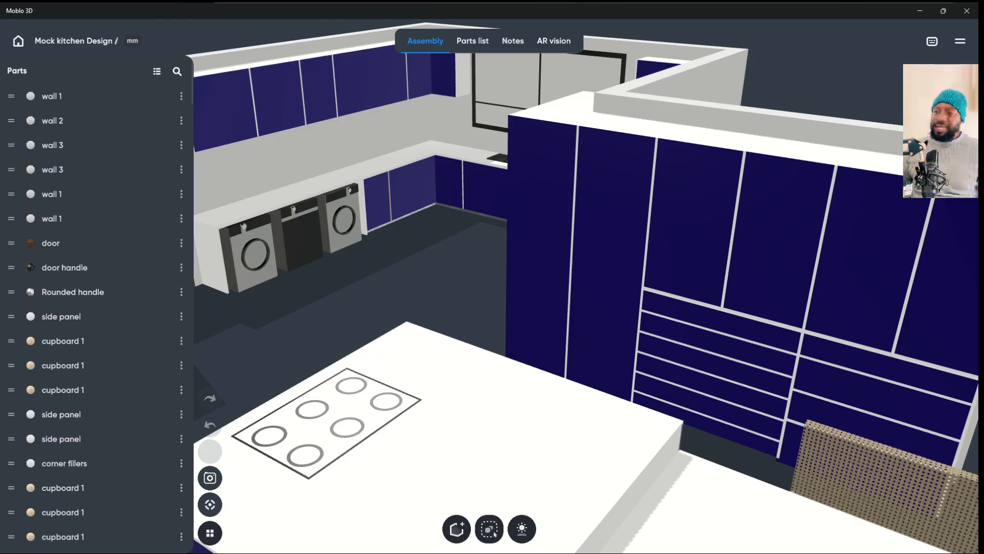
- Examine the kitchen island with its hob and the tall cupboards behind it
left_click_drag(492, 288, 533, 290)
scroll(586, 286, "down", 2)
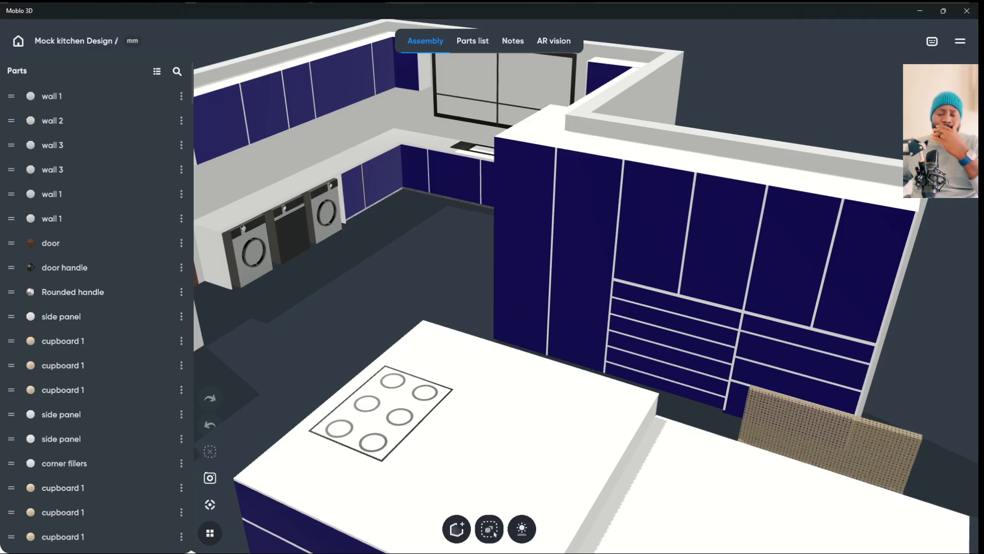
left_click_drag(492, 277, 582, 220)
scroll(492, 277, "up", 3)
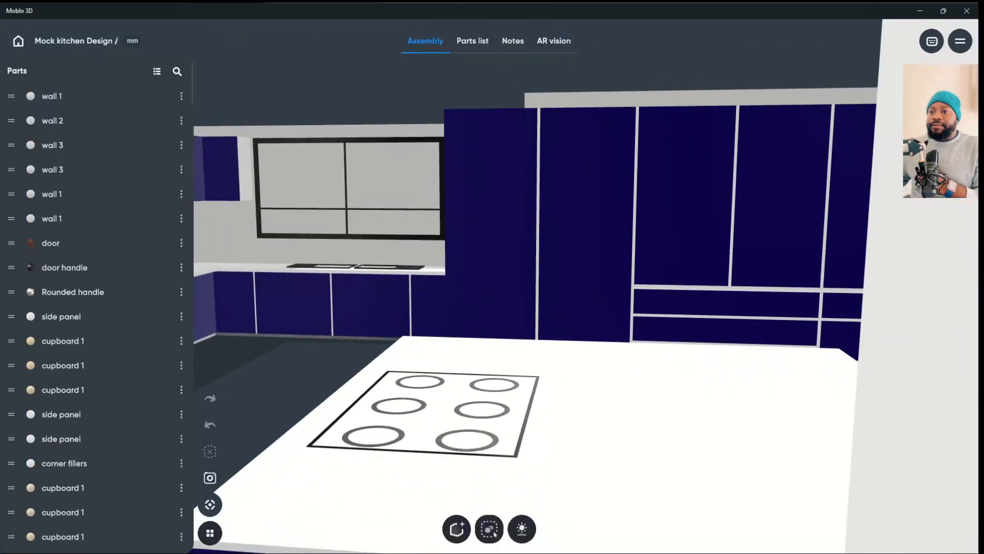
- Focus on the base cupboard beneath the sink and inspect the sink wall from the front
left_click(375, 302)
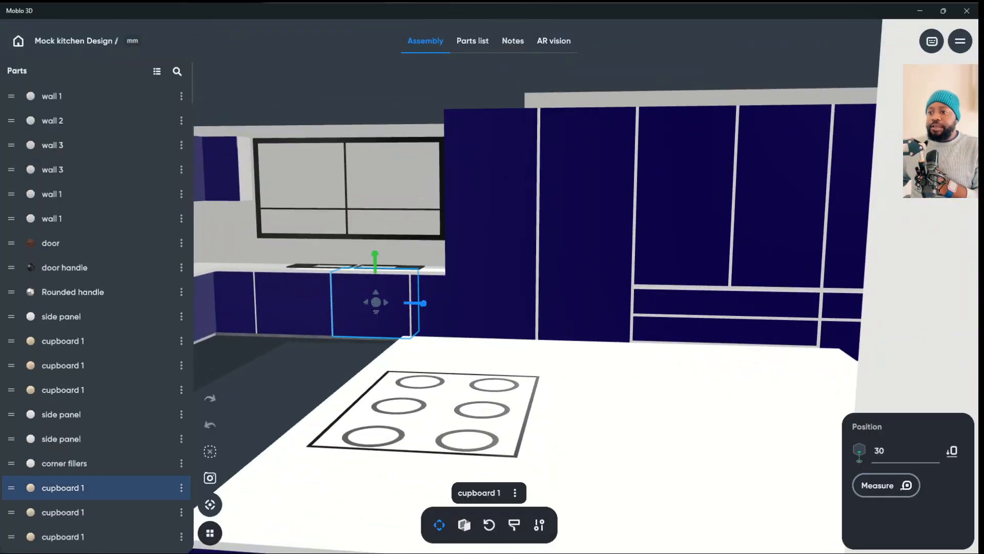
scroll(492, 277, "down", 1)
scroll(492, 276, "up", 3)
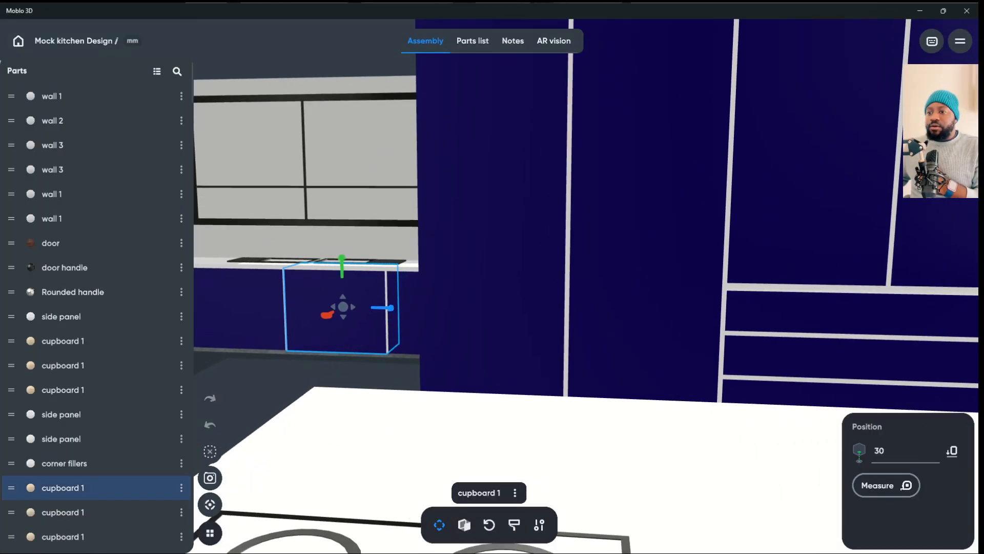
scroll(492, 276, "down", 1)
key("f")
scroll(492, 287, "down", 3)
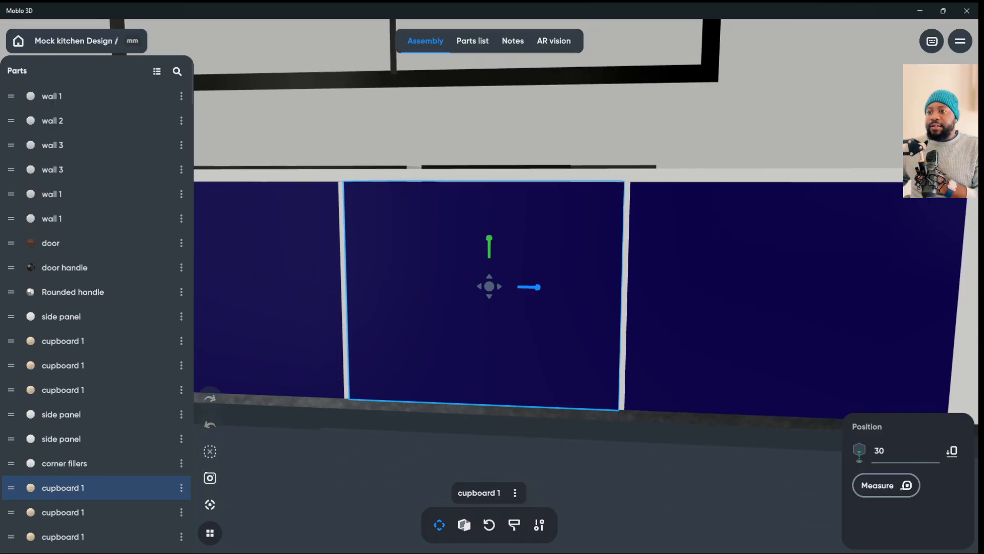
left_click_drag(389, 369, 382, 438)
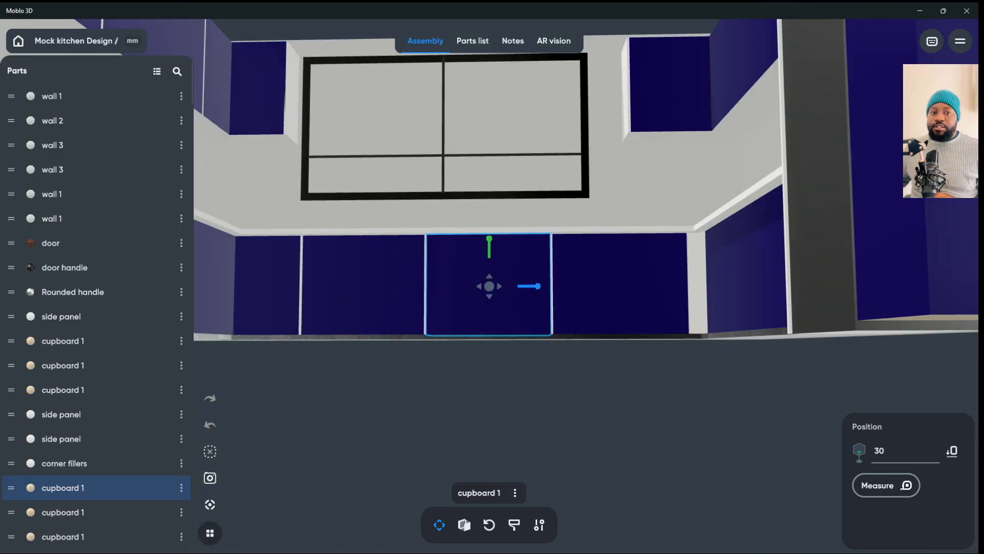
left_click_drag(530, 287, 528, 296)
left_click_drag(528, 358, 528, 405)
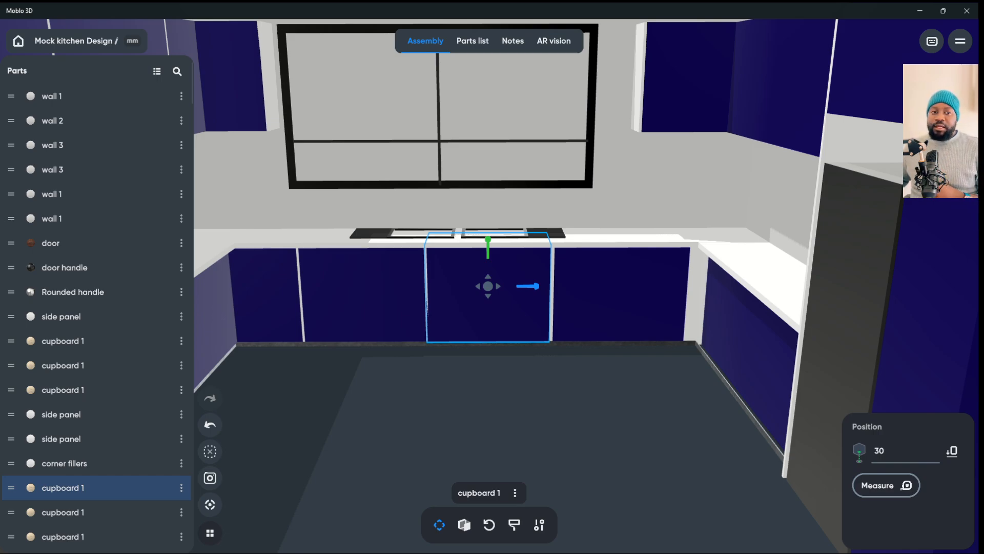
- Examine the individual parts of the sink wall: the window, its central bar, the worktop and the base cupboards
left_click(438, 110)
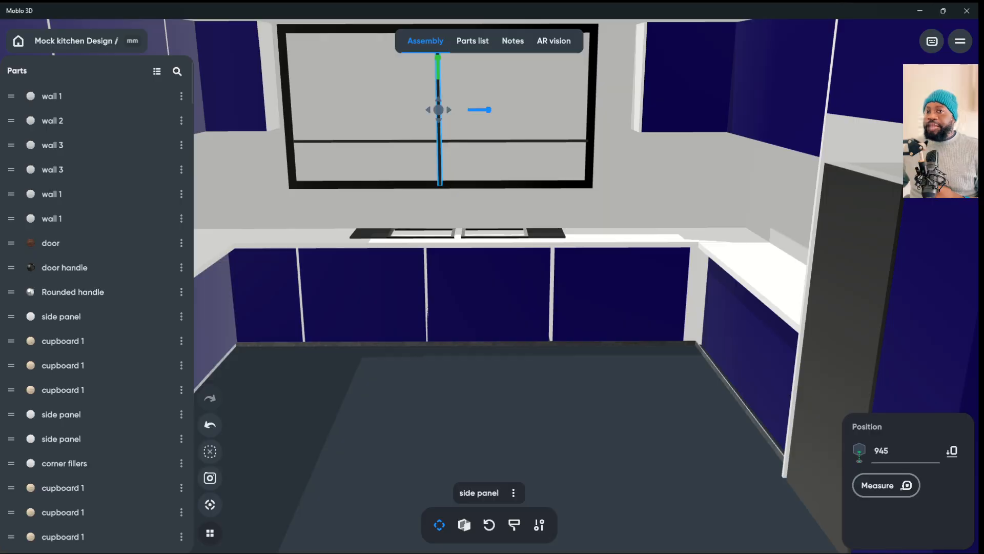
left_click(427, 311)
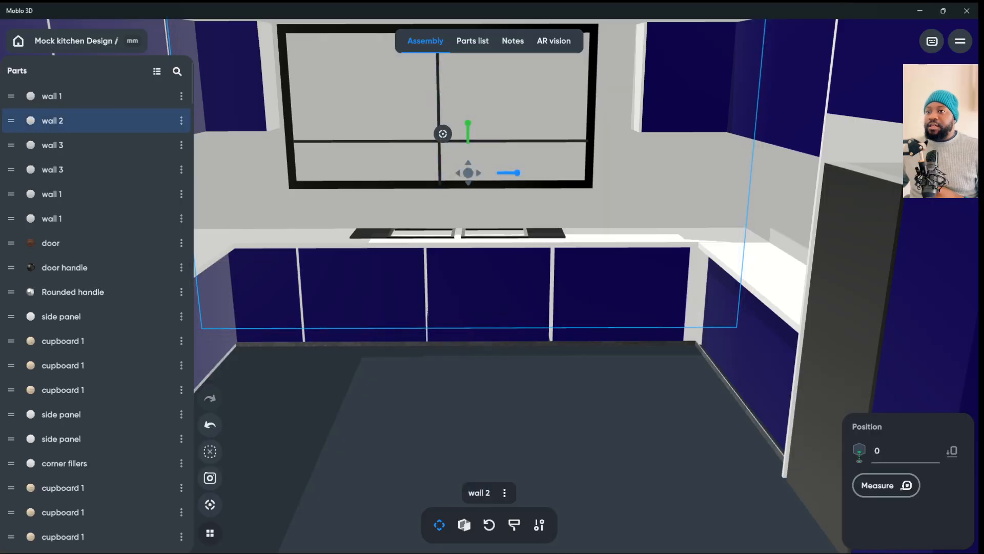
left_click(442, 160)
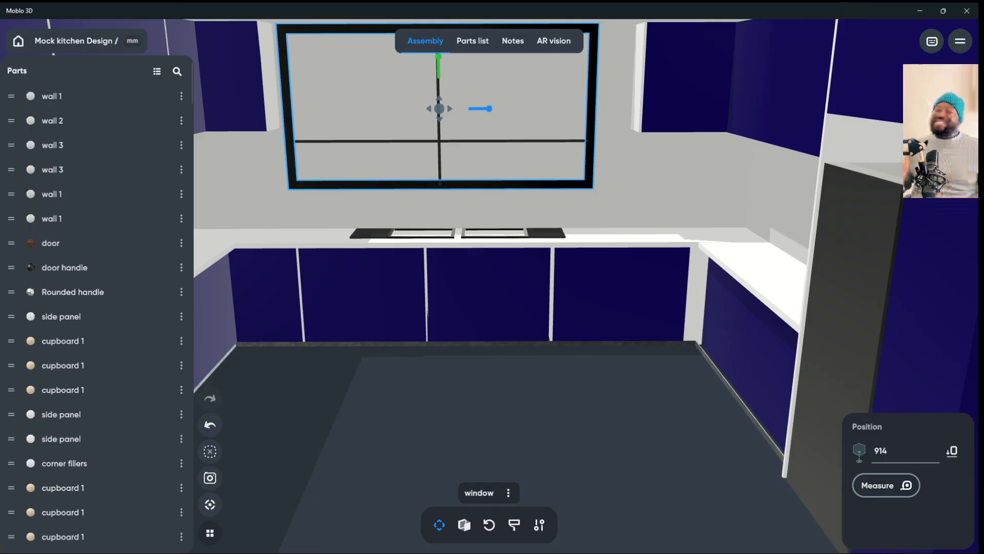
left_click_drag(427, 311, 436, 353)
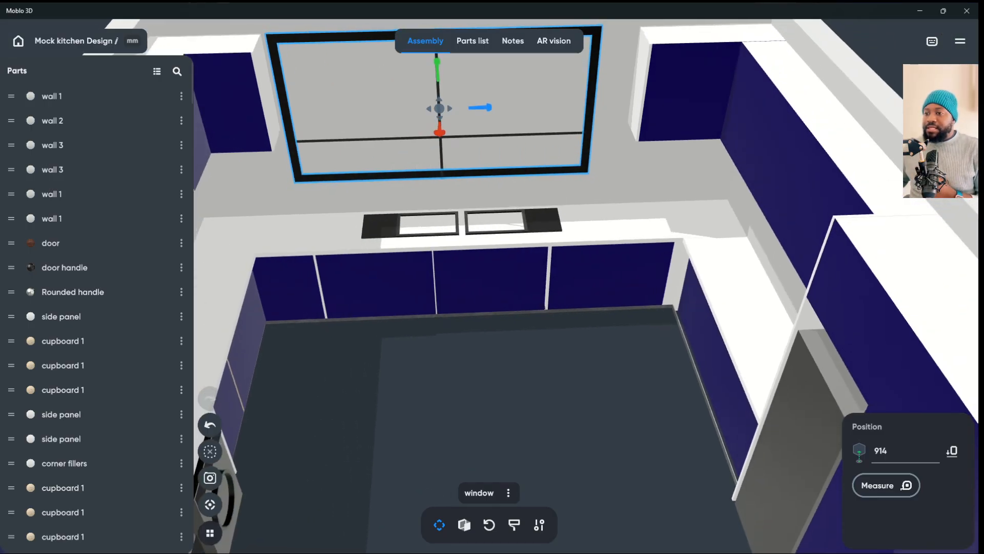
left_click(433, 226)
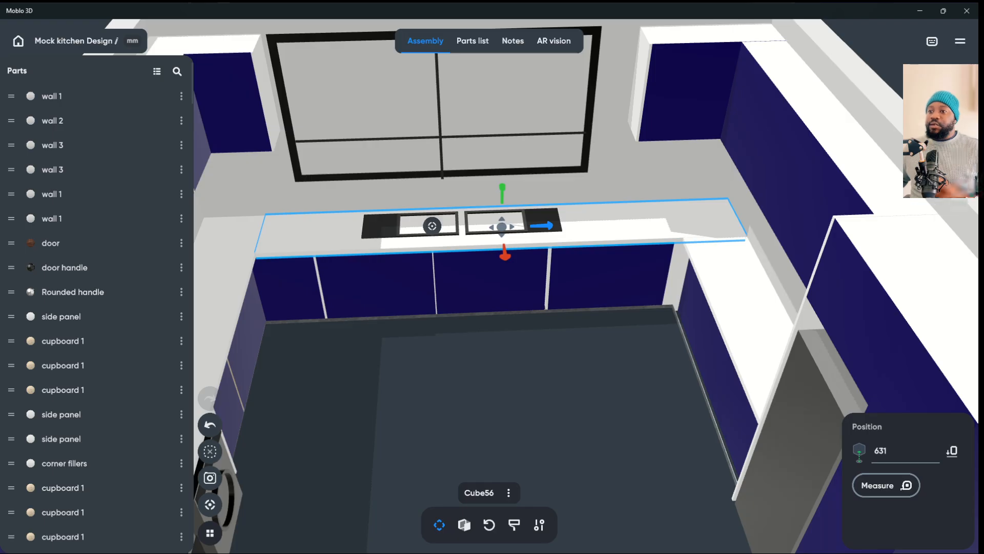
left_click_drag(436, 354, 434, 308)
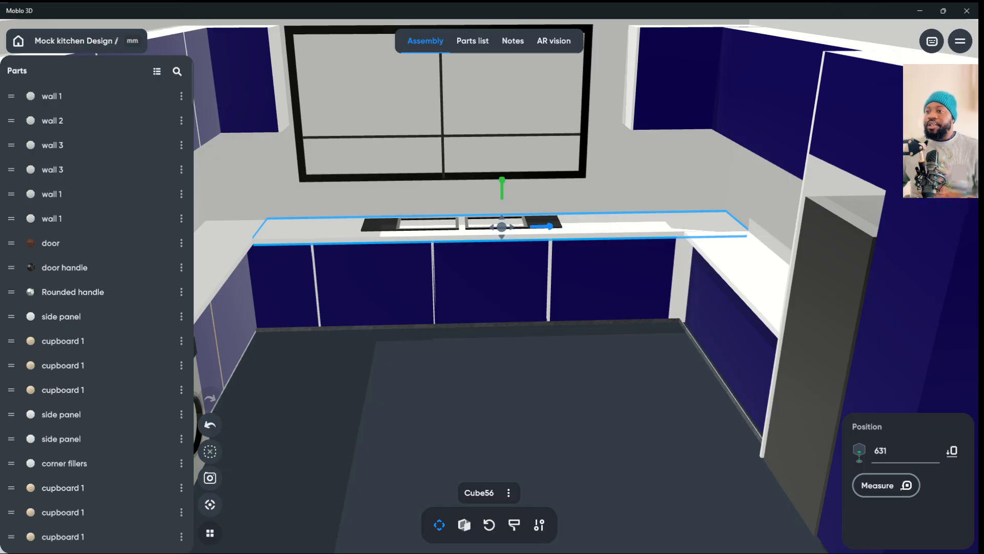
left_click(500, 290)
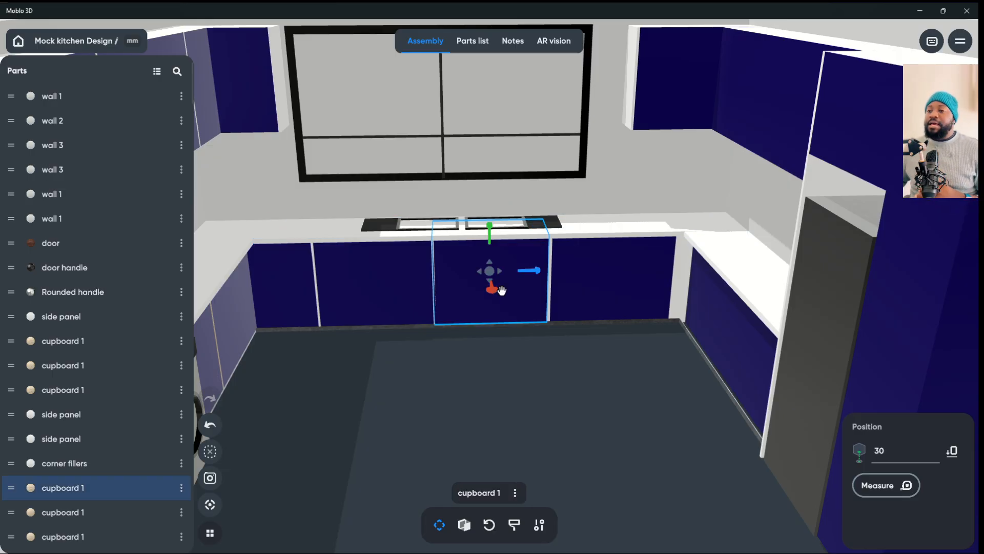
left_click(378, 284)
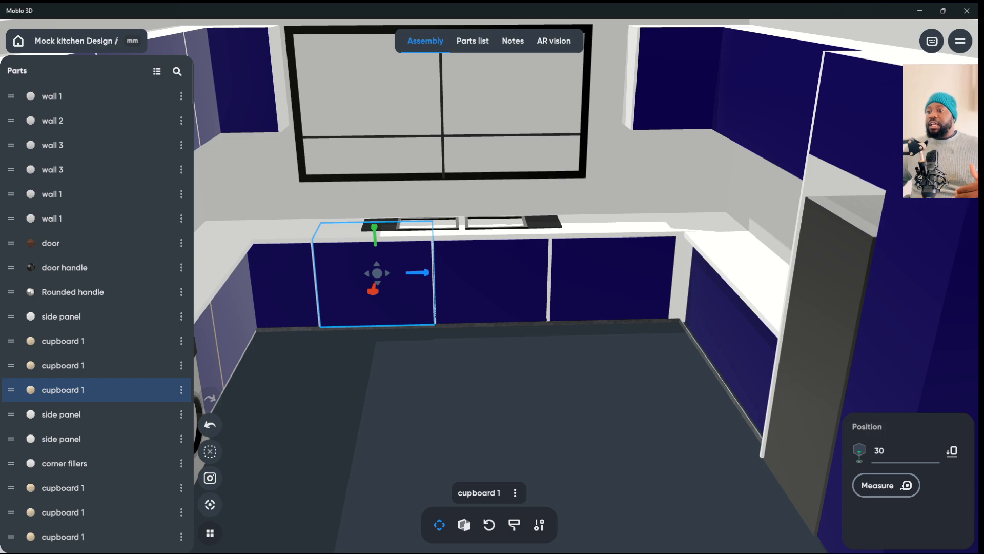
left_click(489, 287)
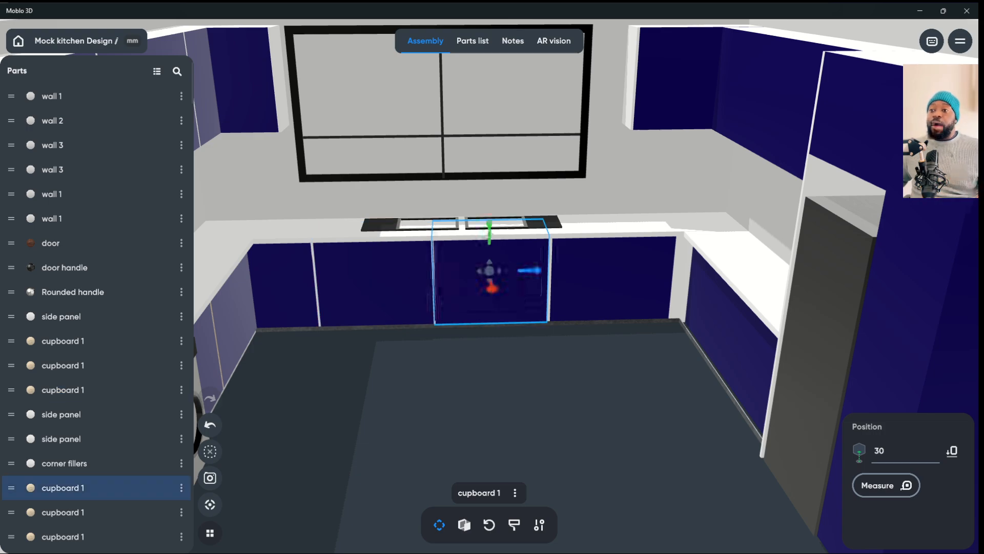
left_click(605, 230)
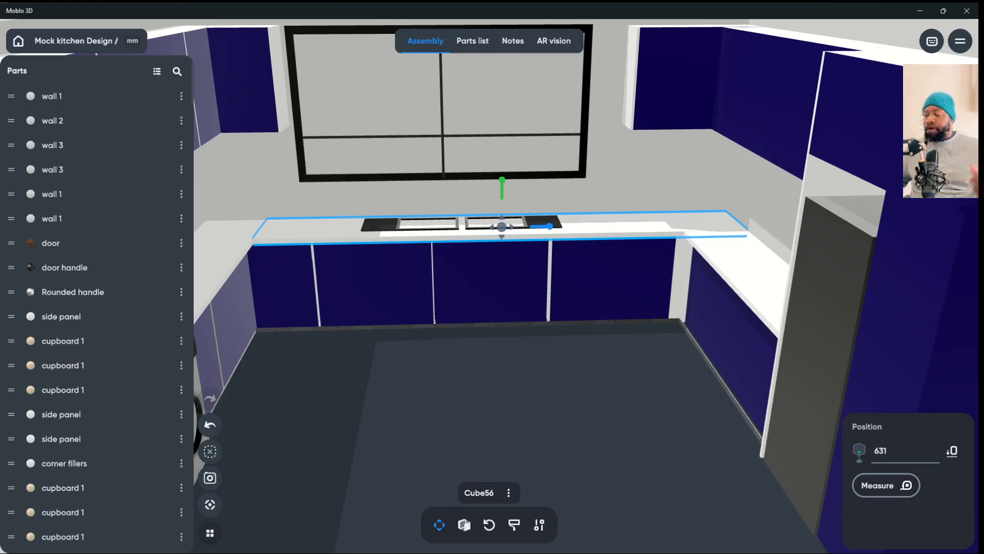
- Inspect the kitchen's walls from outside the room and clear the part selection
scroll(493, 277, "down", 5)
left_click_drag(410, 359, 687, 379)
left_click(717, 348)
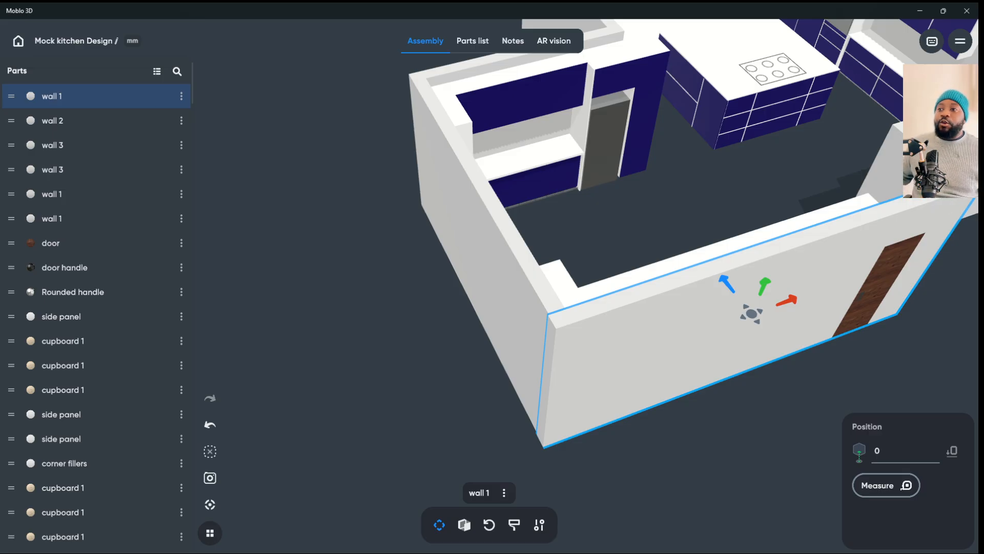
key("Escape")
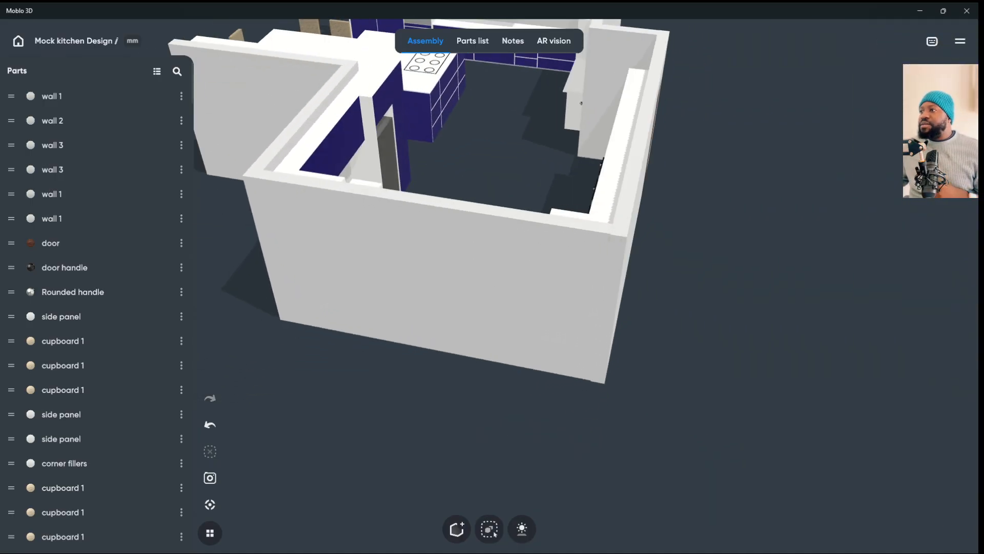
- Review the application settings, including visual quality, licence, help and project backup, and return to the kitchen model
left_click(960, 41)
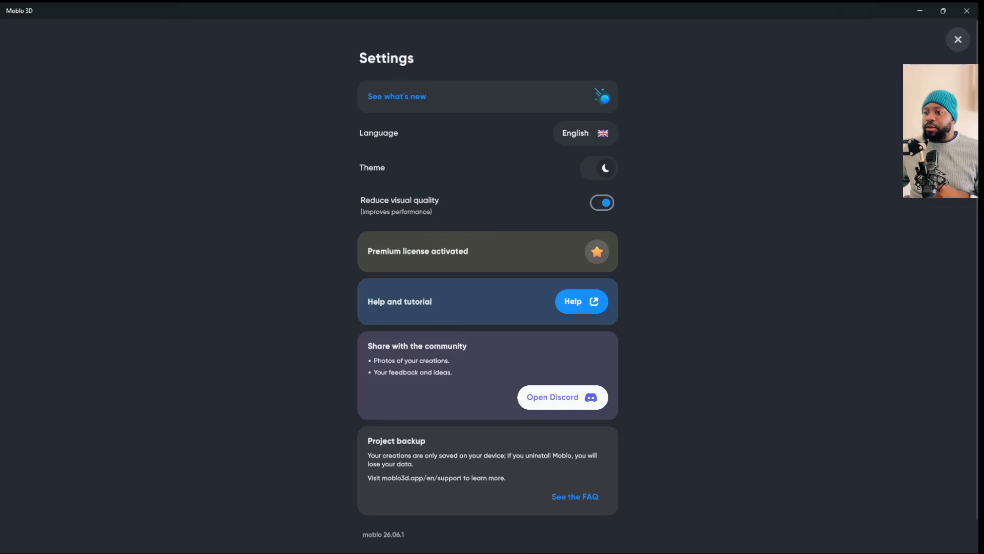
scroll(488, 291, "down", 1)
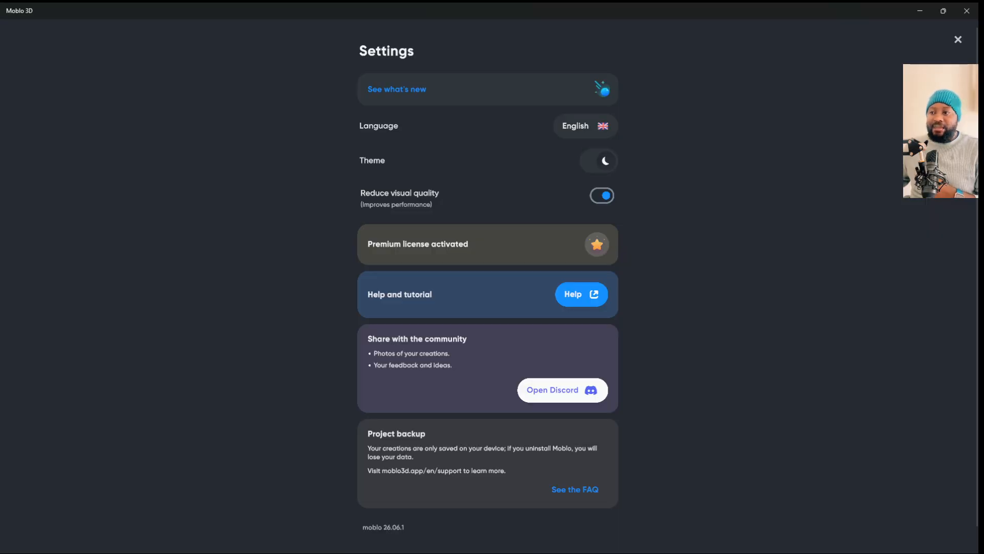
scroll(487, 283, "down", 1)
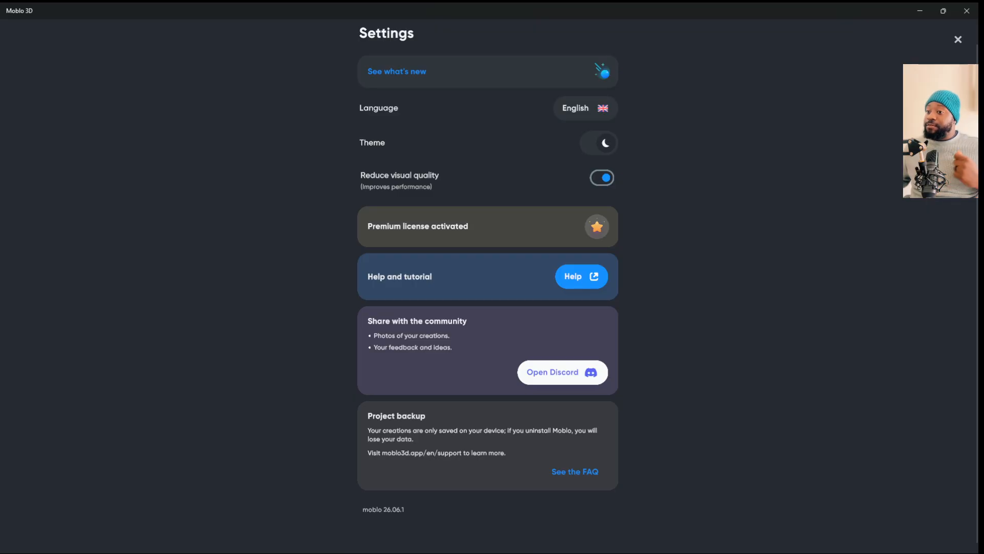
left_click(957, 40)
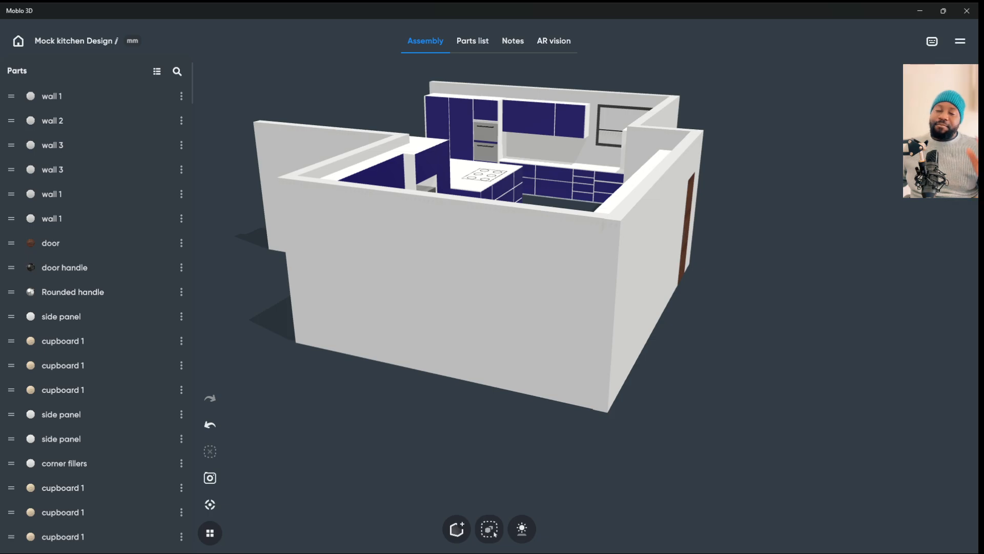
- Examine the two wooden doors in the outer walls from outside and from inside the kitchen
left_click_drag(574, 313, 512, 354)
scroll(574, 346, "down", 2)
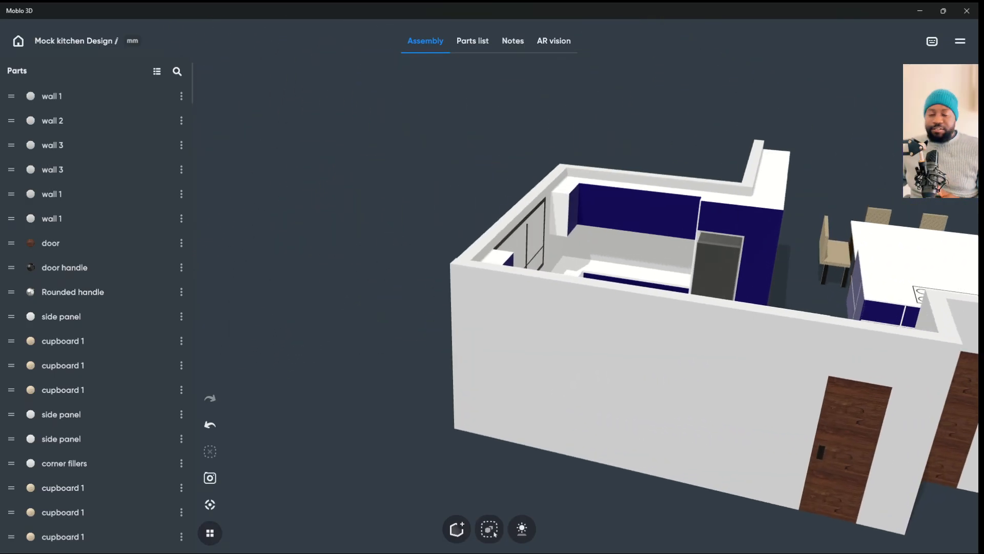
left_click(840, 450)
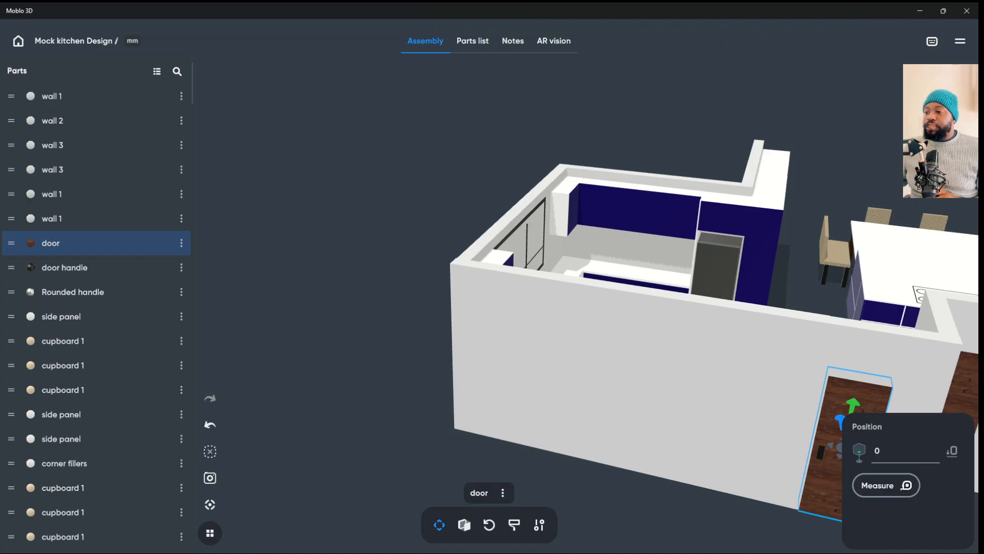
left_click(210, 504)
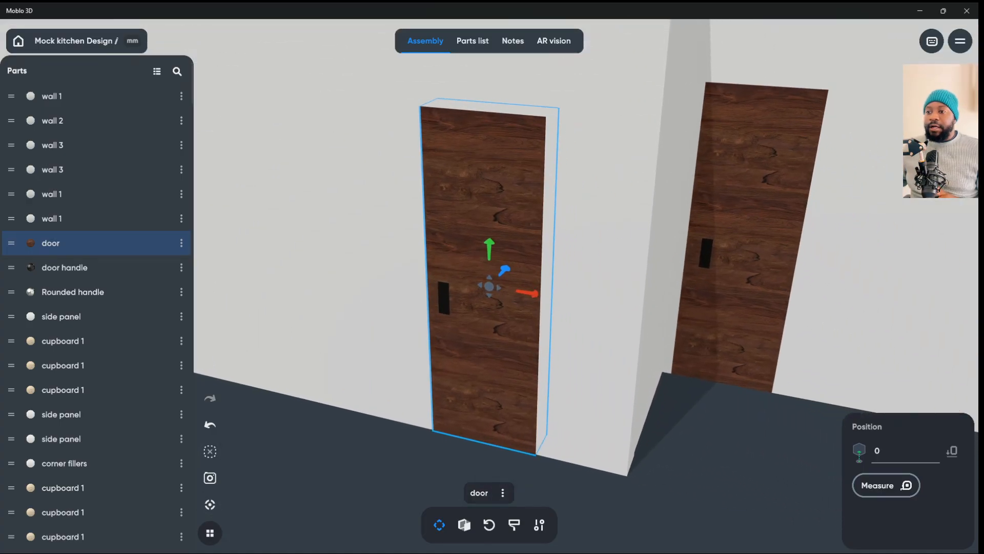
left_click(743, 241)
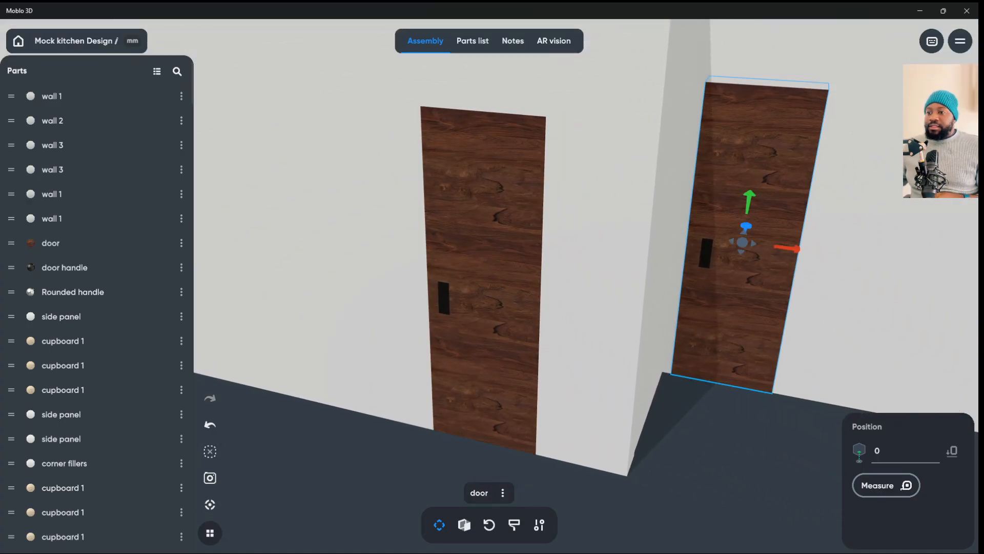
scroll(492, 286, "down", 6)
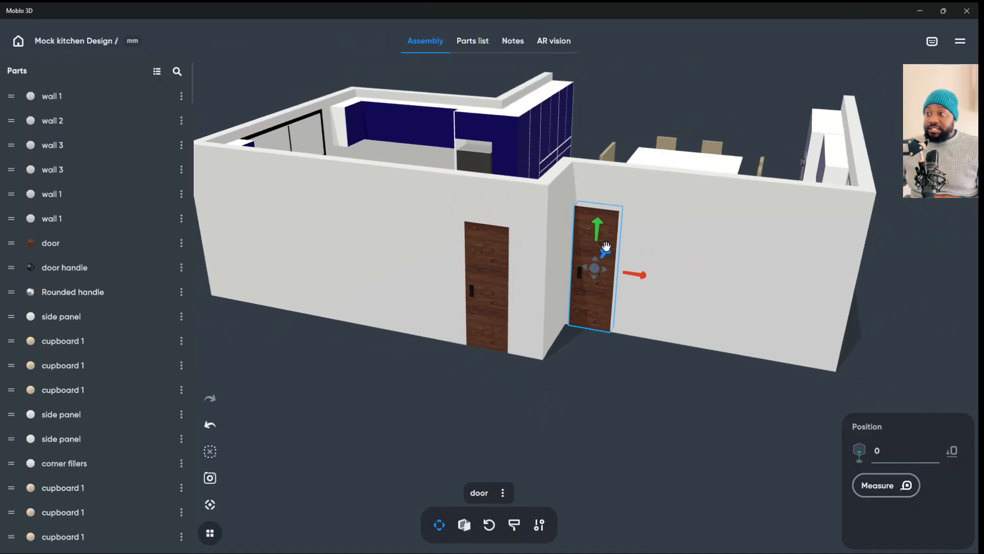
left_click_drag(493, 230, 287, 313)
left_click_drag(421, 297, 292, 241)
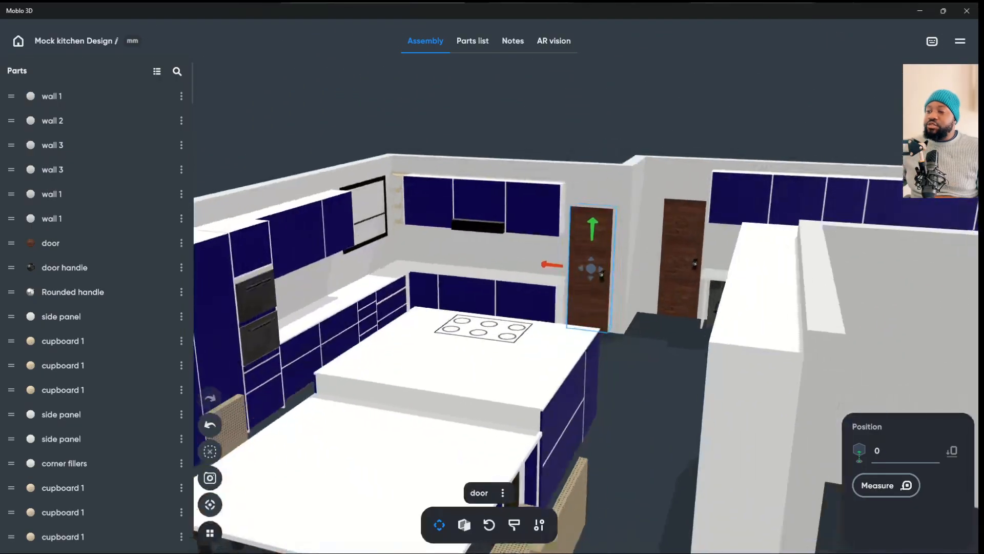
- Focus on the black extractor hood under the wall cupboards and inspect it from below and from the front
left_click(477, 225)
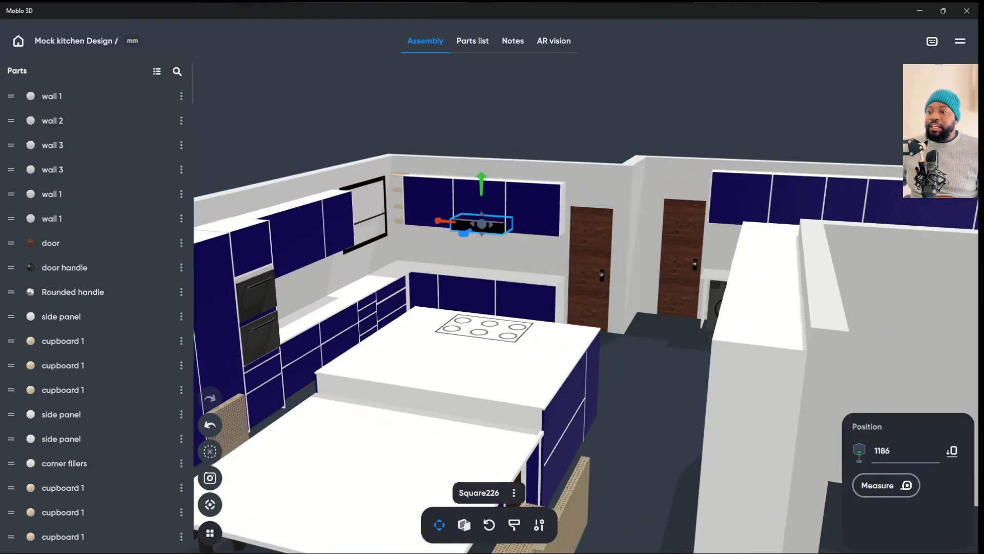
left_click(210, 504)
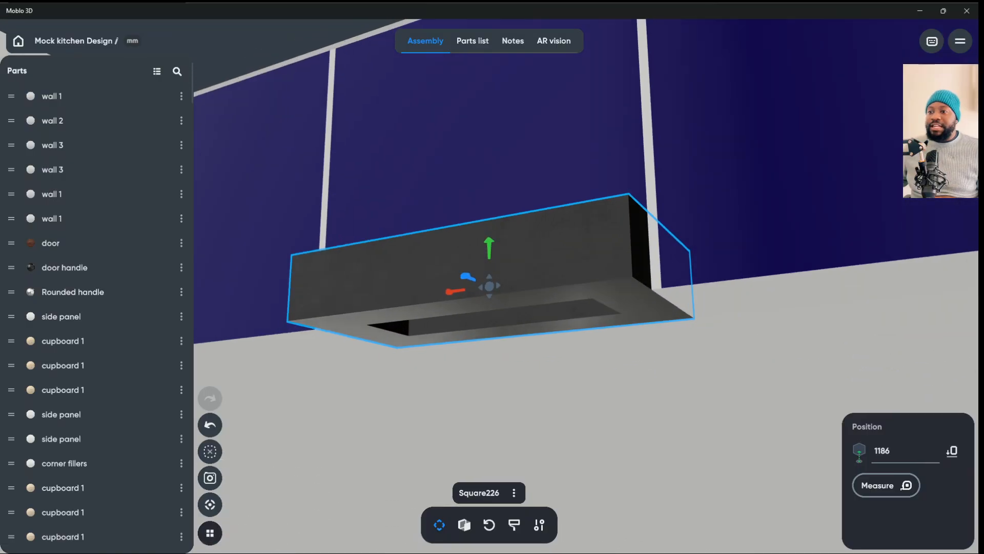
left_click_drag(564, 359, 595, 418)
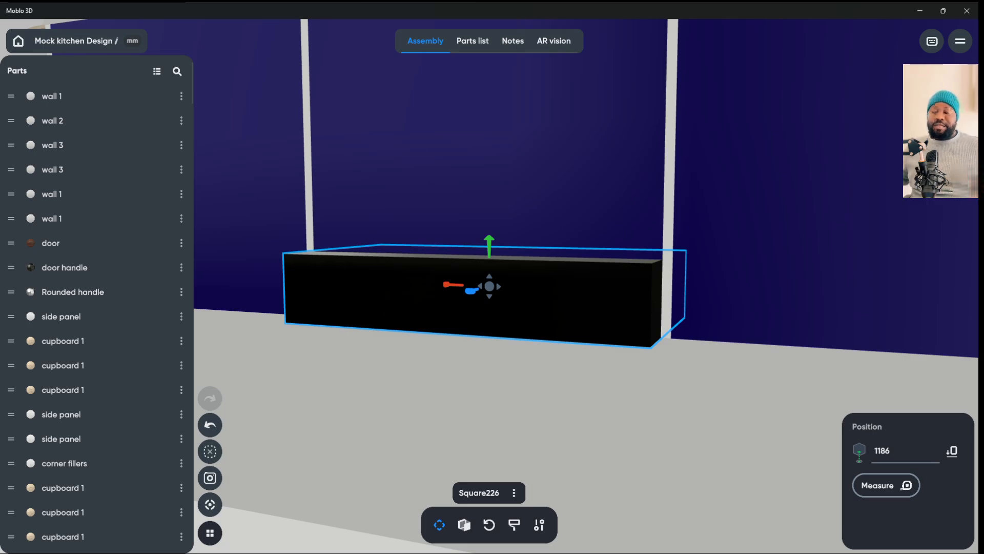
scroll(489, 286, "up", 2)
scroll(489, 286, "down", 5)
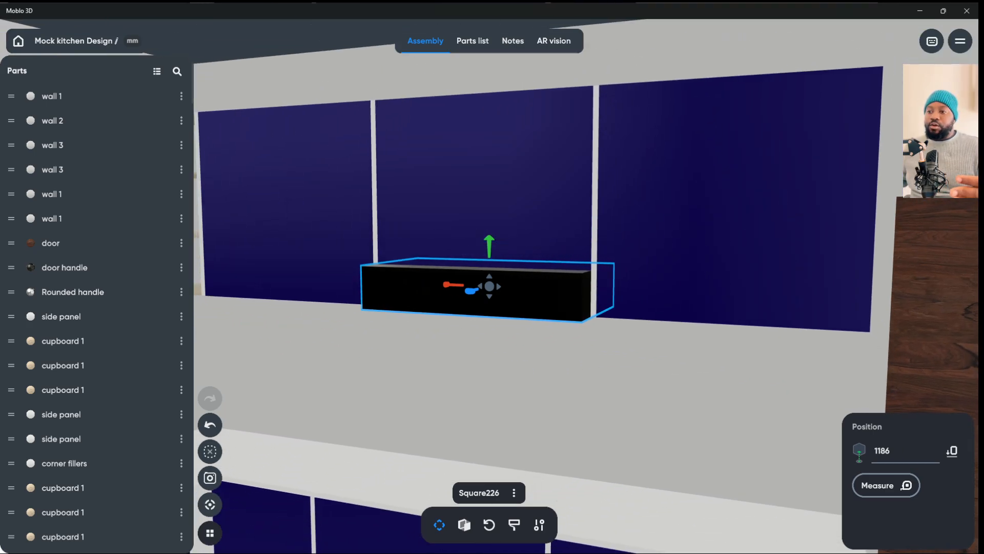
- Examine the base drawer units near the window and the upper built-in oven in the tall cupboards
left_click_drag(615, 359, 390, 359)
left_click(328, 418)
left_click_drag(615, 359, 681, 333)
scroll(489, 286, "down", 3)
left_click(322, 388)
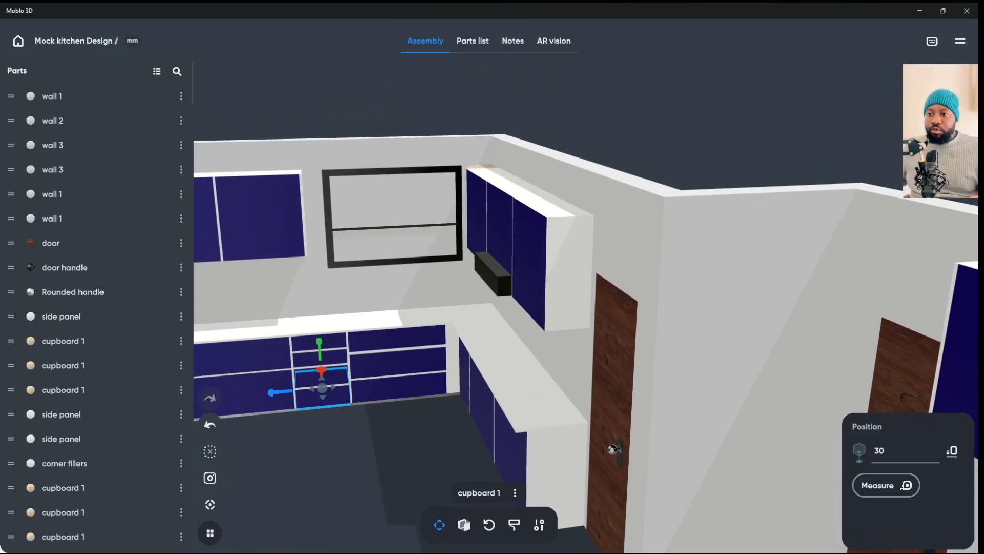
left_click(396, 359)
scroll(489, 286, "down", 4)
left_click_drag(615, 359, 395, 369)
left_click(229, 241)
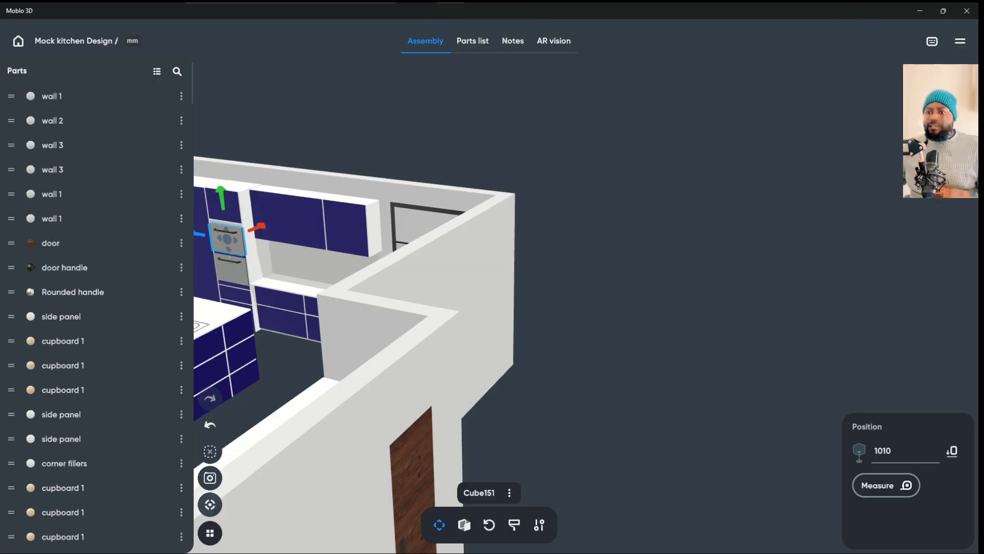
- Focus on the upper built-in oven and examine both oven fronts and their black handles up close
left_click(210, 504)
scroll(489, 286, "down", 3)
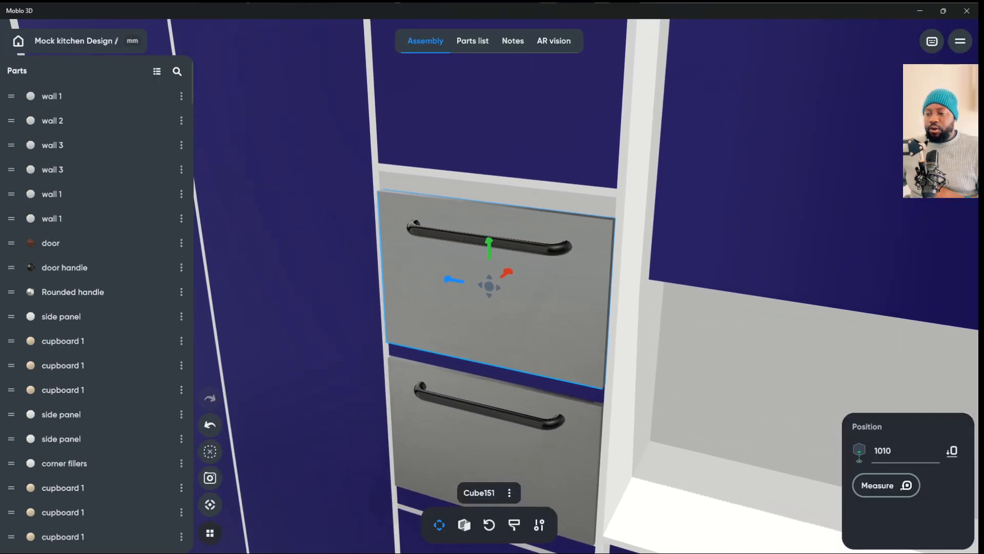
left_click(489, 447)
left_click(489, 286)
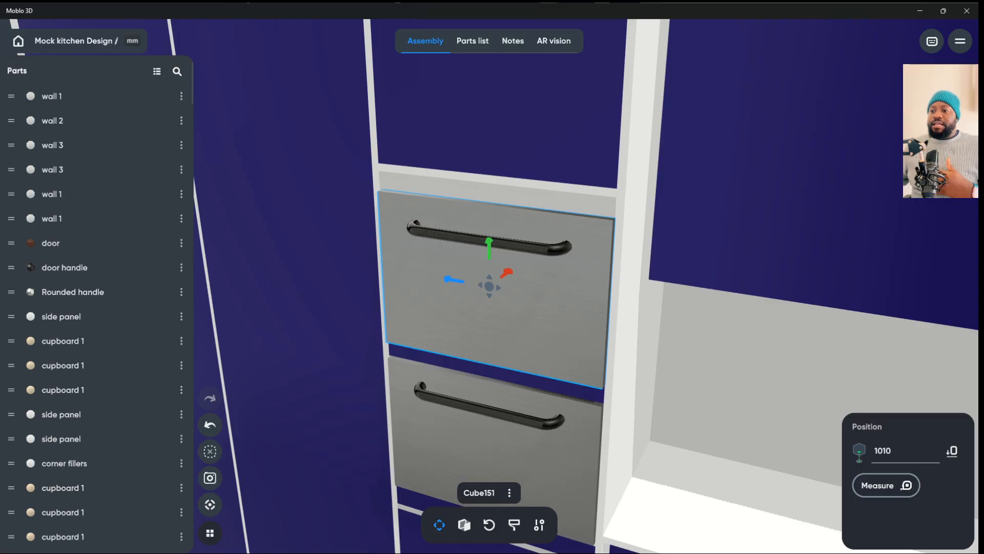
left_click(502, 439)
left_click(489, 286)
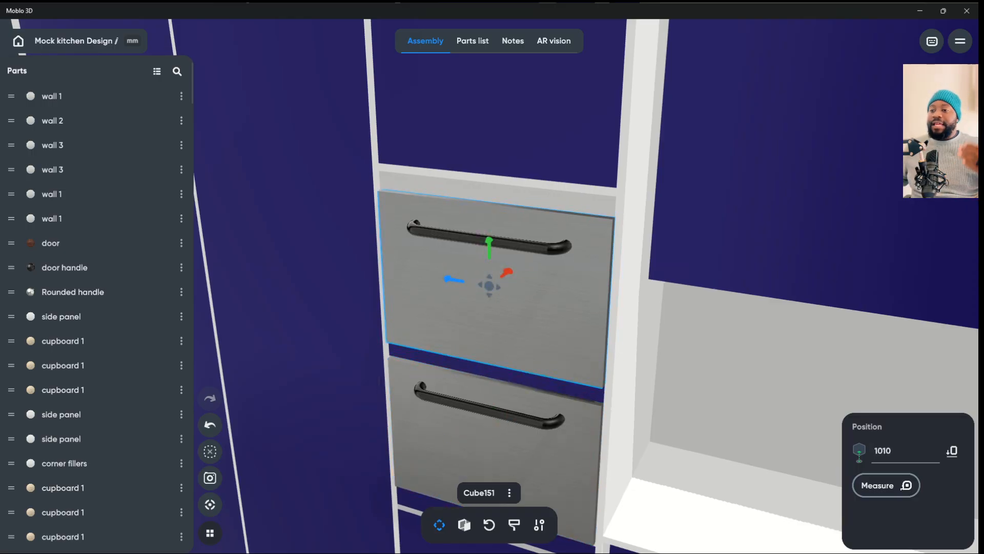
scroll(489, 286, "down", 2)
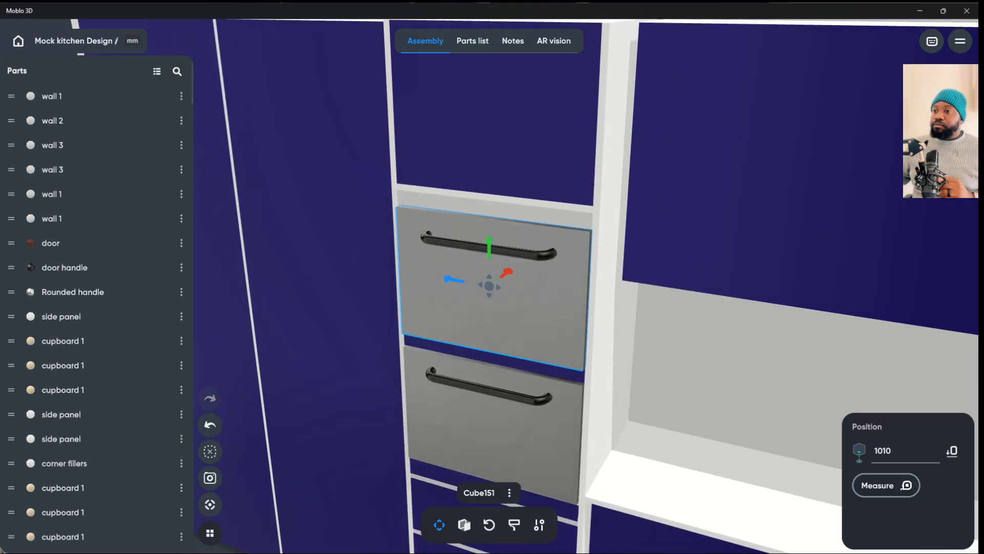
scroll(489, 286, "down", 5)
- Inspect the tall cupboard beside the ovens and focus on an upper cupboard above the drawers in the opposite tall unit
left_click(410, 307)
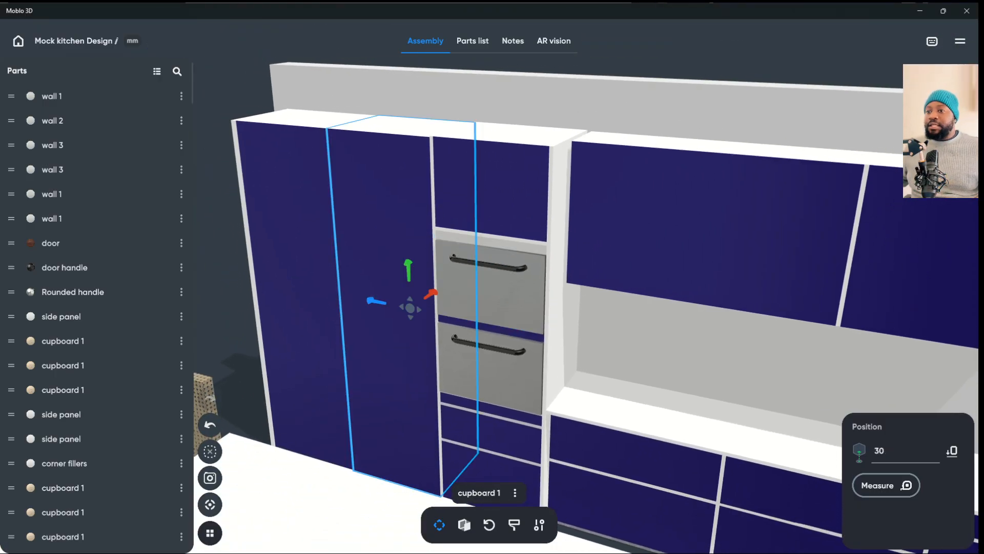
left_click_drag(489, 286, 748, 286)
scroll(489, 286, "down", 2)
scroll(489, 286, "up", 4)
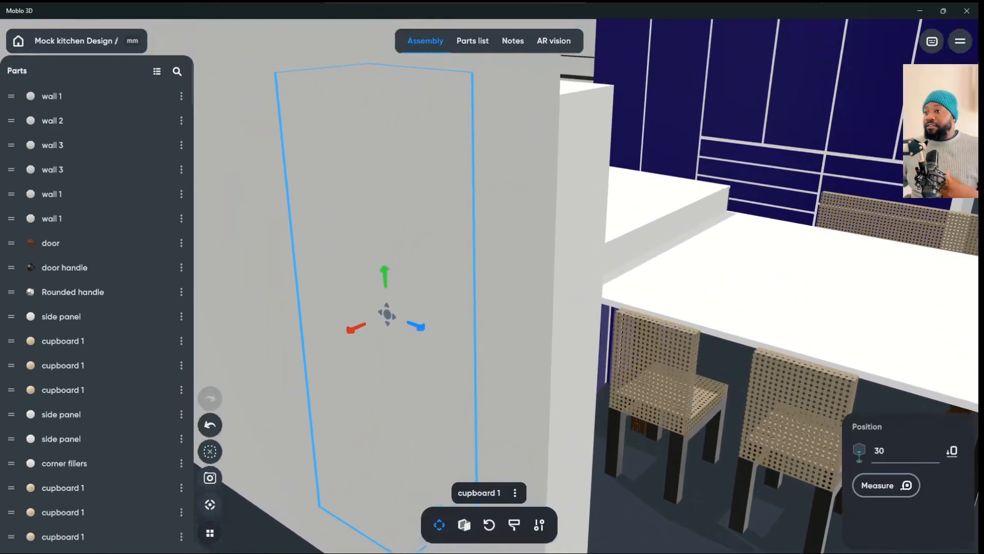
scroll(489, 286, "down", 3)
left_click_drag(489, 286, 489, 318)
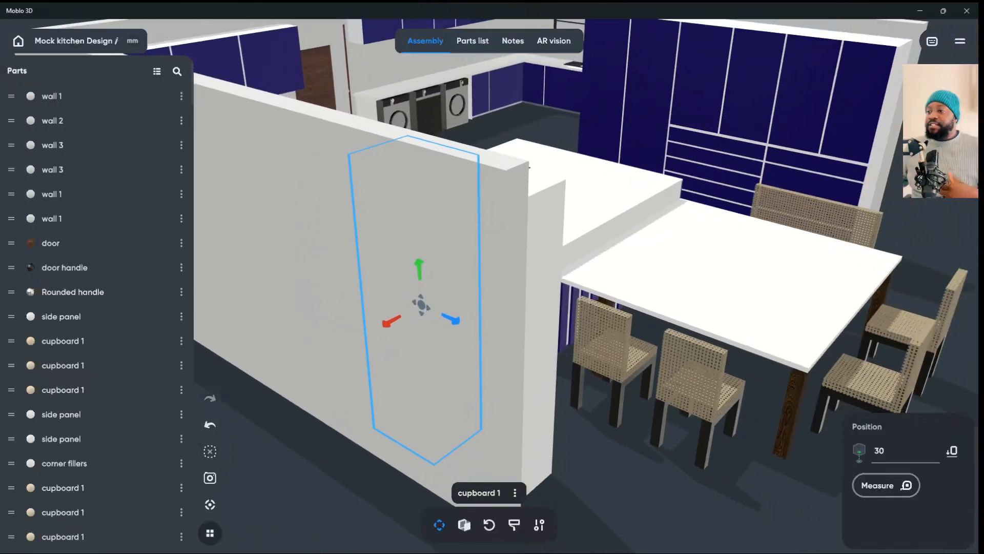
scroll(489, 286, "down", 1)
left_click(738, 97)
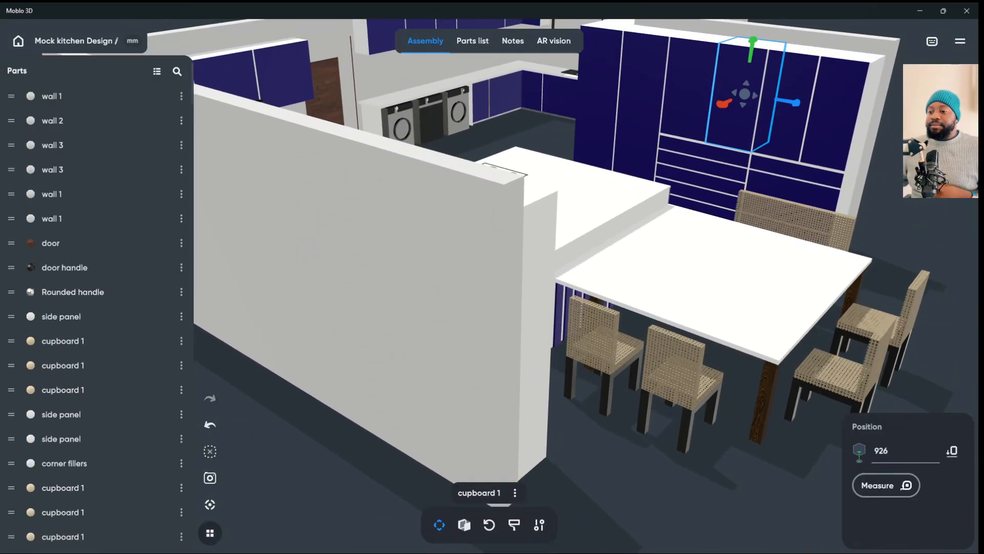
left_click(210, 504)
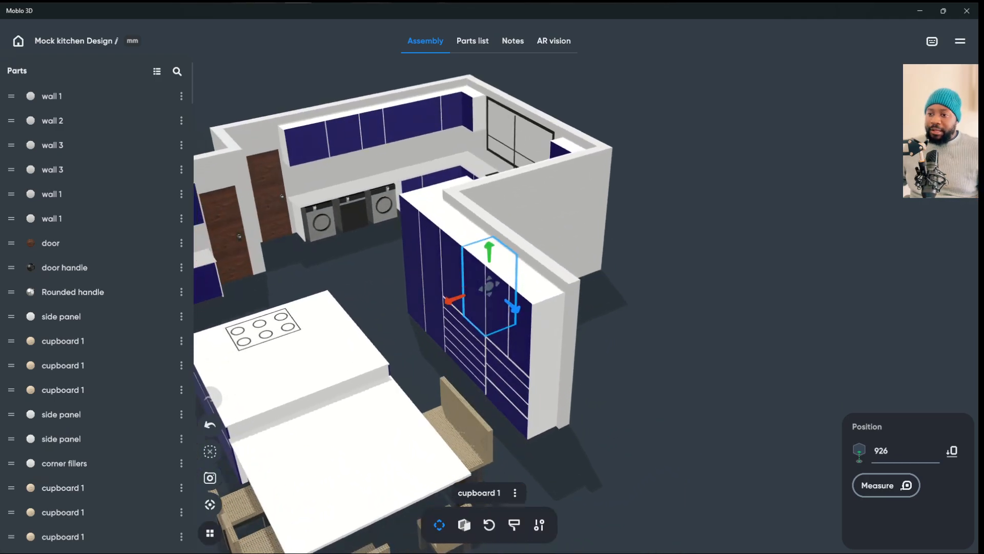
- Inspect the island worktop with the hob and the adjoining dining table top within the whole kitchen layout
left_click(350, 353)
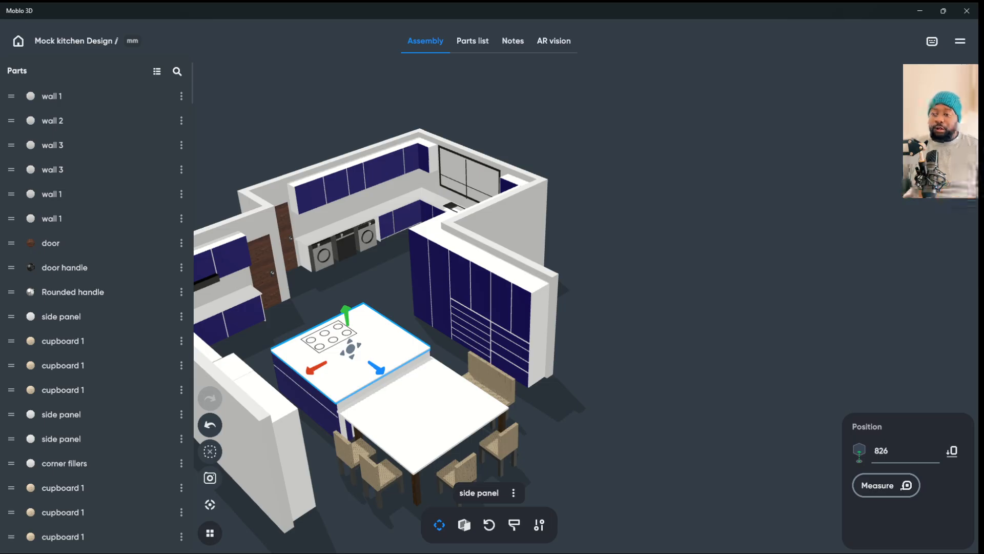
left_click(431, 421)
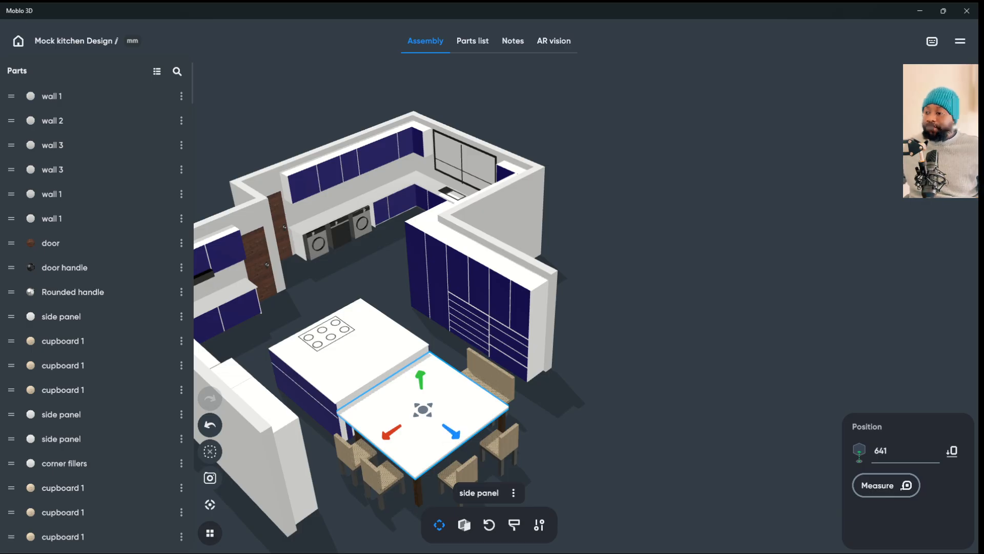
scroll(390, 318, "down", 3)
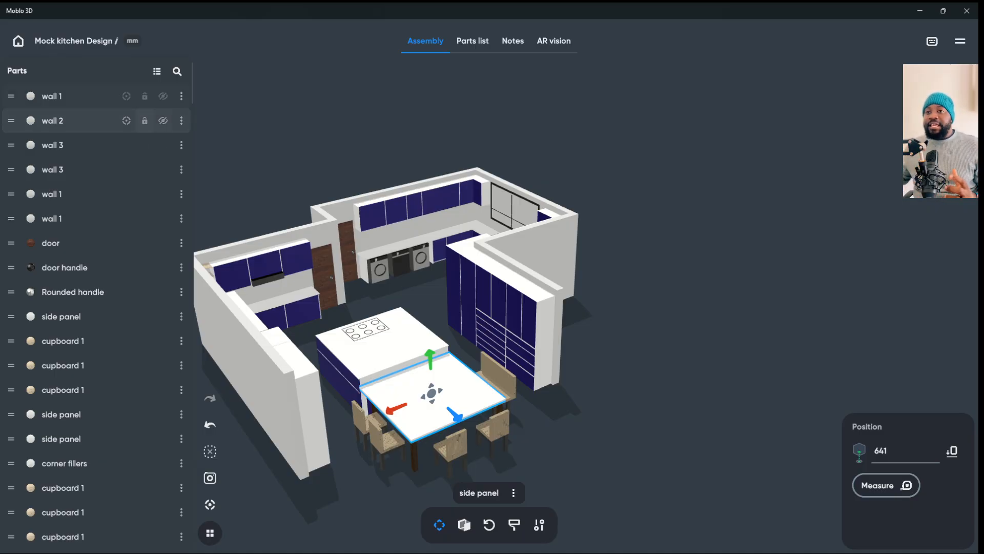
- Leave the kitchen design and create a new project named "cedar oak tv stand" with mm as the unit
left_click(18, 40)
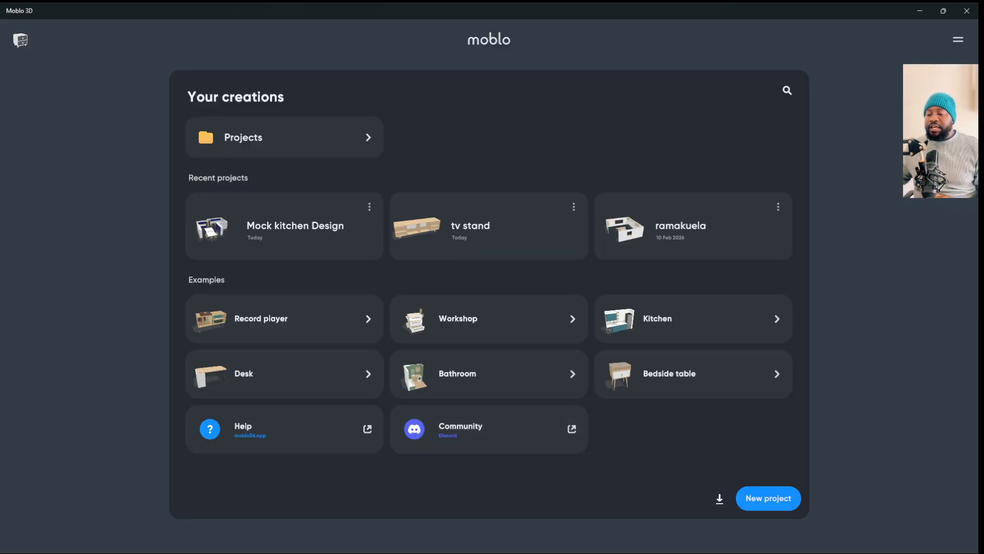
left_click(767, 498)
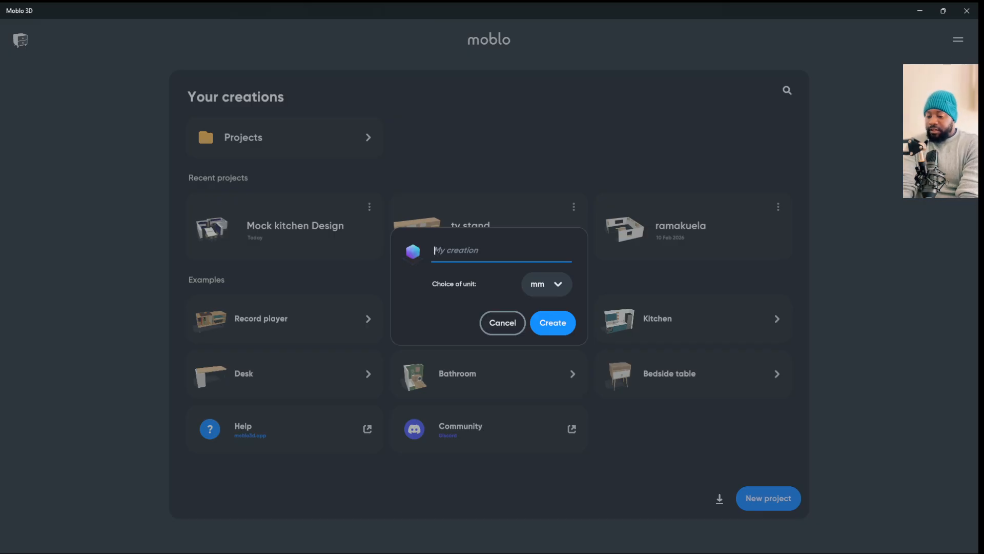
type("ce")
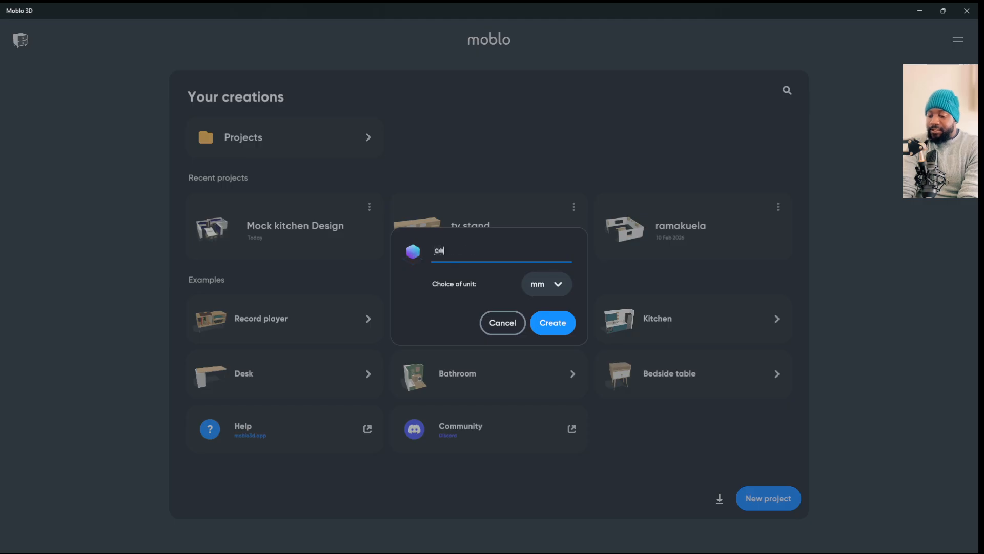
type("da")
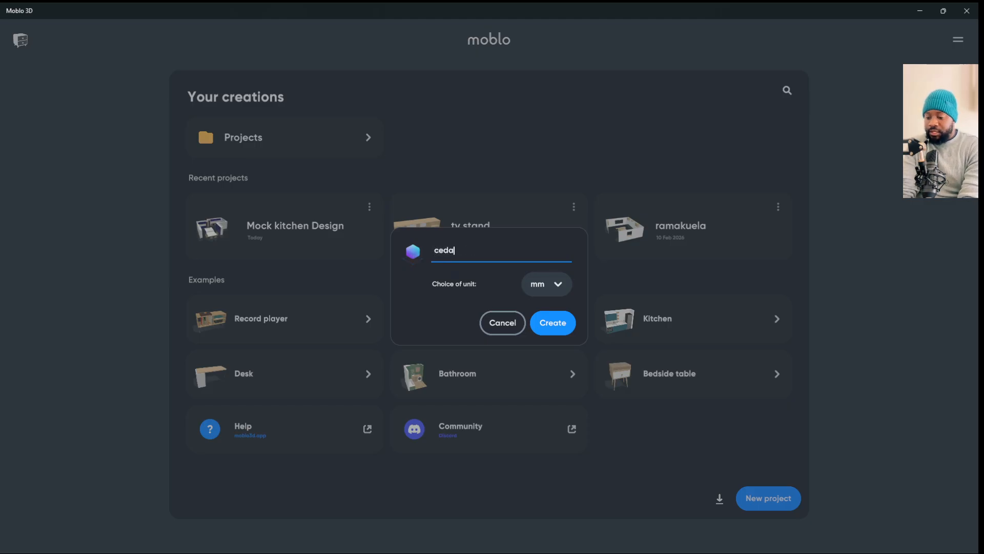
type("r oak tv stan")
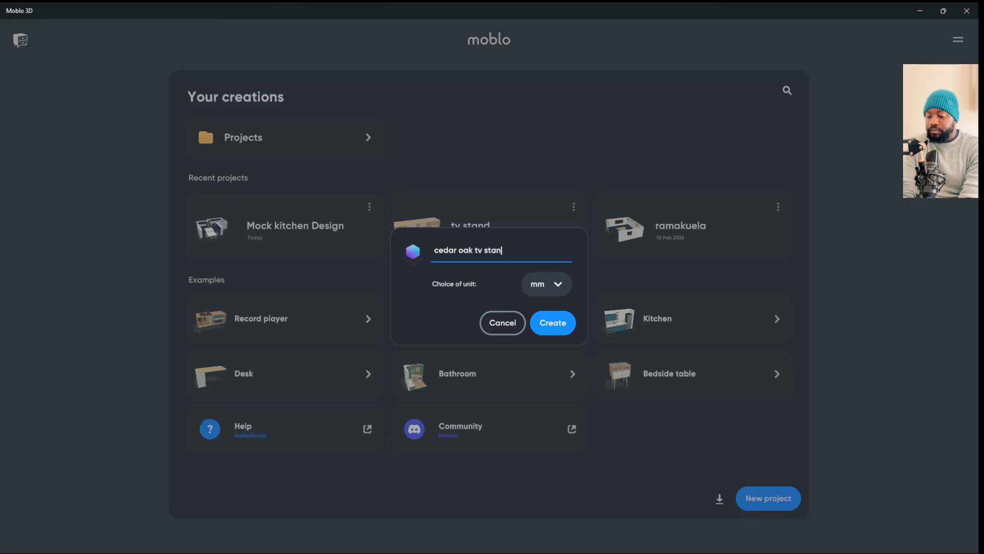
type("d")
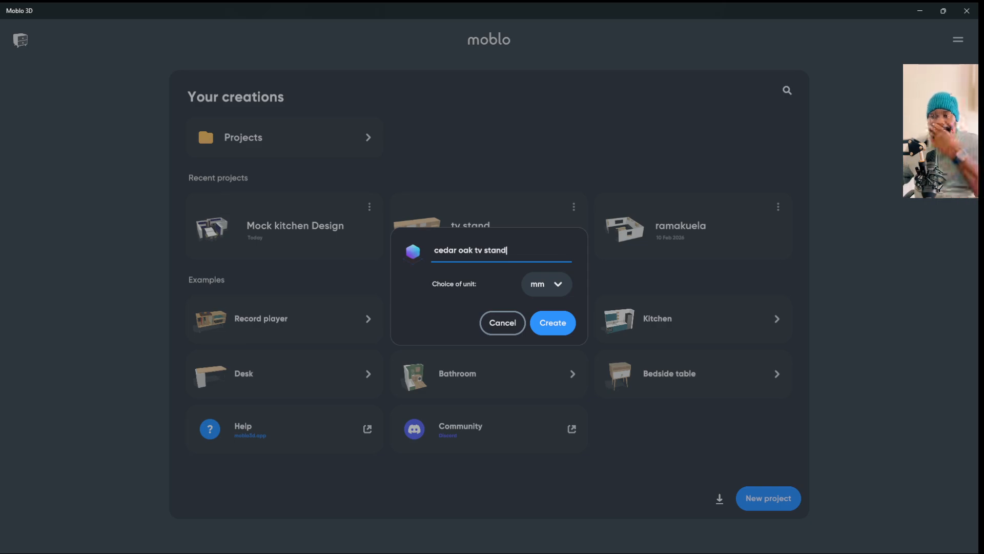
key("Return")
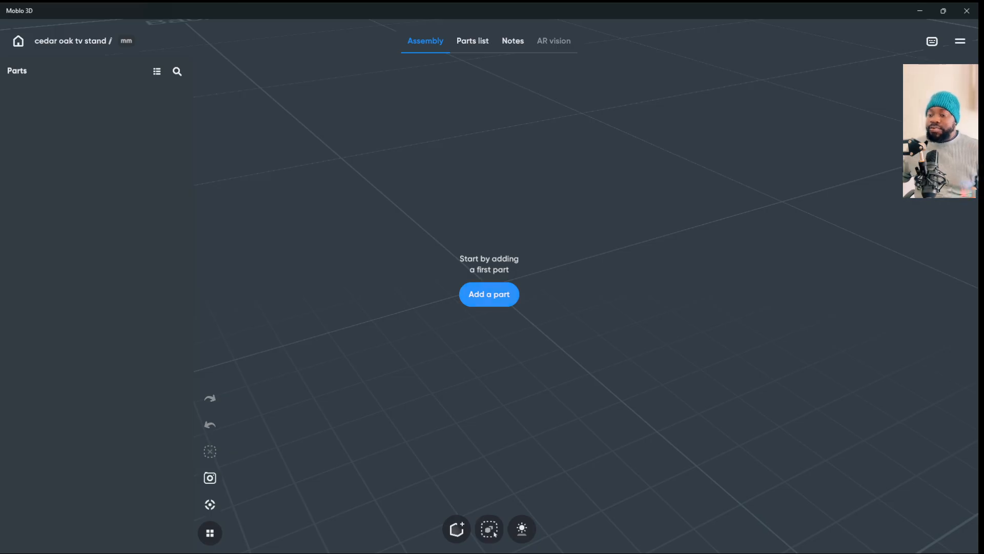
- Add a plain Board as the first part and set its height above the floor to 150 mm
left_click(489, 293)
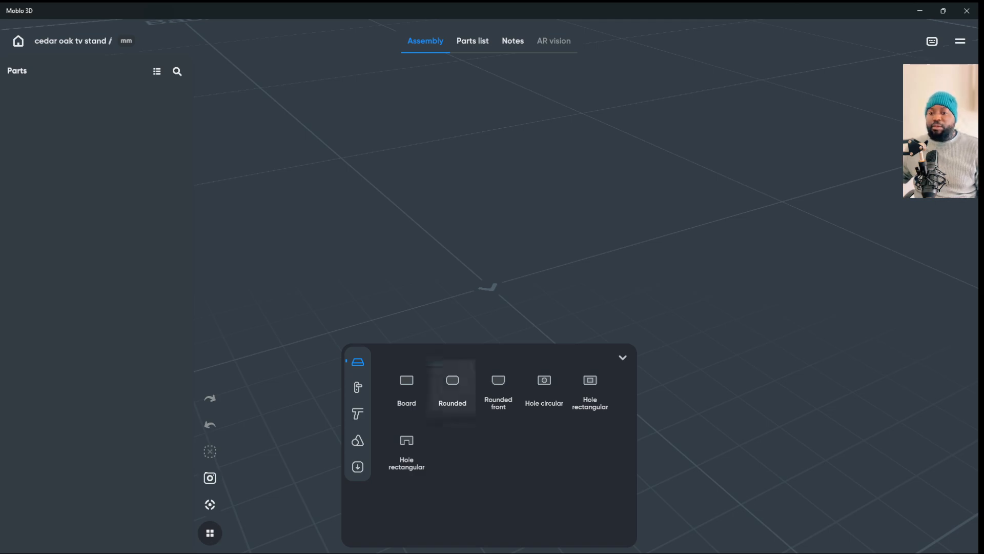
left_click(407, 386)
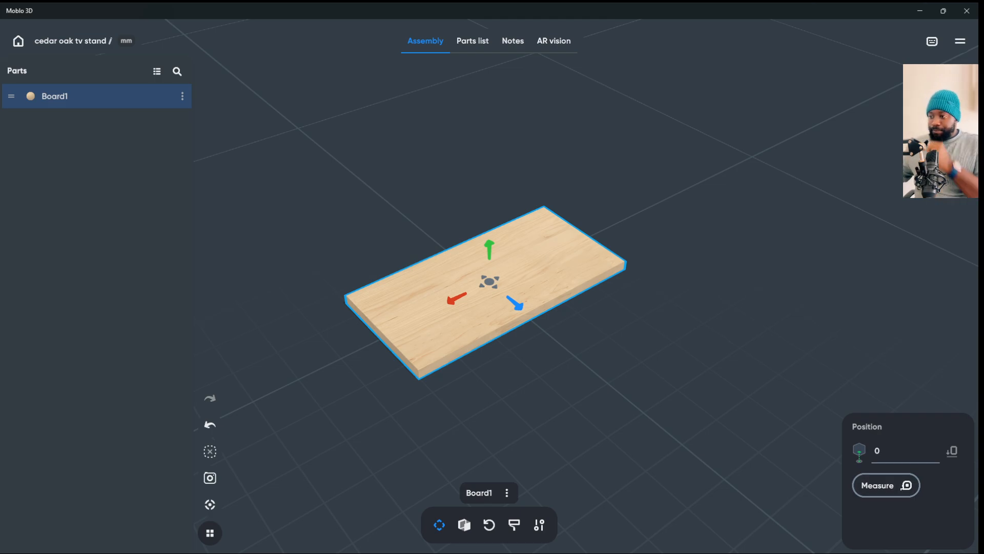
left_click(892, 451)
type("150")
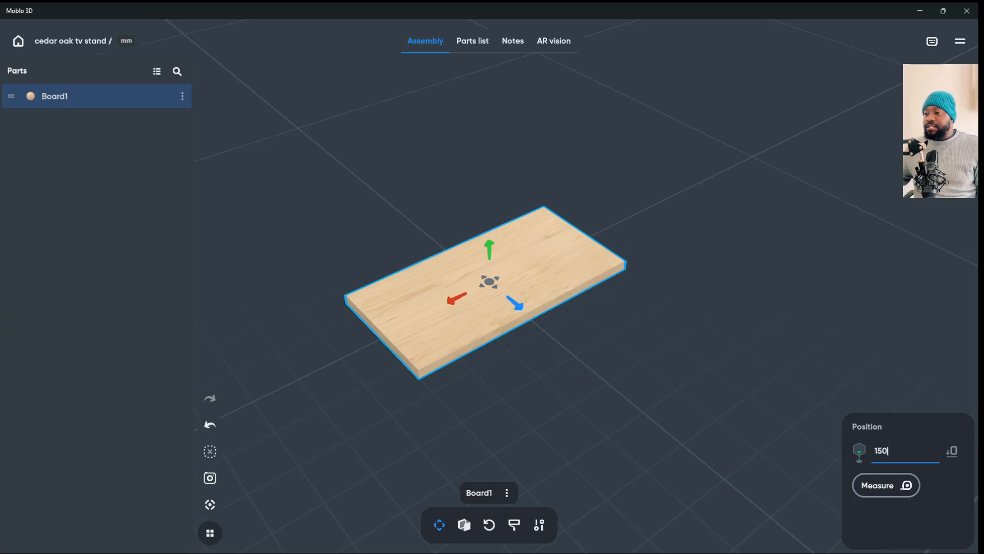
key("Return")
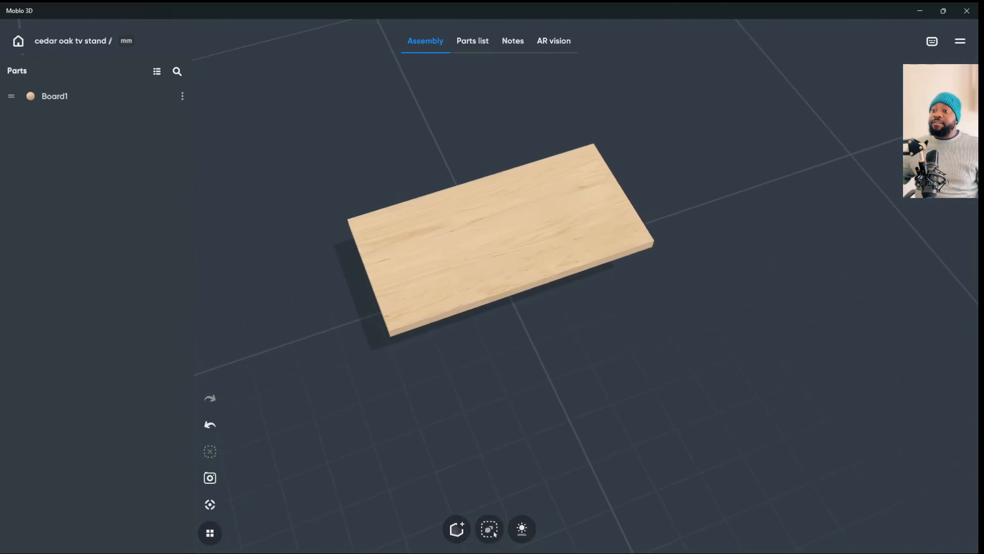
- Select the board and move it freehand towards the front, placing it about 154 mm above the floor
left_click(466, 251)
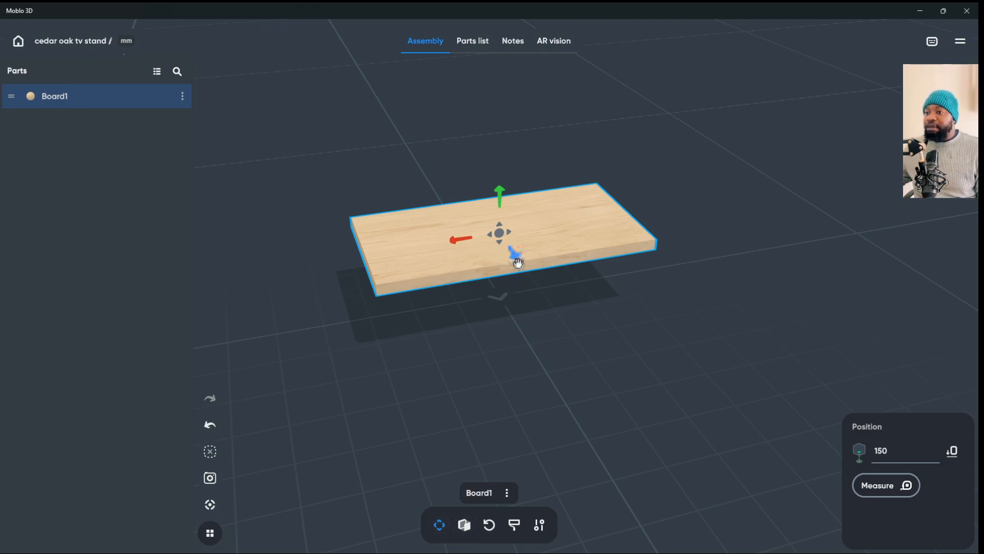
left_click_drag(514, 254, 540, 321)
left_click_drag(531, 264, 503, 309)
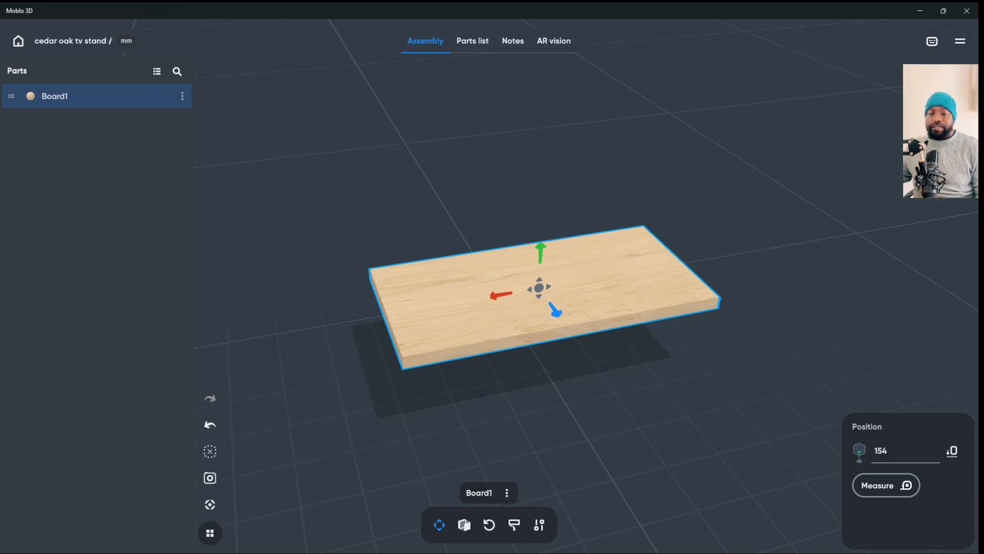
- Resize the board freehand from one end to a length of about 478 mm
left_click(465, 525)
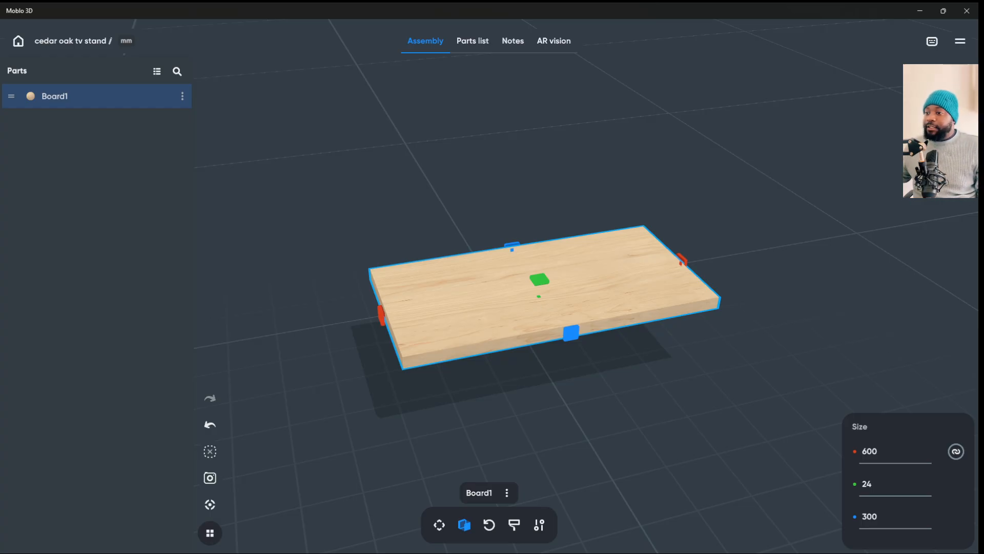
left_click(870, 451)
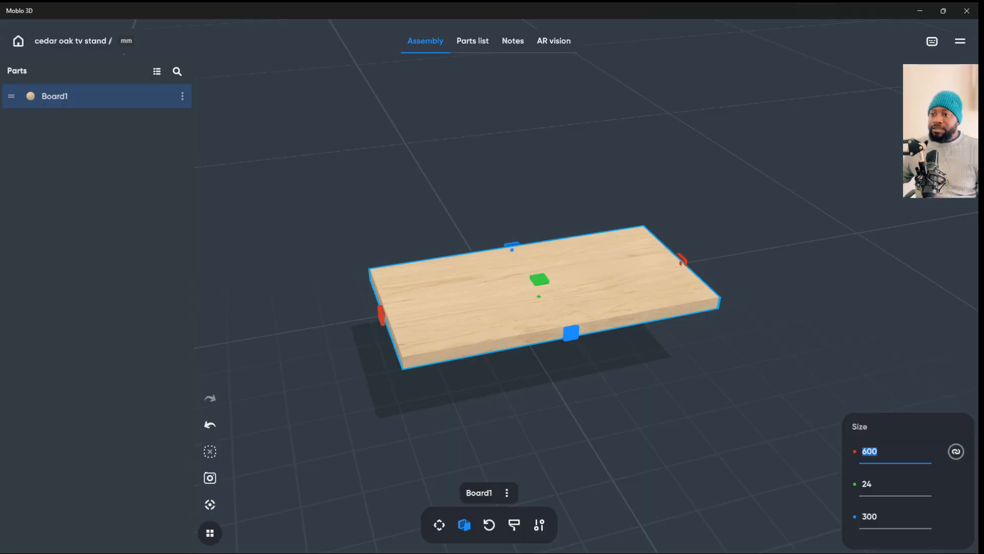
left_click_drag(358, 359, 606, 373)
left_click(685, 344)
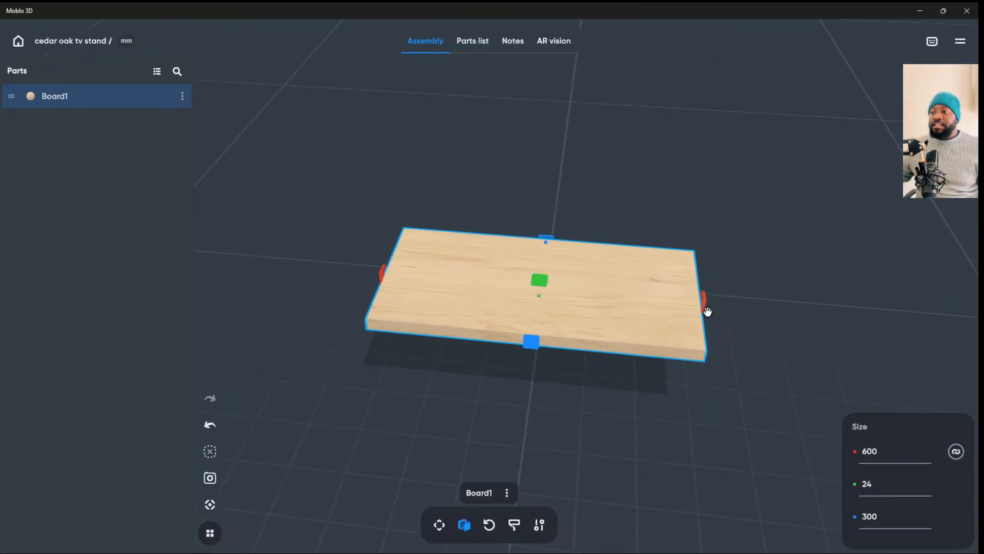
left_click_drag(706, 305, 520, 314)
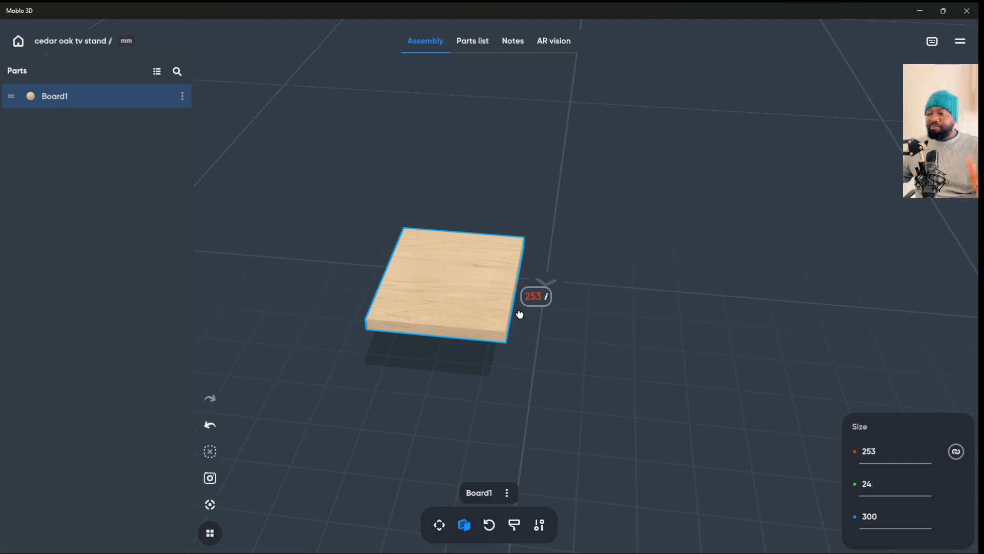
left_click_drag(520, 314, 636, 287)
scroll(635, 318, "down", 3)
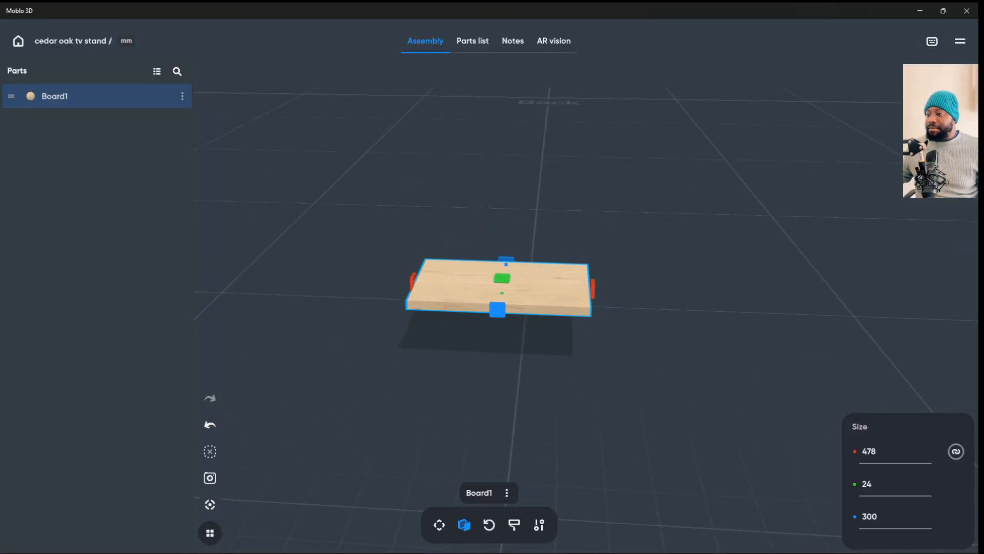
- Set the board's length to 2000 mm
left_click(895, 451)
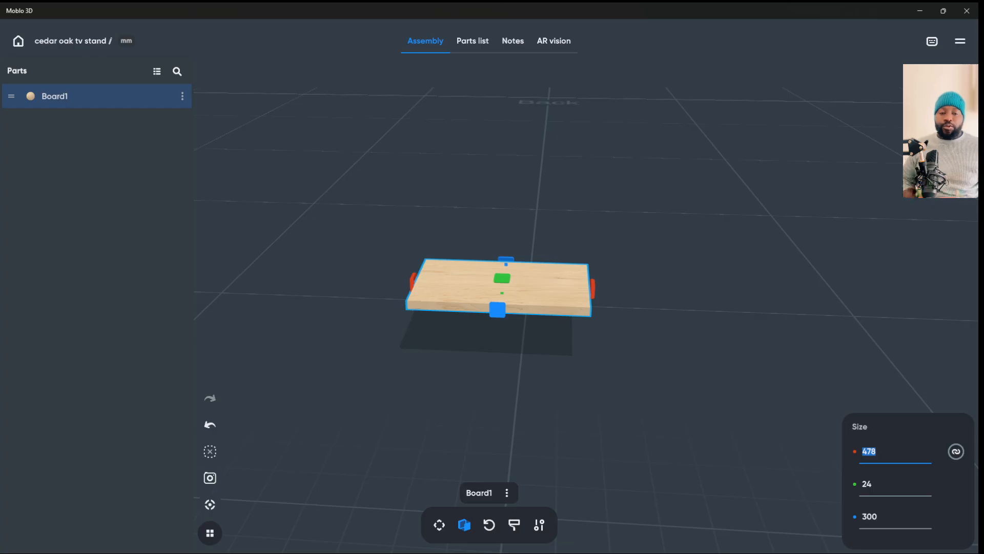
type("2")
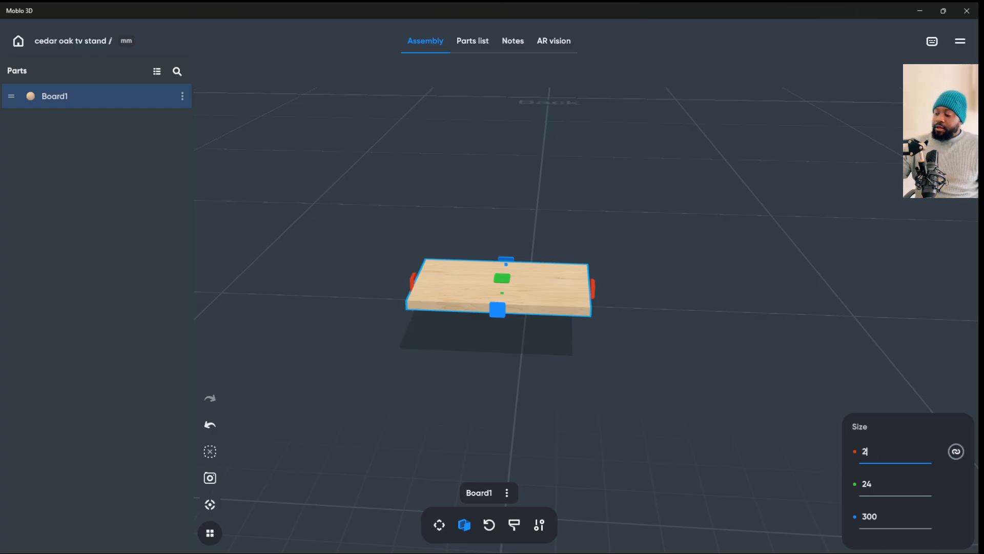
type("000")
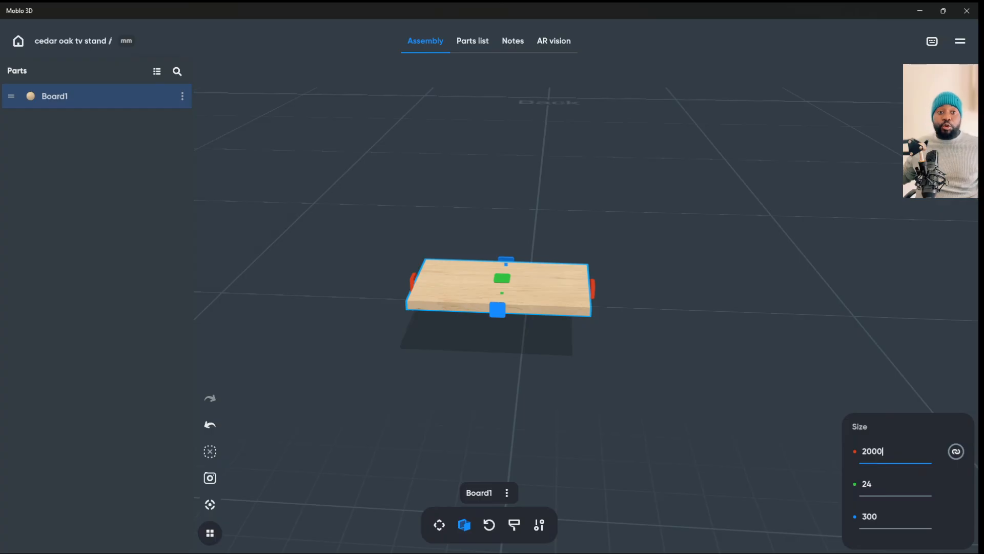
key("Return")
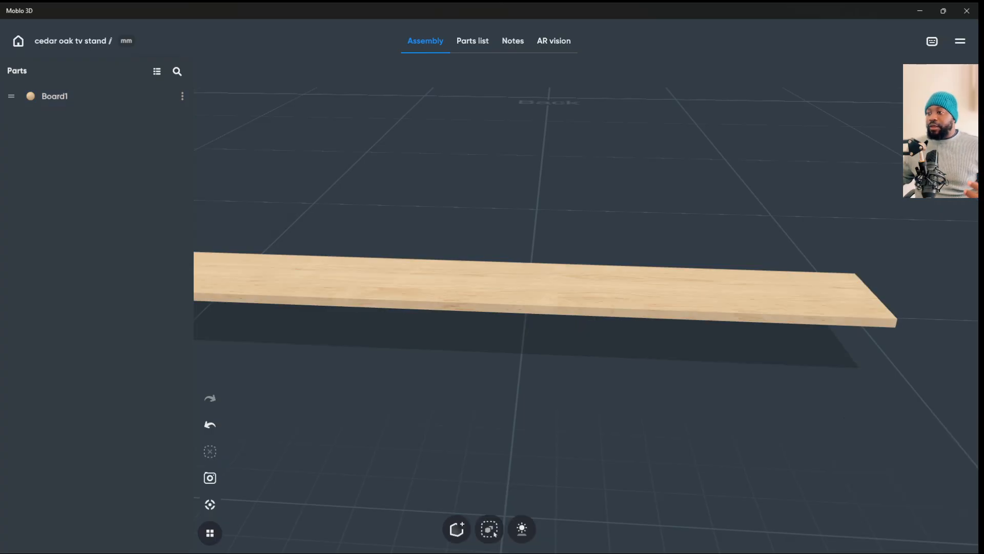
scroll(502, 287, "down", 2)
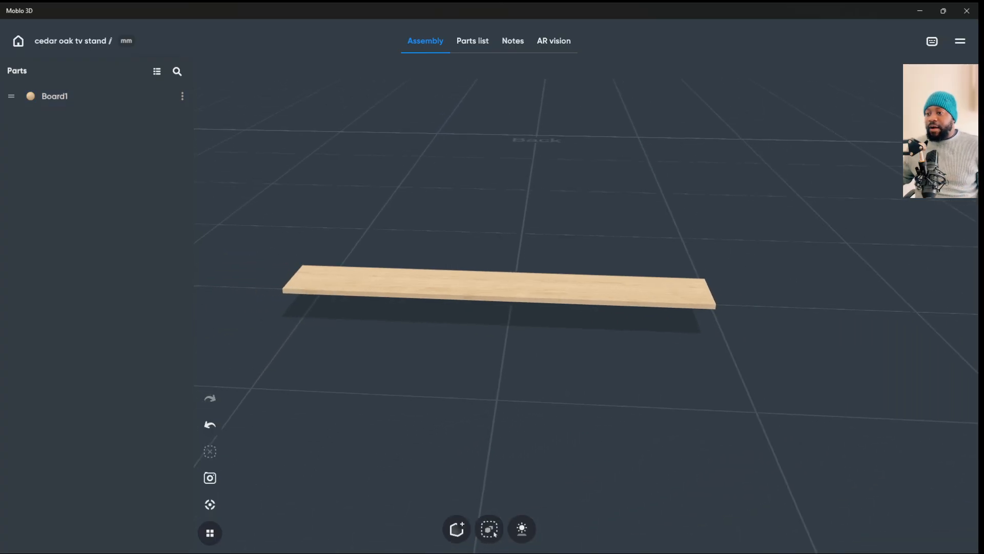
- Select the board and thicken it freehand to about 33 mm
left_click_drag(493, 359, 538, 390)
left_click(492, 287)
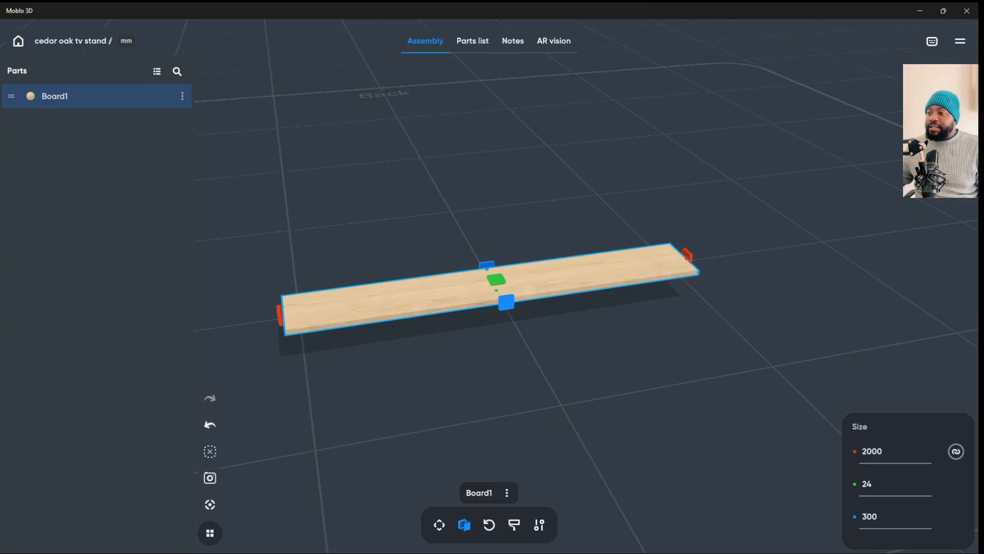
left_click(867, 484)
left_click_drag(589, 369, 589, 297)
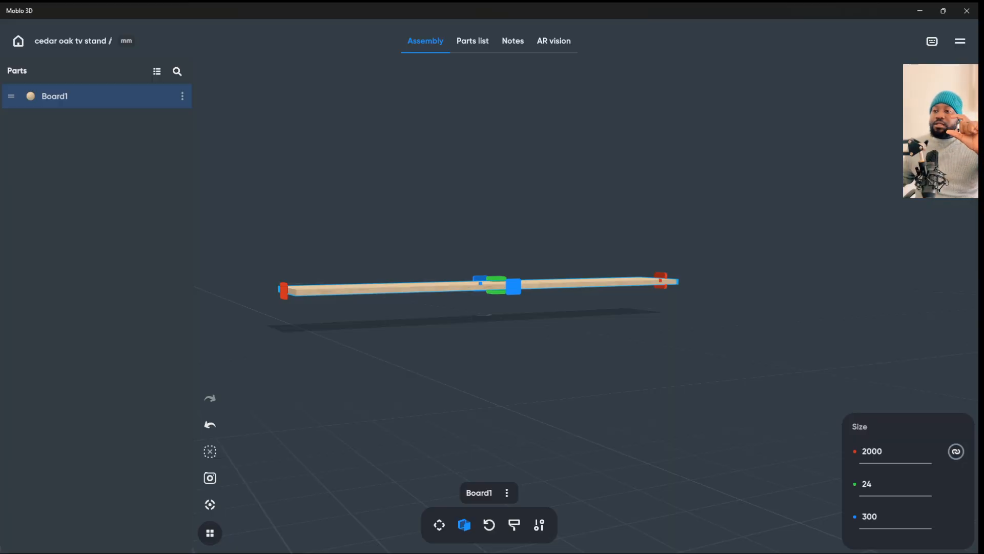
mouse_move(489, 280)
left_mouse_down()
mouse_move(494, 156)
mouse_move(488, 279)
mouse_move(490, 167)
mouse_move(486, 270)
mouse_move(501, 136)
mouse_move(500, 280)
left_mouse_up()
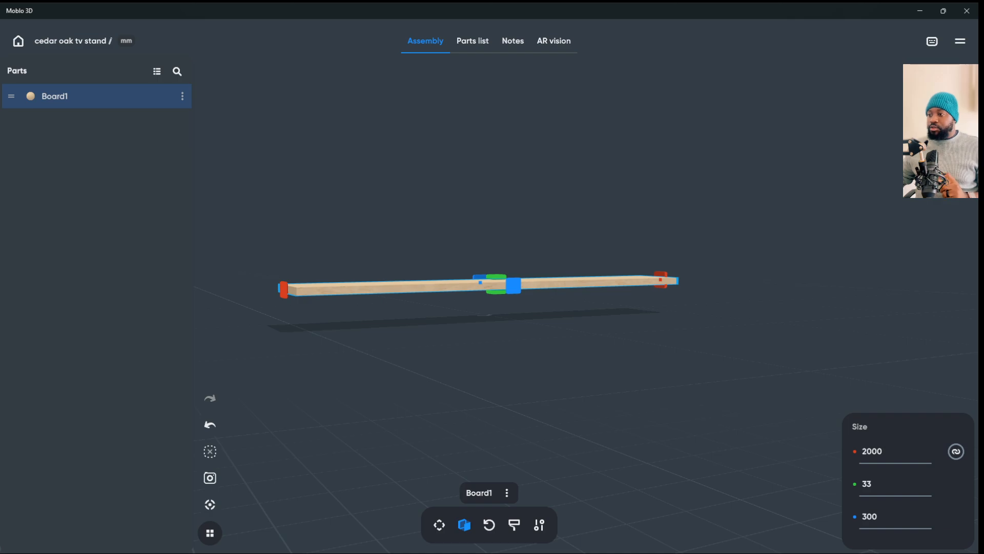
- Set the board's thickness to 16 mm and deselect it
left_click(866, 484)
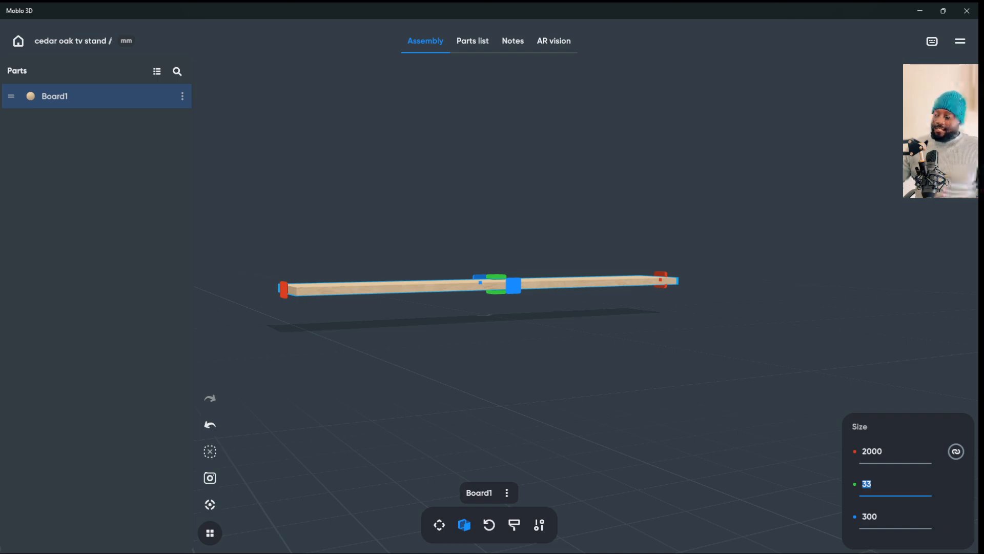
type("16")
key("Escape")
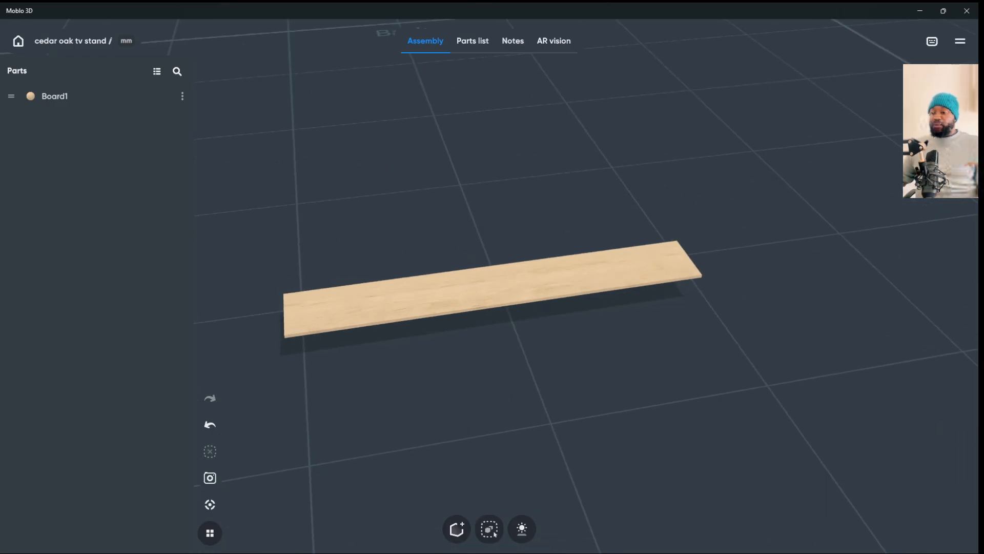
- Select the board and set its depth to 500 mm
left_click(493, 288)
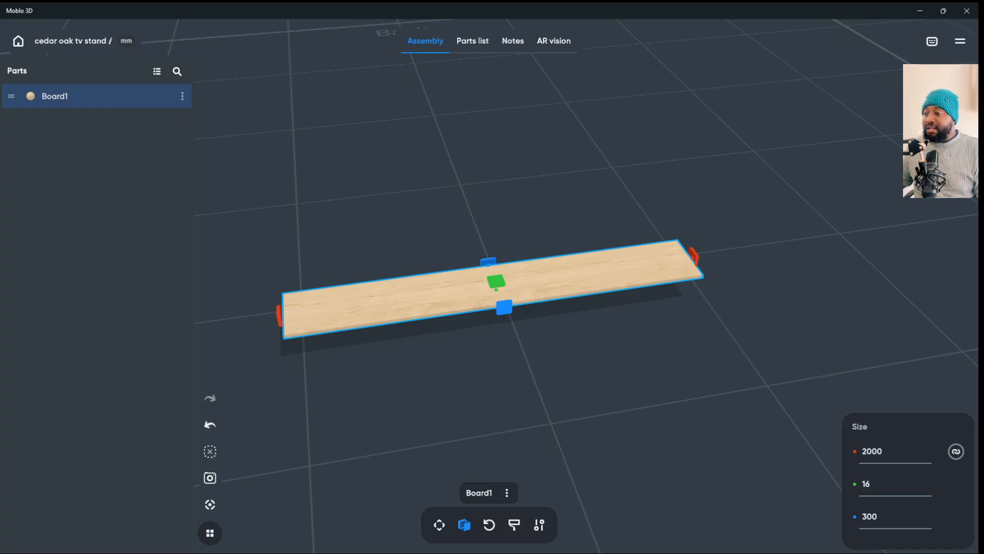
left_click(869, 516)
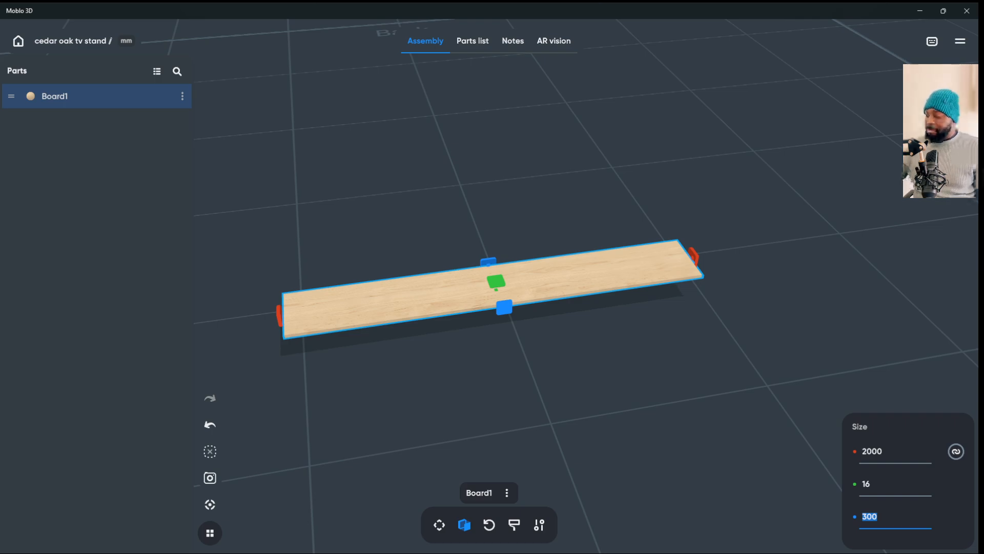
type("500")
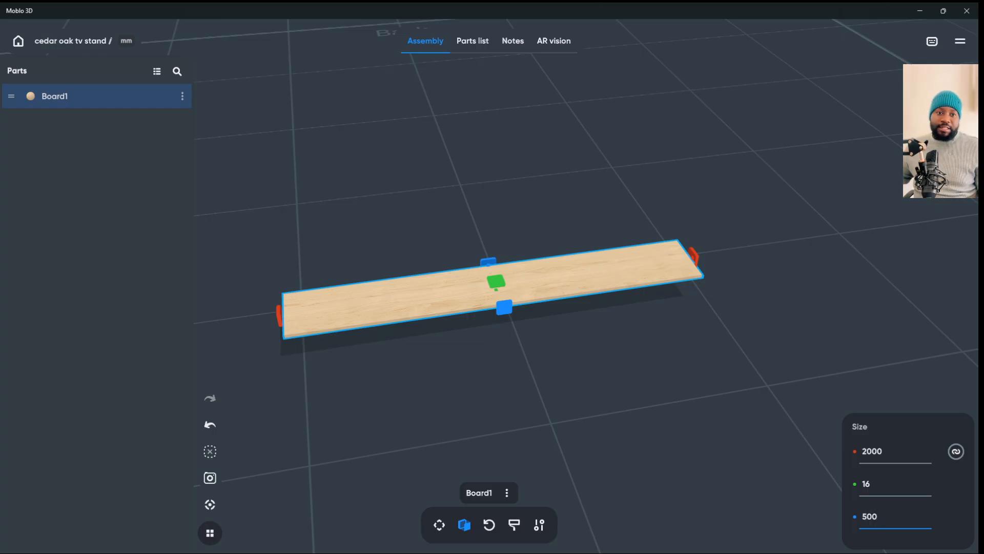
key("Return")
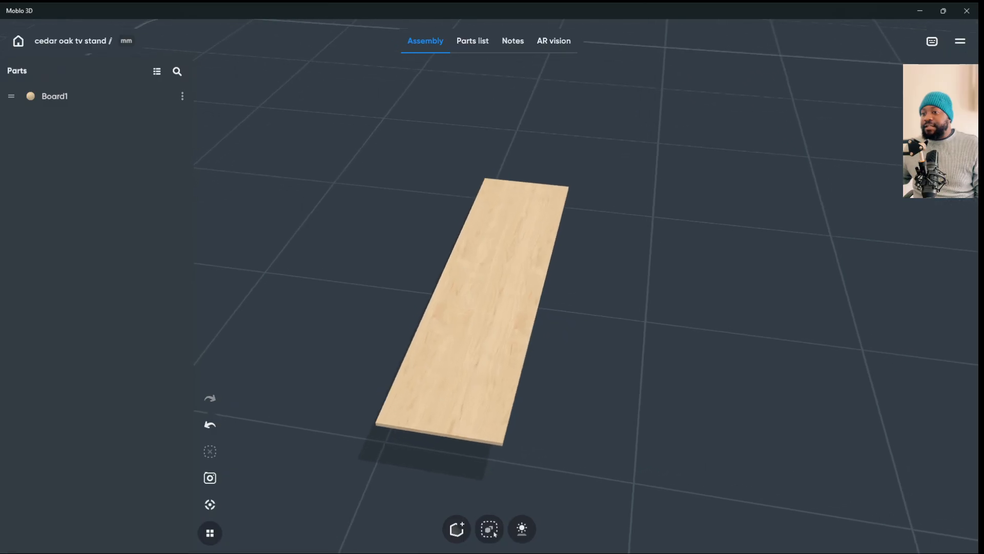
- Duplicate the board and raise the copy freehand straight above the original to about 501 mm above the floor
left_click(477, 308)
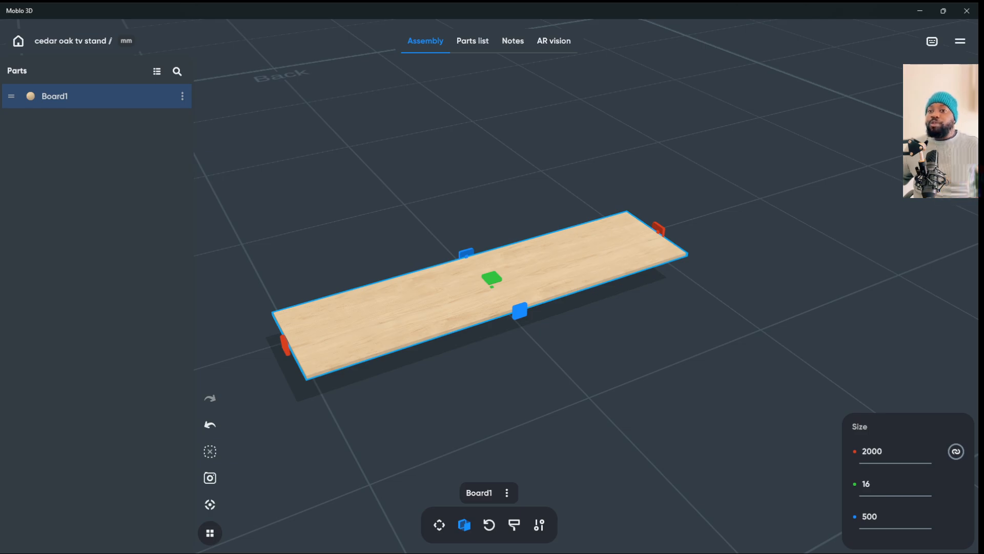
left_click(506, 492)
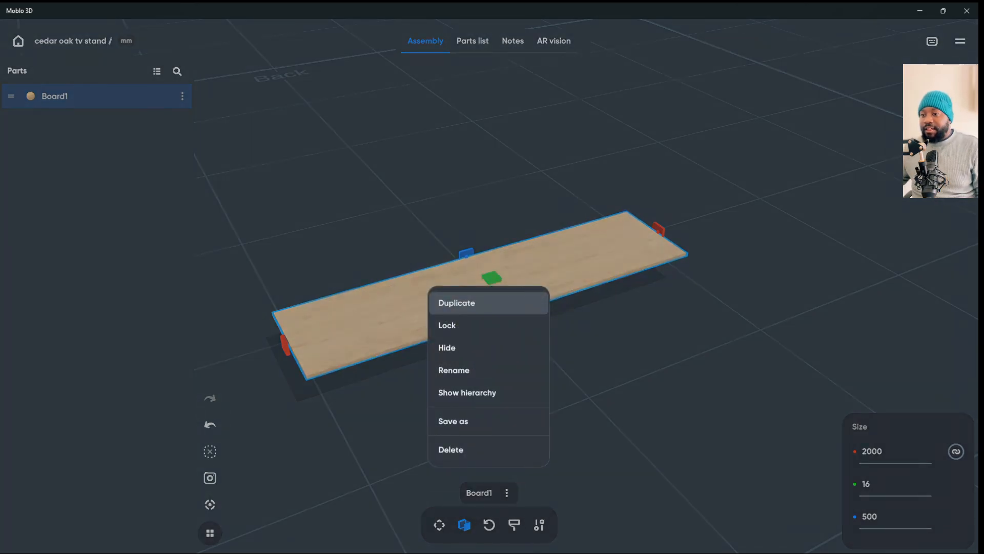
left_click(456, 302)
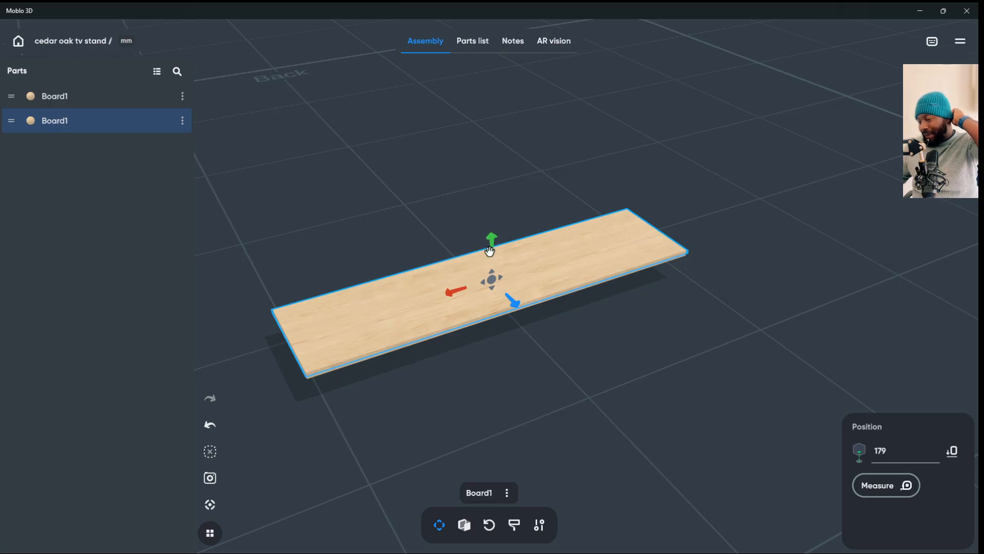
left_click_drag(492, 248, 492, 184)
left_click_drag(564, 359, 513, 298)
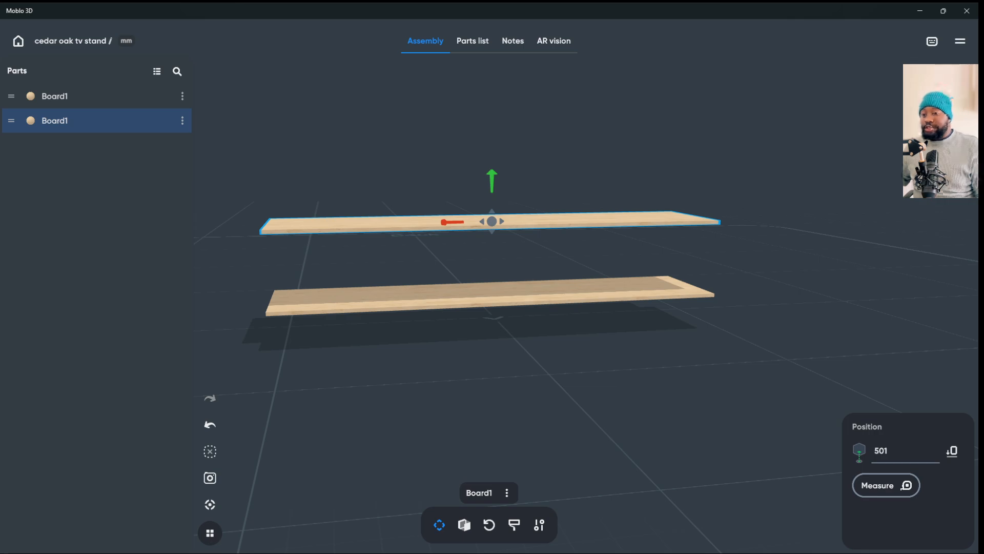
- Rename the lower board, listed first among the parts, as "top panel"
left_click(82, 96)
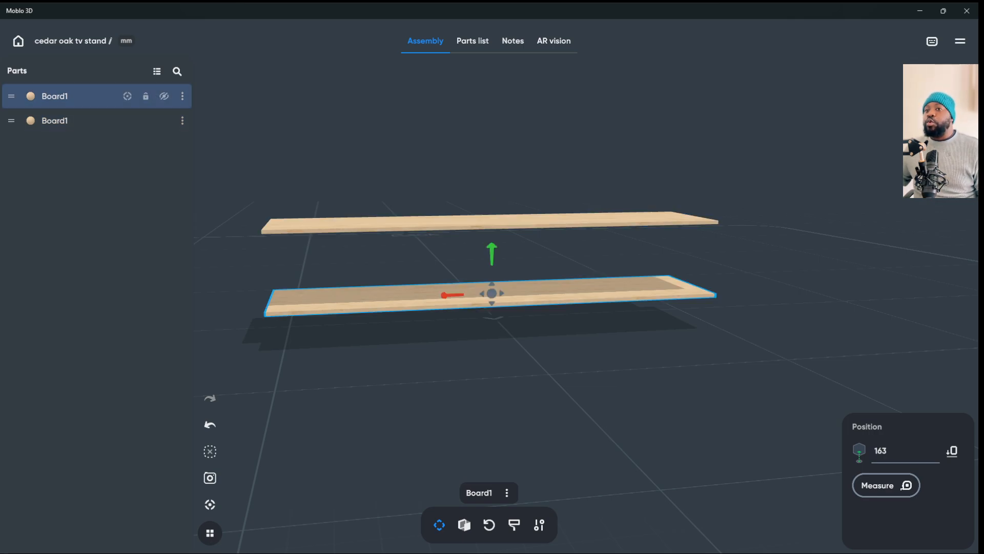
left_click(182, 96)
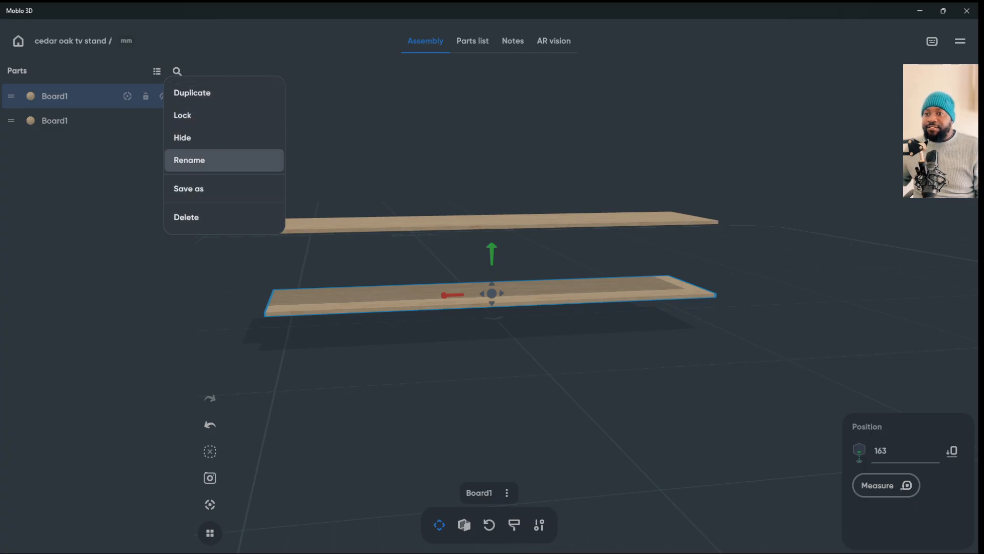
left_click(189, 160)
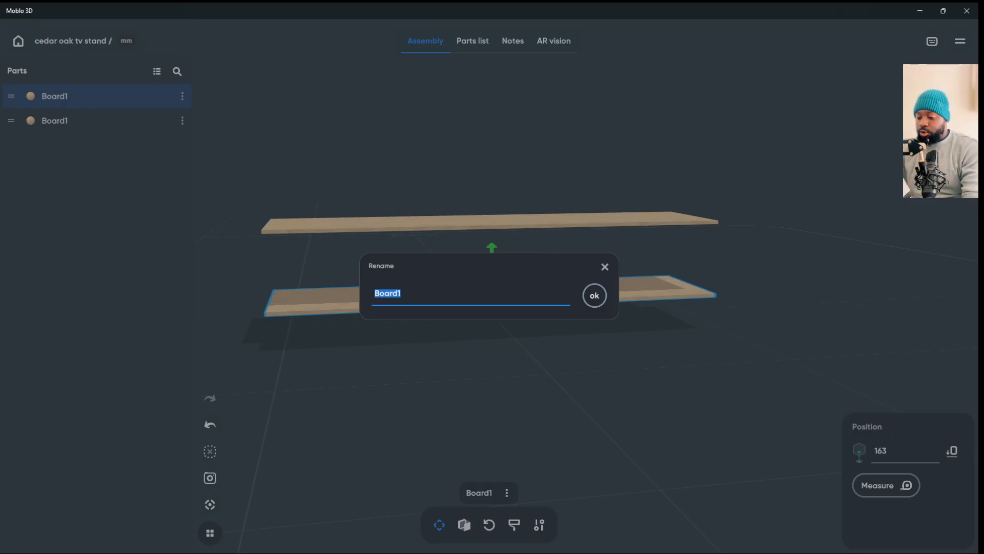
type("top p")
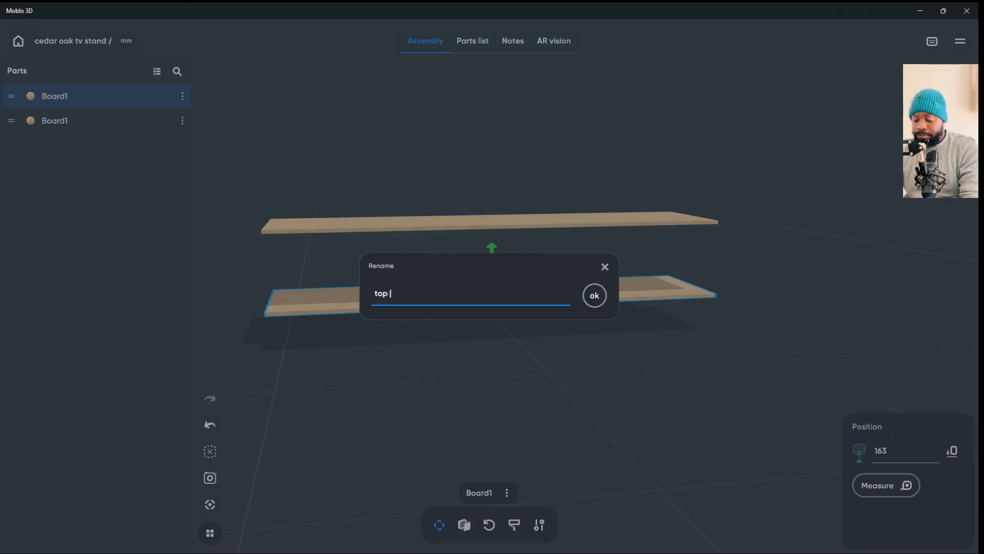
type("anel")
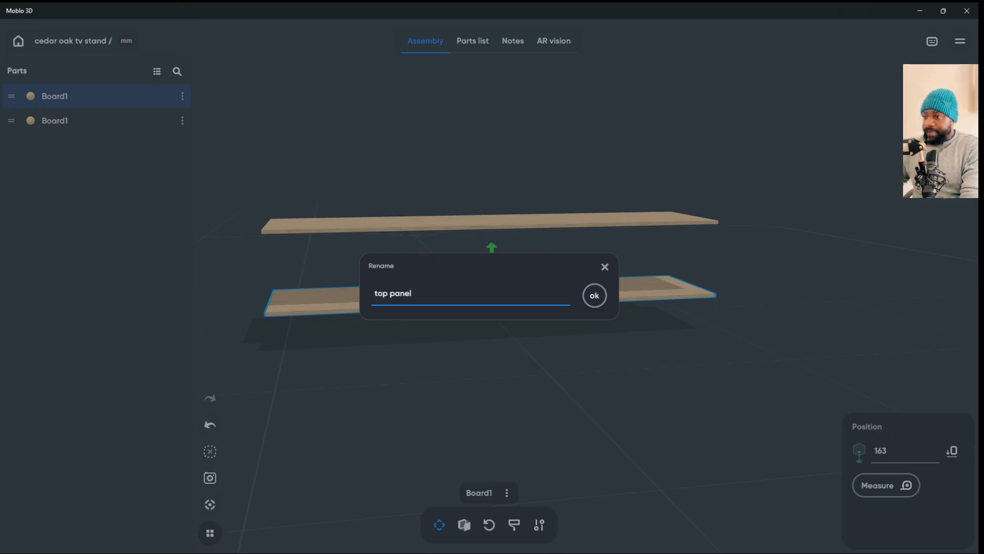
key("Return")
- Rename the raised copy, listed second among the parts, as "bottom panel"
left_click(55, 121)
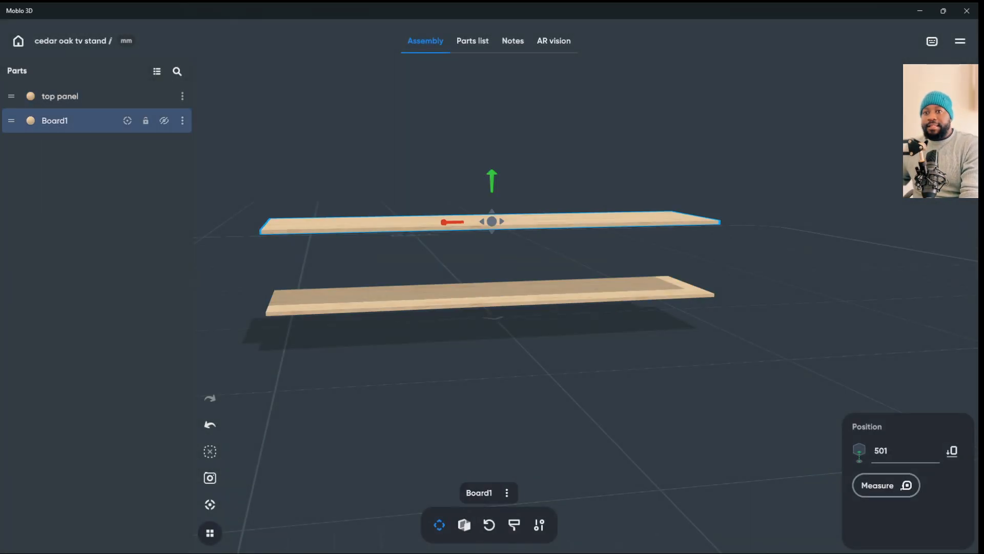
left_click(182, 120)
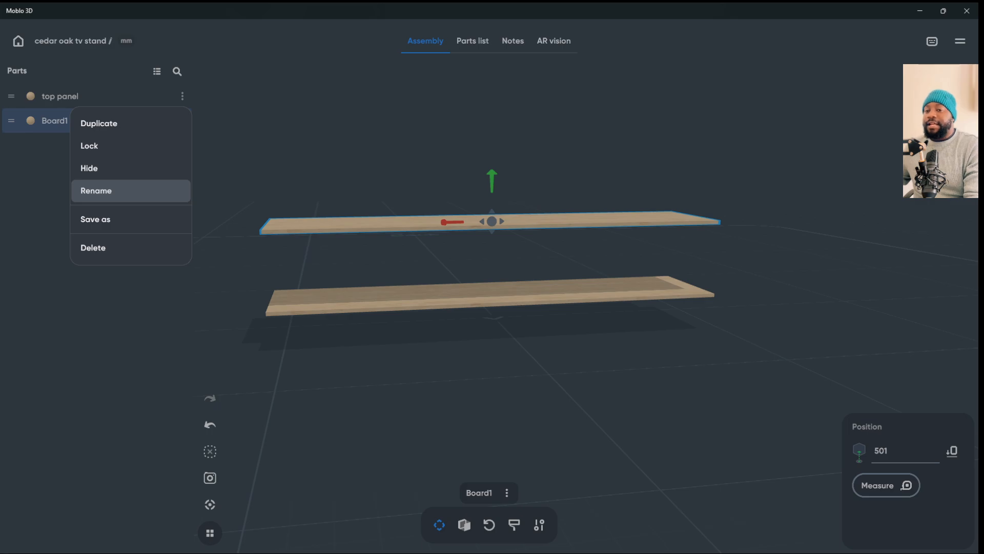
left_click(96, 190)
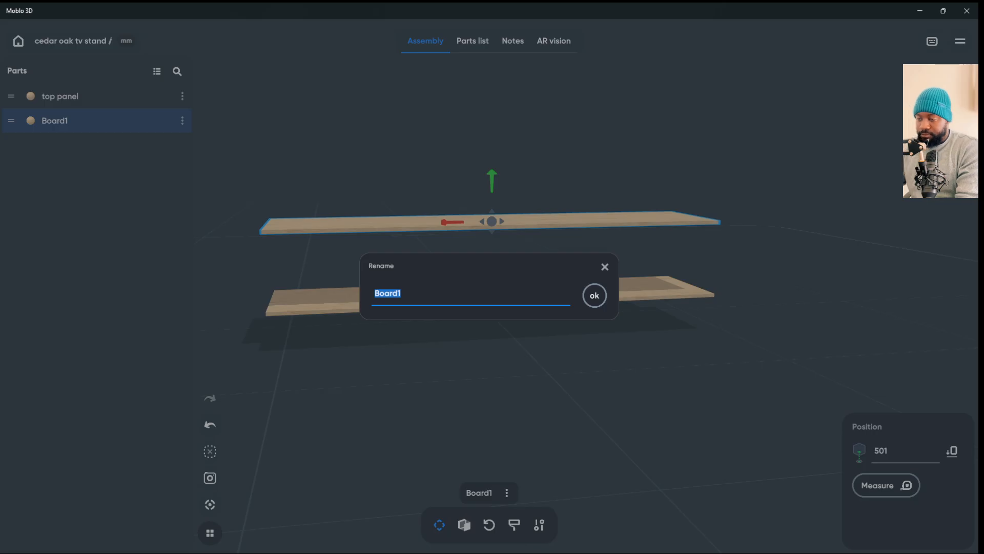
type("bott")
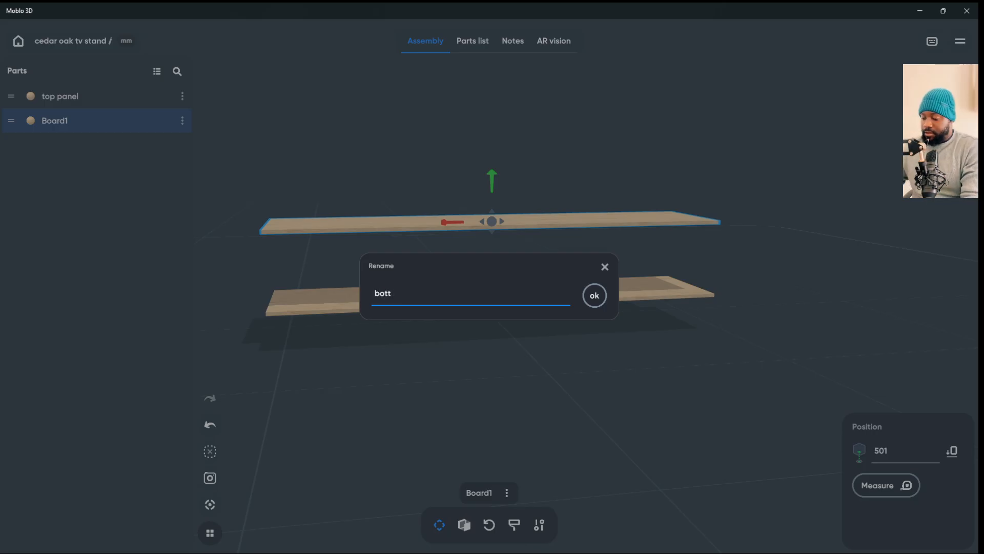
type("om panerl")
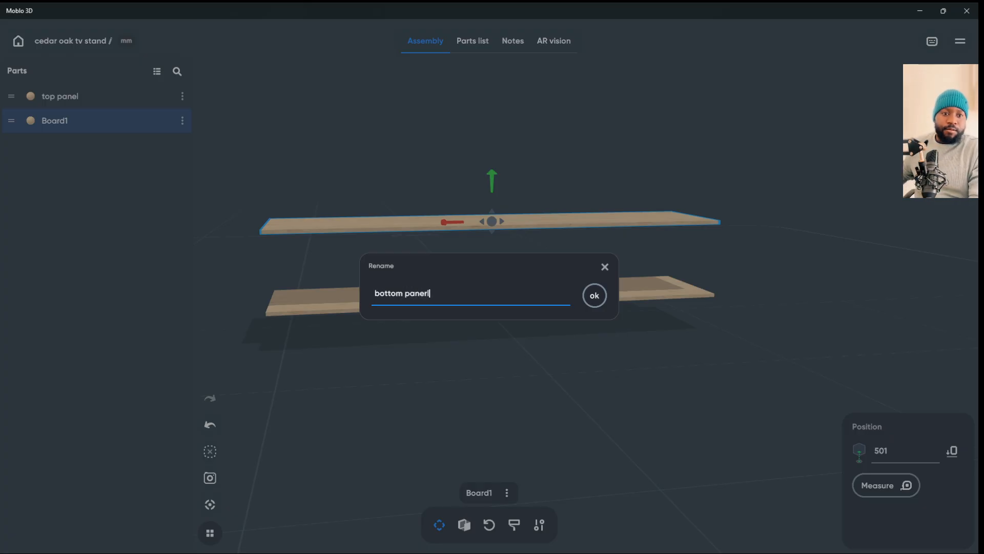
key("BackSpace")
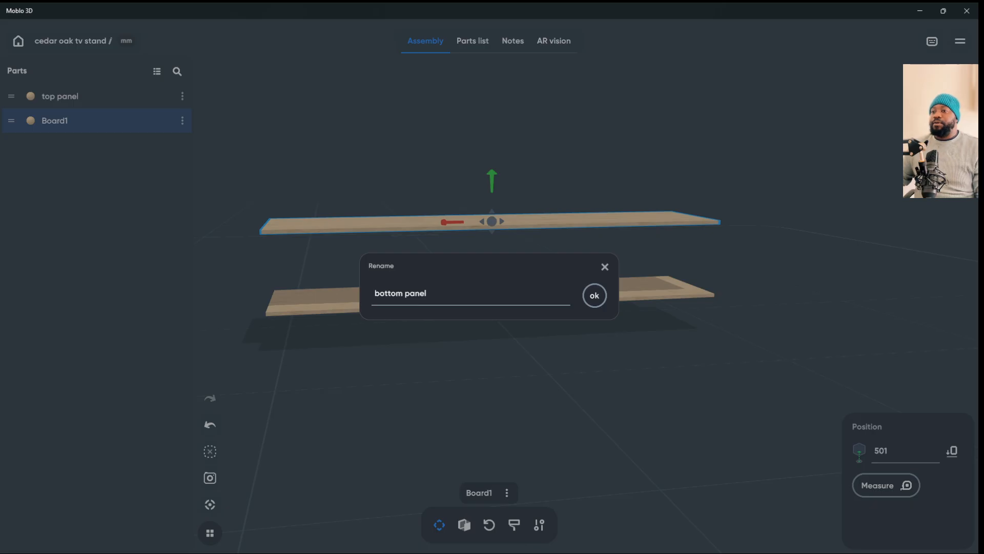
left_click(594, 295)
- Add another plain Board and move it freehand out in front of the two long panels
left_click(60, 96)
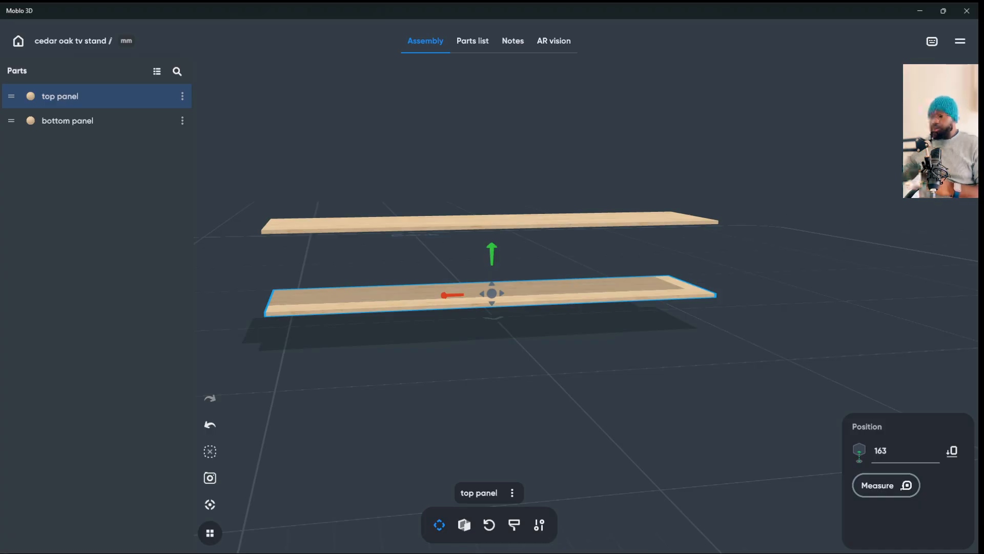
key("Escape")
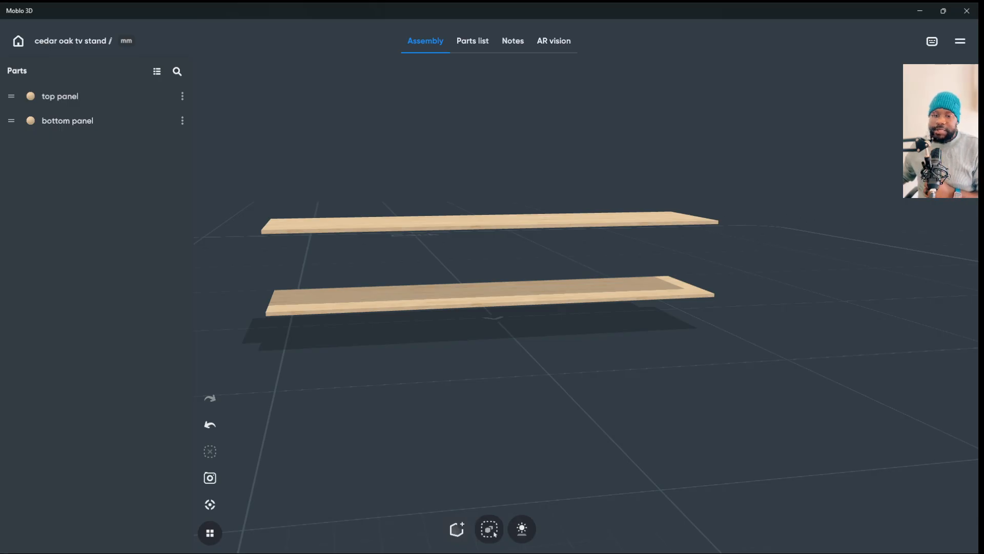
left_click(457, 529)
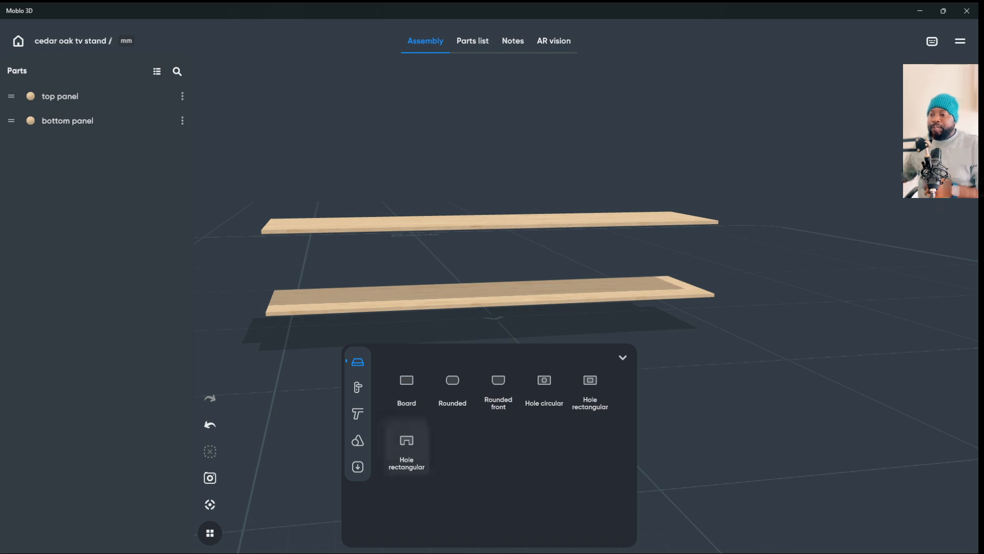
left_click(407, 387)
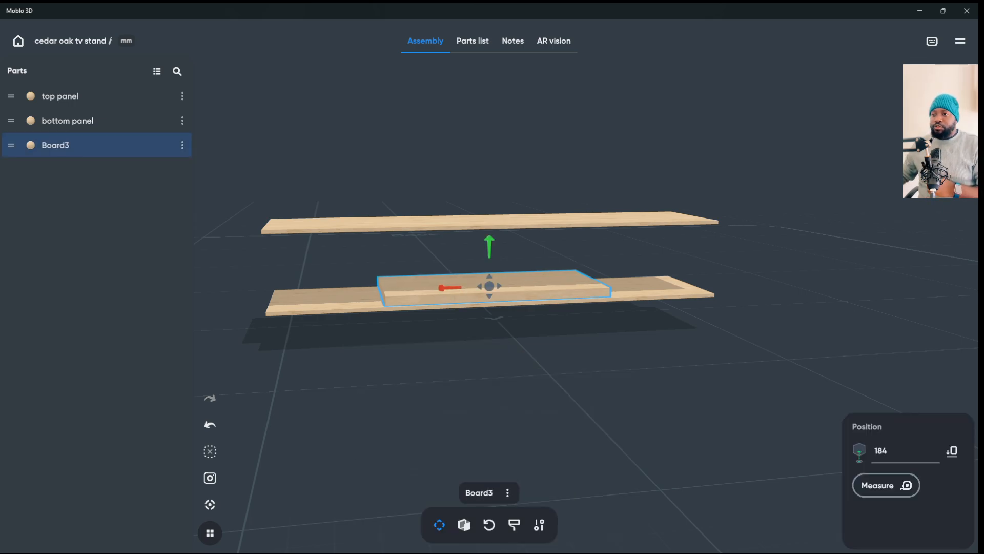
left_click_drag(490, 286, 637, 418)
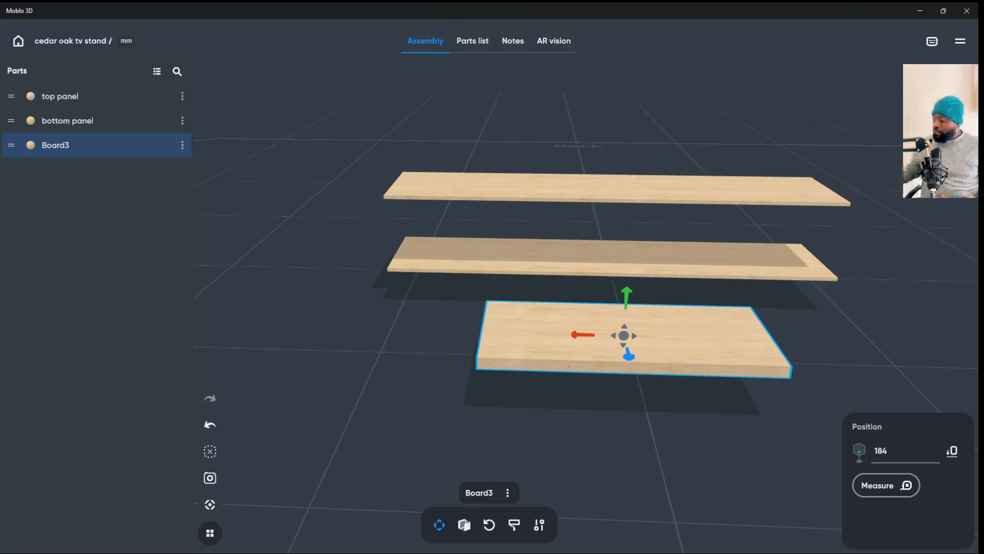
left_click(608, 188)
left_click(60, 96)
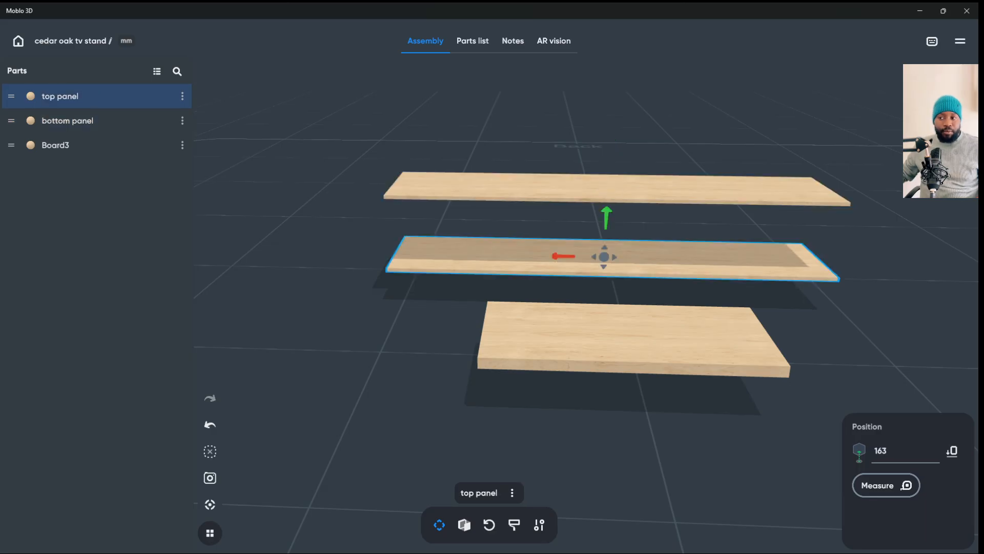
left_click(67, 121)
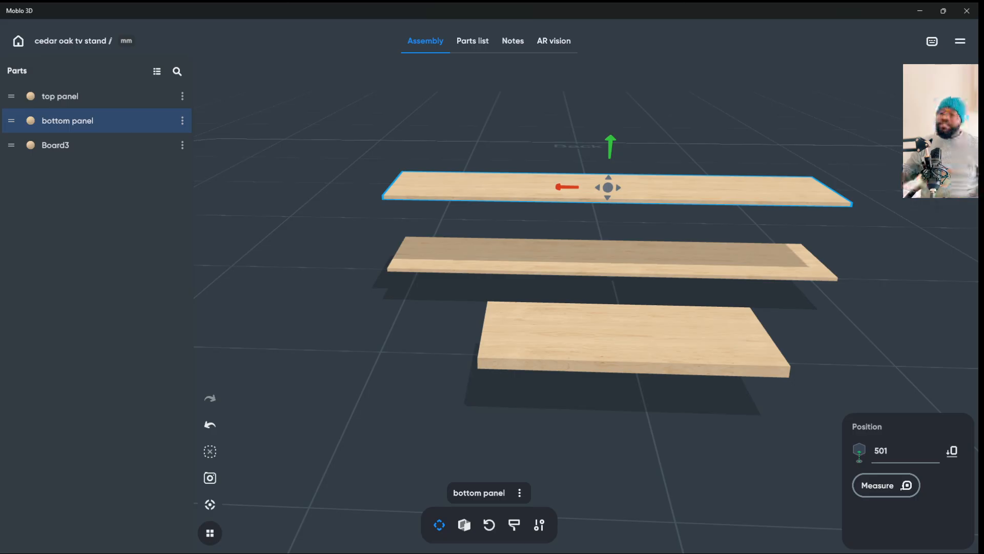
left_click(59, 96)
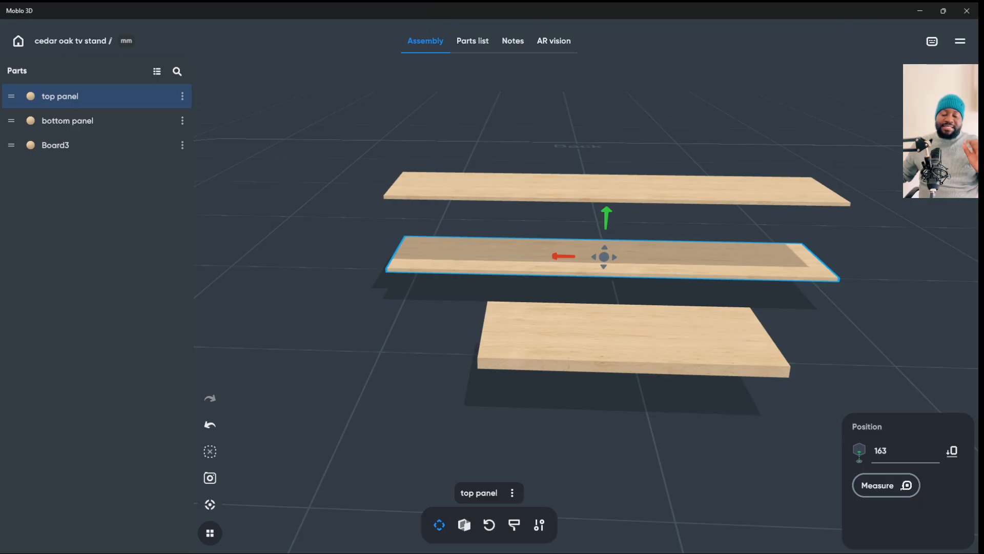
- Set the height of the third board, in front of the two long panels, to 418 mm
left_click(55, 145)
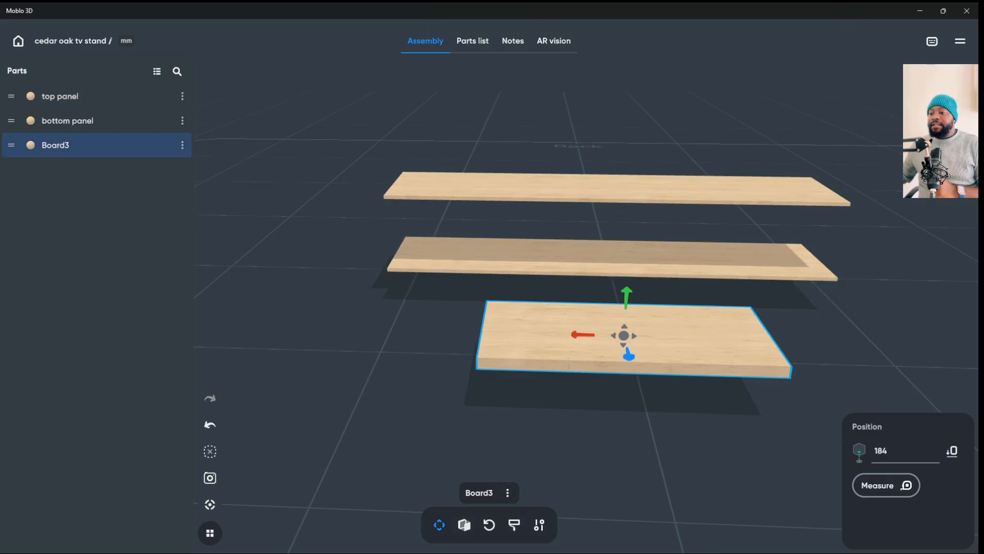
left_click(465, 525)
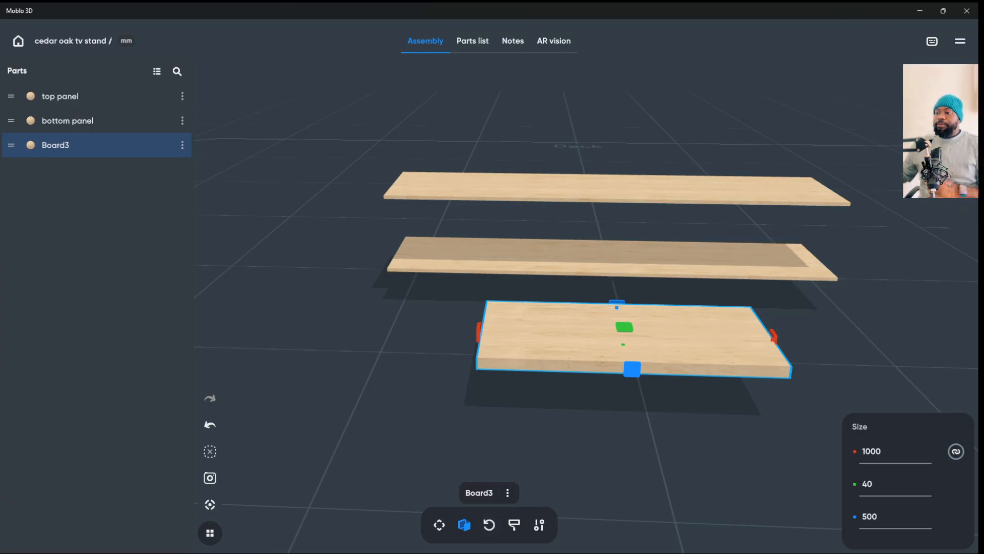
left_click(871, 451)
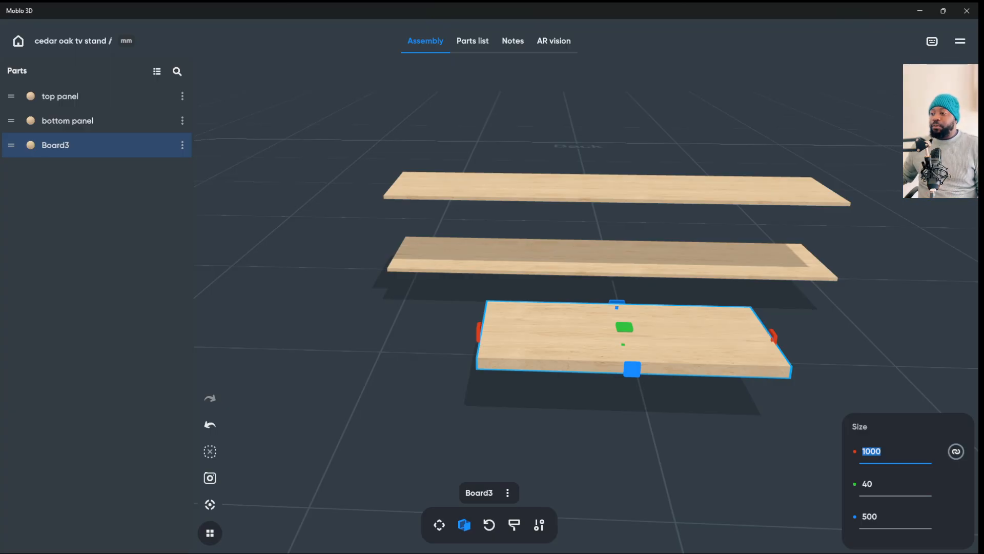
left_click(868, 483)
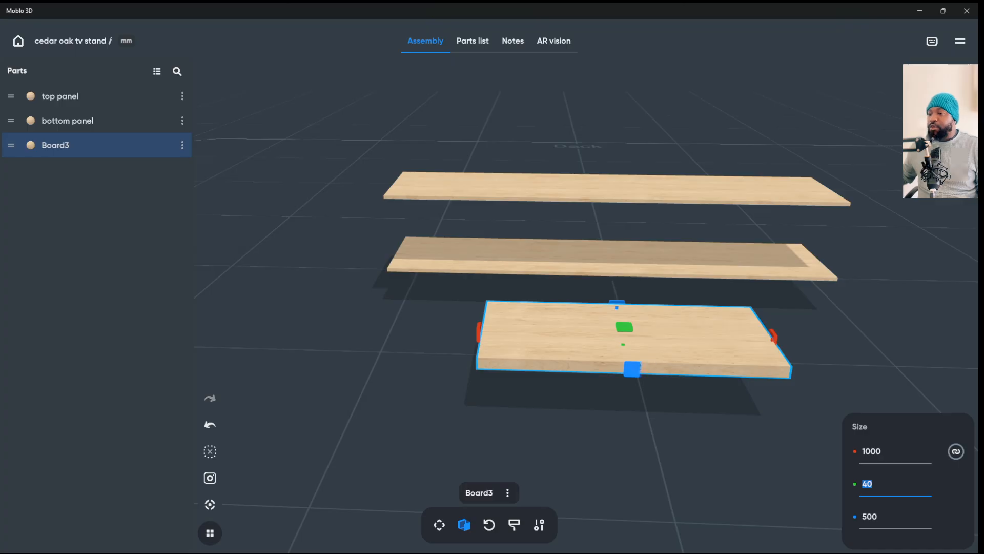
left_click_drag(624, 327, 611, 149)
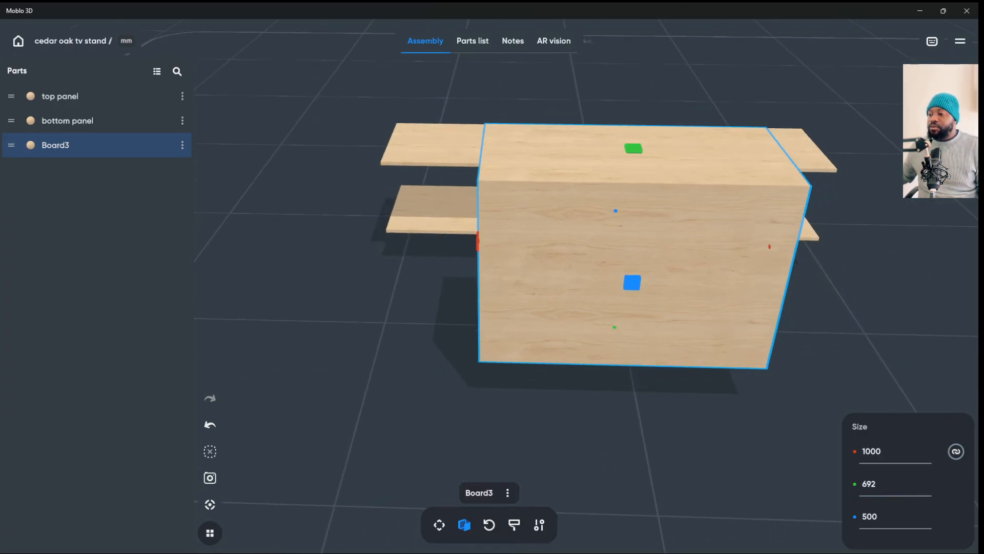
left_click(869, 484)
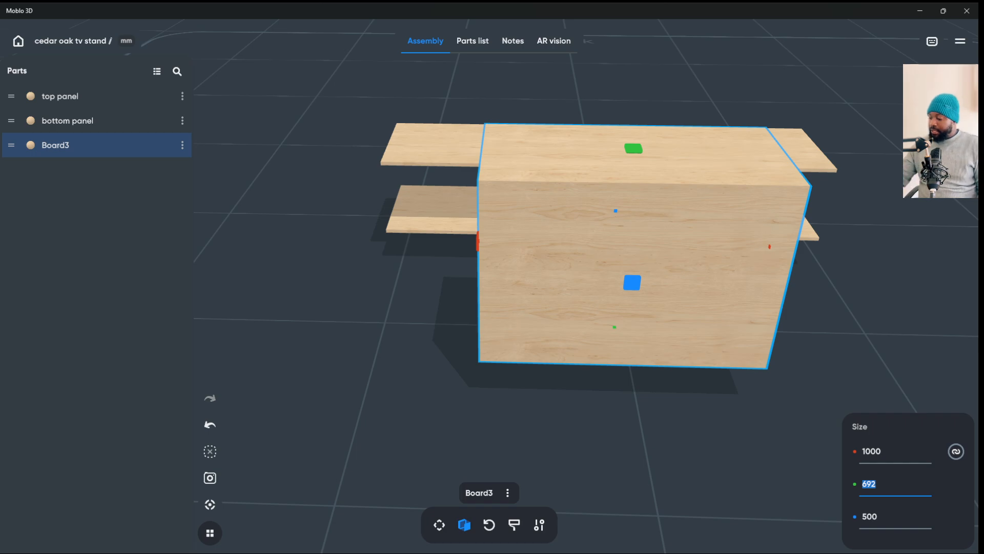
type("418")
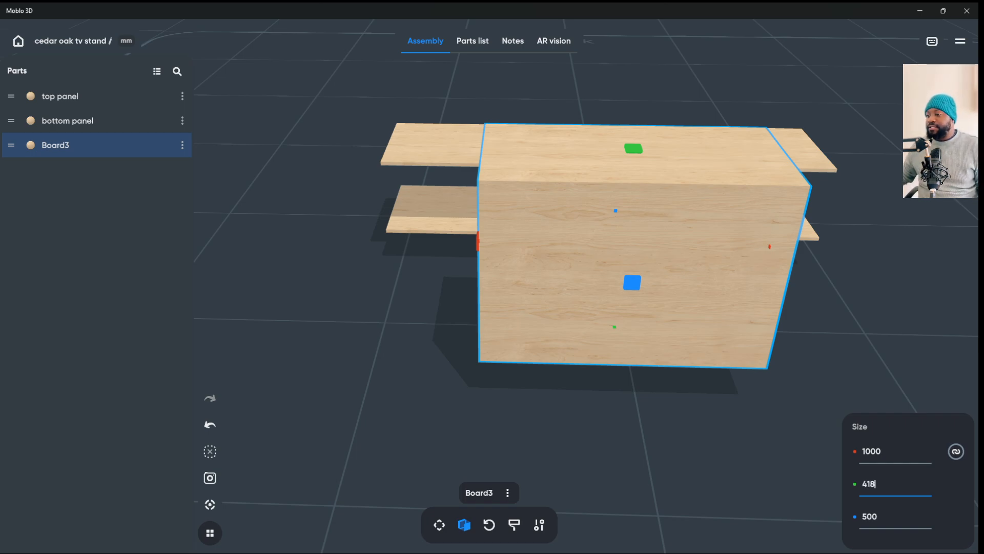
- Set the third board's width to 16 mm to make it a thin upright panel
left_click(871, 451)
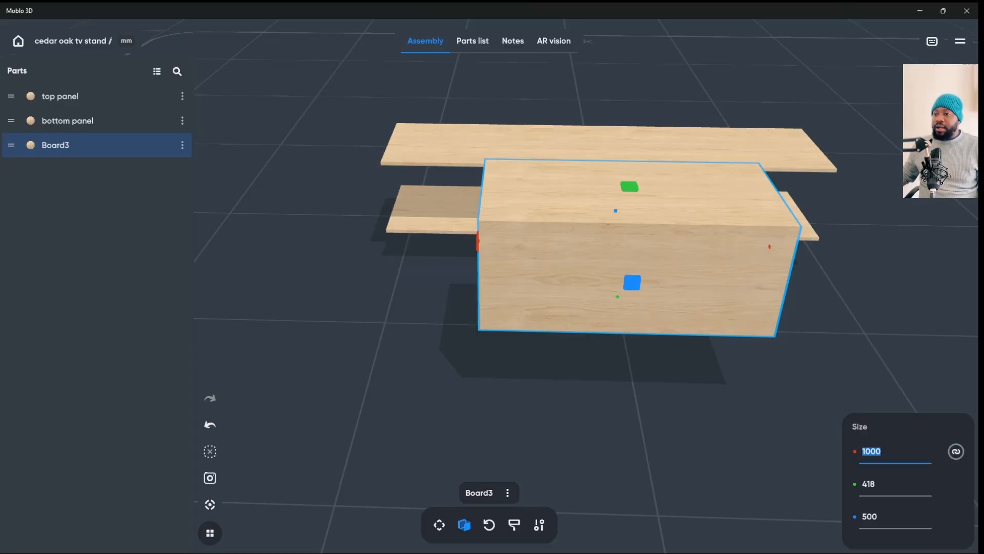
left_click_drag(359, 333, 410, 333)
left_click(435, 261)
left_click(636, 262)
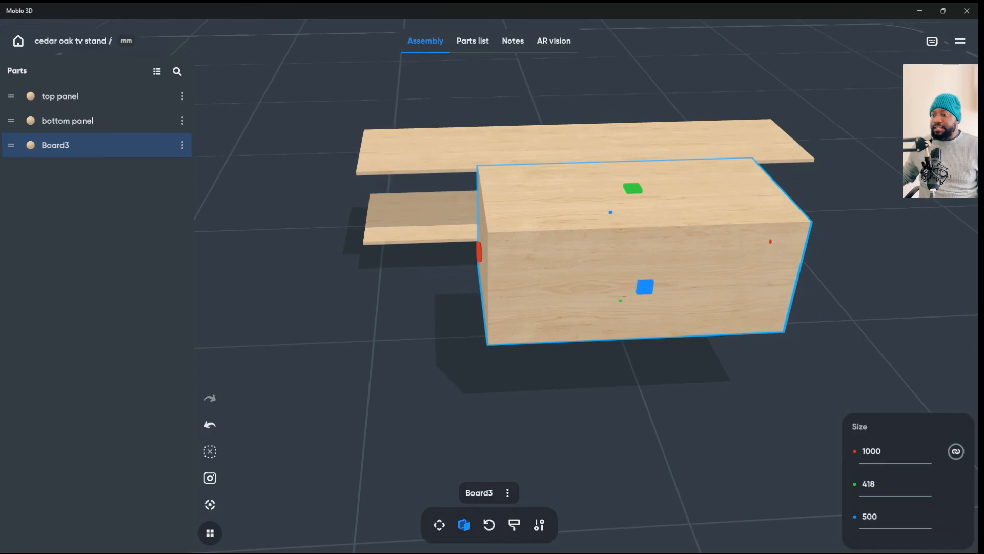
left_click(871, 451)
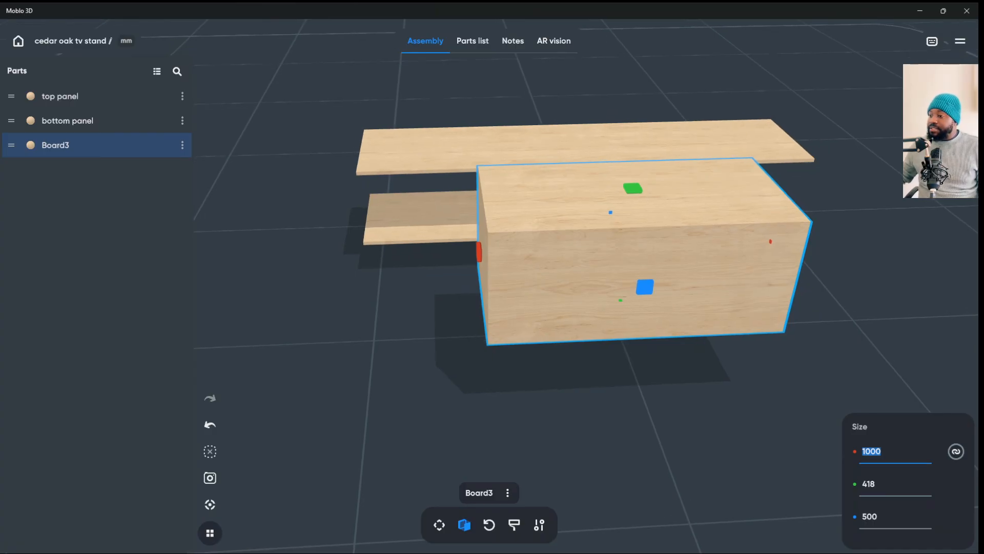
type("16")
key("Return")
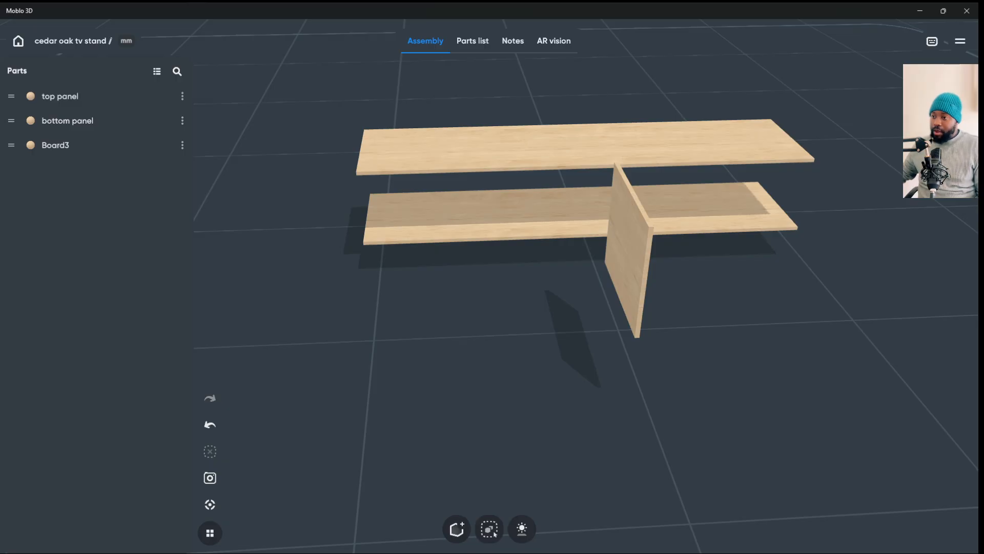
- Examine the thin upright board against the two long panels from several angles
left_click_drag(585, 390, 548, 397)
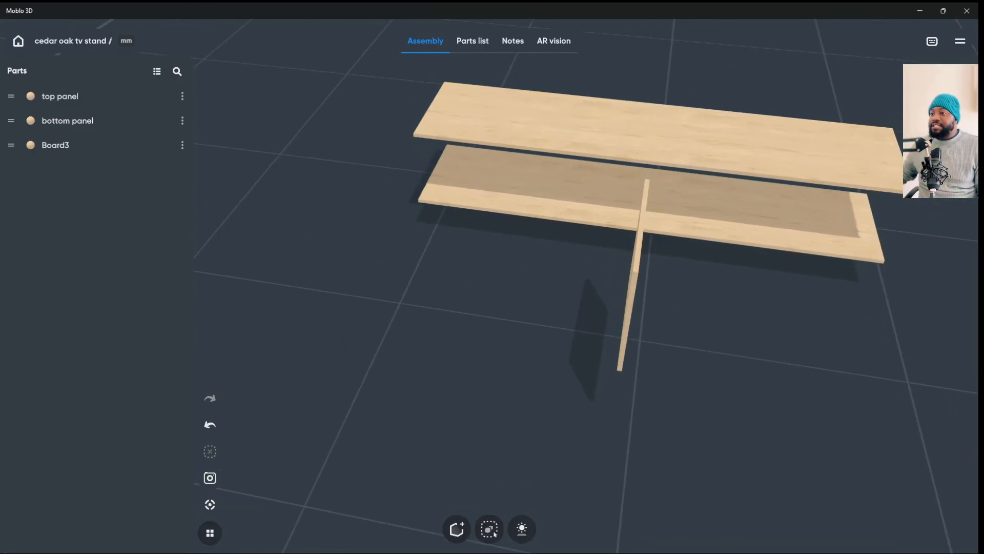
left_click(635, 272)
left_click_drag(549, 397, 541, 423)
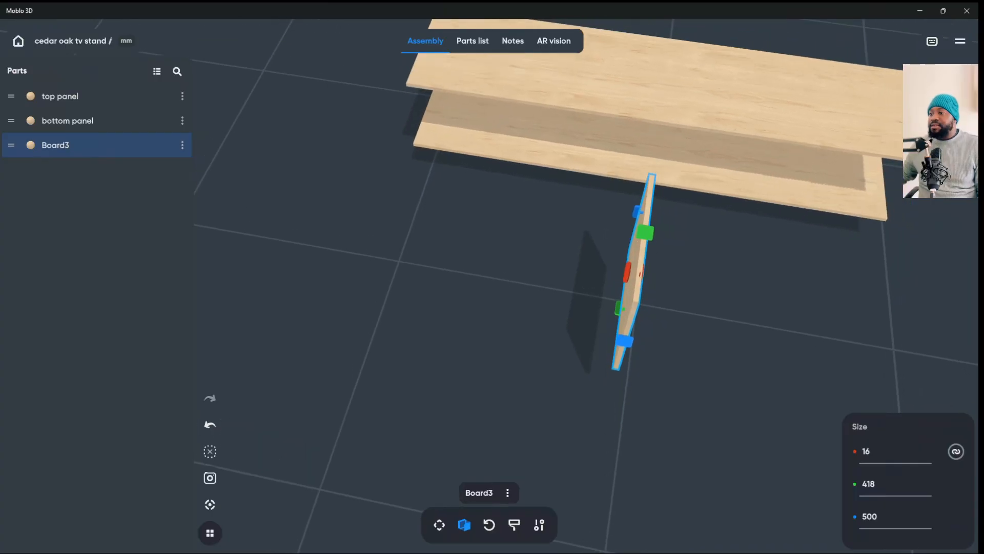
left_click(661, 97)
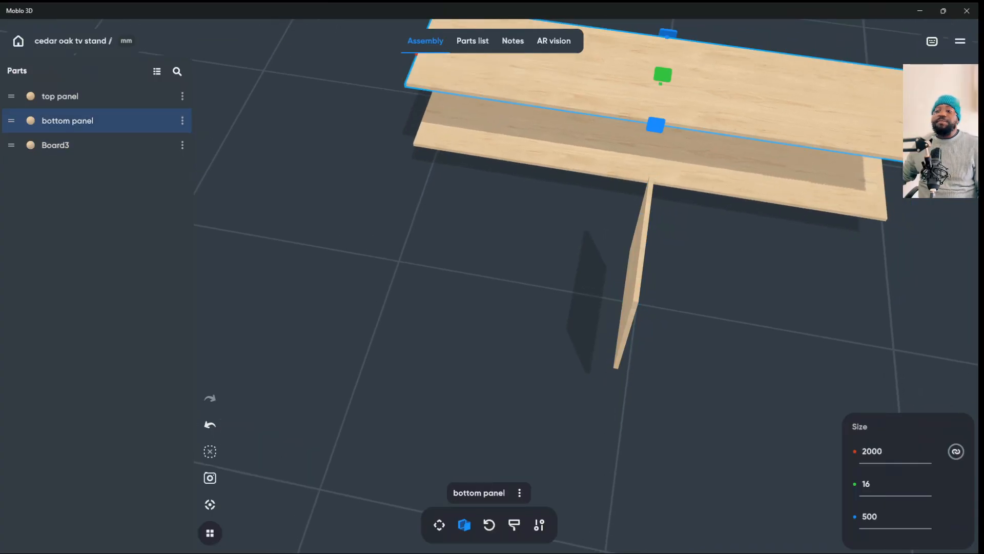
left_click(633, 271)
mouse_move(303, 474)
left_mouse_down()
mouse_move(419, 373)
mouse_move(303, 474)
left_mouse_up()
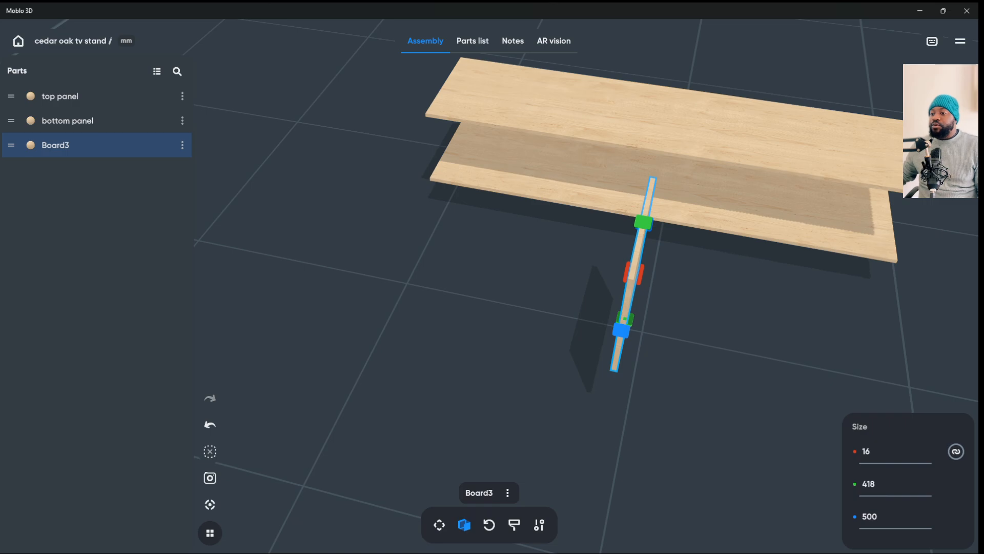
key("Escape")
left_click(626, 318)
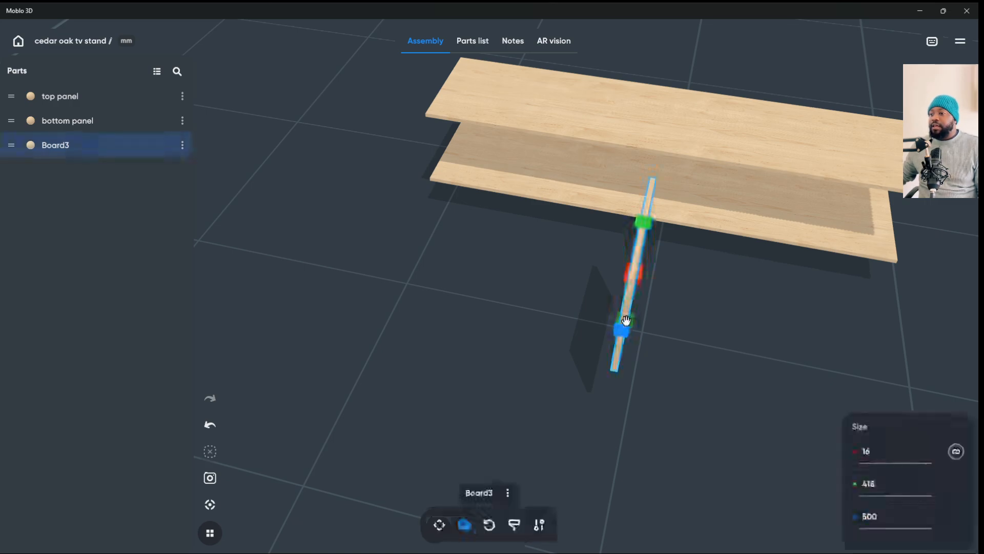
- Lower the upright board freehand to about 133 mm above the floor, in front of the long panels
left_click(439, 525)
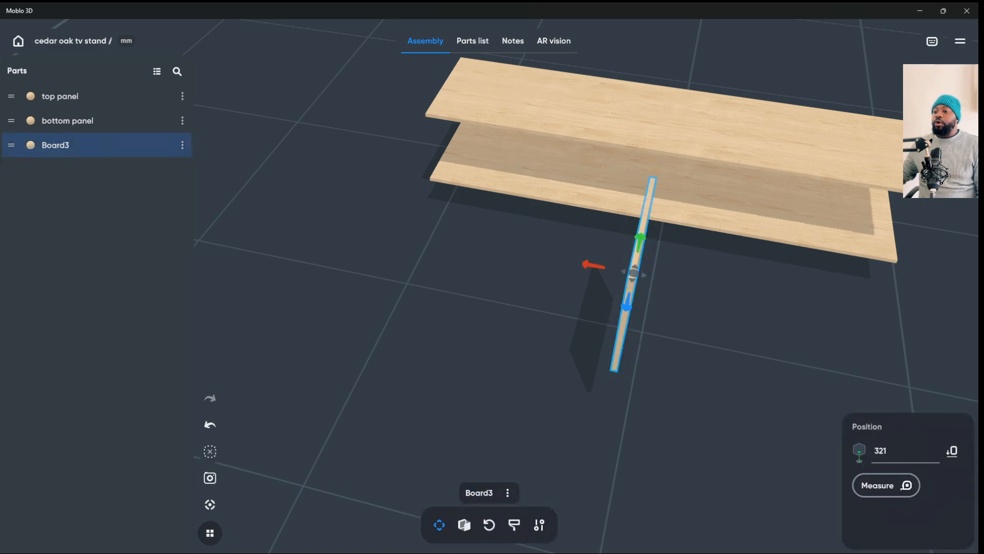
left_click_drag(666, 334, 607, 347)
scroll(492, 277, "down", 5)
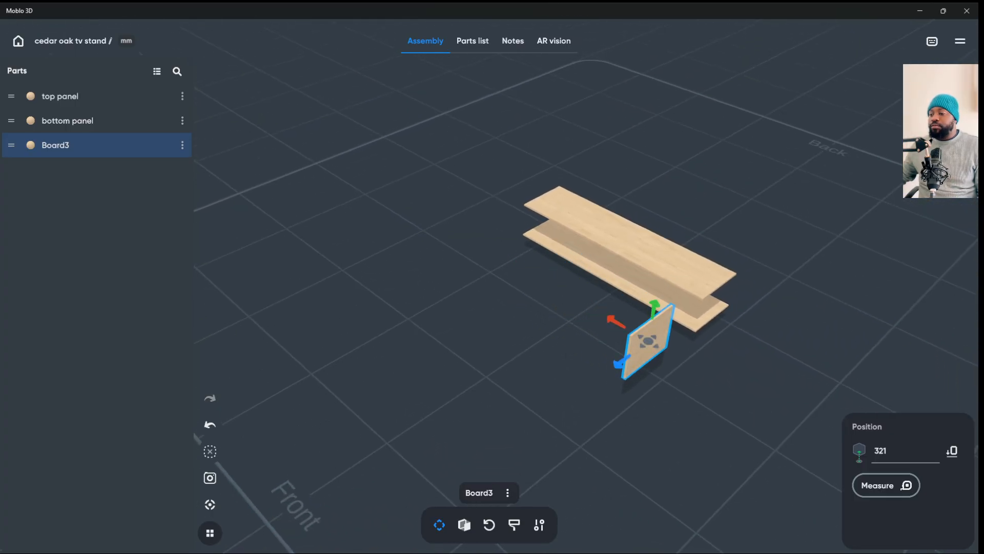
scroll(492, 277, "up", 2)
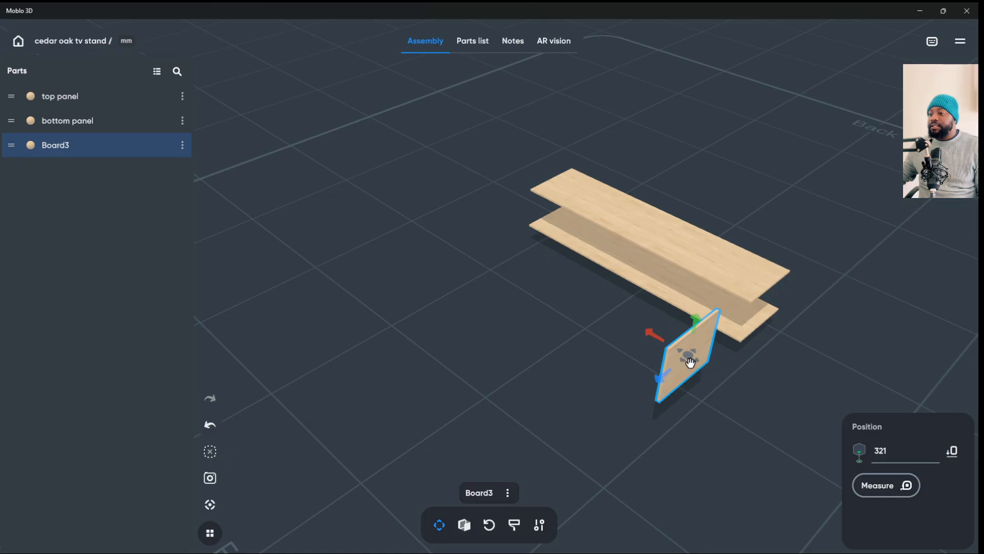
left_click(210, 504)
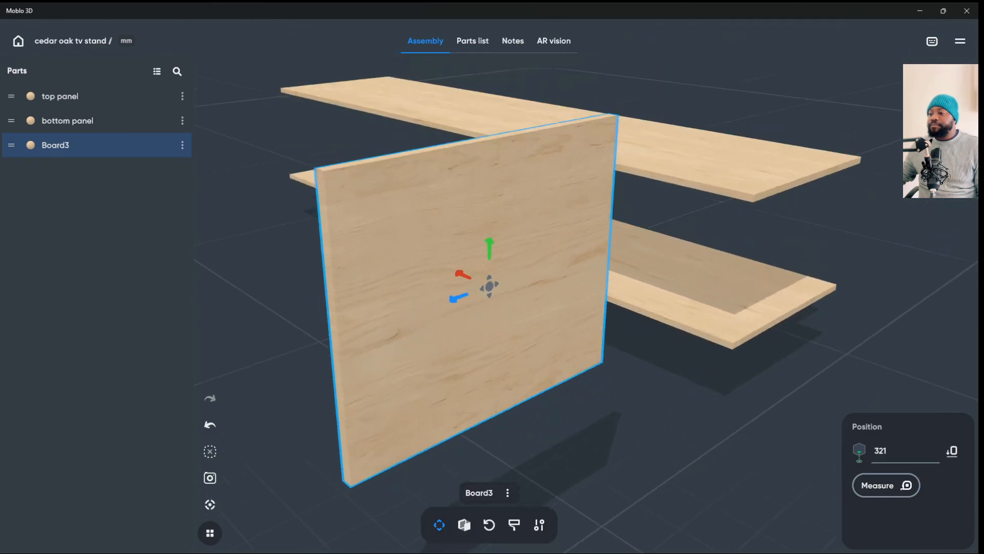
left_click_drag(489, 245, 492, 313)
middle_click_drag(493, 313, 659, 331)
left_click_drag(481, 378, 544, 303)
middle_click_drag(641, 308, 493, 302)
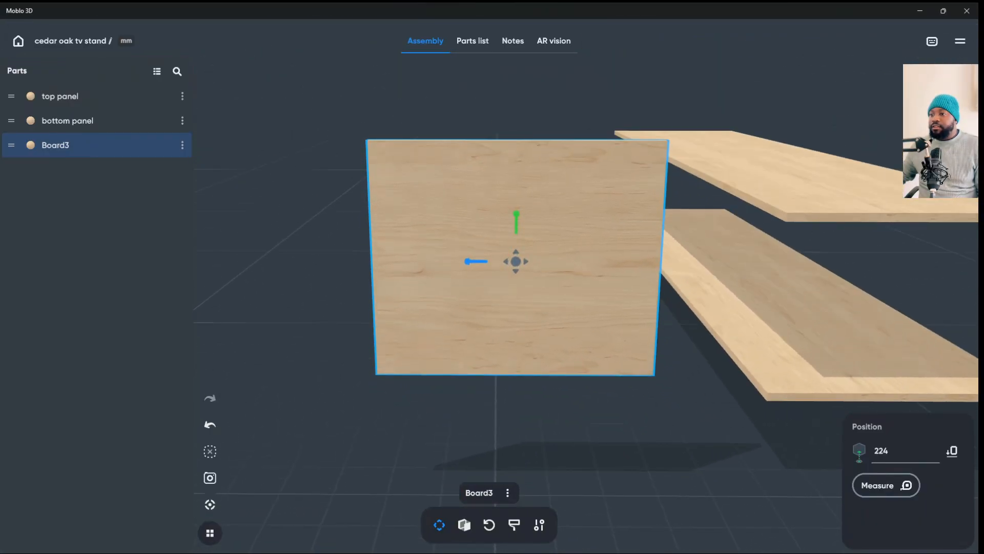
left_click_drag(521, 227, 525, 278)
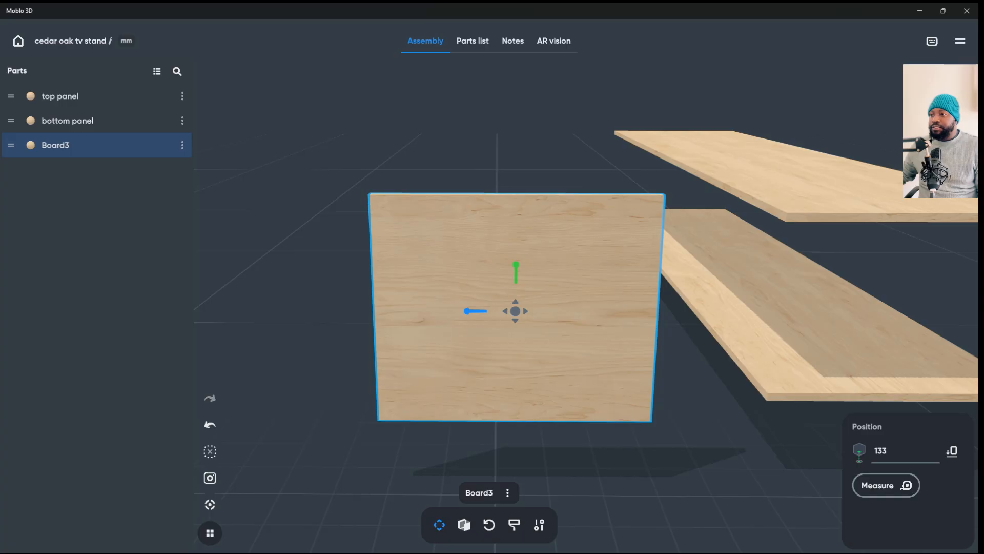
- Raise the upper long panel freehand to about 798 mm above the floor
left_click(747, 157)
left_click_drag(749, 120, 753, 20)
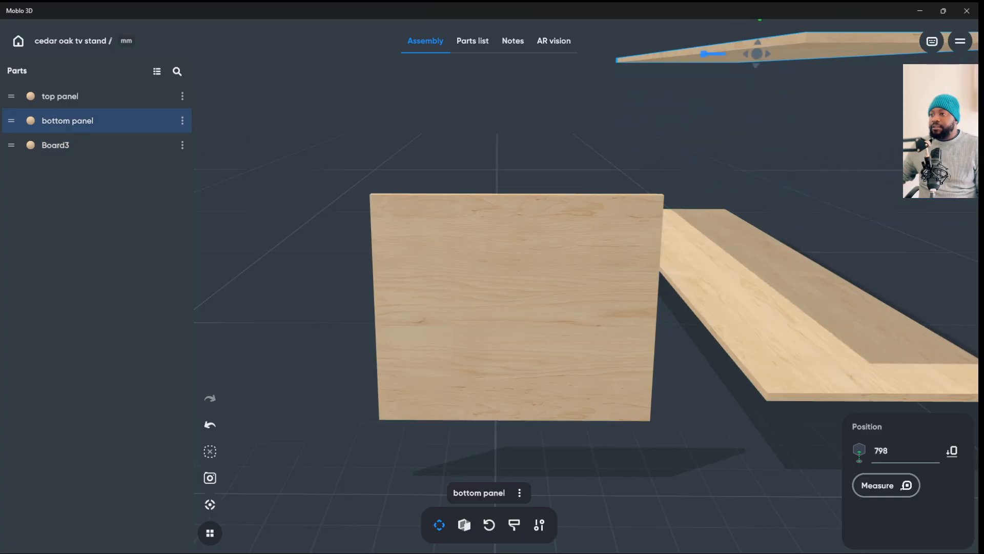
middle_click_drag(615, 256, 590, 274)
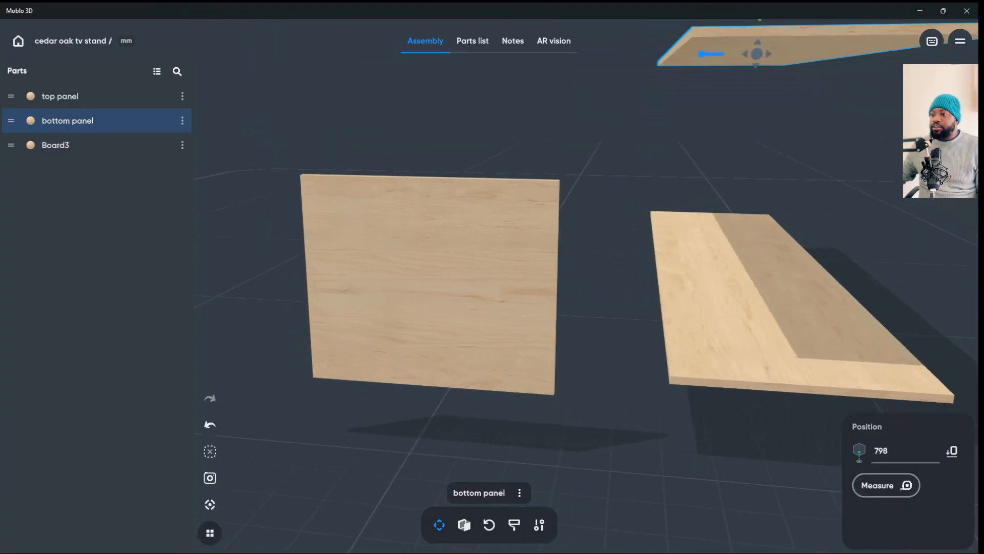
- Move the upright board freehand to the right end of the lower long panel, about 205 mm above the floor
left_click(424, 248)
left_click_drag(428, 235, 441, 212)
left_click_drag(402, 246, 903, 319)
scroll(585, 286, "down", 2)
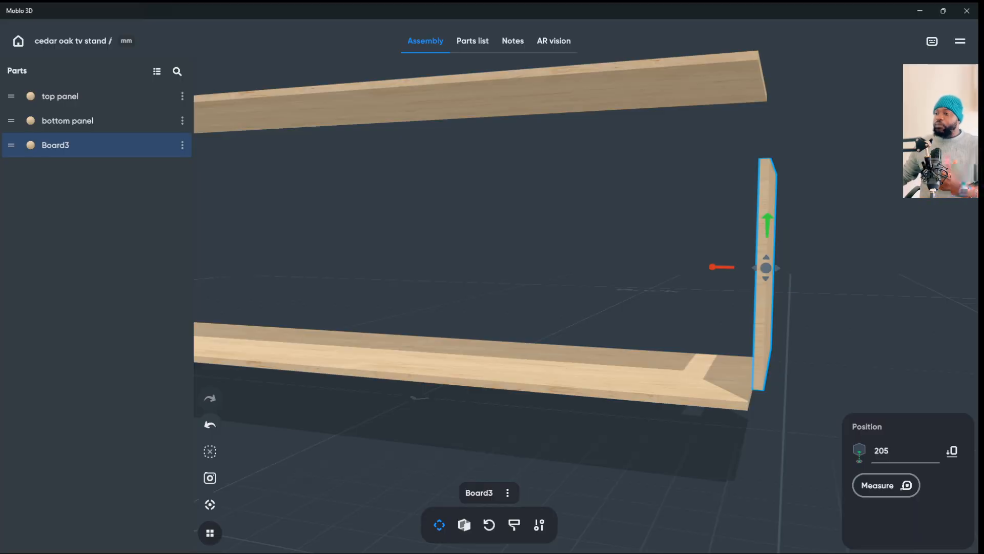
- Align the upright board flush with the lower long panel's right end and lower it onto the panel, 179 mm above the floor
left_click_drag(729, 270, 715, 276)
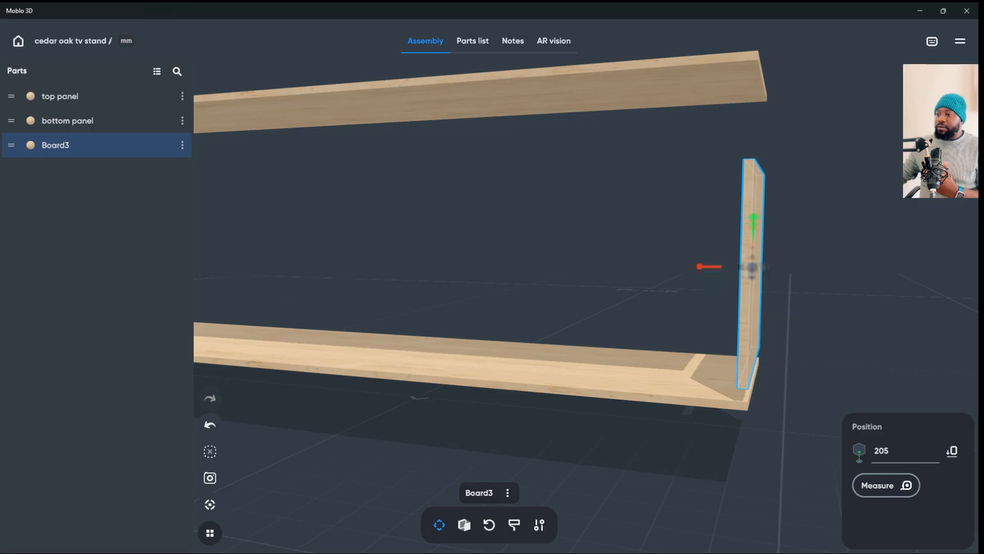
mouse_move(715, 276)
middle_mouse_down()
mouse_move(749, 275)
mouse_move(717, 276)
middle_mouse_up()
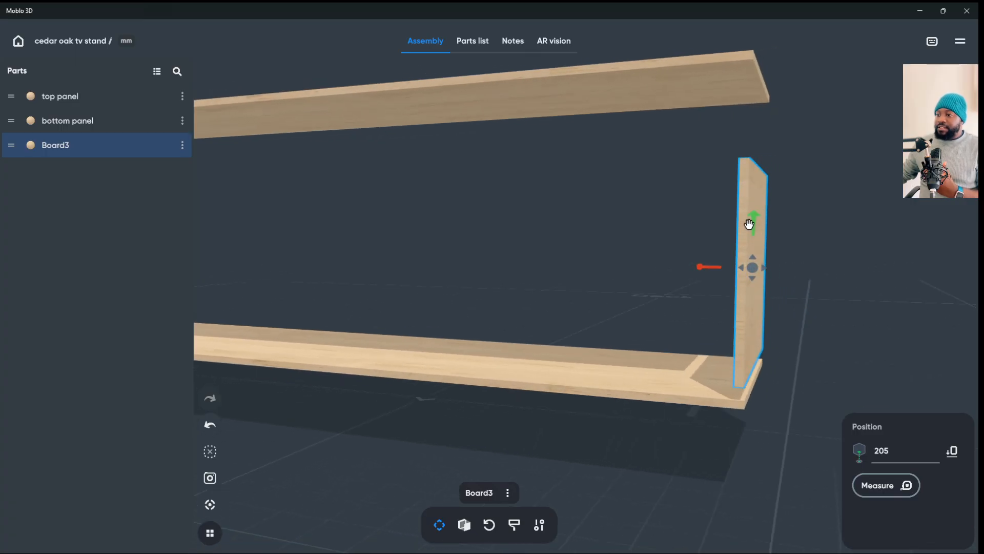
left_click_drag(749, 224, 750, 229)
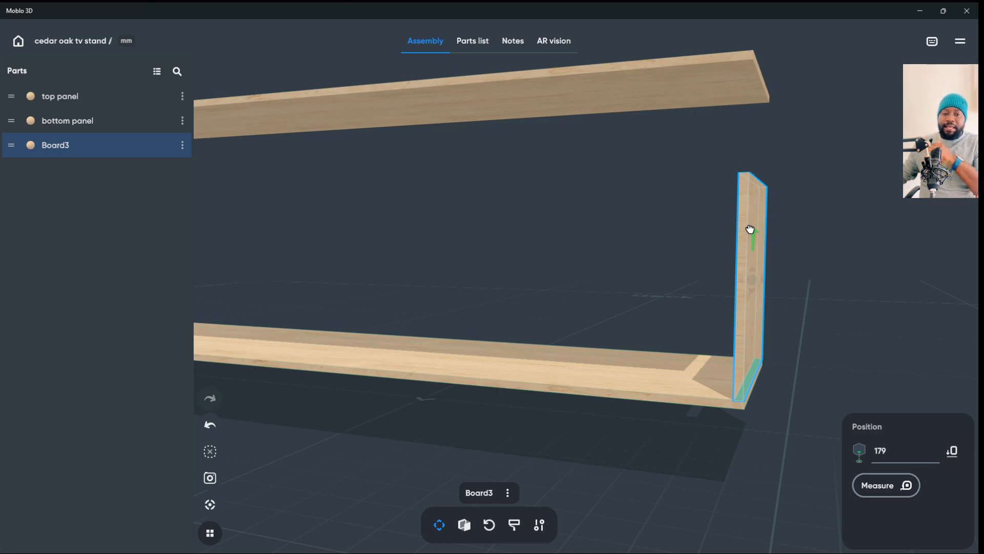
left_click_drag(750, 229, 749, 228)
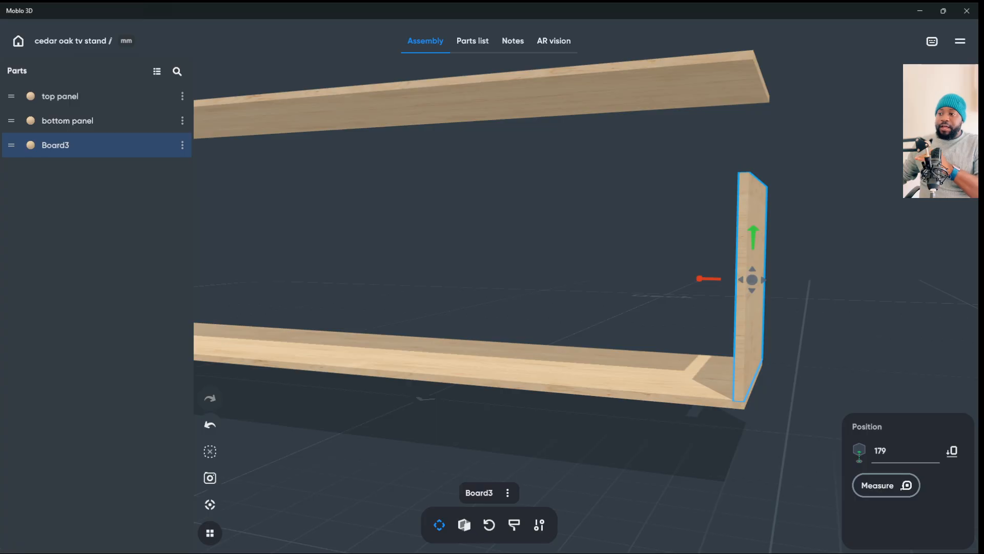
- Try sliding the upright board about 65 mm inward from the lower panel's right end and return it flush with that end
left_click(60, 96)
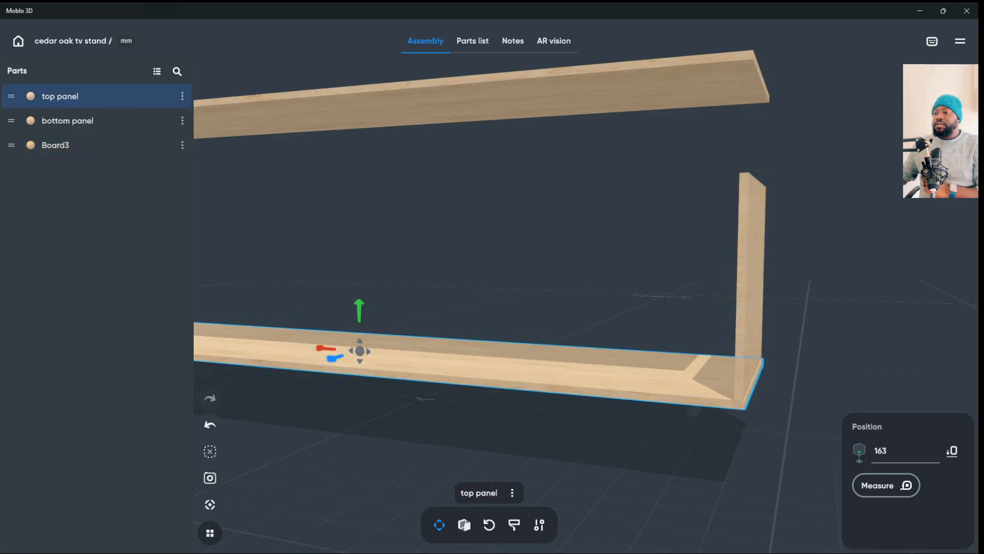
left_click(55, 145)
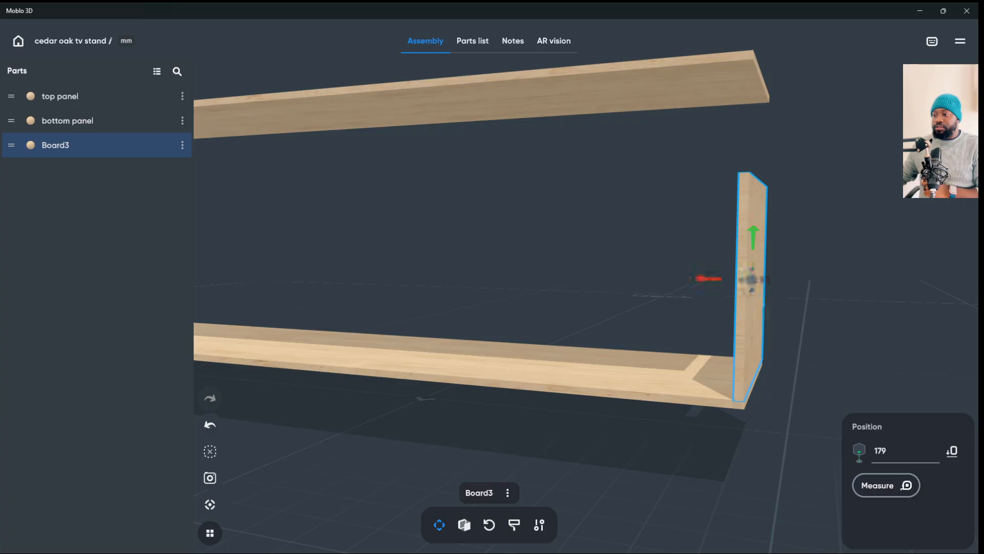
key("Escape")
left_click(751, 280)
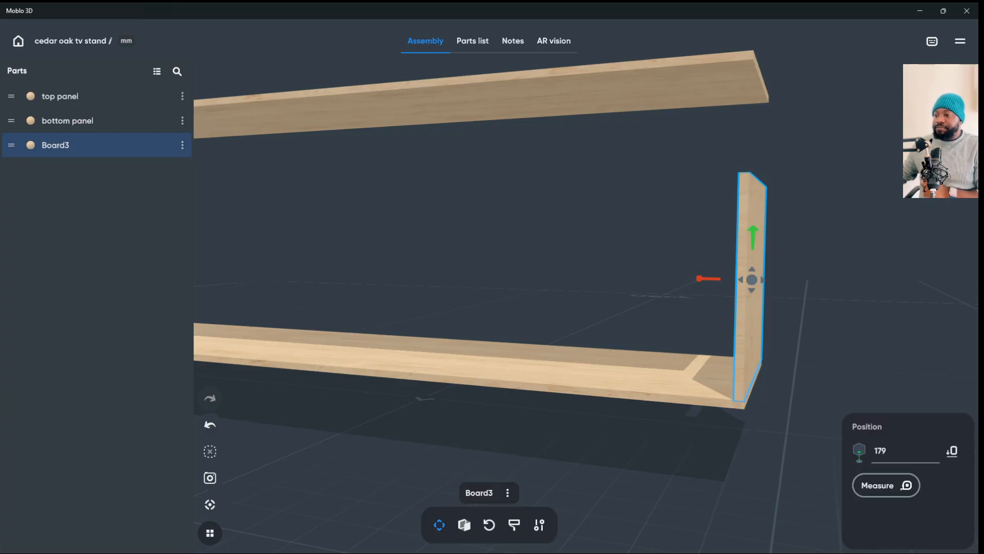
left_click_drag(667, 285, 708, 284)
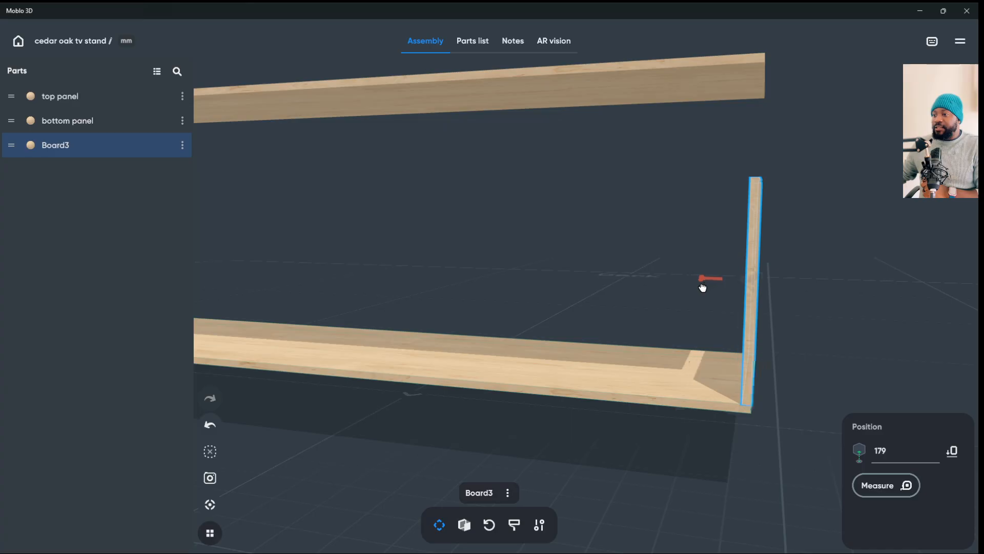
left_click_drag(702, 286, 675, 280)
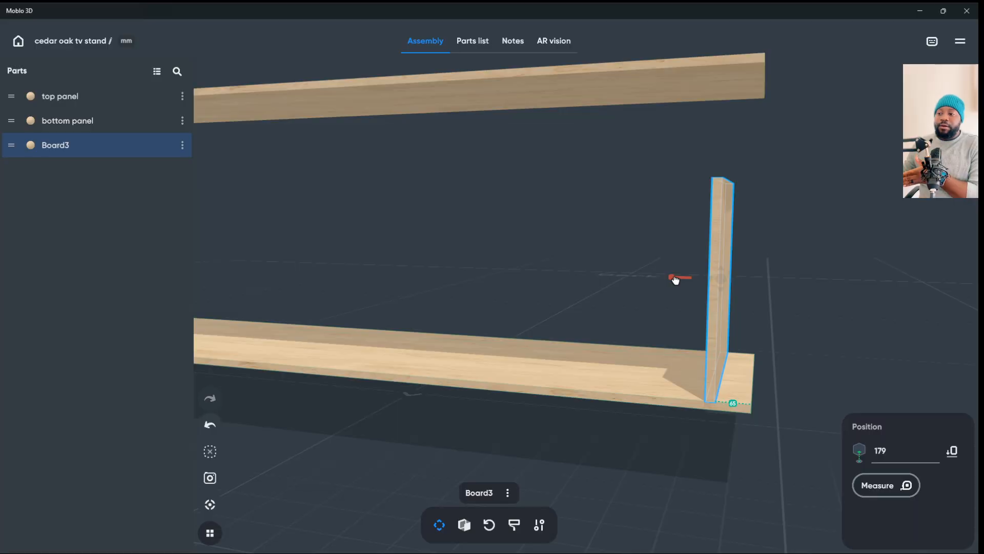
left_click_drag(675, 279, 702, 281)
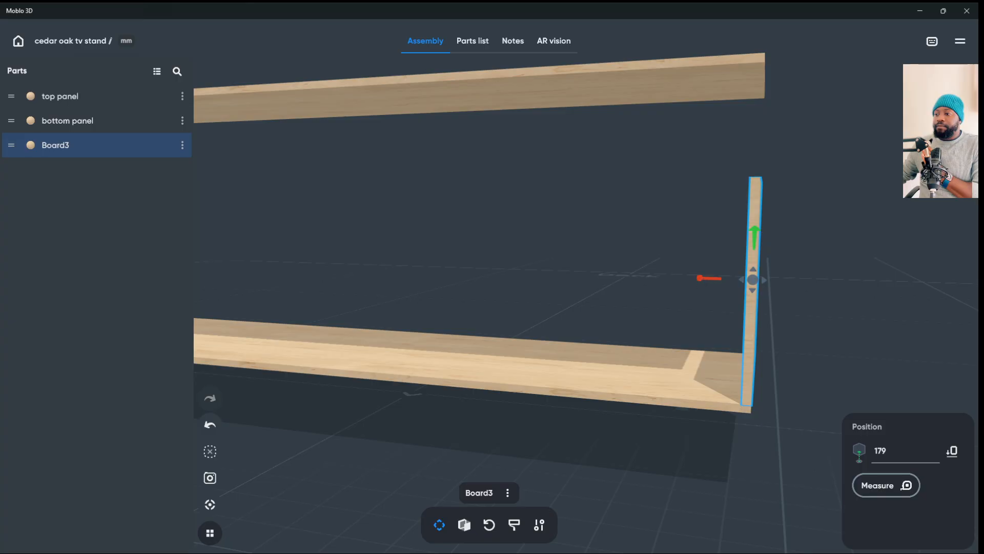
- Duplicate the upright side board standing at the right end of the lower long panel
key("Escape")
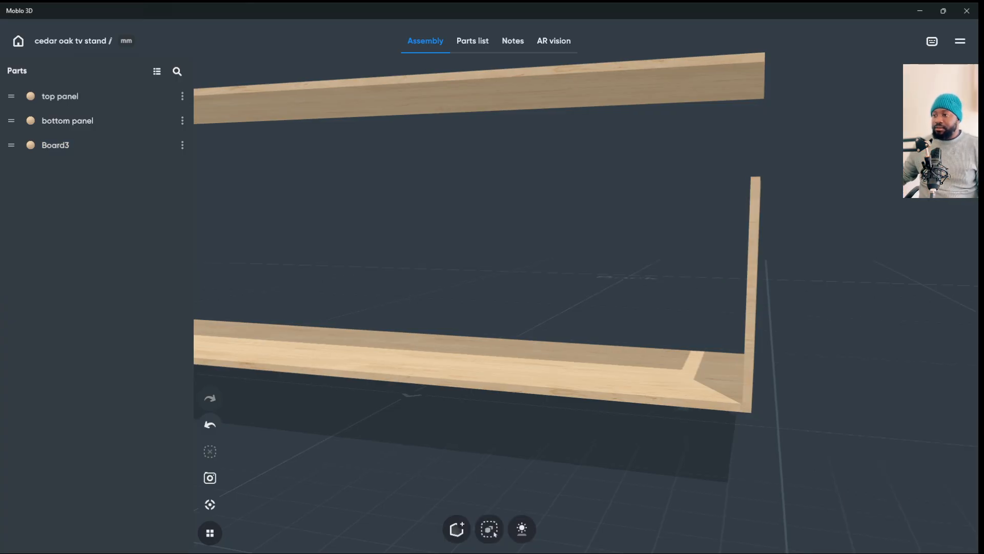
left_click(752, 307)
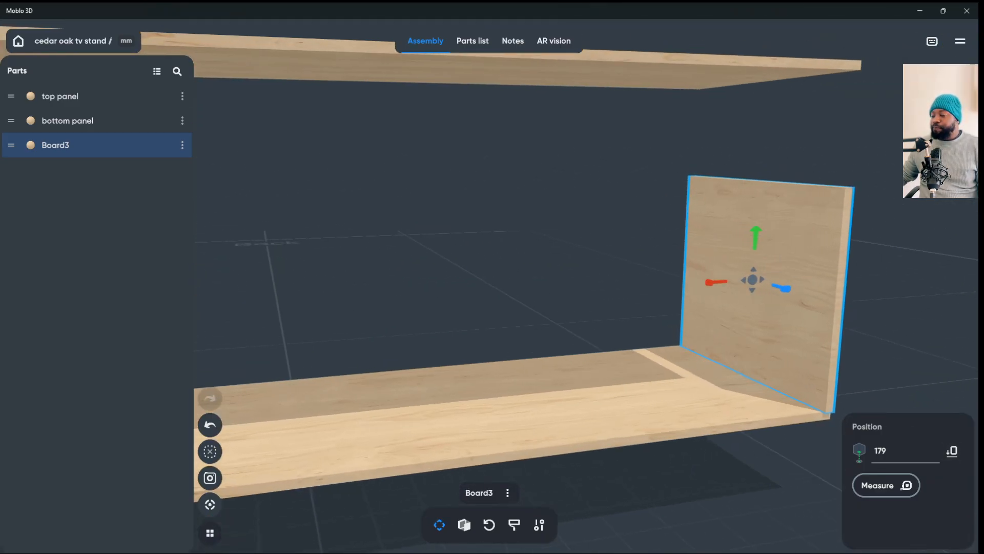
right_click(728, 321)
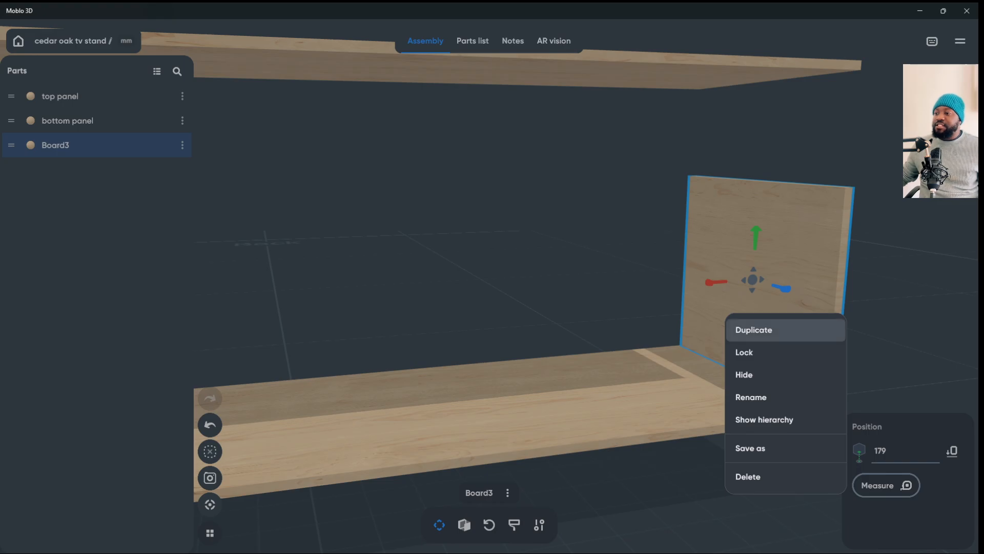
left_click(751, 329)
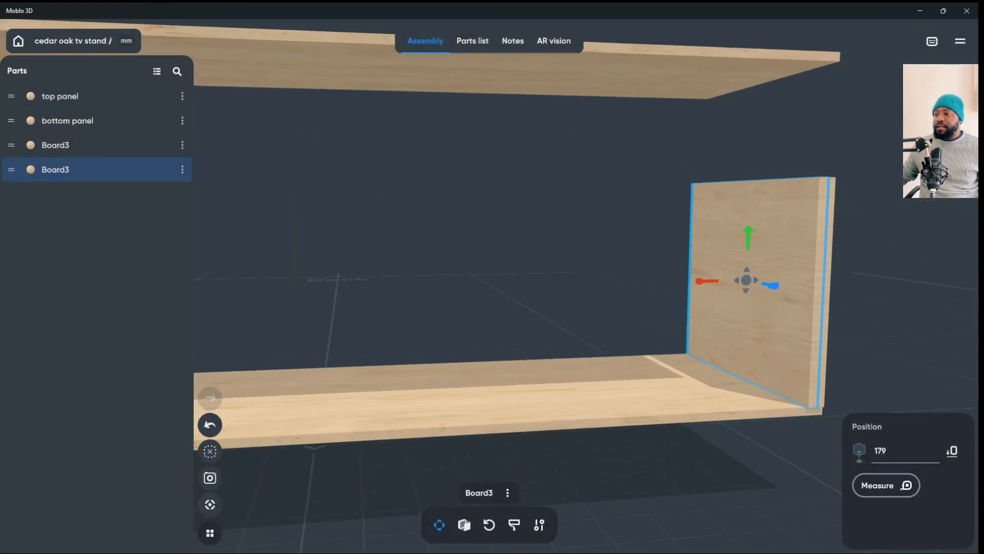
- Move the duplicated side board across the lower long panel and align it flush with the panel's left end
left_click_drag(706, 281, 358, 294)
scroll(344, 295, "down", 5)
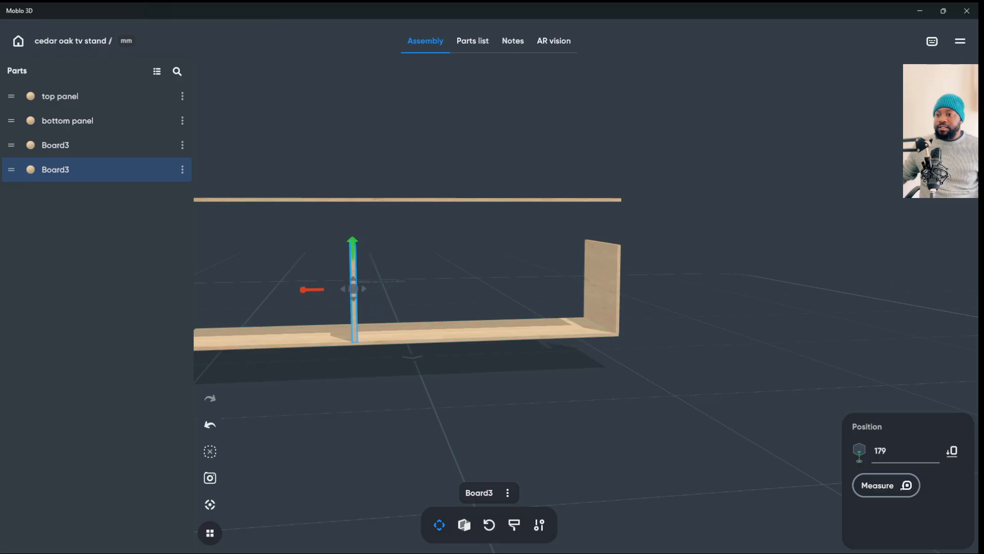
scroll(349, 294, "down", 5)
left_click_drag(351, 294, 279, 293)
scroll(279, 293, "up", 3)
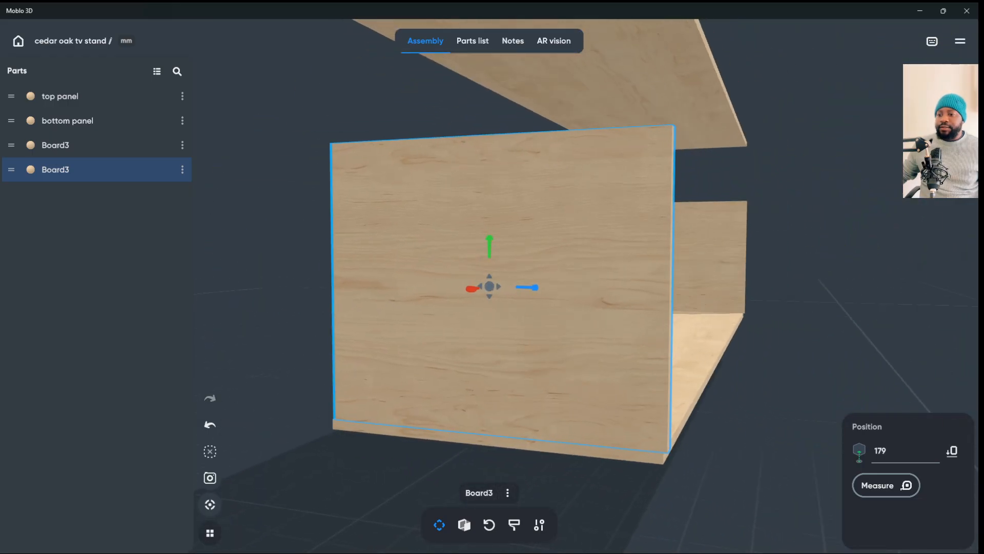
left_click_drag(538, 286, 534, 297)
key("Escape")
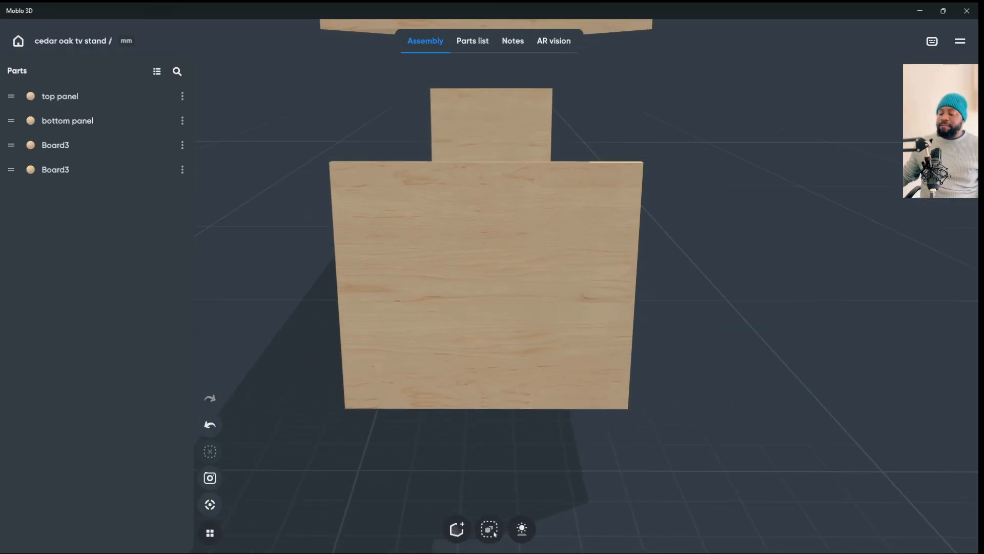
- Duplicate the left side board and slide the copy inward freehand as the left divider of the stand
scroll(694, 299, "down", 3)
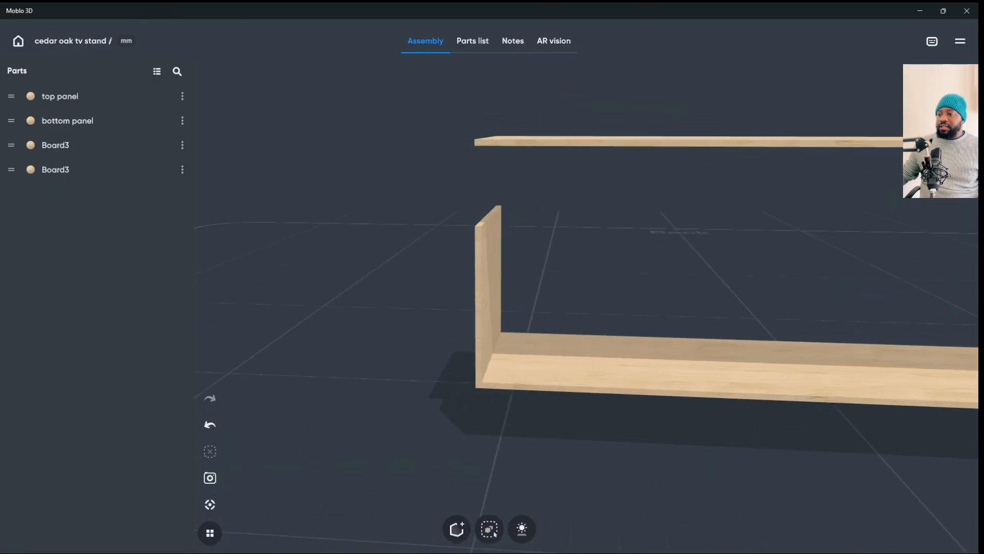
left_click(486, 283)
scroll(489, 280, "down", 2)
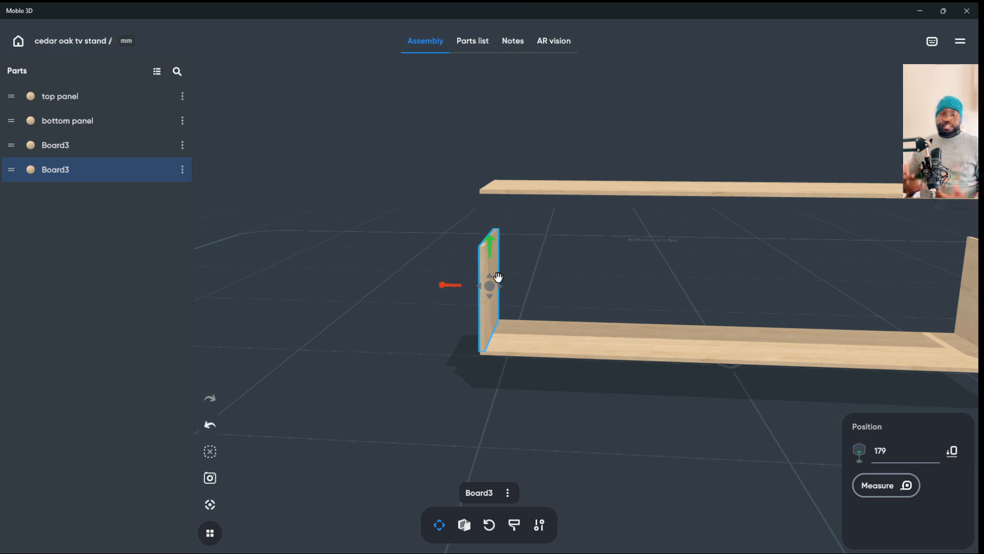
right_click(497, 277)
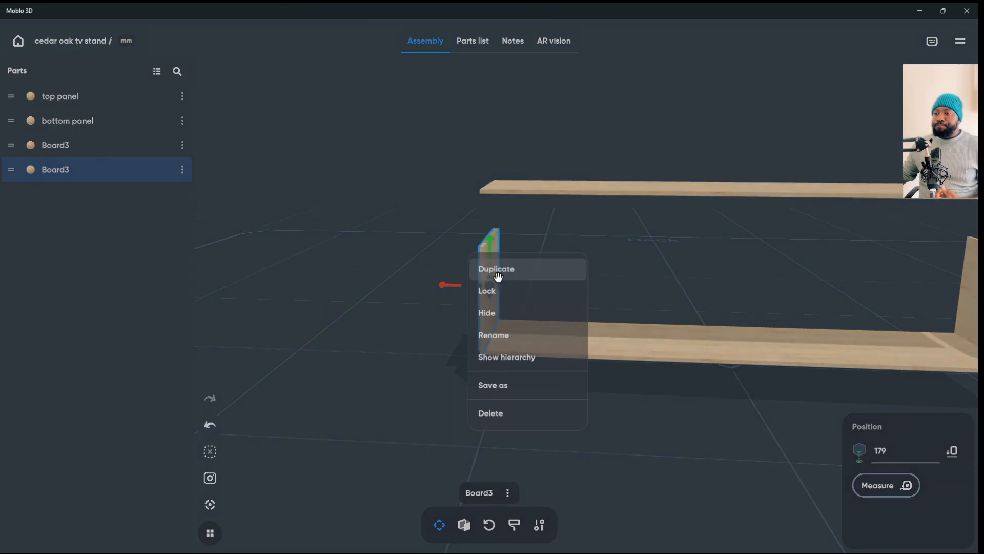
left_click(499, 271)
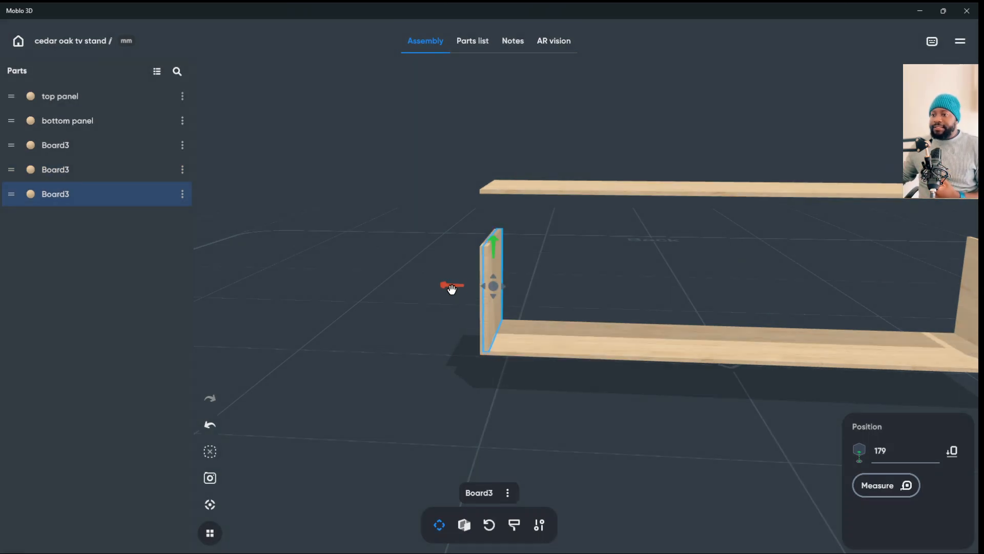
left_click_drag(454, 285, 571, 301)
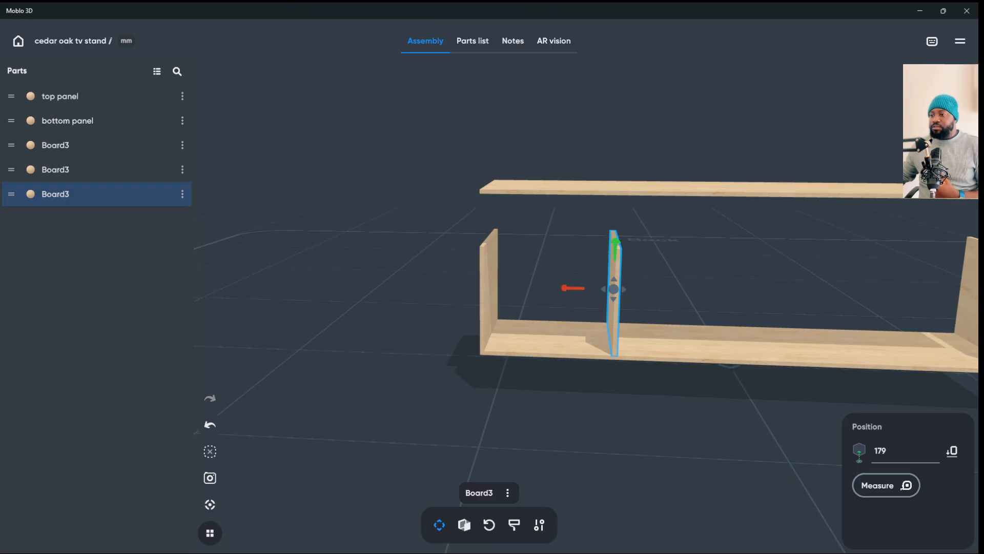
- Duplicate the left divider and slide the copy freehand toward the right side board as the right divider
right_click(614, 302)
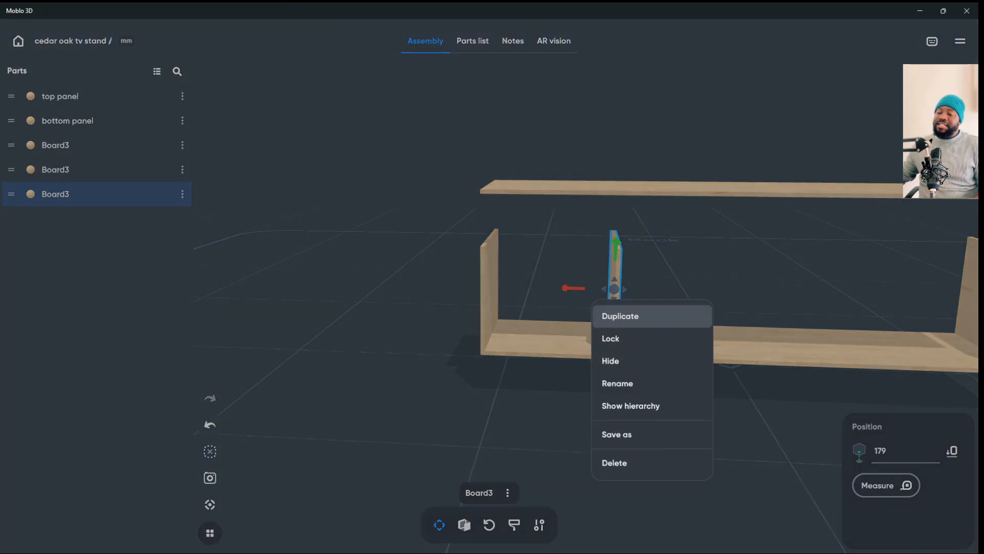
left_click(620, 316)
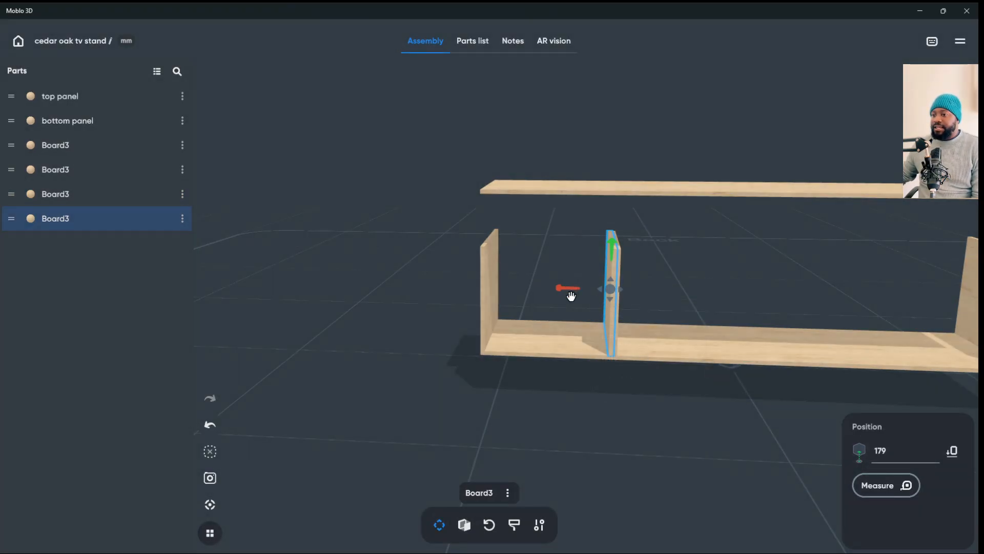
left_click_drag(571, 296, 793, 297)
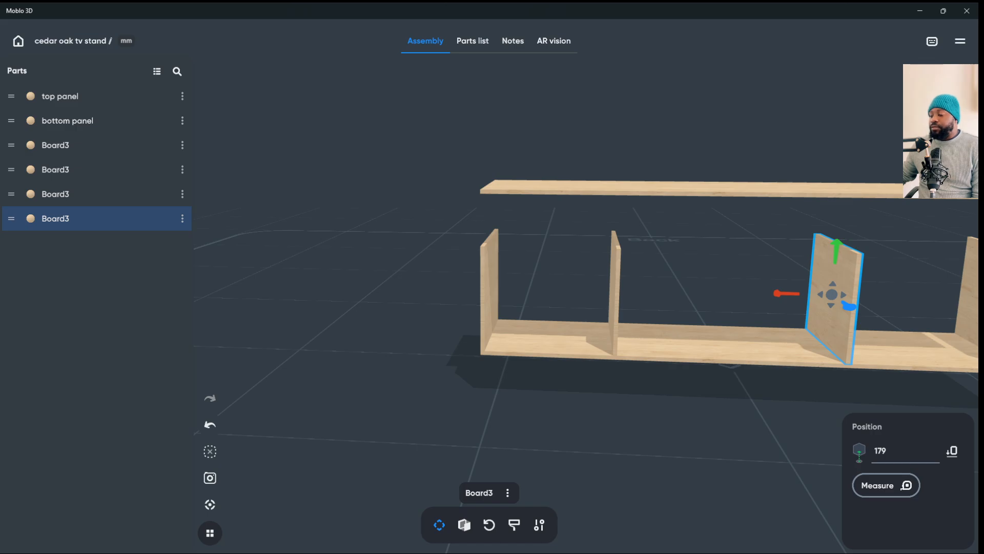
left_click_drag(717, 410, 666, 410)
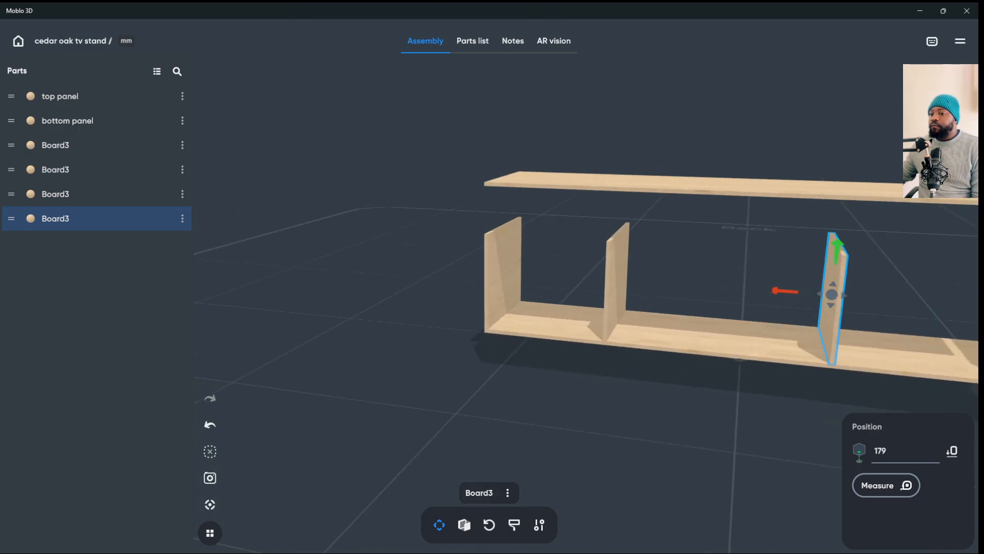
left_click(210, 504)
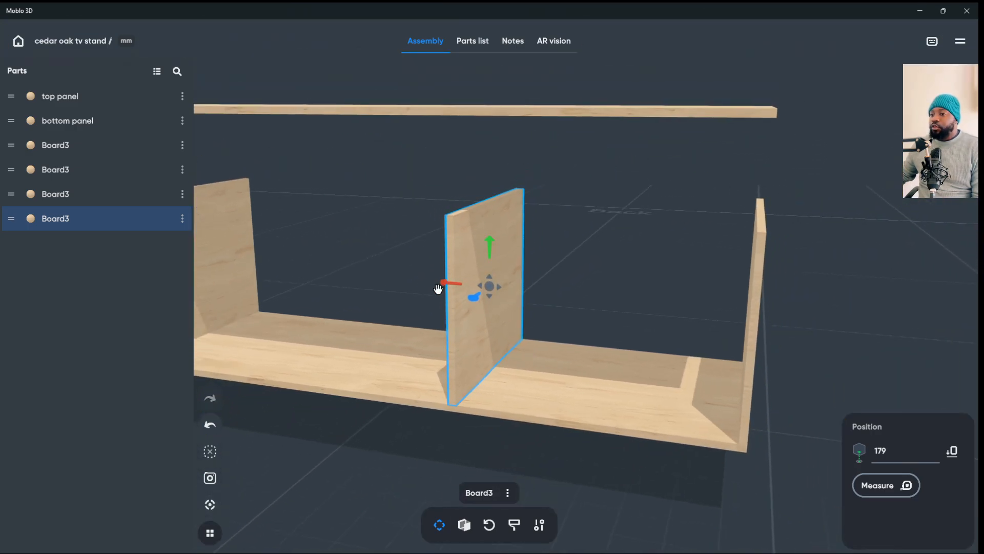
left_click_drag(446, 285, 476, 298)
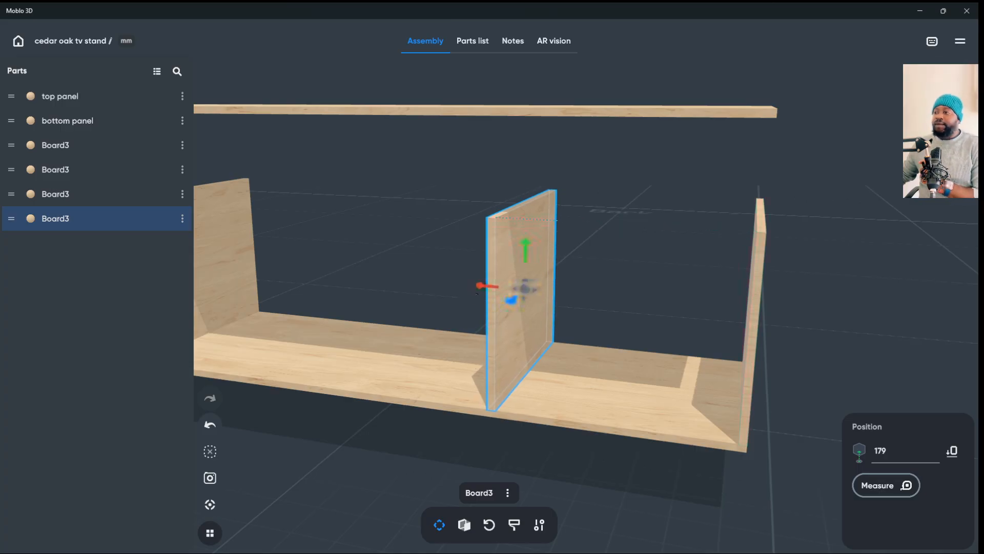
- Lower the upper long panel onto the four uprights, 597 mm above the floor
left_click_drag(359, 256, 436, 257)
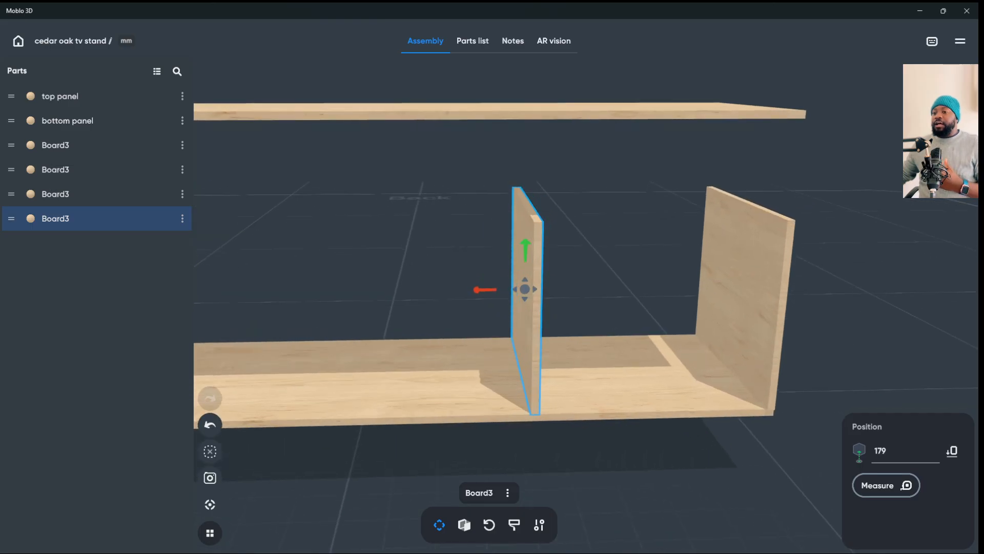
scroll(490, 287, "down", 4)
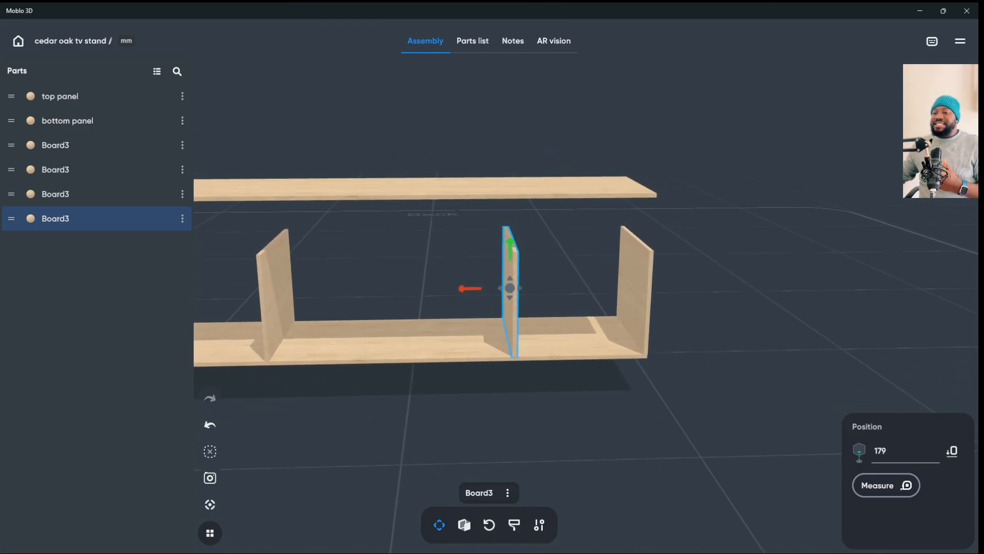
scroll(489, 287, "down", 2)
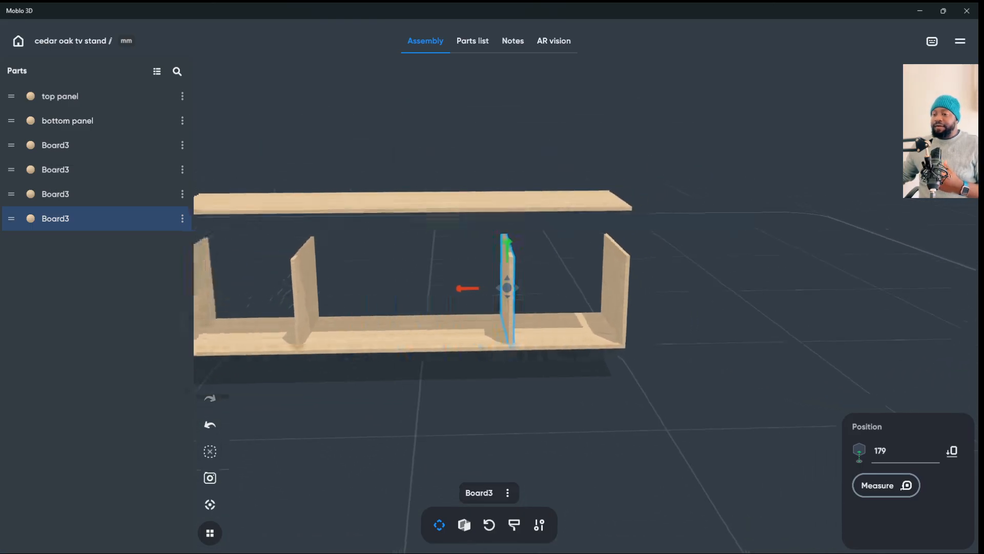
left_click(407, 205)
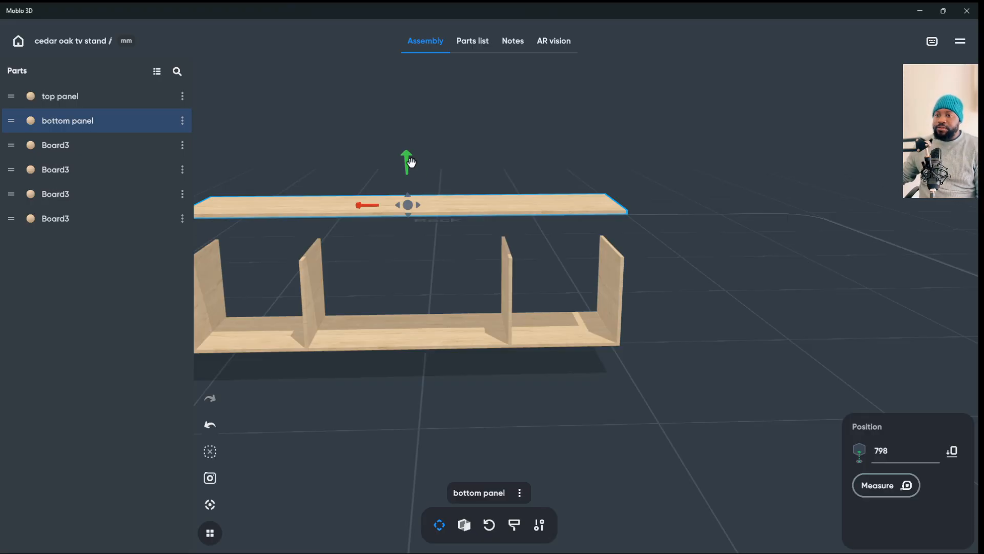
left_click_drag(408, 160, 408, 199)
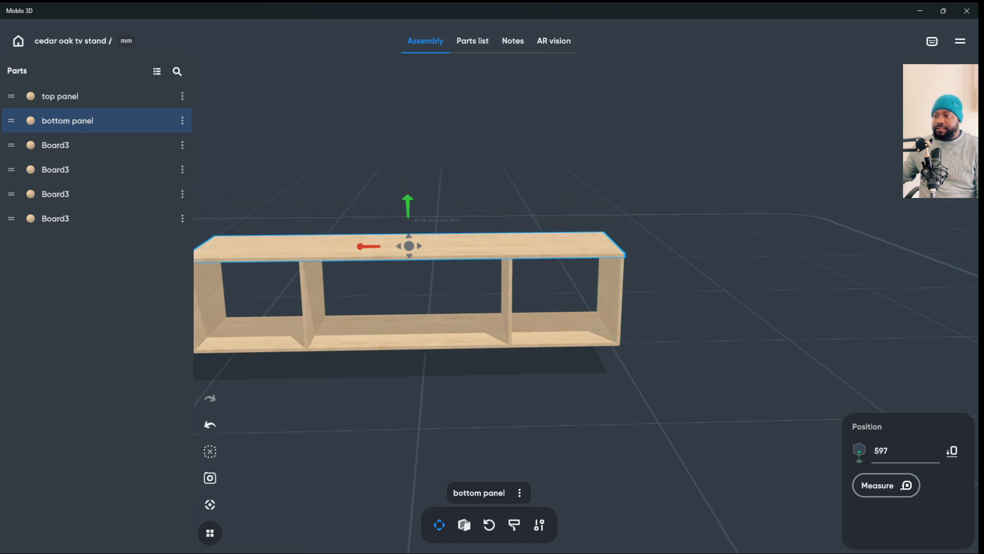
- Nudge the upper long panel slightly forward to line it up with the front edges of the uprights
scroll(410, 292, "down", 2)
left_click_drag(513, 390, 392, 354)
left_click(210, 505)
scroll(489, 318, "up", 3)
scroll(489, 317, "up", 1)
left_click(489, 431)
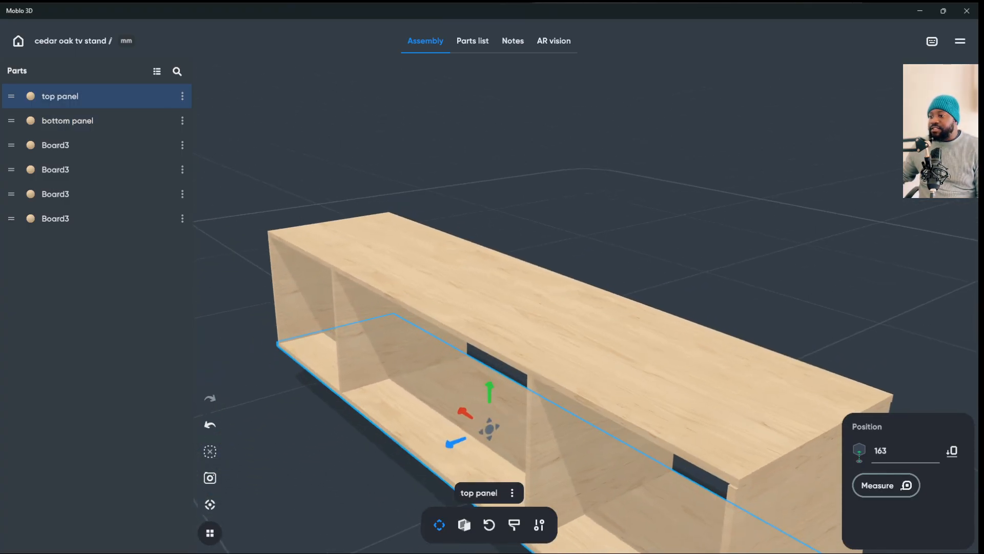
left_click(490, 292)
left_click_drag(446, 305, 444, 308)
key("Escape")
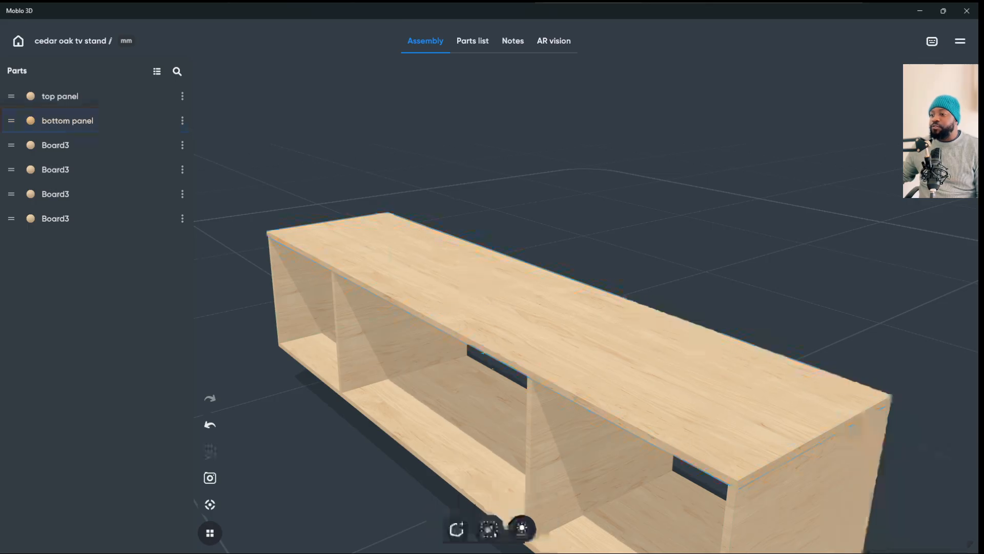
- Add a plain board and move it freehand clear of the stand's open front
left_click_drag(410, 390, 507, 328)
scroll(489, 328, "down", 4)
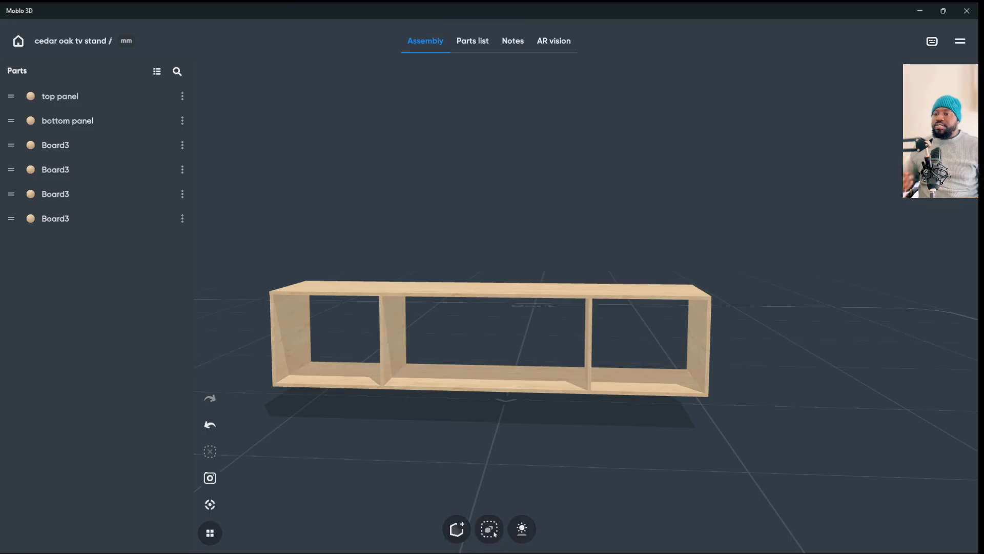
scroll(490, 328, "down", 2)
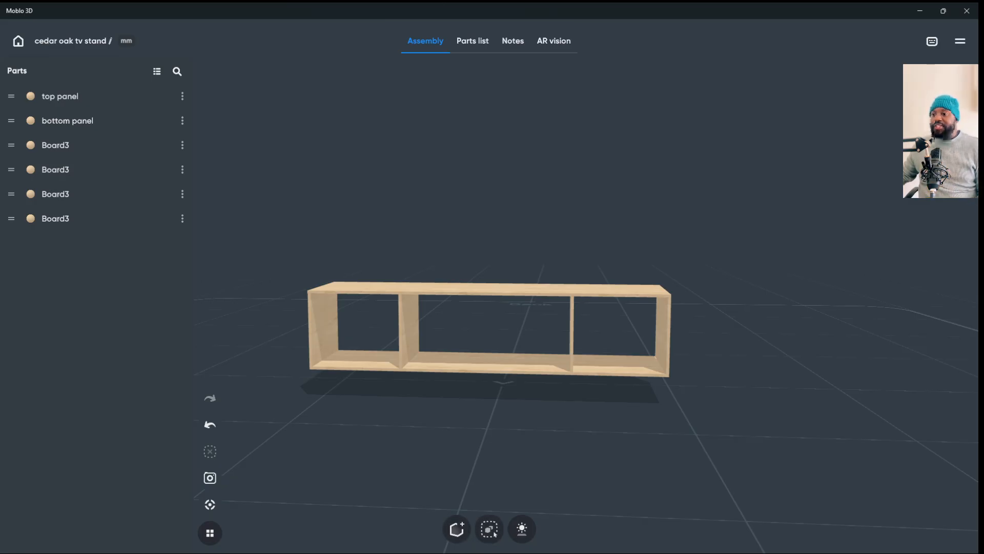
left_click(457, 528)
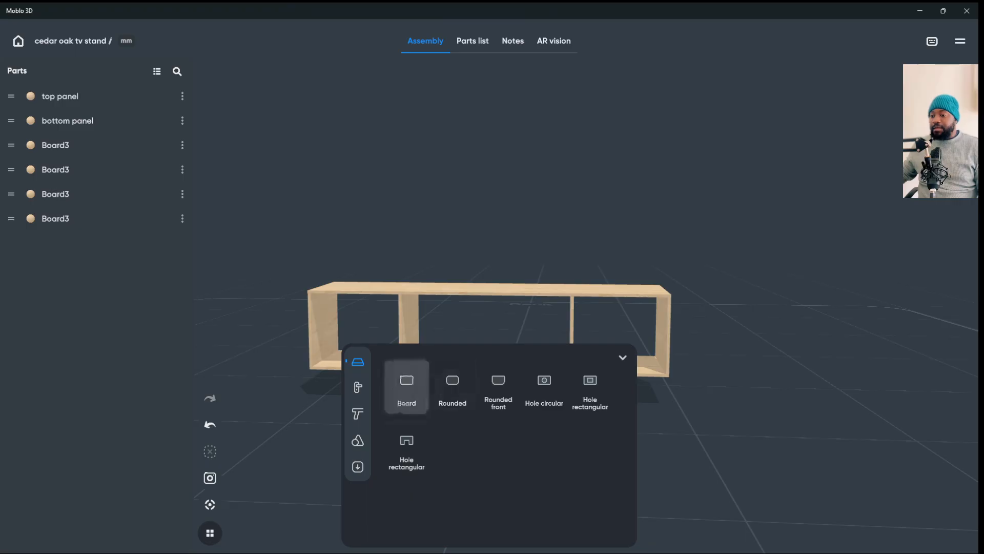
left_click(406, 387)
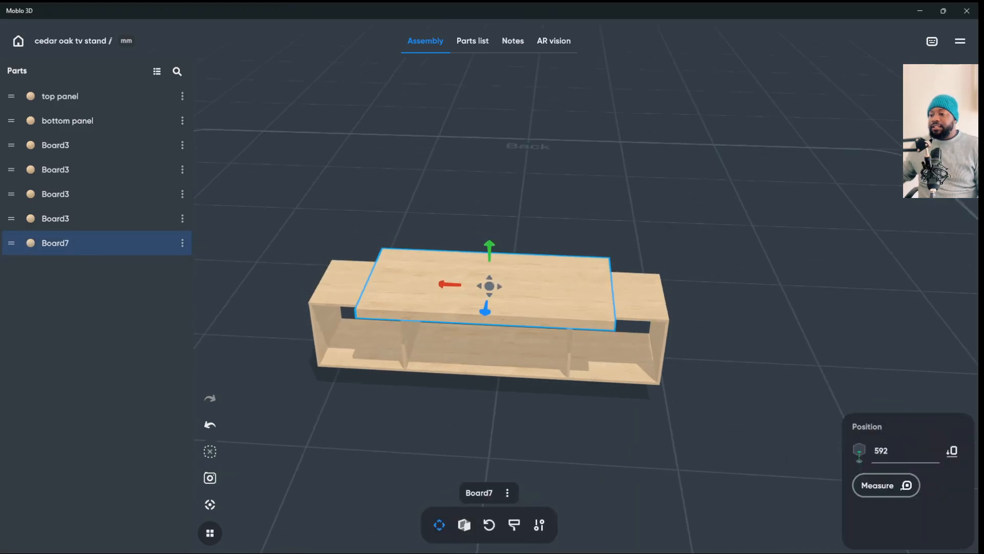
left_click_drag(484, 321, 463, 410)
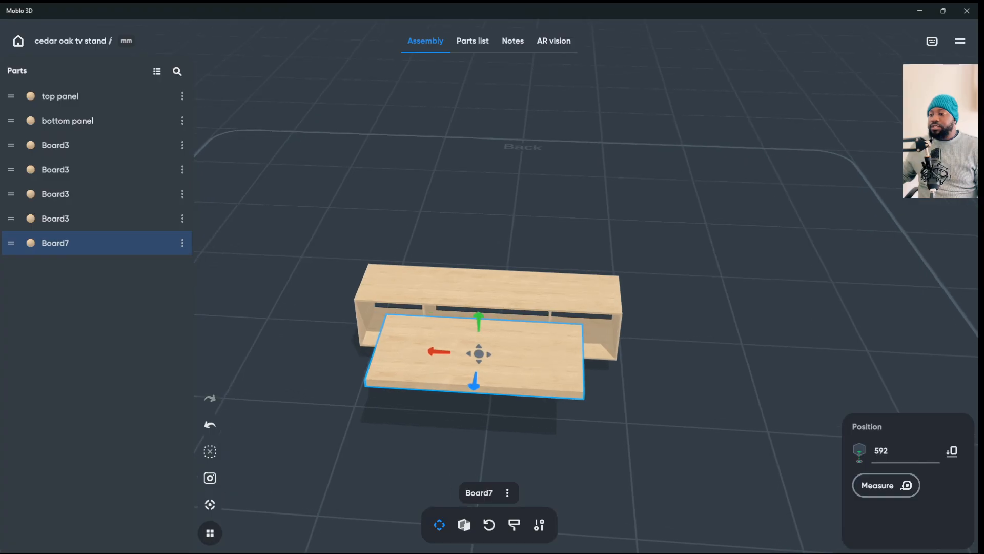
left_click_drag(474, 383, 456, 502)
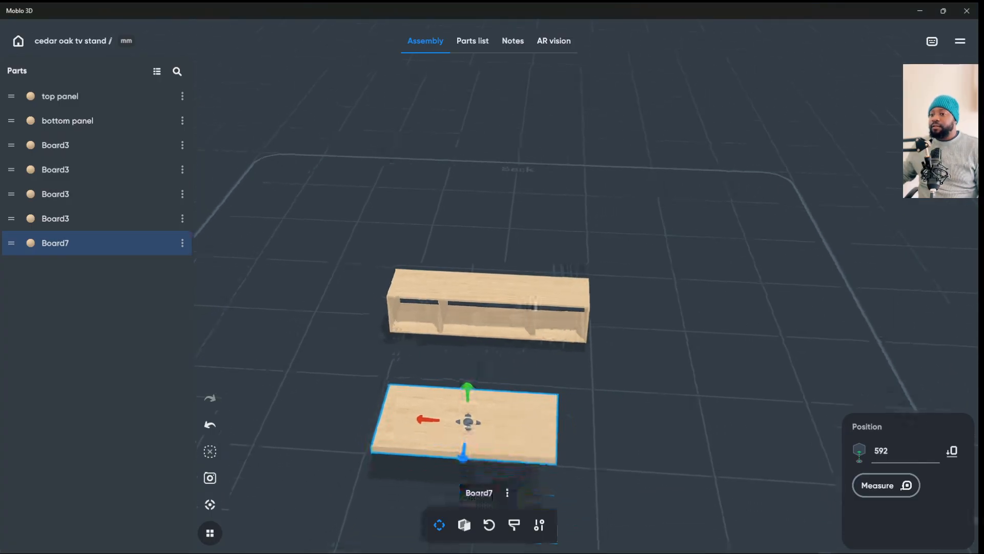
left_click(210, 503)
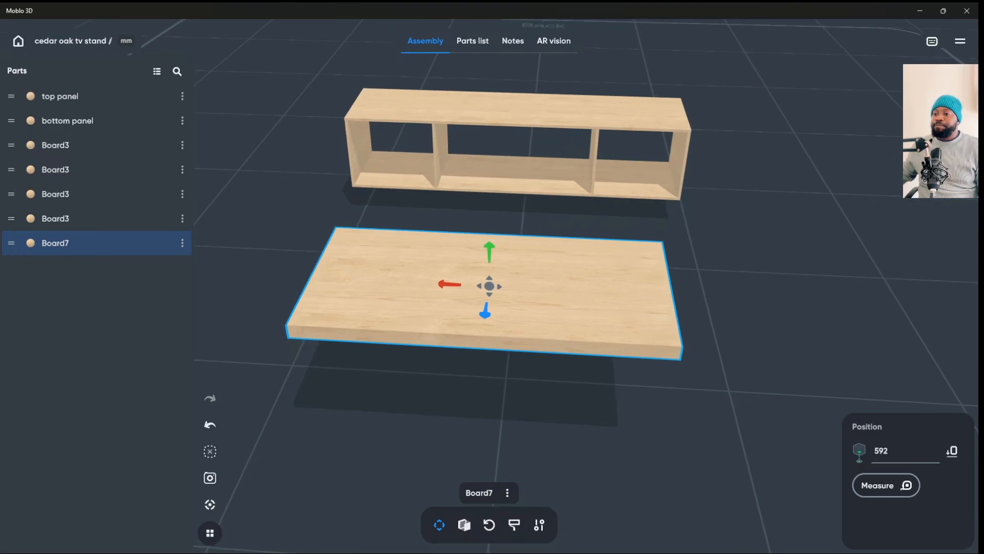
- Set the new board's length to 2000 mm and its height to 450 mm
left_click(464, 525)
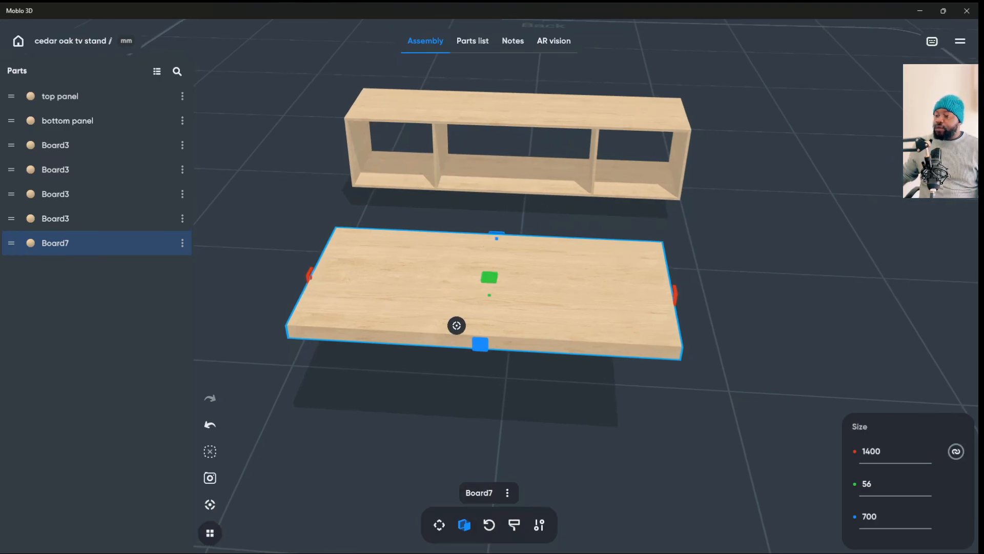
left_click(871, 451)
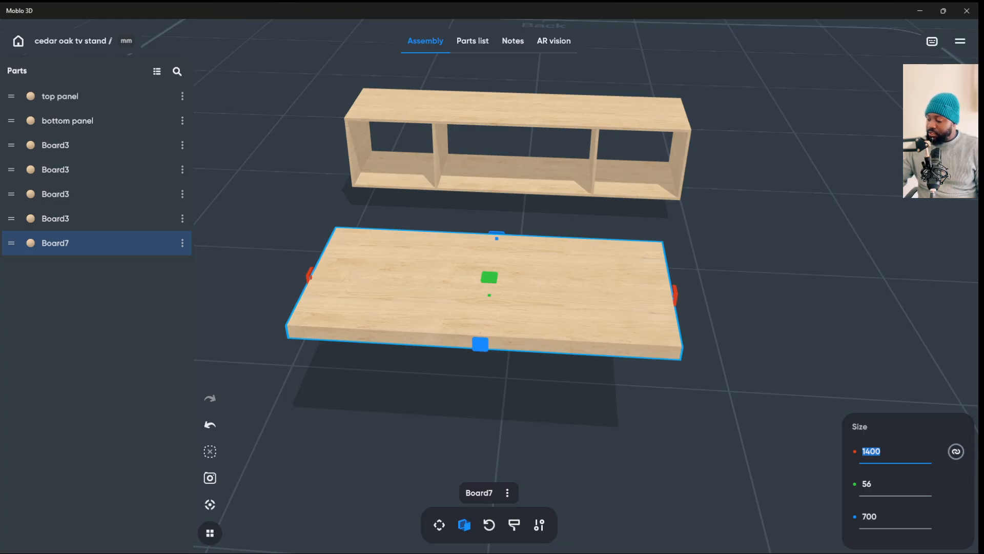
type("2000")
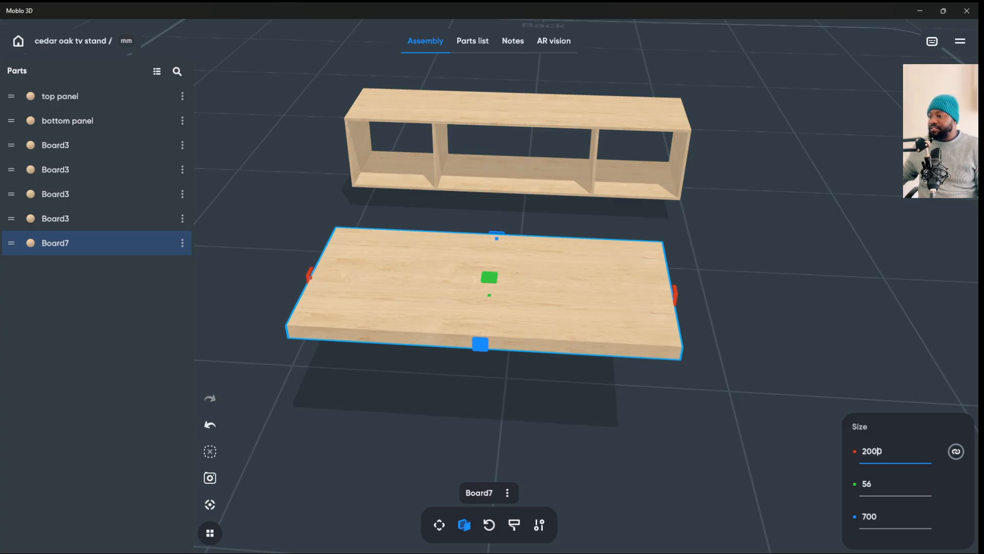
key("Return")
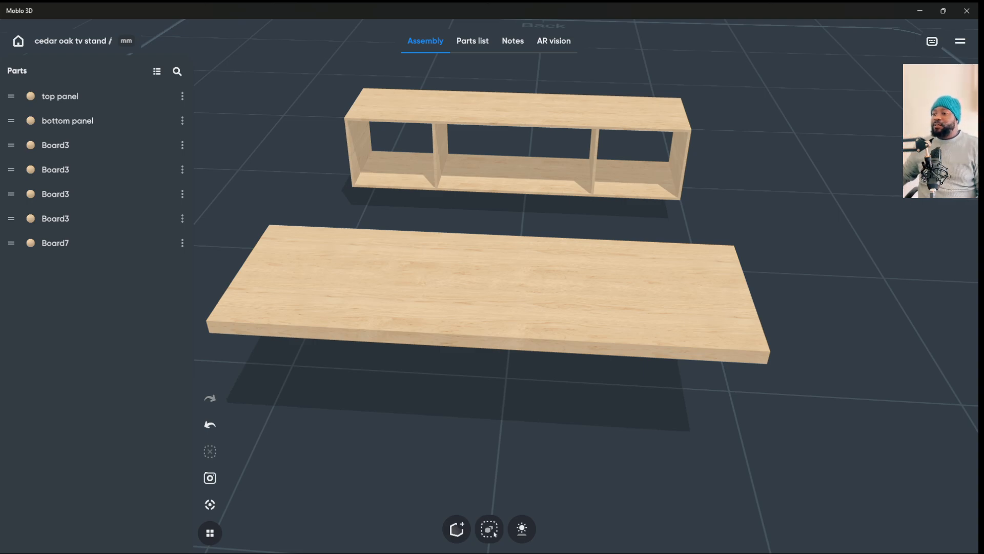
left_click(487, 293)
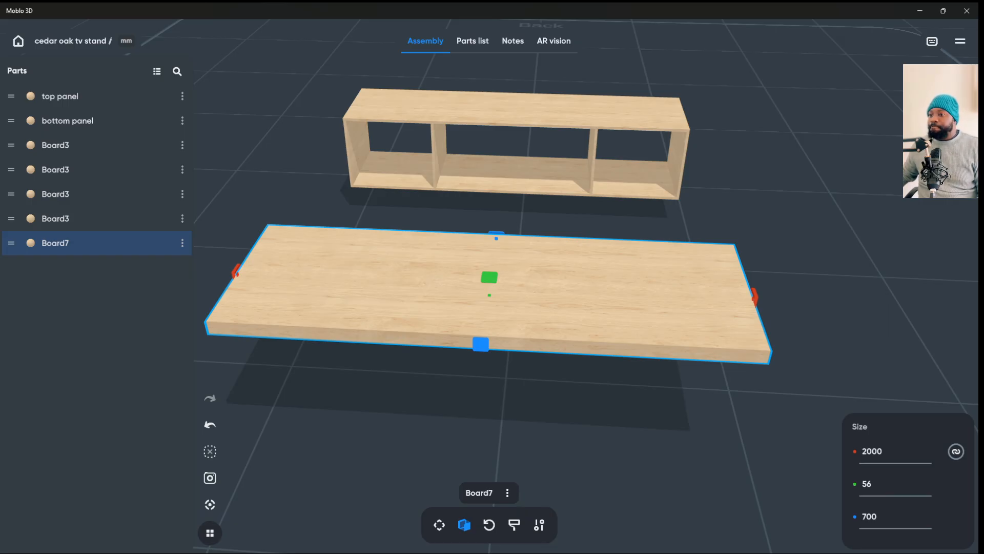
left_click(867, 483)
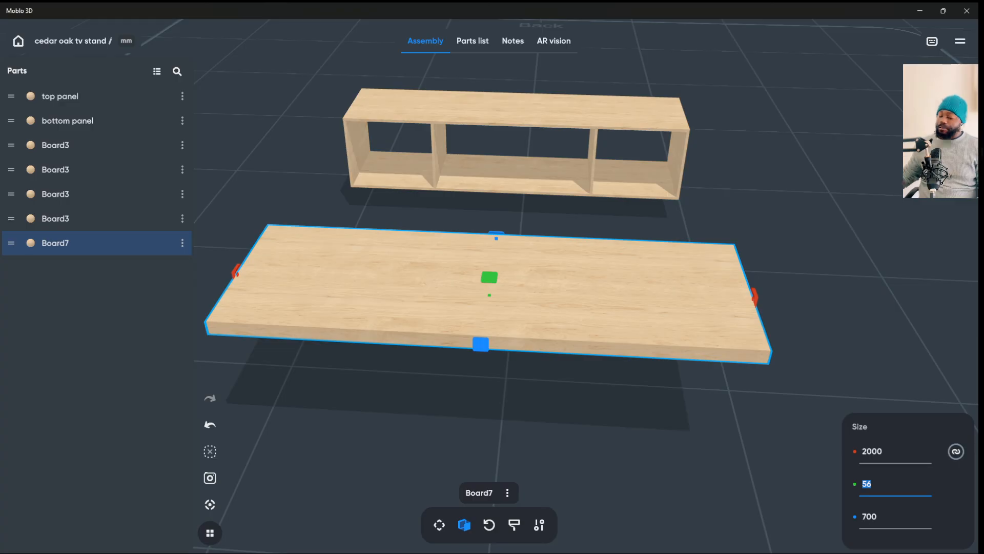
type("45")
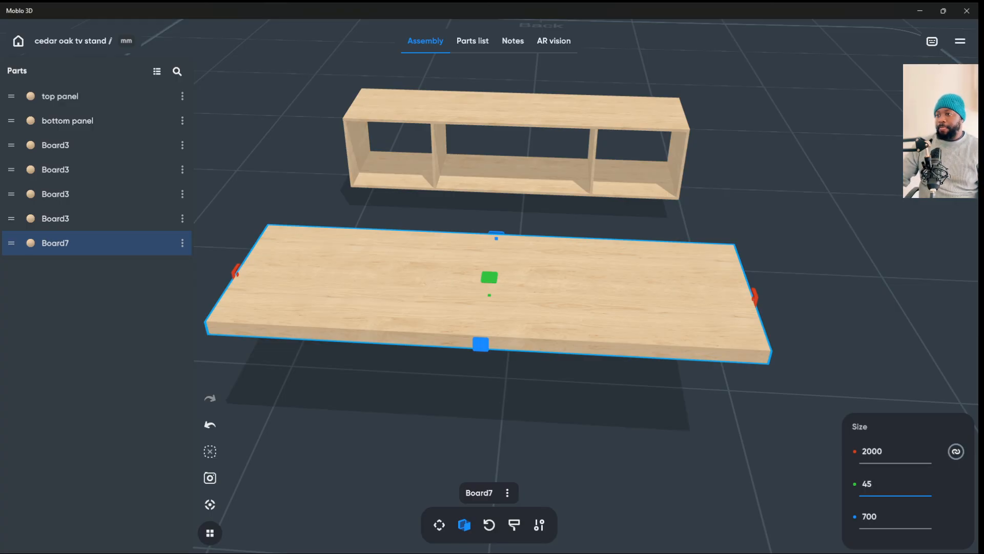
type("0")
key("Return")
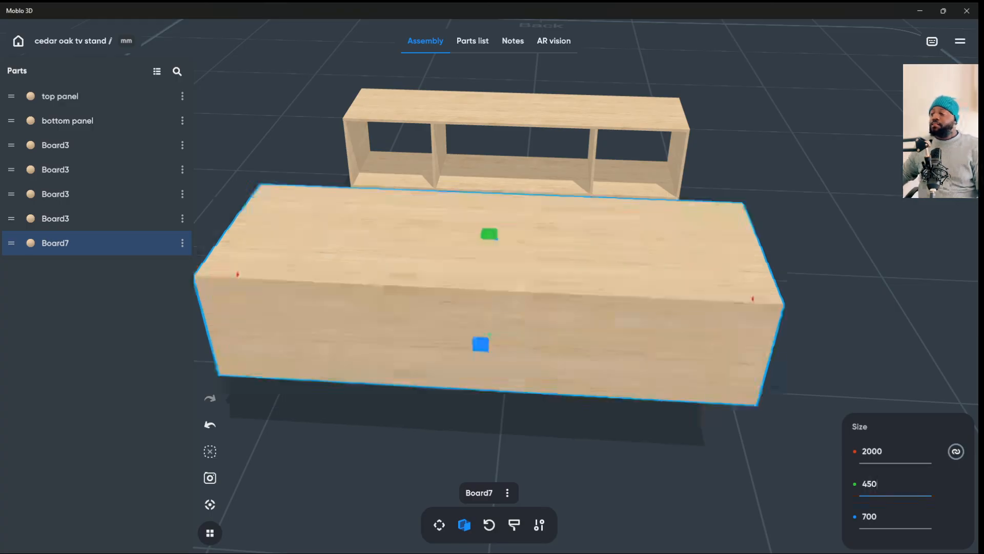
key("Escape")
left_click(55, 242)
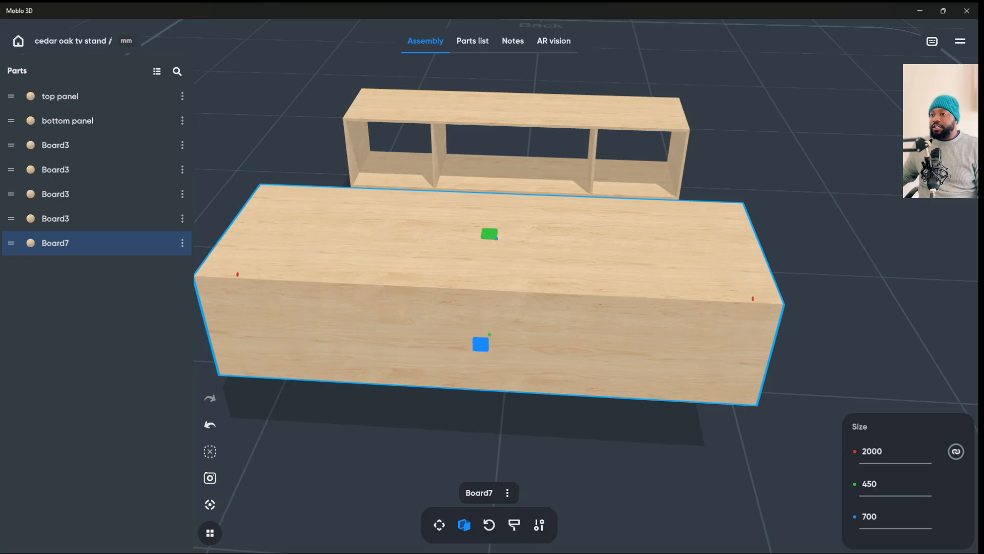
- Set the 2000 x 450 mm board's depth to 3.2 mm to form a thin back panel
left_click(869, 516)
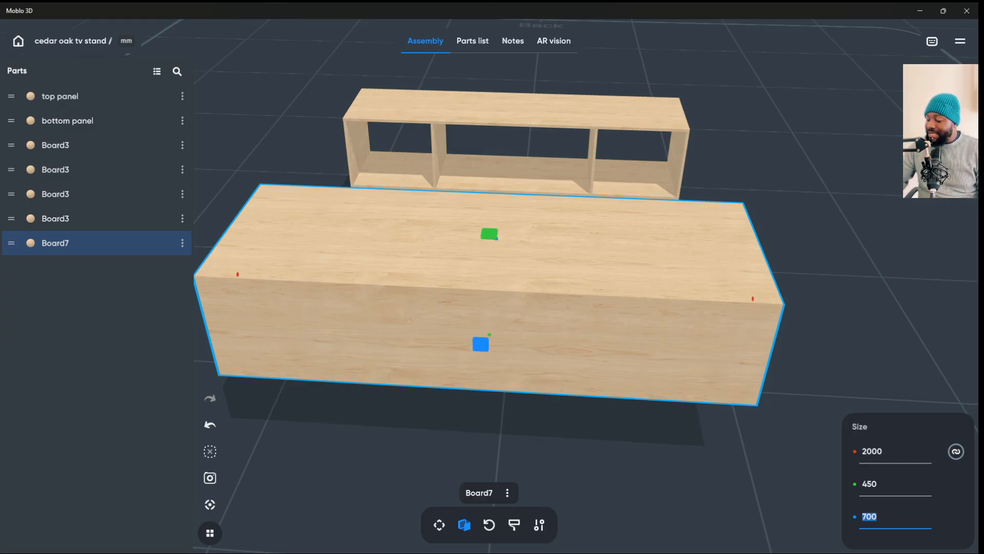
type("3.2")
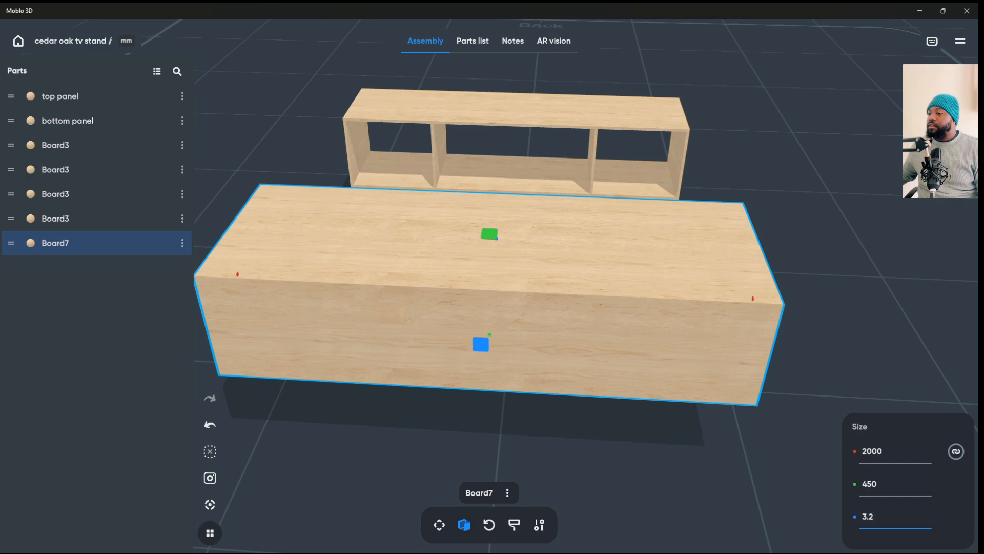
key("Return")
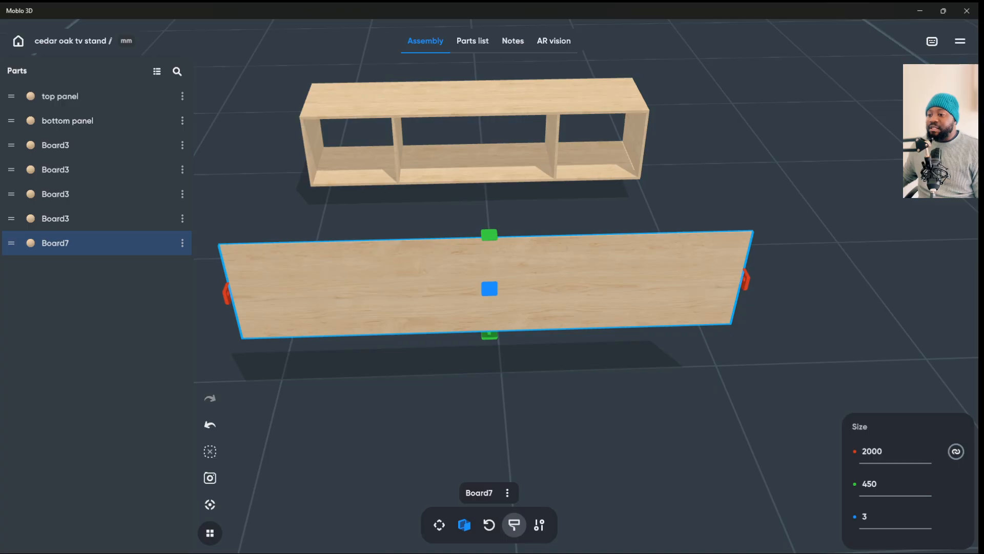
- Apply the White 1 material to the thin board's front face
left_click(514, 524)
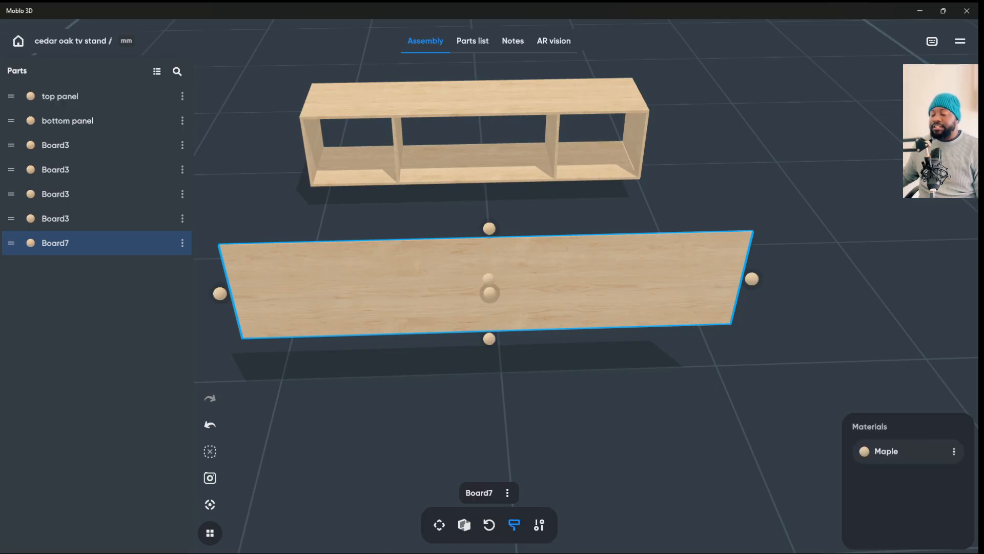
left_click_drag(564, 399, 720, 354)
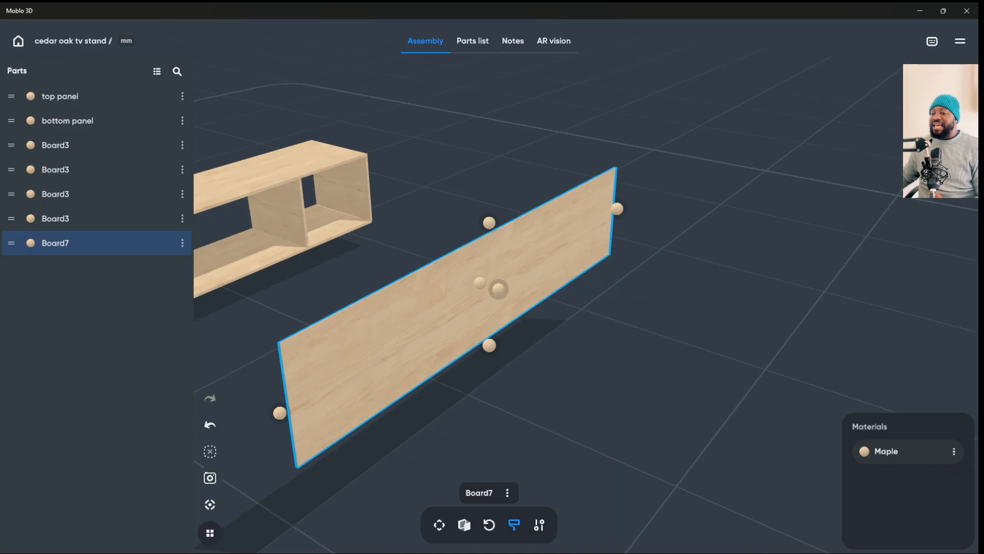
left_click_drag(667, 358, 702, 359)
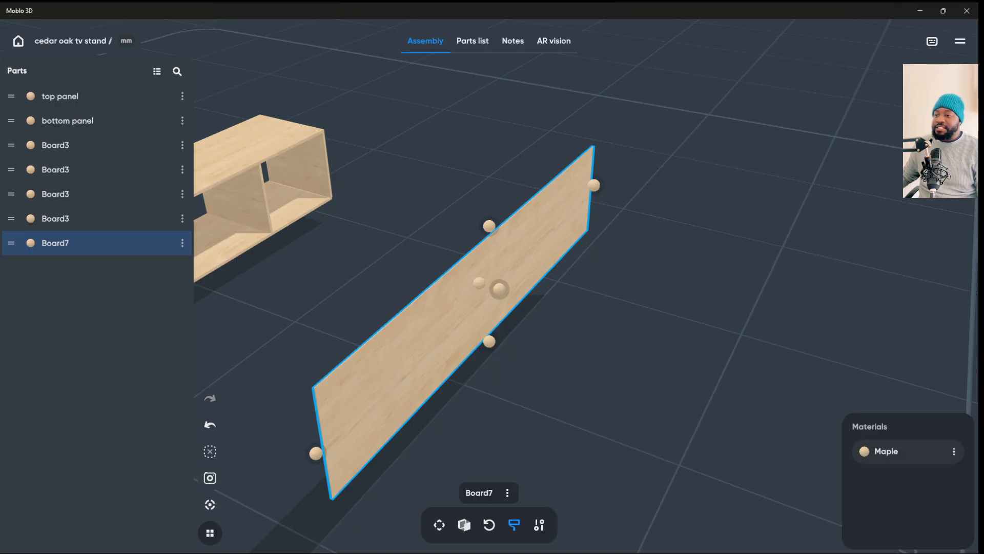
left_click(499, 290)
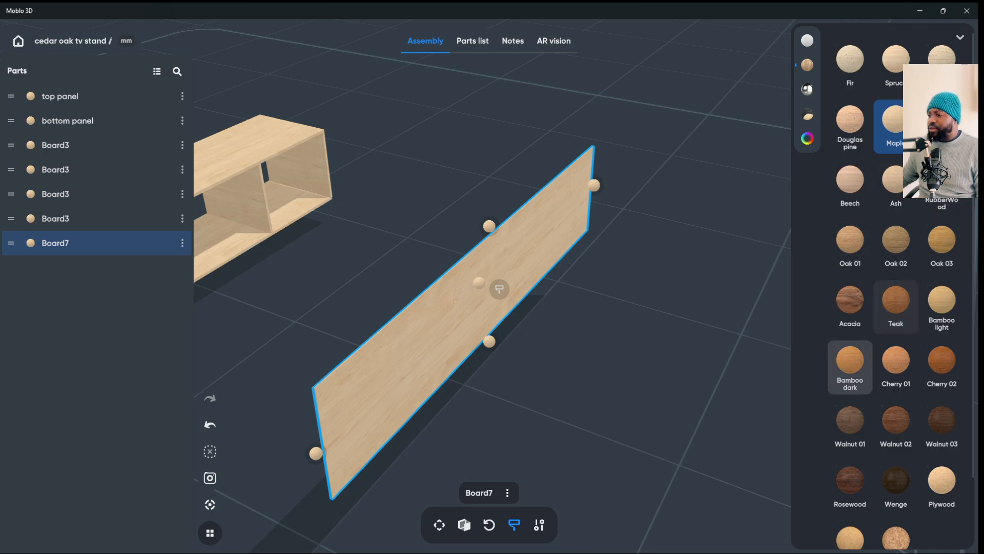
scroll(896, 441, "down", 1)
scroll(896, 456, "up", 1)
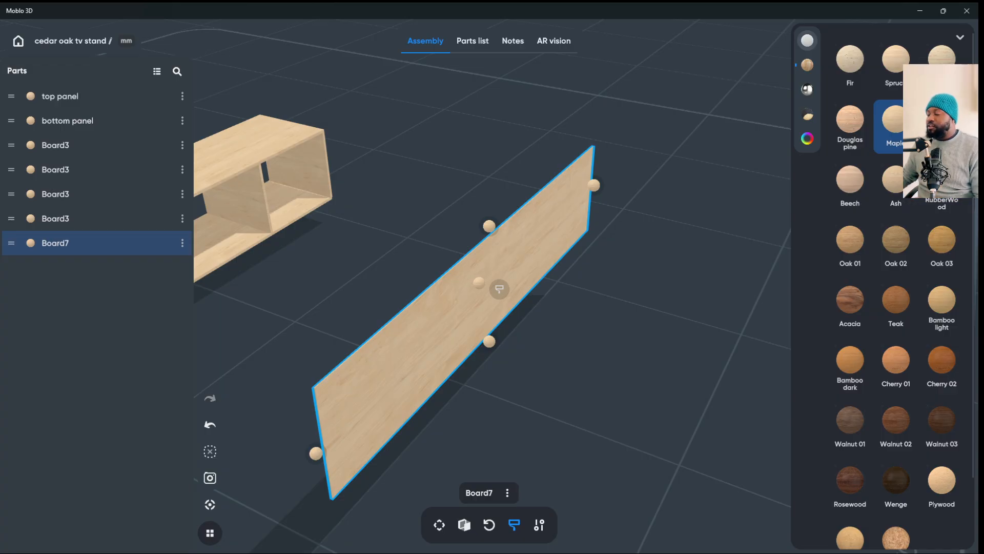
left_click(807, 40)
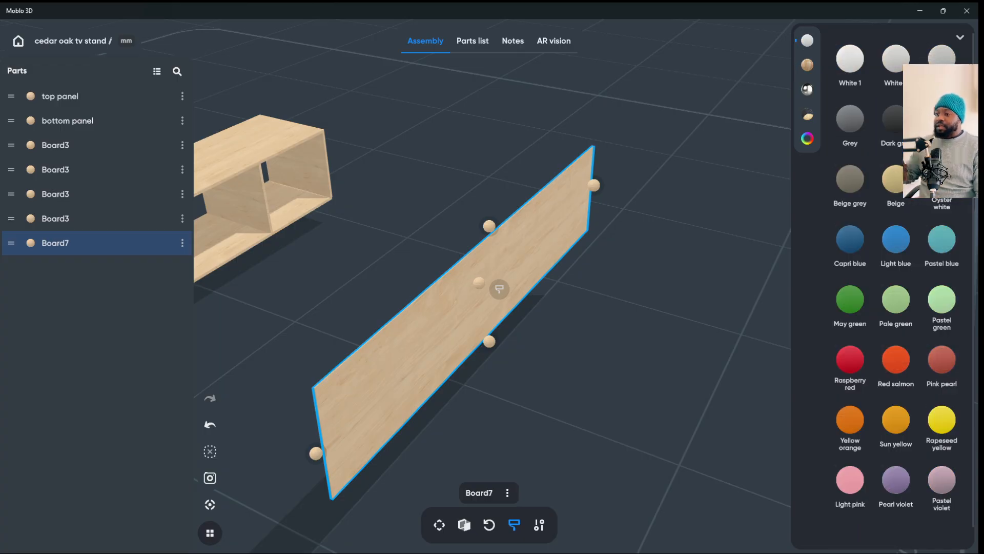
left_click(850, 59)
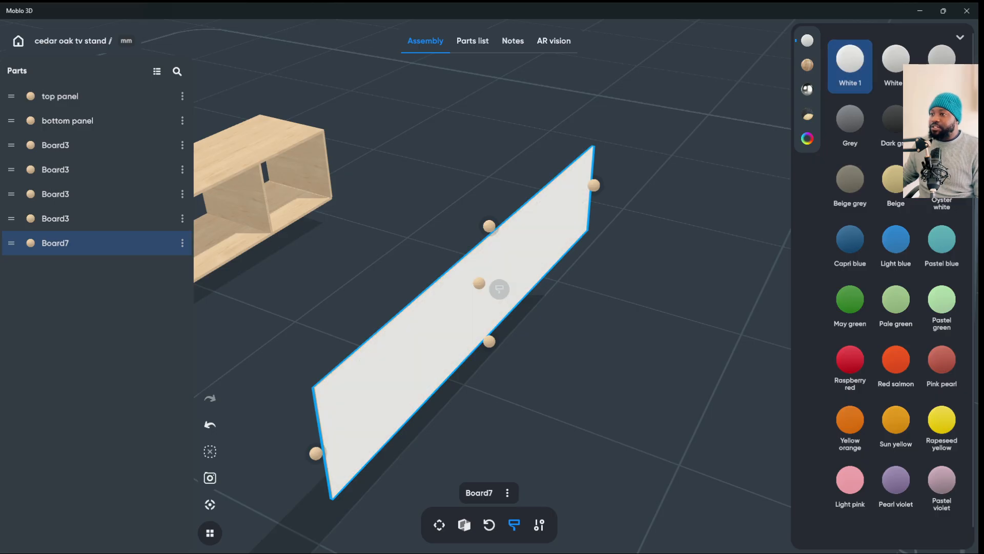
- Create a plain custom material on the thin board's rear face and look at its texture options
left_click_drag(641, 333, 769, 308)
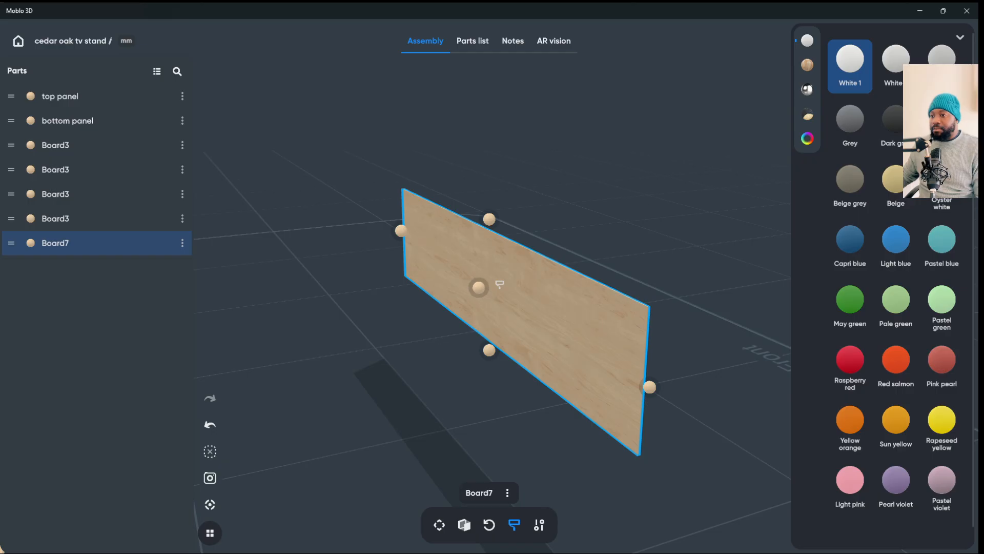
left_click(478, 287)
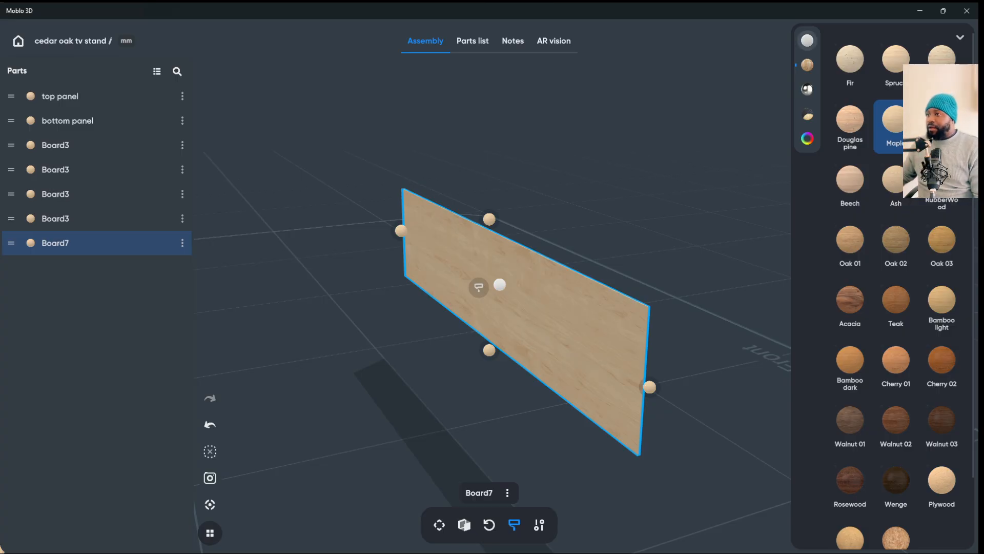
left_click(807, 40)
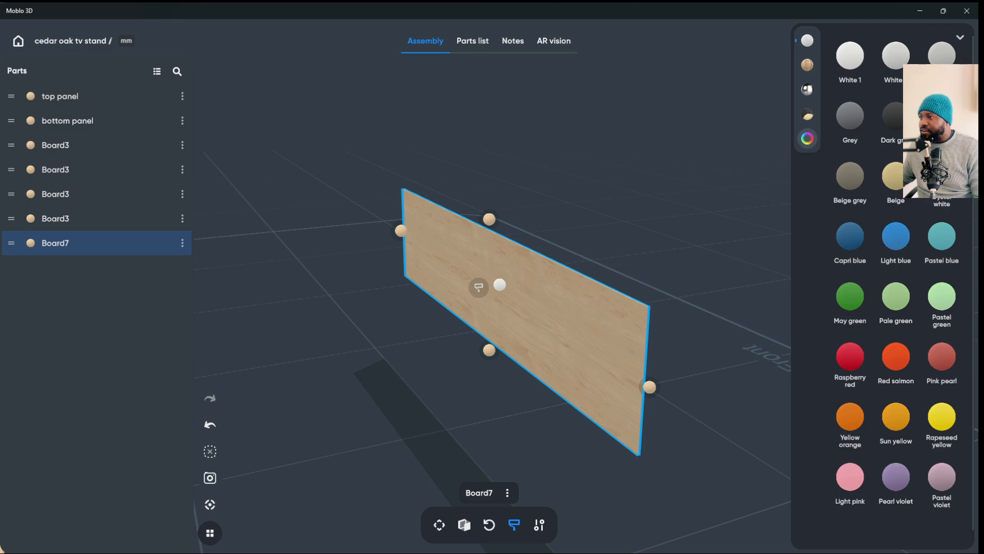
left_click(807, 138)
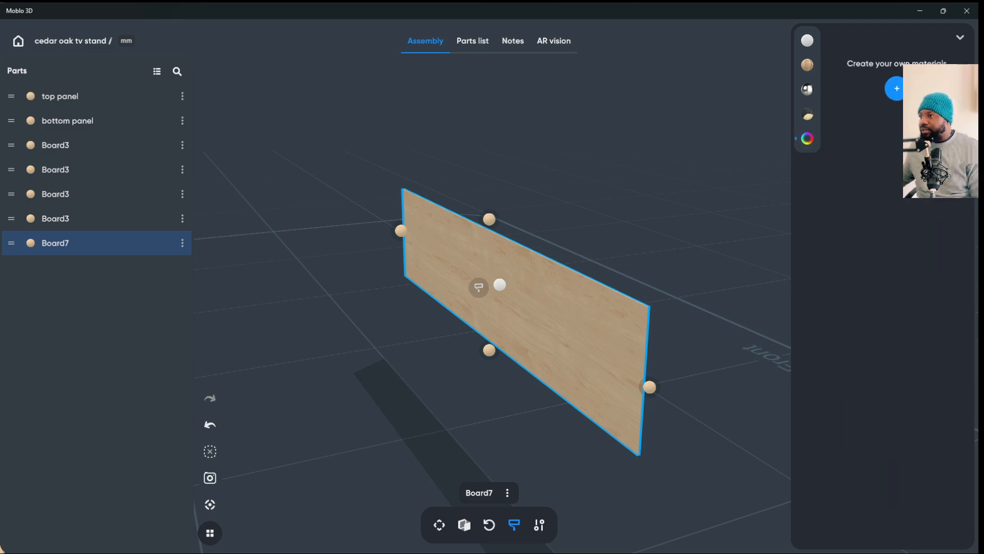
left_click(895, 88)
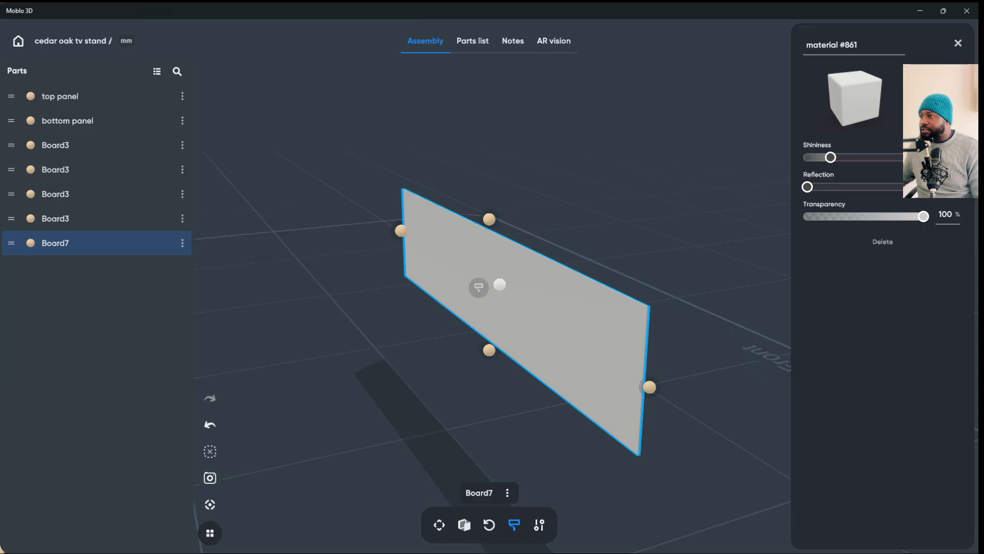
left_click(855, 98)
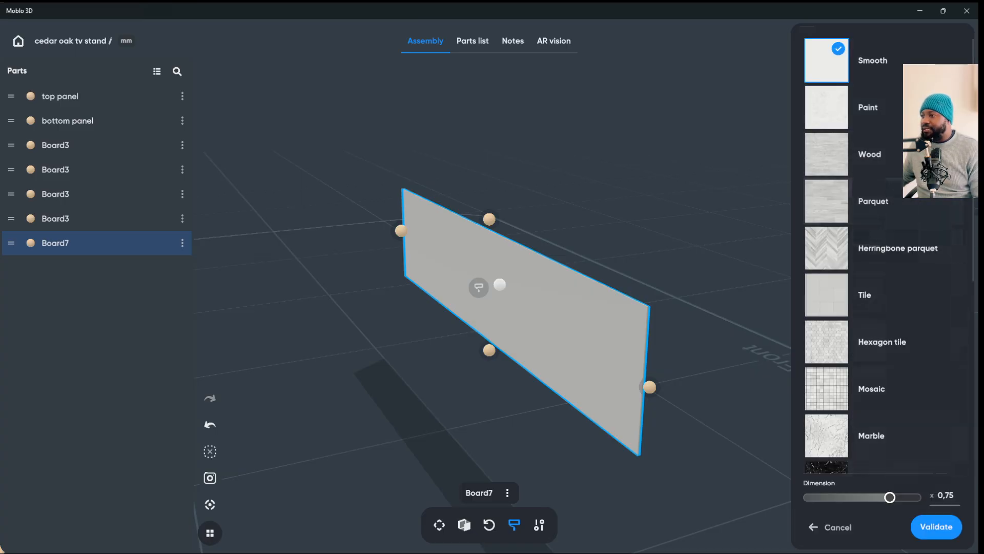
key("Escape")
left_click(958, 43)
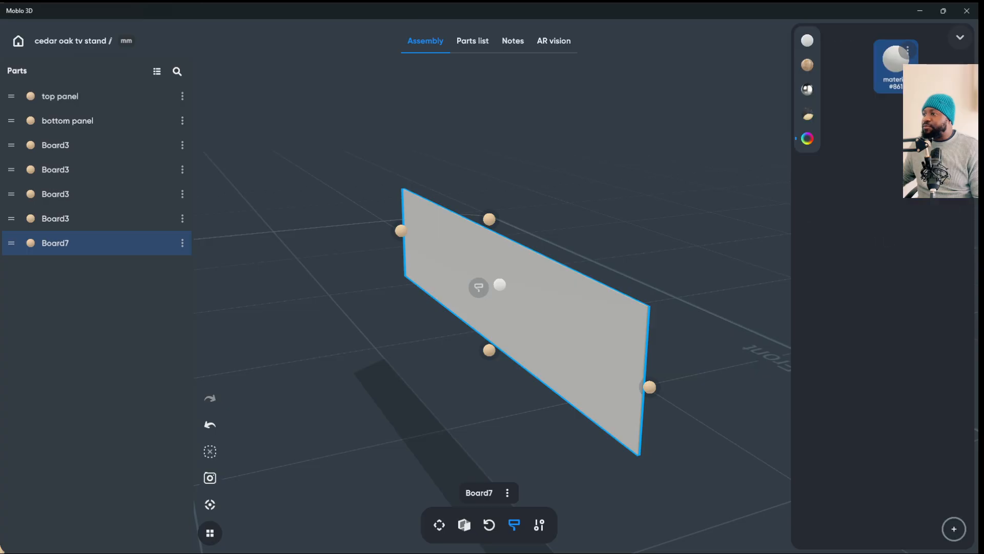
- Apply the Walnut 03 wood material to the thin board's rear face
left_click(808, 64)
scroll(900, 410, "down", 2)
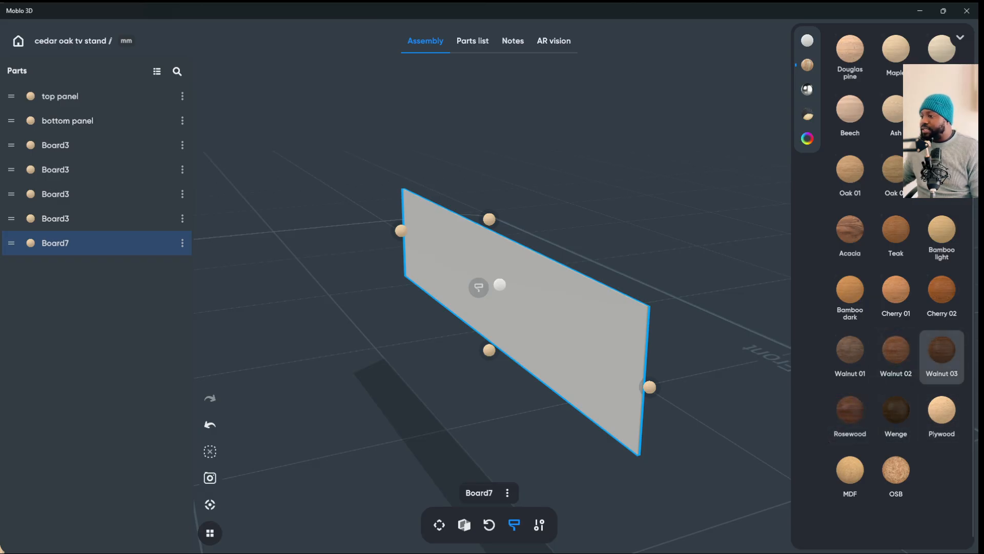
left_click(942, 351)
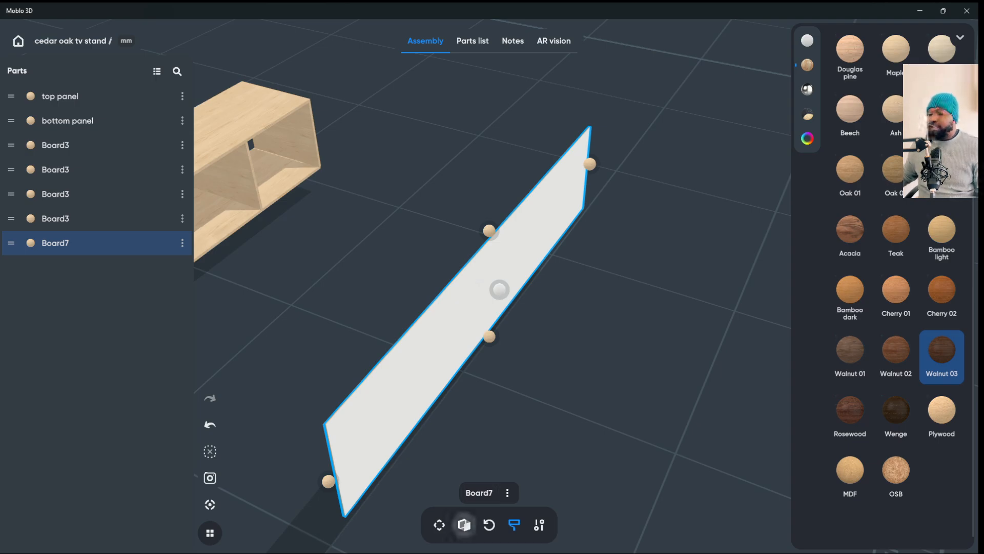
- Move the thin board behind the stand and lower it freehand over the open rear as the back panel
left_click(440, 524)
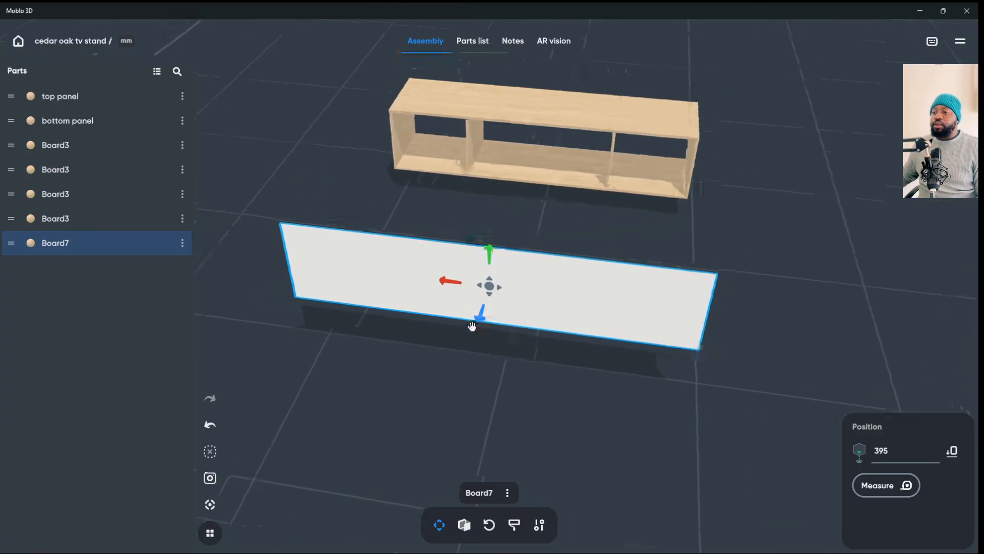
left_click_drag(479, 321, 583, 128)
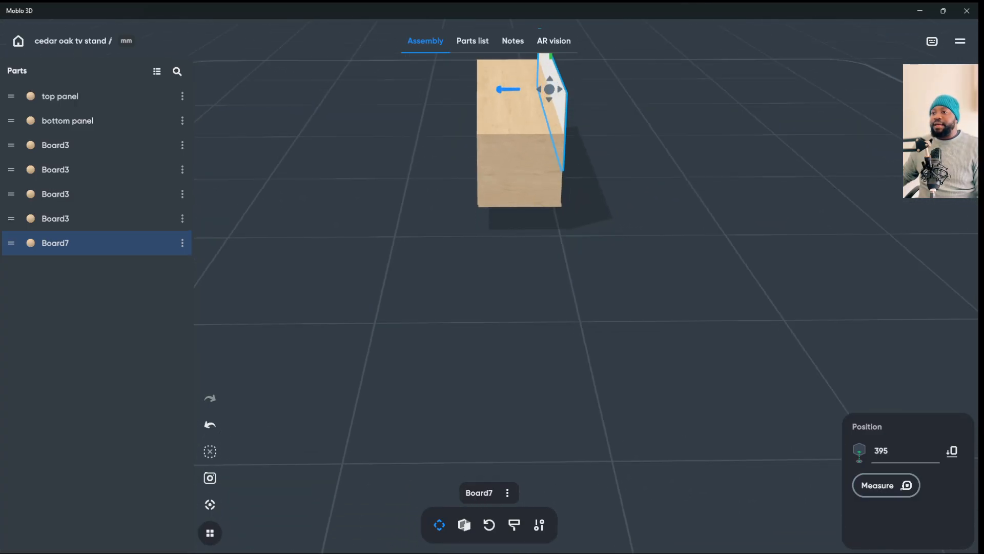
left_click(209, 503)
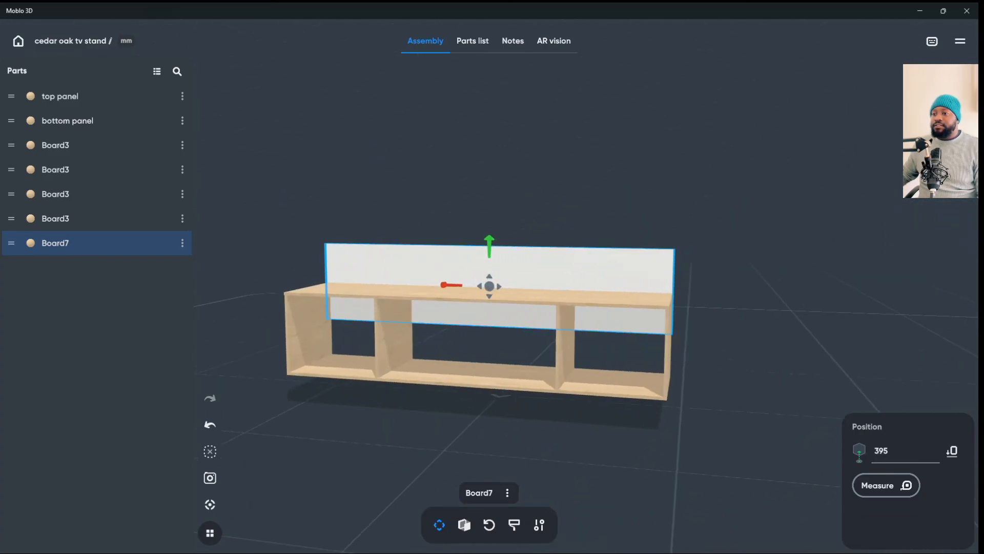
left_click_drag(490, 245, 488, 290)
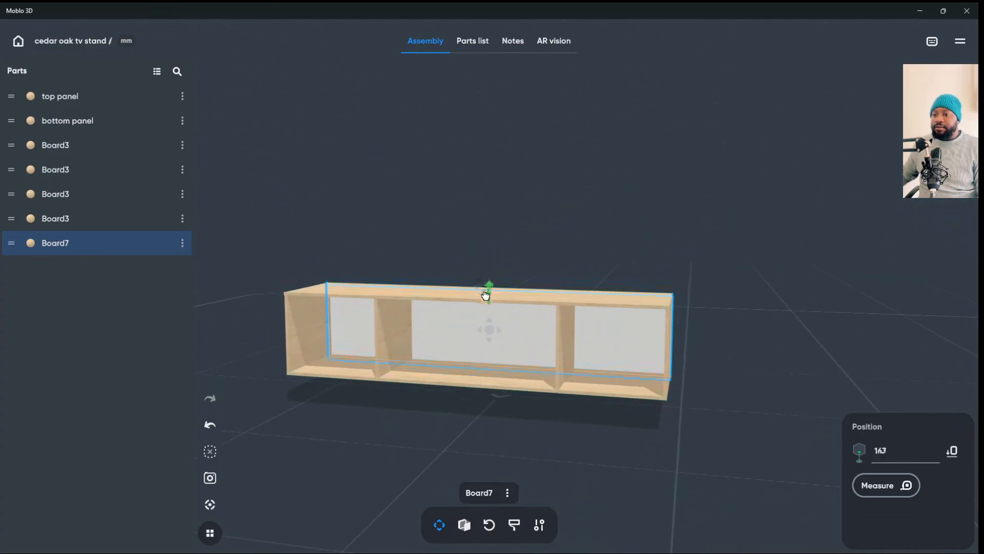
key("Escape")
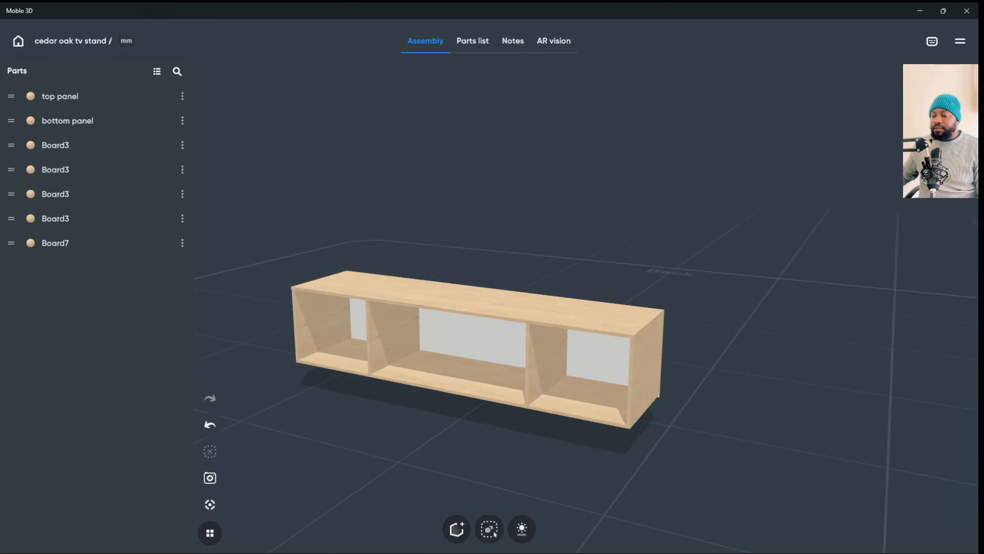
- Examine the fit of the thin back panel from the front and underside of the stand
left_click_drag(666, 359, 328, 336)
left_click(492, 333)
left_click_drag(492, 334, 491, 395)
left_click(507, 339)
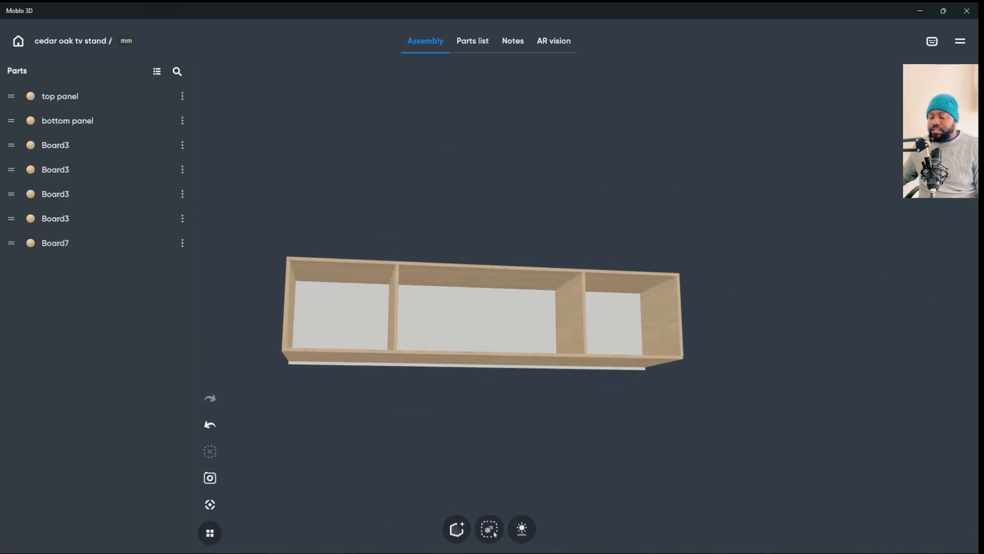
mouse_move(487, 384)
left_mouse_down()
mouse_move(487, 410)
mouse_move(484, 393)
left_mouse_up()
left_click(479, 328)
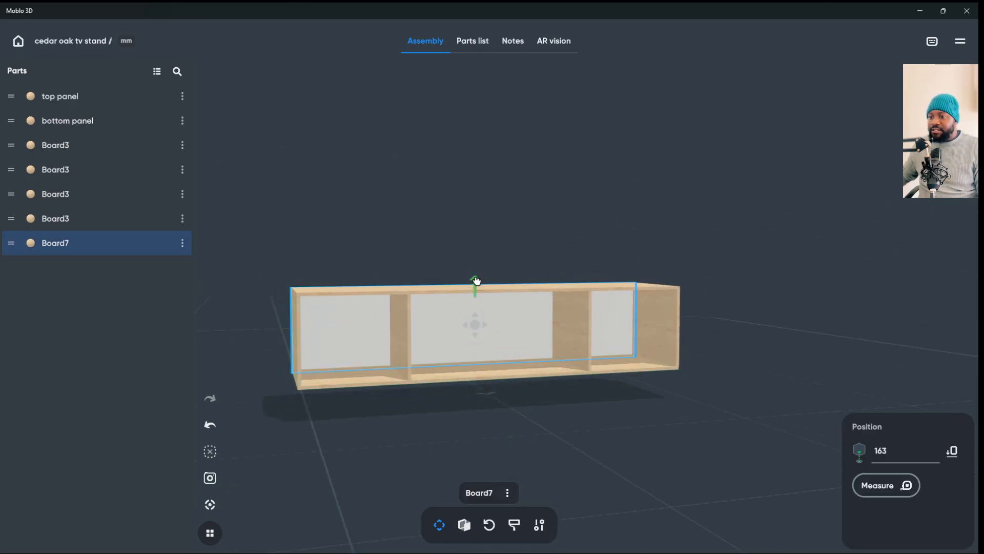
key("Escape")
mouse_move(485, 393)
left_mouse_down()
mouse_move(490, 376)
mouse_move(486, 391)
left_mouse_up()
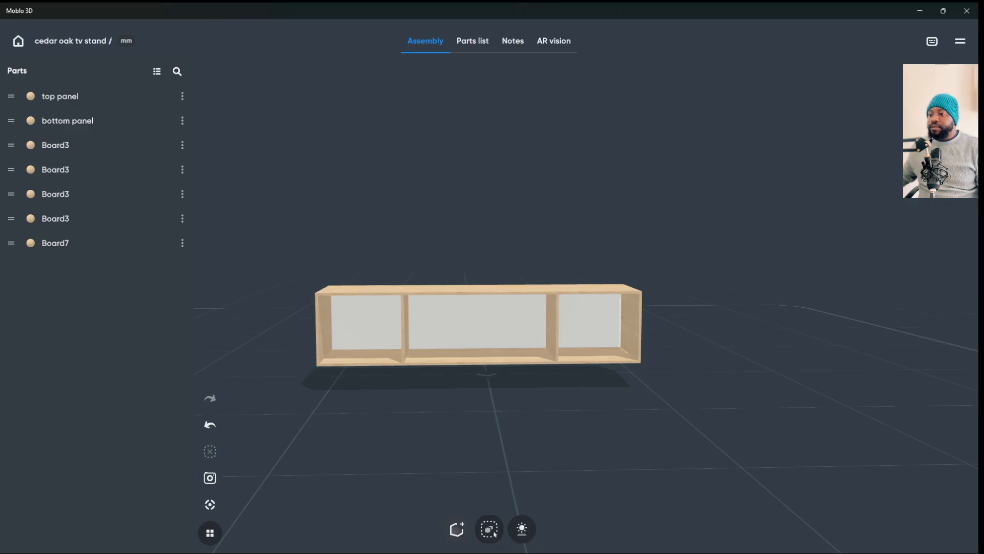
- Add a new board and place it freehand in front of the stand's open compartments
left_click(457, 528)
left_click(406, 390)
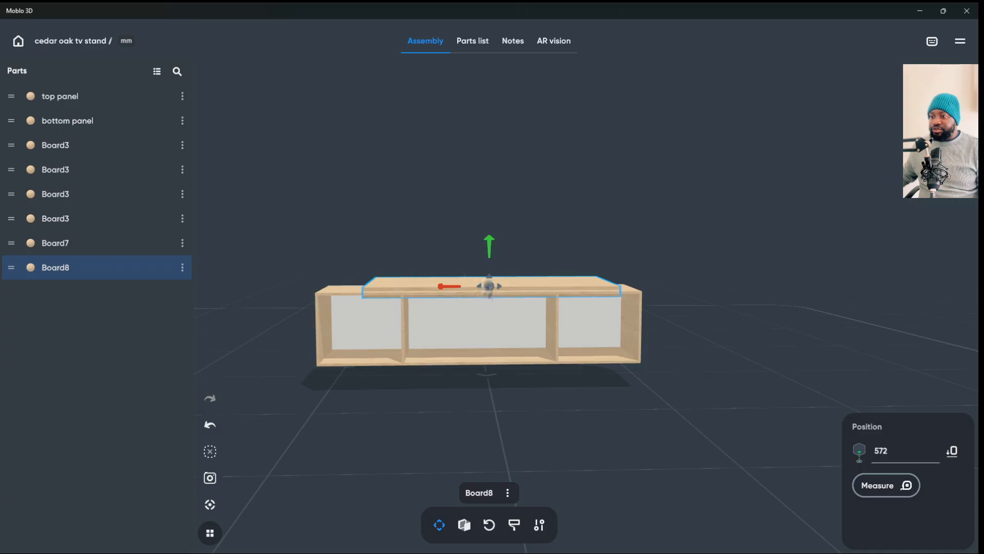
left_click_drag(488, 246, 487, 283)
left_click_drag(493, 323, 505, 452)
left_click_drag(820, 287, 820, 249)
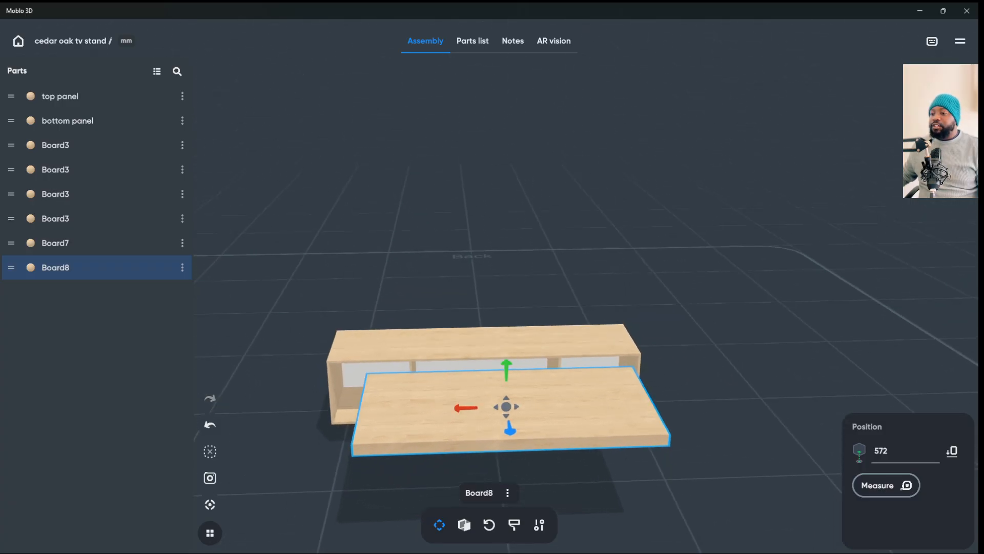
- Set the new board's thickness to 16 mm and its depth to 450 mm
left_click(464, 525)
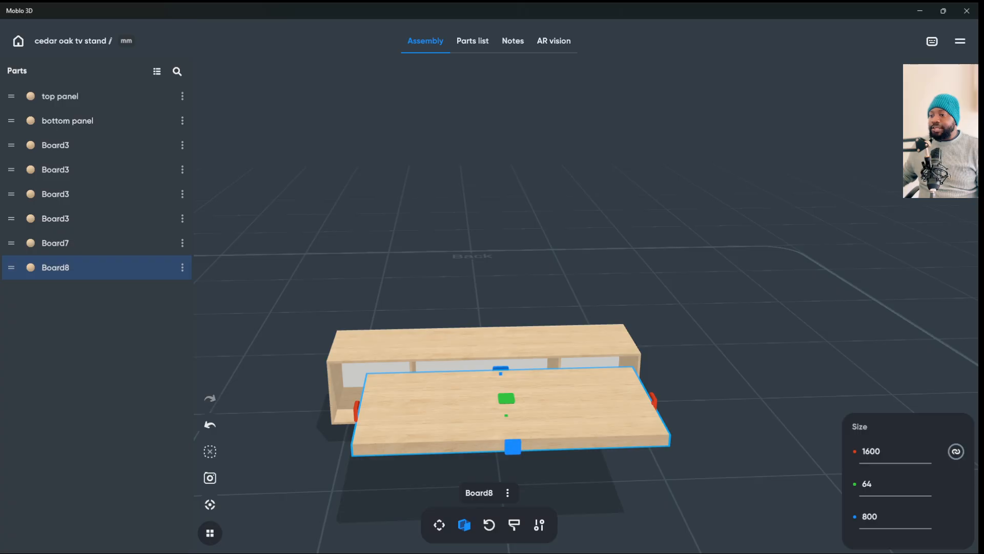
left_click(867, 484)
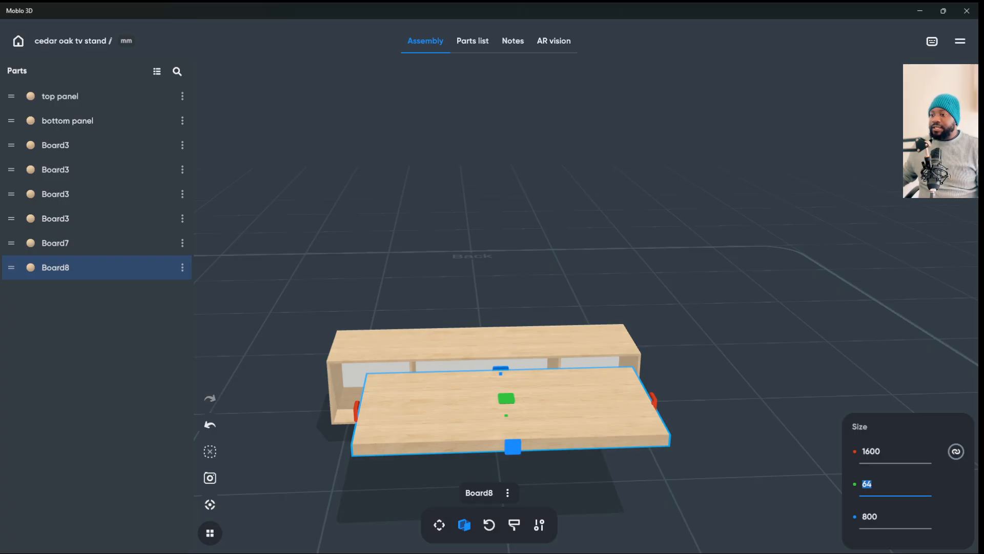
type("16")
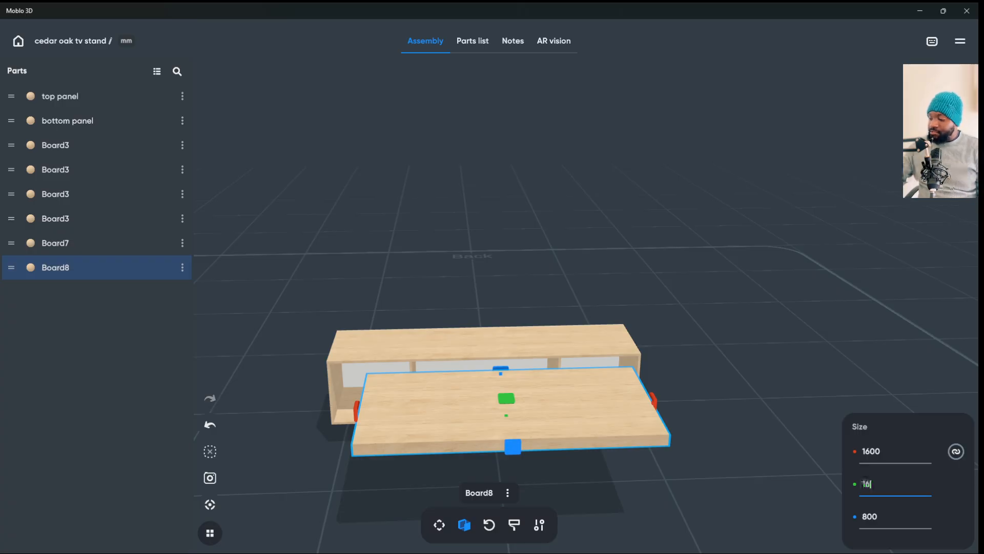
key("Tab")
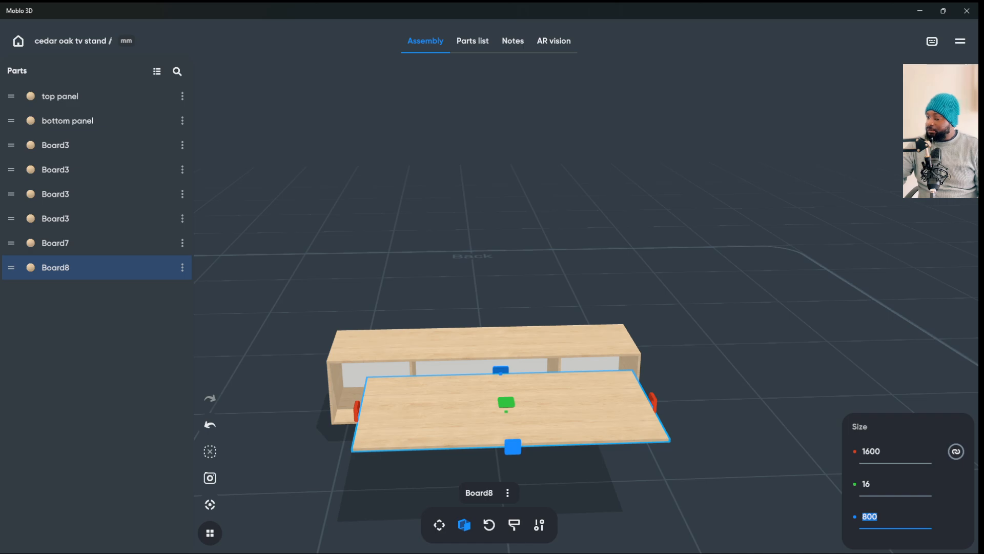
type("45")
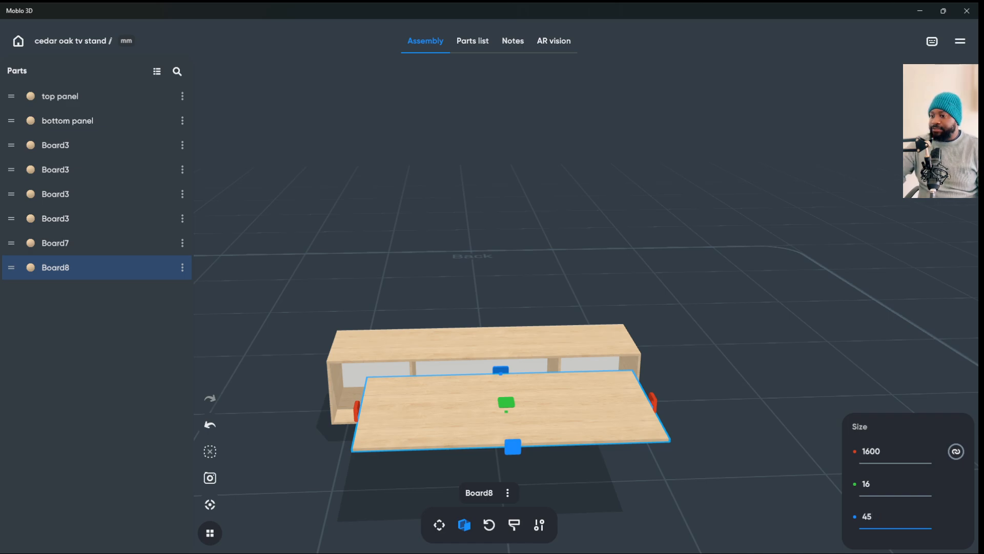
type("0")
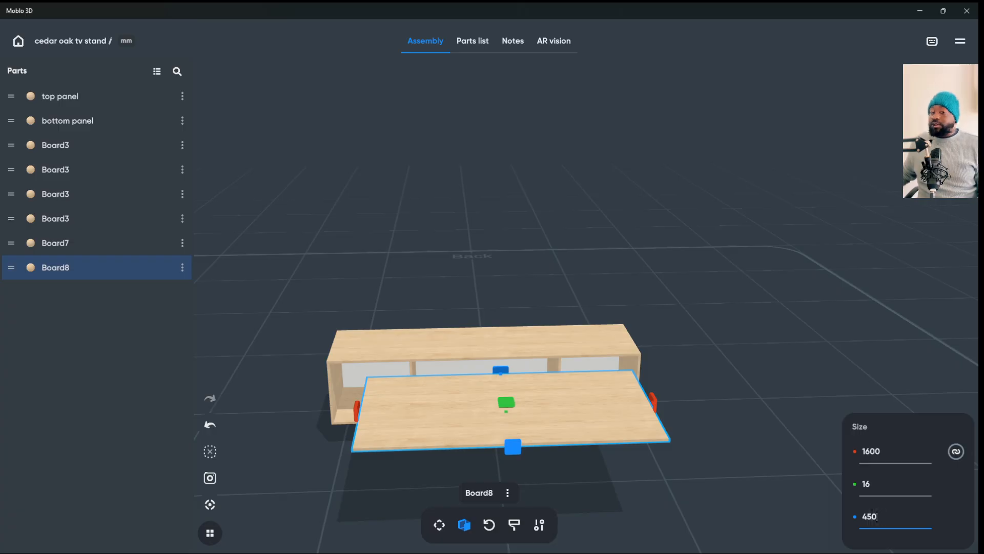
key("Return")
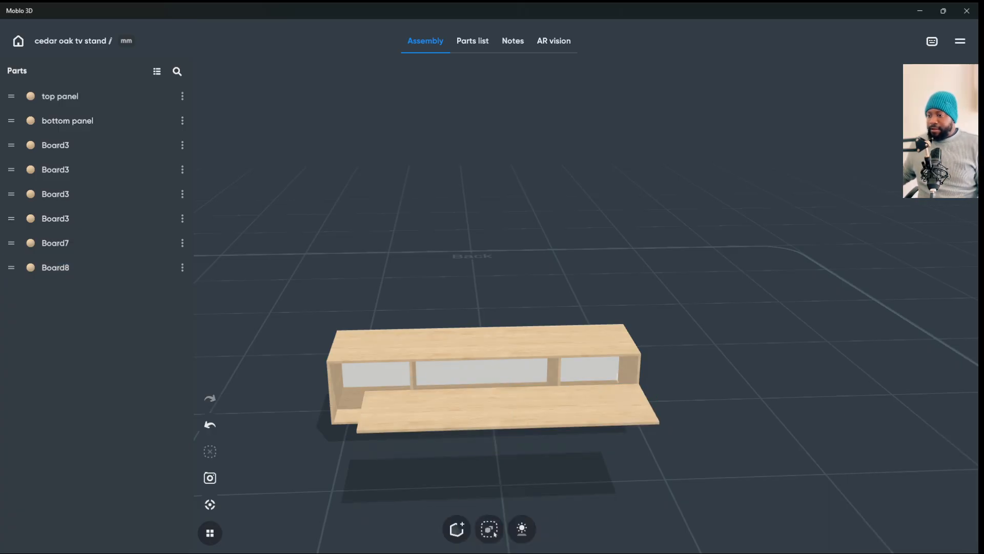
- Shorten the new board freehand from one end to a length of about 985 mm
left_click(506, 407)
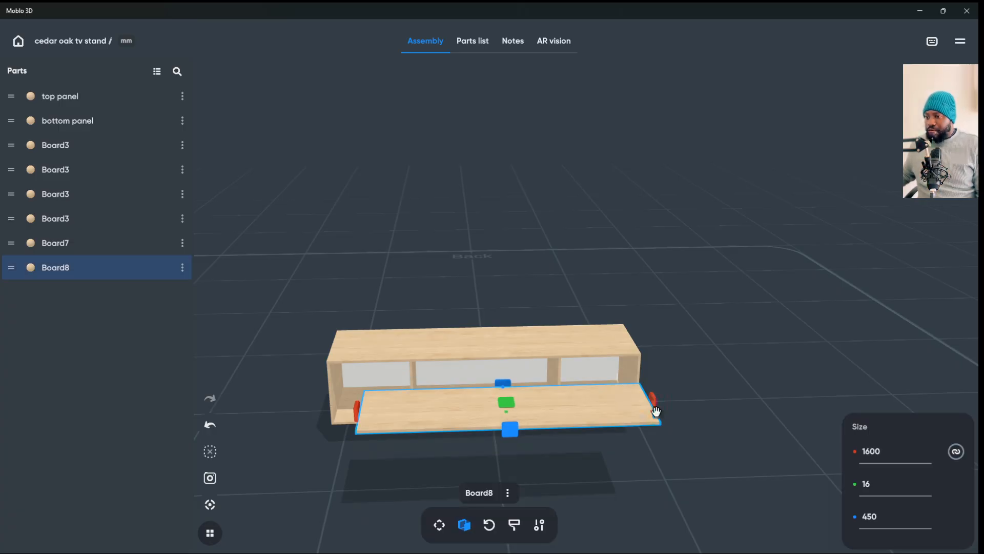
left_click_drag(654, 405, 542, 424)
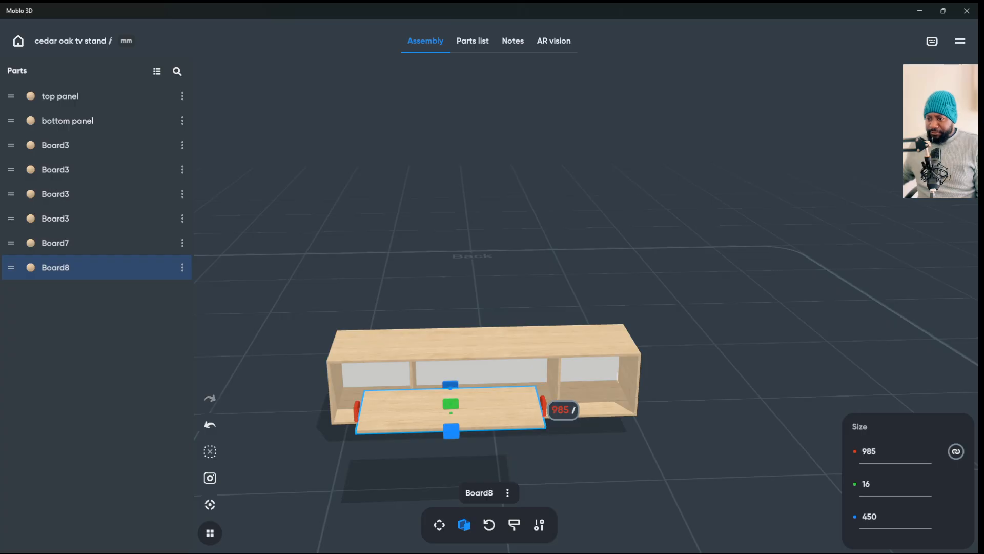
left_click_drag(647, 308, 615, 322)
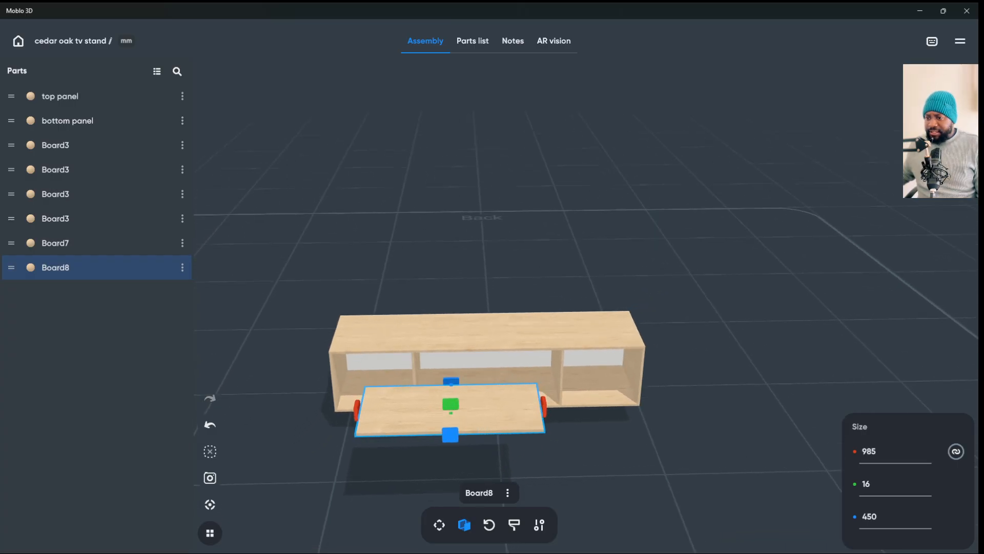
left_click(485, 359)
left_click(589, 397)
key("Escape")
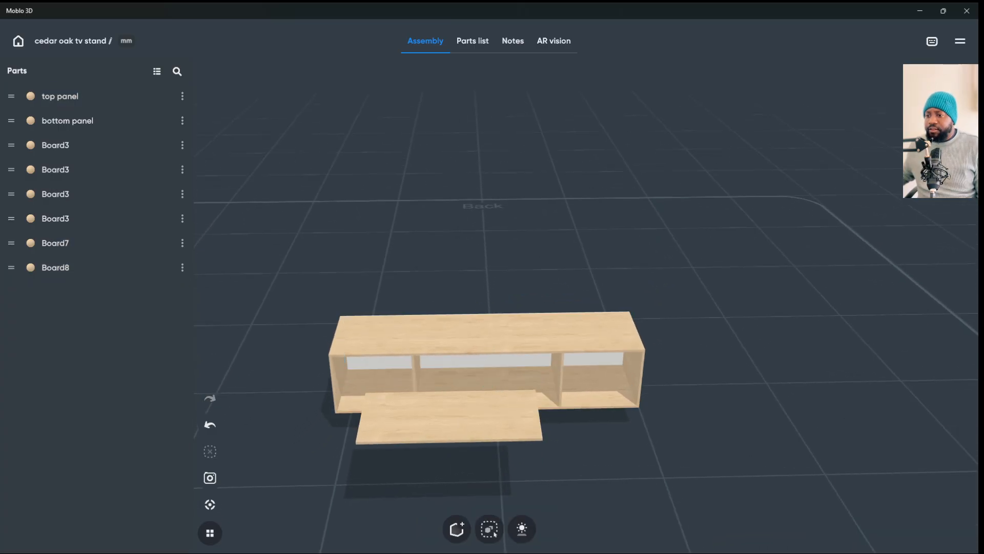
- Shift the new board sideways in front of the middle compartment and lower it to a height of about 415 mm
left_click(450, 415)
left_click(439, 524)
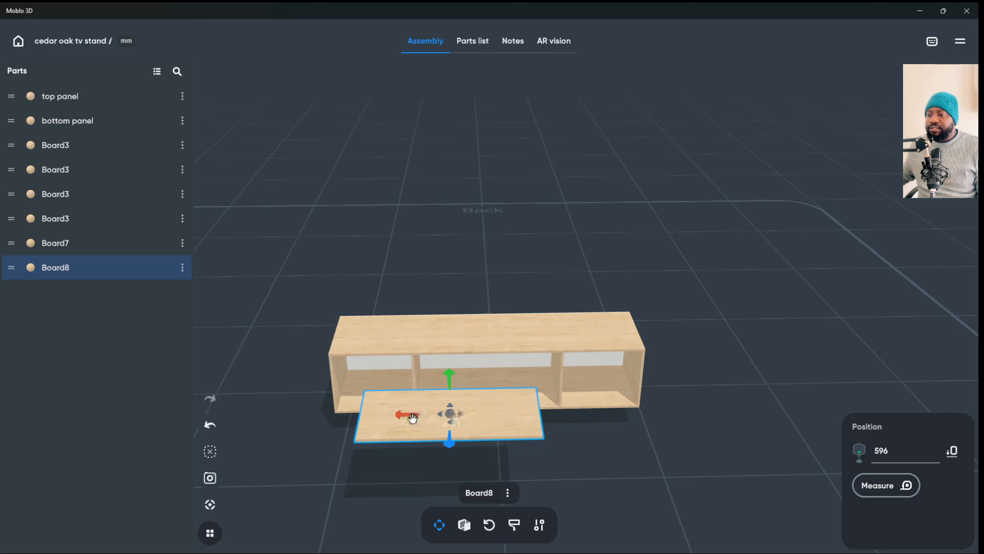
left_click_drag(407, 417, 460, 424)
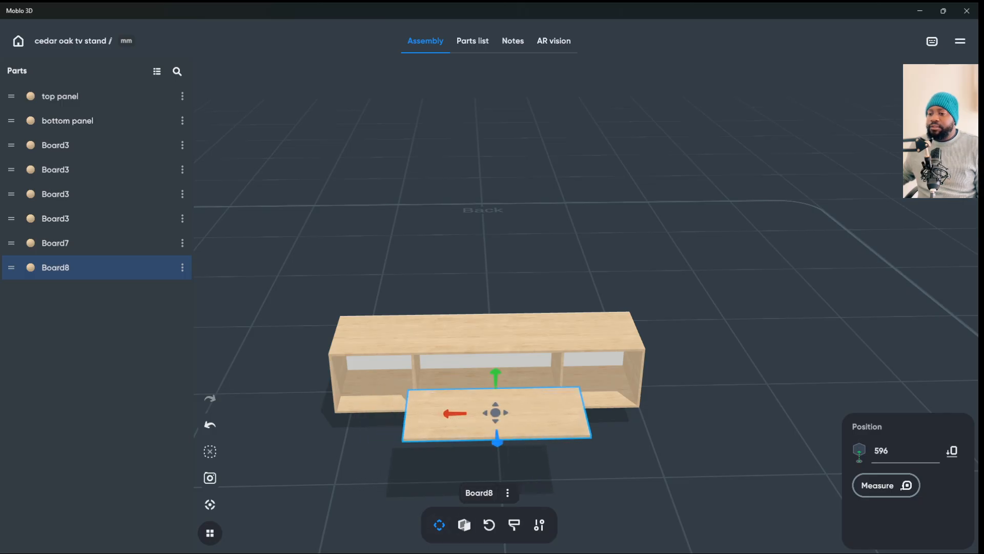
key("Escape")
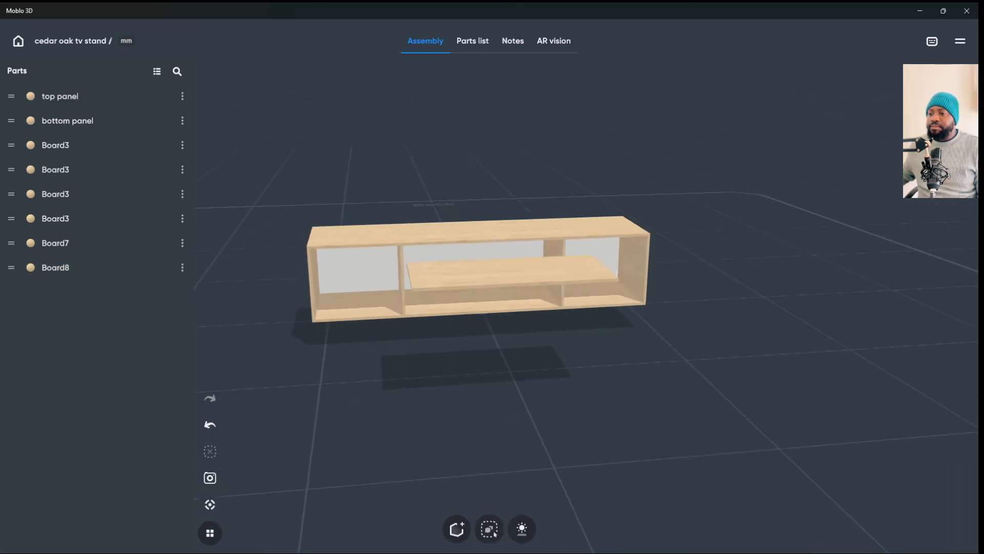
left_click(510, 273)
left_click_drag(509, 229, 489, 279)
right_click_drag(489, 279, 490, 342)
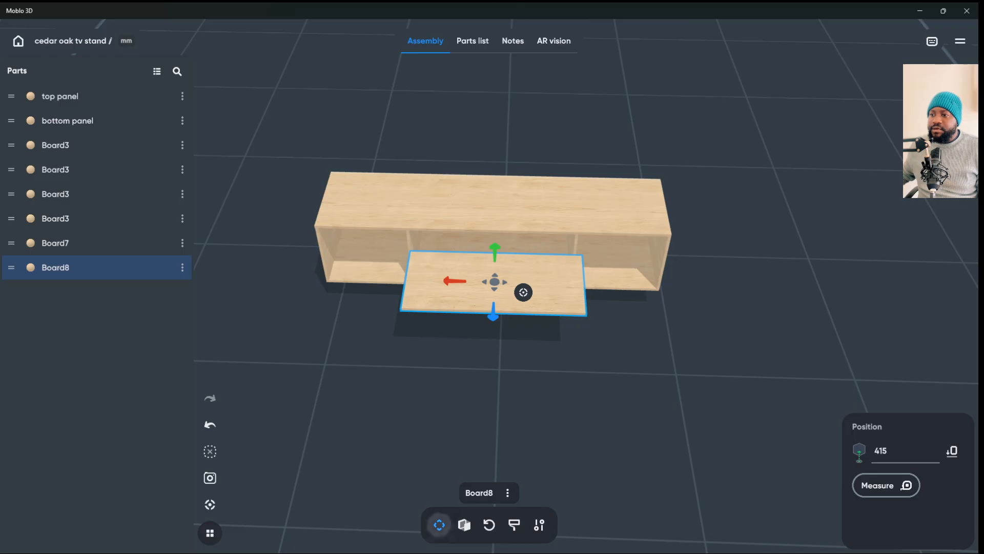
- Trim one end of the board to a length of about 937 mm and nudge in the other end to fit the middle compartment
left_click(464, 524)
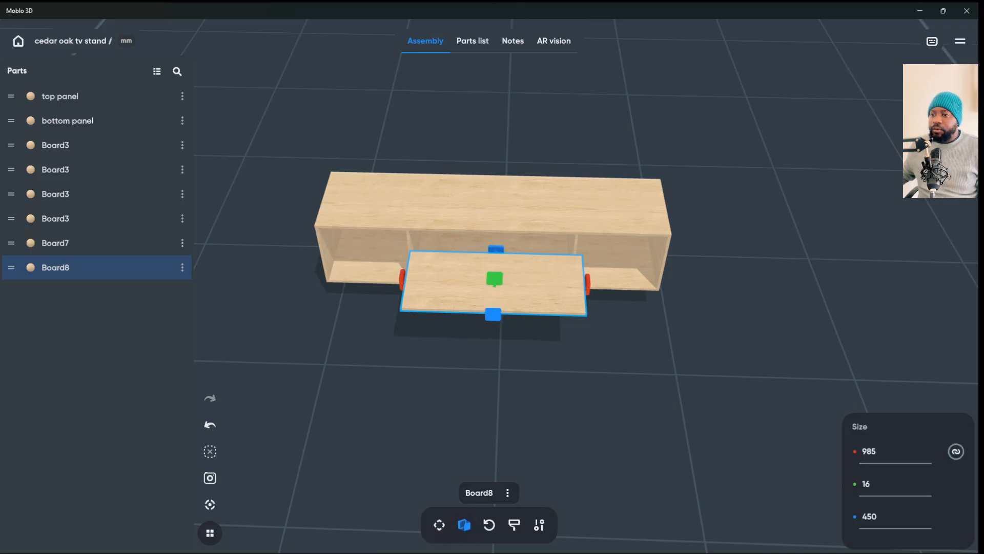
left_click_drag(588, 284, 577, 291)
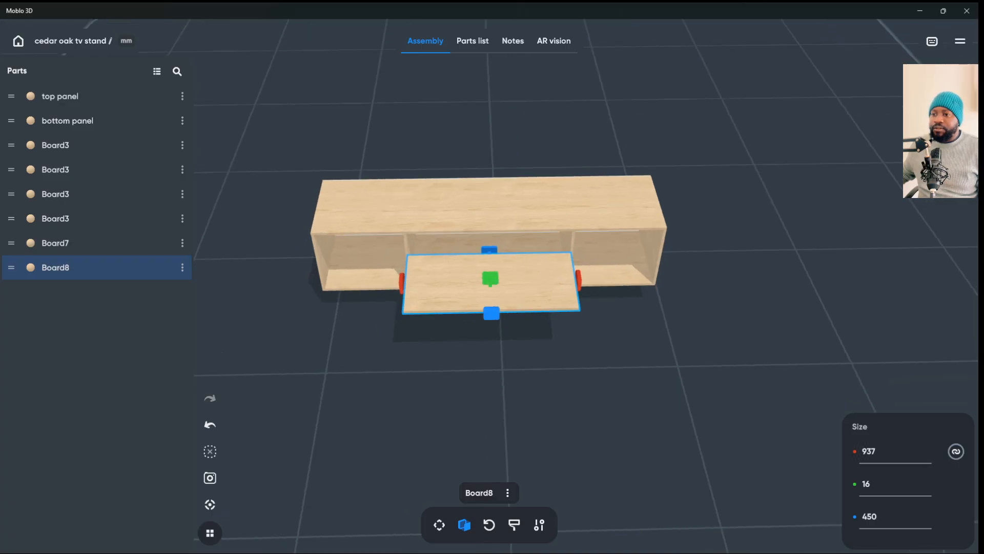
left_click_drag(400, 288, 404, 289)
key("Escape")
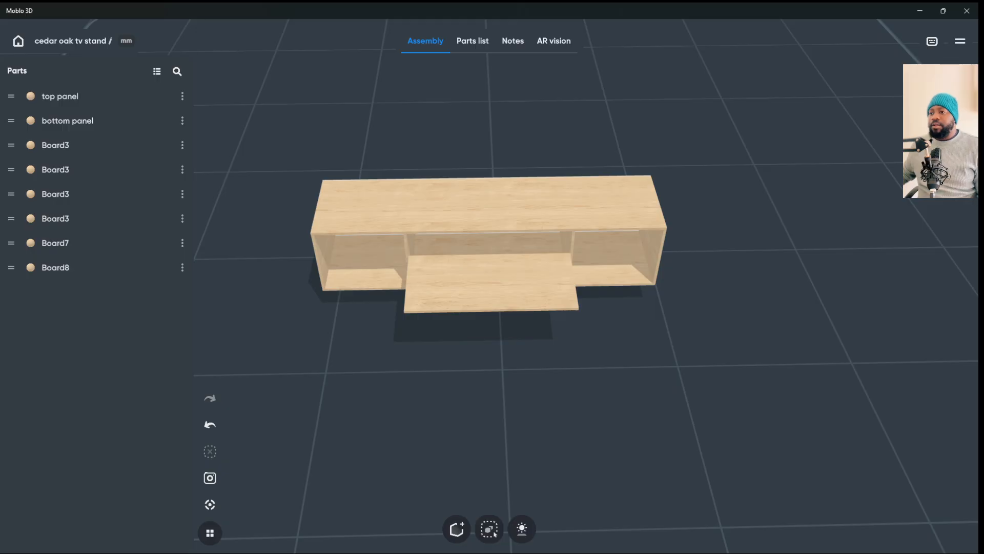
- Lower the board to a height of 380 mm, midway between the top and bottom panels
left_click(495, 298)
left_click(439, 524)
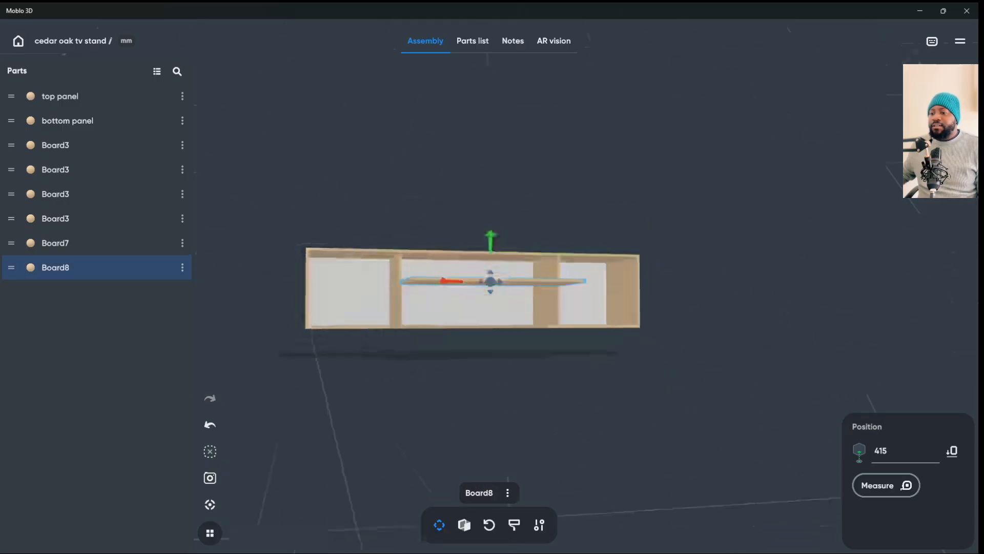
left_click_drag(491, 239, 493, 252)
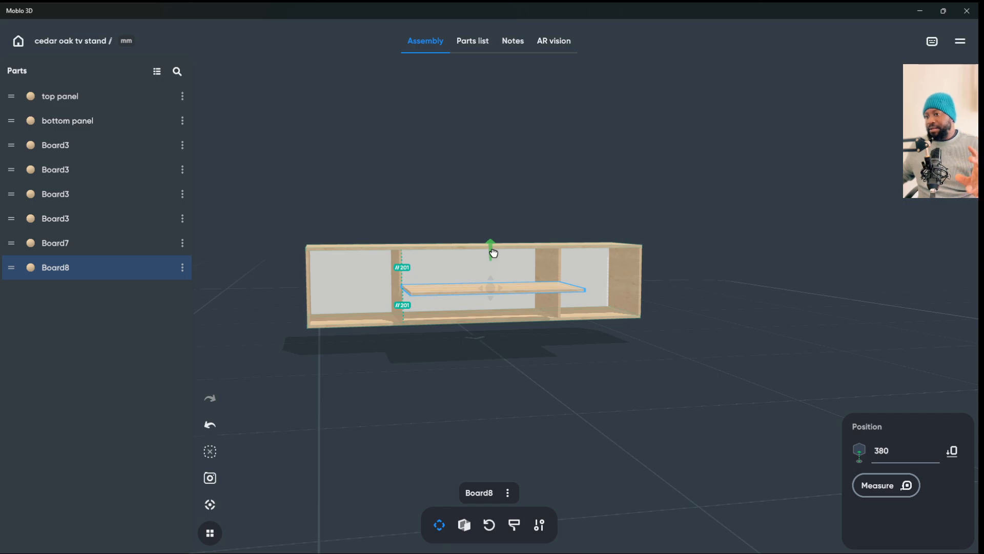
left_click_drag(493, 252, 493, 252)
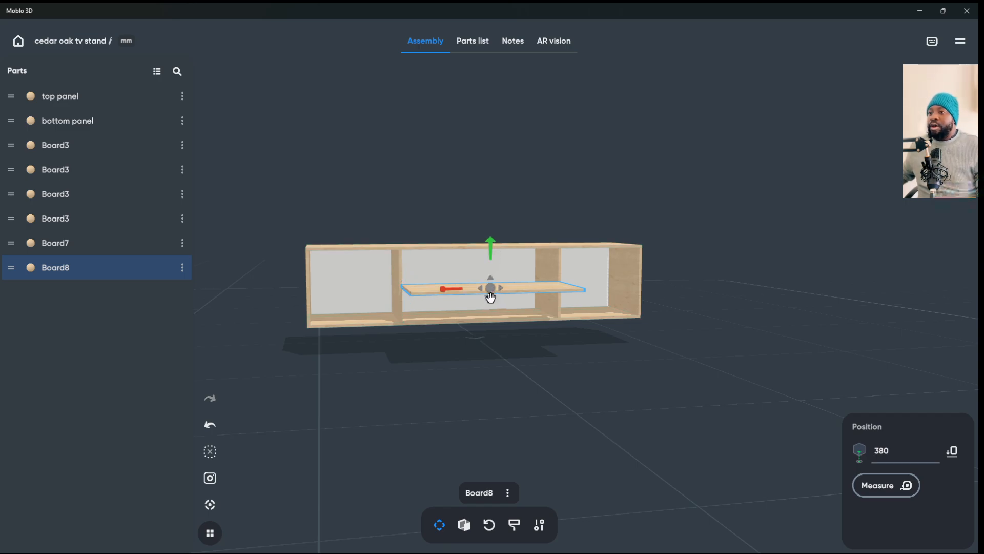
- Push the board back into the middle compartment between the two inner uprights as a shelf
middle_click_drag(490, 292, 525, 294)
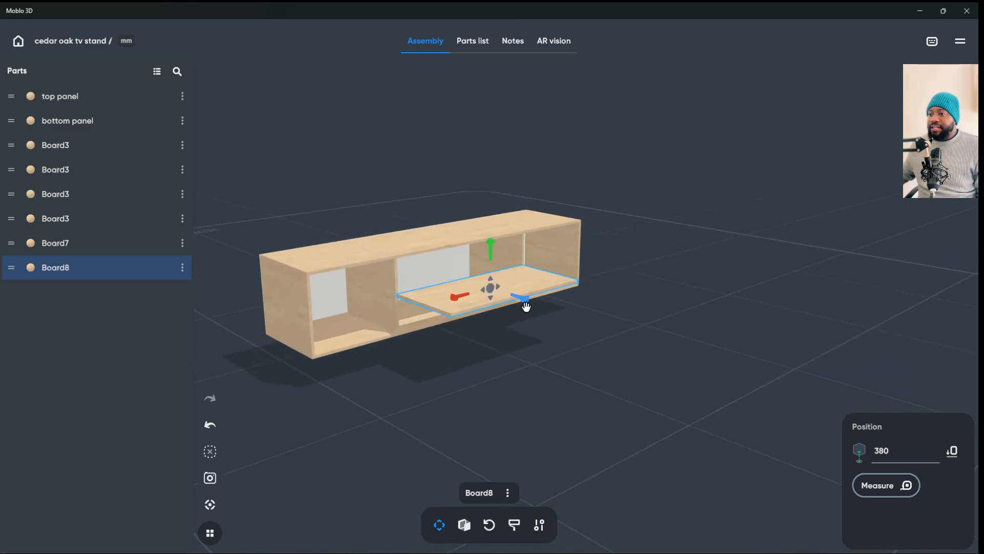
left_click_drag(526, 306, 466, 275)
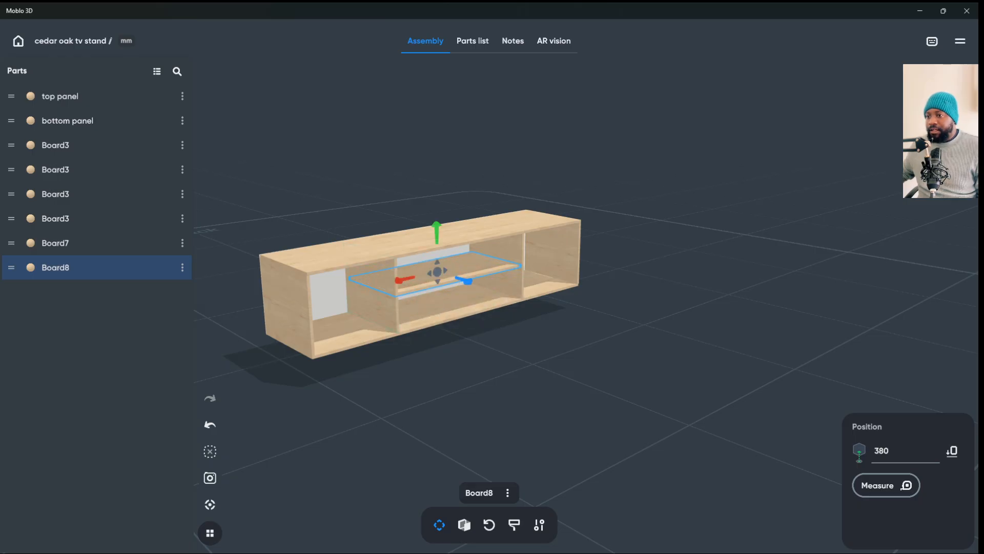
key("Escape")
left_click(439, 275)
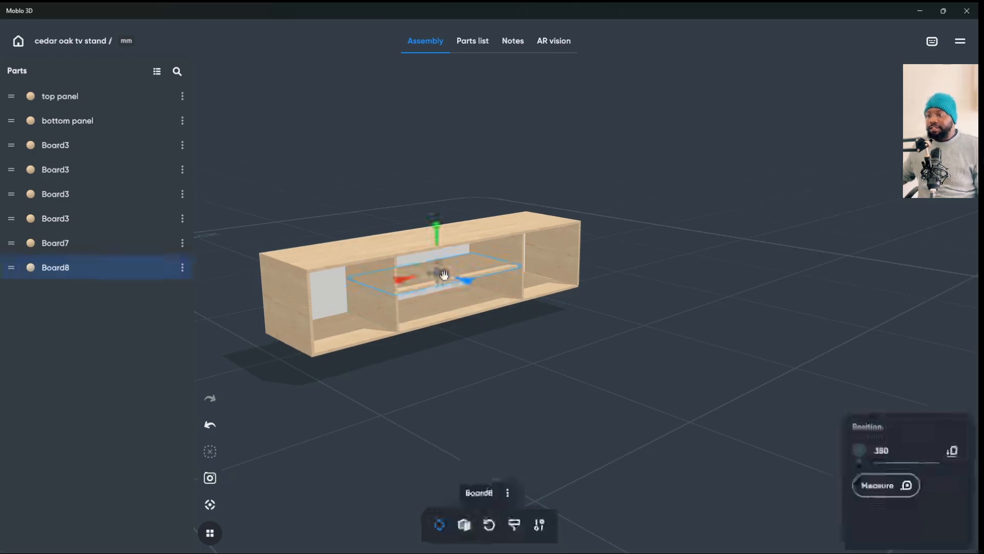
mouse_move(466, 285)
left_mouse_down()
mouse_move(479, 295)
mouse_move(453, 276)
left_mouse_up()
right_click_drag(454, 277, 677, 349)
key("Escape")
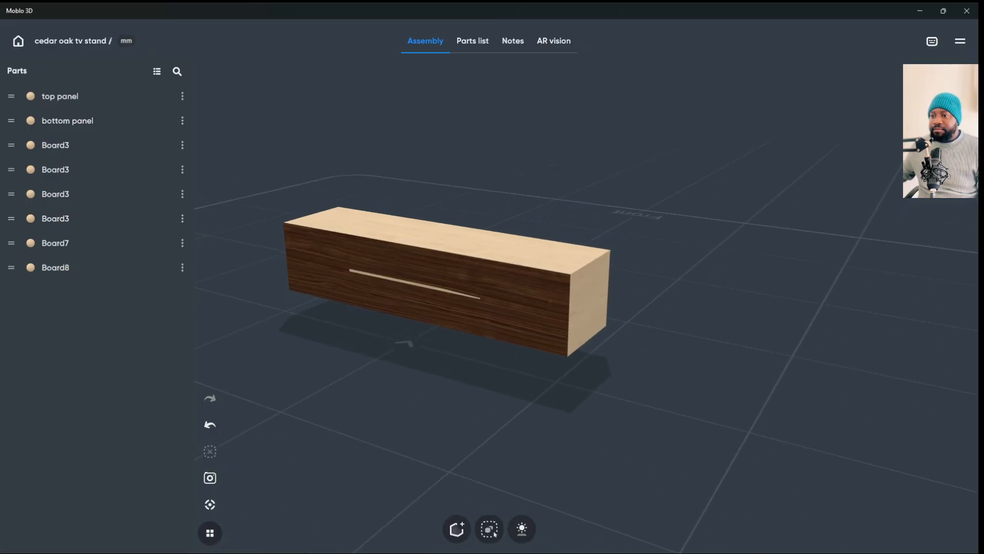
- Nudge the back panel slightly into the stand's rear opening and pull the middle shelf forward until it clears the panel
left_click(426, 287)
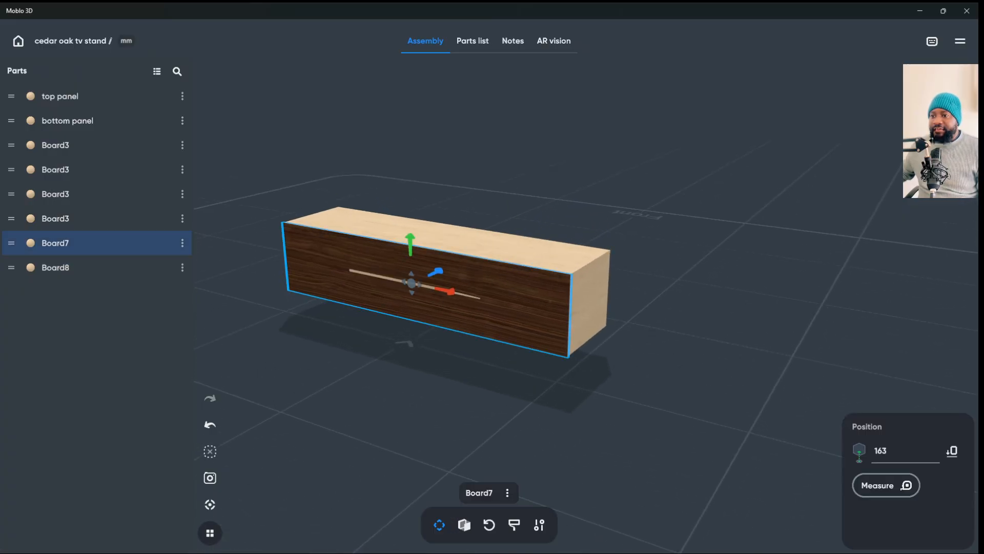
left_click_drag(441, 278, 436, 280)
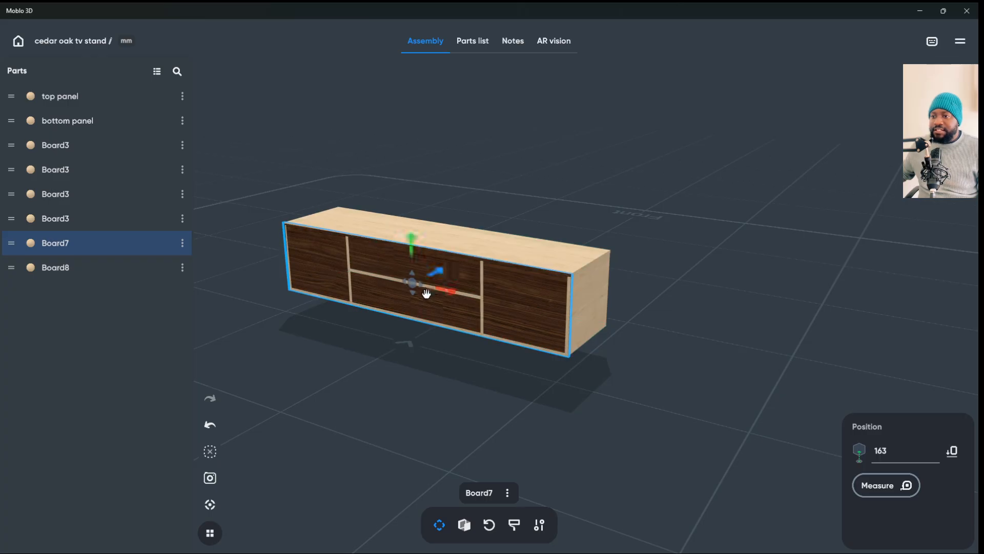
right_click_drag(454, 304, 362, 298)
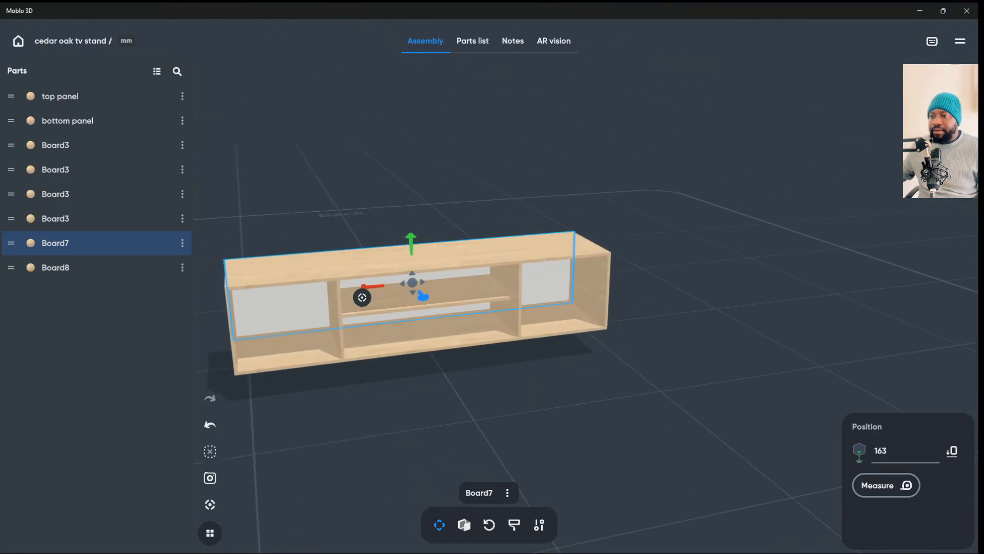
left_click(429, 307)
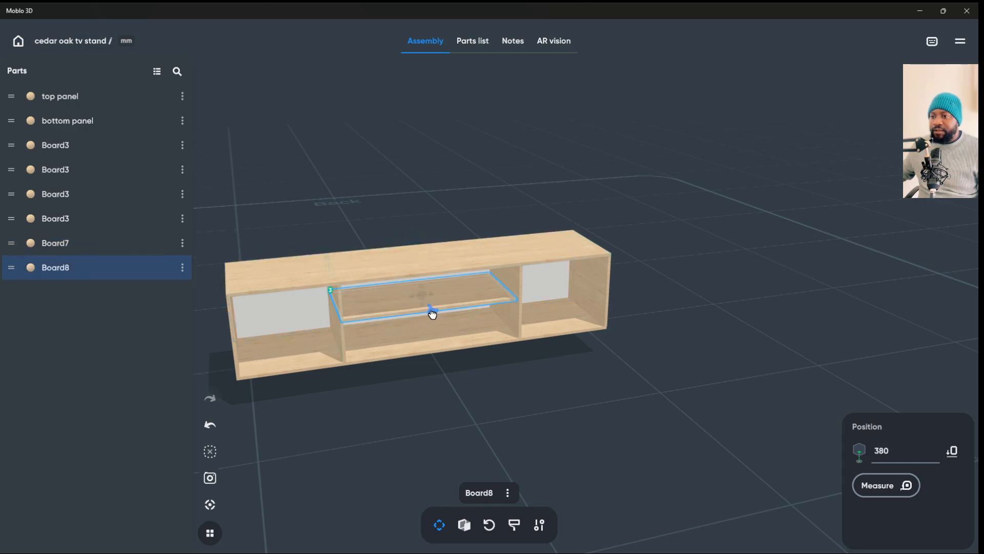
key("Escape")
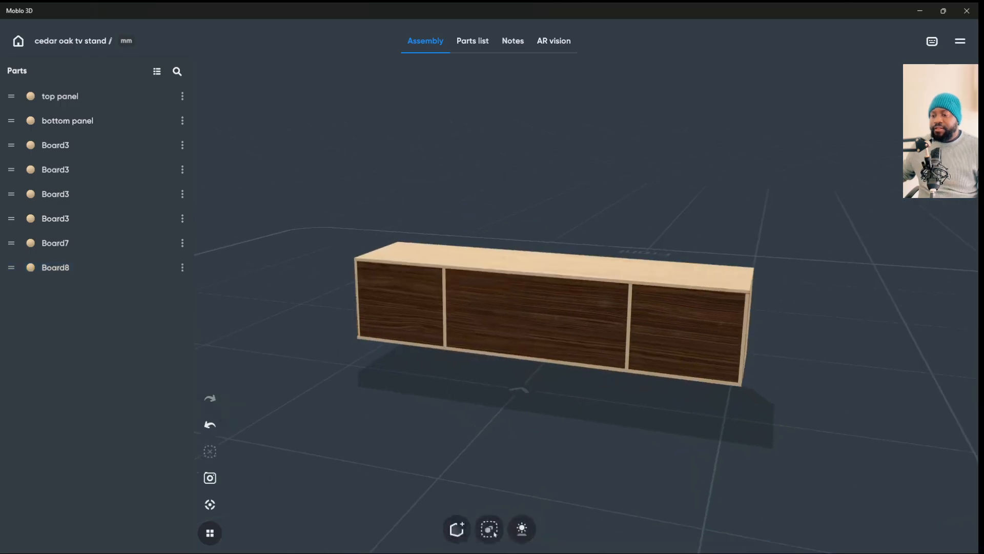
- Adjust the back panel's depth at the stand's rear until it covers the rear edges of the uprights and middle shelf
left_click_drag(529, 411, 529, 348)
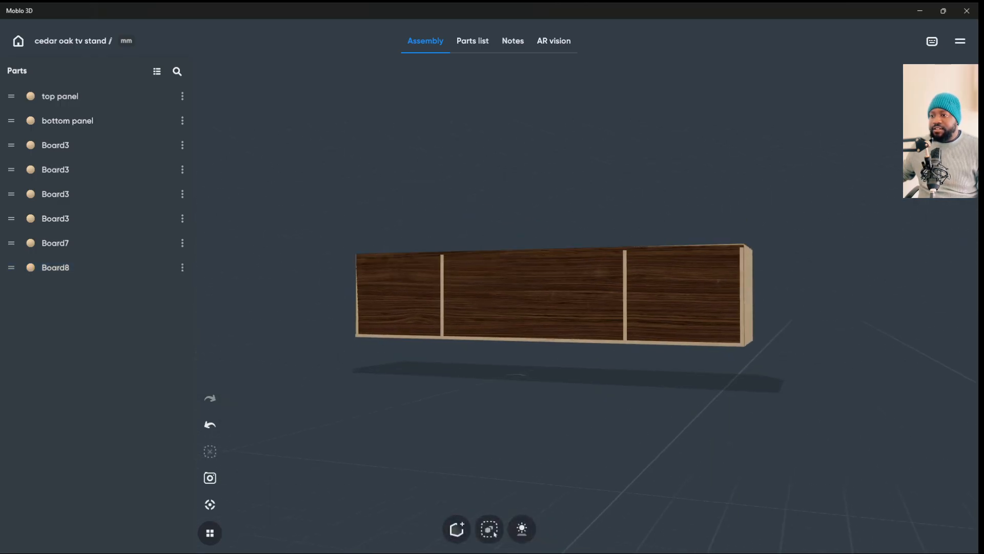
left_click(529, 295)
left_click_drag(667, 154, 563, 282)
key("Escape")
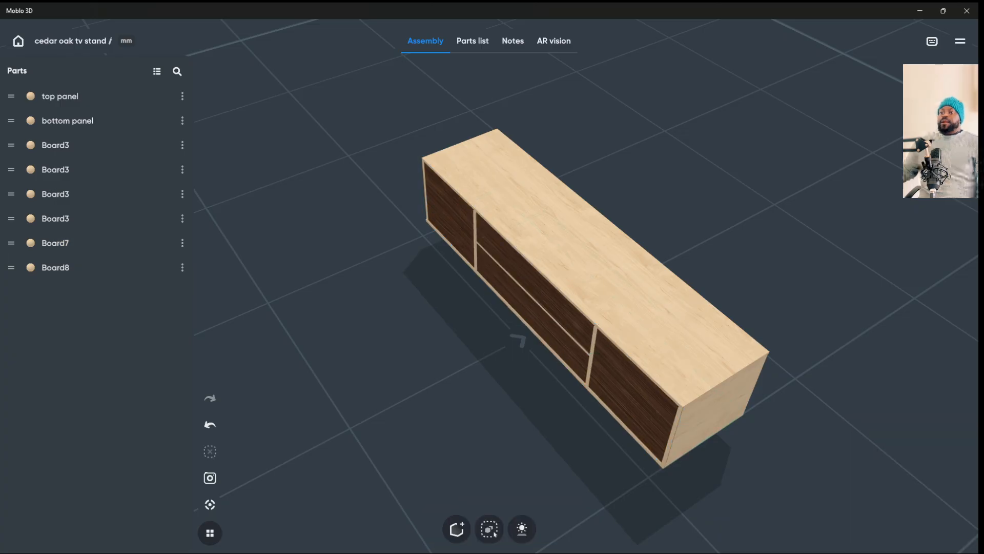
left_click(564, 285)
mouse_move(564, 285)
left_mouse_down()
mouse_move(555, 286)
mouse_move(562, 282)
left_mouse_up()
key("Escape")
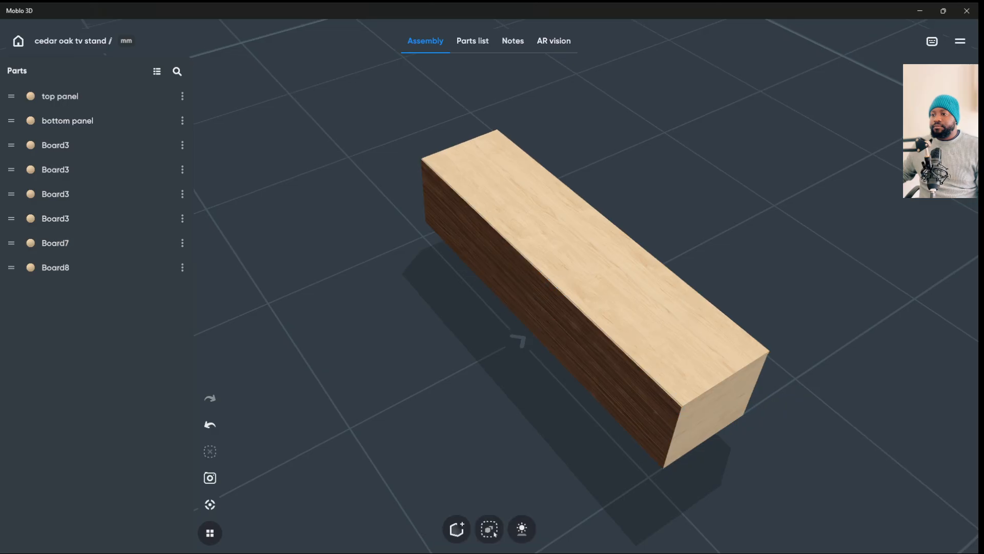
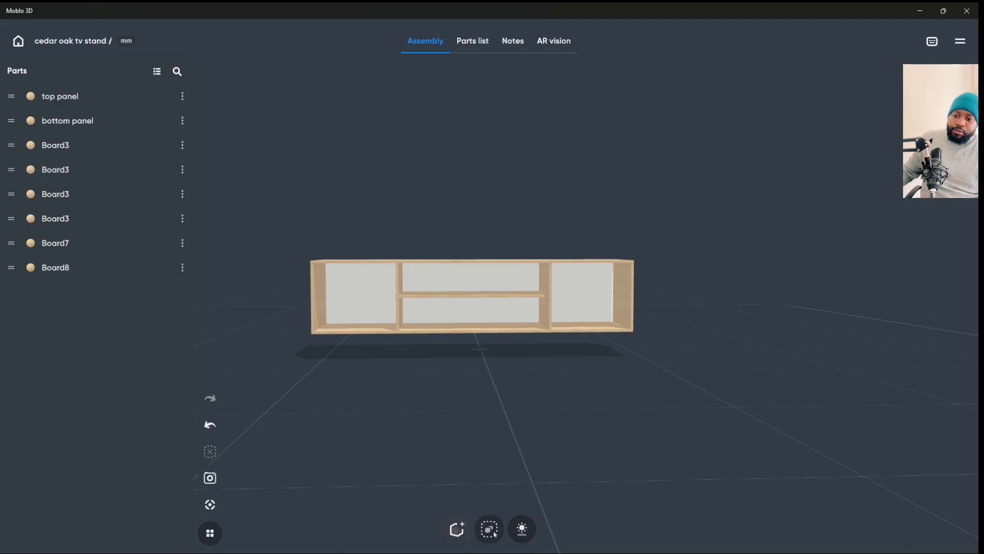
- Add a Conical (bend) leg and move it out in front of the stand
left_click(456, 528)
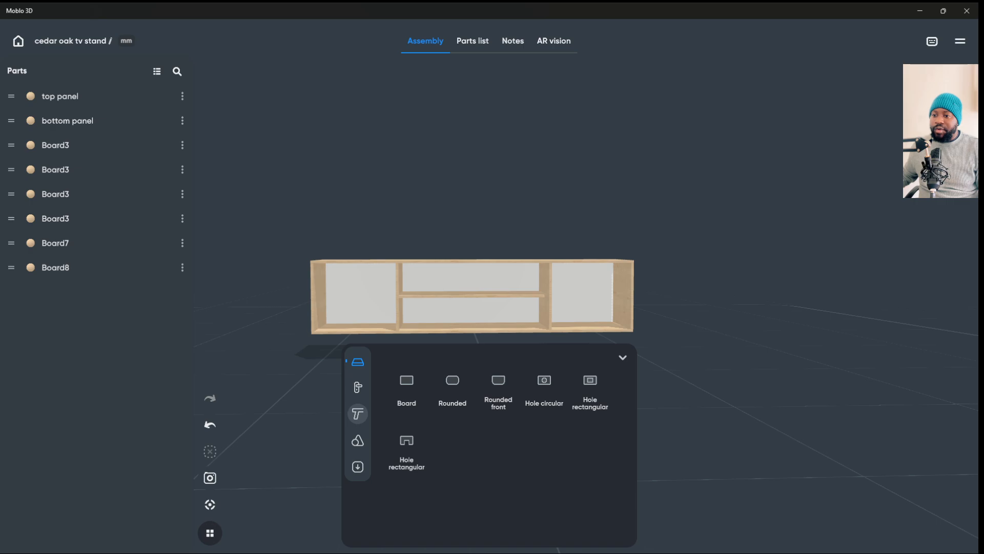
left_click(358, 414)
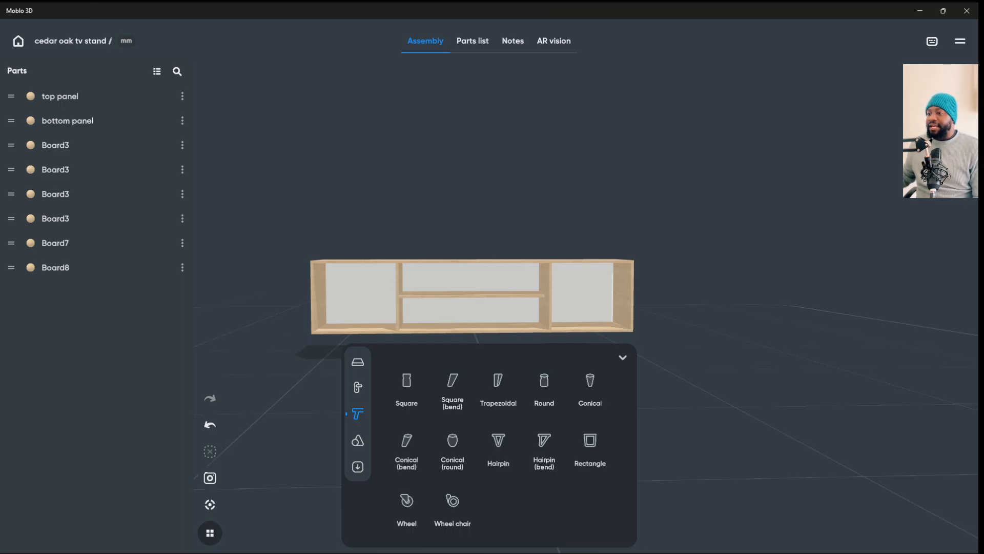
left_click(406, 446)
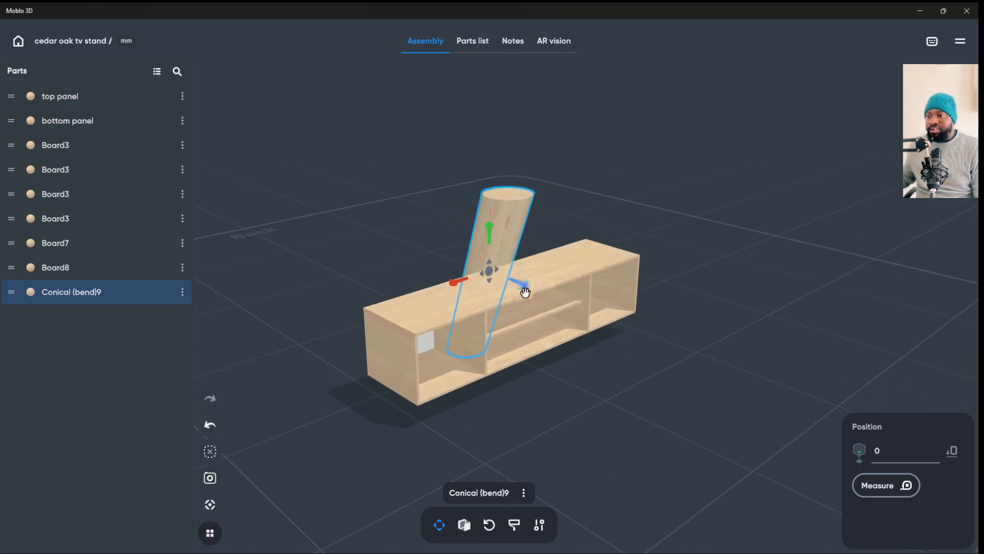
left_click_drag(526, 290, 694, 415)
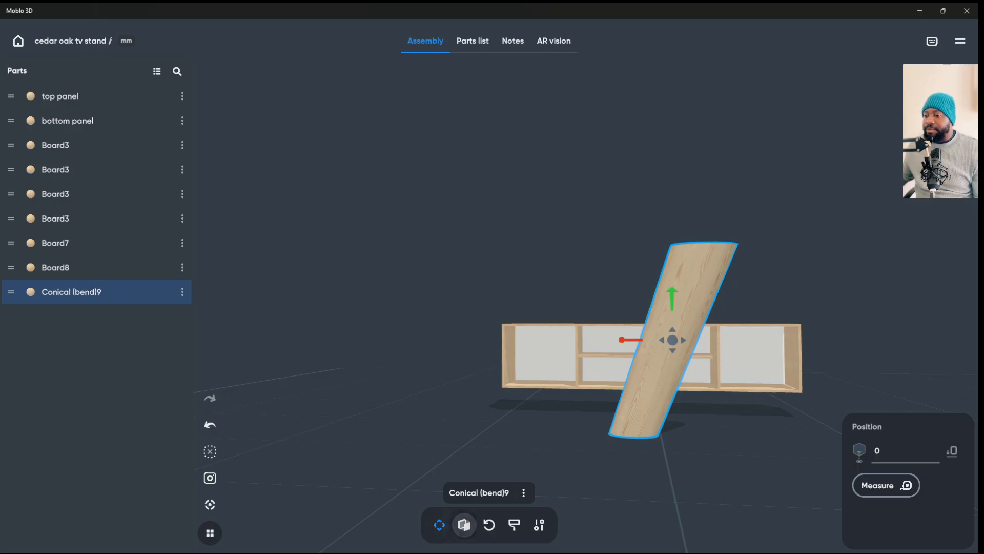
- Set the leg's height to 150 mm
left_click(465, 524)
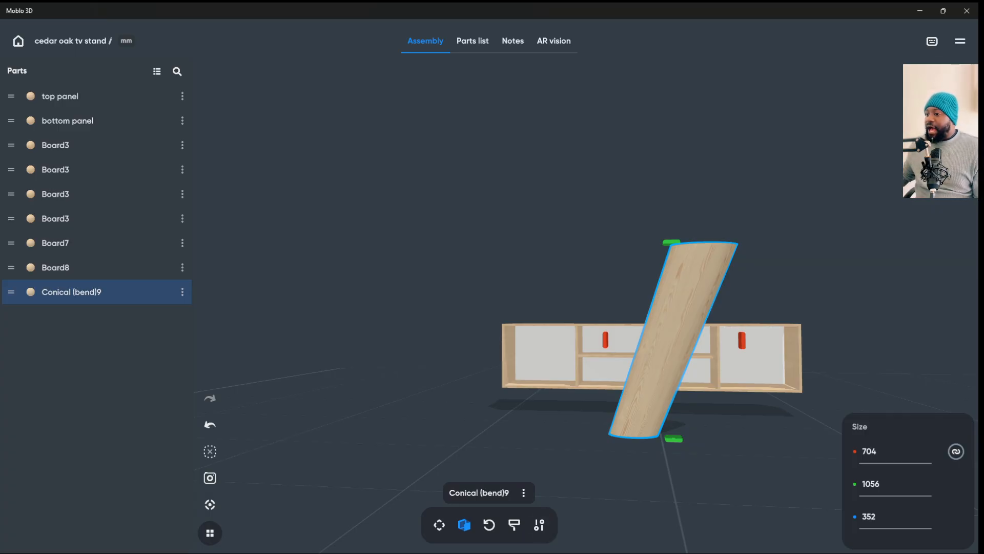
left_click(870, 483)
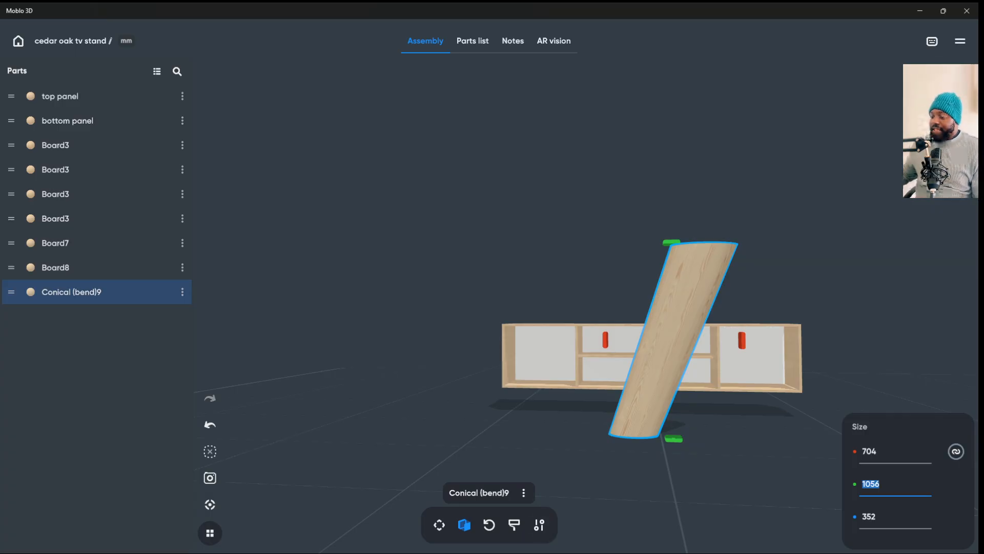
type("15")
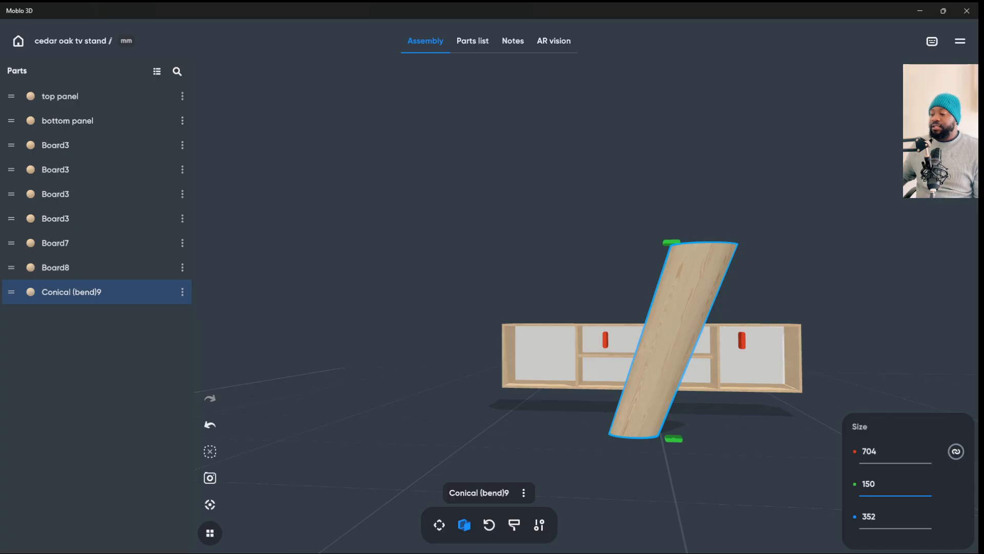
key("Return")
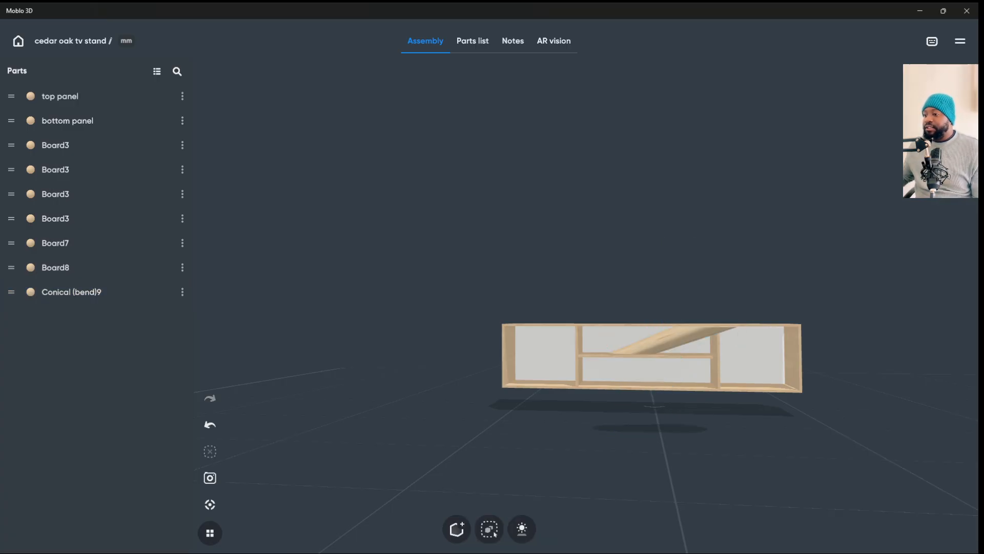
- Reduce the leg's width to 352 mm
left_click(667, 338)
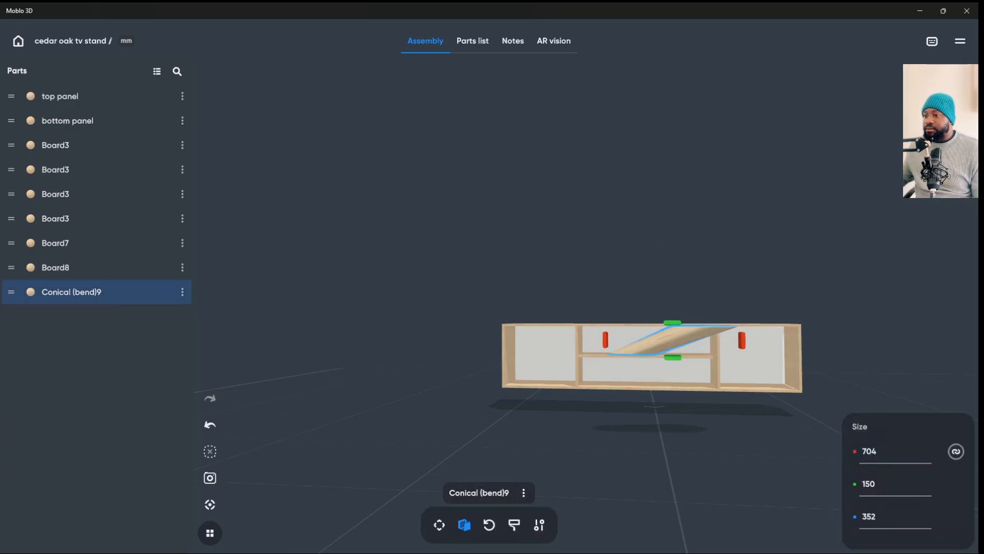
left_click(439, 525)
left_click_drag(681, 267, 515, 256)
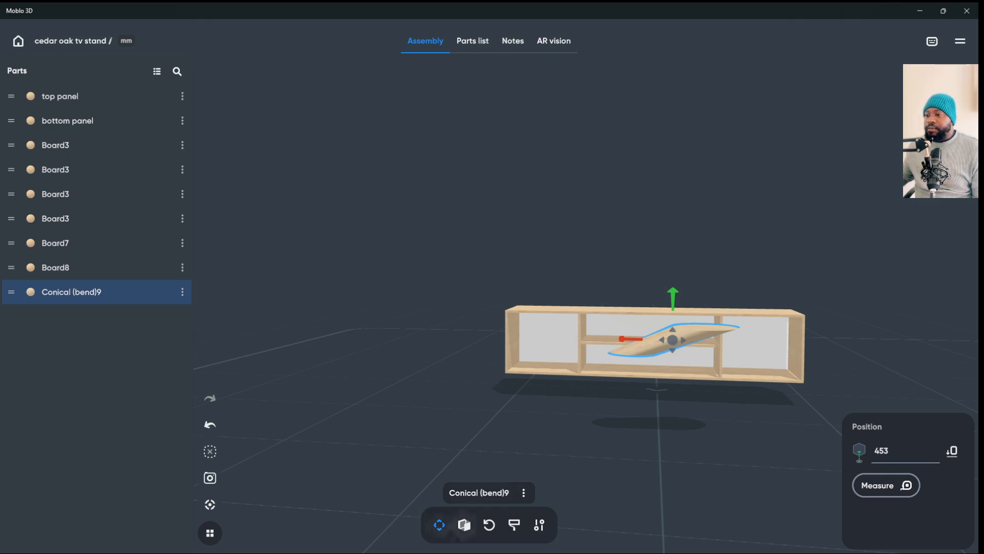
left_click(464, 524)
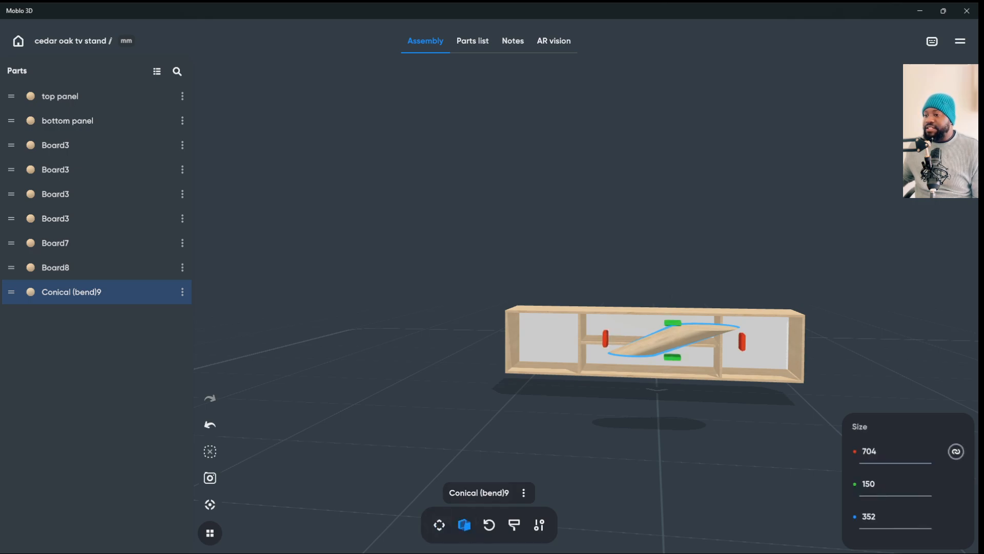
left_click(868, 451)
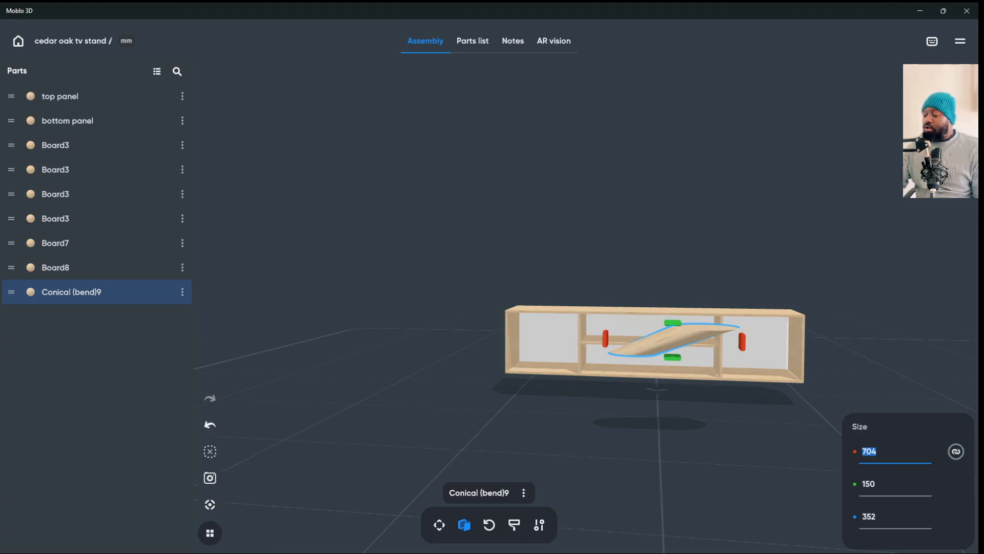
type("2")
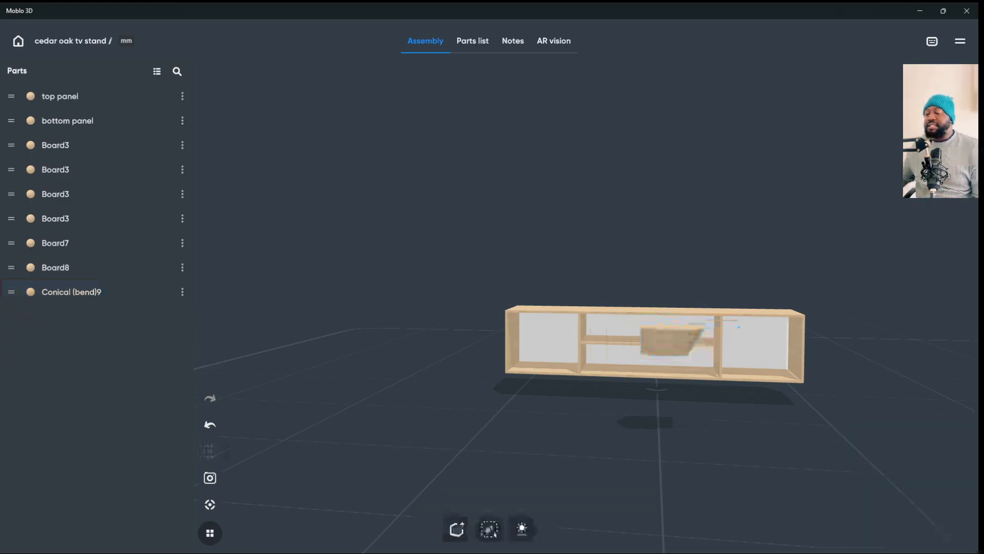
key("Return")
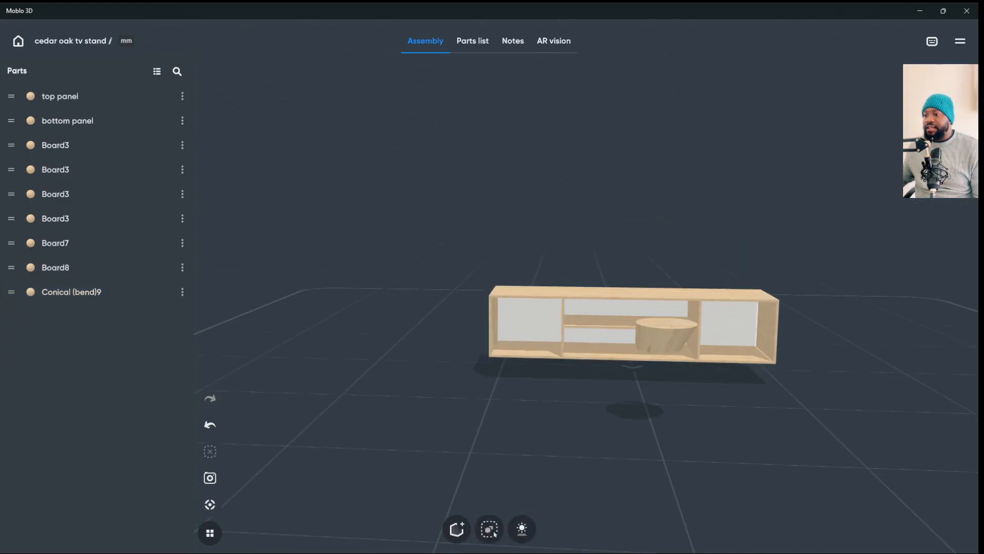
- Set the leg's depth to 200 mm
left_click(666, 339)
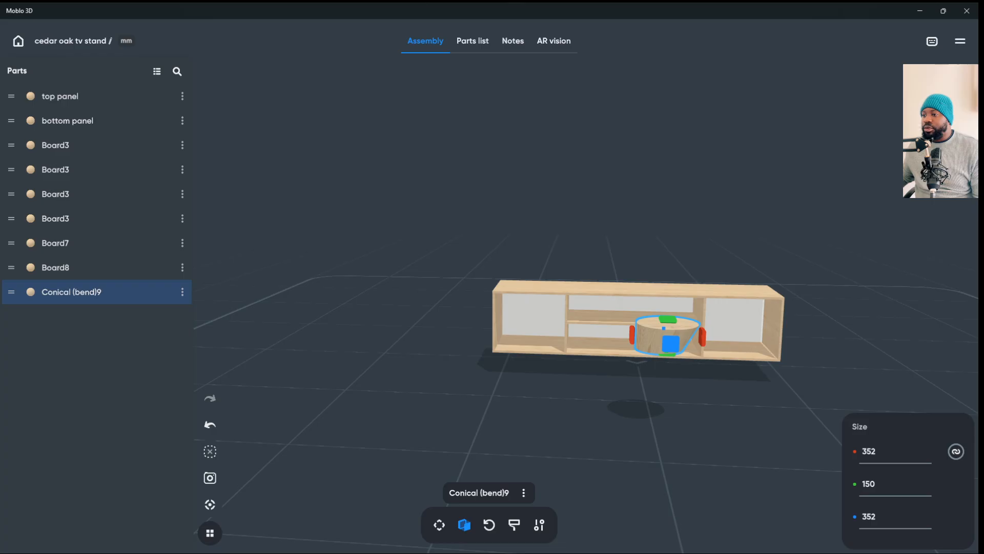
left_click(869, 516)
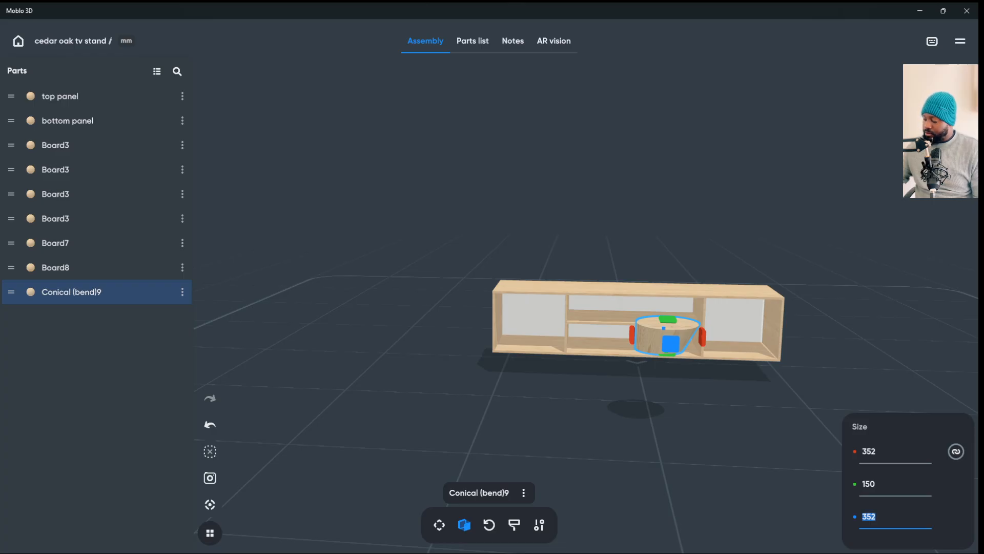
type("200")
key("Return")
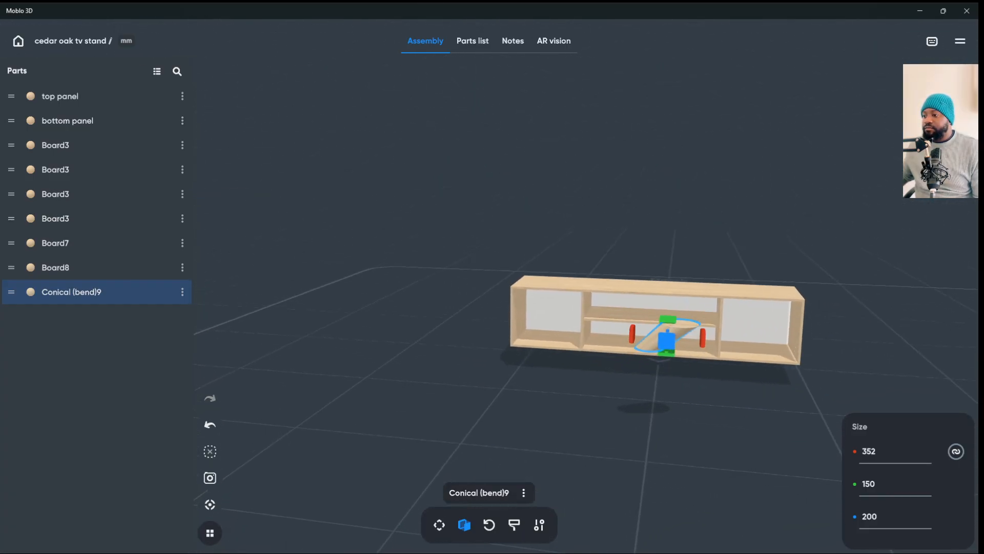
key("Escape")
left_click(667, 336)
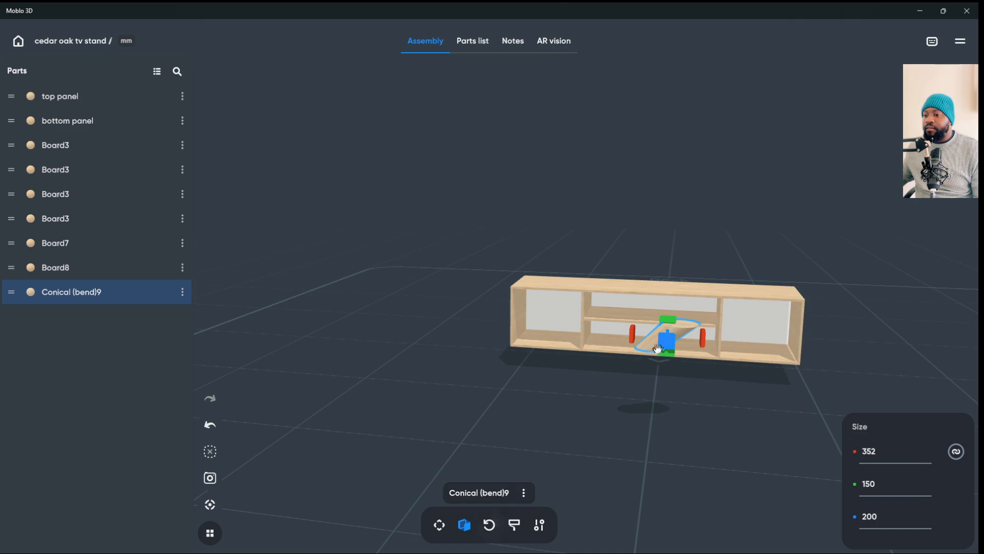
- Lower the leg to floor level (height 0) and move it along to one end of the stand
left_click(439, 525)
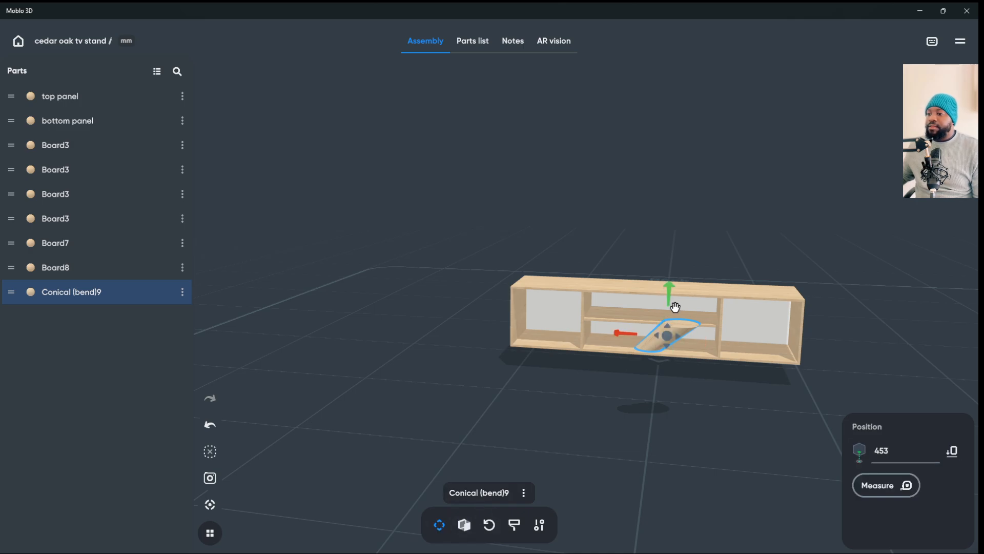
left_click_drag(665, 297, 654, 379)
left_click_drag(564, 451, 456, 505)
left_click_drag(463, 441, 463, 507)
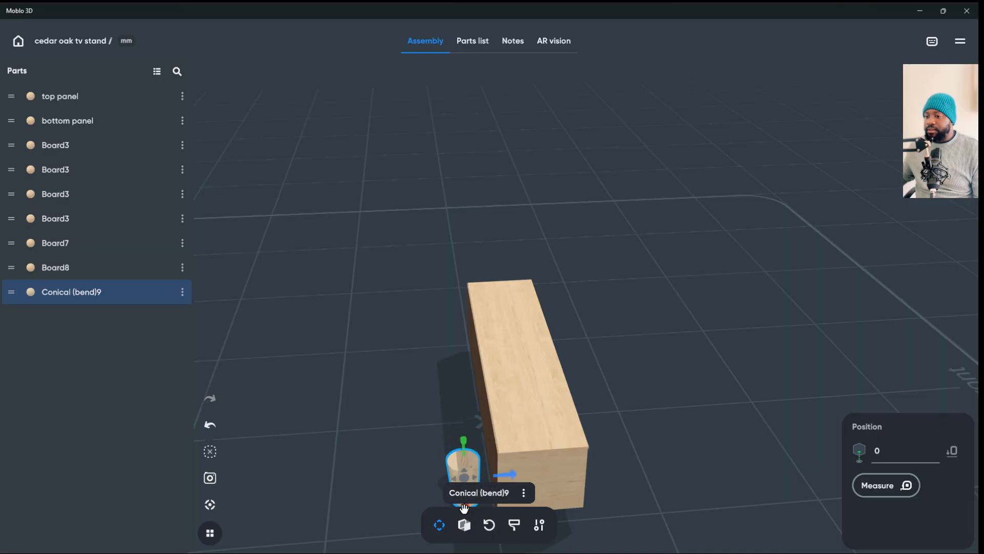
- Slide the leg in the depth direction to place it beneath the bottom panel under the end compartment
right_click_drag(464, 506, 425, 430)
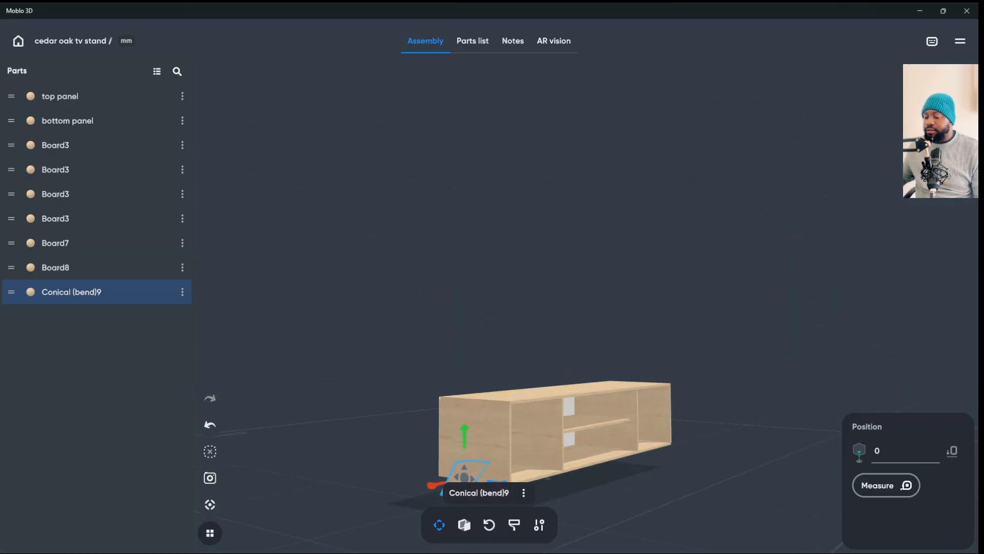
scroll(514, 428, "down", 3)
left_click_drag(514, 429, 550, 456)
scroll(539, 395, "up", 2)
scroll(538, 395, "down", 2)
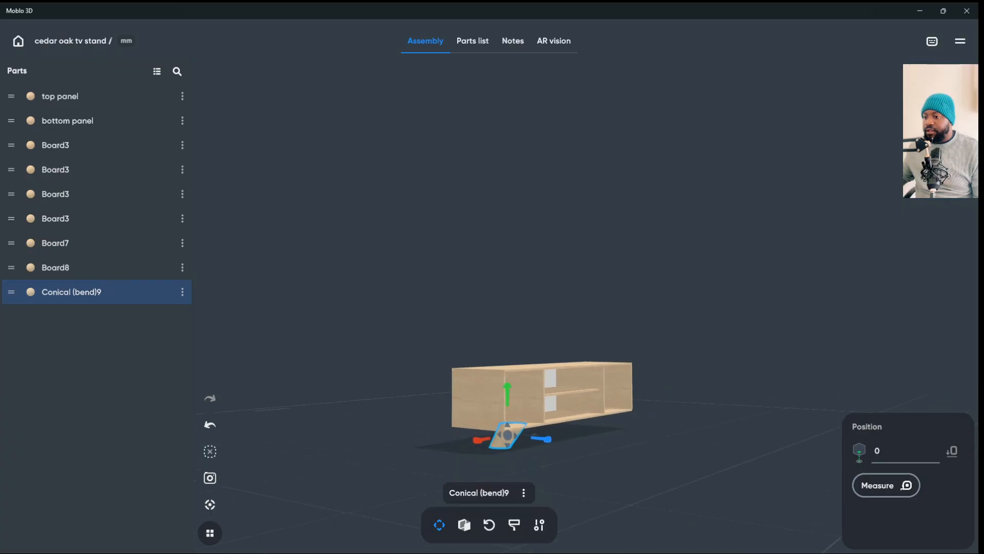
left_click(210, 504)
left_click_drag(564, 410, 625, 385)
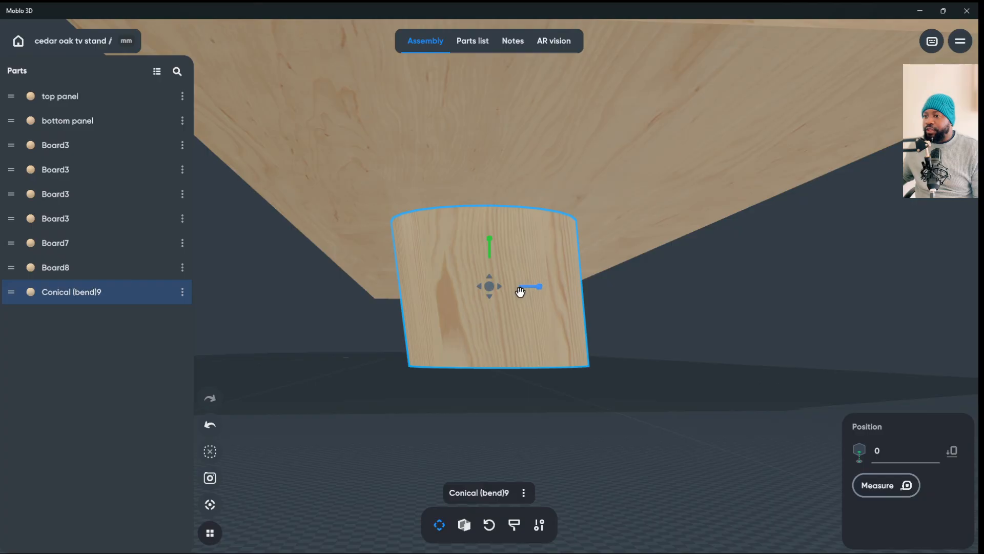
left_click_drag(520, 291, 602, 307)
left_click_drag(718, 369, 553, 410)
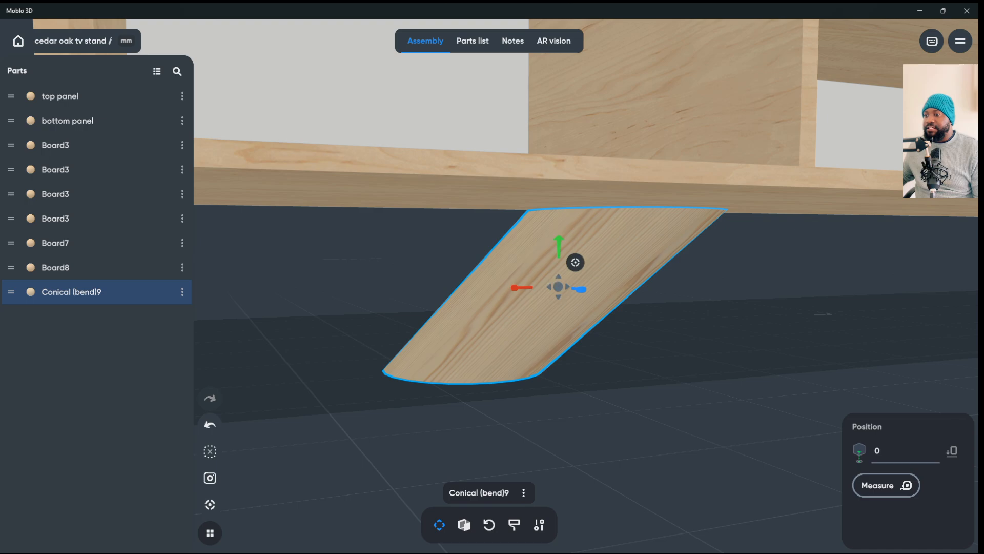
- Increase the leg's height first to 155 mm and then to 160 mm to close the gap under the bottom panel
left_click(464, 524)
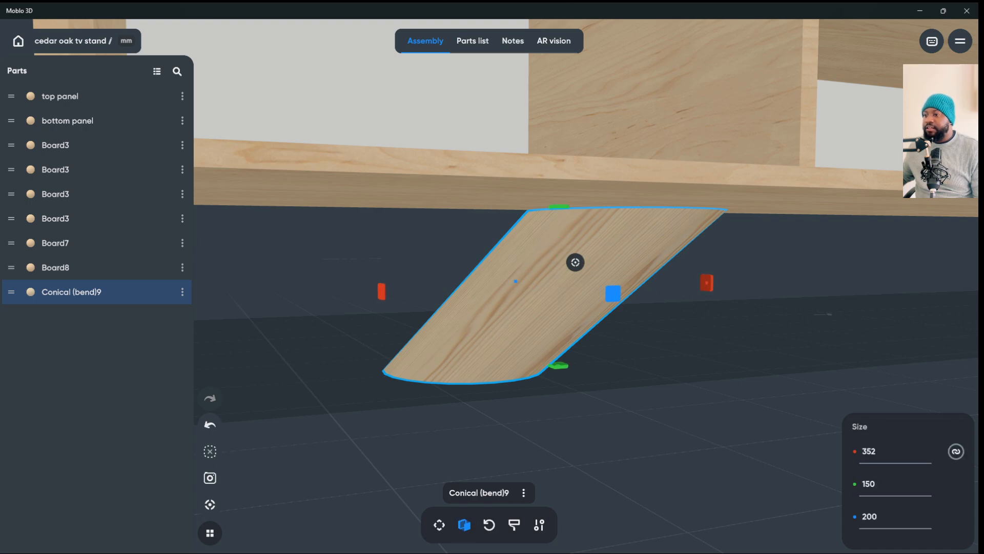
left_click(870, 484)
left_click_drag(666, 389, 651, 408)
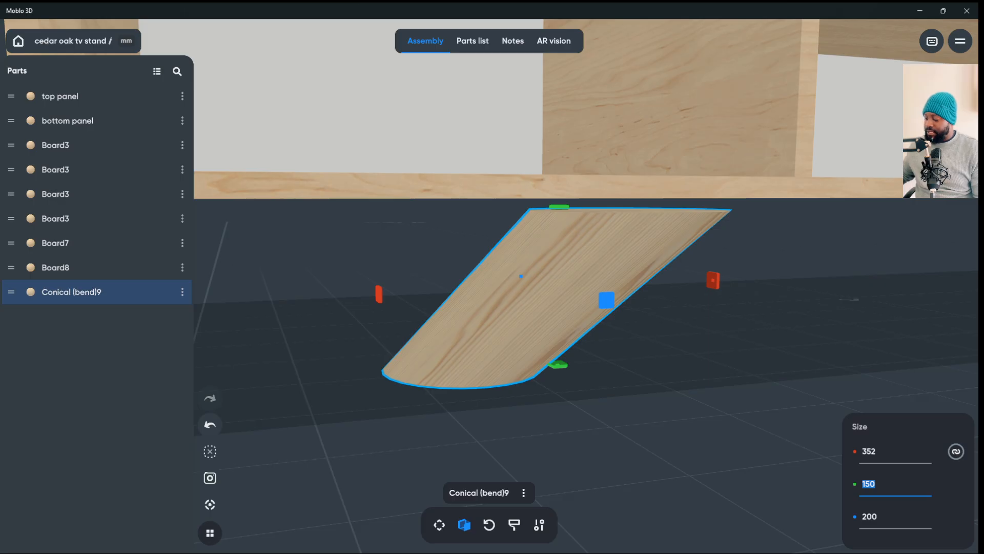
type("155")
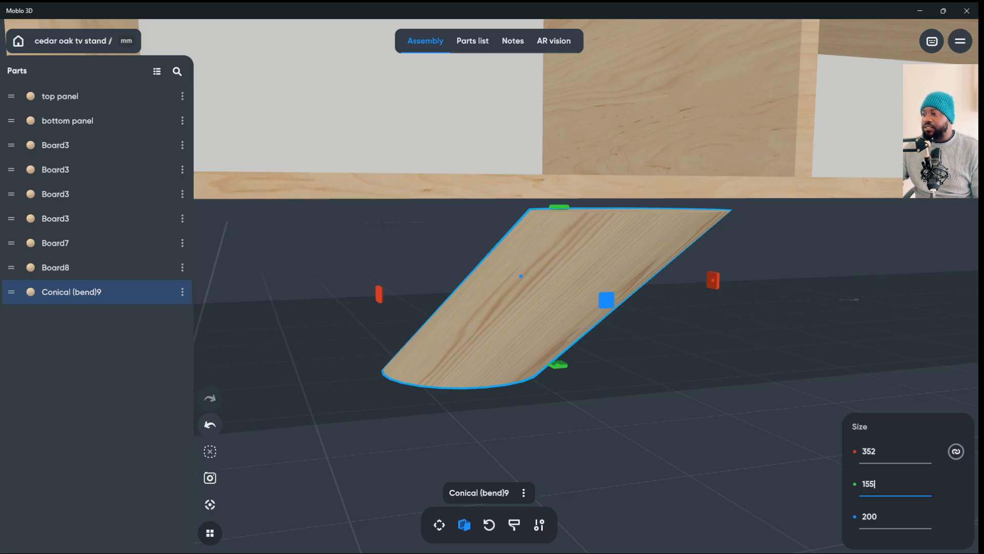
key("Return")
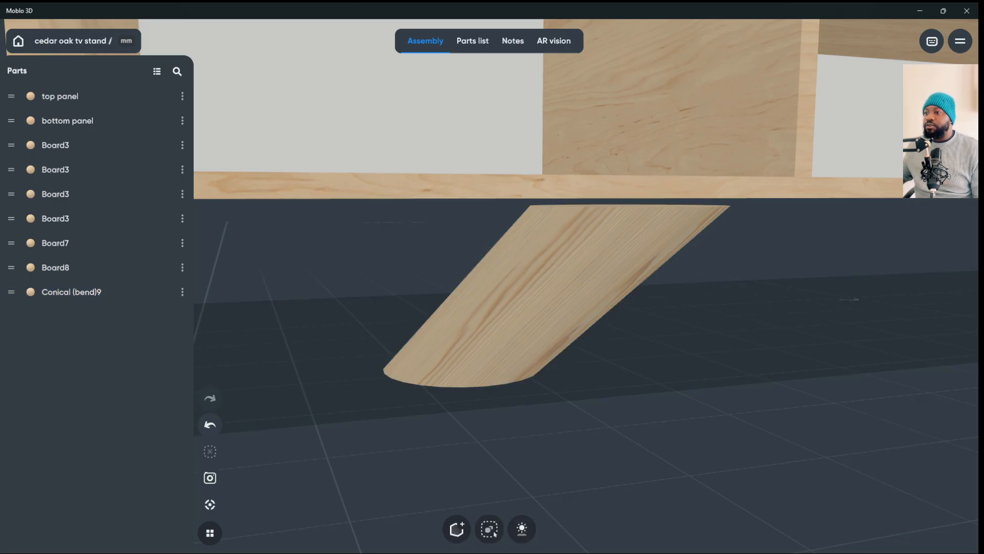
left_click(868, 484)
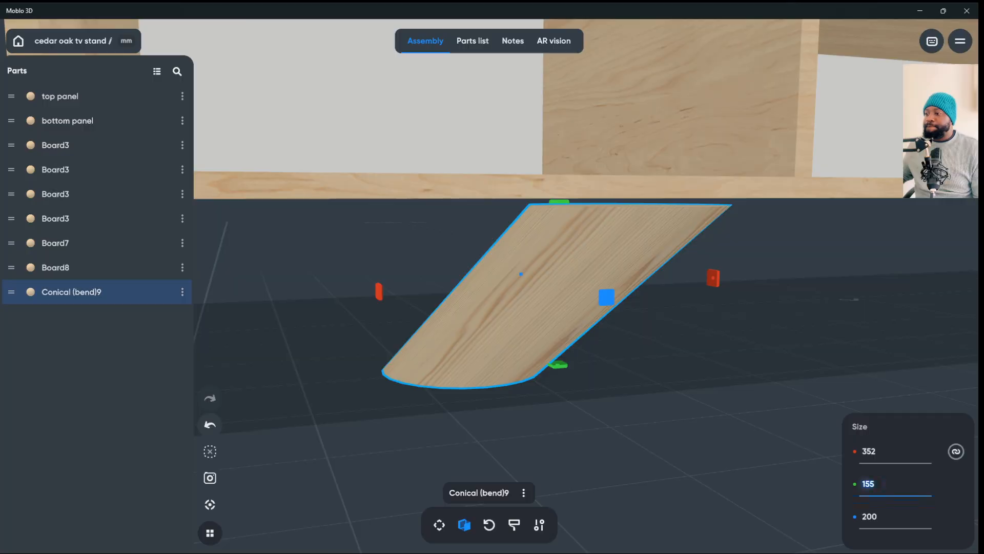
type("160")
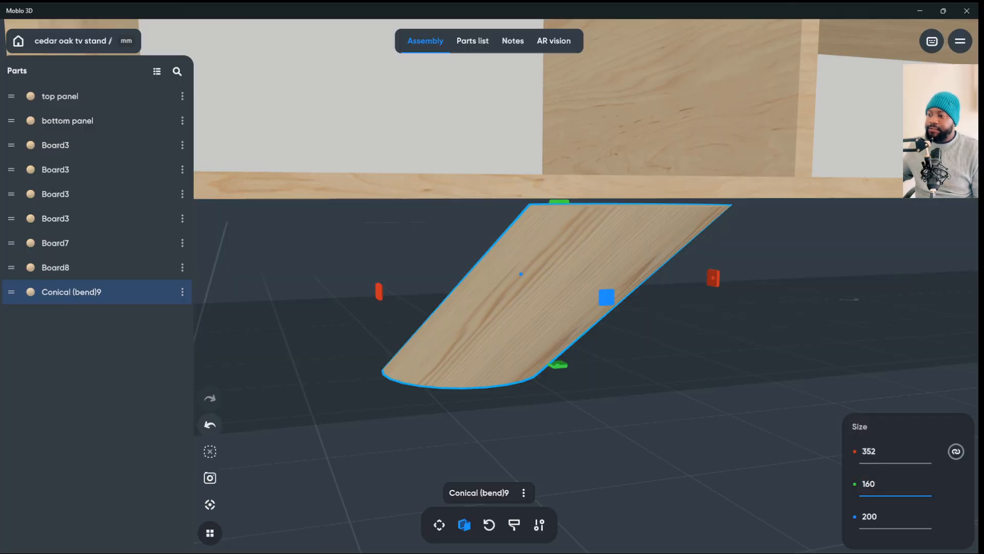
key("Return")
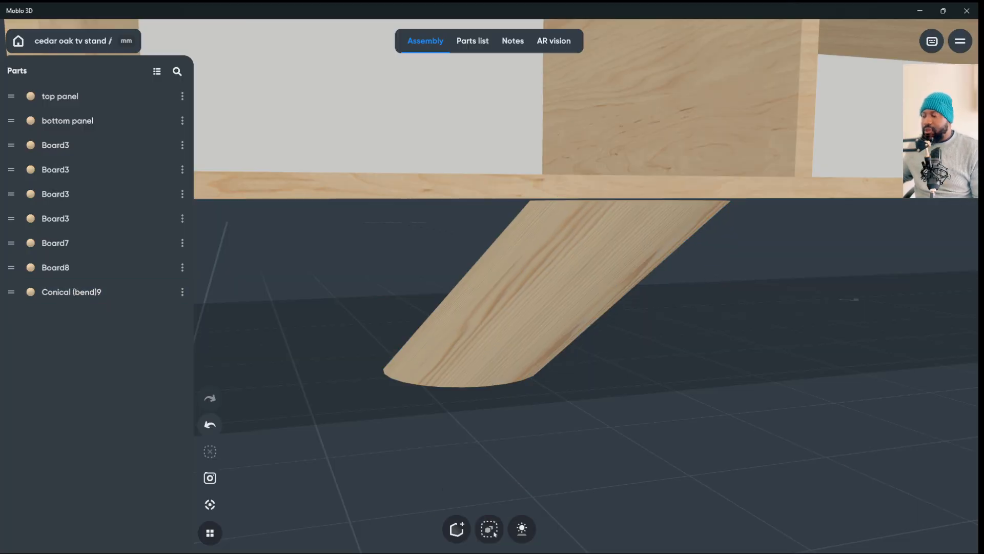
- Set the leg's height to 162 mm so it meets the underside of the bottom panel
left_click(868, 483)
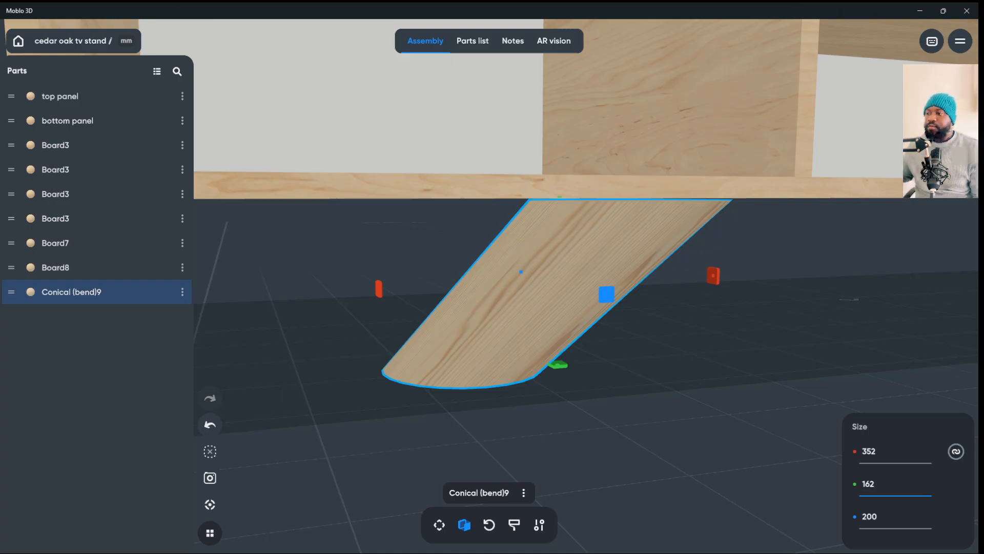
key("Return")
left_click_drag(667, 359, 661, 336)
- Try a leg width of 200 mm and then 325 mm
left_click(553, 287)
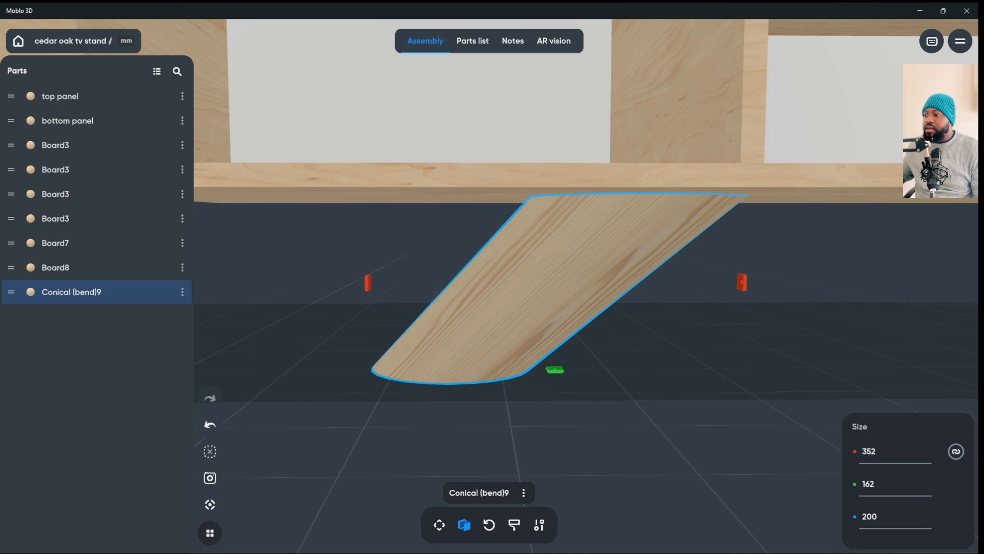
left_click(869, 451)
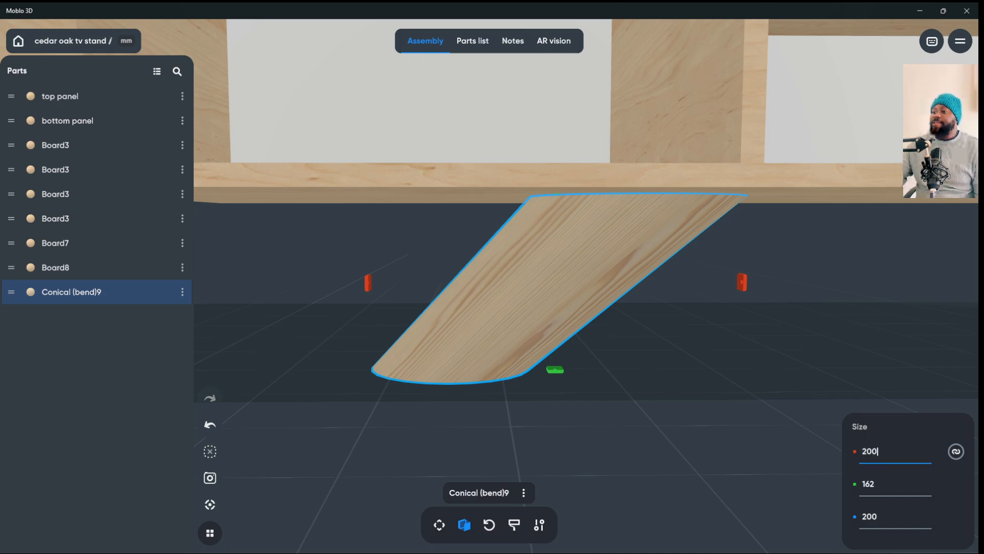
key("Return")
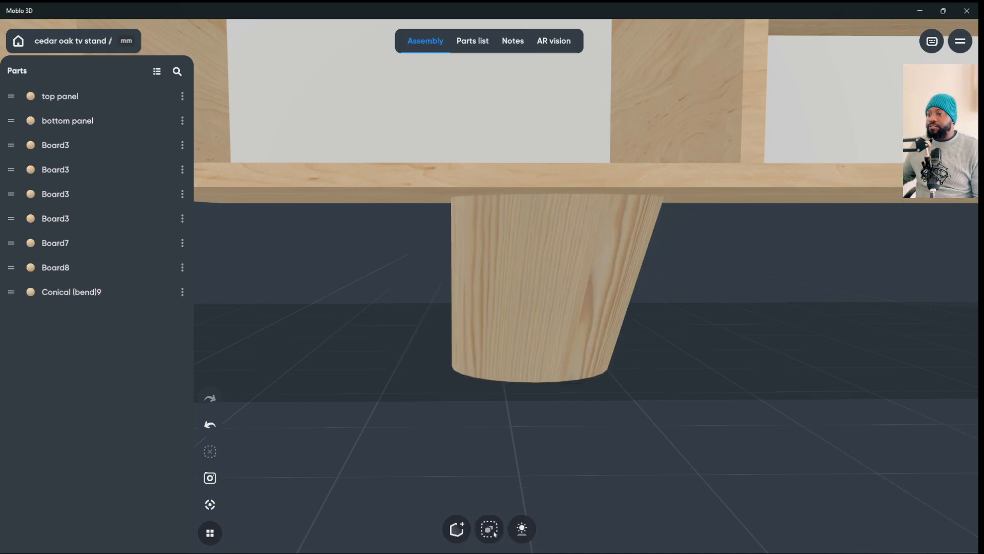
left_click(556, 287)
left_click(870, 451)
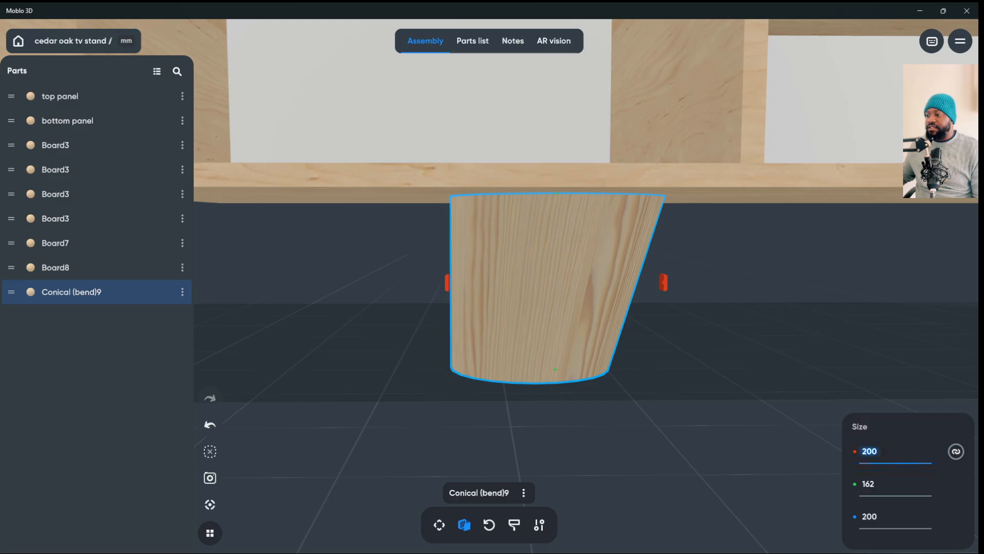
type("325")
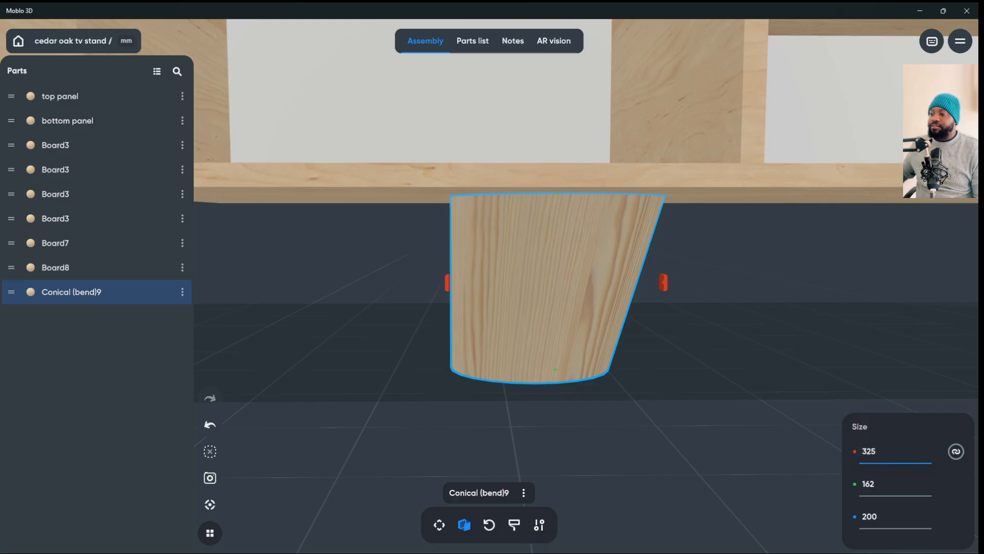
key("Return")
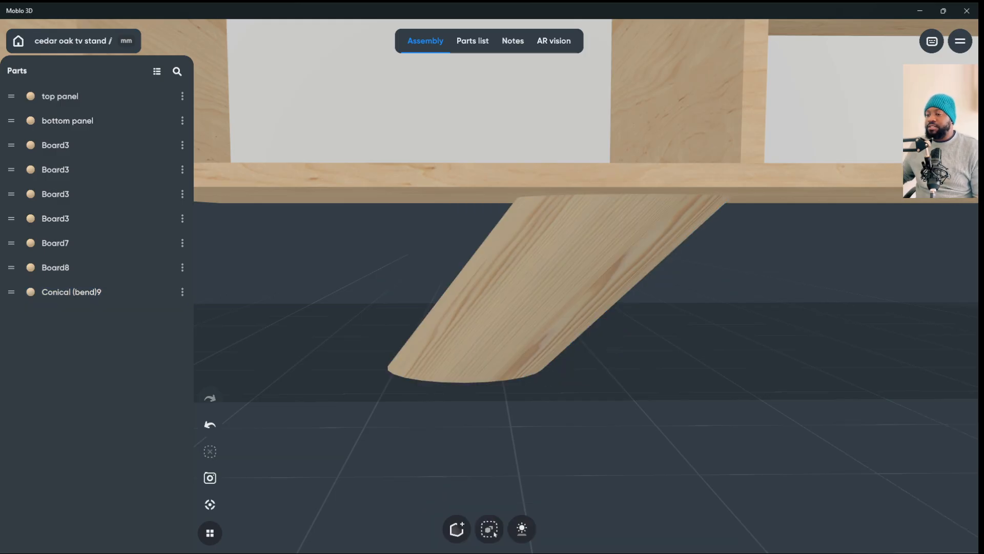
- Set the leg's depth to 150 mm
left_click(557, 288)
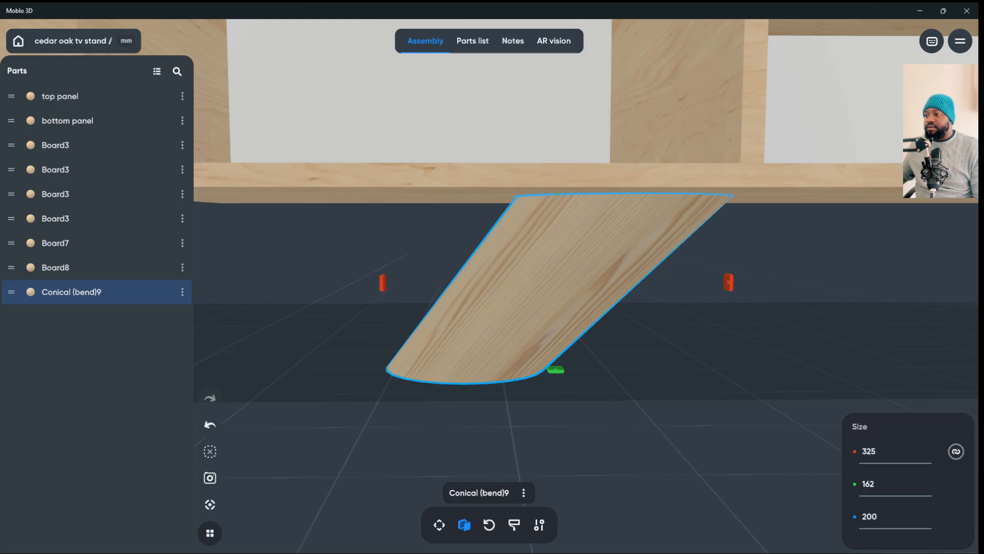
left_click_drag(682, 333, 659, 344)
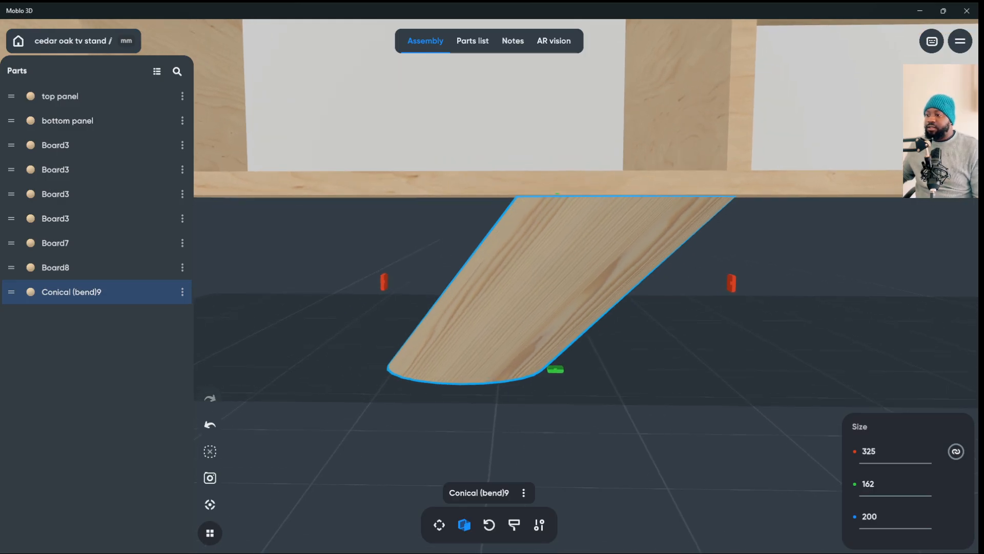
mouse_move(659, 344)
left_mouse_down()
mouse_move(851, 339)
mouse_move(662, 328)
mouse_move(671, 336)
left_mouse_up()
left_click(870, 516)
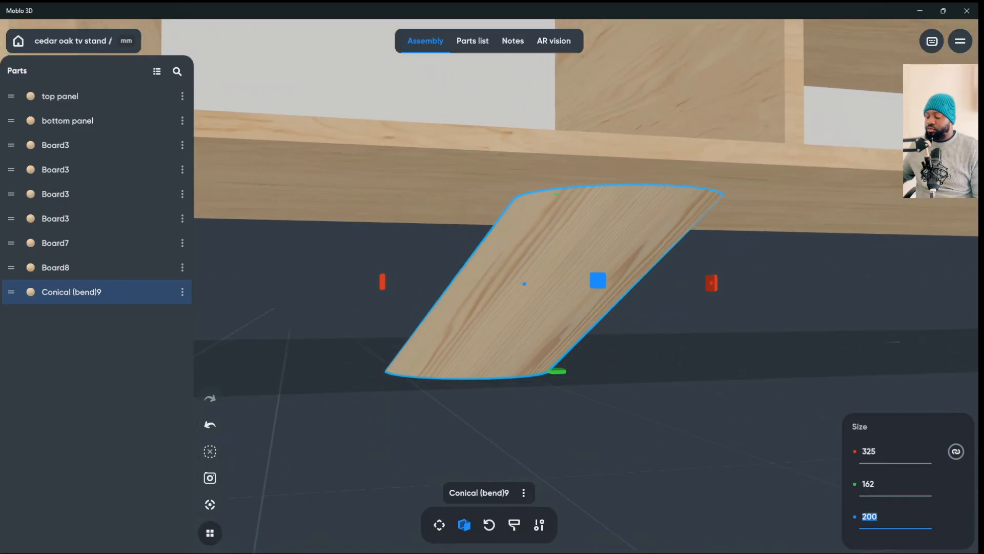
type("150")
key("Return")
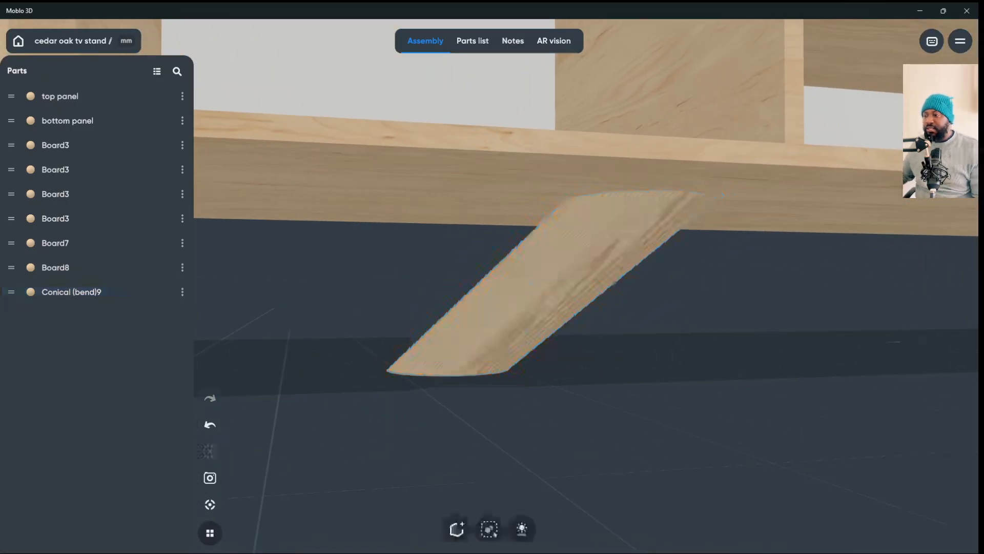
left_click_drag(544, 309, 574, 312)
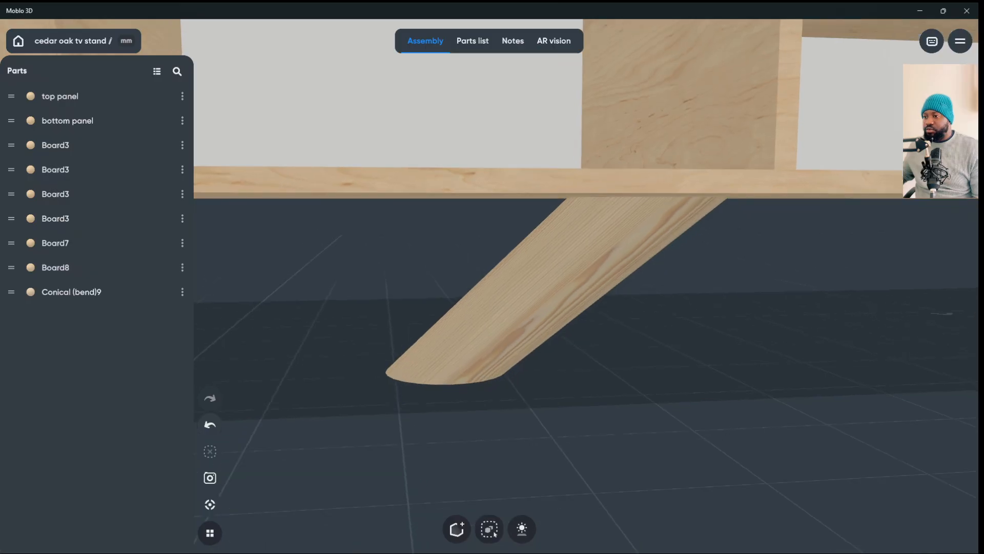
- Slim the leg down to a depth of 100 mm
left_click(578, 291)
left_click_drag(492, 334, 625, 339)
left_click_drag(643, 384, 644, 351)
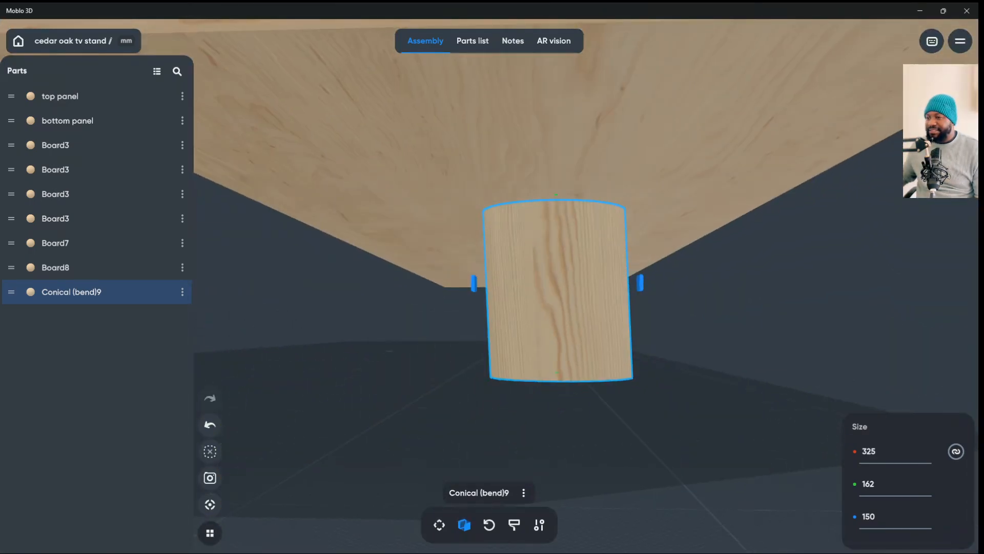
left_click(869, 516)
type("100")
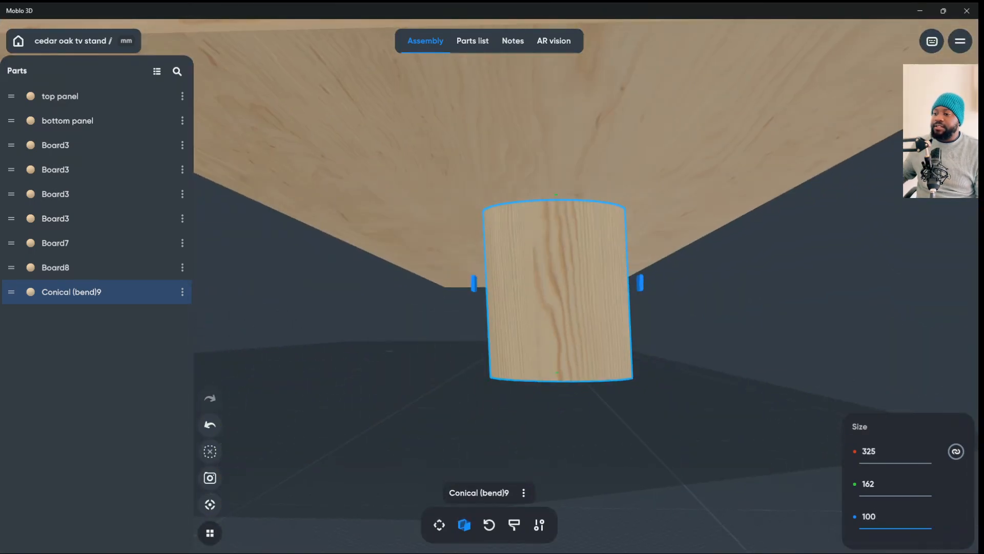
left_click(718, 334)
left_click_drag(717, 333, 574, 372)
left_click(487, 287)
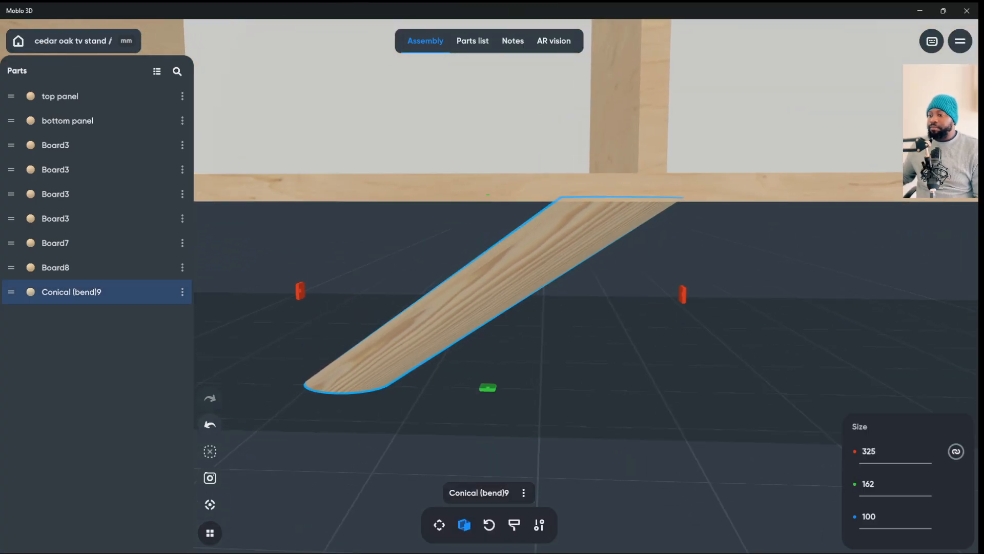
- Set the leg's width to 300 mm
left_click_drag(512, 287, 574, 282)
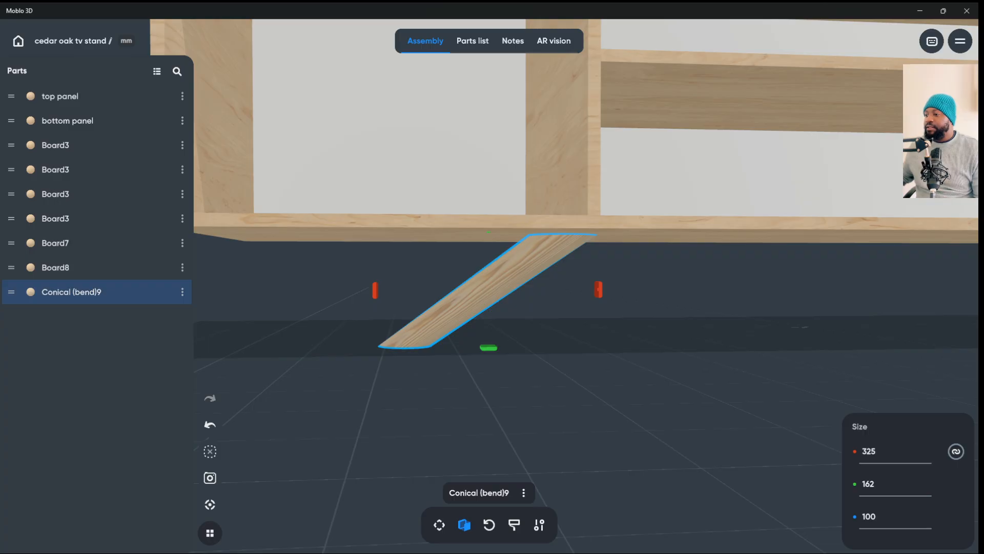
left_click(869, 451)
type("300")
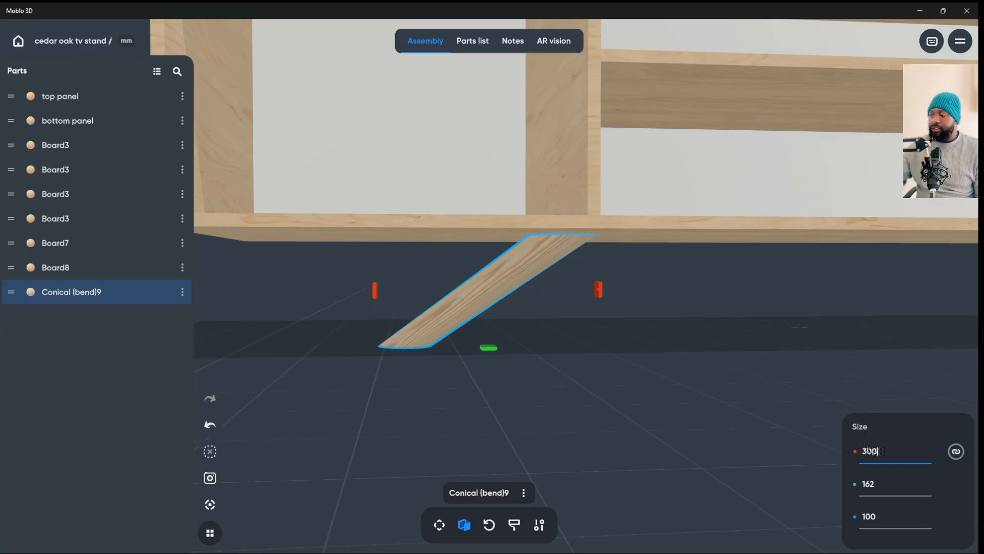
key("Return")
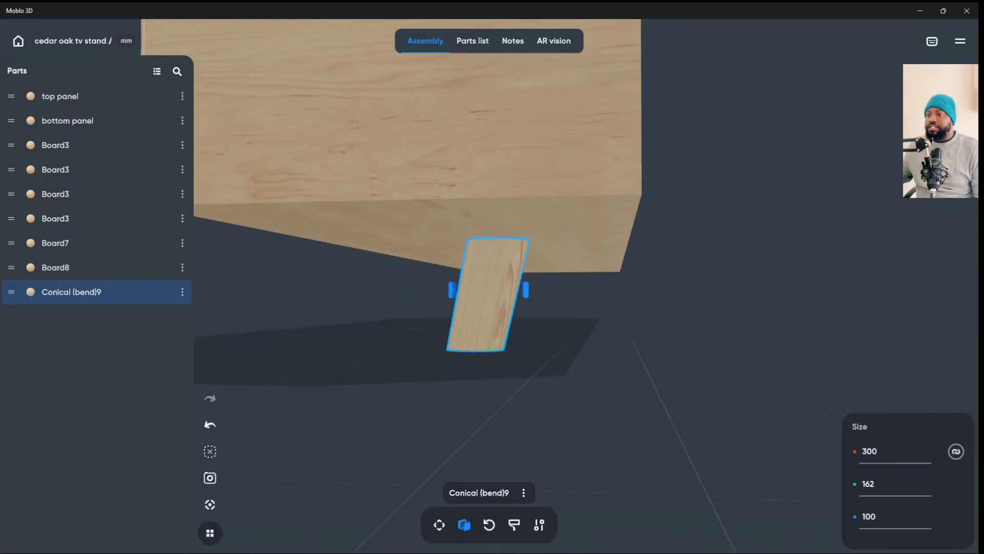
- Reposition the leg in the depth direction and slide it outward beneath the end compartment, closer to the stand's outer side
left_click(439, 524)
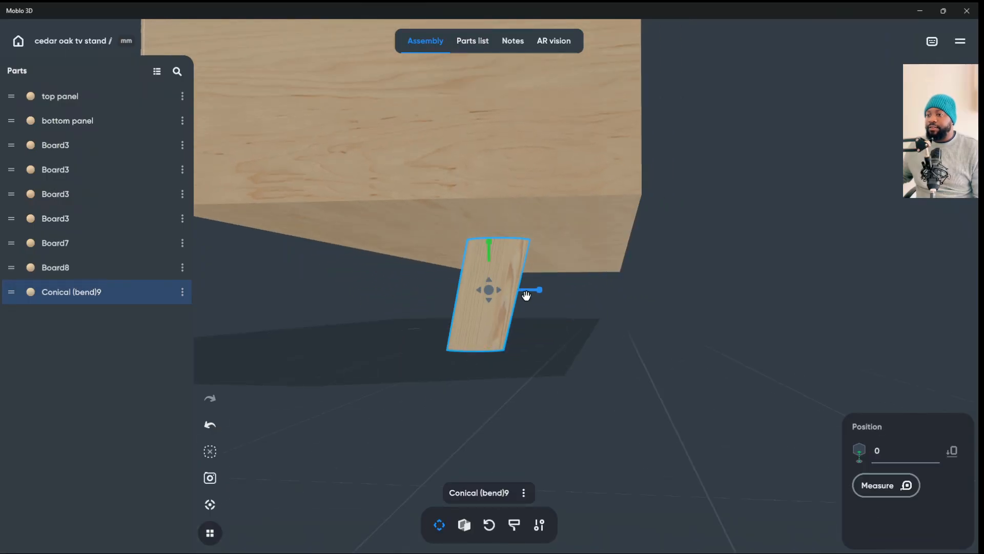
left_click_drag(530, 295, 580, 308)
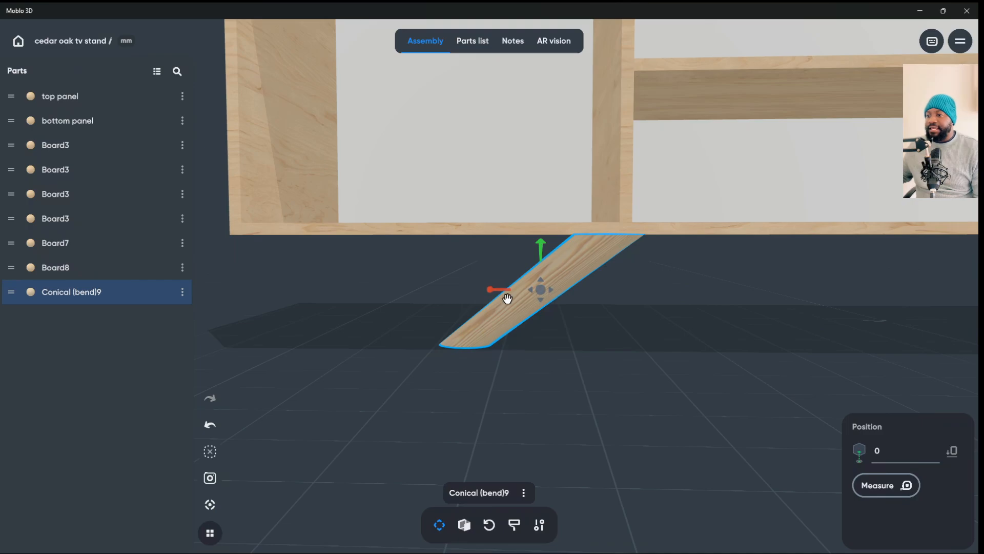
left_click_drag(507, 298, 380, 301)
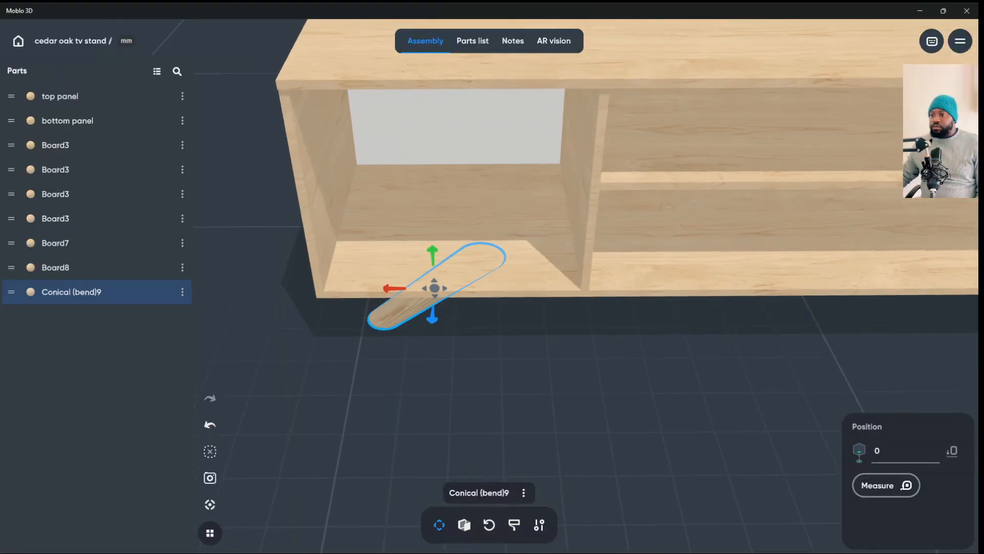
key("Escape")
- Duplicate the leg and shift the copy to the back of the stand
left_click_drag(564, 390, 564, 313)
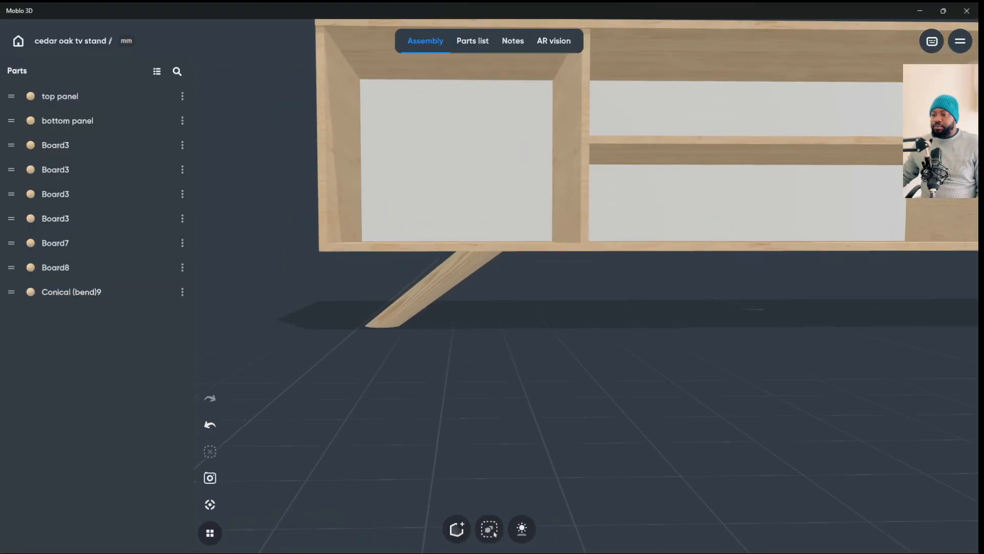
left_click(434, 288)
left_click_drag(564, 359, 636, 329)
scroll(495, 287, "down", 3)
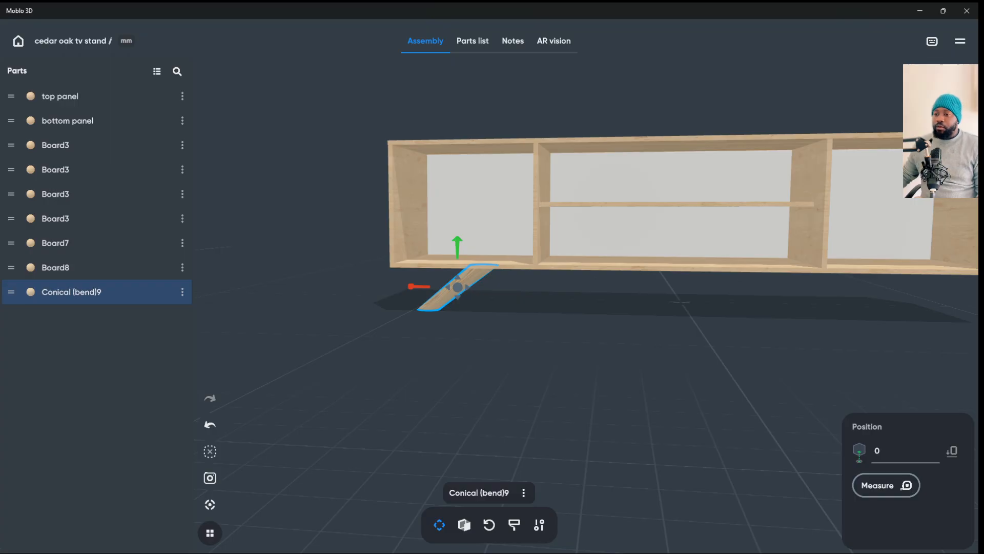
left_click(523, 492)
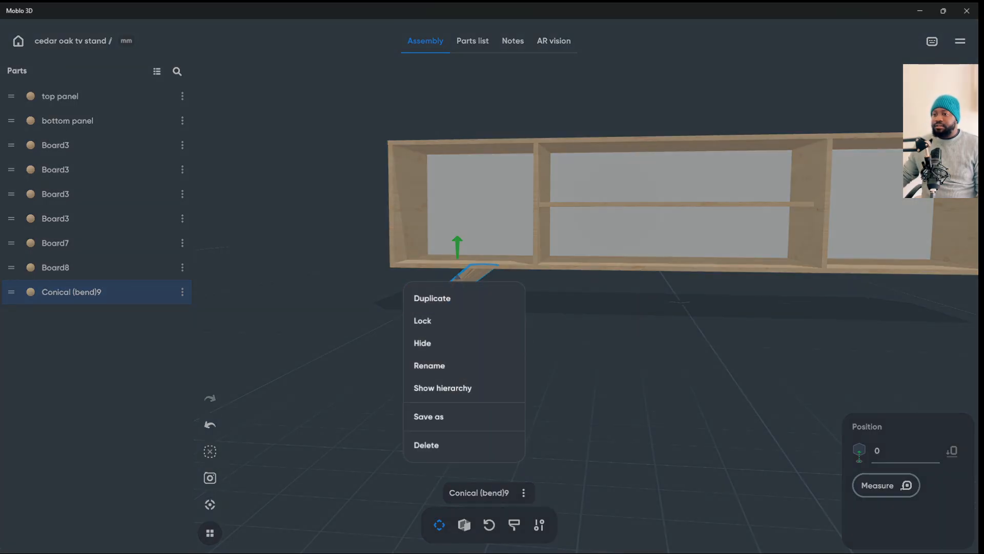
left_click(452, 298)
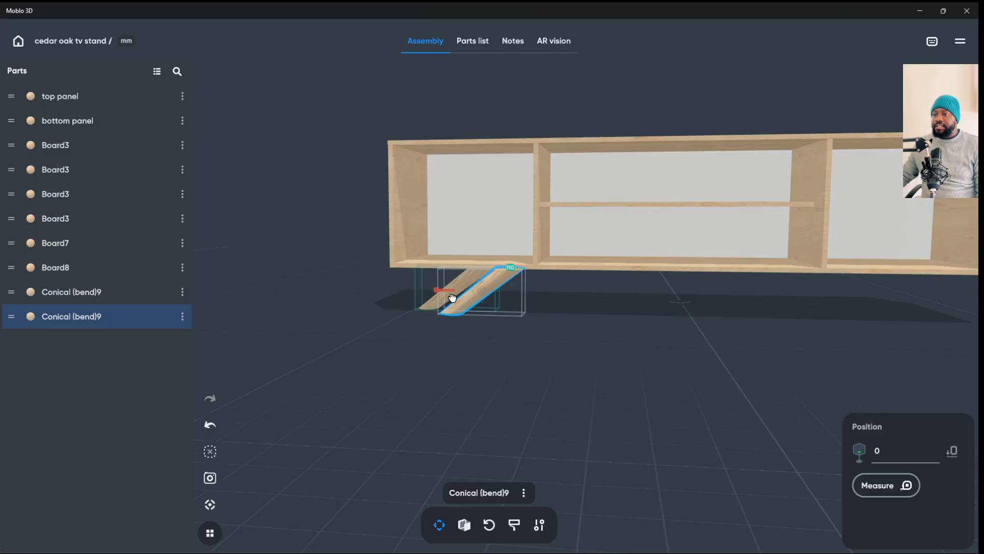
left_click_drag(453, 298, 749, 366)
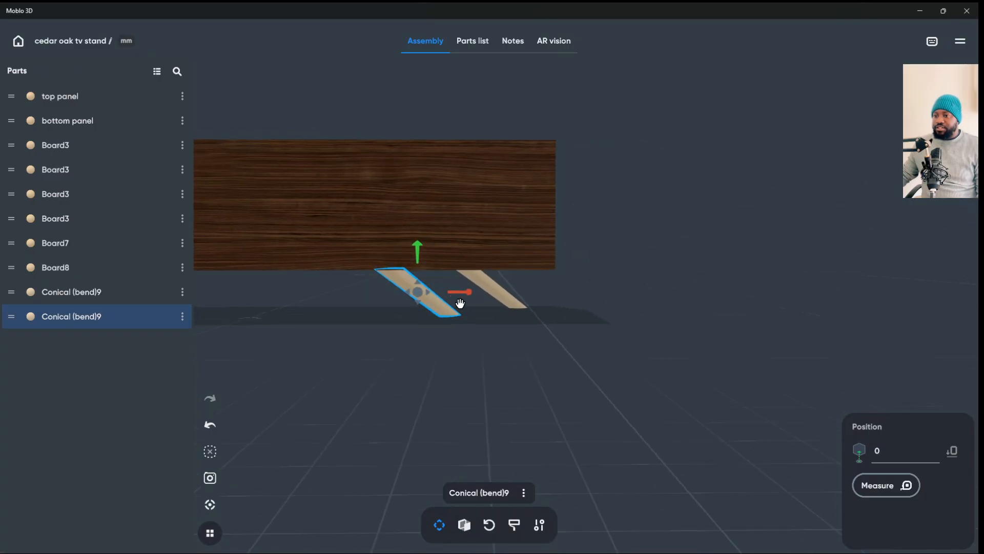
- Slide the back leg along the stand's length to line it up with the front leg, and check the pair's placement
left_click_drag(460, 303, 503, 300)
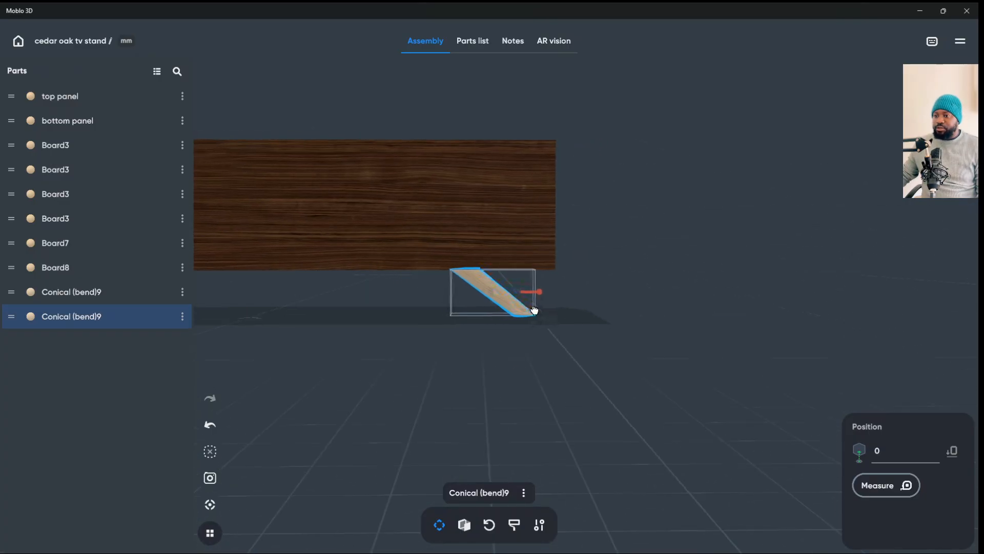
left_click_drag(523, 186, 376, 198)
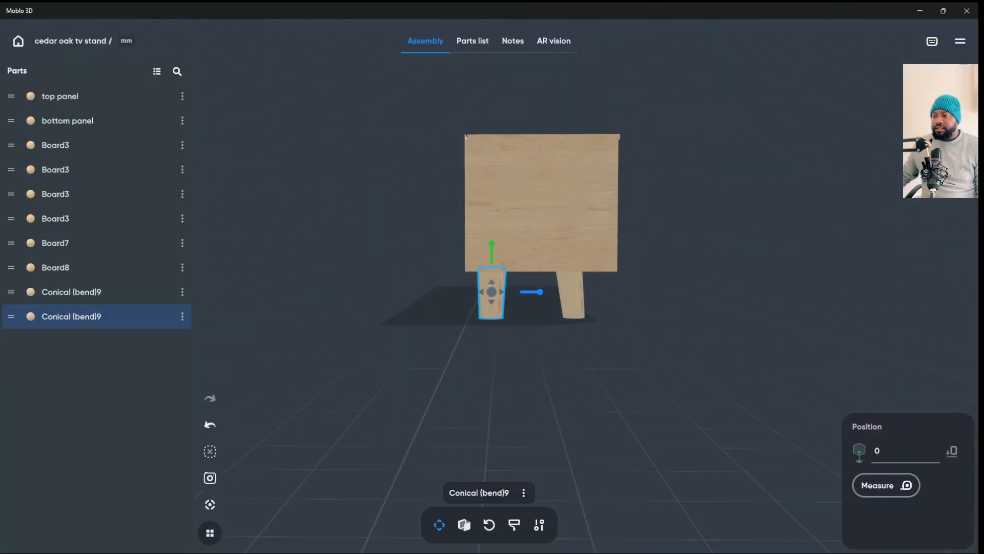
left_click(209, 504)
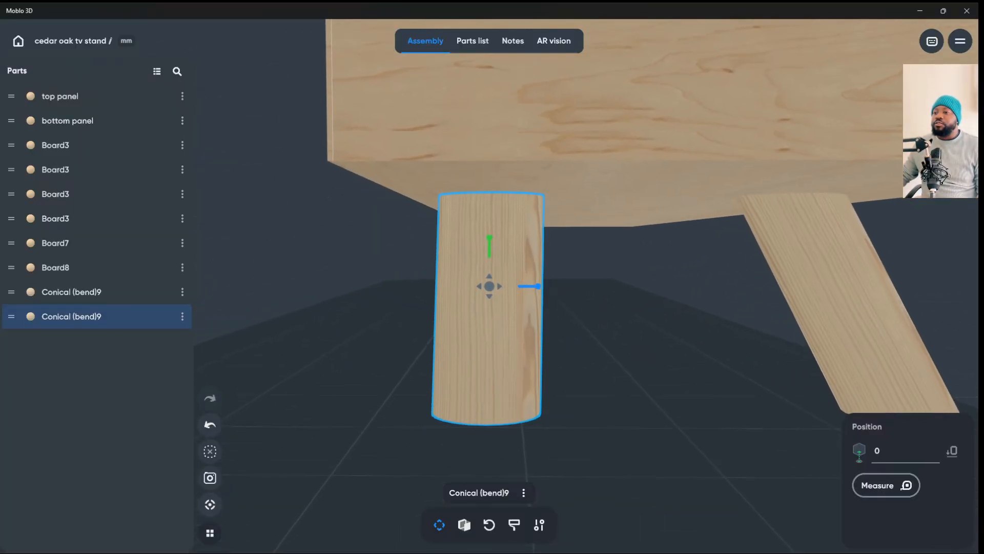
mouse_move(359, 256)
left_mouse_down()
mouse_move(464, 256)
mouse_move(331, 256)
mouse_move(346, 257)
left_mouse_up()
left_click_drag(533, 285, 379, 266)
key("Escape")
scroll(505, 286, "down", 2)
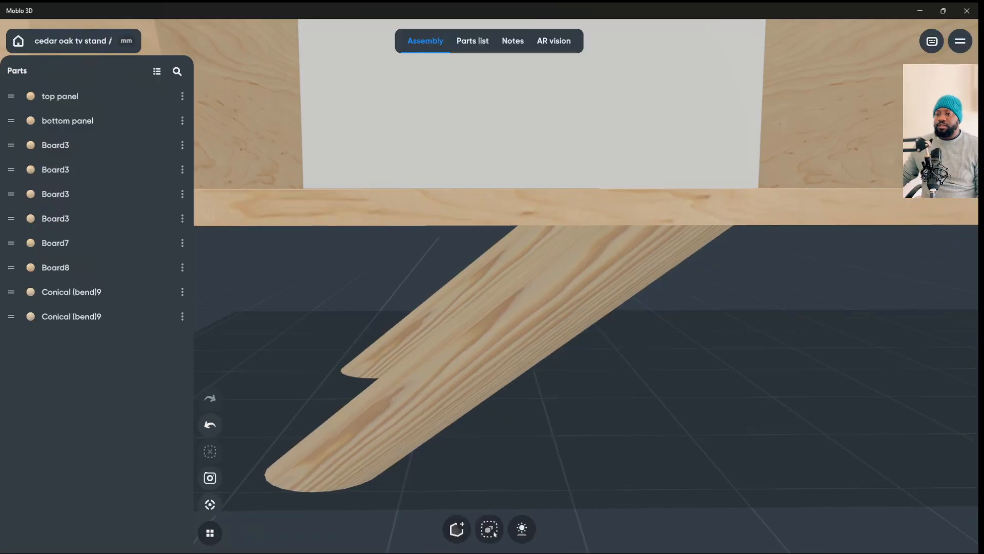
- Make two more copies of the front leg for the other end of the stand
scroll(484, 295, "down", 3)
left_click_drag(359, 307, 390, 307)
left_click_drag(512, 308, 405, 307)
scroll(589, 246, "down", 4)
left_click(471, 322)
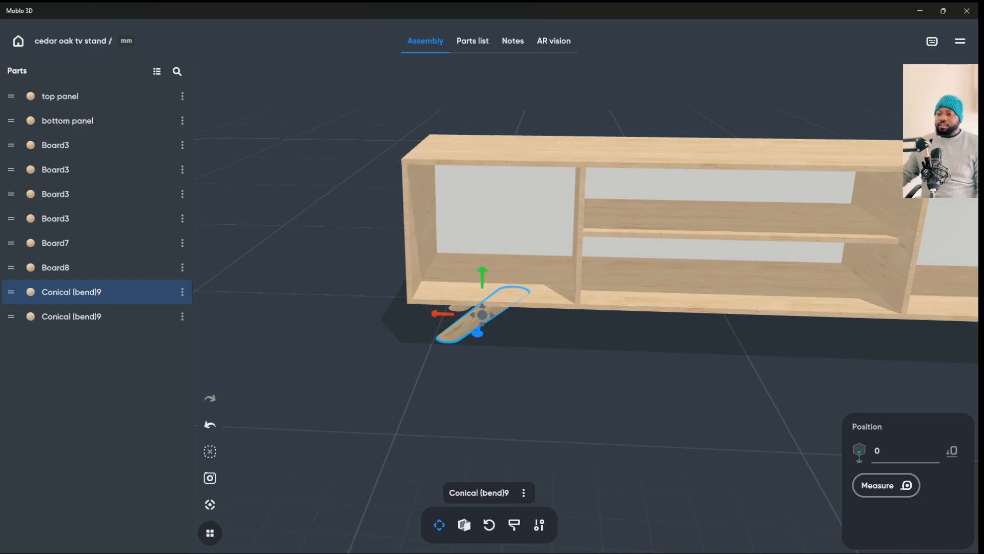
right_click(436, 314)
left_click(463, 325)
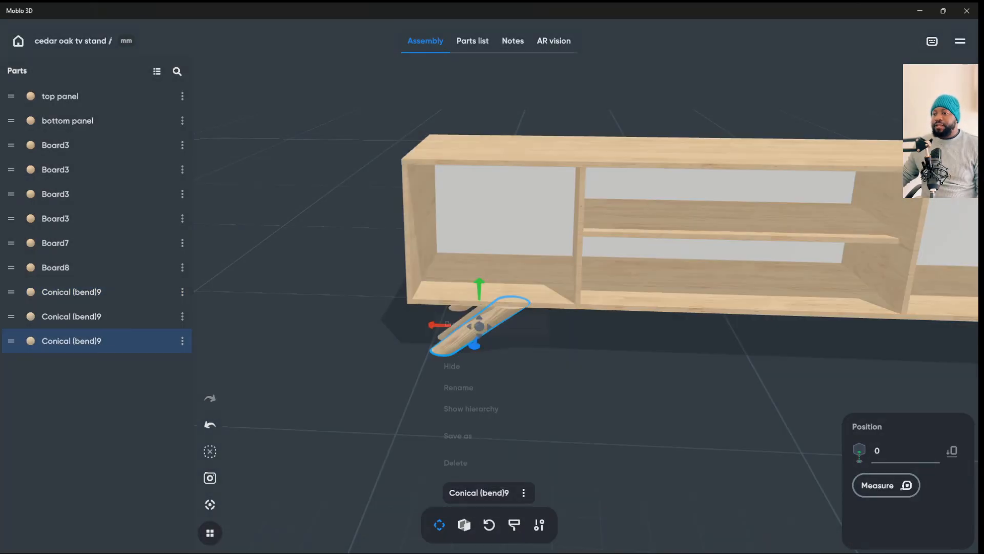
right_click(432, 325)
left_click(463, 347)
- Pull the two new leg copies forward, clear of the front of the stand and spaced apart
middle_click_drag(461, 352, 466, 372)
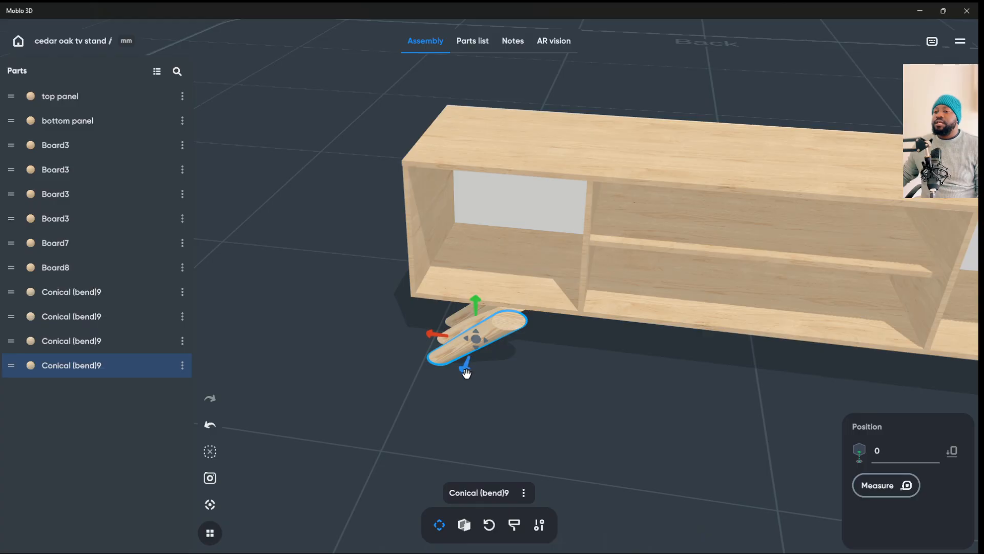
left_click_drag(466, 371, 423, 486)
left_click(475, 334)
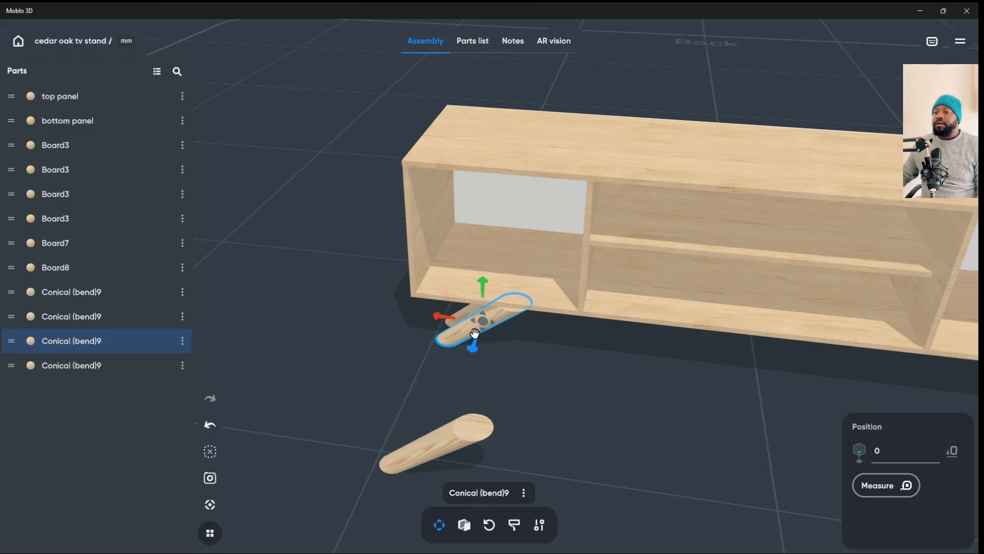
mouse_move(476, 334)
middle_mouse_down()
mouse_move(533, 308)
mouse_move(484, 324)
middle_mouse_up()
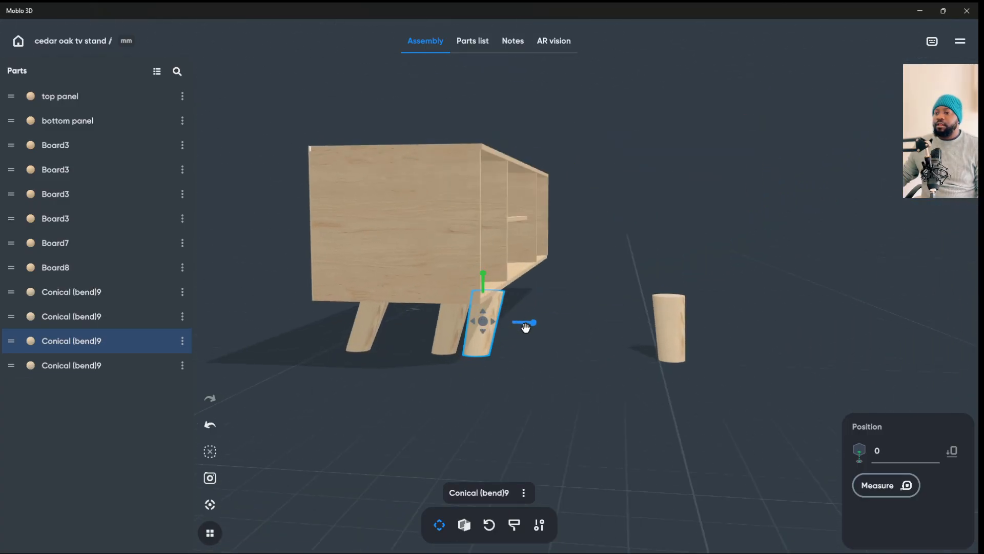
left_click_drag(526, 326, 627, 335)
middle_click_drag(626, 334, 492, 410)
middle_click_drag(594, 344, 571, 333)
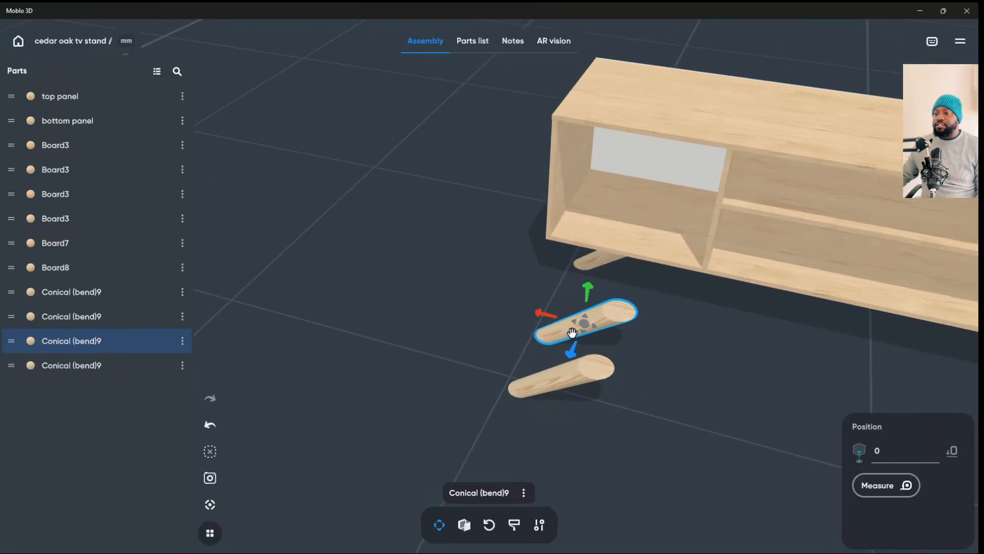
key("Escape")
- Slide both loose leg copies along the stand's length to in front of the opposite end compartment
scroll(571, 332, "down", 3)
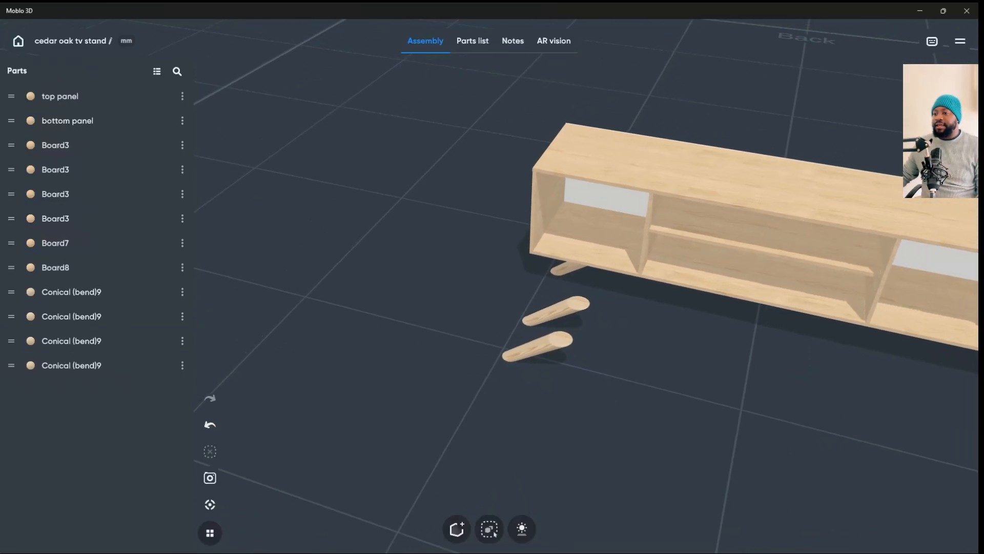
left_click(537, 346)
left_click_drag(537, 346, 777, 356)
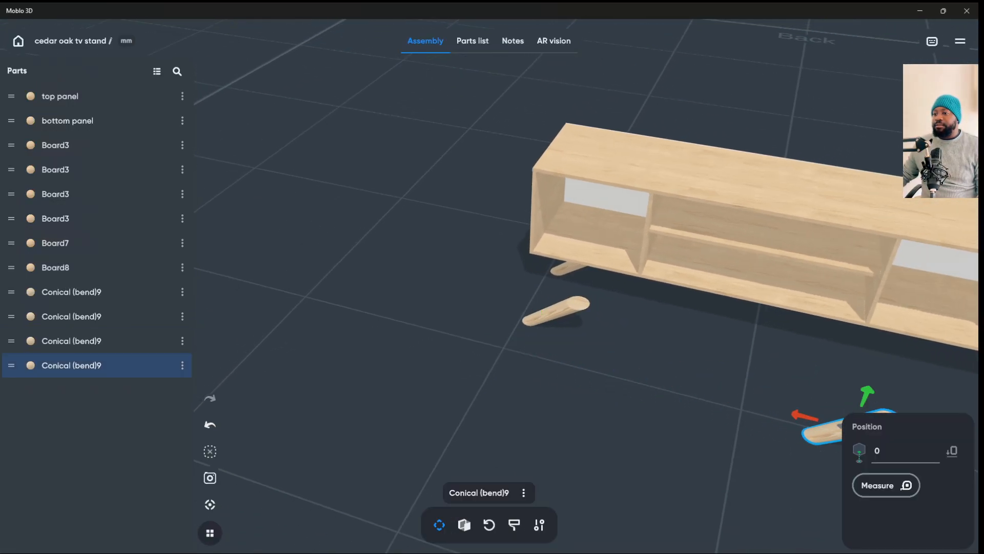
left_click(556, 309)
left_click_drag(518, 308, 853, 310)
scroll(852, 311, "down", 2)
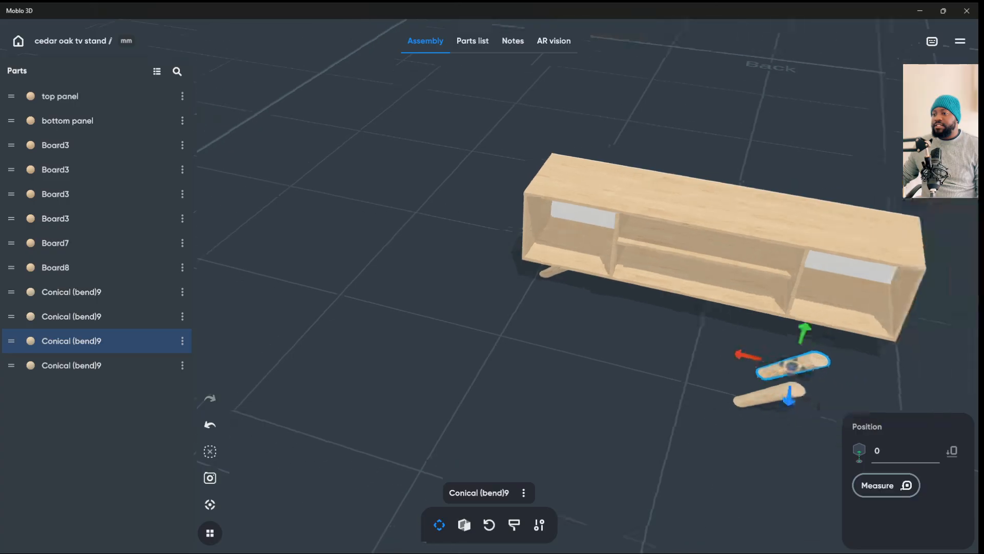
scroll(718, 287, "down", 2)
middle_click_drag(590, 358, 610, 287)
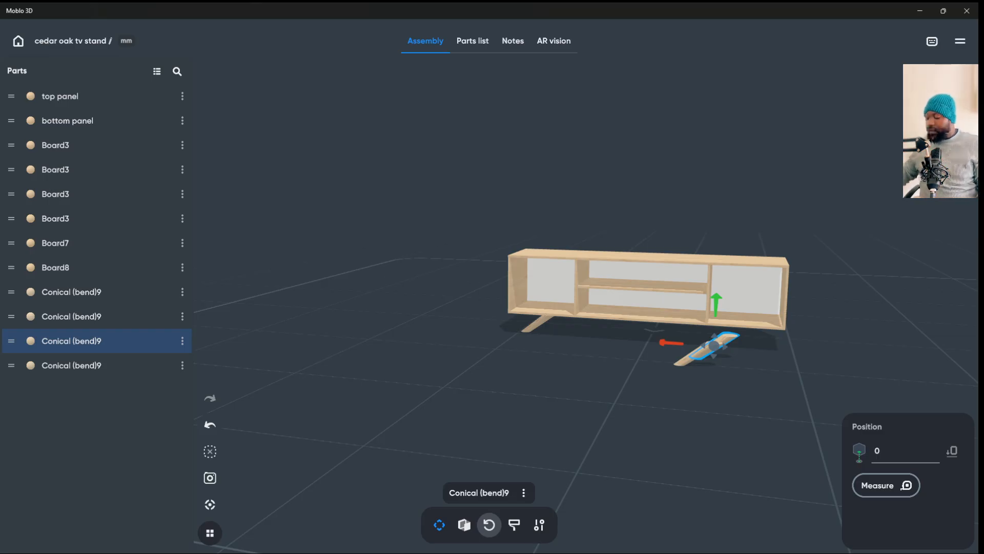
- Rotate the loose leg farthest from the stand 180° about the vertical axis so it splays the opposite way
left_click(489, 525)
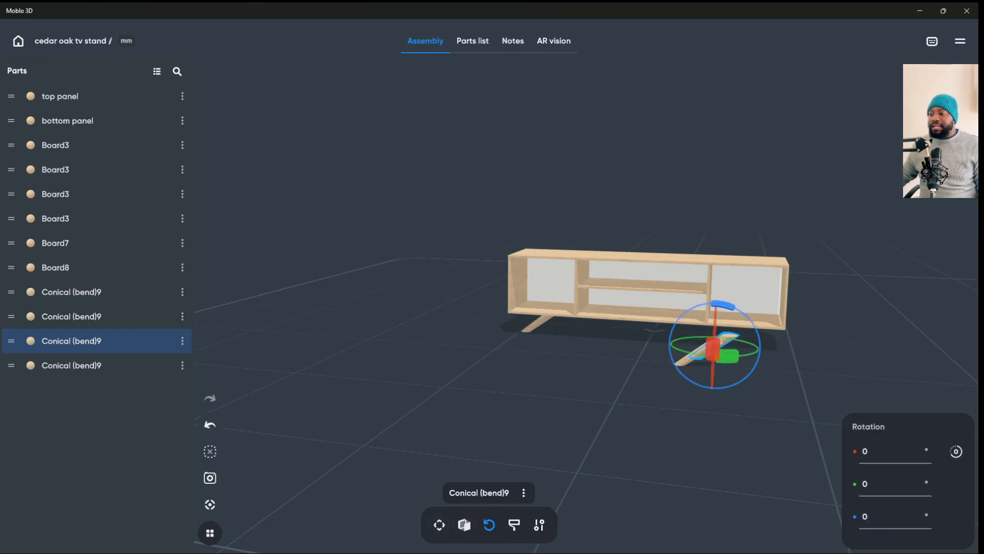
left_click_drag(411, 359, 410, 405)
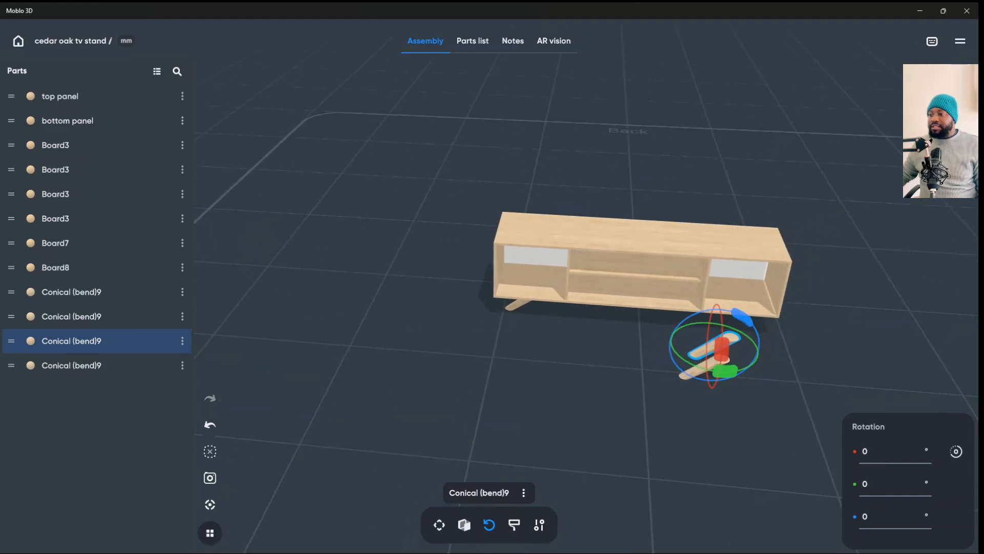
key("Escape")
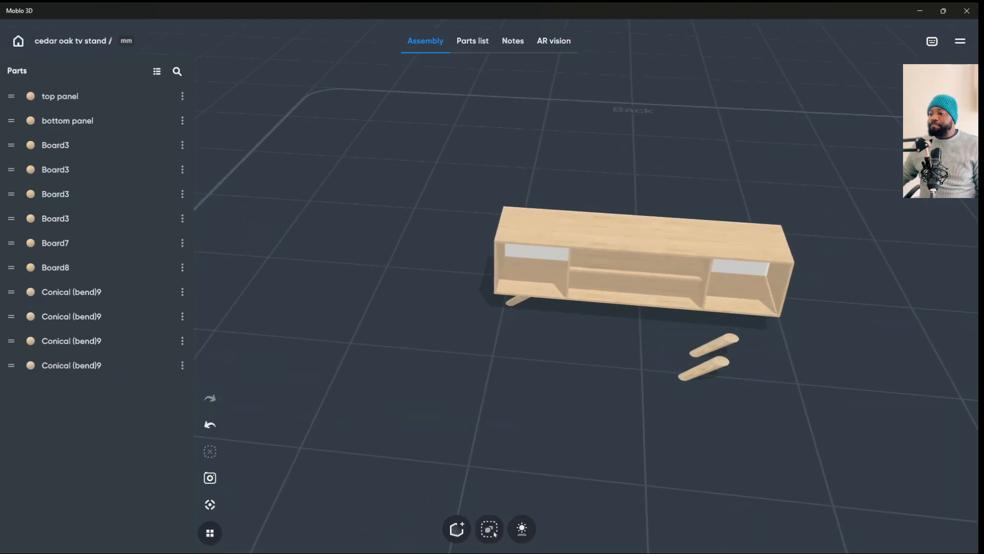
left_click(703, 368)
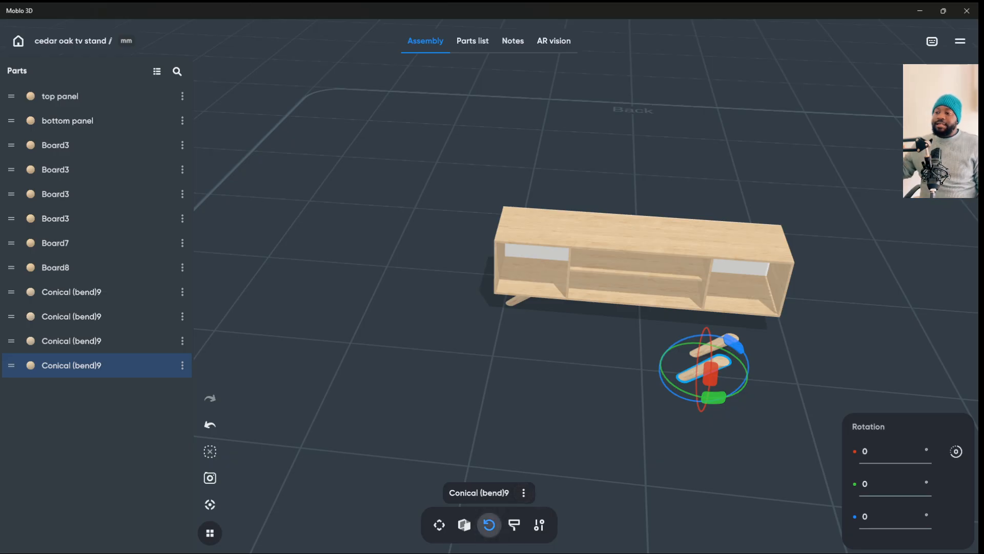
left_click_drag(564, 435, 564, 343)
left_click_drag(706, 366, 780, 370)
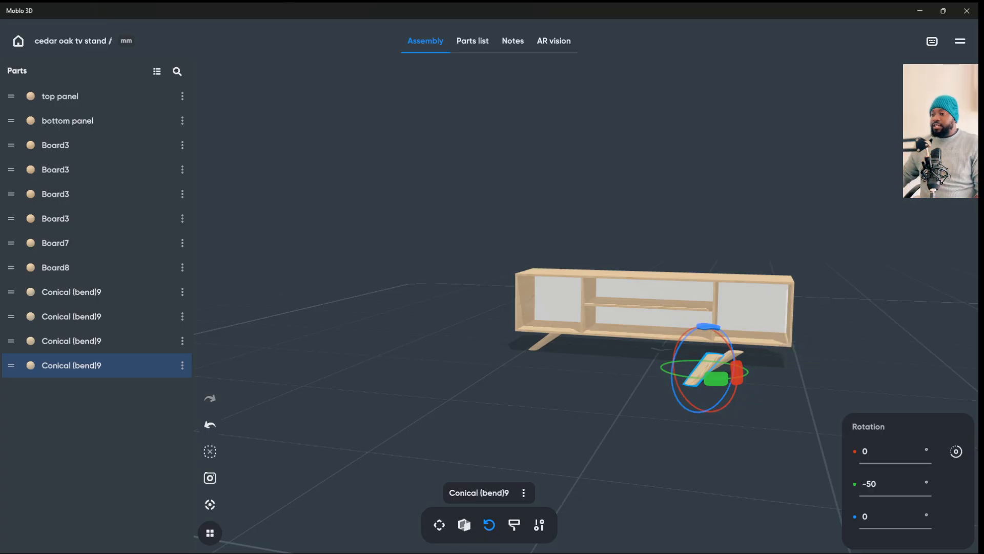
left_click_drag(431, 316, 433, 384)
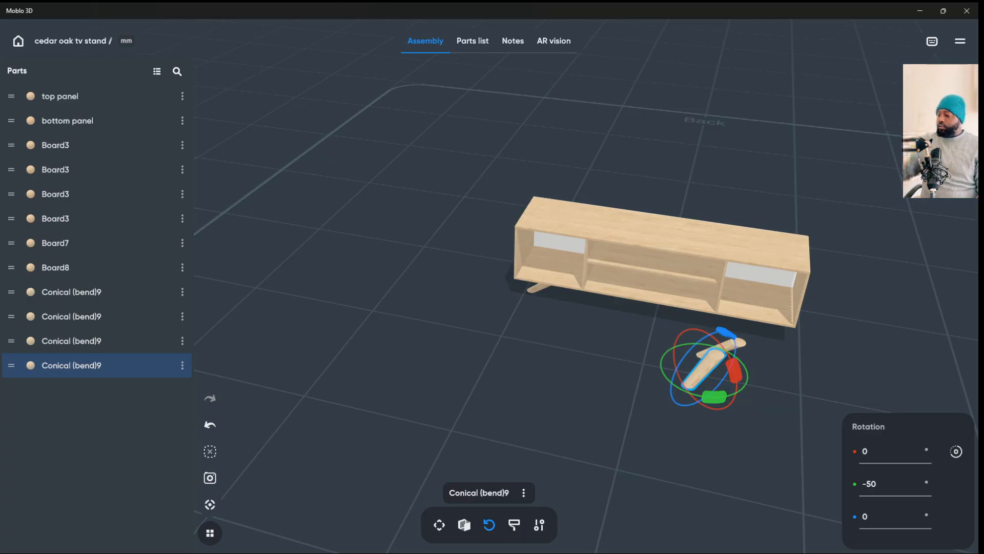
left_click_drag(434, 384, 480, 325)
left_click_drag(712, 390, 738, 376)
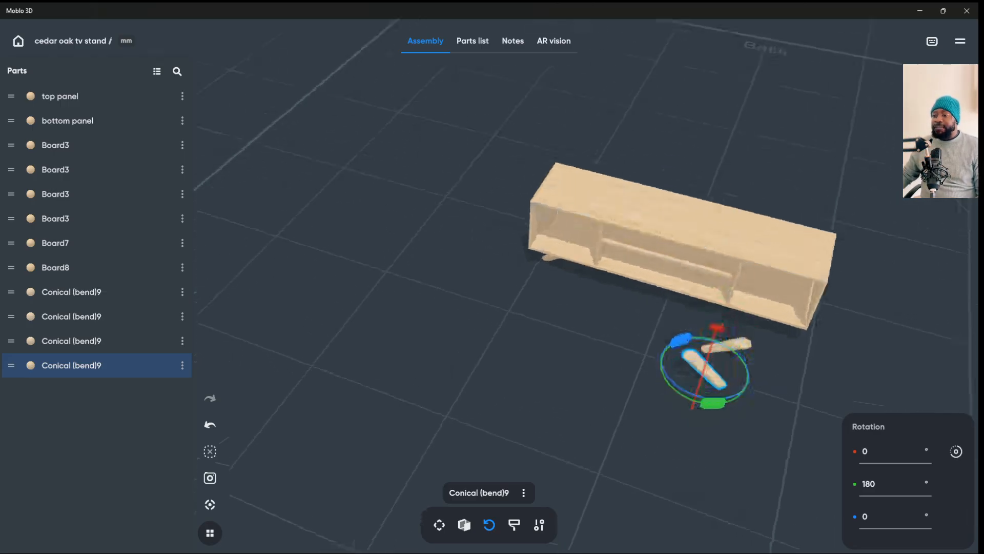
- Rotate the loose leg nearer the stand 180° about the vertical axis to match its neighbour
left_click(72, 341)
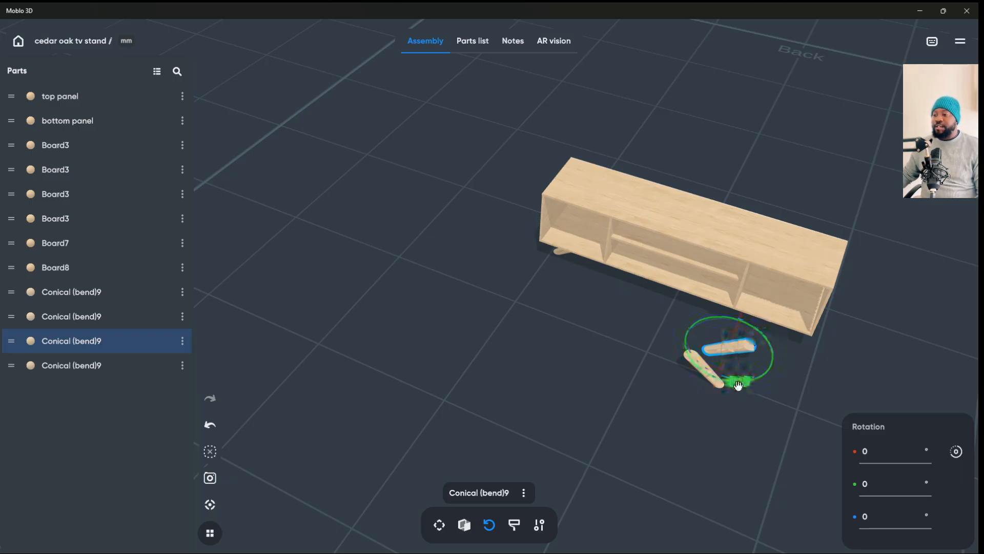
left_click_drag(739, 381, 816, 295)
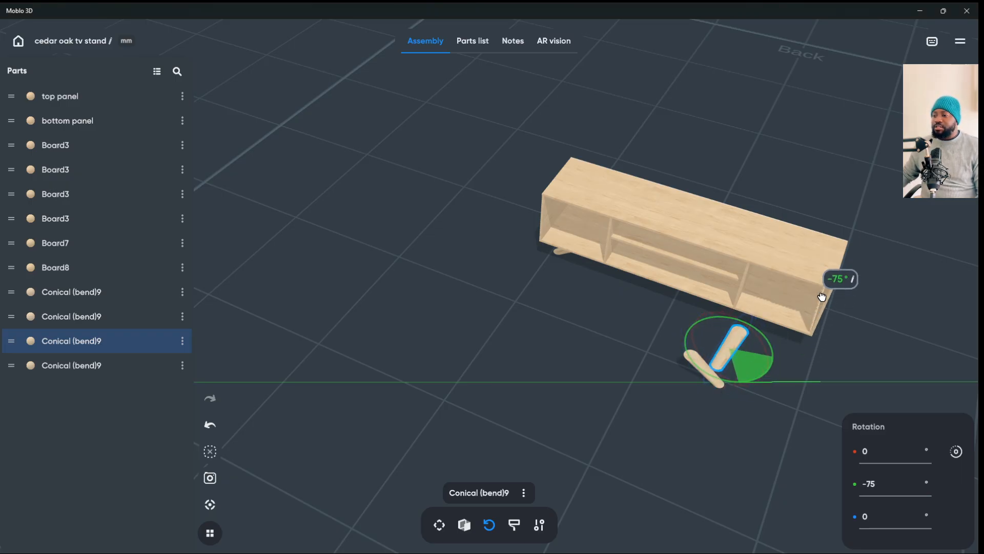
left_click_drag(738, 384, 771, 375)
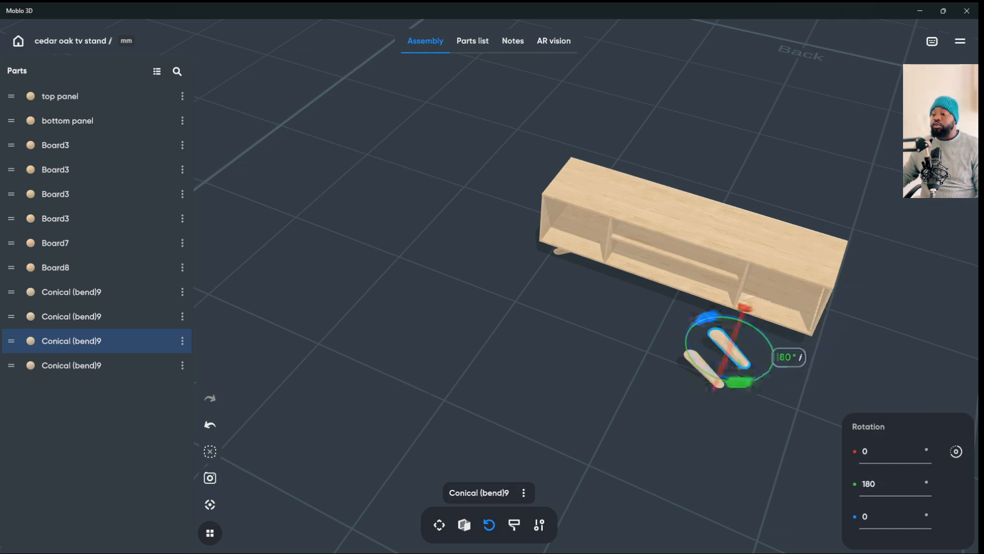
key("Escape")
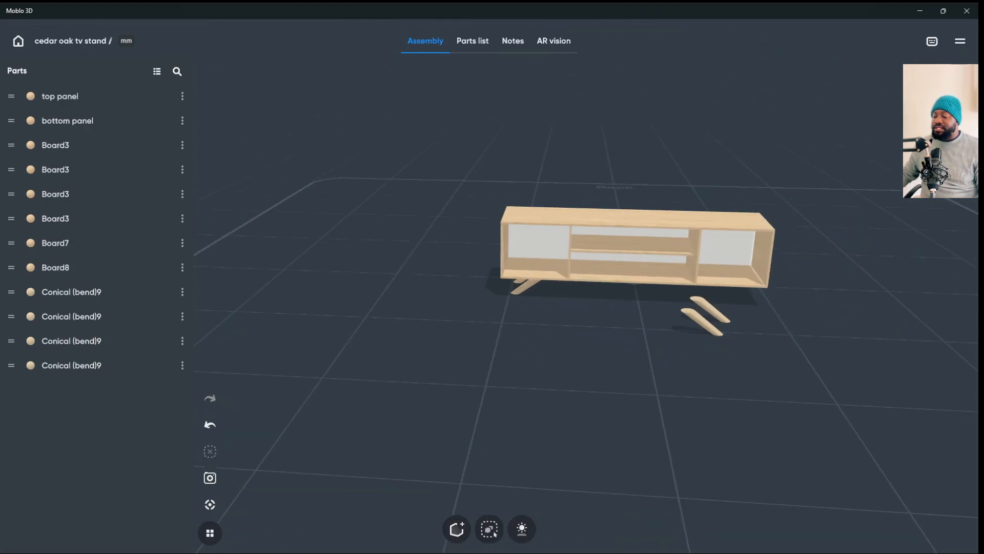
- Move the nearer rotated leg beneath the back of the end compartment and slide it outward toward the stand's outer side
left_click(701, 320)
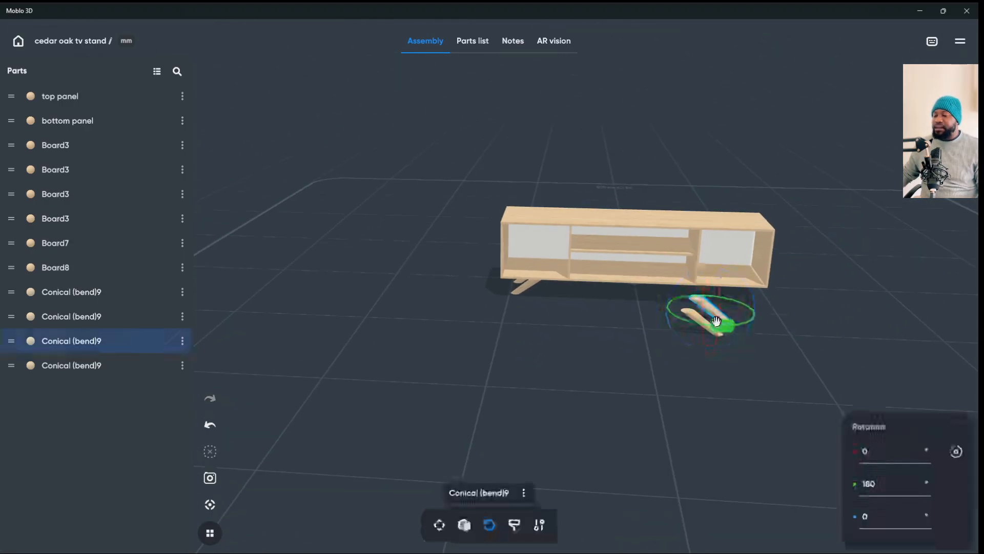
left_click(709, 330)
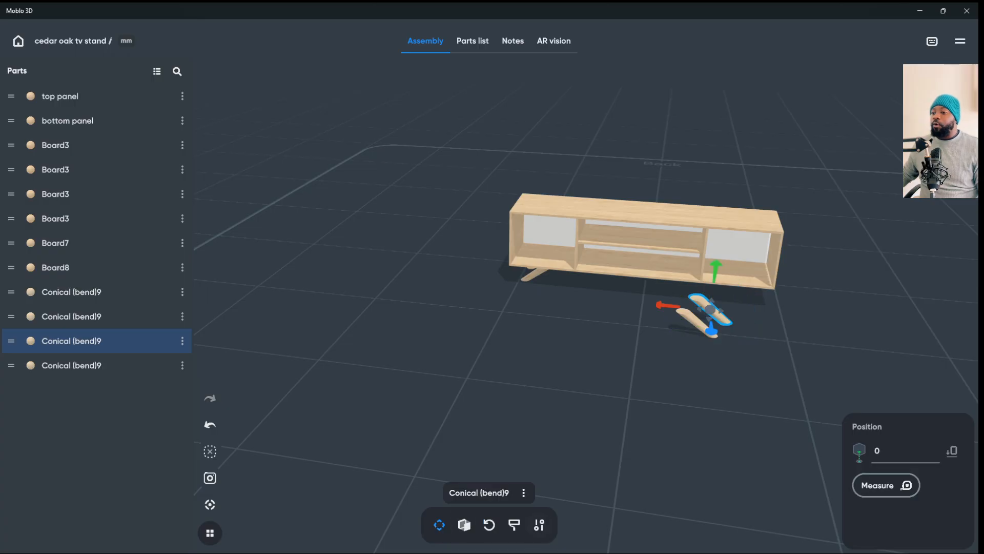
left_click_drag(712, 337, 333, 471)
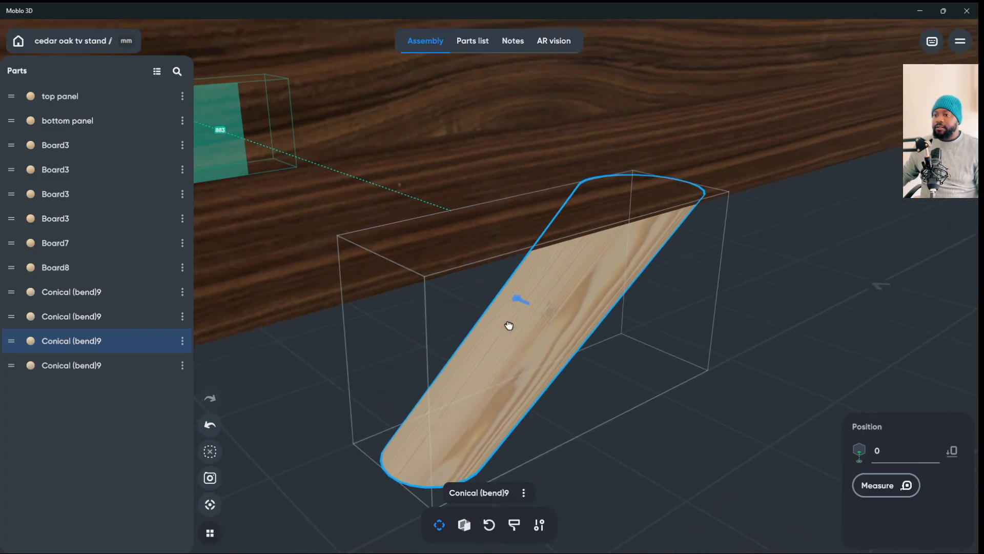
key("ctrl+z")
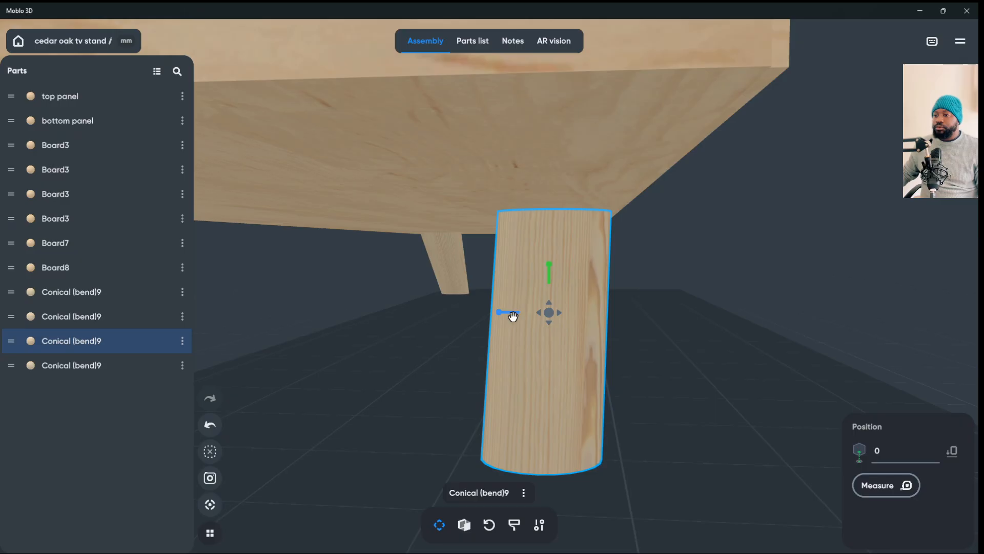
left_click_drag(512, 316, 466, 314)
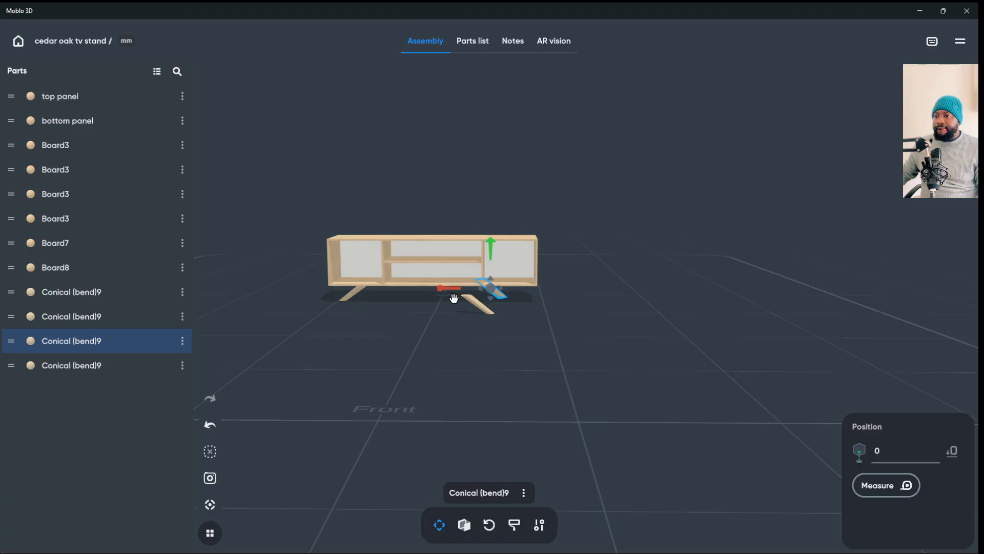
left_click_drag(454, 298, 470, 295)
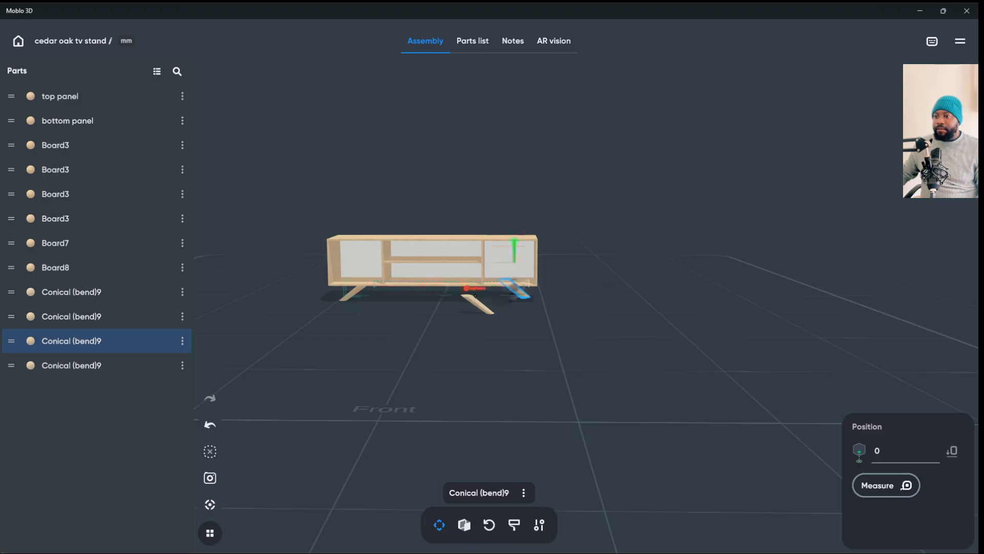
left_click(475, 296)
- Slide the remaining rotated leg outward in line with the back leg and push it beneath the front of the end compartment
left_click(484, 310)
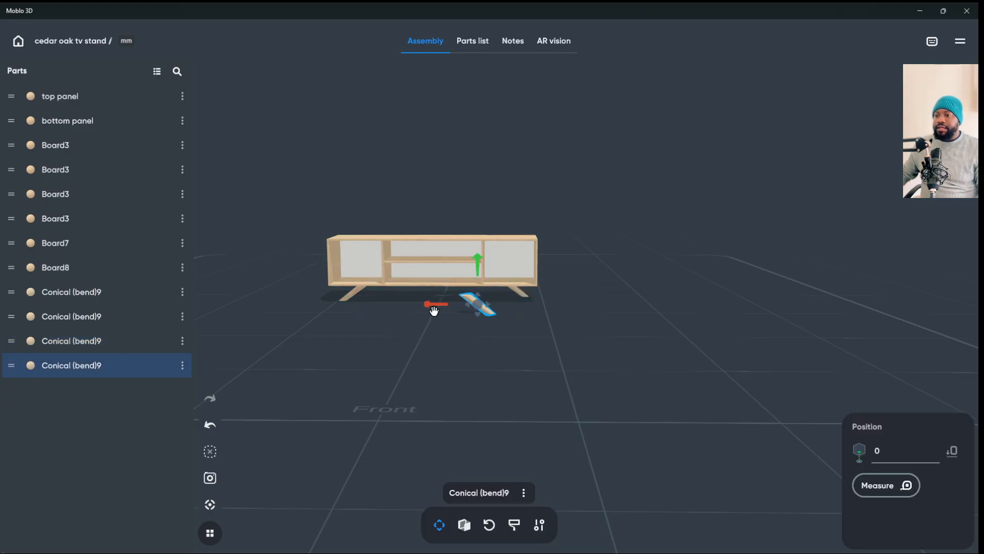
left_click_drag(434, 310, 454, 315)
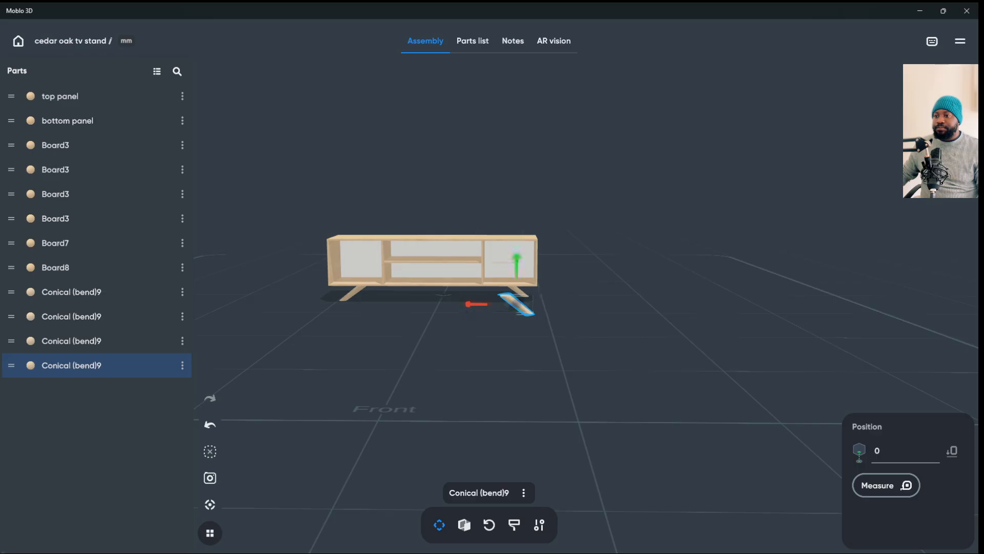
scroll(490, 280, "down", 3)
scroll(491, 280, "up", 6)
left_click_drag(490, 359, 486, 326)
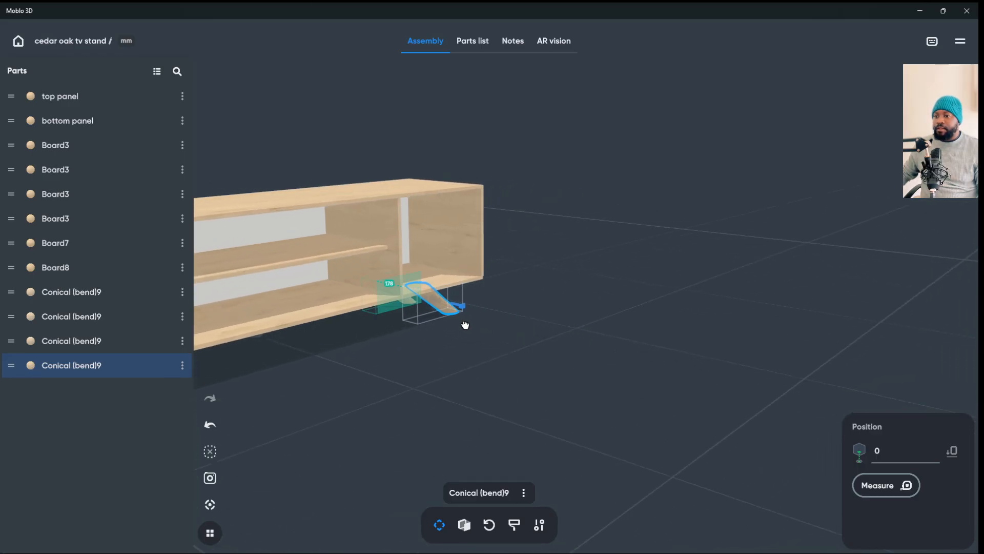
left_click_drag(616, 328, 548, 366)
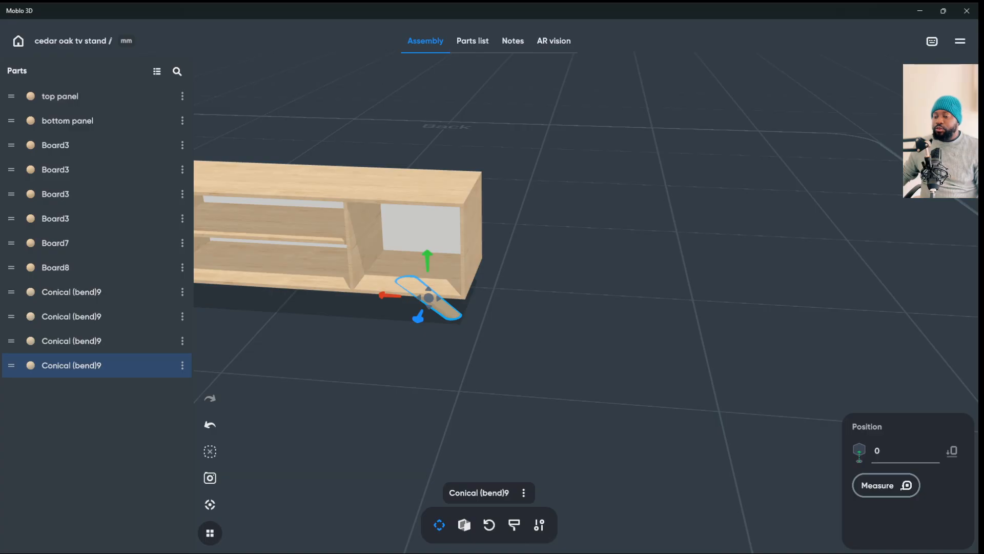
left_click_drag(615, 349, 457, 287)
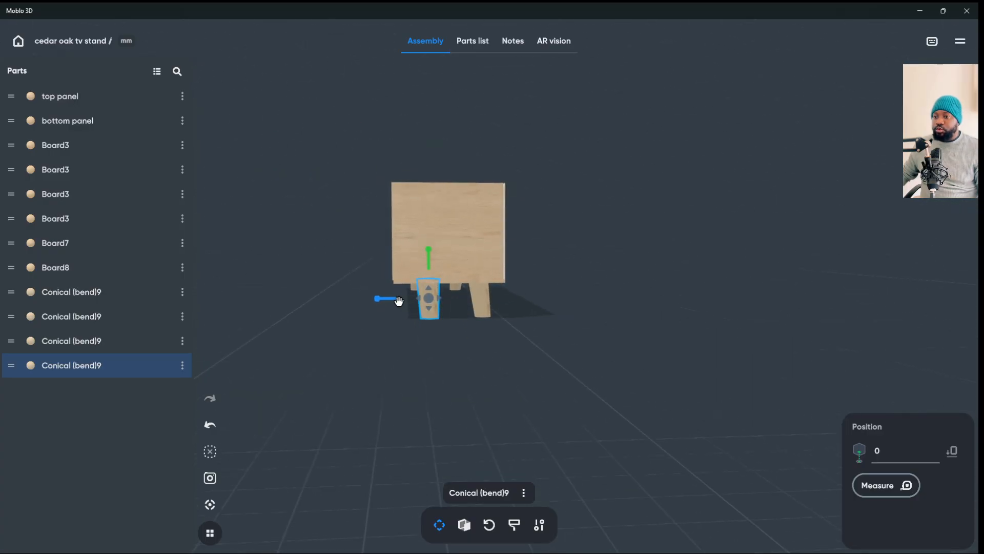
left_click_drag(389, 304, 504, 323)
- Examine the new front leg's placement up close and check the whole stand with its four legs from several angles
scroll(489, 286, "up", 5)
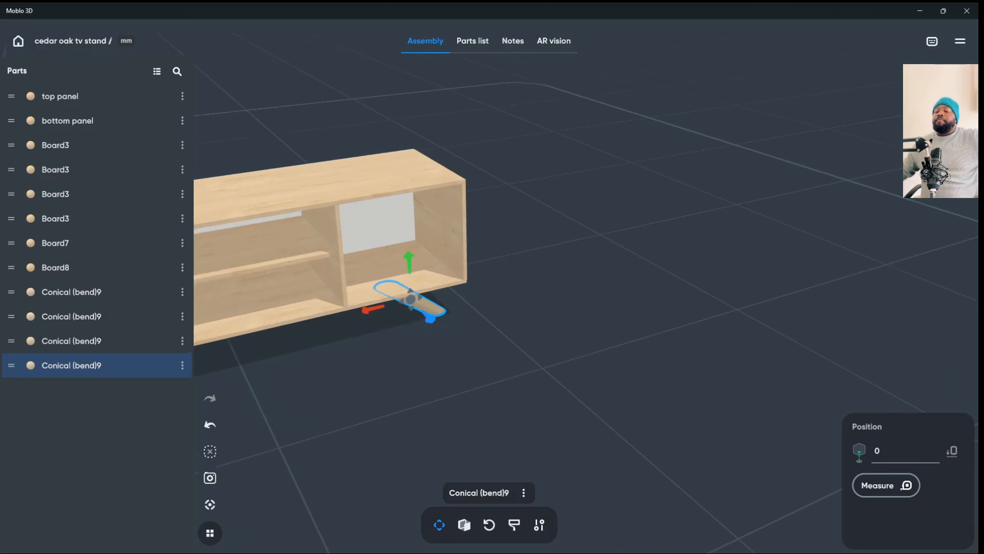
scroll(490, 286, "down", 4)
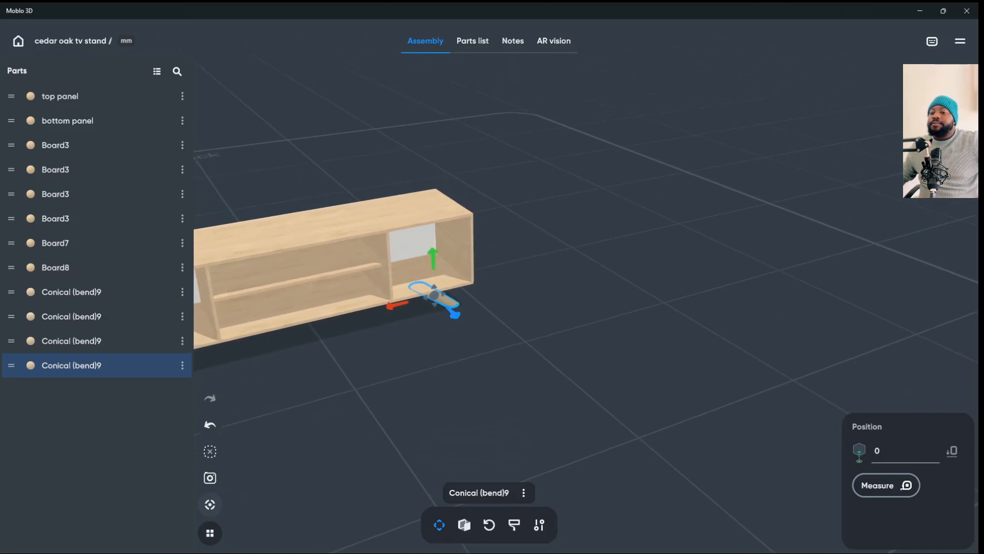
left_click(210, 504)
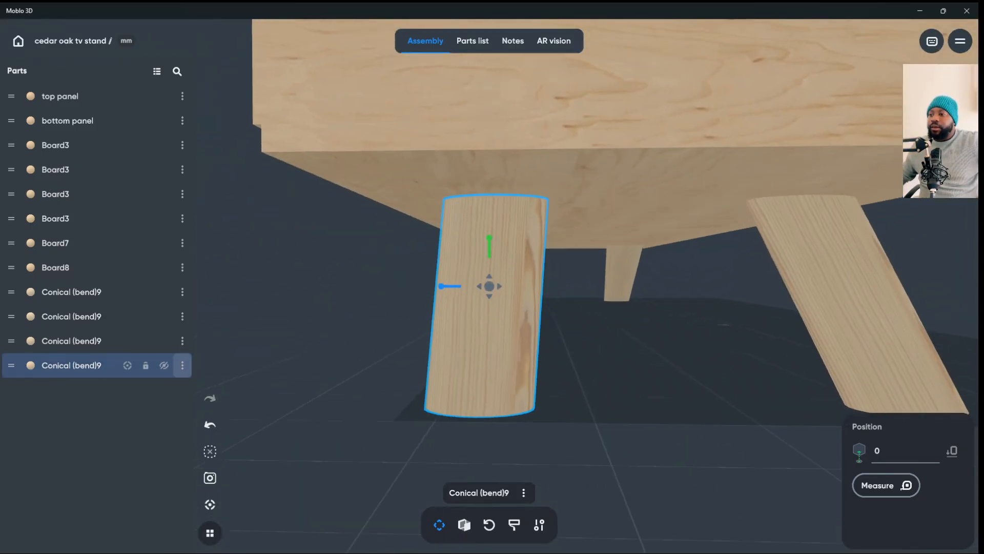
left_click_drag(328, 328, 474, 359)
scroll(489, 286, "down", 5)
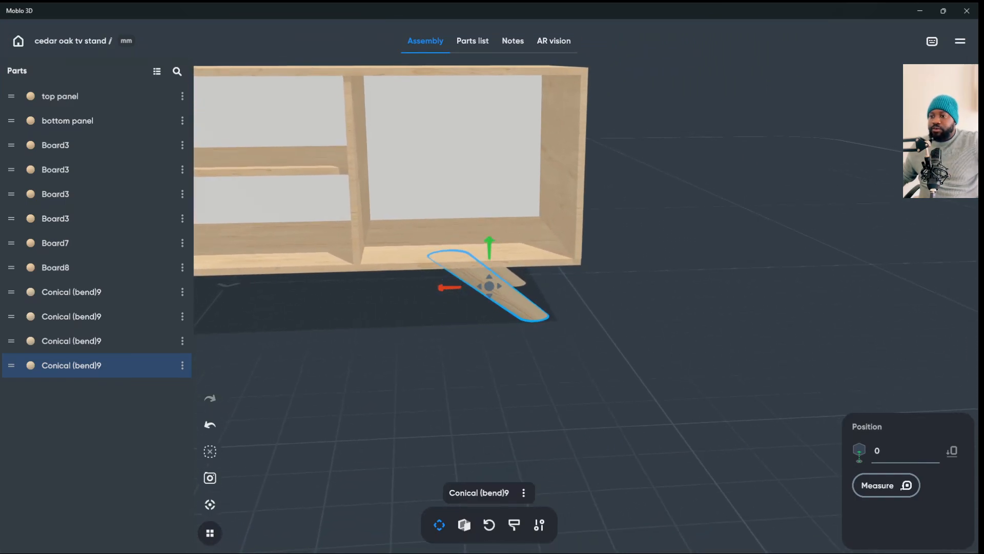
scroll(490, 286, "down", 3)
left_click_drag(474, 359, 164, 365)
scroll(489, 286, "down", 4)
key("Escape")
left_click_drag(513, 353, 246, 416)
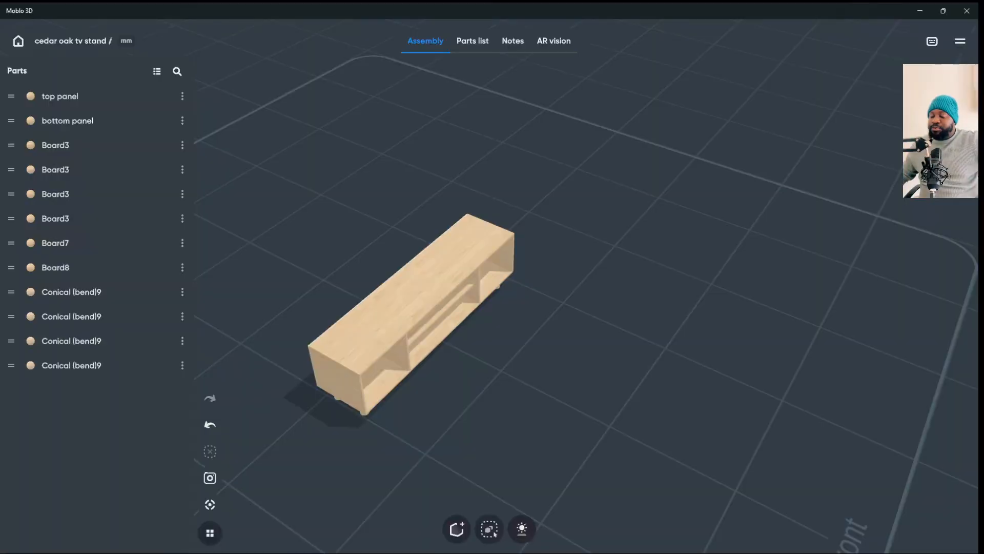
- Add a new plain board to the assembly and place it on the floor in front of the TV stand
left_click_drag(564, 390, 358, 310)
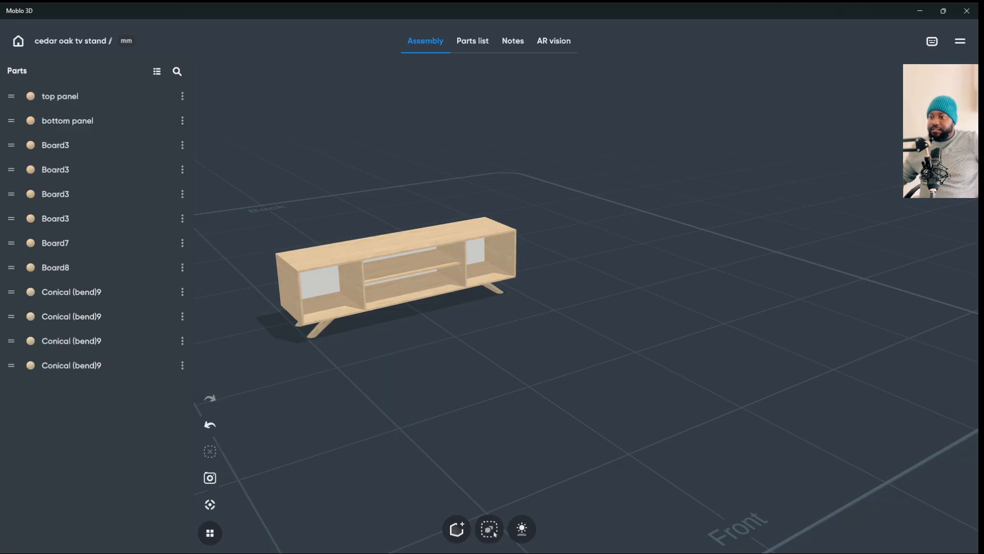
left_click(456, 529)
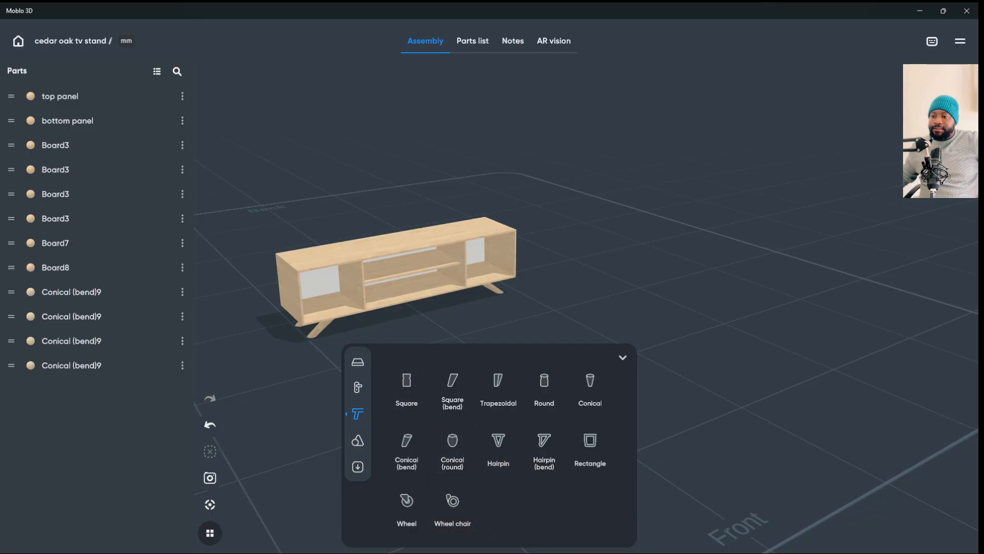
left_click(358, 362)
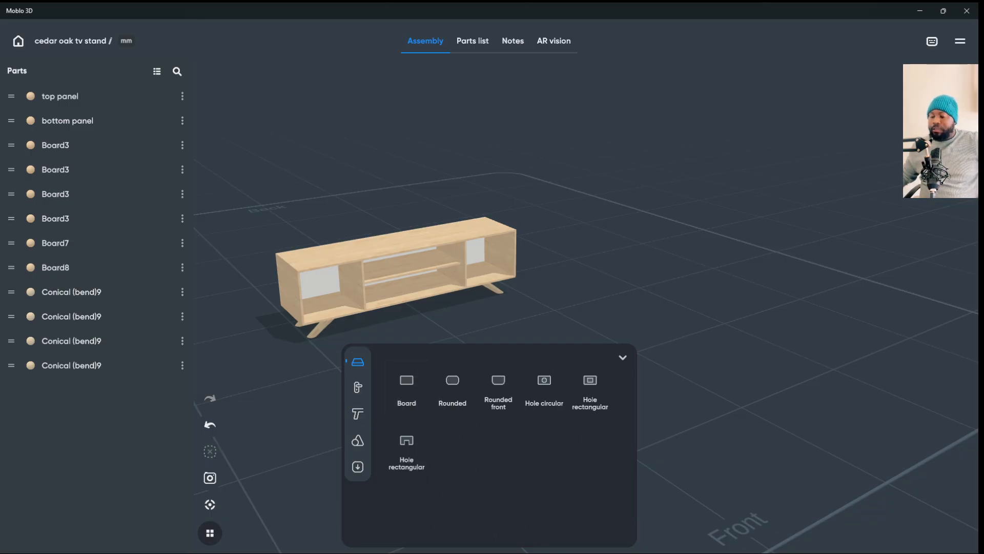
left_click(407, 390)
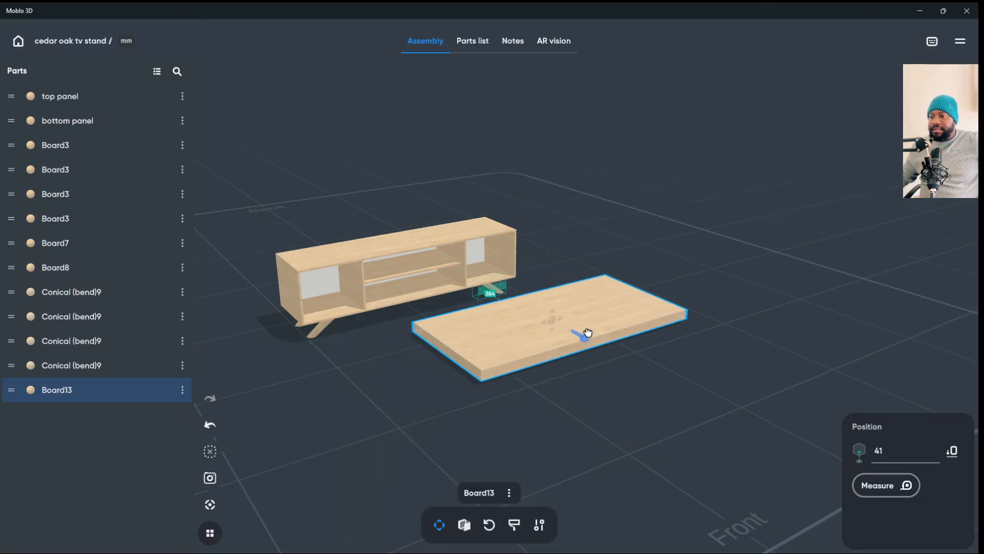
left_click_drag(588, 332, 633, 363)
right_click_drag(632, 363, 522, 333)
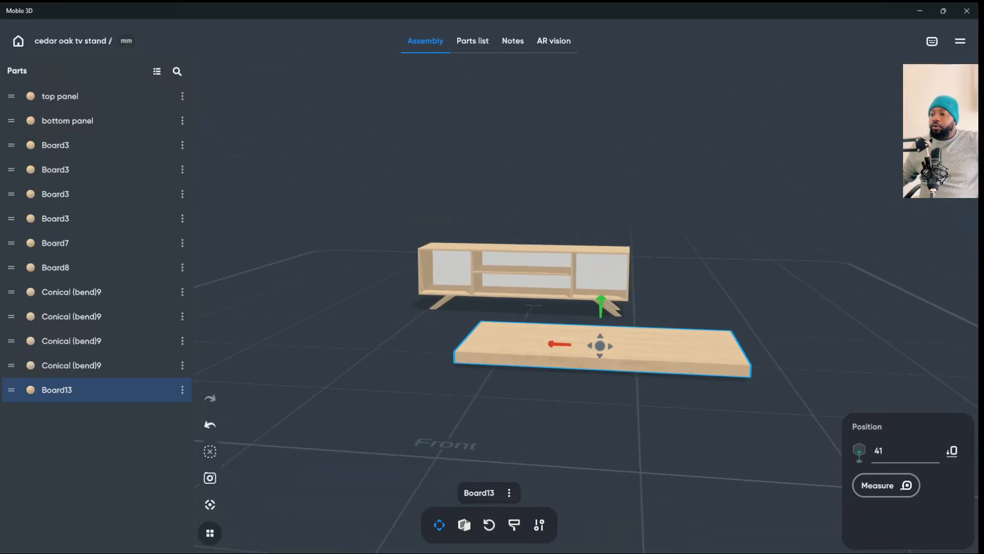
- Resize the new board into an upright panel about 541 mm wide, 444 mm high and 11 mm thick
left_click(464, 524)
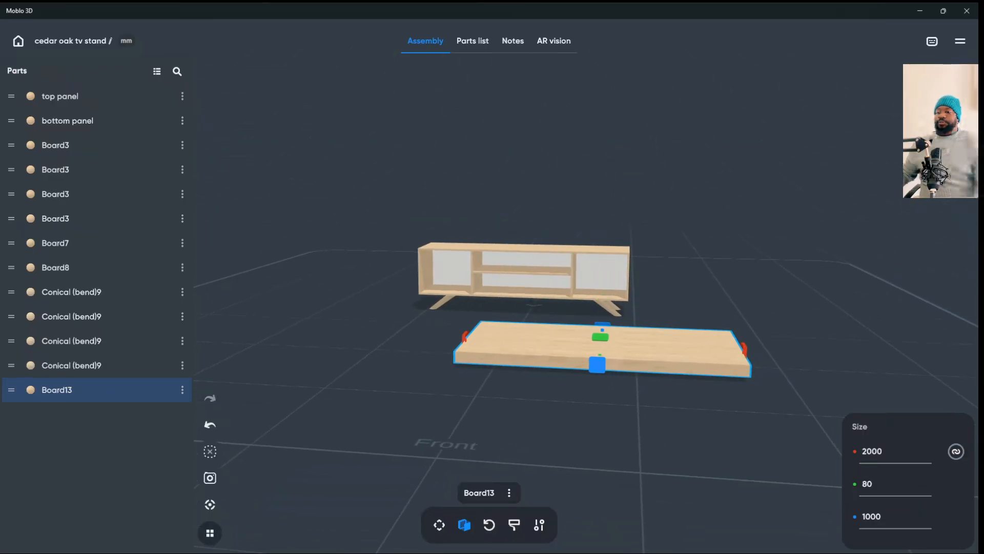
left_click_drag(603, 338, 603, 288)
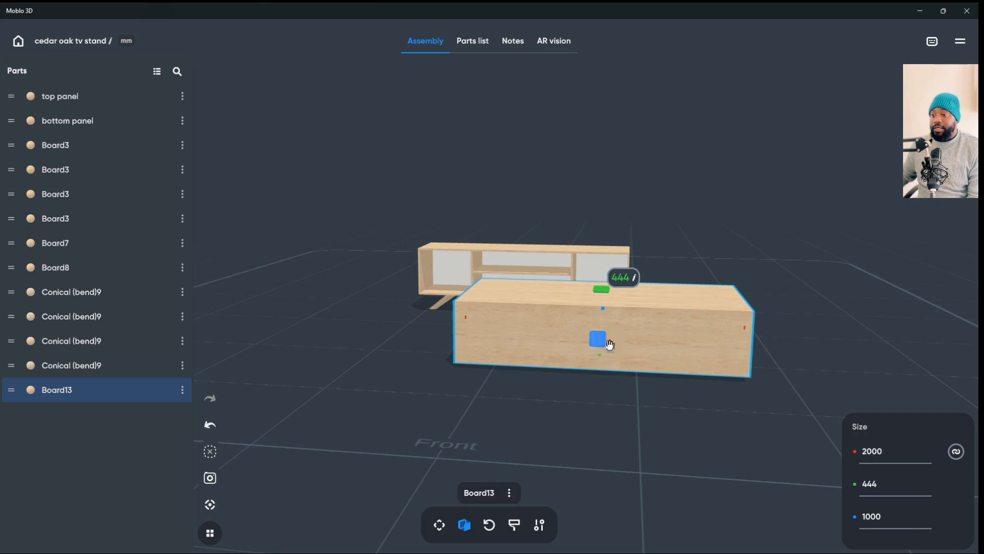
left_click_drag(610, 344, 604, 316)
left_click_drag(737, 313, 554, 328)
- Check the sizes of the stand's back and bottom panels, and set the new upright board's thickness to 16 mm
left_click(589, 266)
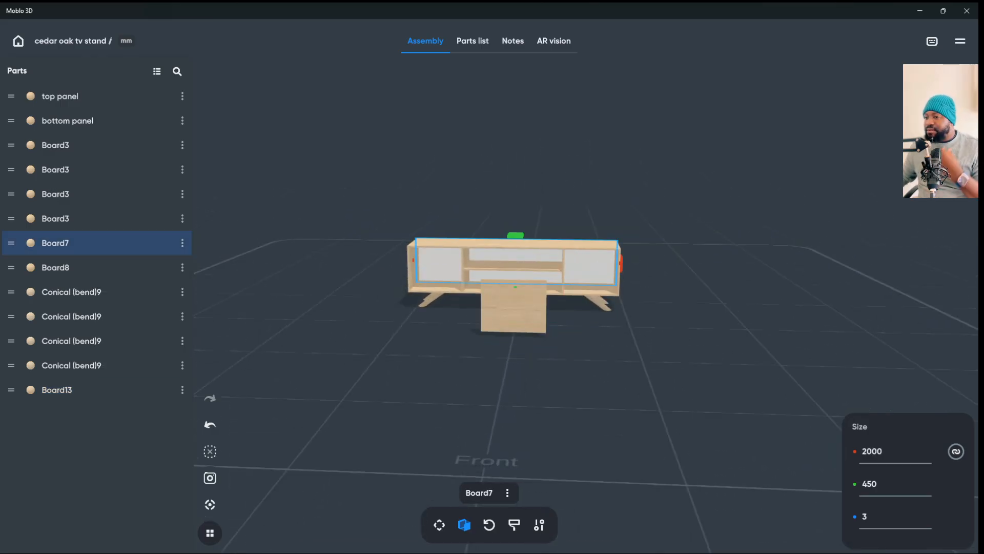
left_click_drag(646, 328, 646, 318)
left_click(588, 288)
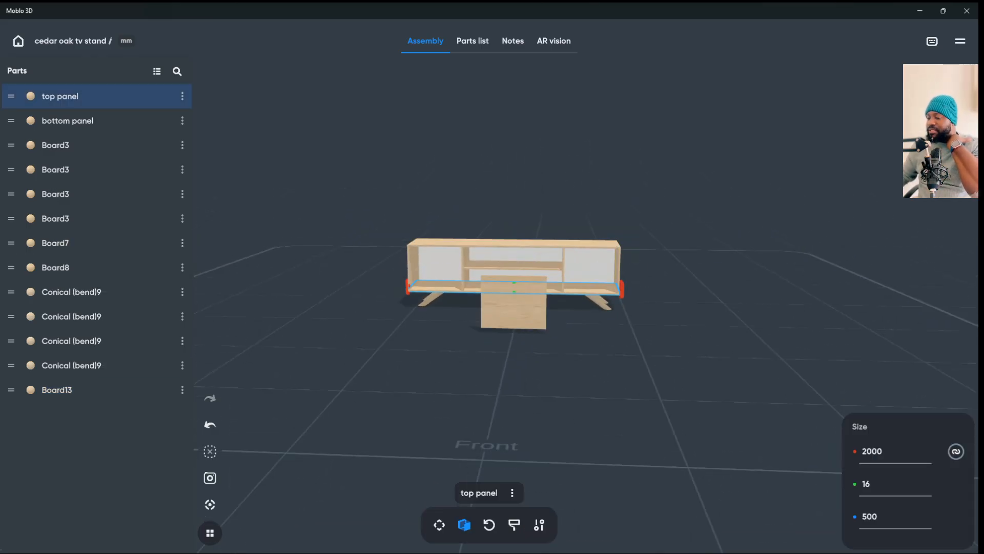
key("Escape")
left_click(513, 302)
left_click_drag(646, 328, 703, 385)
left_click(865, 516)
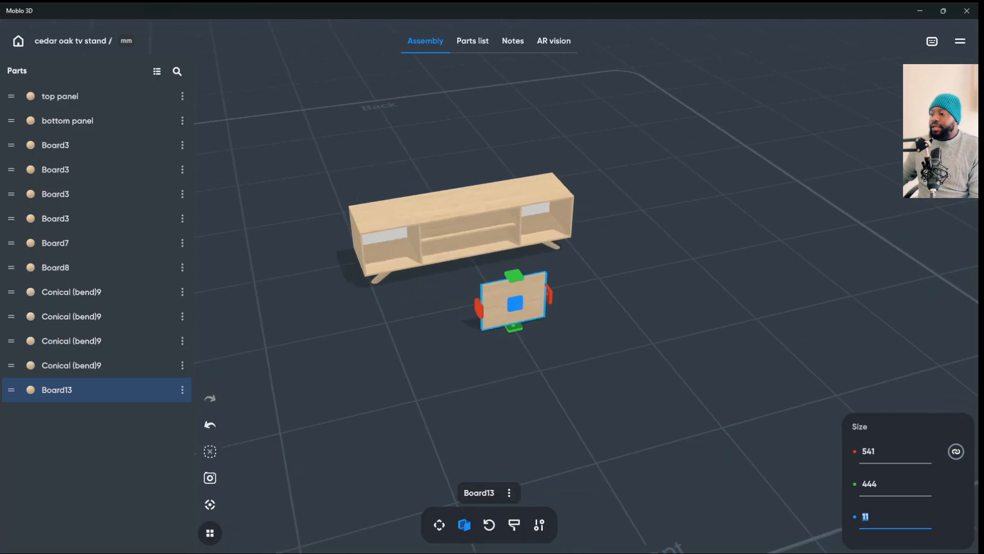
type("16")
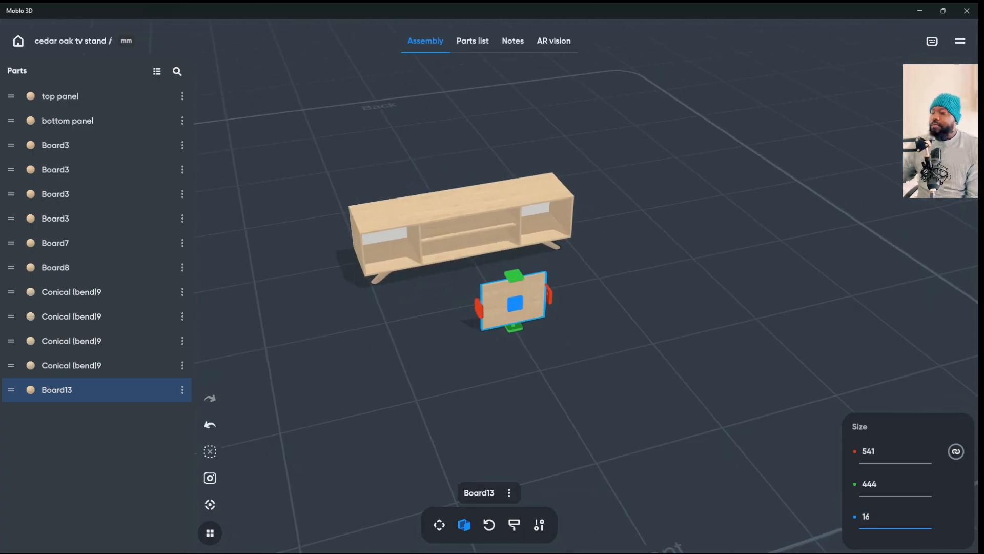
key("Escape")
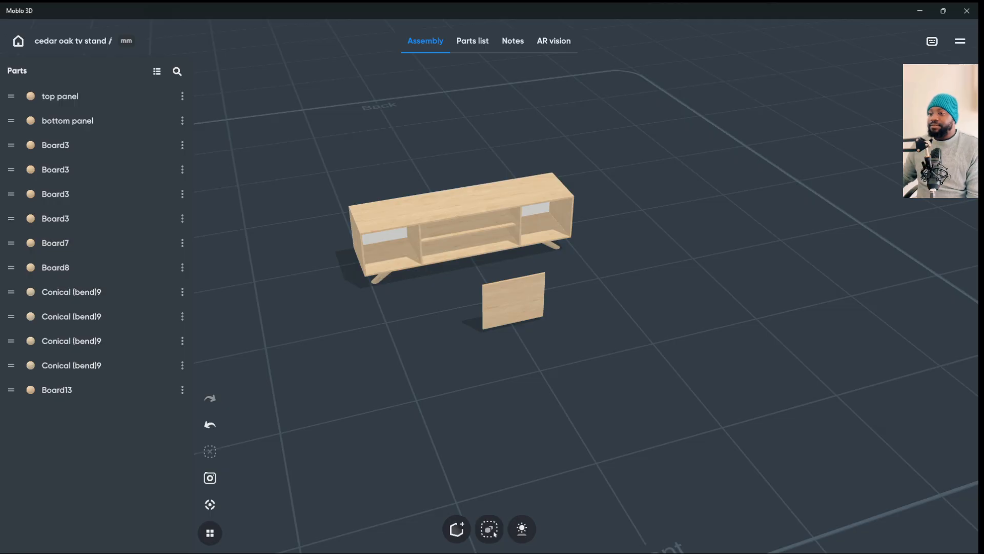
- Move Board13 against the front of the TV stand's right-hand compartment, at a height position of 154 mm
left_click_drag(641, 369, 687, 369)
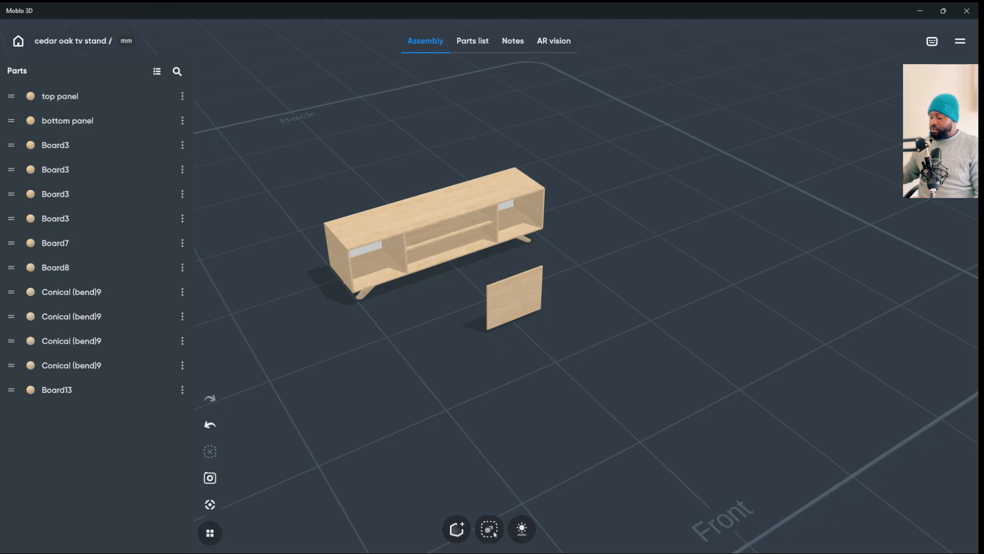
mouse_move(616, 359)
left_mouse_down()
mouse_move(656, 359)
mouse_move(584, 359)
mouse_move(596, 358)
left_mouse_up()
left_click(515, 297)
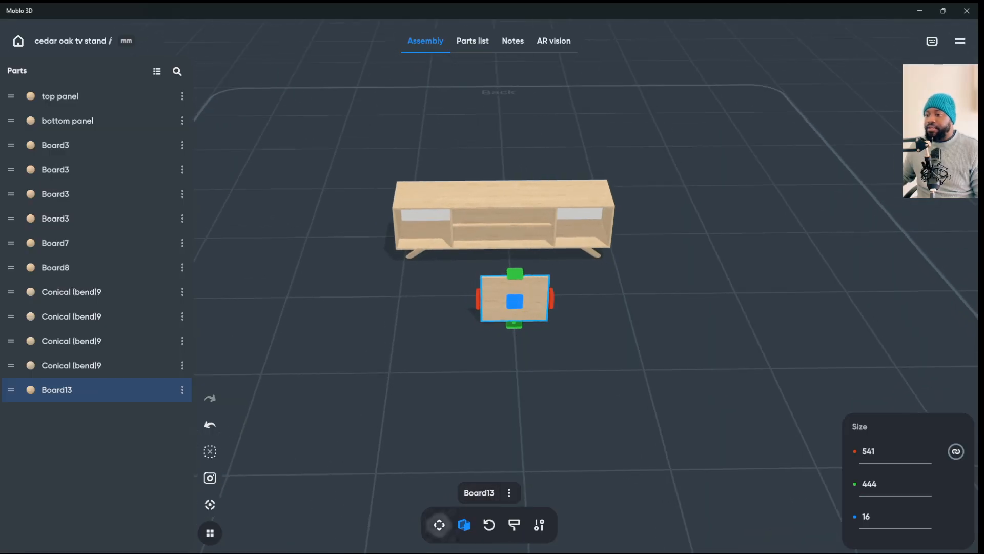
left_click(439, 524)
left_click_drag(656, 359, 600, 374)
left_click_drag(479, 300, 606, 249)
left_click_drag(661, 246, 769, 177)
left_click_drag(598, 239, 599, 260)
left_click_drag(643, 305, 555, 315)
left_click_drag(520, 247, 519, 256)
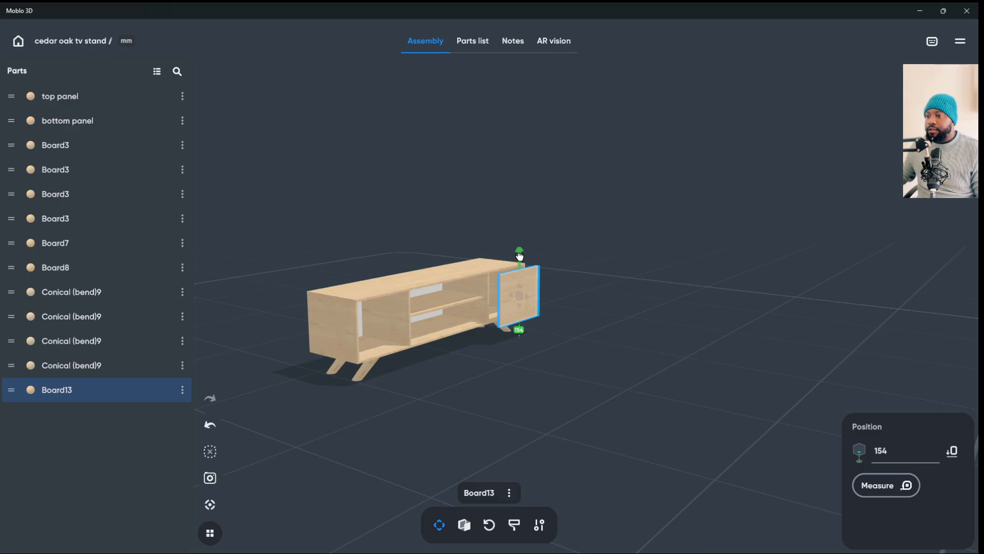
double_click(519, 296)
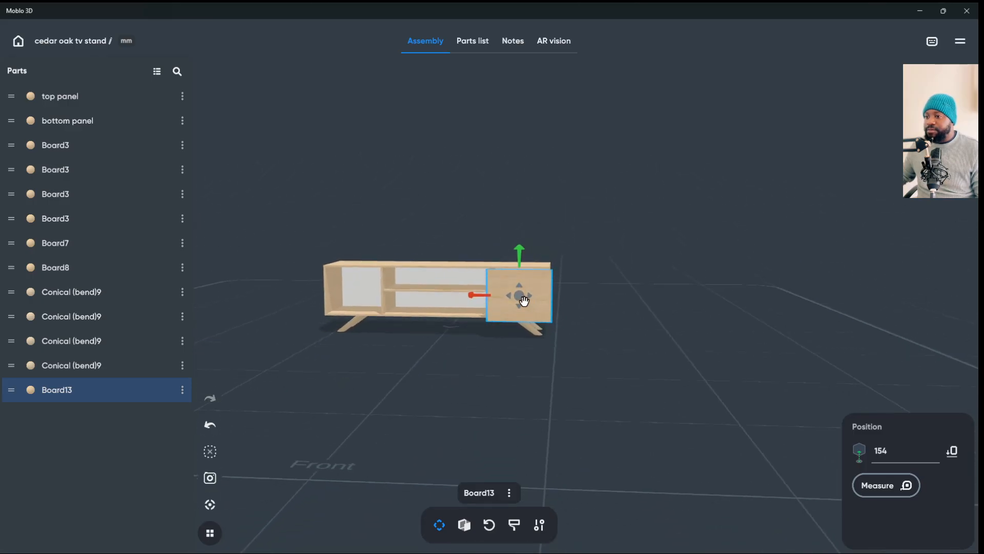
- Set the height of Board13 to 418 mm
left_click(465, 524)
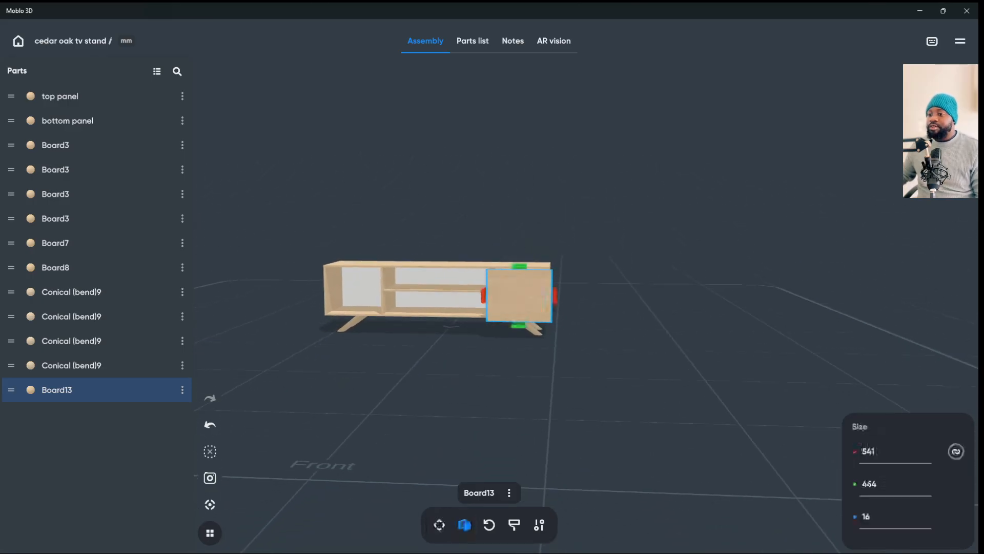
left_click(868, 452)
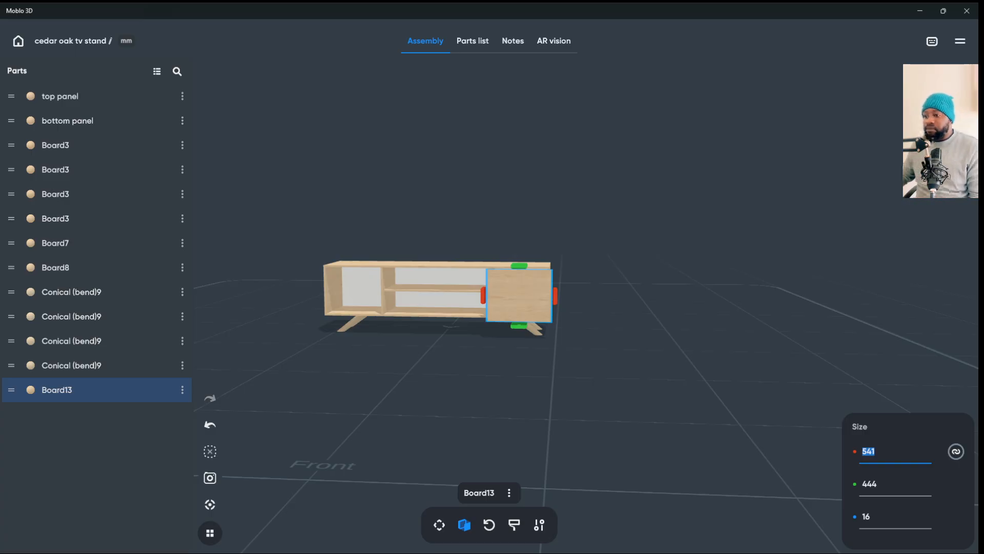
key("Tab")
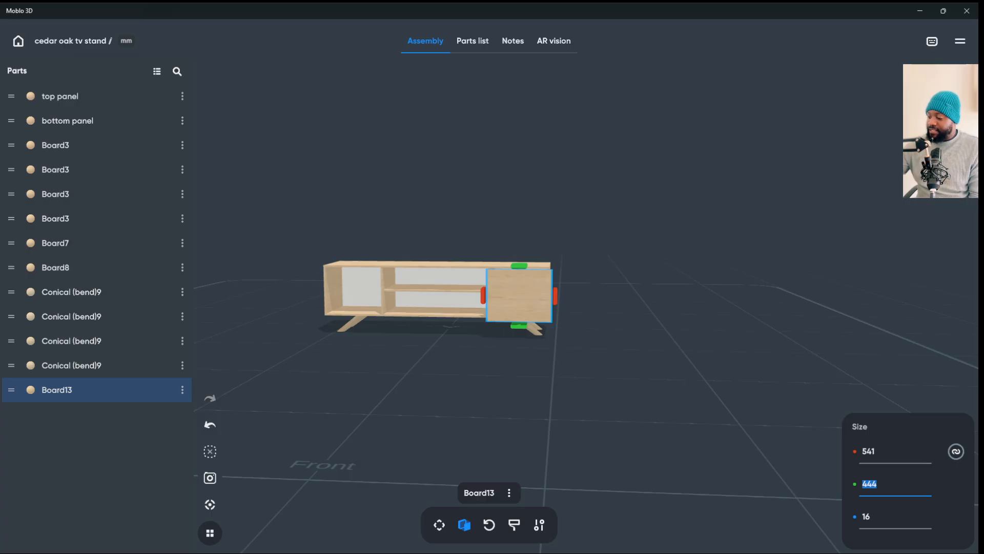
type("418")
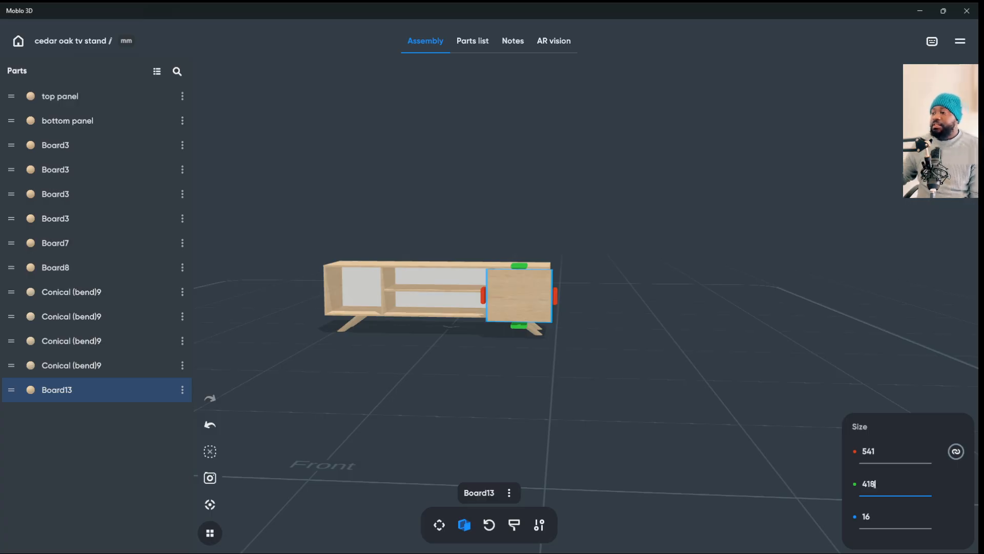
key("Return")
key("Escape")
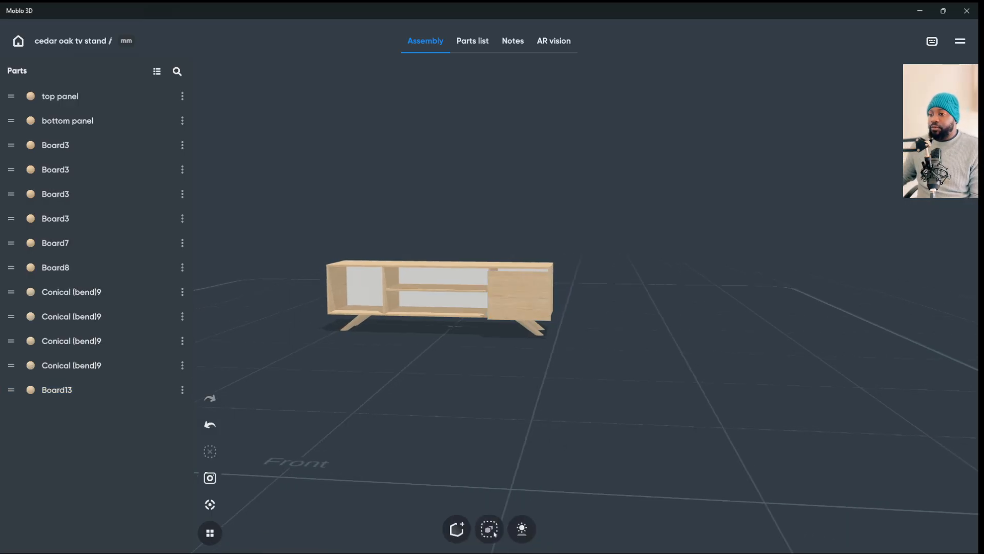
- Shrink Board13's width to 507 mm from its outer side so it fits between the compartment's side panels
left_click(519, 294)
left_click(440, 524)
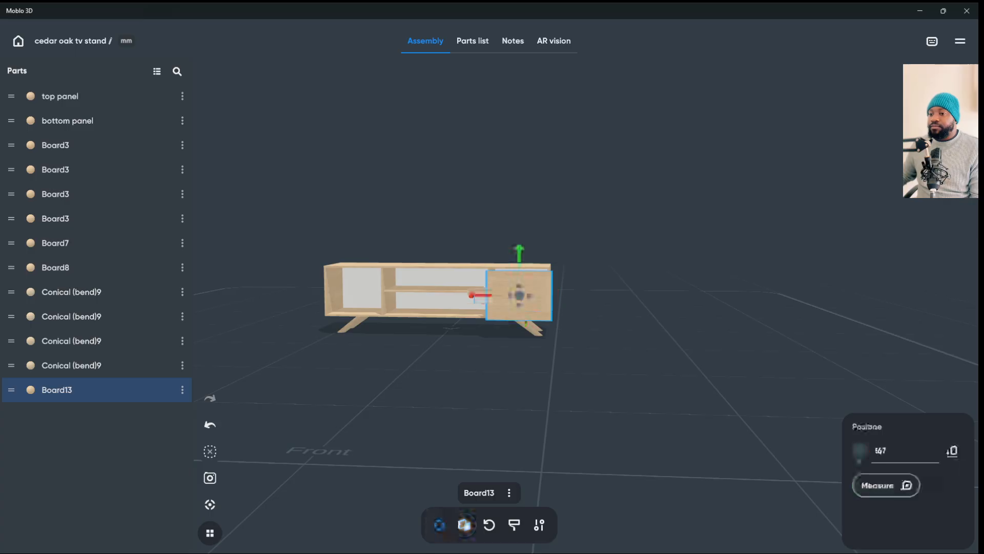
left_click_drag(512, 389, 498, 226)
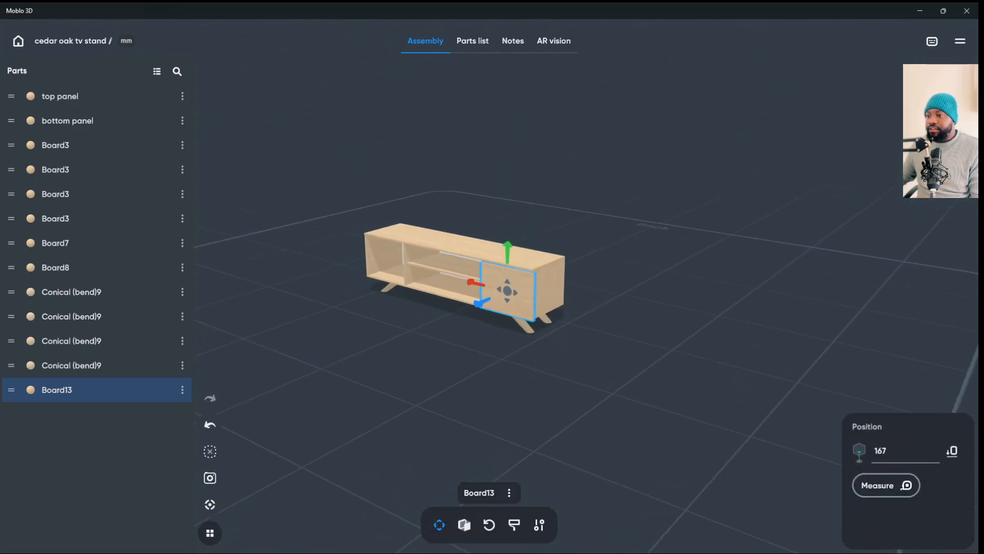
left_click_drag(502, 287, 530, 311)
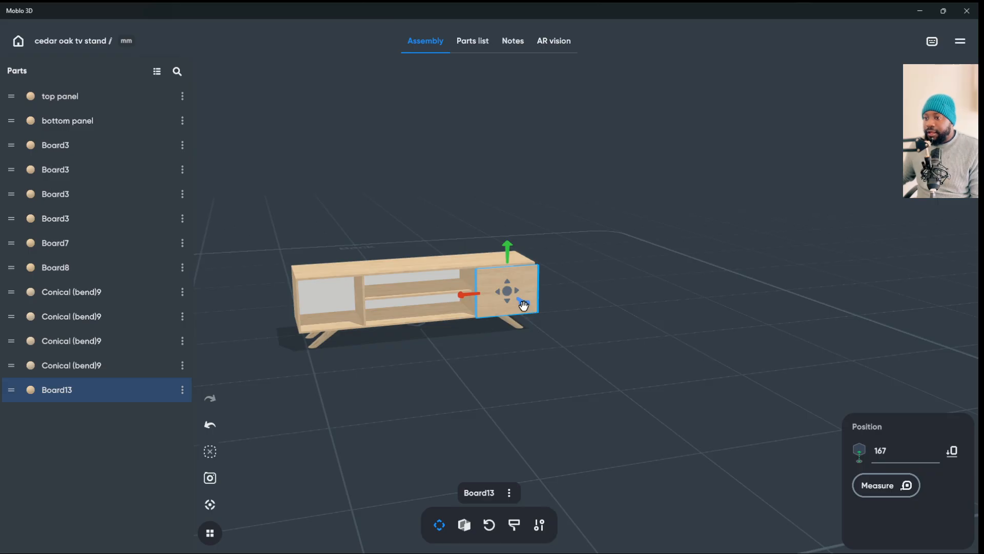
left_click(465, 525)
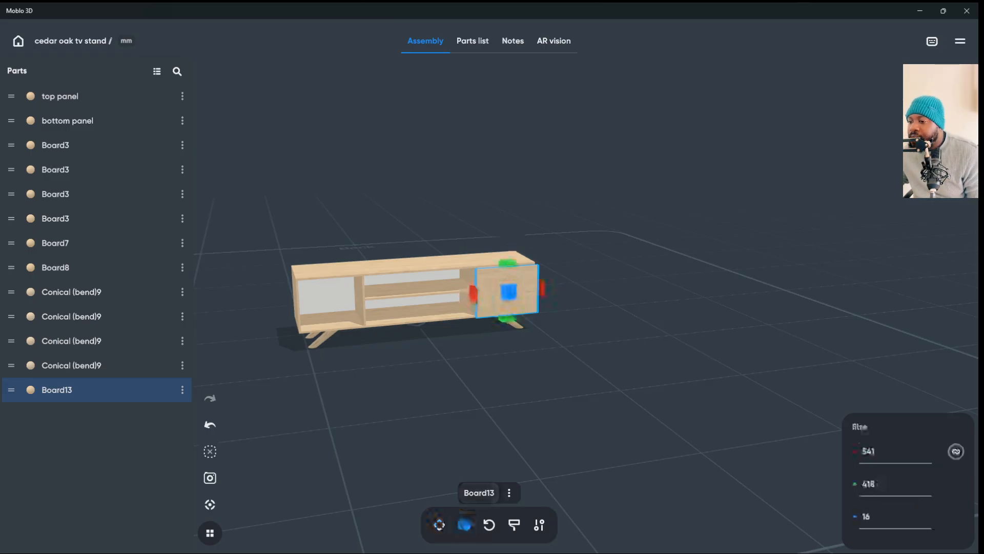
mouse_move(544, 291)
left_mouse_down()
mouse_move(533, 300)
mouse_move(541, 301)
left_mouse_up()
key("Escape")
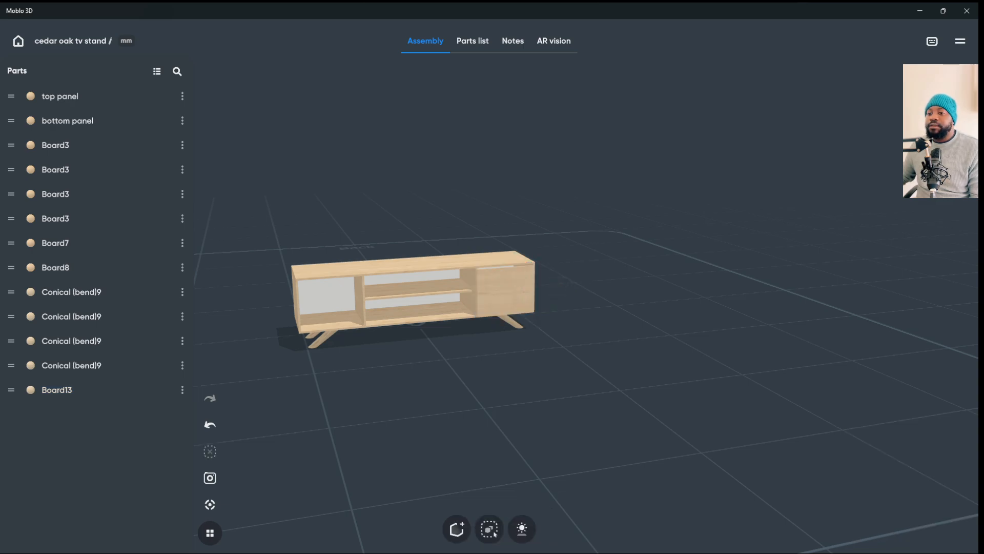
- Push Board13 back into the right-hand compartment opening of the TV stand
left_click(210, 504)
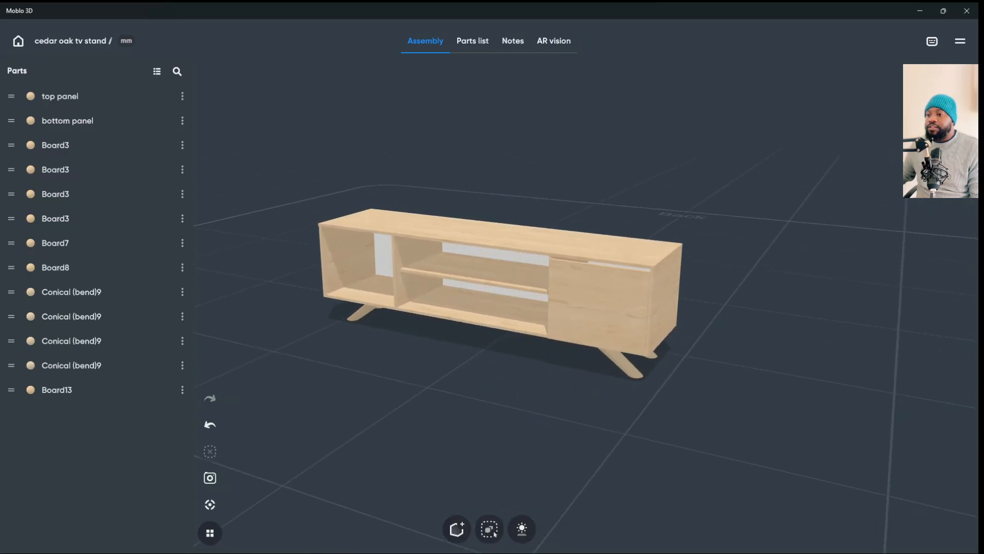
left_click(56, 390)
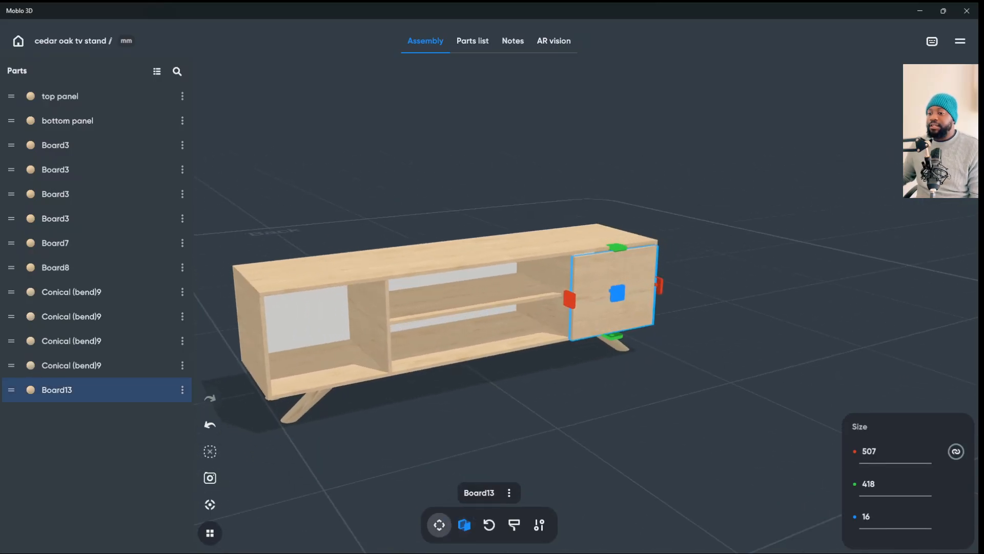
left_click(439, 524)
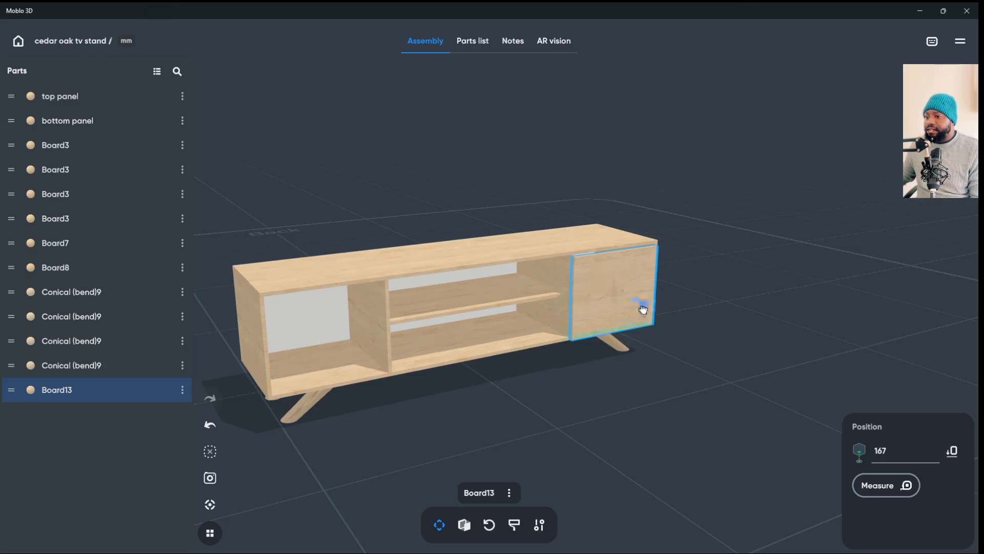
mouse_move(643, 307)
left_mouse_down()
mouse_move(619, 301)
mouse_move(634, 310)
left_mouse_up()
key("Escape")
left_click_drag(717, 359, 661, 328)
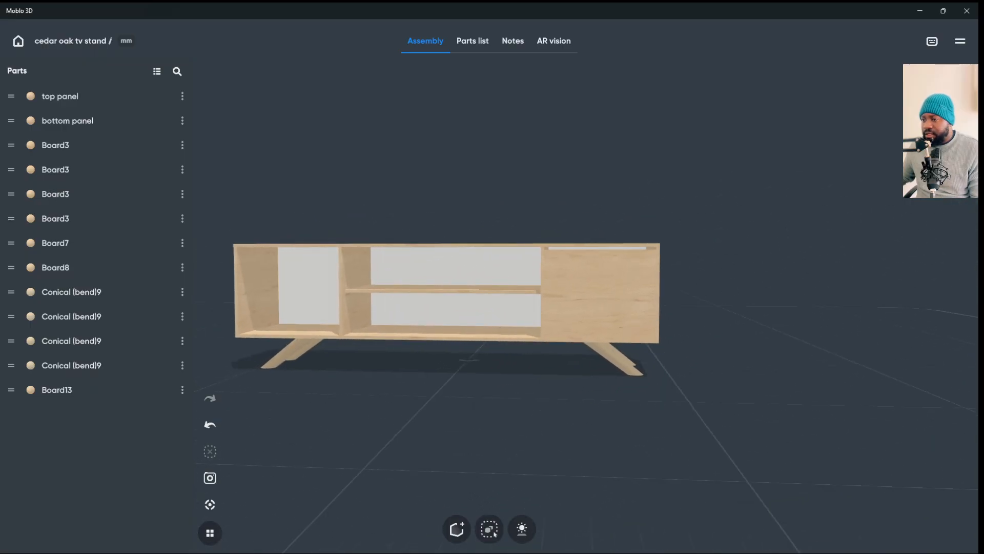
- Raise Board13 to a height position of 179 mm to close the gap under the top panel
left_click(597, 308)
left_click_drag(600, 264, 600, 264)
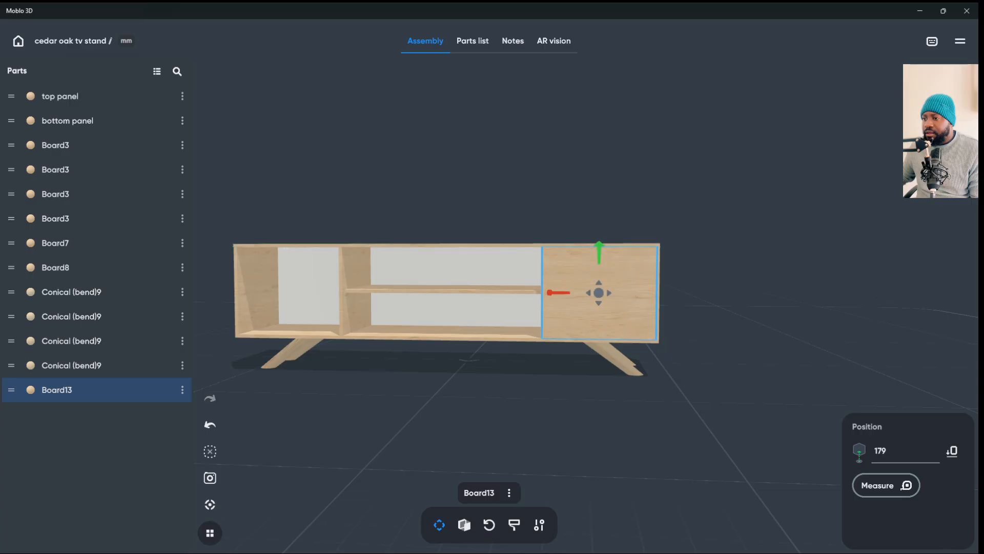
left_click(718, 266)
left_click_drag(717, 267, 574, 293)
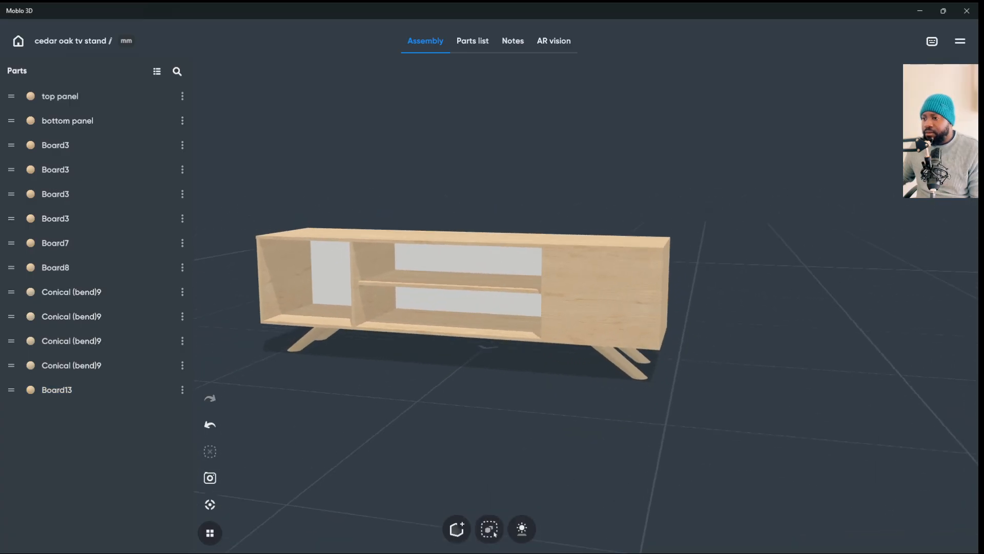
left_click(599, 296)
left_click_drag(718, 267, 861, 308)
key("Escape")
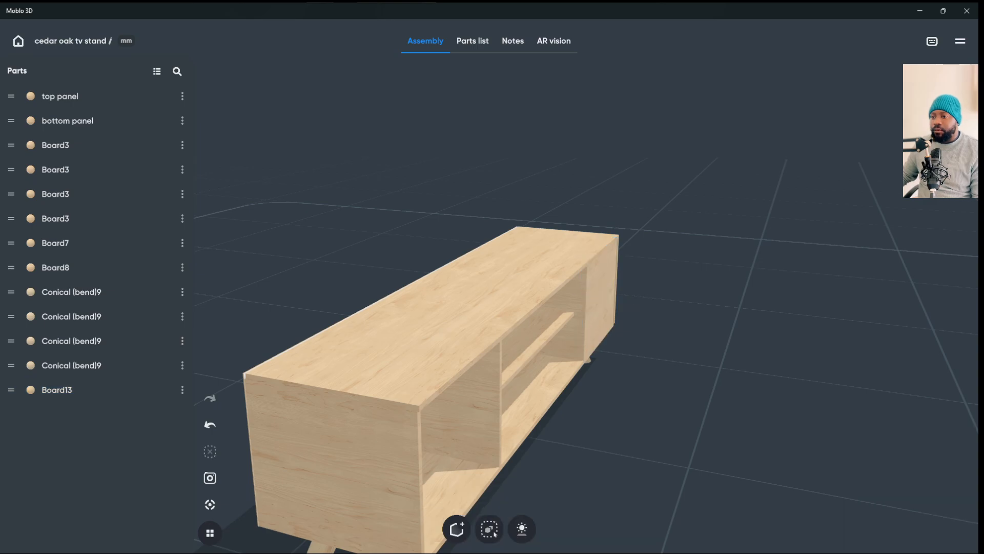
- Try Grey, Capri blue and Beige on Board13's front face, and settle on the dark grey colour
left_click(604, 321)
left_click_drag(718, 308, 666, 333)
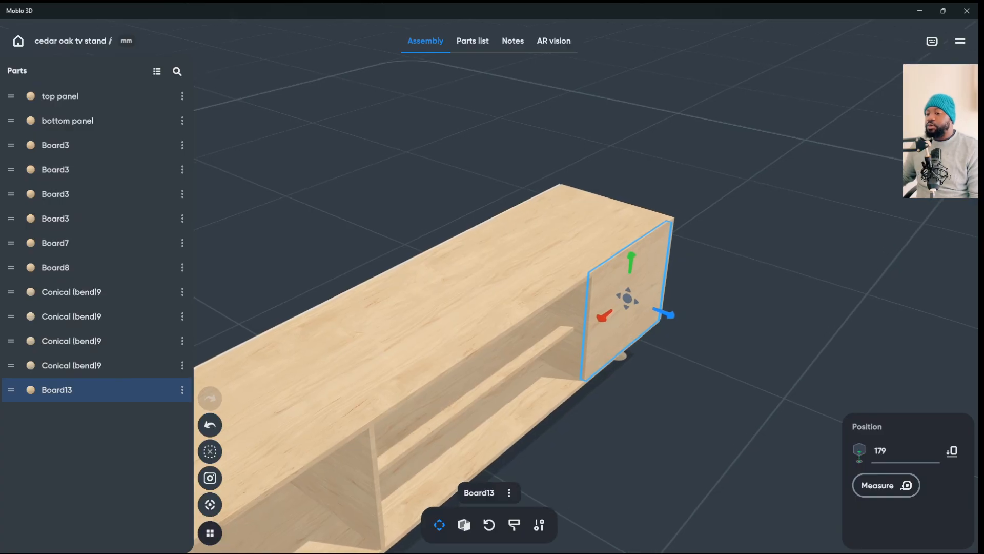
left_click(465, 525)
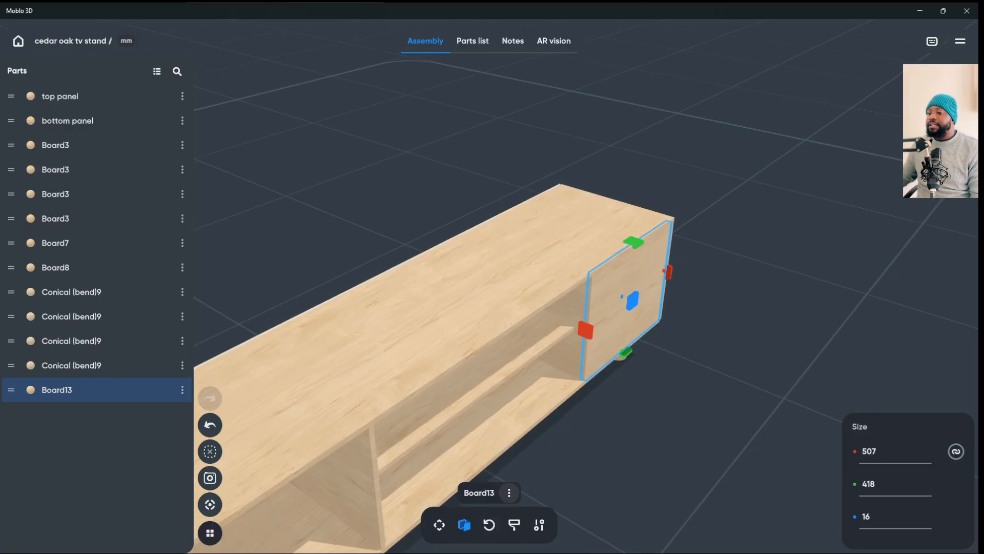
left_click(513, 524)
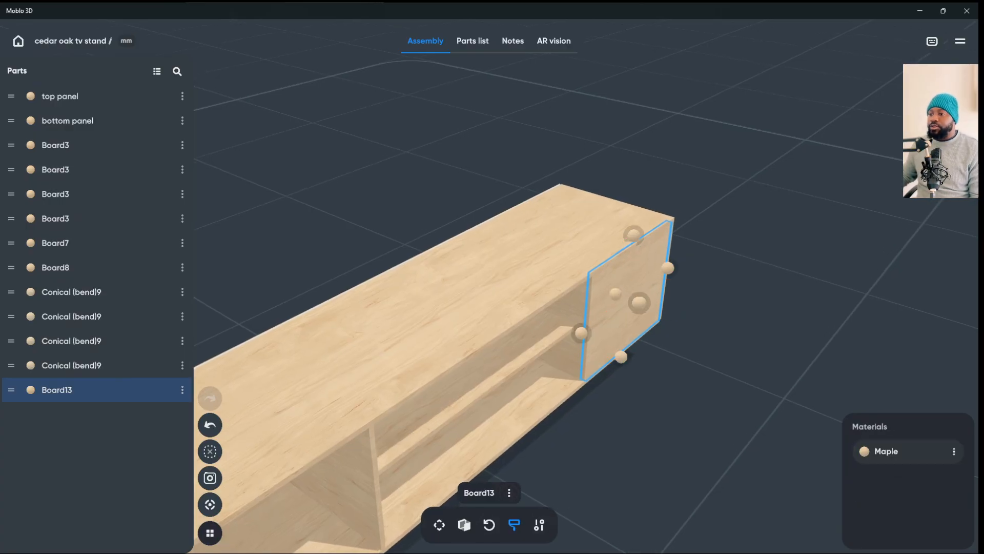
left_click(886, 451)
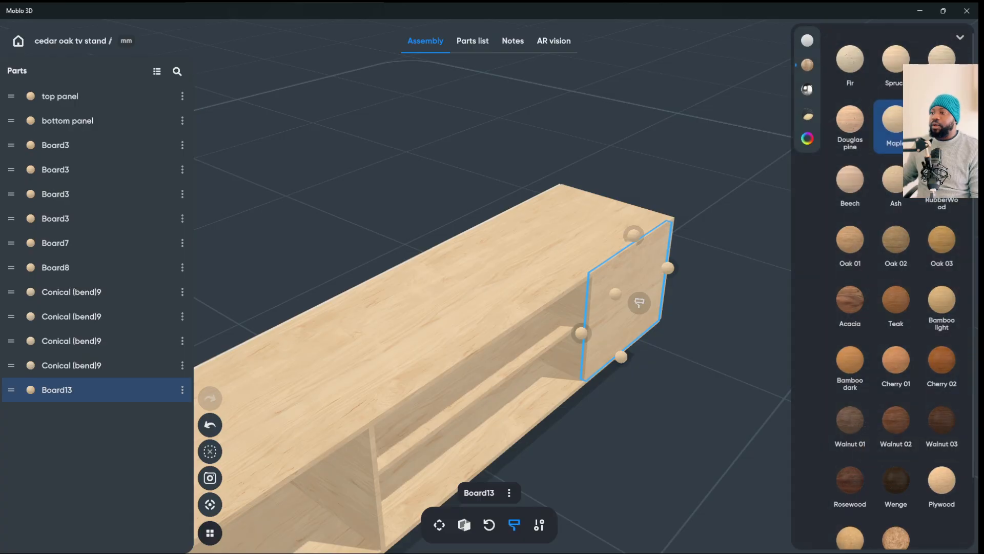
left_click(807, 40)
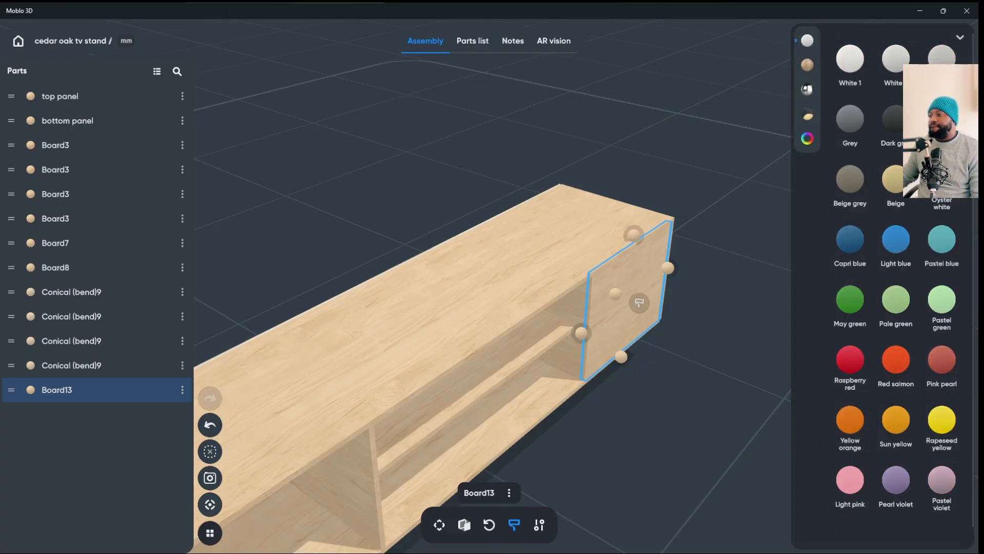
left_click(849, 121)
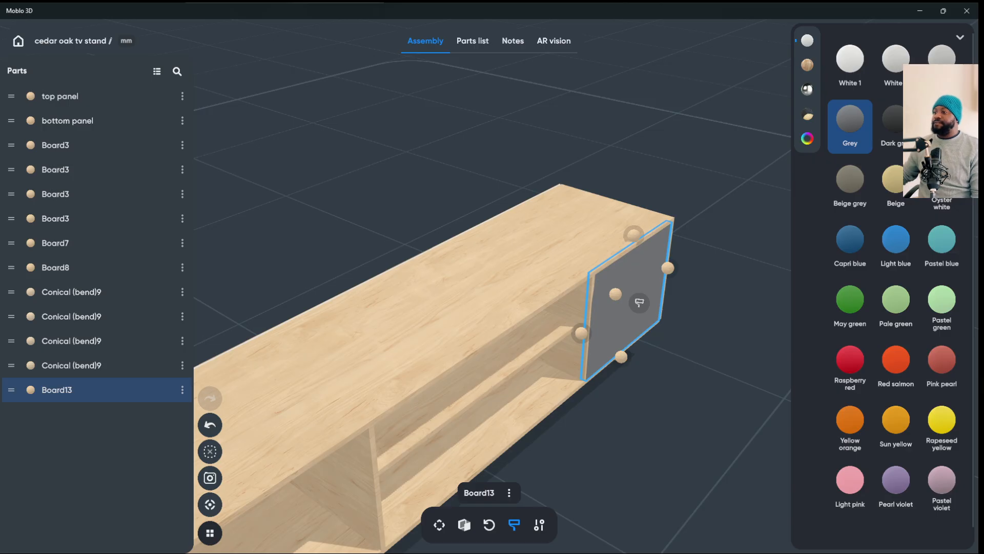
left_click(850, 244)
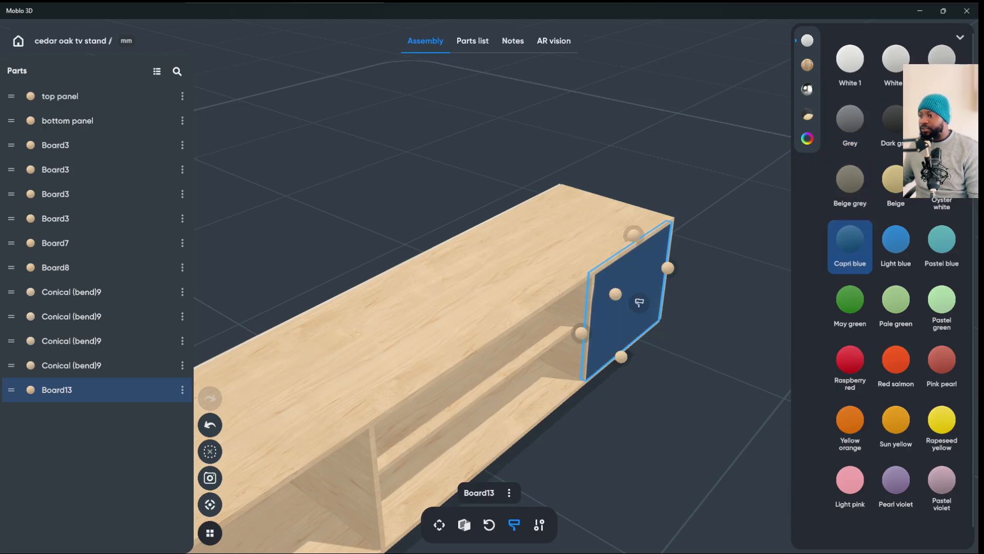
left_click(895, 182)
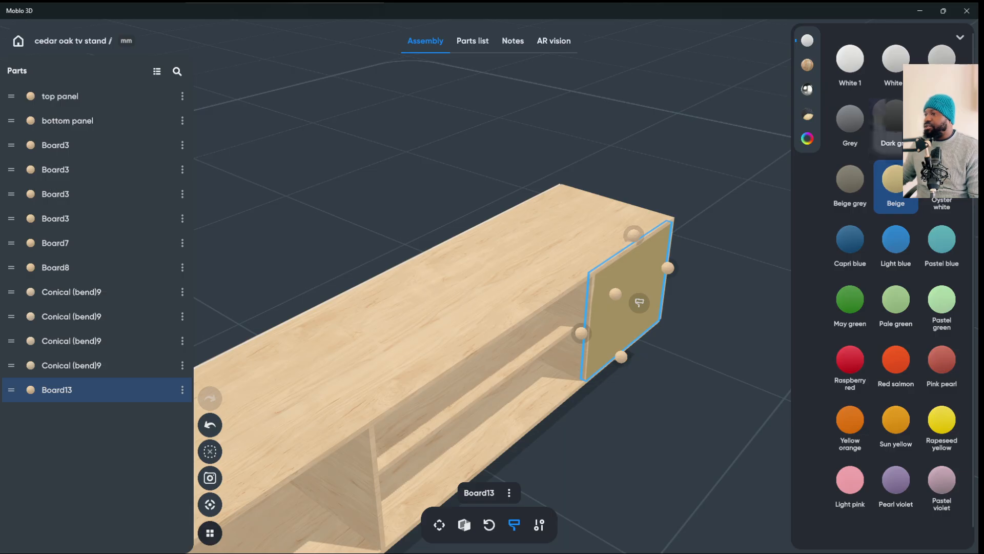
left_click(892, 120)
left_click_drag(492, 153, 410, 144)
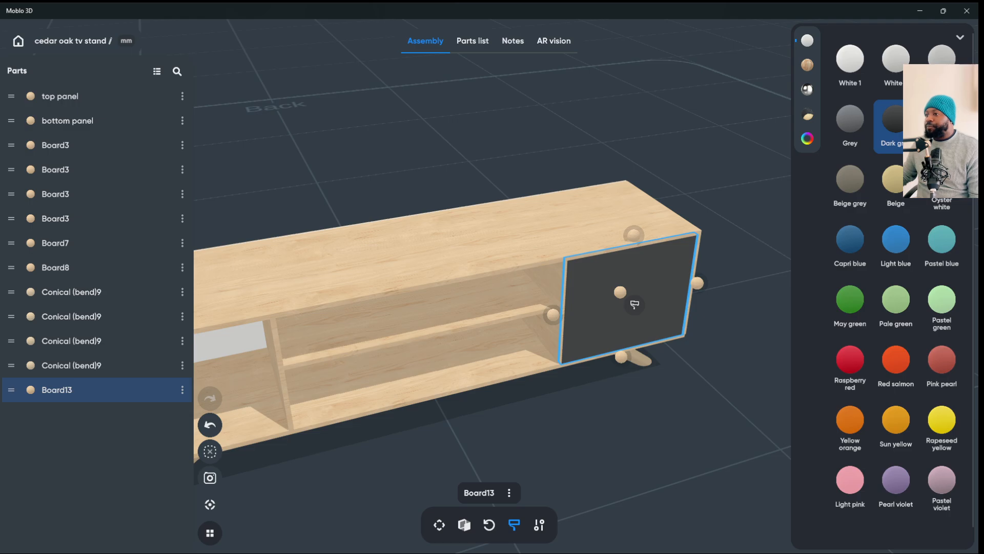
- Apply the dark grey colour to Board13's back face and top edge
left_click(620, 293)
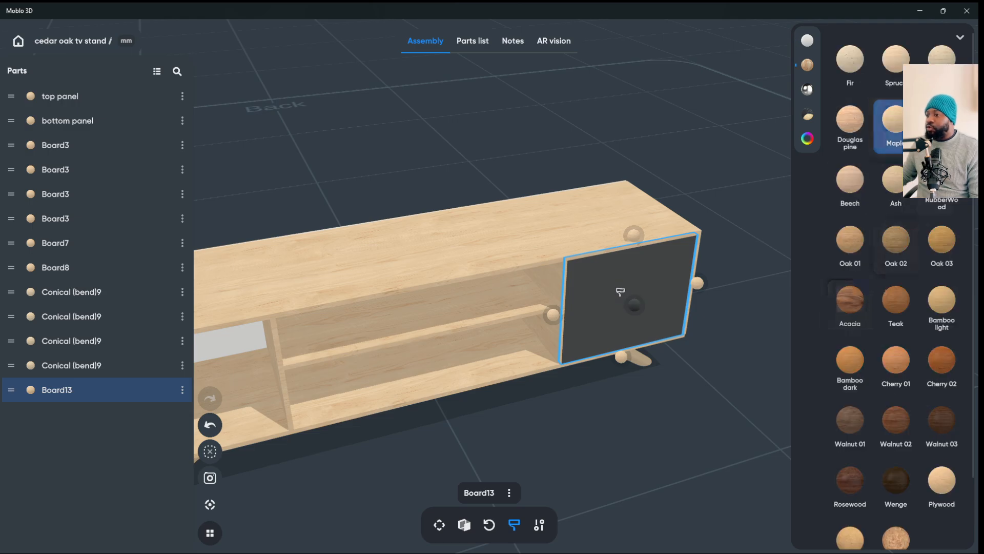
left_click(807, 40)
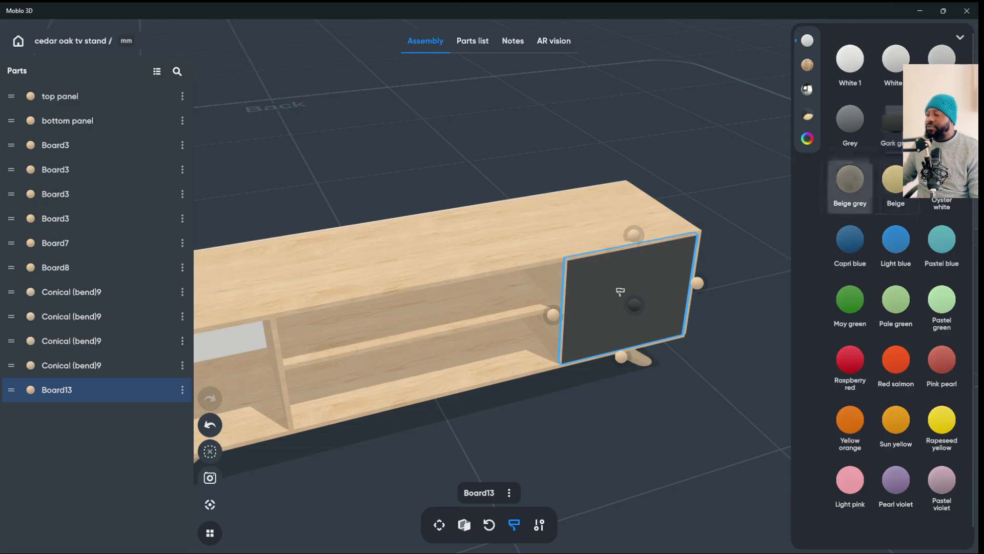
left_click(892, 121)
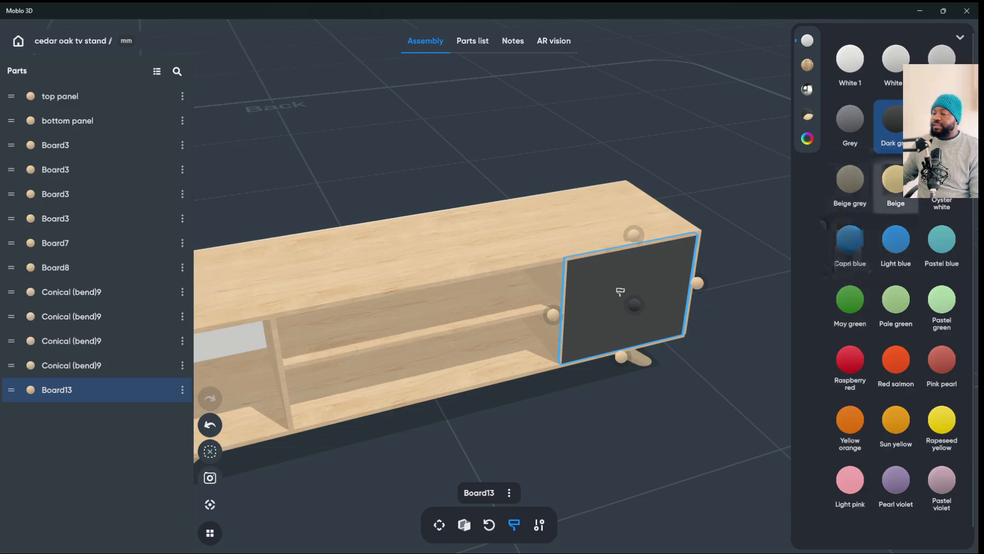
left_click(633, 235)
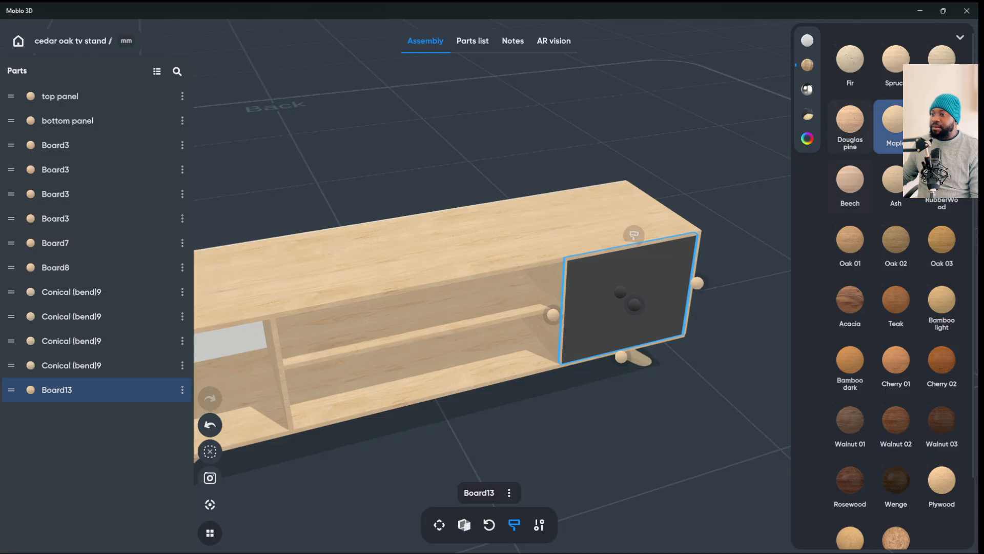
left_click(807, 40)
left_click(892, 121)
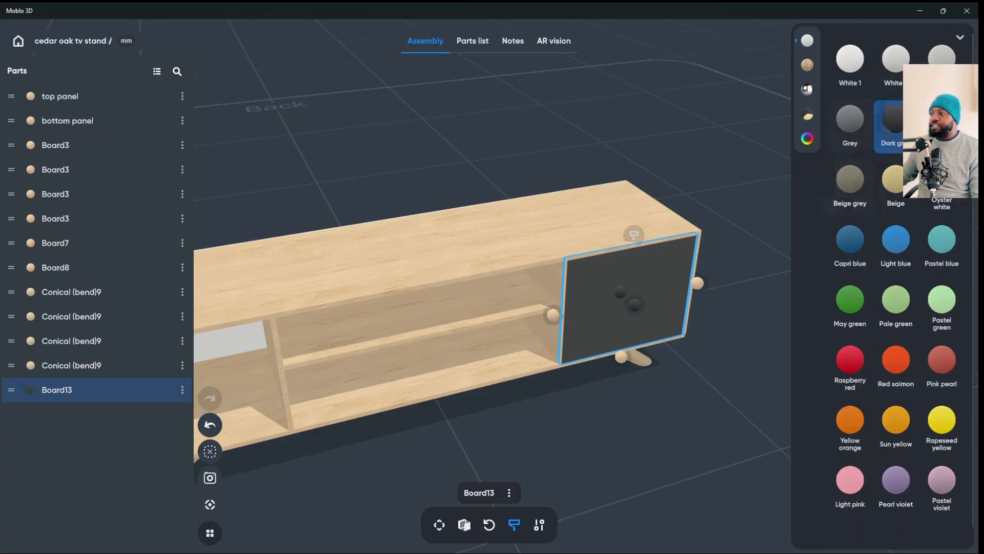
- Apply the dark grey colour to Board13's bottom edge and both of its side edges
left_click(697, 282)
left_click(806, 41)
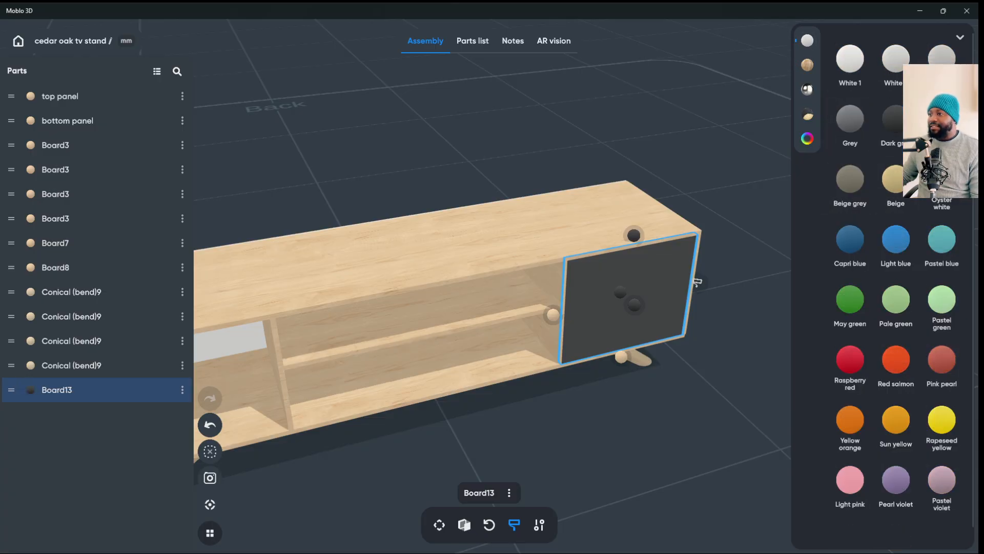
left_click(888, 126)
left_click(621, 355)
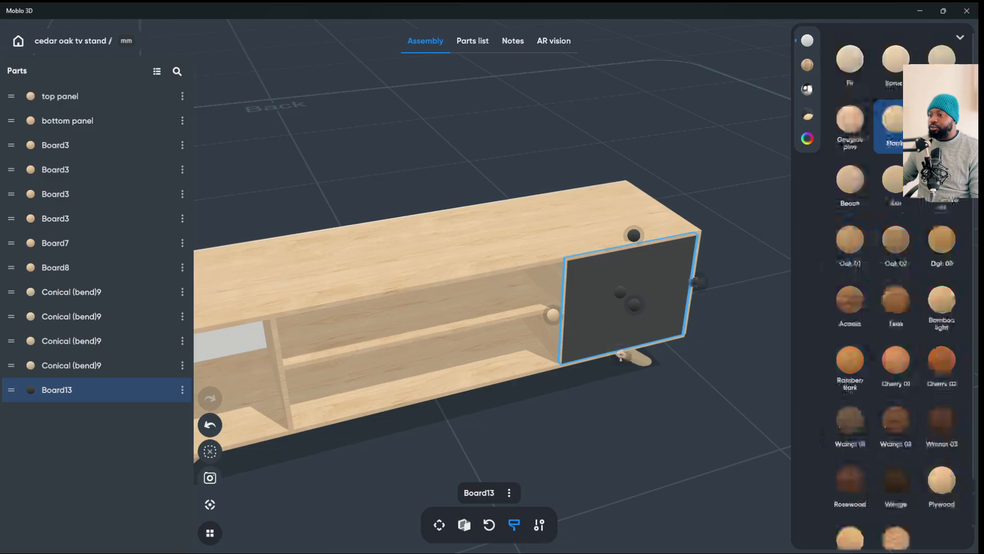
left_click(807, 41)
left_click(888, 126)
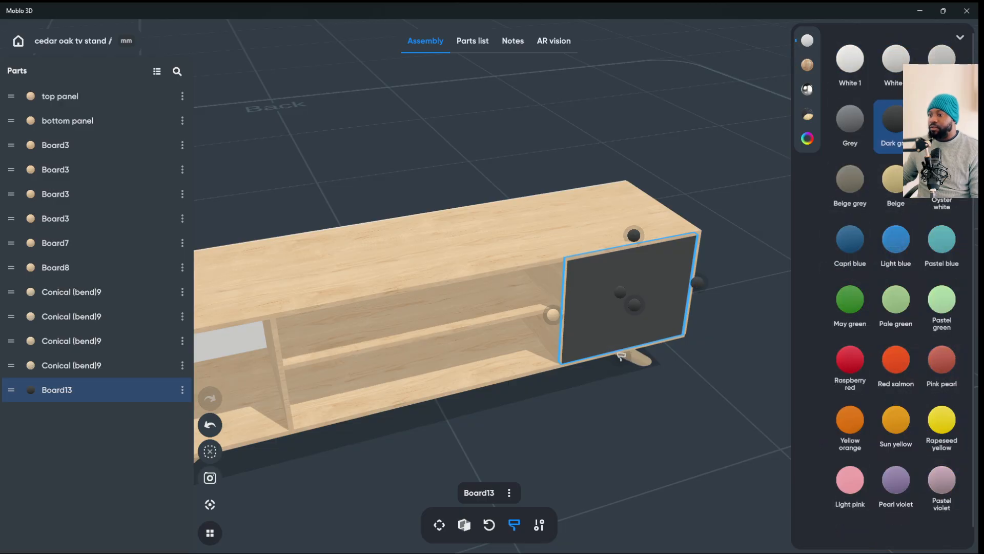
left_click(552, 314)
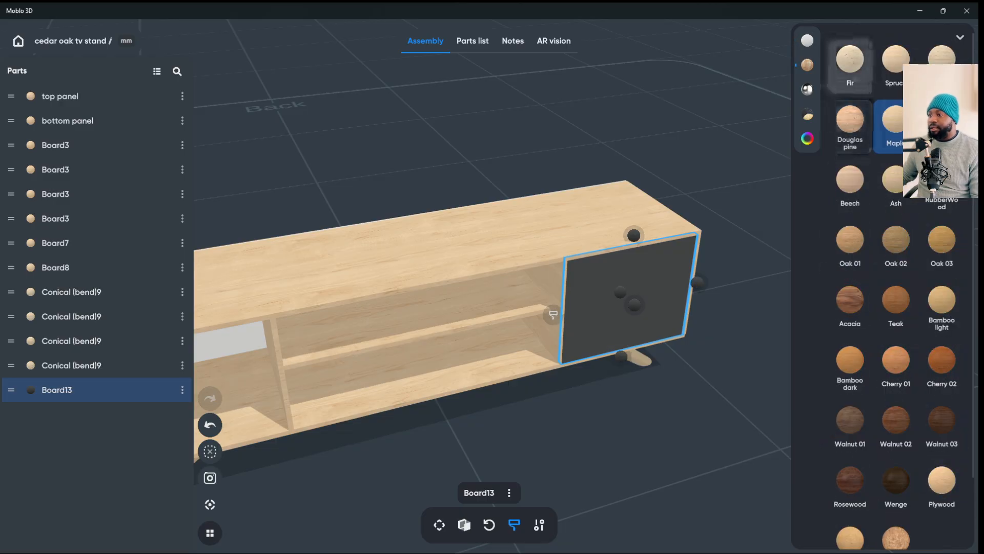
left_click(807, 40)
left_click(888, 126)
left_click(743, 206)
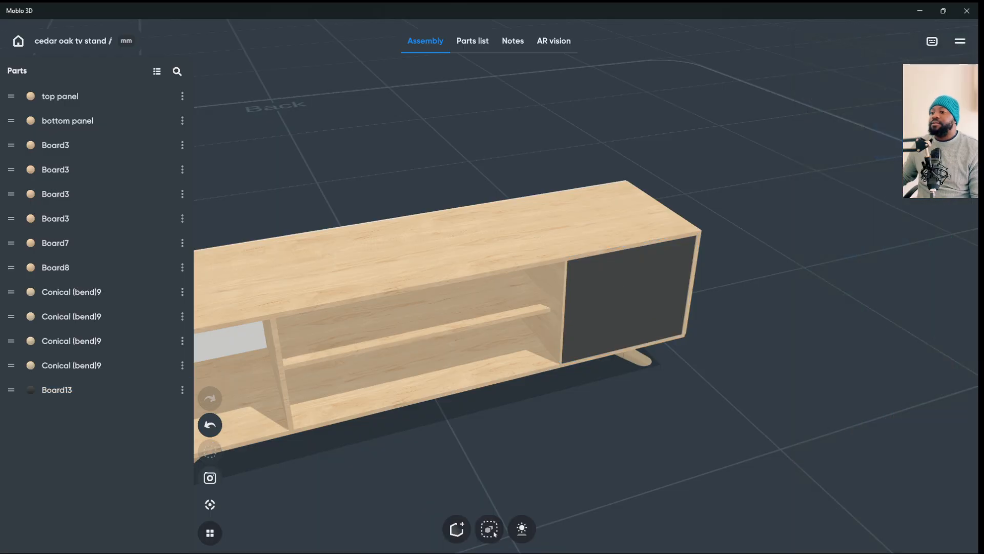
- Set Board13's width to 505 mm
left_click_drag(744, 215, 677, 164)
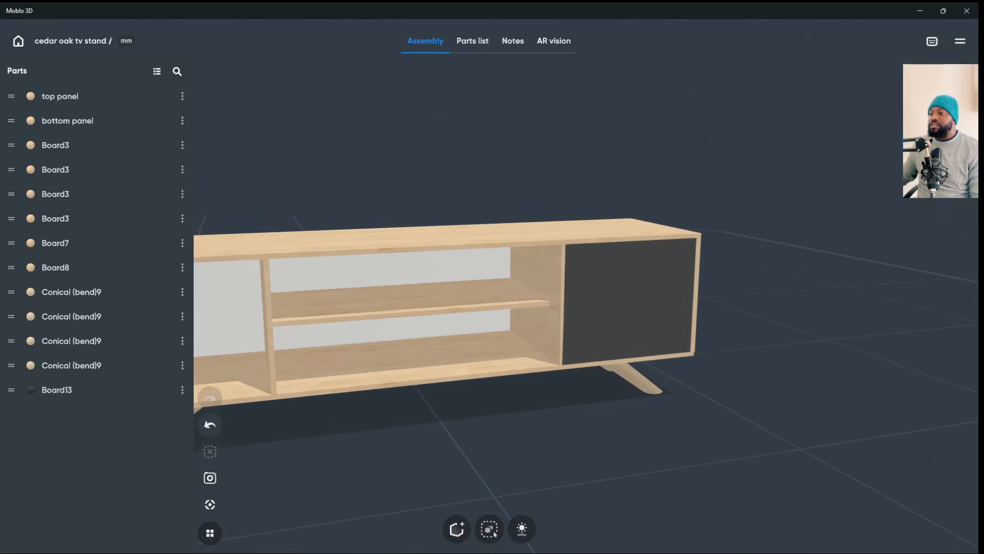
left_click(630, 301)
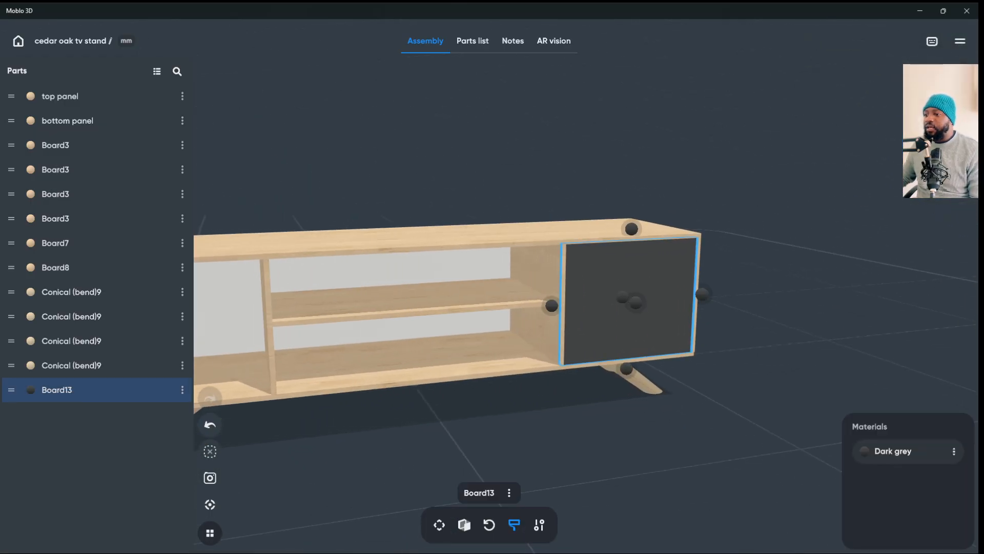
left_click(465, 524)
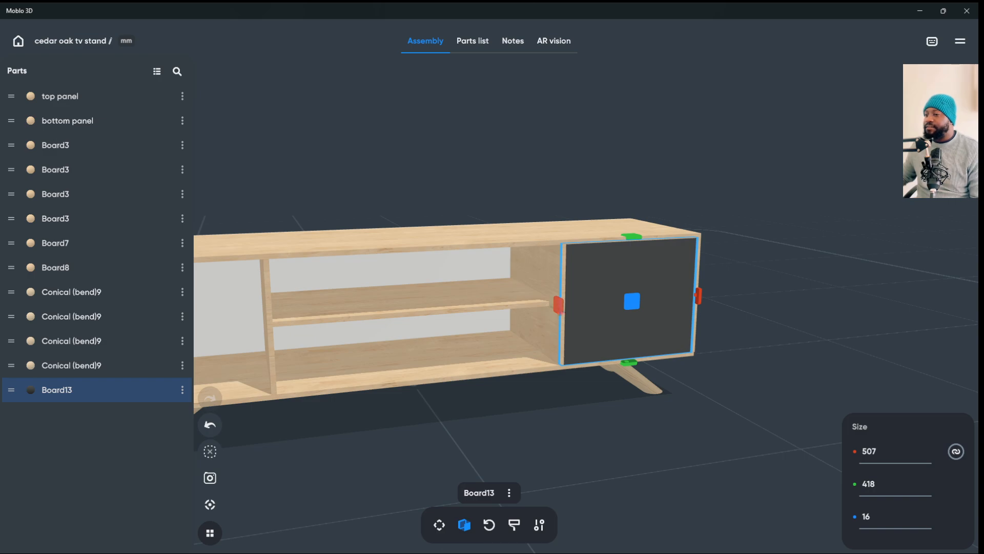
left_click(869, 452)
left_click(877, 451)
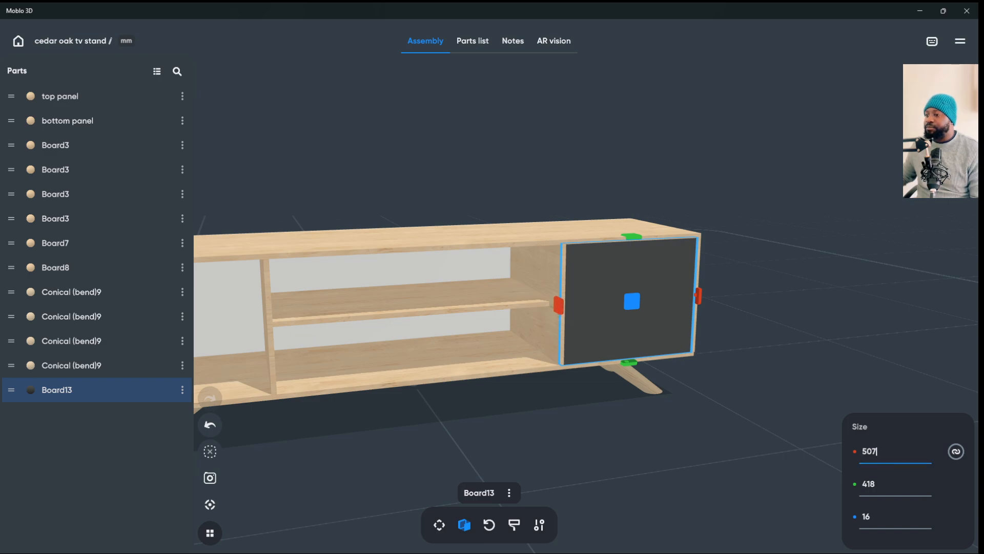
key("BackSpace")
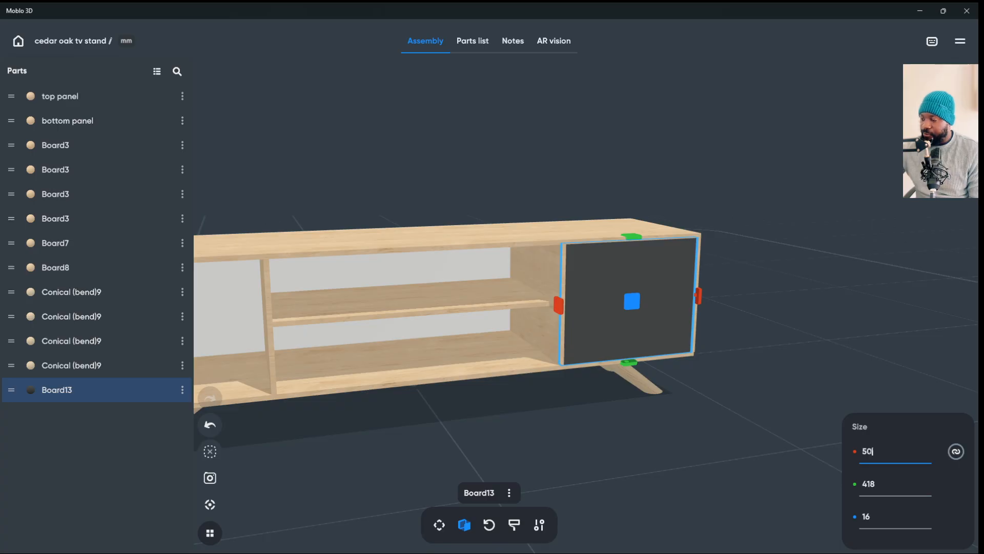
type("5")
key("Escape")
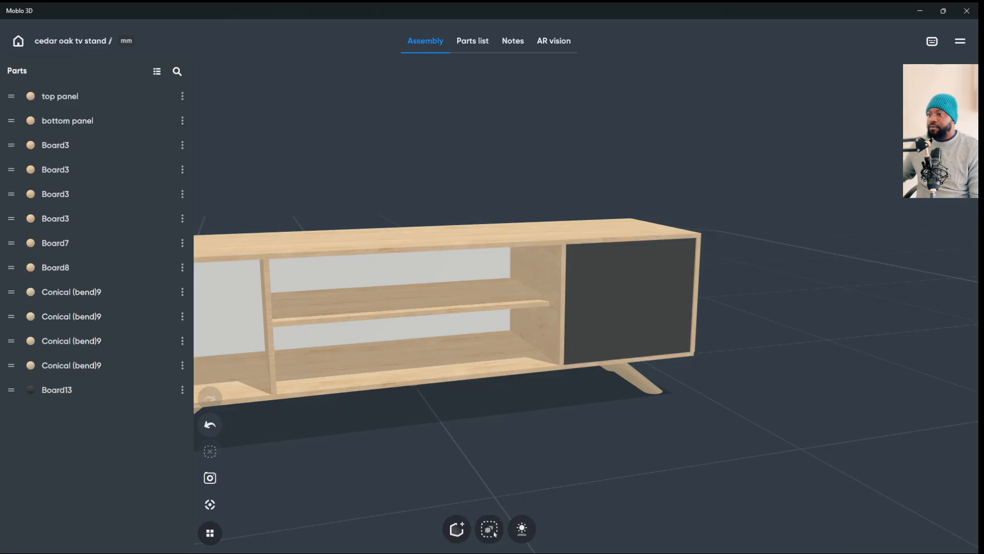
- Set Board13's width to 500 mm
left_click_drag(564, 452, 487, 410)
left_click(620, 305)
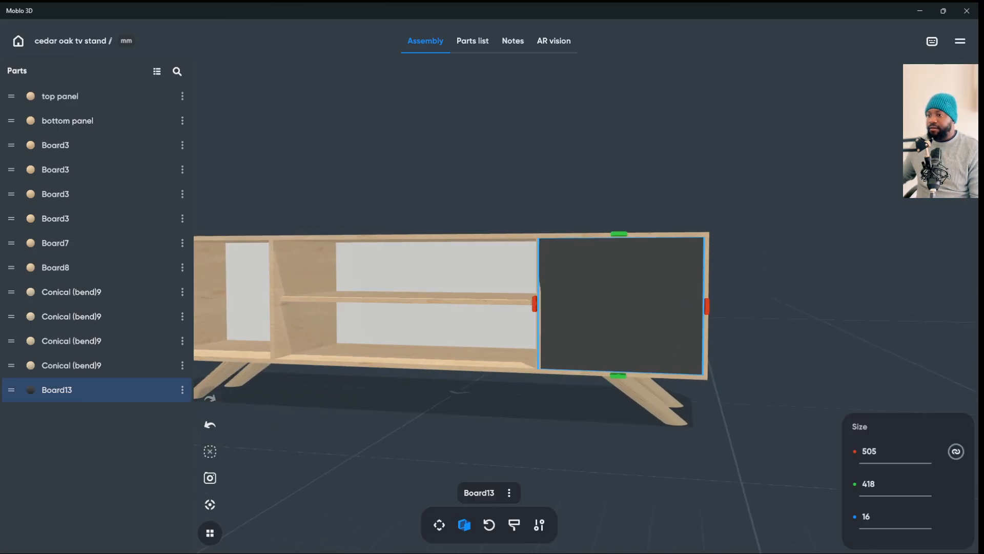
left_click(877, 451)
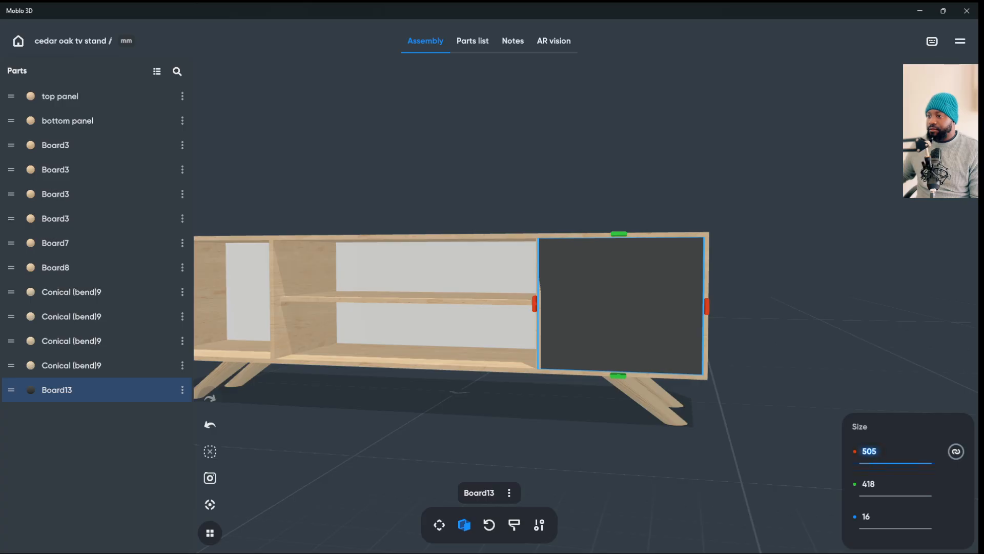
left_click(877, 451)
key("BackSpace")
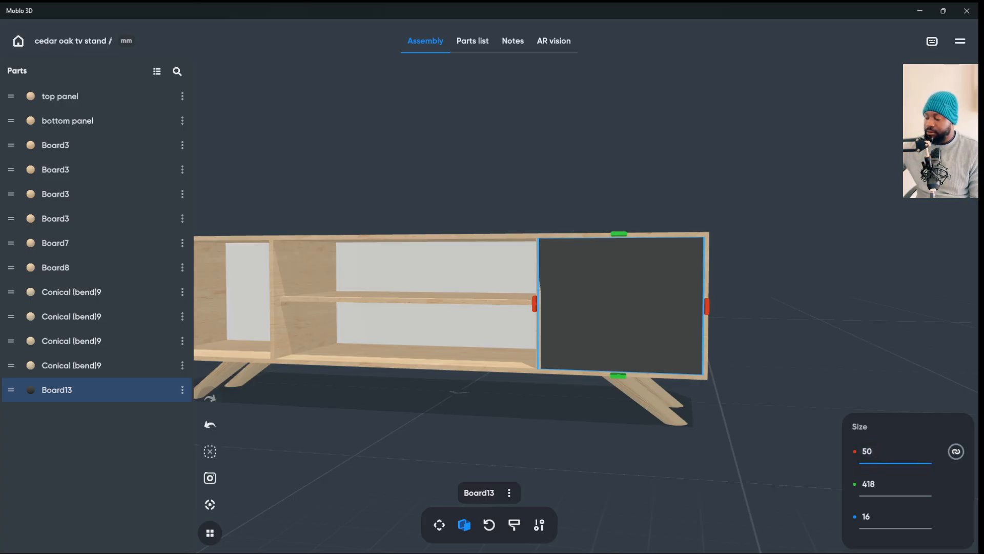
type("0")
key("Escape")
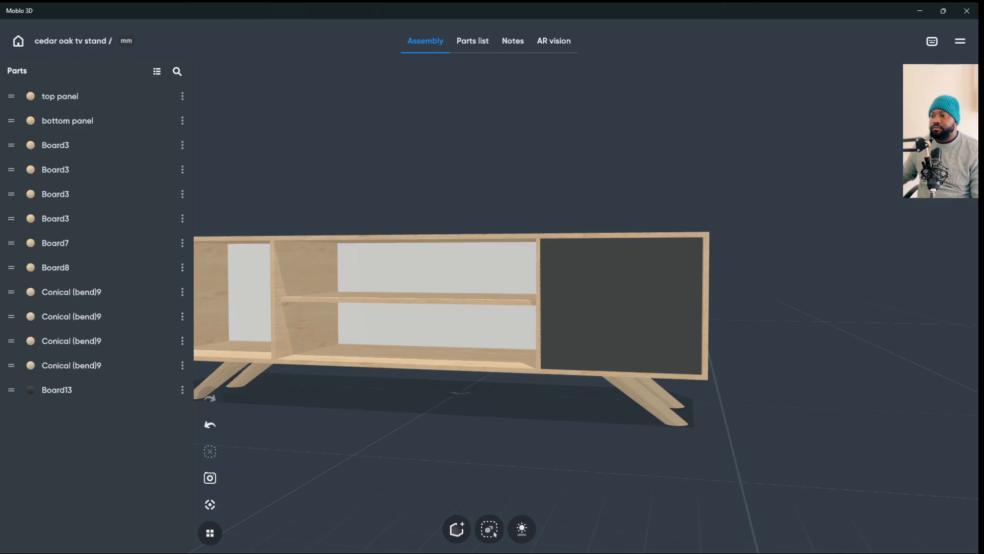
- Duplicate the dark grey door board in the right-hand compartment of the TV stand
left_click_drag(564, 308, 590, 338)
scroll(553, 302, "down", 4)
left_click(552, 284)
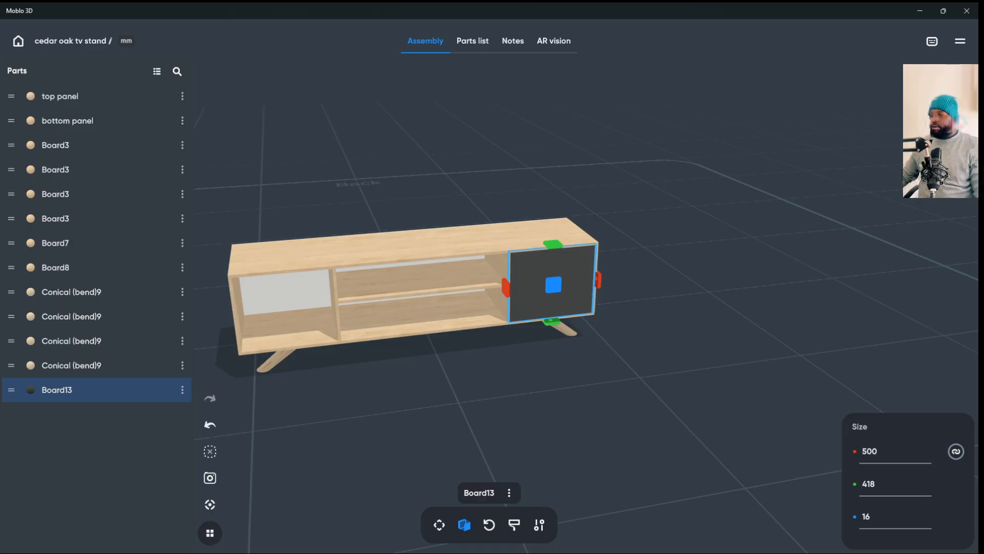
right_click(543, 295)
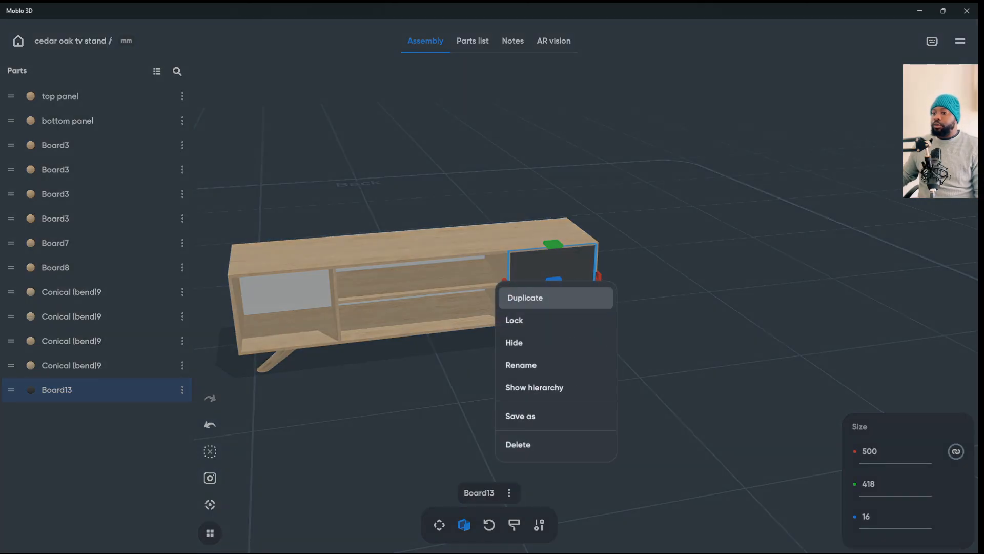
left_click(525, 297)
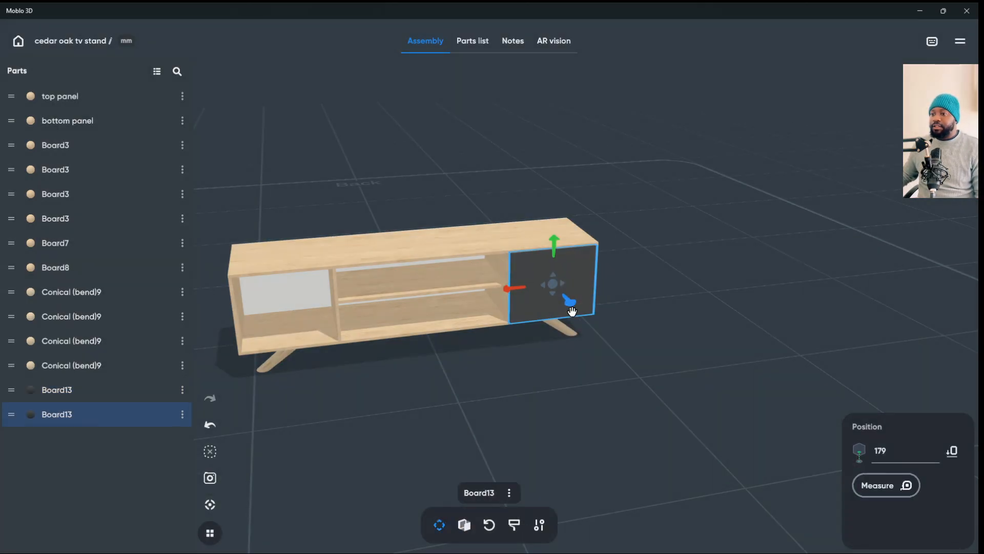
- Move the duplicated door board across the front of the stand and fit it into the left-hand compartment opening
left_click_drag(571, 303, 626, 358)
left_click_drag(571, 345, 276, 339)
left_click_drag(359, 436, 268, 378)
left_click_drag(301, 407, 272, 319)
left_click_drag(231, 390, 332, 317)
left_click(331, 317)
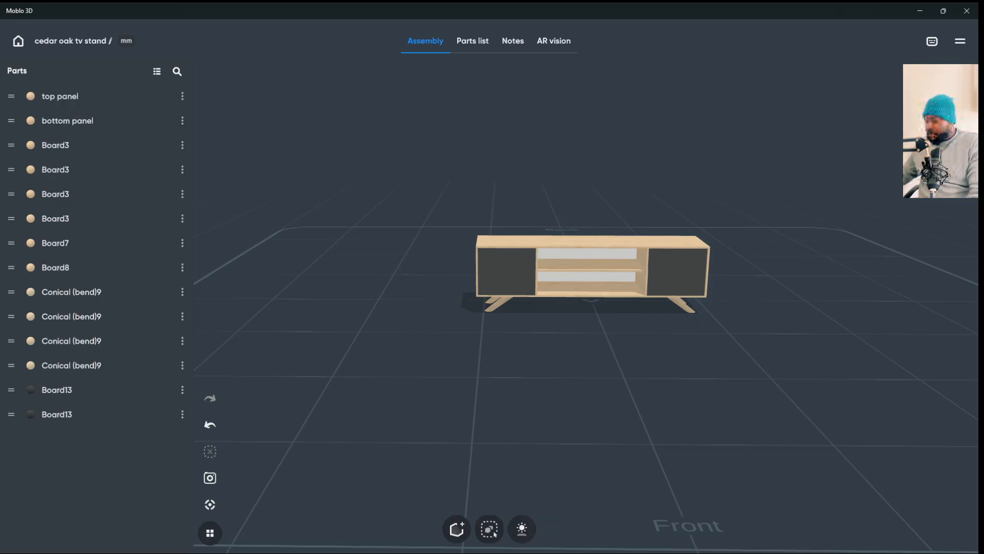
- Add a Rounded-1 handle to the assembly
left_click(457, 529)
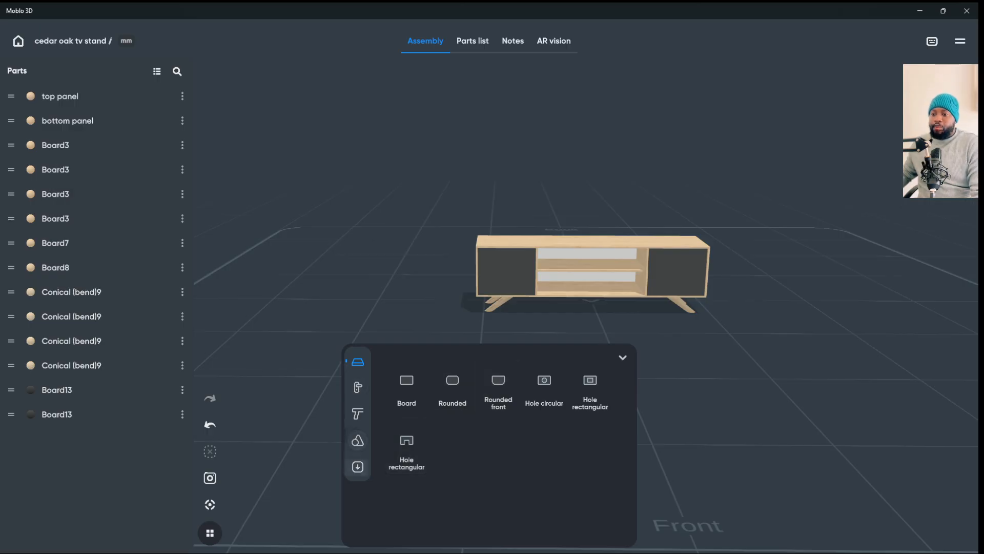
left_click(357, 387)
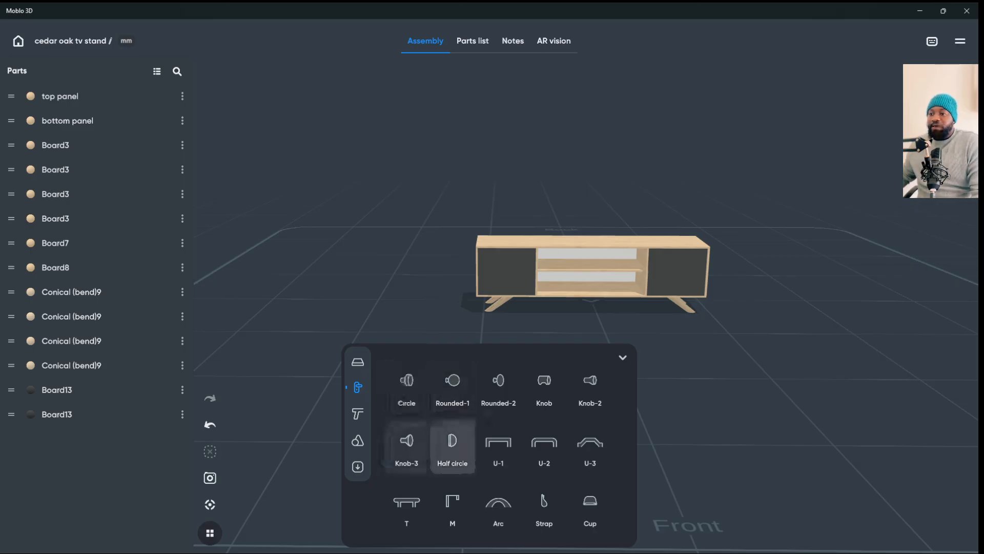
left_click(452, 386)
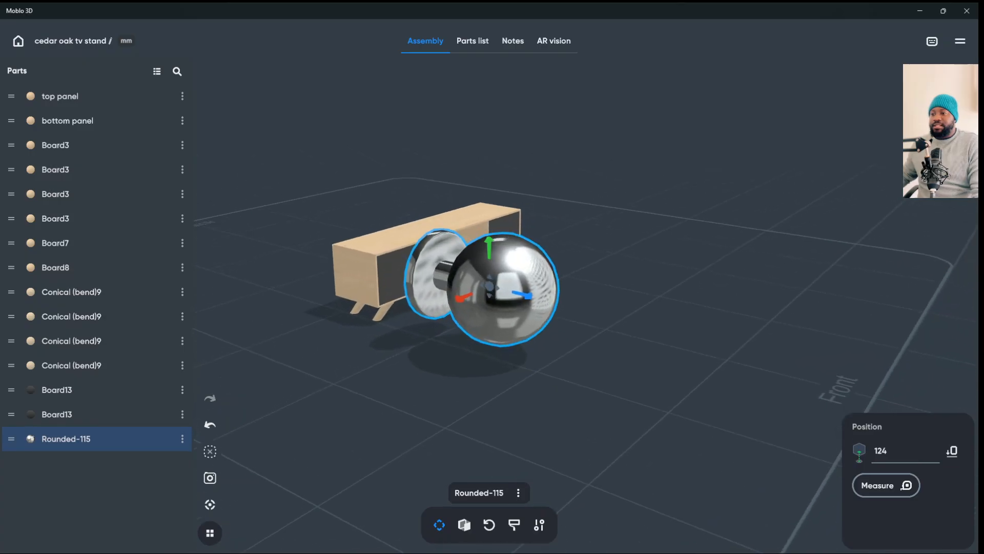
- Scale the round knob down proportionally to about 51 x 51 x 65 mm
left_click(464, 524)
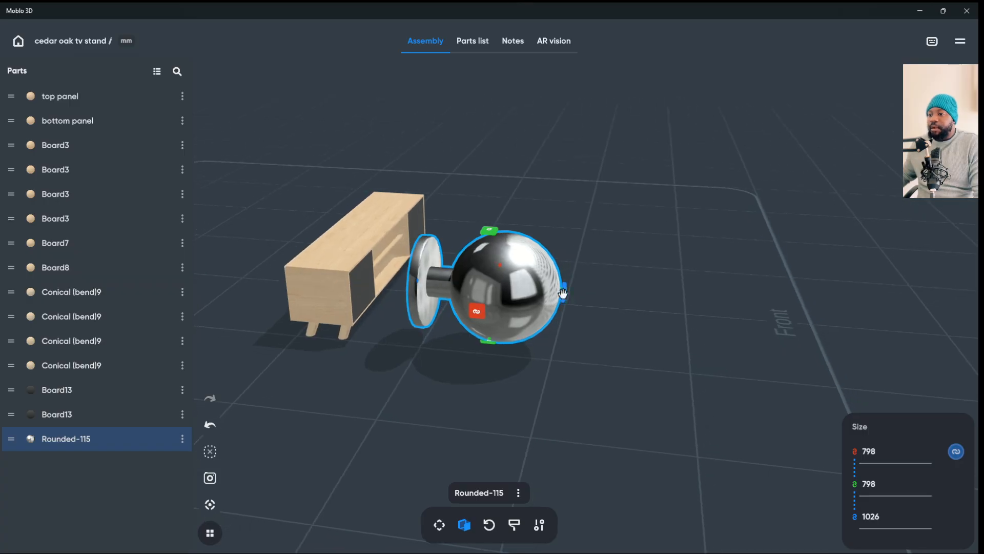
left_click_drag(564, 292, 435, 299)
left_click_drag(667, 308, 513, 312)
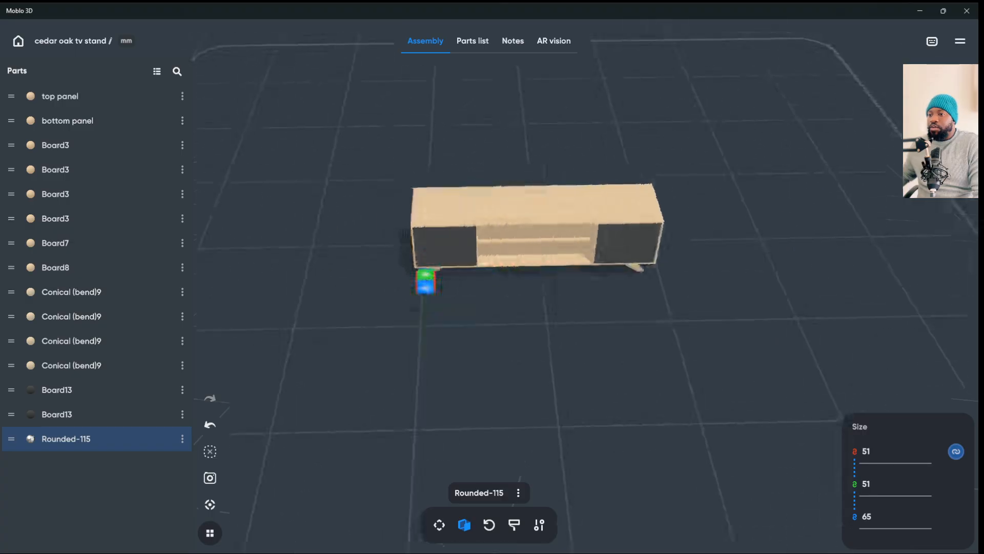
key("Escape")
- Move the knob onto the left-hand door's front face near its upper inner corner, at a height position of about 498 mm
left_click_drag(564, 359, 559, 297)
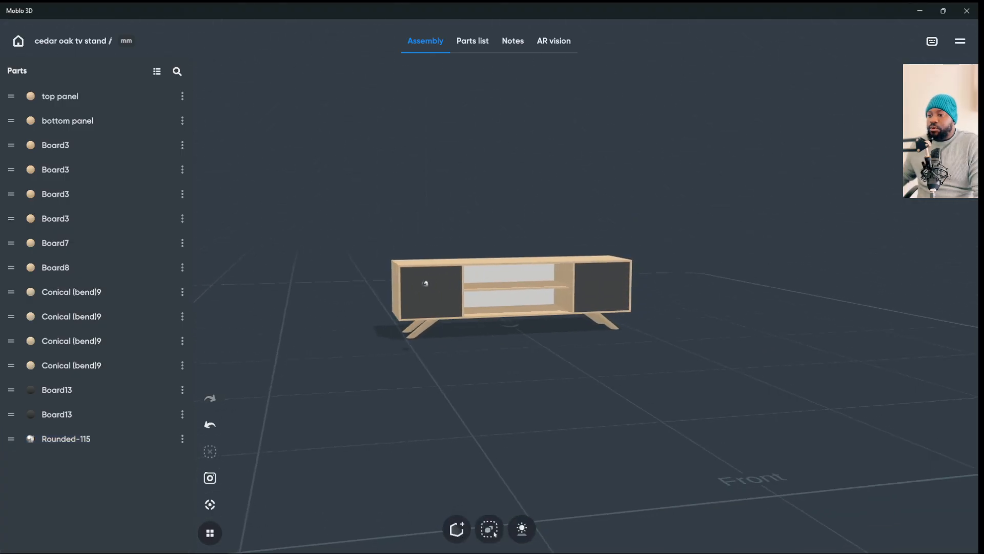
left_click(433, 295)
left_click(210, 505)
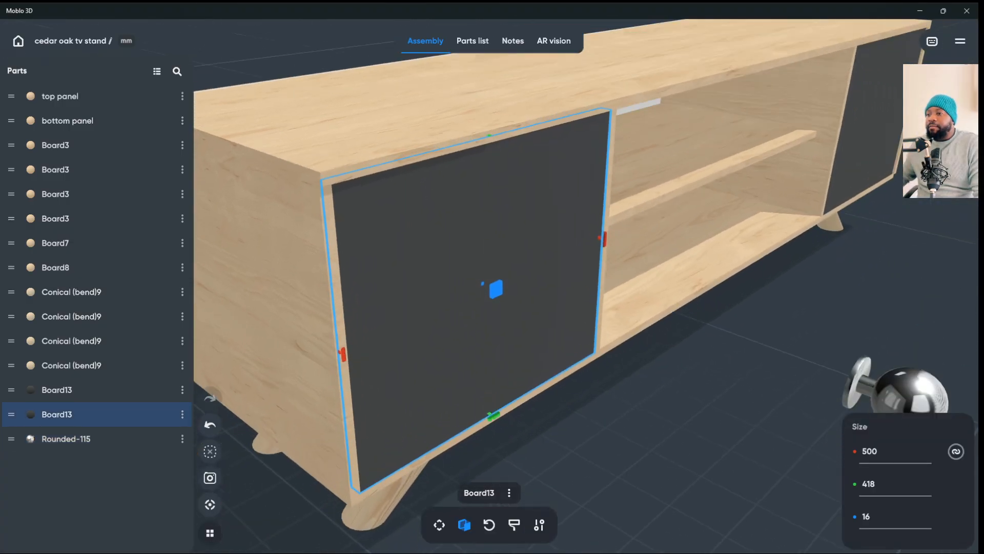
left_click_drag(769, 358, 718, 318)
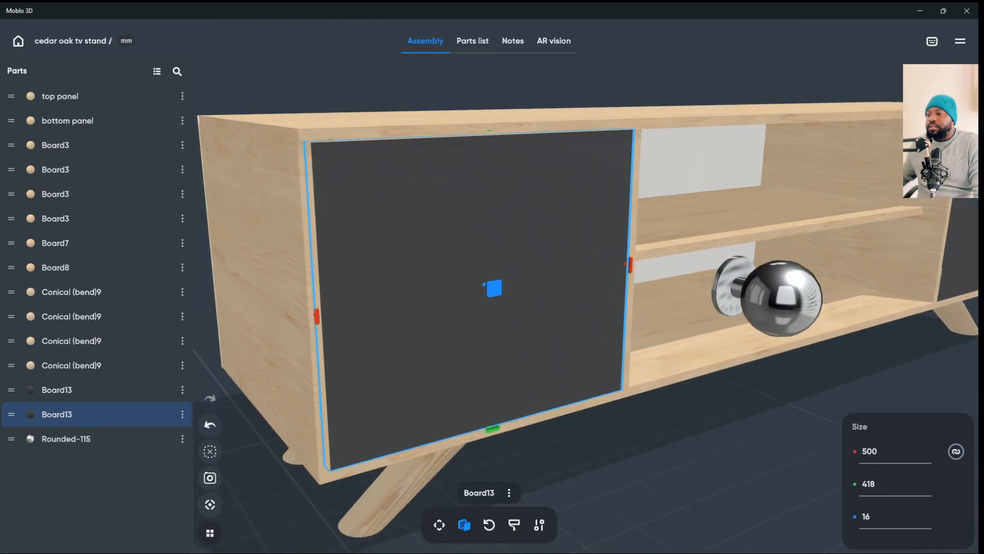
left_click(749, 315)
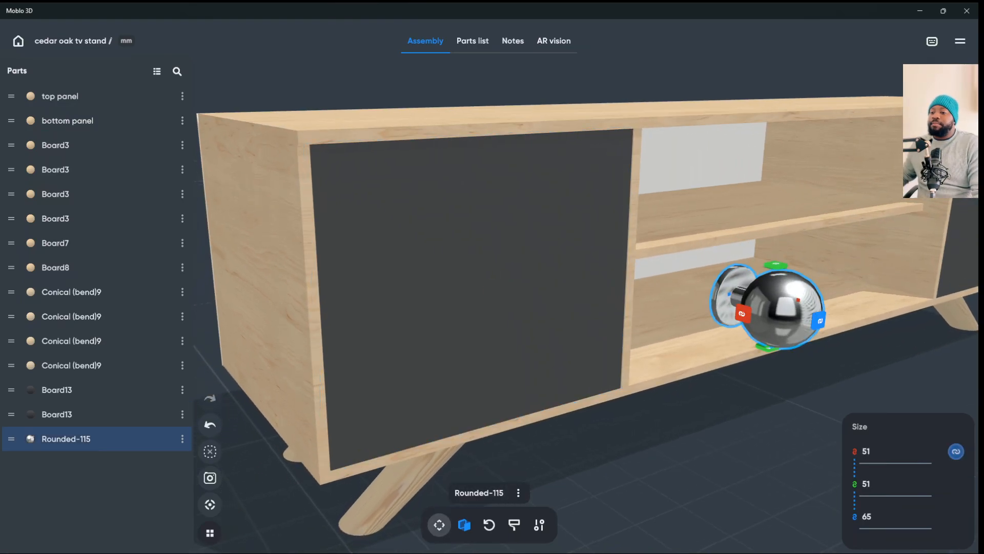
left_click(439, 525)
left_click_drag(821, 328, 610, 410)
left_click_drag(571, 290, 439, 151)
scroll(640, 134, "down", 2)
scroll(410, 123, "down", 3)
scroll(420, 153, "down", 3)
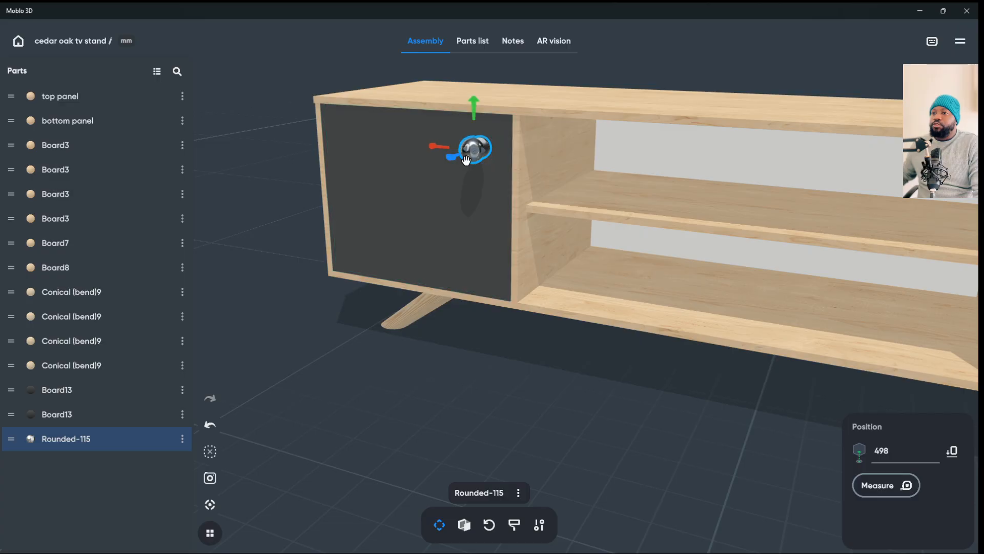
- Lower the knob on the left-hand door to a height position of about 395 mm
left_click_drag(472, 107, 483, 158)
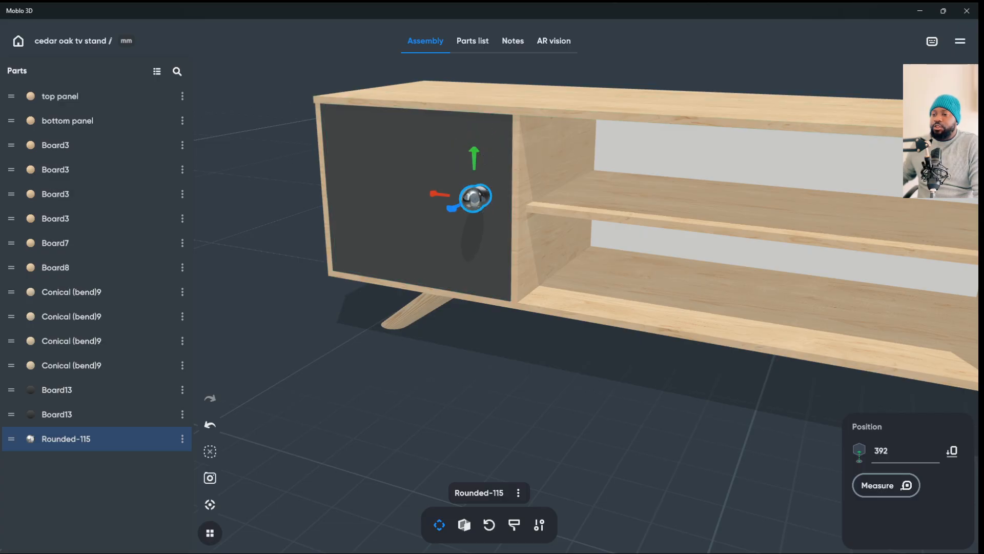
key("Escape")
scroll(489, 277, "down", 3)
left_click_drag(564, 359, 662, 313)
left_click(464, 216)
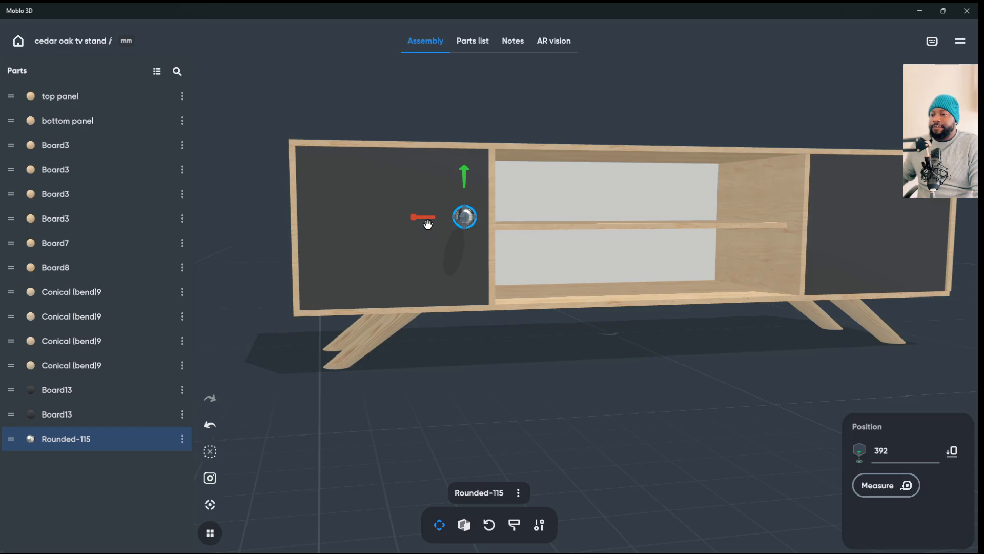
left_click_drag(471, 185, 469, 185)
key("Escape")
- Duplicate the knob and move the copy across to the right-hand door, near its inner edge
left_click_drag(590, 389, 564, 443)
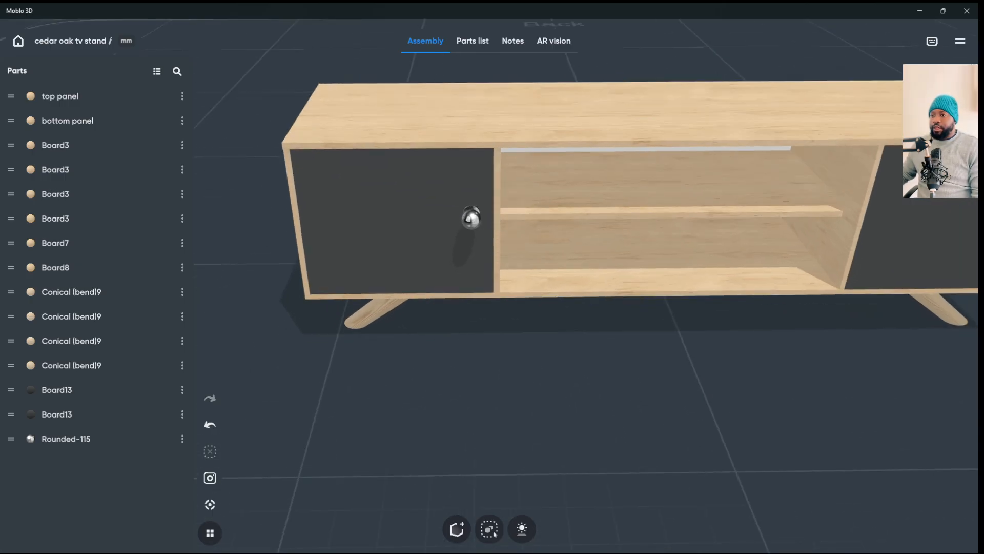
left_click(471, 218)
right_click(472, 219)
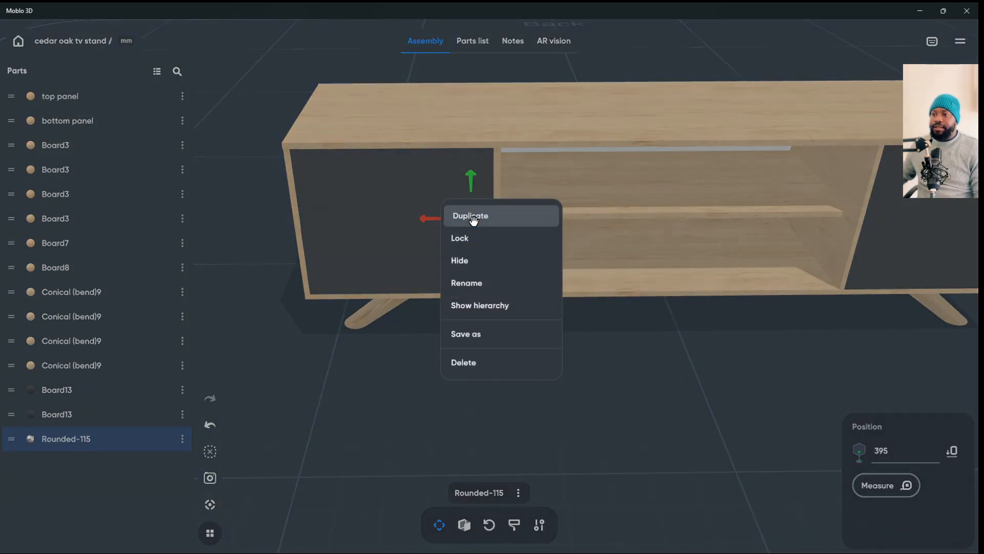
left_click(471, 216)
left_click_drag(449, 219, 844, 216)
right_click_drag(844, 215, 728, 179)
key("Escape")
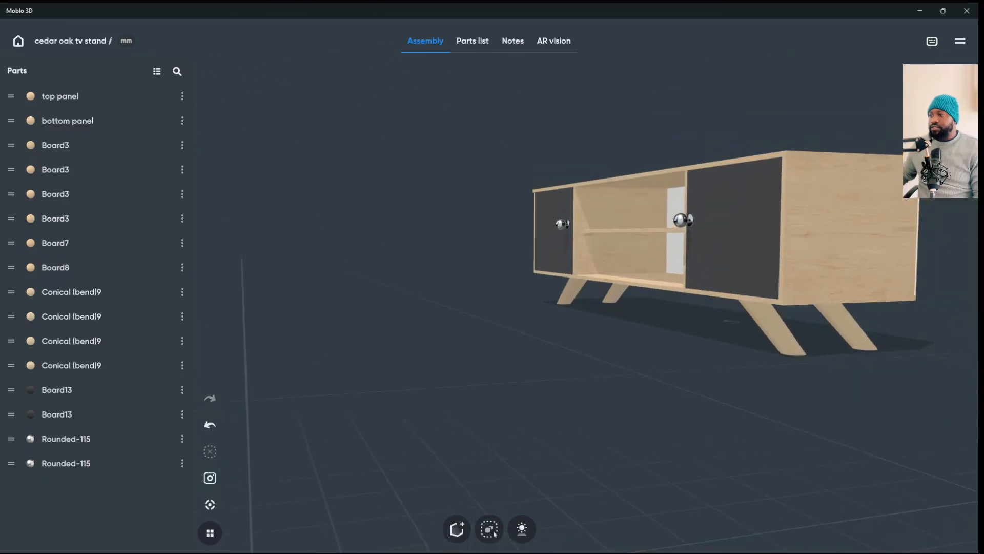
right_click_drag(564, 215, 692, 257)
scroll(441, 236, "down", 3)
right_click_drag(441, 236, 518, 237)
left_click(209, 503)
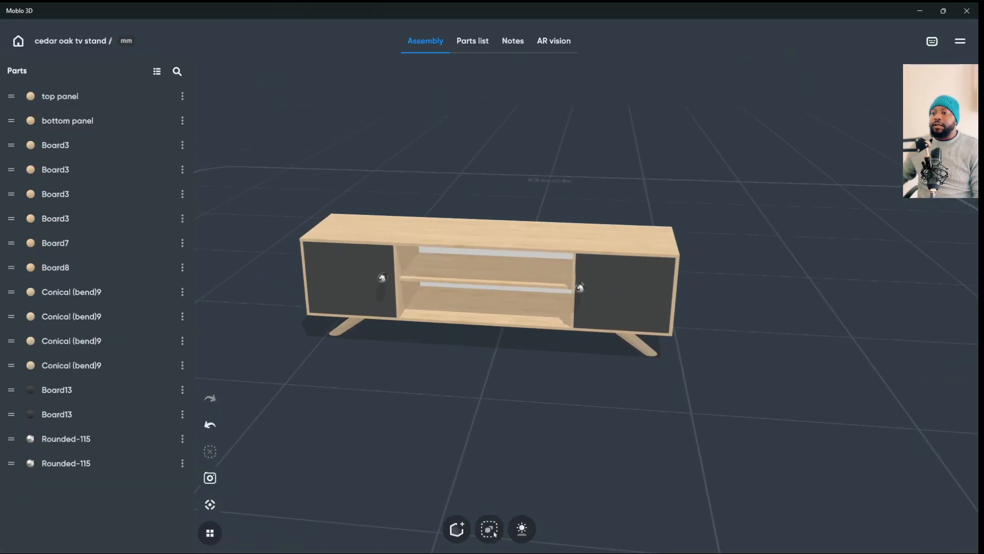
- Shift the right-hand door's knob sideways, away from the door's inner edge, keeping its height position
left_click(580, 288)
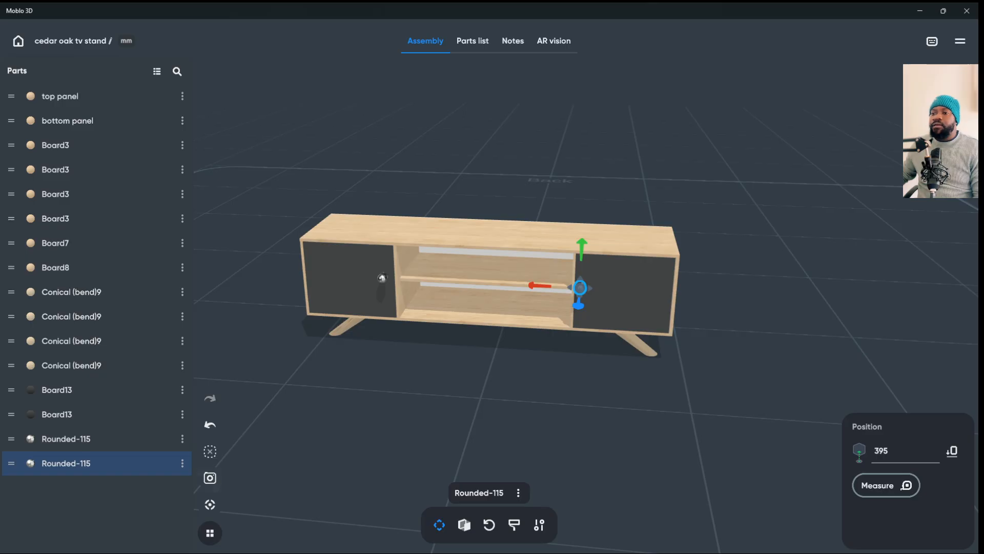
left_click(210, 504)
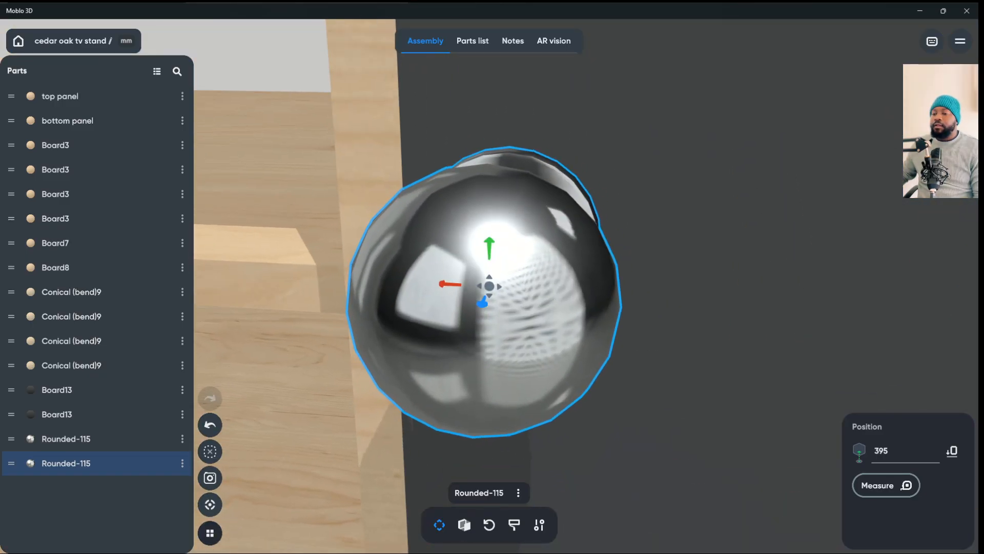
scroll(489, 286, "down", 3)
left_click_drag(444, 287, 539, 308)
scroll(537, 285, "down", 5)
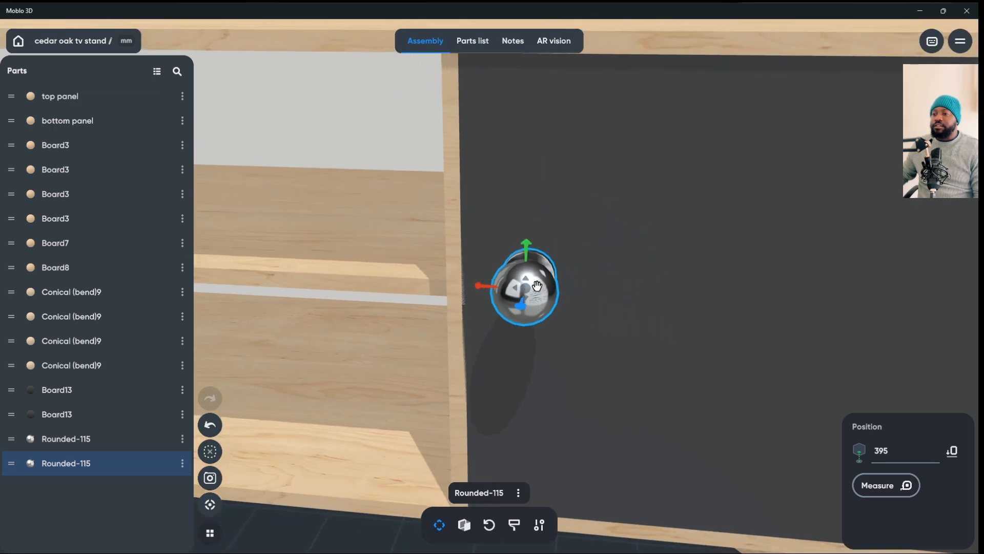
left_click_drag(526, 249, 527, 256)
left_click(615, 266)
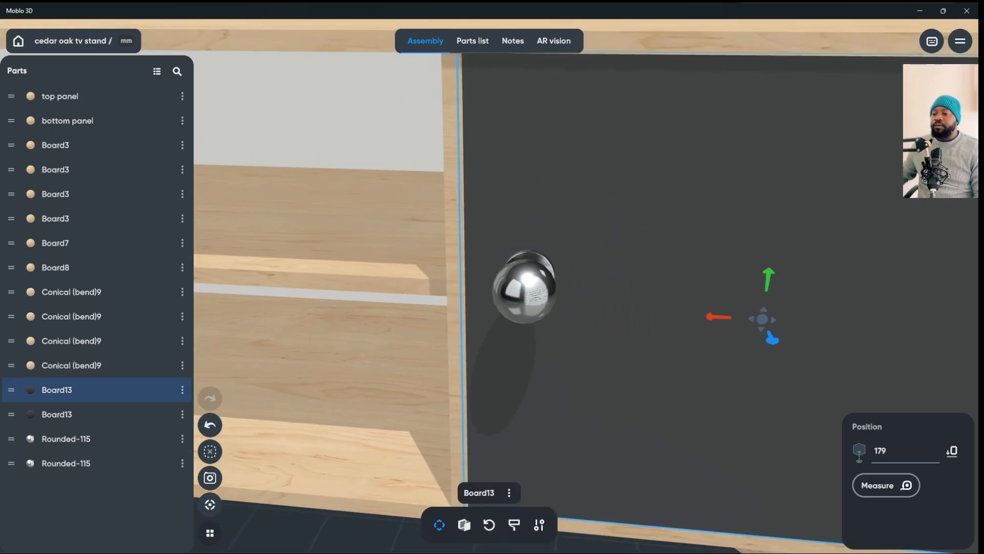
- Nudge the left-hand door's knob slightly sideways along the door front at its current height
left_click_drag(615, 267, 641, 256)
scroll(585, 288, "down", 5)
scroll(585, 287, "down", 4)
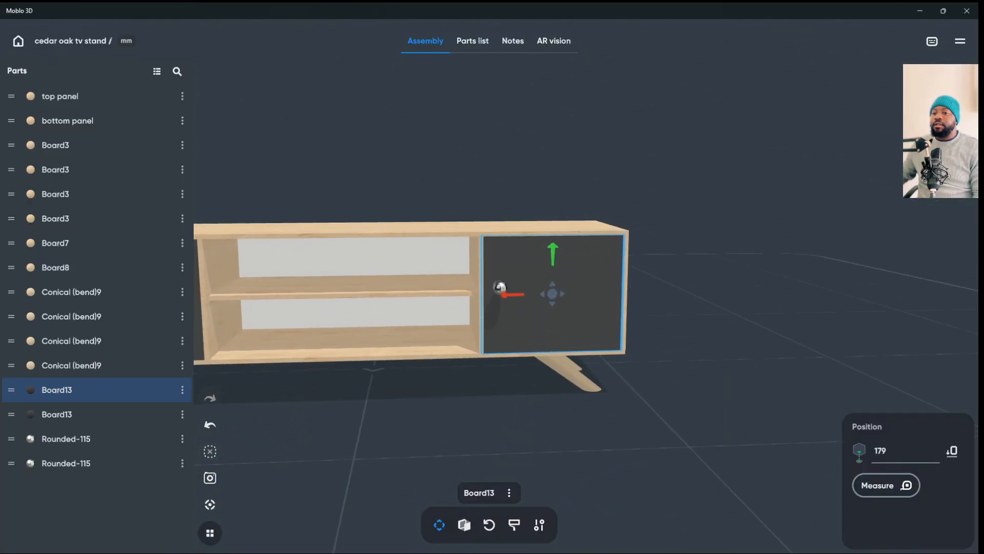
scroll(489, 287, "down", 5)
left_click(345, 290)
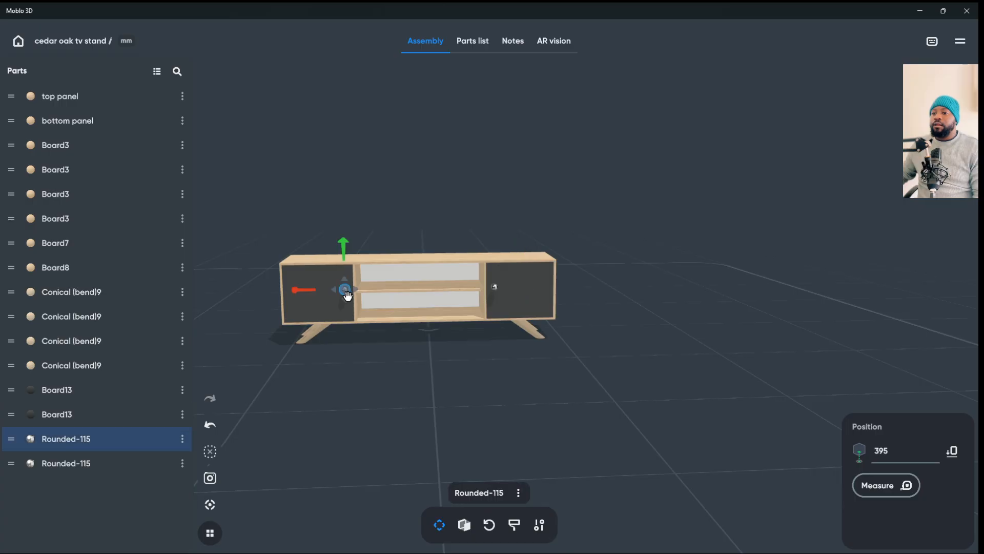
left_click(210, 504)
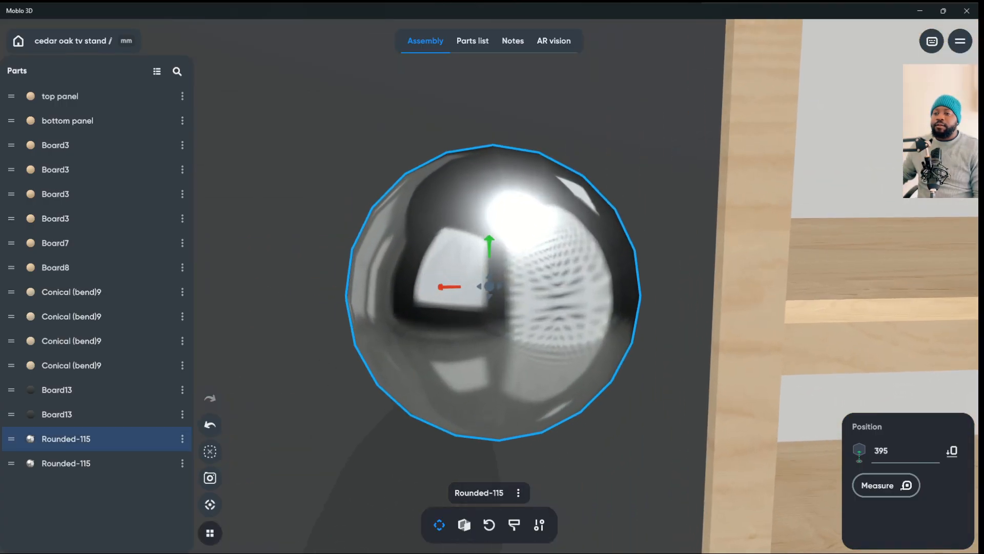
left_click_drag(455, 299, 450, 288)
scroll(450, 289, "down", 6)
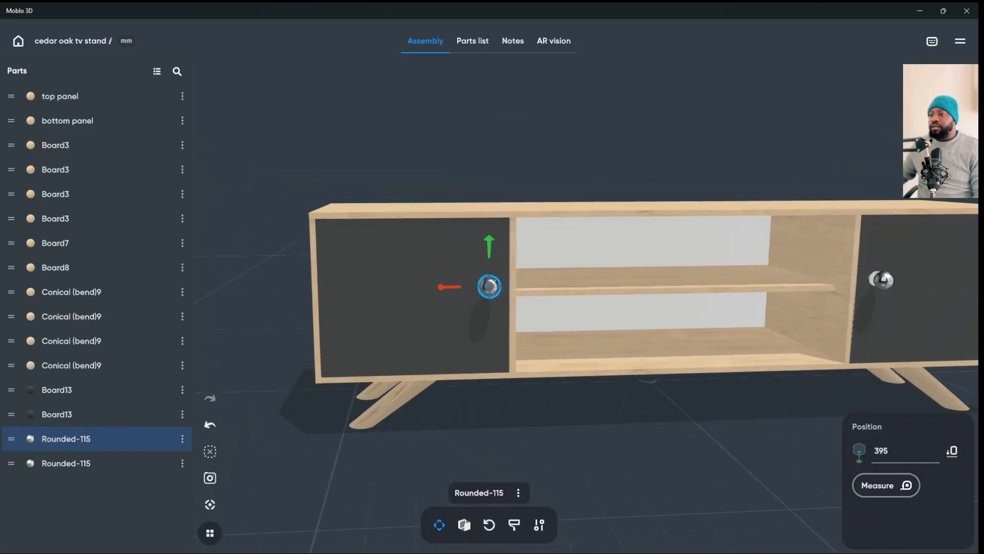
- Fine-tune the right-hand knob's sideways position, placing it slightly farther from the door's inner edge
left_click(738, 283)
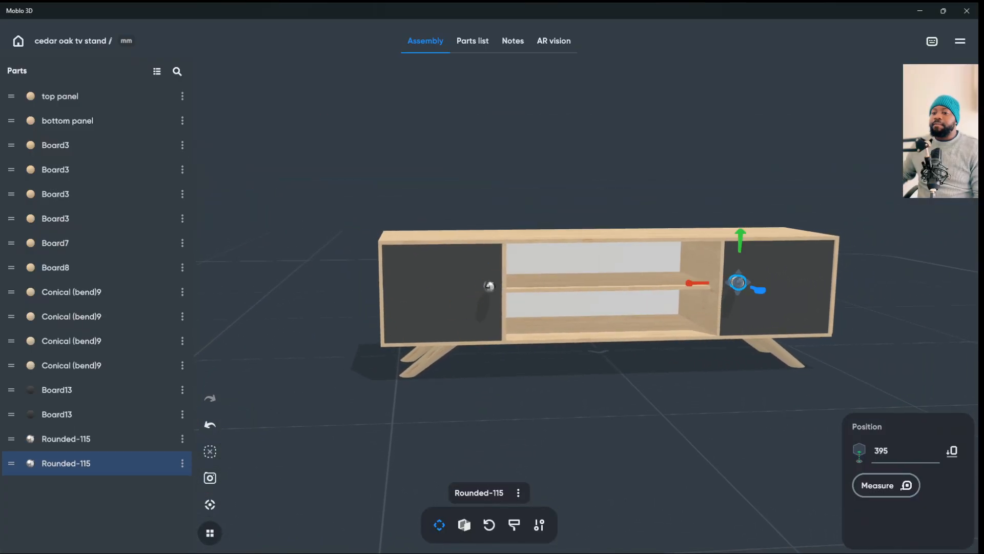
left_click(209, 504)
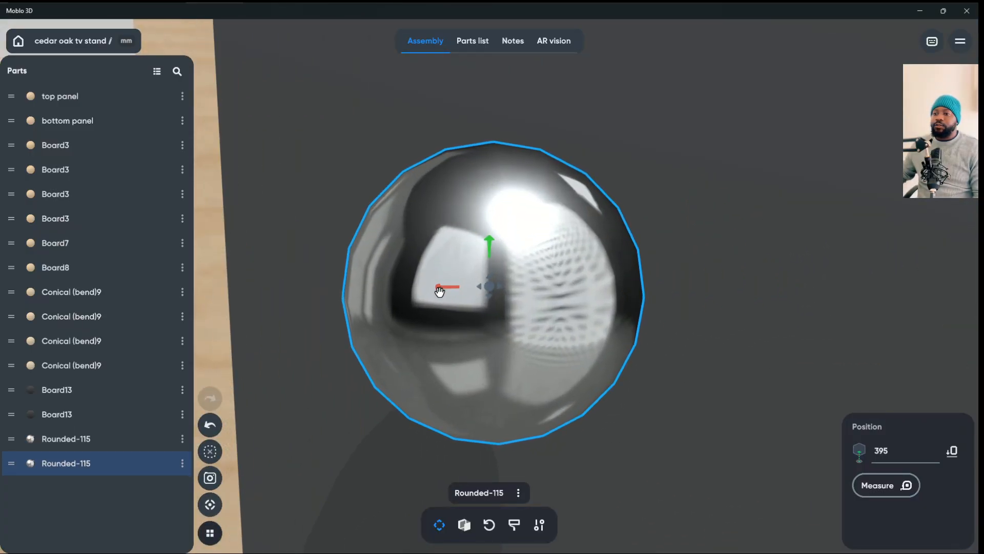
mouse_move(443, 287)
left_mouse_down()
mouse_move(437, 293)
mouse_move(448, 289)
left_mouse_up()
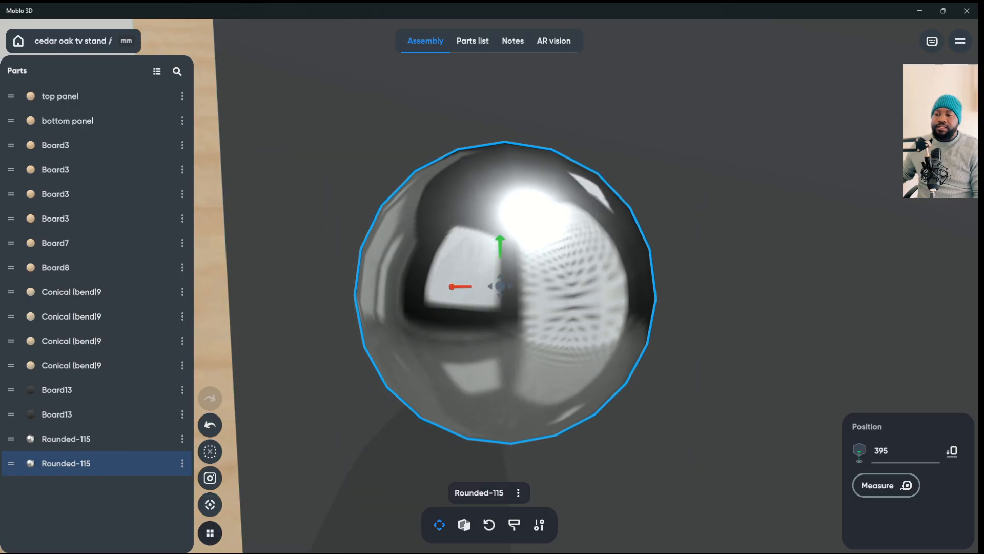
left_click_drag(499, 255, 498, 254)
scroll(499, 254, "down", 10)
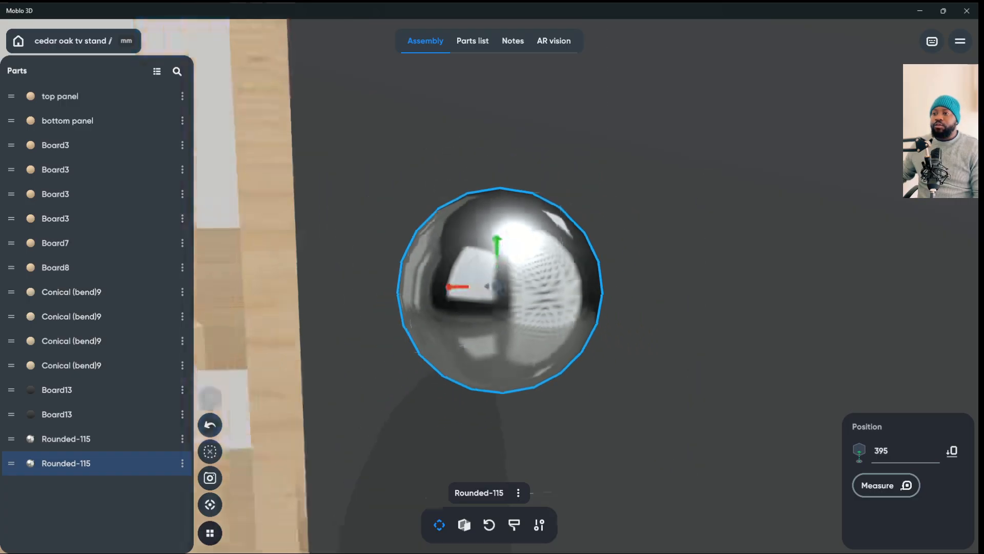
key("Escape")
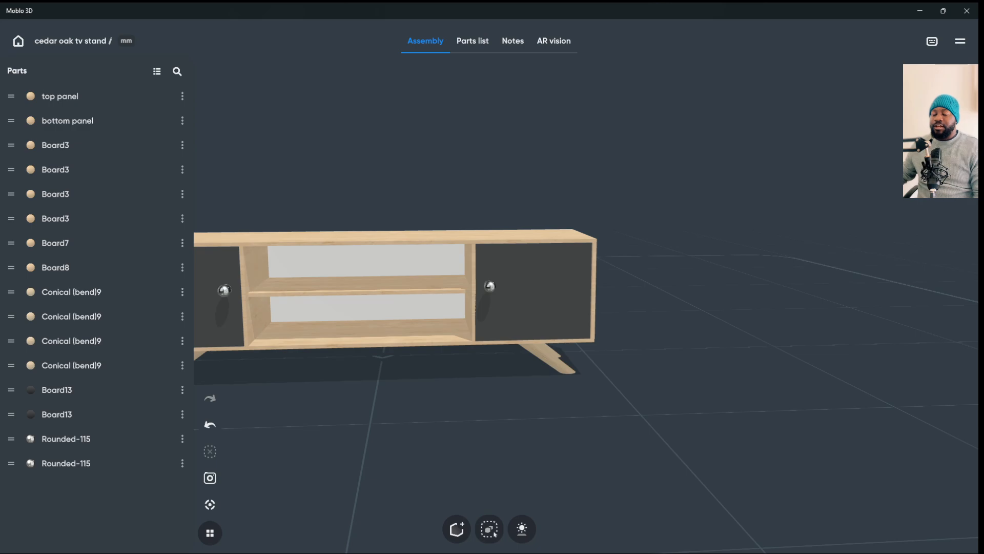
- Apply the Dark grey colour to the front edge of the middle shelf, Board8
scroll(490, 286, "down", 3)
left_click_drag(489, 286, 522, 310)
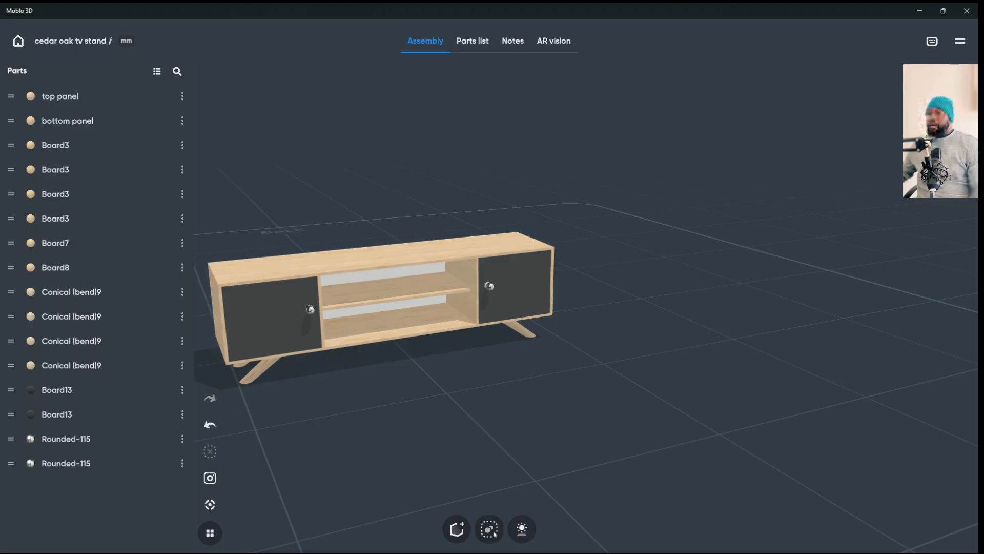
left_click(55, 267)
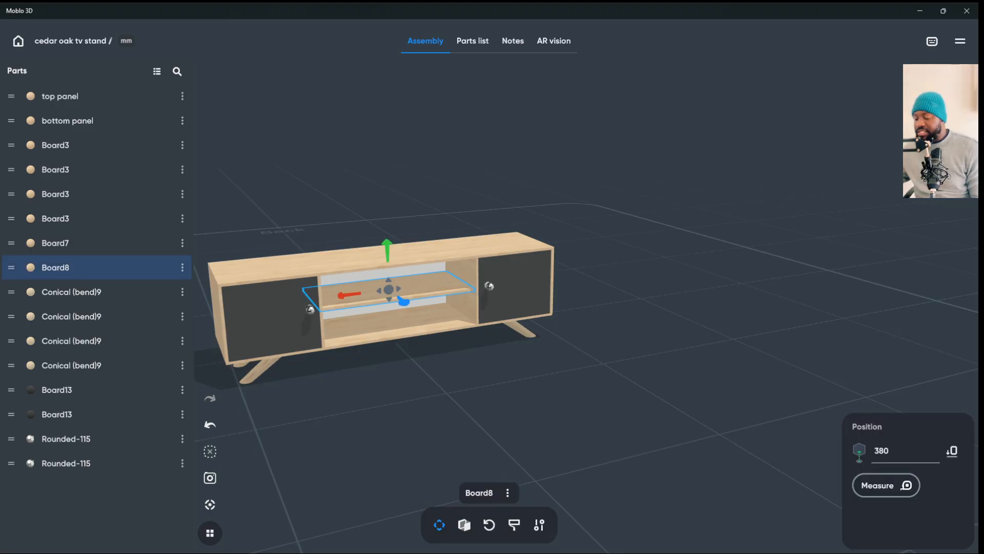
left_click(514, 524)
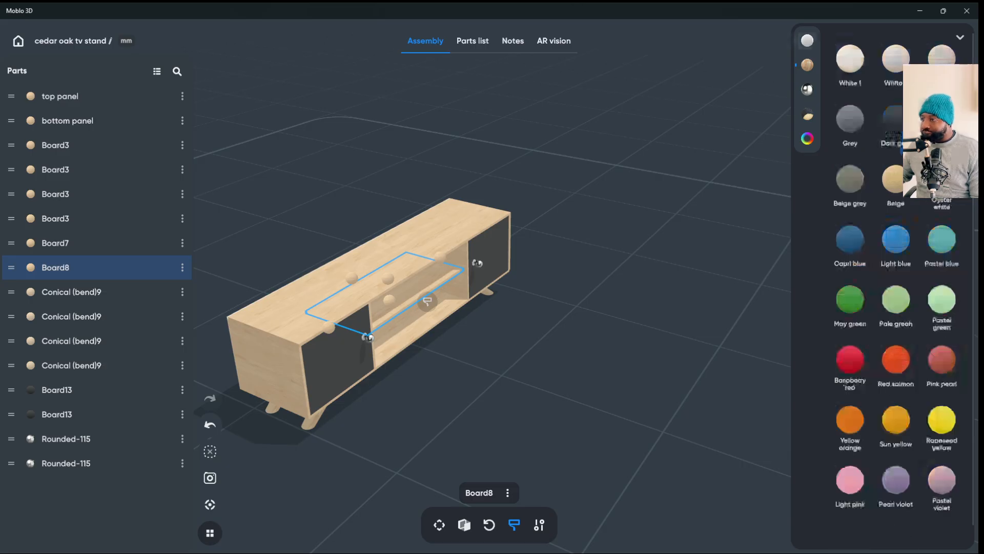
key("Escape")
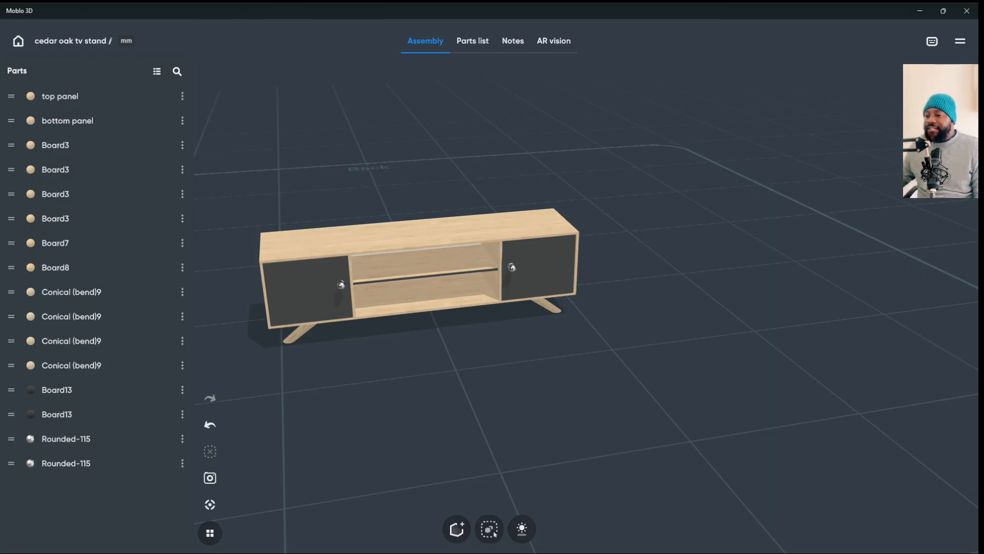
- Apply Dark grey to the front, both end and back edges of the stand's upper board, named bottom panel
left_click(67, 120)
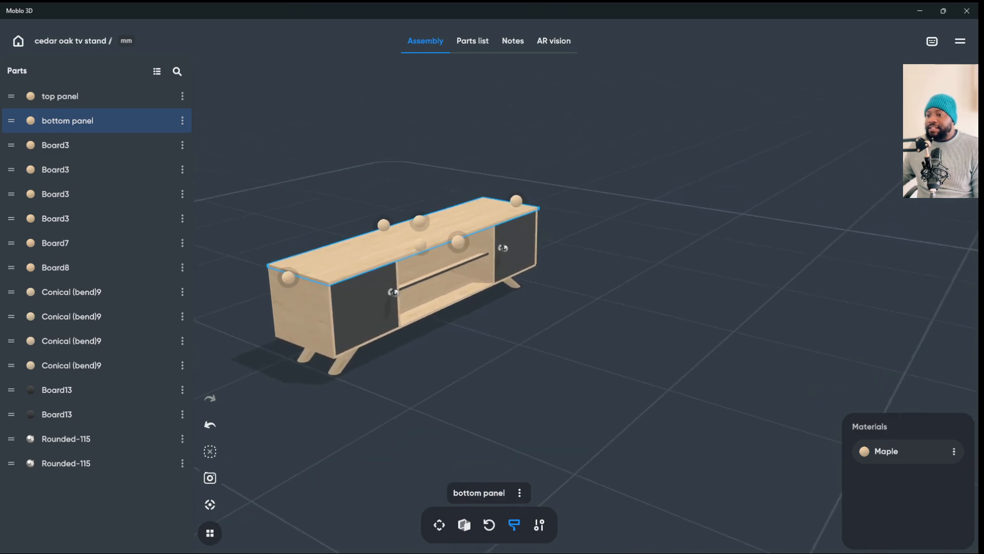
left_click(807, 40)
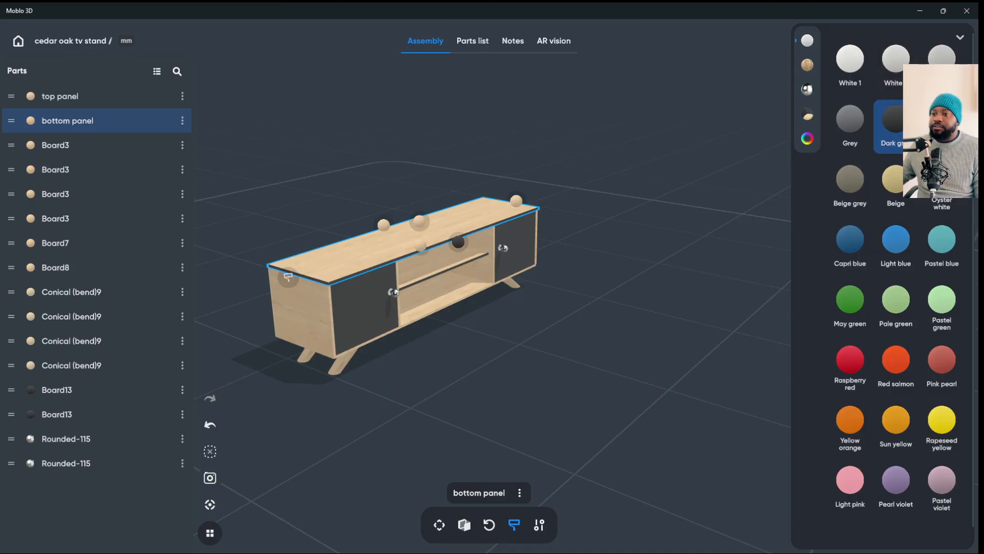
left_click(516, 200)
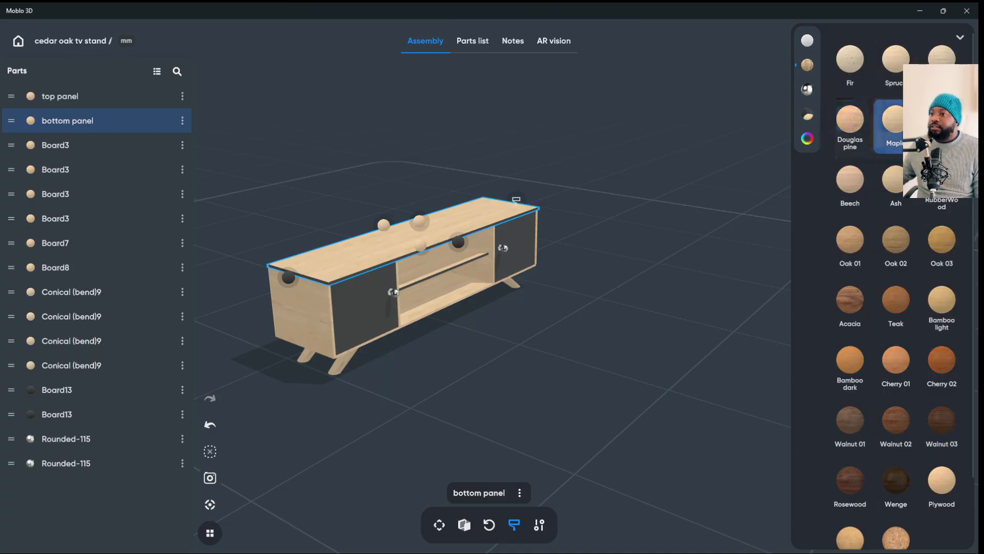
left_click(807, 41)
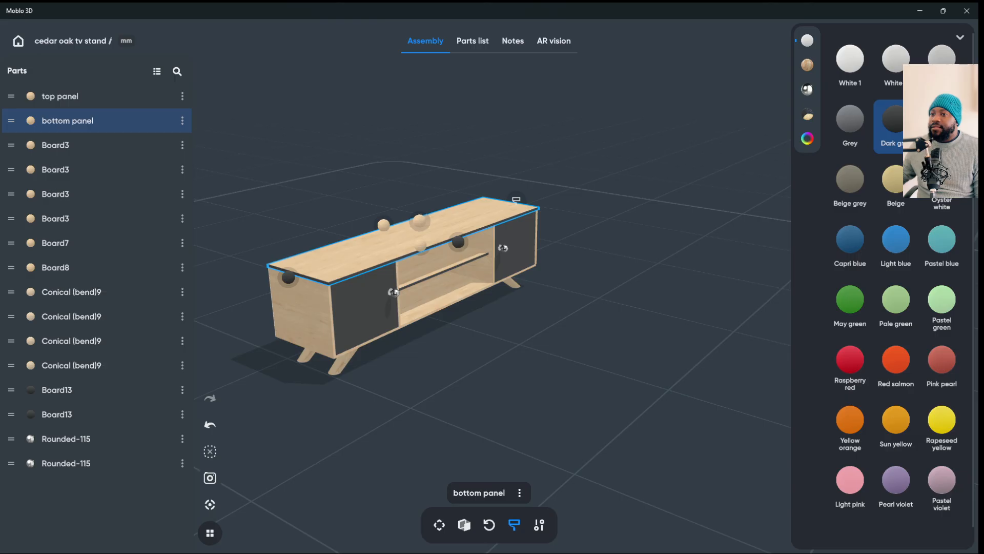
left_click(384, 224)
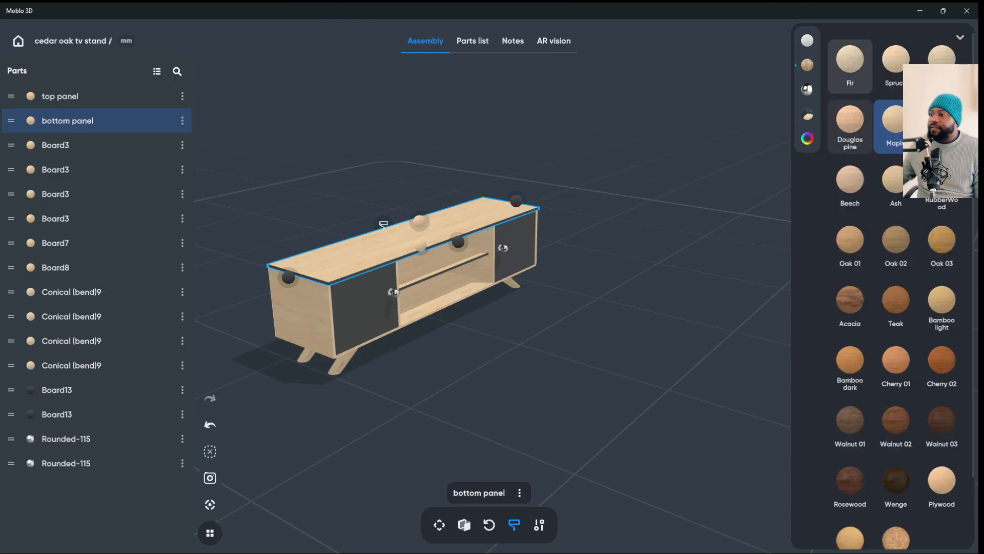
left_click(807, 41)
left_click(888, 126)
- Apply Dark grey to the front and left-hand end edges of the stand's lower board, named top panel
left_click_drag(359, 333, 662, 307)
mouse_move(538, 307)
left_mouse_down()
mouse_move(708, 308)
mouse_move(687, 359)
mouse_move(687, 287)
mouse_move(687, 333)
left_mouse_up()
left_click(662, 308)
left_click(421, 307)
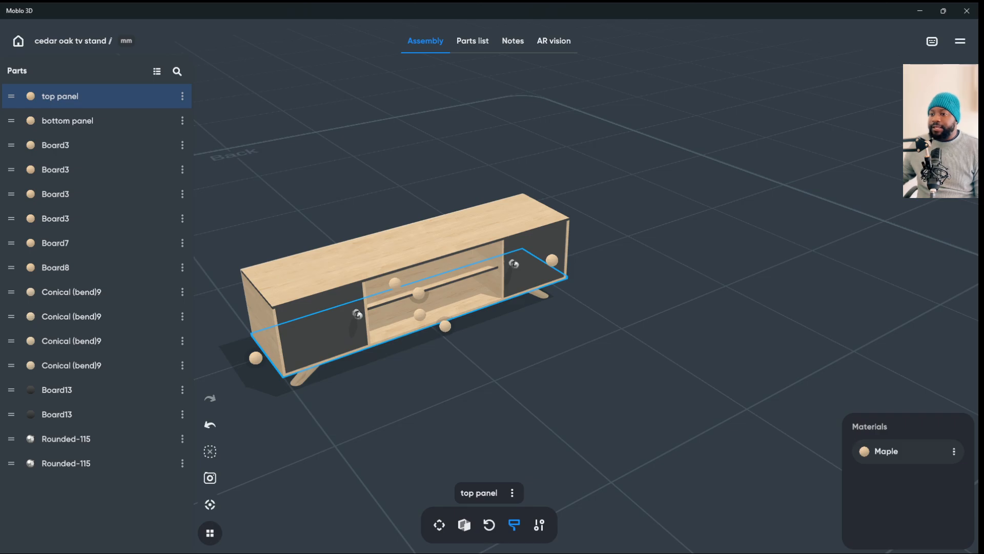
left_click(445, 324)
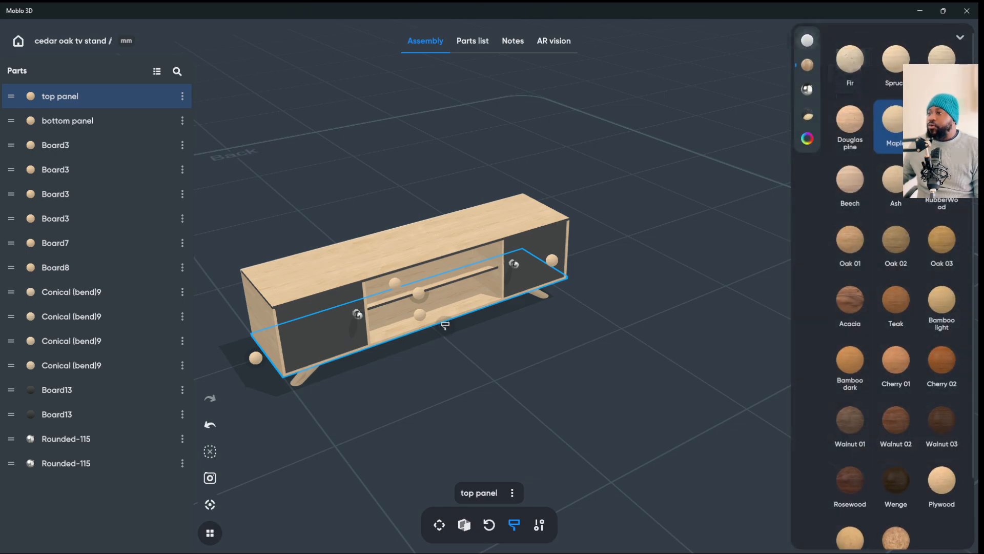
left_click(807, 40)
left_click(445, 324)
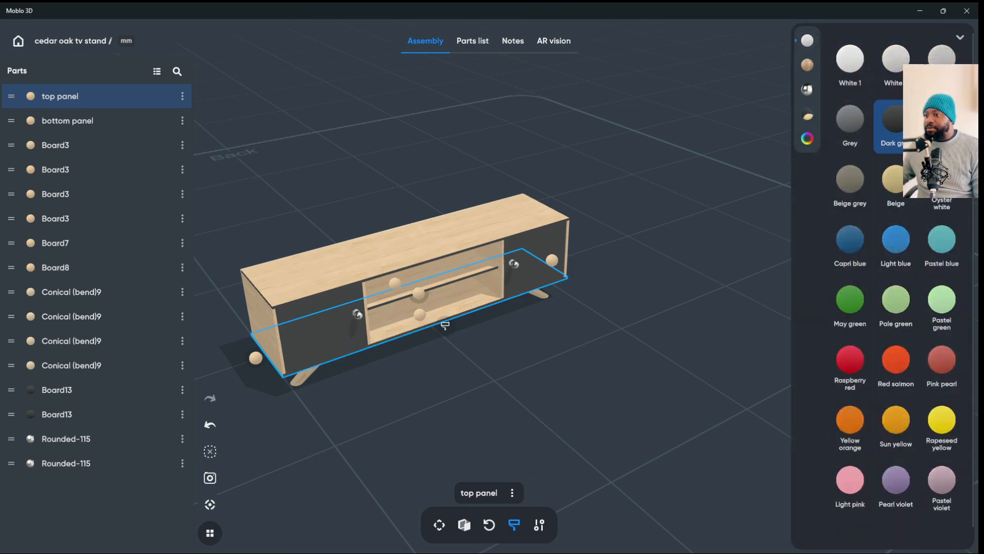
left_click_drag(445, 325, 516, 293)
left_click(307, 336)
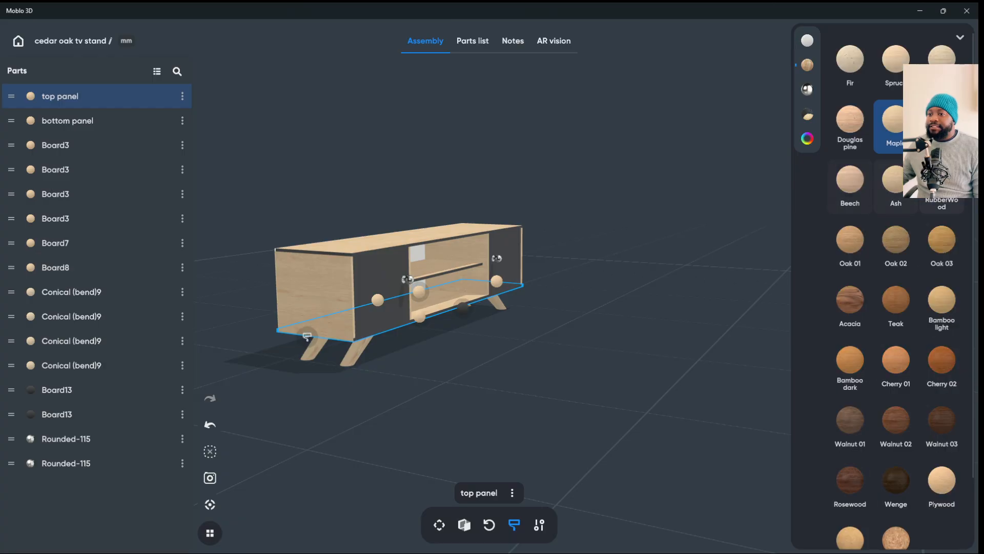
left_click(807, 40)
left_click(892, 126)
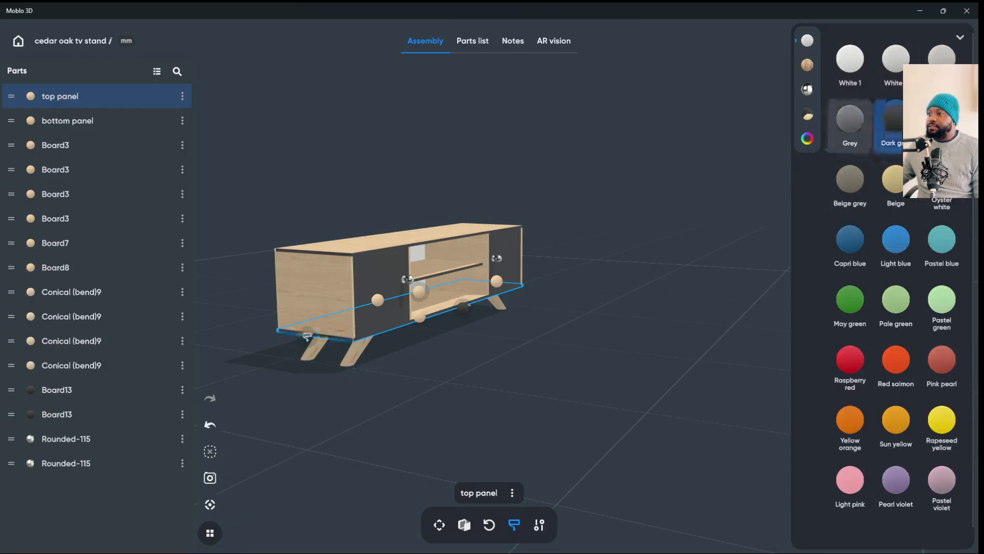
- Apply Dark grey to the lower board's right-hand end edge and back edge
left_click_drag(666, 267, 594, 308)
left_click_drag(261, 373, 503, 365)
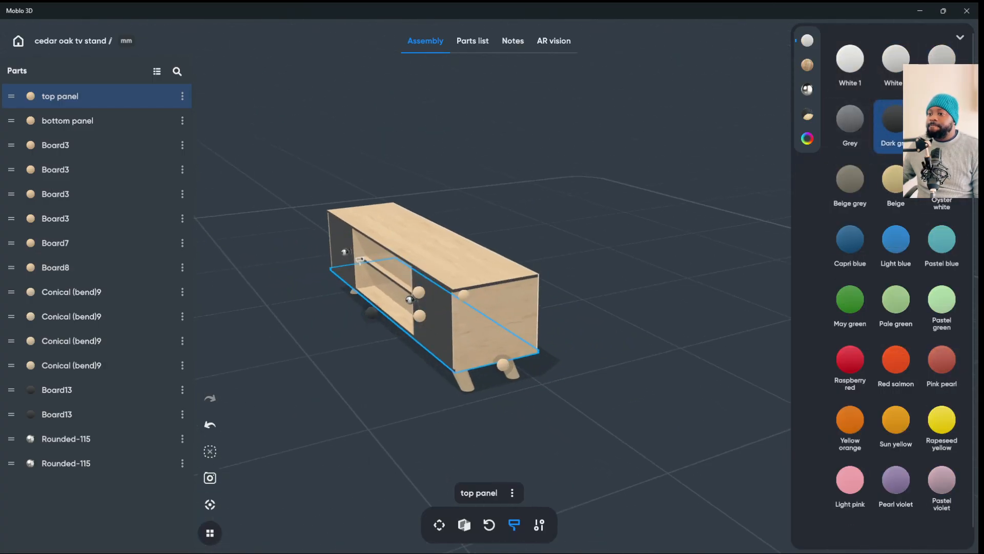
left_click(503, 364)
left_click(807, 40)
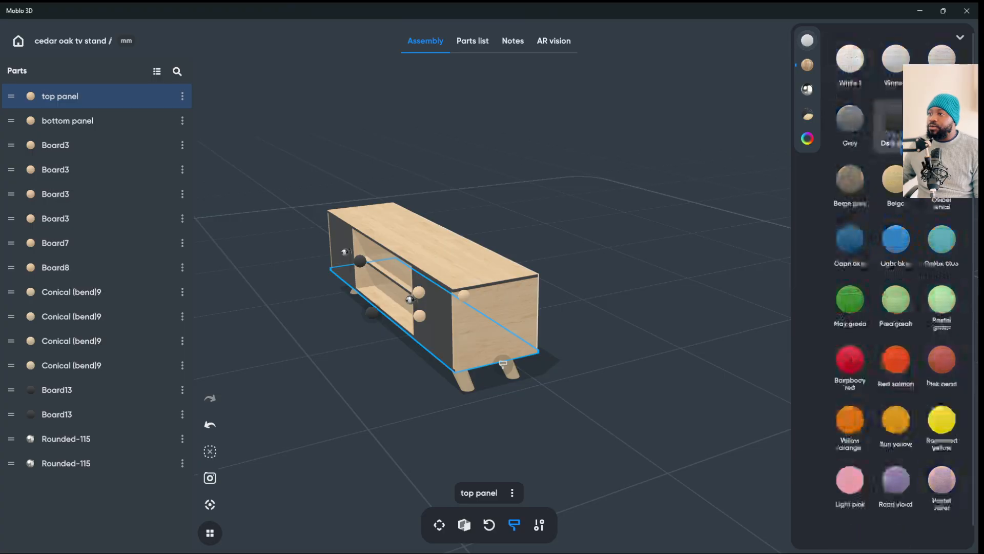
left_click(891, 125)
mouse_move(666, 266)
left_mouse_down()
mouse_move(631, 297)
mouse_move(461, 328)
left_mouse_up()
left_click(428, 340)
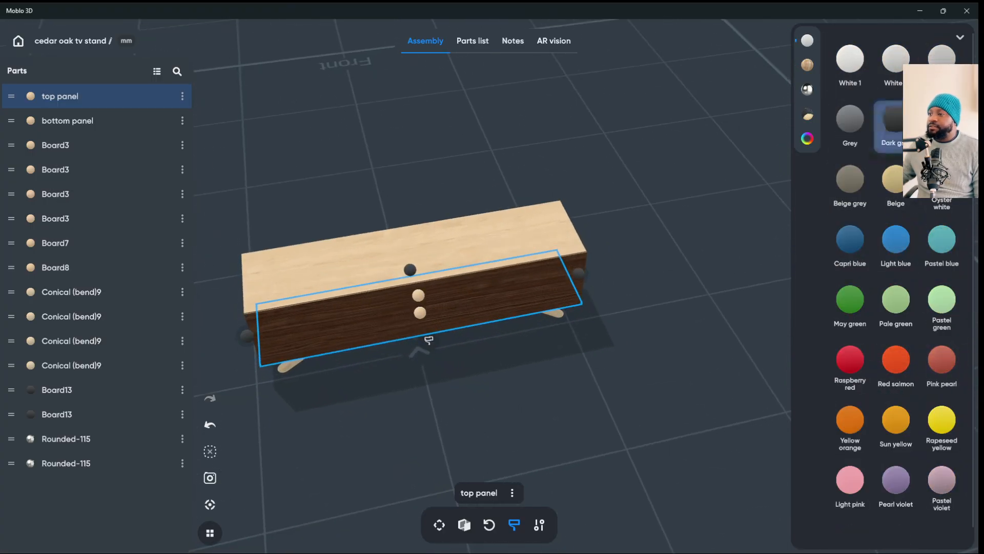
left_click_drag(428, 340, 871, 349)
key("Escape")
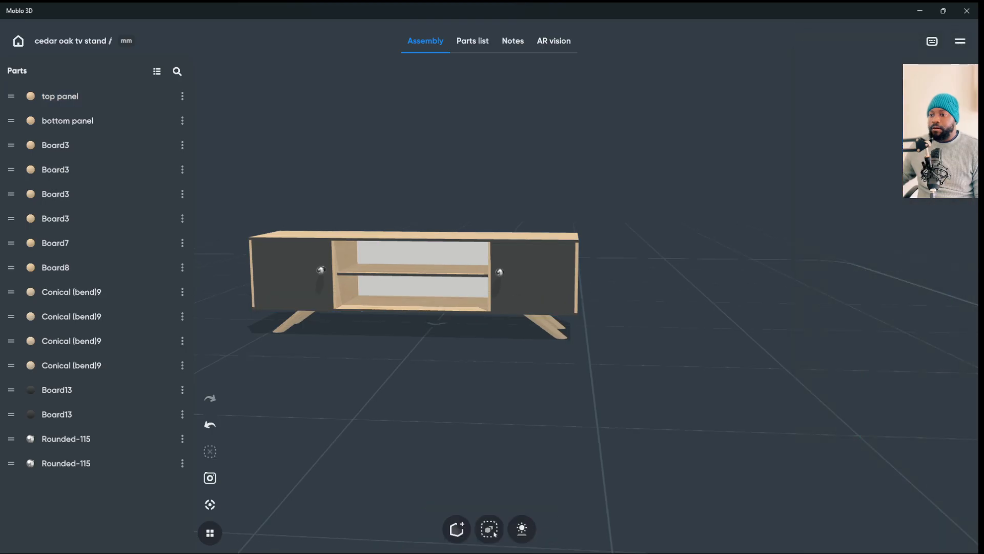
- Open the material choices for the front edge of the stand's right-hand side panel
left_click_drag(718, 349, 738, 359)
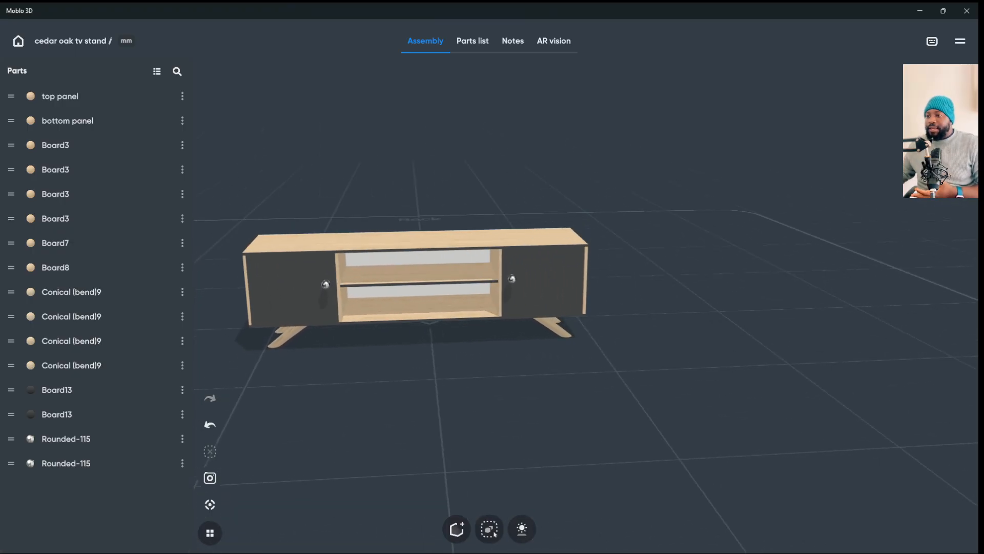
left_click(585, 280)
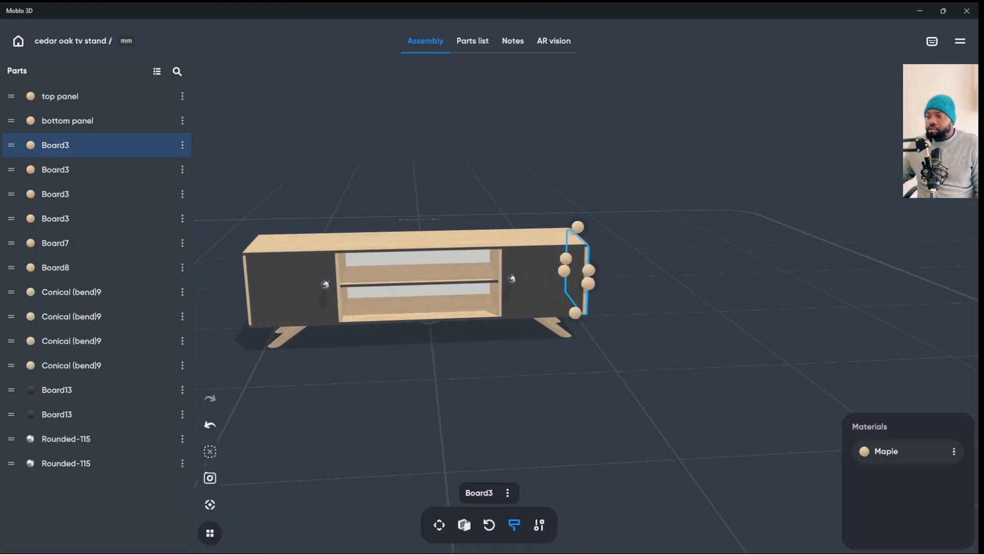
left_click(557, 283)
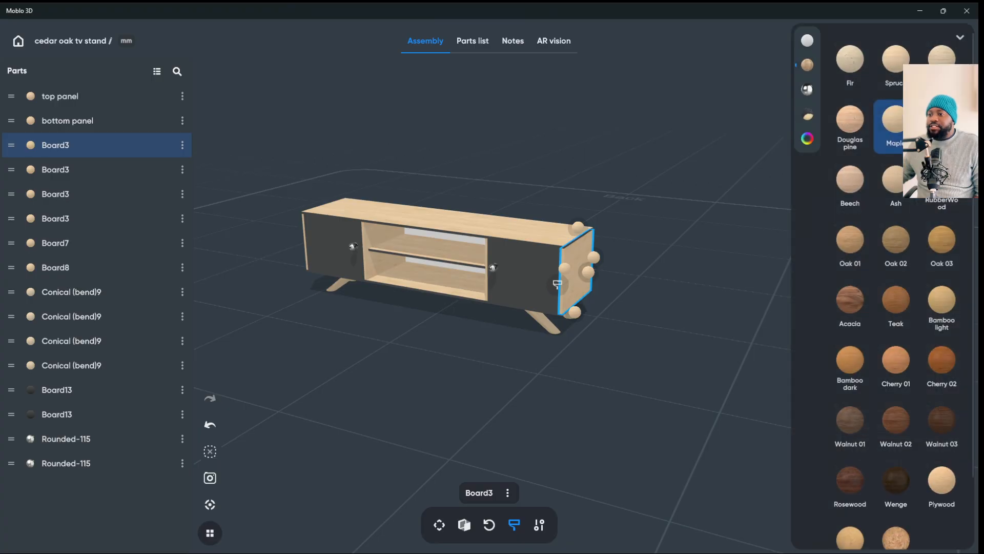
key("Escape")
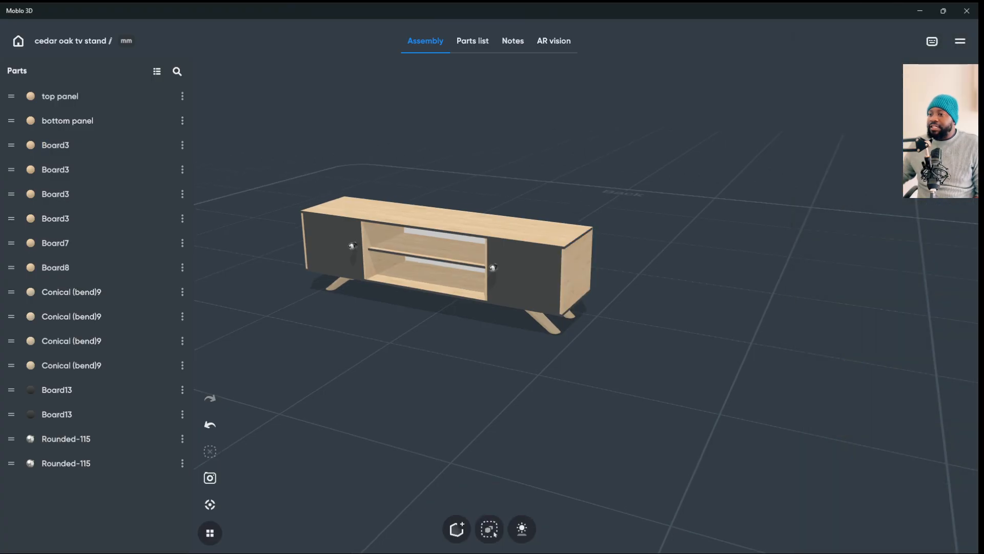
- Apply Dark grey to the front edge of the stand's right-hand side panel
left_click(577, 271)
left_click(557, 285)
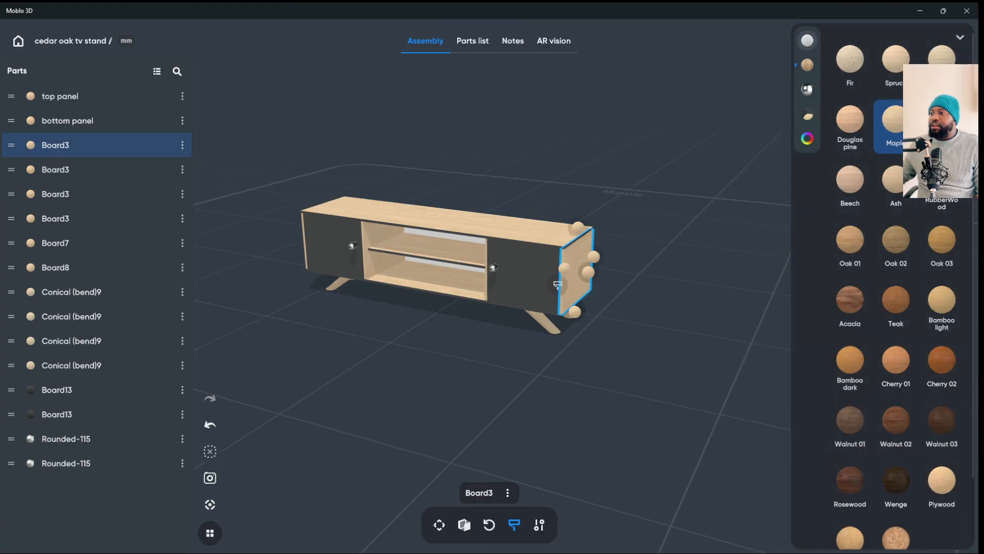
left_click(807, 41)
left_click(890, 126)
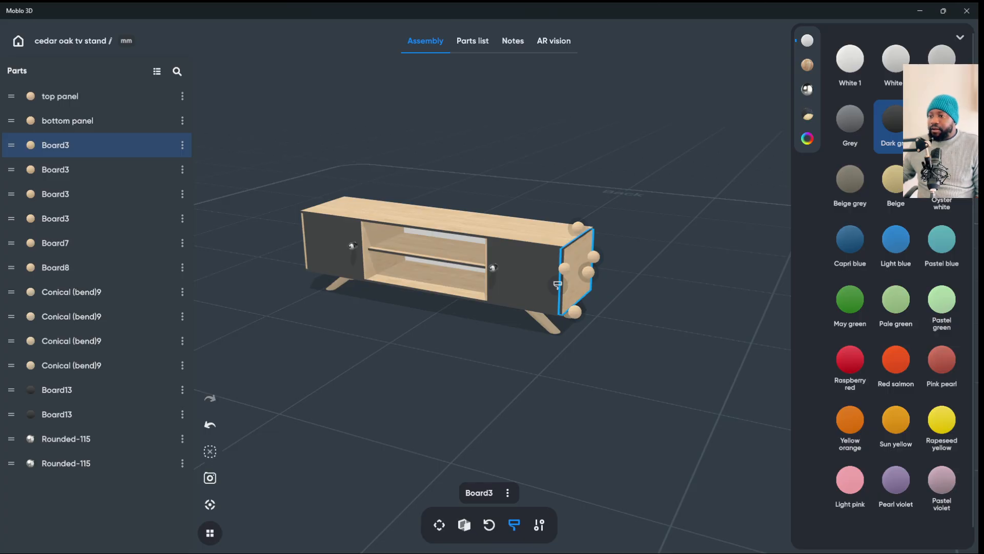
key("Escape")
- Apply Dark grey to the front edge of the stand's left-hand side panel
left_click_drag(615, 369, 743, 333)
left_click(283, 298)
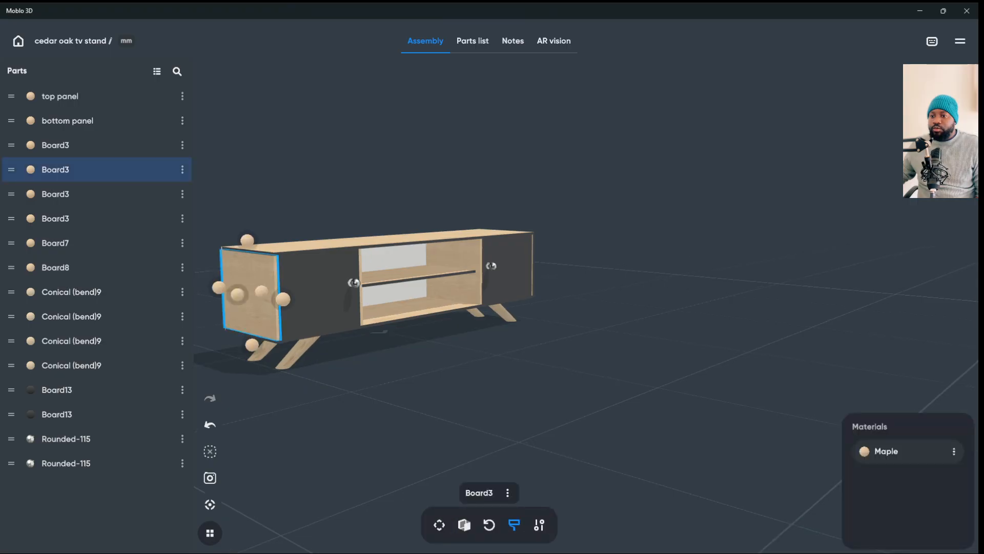
left_click(807, 41)
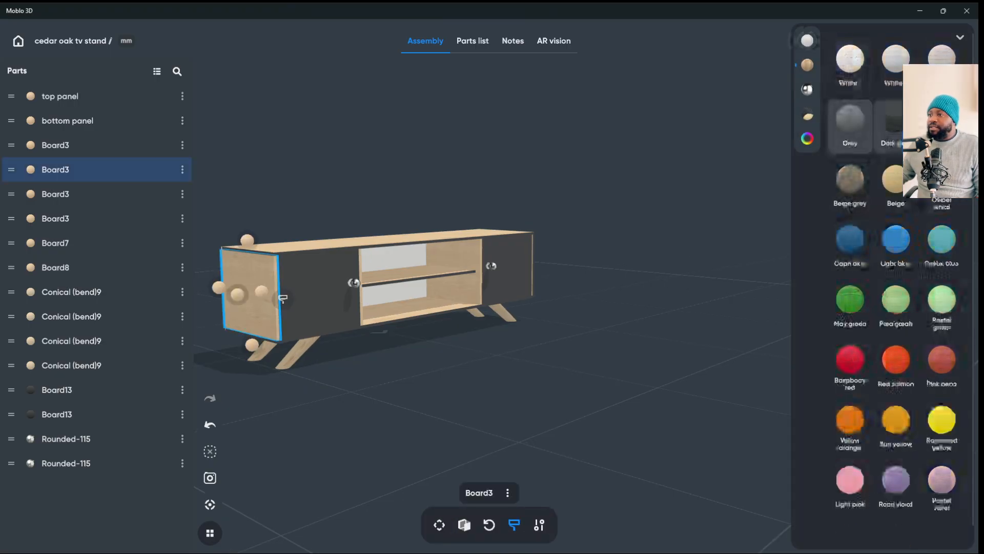
left_click(891, 125)
key("Escape")
- Nudge the right-hand door slightly sideways, outward from the open shelf section
left_click_drag(667, 328, 524, 328)
left_click(641, 279)
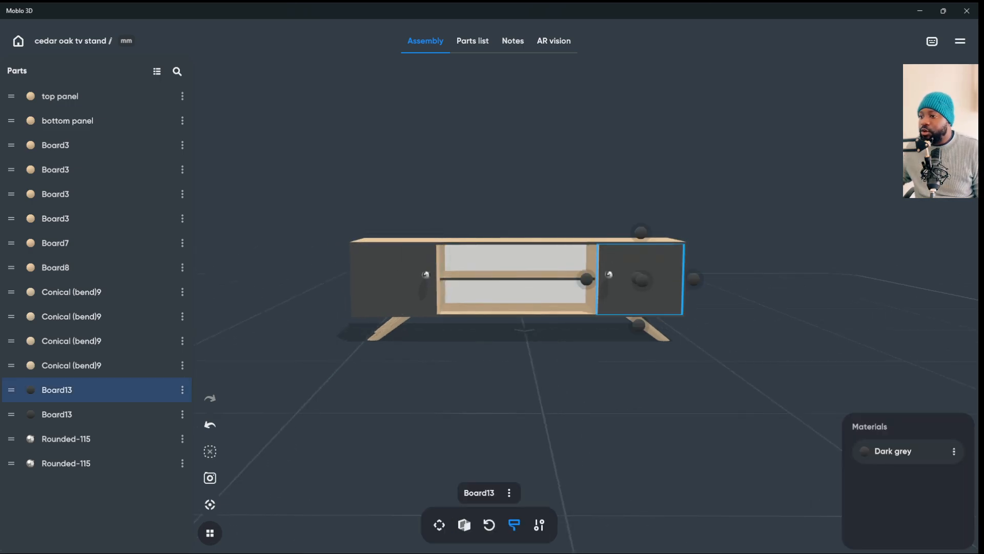
left_click(439, 524)
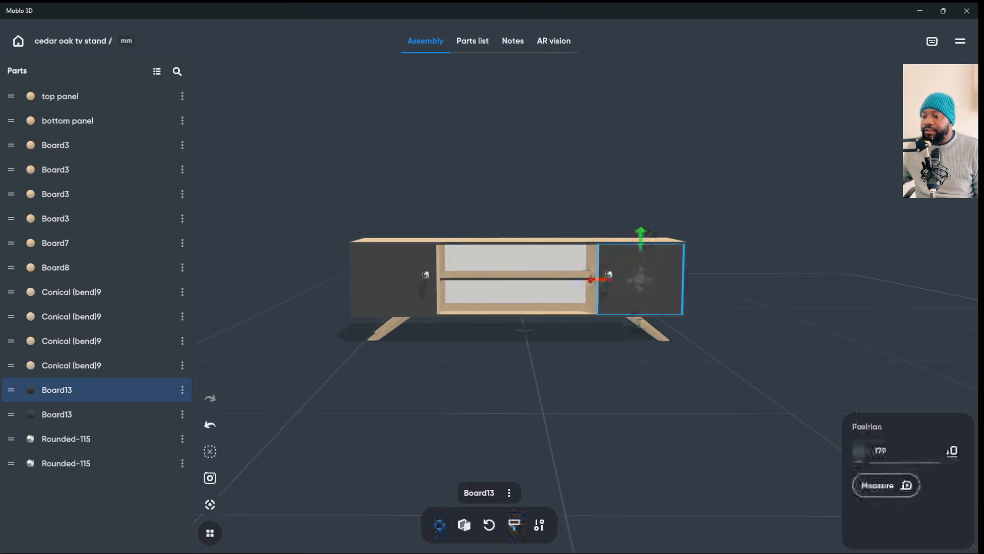
left_click_drag(596, 284, 598, 285)
key("Escape")
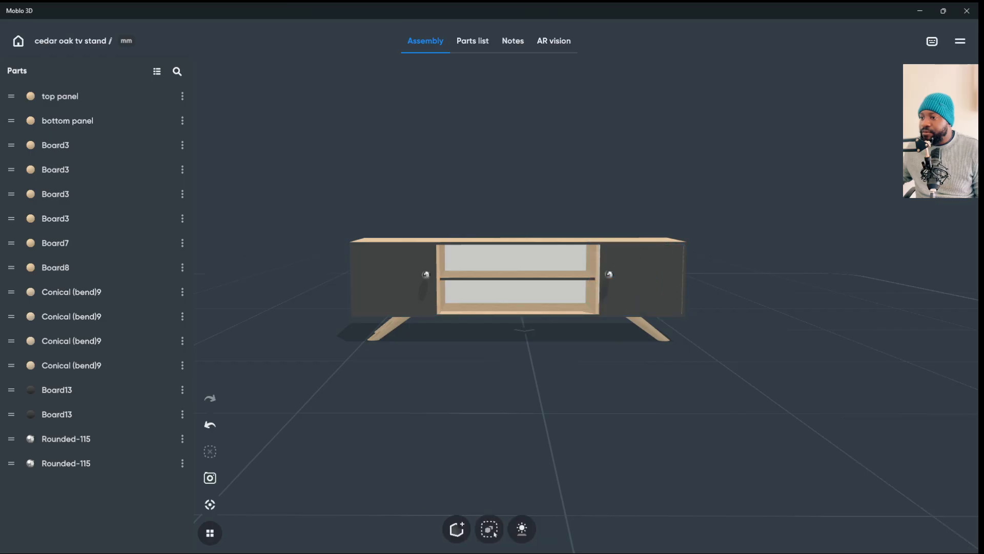
mouse_move(584, 390)
left_mouse_down()
mouse_move(492, 390)
mouse_move(574, 390)
mouse_move(569, 338)
mouse_move(585, 379)
left_mouse_up()
scroll(546, 298, "down", 3)
scroll(545, 297, "up", 2)
scroll(558, 302, "up", 2)
scroll(559, 301, "down", 3)
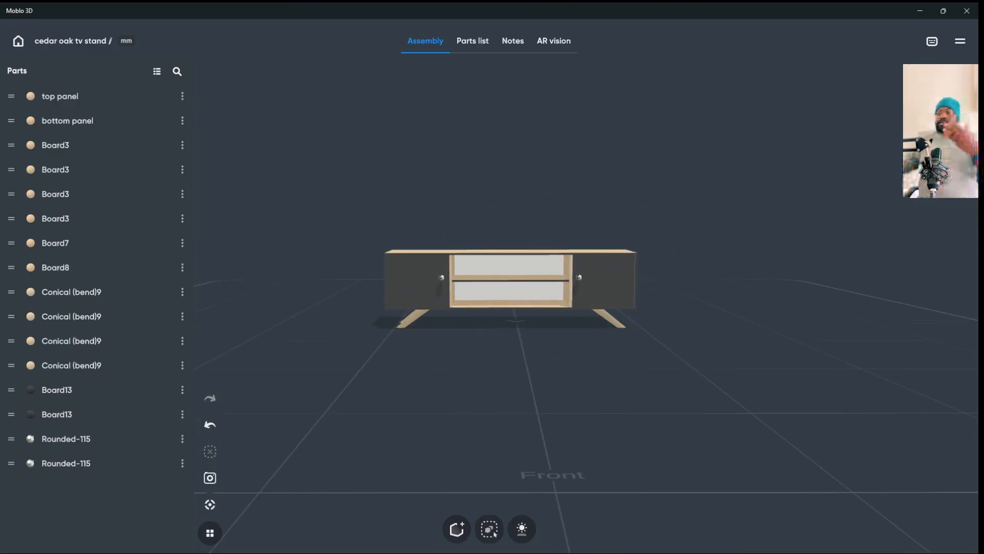
- Apply the Maple wood material to the front face of the right-hand door
left_click(604, 280)
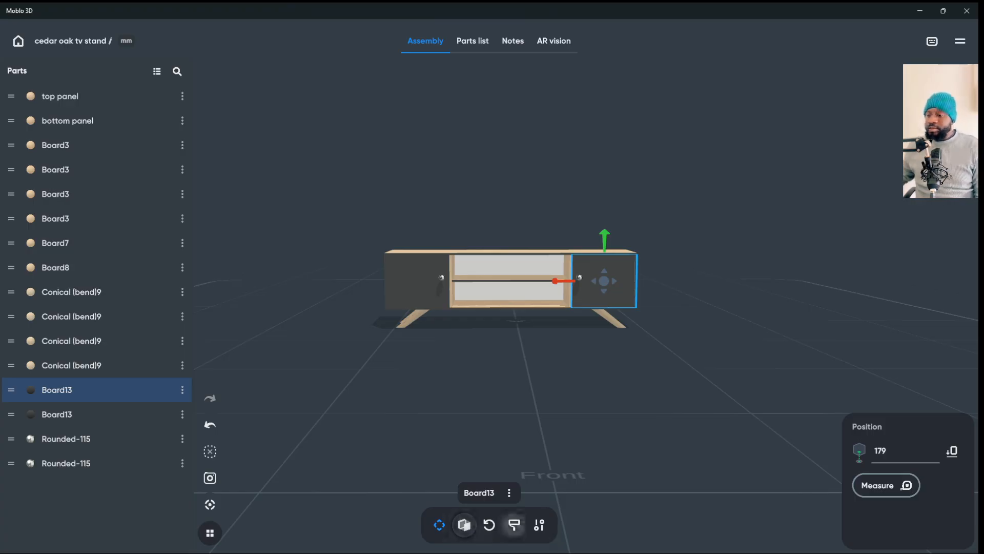
left_click(515, 525)
left_click(605, 281)
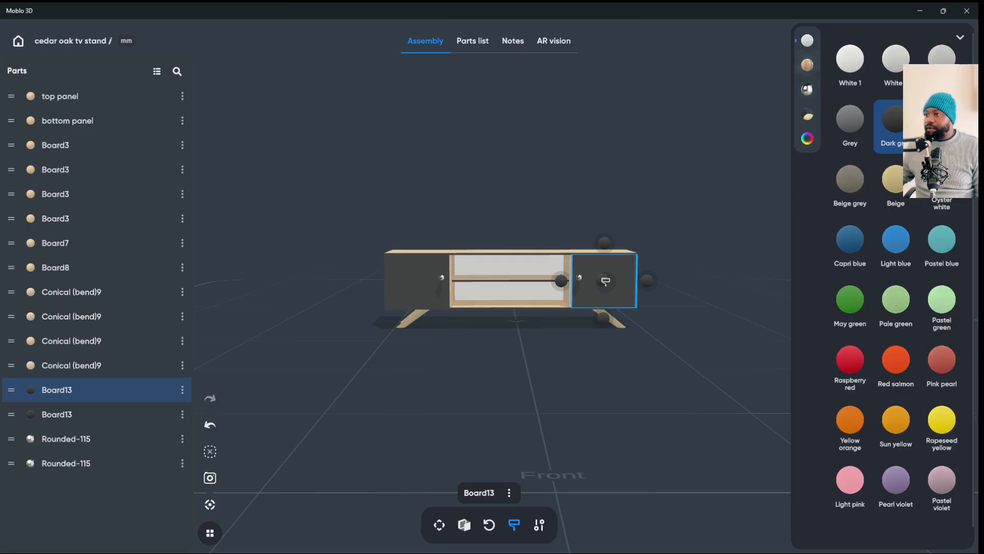
left_click(807, 65)
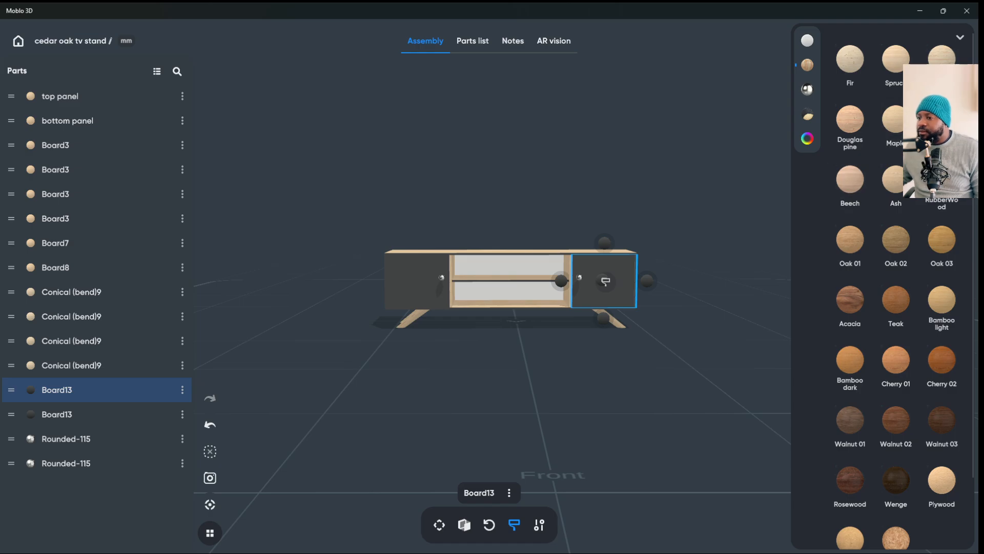
left_click(606, 281)
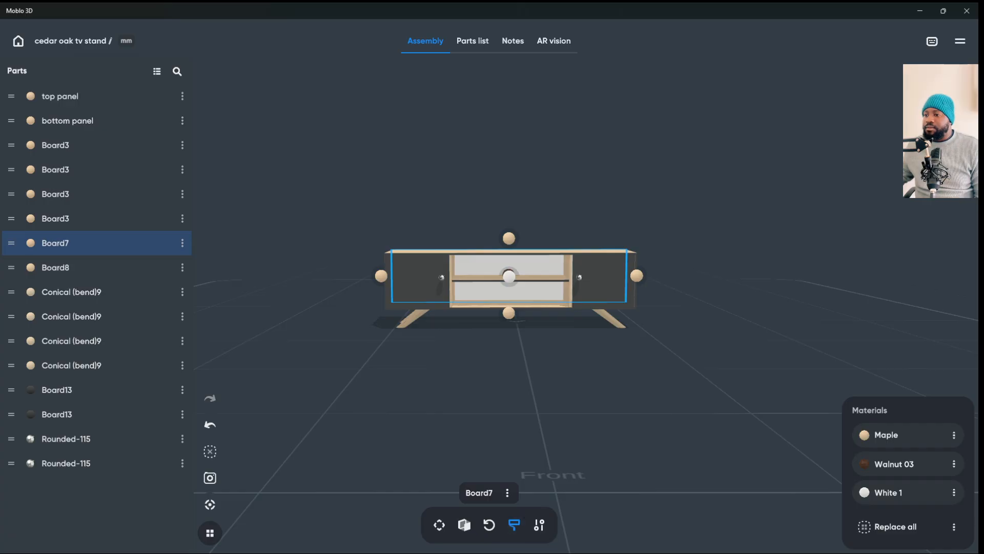
left_click(605, 281)
left_click(605, 281)
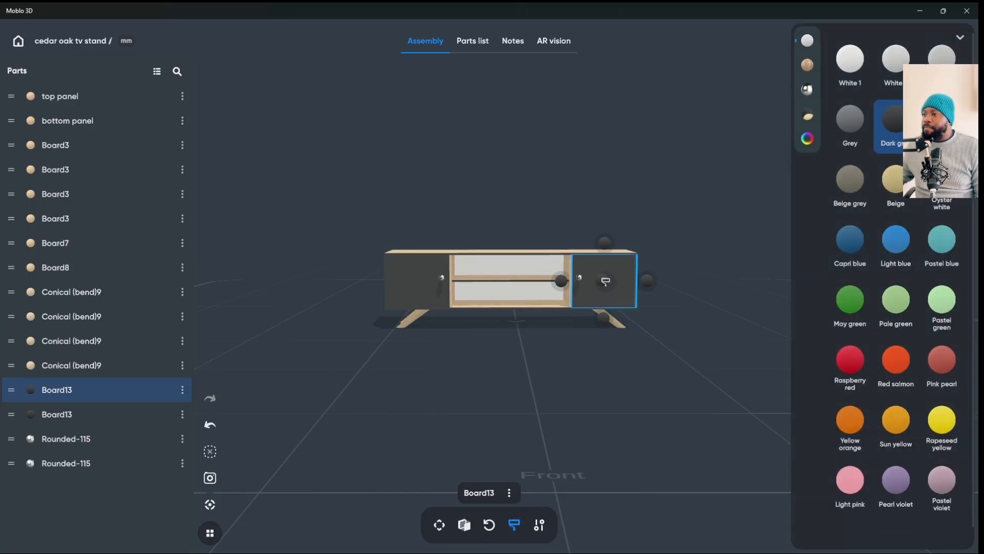
left_click(808, 64)
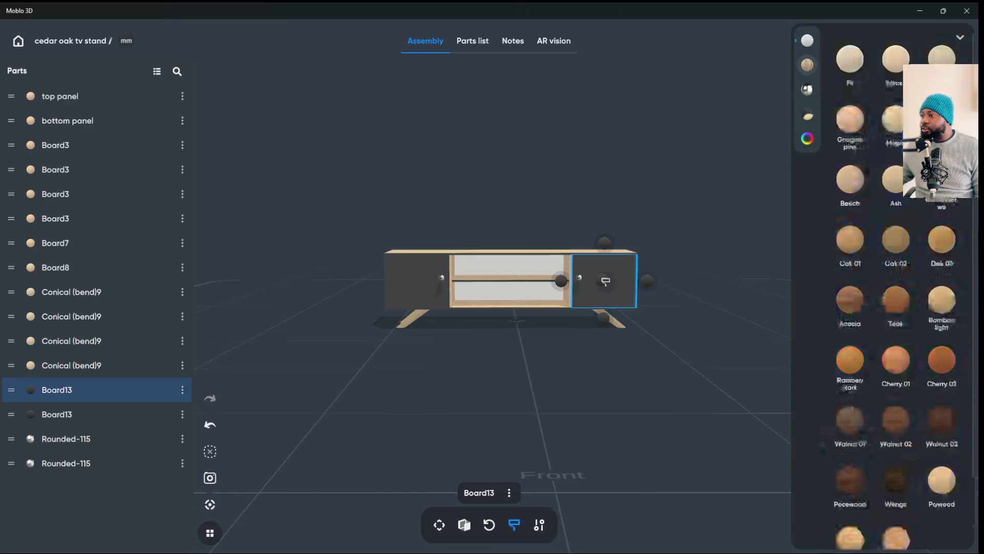
left_click(605, 281)
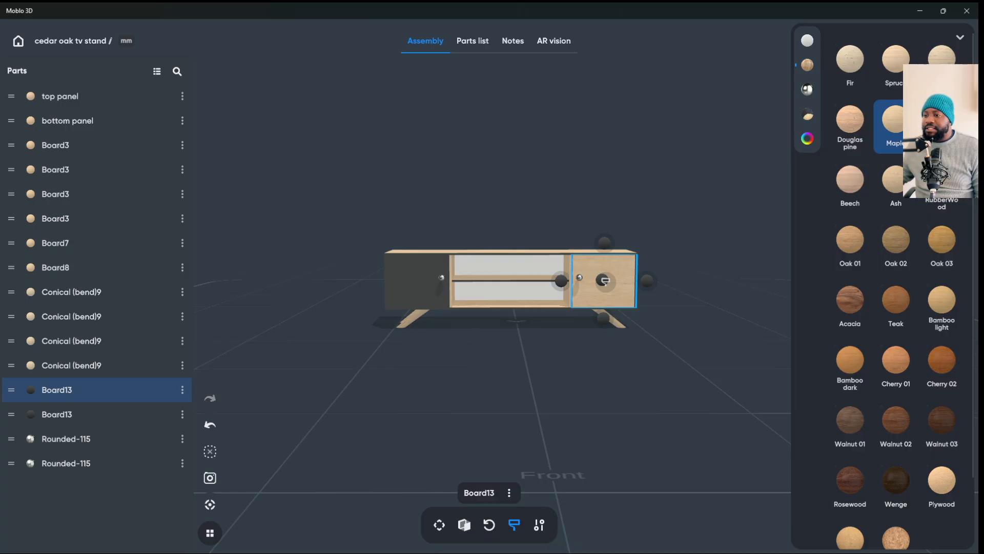
- Apply Maple to the front face of the left-hand door and save the TV stand project
left_click(418, 281)
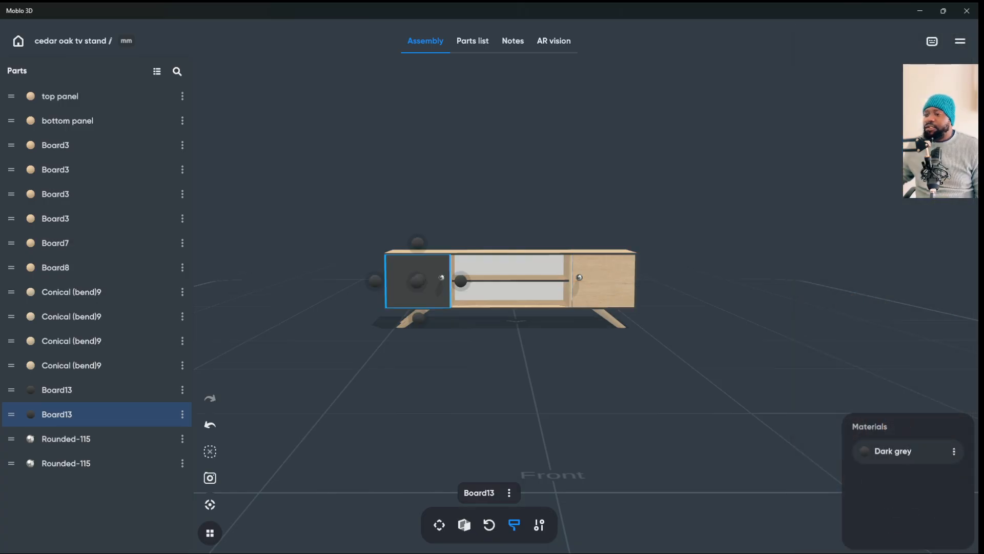
left_click(418, 281)
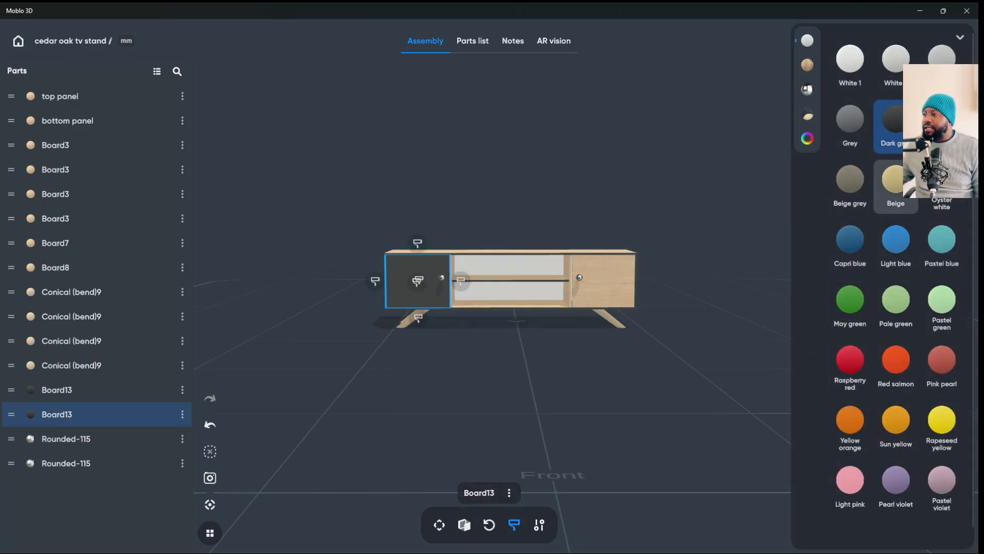
left_click(807, 65)
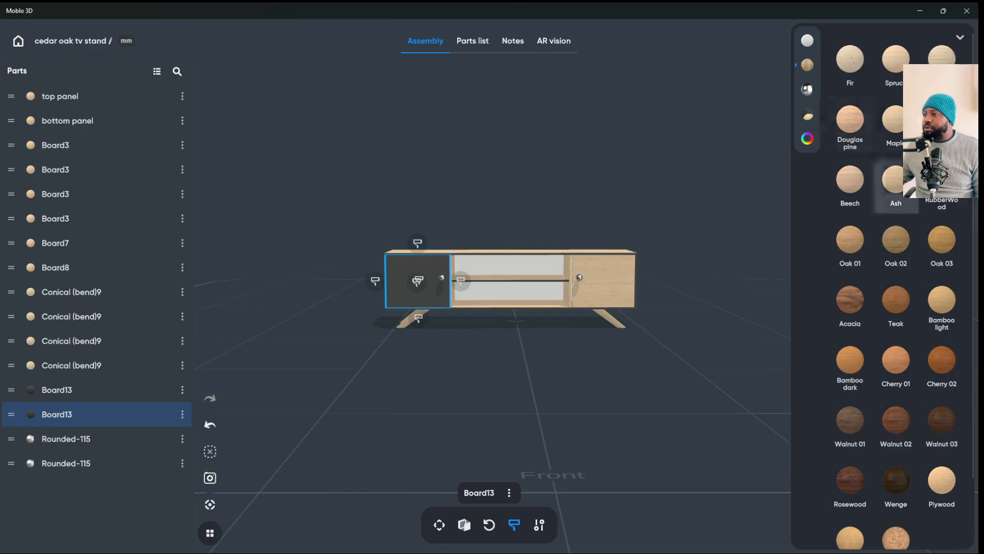
left_click(893, 120)
key("Escape")
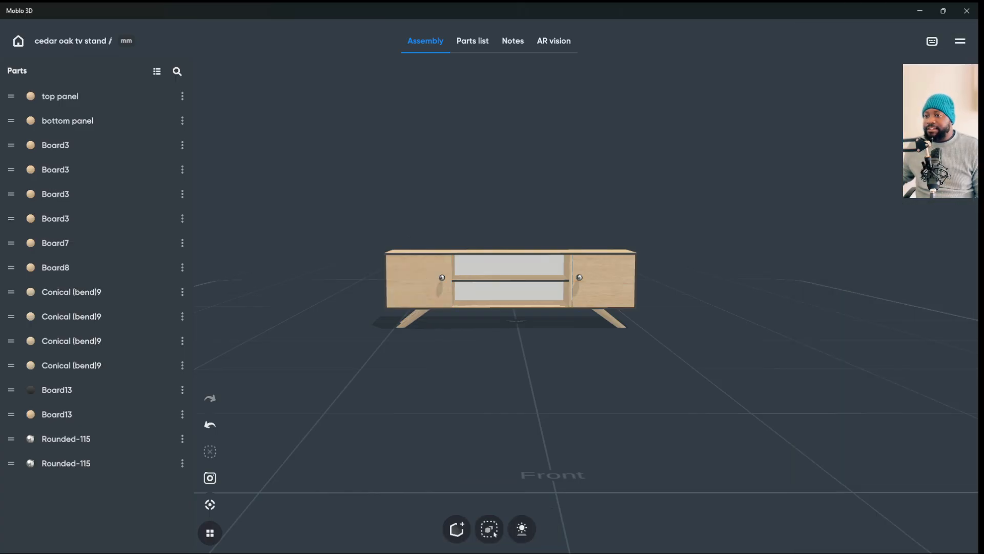
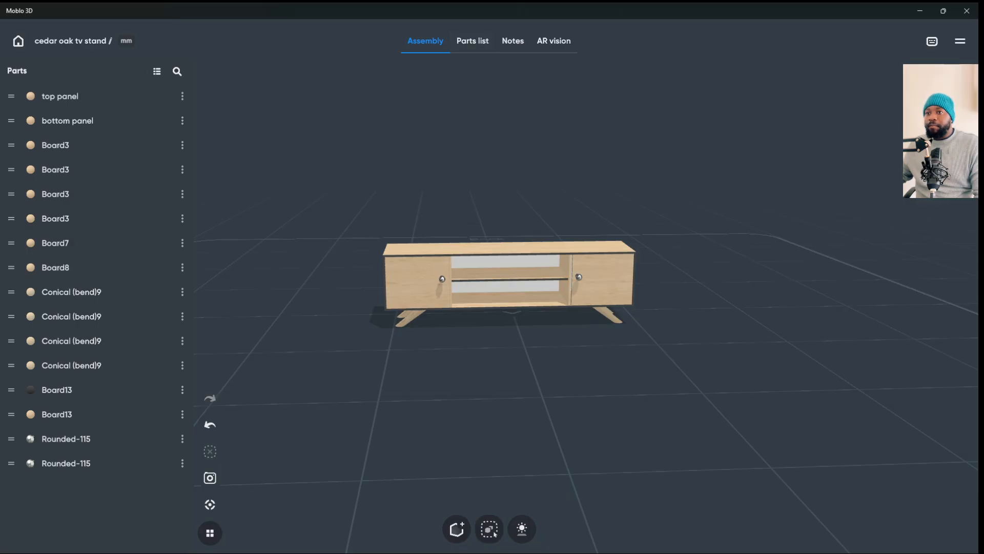
key("ctrl+s")
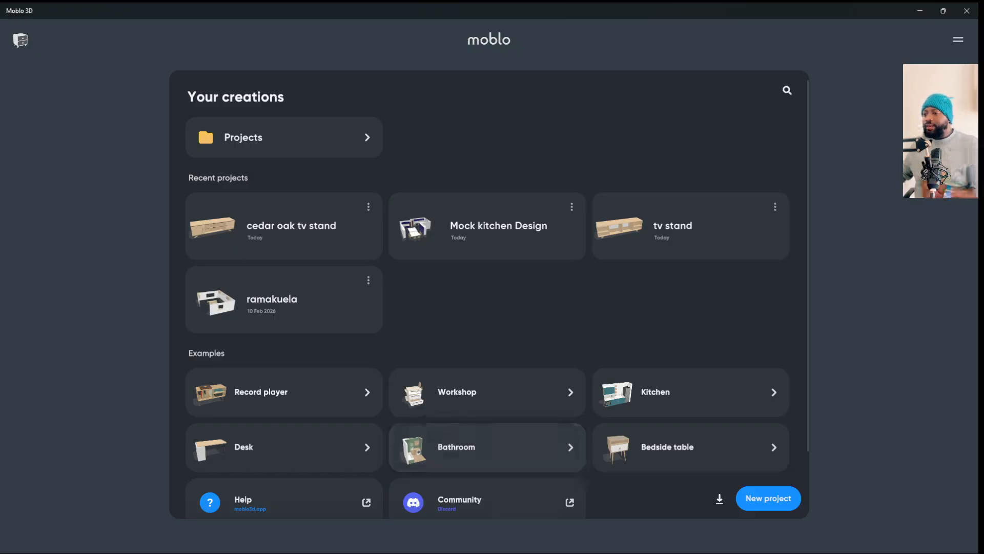
- Create a new project named "one room apartment" with mm as its unit
left_click(768, 498)
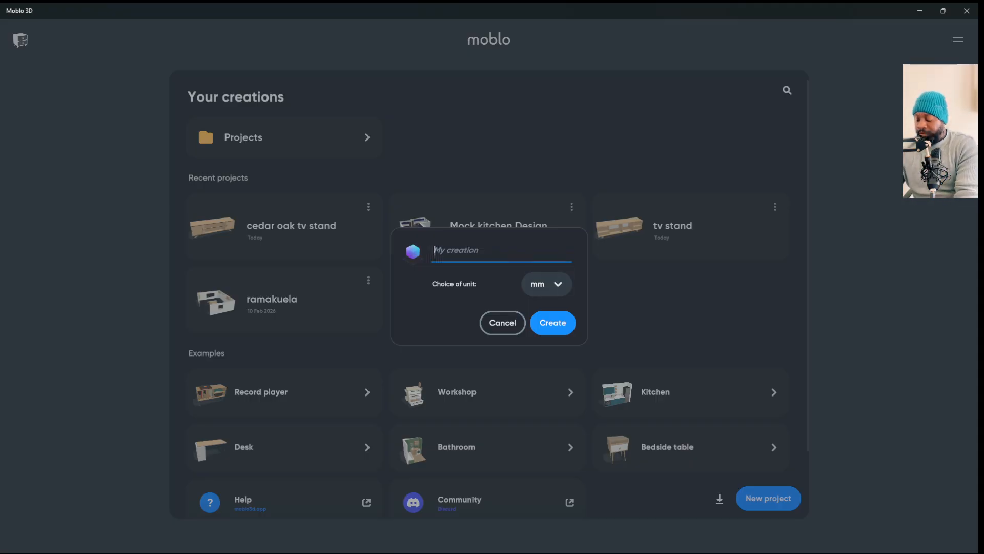
type("one")
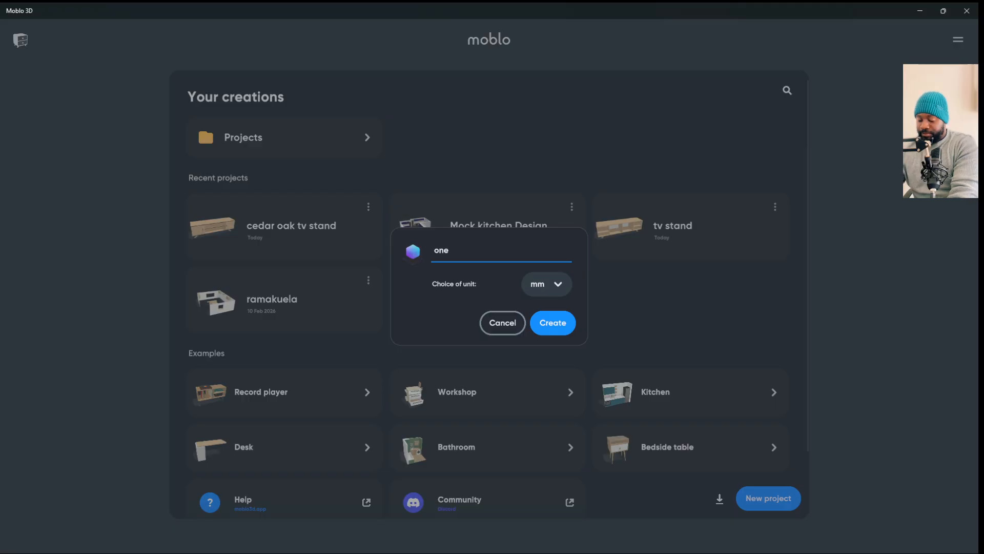
type(" roo")
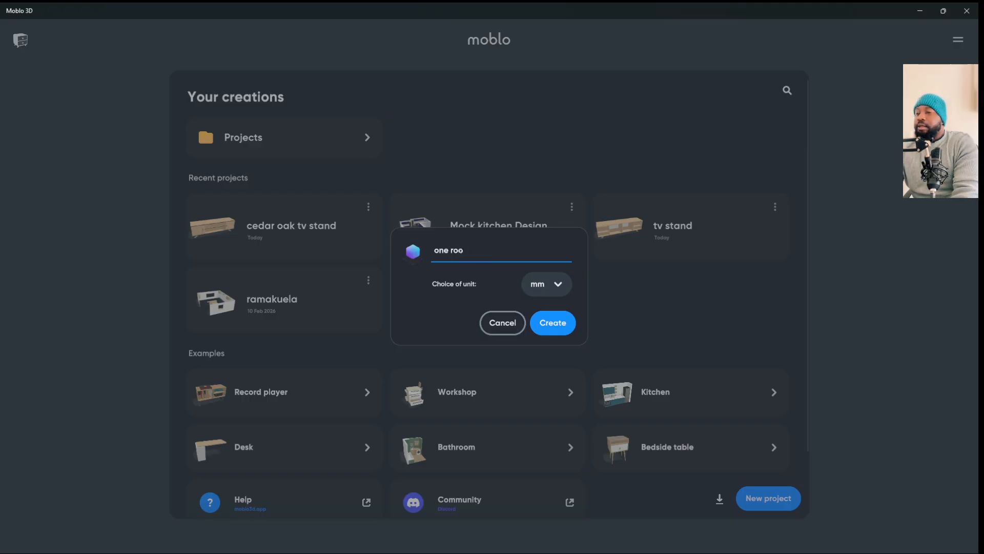
type("m apart")
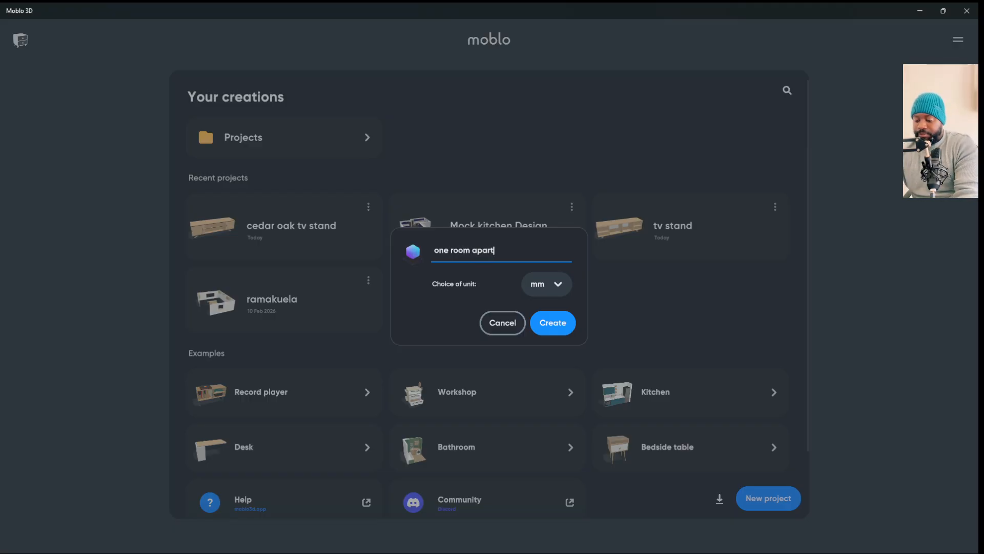
type("ment")
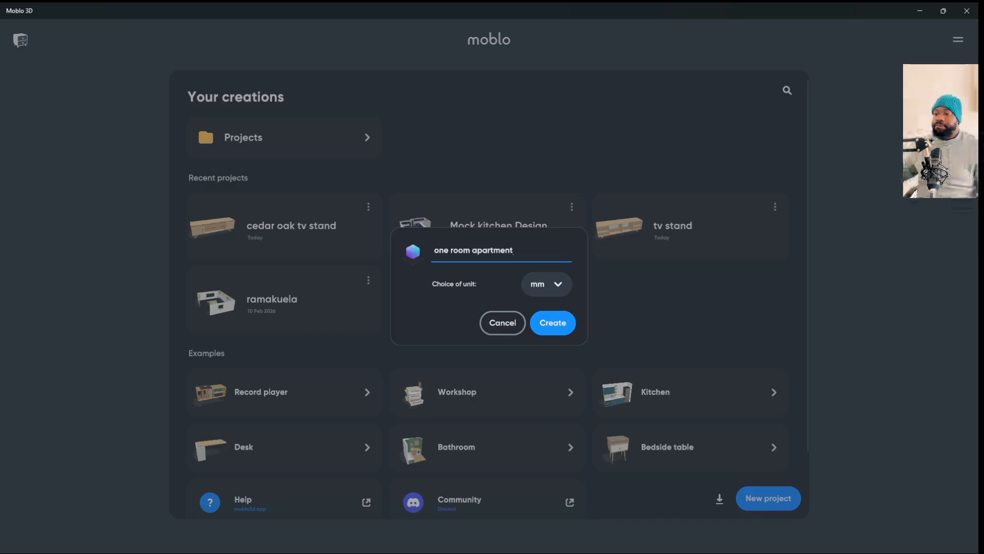
key("Return")
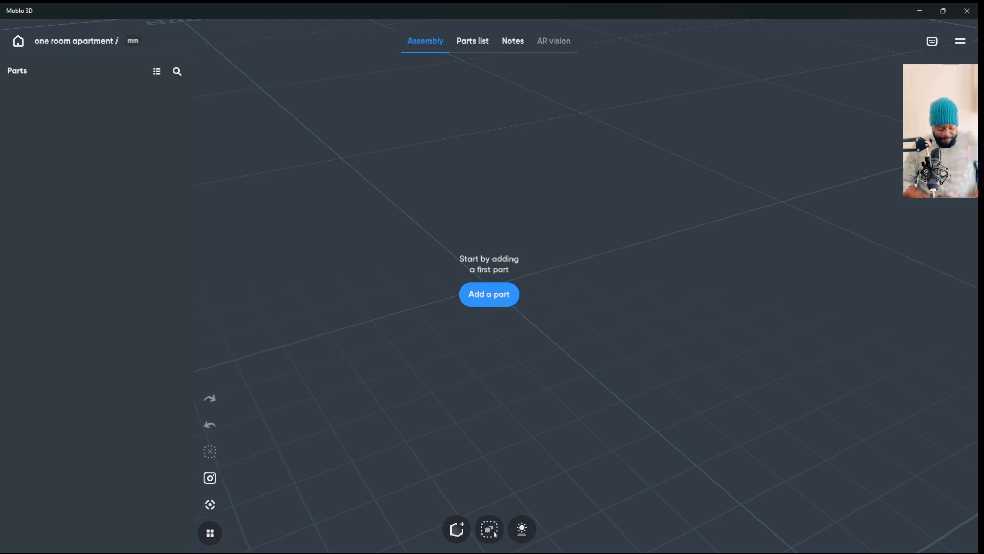
- Add a Board as the first part and resize it to about 358 mm high and about 31 mm thick
left_click(490, 293)
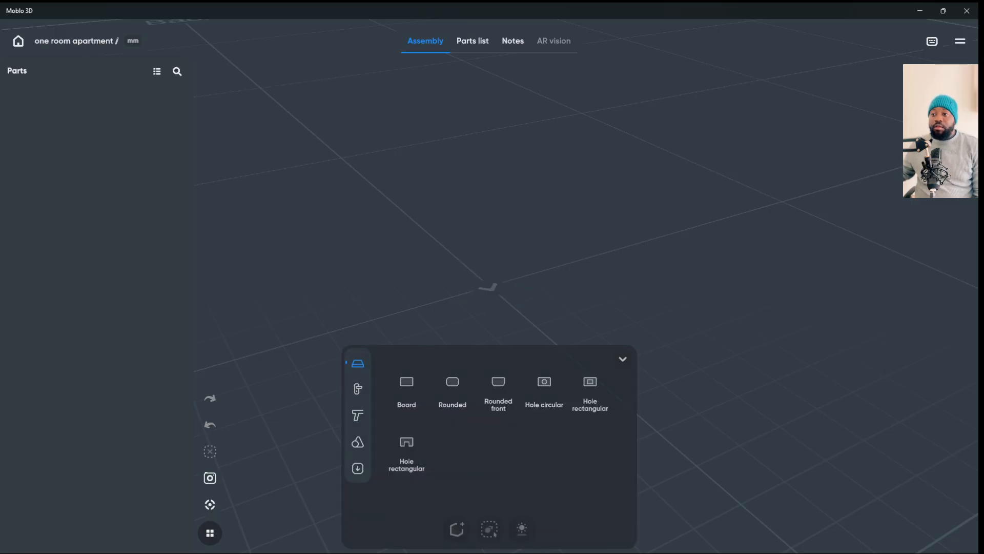
left_click(407, 387)
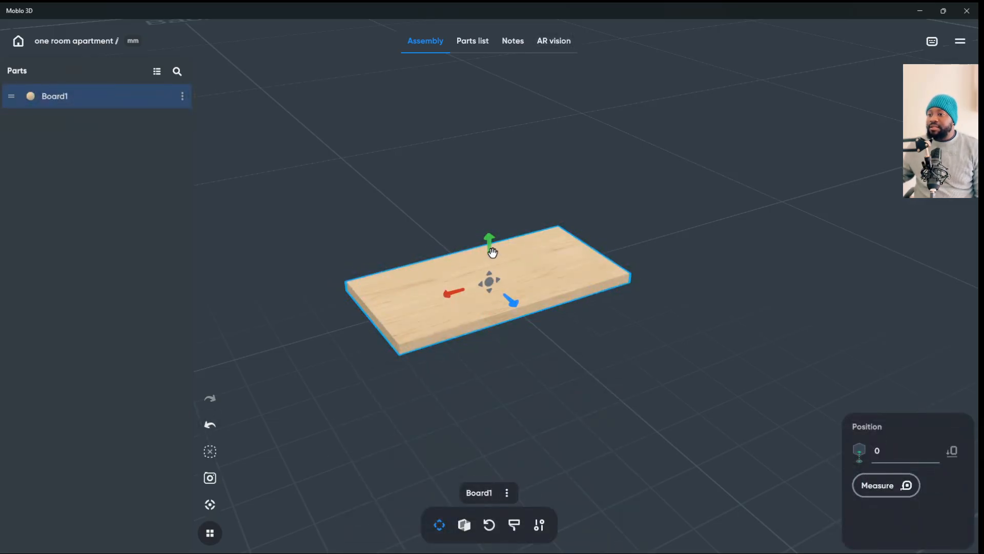
left_click(464, 525)
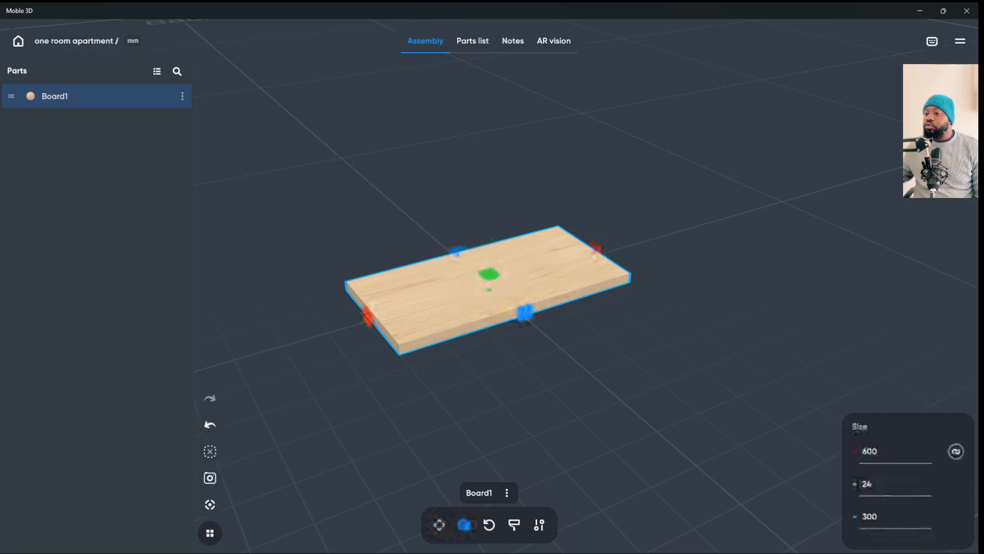
mouse_move(497, 277)
left_click_drag(496, 277, 518, 134)
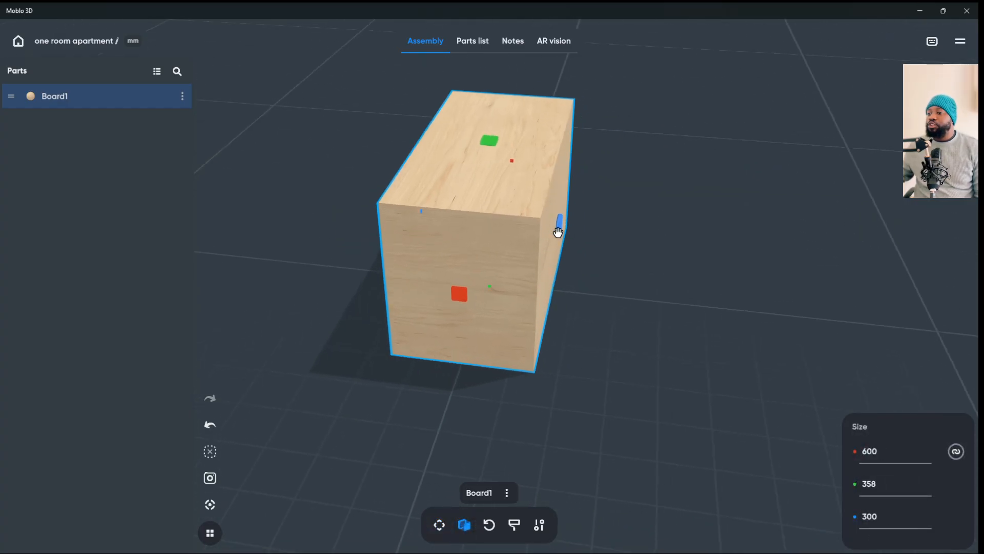
left_click_drag(557, 221, 441, 216)
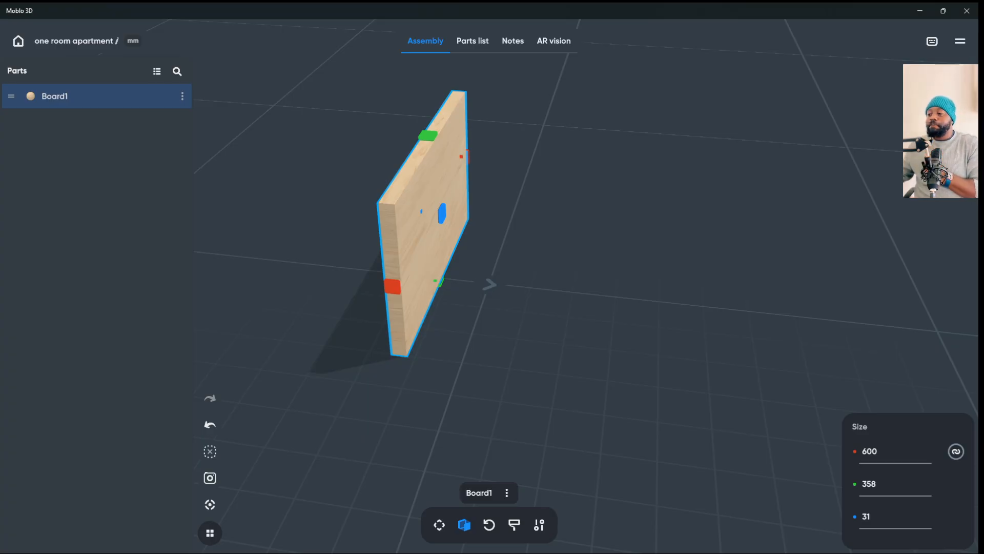
- Set the thickness of the upright board to 300 mm
scroll(490, 284, "down", 2)
scroll(489, 284, "up", 4)
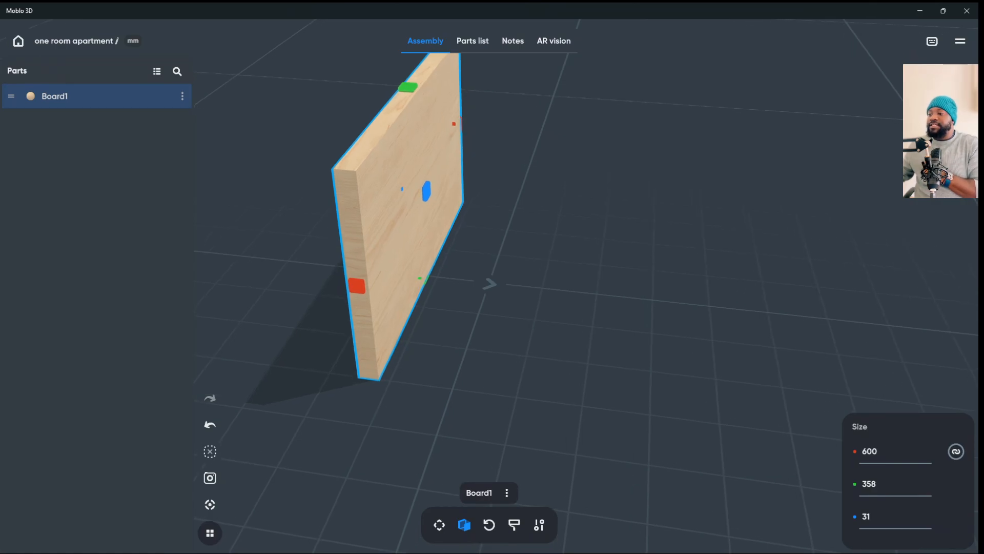
left_click(866, 516)
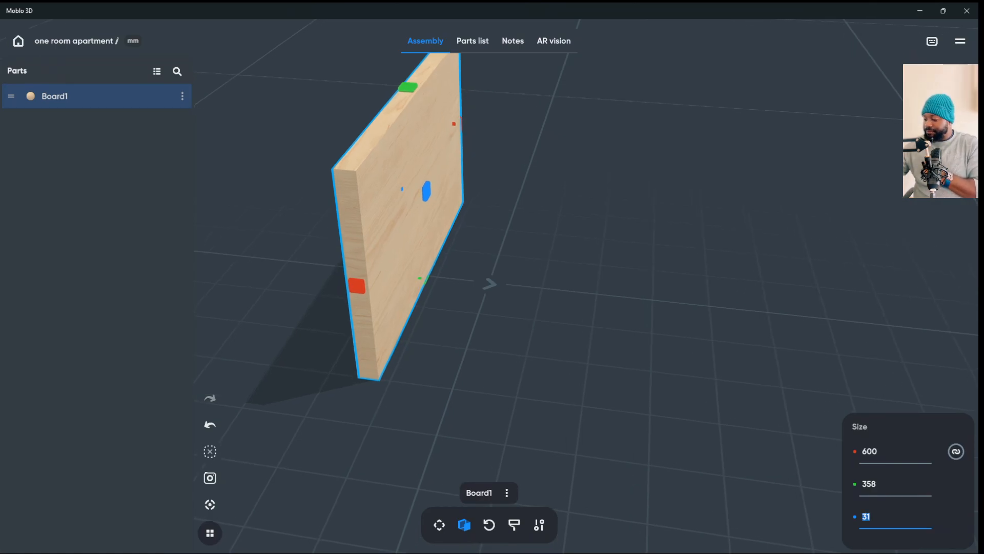
type("300")
key("Return")
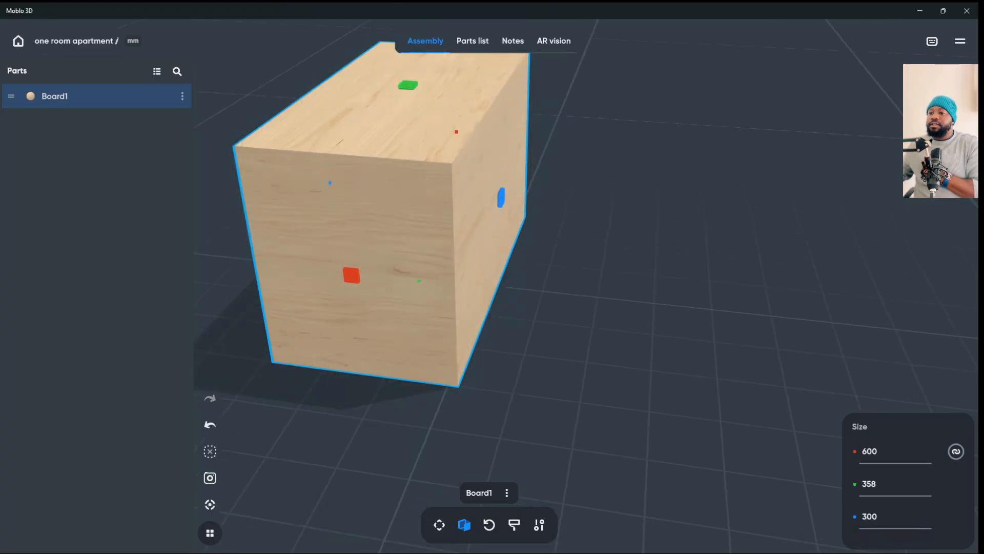
- Set the thickness of the upright board to 30 mm and deselect the board
left_click_drag(615, 277, 672, 282)
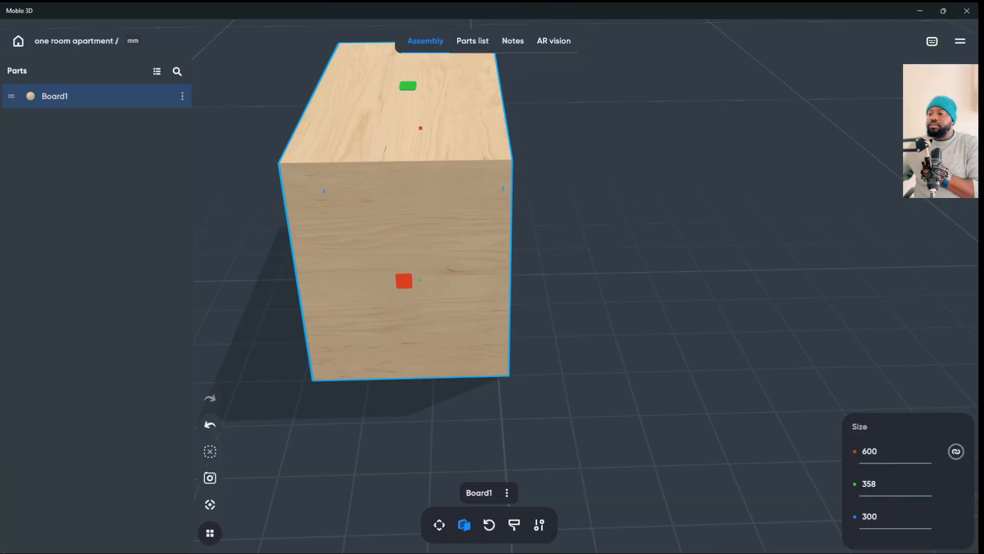
left_click(895, 516)
type("30")
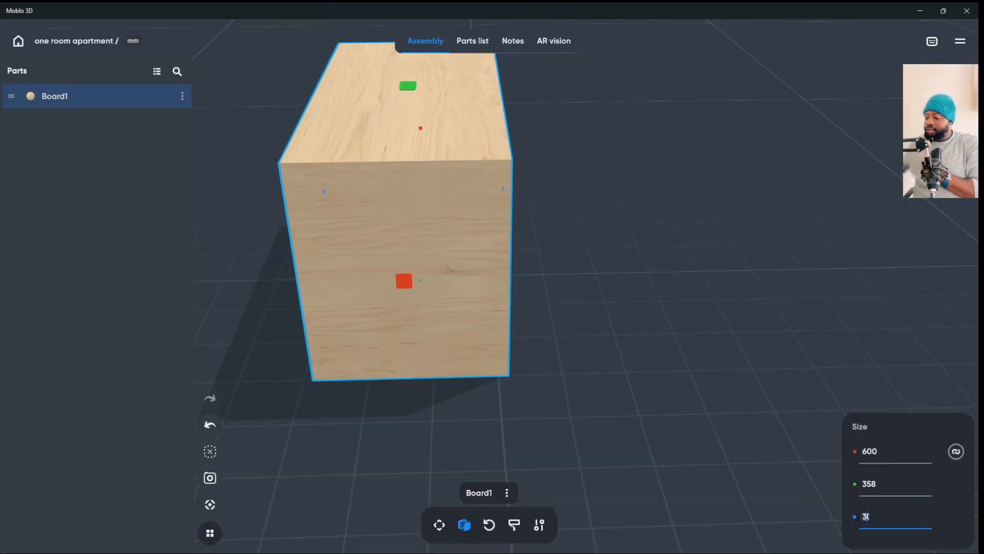
key("Return")
left_click(491, 276)
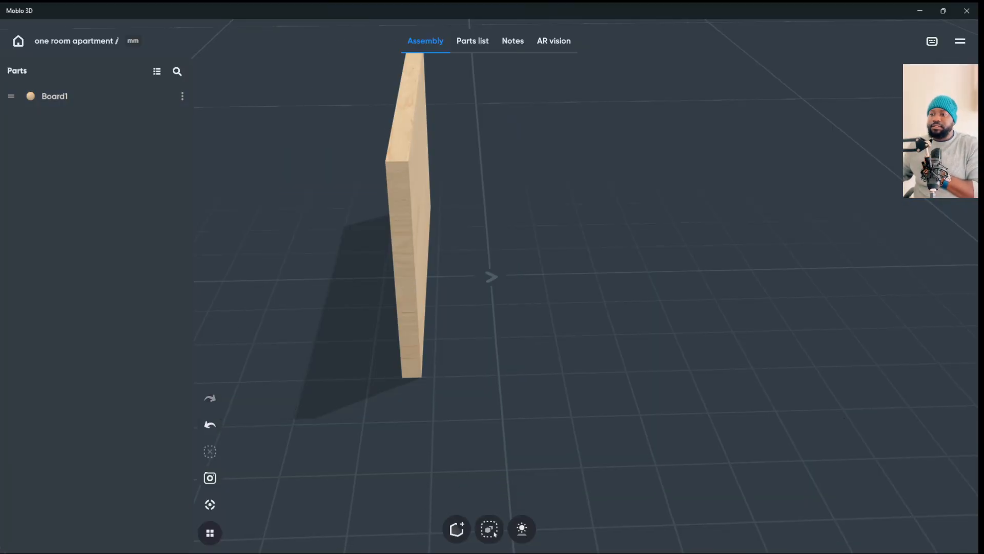
- Select the board and set its length along the red axis to 2500 mm
mouse_move(589, 307)
left_mouse_down()
mouse_move(410, 307)
mouse_move(615, 307)
left_mouse_up()
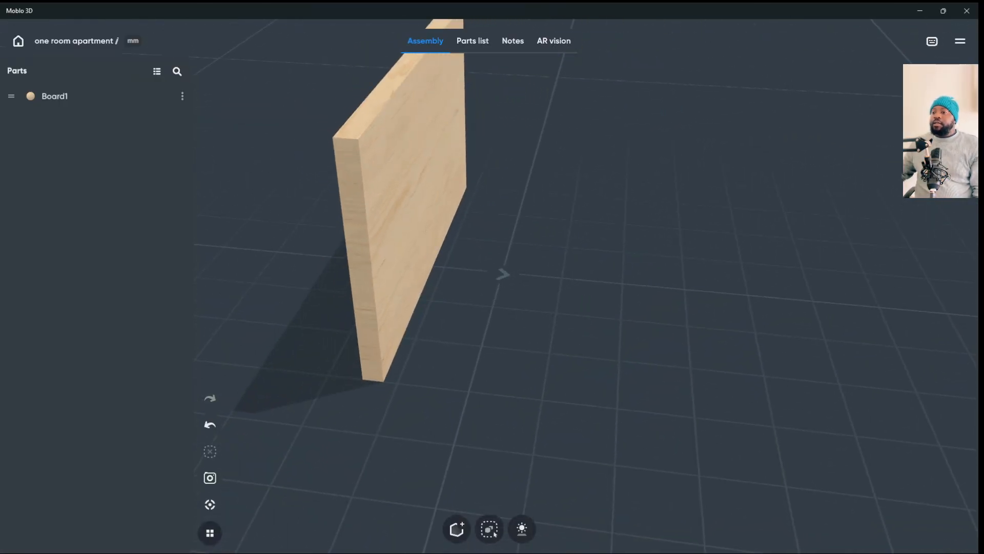
left_click(443, 208)
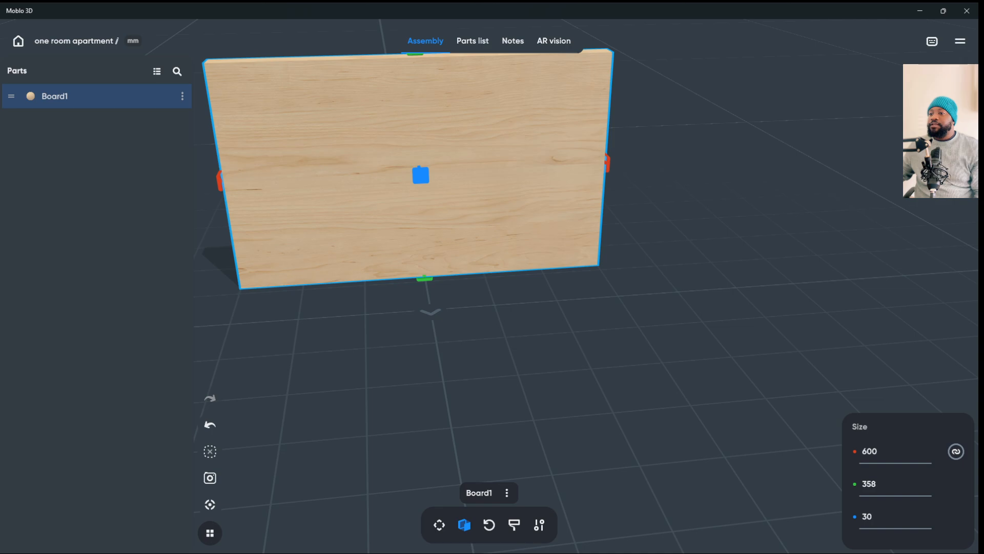
left_click(870, 451)
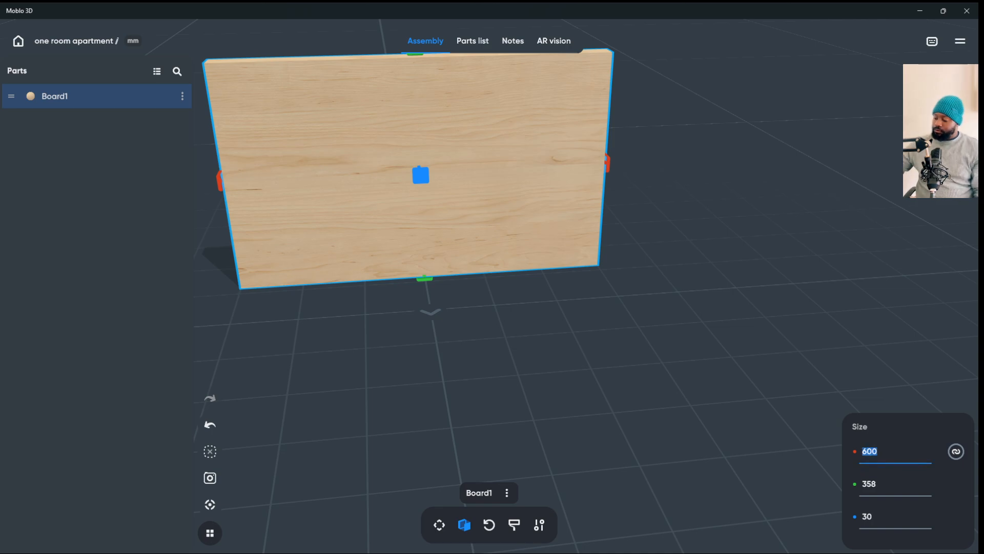
type("2500")
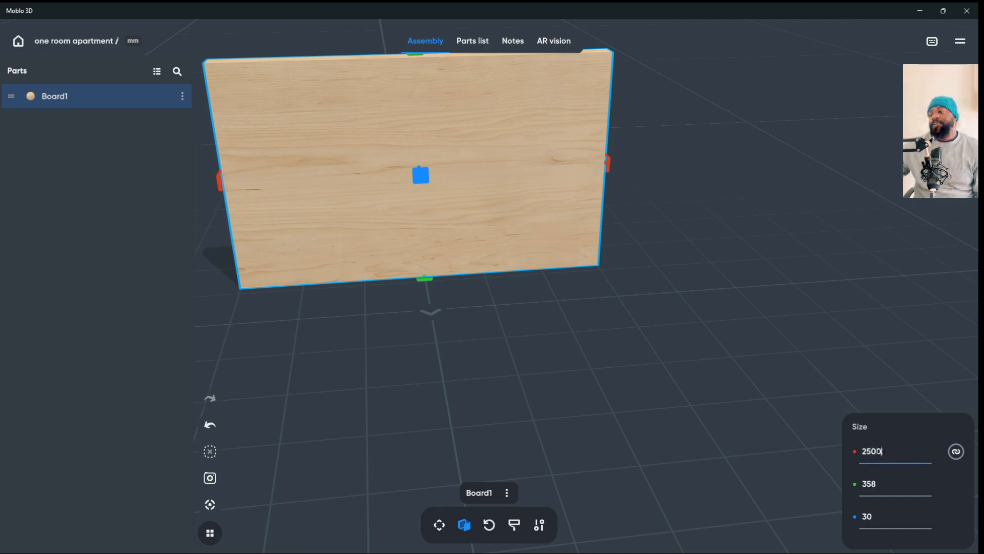
key("Return")
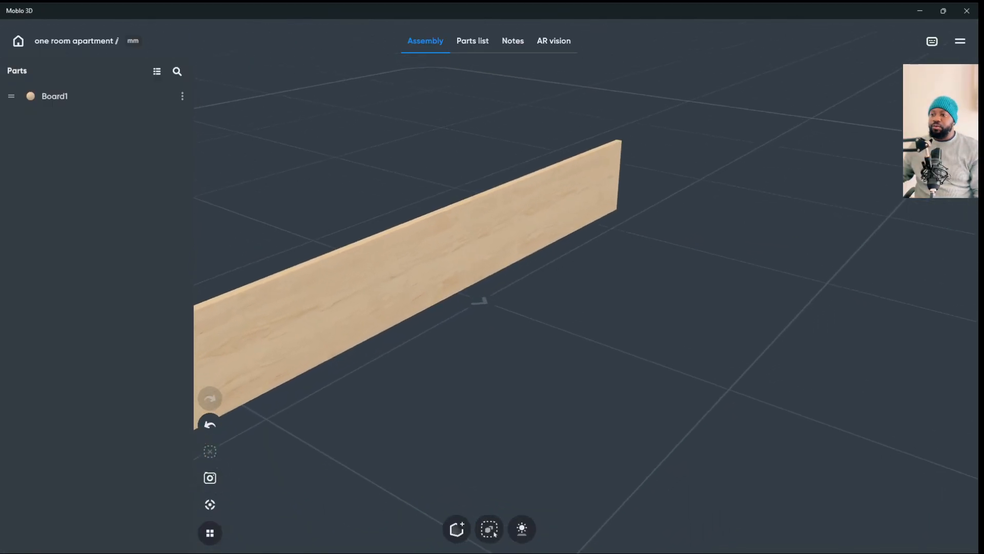
- Change the board's length along the red axis to 2000 mm
left_click(410, 246)
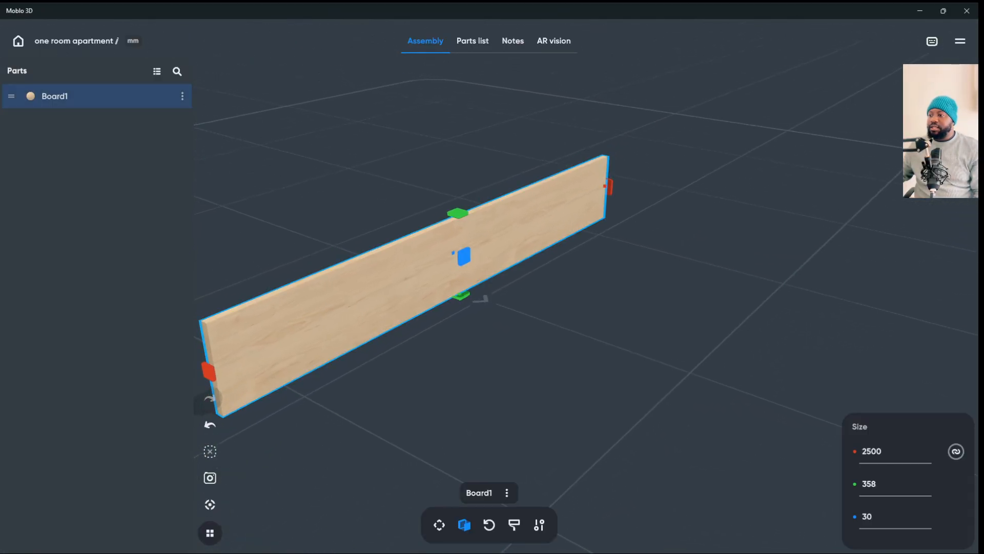
left_click(872, 451)
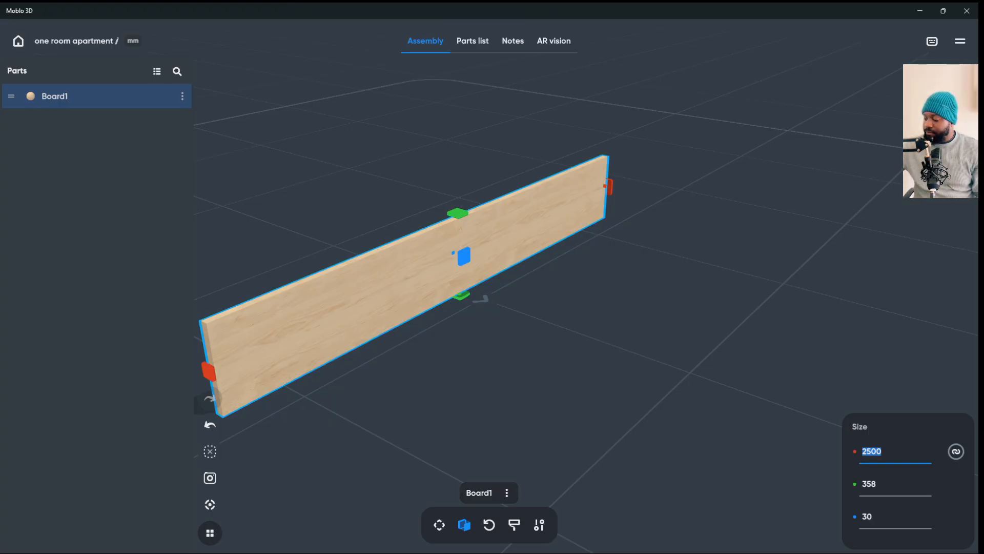
type("200")
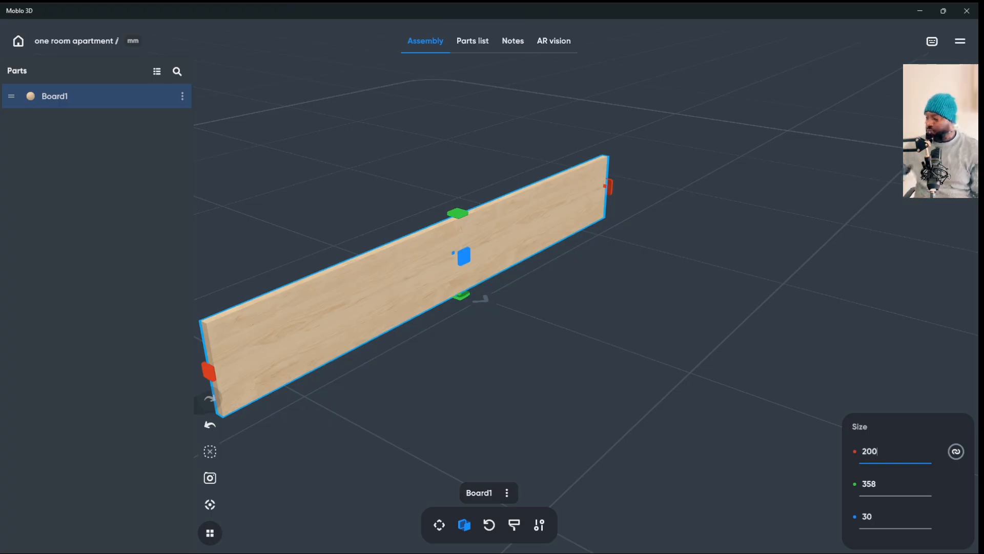
type("0")
key("Return")
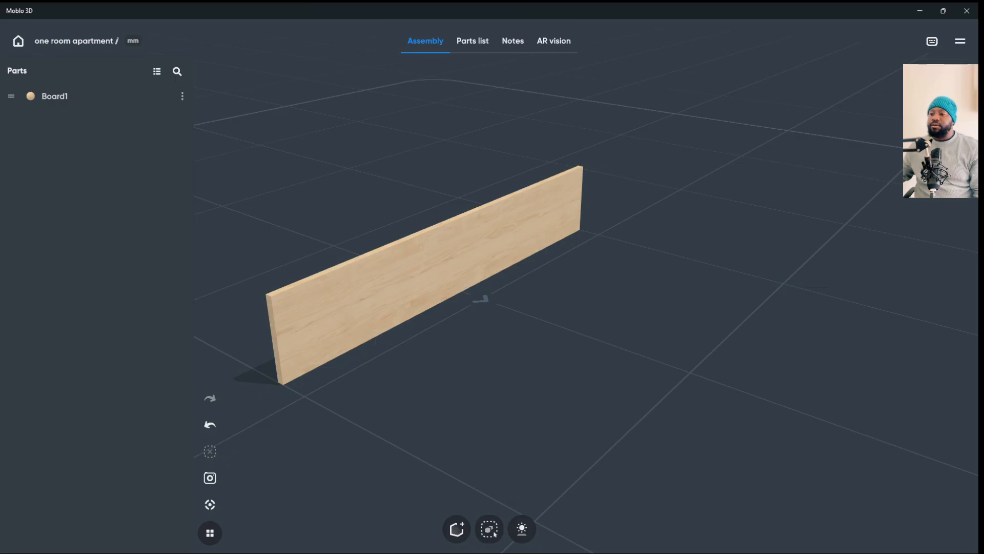
- Select the board and set its height along the green axis to 2500 mm
left_click_drag(666, 359, 702, 354)
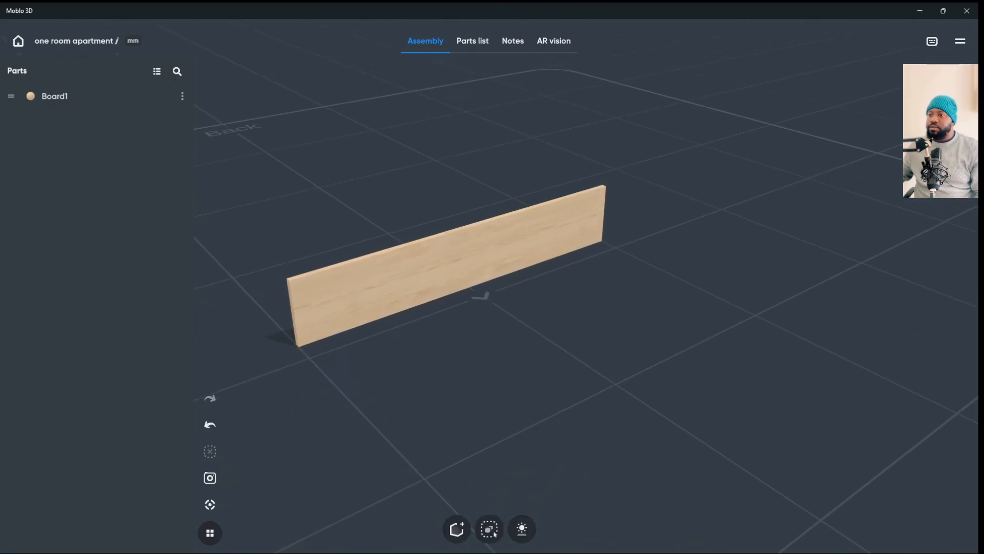
left_click(446, 267)
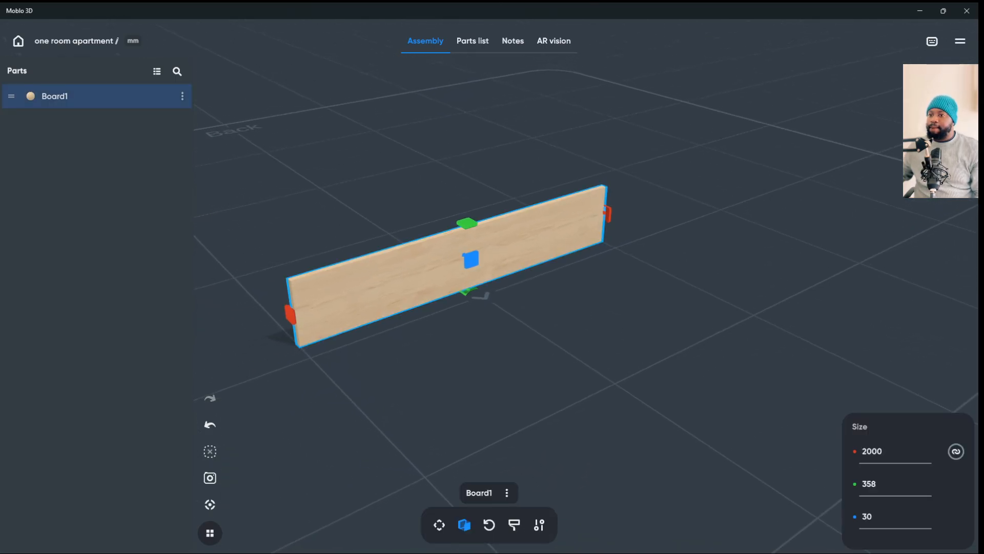
left_click_drag(564, 358, 479, 349)
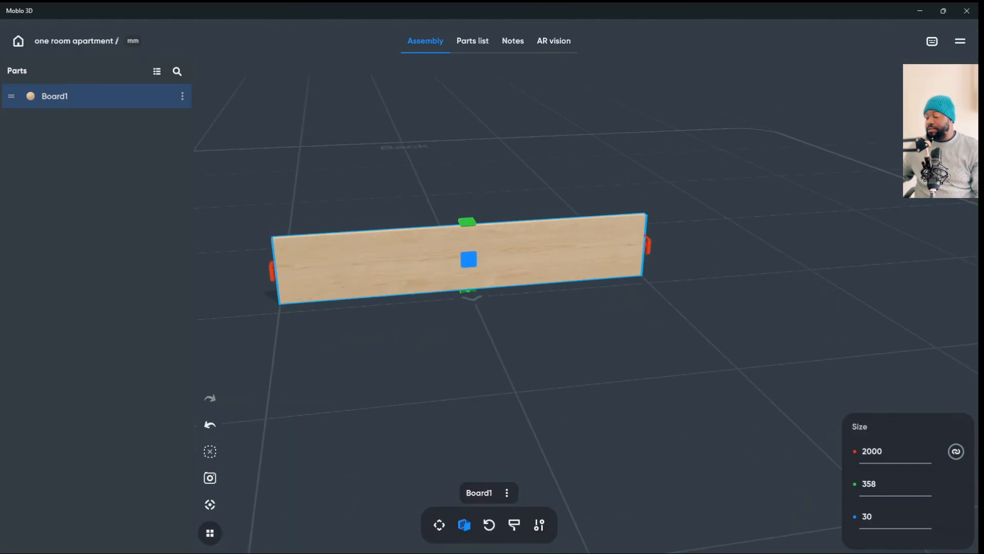
left_click(869, 483)
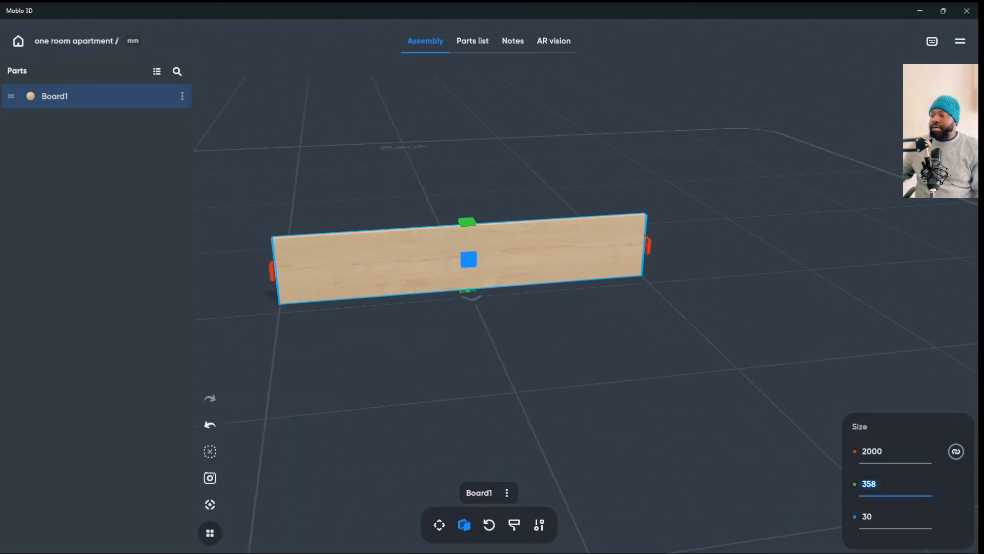
type("2500")
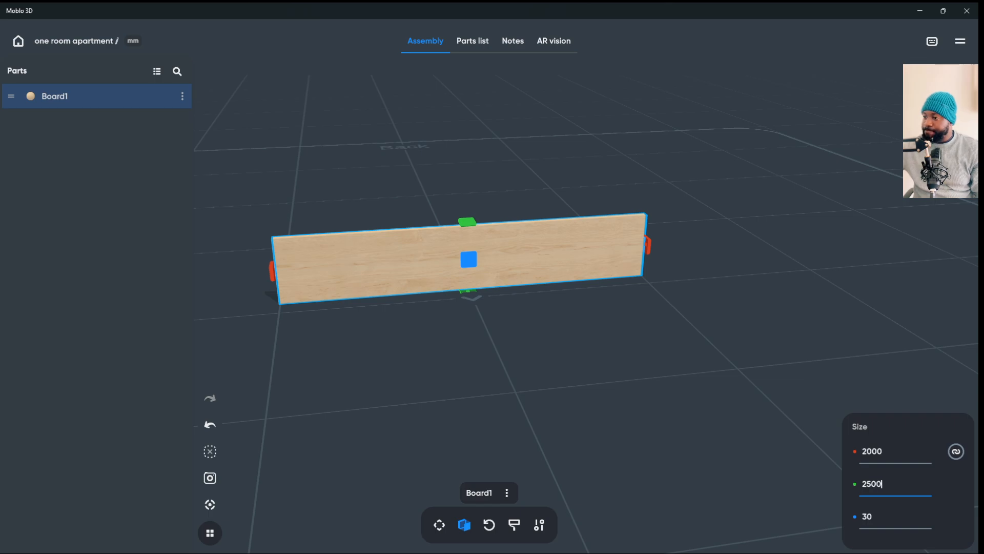
key("Return")
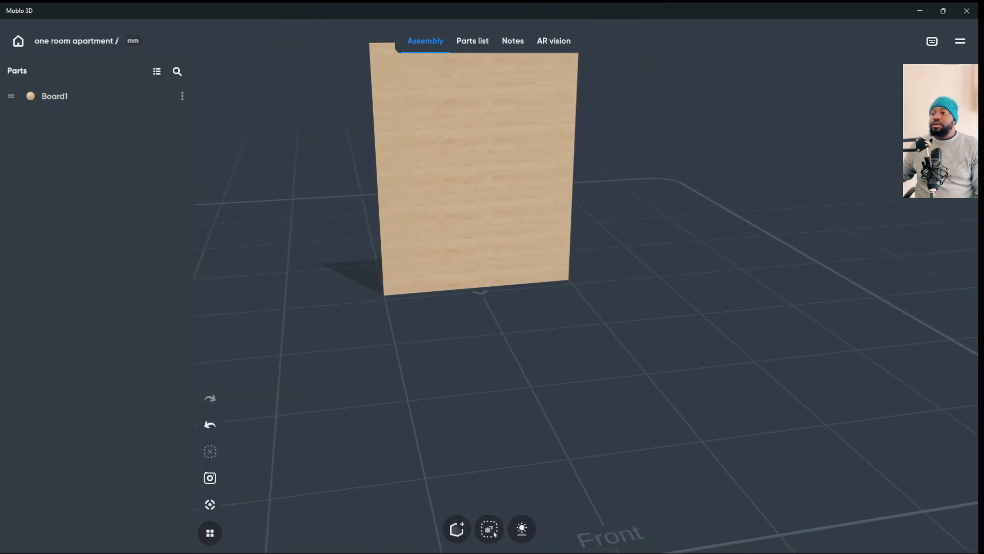
- Set the upright board's length along the red axis to 2500 mm and deselect the board
left_click(566, 180)
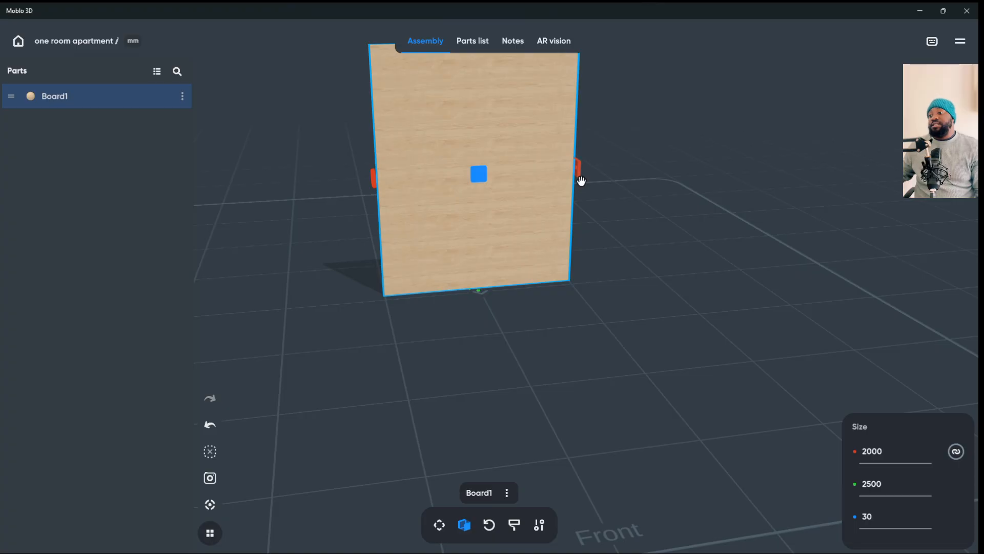
left_click(871, 451)
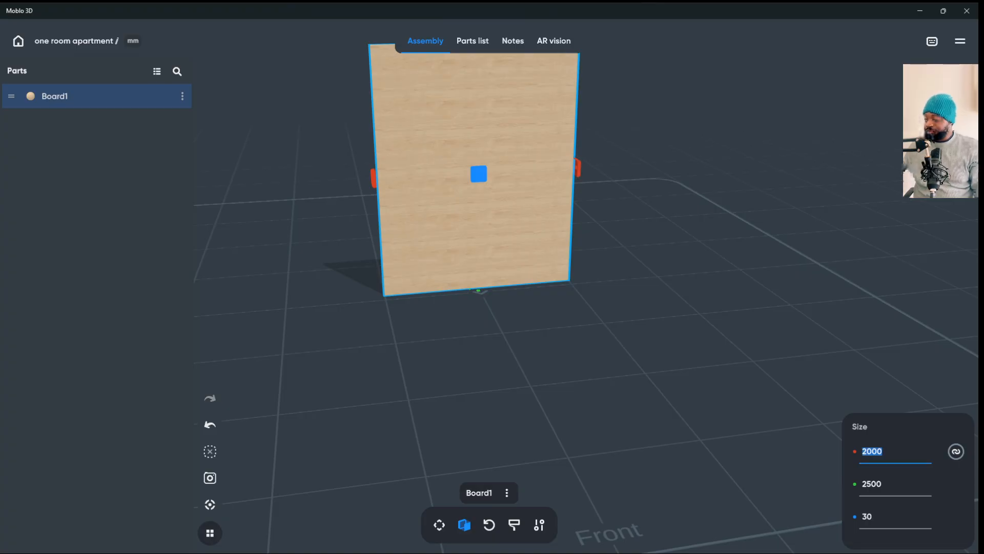
type("2500")
key("Return")
key("Escape")
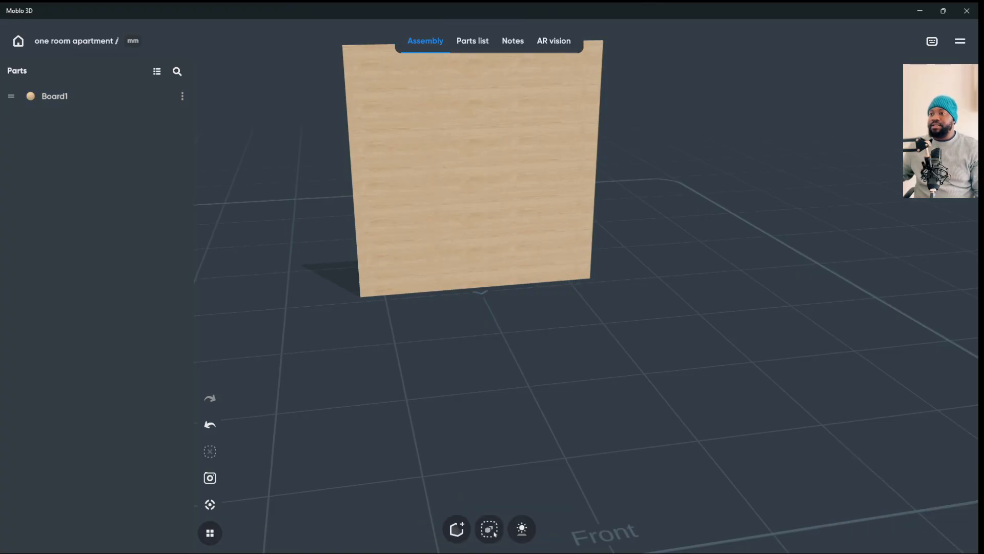
- Change the board's height along the green axis to 3000 mm
left_click(476, 153)
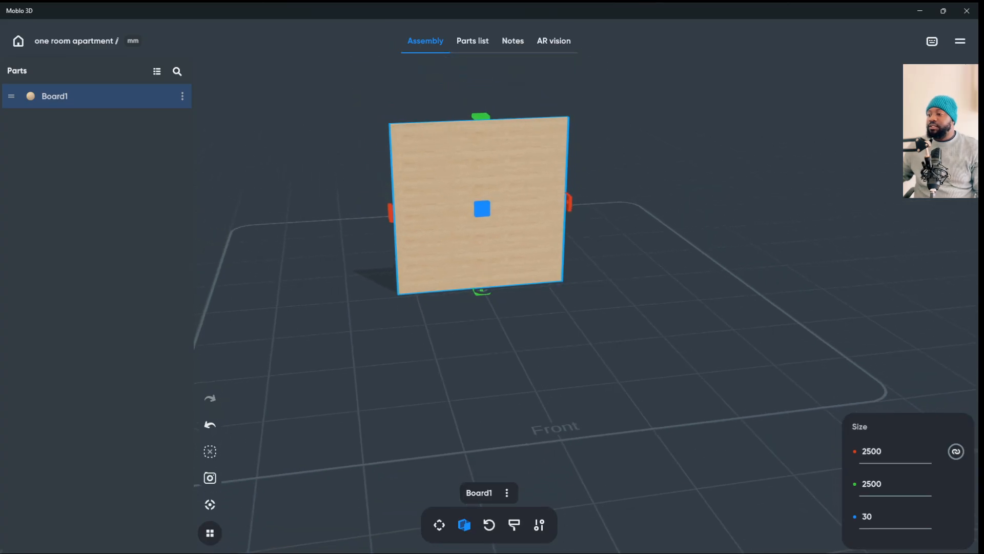
left_click(871, 483)
type("3000")
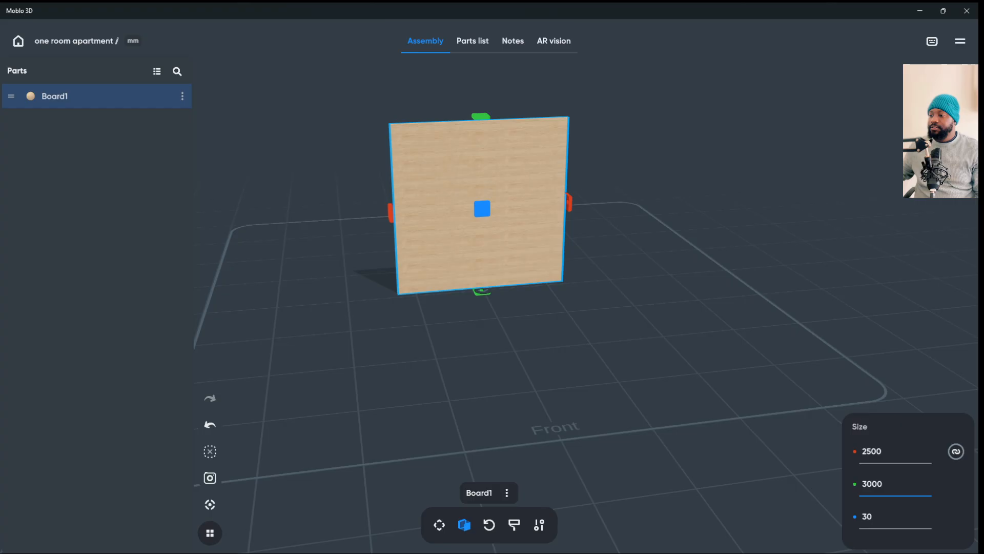
key("Return")
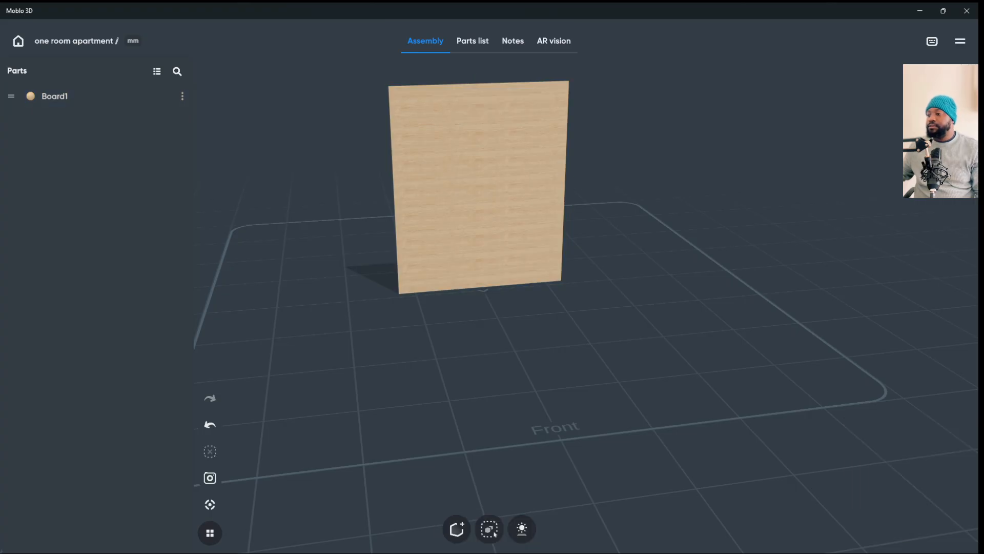
- Select Board1 again and enter 200 mm as its height along the green axis
left_click(97, 96)
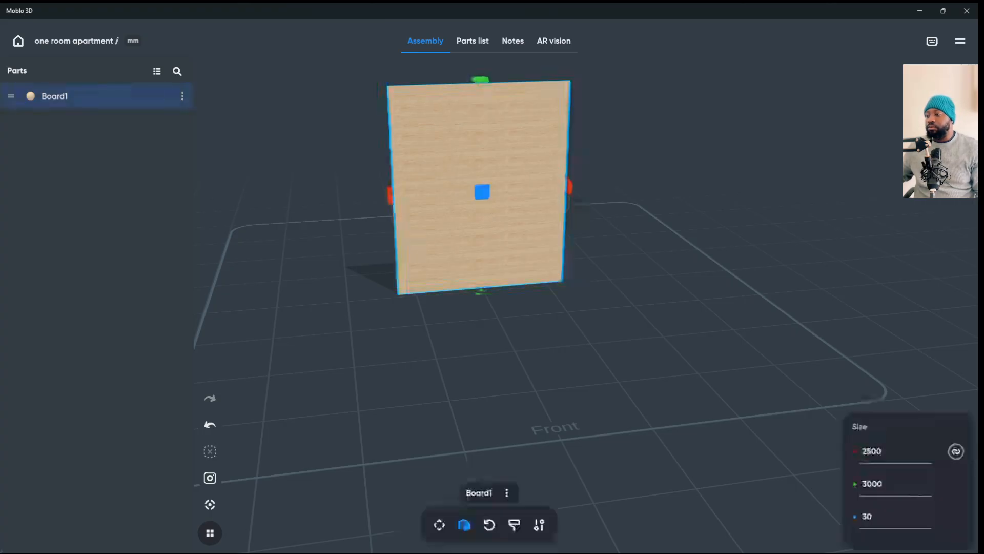
left_click(871, 483)
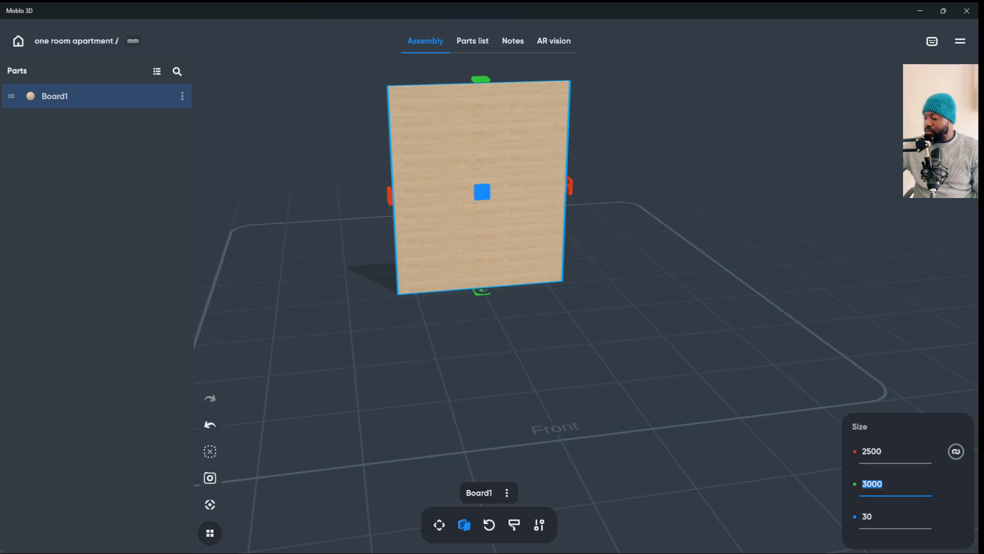
type("250")
key("BackSpace")
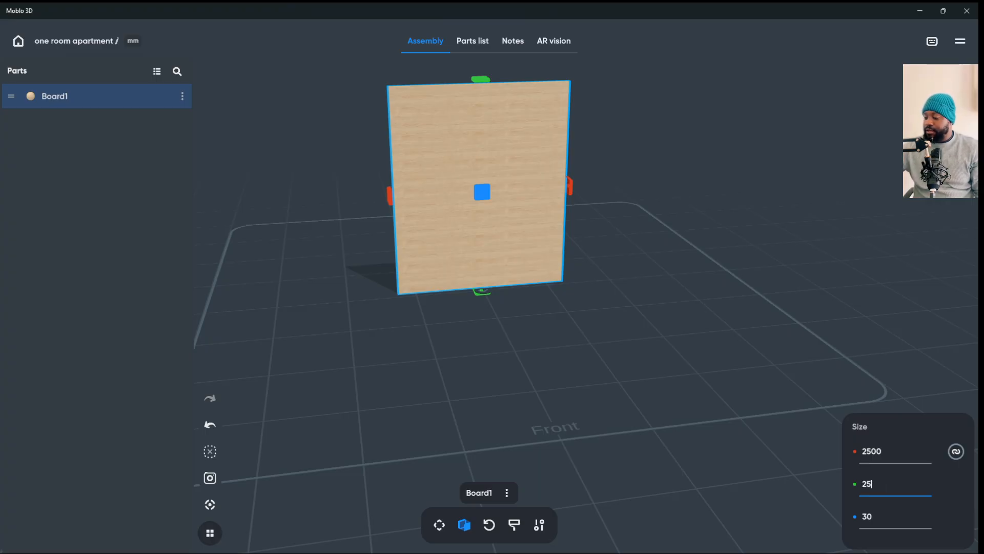
key("BackSpace")
type("00")
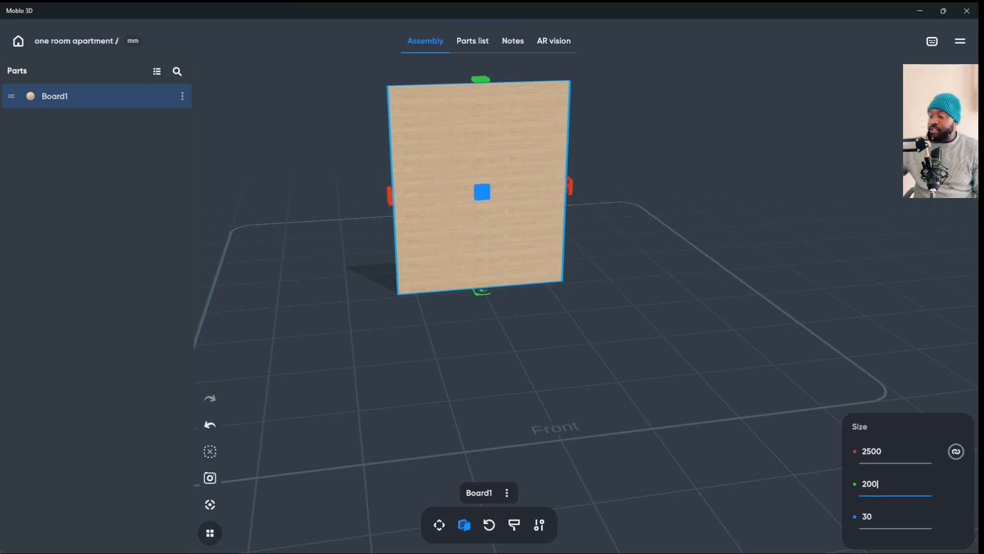
key("Return")
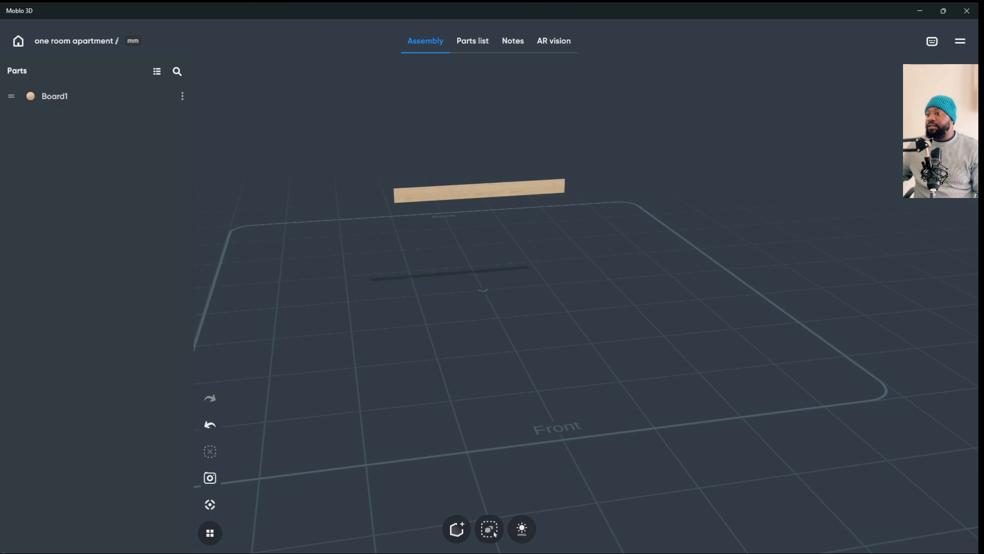
- Correct the height of Board1 along the green axis to 2000 mm and deselect it
left_click(55, 95)
left_click(869, 483)
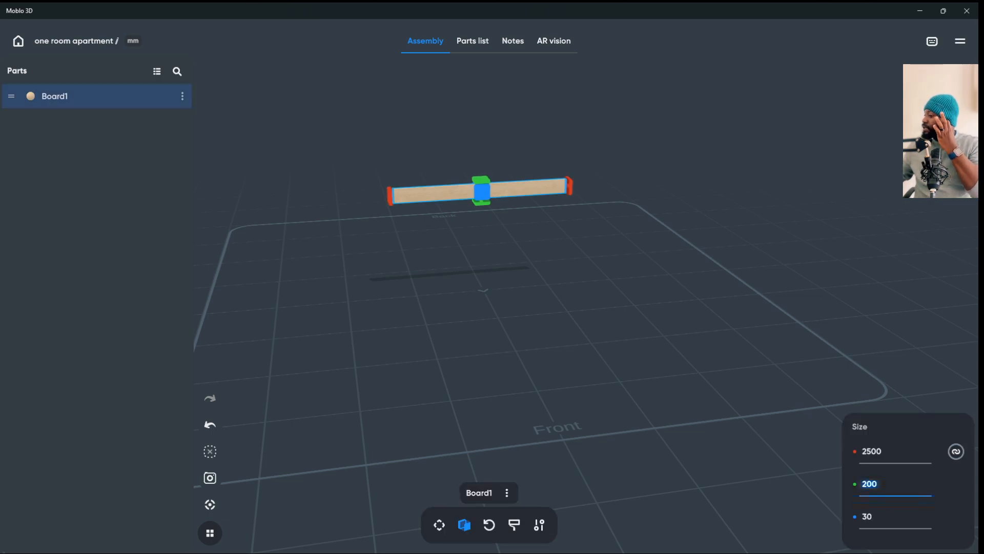
type("2000")
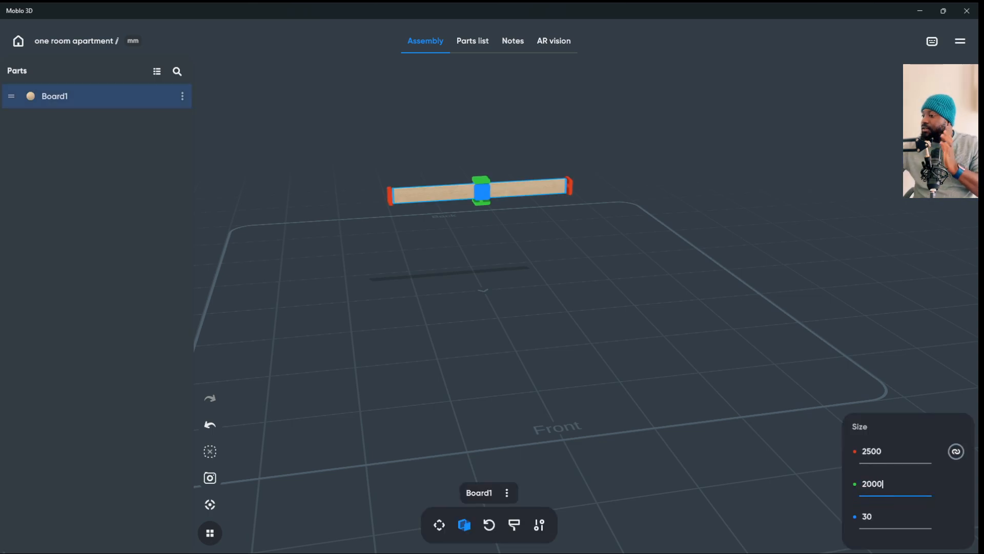
key("Return")
key("Escape")
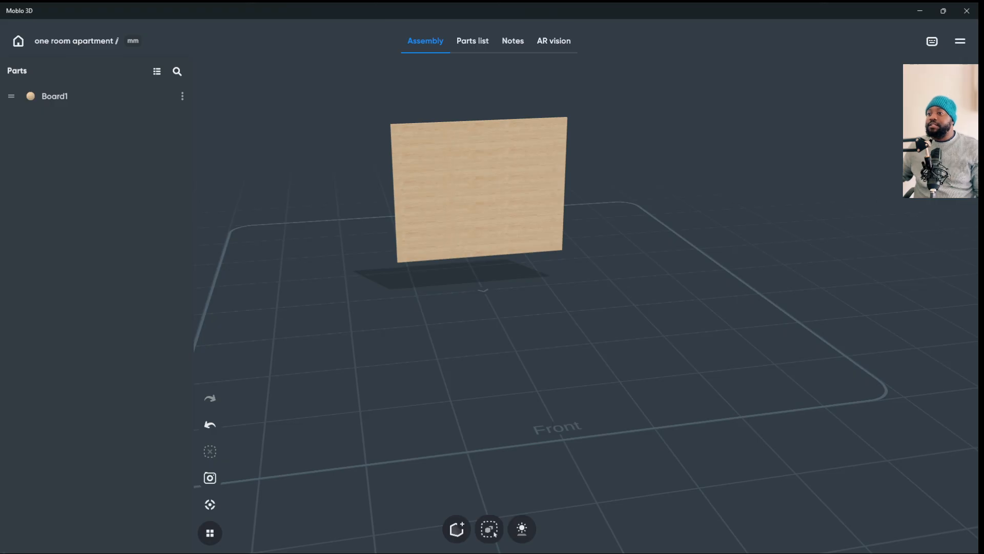
- Set Board1's thickness along the blue axis to 30 mm and its length along the red axis to 3000 mm
left_click(480, 190)
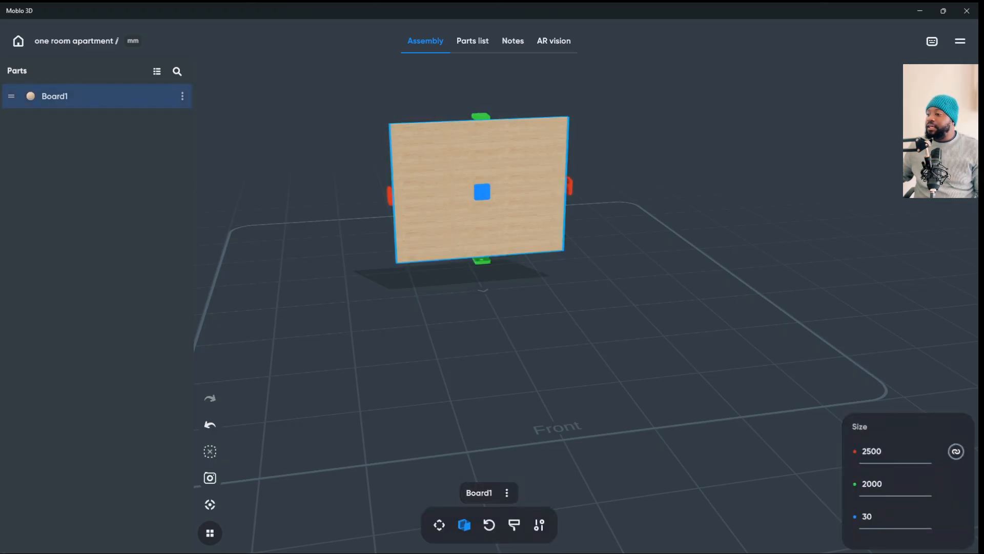
left_click(866, 517)
type("0")
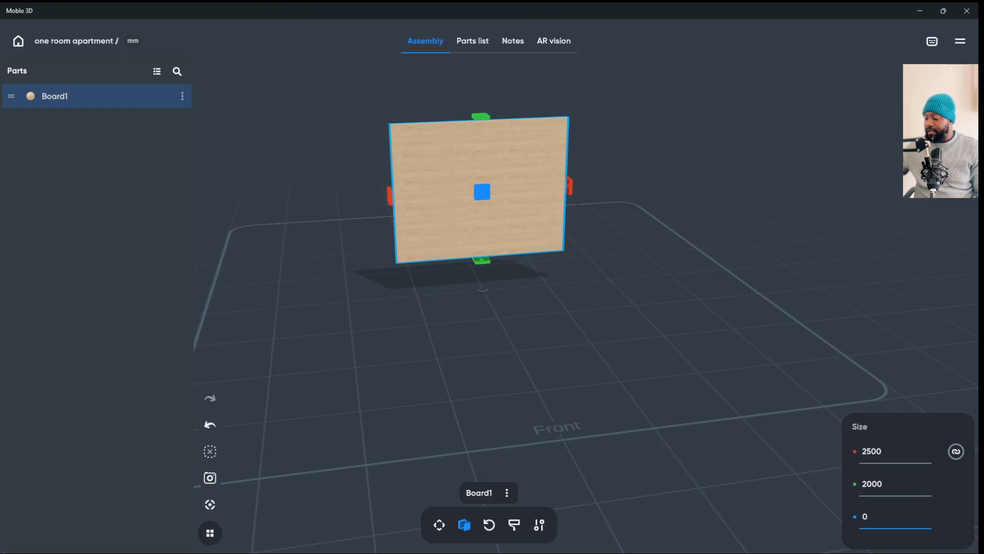
key("BackSpace")
type("30")
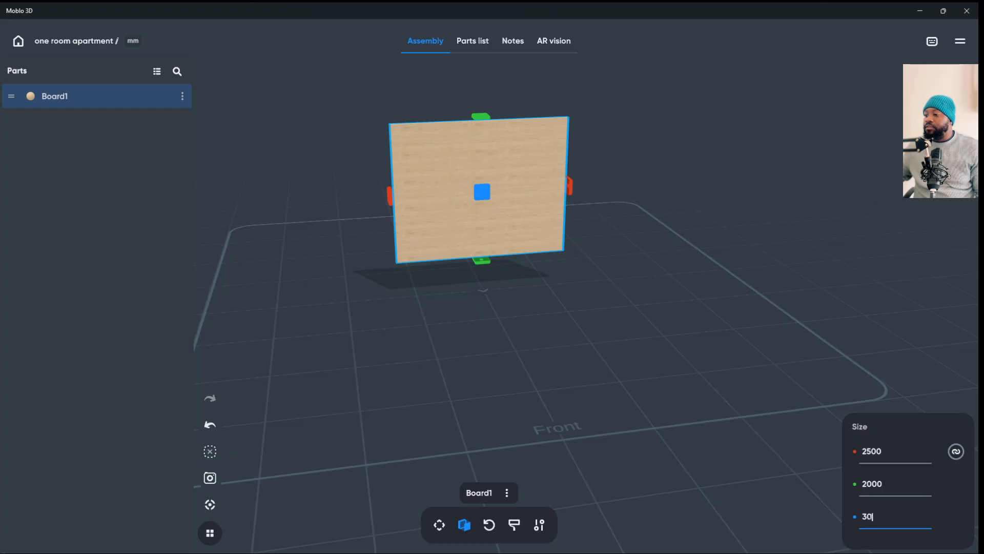
left_click(871, 451)
type("3")
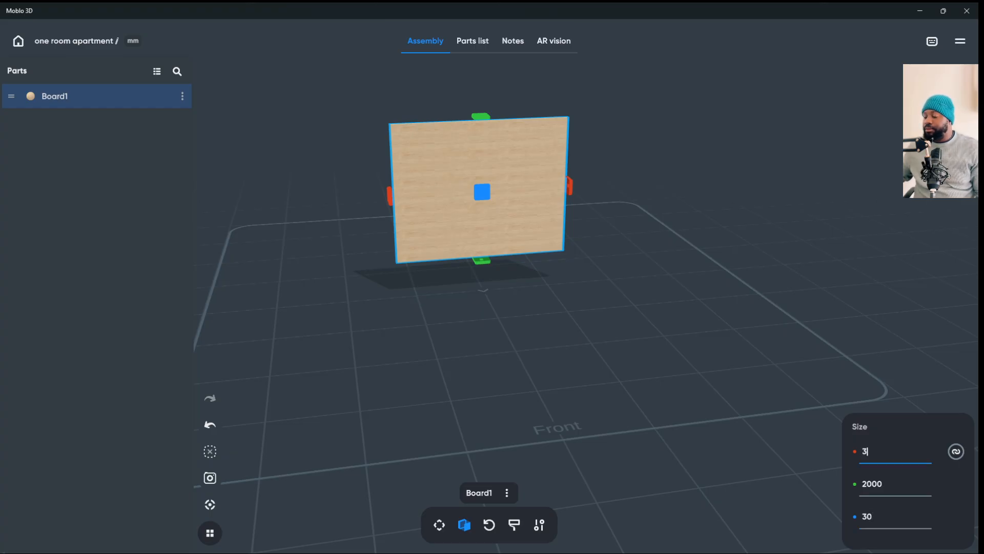
type("000")
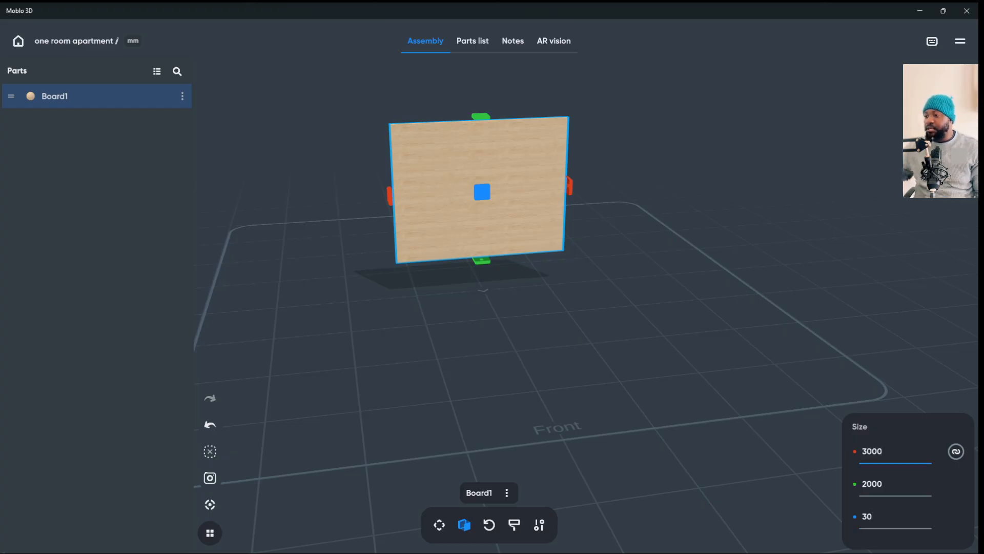
left_click(666, 307)
left_click_drag(667, 307, 687, 307)
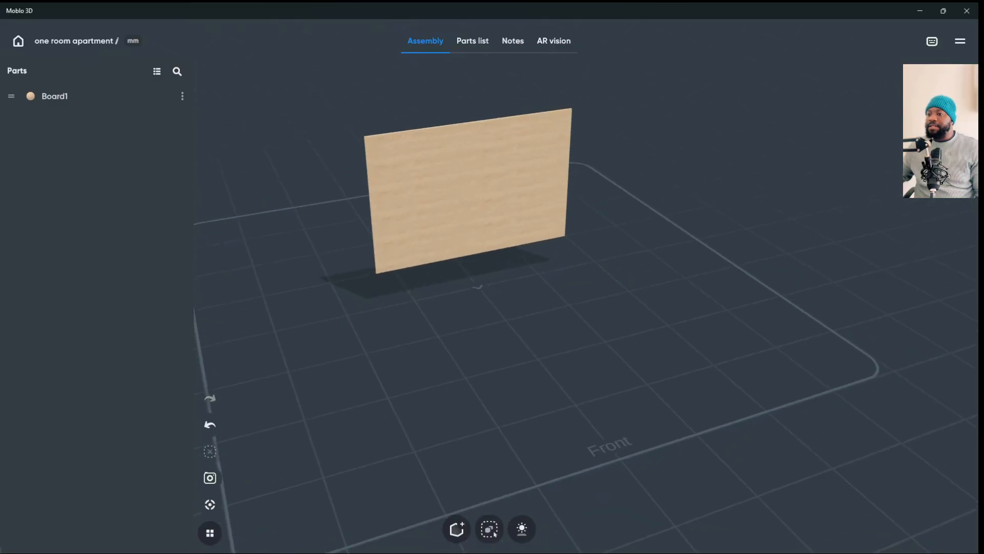
- Lower Board1 onto the floor by setting its height position to 0, and deselect it
left_click(469, 205)
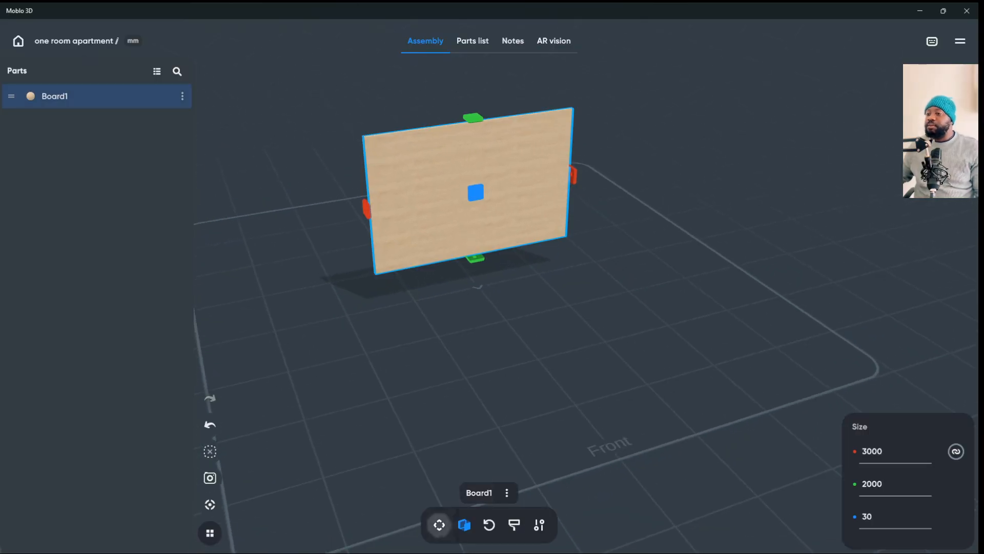
left_click(440, 525)
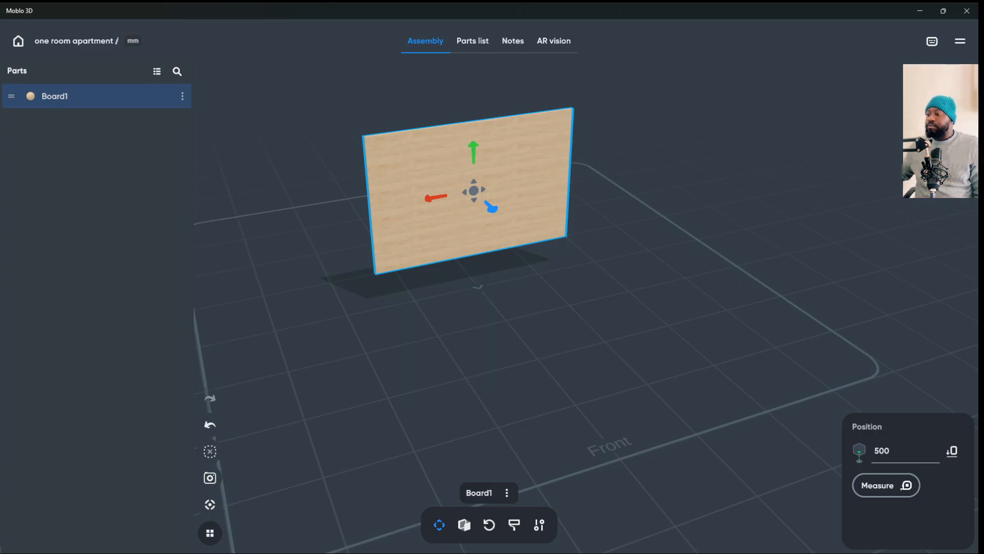
left_click(882, 450)
type("0")
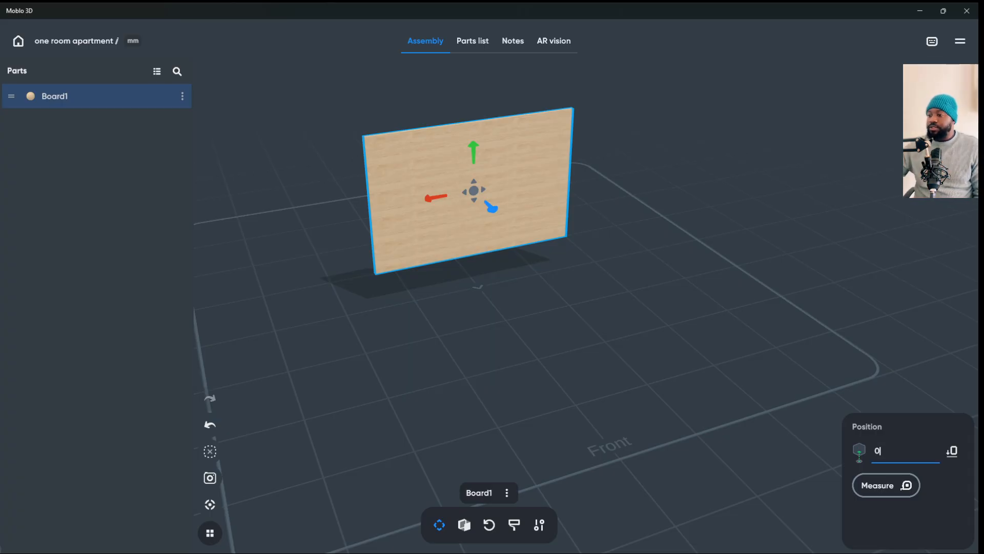
key("Return")
left_click_drag(492, 334, 641, 313)
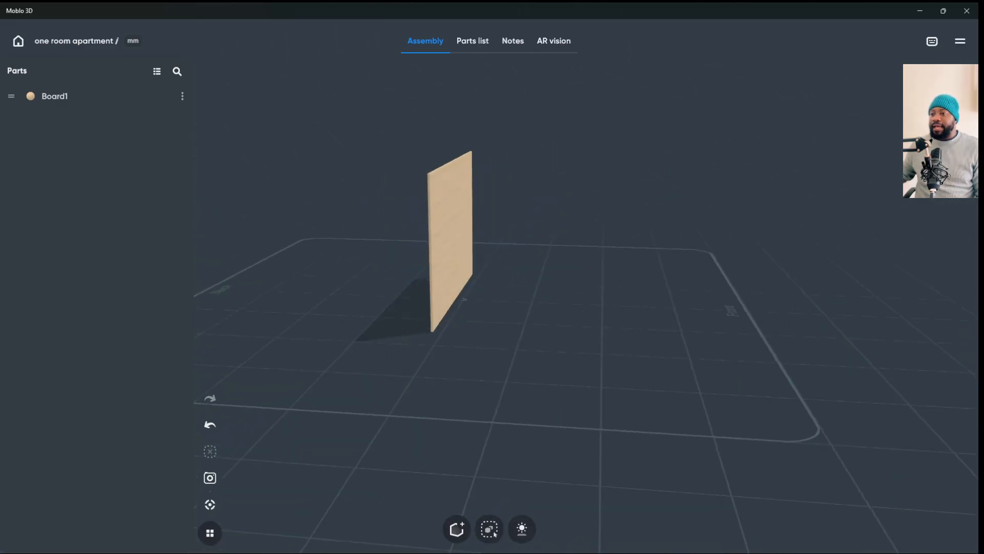
- Set Board1's thickness along the blue axis to 300 mm
left_click(451, 233)
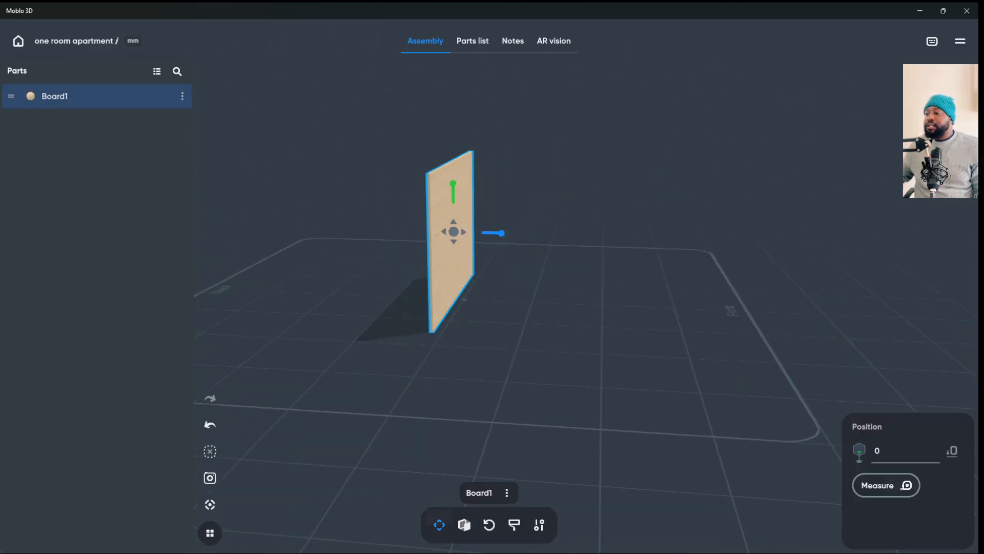
left_click(464, 525)
left_click(867, 516)
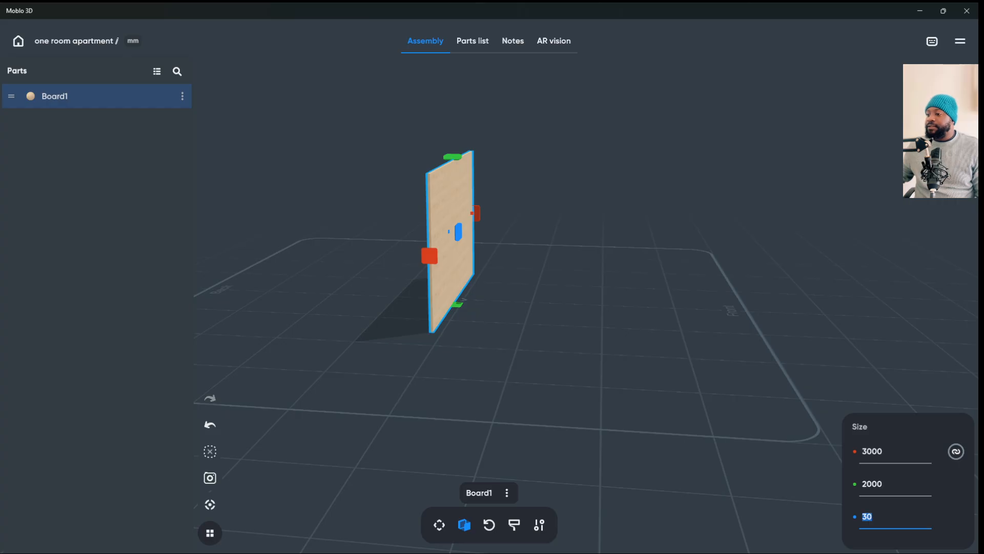
type("300")
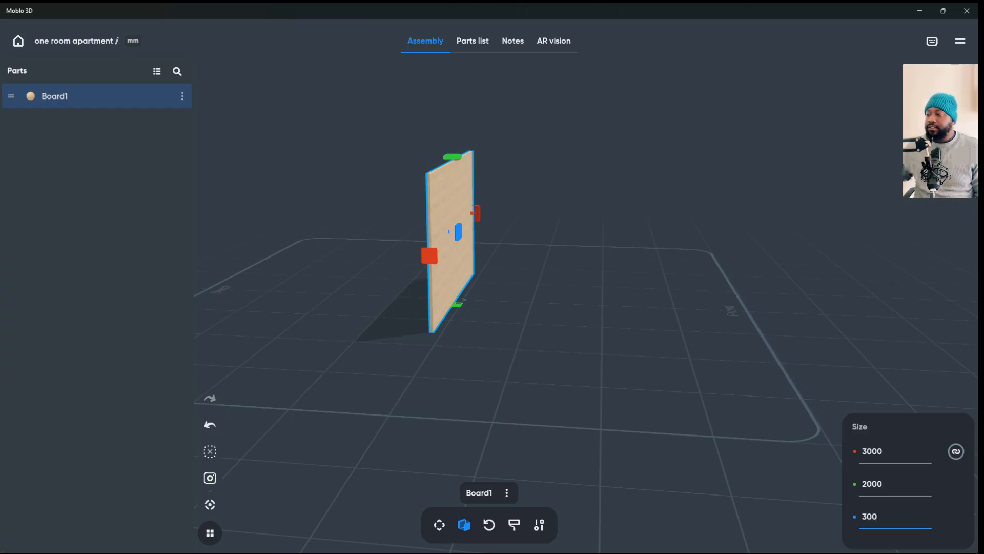
key("Return")
left_click_drag(590, 277, 636, 346)
- Stretch one end of Board1 freehand along the red axis to a length of about 3529 mm and deselect it
left_click(484, 226)
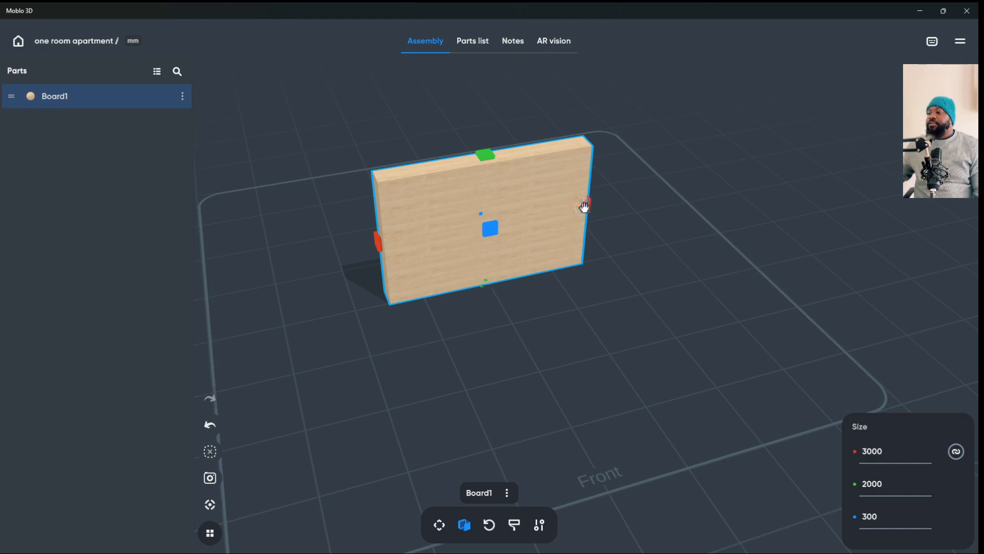
left_click_drag(589, 207, 620, 208)
key("Escape")
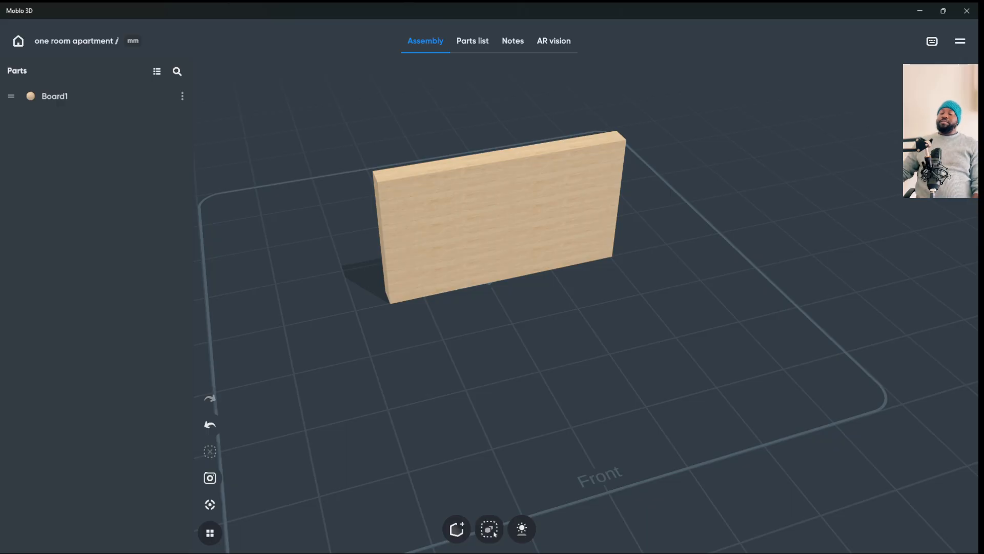
- Duplicate Board1 and move the copy along the blue axis towards the front of the floor grid
left_click(60, 100)
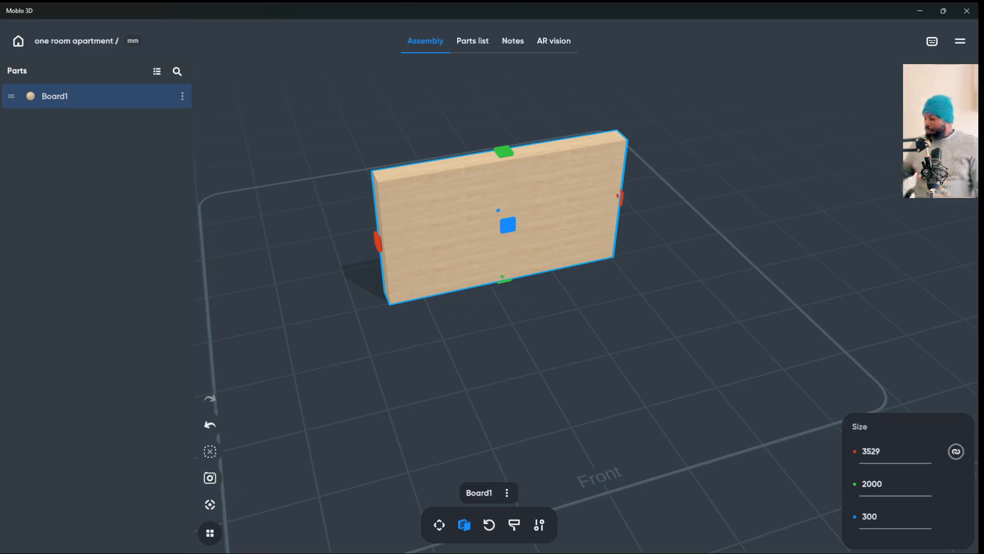
right_click(410, 200)
left_click(437, 214)
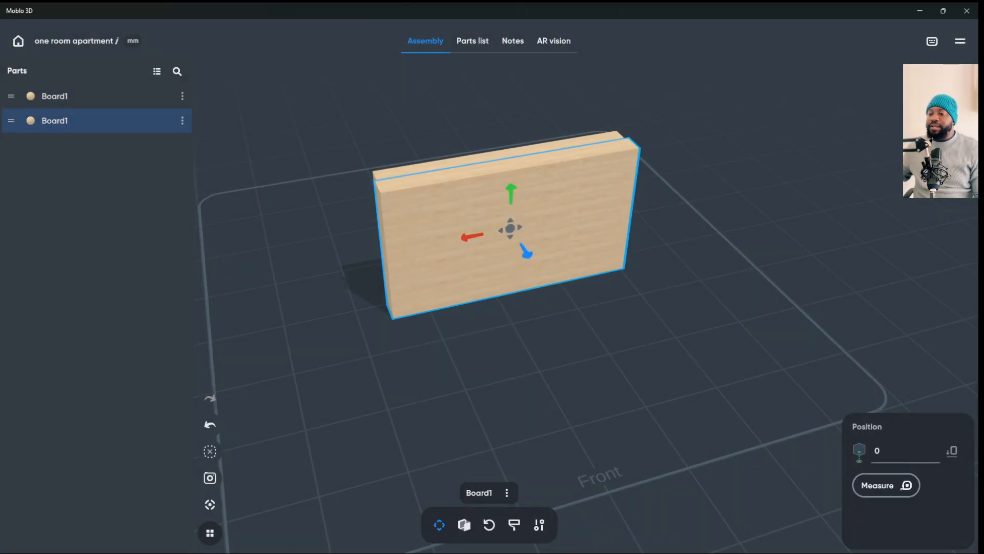
left_click_drag(532, 274, 538, 363)
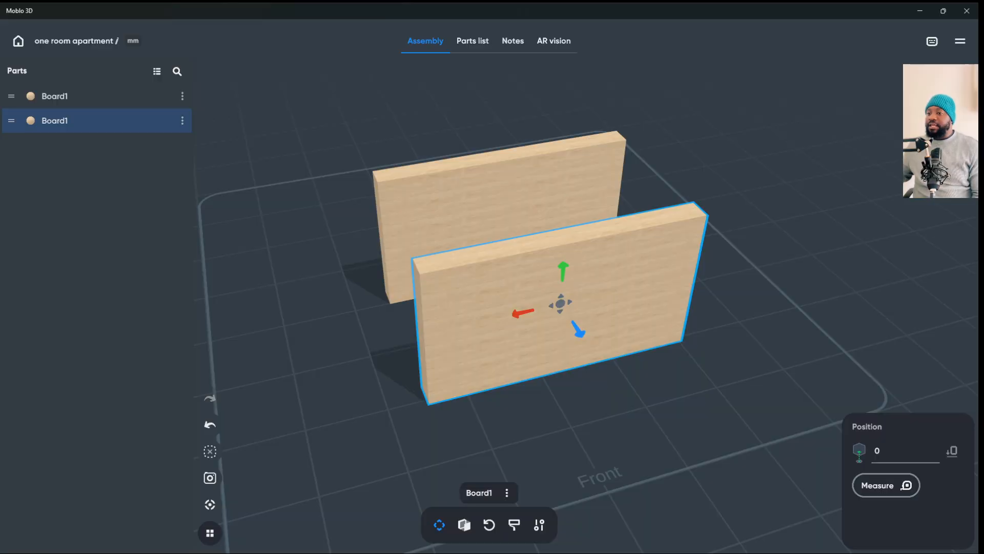
- Rotate the copied board 90° about the green axis so it stands perpendicular to the original
left_click_drag(769, 308, 671, 317)
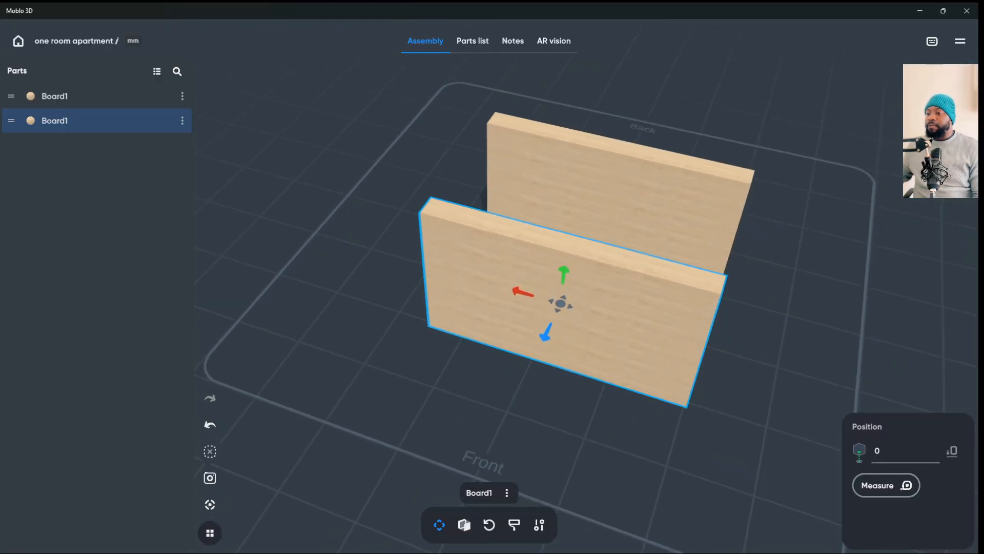
left_click(489, 524)
left_click_drag(569, 336, 466, 350)
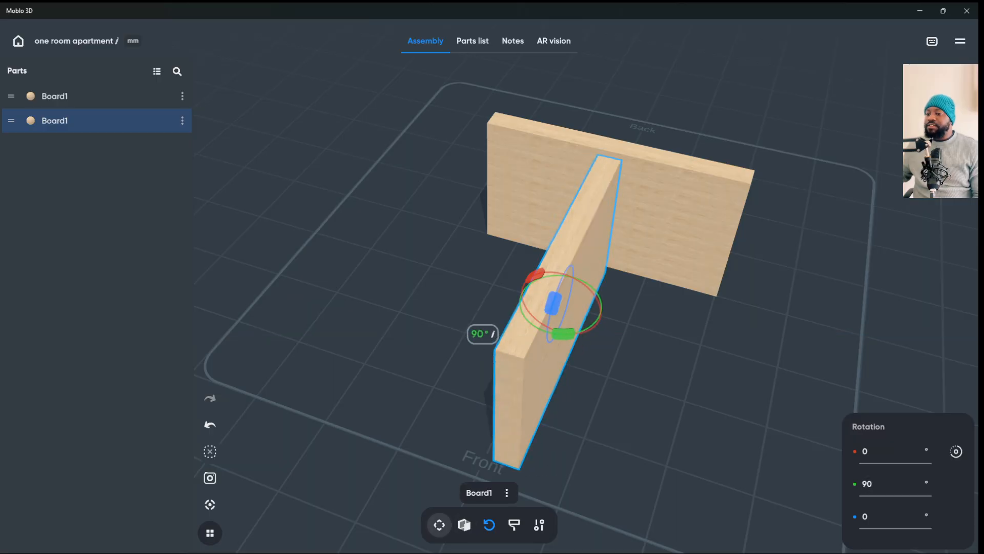
- Move the rotated board against the end of the back wall to form an L-shaped corner, and deselect it
left_click(439, 525)
left_click_drag(514, 307, 379, 242)
left_click_drag(396, 291, 420, 276)
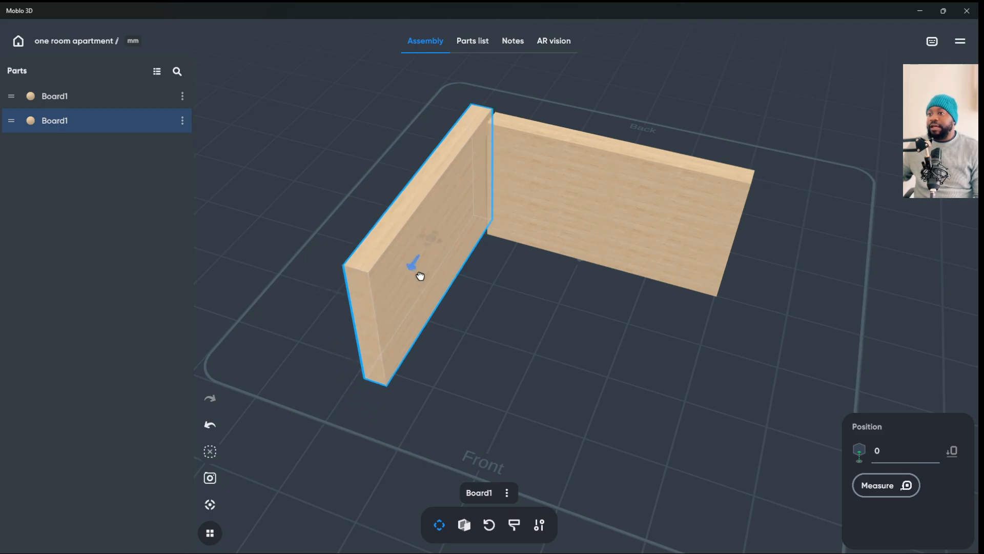
right_click_drag(421, 276, 512, 285)
left_click_drag(389, 269, 392, 268)
left_click_drag(457, 278, 457, 287)
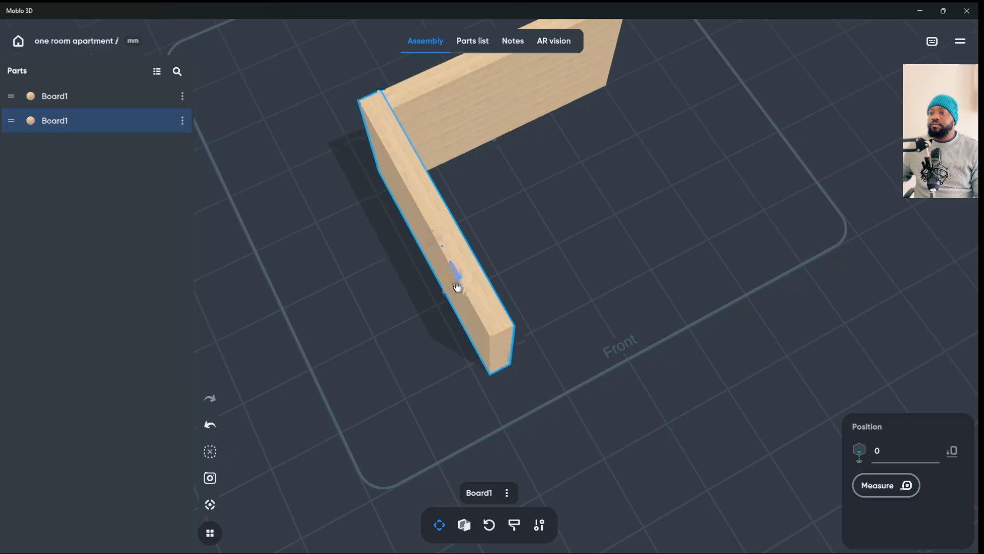
key("Escape")
- Apply the White 3 material to the inner face of the back wall
right_click_drag(630, 256, 479, 205)
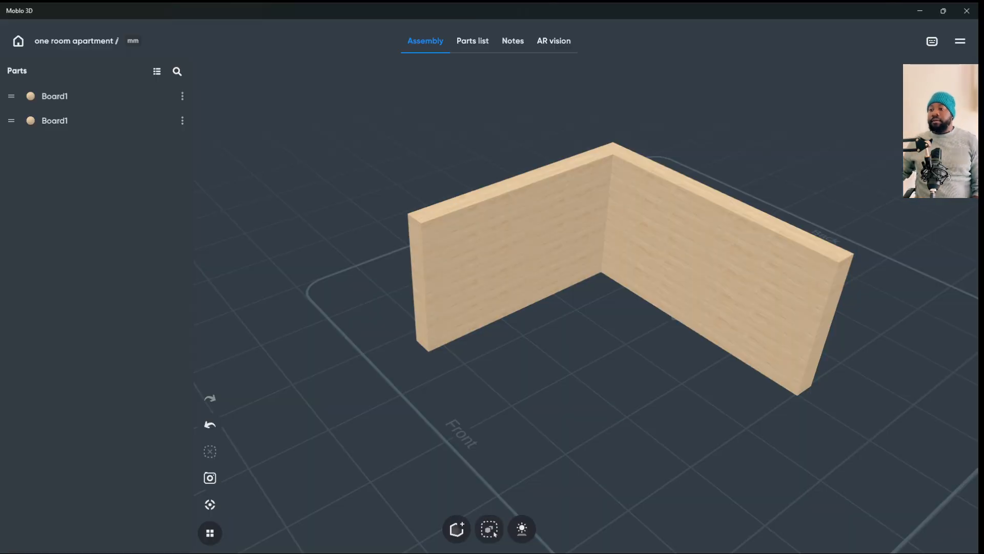
right_click_drag(479, 205, 559, 220)
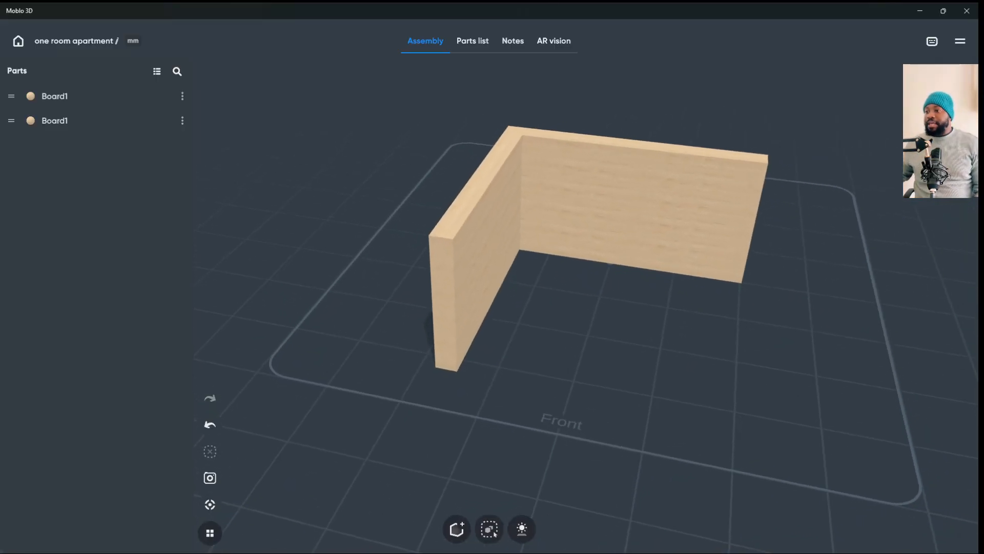
left_click(635, 205)
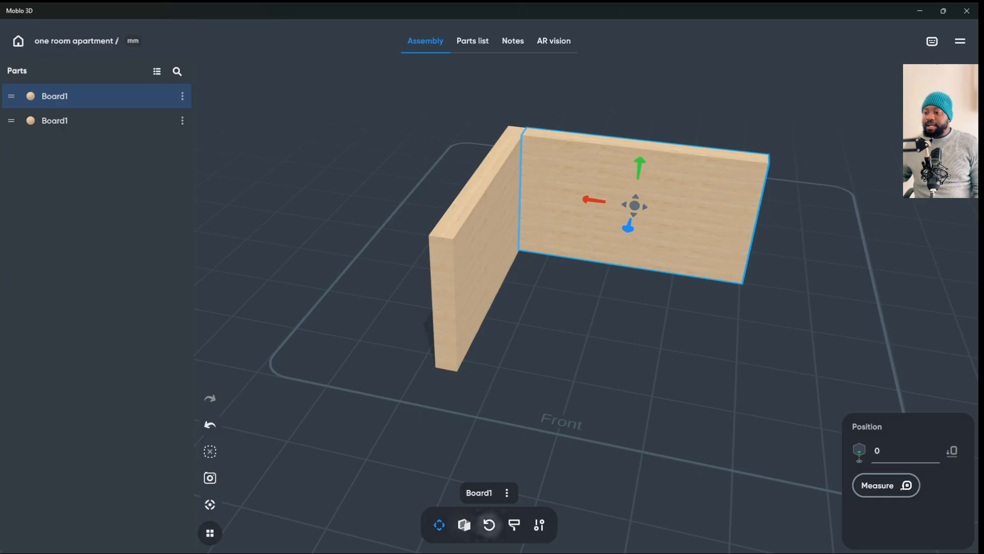
left_click(489, 525)
left_click(514, 524)
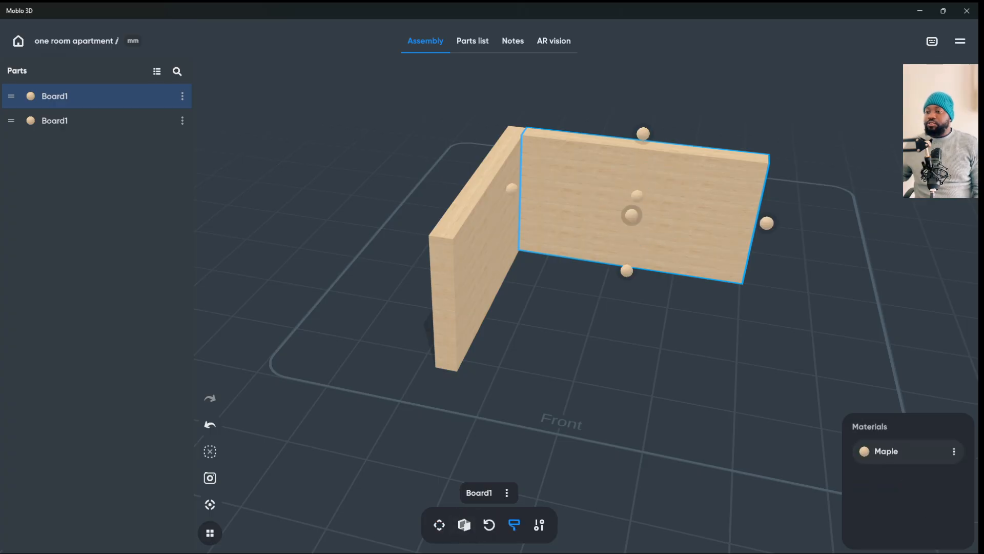
left_click(631, 215)
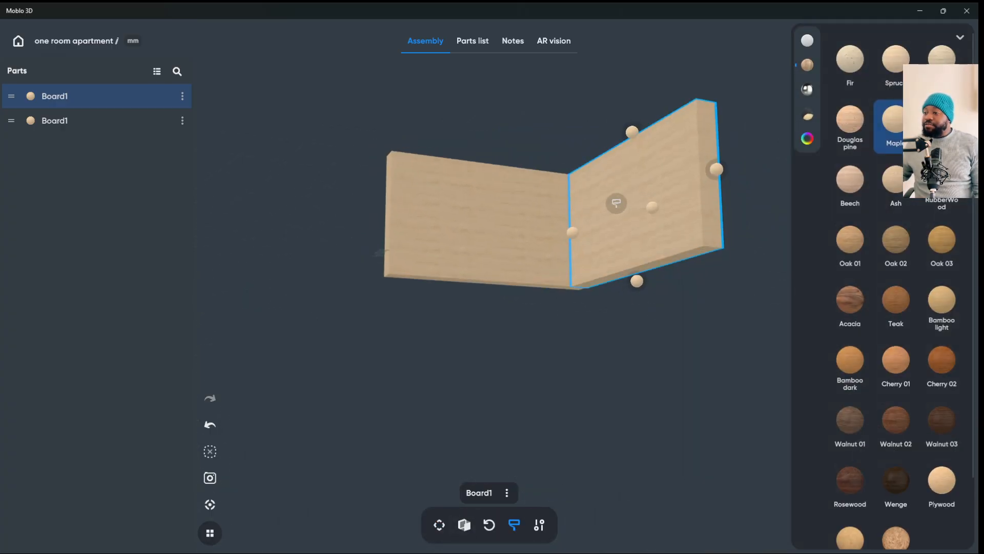
left_click(808, 40)
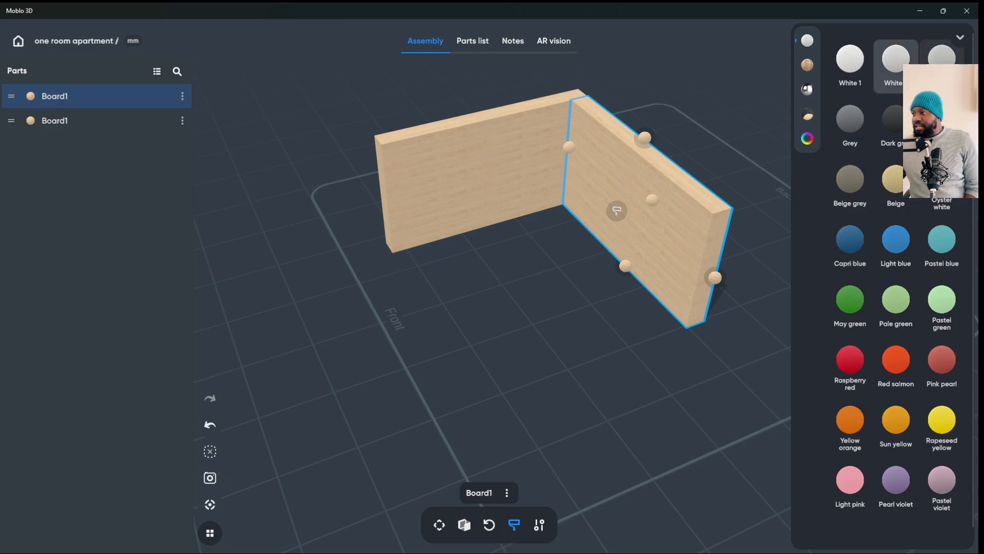
left_click(942, 56)
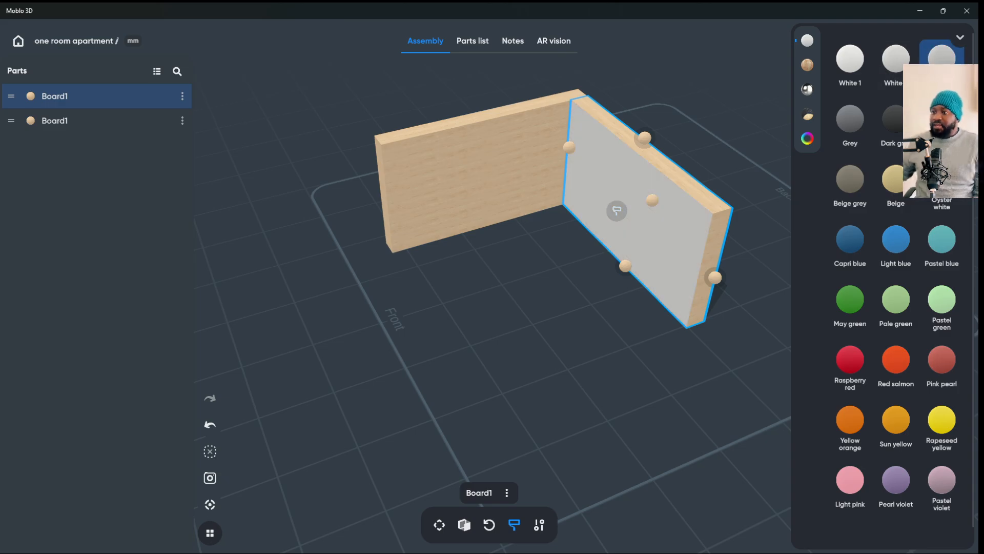
- Apply White 3 to the inner face of the side wall as well and deselect it
left_click(495, 180)
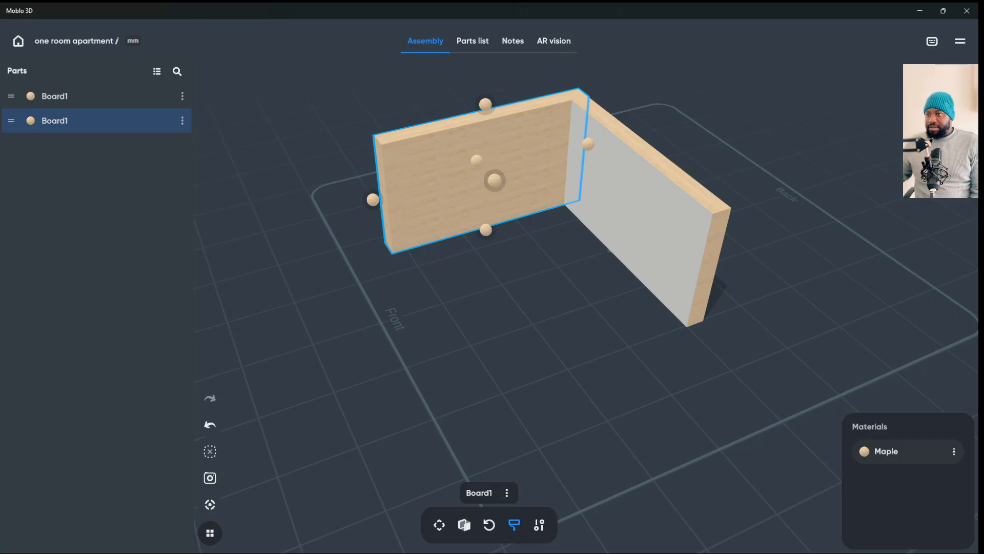
left_click(494, 180)
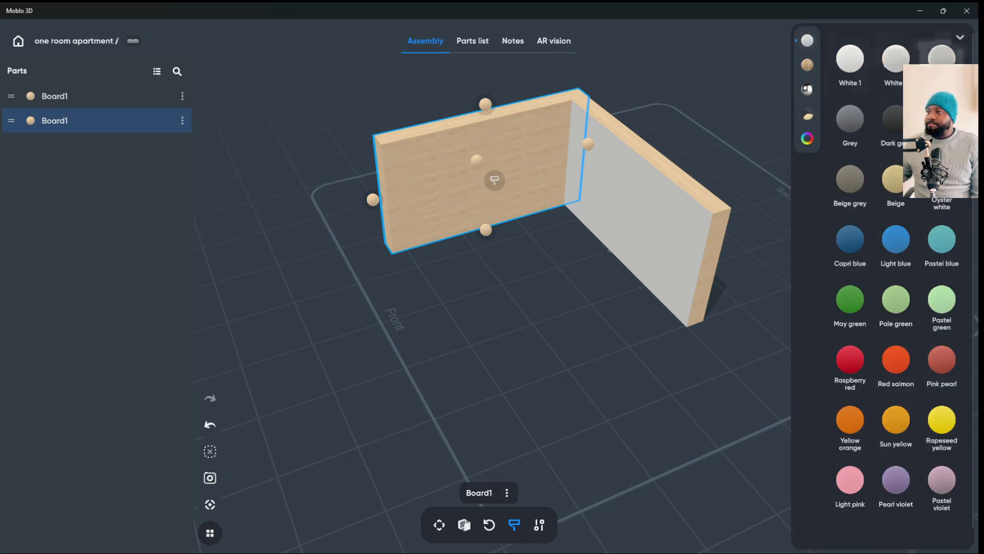
left_click(942, 55)
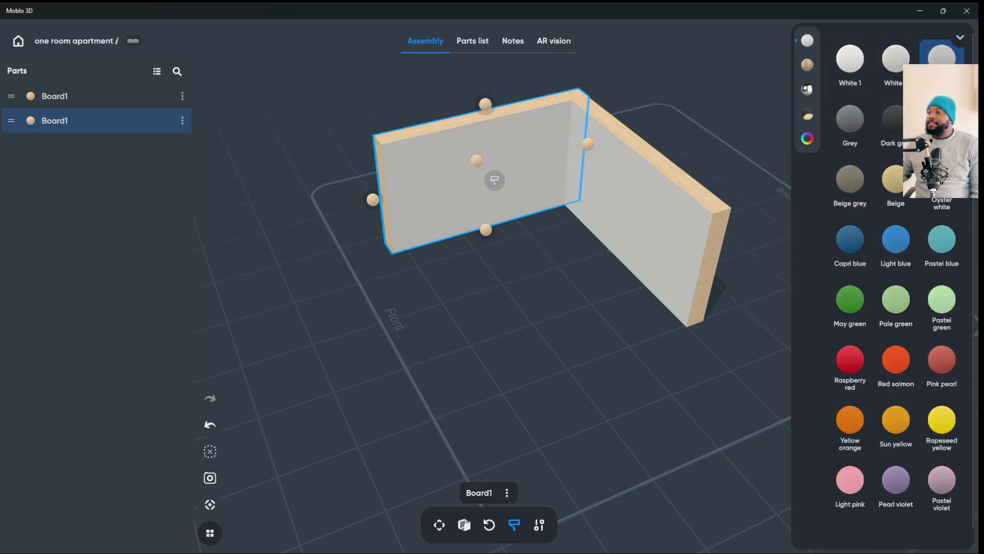
key("Escape")
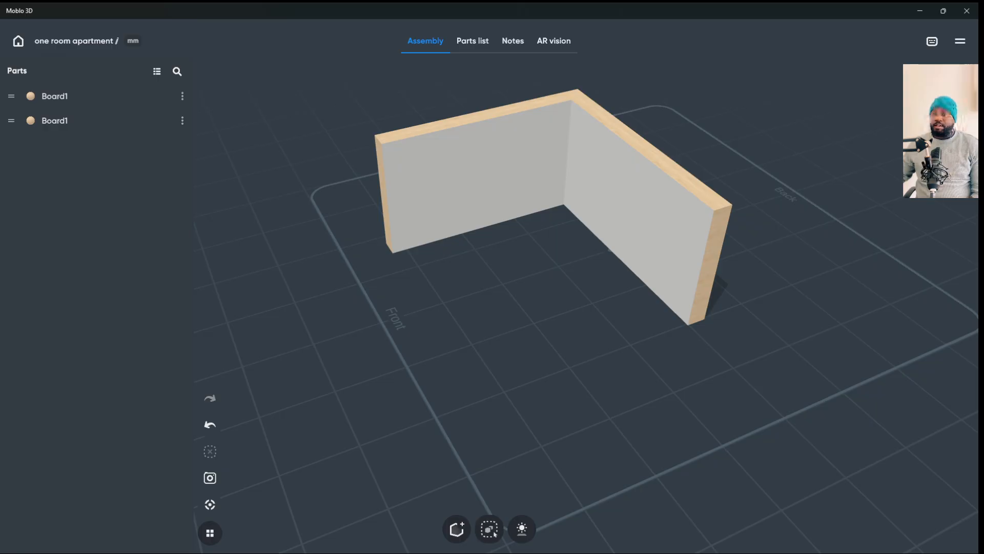
- Replace the Maple material on the remaining faces of the back wall with White 3
left_click(641, 230)
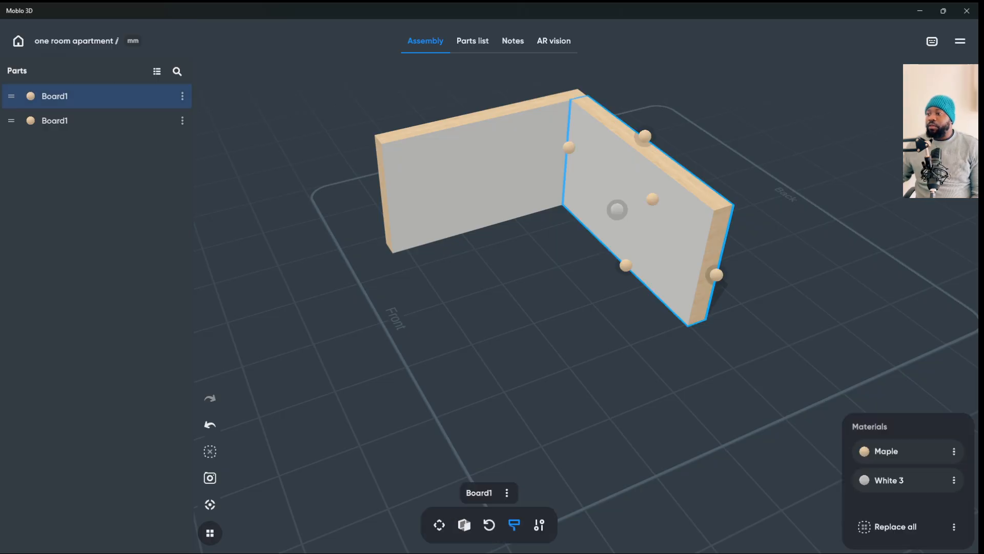
left_click(887, 451)
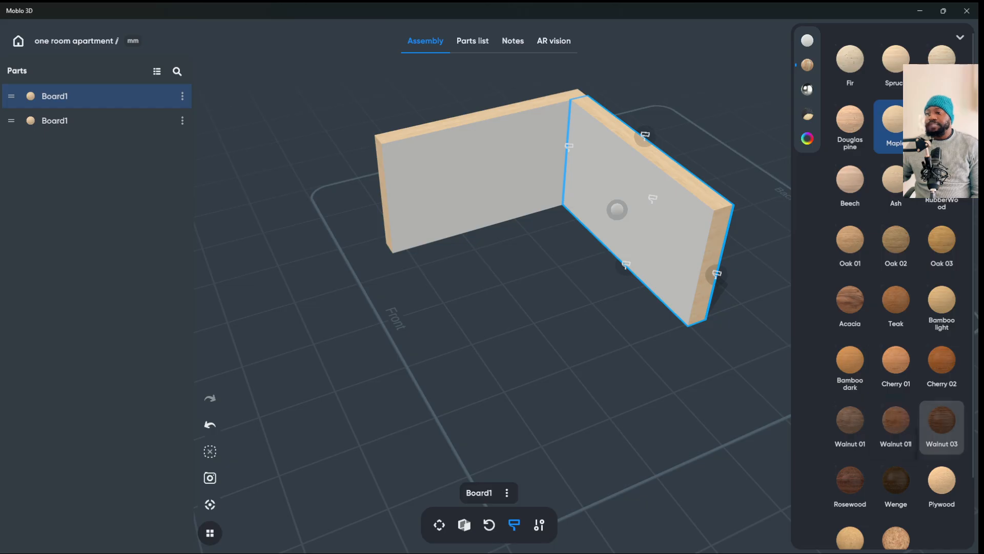
left_click(808, 40)
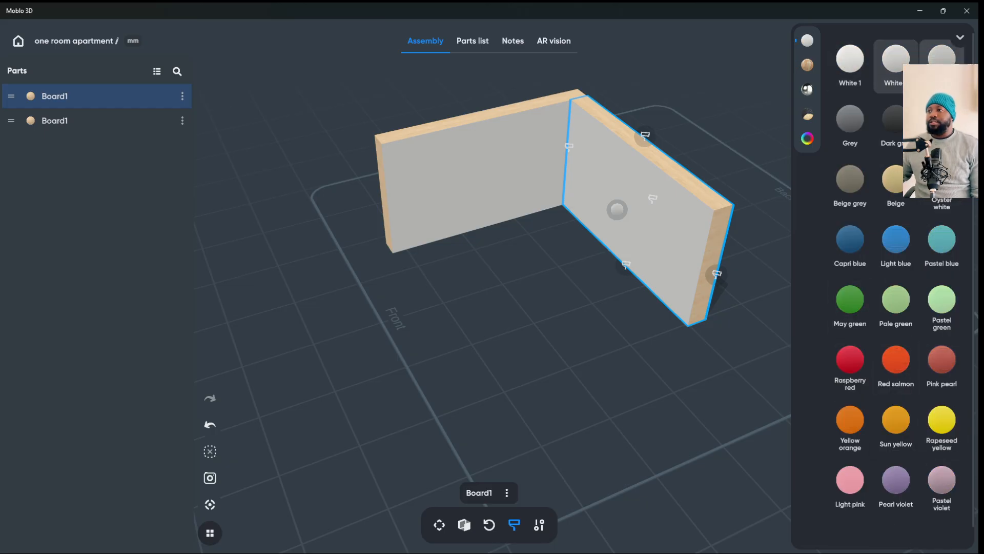
left_click(942, 56)
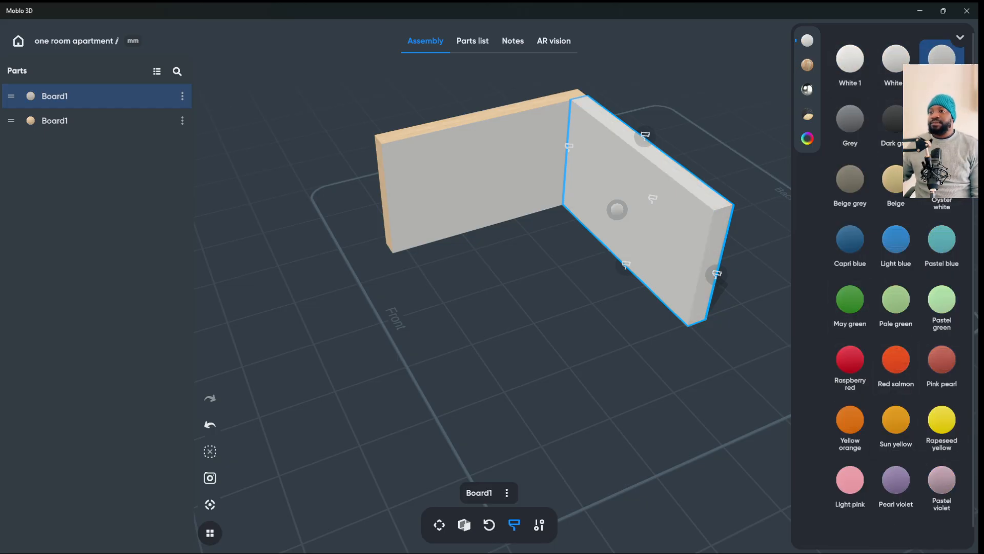
- Replace the side wall's remaining Maple faces with White 3 as well and deselect the wall
left_click(476, 185)
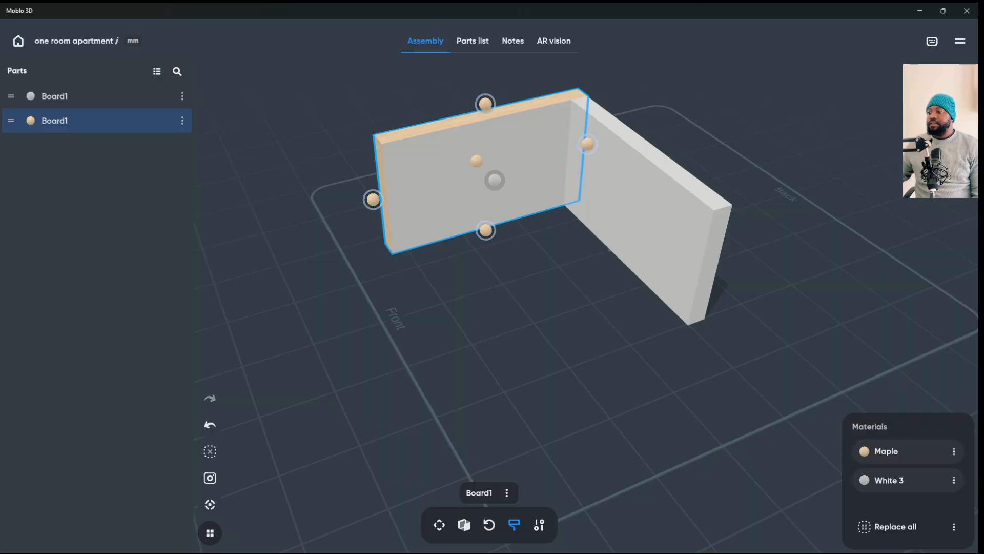
left_click(871, 450)
left_click(807, 40)
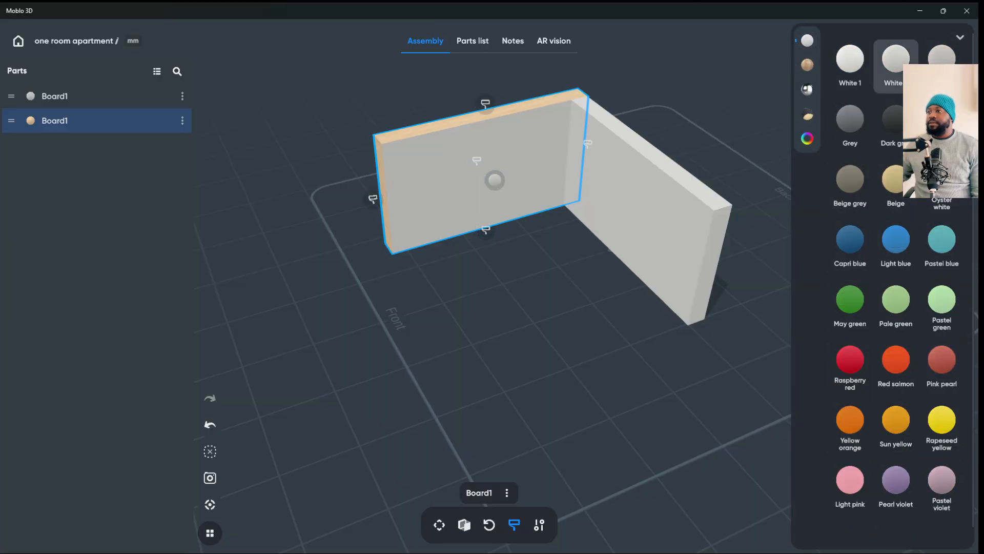
left_click(942, 56)
key("Escape")
left_click_drag(411, 359, 641, 358)
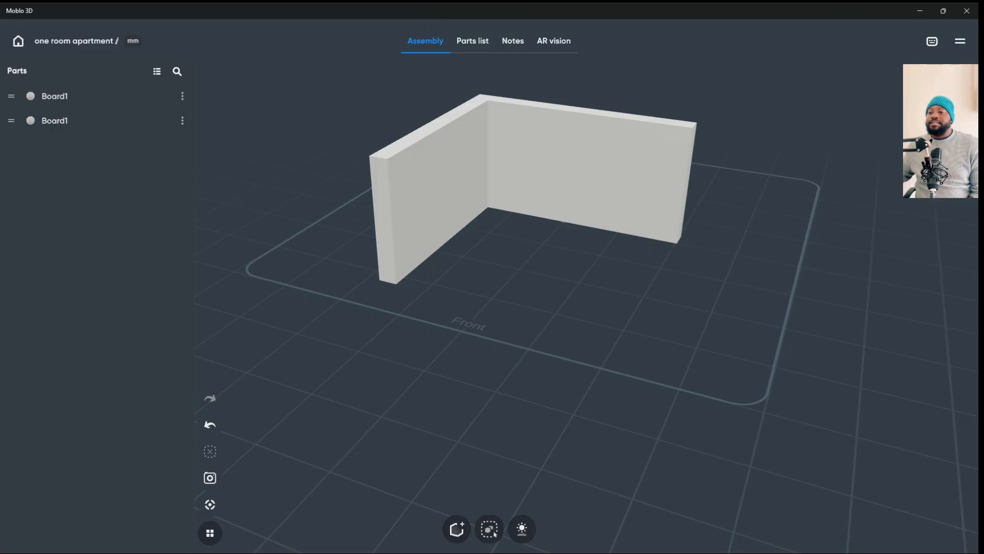
- Add a new board in front of the back wall, shift it clear of the side wall and stretch it to about 2029 mm long and 832 mm high
left_click(456, 529)
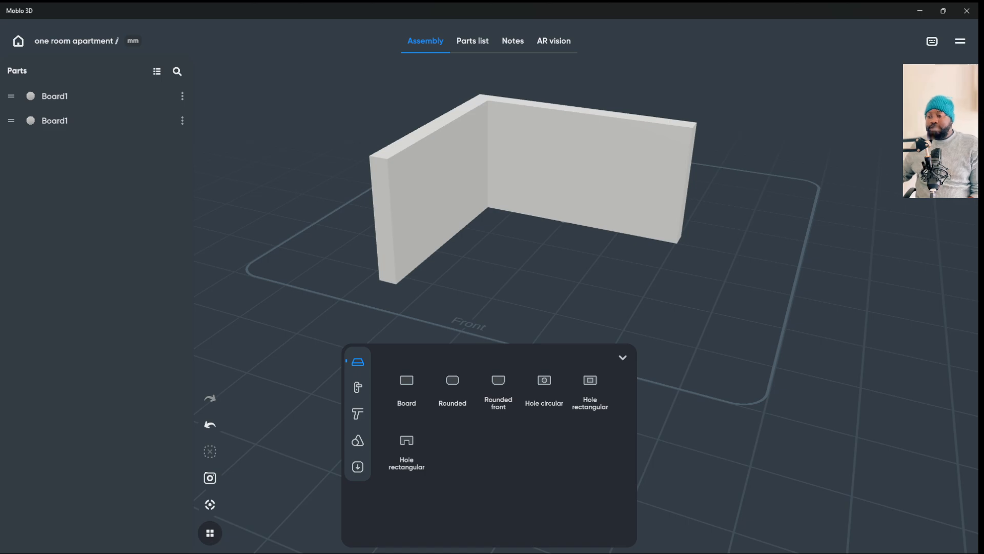
left_click(406, 390)
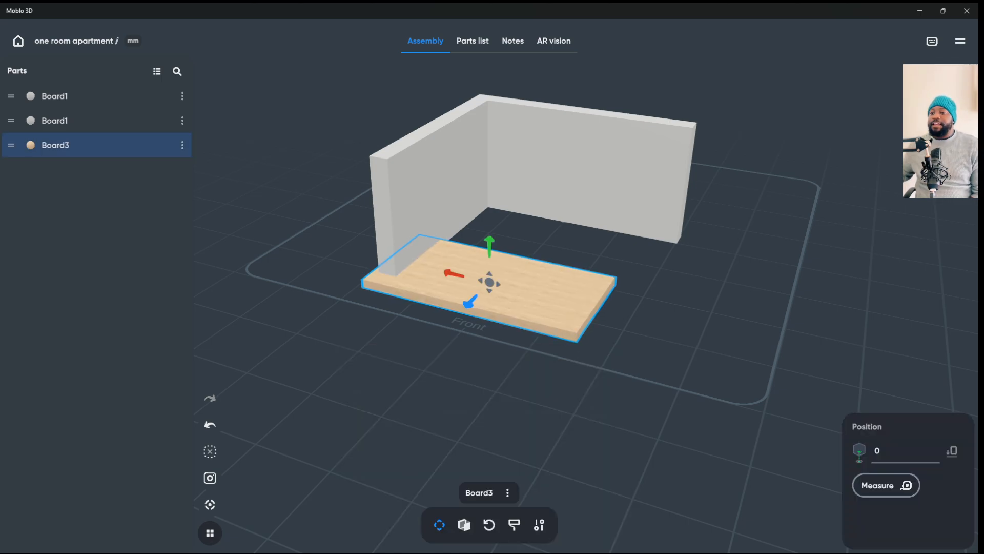
left_click_drag(450, 275, 528, 293)
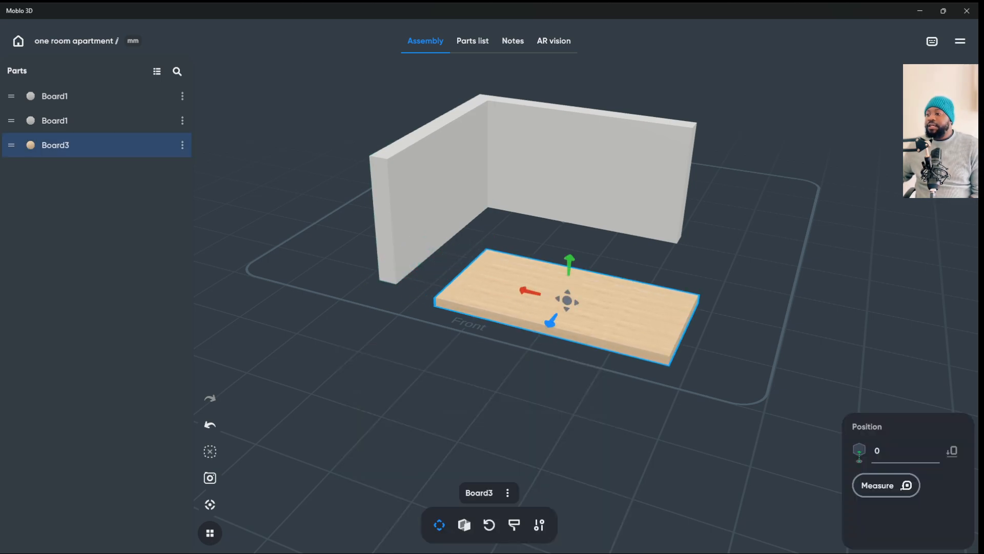
left_click(464, 524)
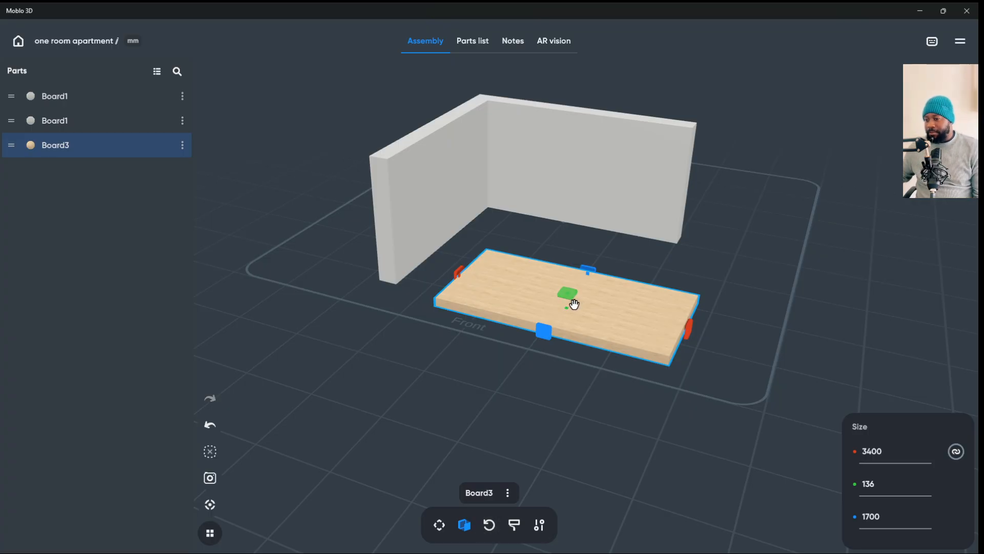
left_click_drag(568, 293, 576, 255)
left_click_drag(694, 308, 593, 307)
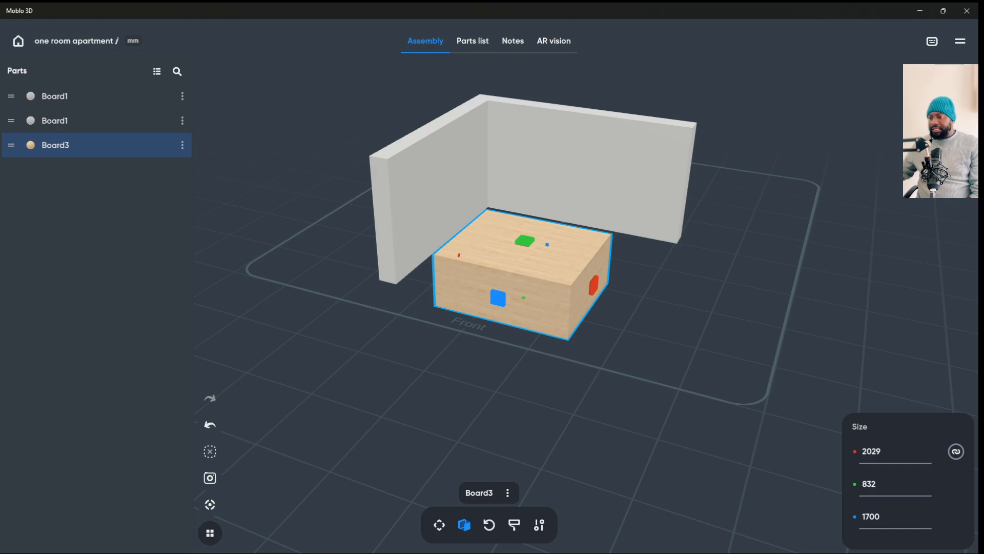
- Set the new board's width along the red axis to 500 mm
left_click_drag(666, 359, 738, 365)
left_click(871, 451)
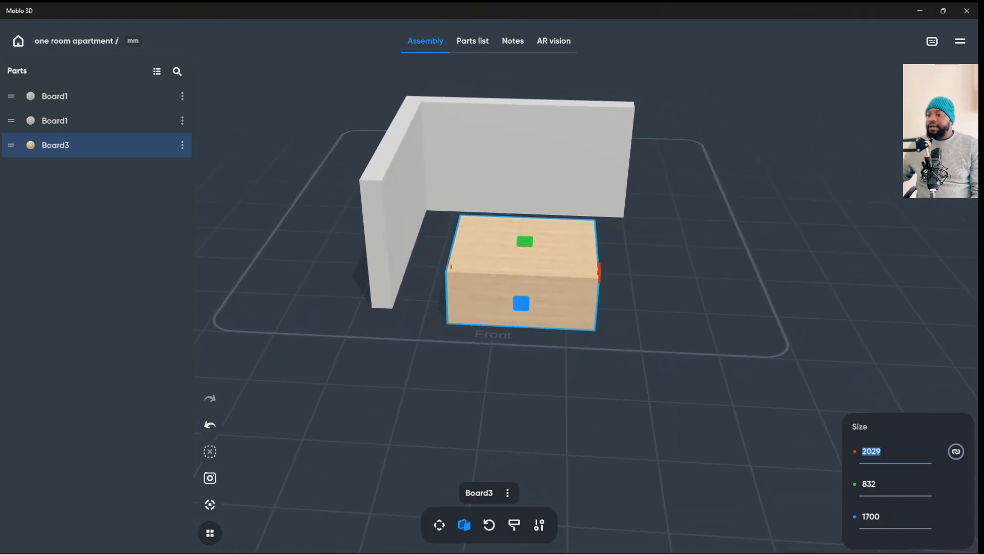
mouse_move(666, 359)
left_mouse_down()
mouse_move(666, 302)
mouse_move(672, 354)
left_mouse_up()
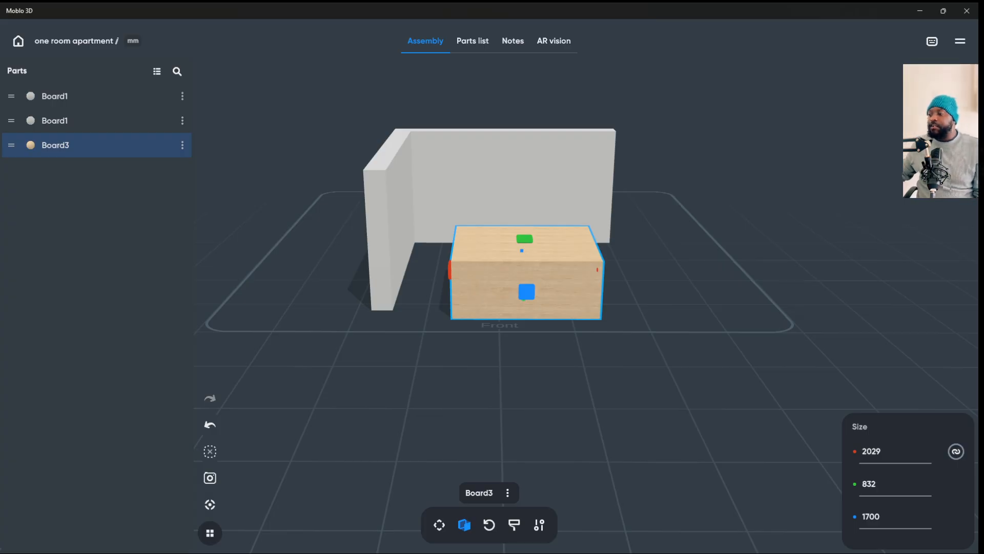
left_click_drag(598, 275, 556, 277)
type("500")
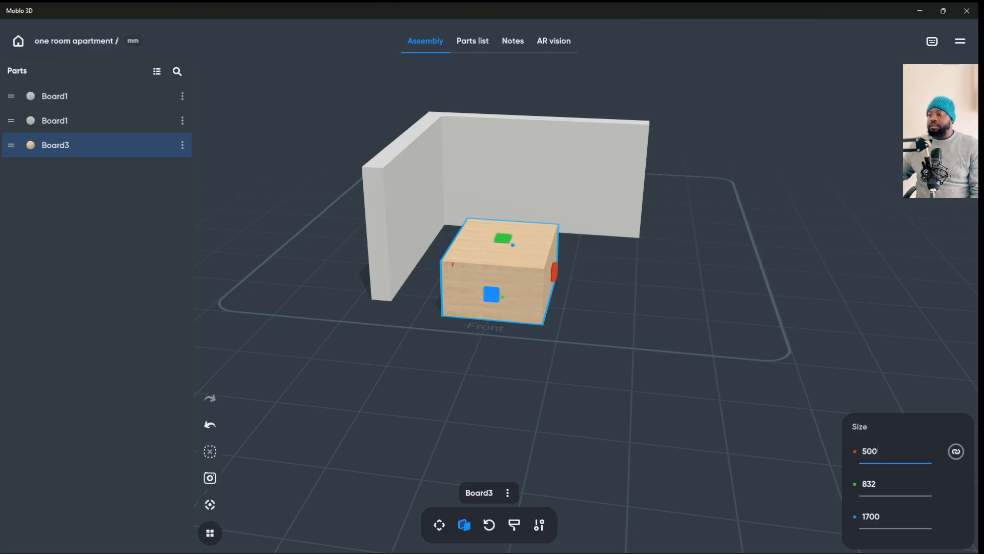
key("BackSpace")
key("BackSpace")
key("BackSpace")
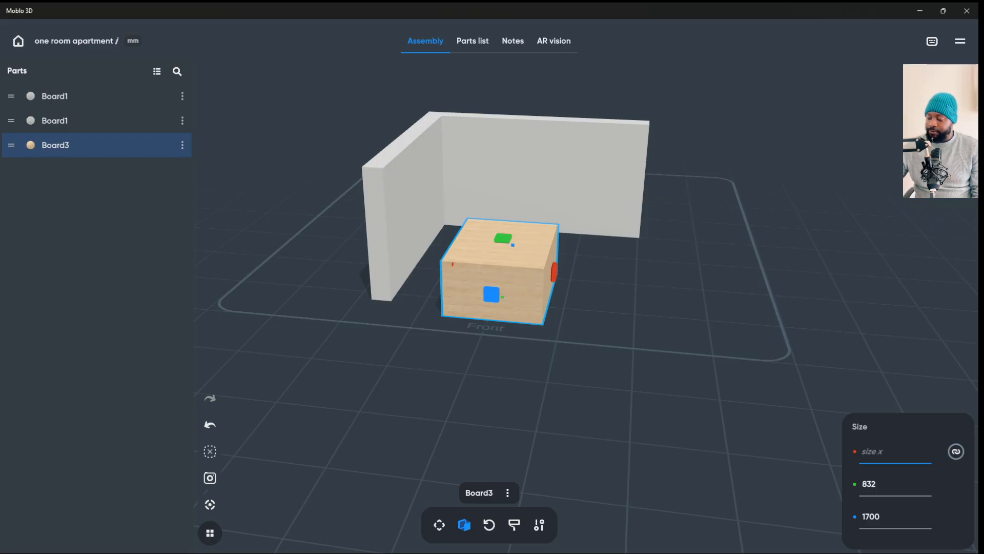
type("450")
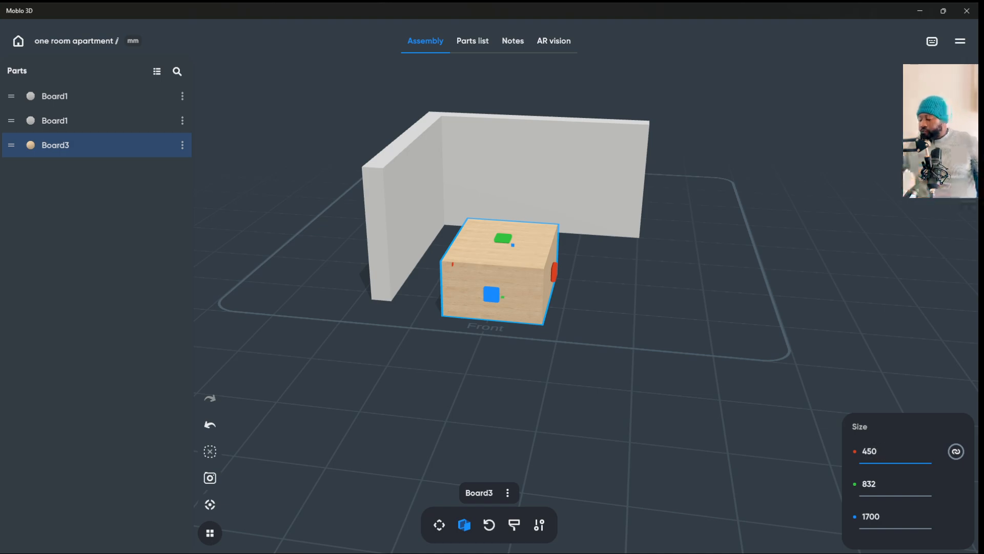
key("BackSpace")
key("BackSpace")
key("BackSpace")
type("500")
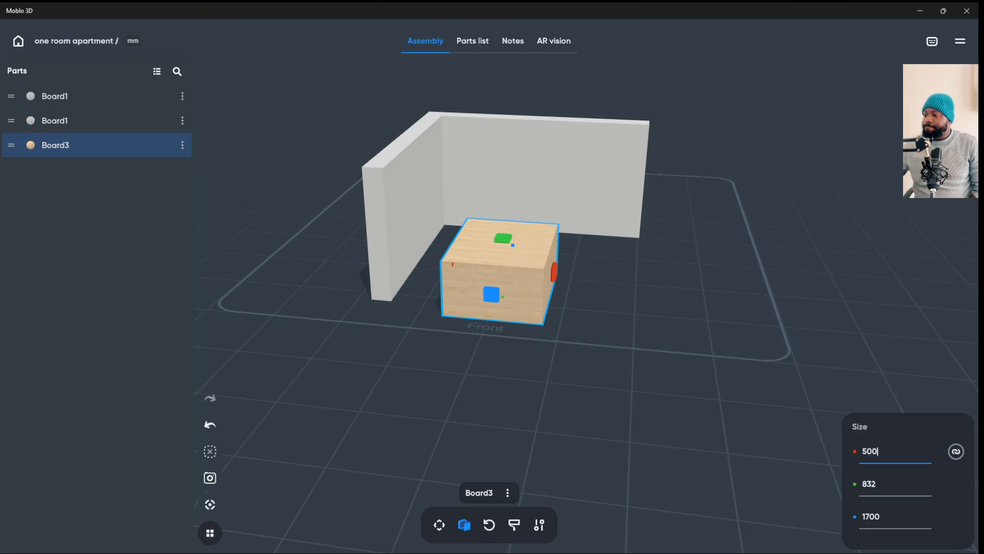
key("Return")
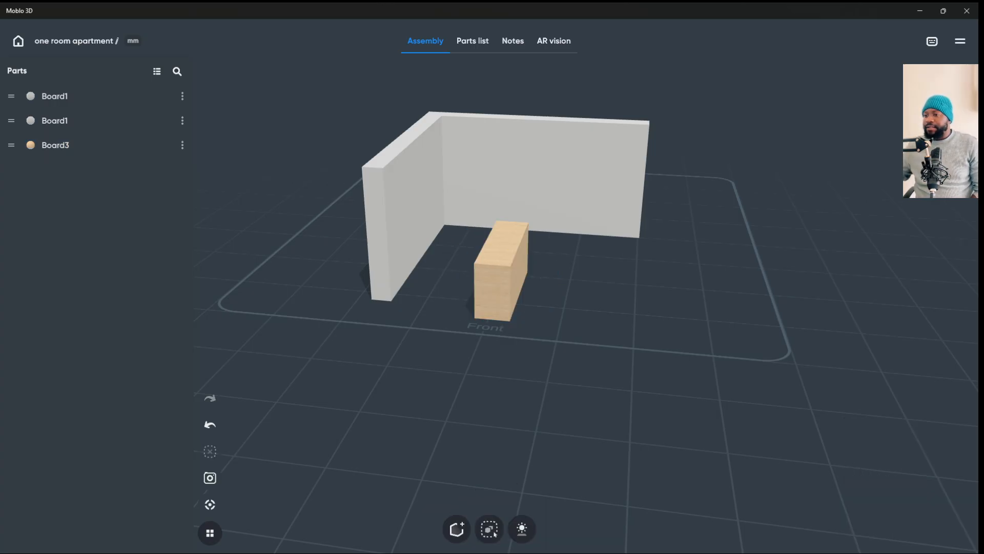
- Set the new board's height along the green axis to 750 mm
left_click_drag(512, 169, 523, 269)
left_click(523, 268)
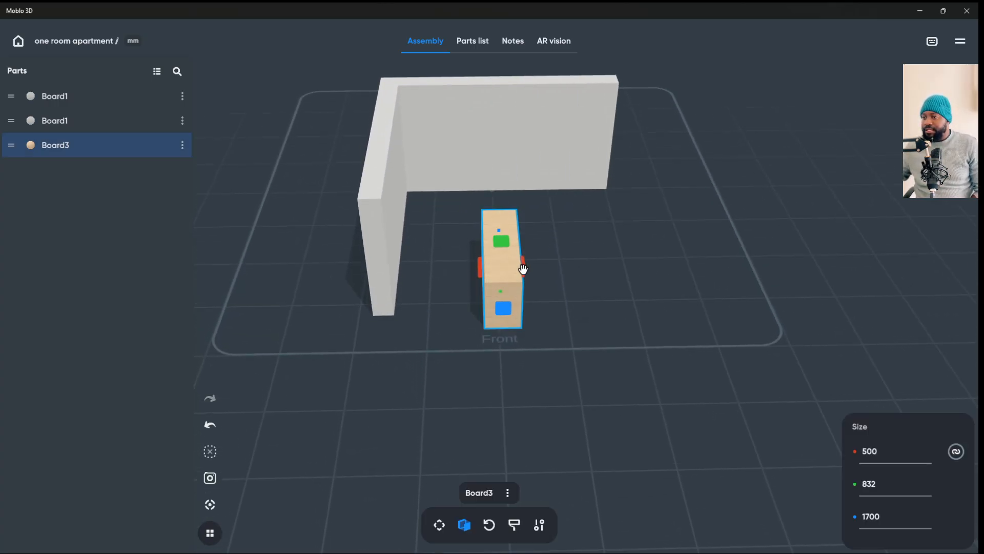
key("Tab")
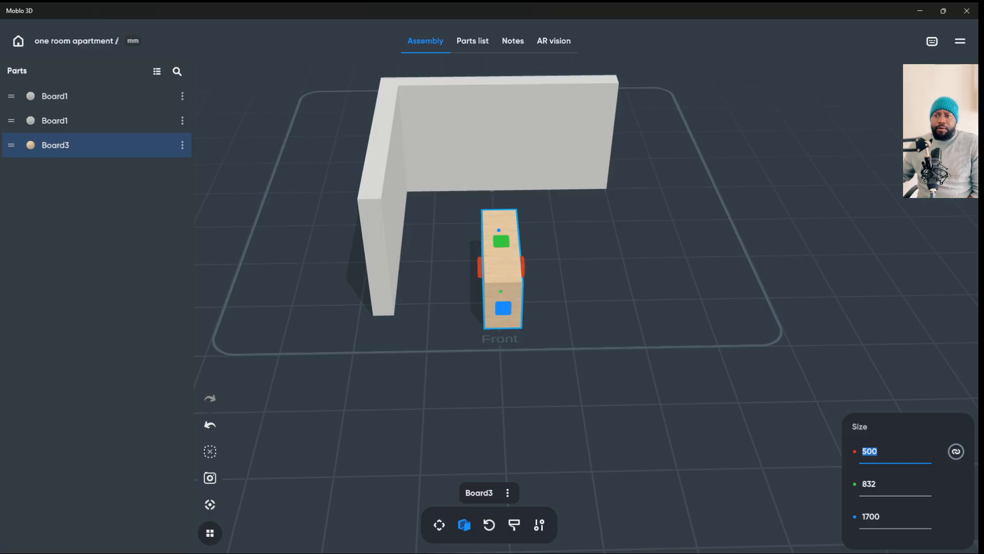
mouse_move(666, 308)
left_mouse_down()
mouse_move(589, 254)
mouse_move(680, 312)
left_mouse_up()
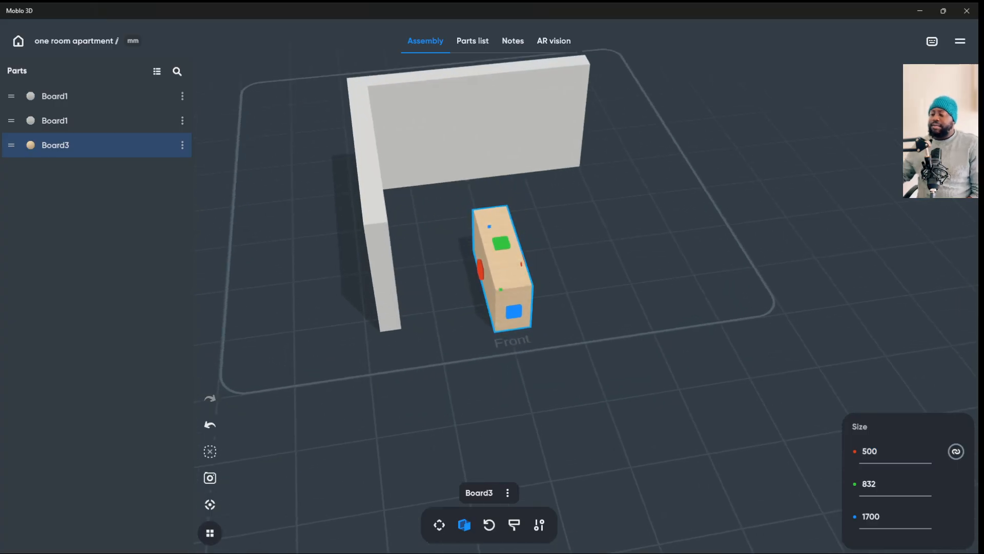
left_click_drag(666, 307, 708, 307)
left_click(869, 484)
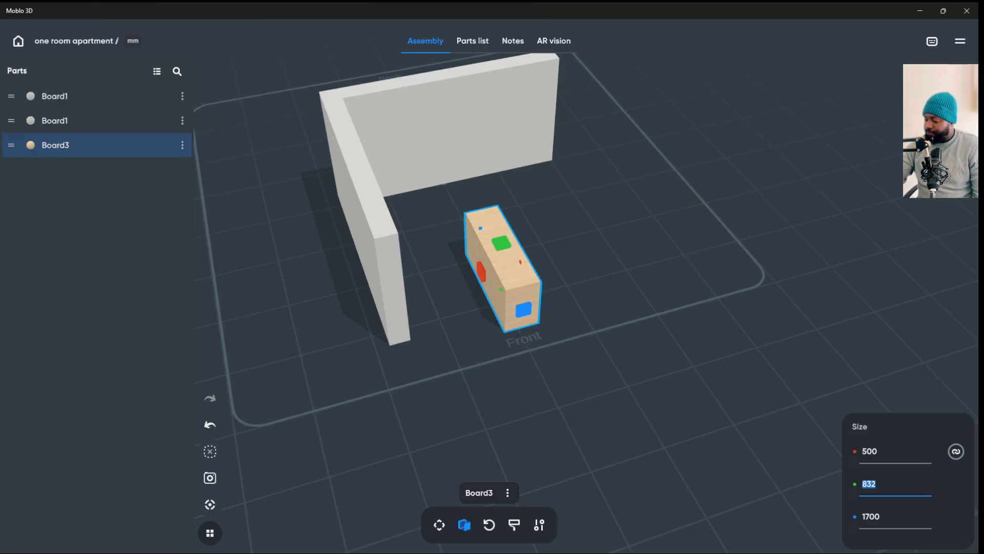
type("550")
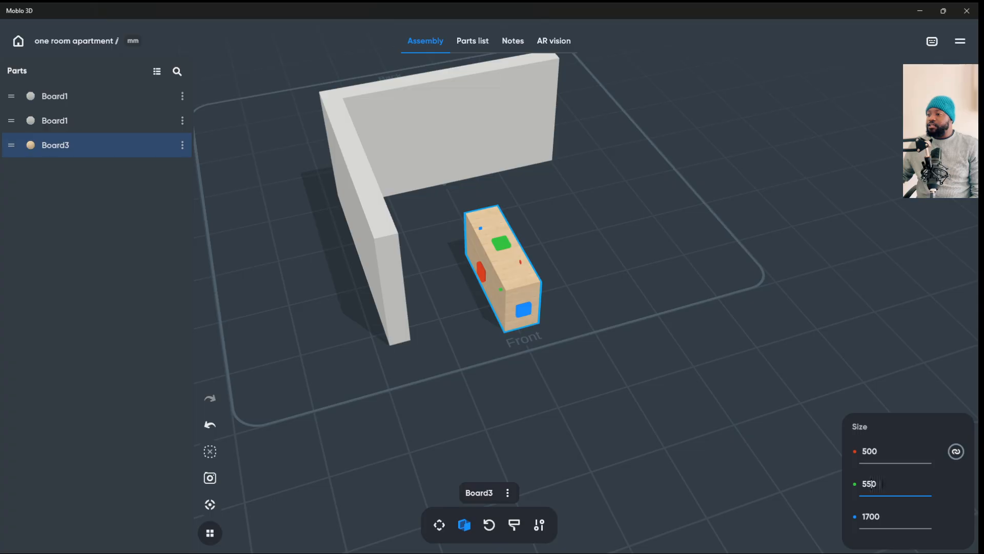
double_click(873, 483)
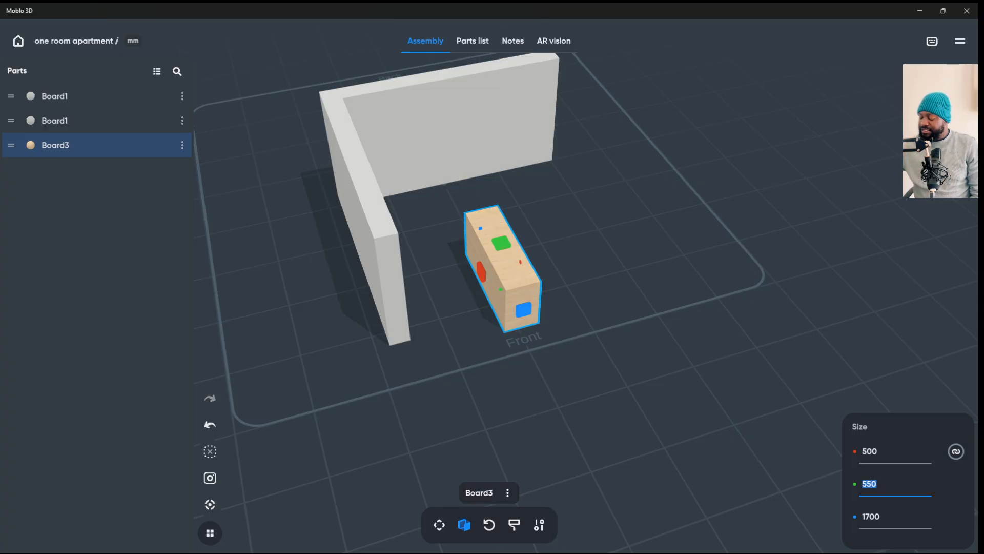
type("85")
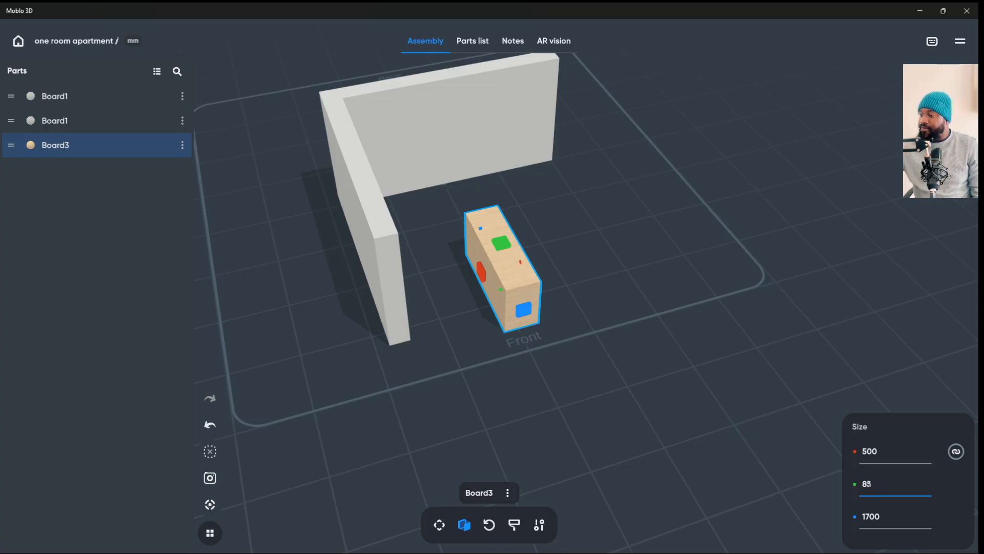
key("BackSpace")
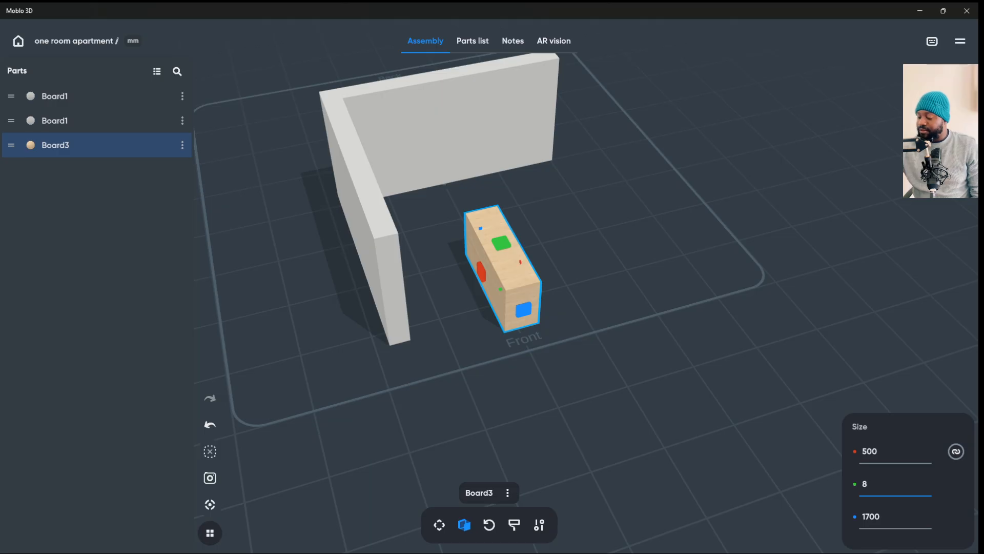
key("BackSpace")
type("75")
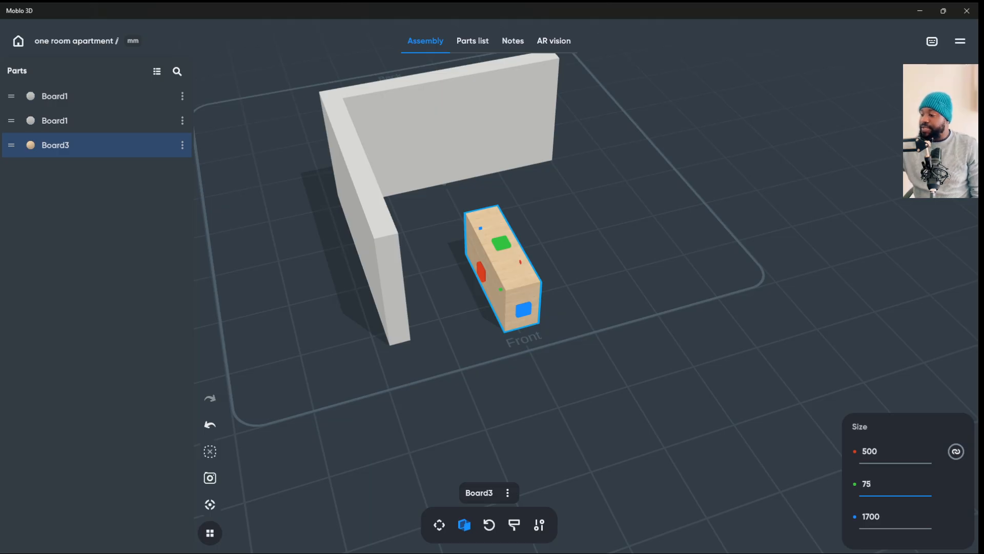
type("0")
key("Return")
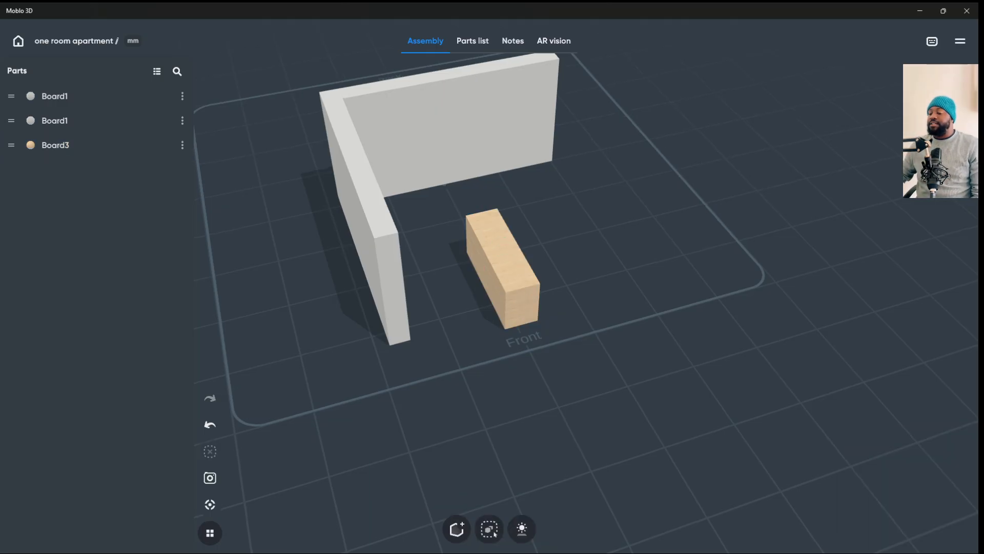
- Set the block's depth along the blue axis to 550 mm and keep it selected
left_click(502, 281)
left_click(871, 516)
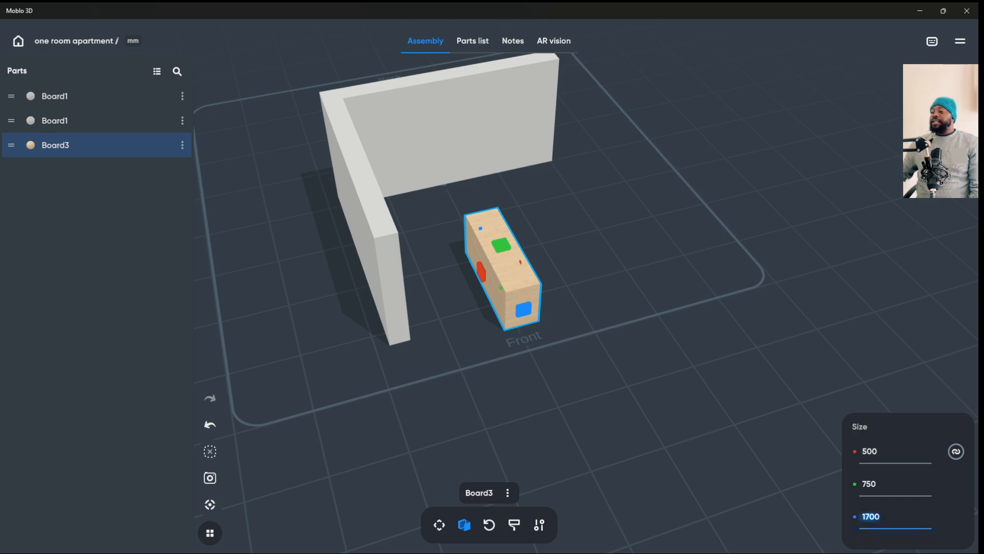
type("550")
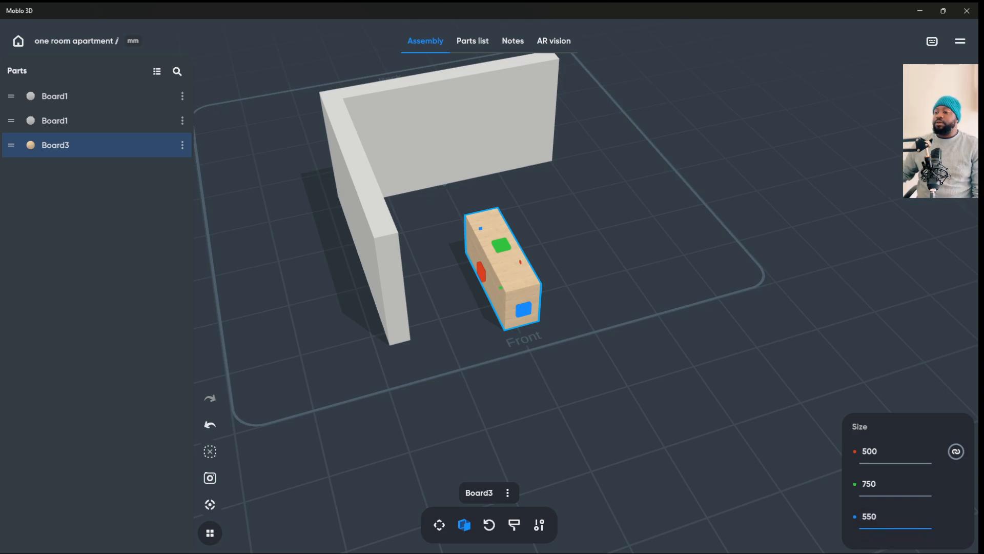
left_click(640, 334)
left_click_drag(641, 333, 541, 307)
left_click(507, 274)
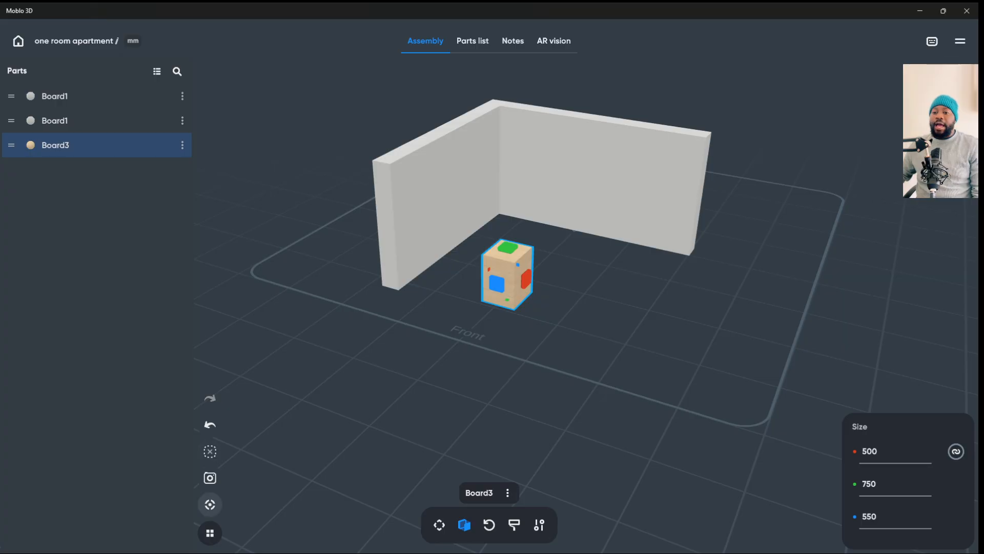
- Move the block back towards the rear wall
left_click(209, 504)
left_click_drag(718, 277, 748, 272)
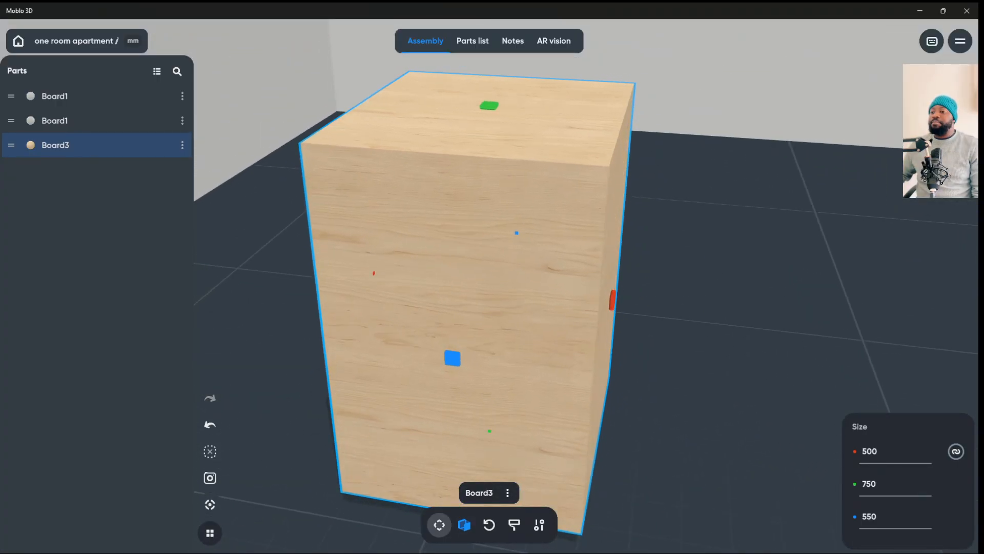
left_click(439, 525)
left_click_drag(483, 307, 574, 140)
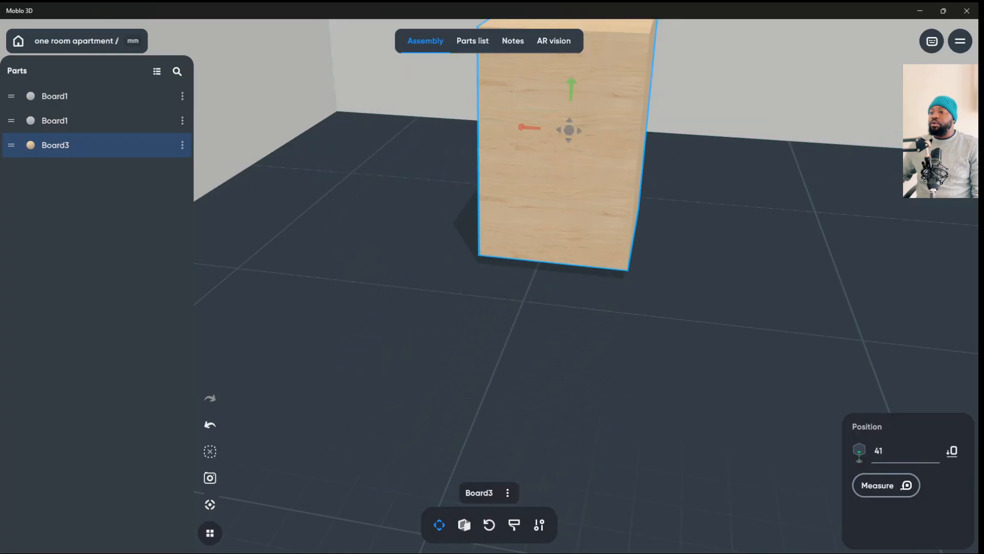
left_click_drag(718, 276, 661, 197)
scroll(509, 187, "down", 4)
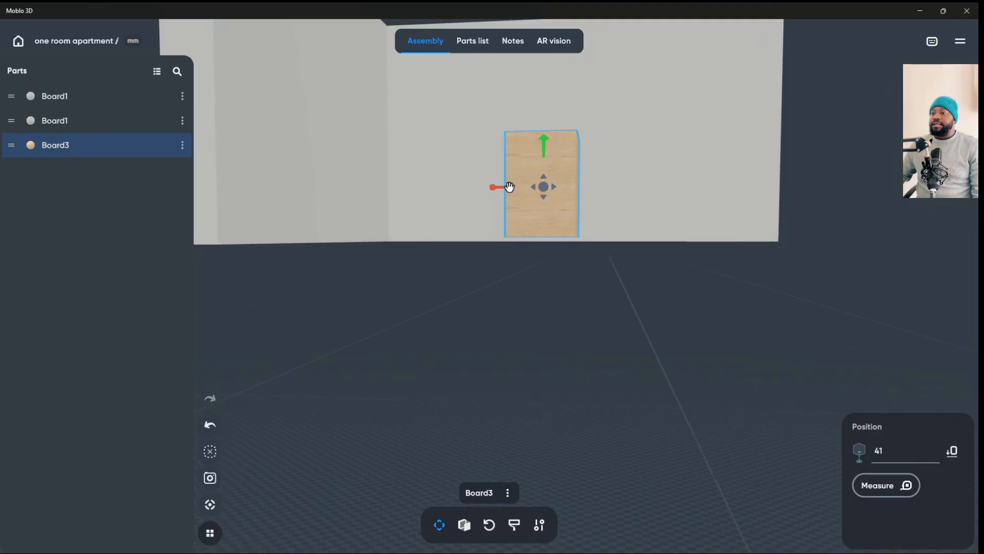
- Slide the block along the red axis up to the side wall so it sits in the corner, and deselect it
left_click(210, 504)
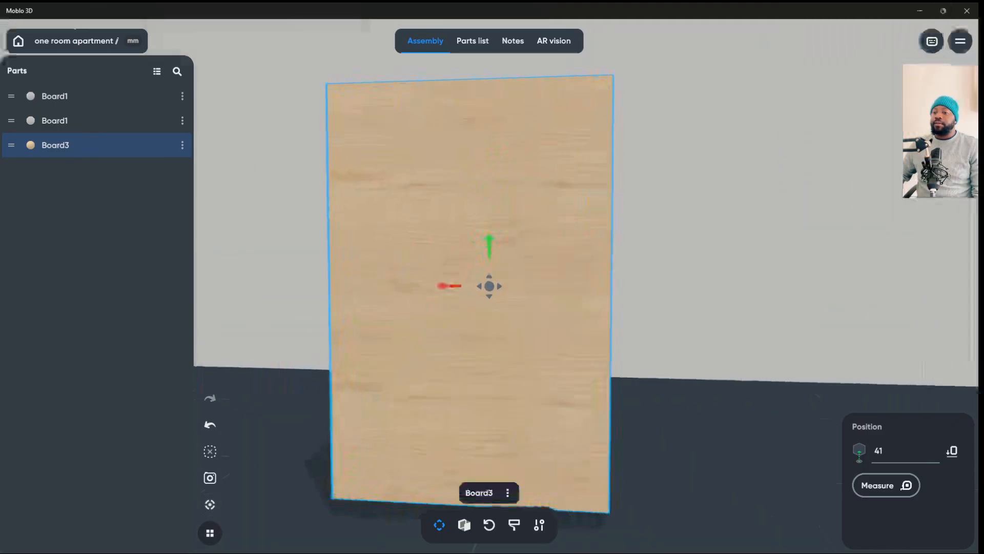
left_click_drag(440, 283, 219, 235)
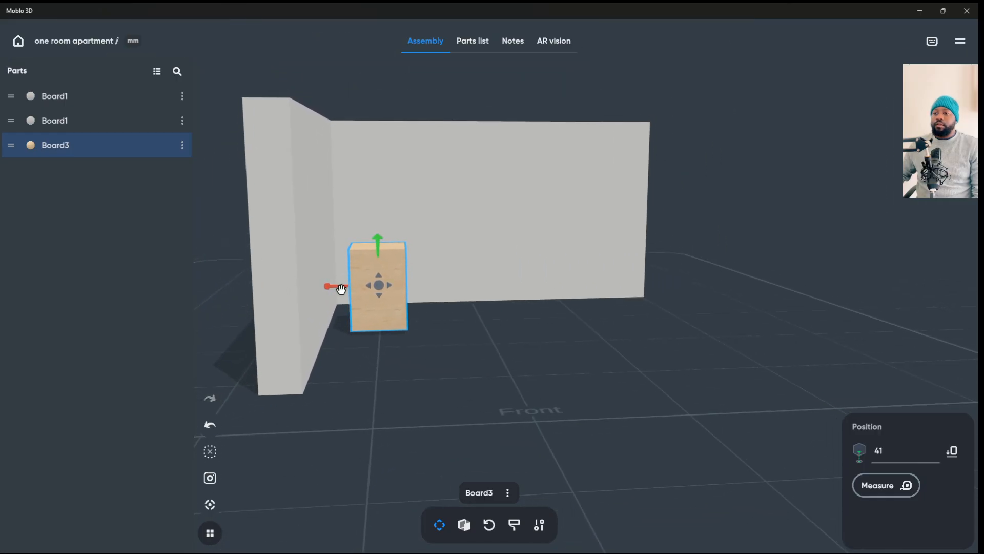
left_click_drag(340, 286, 402, 300)
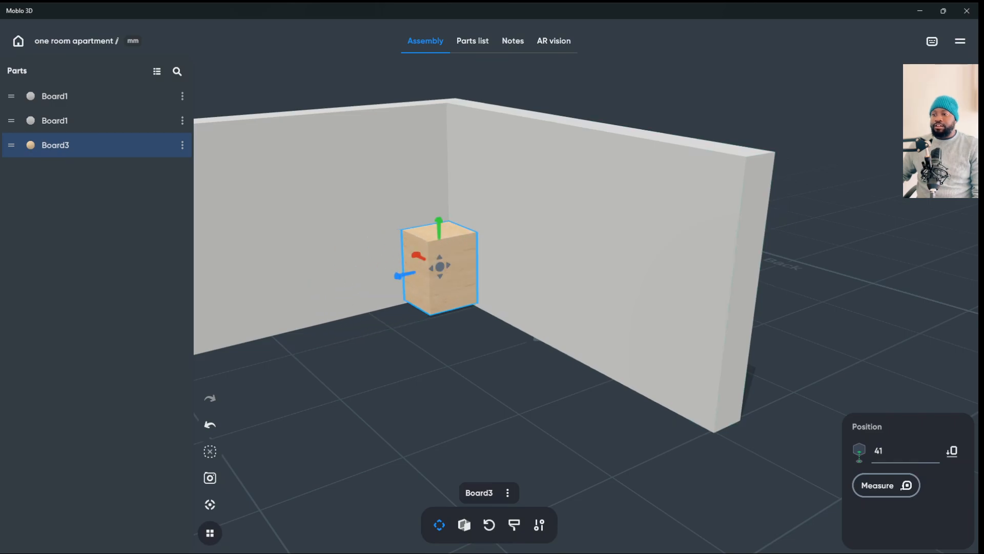
key("Escape")
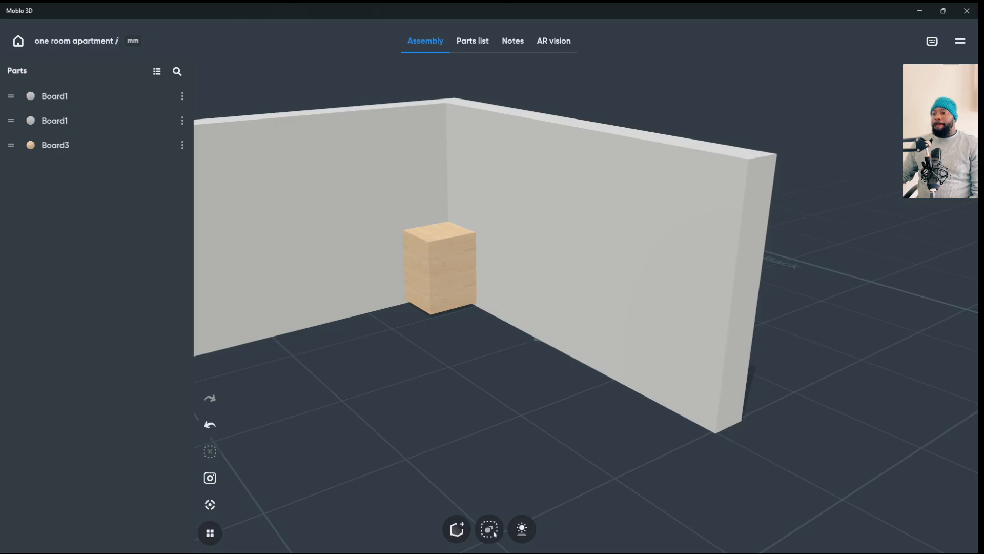
- Check the corner block's size values, including its depth along the blue axis
left_click(441, 264)
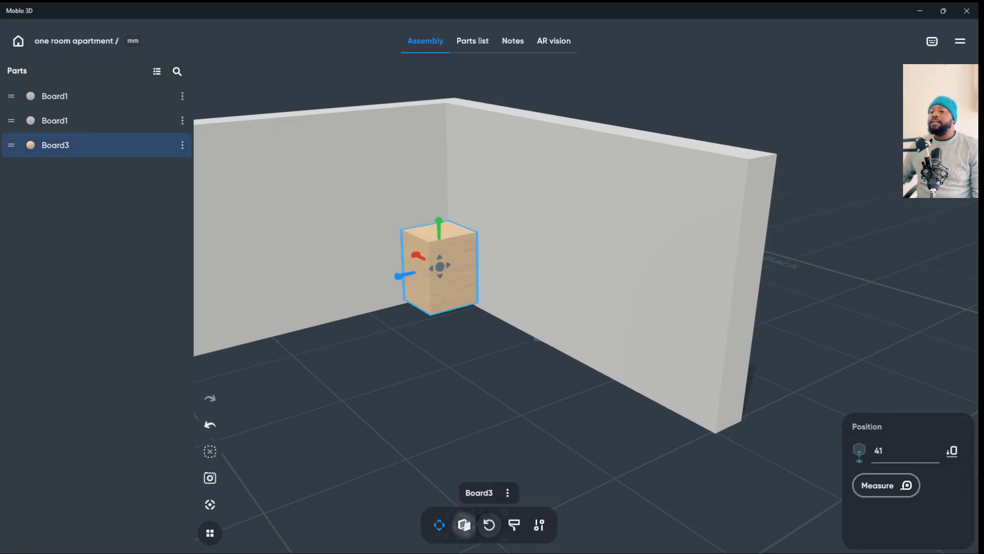
left_click(464, 524)
left_click(869, 516)
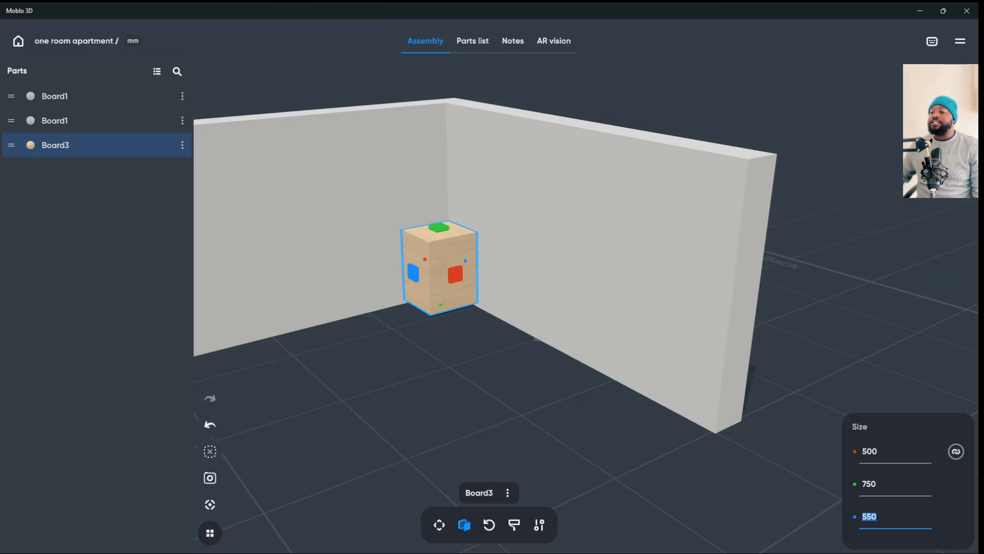
key("Return")
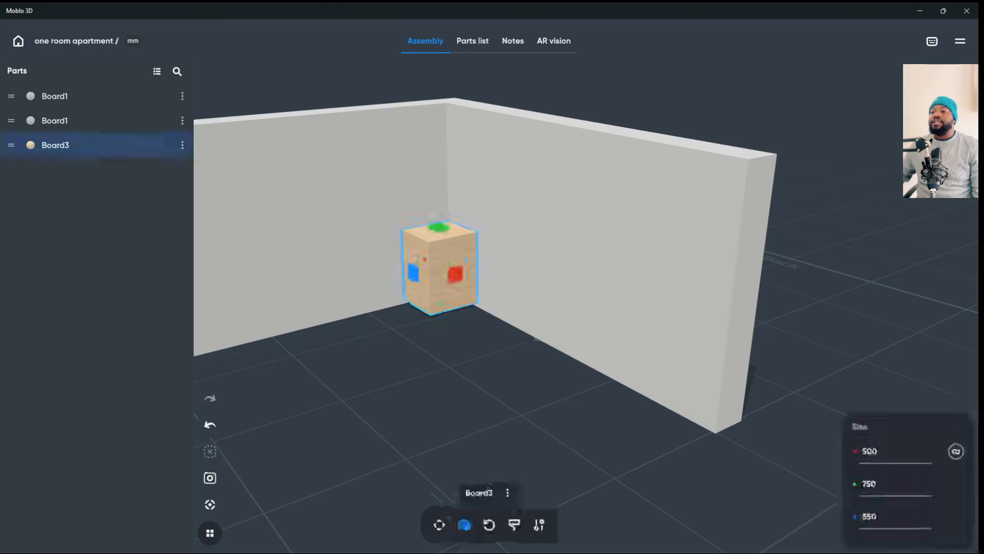
- Raise the corner block to a position 100 mm above the floor and deselect it
left_click_drag(438, 309, 428, 302)
left_click(439, 524)
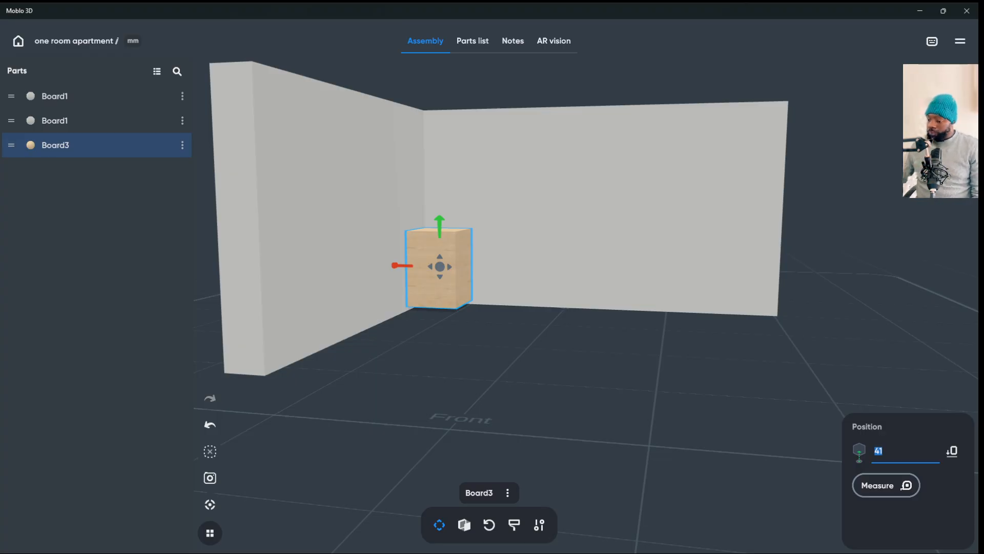
type("100")
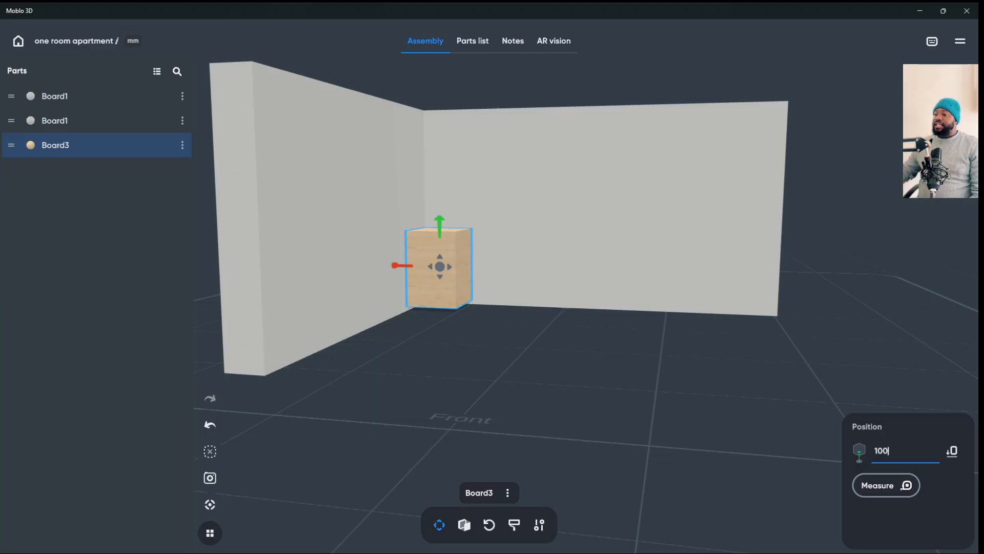
key("Return")
key("Escape")
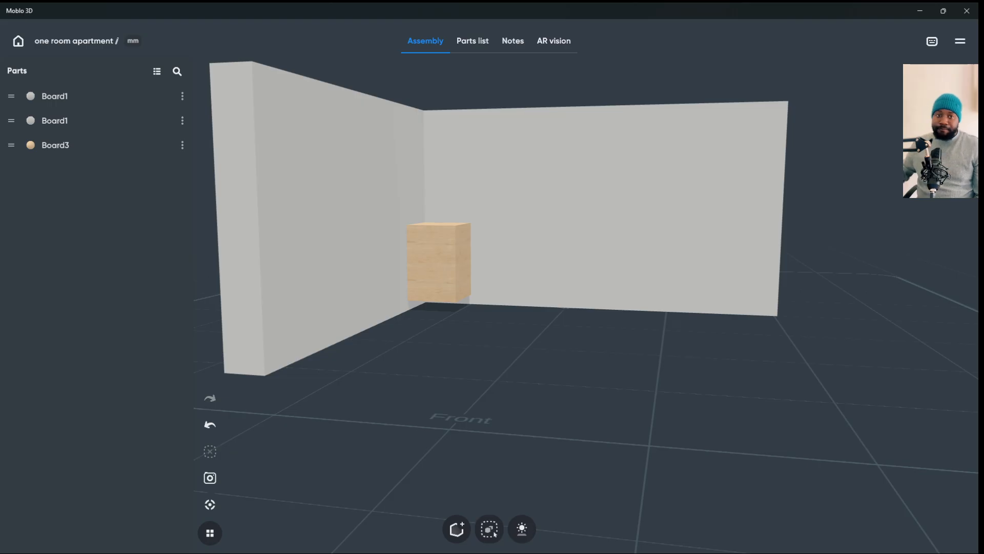
- Duplicate the corner block and move the copy out in front of the original, alongside the side wall
left_click(435, 254)
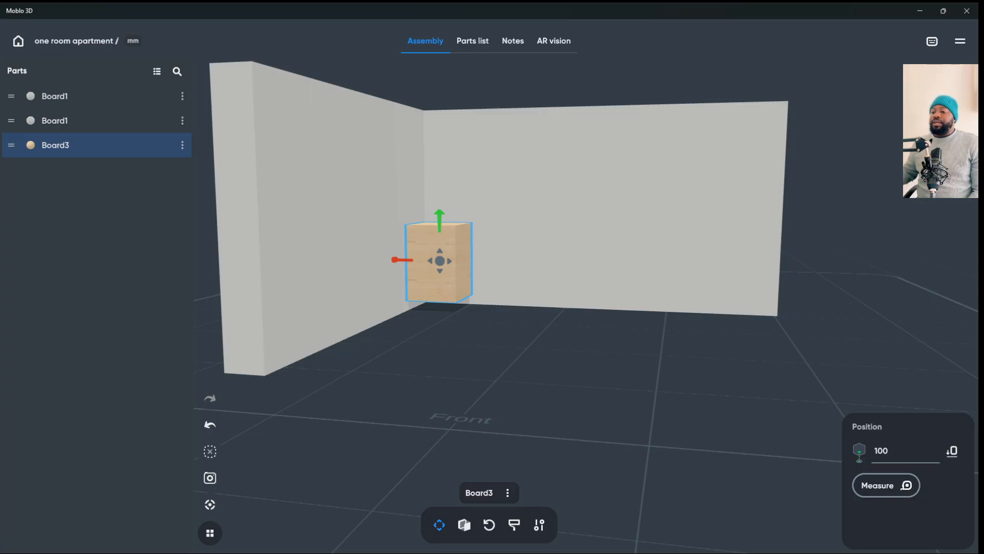
scroll(498, 266, "down", 2)
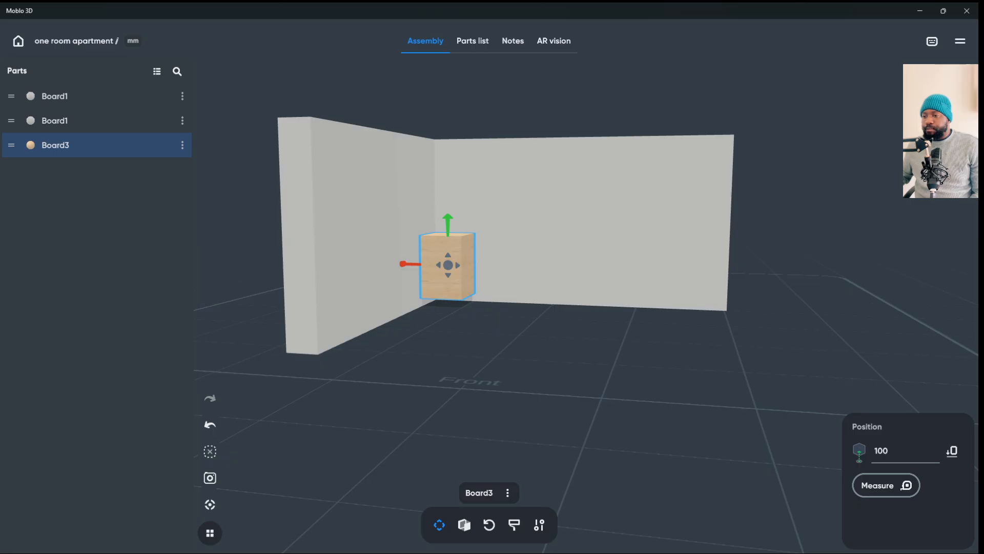
left_click(358, 231)
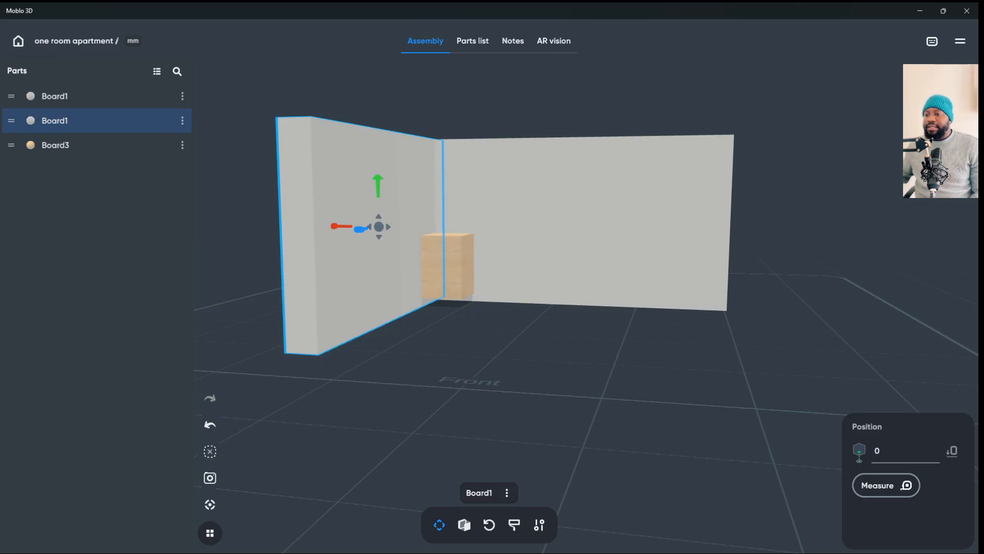
left_click(446, 266)
right_click(427, 263)
left_click(451, 279)
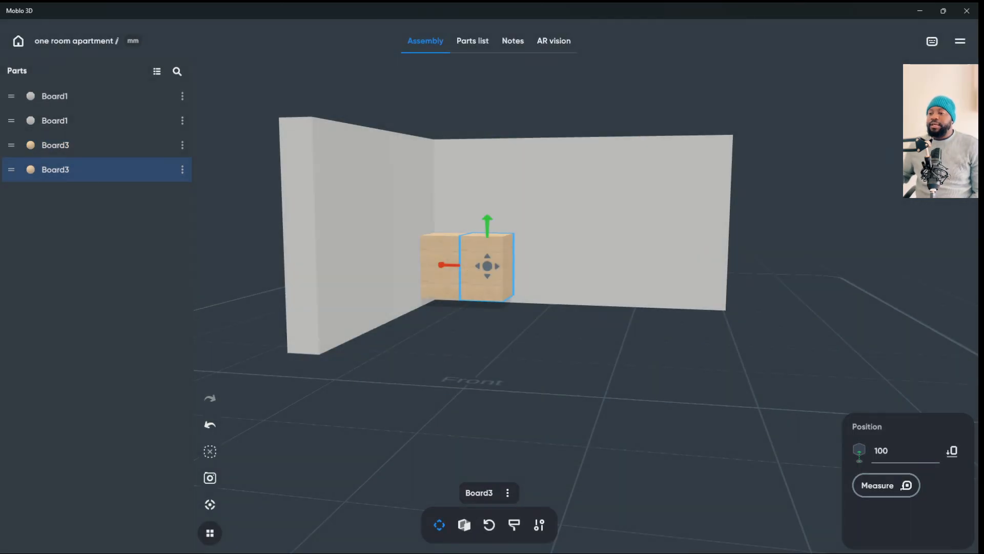
middle_click_drag(513, 205, 468, 282)
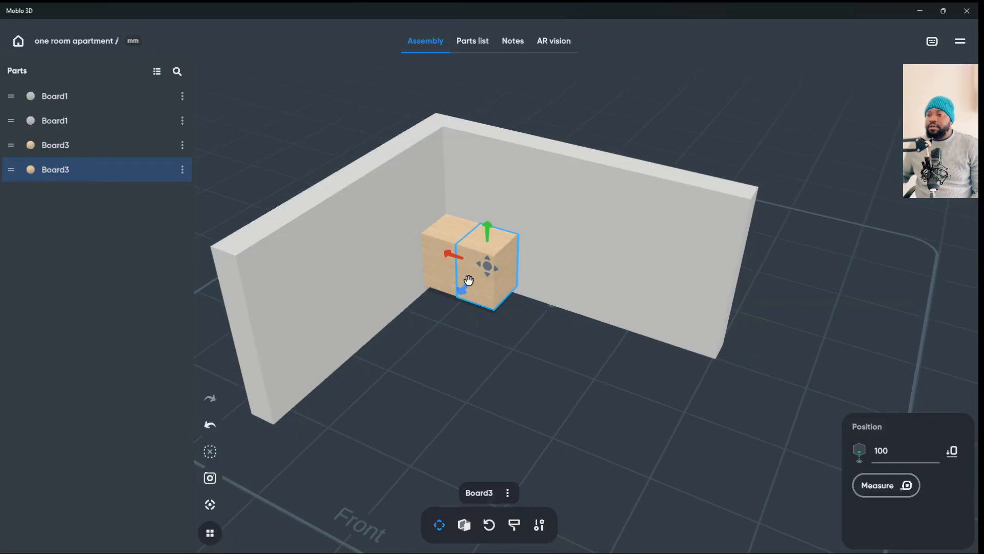
left_click_drag(467, 281, 418, 378)
- Set the copied block's height along the green axis to 16 mm
left_click(464, 524)
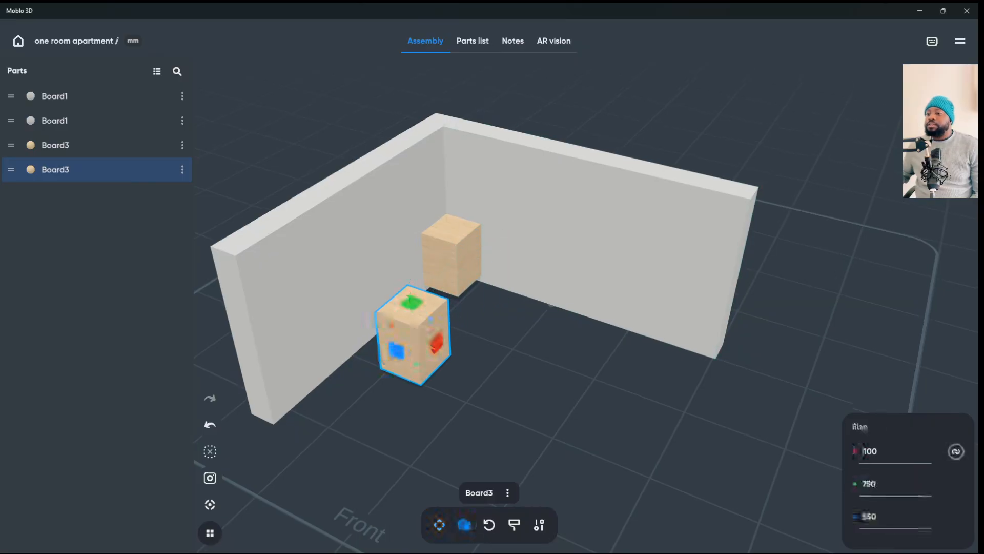
left_click(869, 451)
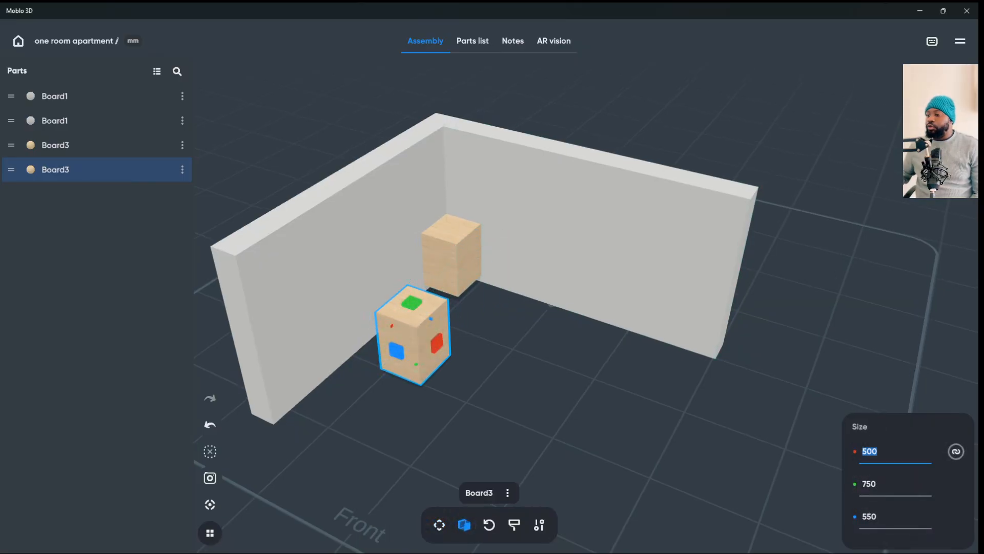
left_click(870, 483)
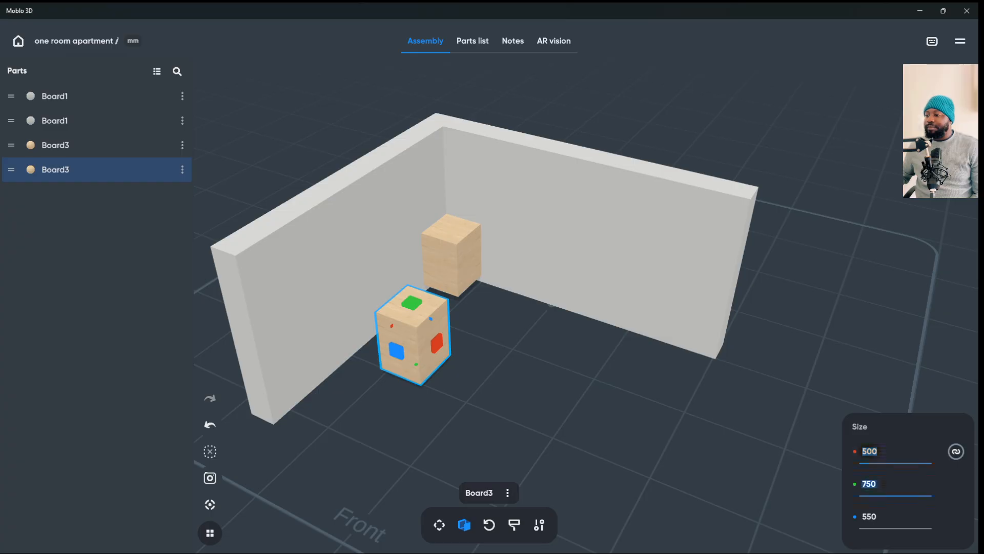
type("15")
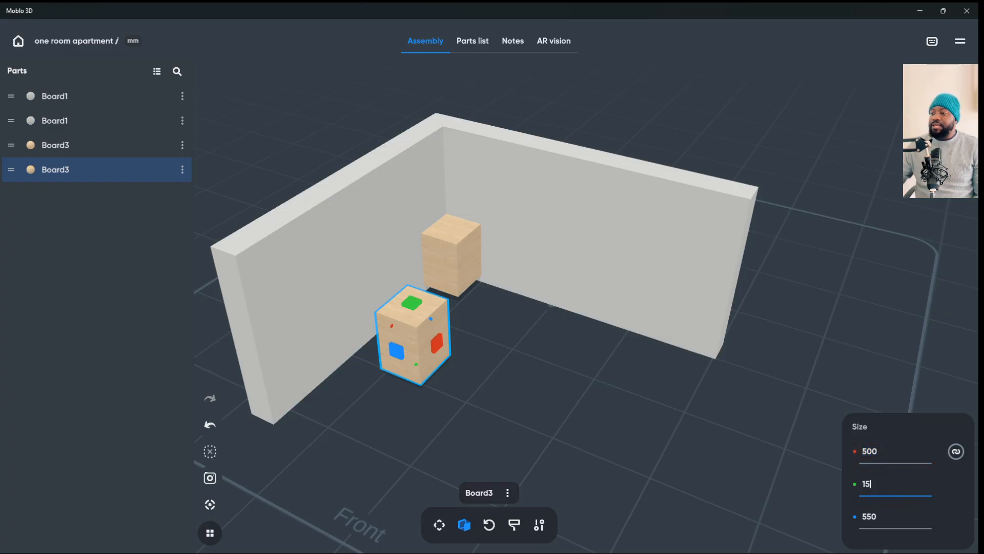
key("BackSpace")
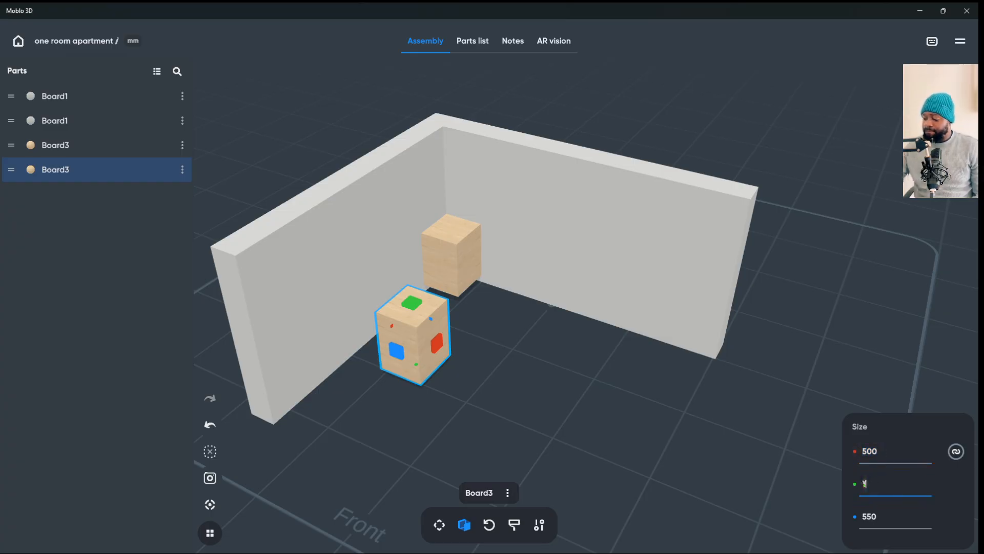
type("6")
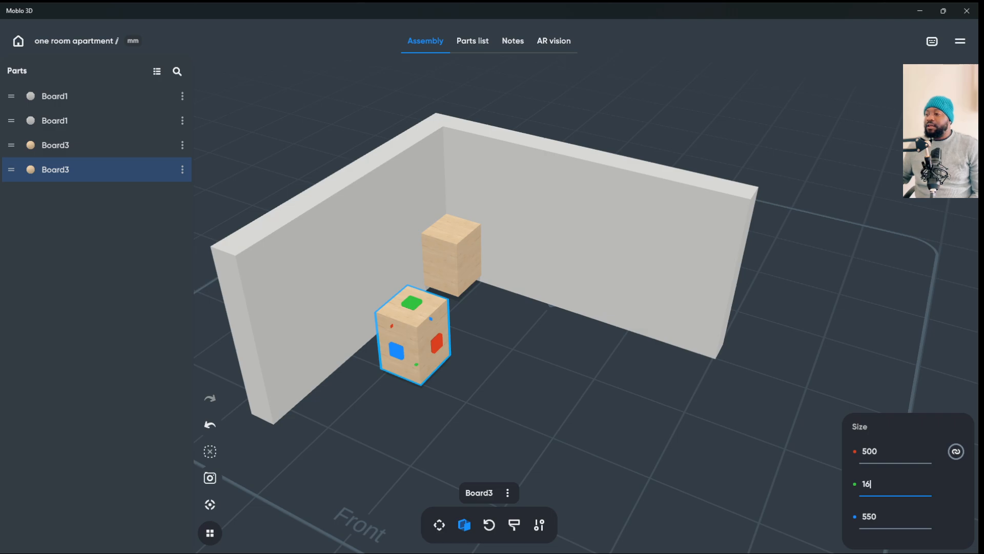
key("Return")
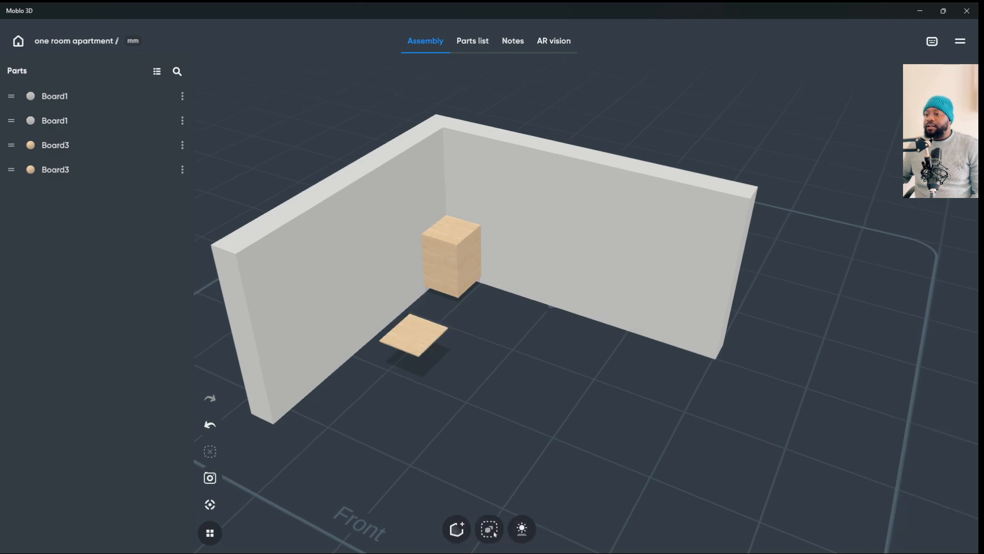
- Set the copied board's height along the green axis to 750 mm and its depth along the blue axis to 16 mm
mouse_move(564, 410)
left_mouse_down()
mouse_move(562, 389)
mouse_move(583, 414)
left_mouse_up()
left_click(415, 336)
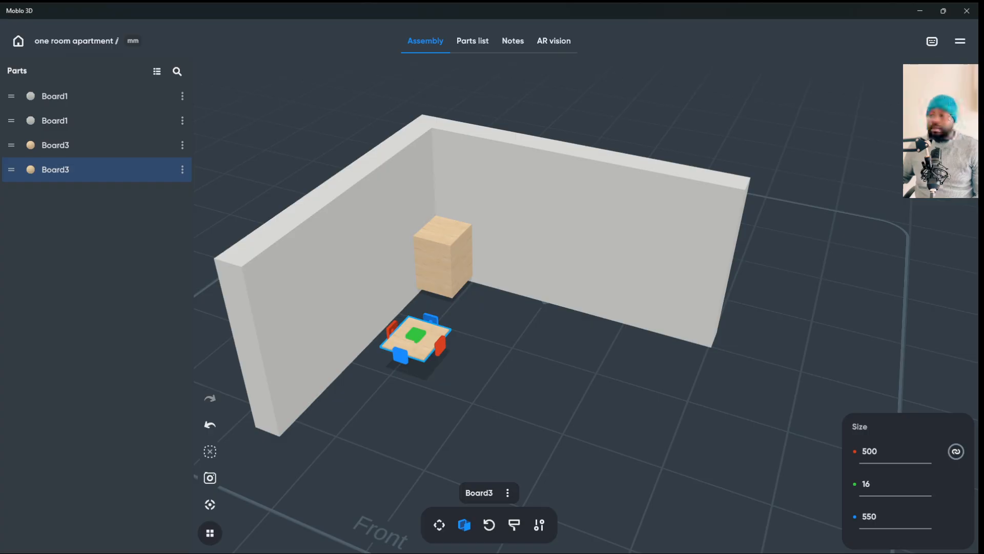
left_click(867, 483)
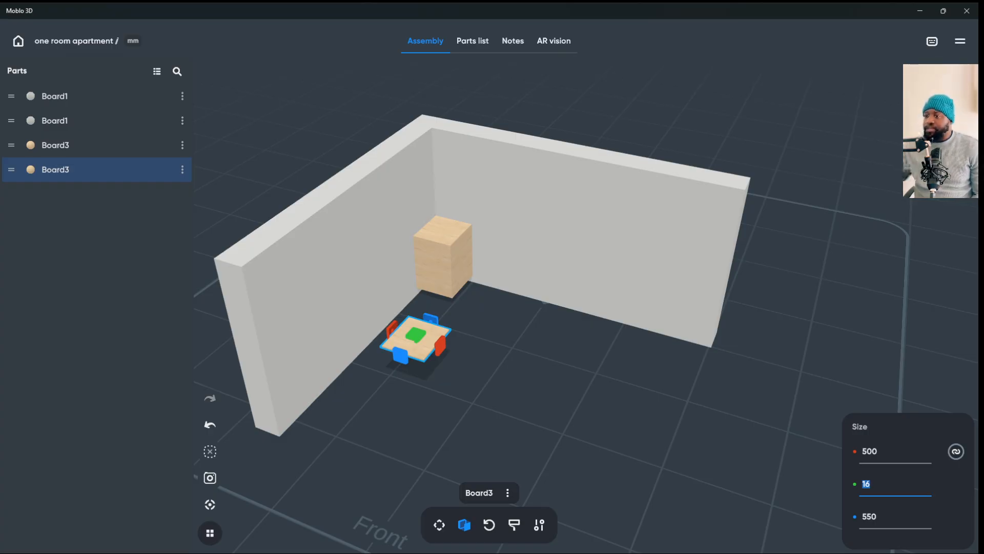
type("750")
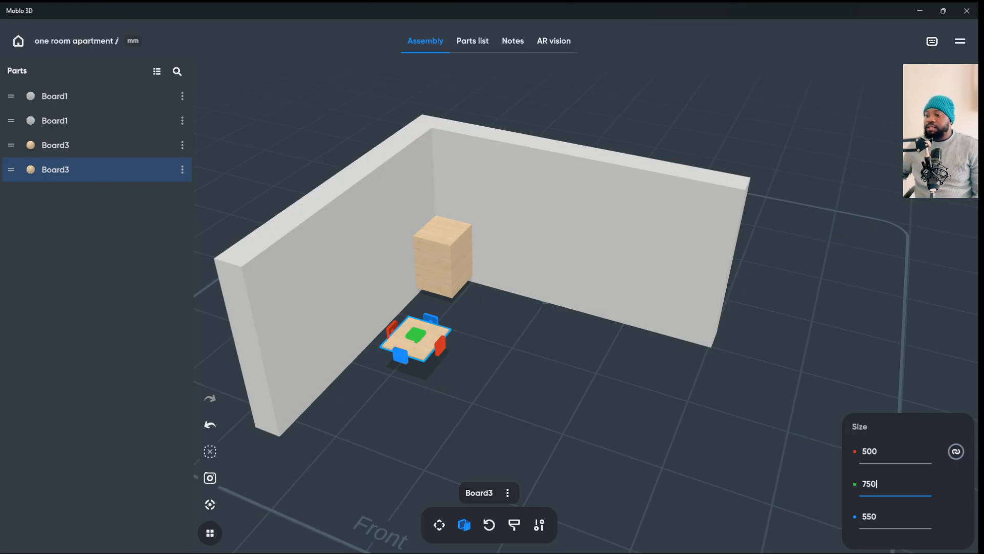
key("Tab")
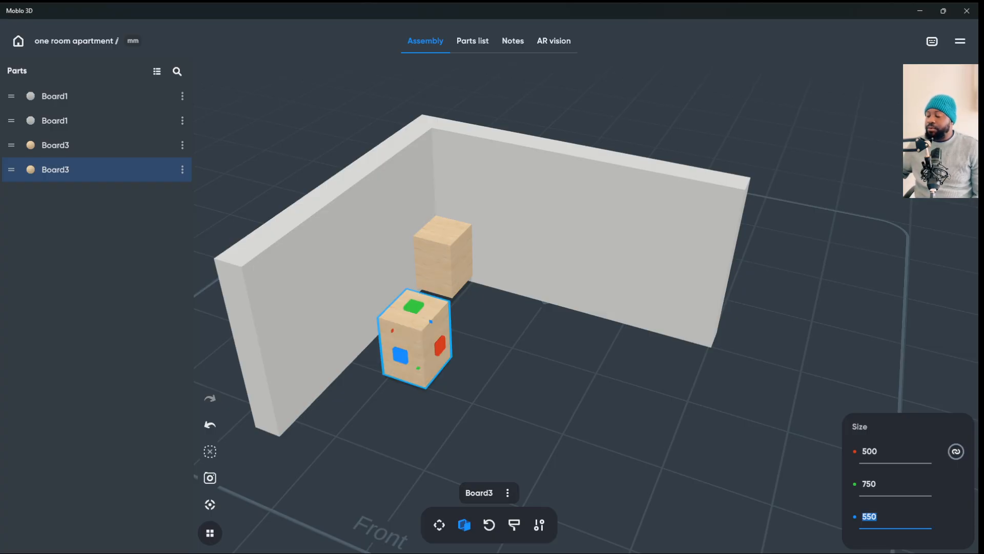
type("16")
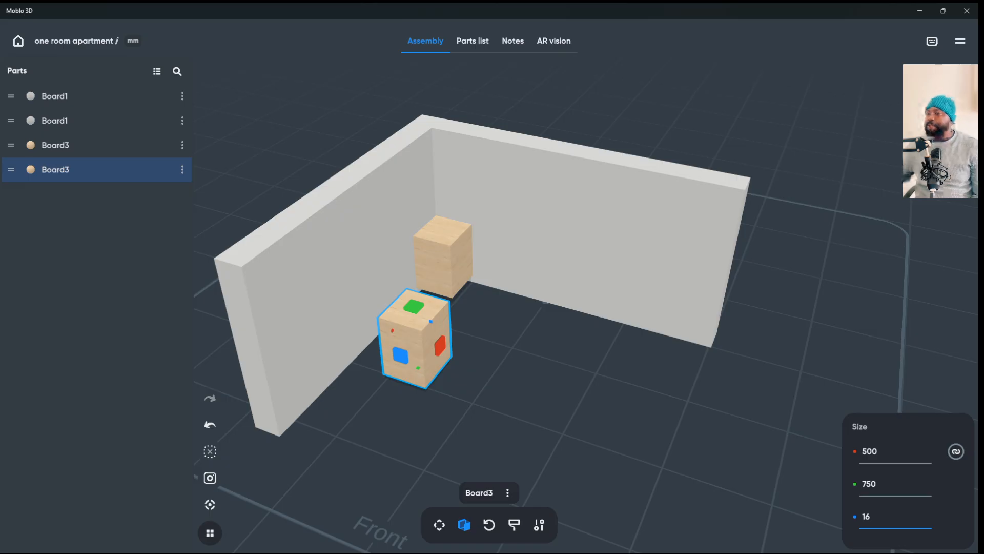
left_click(564, 384)
left_click_drag(564, 384, 590, 377)
- Apply the Glass material to the whole 16 mm thick panel in front of the block
left_click(419, 341)
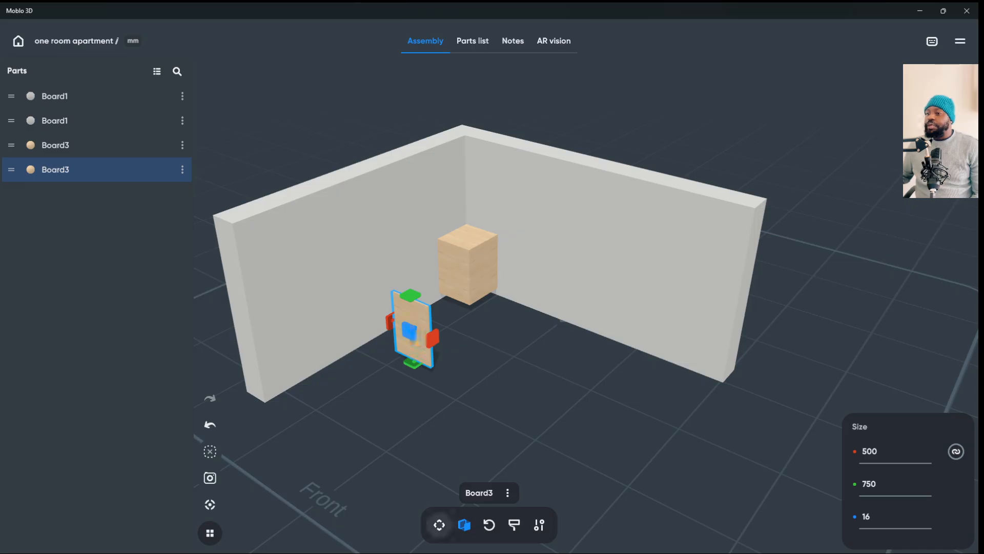
left_click(514, 525)
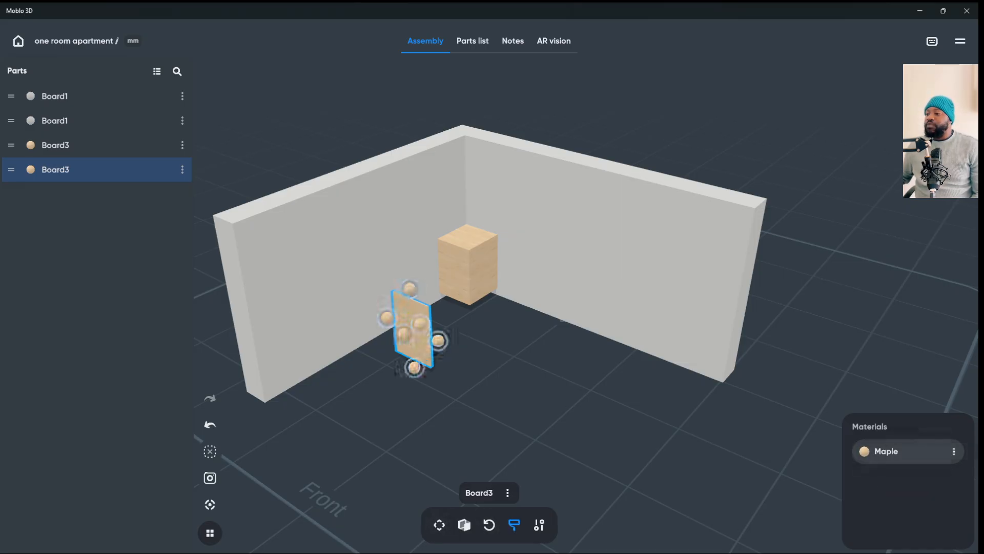
left_click(896, 451)
left_click(807, 40)
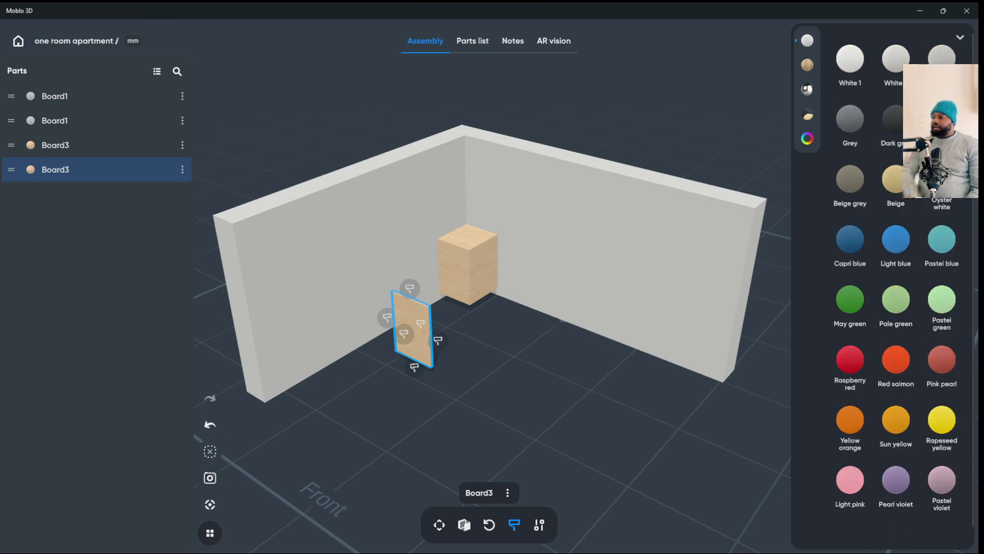
left_click(807, 138)
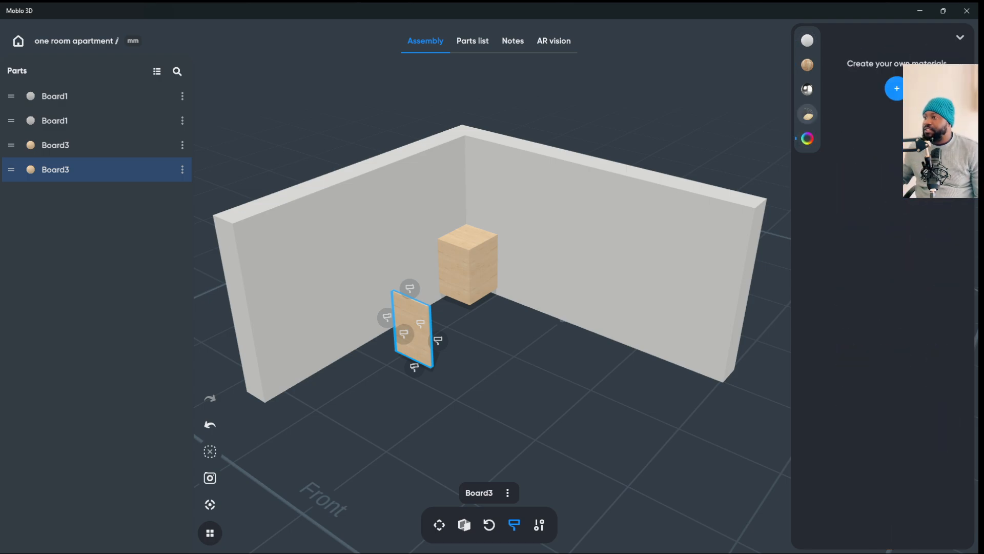
left_click(807, 114)
left_click(850, 64)
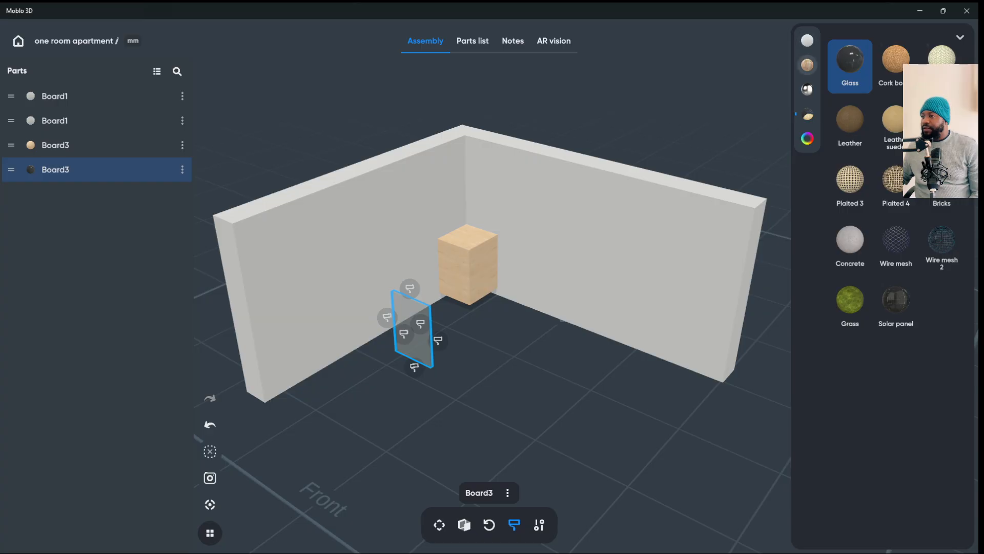
- Change the material of the whole 16 mm panel to Pastel blue
left_click(807, 40)
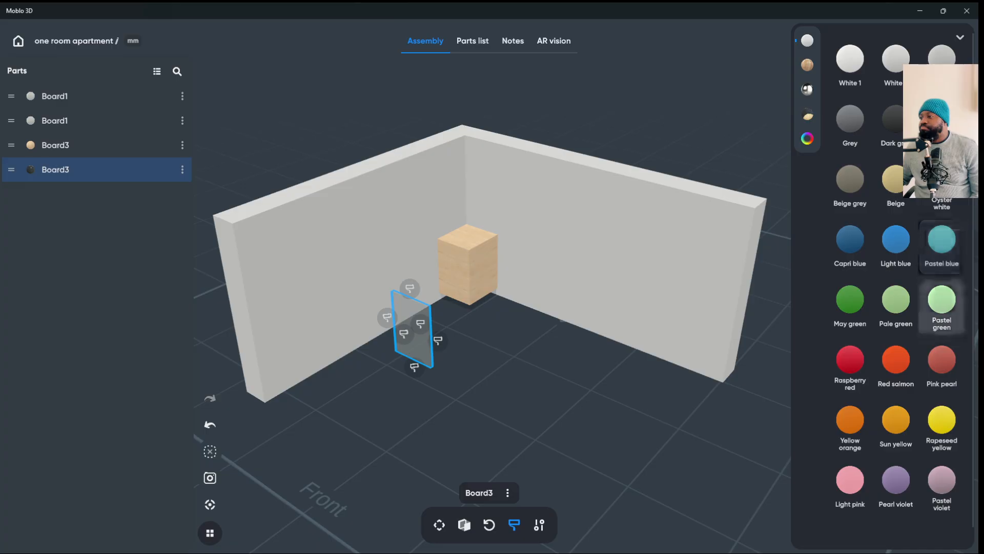
scroll(942, 308, "down", 1)
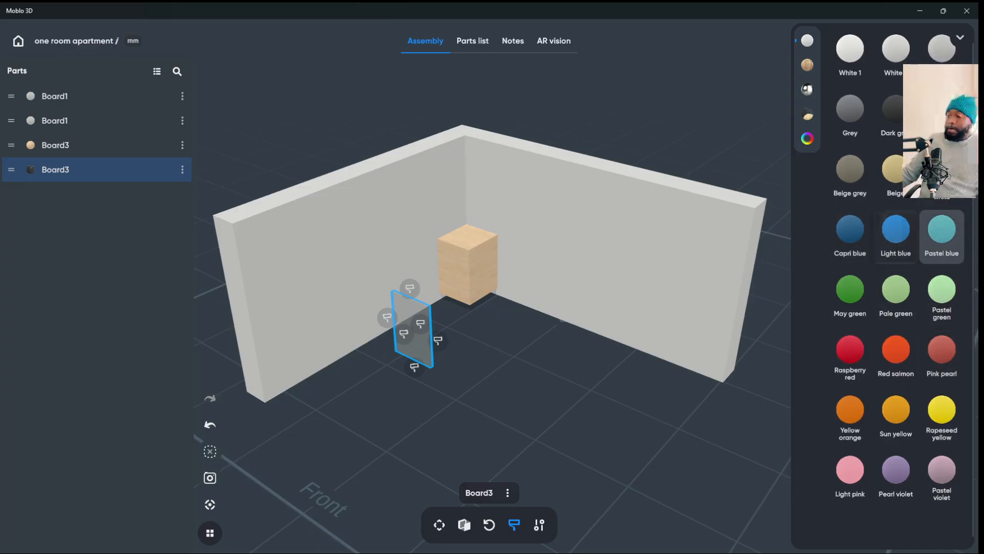
left_click(941, 230)
left_click(581, 255)
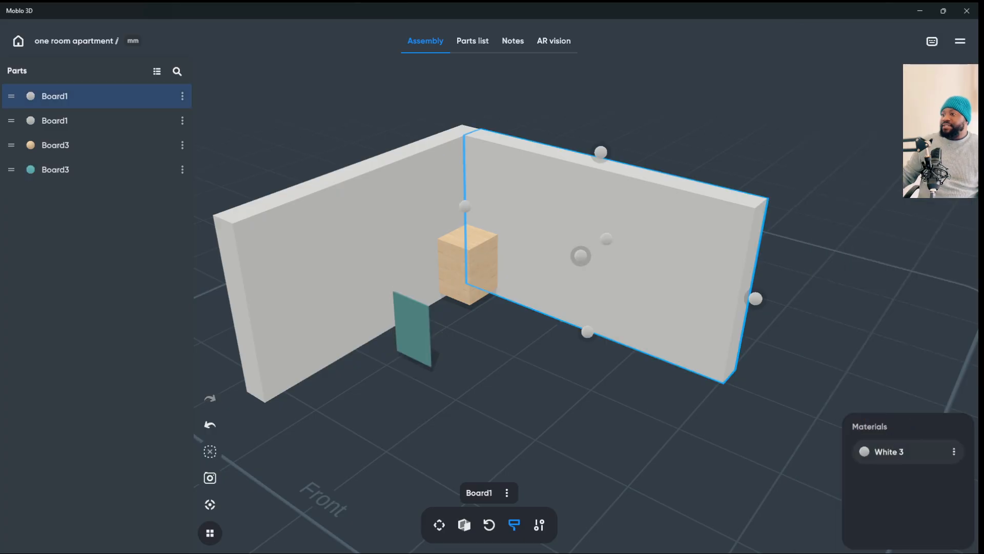
- Move the Pastel blue panel against the front face of the corner block so that it covers the face
left_click(411, 329)
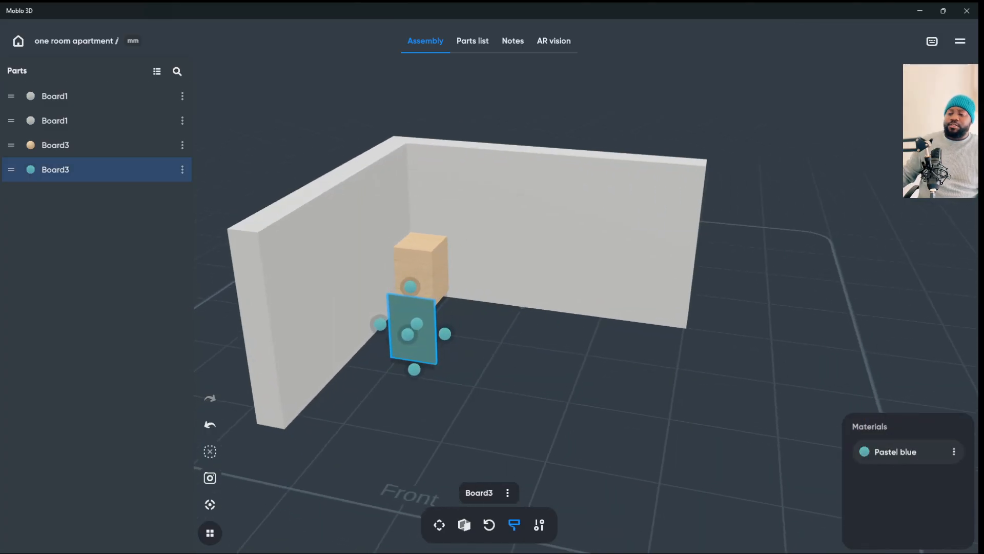
left_click(439, 524)
mouse_move(374, 323)
left_mouse_down()
mouse_move(329, 321)
mouse_move(380, 342)
mouse_move(409, 325)
mouse_move(492, 323)
mouse_move(477, 324)
left_mouse_up()
left_click(415, 325)
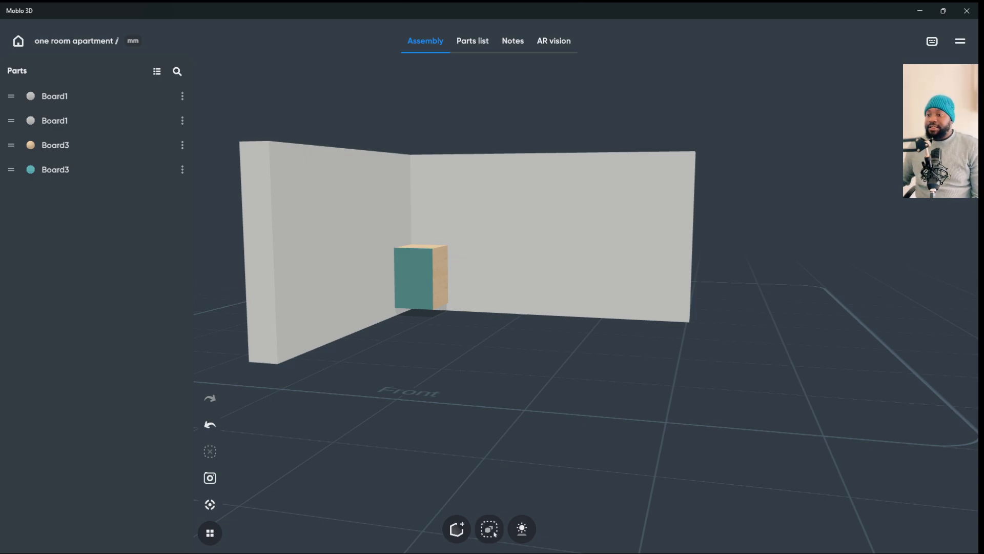
- Duplicate the wooden corner block and place the copy directly beside the original along the back wall
left_click(55, 145)
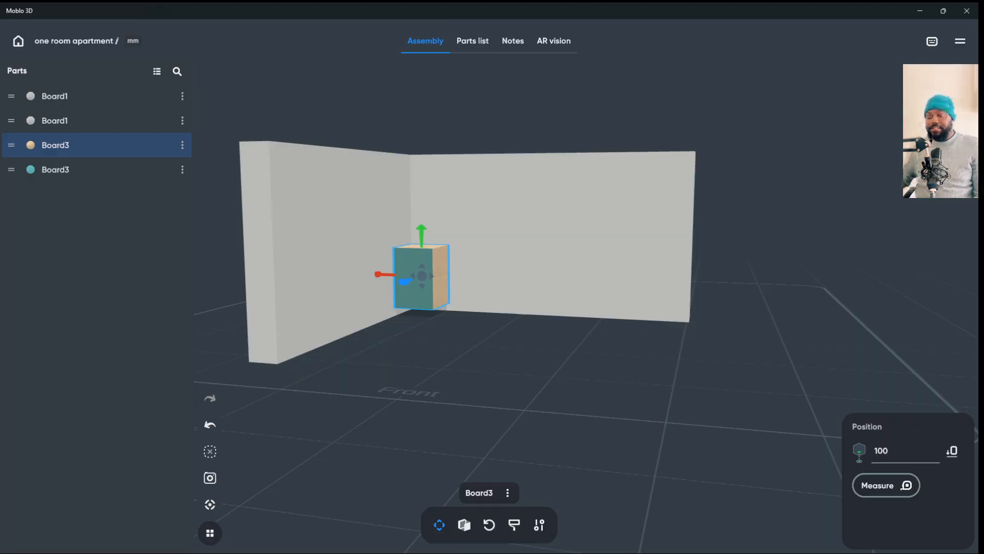
right_click(422, 275)
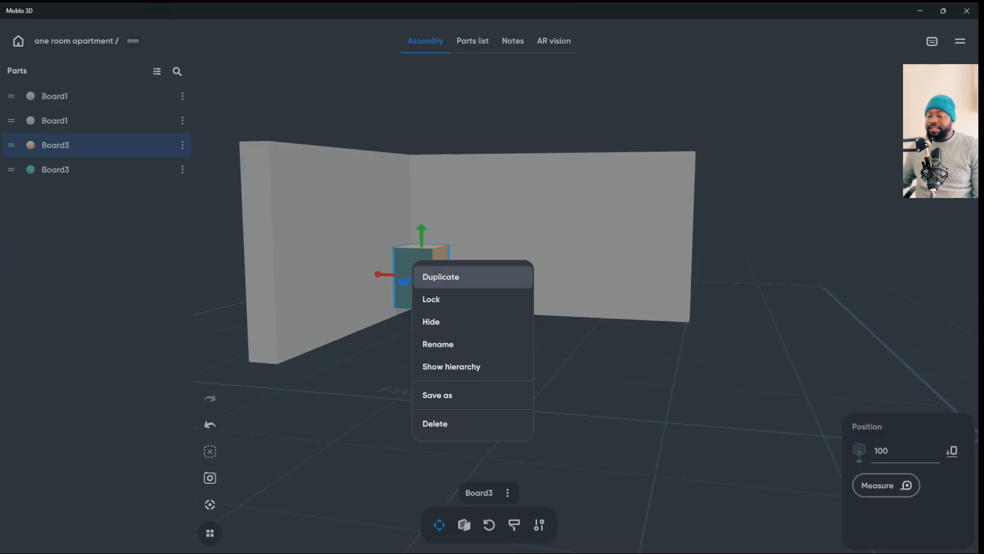
left_click(438, 344)
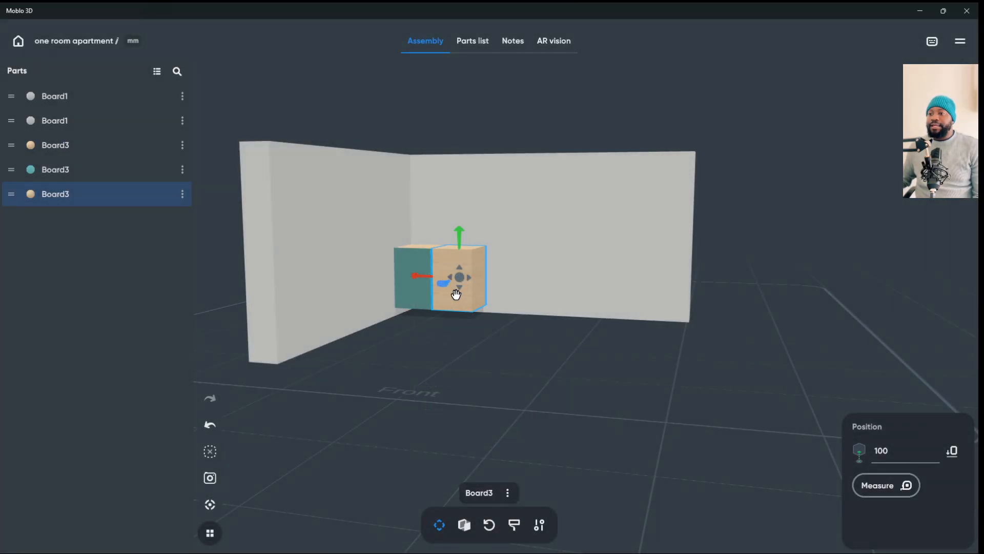
left_click(547, 235)
left_click_drag(564, 359, 625, 390)
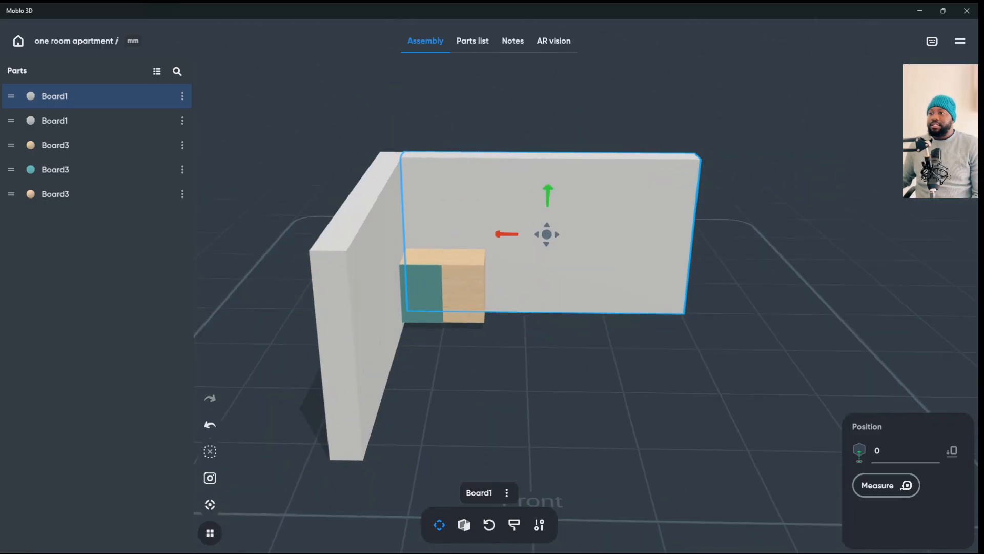
left_click(464, 289)
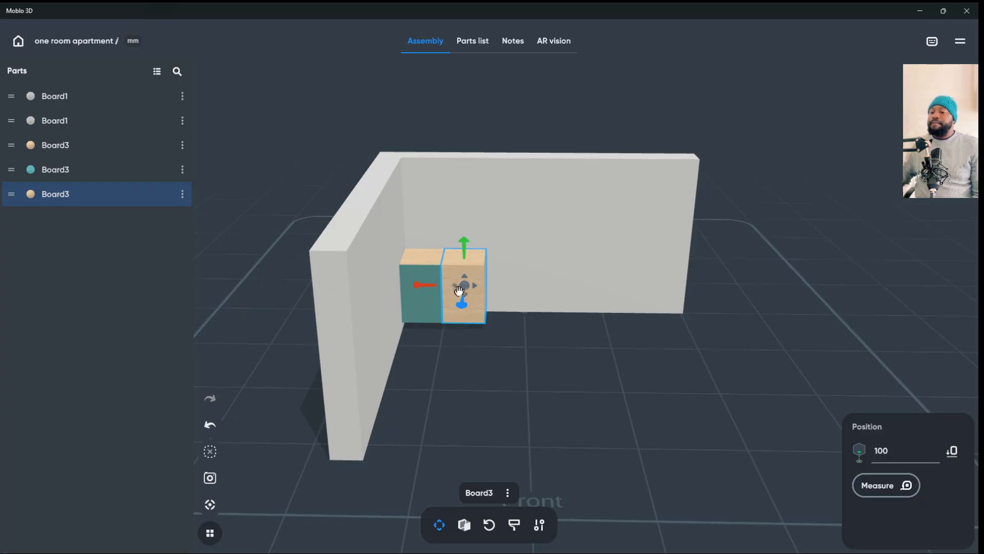
left_click_drag(564, 359, 502, 353)
key("Escape")
- Duplicate the Pastel blue front panel and move the copy out into the open floor in front of the blocks
left_click(431, 301)
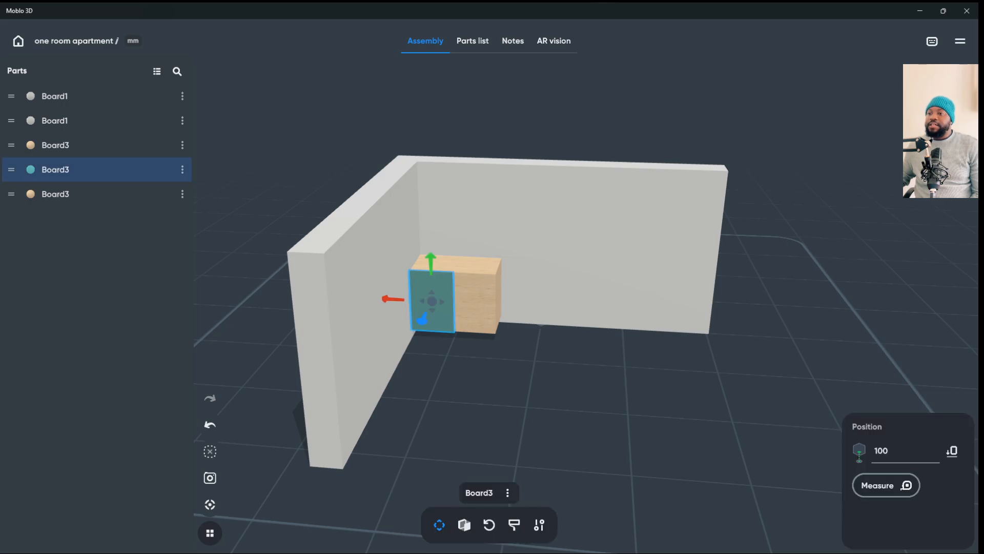
right_click(432, 323)
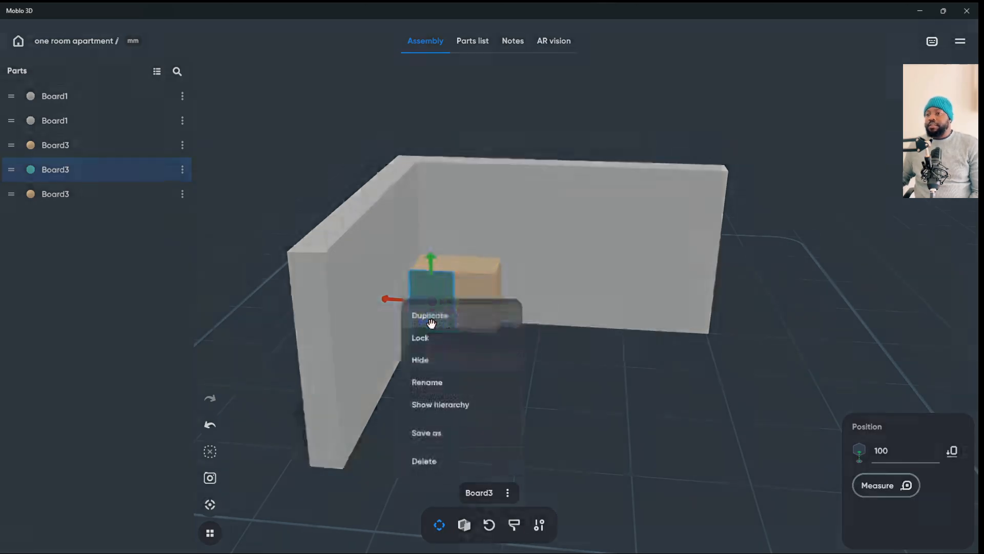
left_click(431, 319)
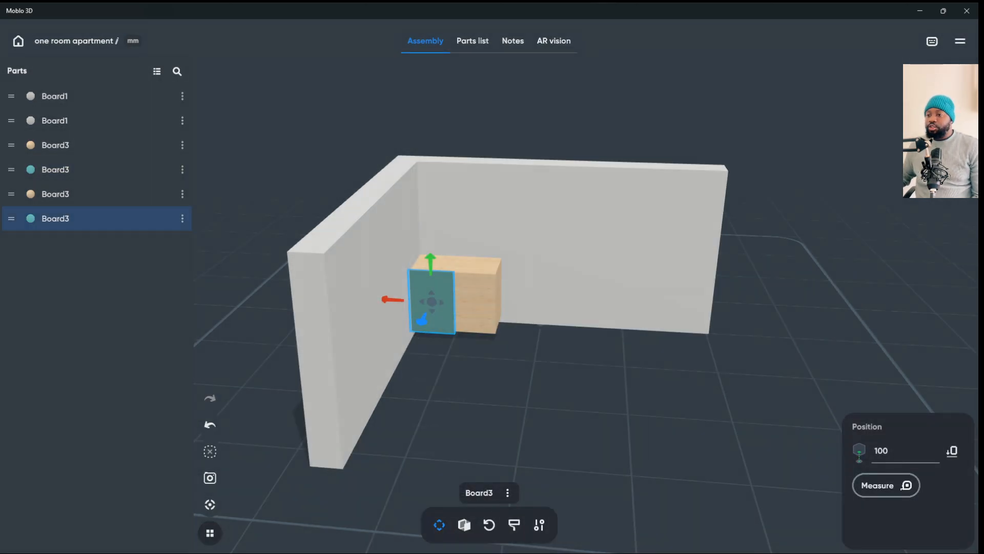
left_click_drag(428, 328, 516, 407)
- Set the copied panel's height along the green axis to 250 mm
left_click(465, 524)
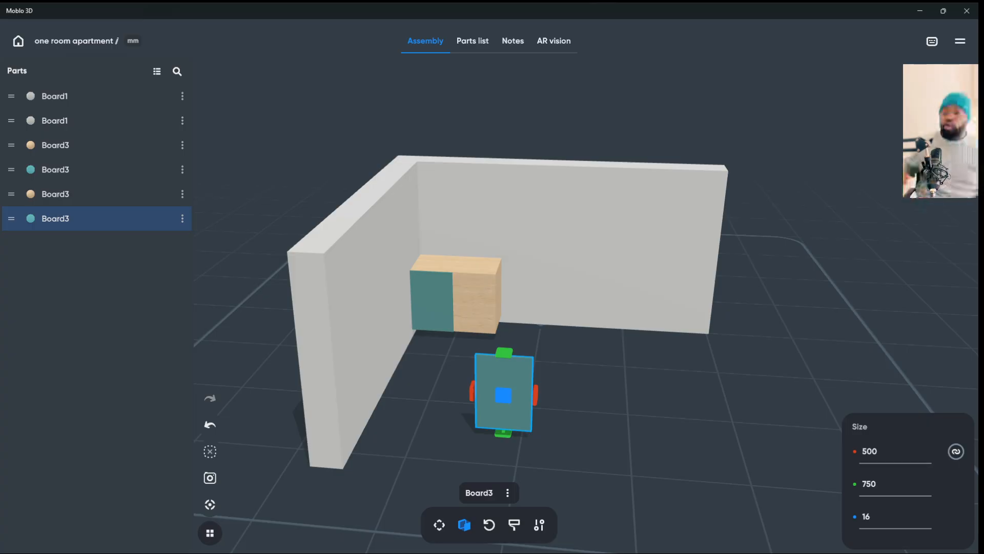
left_click(869, 484)
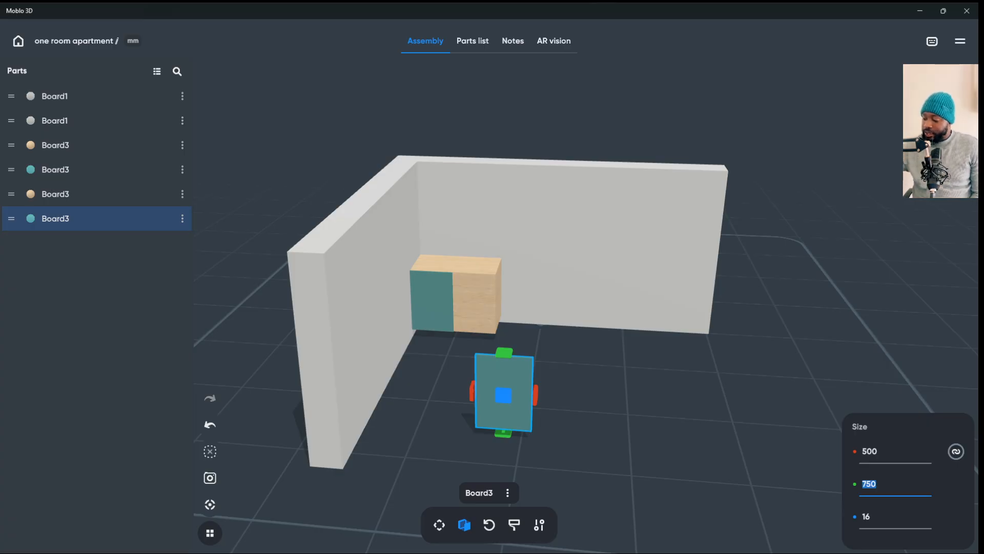
type("250")
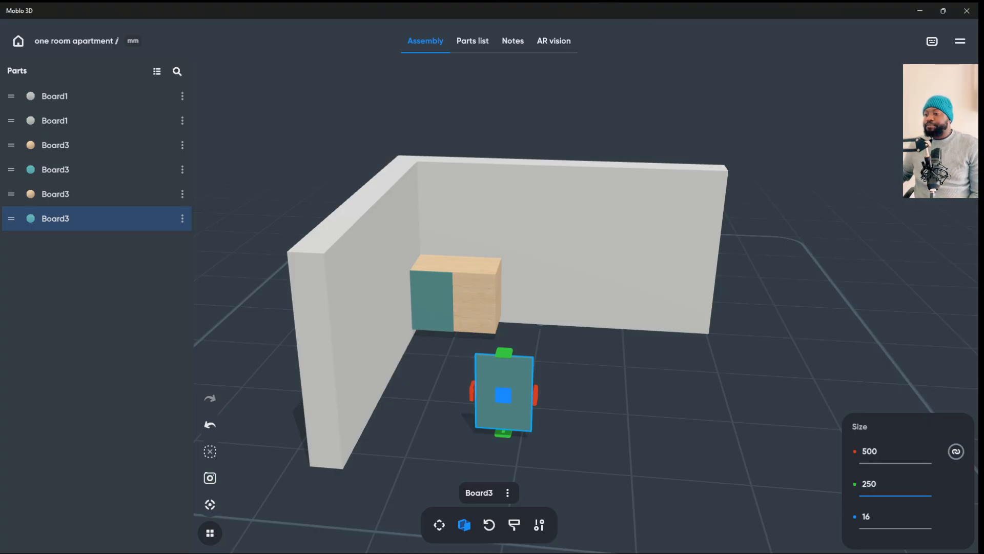
key("Return")
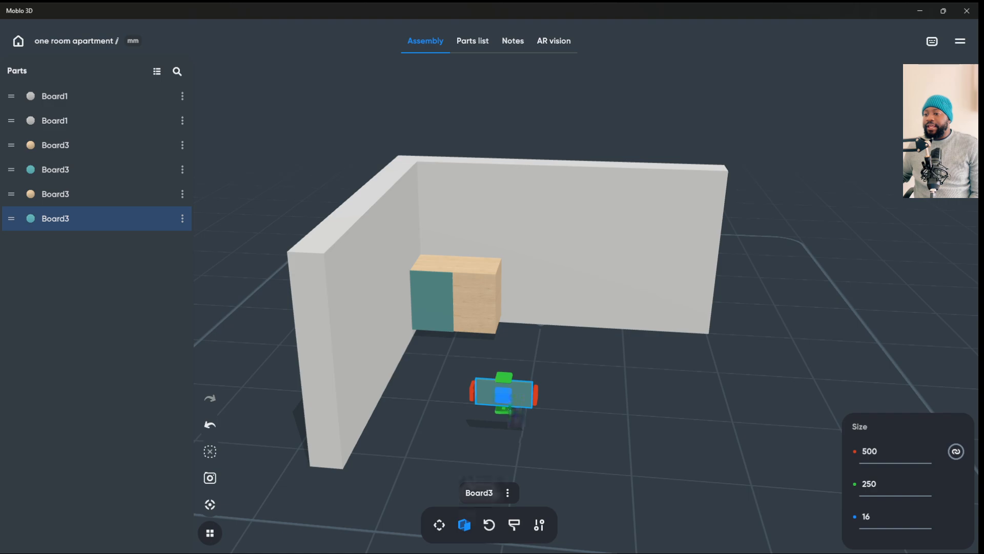
- Move the 250 mm high panel back until it sits close to the front of the second wooden block
left_click_drag(615, 369, 600, 359)
left_click(438, 525)
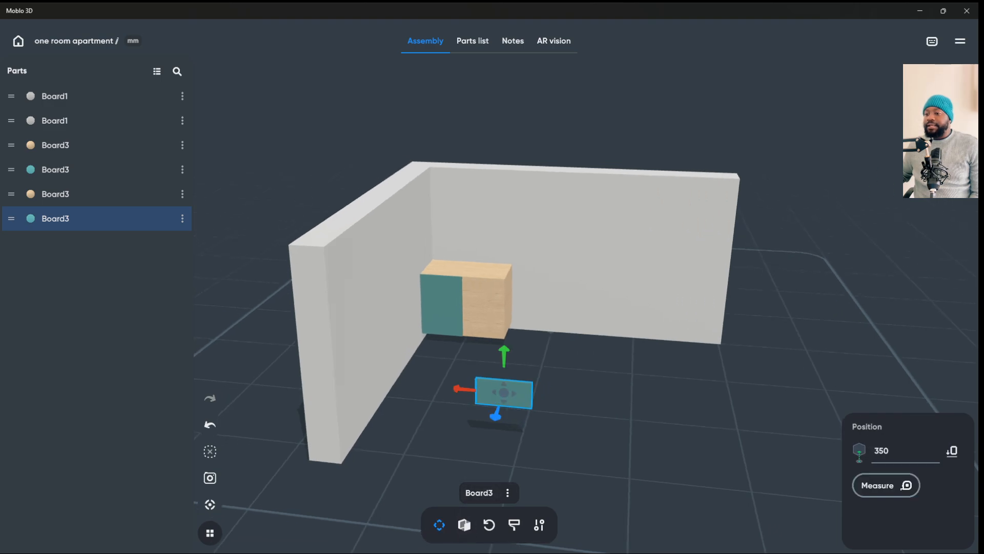
left_click_drag(495, 417, 516, 358)
left_click_drag(564, 390, 461, 405)
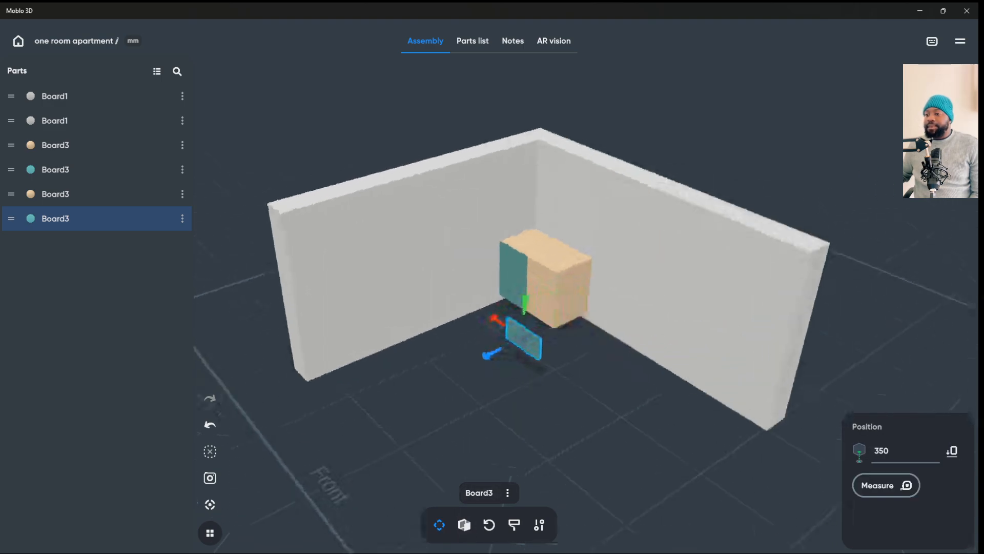
left_click_drag(523, 334, 497, 277)
left_click_drag(564, 390, 640, 349)
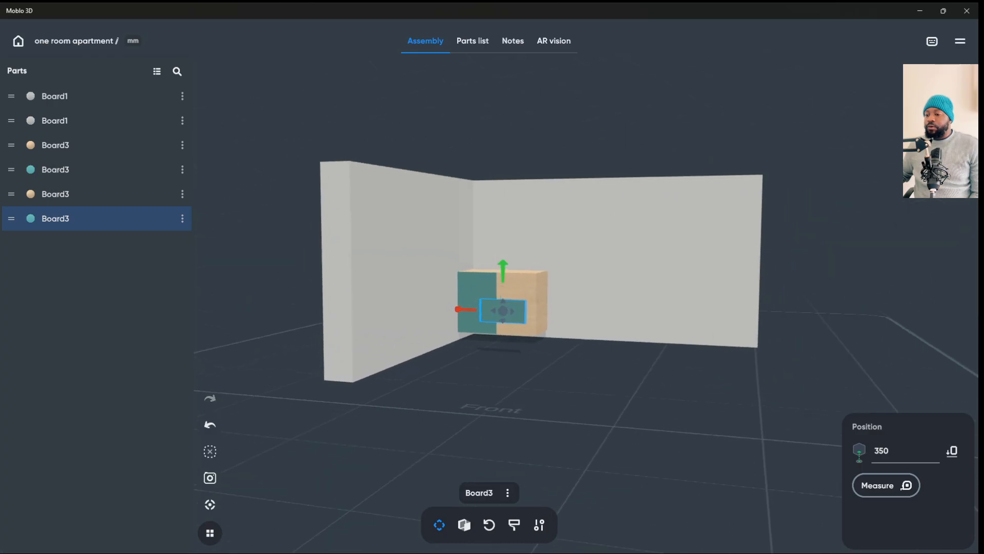
left_click_drag(564, 359, 610, 461)
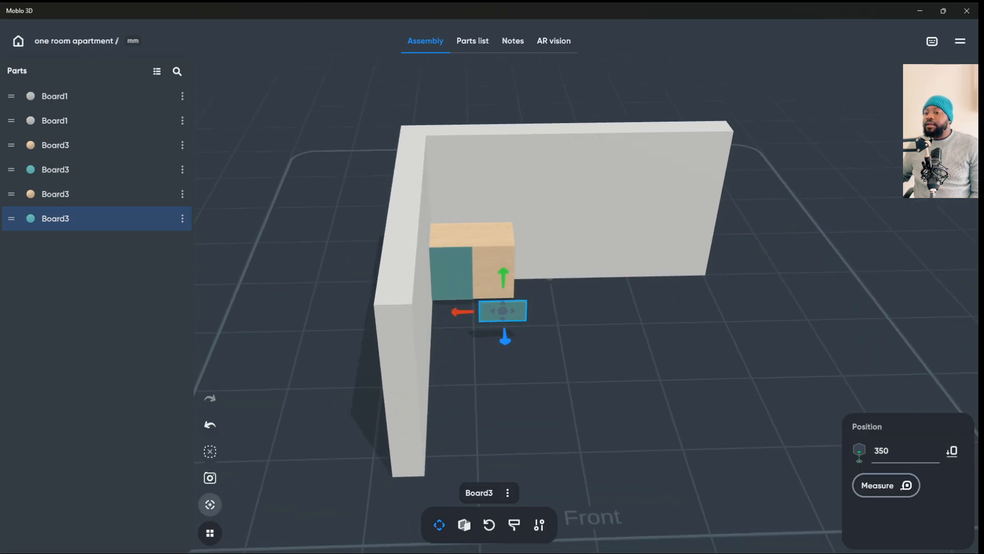
left_click(210, 504)
left_click_drag(500, 330, 521, 169)
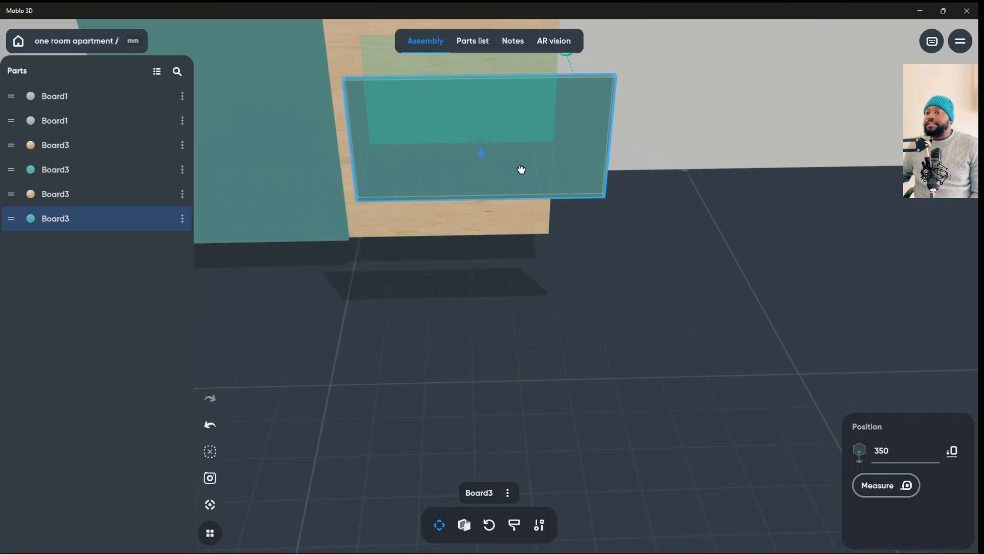
- Raise the small panel to 474 mm above the floor and line it up sideways with the second block's front
mouse_move(564, 359)
left_mouse_down()
mouse_move(564, 323)
mouse_move(568, 357)
left_mouse_up()
scroll(568, 358, "down", 3)
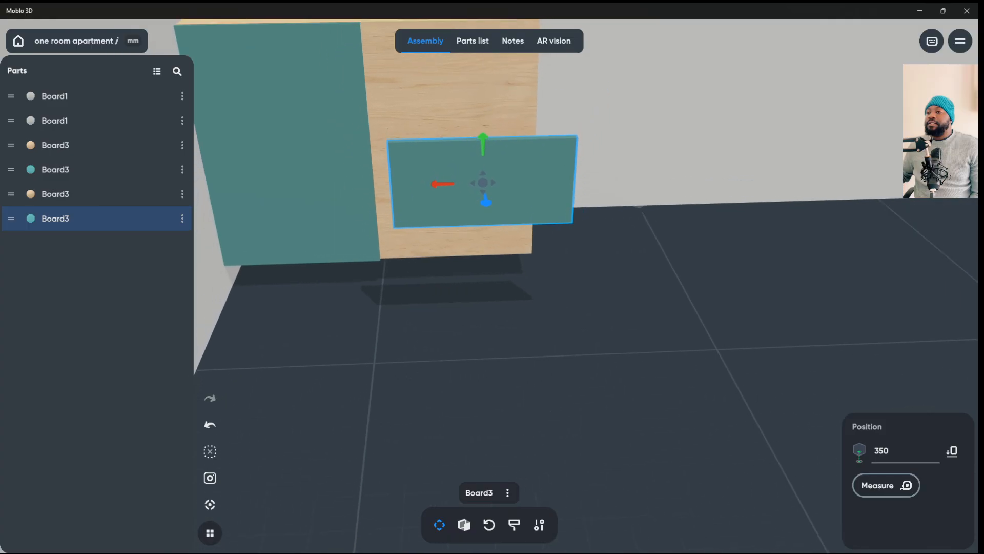
left_click_drag(483, 144, 483, 98)
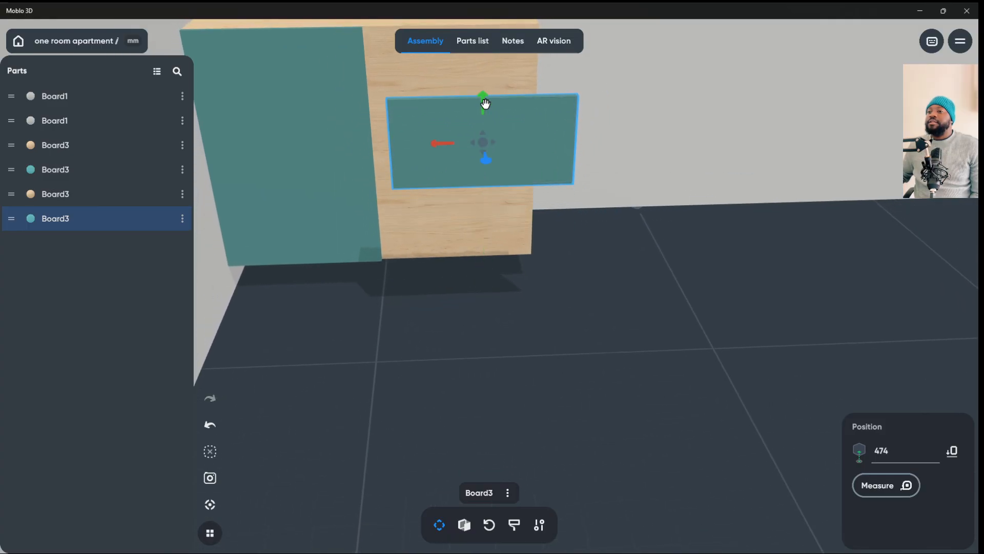
left_click_drag(564, 359, 446, 369)
left_click_drag(455, 134, 403, 123)
left_click_drag(461, 359, 579, 356)
left_click_drag(389, 127, 419, 125)
left_click_drag(481, 133, 464, 83)
left_click_drag(464, 118, 465, 130)
left_click_drag(379, 66, 428, 116)
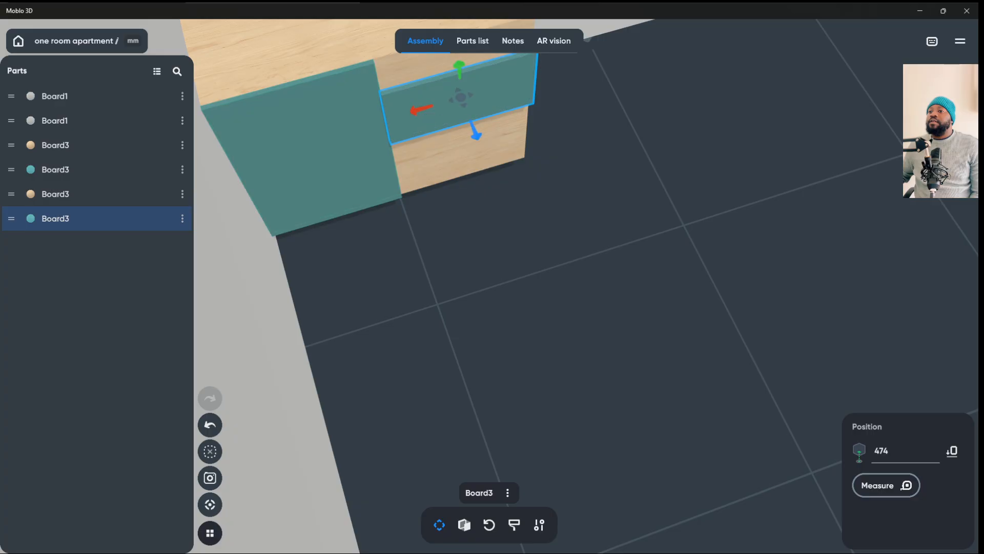
- Raise the small panel to 600 mm above the floor, level with the second block's top edge
key("Escape")
left_click_drag(584, 256, 584, 225)
scroll(584, 226, "down", 5)
left_click(507, 173)
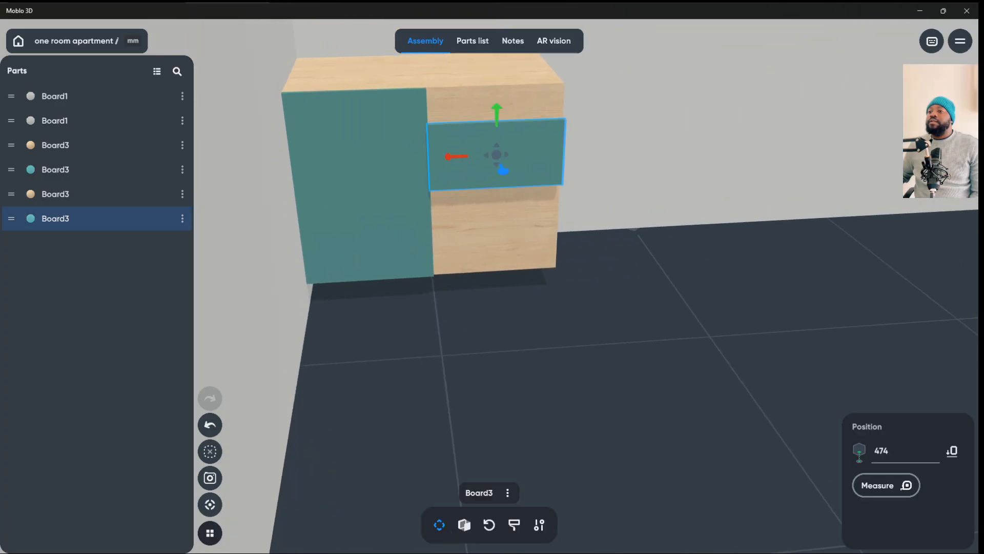
mouse_move(508, 174)
left_mouse_down()
mouse_move(503, 181)
mouse_move(505, 172)
left_mouse_up()
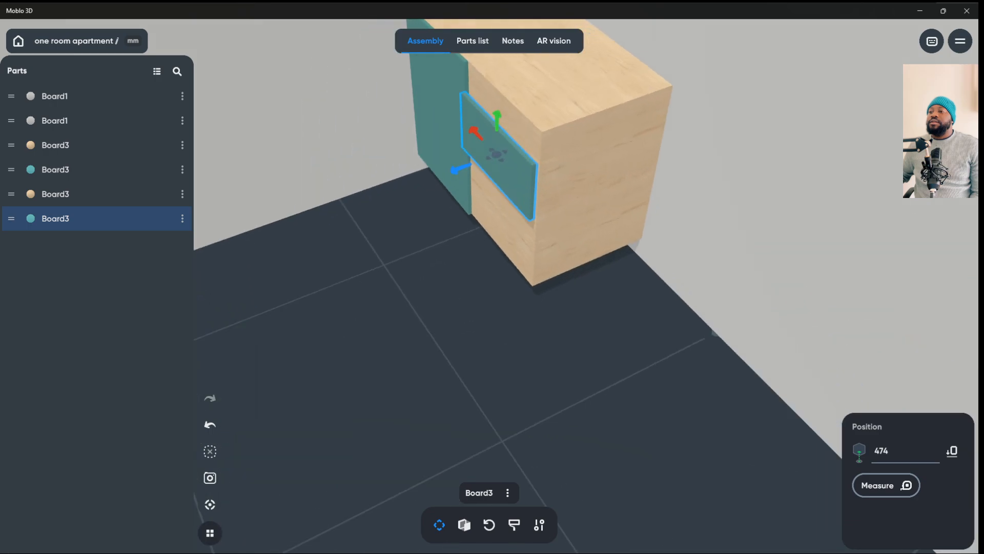
mouse_move(461, 176)
left_mouse_down()
mouse_move(449, 175)
mouse_move(461, 175)
left_mouse_up()
left_click_drag(497, 134, 494, 99)
- Push the small panel back along its depth axis to close the gap to the second block's front face
left_click(560, 154)
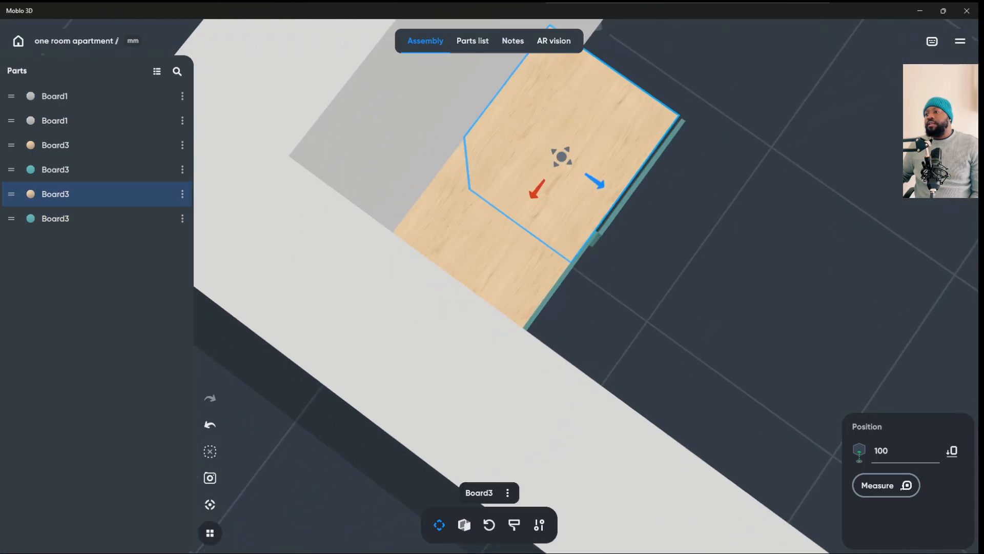
left_click_drag(606, 196, 605, 195)
key("Escape")
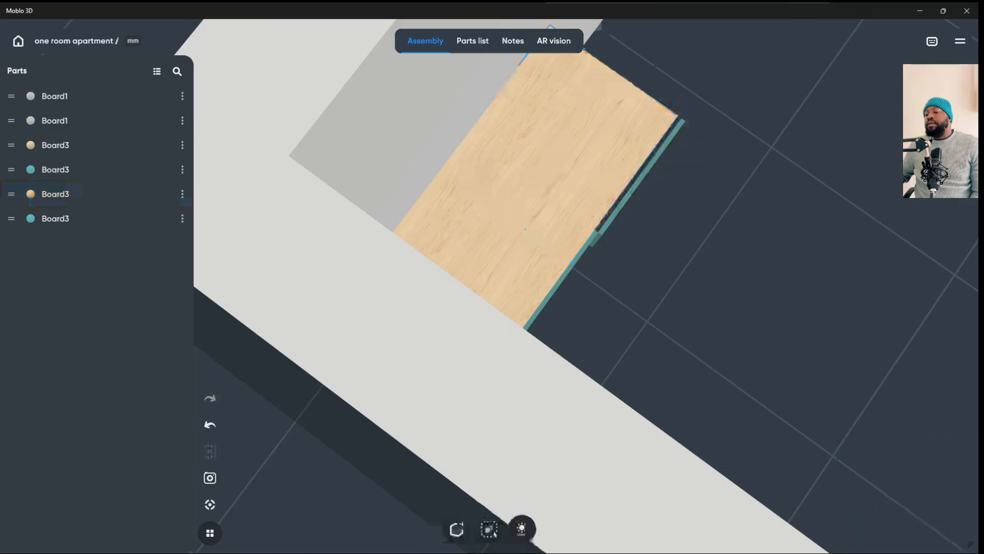
left_click(639, 179)
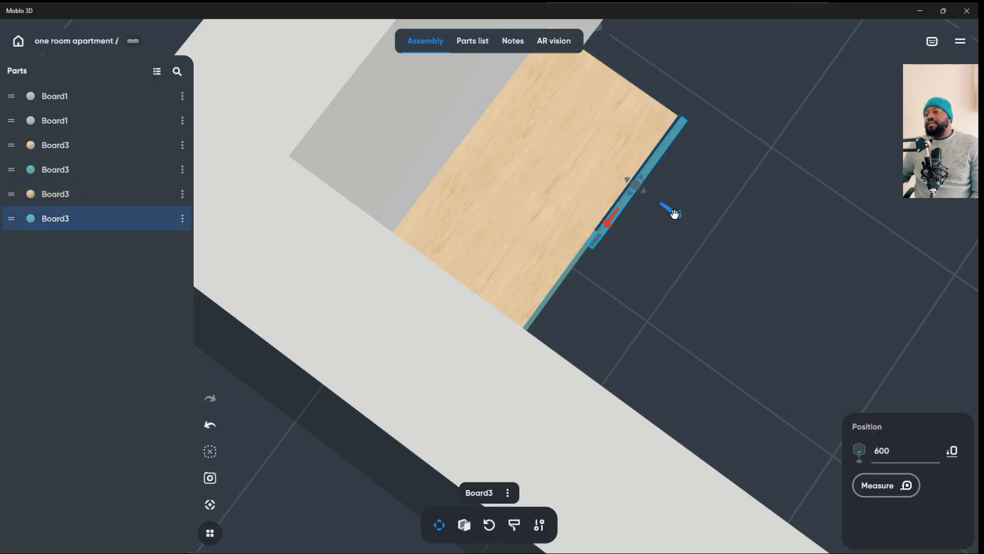
left_click_drag(673, 211, 669, 208)
key("Escape")
- Set the width of the upper drawer front on the second block to 496 mm
left_click_drag(669, 266, 517, 138)
left_click(667, 291)
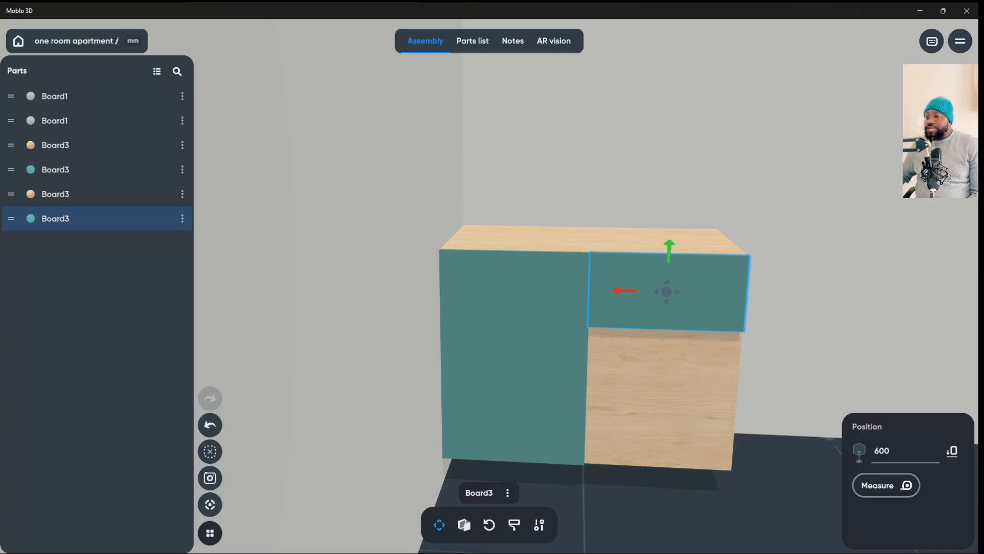
left_click(615, 311)
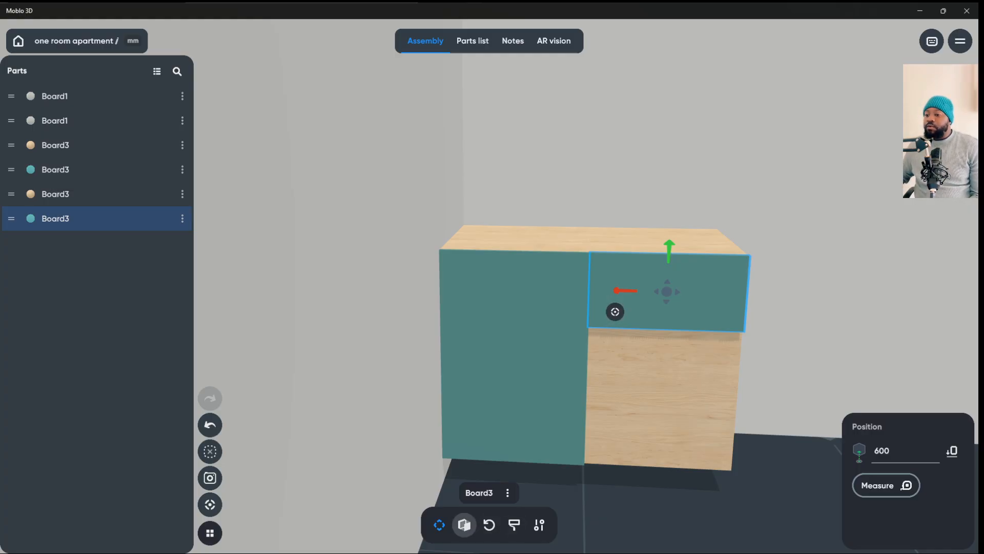
left_click(465, 525)
left_click(869, 484)
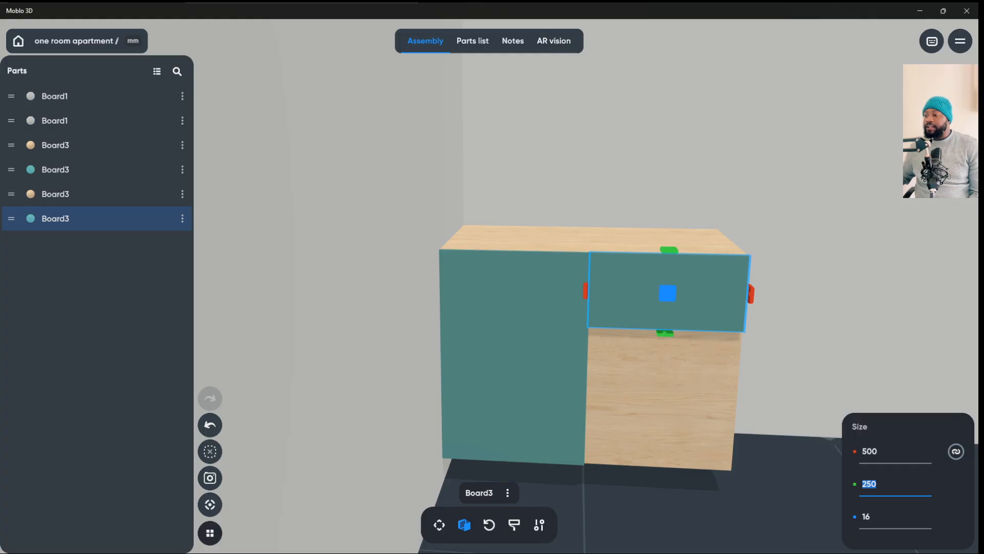
left_click(869, 451)
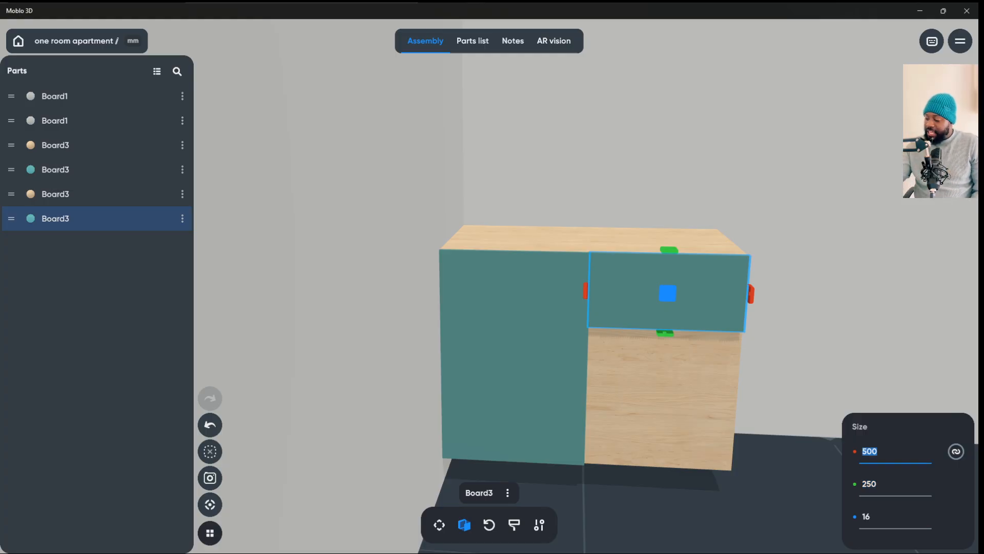
type("4")
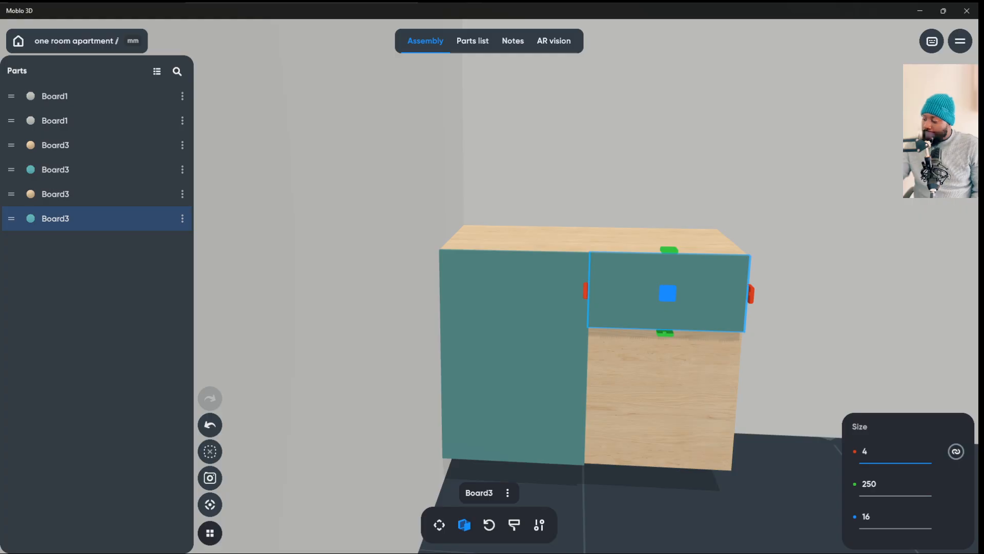
type("96")
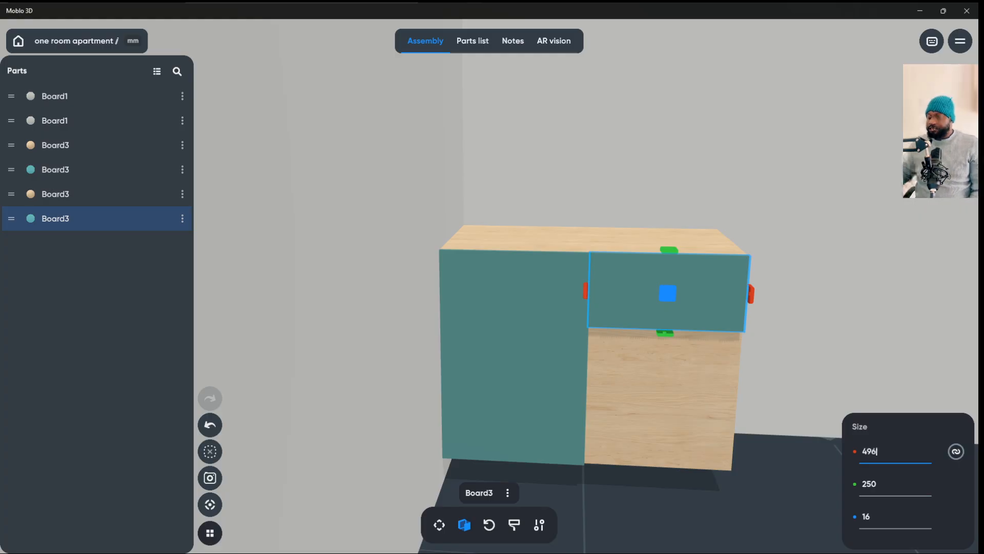
key("Return")
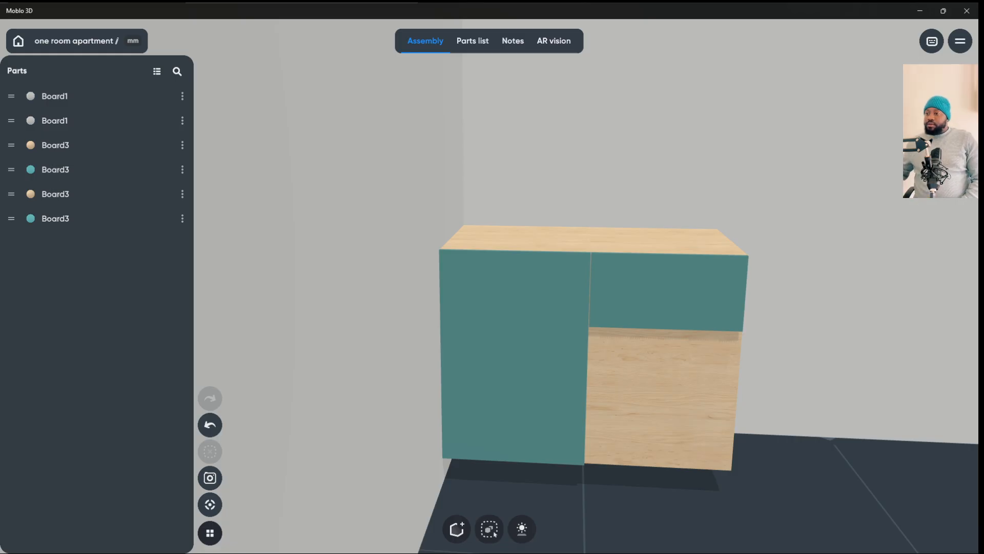
- Duplicate the upper drawer front and lower the copy to 350 mm above the floor, directly beneath the original
left_click(630, 291)
right_click(600, 288)
left_click(628, 304)
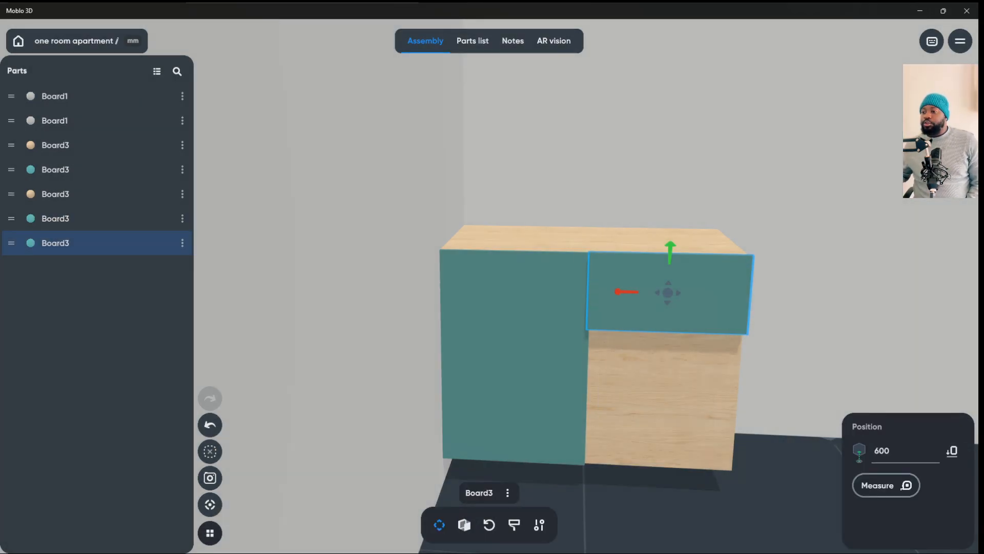
left_click_drag(670, 251, 663, 329)
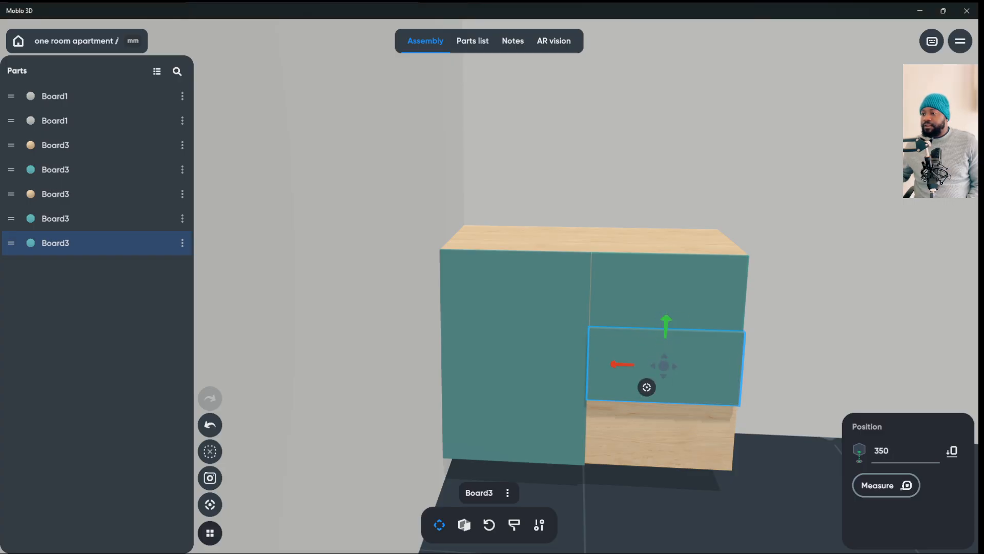
- Duplicate the middle drawer front and lower the copy to 100 mm above the floor as the third front
right_click(663, 334)
left_click(685, 347)
left_click_drag(666, 323, 675, 404)
- Push the middle and lower drawer fronts back along the depth axis, in line with the upper front
key("Tab")
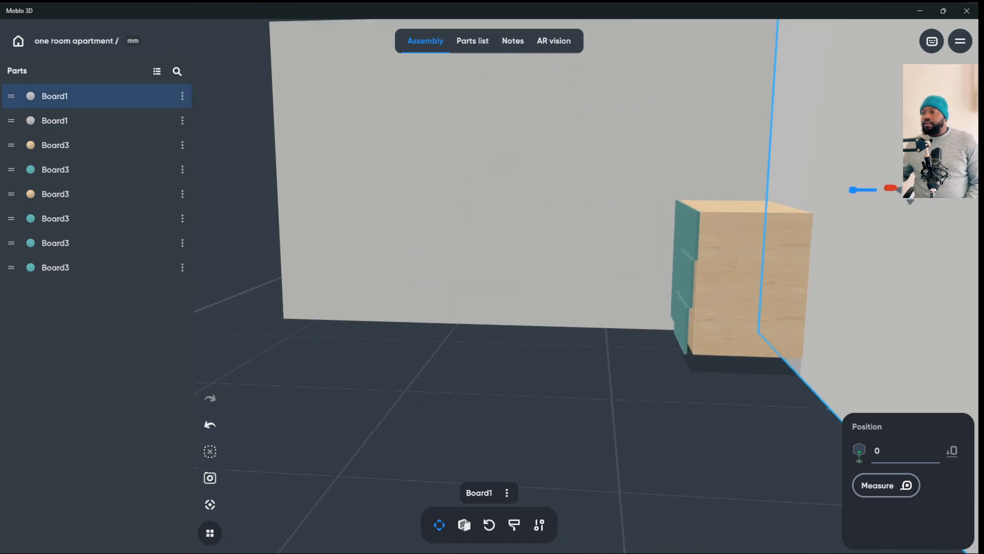
left_click(675, 288)
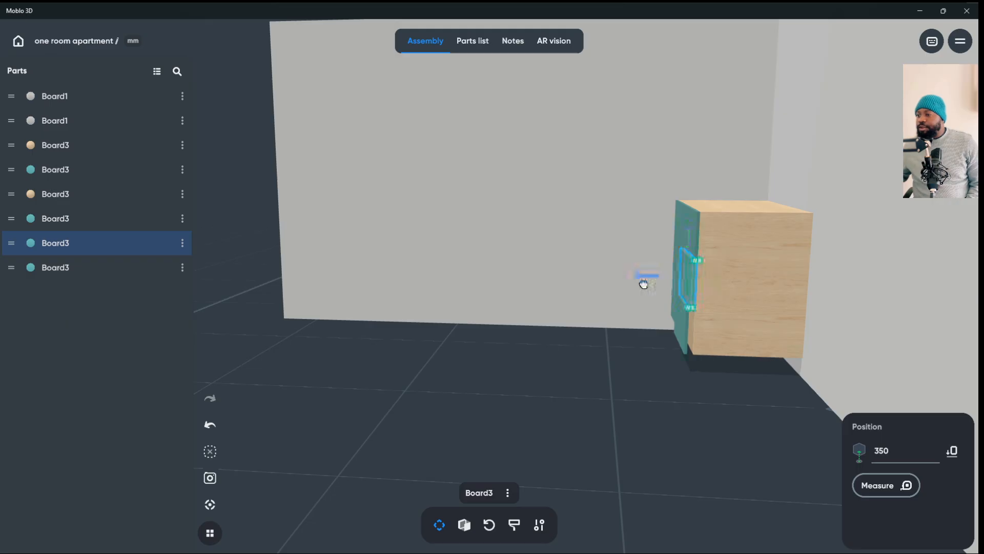
key("Tab")
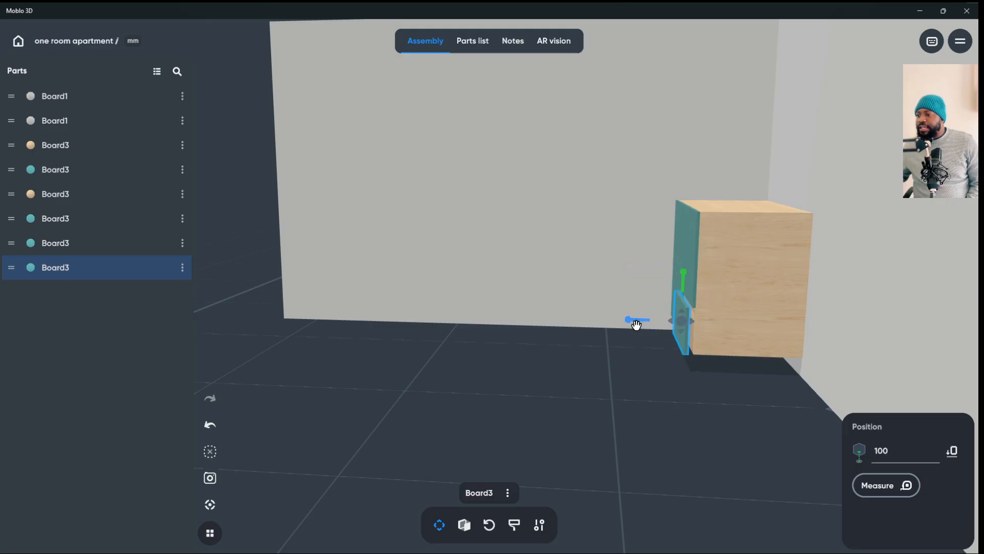
left_click_drag(636, 325, 643, 324)
left_click(512, 410)
left_click_drag(512, 410, 359, 410)
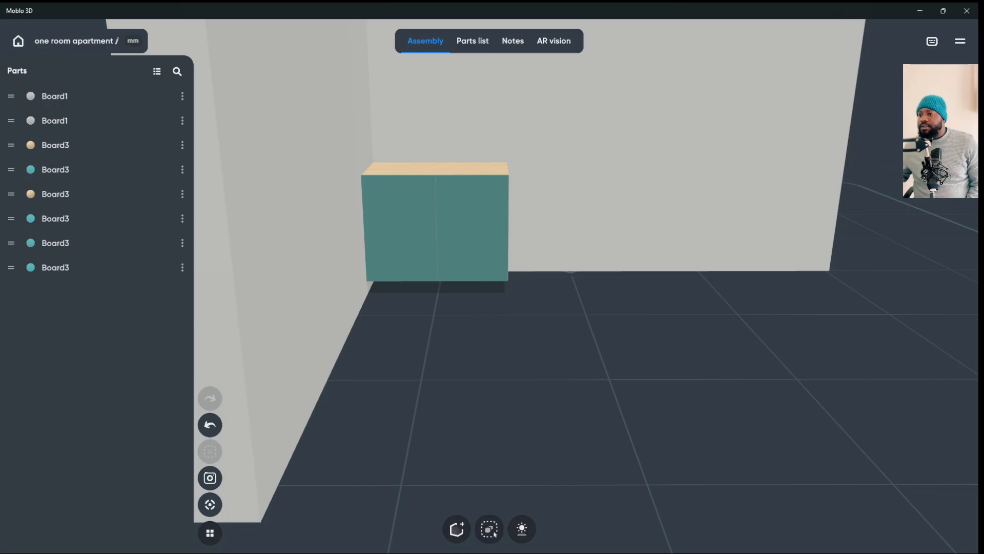
- Reduce the middle drawer front's height to 246 mm to leave gaps between the drawers
left_click(484, 244)
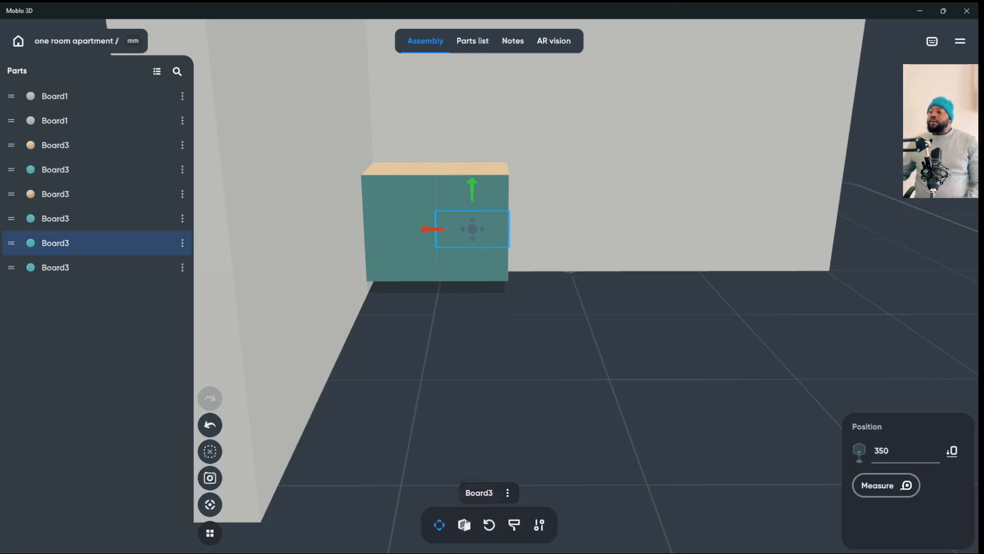
left_click(464, 524)
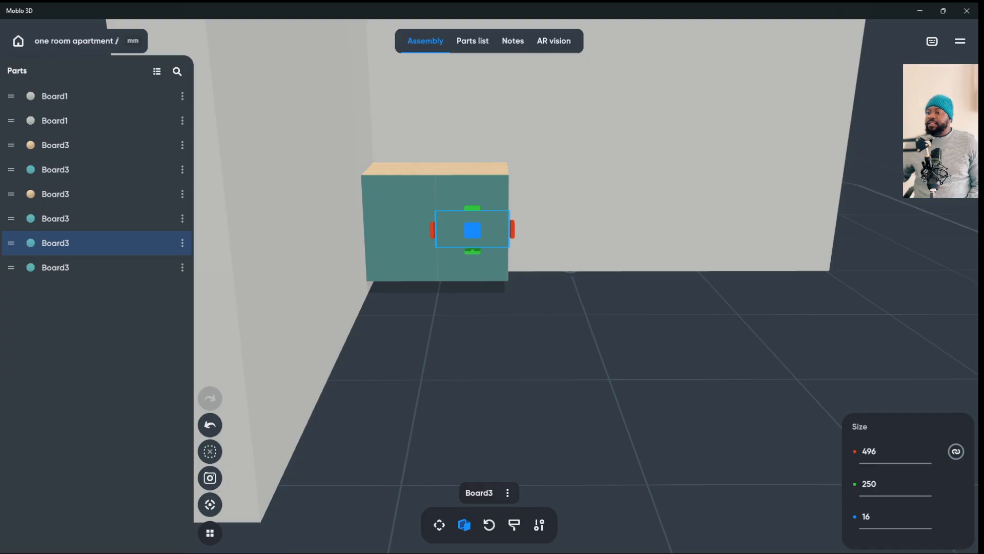
left_click(870, 484)
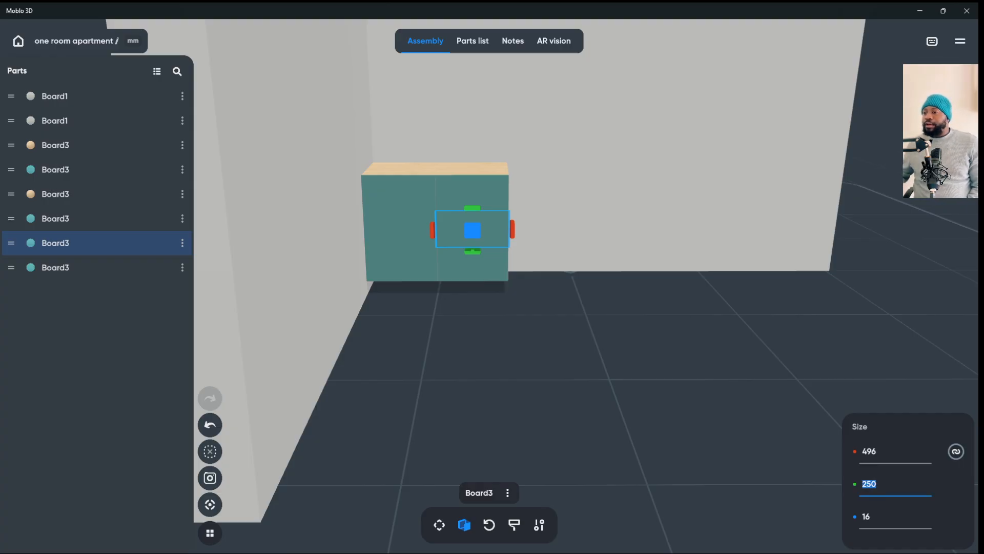
left_click(472, 194)
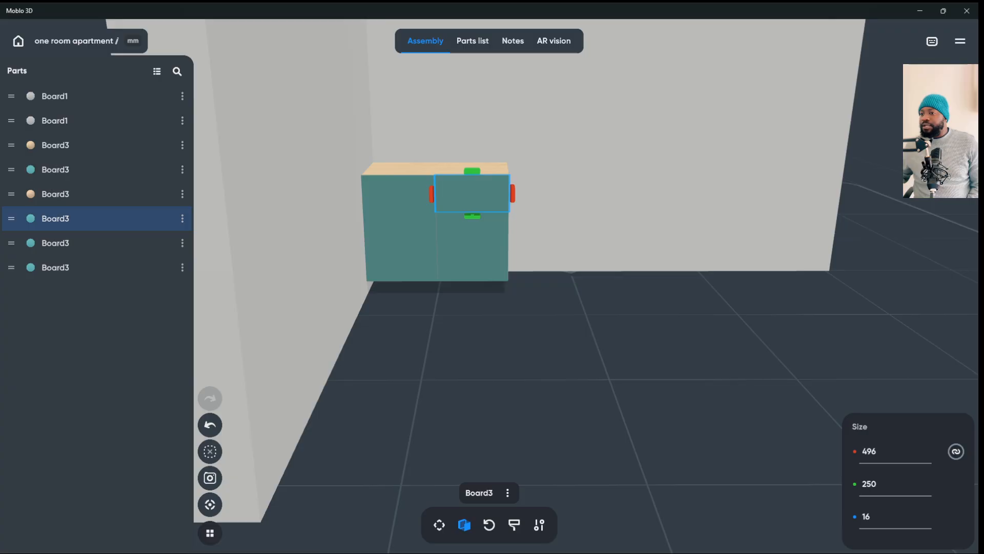
left_click(472, 230)
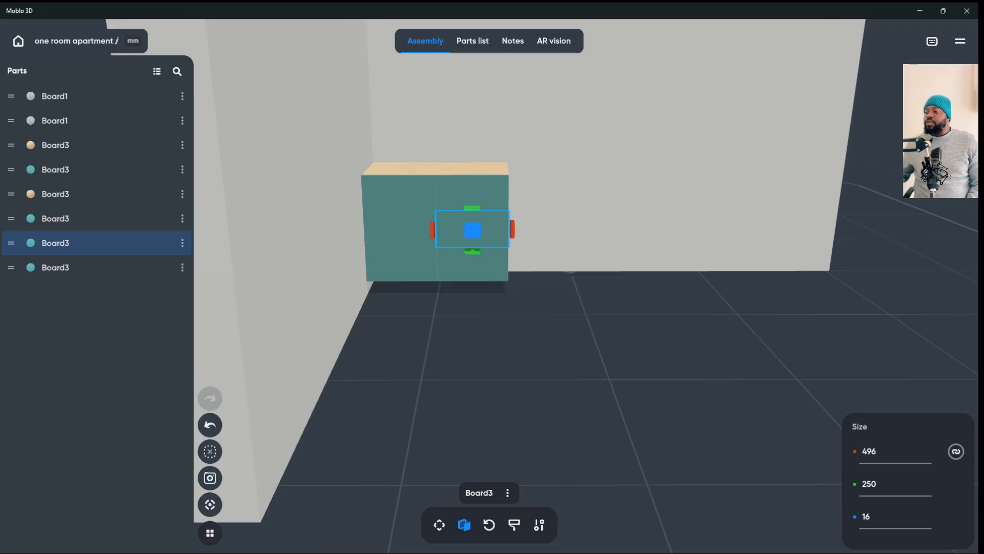
left_click(869, 484)
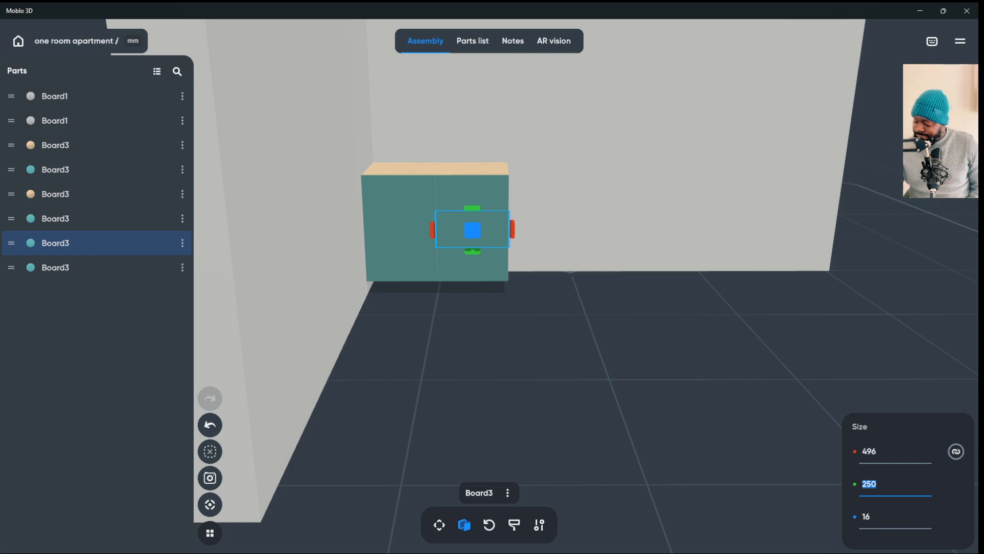
type("246")
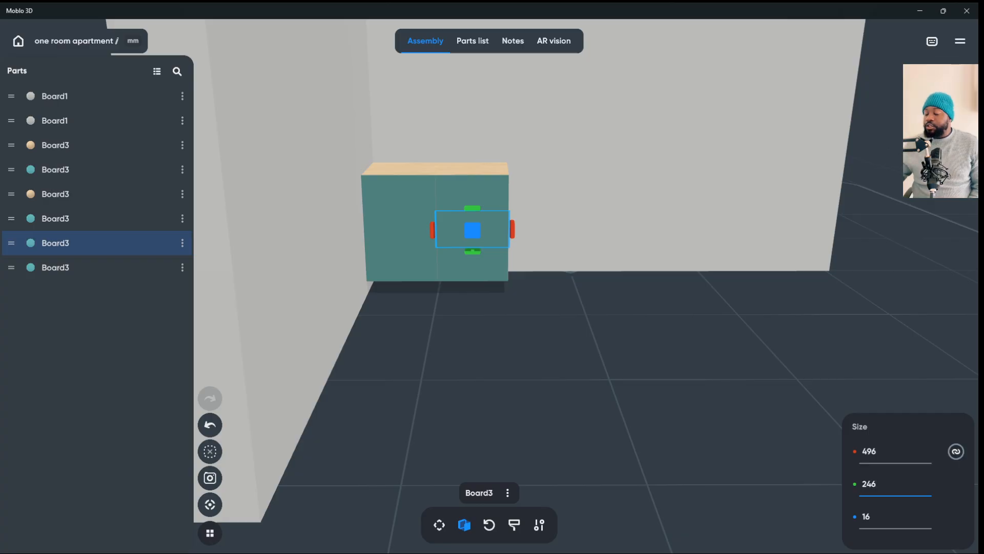
key("Escape")
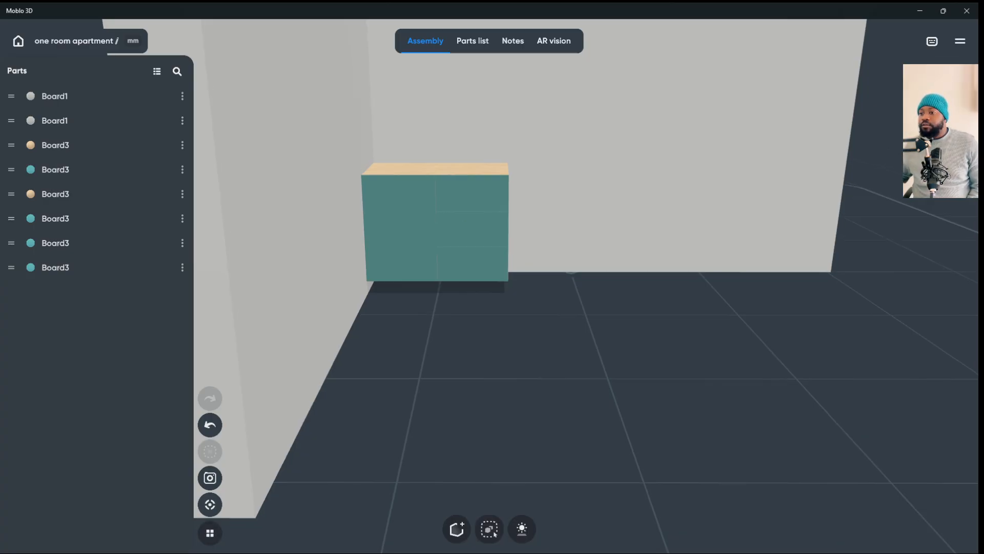
- Set the height of the upper drawer front to 246 mm
left_click(210, 504)
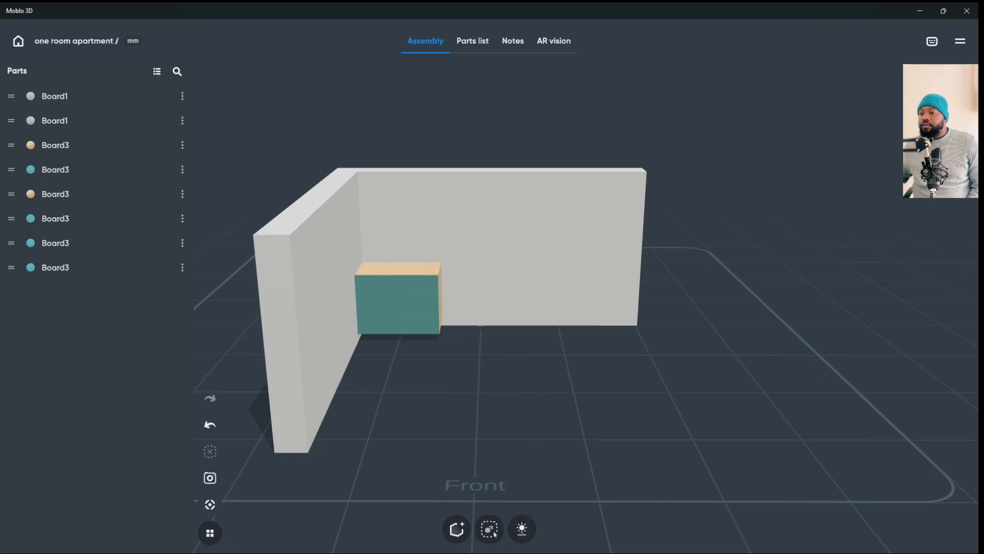
left_click(415, 311)
left_click(210, 503)
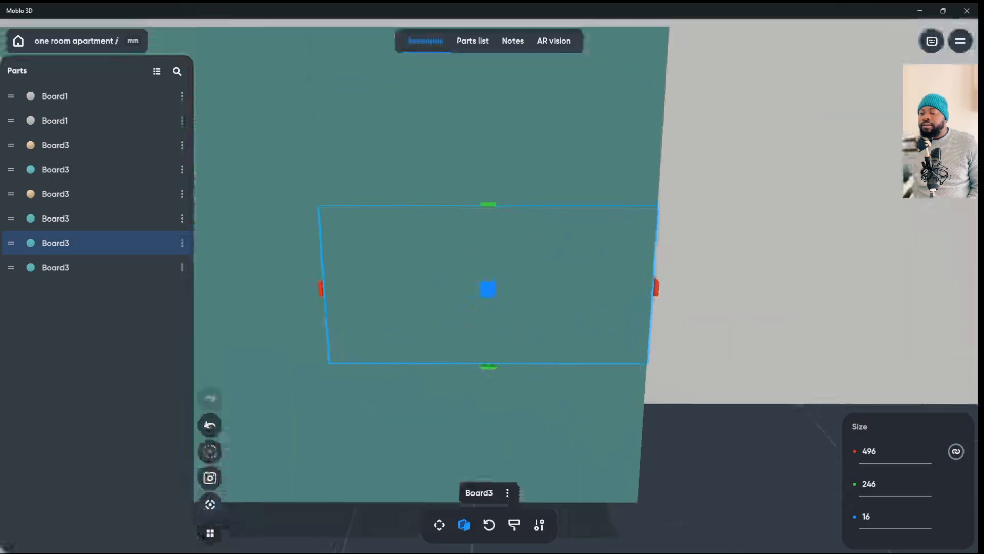
left_click(490, 457)
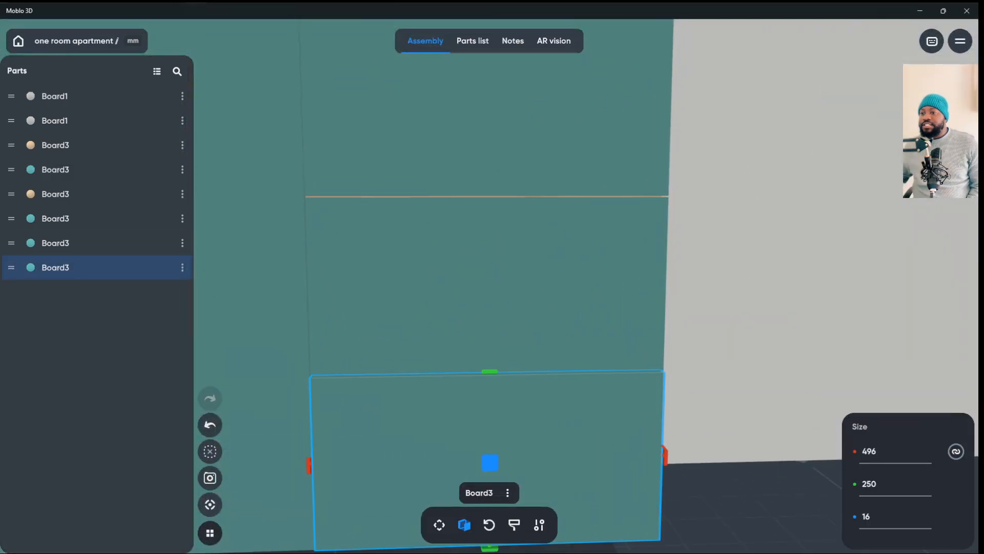
left_click(487, 113)
left_click(869, 483)
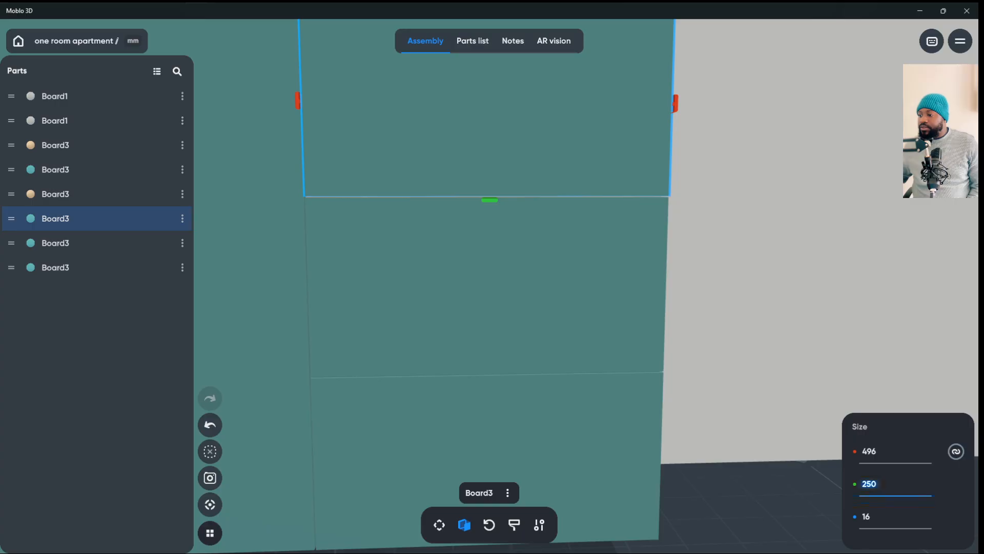
type("25")
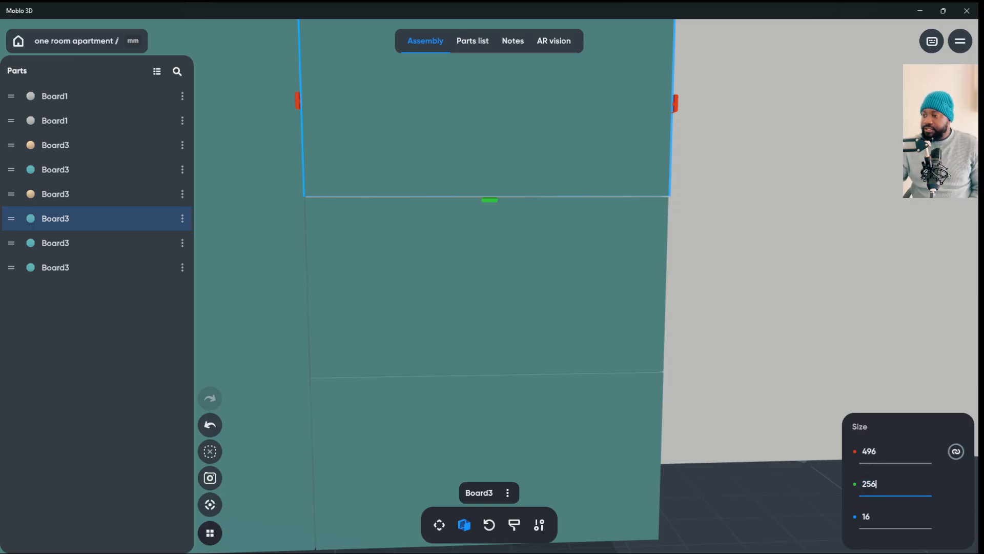
type("6")
key("BackSpace")
key("BackSpace")
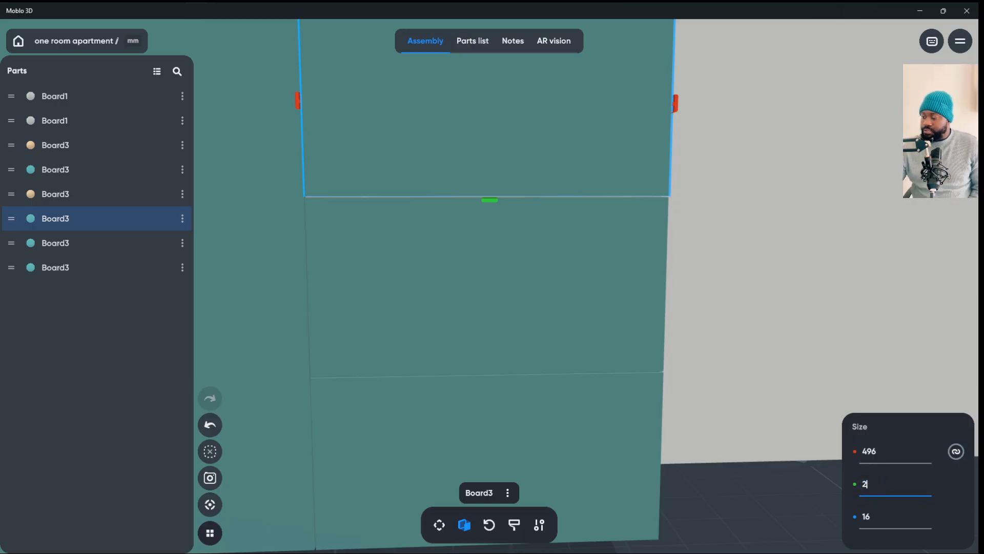
type("46")
left_click(54, 95)
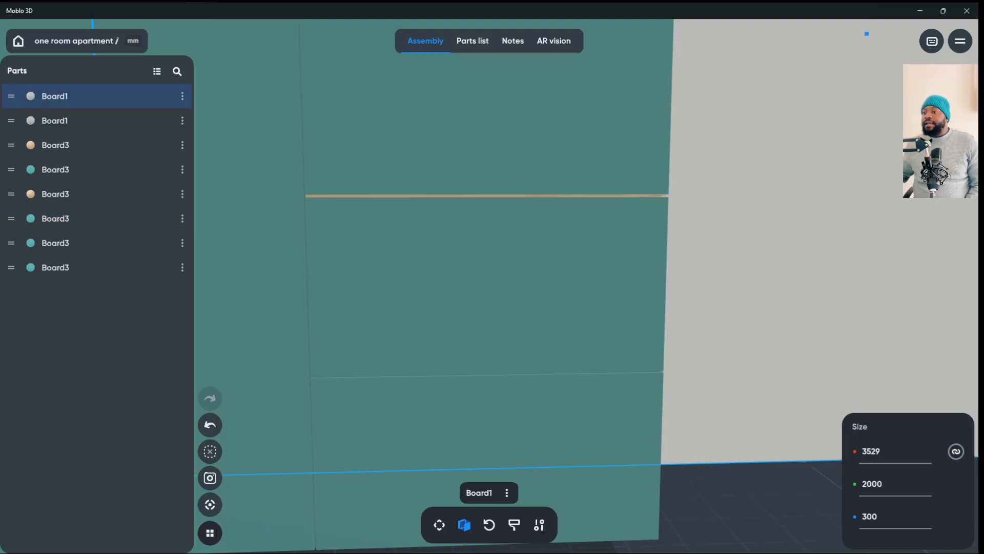
- Set the bottom drawer front's height to 246 mm to match the other two
left_click(56, 267)
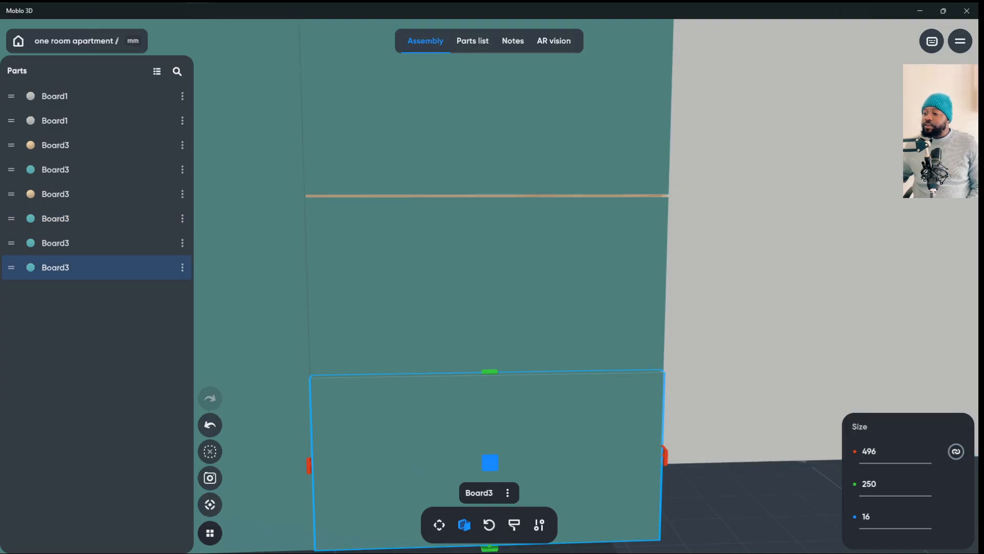
left_click(869, 484)
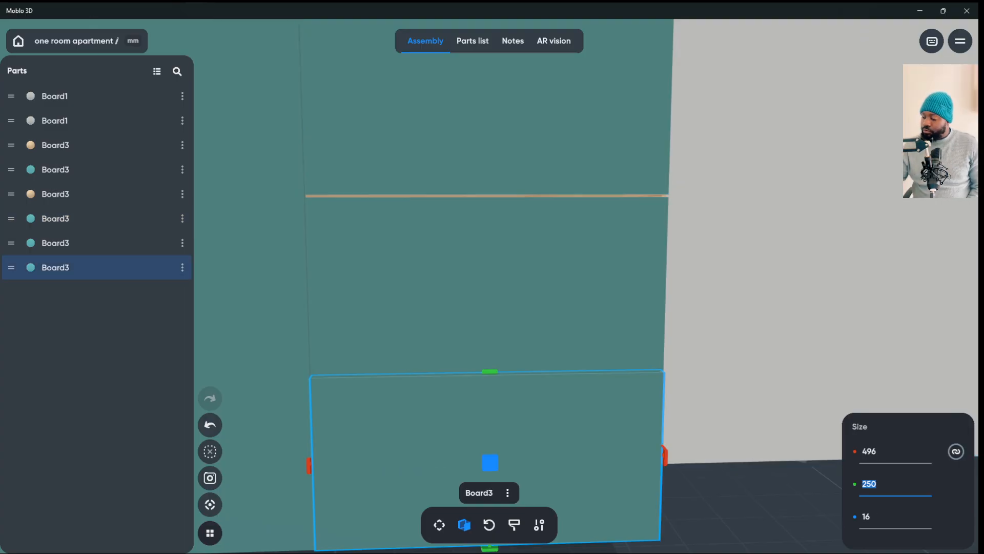
type("24")
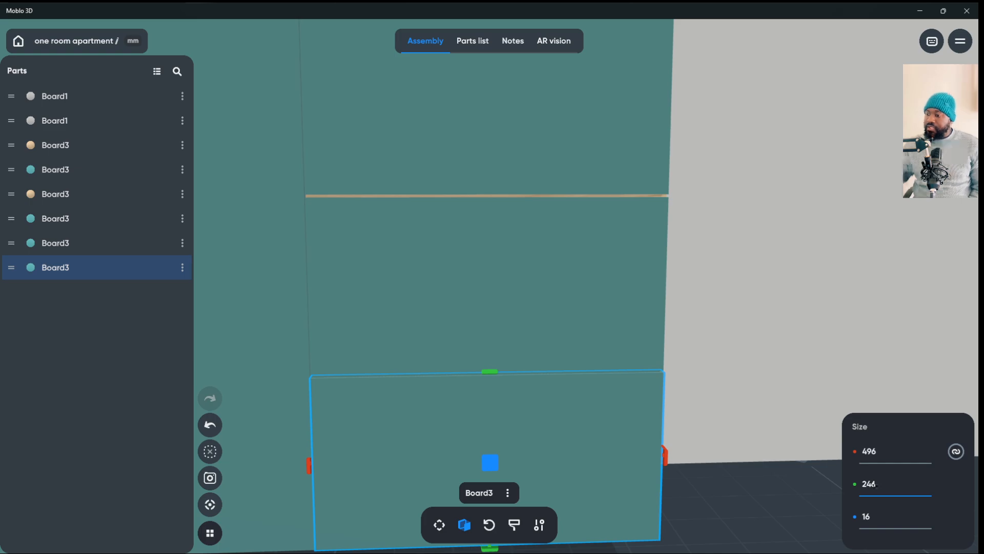
type("6")
key("Return")
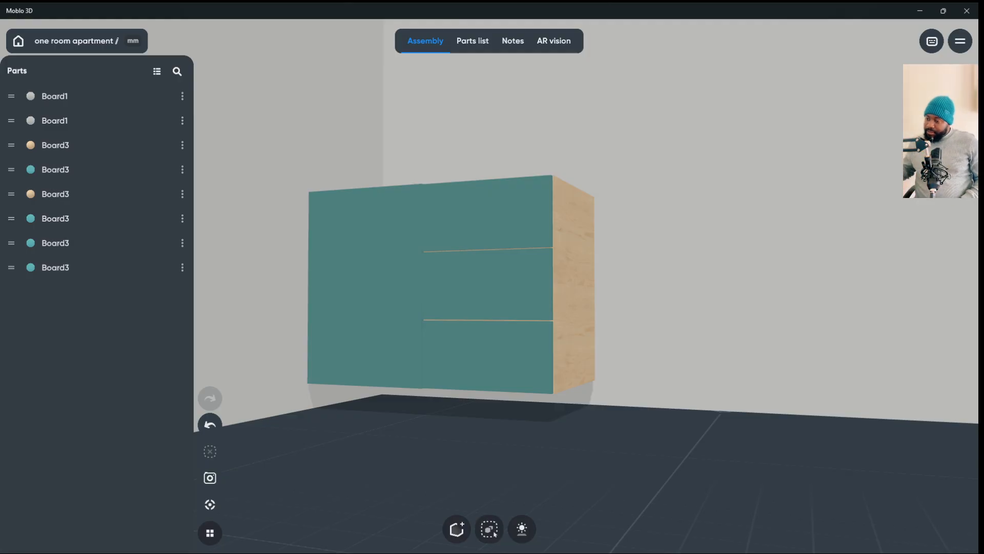
scroll(489, 277, "down", 2)
left_click_drag(666, 277, 697, 343)
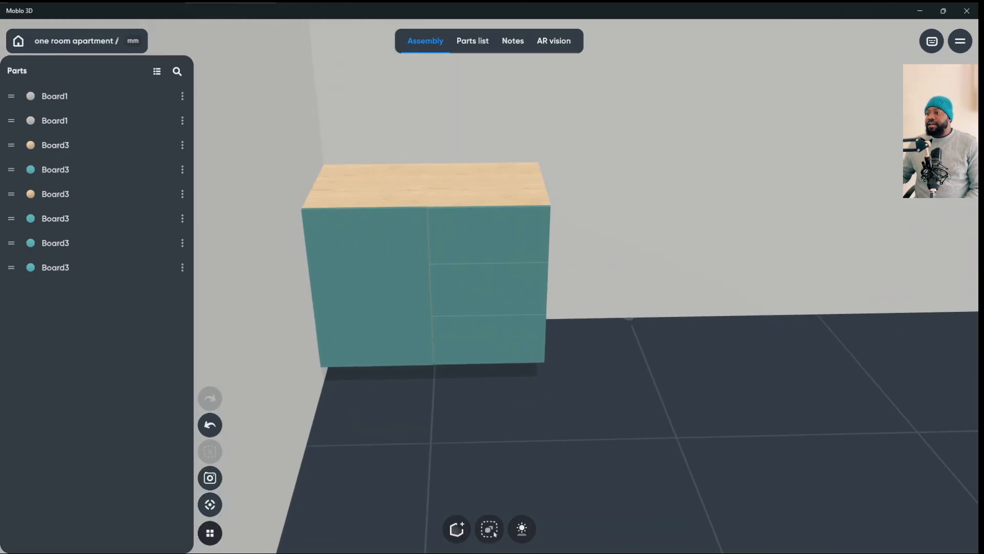
left_click_drag(697, 344, 662, 322)
scroll(489, 277, "down", 3)
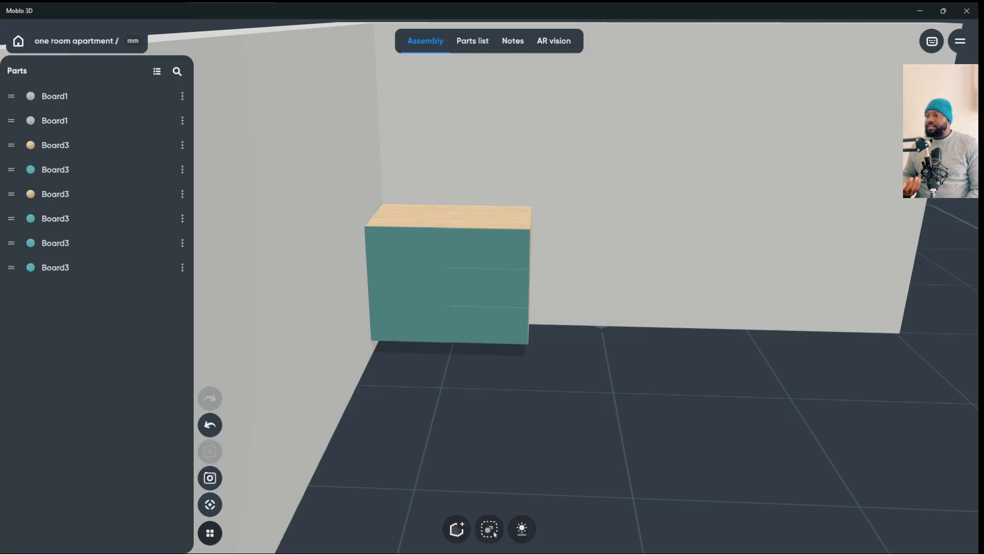
left_click(649, 186)
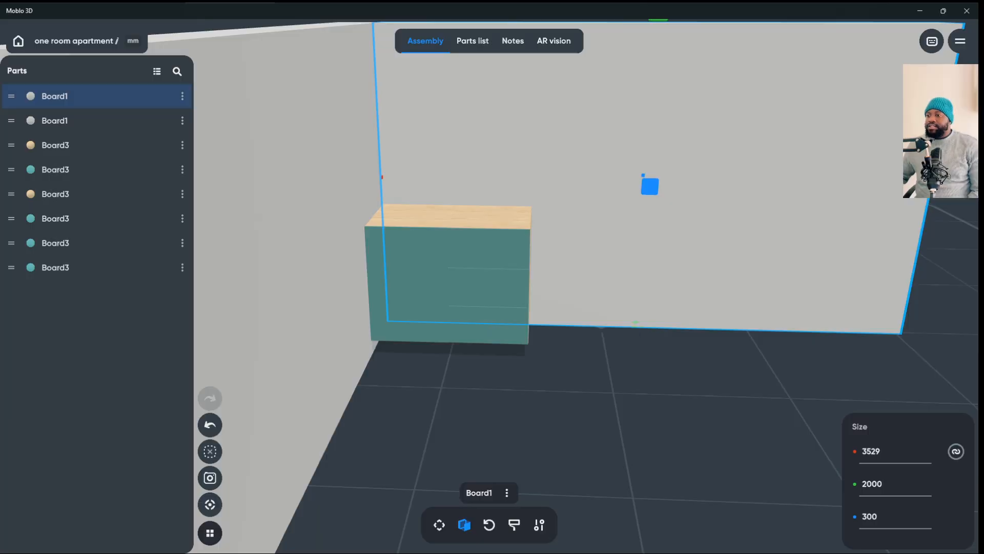
key("Escape")
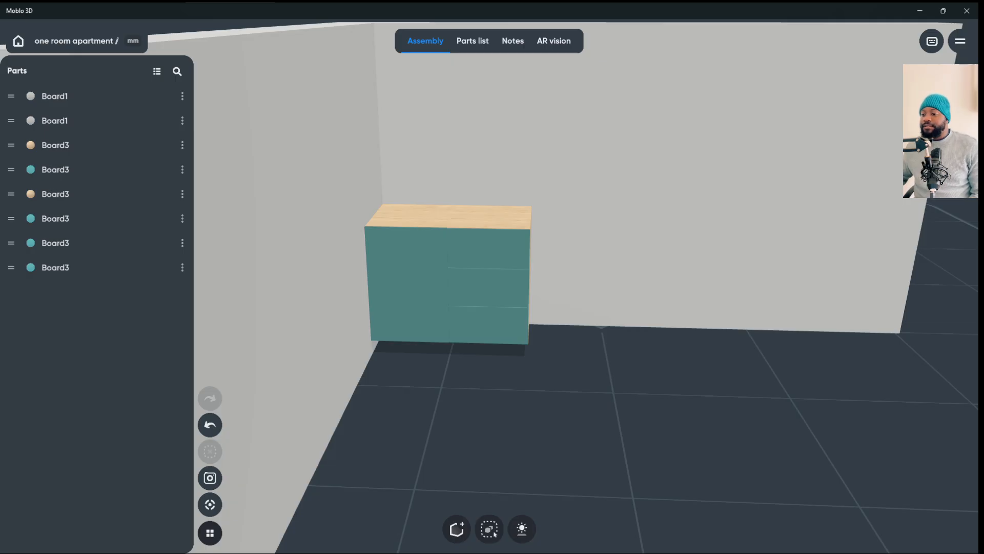
left_click(456, 528)
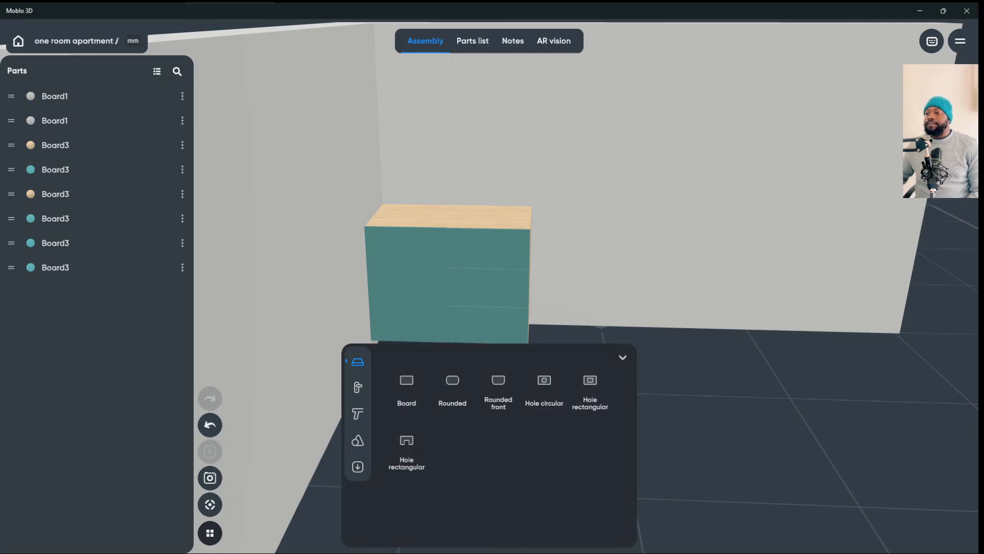
left_click(650, 186)
left_click_drag(666, 410, 717, 385)
key("Escape")
- Duplicate the wooden cabinet body behind the drawer fronts and set the copy's width to 1000 mm
left_click_drag(667, 256, 682, 344)
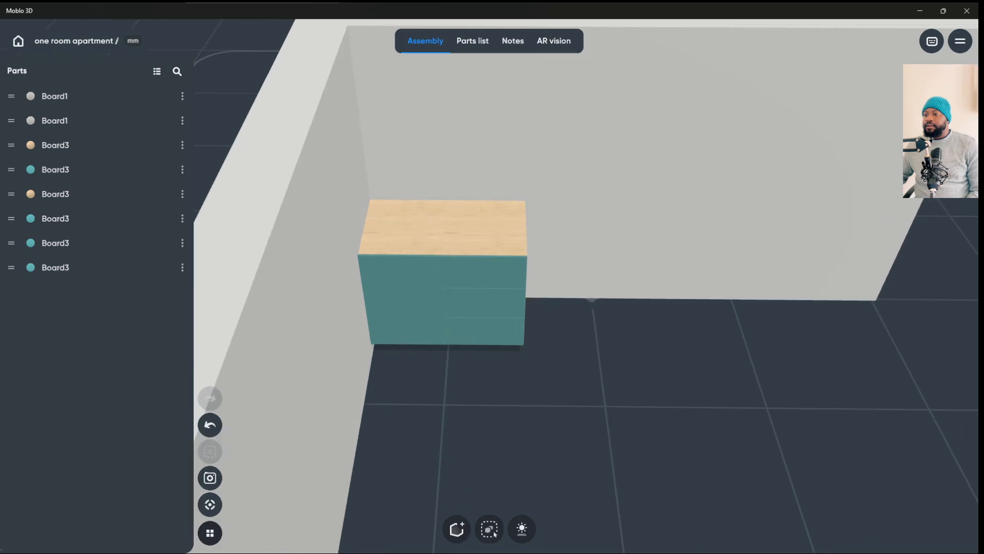
left_click(485, 230)
right_click(484, 230)
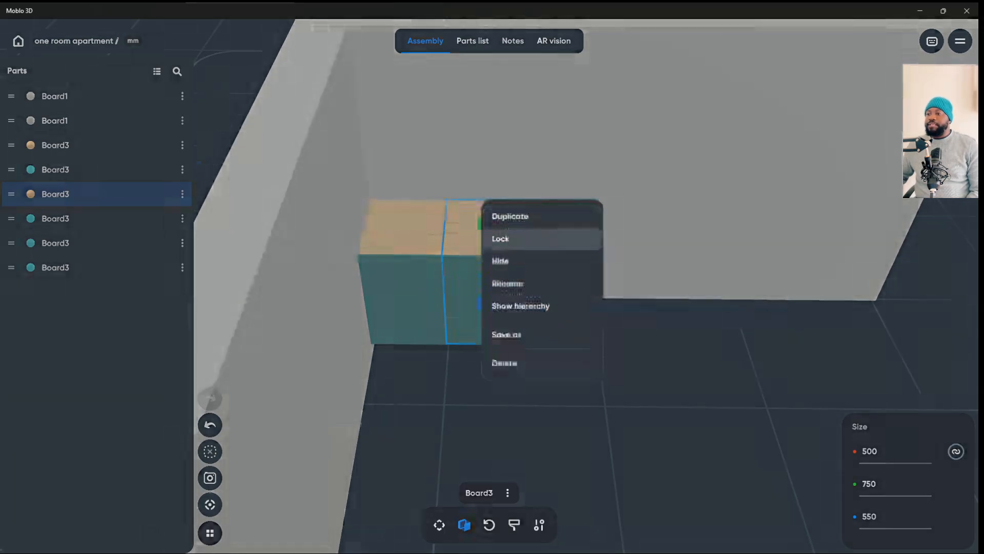
left_click(508, 215)
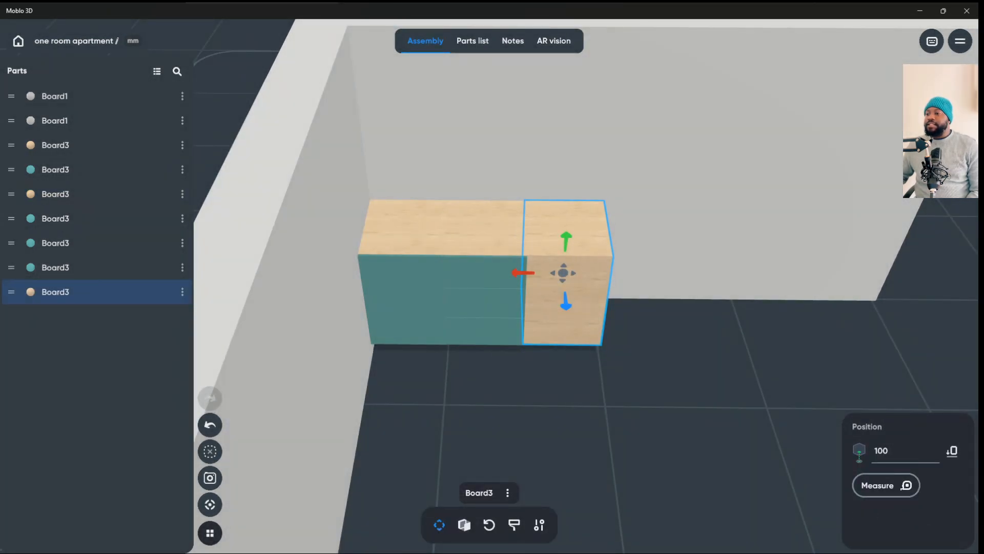
left_click(464, 524)
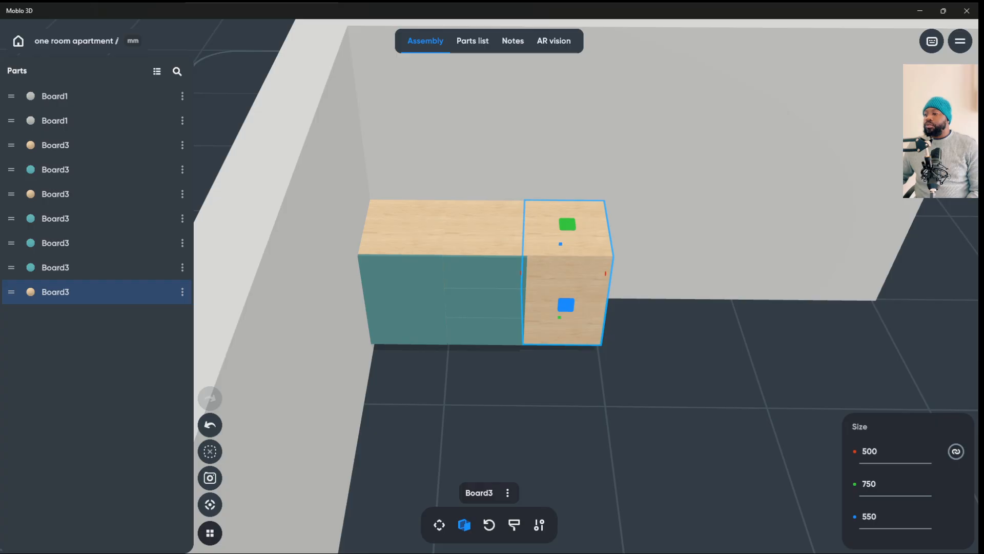
left_click(869, 451)
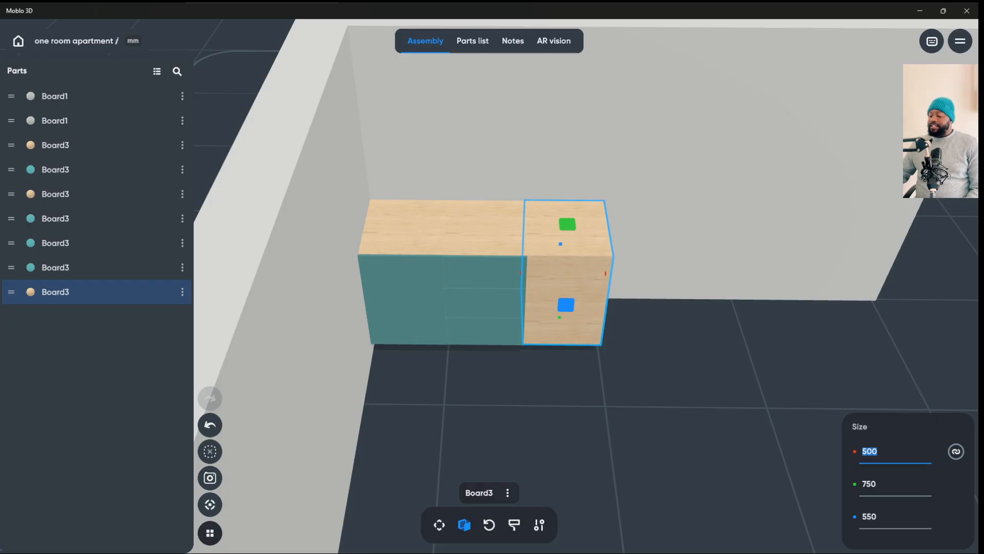
type("1000")
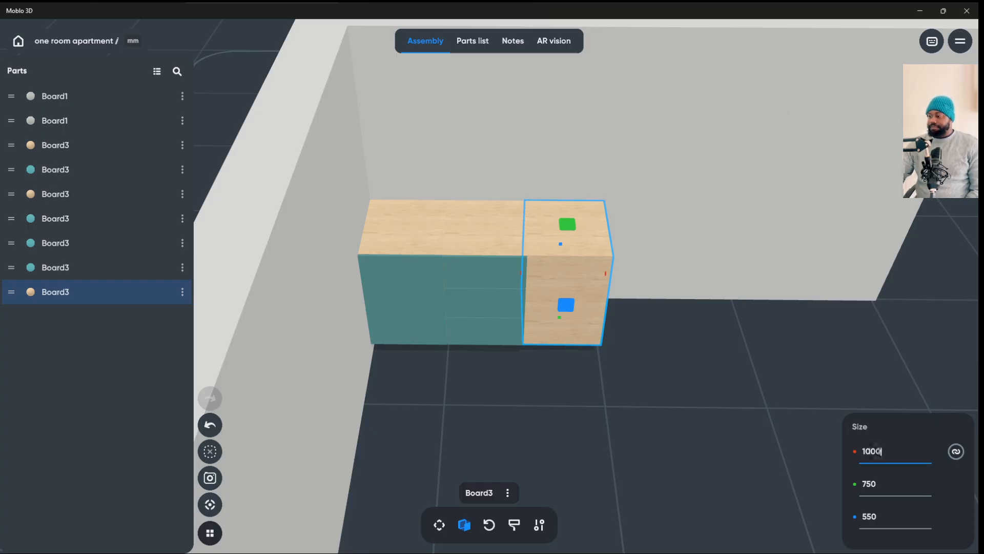
key("Return")
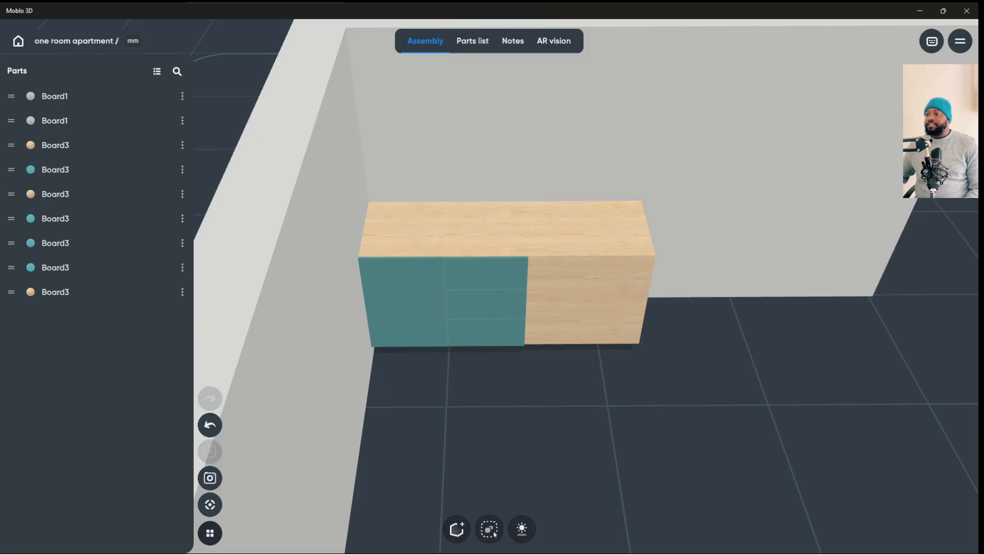
- Move the 1000 mm wide cabinet body along its width axis so it sits flush beside the drawer cabinet without overlapping it
left_click_drag(666, 390, 635, 333)
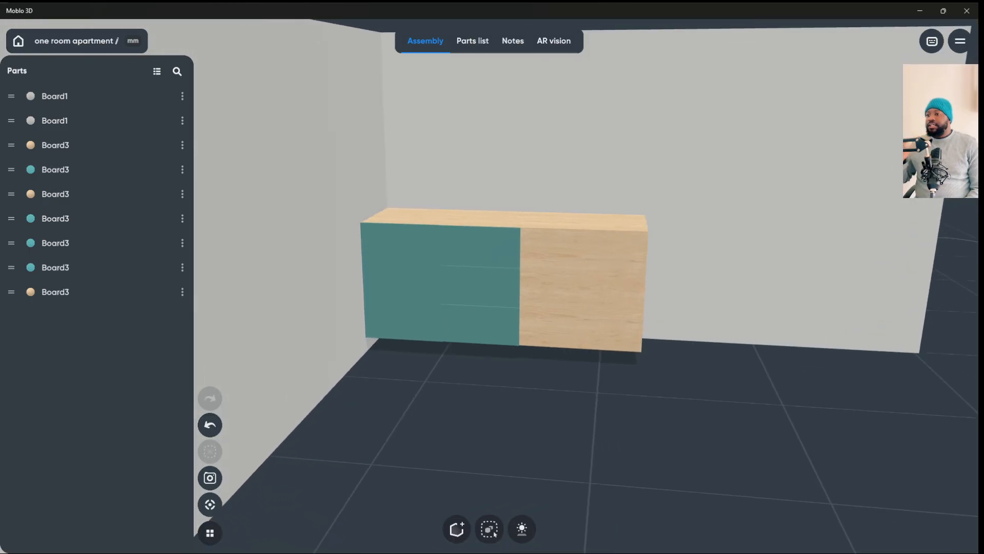
left_click(556, 296)
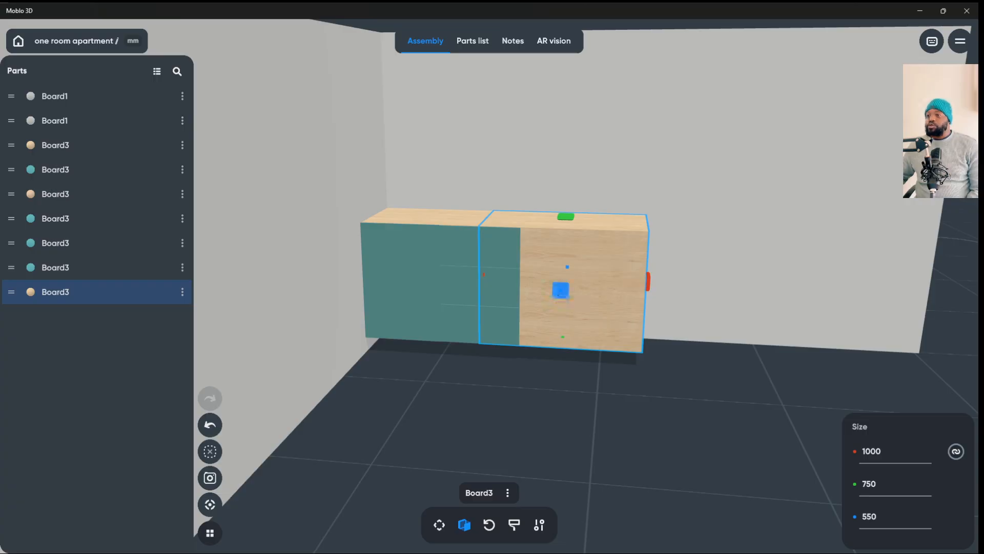
key("Escape")
left_click(582, 287)
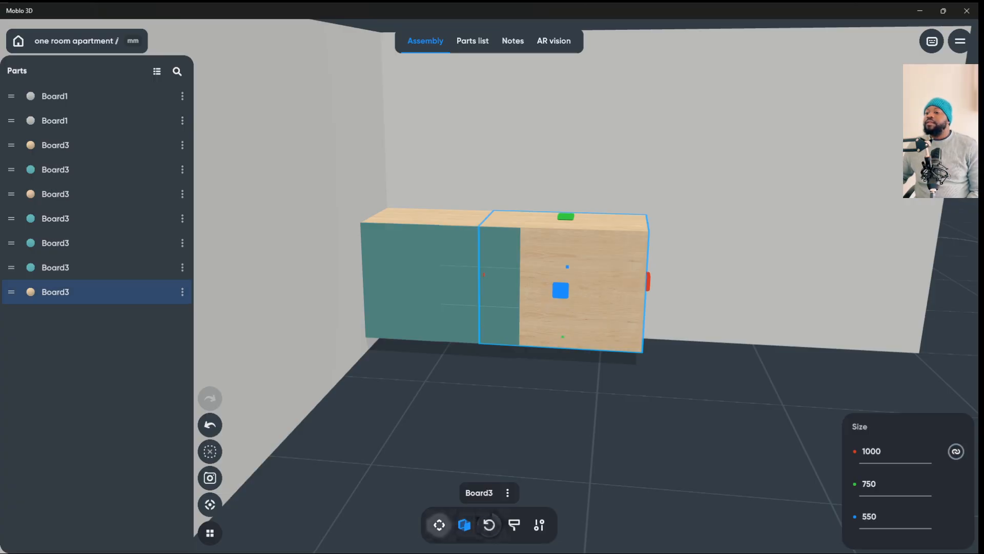
left_click(439, 525)
left_click_drag(522, 278, 562, 290)
key("Escape")
left_click_drag(564, 410, 533, 412)
left_click(604, 281)
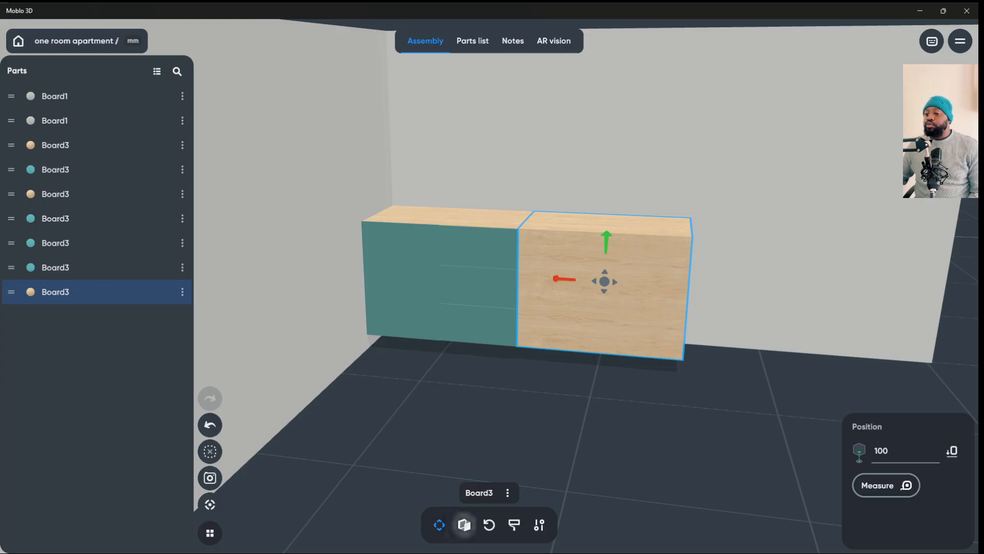
- Duplicate the blue door front of the corner cabinet
left_click(401, 282)
right_click(412, 288)
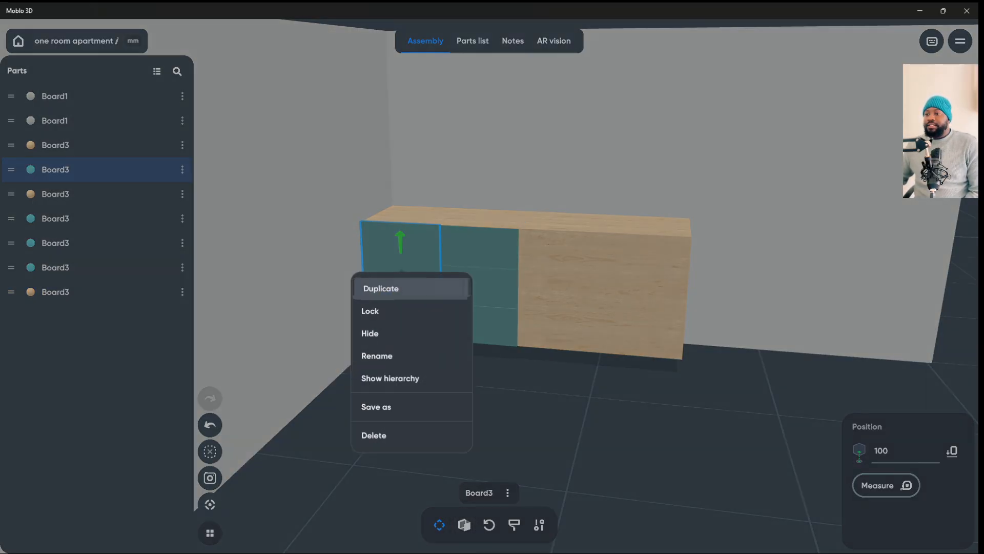
- Duplicate the leftmost teal door and move the copy to the right end of the cabinet front
left_click(380, 288)
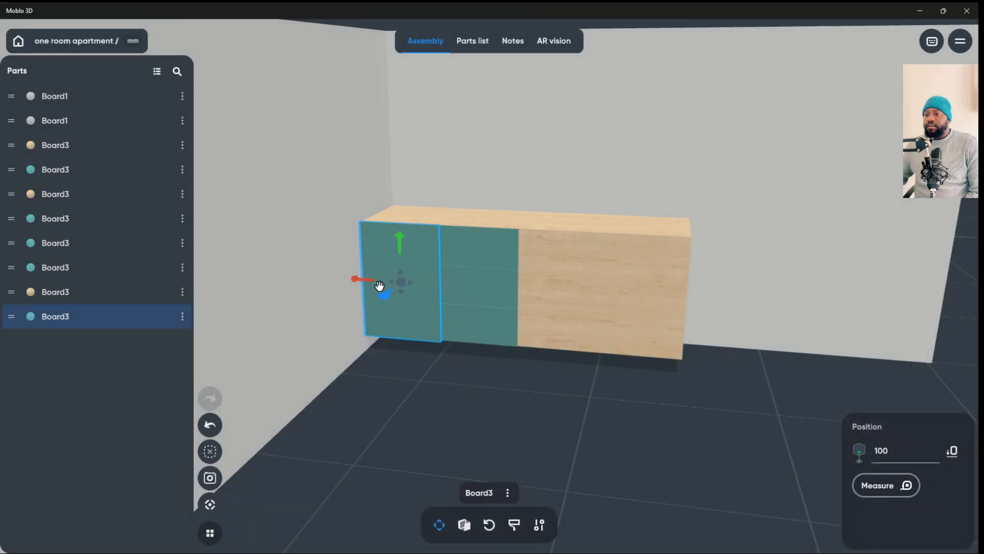
left_click_drag(380, 285, 600, 311)
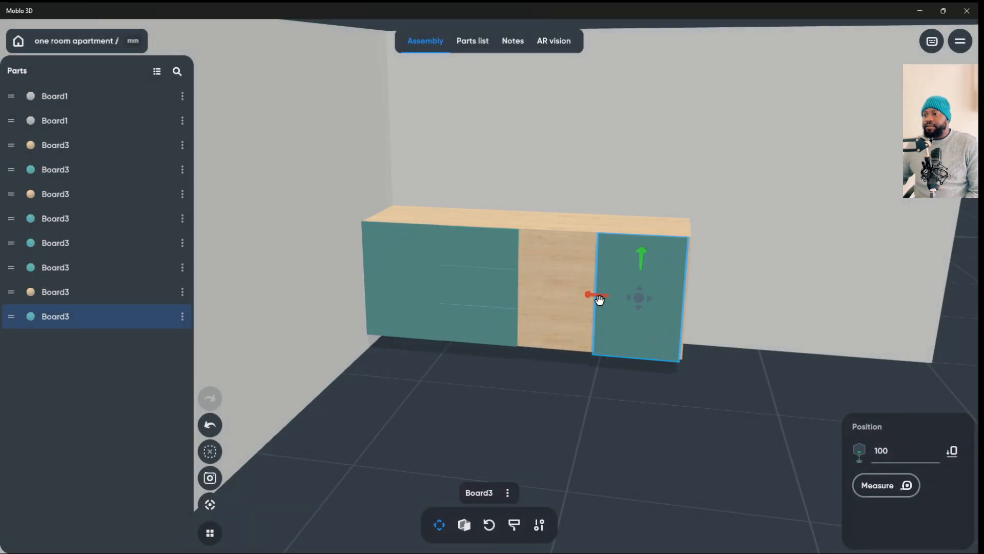
left_click(402, 281)
- Duplicate the right-end door and place the copy beside it over the remaining open part of the cabinet front
left_click(632, 288)
right_click(582, 270)
left_click(608, 283)
left_click_drag(591, 299, 500, 354)
key("Escape")
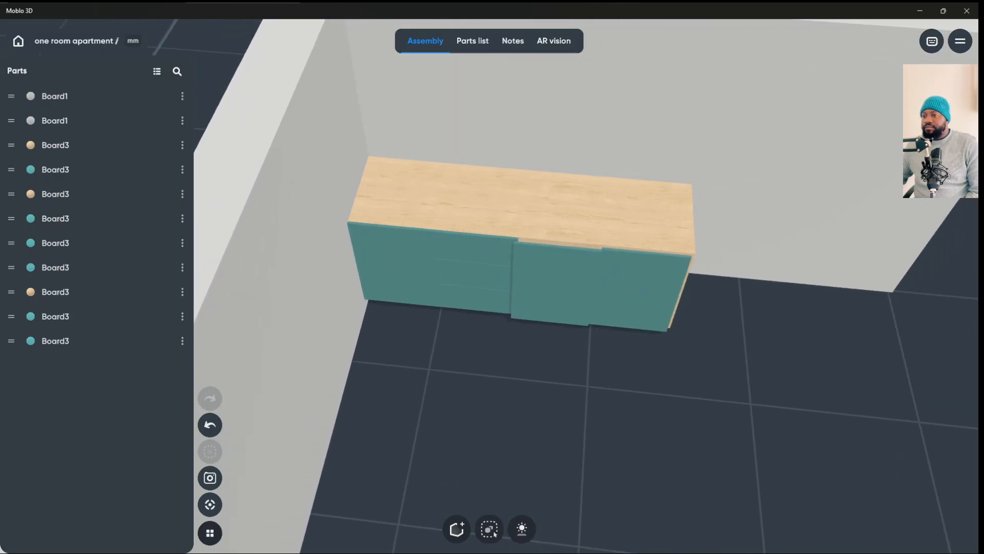
- Align the right-end door with the cabinet's outer side and push it back against the cabinet front
left_click(605, 215)
left_click(655, 282)
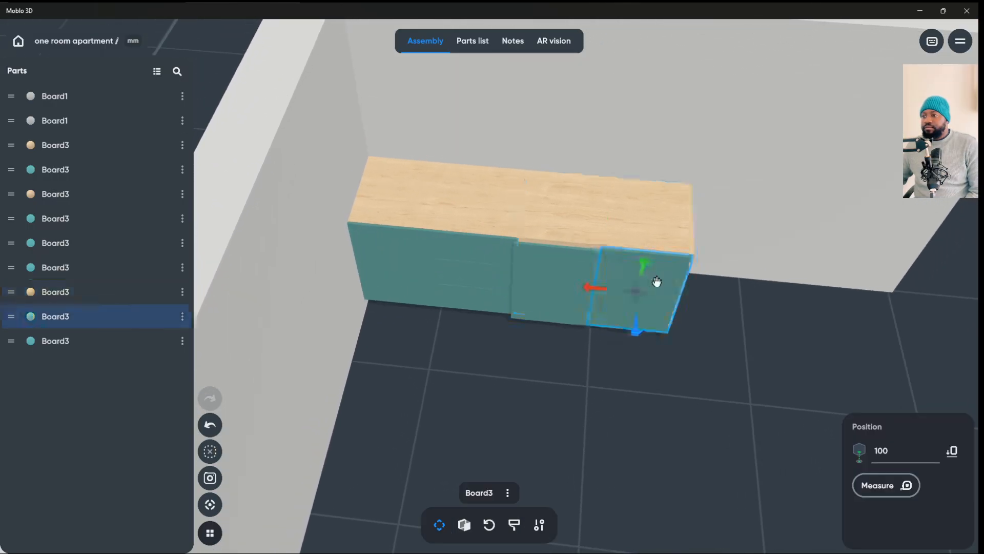
left_click_drag(590, 292, 598, 287)
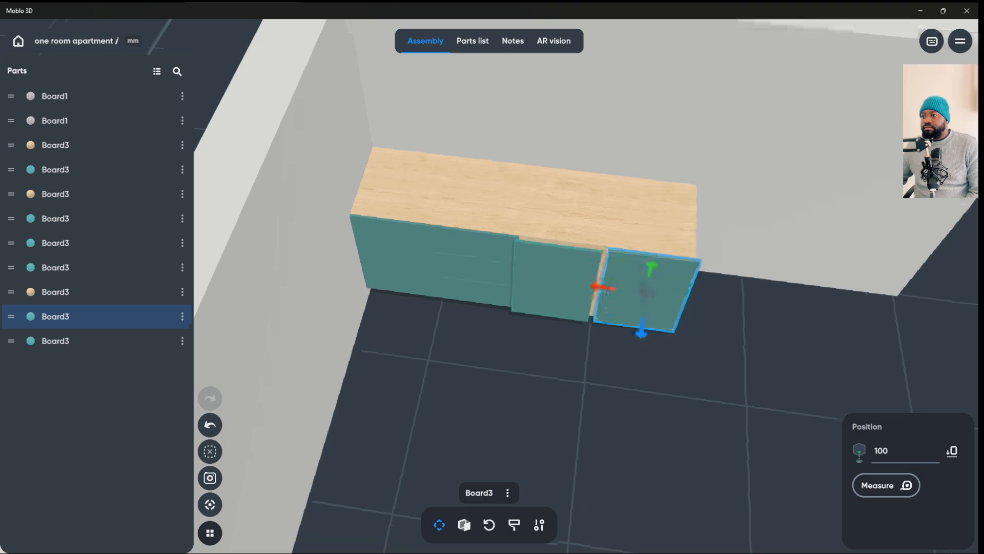
right_click_drag(597, 288, 615, 300)
left_click_drag(611, 294, 605, 298)
right_click_drag(605, 297, 225, 374)
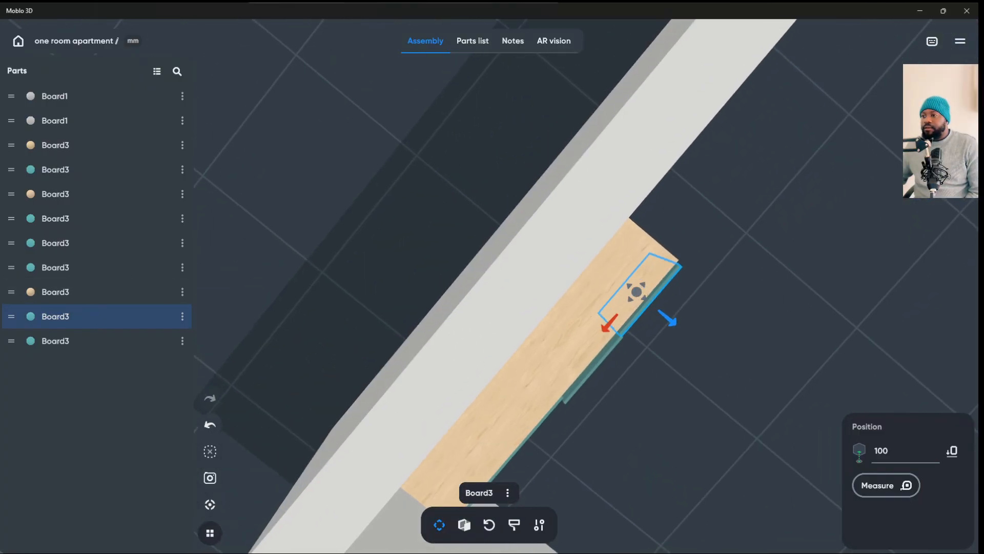
left_click(666, 326)
right_click_drag(667, 326, 589, 215)
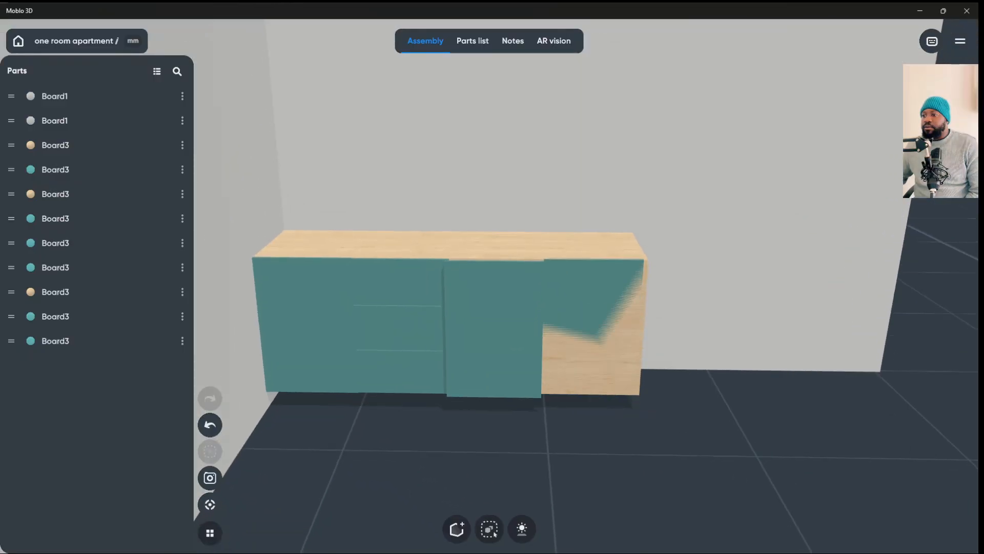
- Nudge the wooden body of the right-hand cabinet back along its depth, behind the door's front face
left_click(594, 310)
left_click(590, 199)
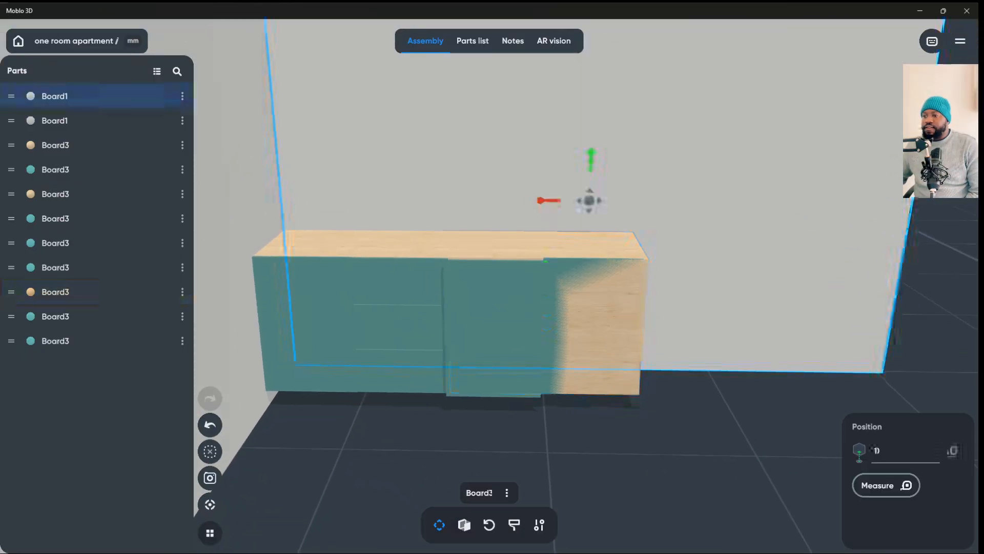
left_click(594, 310)
right_click_drag(595, 310, 522, 333)
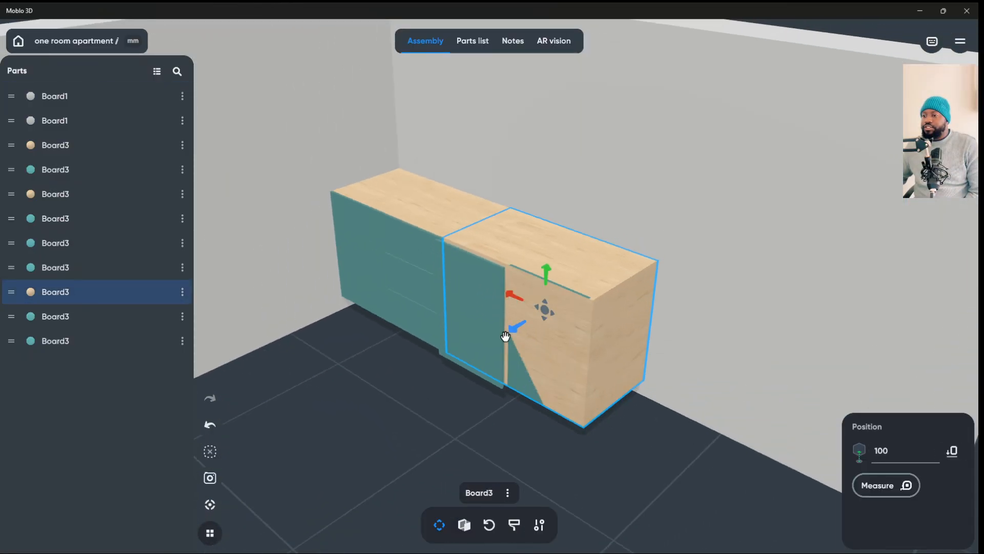
left_click_drag(506, 337, 517, 331)
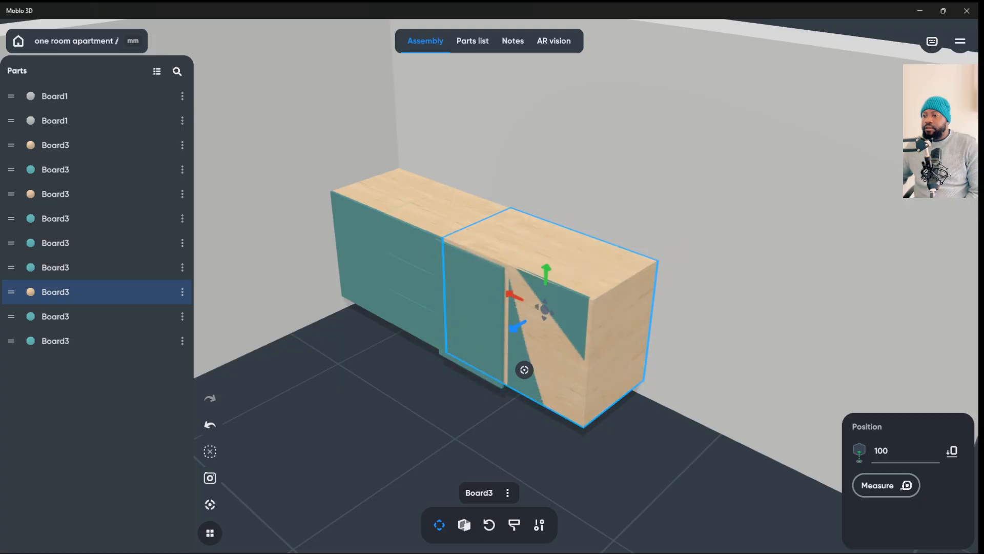
left_click(507, 361)
left_click(510, 339)
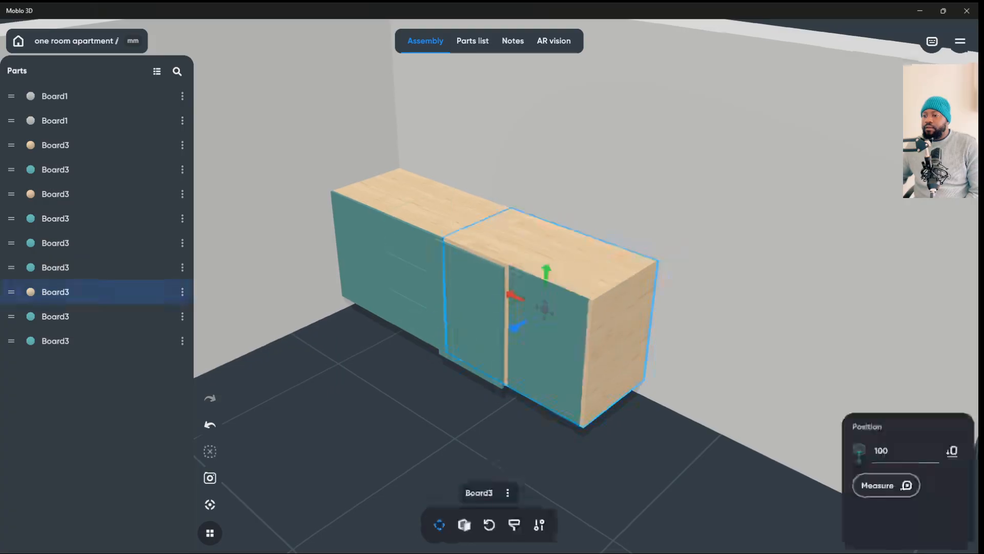
left_click_drag(512, 330, 521, 345)
left_click(521, 345)
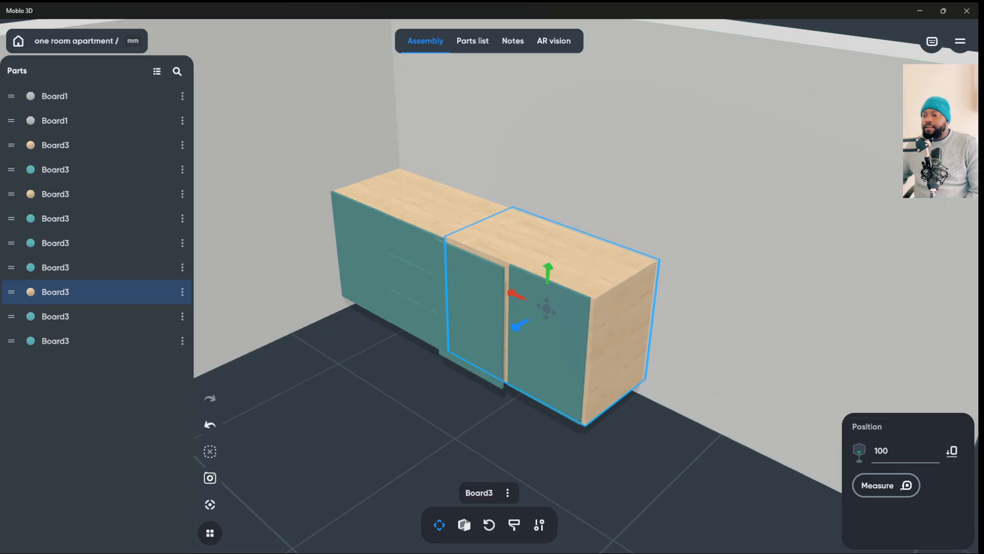
left_click(521, 345)
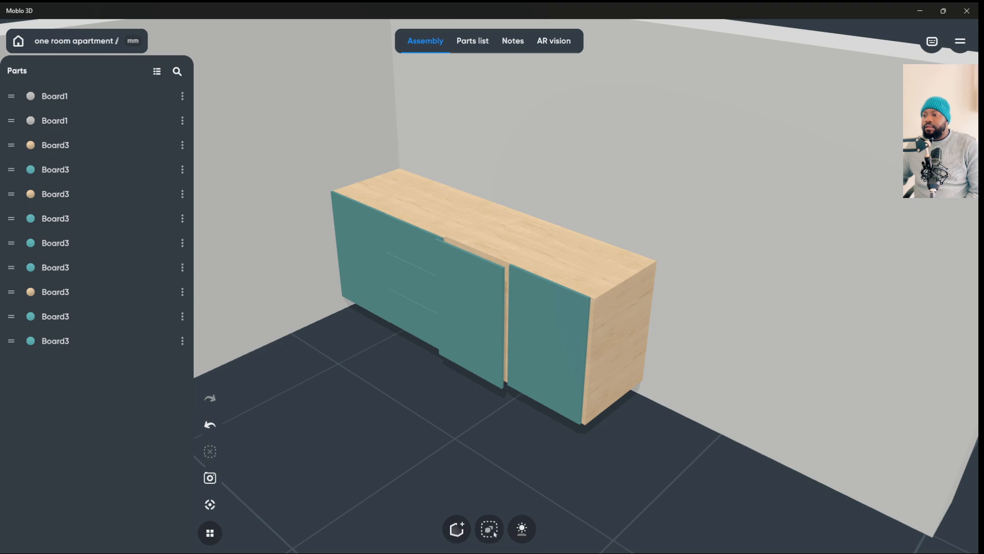
- Slide the right-end door into line with the cabinet side, and fit the middle door flush against it
left_click(520, 345)
left_click_drag(521, 345, 502, 347)
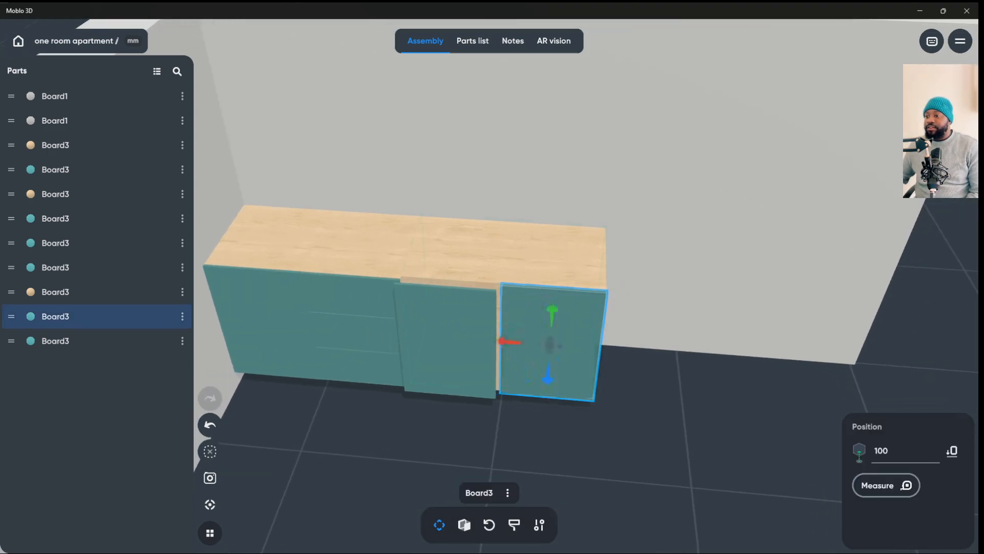
left_click(502, 347)
left_click(407, 353)
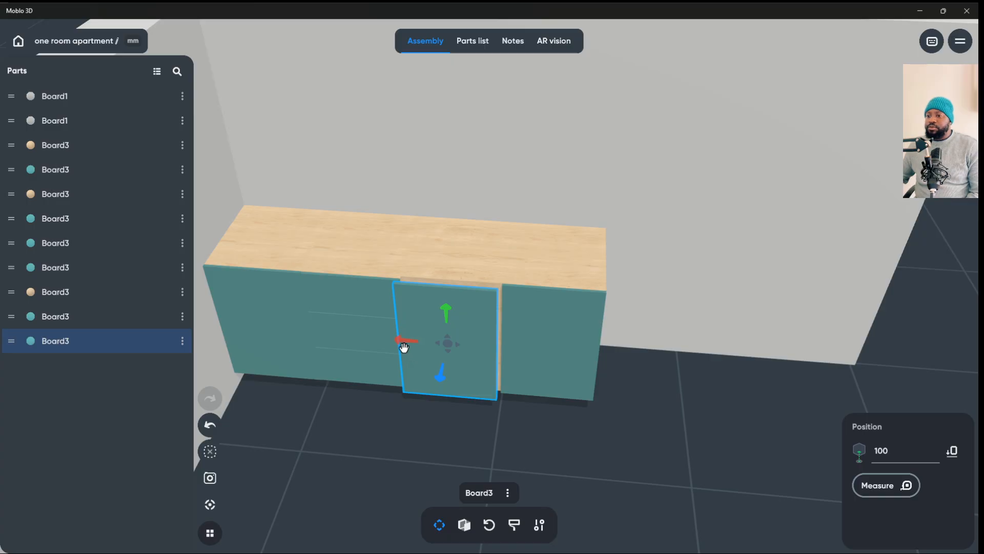
left_click_drag(404, 345, 407, 343)
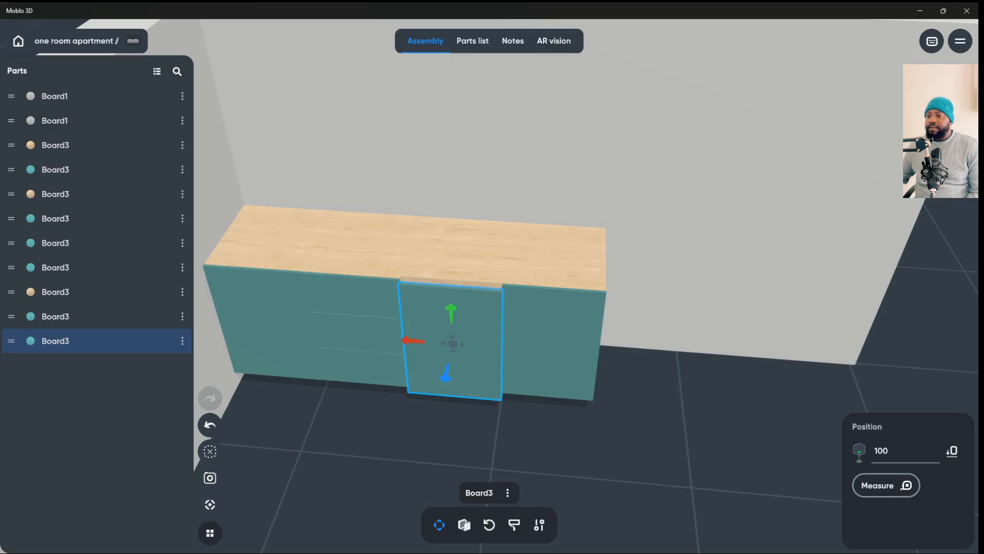
left_click(453, 379)
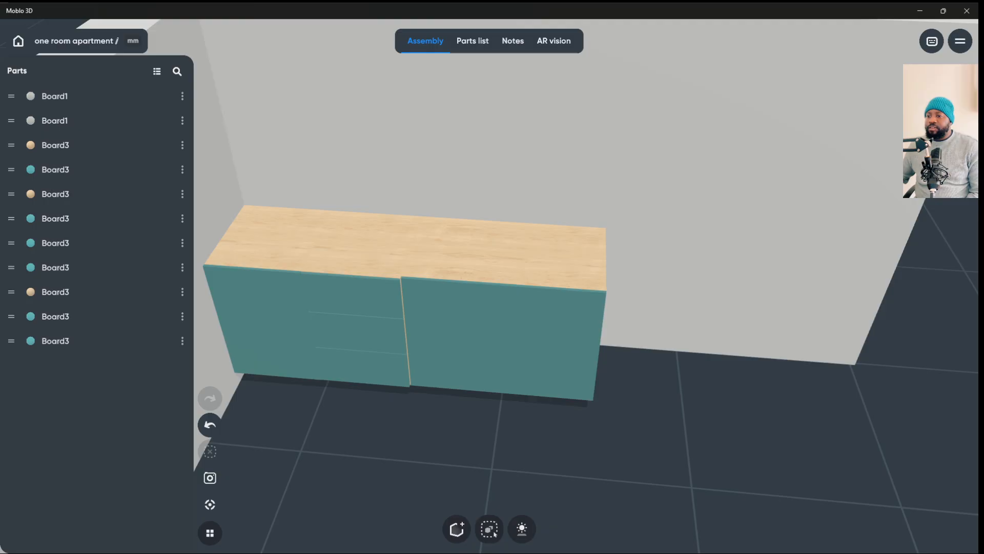
- Move the right-hand cabinet's wooden body forward along its depth to line up with the neighbouring cabinet
left_click_drag(453, 380, 479, 463)
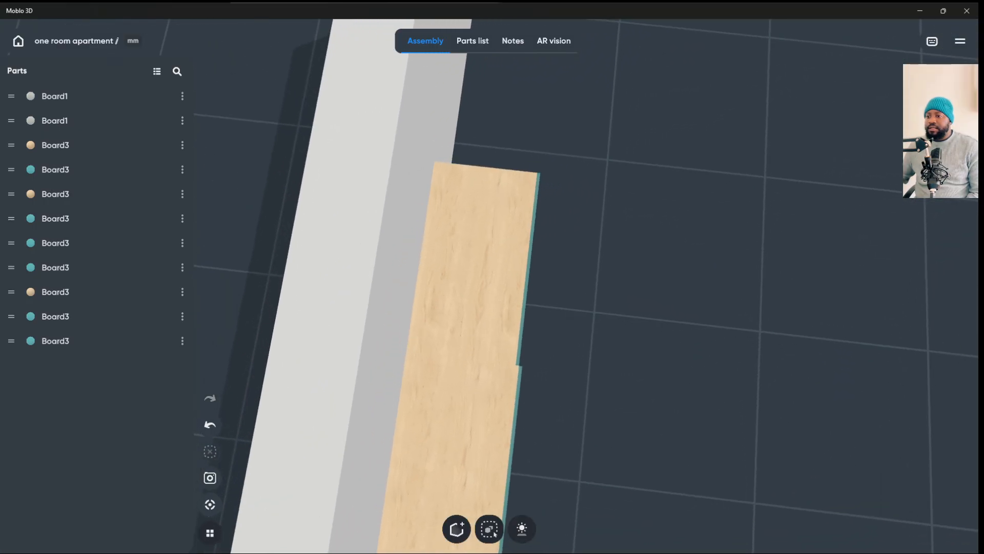
left_click(475, 316)
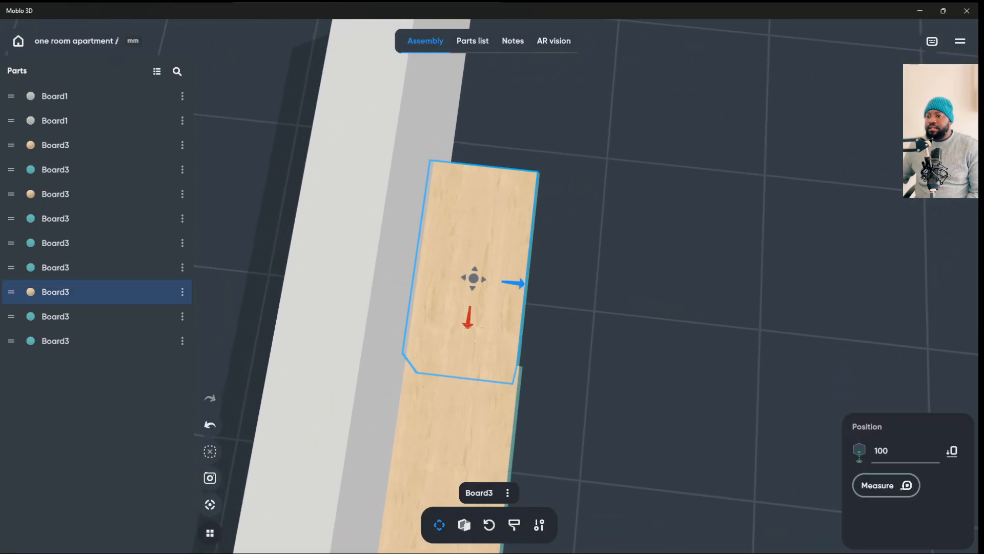
left_click(666, 308)
left_click(475, 308)
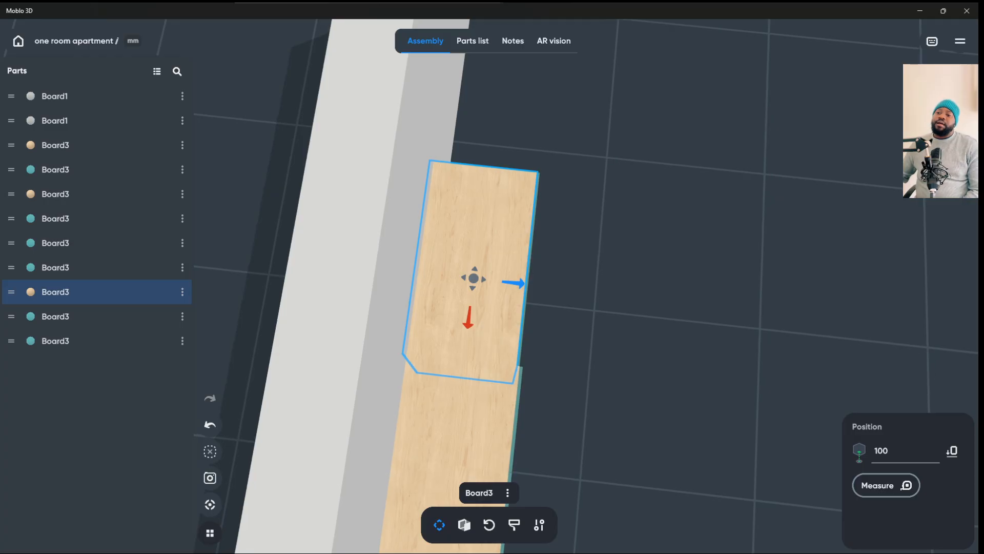
left_click_drag(666, 308, 524, 291)
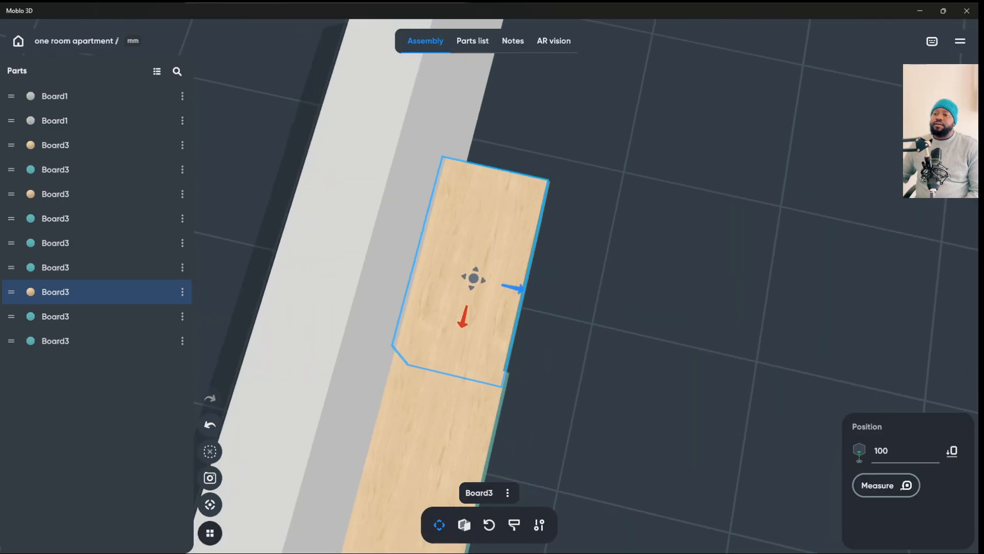
left_click(524, 291)
left_click(472, 275)
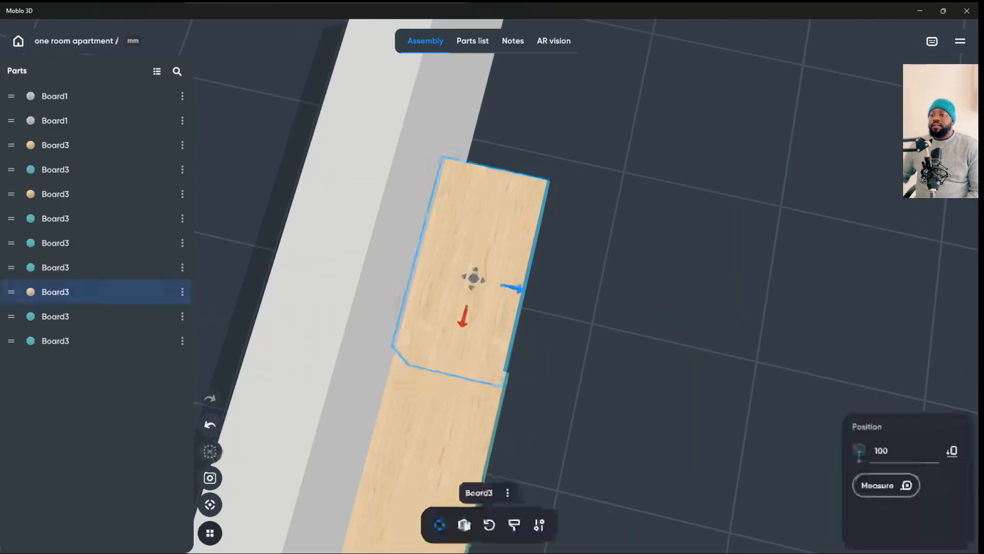
mouse_move(510, 287)
left_mouse_down()
mouse_move(519, 291)
mouse_move(510, 290)
left_mouse_up()
key("Escape")
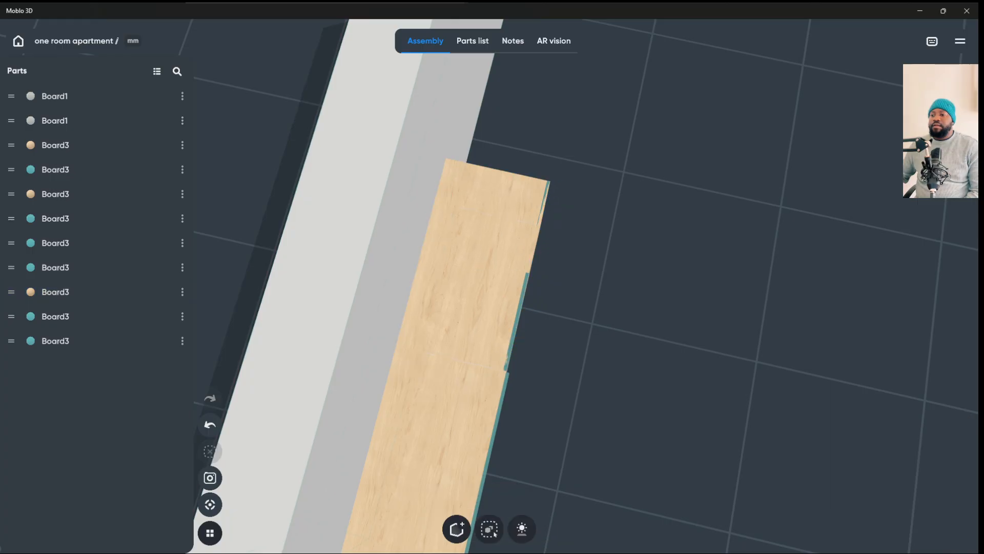
- Bring the middle and right-end doors forward so they sit in front of the right-hand cabinet body
left_click(477, 279)
left_click_drag(667, 308, 533, 261)
left_click(436, 323)
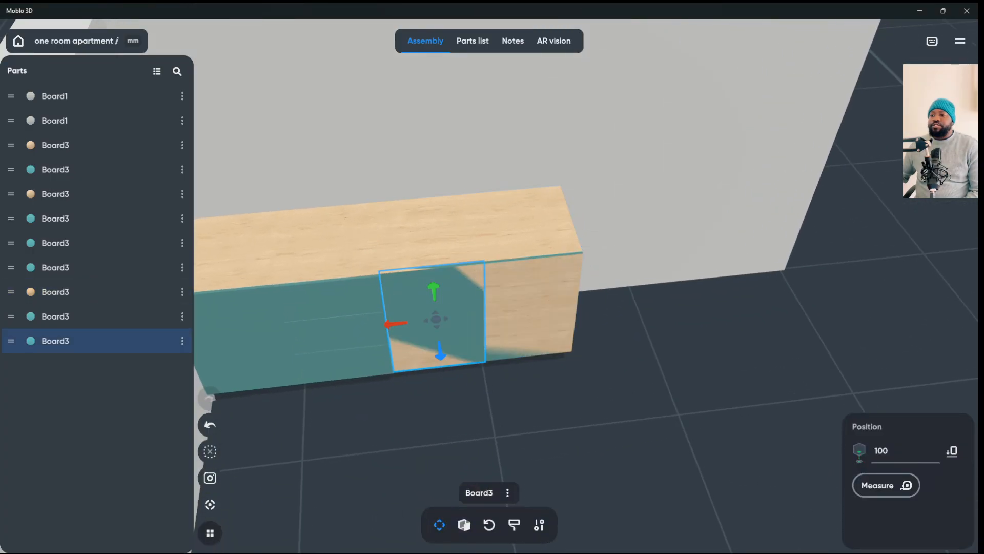
left_click(446, 364)
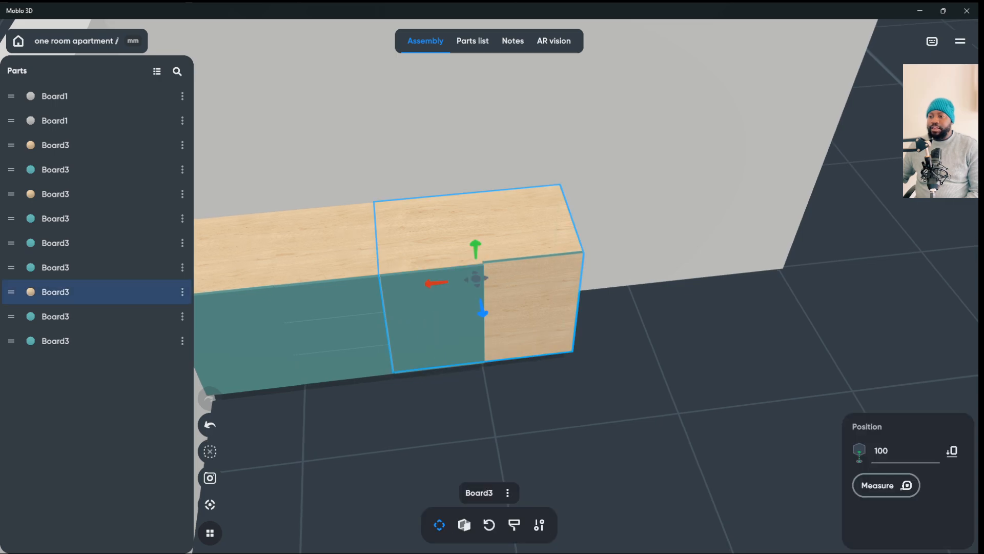
left_click(519, 311)
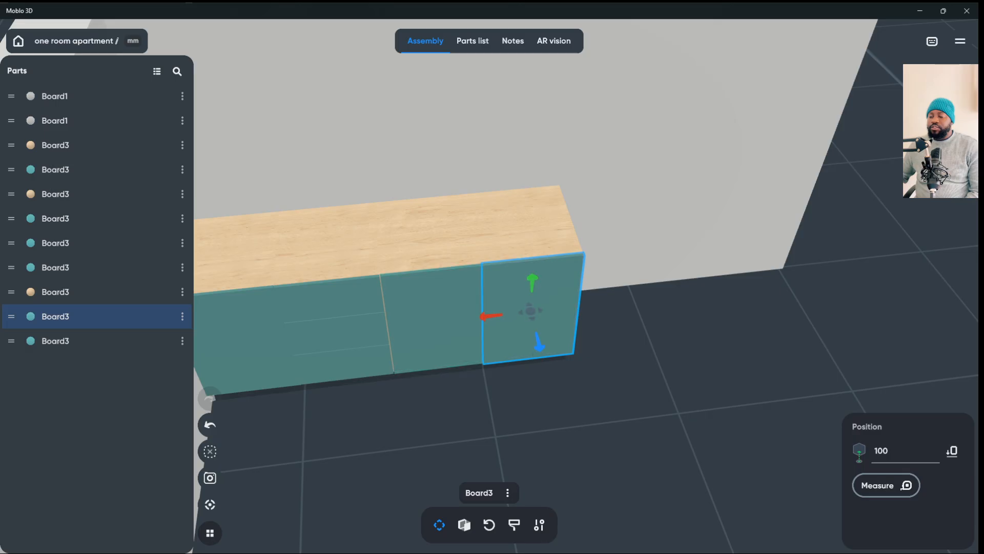
left_click(538, 389)
left_click_drag(538, 390, 441, 492)
left_click_drag(441, 451, 523, 287)
- Set the middle door's width to 496 mm
left_click(429, 306)
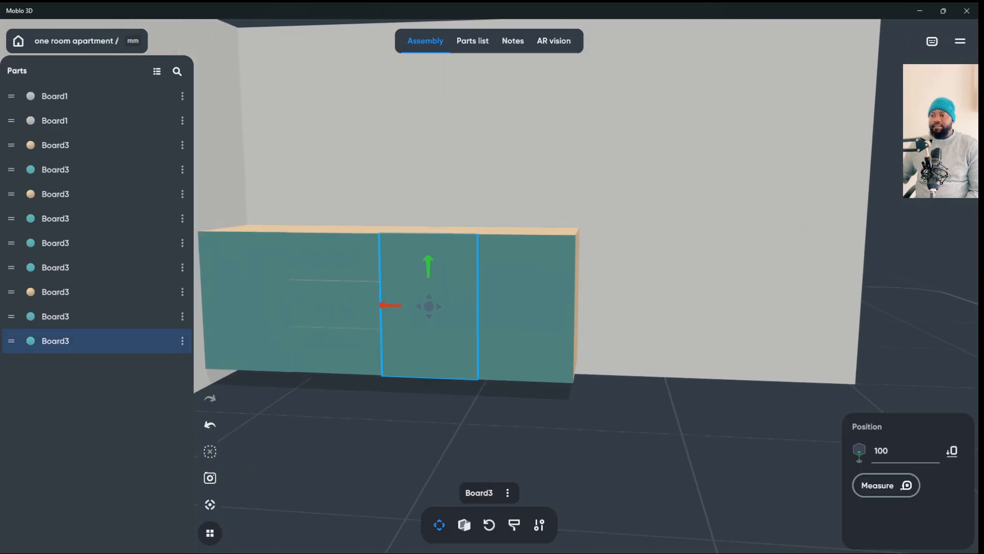
key("s")
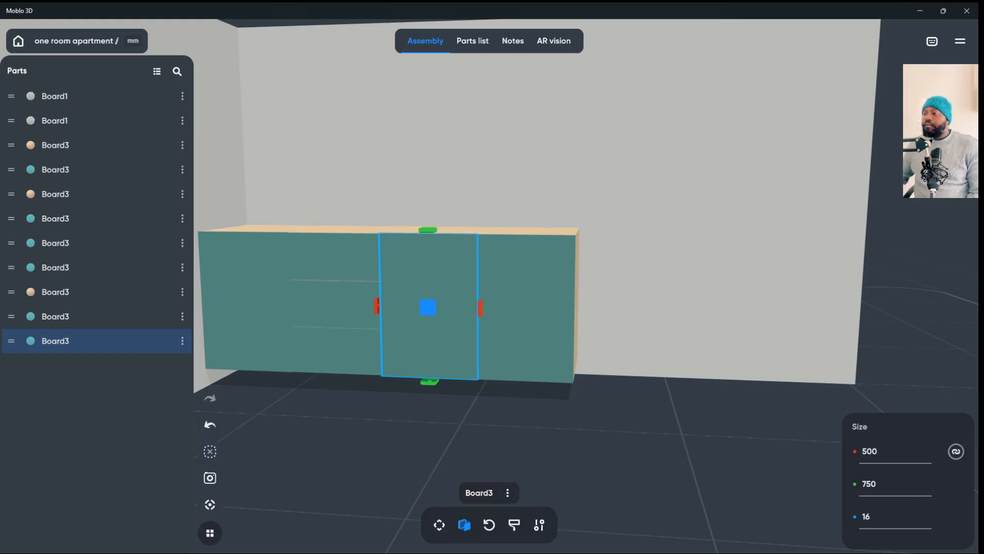
left_click(870, 452)
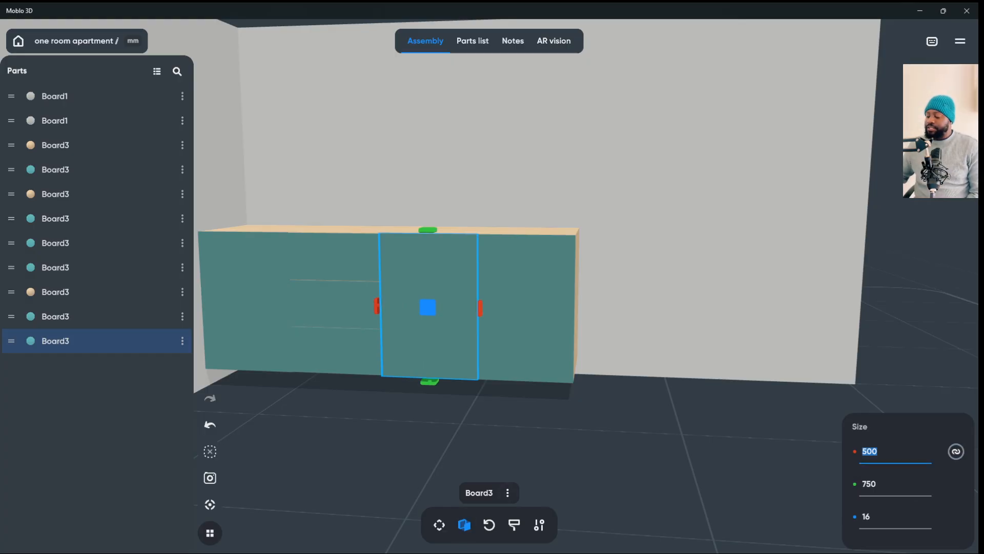
type("4")
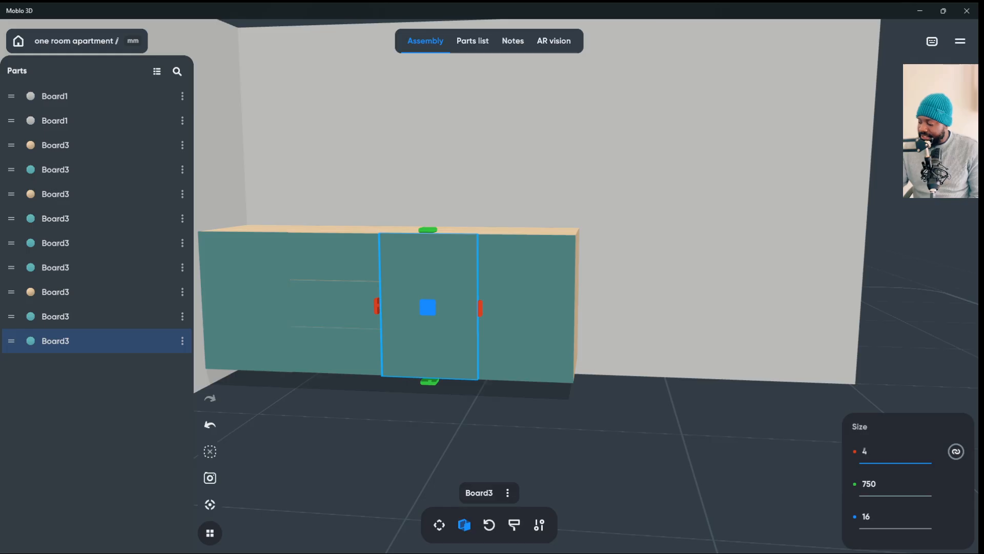
type("96")
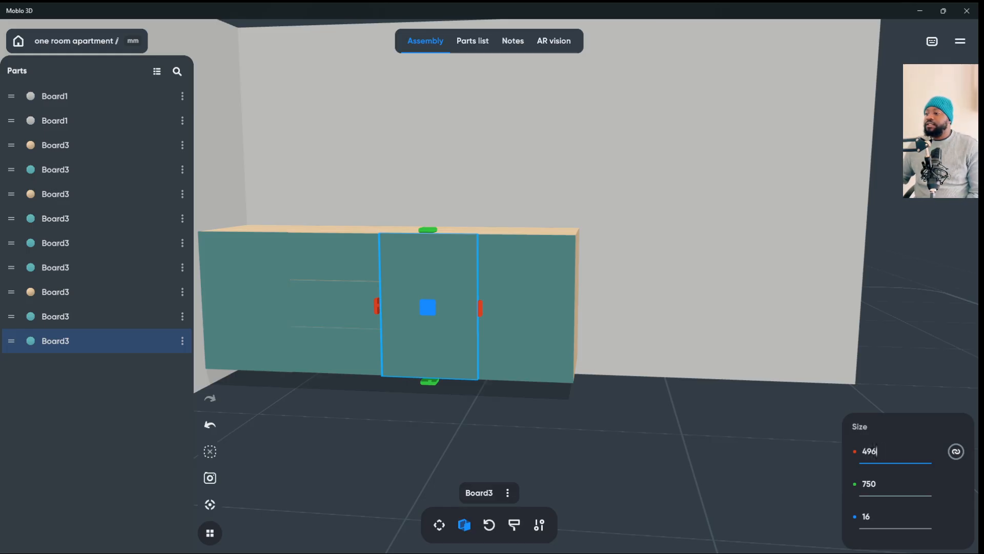
key("Escape")
- Set the right-end door's width to 496 mm
left_click(524, 310)
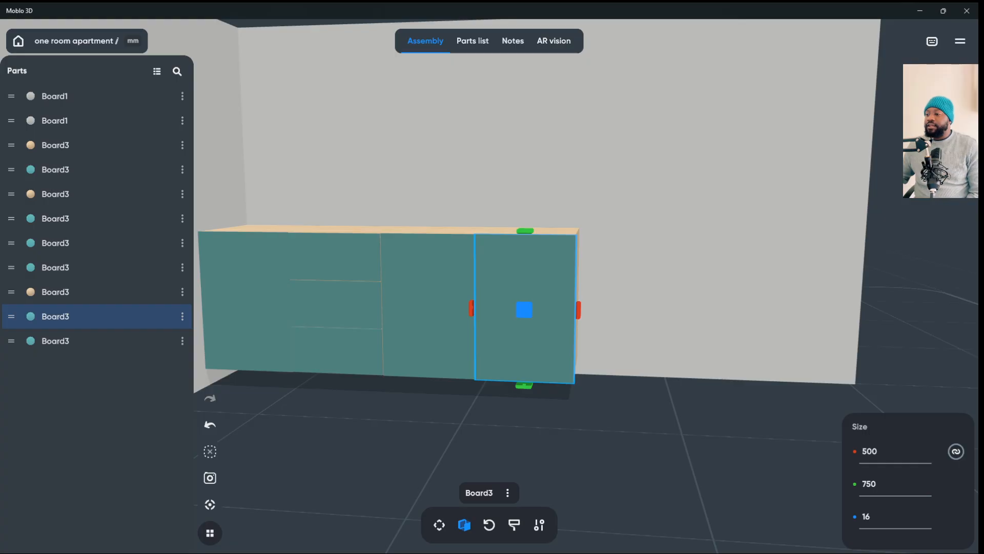
left_click(869, 451)
type("496")
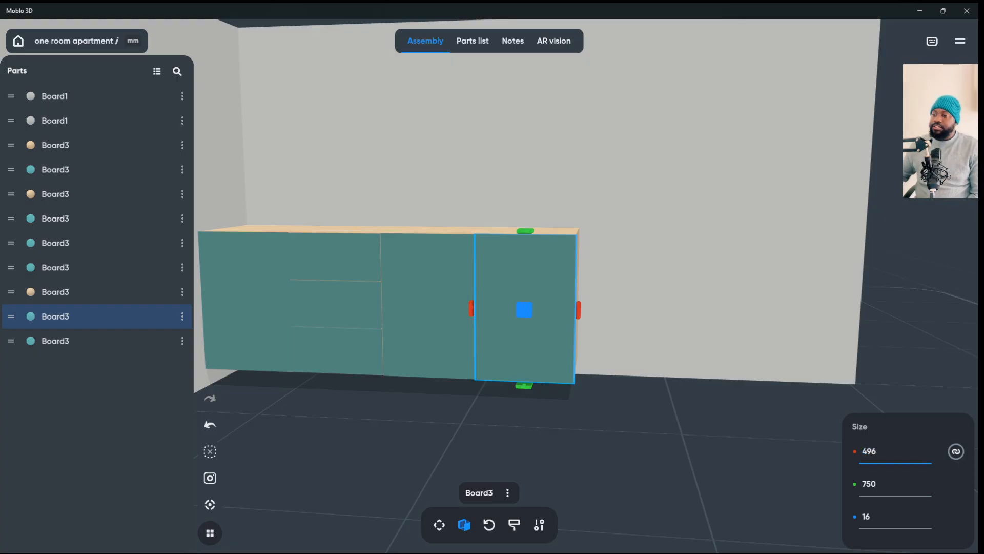
key("Escape")
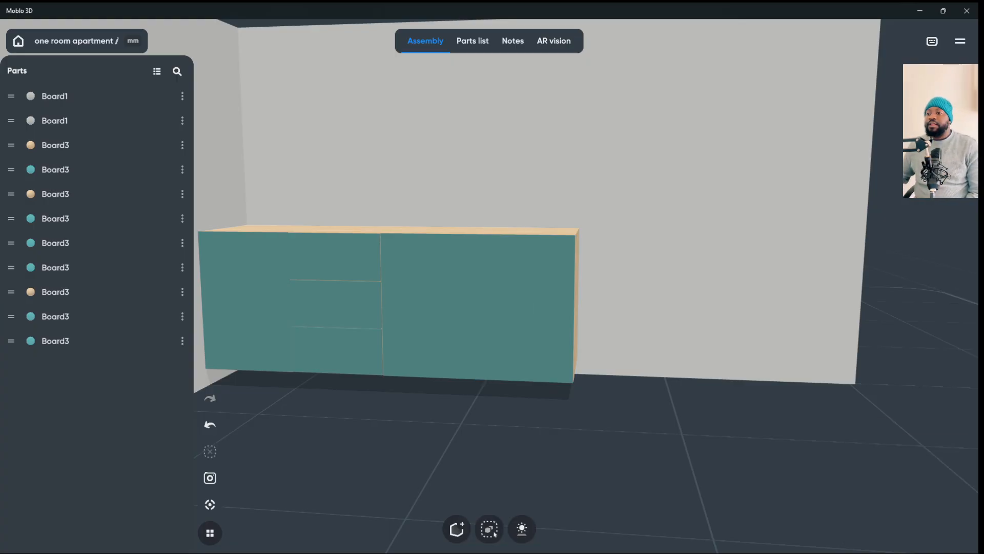
- Set the right-end door's width to 494 mm
left_click(524, 309)
key("Escape")
mouse_move(718, 287)
left_mouse_down()
mouse_move(738, 308)
mouse_move(759, 307)
mouse_move(717, 279)
left_mouse_up()
left_click(524, 309)
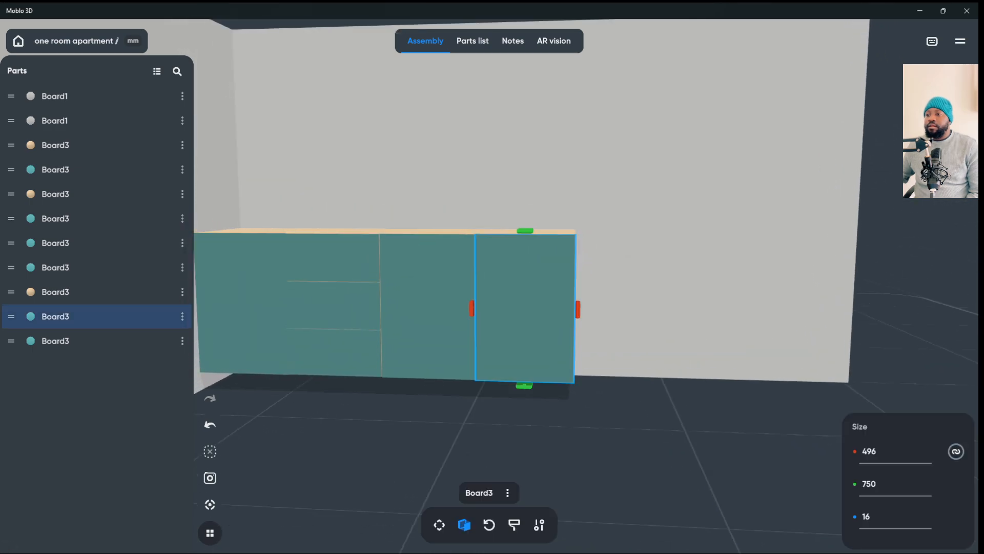
left_click(869, 451)
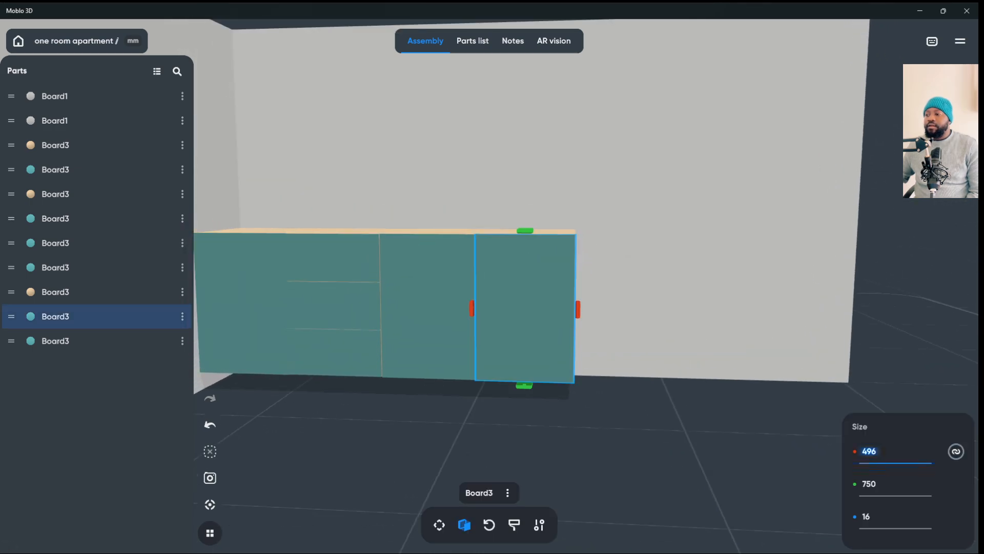
left_click(876, 451)
key("BackSpace")
type("4")
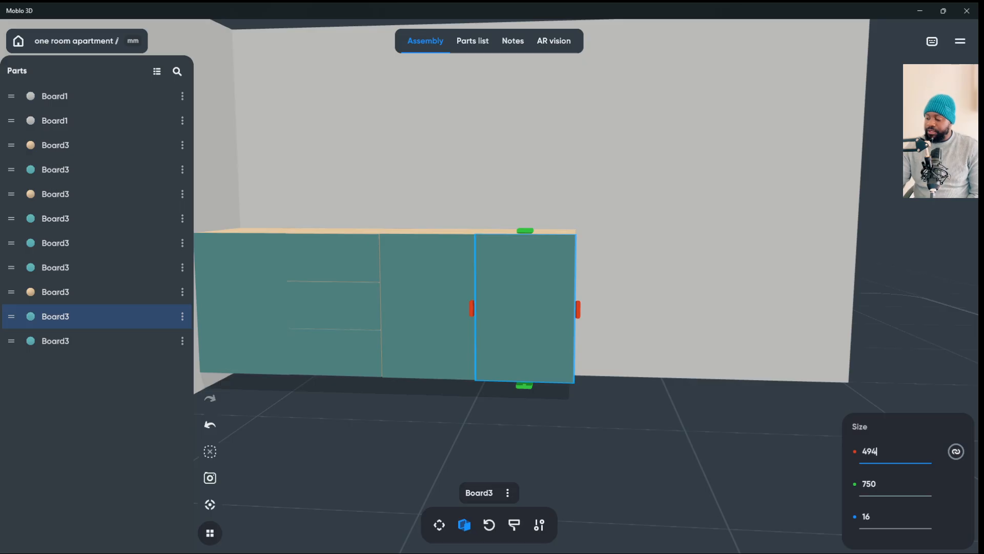
key("Escape")
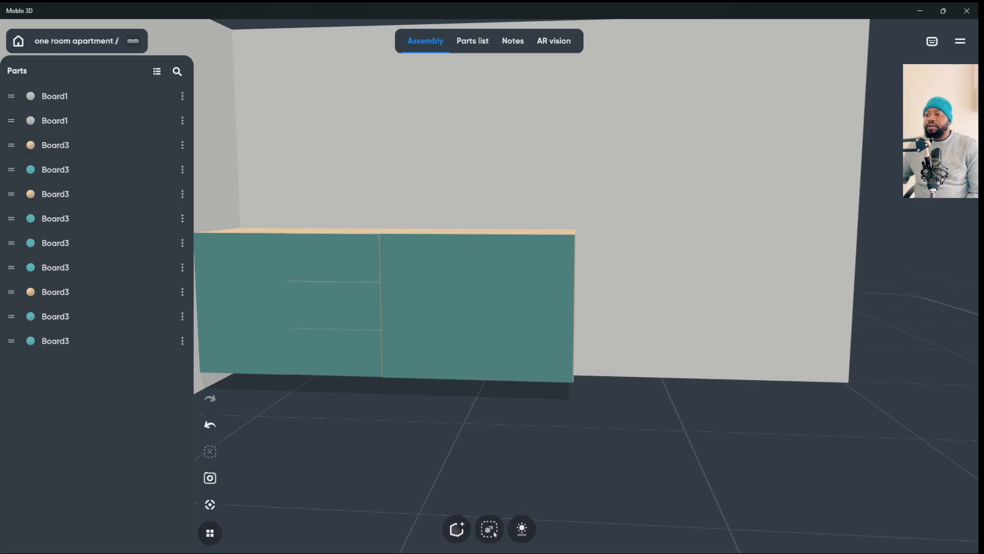
- Shift the right-end door slightly sideways to leave a narrow gap between it and the middle door
left_click(524, 309)
left_click(440, 524)
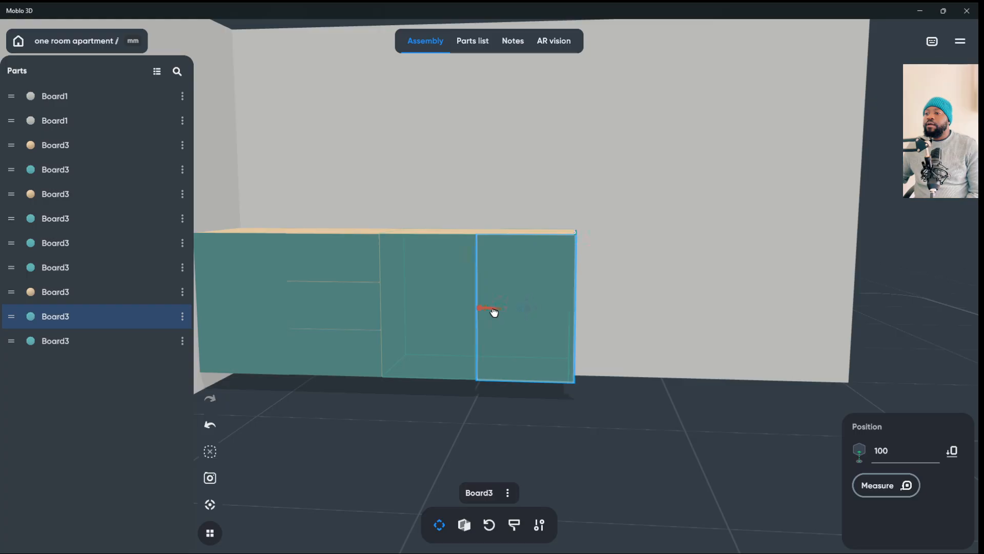
key("Escape")
- Set the width of the leftmost door, next to the side wall, to 496 mm
left_click_drag(666, 287, 664, 337)
scroll(586, 286, "down", 4)
left_click(337, 308)
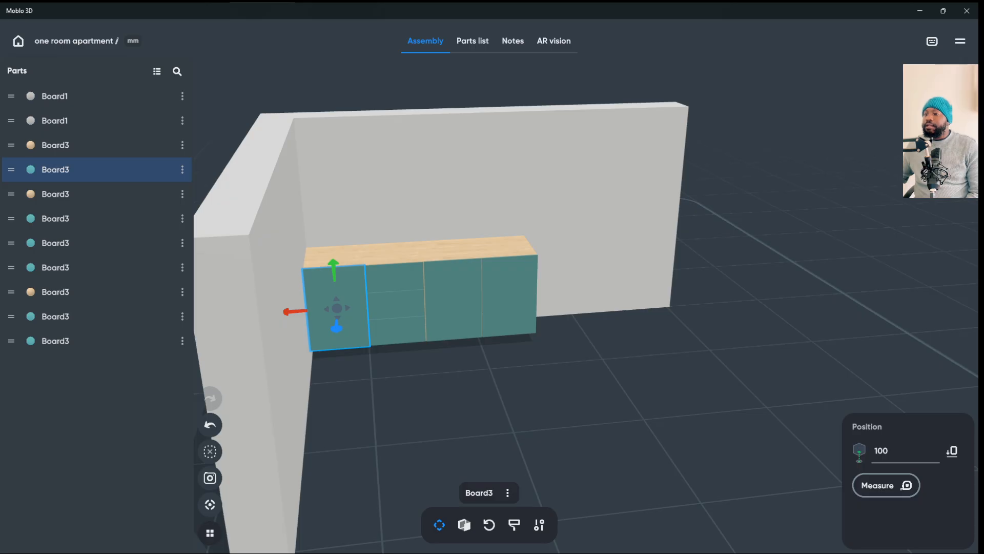
left_click(465, 524)
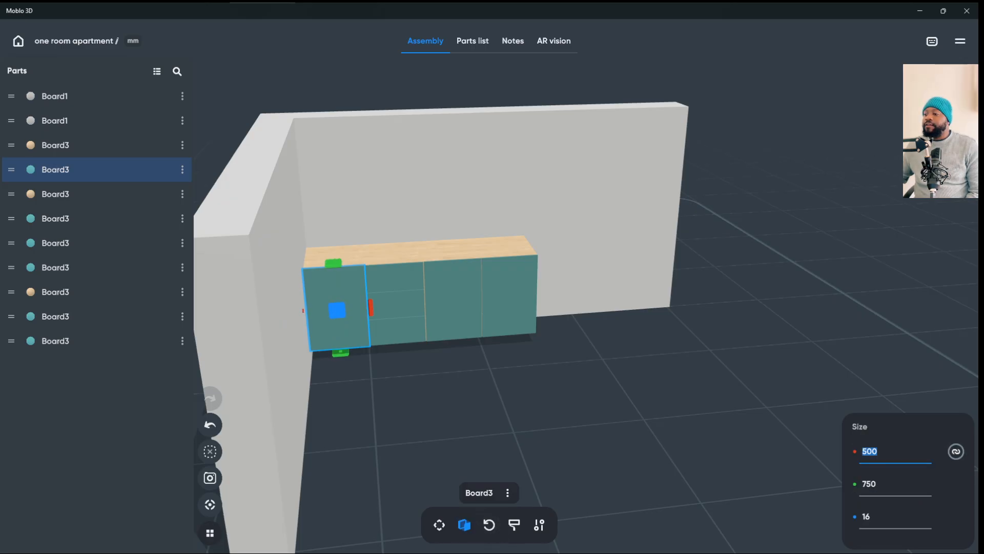
type("4")
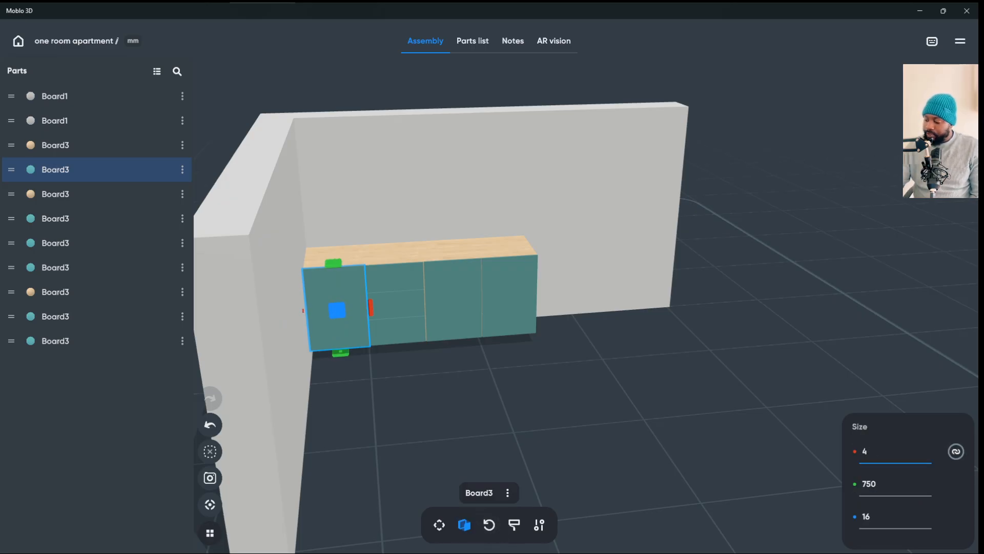
type("96")
key("Escape")
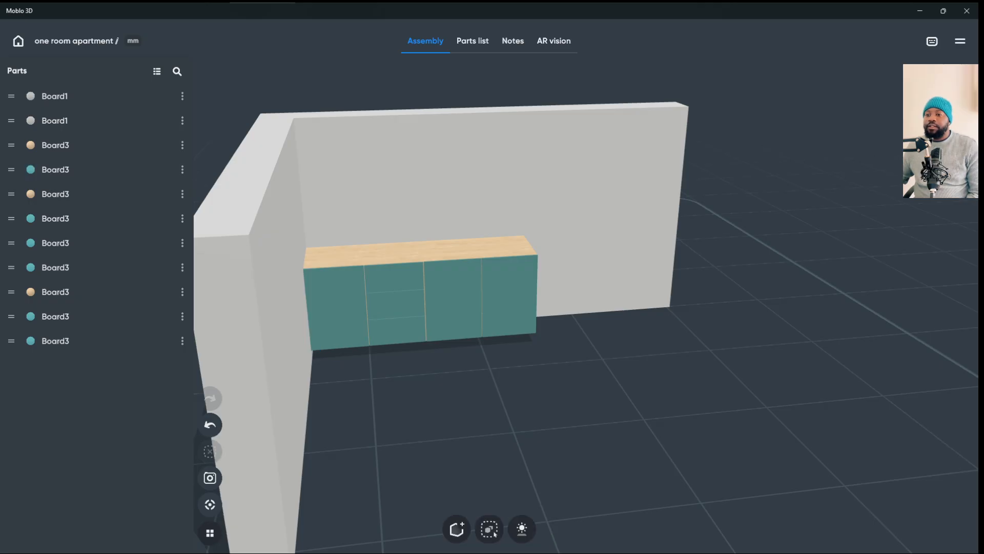
left_click_drag(616, 390, 558, 376)
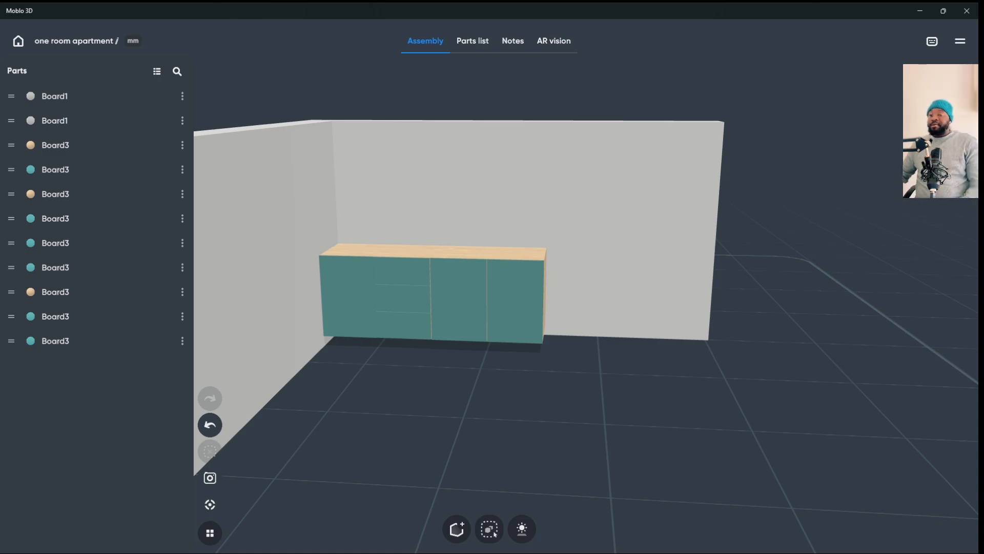
mouse_move(615, 390)
left_mouse_down()
mouse_move(584, 349)
mouse_move(620, 407)
left_mouse_up()
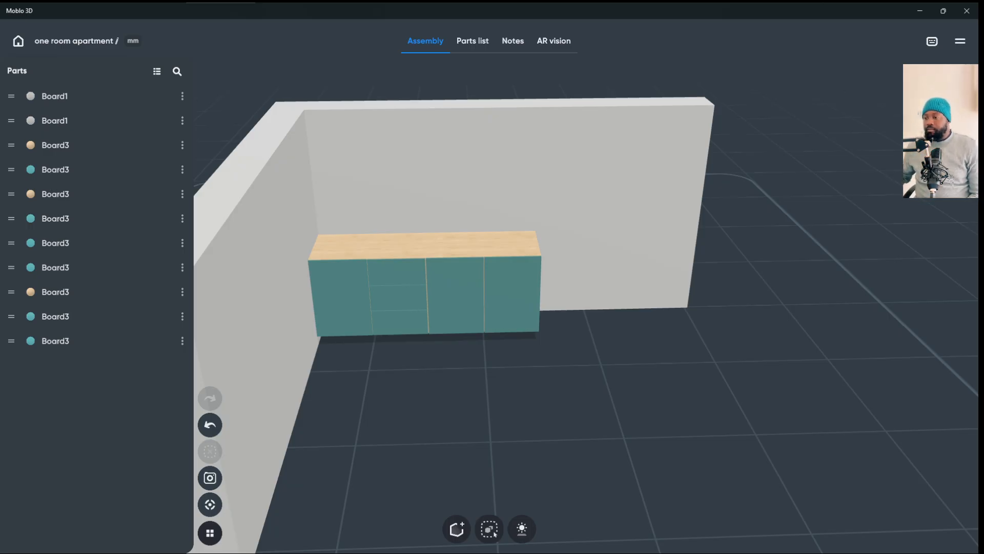
left_click(507, 202)
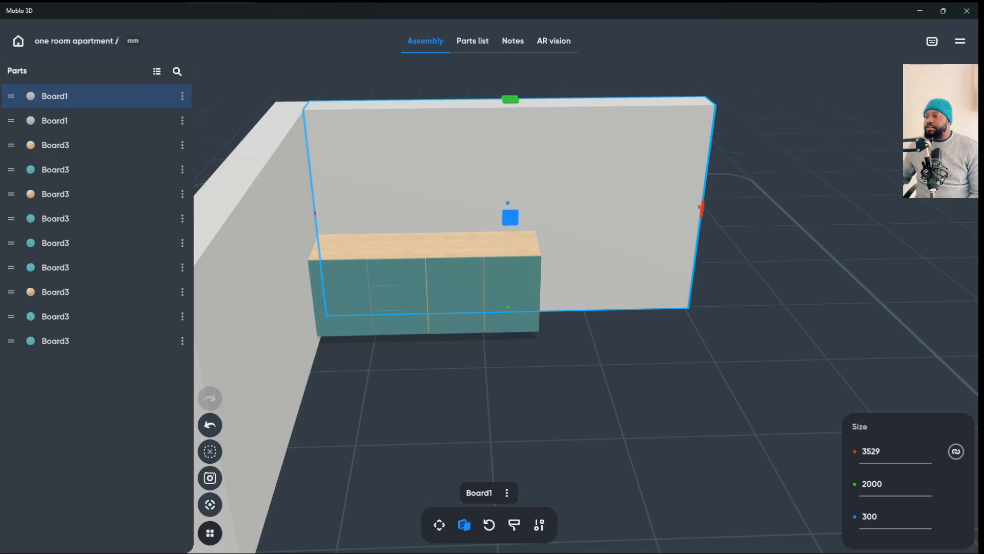
key("Escape")
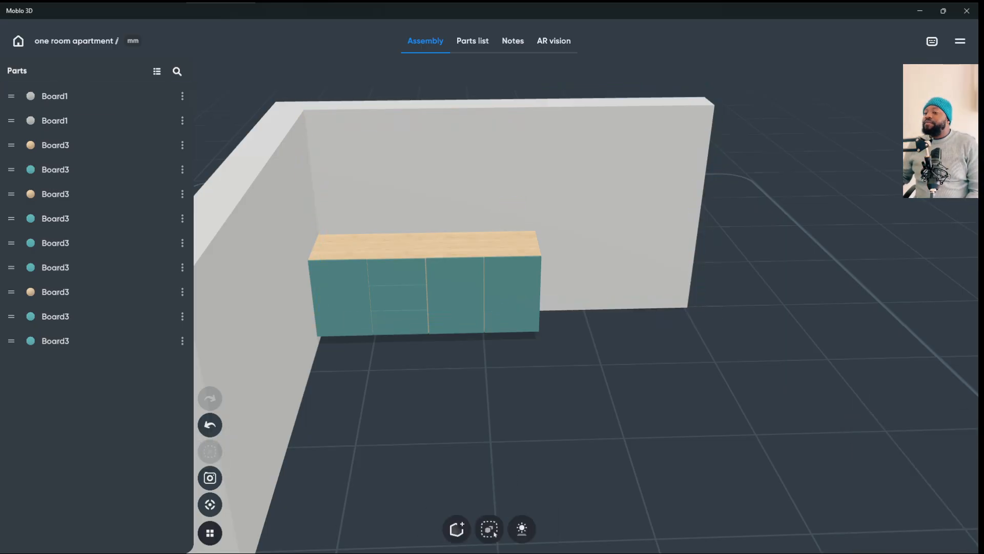
- Add a plain board and move it to the open floor in front and to the right of the cabinets
left_click_drag(615, 400, 548, 390)
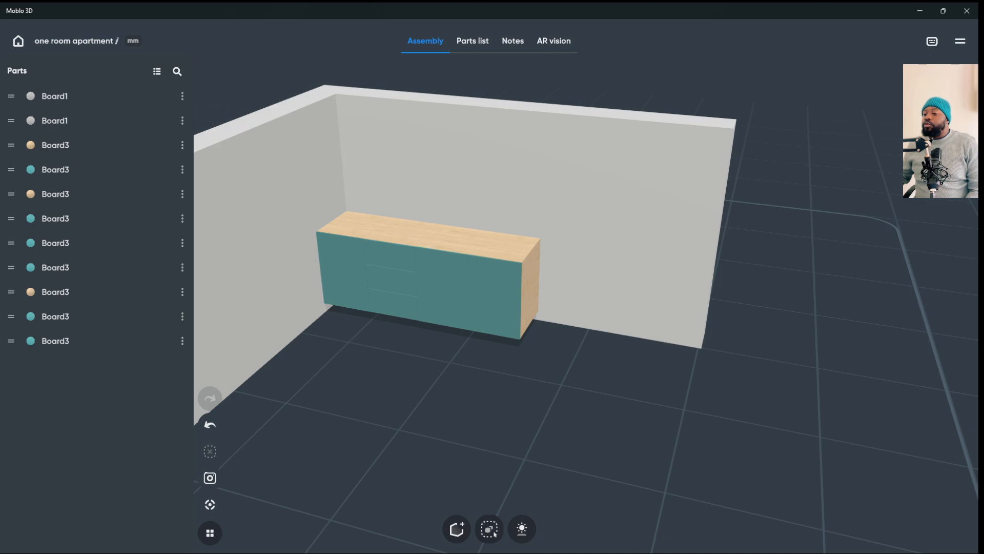
left_click(457, 529)
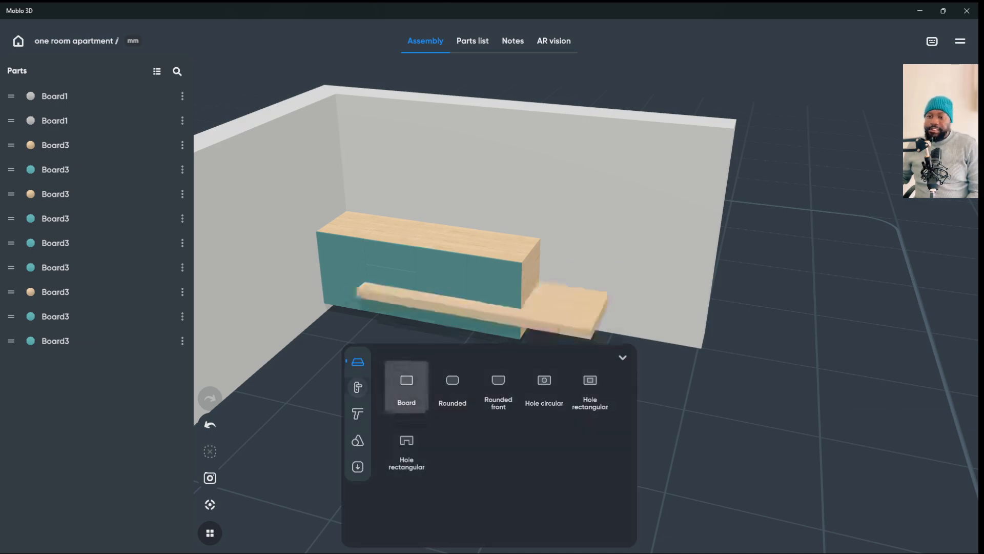
left_click(407, 387)
left_click_drag(473, 307, 424, 399)
left_click_drag(461, 410, 584, 410)
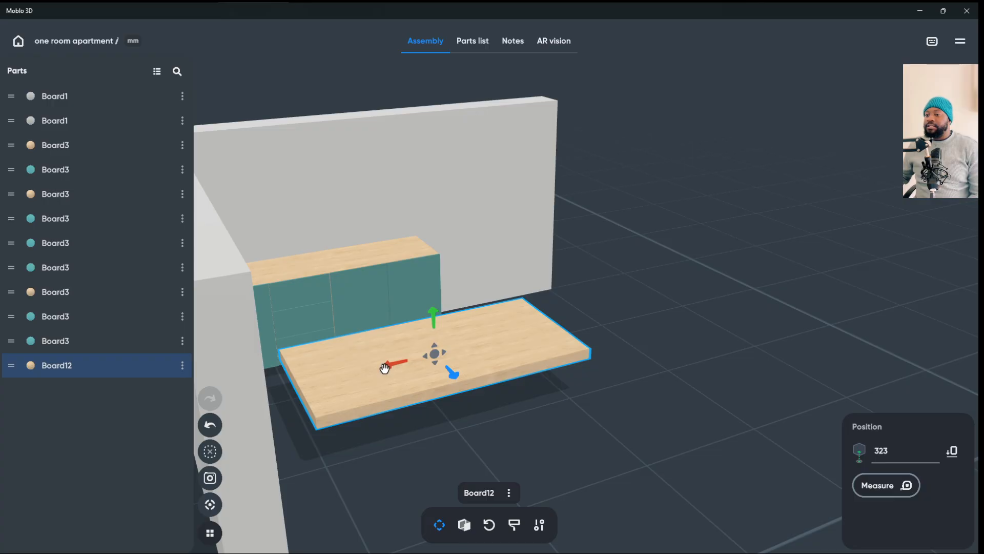
left_click_drag(390, 365, 533, 347)
- Resize the new board to 650 mm wide, 16 mm thick and 500 mm deep
left_click(464, 524)
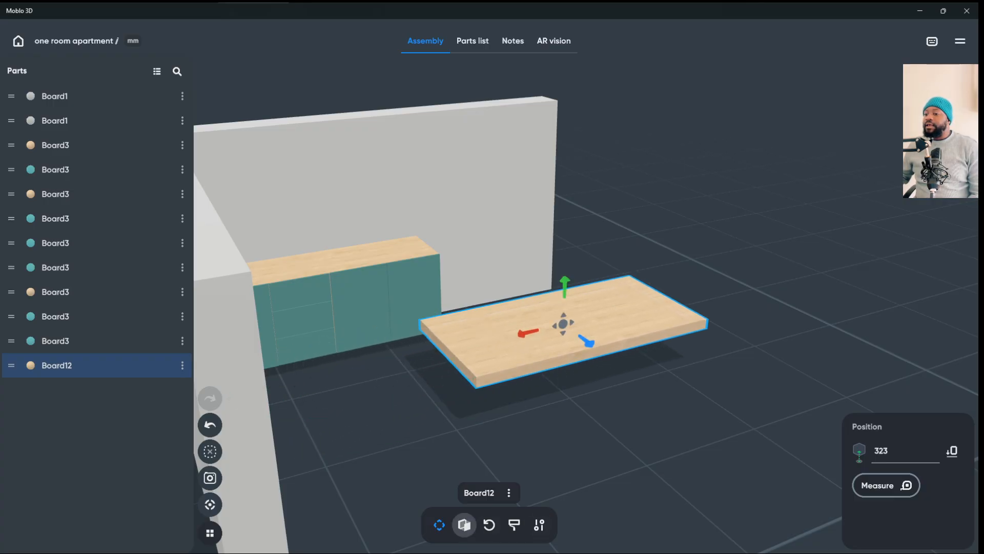
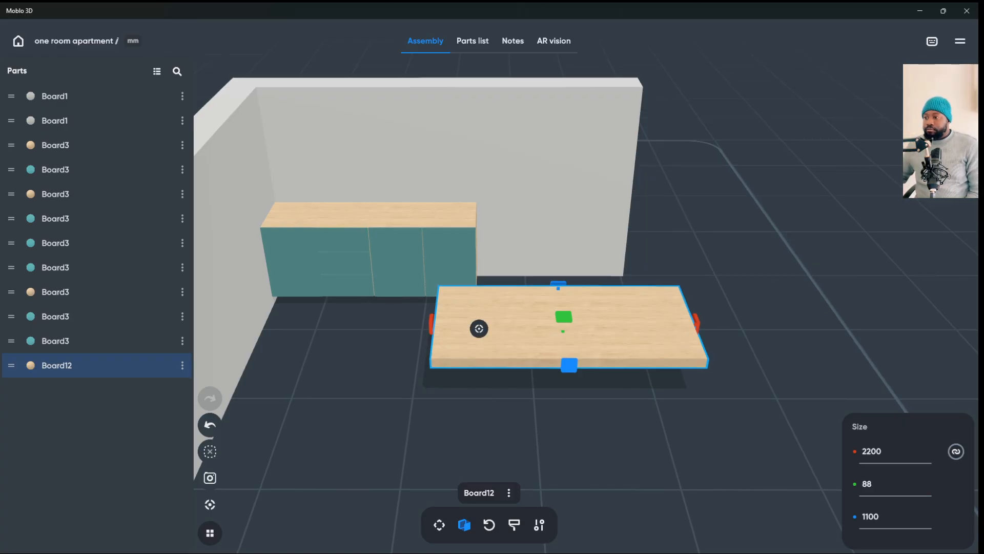
left_click_drag(697, 323, 618, 314)
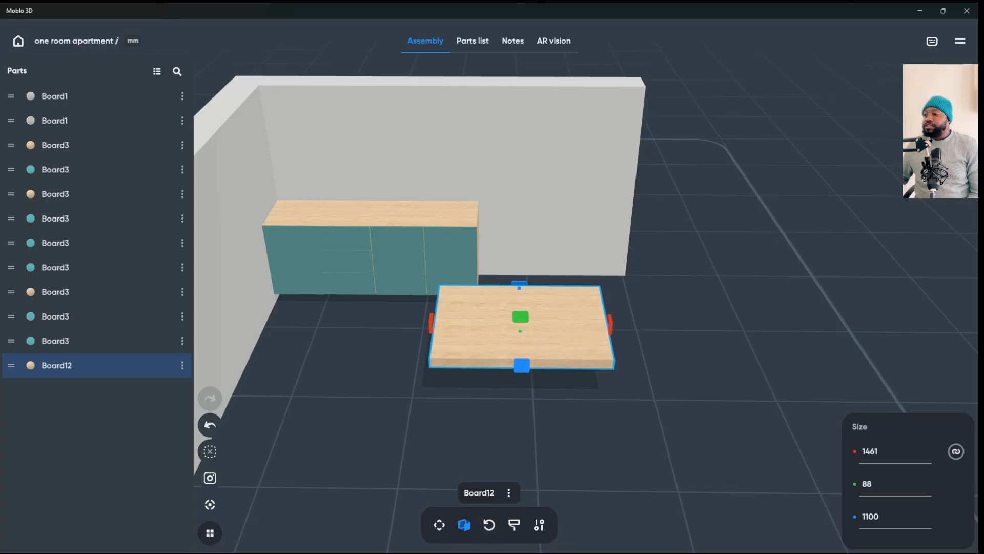
left_click(870, 451)
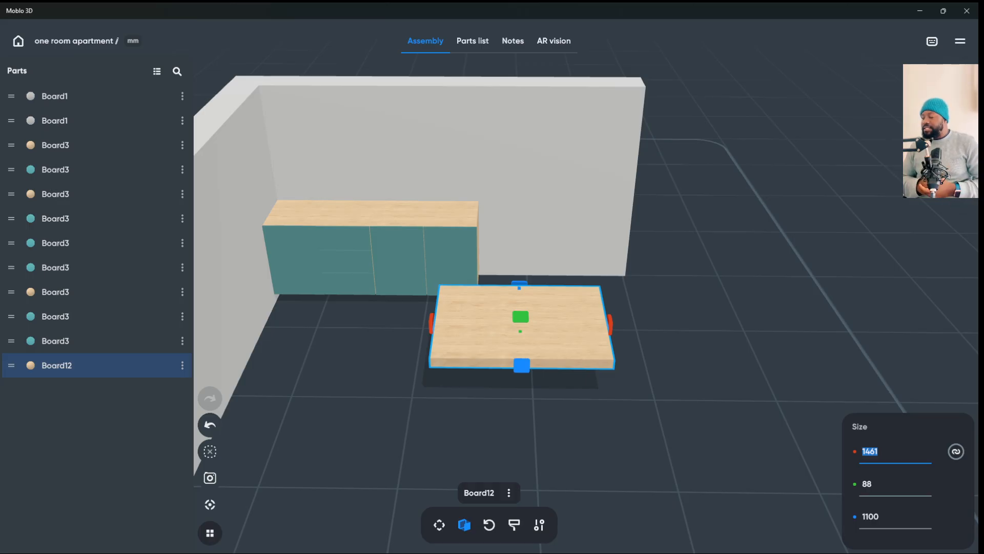
type("650")
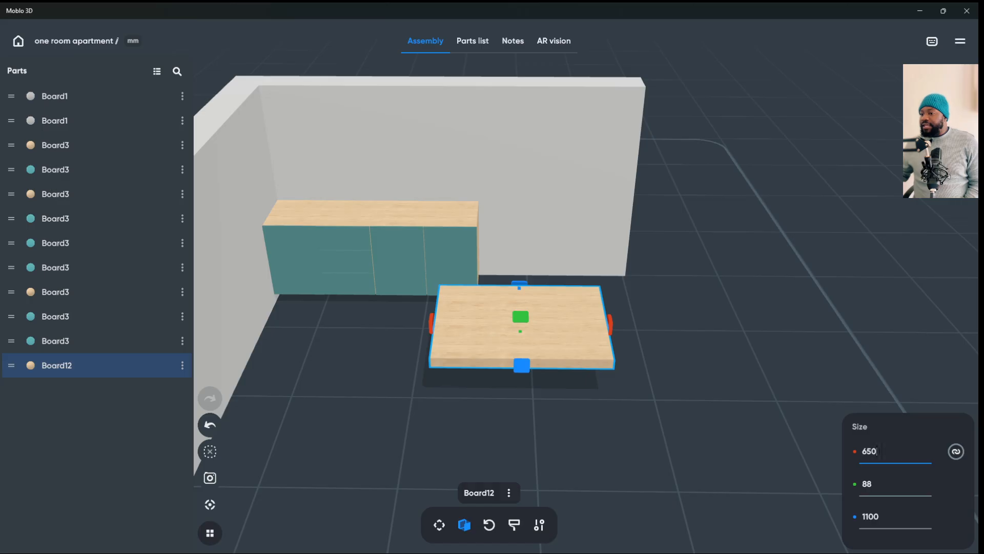
key("Tab")
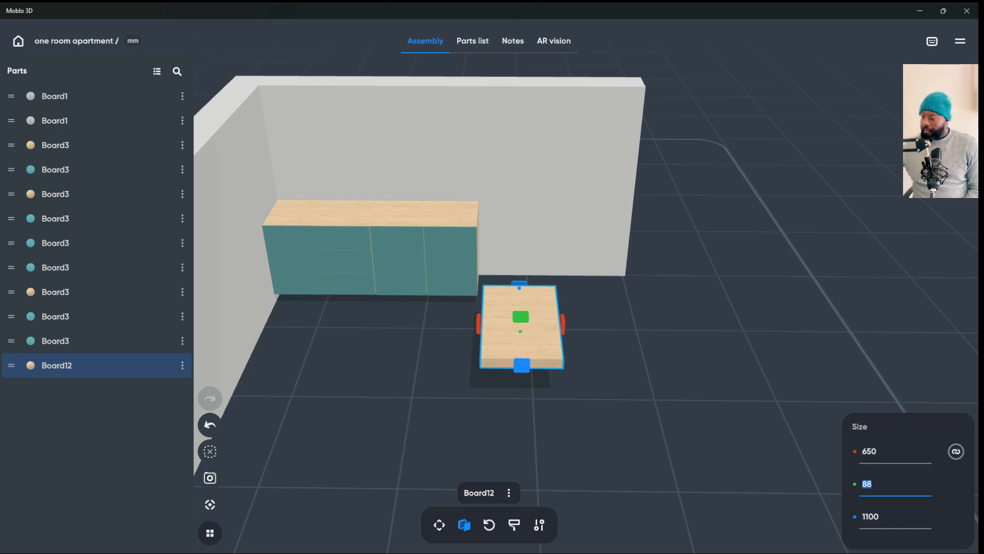
type("16")
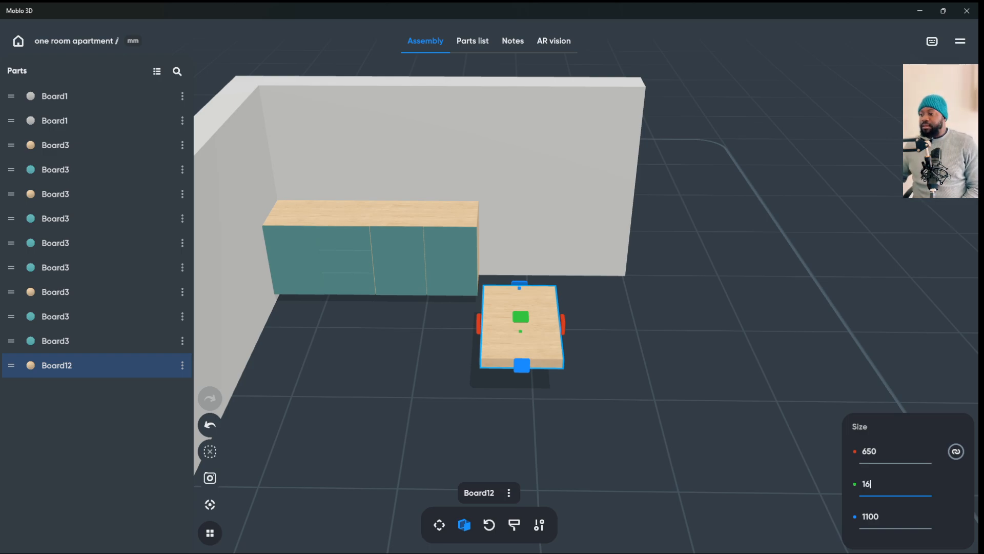
key("Tab")
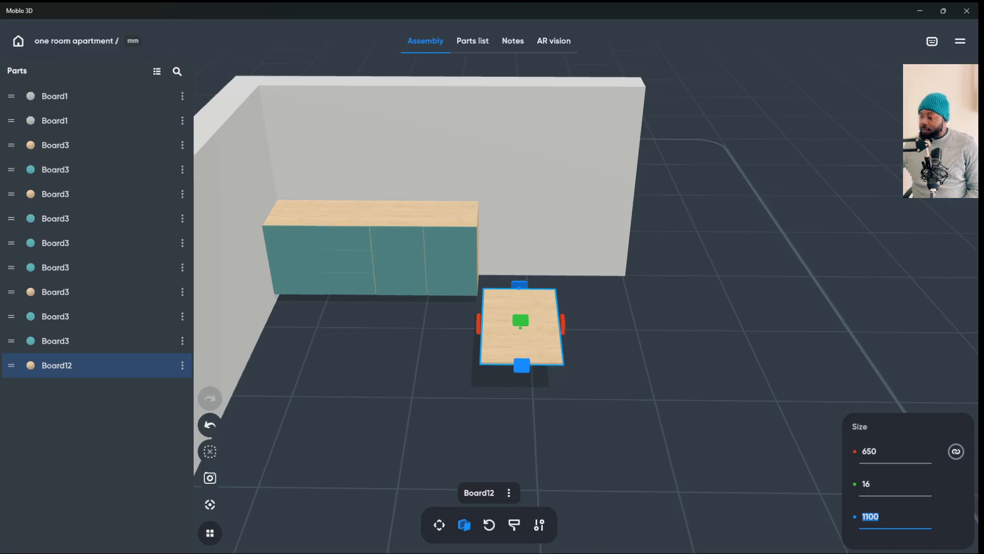
type("500")
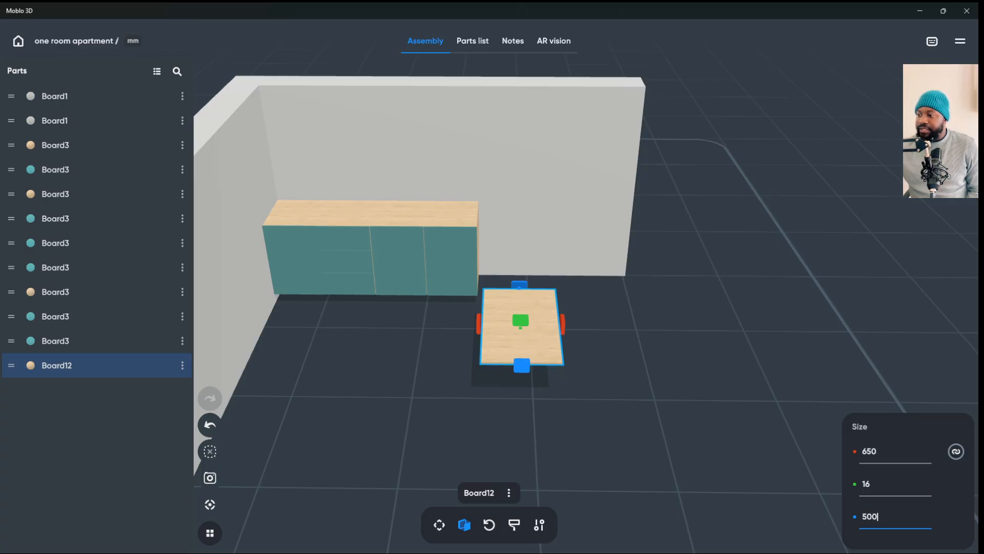
key("Return")
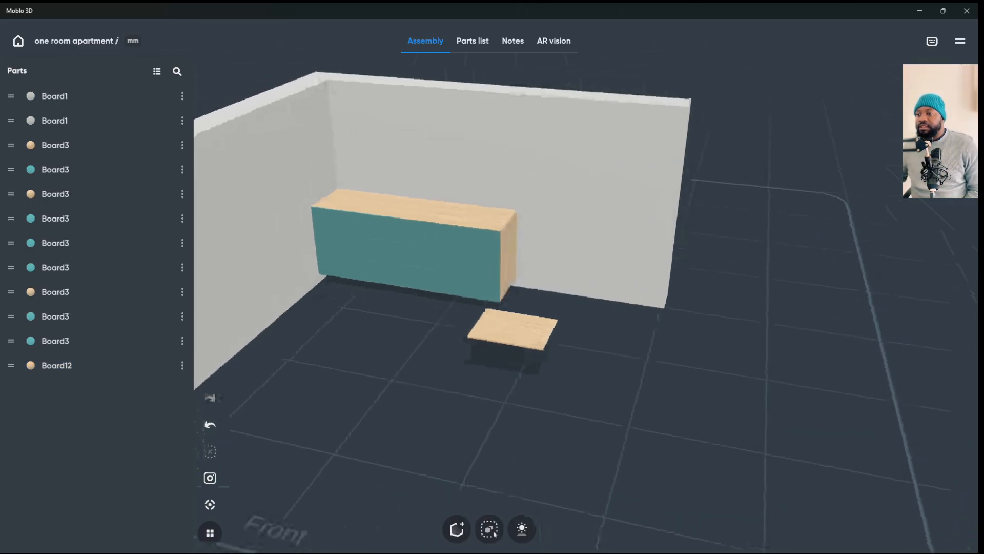
- Move the new board against the cabinets' right end near the back wall, raised to a height of about 774 mm
key("m")
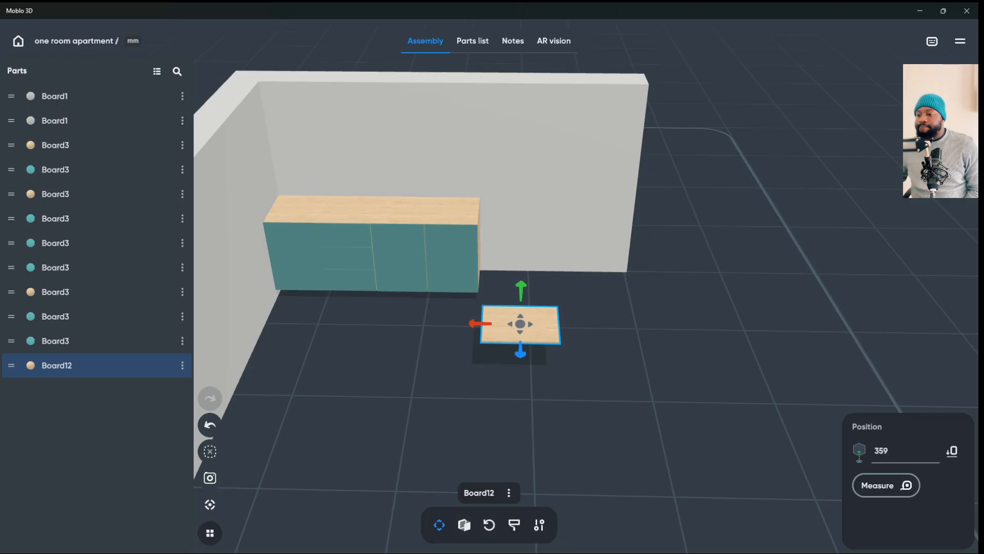
left_click_drag(522, 361, 540, 284)
left_click_drag(520, 215, 518, 180)
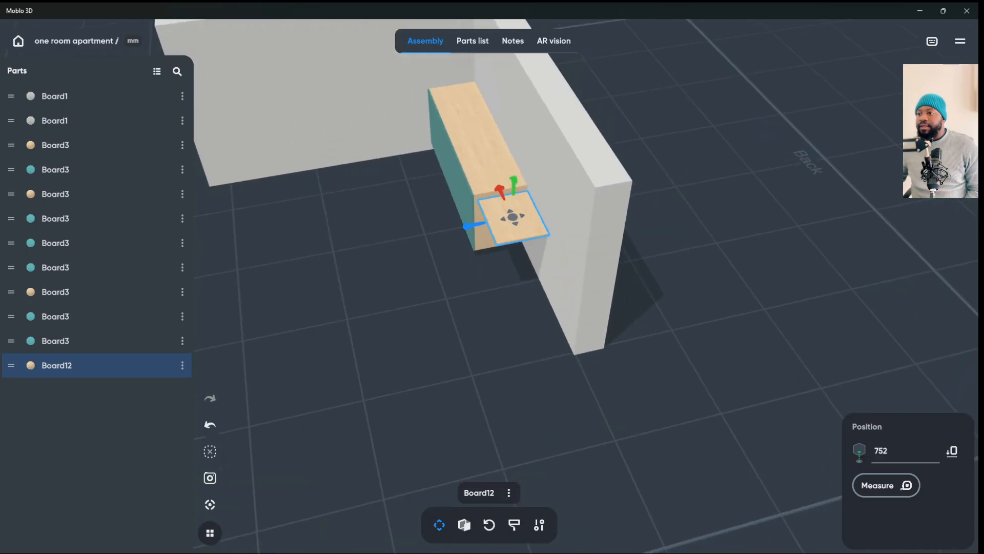
left_click_drag(509, 192, 510, 221)
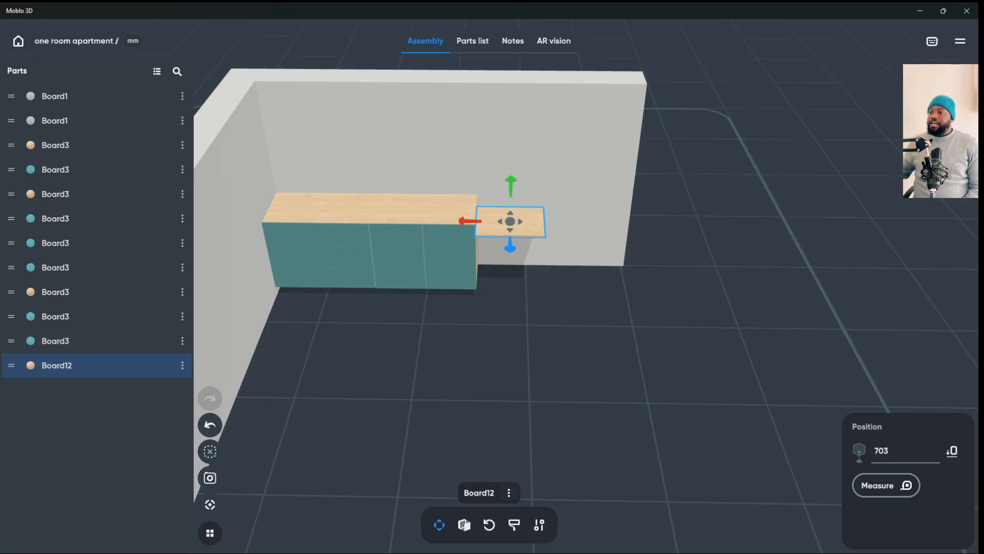
mouse_move(512, 229)
left_mouse_down()
mouse_move(523, 235)
mouse_move(520, 226)
left_mouse_up()
- Raise the new board to about 834 mm so its top is level with the cabinet top
left_click_drag(589, 333, 717, 328)
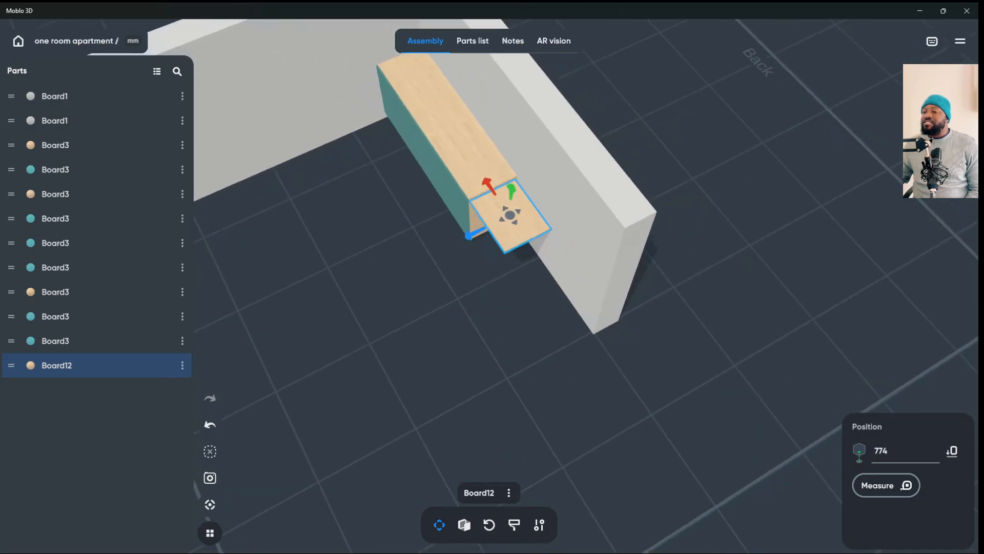
left_click_drag(666, 359, 667, 318)
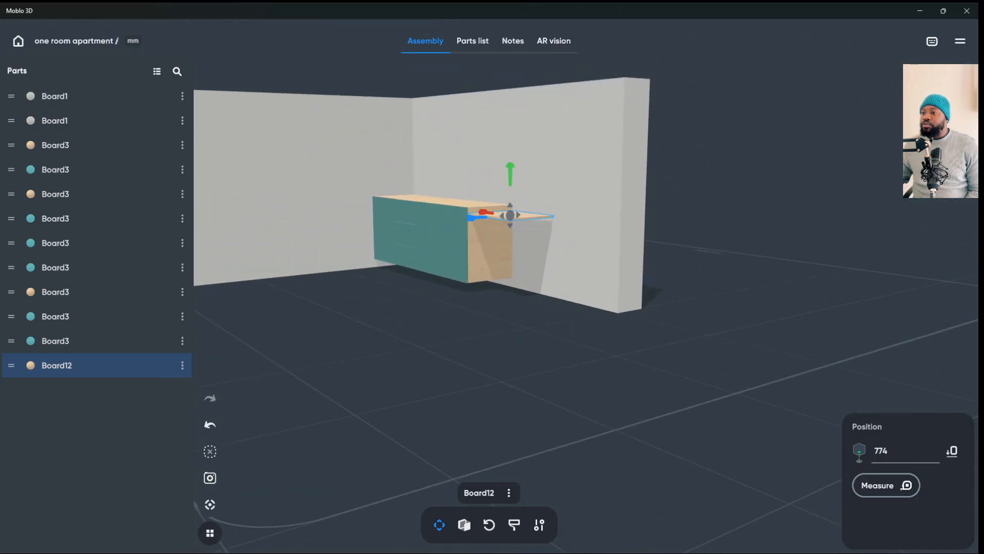
left_click(210, 504)
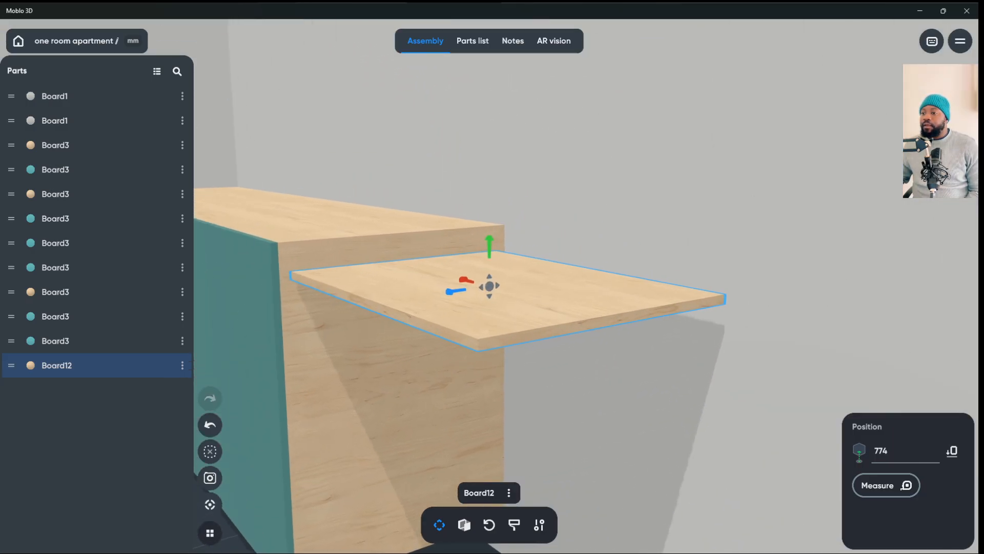
left_click_drag(491, 250, 494, 220)
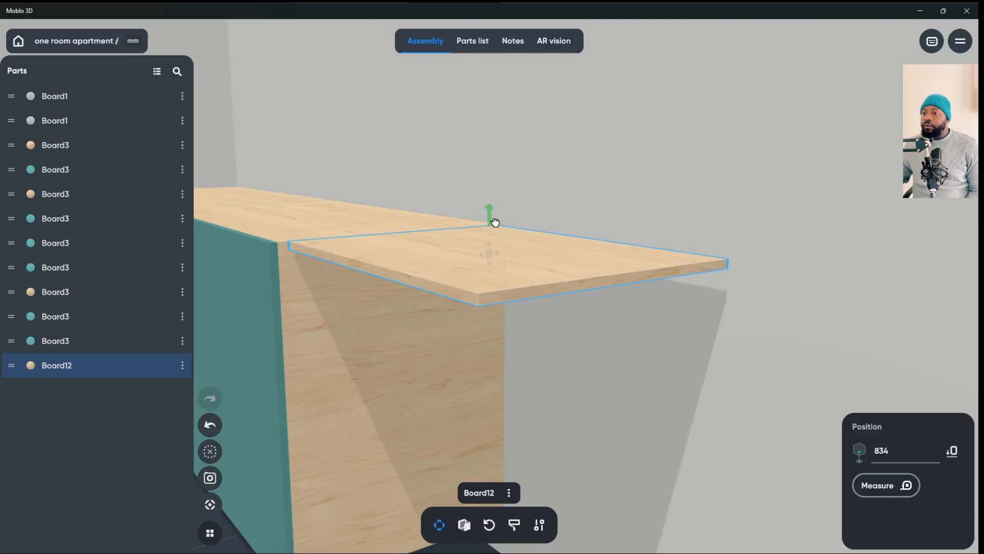
- Move the new 650 mm board slightly back so its rear edge lines up with the cabinet top along the wall
left_click(615, 169)
left_click_drag(615, 169, 589, 287)
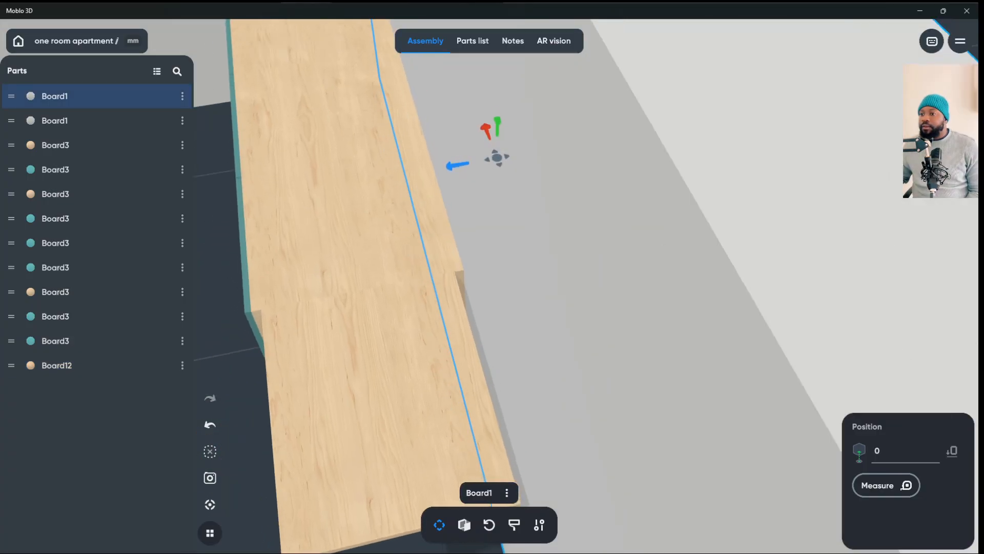
left_click(393, 408)
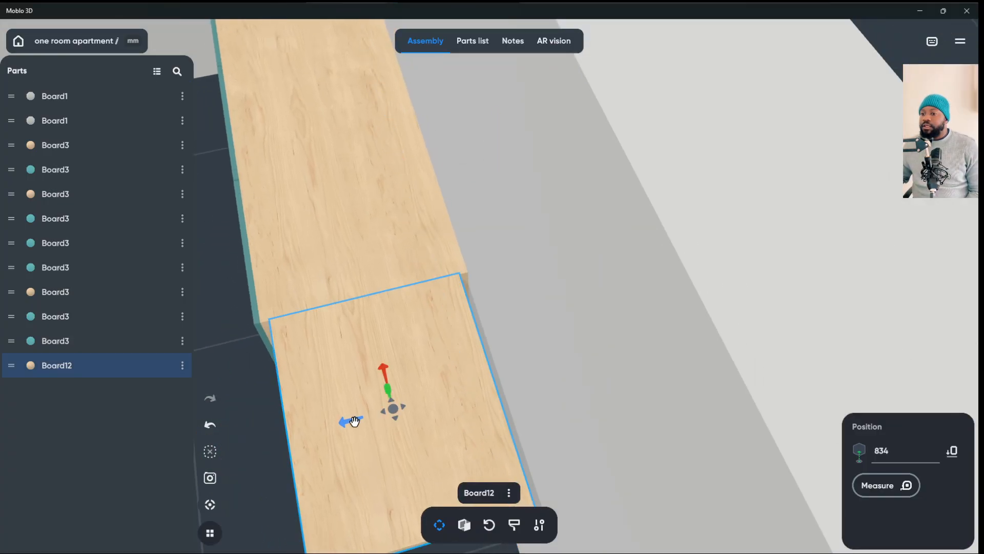
left_click_drag(354, 422, 358, 424)
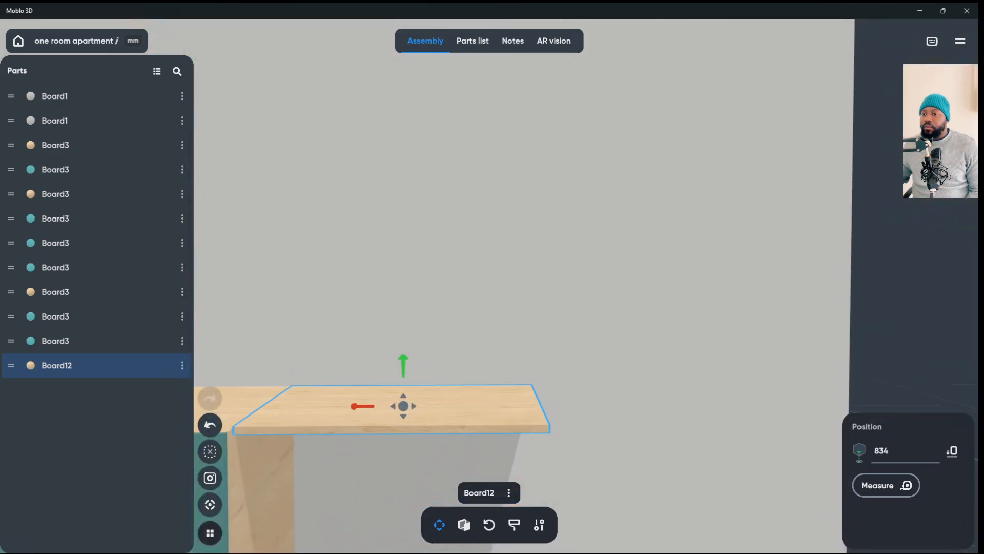
- Extend the new board's depth to 550 mm so its front edge is flush with the cabinet body
left_click(54, 96)
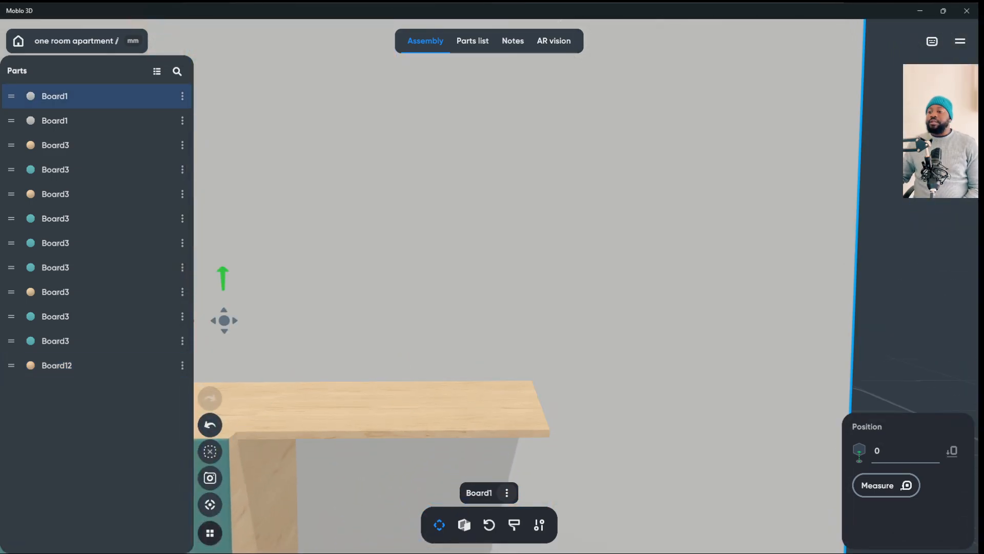
left_click(464, 525)
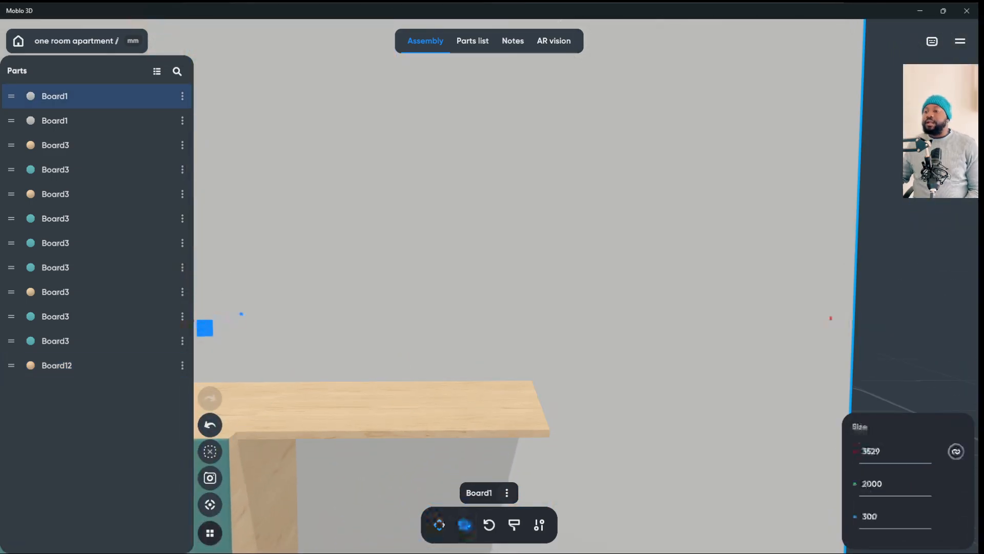
left_click_drag(564, 277, 462, 282)
scroll(492, 277, "down", 3)
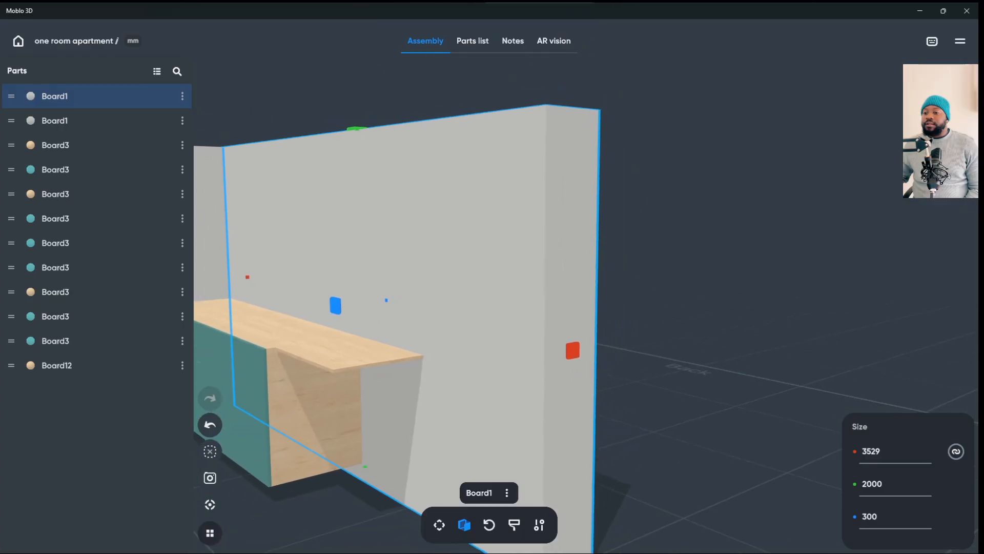
left_click(56, 365)
left_click_drag(298, 360, 290, 365)
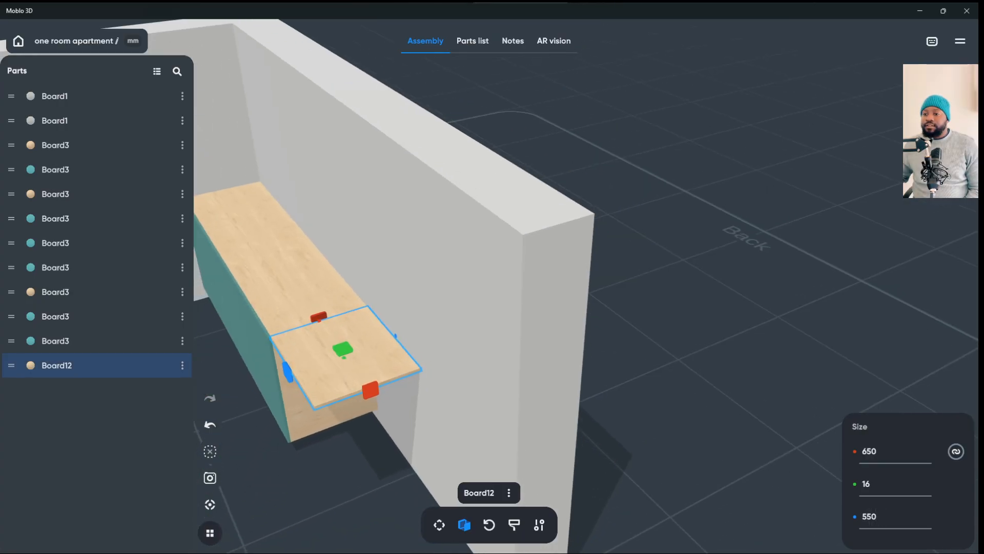
key("Escape")
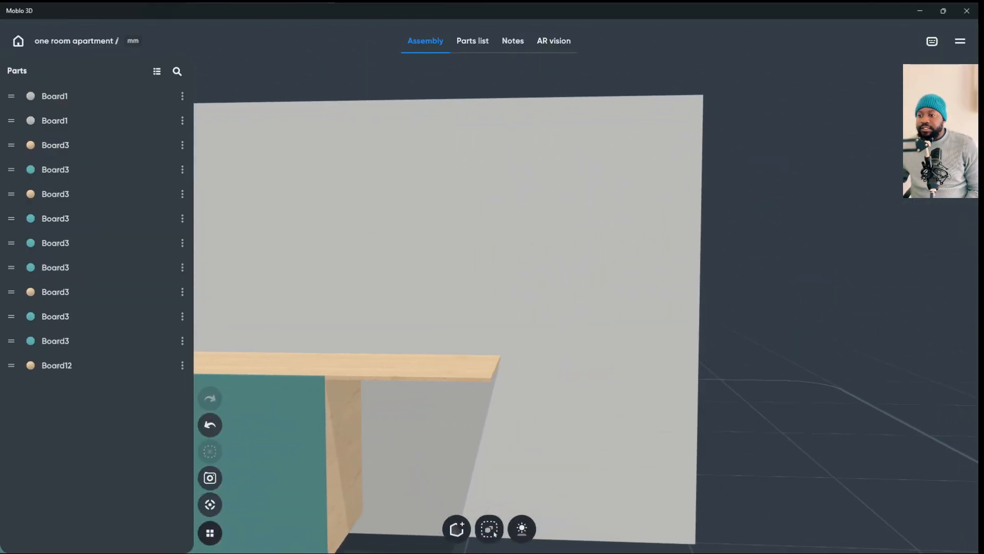
- Duplicate the 650 mm board, place the copy beyond its free end, and rotate the copy -90° on the blue axis to stand upright
left_click(405, 372)
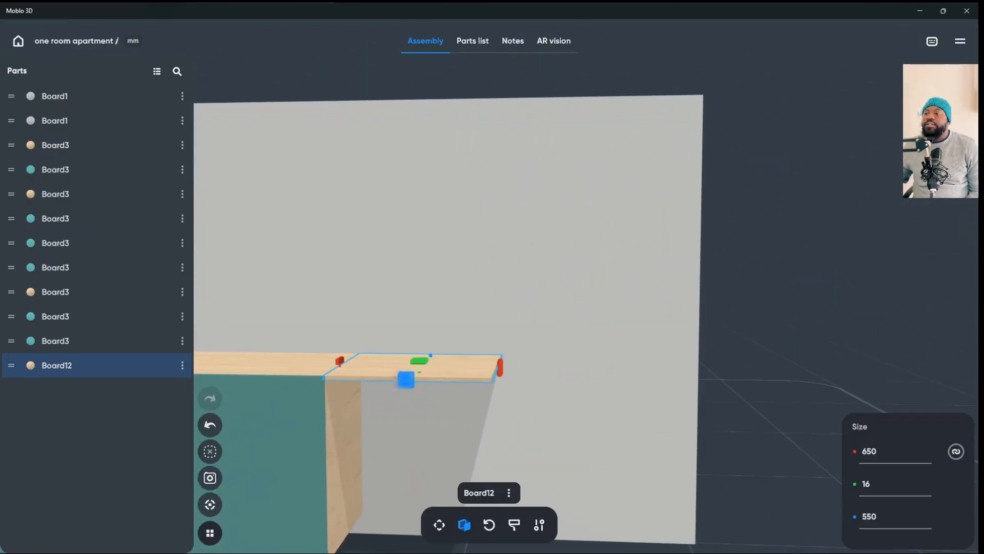
right_click(342, 359)
left_click(370, 358)
left_click_drag(374, 360, 518, 416)
left_click(489, 524)
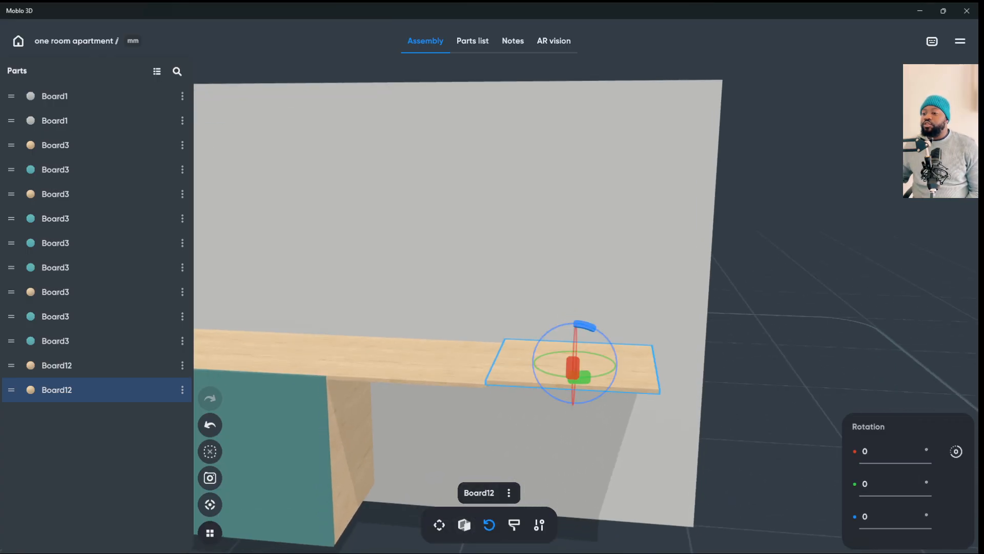
left_click_drag(587, 333, 651, 441)
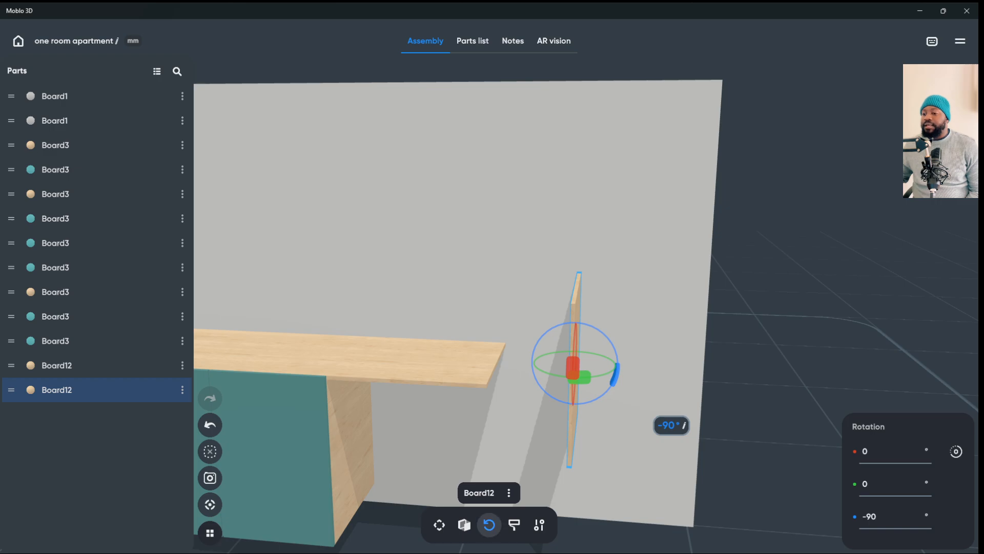
- Lower the upright board to a height of 54 mm and move it beneath the free end of the countertop board
left_click(439, 524)
left_click_drag(576, 323, 572, 428)
scroll(522, 374, "down", 5)
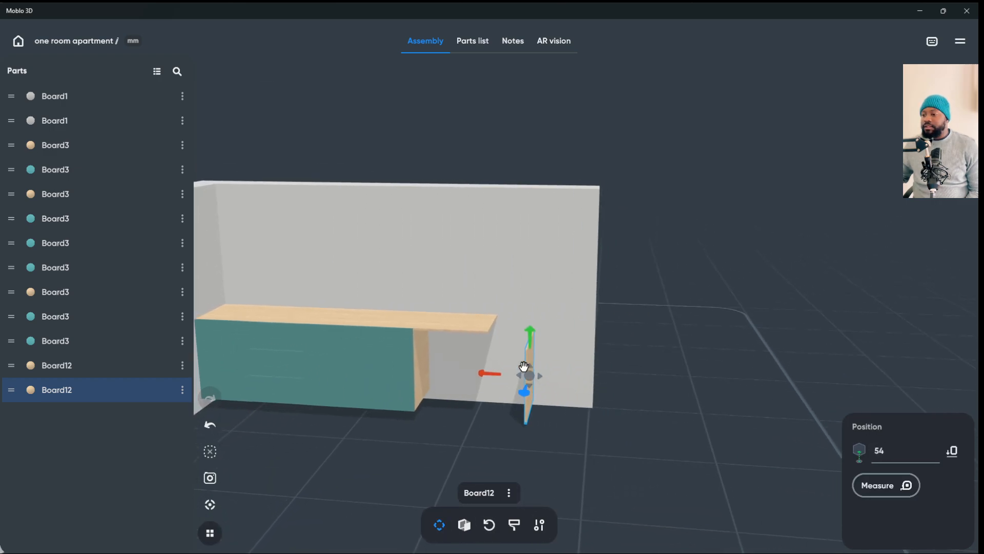
left_click_drag(486, 373, 445, 373)
left_click(209, 504)
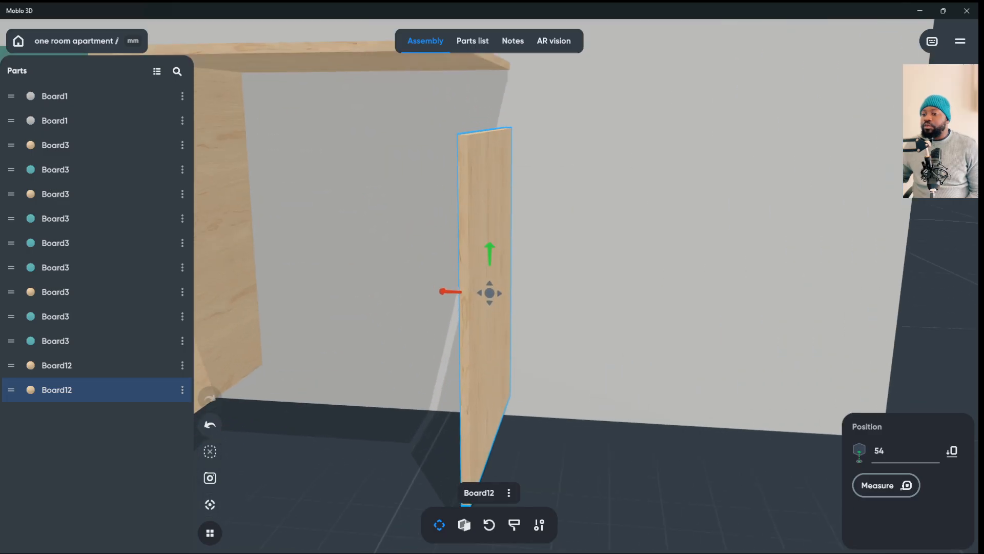
scroll(489, 286, "down", 4)
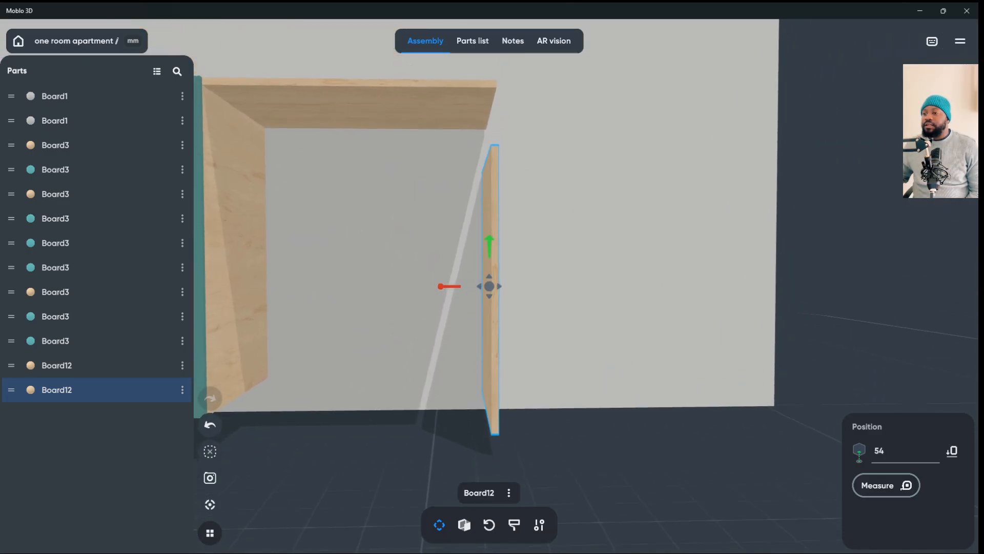
left_click_drag(615, 286, 615, 328)
left_click_drag(442, 288, 441, 290)
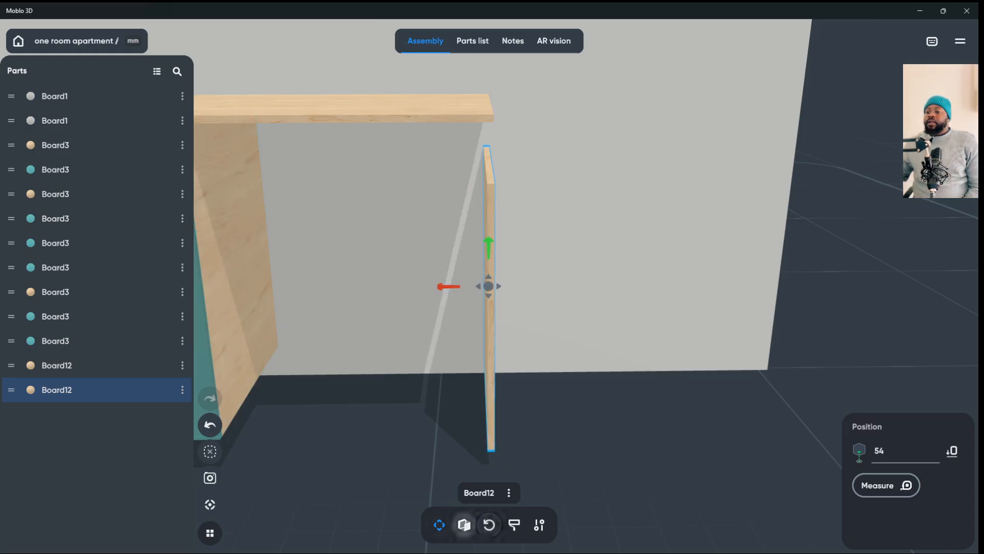
- Extend the upright board upward to a length of 780 mm, up to the underside of the countertop board
left_click(465, 524)
left_click_drag(489, 159, 508, 110)
left_click(496, 108)
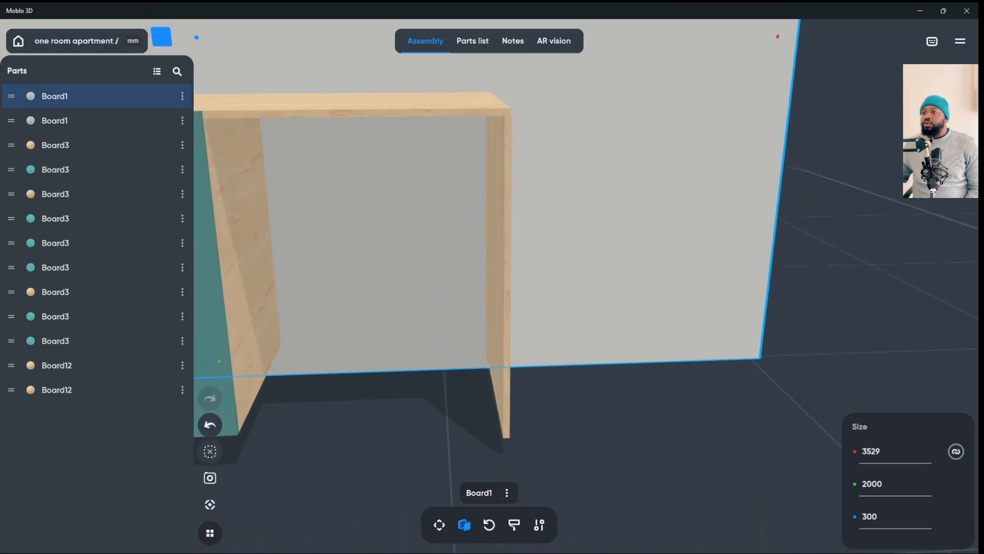
- Shift the upright board sideways so its outer face is flush with the end of the countertop board
left_click(499, 205)
left_click_drag(589, 230, 559, 221)
left_click(439, 525)
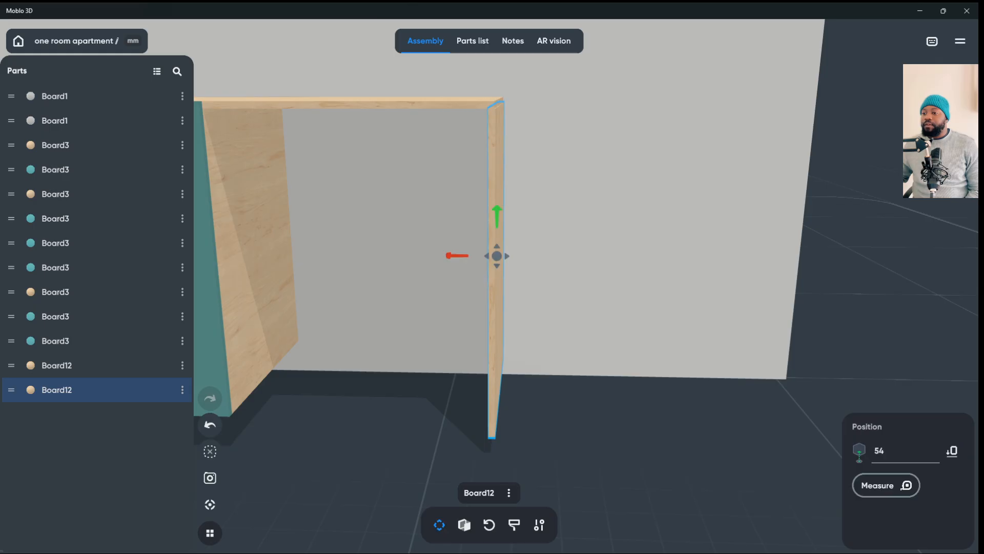
left_click_drag(454, 261, 452, 260)
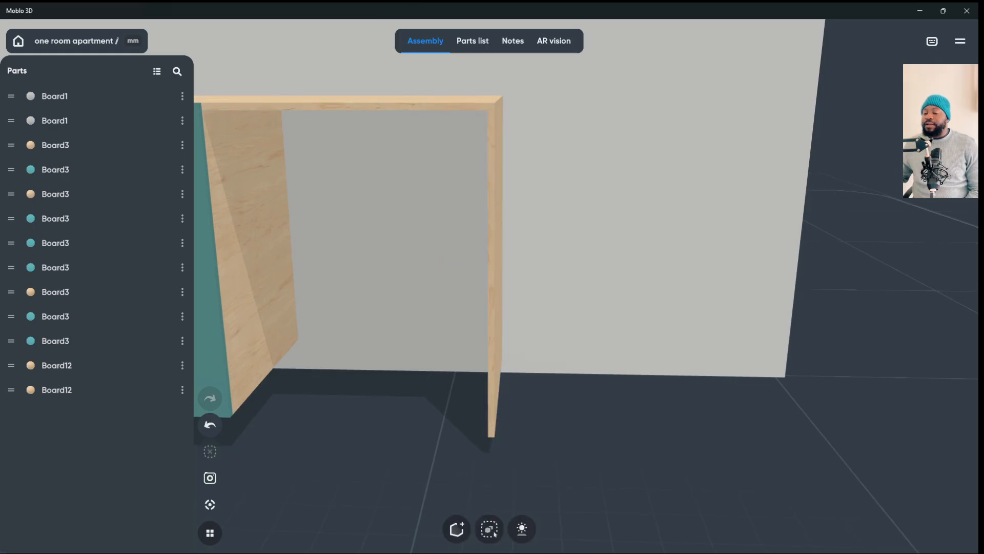
- Extend the lower end of the upright side board down to the floor
scroll(489, 286, "down", 3)
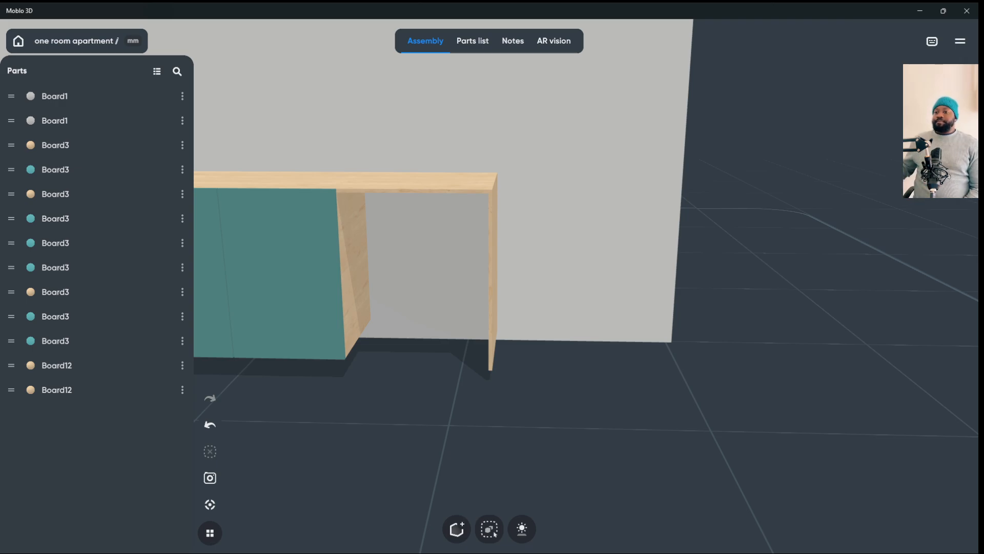
mouse_move(590, 286)
left_mouse_down()
mouse_move(589, 299)
mouse_move(681, 333)
mouse_move(597, 305)
mouse_move(615, 272)
mouse_move(604, 275)
left_mouse_up()
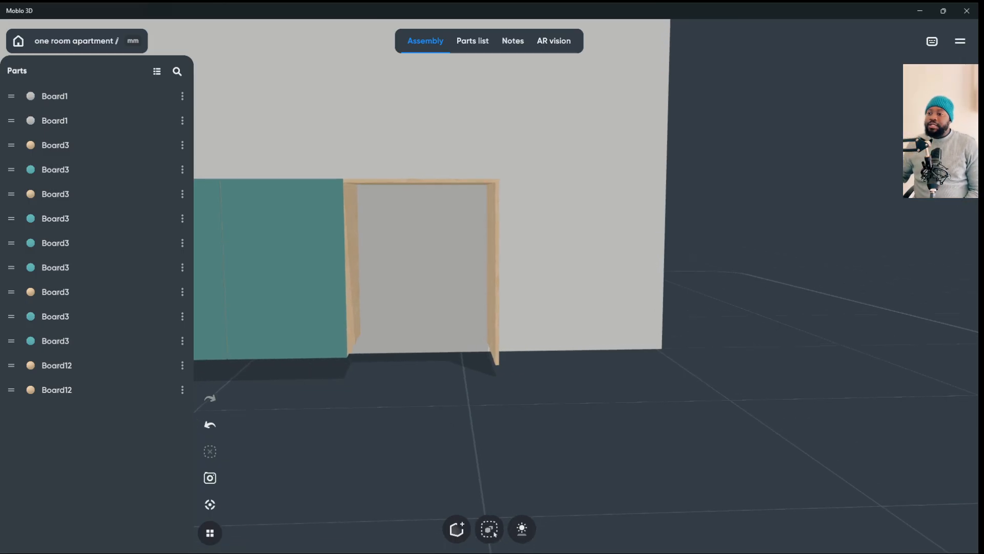
left_click(493, 270)
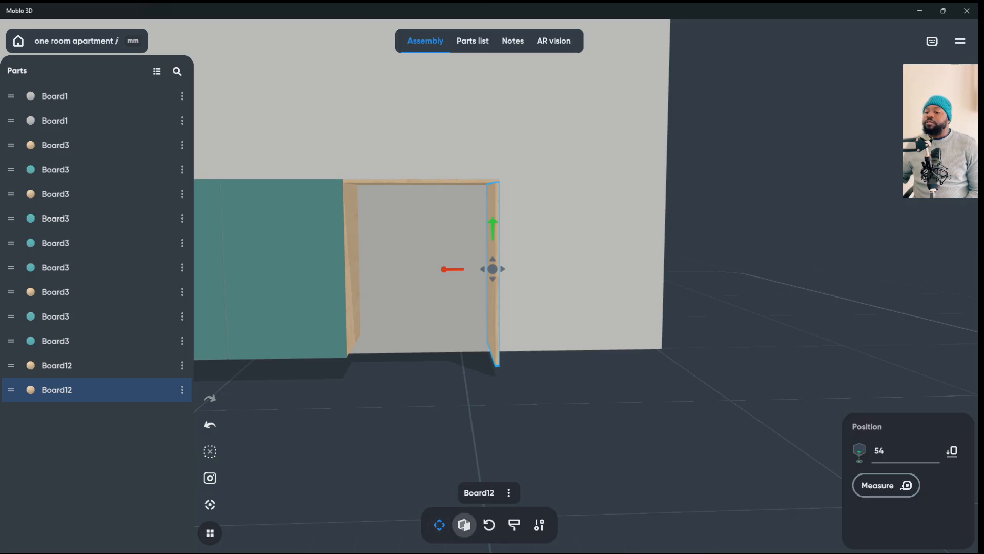
left_click(464, 524)
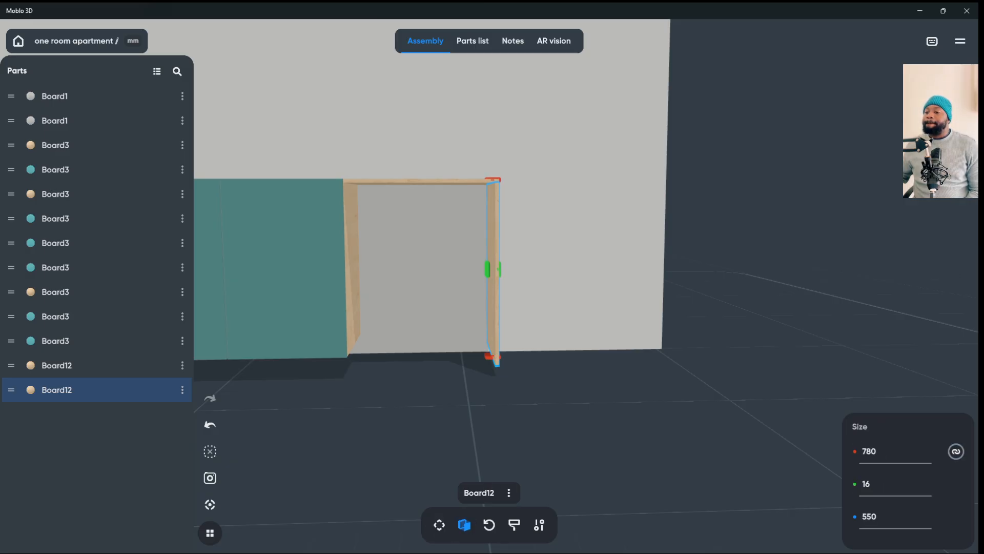
left_click_drag(486, 364, 453, 329)
key("Escape")
scroll(492, 276, "down", 2)
left_click(405, 267)
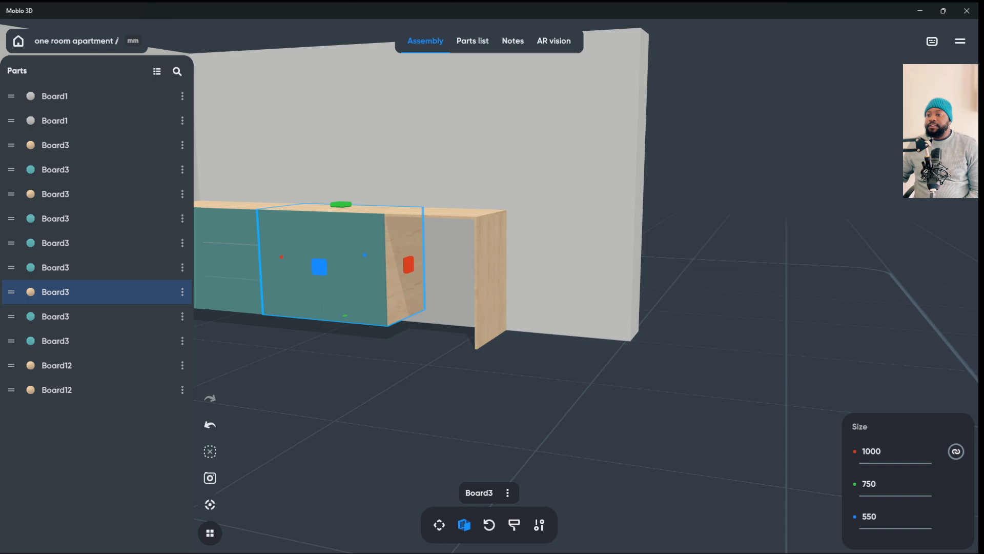
key("Escape")
left_click_drag(454, 329, 515, 315)
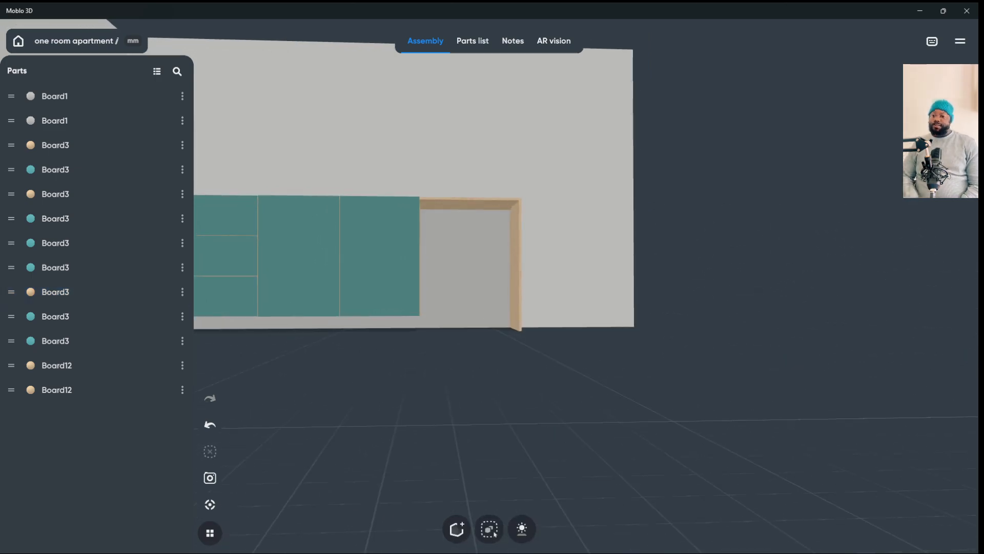
scroll(478, 286, "down", 3)
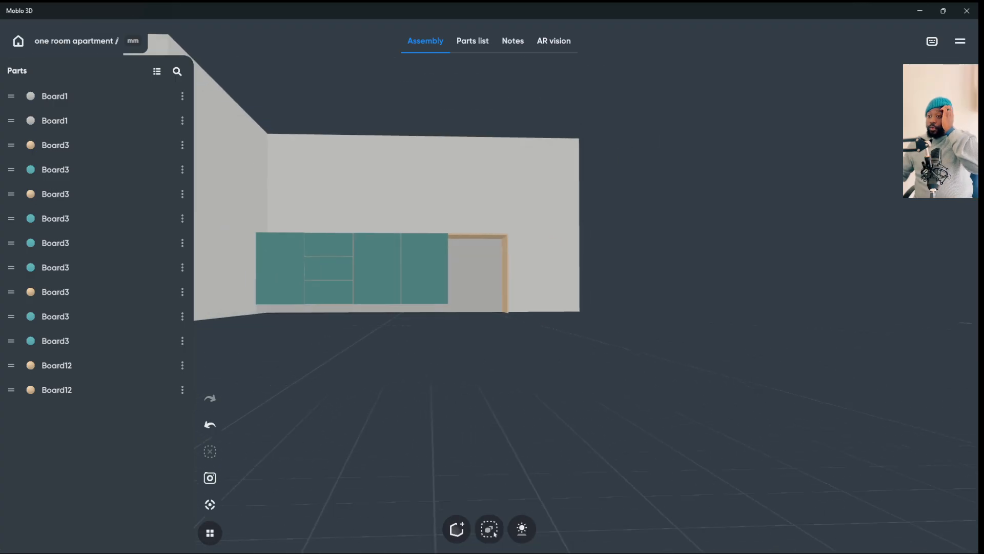
left_click_drag(492, 308, 493, 333)
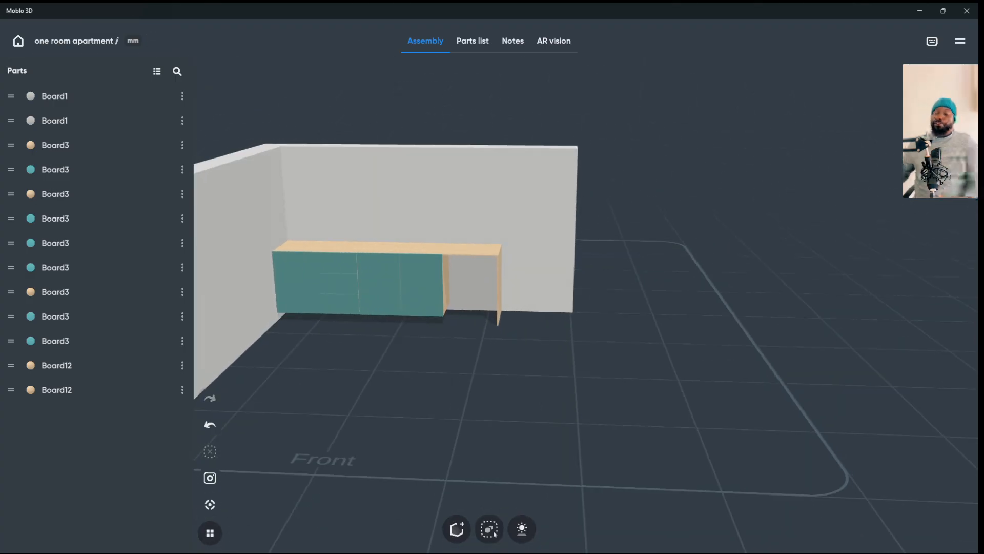
- Duplicate the 1000 mm wide cabinet body and move the copy to the open floor in front of the open bay
left_click(400, 284)
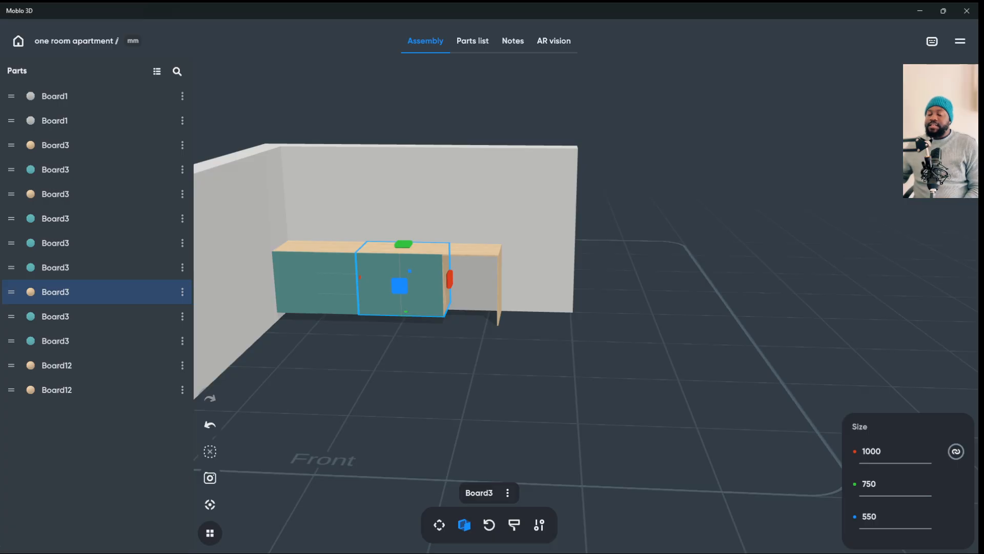
right_click(416, 247)
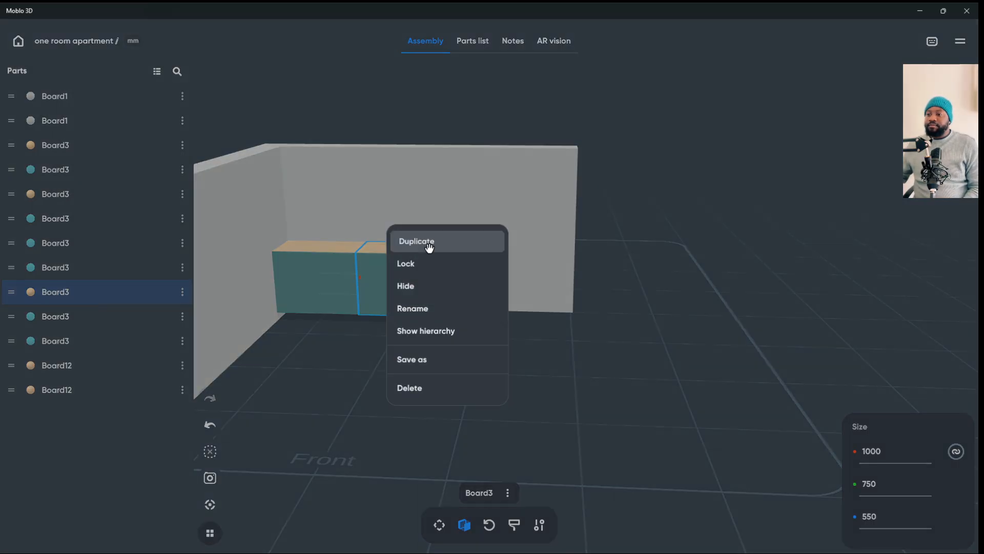
left_click(427, 241)
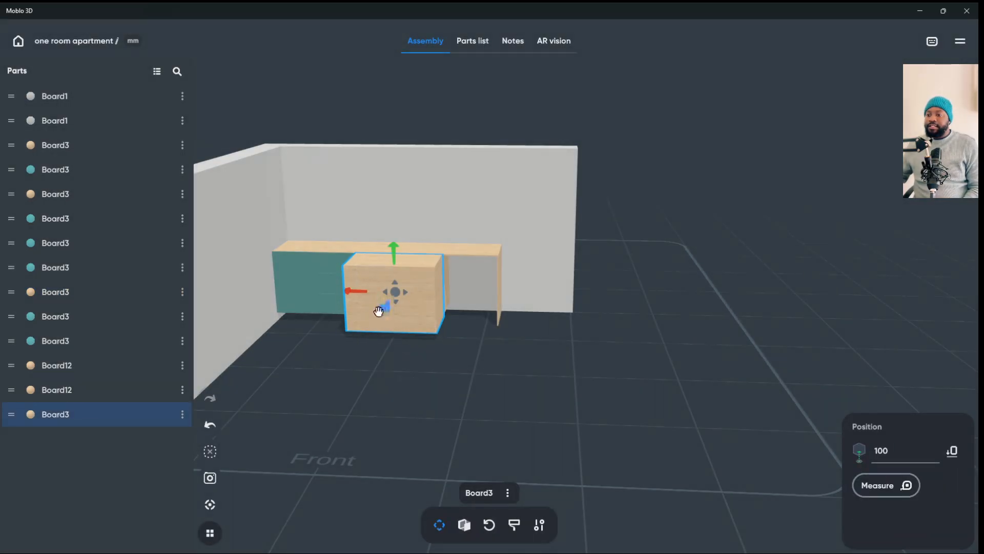
left_click_drag(378, 311, 506, 332)
left_click_drag(563, 410, 615, 400)
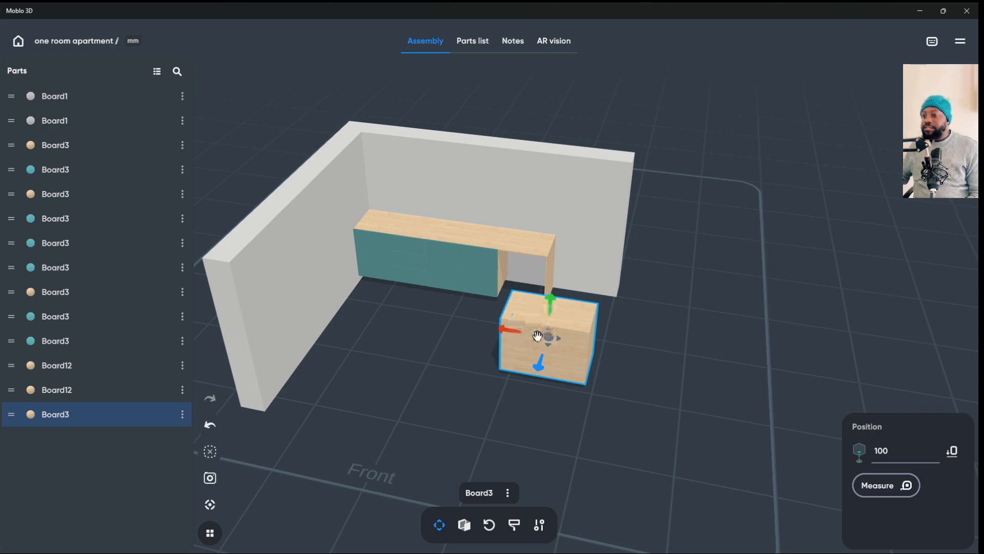
- Resize the copied cabinet body to 700 mm wide and 2000 mm high
left_click(464, 525)
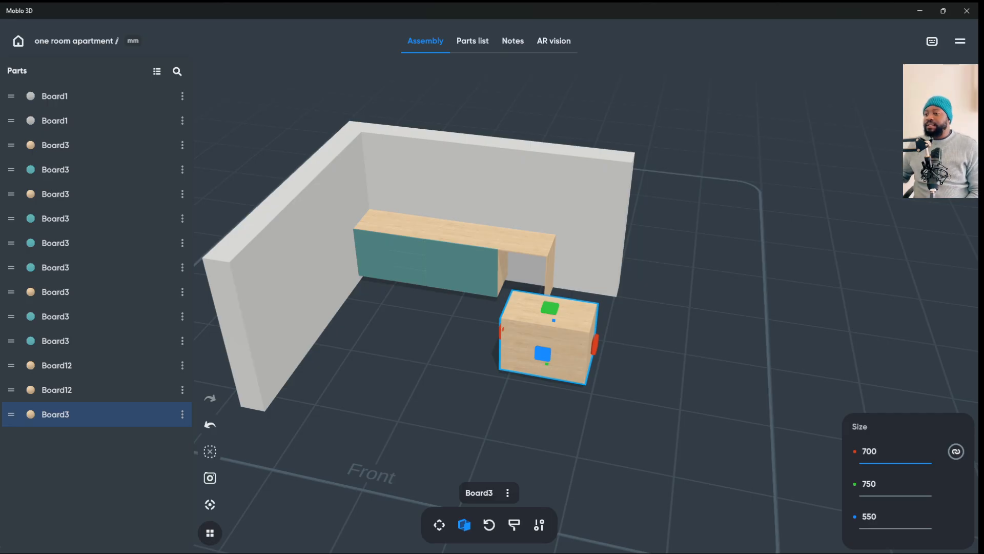
key("Tab")
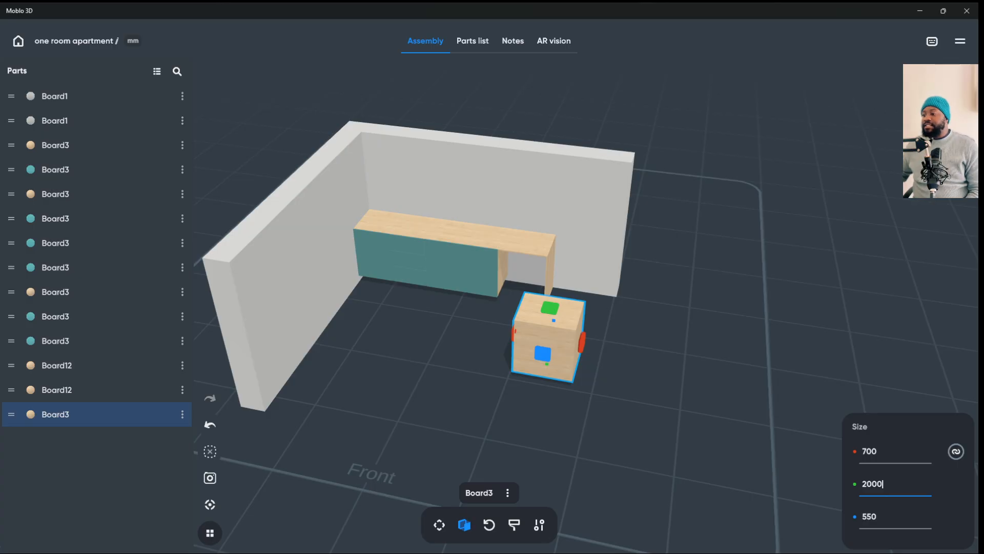
key("Return")
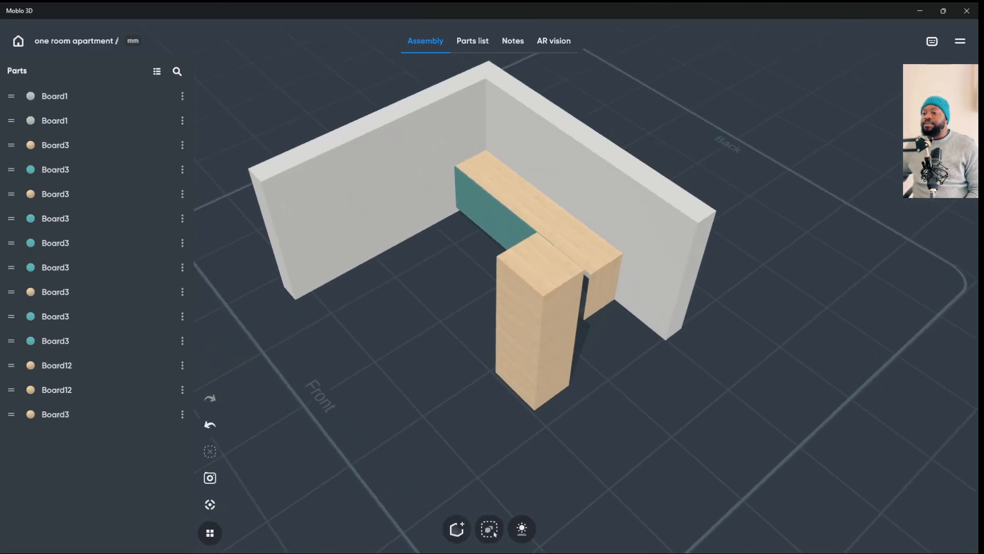
- Move the tall cabinet back against the rear wall and sideways up to the upright board at the countertop's end
left_click(533, 328)
left_click(439, 524)
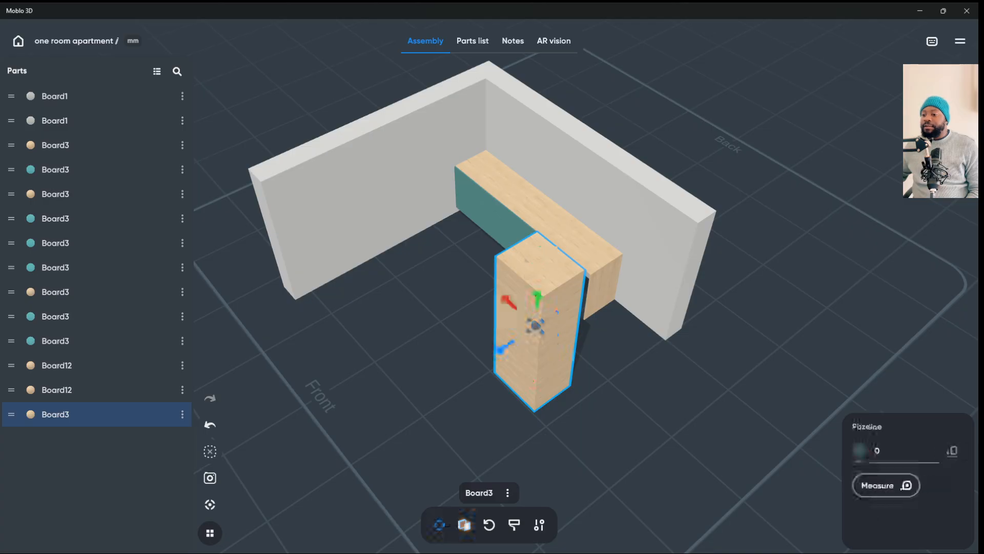
left_click_drag(533, 351, 544, 346)
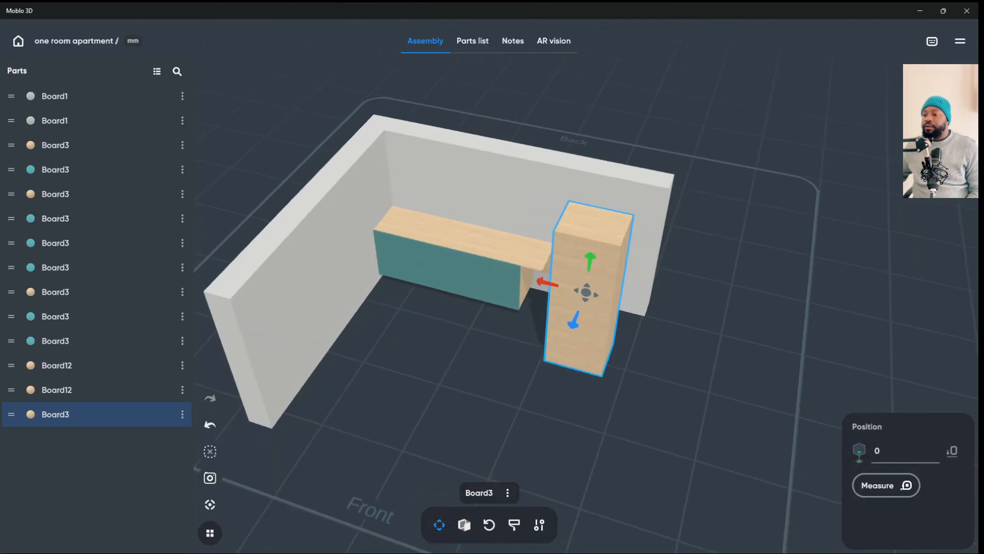
left_click_drag(547, 289, 574, 290)
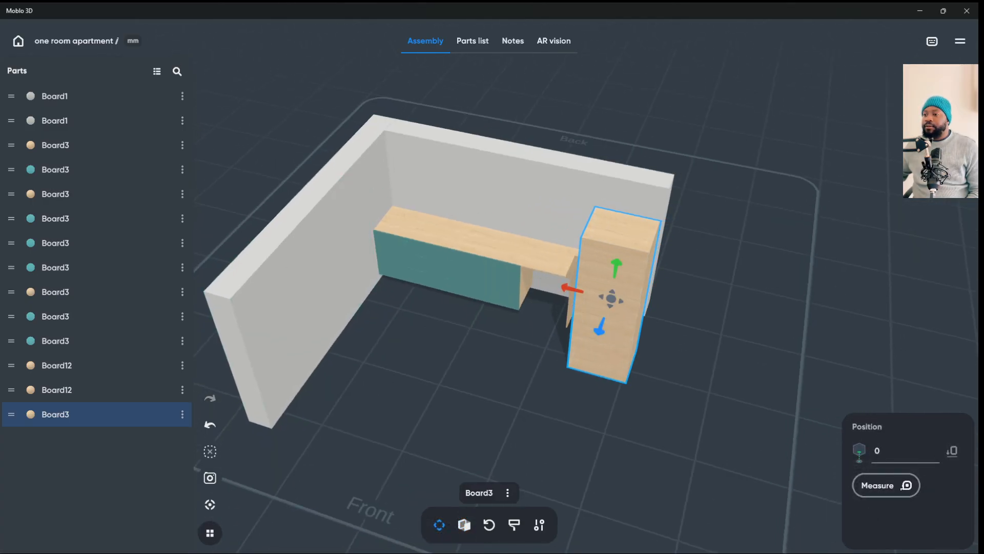
left_click_drag(600, 335, 618, 282)
key("Escape")
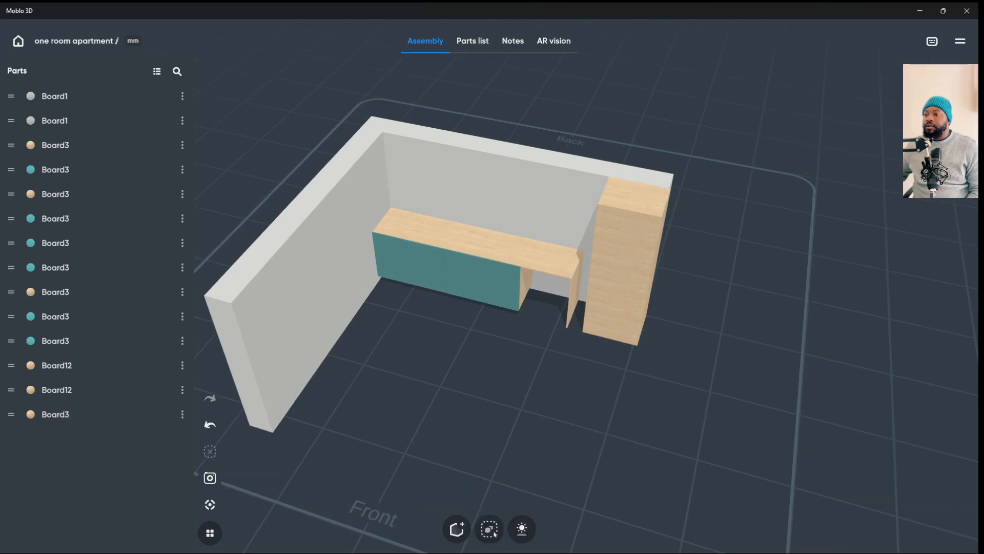
left_click(584, 265)
left_click_drag(577, 256, 566, 254)
left_click(717, 308)
- Widen the tall cabinet to about 881 mm by extending its outer side to the end of the rear wall
left_click_drag(717, 307, 672, 276)
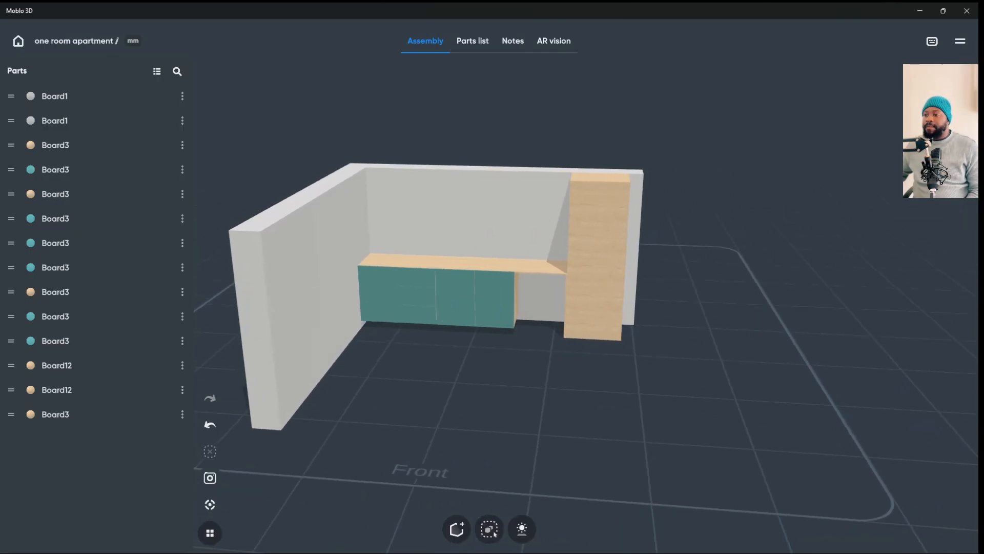
left_click(596, 256)
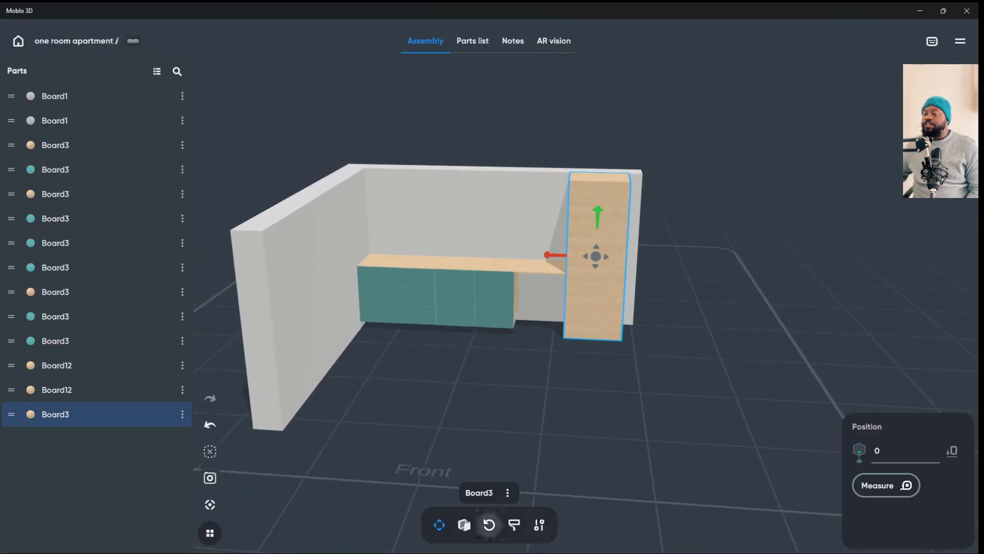
left_click(465, 524)
left_click_drag(627, 259, 637, 273)
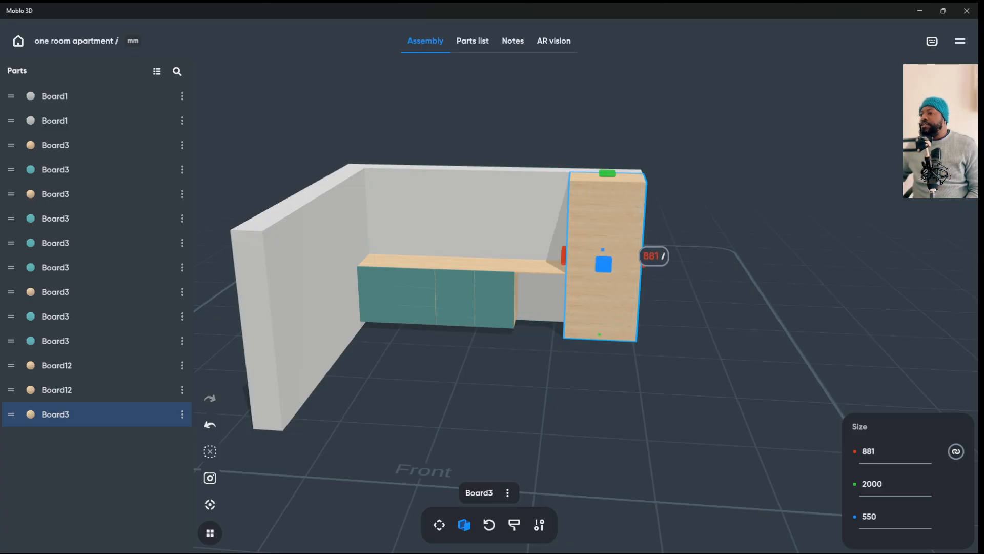
left_click(717, 307)
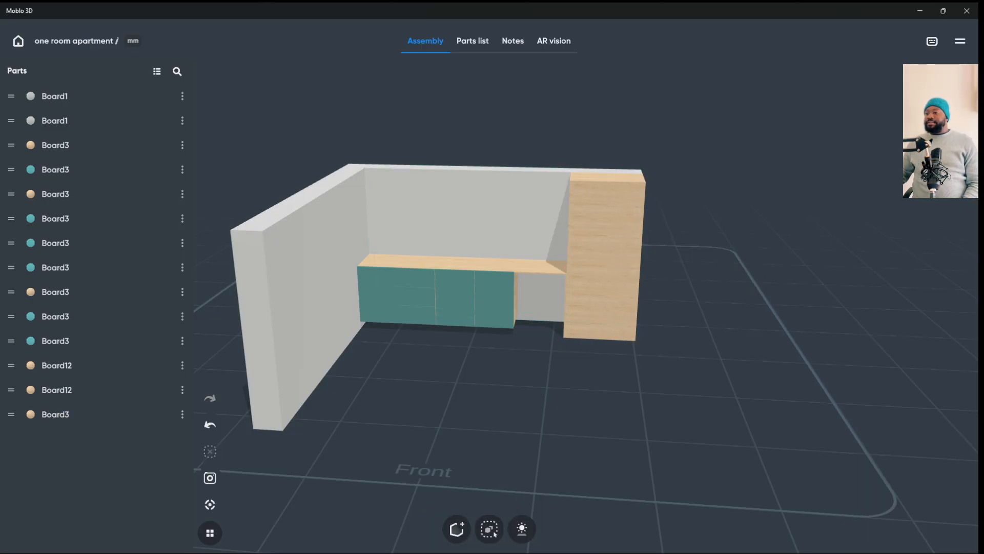
- Duplicate the teal door next to the open bay and place the copy on the open floor in front of the tall cabinet
left_click_drag(718, 307, 701, 335)
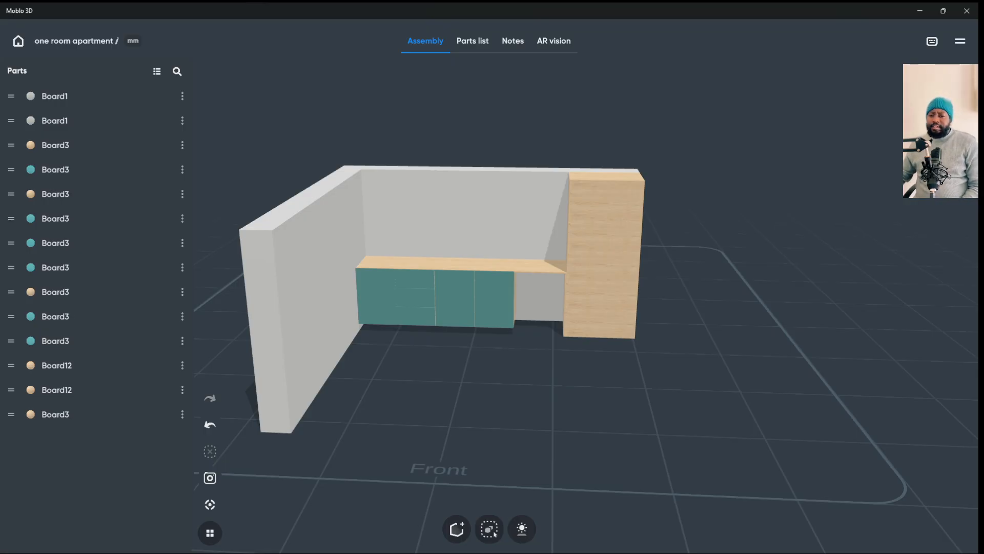
left_click(603, 256)
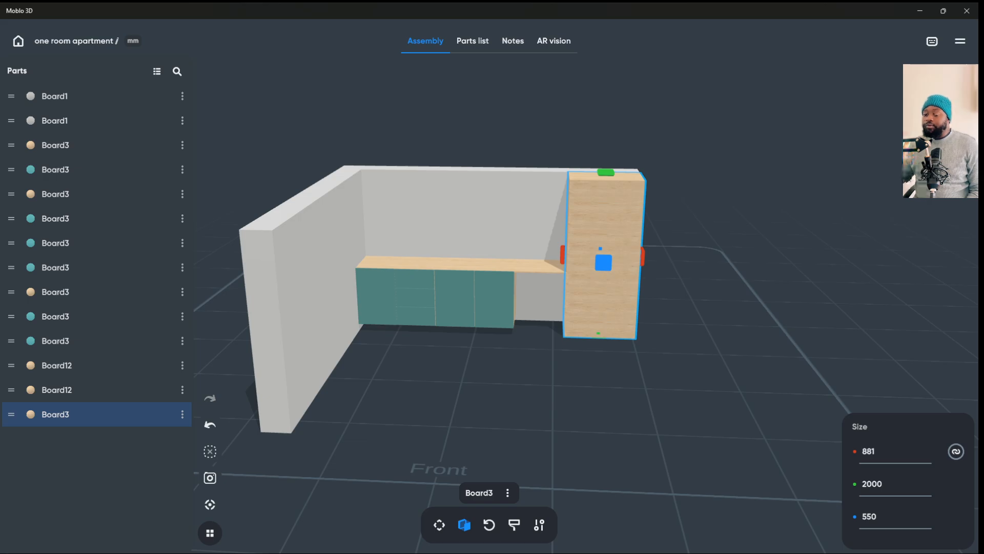
left_click(494, 300)
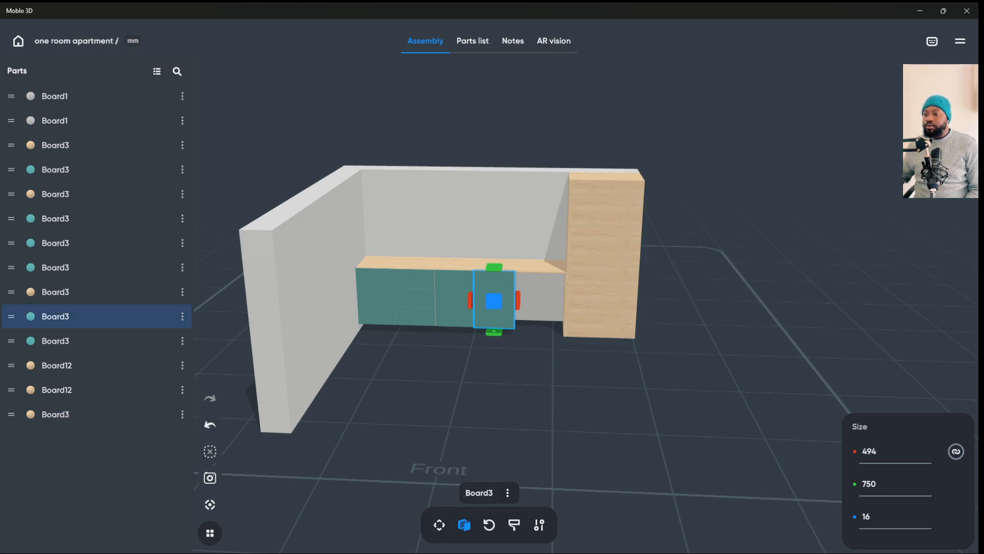
right_click(469, 301)
left_click(507, 308)
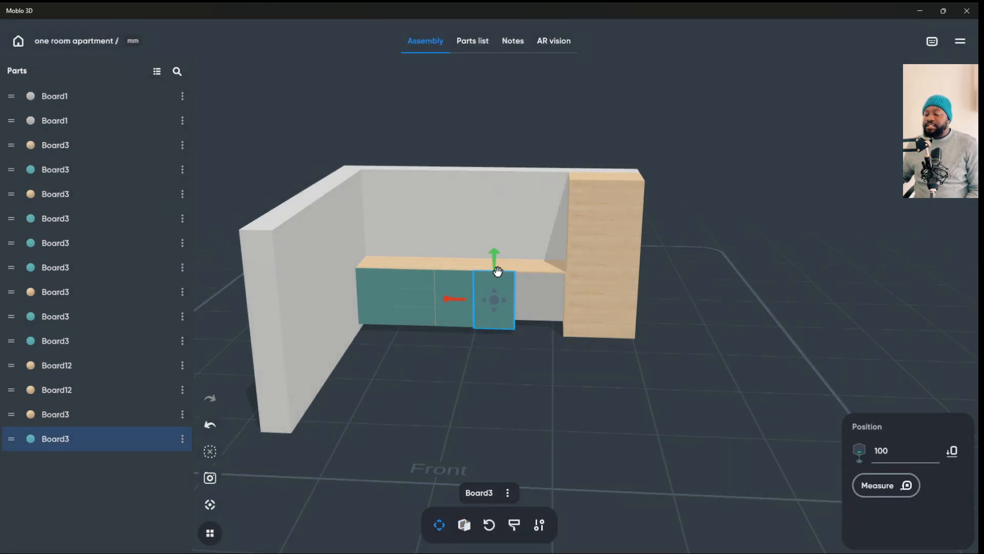
middle_click_drag(490, 315, 580, 333)
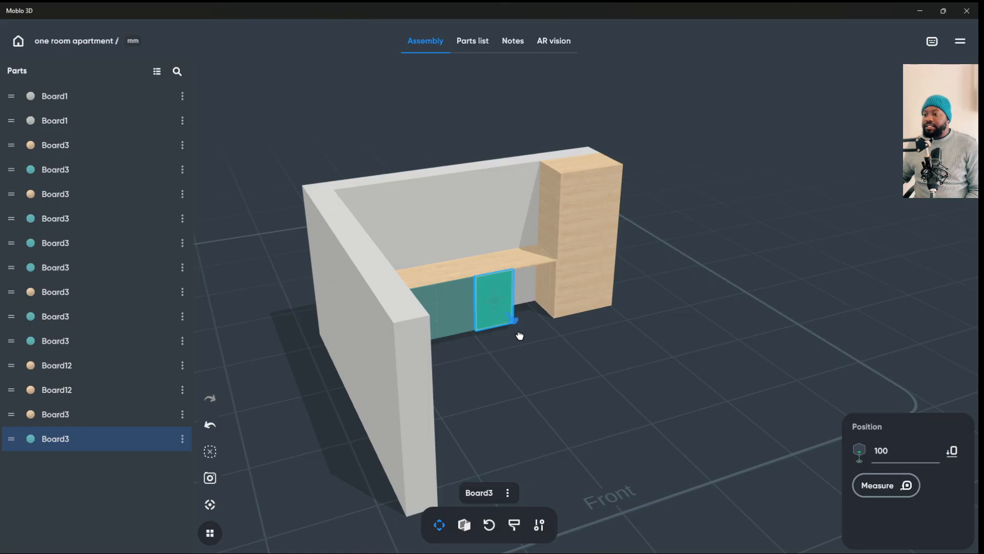
left_click_drag(516, 322, 580, 342)
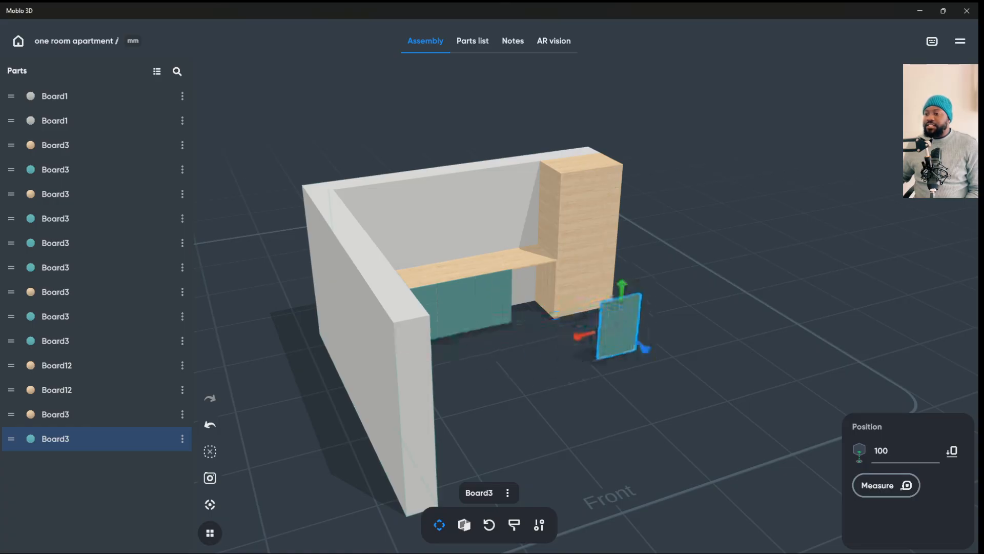
- Check the tall cabinet's width and set the copied teal door's width to 436.5 mm
middle_click_drag(579, 341, 487, 343)
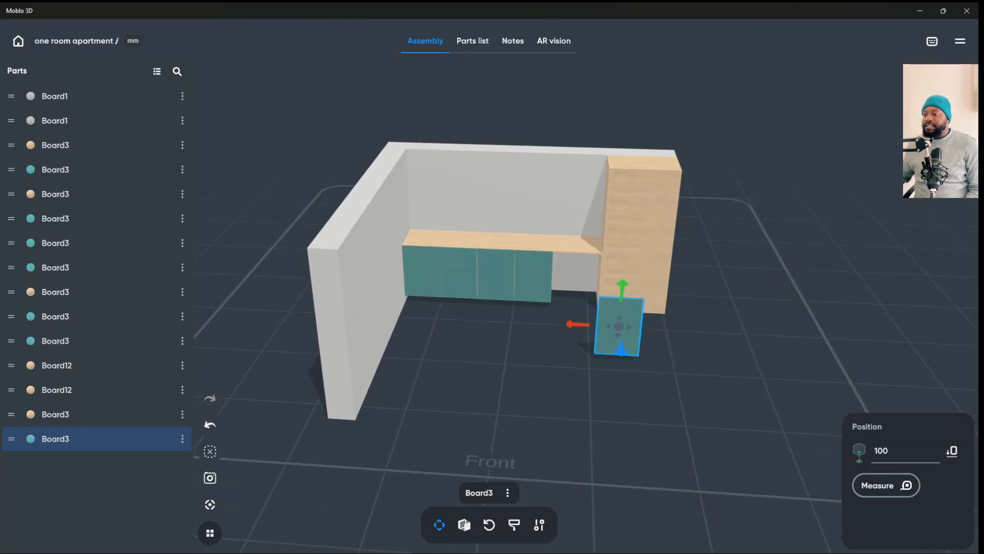
left_click(637, 235)
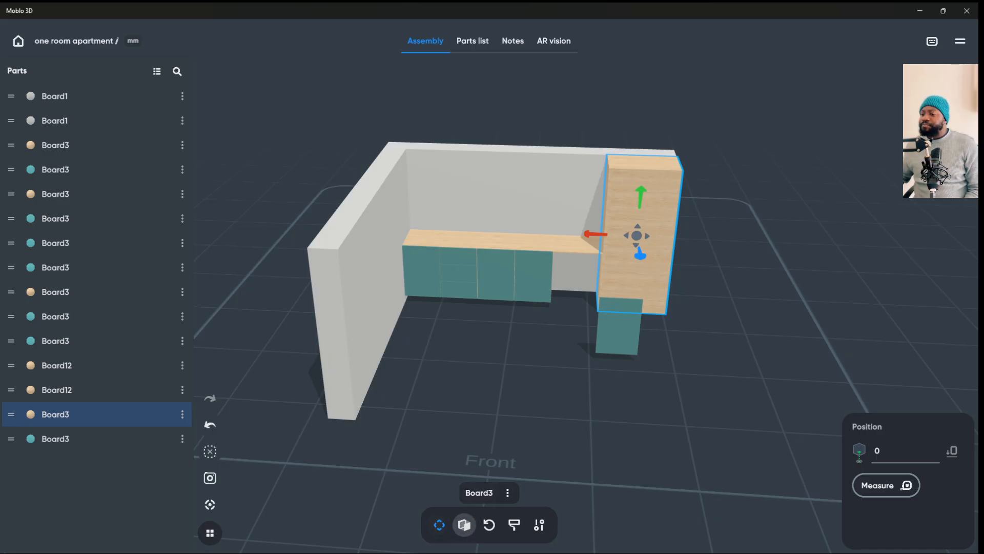
left_click(463, 524)
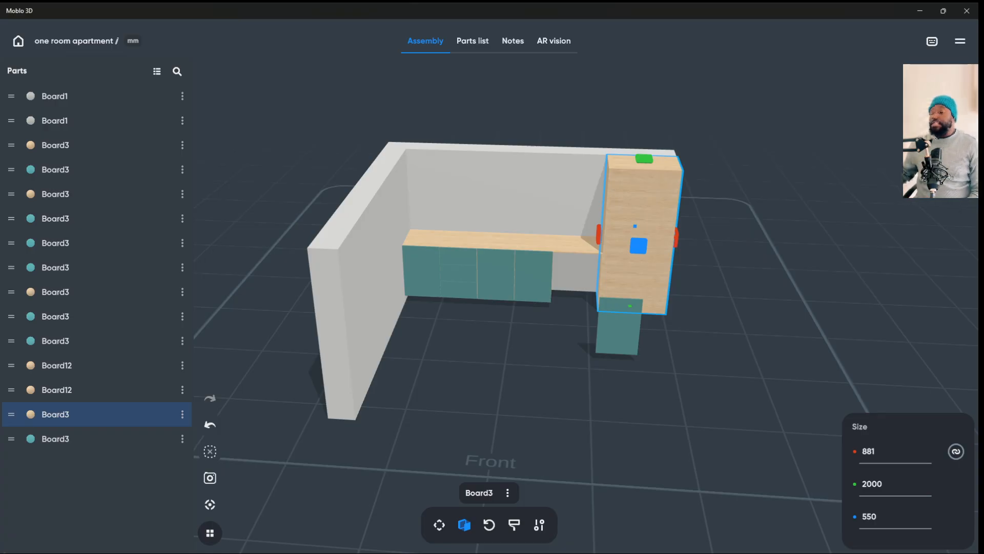
left_click(619, 333)
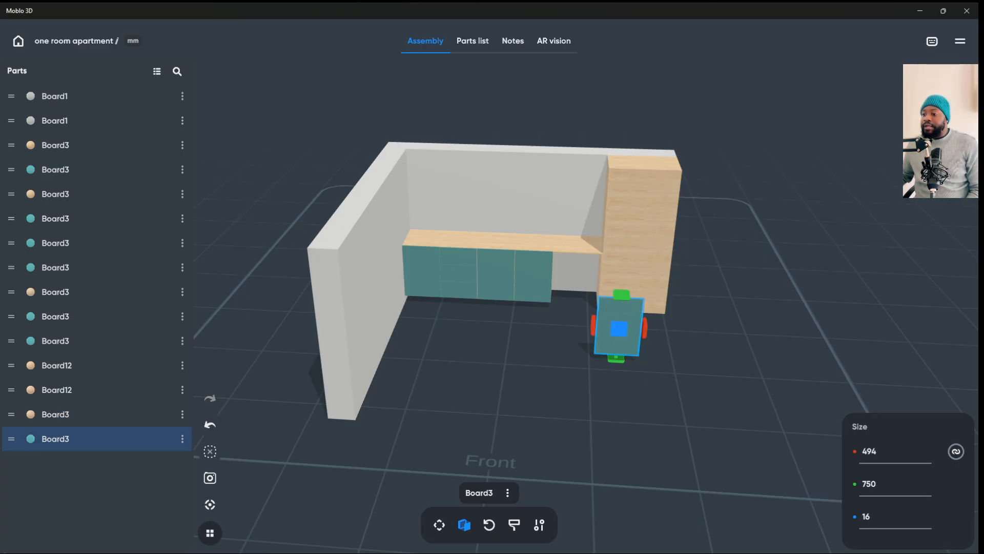
left_click(869, 451)
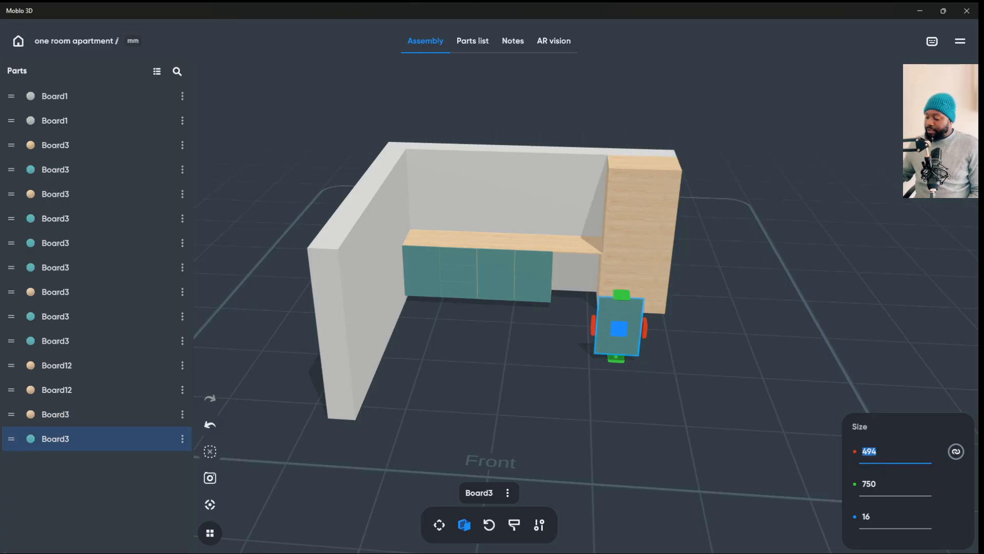
type("436")
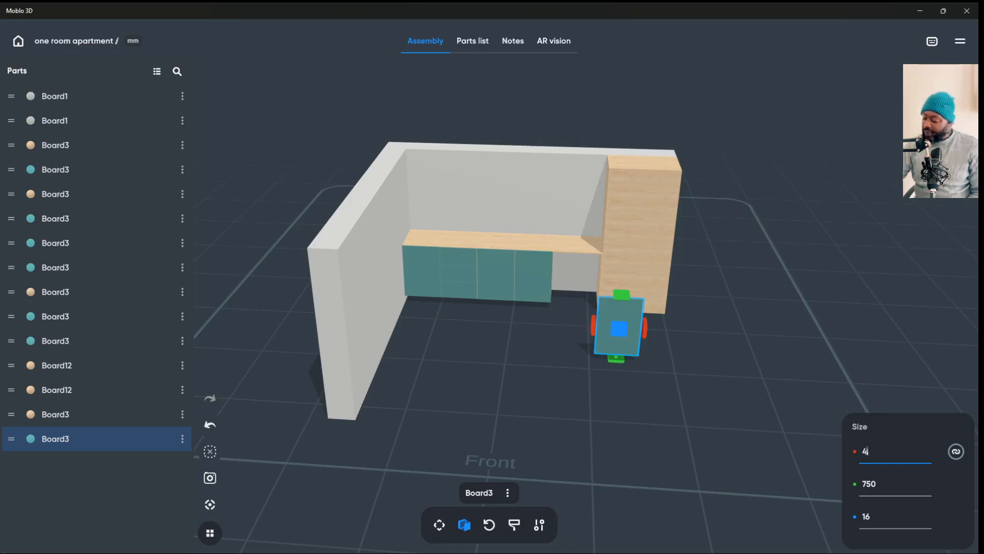
type(".5")
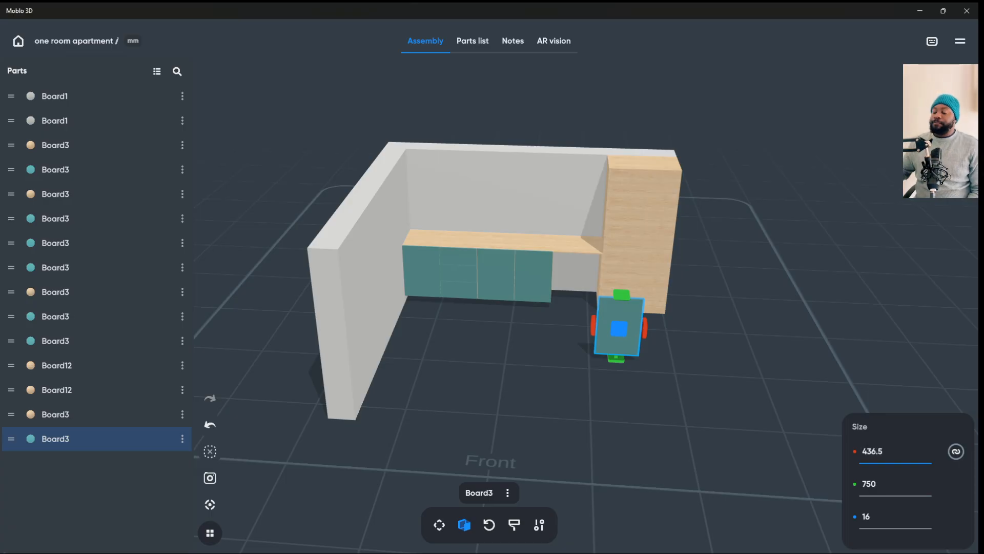
key("Tab")
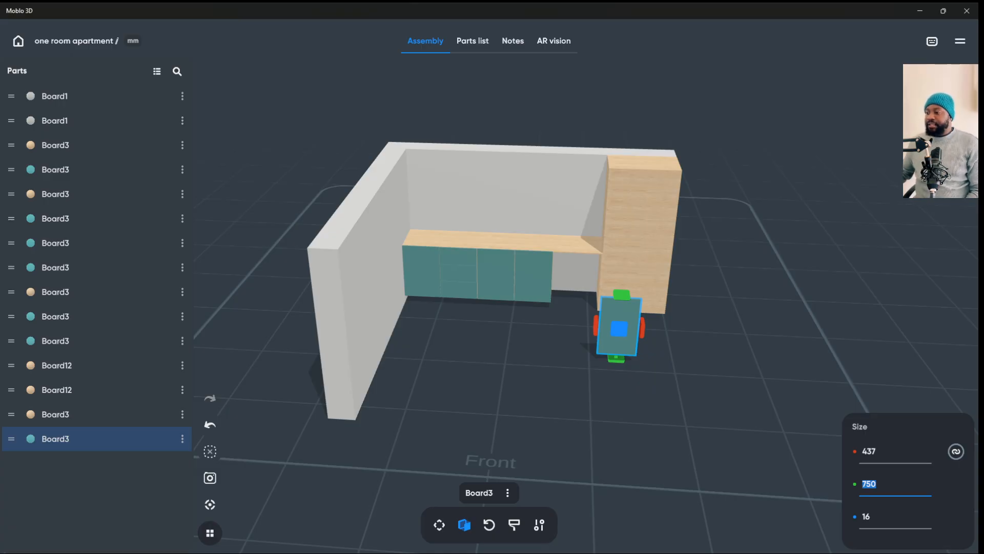
- Shorten the tall cabinet from its underside to a height of 1864 mm and set its elevation above the floor to 180 mm
left_click_drag(687, 390, 687, 364)
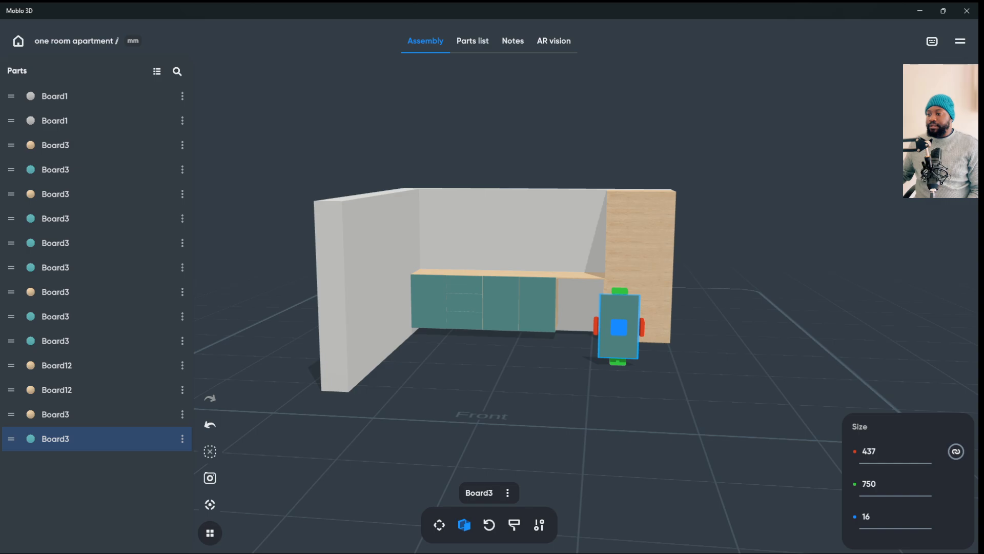
left_click(641, 241)
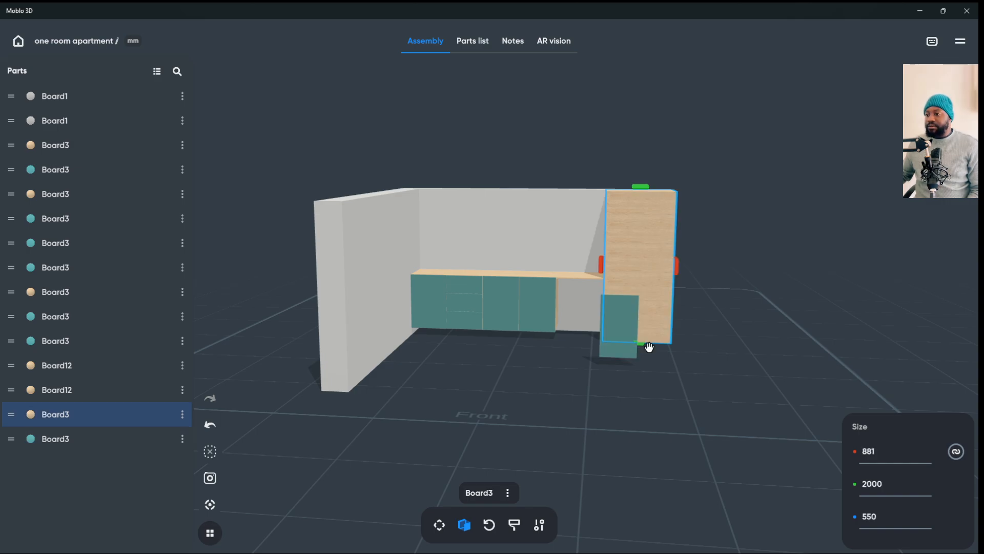
left_click_drag(640, 343, 647, 339)
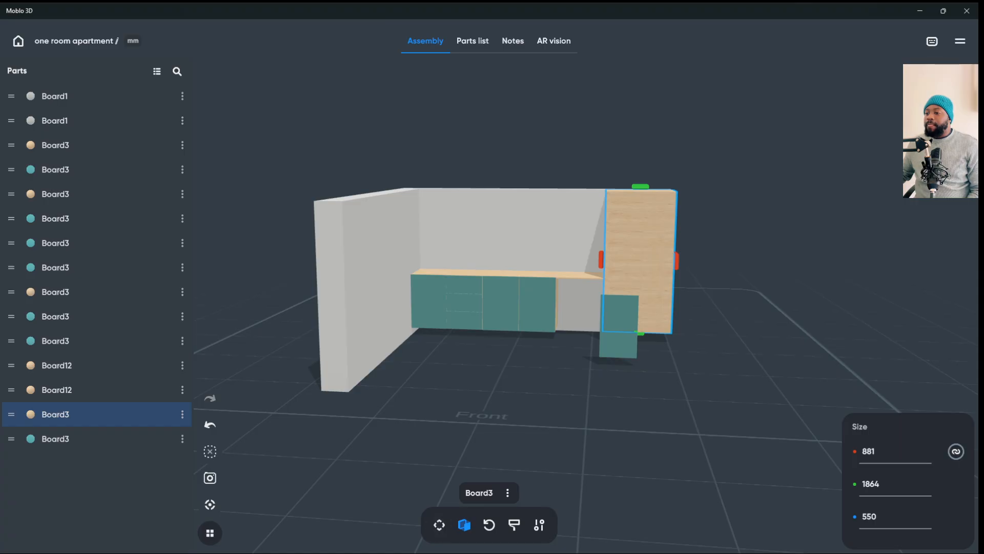
left_click_drag(677, 268, 639, 314)
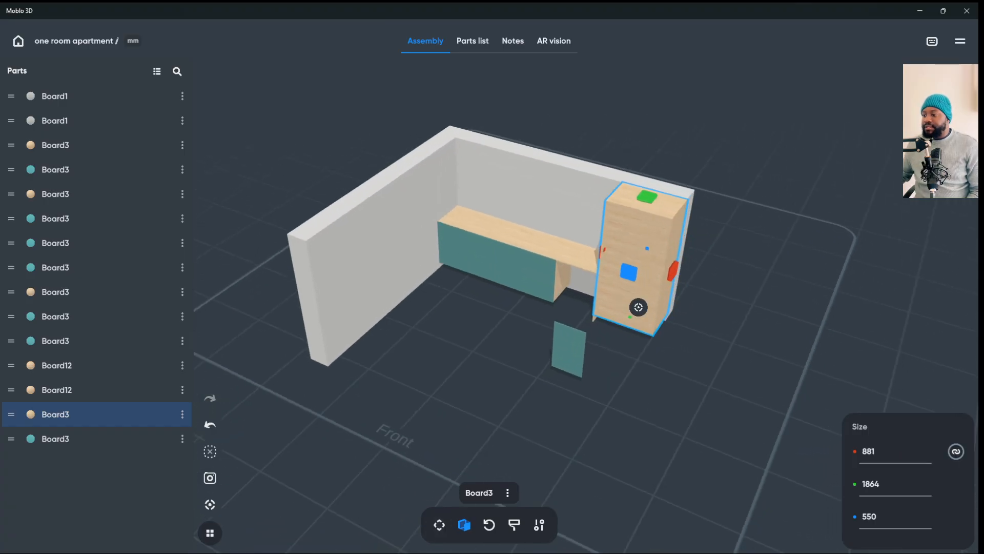
left_click(439, 524)
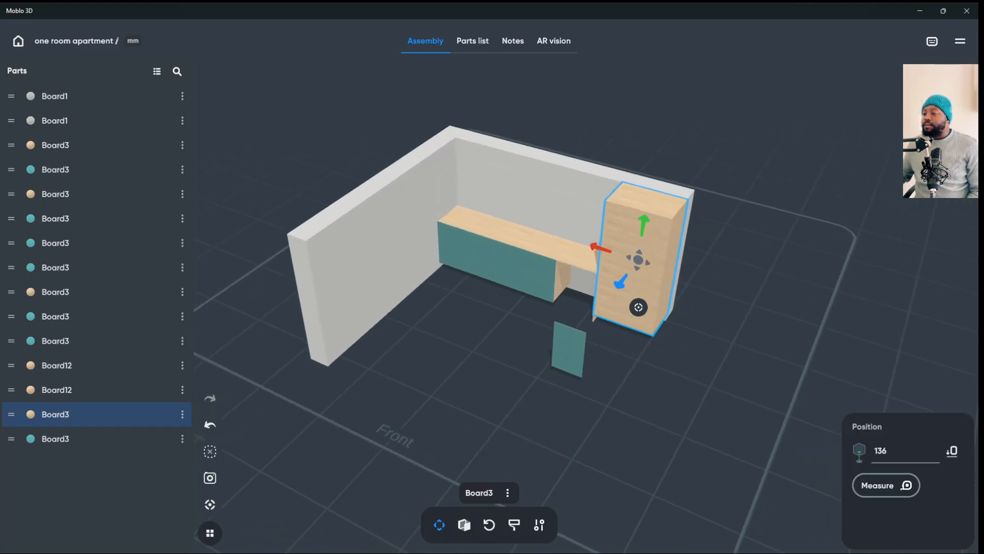
left_click(880, 450)
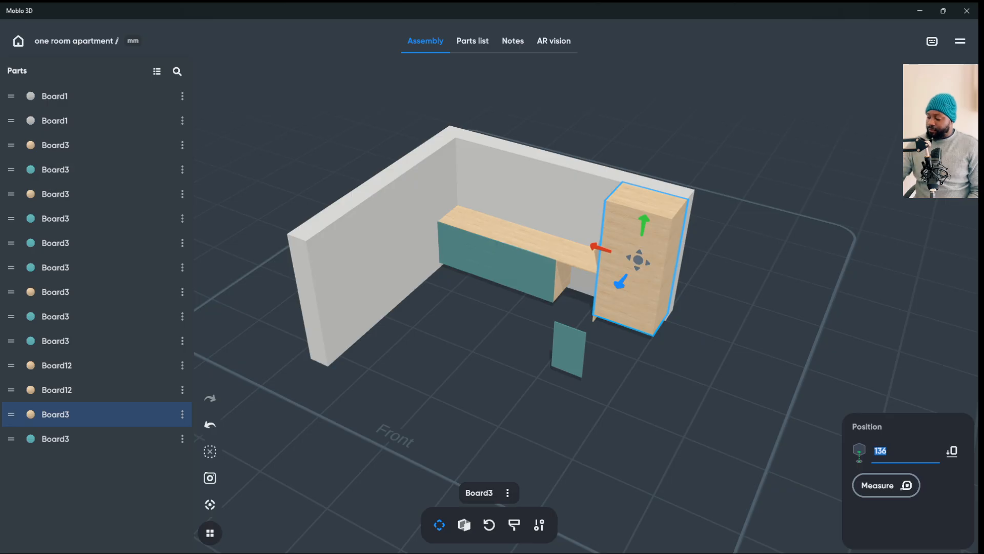
type("180")
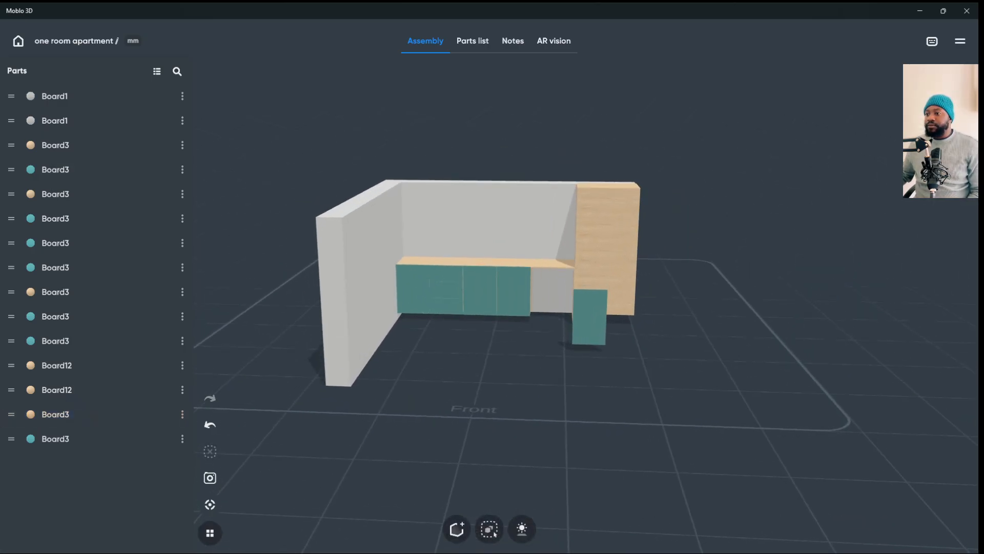
- Set the copied teal door's height to 1864 mm to match the tall cabinet body
left_click(607, 241)
left_click(465, 524)
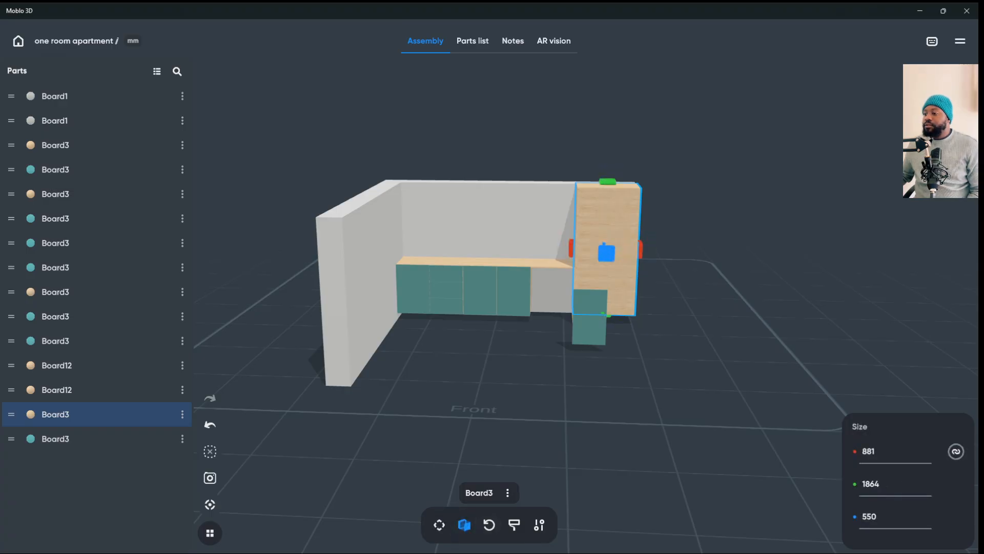
left_click(871, 484)
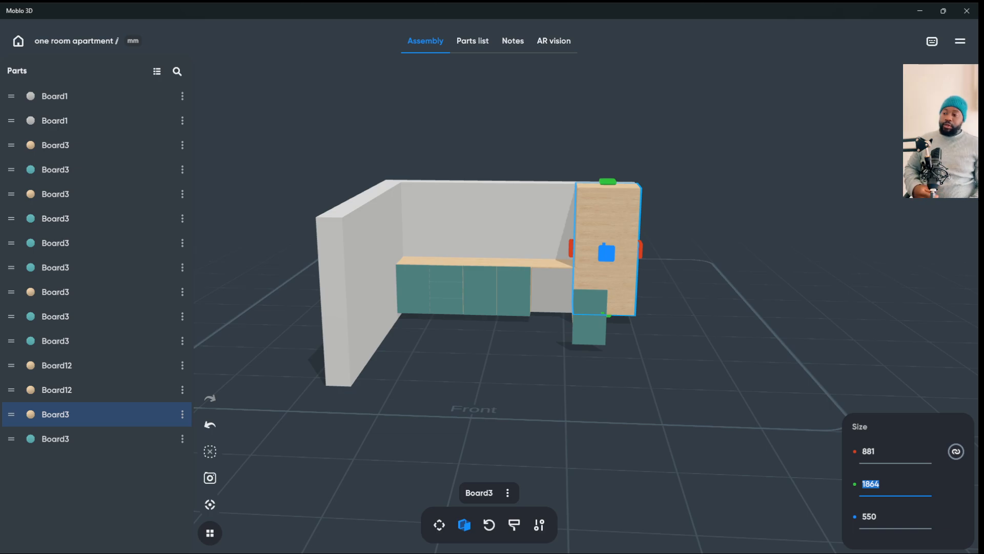
left_click(56, 438)
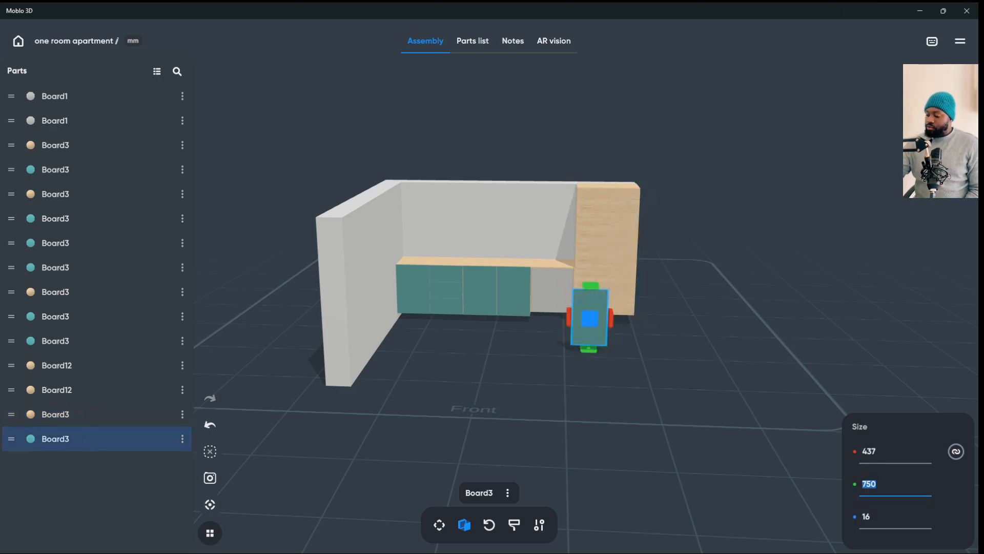
type("1864")
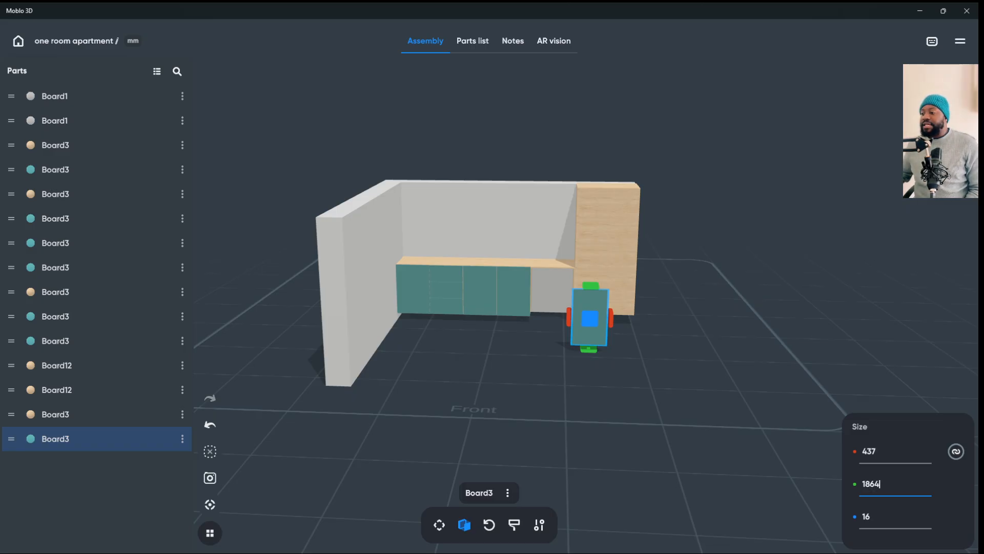
key("Return")
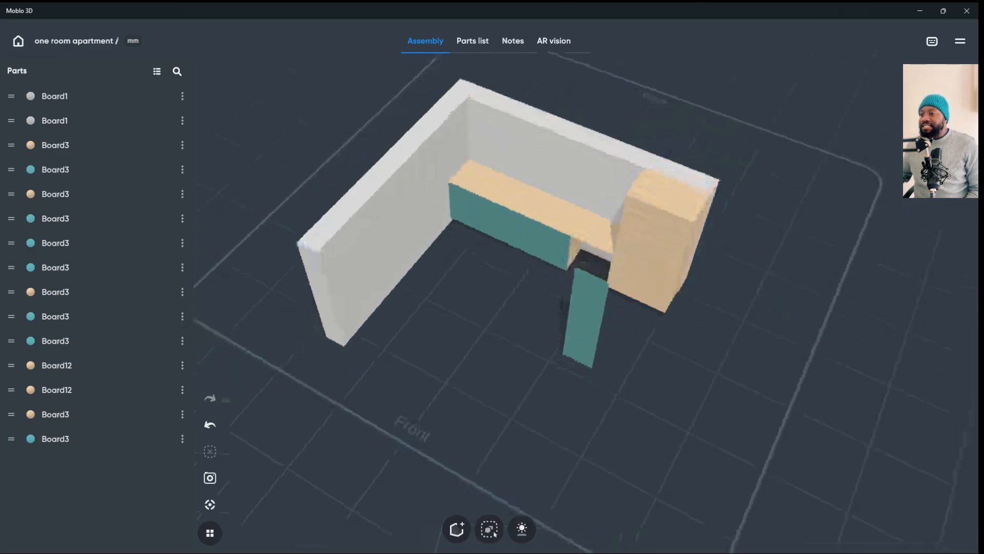
left_click(567, 345)
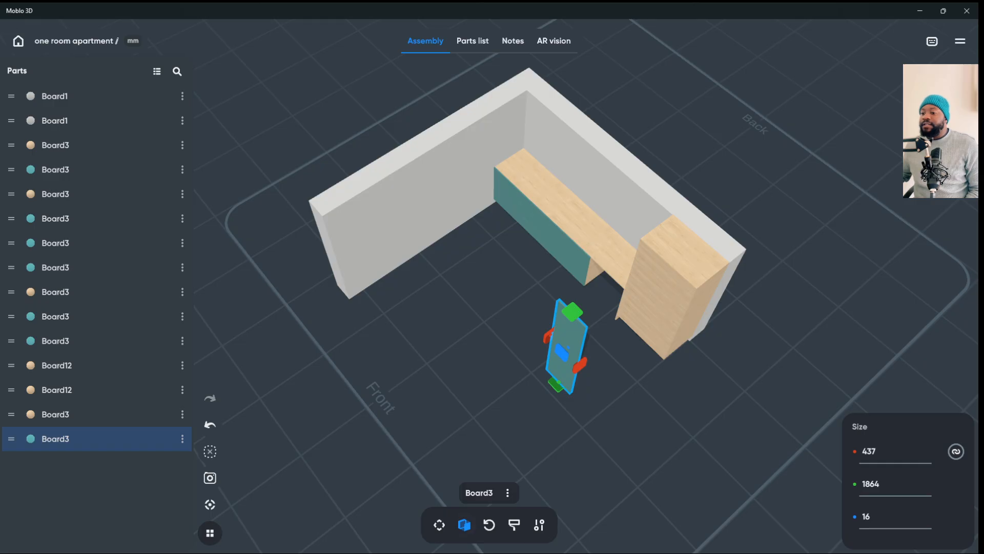
- Move the tall teal door onto the tall cabinet's front at 150 mm elevation, aligned with the edge beside the open bay
left_click(439, 525)
left_click_drag(524, 382, 614, 361)
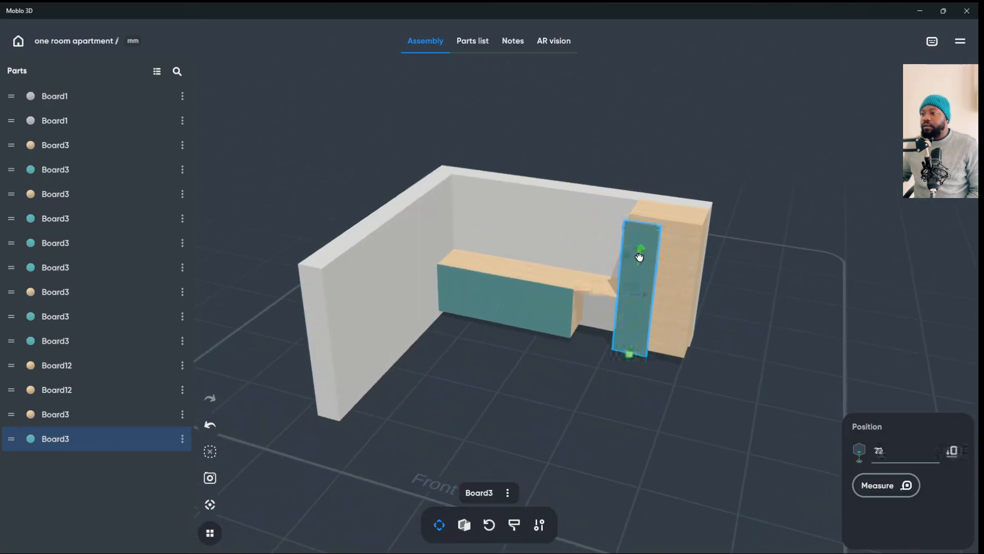
left_click_drag(639, 256, 639, 249)
left_click(666, 287)
left_click_drag(492, 400, 551, 431)
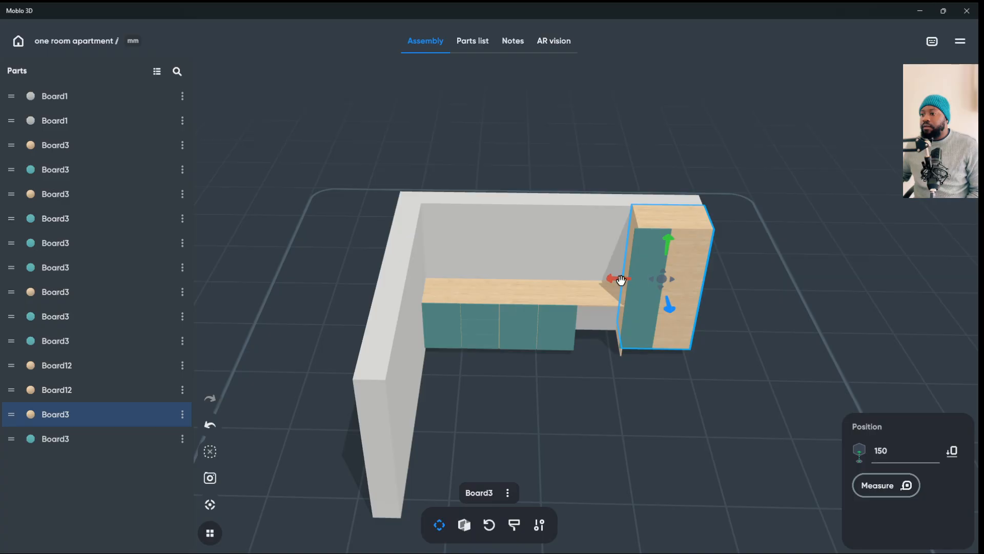
mouse_move(609, 283)
left_mouse_down()
mouse_move(624, 282)
mouse_move(600, 291)
mouse_move(614, 293)
mouse_move(606, 301)
left_mouse_up()
left_click(638, 318)
left_click(638, 318)
left_click(605, 390)
mouse_move(605, 390)
left_mouse_down()
mouse_move(582, 333)
mouse_move(597, 336)
mouse_move(600, 389)
left_mouse_up()
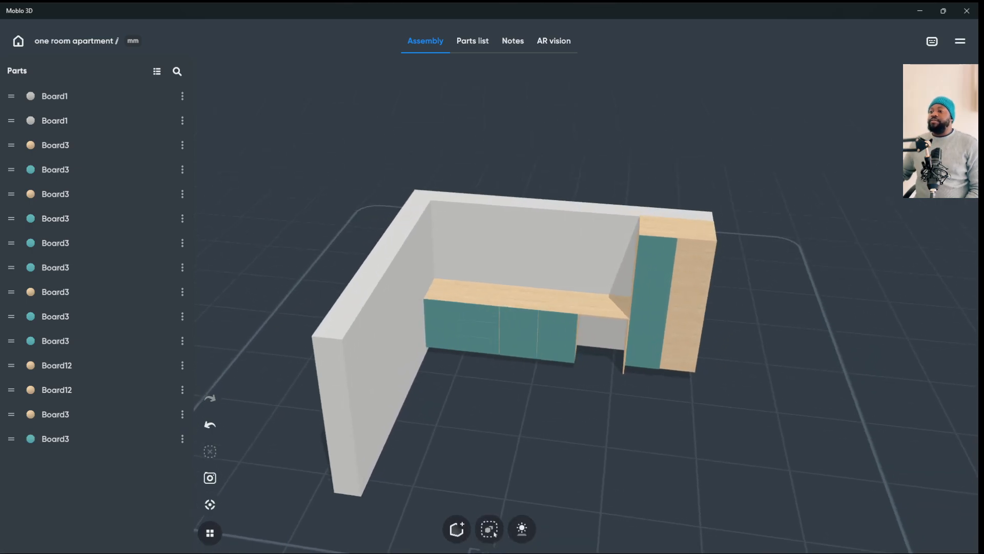
- Duplicate the tall teal door and place the copy beside it over the uncovered half of the cabinet's front
right_click(622, 307)
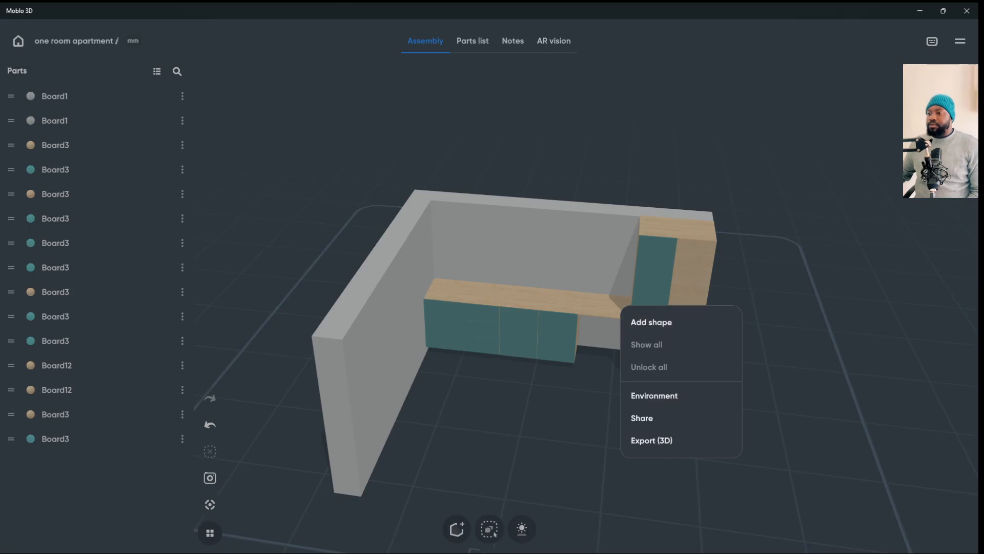
left_click(652, 284)
right_click(643, 302)
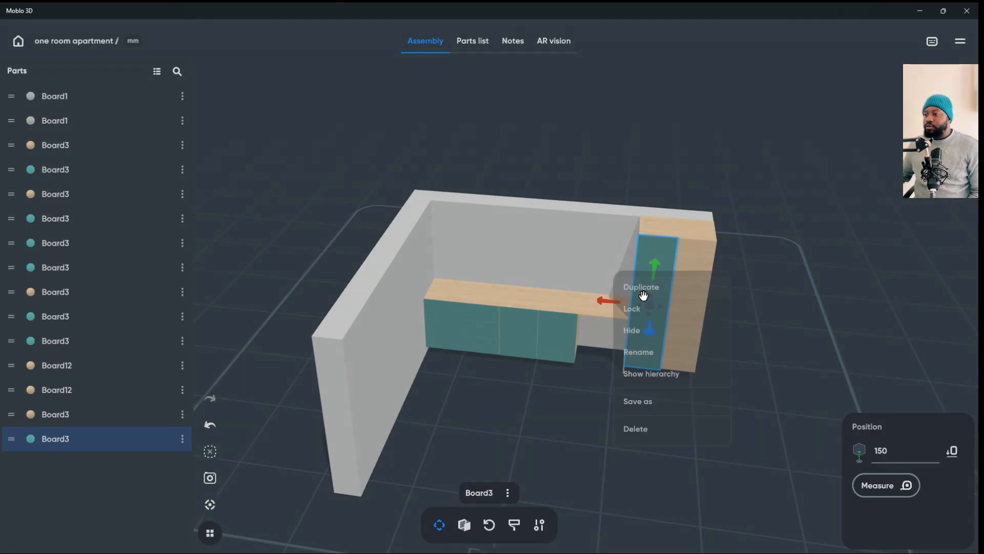
left_click(644, 292)
left_click_drag(605, 302, 644, 311)
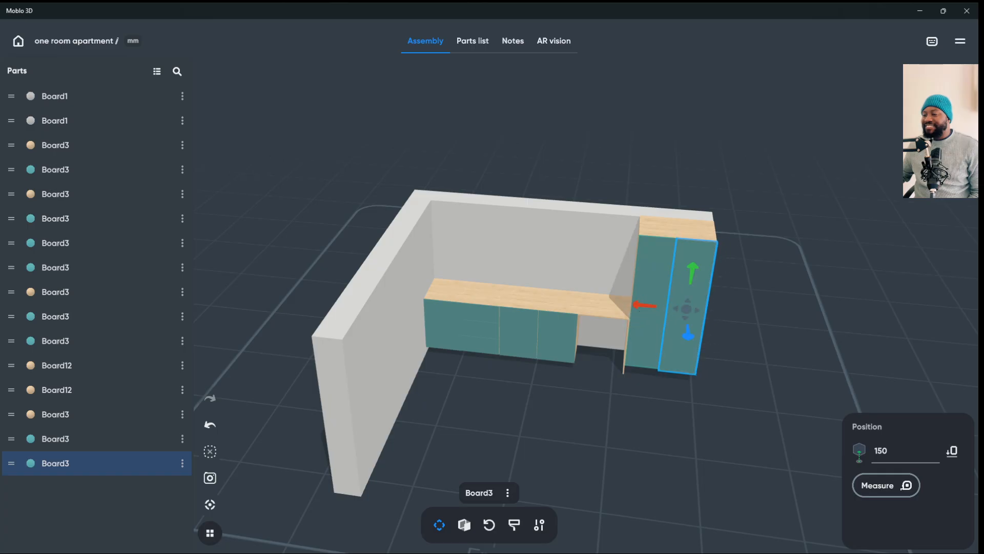
key("Escape")
left_click_drag(564, 436, 513, 400)
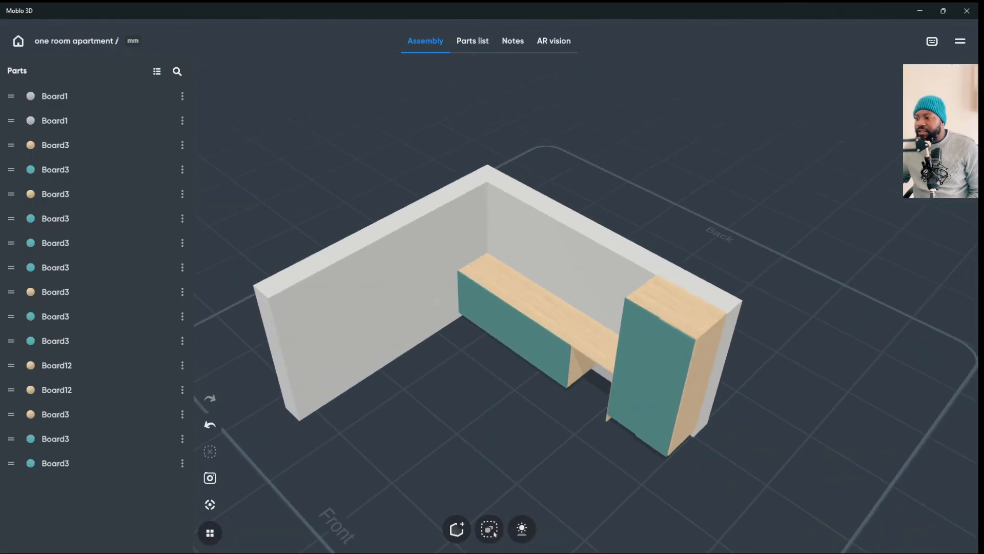
- Set the width of the tall cabinet's outer teal door, farthest from the open bay, to 435 mm
left_click(630, 410)
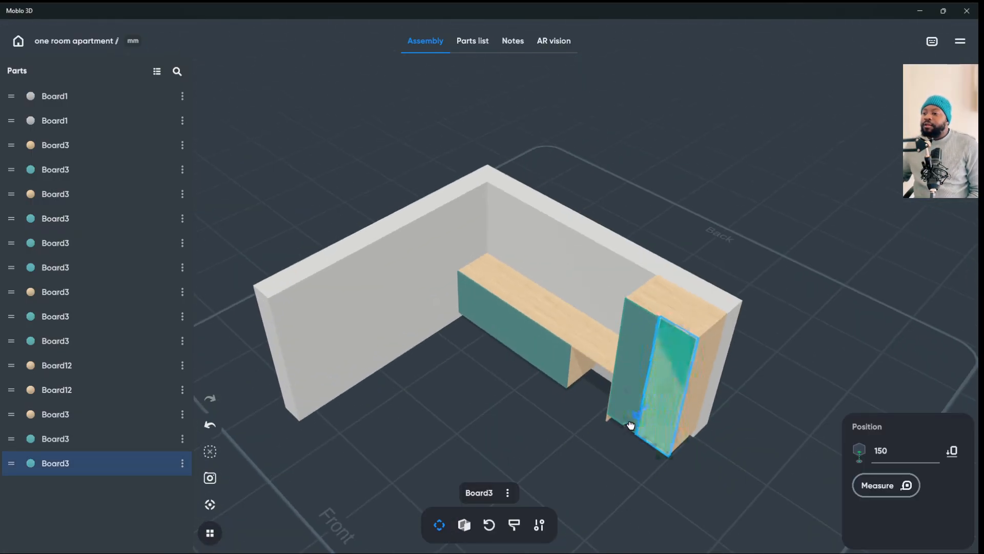
left_click_drag(631, 425, 674, 370)
key("Escape")
left_click(674, 369)
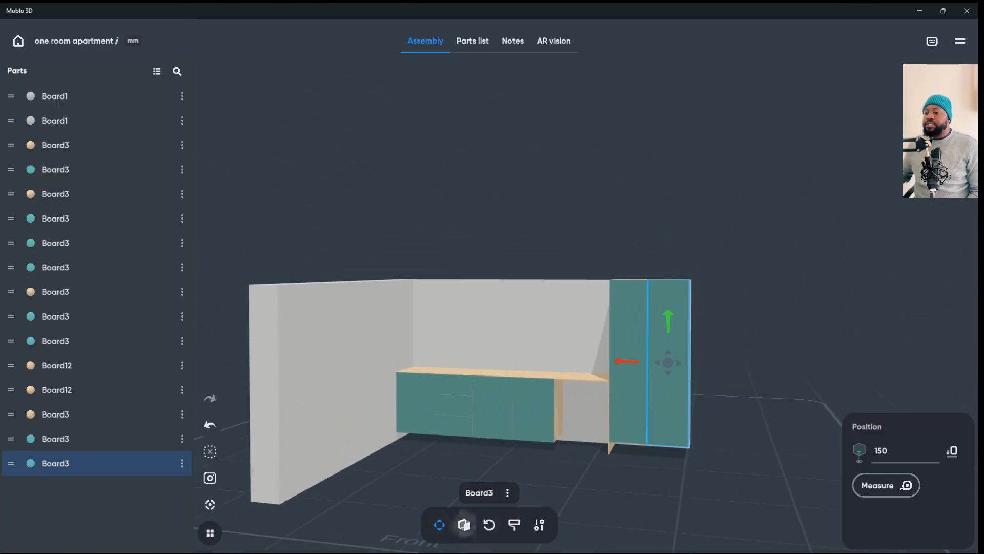
left_click(465, 524)
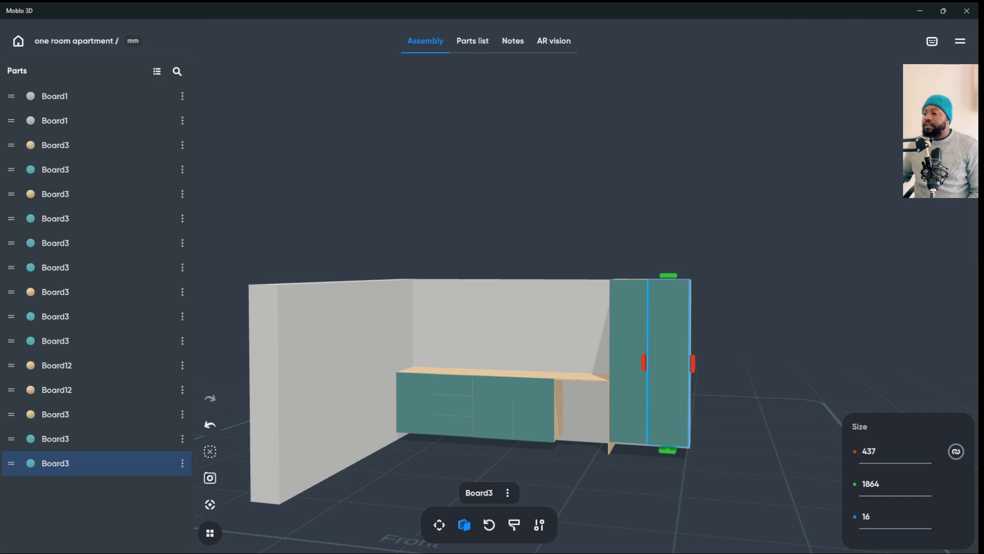
left_click(869, 451)
type("4")
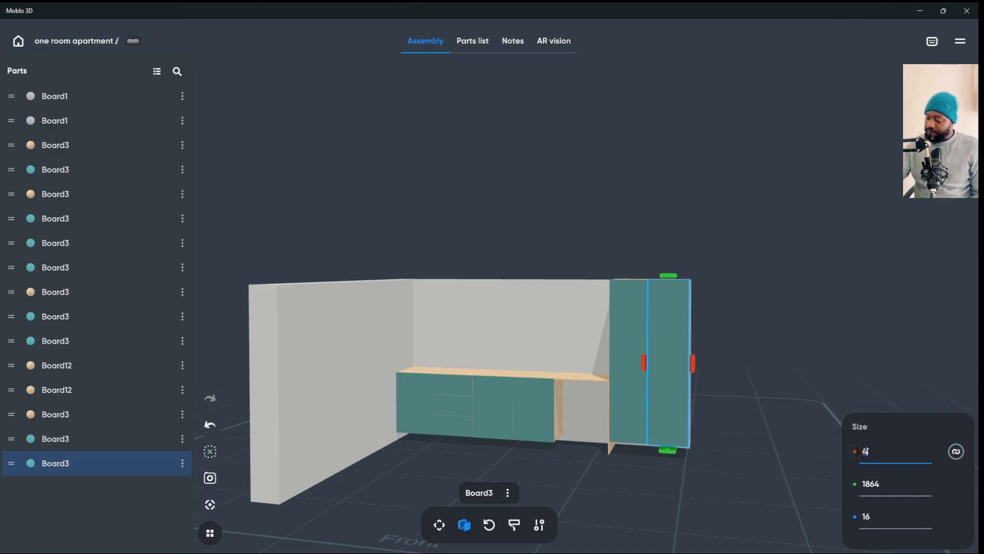
type("33")
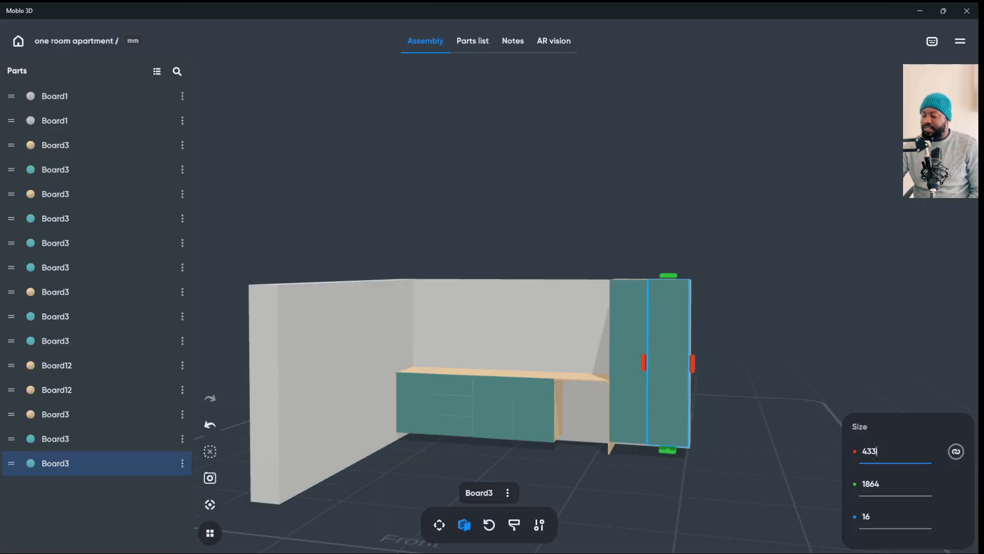
key("BackSpace")
type("5")
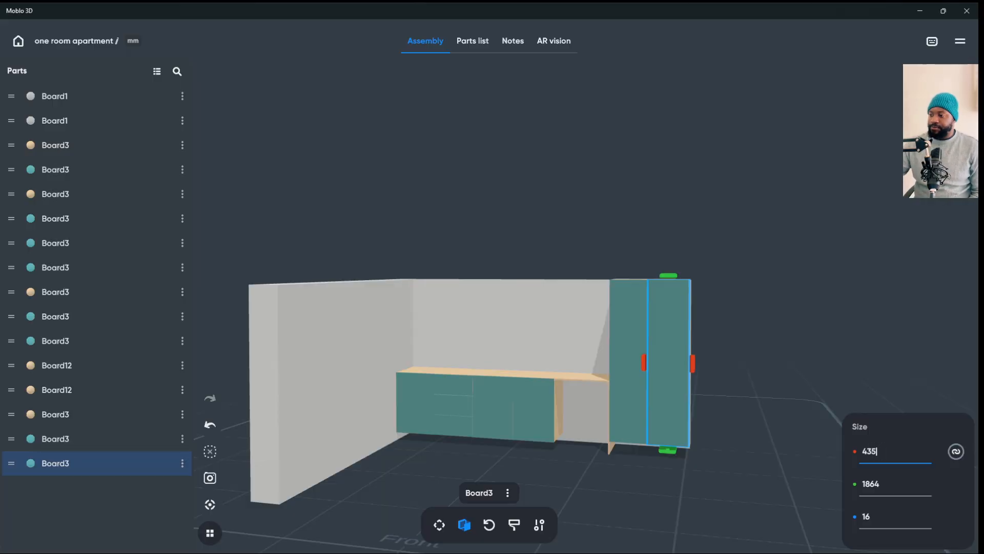
key("Return")
left_click(668, 362)
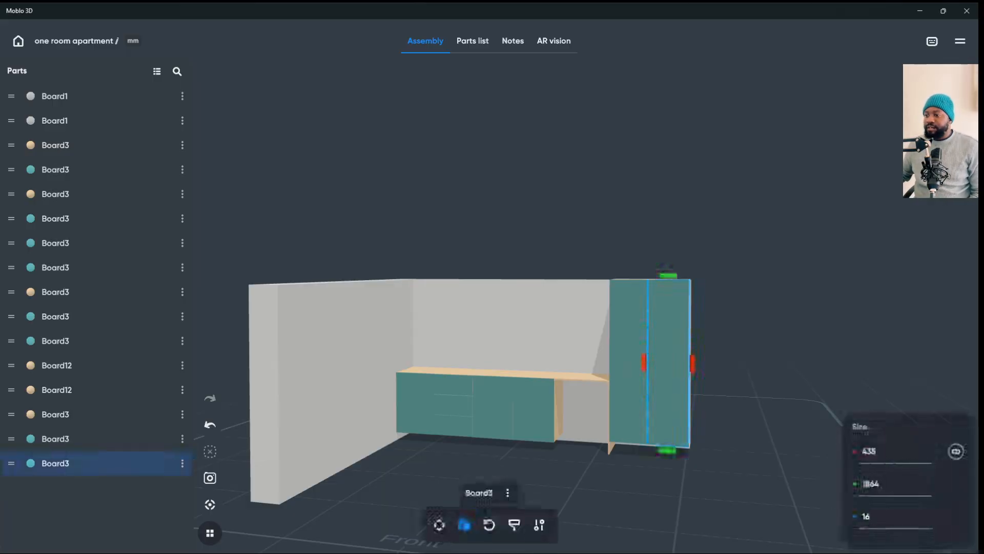
- Set the width of the tall teal door nearest the open bay to 435 mm as well
left_click(629, 361)
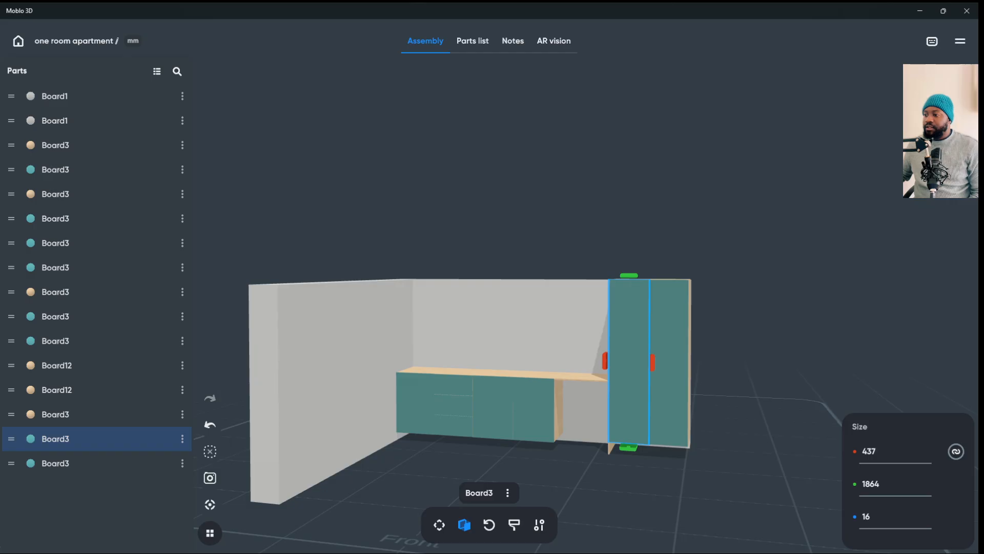
left_click(869, 451)
type("4")
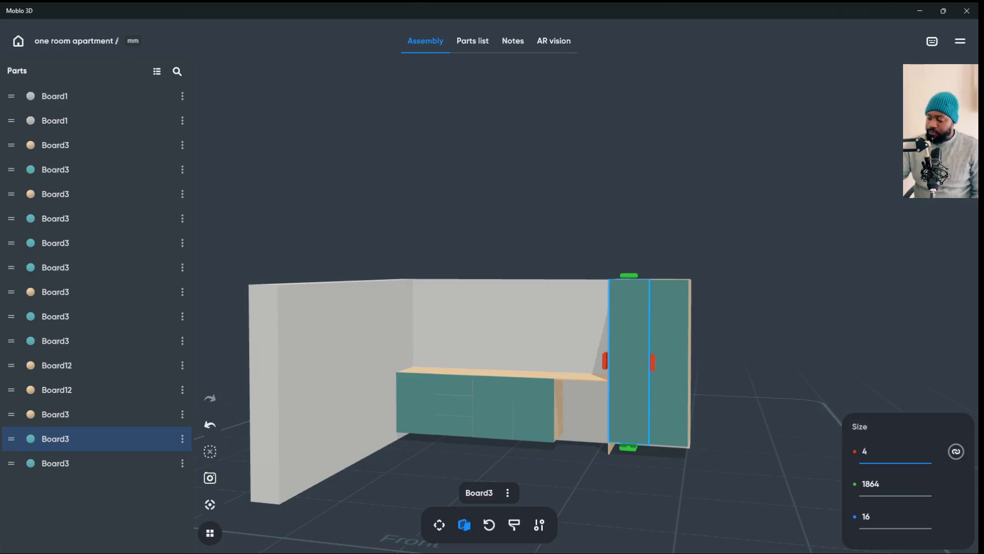
type("35")
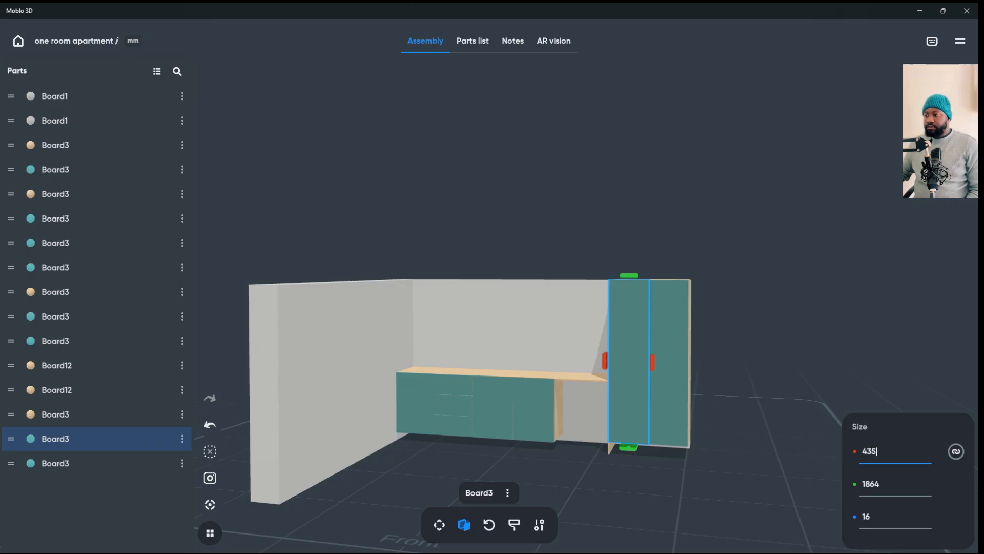
left_click(743, 231)
left_click_drag(743, 231, 740, 272)
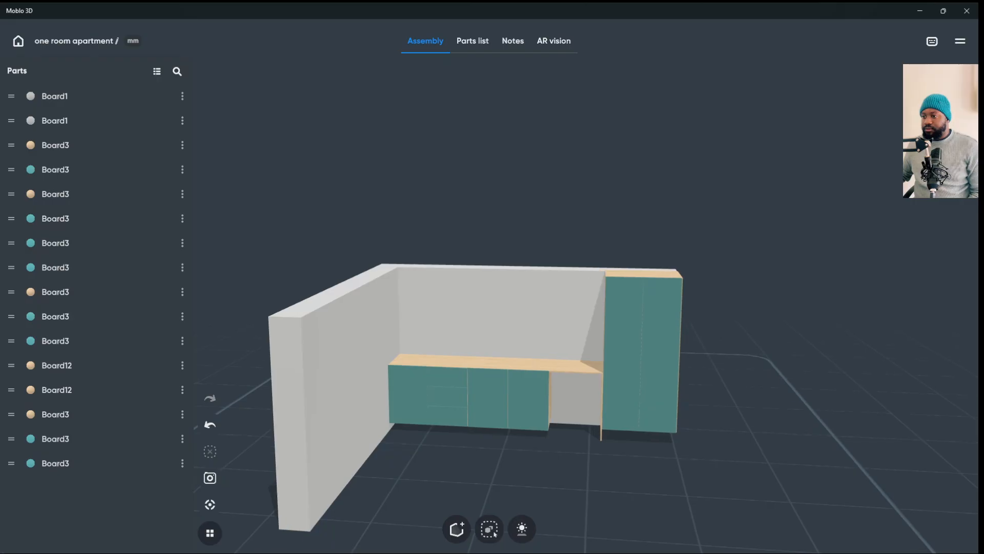
- Shift the two tall doors sideways to line up with the cabinet's outer edges, leaving a narrow gap between them
left_click(622, 359)
left_click(440, 524)
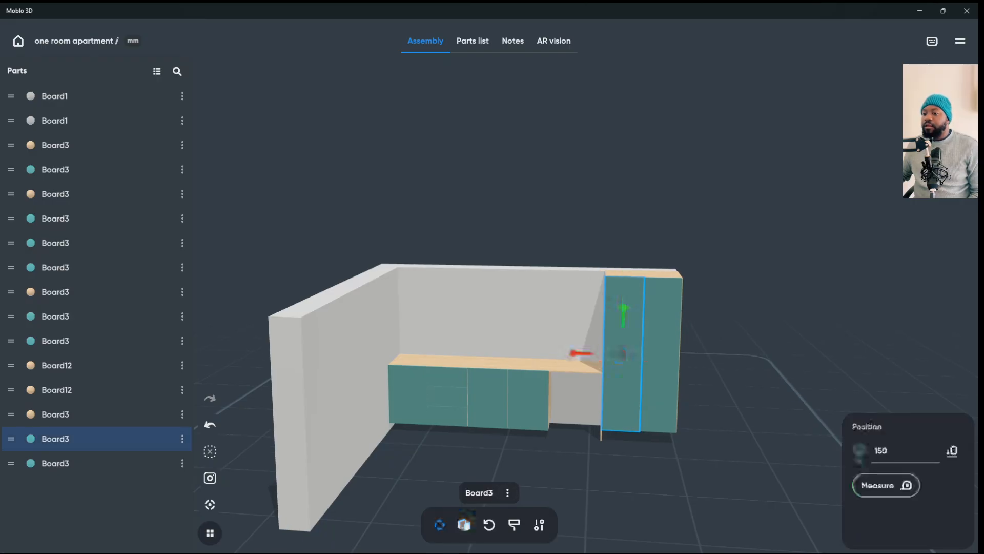
left_click_drag(588, 359, 629, 359)
key("Escape")
left_click(675, 373)
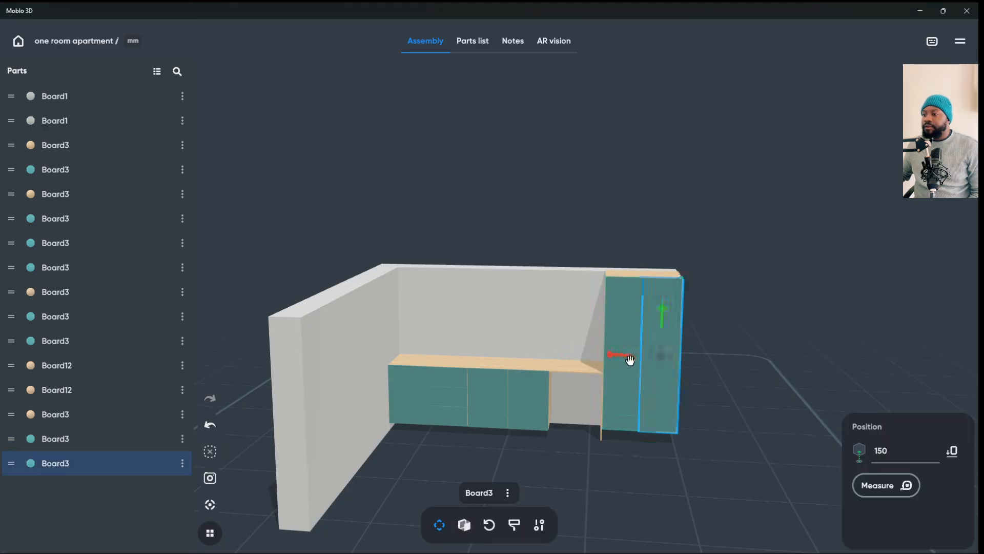
key("Escape")
mouse_move(733, 308)
left_mouse_down()
mouse_move(708, 421)
mouse_move(717, 289)
mouse_move(615, 303)
mouse_move(717, 317)
left_mouse_up()
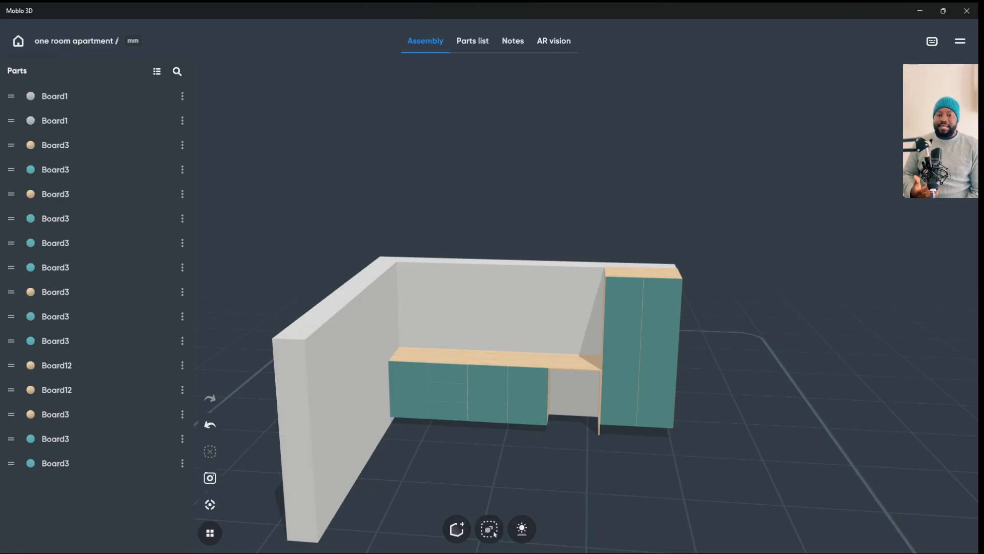
- Duplicate the base cabinet body in the corner and place the copy above the countertop at 1250 mm elevation, against the side wall
left_click(500, 308)
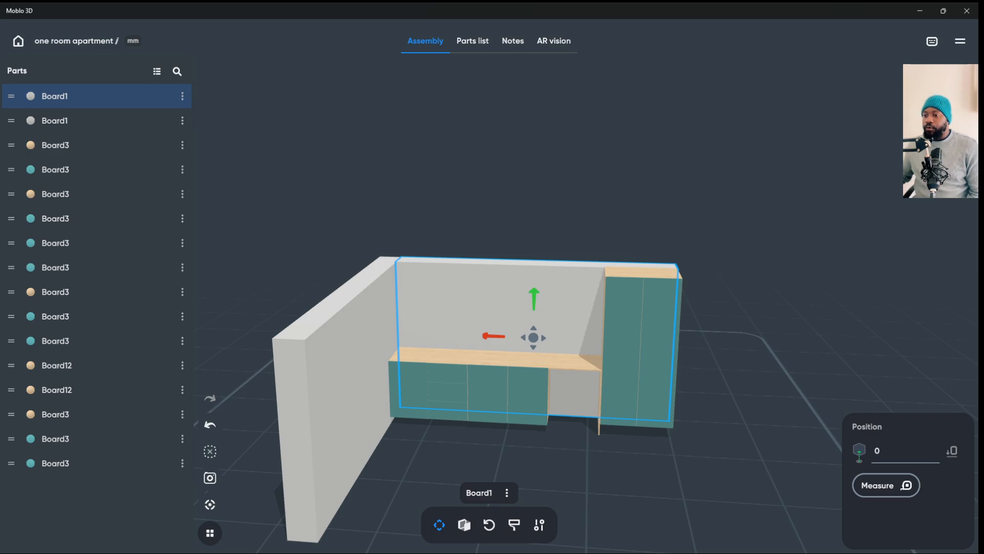
key("Escape")
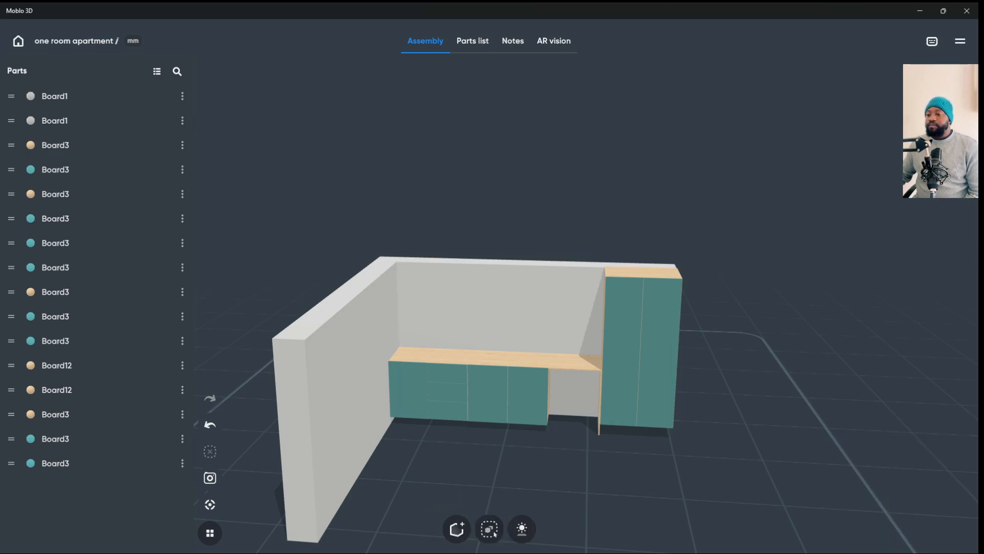
left_click(396, 387)
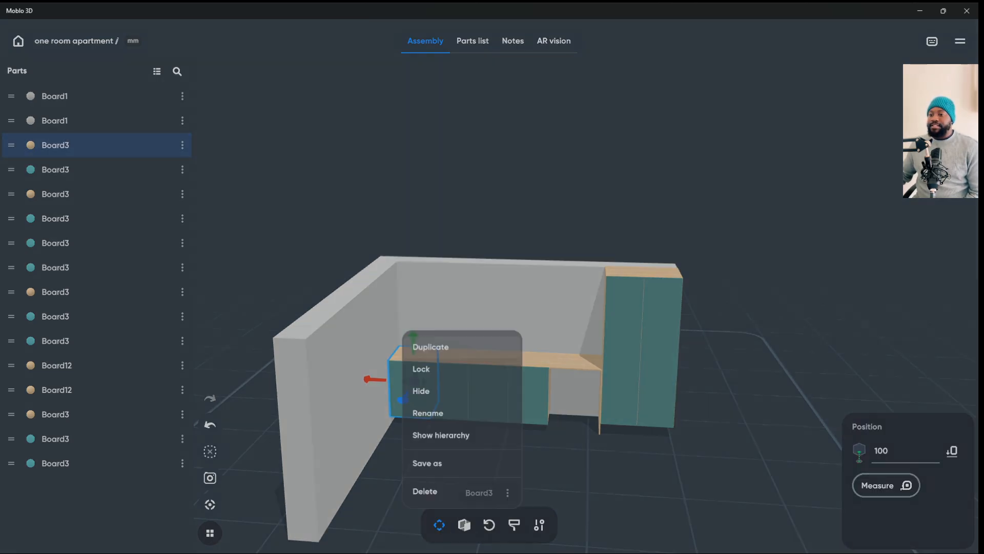
right_click(406, 354)
left_click(431, 348)
left_click_drag(451, 348, 450, 260)
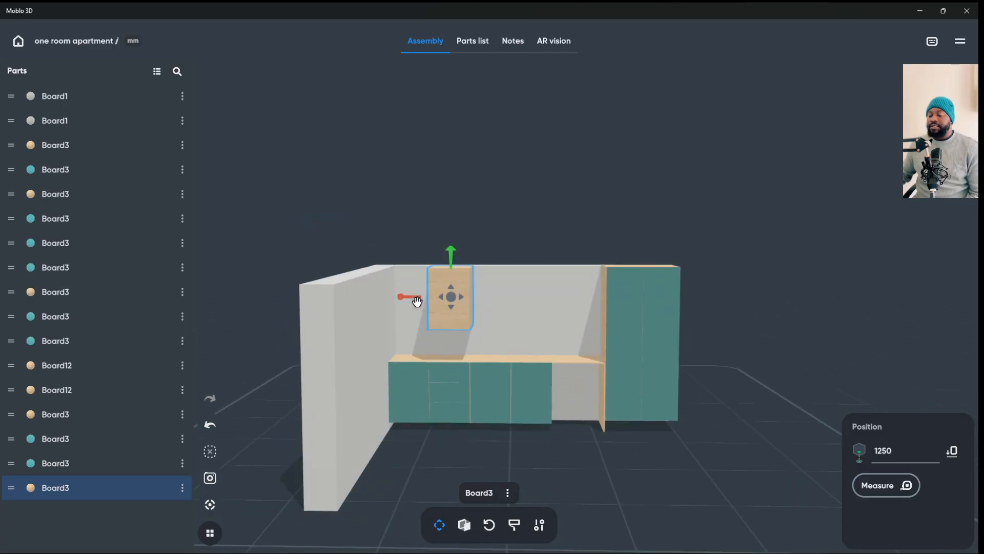
left_click_drag(414, 301, 375, 303)
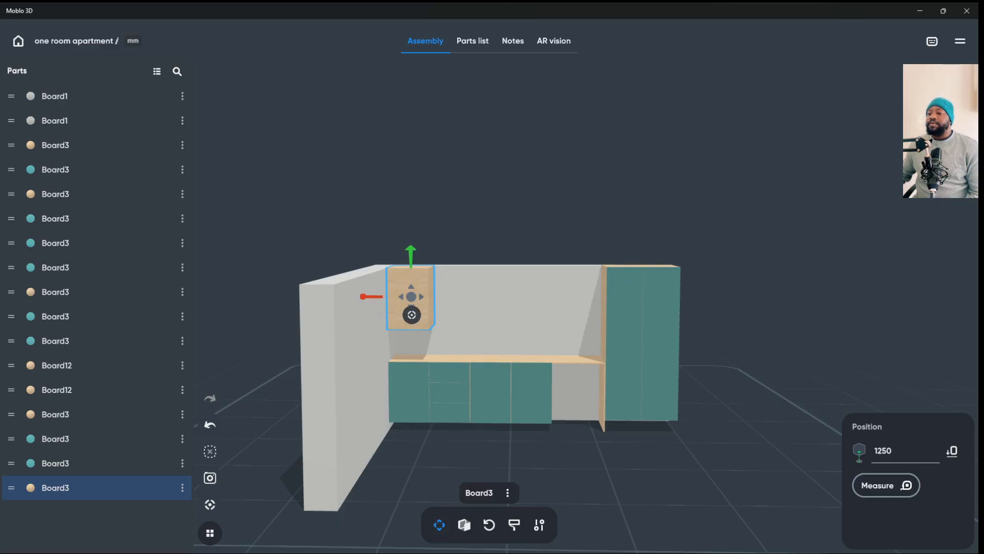
- Resize the copied upper cabinet body to 400 mm wide, 450 mm high and 350 mm deep
left_click(465, 525)
left_click_drag(564, 216, 569, 235)
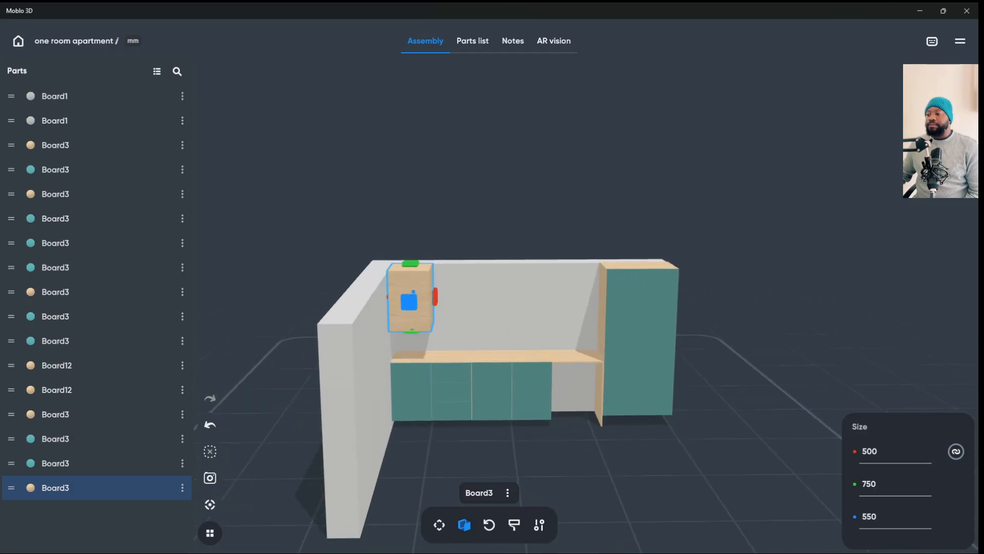
left_click(869, 451)
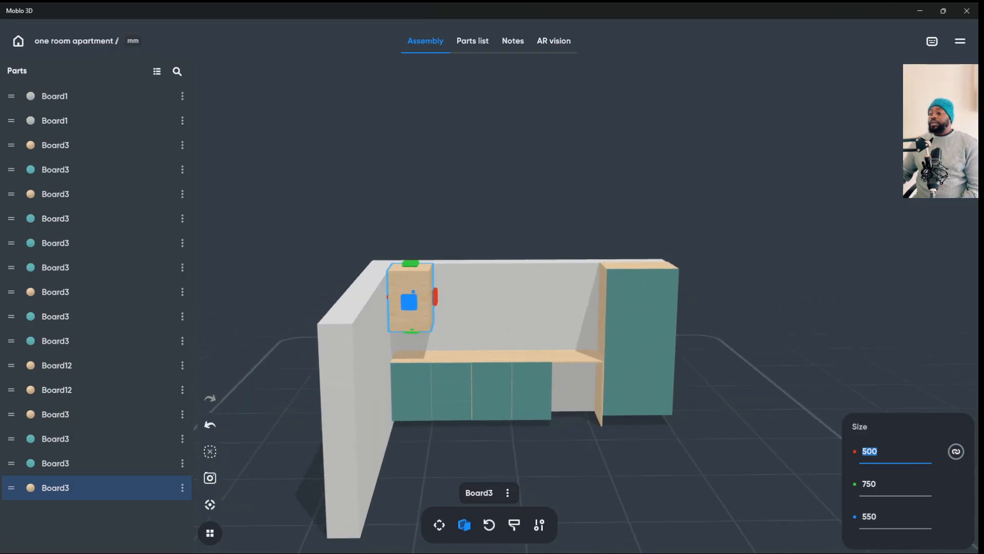
type("4")
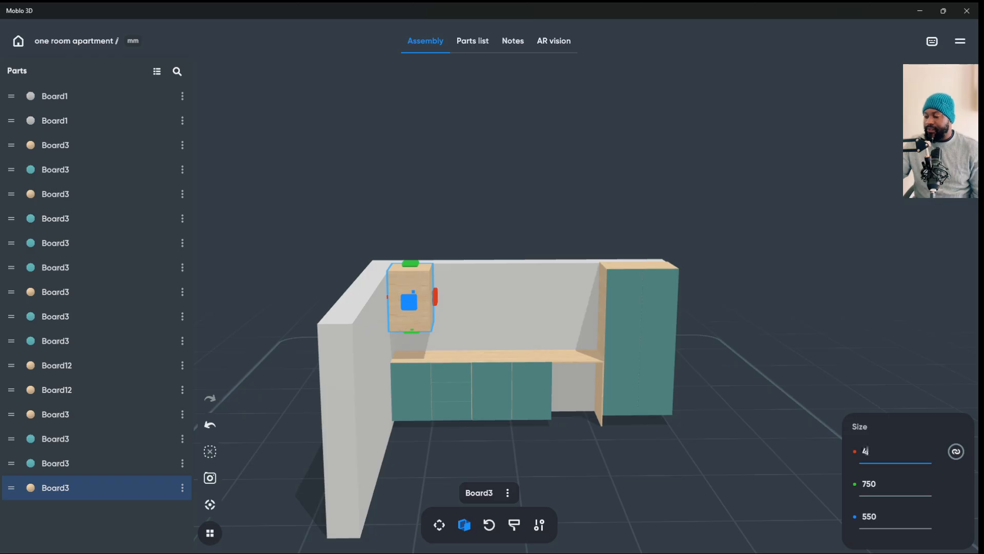
type("00")
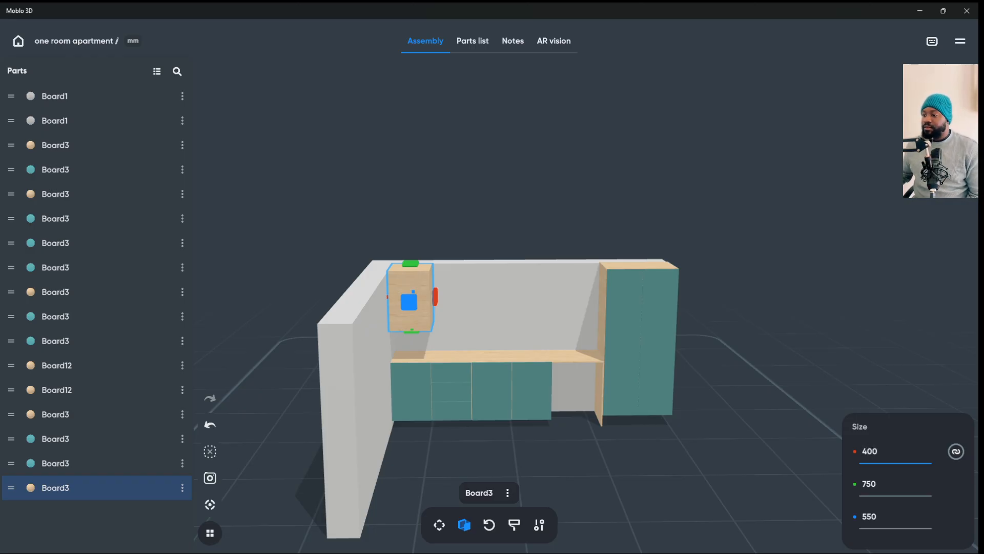
key("Tab")
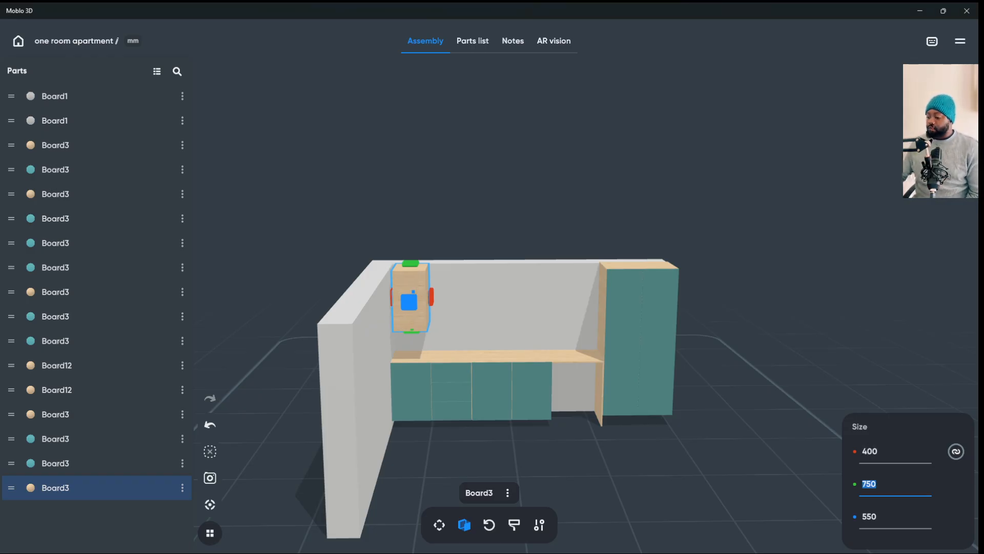
type("500")
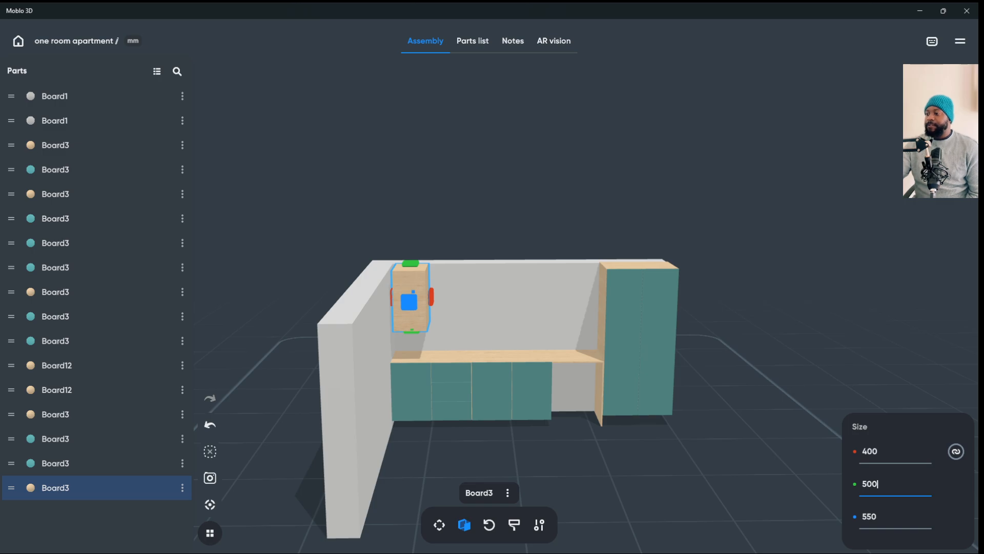
key("BackSpace")
key("BackSpace")
key("BackSpace")
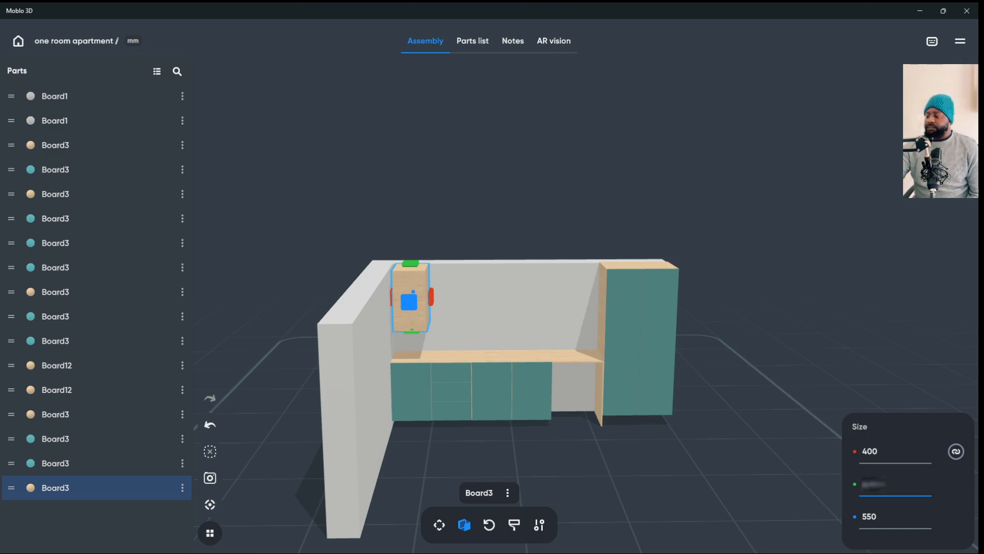
type("4500")
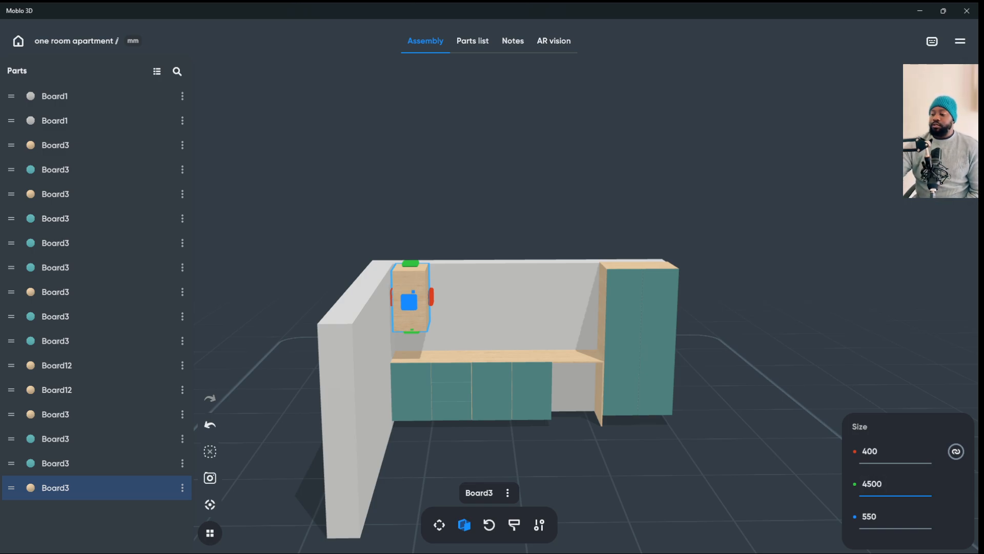
key("BackSpace")
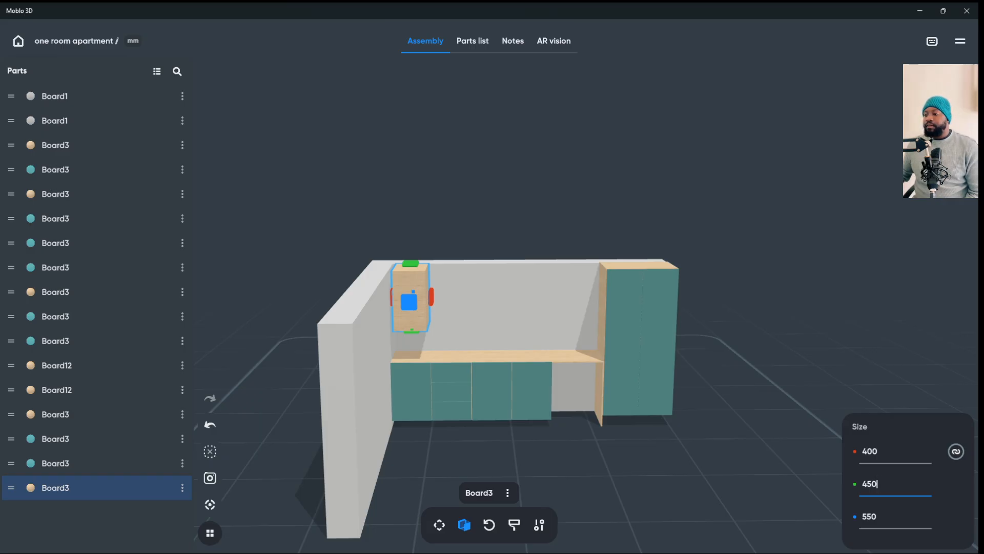
key("Tab")
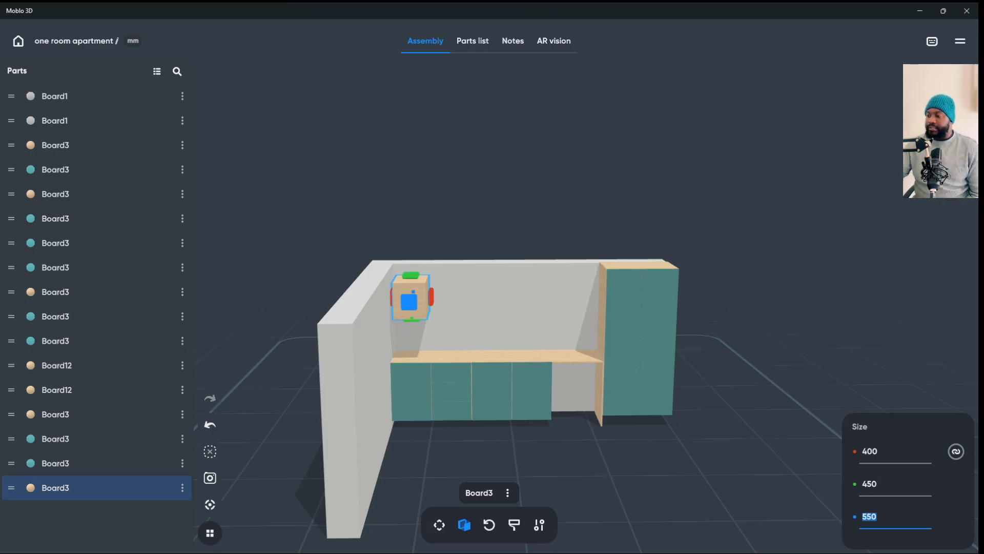
type("350")
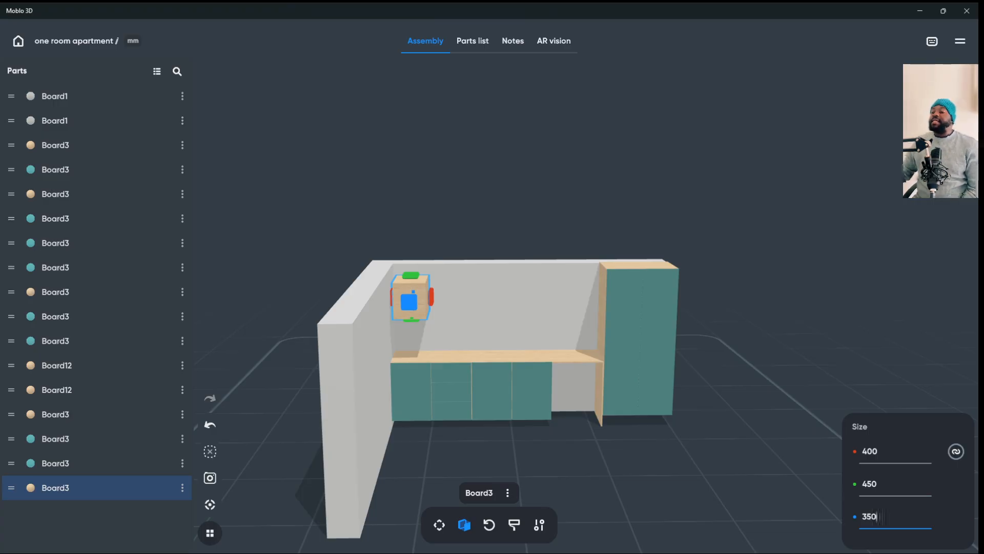
key("Escape")
- Set the height of the upper cabinet body to 500 mm
left_click_drag(564, 215, 451, 200)
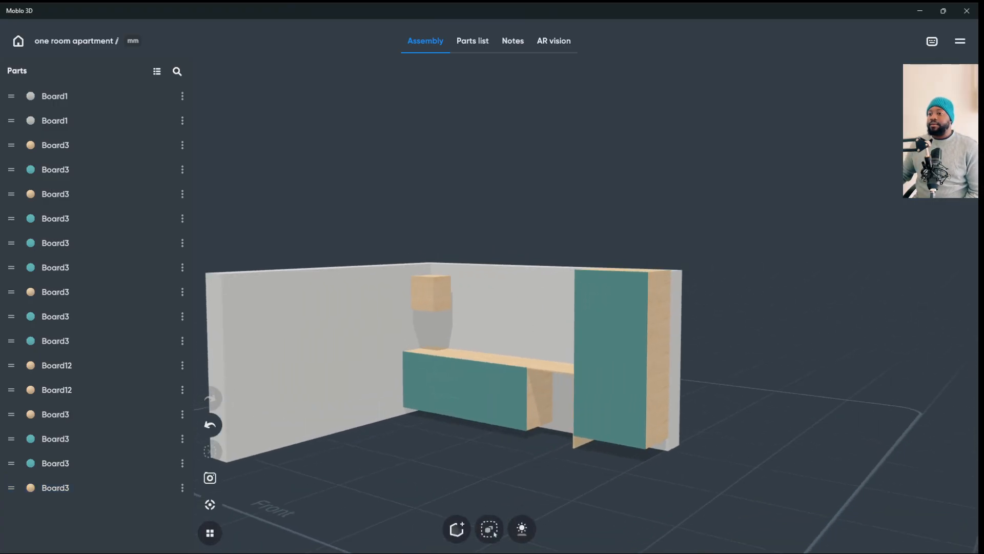
left_click(441, 295)
mouse_move(441, 295)
left_mouse_down()
mouse_move(507, 328)
mouse_move(533, 328)
mouse_move(444, 286)
left_mouse_up()
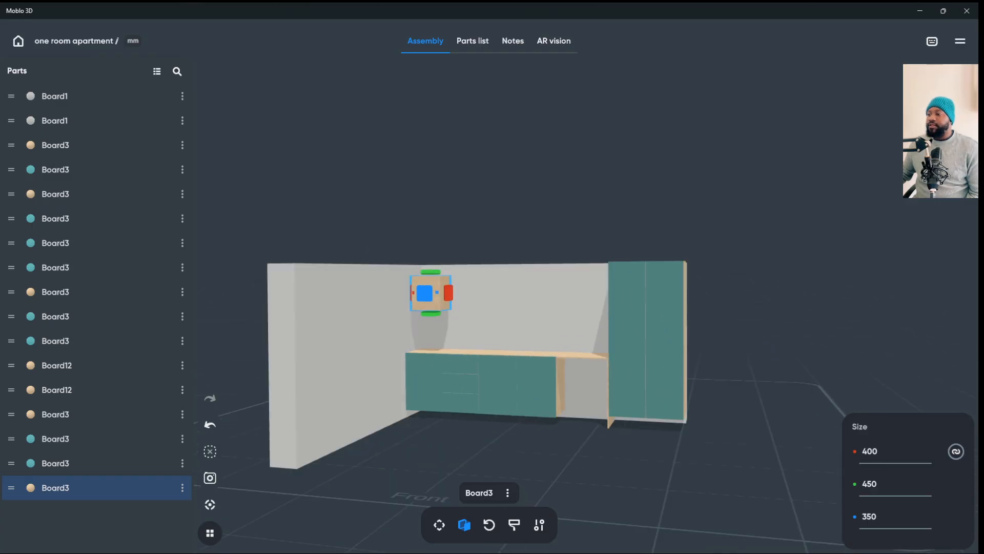
left_click(869, 483)
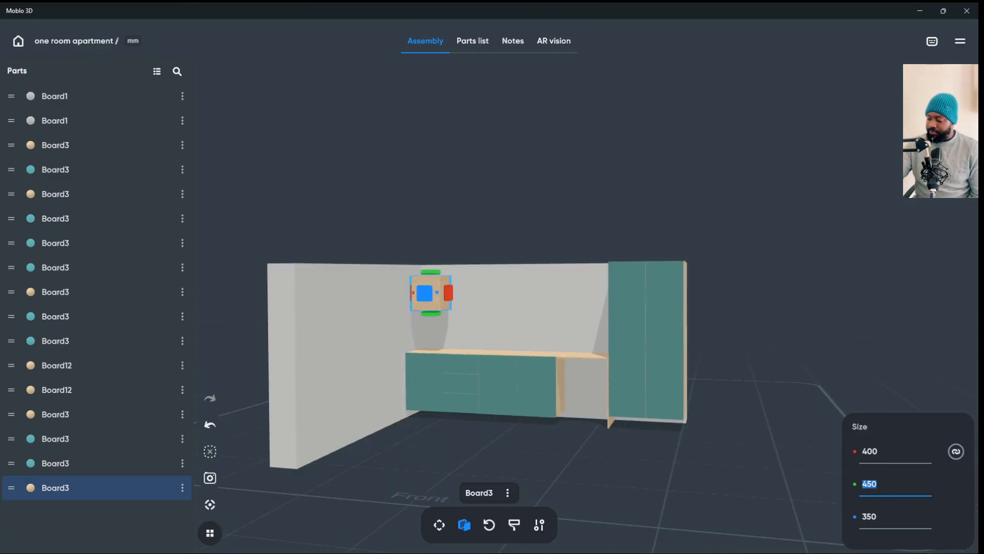
type("300")
key("Return")
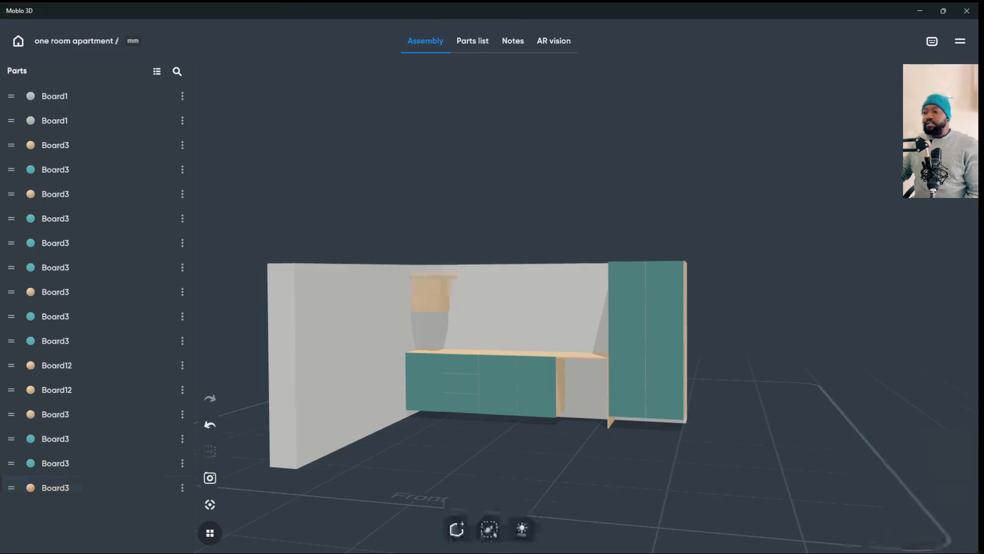
left_click(417, 294)
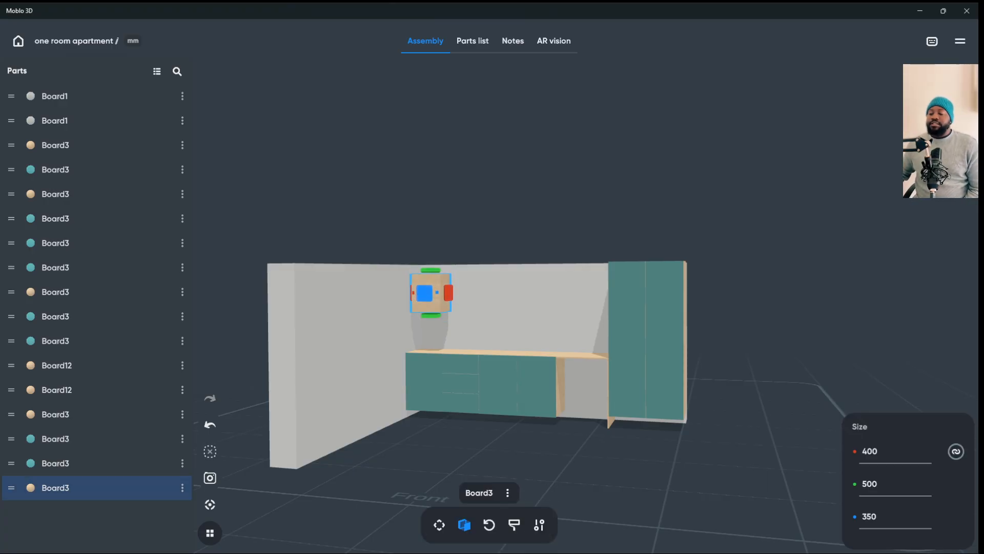
- Move the upper cabinet into the corner against the side and back walls, raised to 1500 mm elevation
left_click_drag(563, 216, 530, 313)
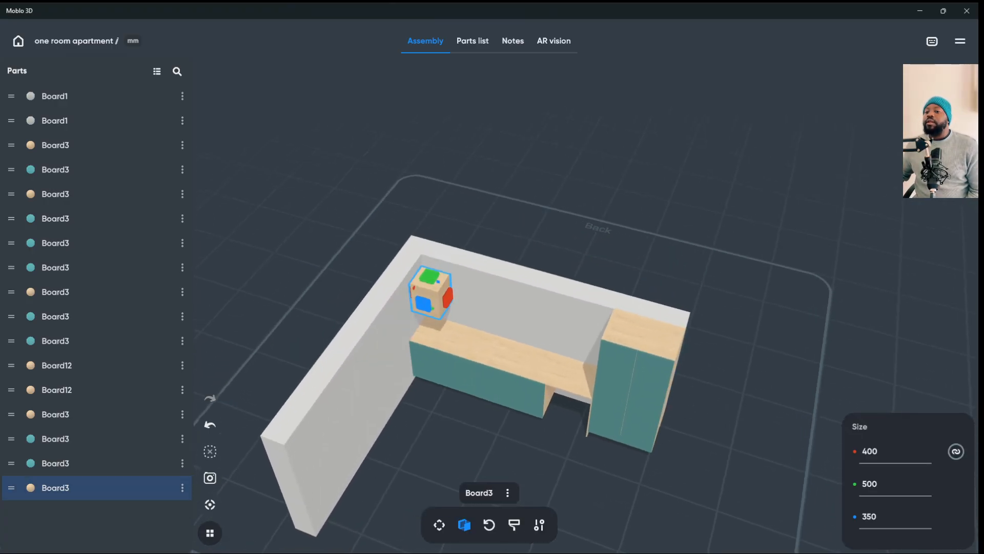
left_click(209, 504)
scroll(489, 285, "down", 3)
left_click_drag(717, 287, 748, 248)
left_click(439, 524)
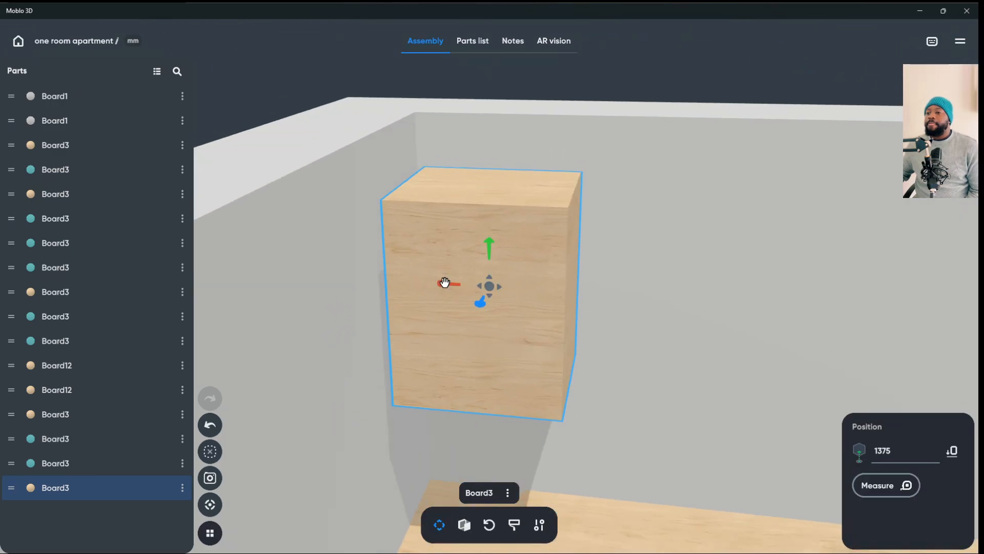
left_click_drag(450, 284, 431, 283)
left_click_drag(468, 249, 468, 197)
left_click_drag(718, 287, 572, 314)
left_click_drag(442, 239, 487, 241)
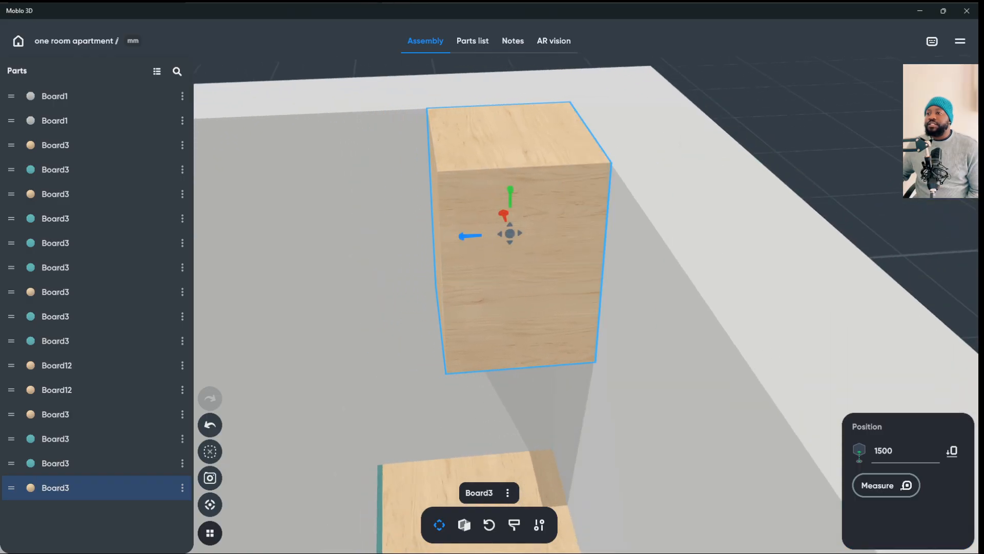
left_click(667, 246)
left_click(318, 241)
left_click_drag(359, 308, 615, 266)
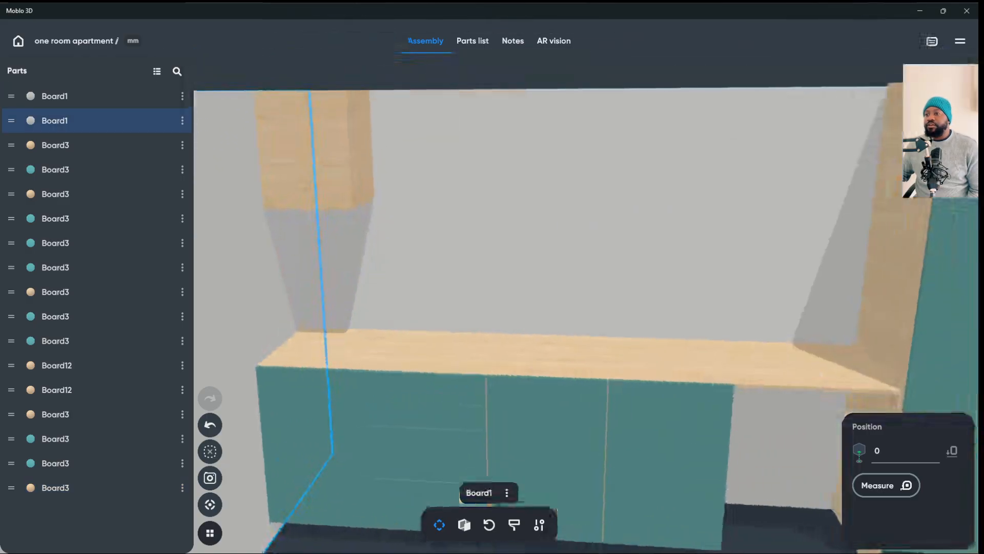
scroll(512, 297, "down", 3)
left_click_drag(513, 287, 390, 269)
scroll(513, 297, "down", 3)
key("Escape")
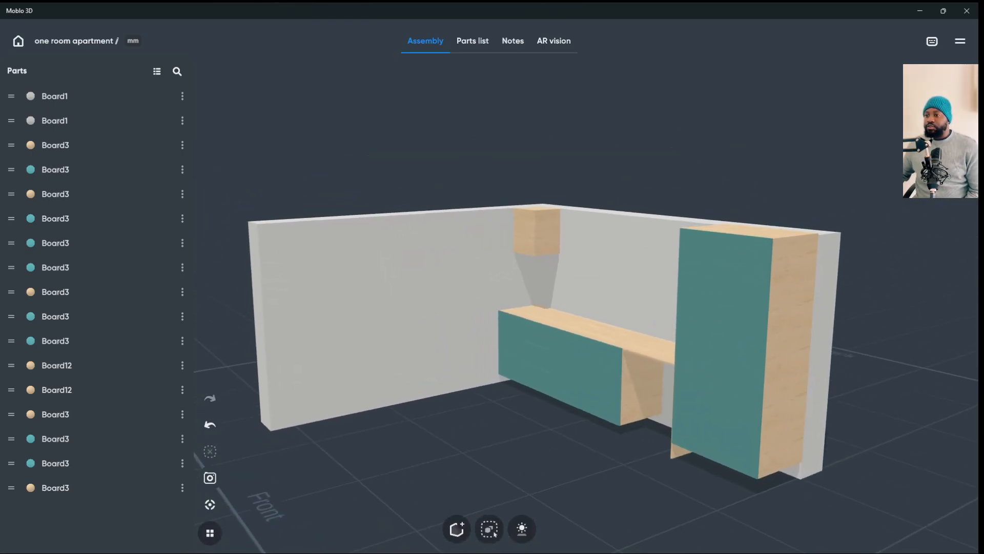
- Increase the upper cabinet body's height to 550 mm
left_click(537, 232)
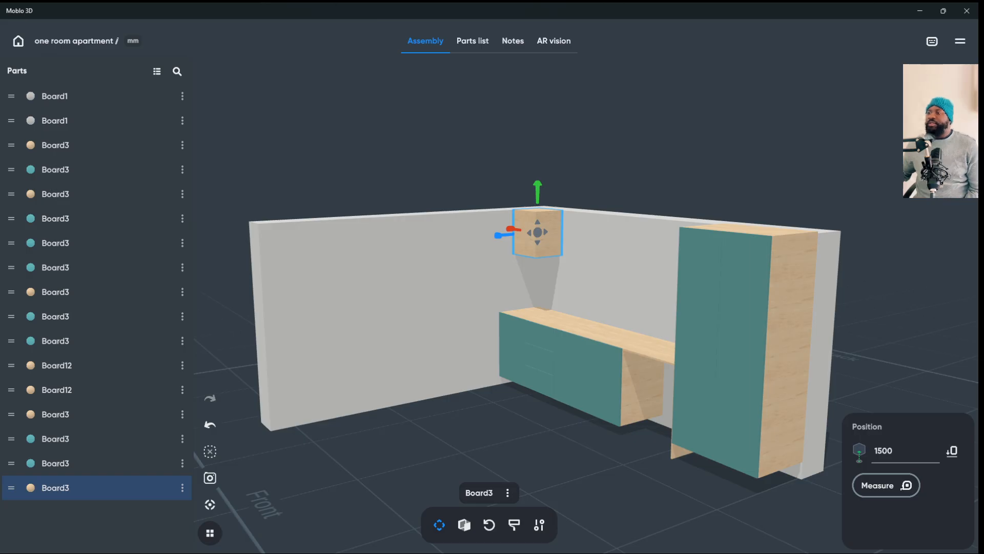
left_click(464, 524)
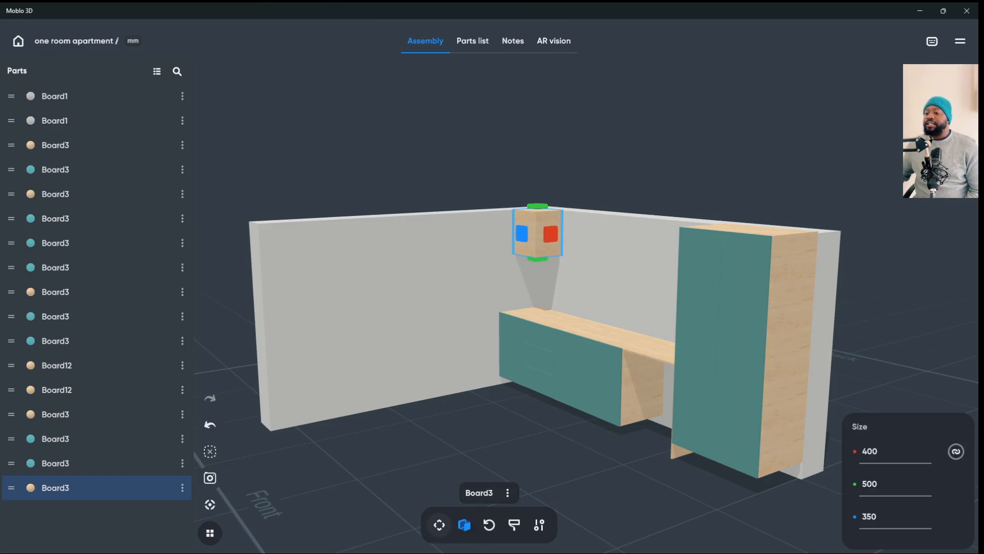
left_click(883, 483)
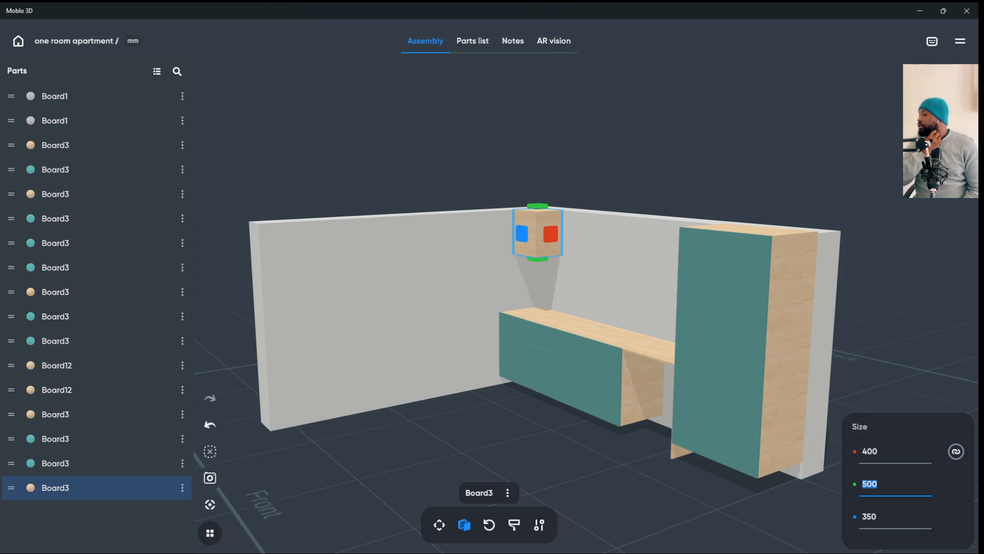
type("550")
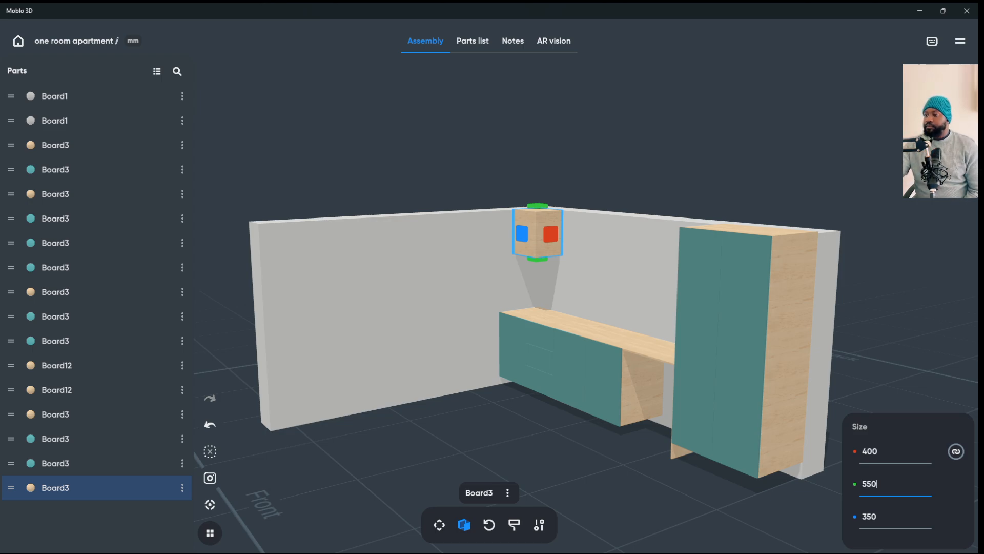
key("Return")
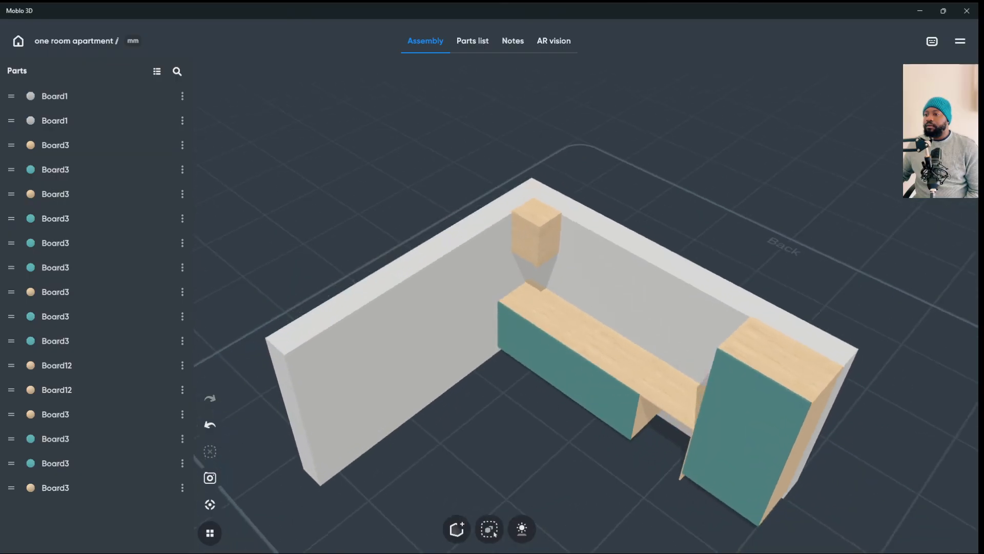
left_click(546, 244)
left_click(552, 245)
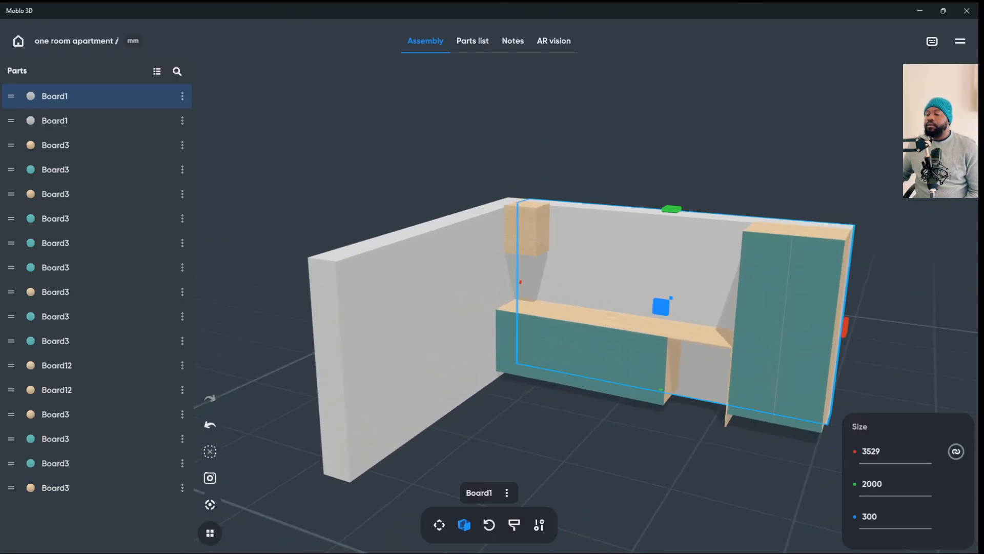
key("Escape")
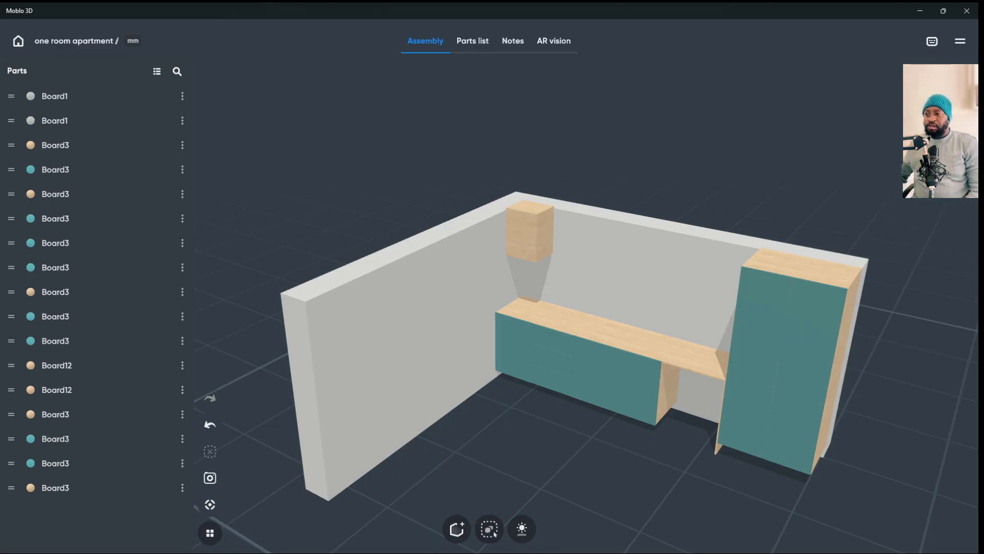
- Duplicate the teal base cabinet door in the corner and raise the copy to the level of the upper cabinet
scroll(492, 307, "down", 5)
scroll(492, 308, "up", 4)
left_click_drag(493, 308, 492, 246)
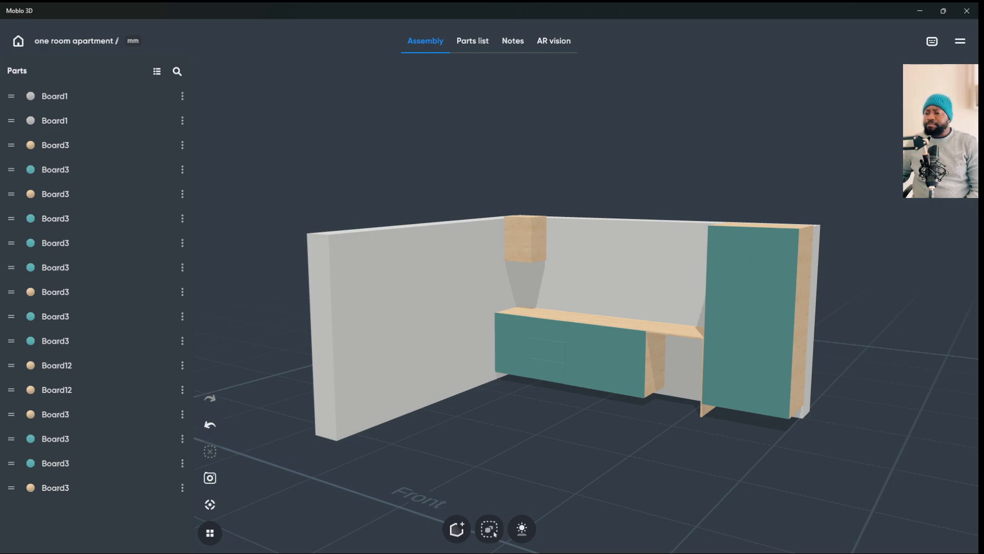
left_click(525, 238)
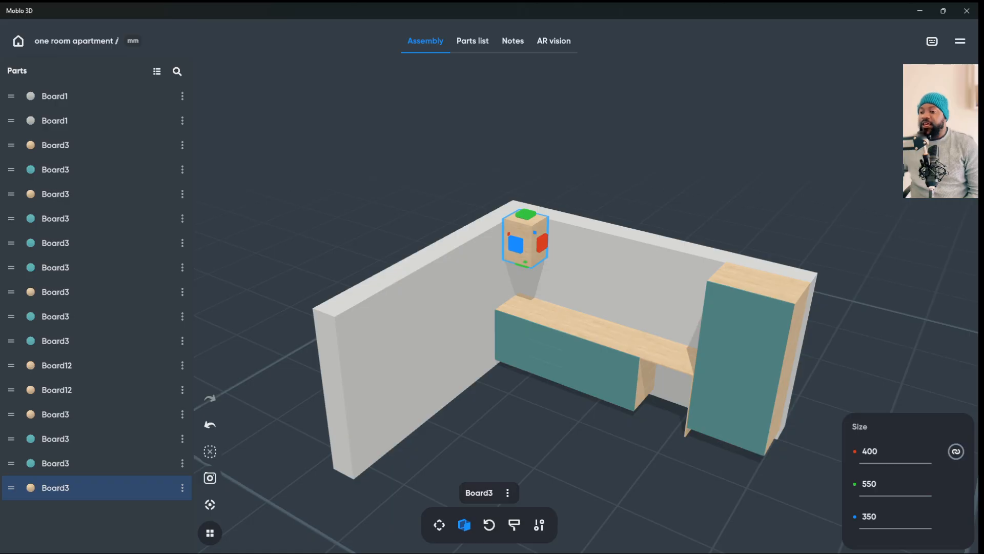
left_click(439, 524)
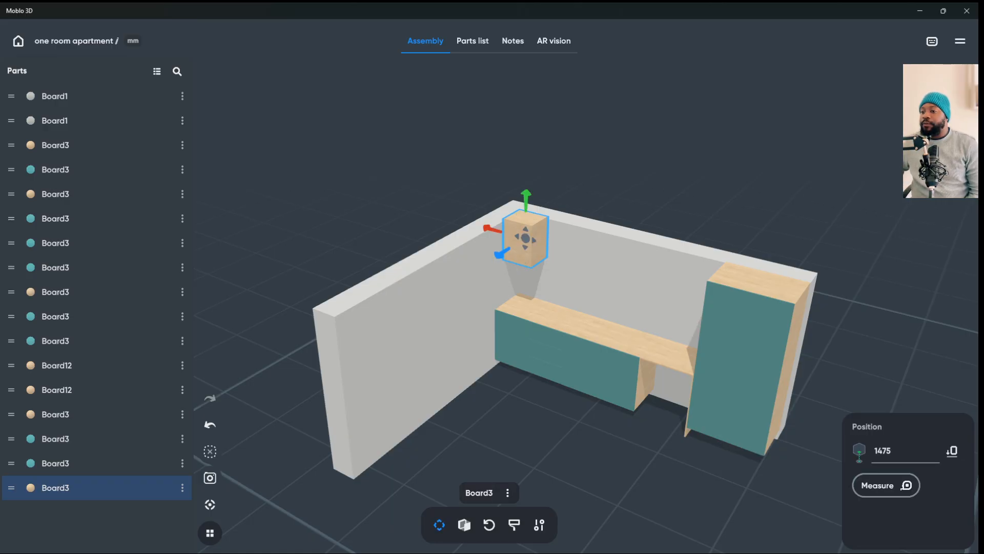
left_click(510, 341)
right_click(509, 337)
left_click(509, 337)
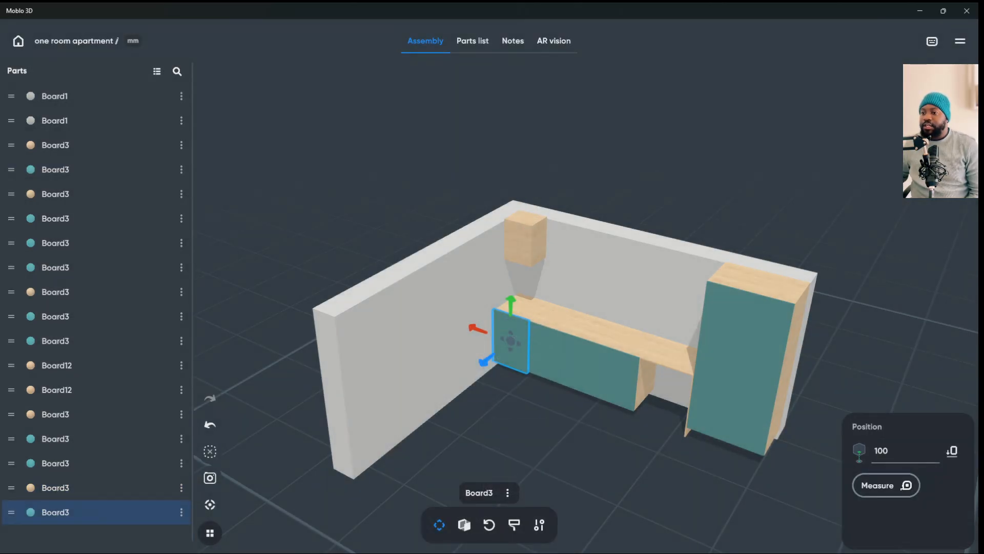
left_click_drag(510, 308, 511, 226)
- Resize the duplicated teal door in front of the upper cabinet to 394 mm wide and 500 mm high
left_click_drag(666, 154, 615, 154)
left_click(538, 244)
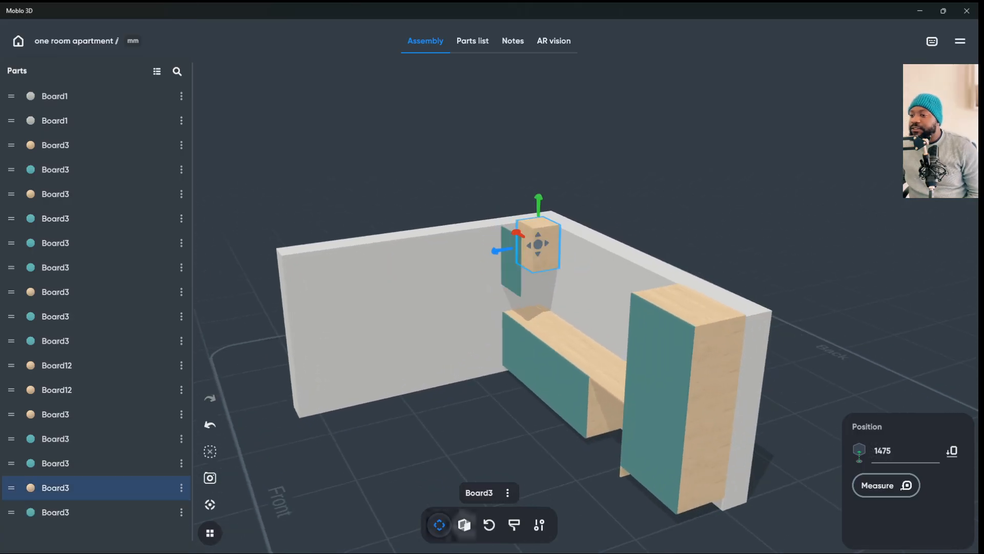
left_click(464, 525)
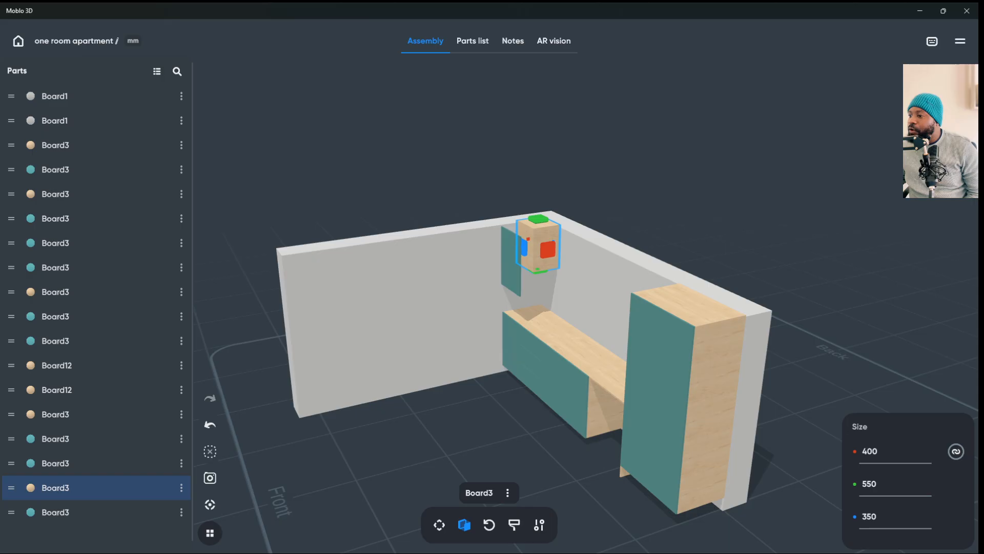
left_click_drag(717, 154, 615, 153)
left_click(527, 283)
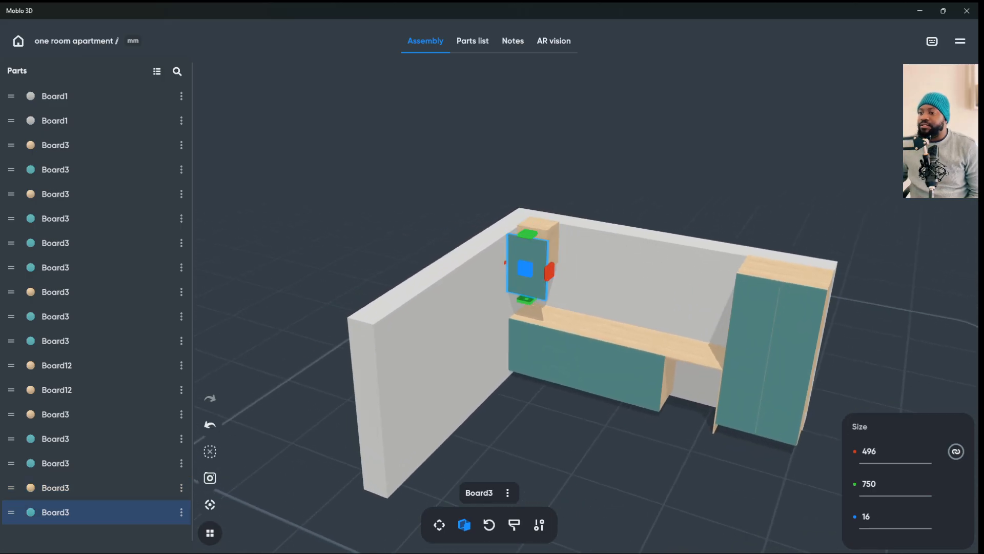
left_click(869, 483)
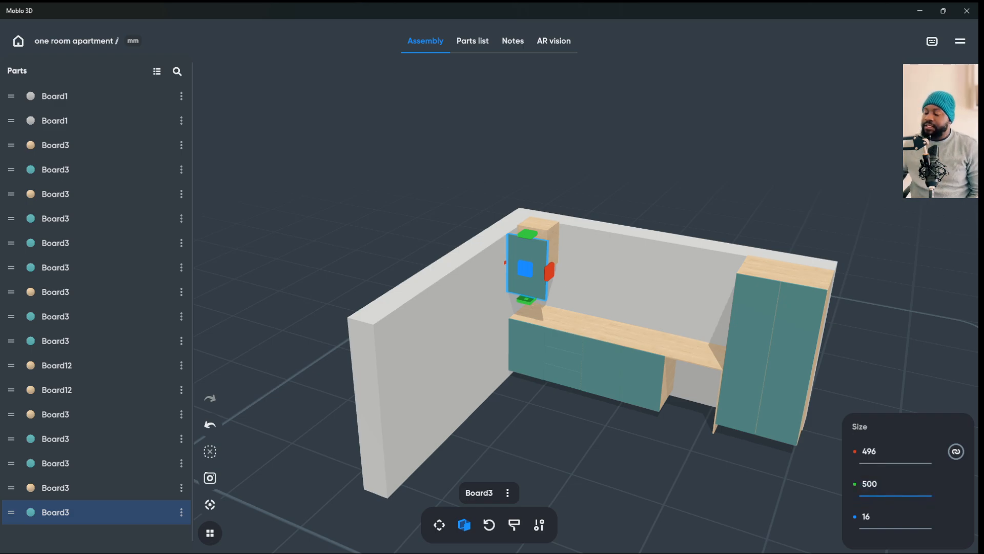
left_click(868, 451)
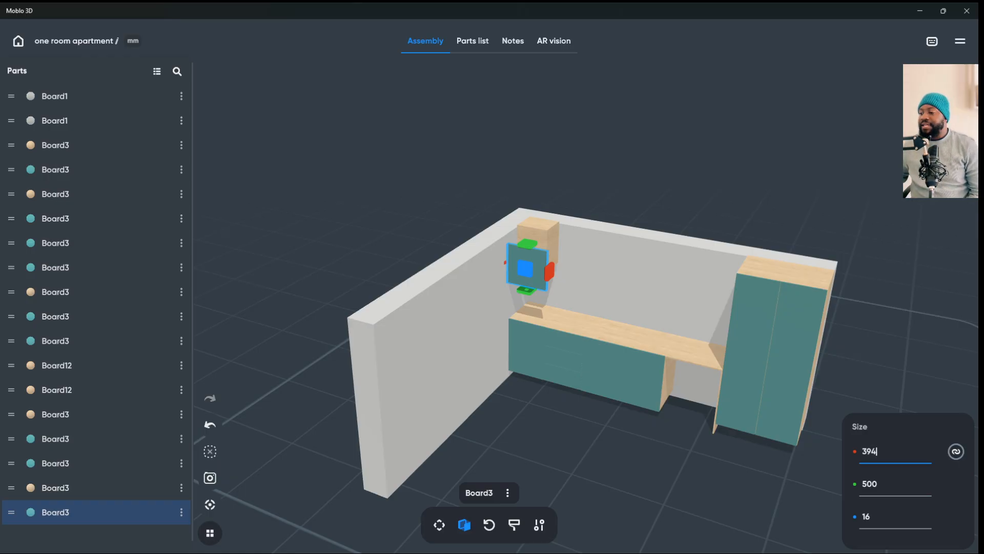
key("Return")
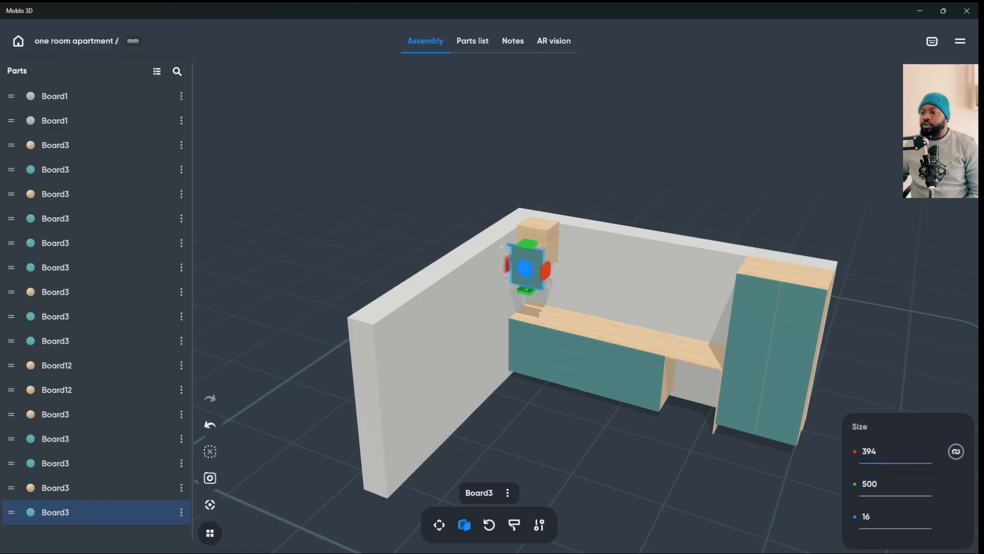
- Move the teal door onto the front face of the corner upper cabinet, at 1500 mm elevation
left_click(636, 277)
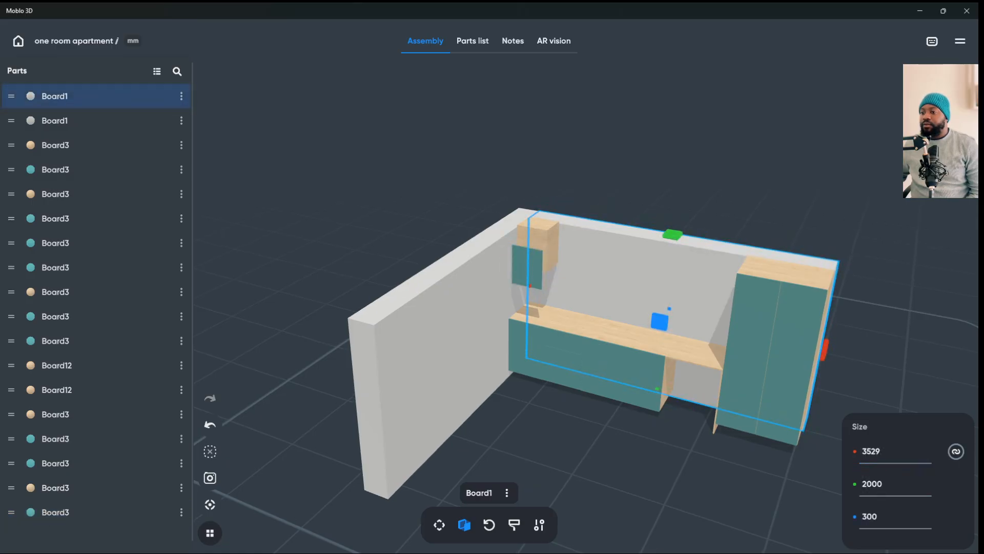
left_click(534, 275)
left_click_drag(537, 277, 504, 280)
left_click(439, 525)
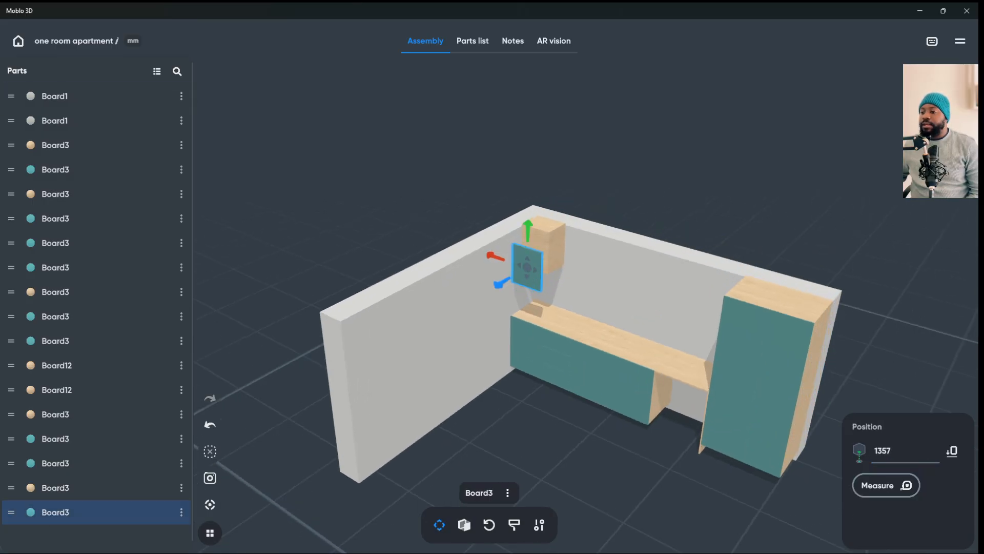
left_click_drag(523, 278, 500, 258)
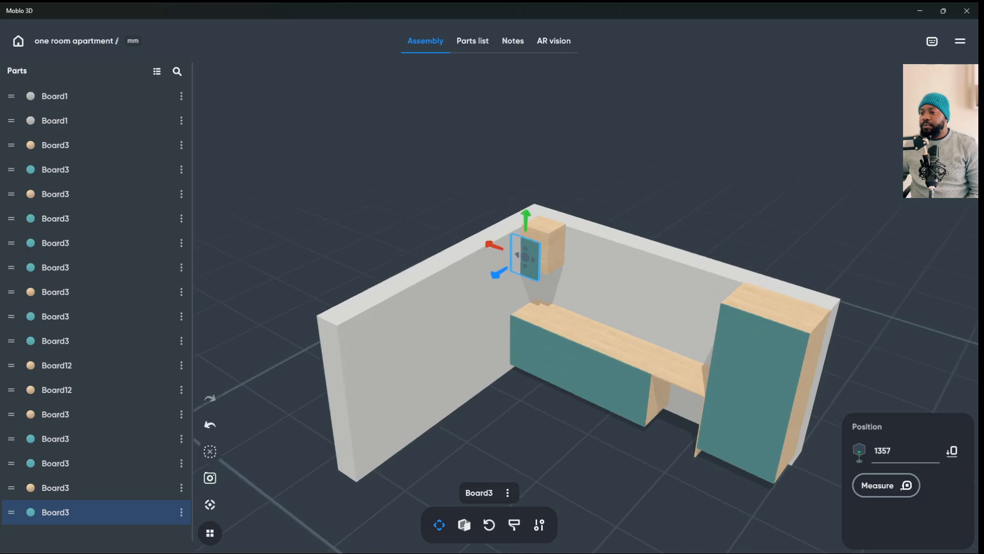
left_click_drag(641, 267, 525, 264)
left_click_drag(528, 231, 528, 220)
left_click(533, 328)
left_click_drag(359, 267, 482, 244)
left_click(527, 252)
left_click(615, 261)
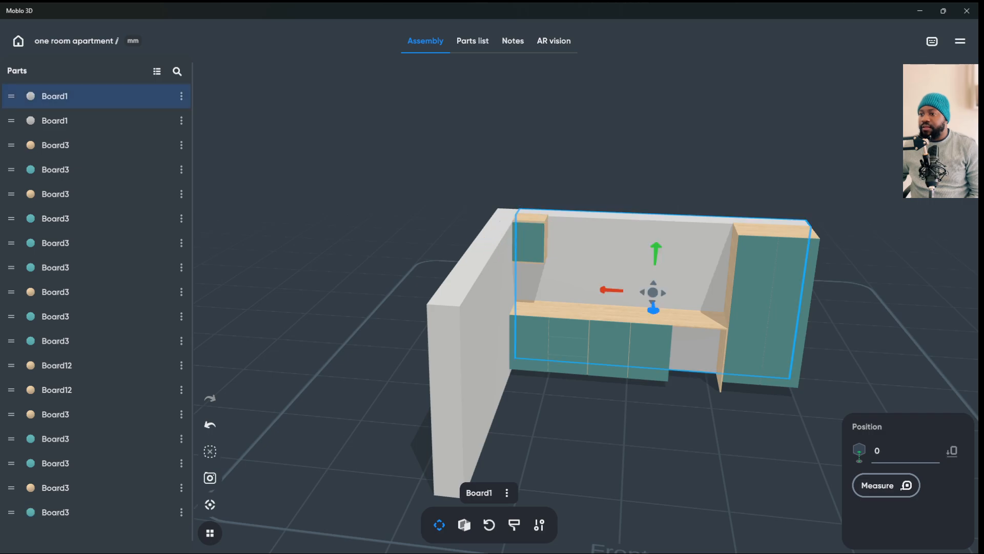
left_click_drag(359, 307, 361, 257)
left_click(536, 241)
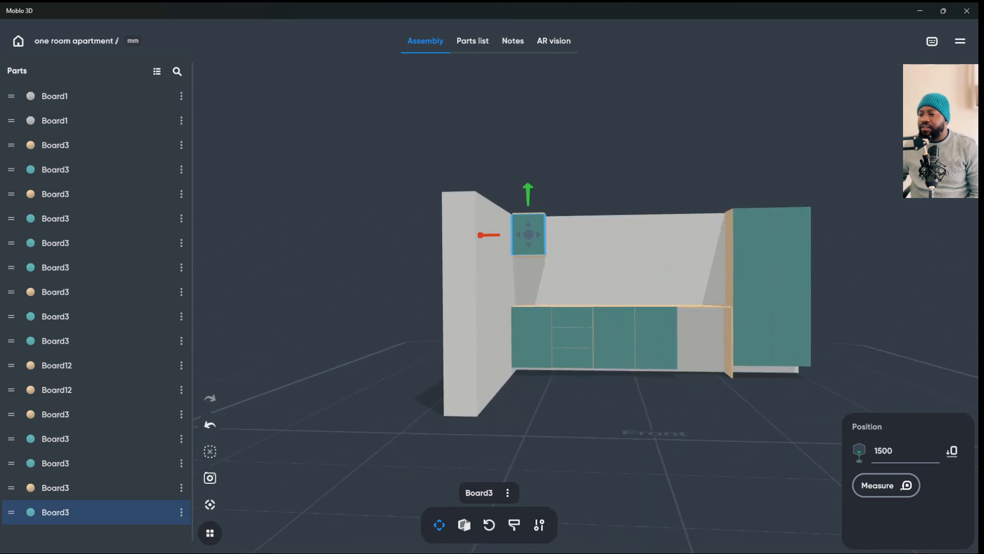
- Set the upper cabinet door's height to 550 mm so it matches the cabinet body
left_click(210, 504)
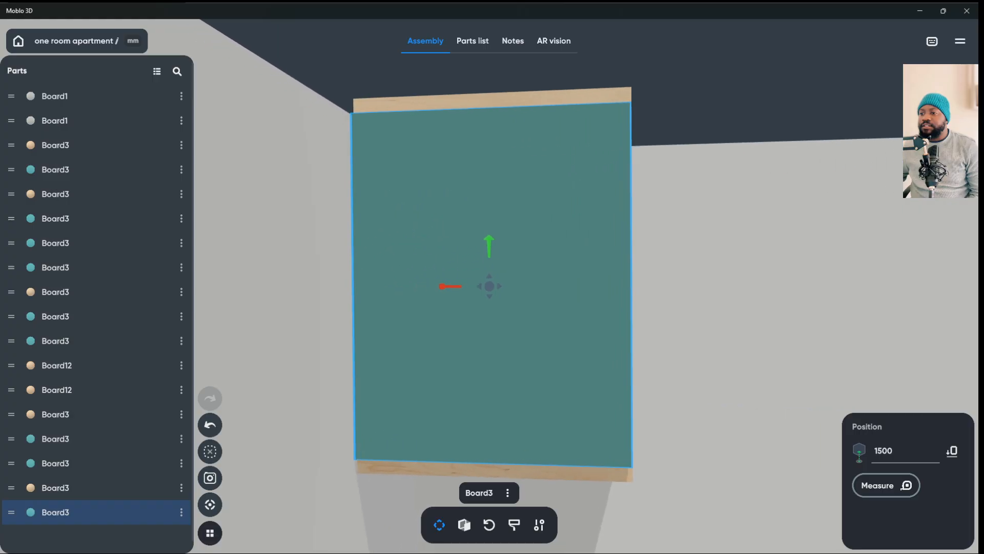
left_click_drag(667, 277, 521, 321)
left_click(521, 321)
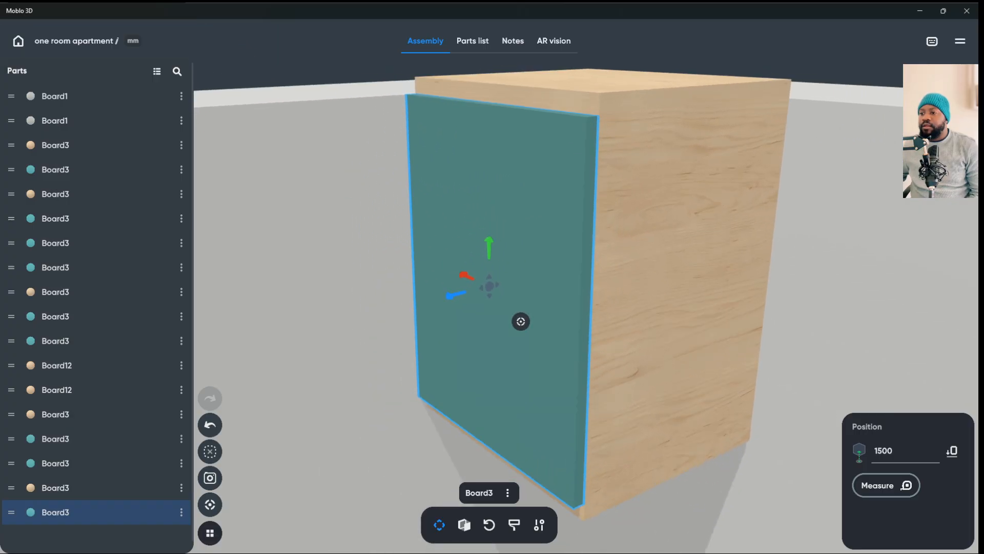
left_click(521, 320)
left_click(464, 525)
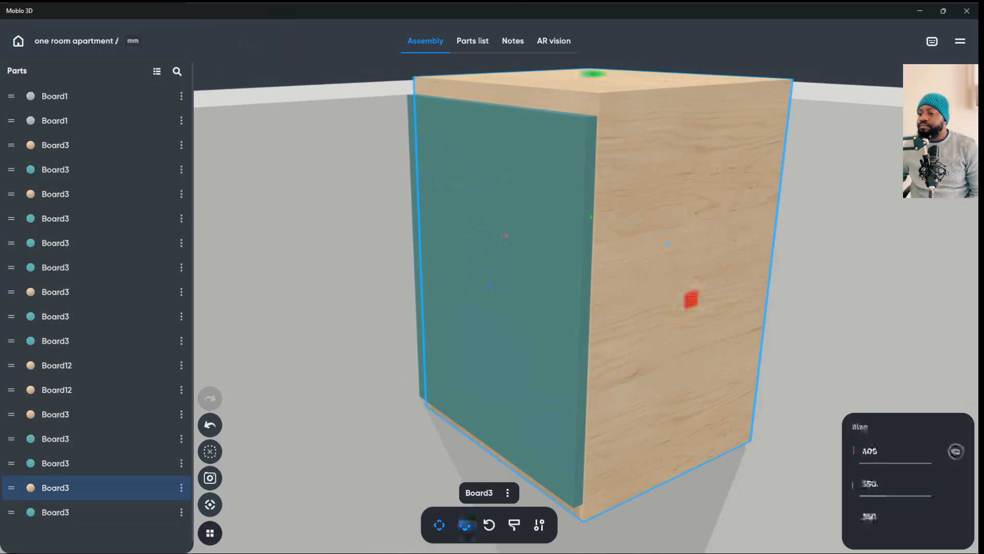
left_click(503, 302)
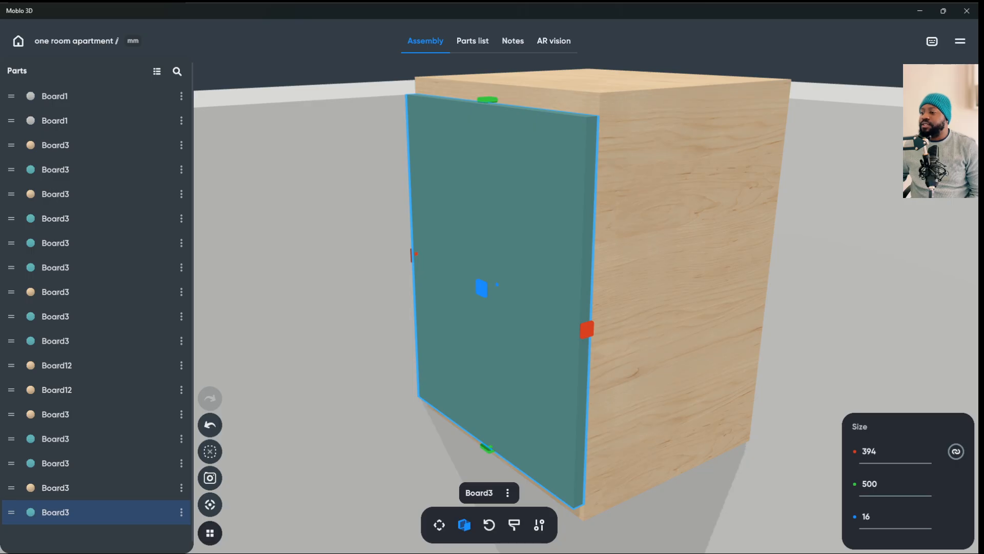
left_click(866, 483)
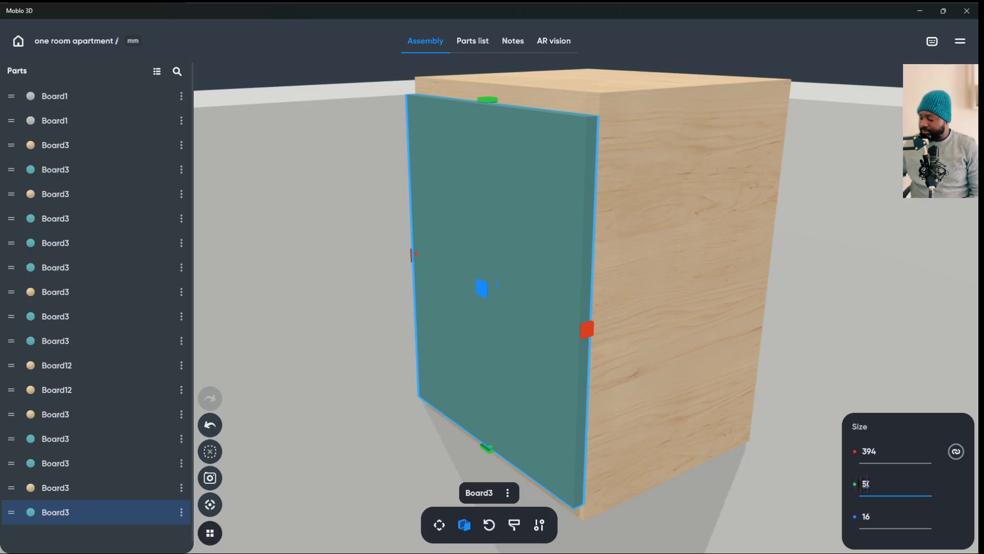
type("550")
left_click(677, 287)
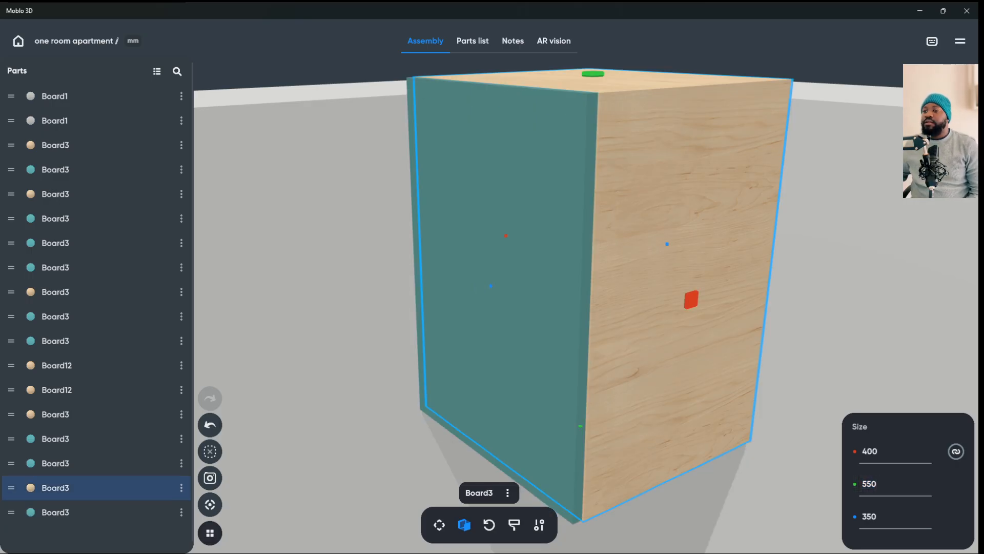
- Examine how the resized door fits the front of the corner upper cabinet
left_click(502, 302)
left_click_drag(502, 303, 497, 323)
left_click(744, 276)
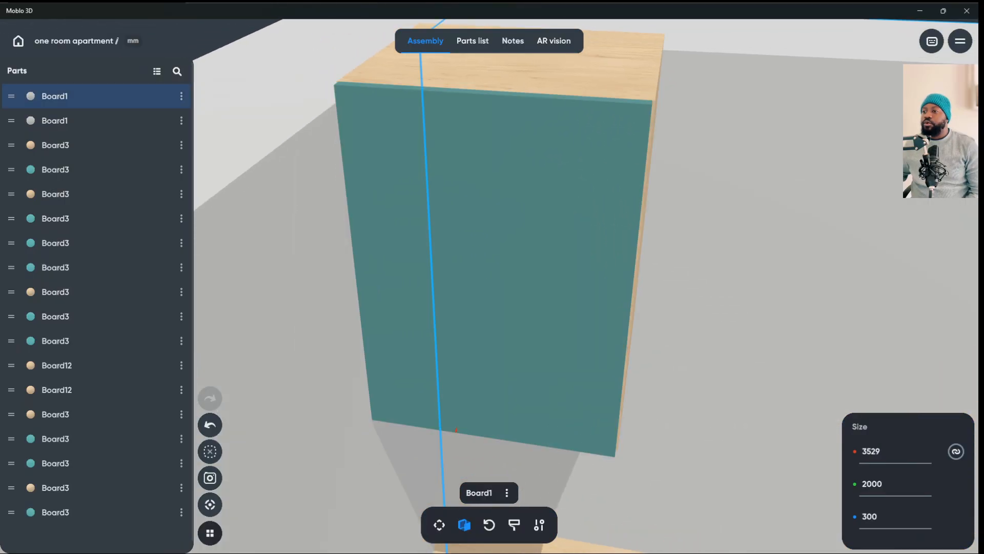
scroll(489, 277, "down", 4)
mouse_move(574, 318)
left_mouse_down()
mouse_move(451, 236)
mouse_move(544, 256)
mouse_move(574, 328)
left_mouse_up()
scroll(489, 277, "up", 4)
scroll(490, 277, "down", 4)
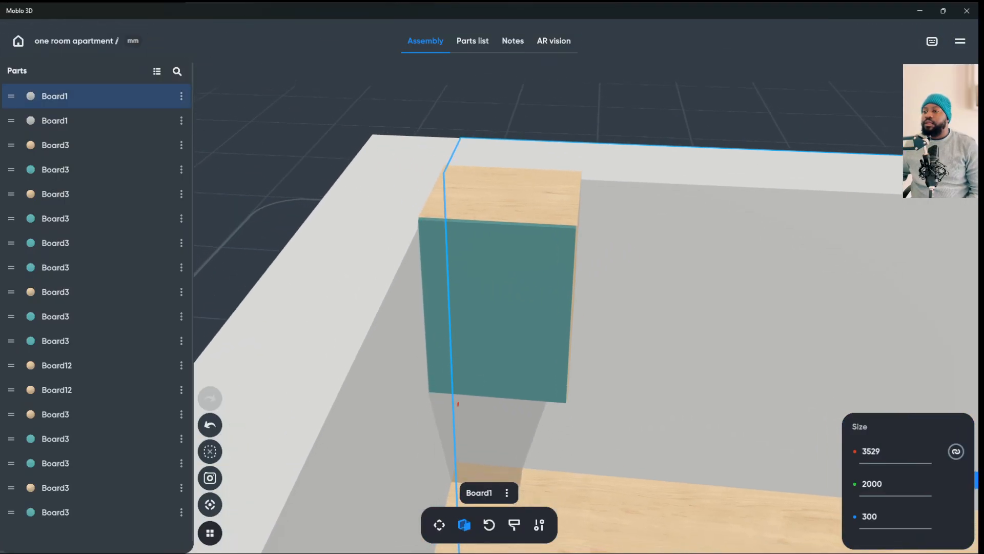
scroll(490, 285, "down", 3)
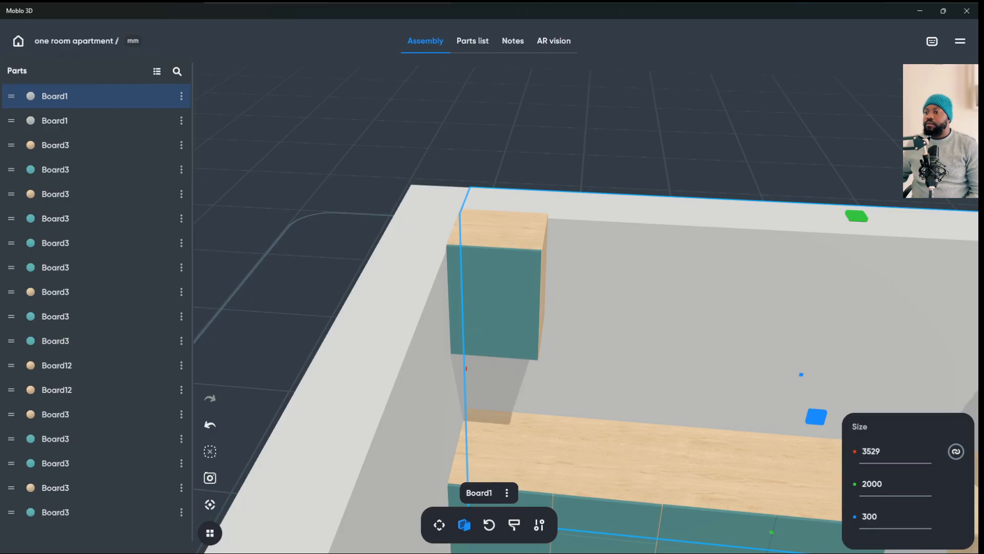
left_click_drag(574, 329, 574, 302)
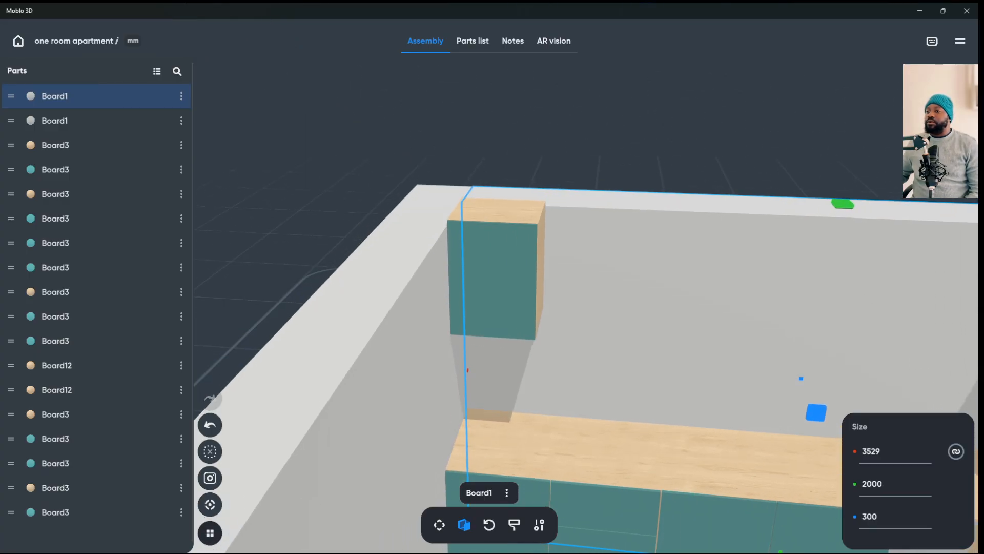
- Duplicate the corner upper cabinet body and place the copy beside it along the back wall
left_click(496, 210)
scroll(492, 282, "down", 2)
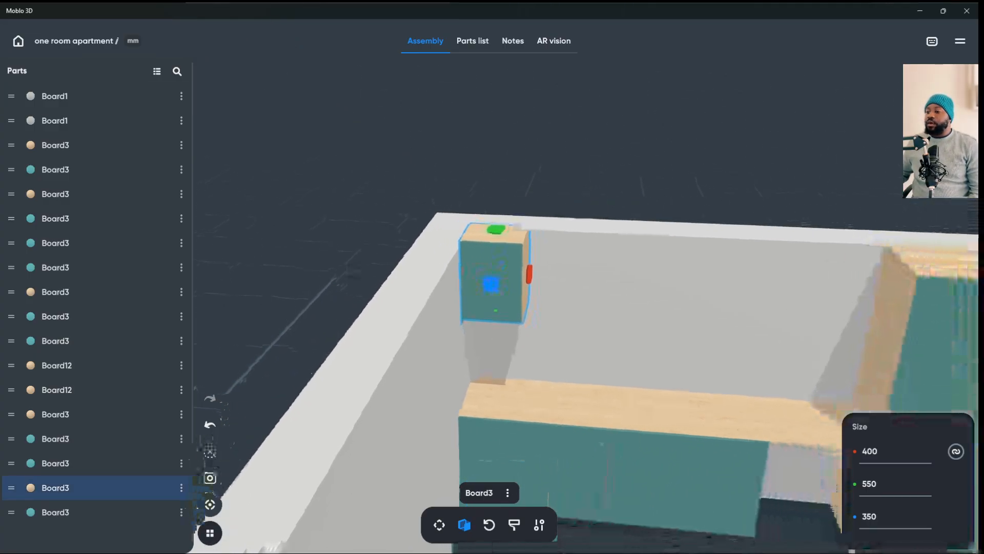
right_click(459, 221)
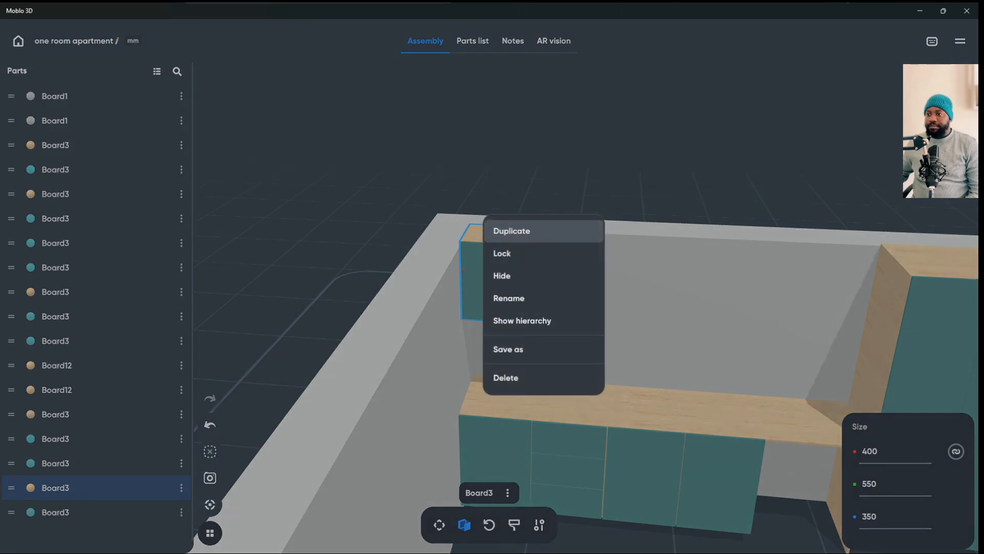
left_click(510, 228)
left_click_drag(485, 286, 512, 288)
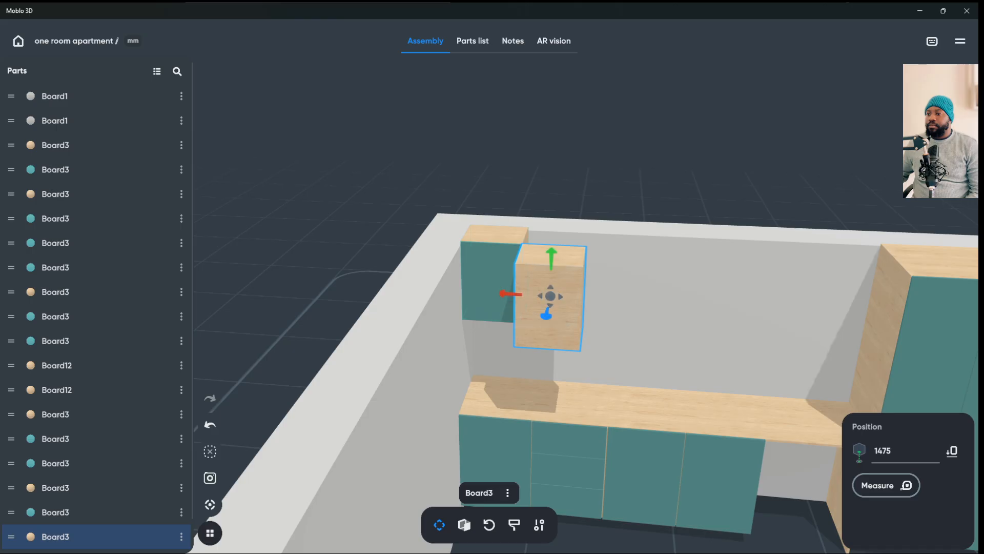
right_click_drag(554, 301, 531, 322)
left_click_drag(524, 321, 573, 301)
left_click(667, 287)
left_click(595, 271)
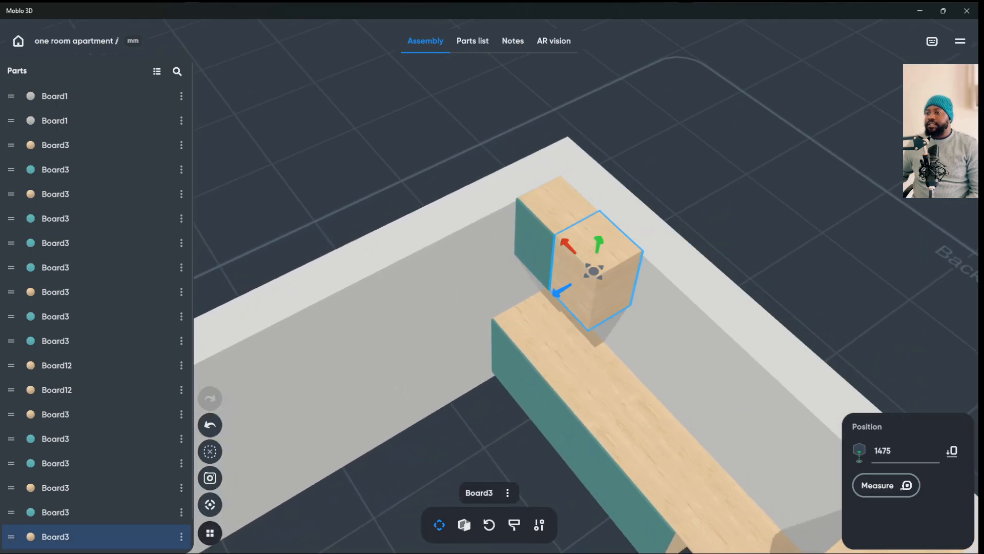
- Set the width of the duplicated upper cabinet body to 800 mm
left_click(464, 525)
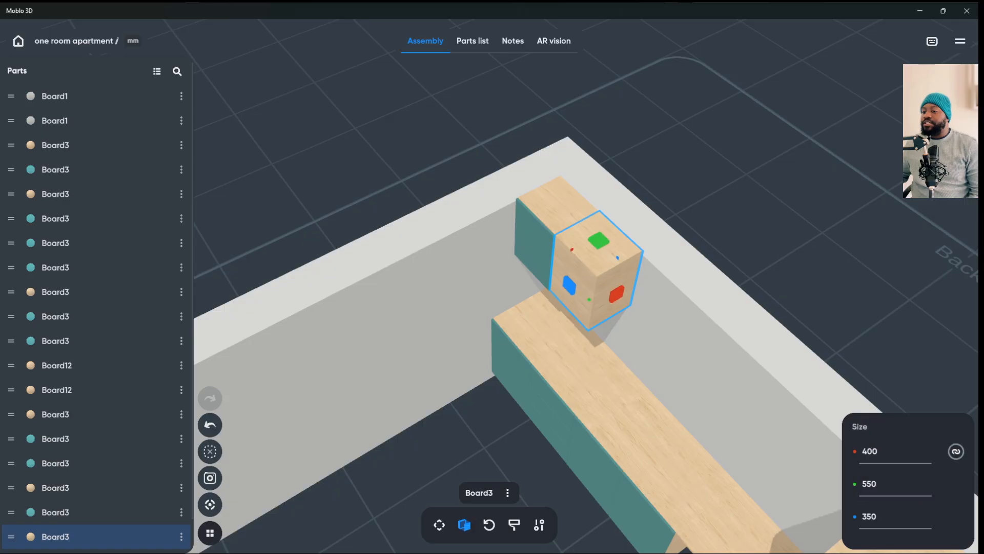
right_click_drag(461, 318, 590, 318)
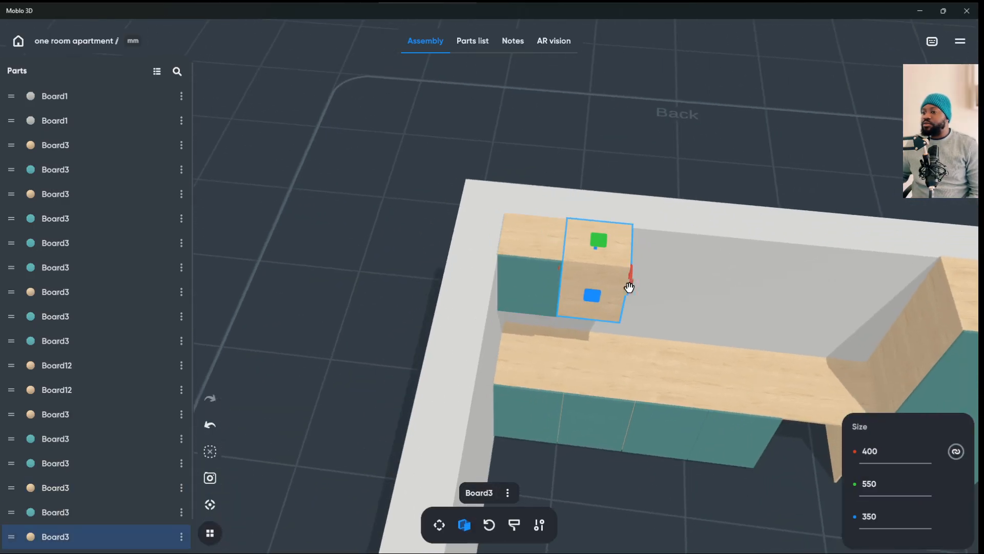
left_click(870, 451)
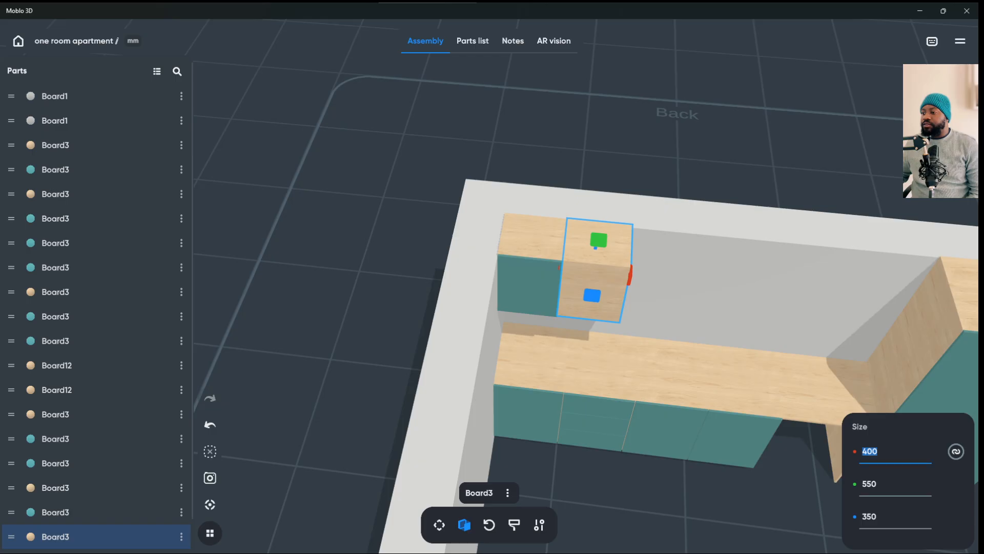
type("800")
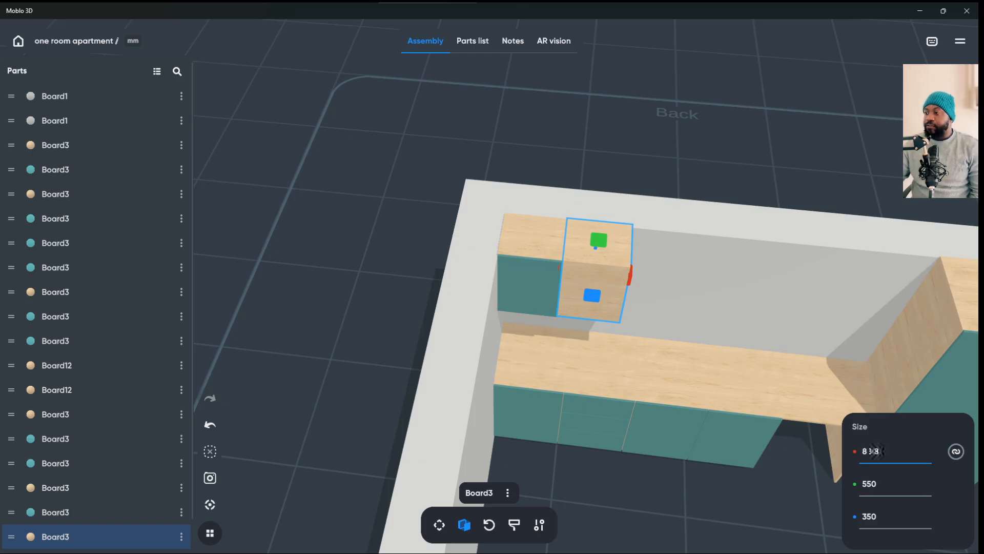
left_click(743, 287)
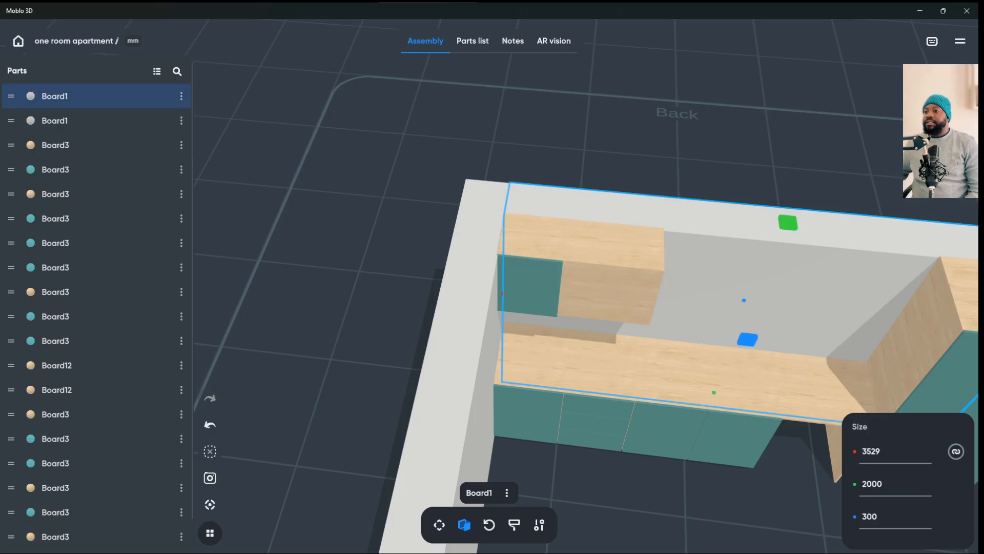
left_click(589, 294)
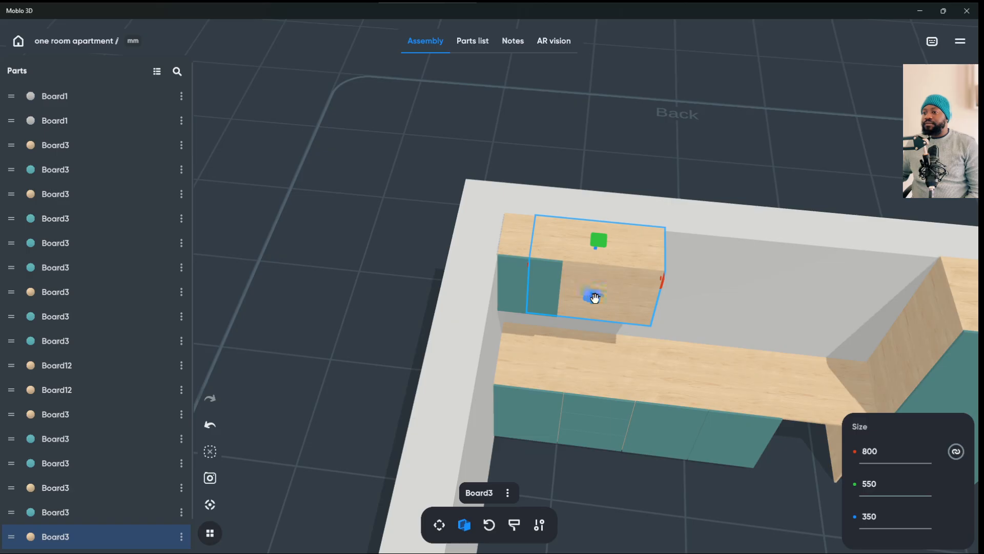
left_click(743, 287)
left_click_drag(743, 287, 743, 199)
left_click(592, 219)
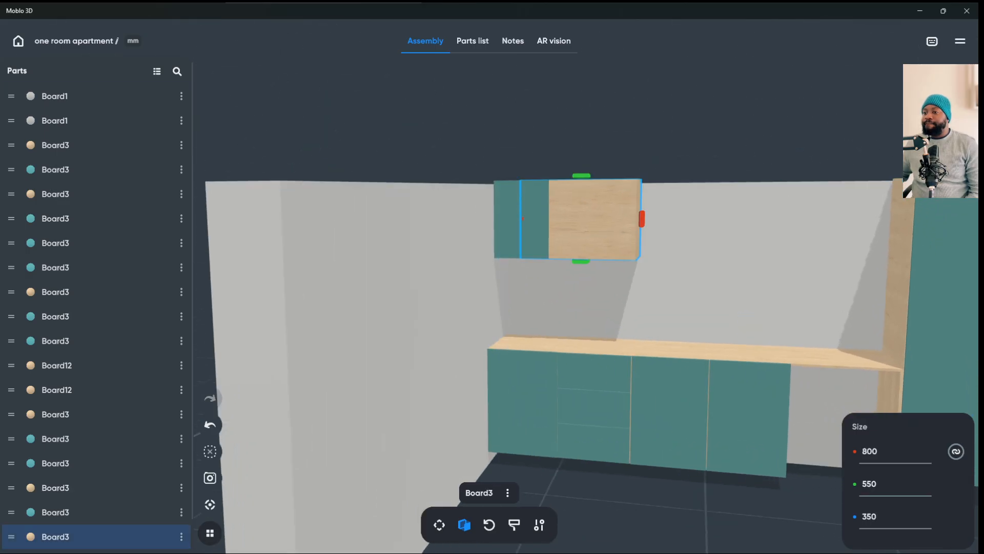
- Duplicate the teal upper cabinet door and move the copy to the far end of the wider cabinet's front
left_click(521, 221)
right_click(520, 235)
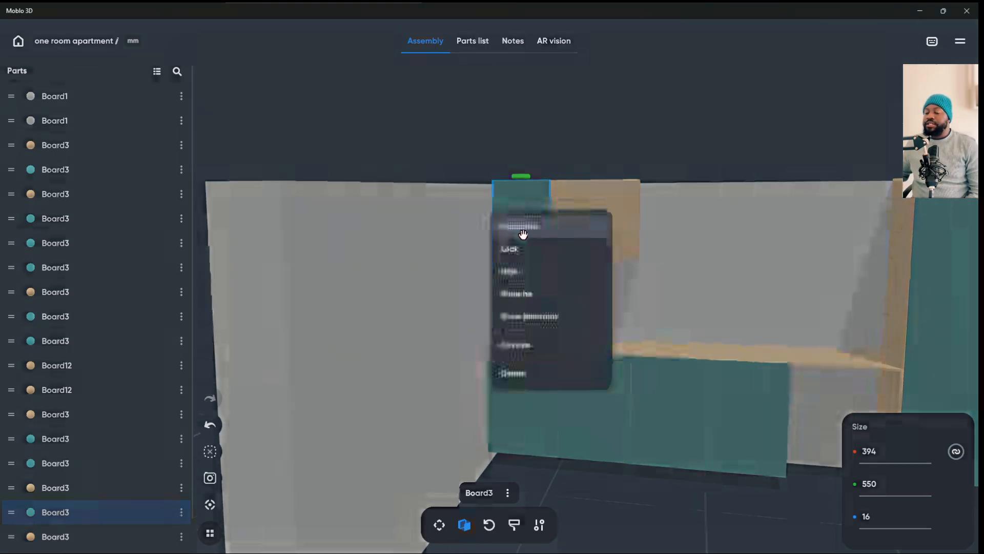
left_click(528, 223)
left_click_drag(475, 219, 567, 240)
scroll(583, 337, "down", 3)
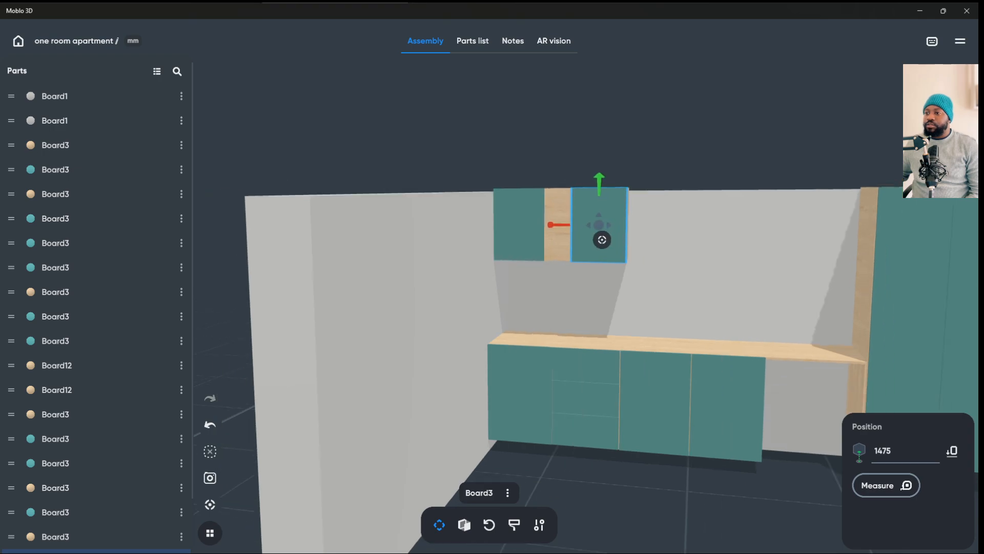
scroll(583, 337, "up", 5)
left_click_drag(583, 308, 583, 390)
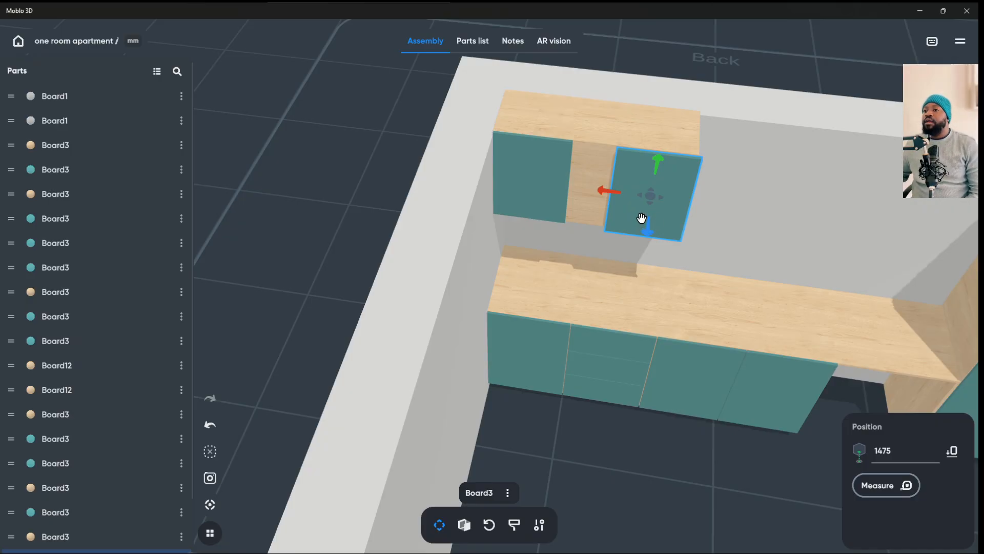
- Move the 800 mm wide upper cabinet body along the back wall until it adjoins the corner upper cabinet
left_click(641, 200)
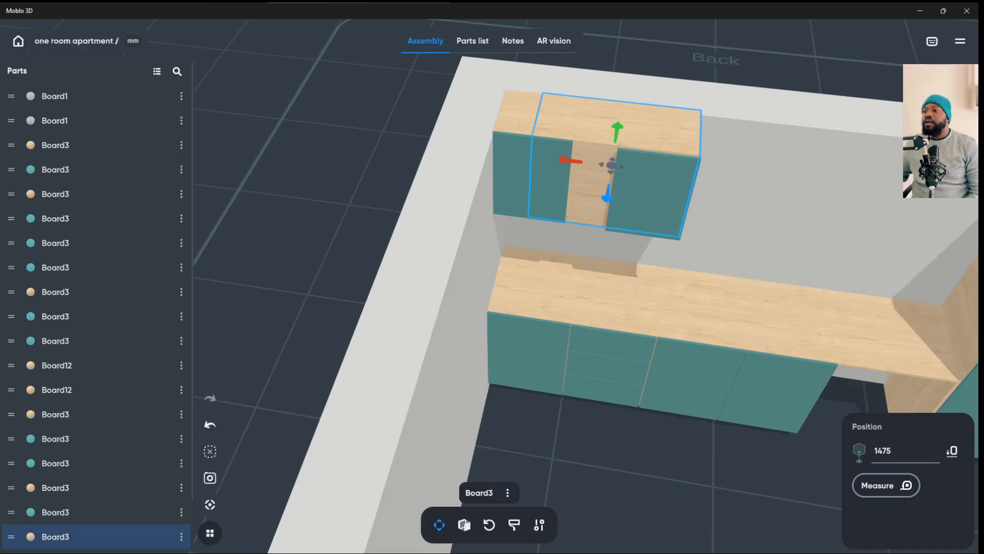
left_click_drag(642, 199, 635, 210)
left_click_drag(581, 162, 605, 169)
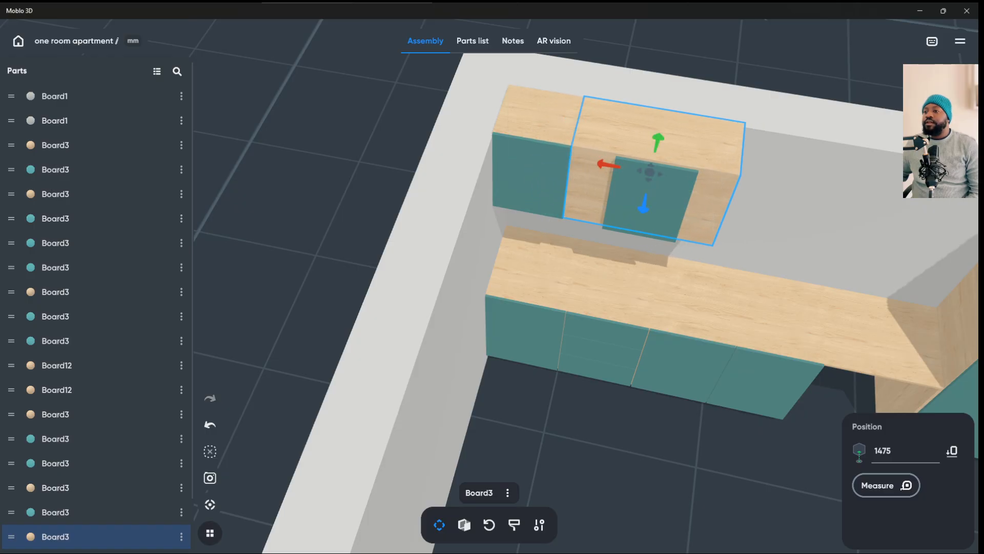
left_click(656, 314)
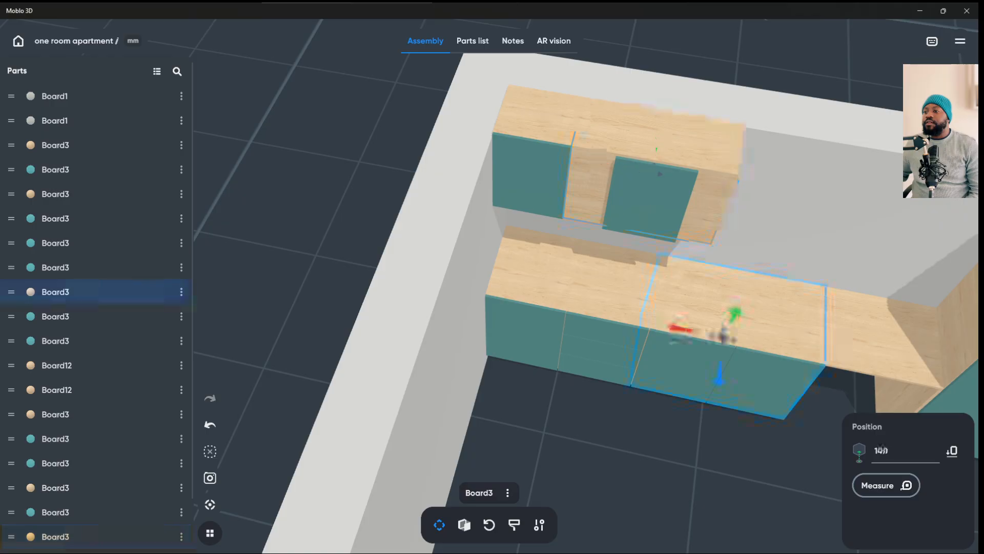
- Move the duplicated teal door along the wider upper cabinet's front to the end nearest the corner cabinet
left_click(641, 208)
left_click_drag(602, 197, 564, 195)
left_click(647, 193)
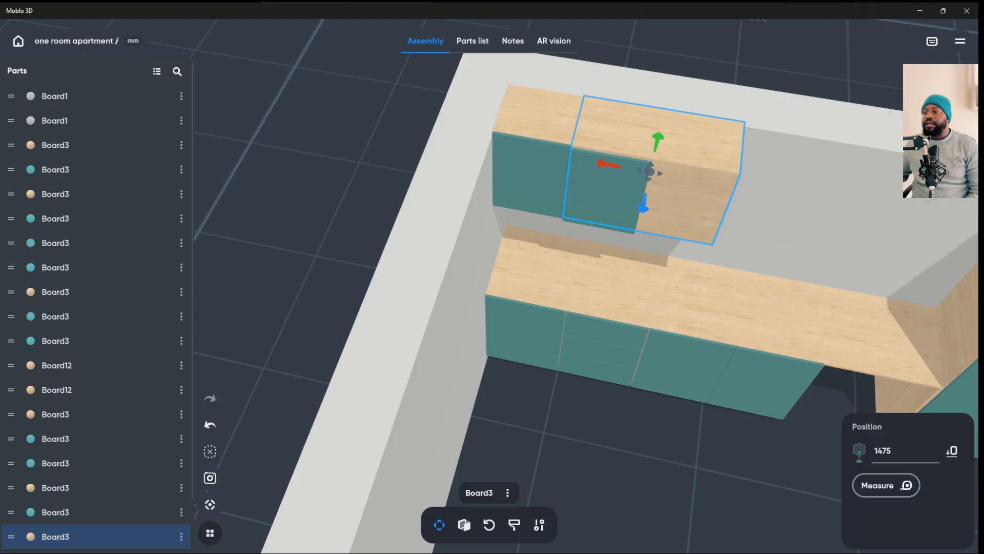
- Duplicate that teal door and move the copy over the uncovered half of the wider upper cabinet
left_click(605, 192)
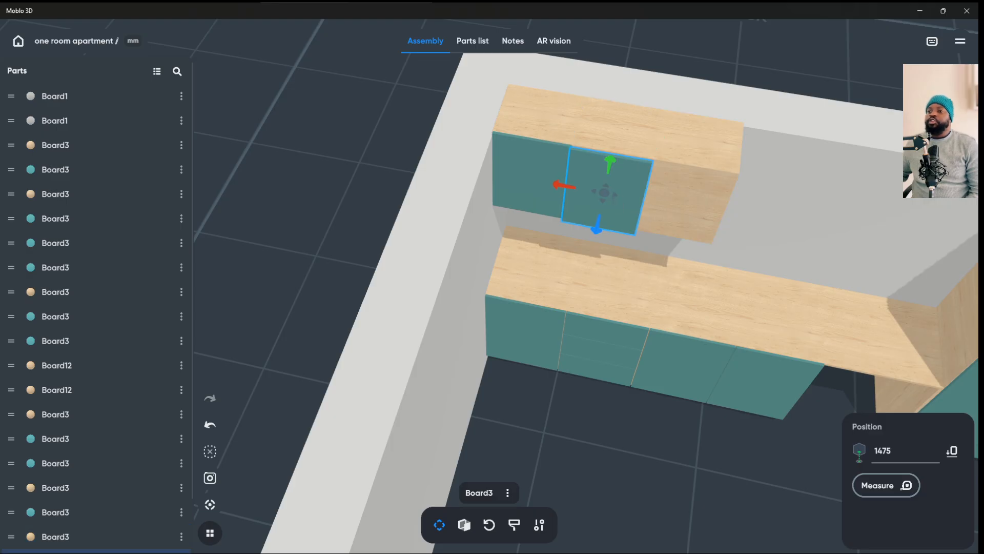
right_click(597, 199)
left_click(623, 214)
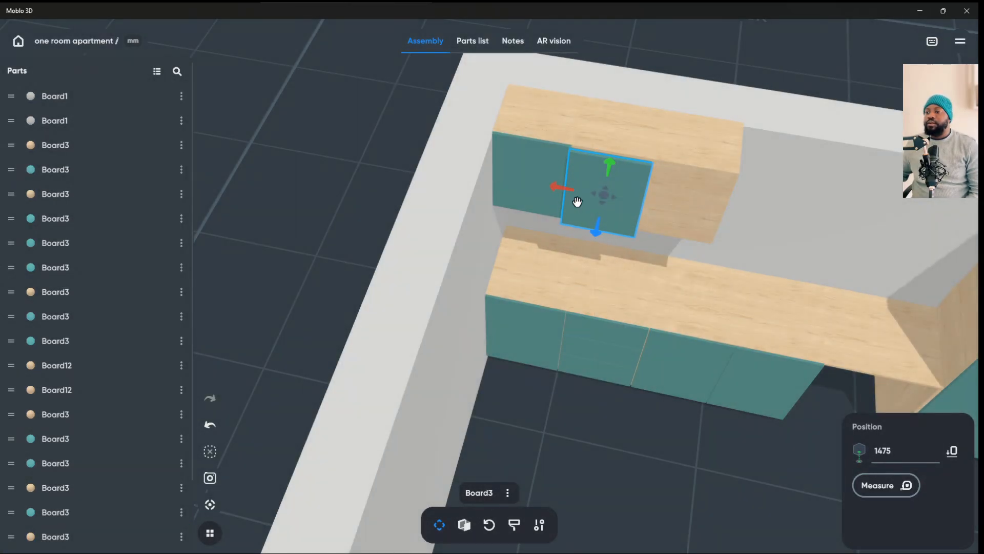
left_click_drag(564, 191, 643, 200)
left_click(792, 244)
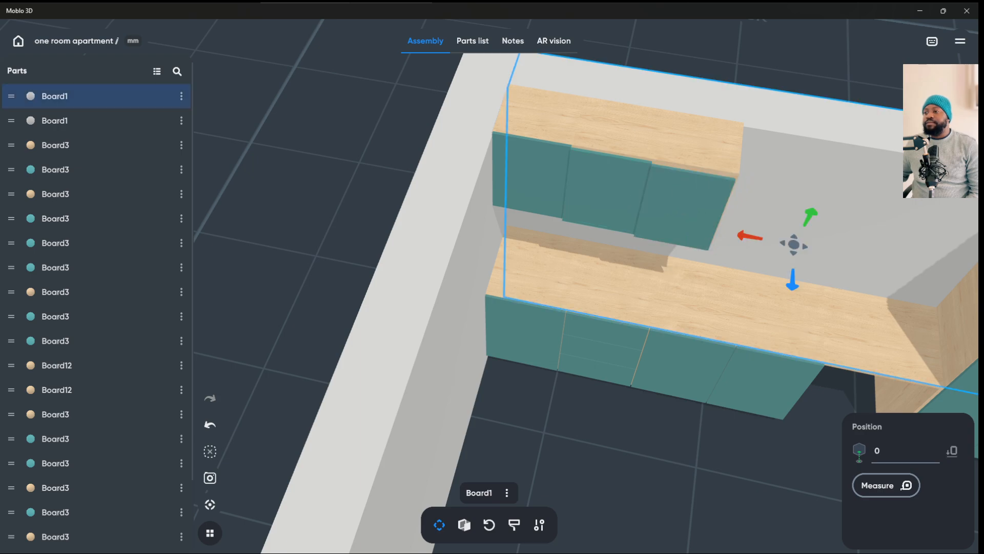
- Push the end teal door back against the front of the wider upper cabinet
scroll(793, 245, "up", 1)
left_click(678, 175)
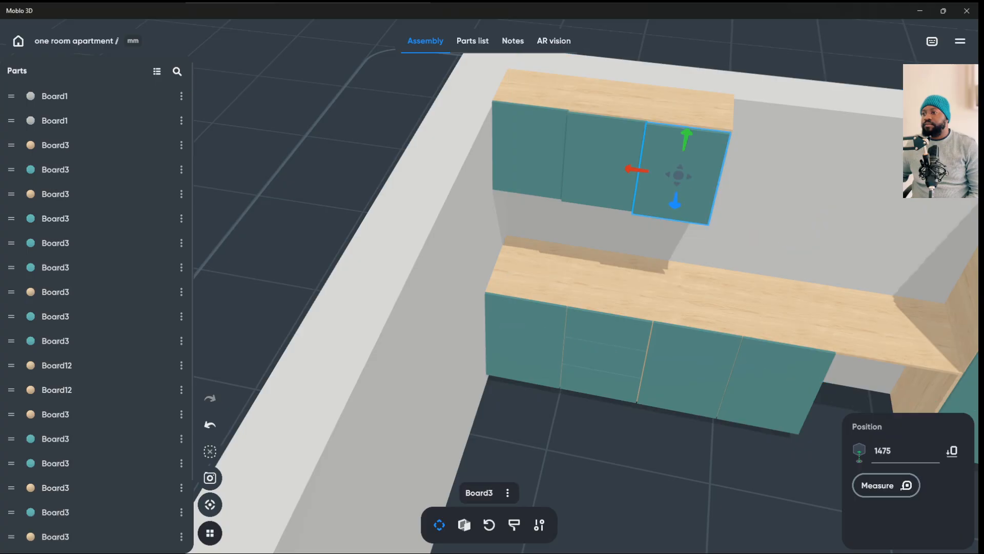
double_click(678, 175)
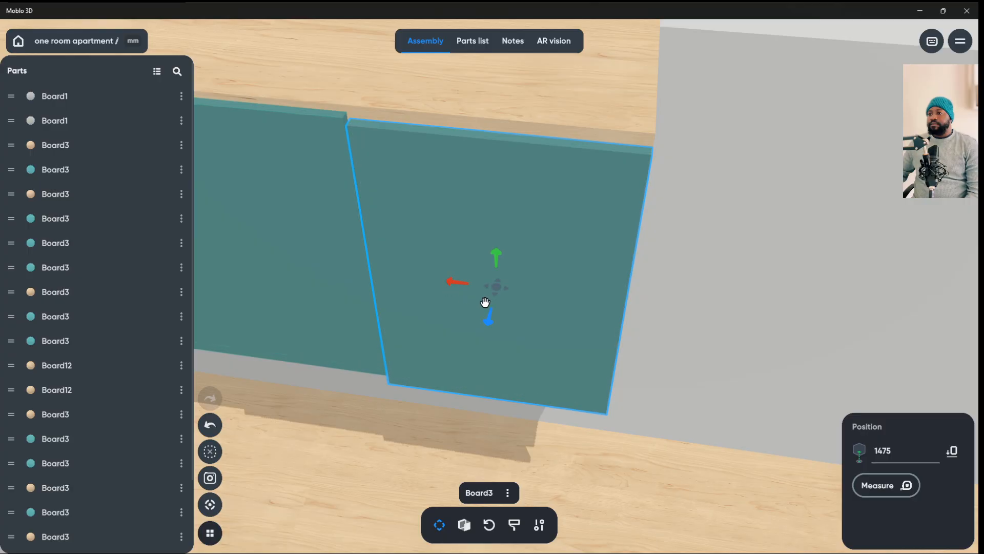
left_click_drag(622, 290, 492, 285)
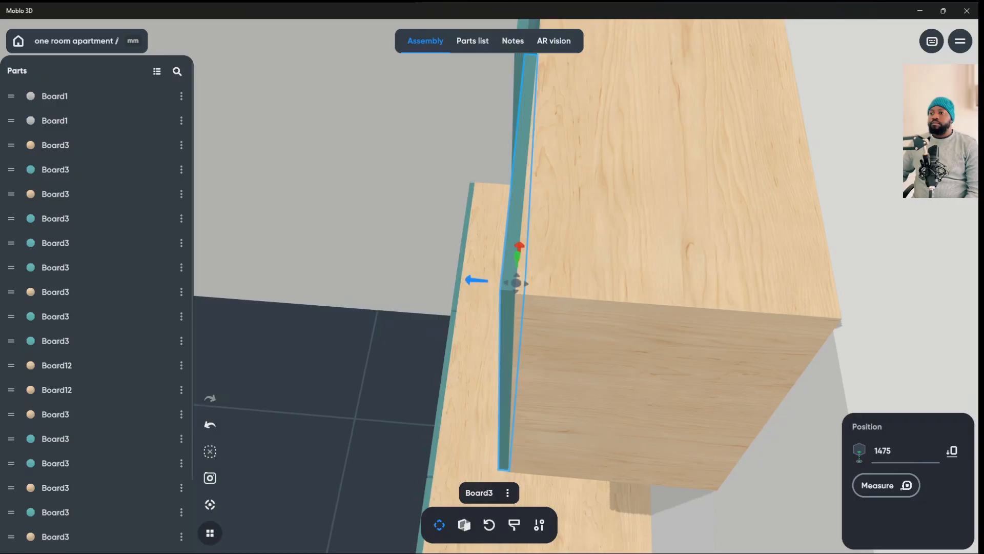
left_click(520, 280)
- Push the middle teal upper door back until it is flush with the doors on either side
left_click_drag(461, 359, 495, 389)
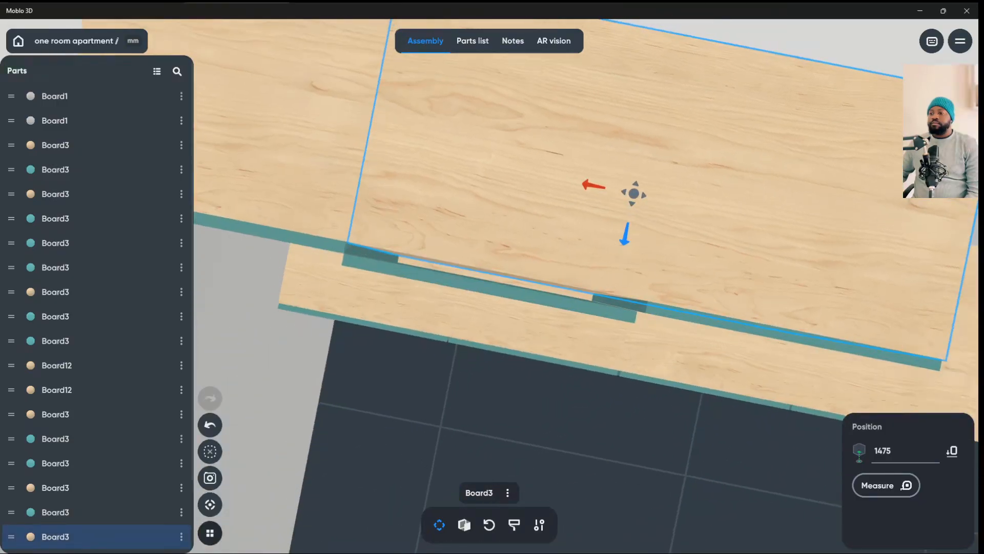
left_click(490, 287)
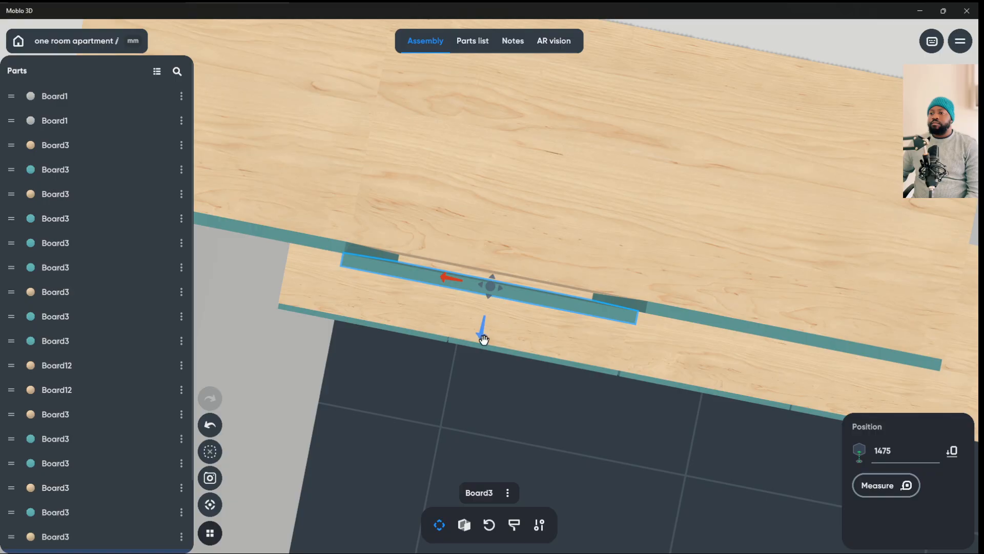
left_click_drag(484, 339, 484, 333)
key("Escape")
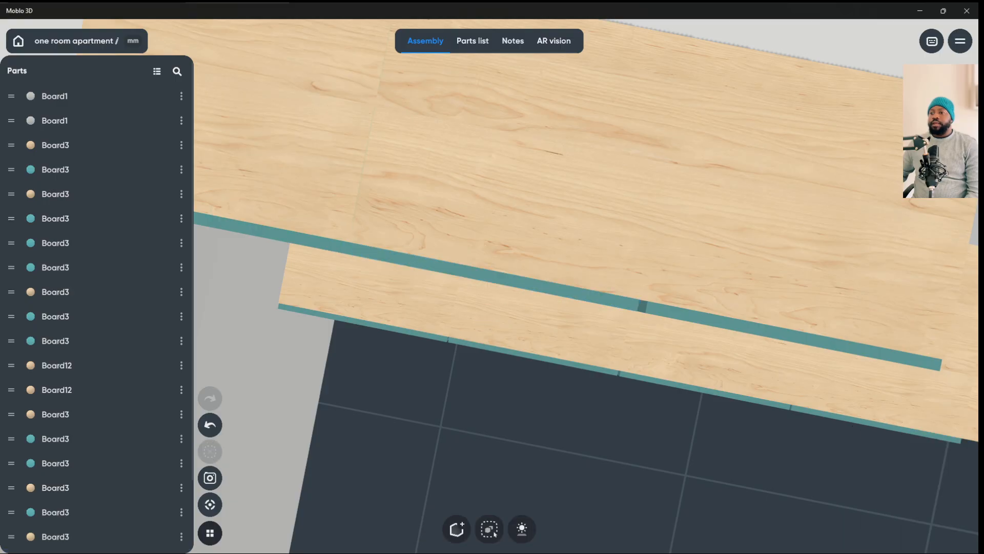
- Shift the middle upper door sideways to leave narrow, even gaps between the three doors
left_click_drag(564, 384, 582, 256)
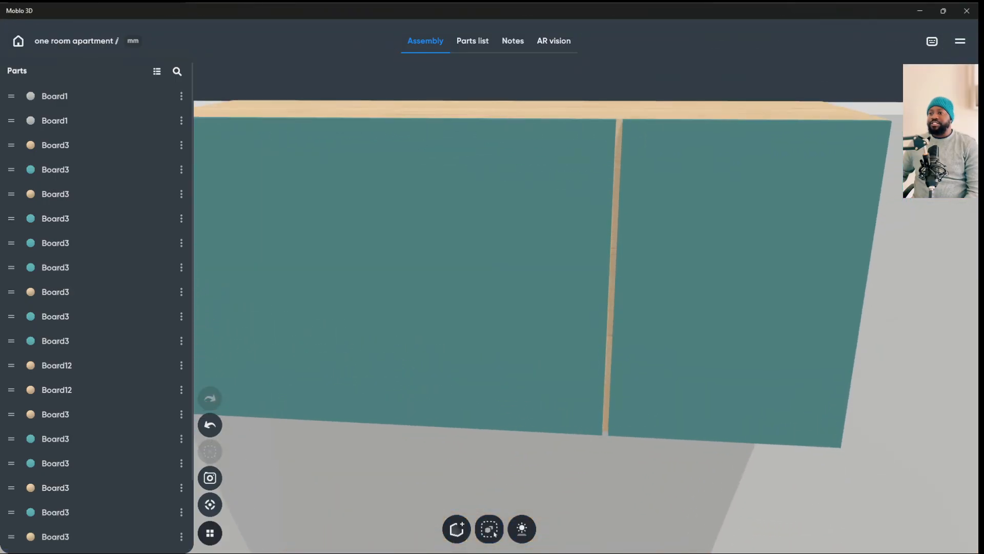
left_click(491, 283)
left_click_drag(447, 286, 506, 297)
left_click(871, 287)
- Examine the upper cabinets together with the countertop, base cabinets and tall cabinet from several distances and angles
scroll(488, 292, "down", 3)
scroll(586, 357, "down", 3)
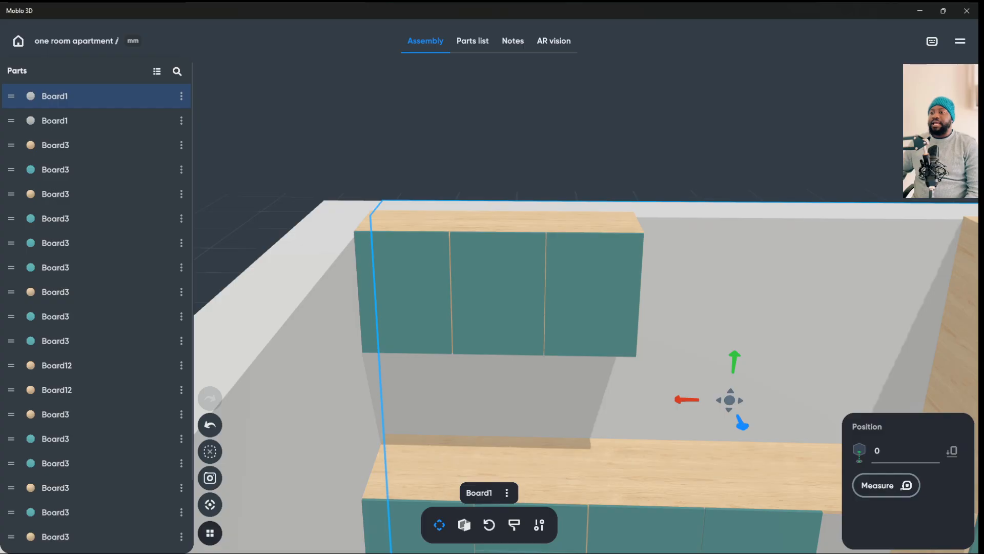
scroll(586, 359, "down", 2)
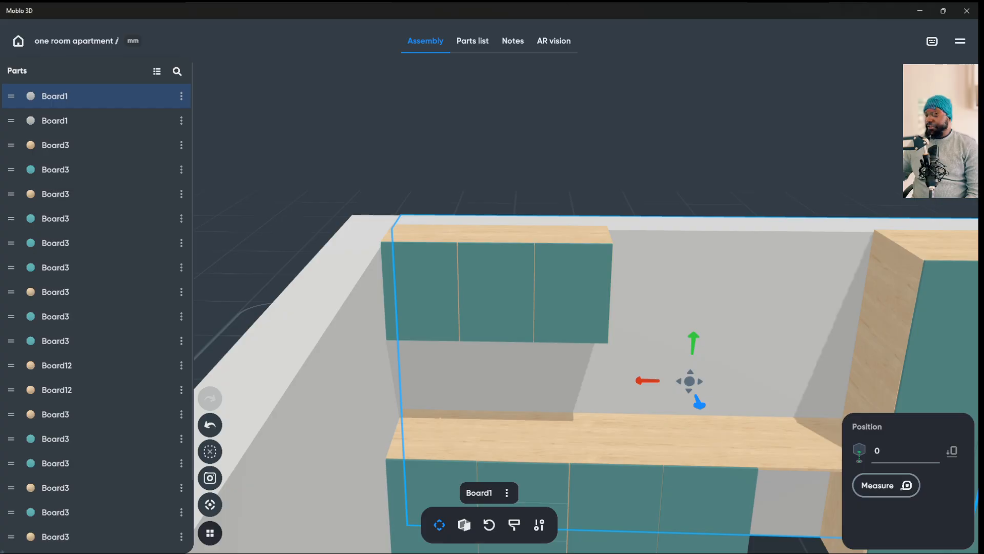
mouse_move(508, 308)
left_mouse_down()
mouse_move(589, 308)
mouse_move(505, 311)
left_mouse_up()
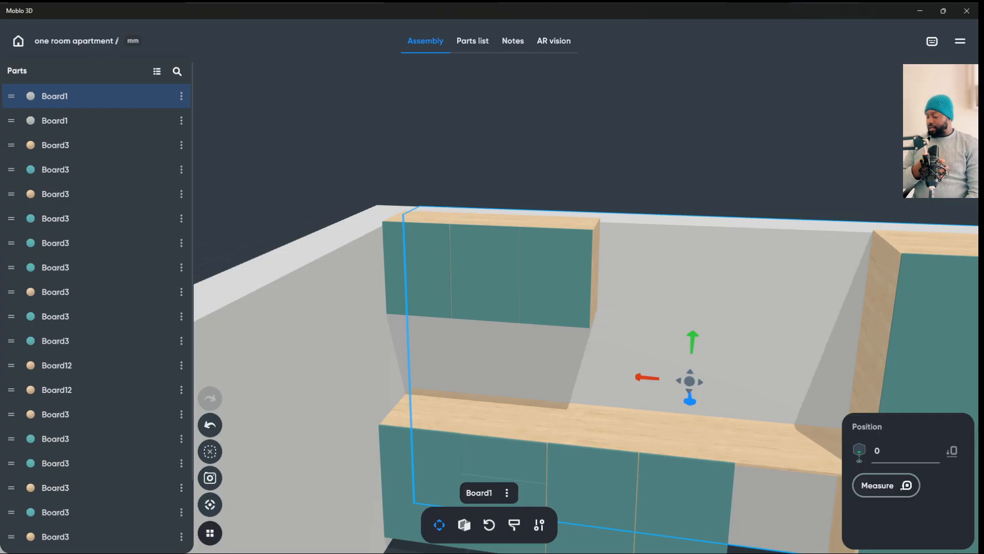
scroll(626, 321, "down", 5)
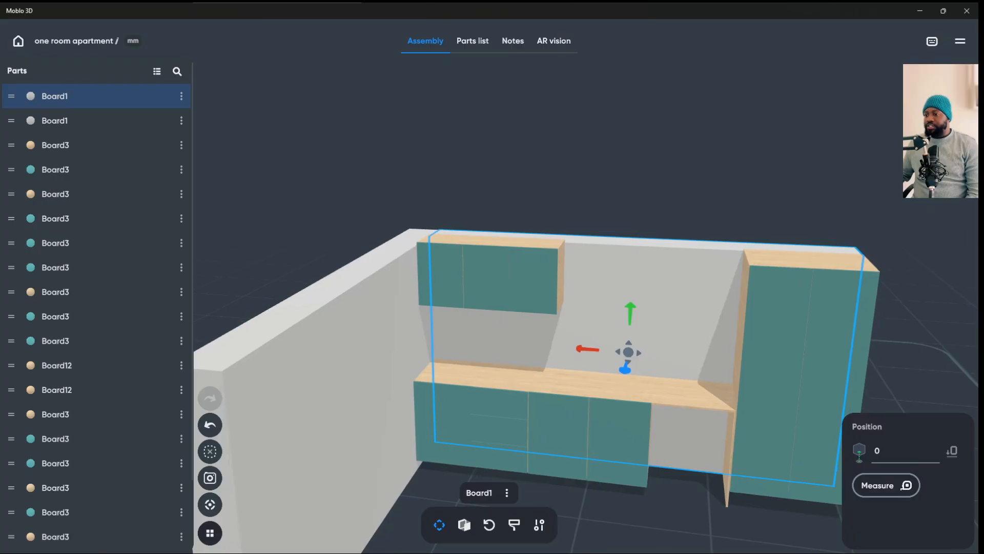
left_click_drag(661, 322, 625, 320)
key("Escape")
scroll(564, 359, "down", 4)
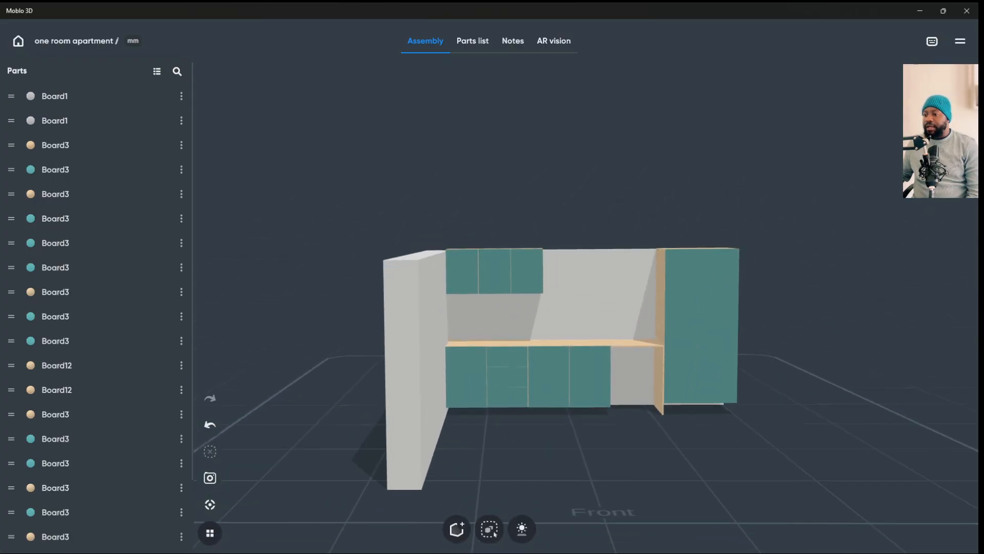
- Duplicate the short countertop board beside the tall cabinet, then pull the copy forward into the room and raise it to 1526 mm
left_click(631, 346)
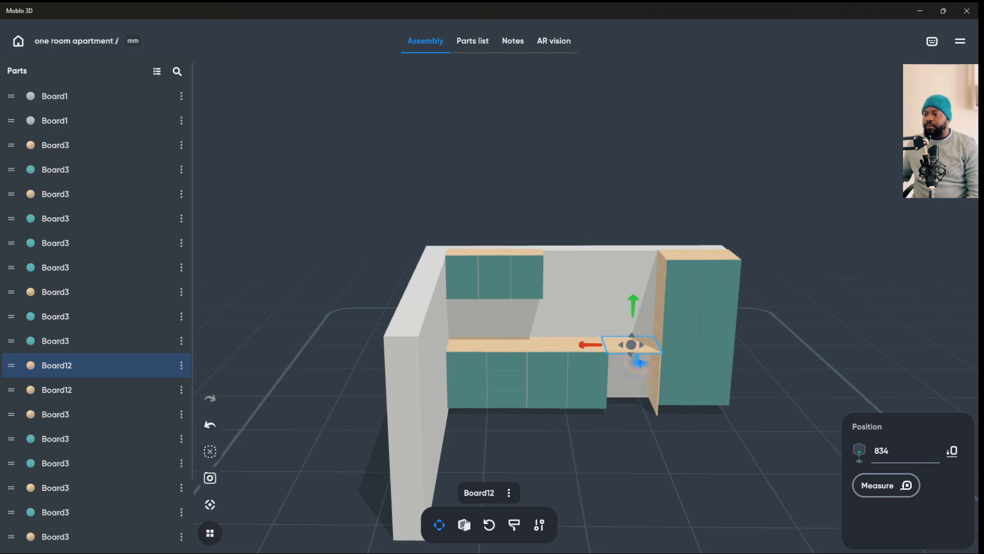
right_click(625, 353)
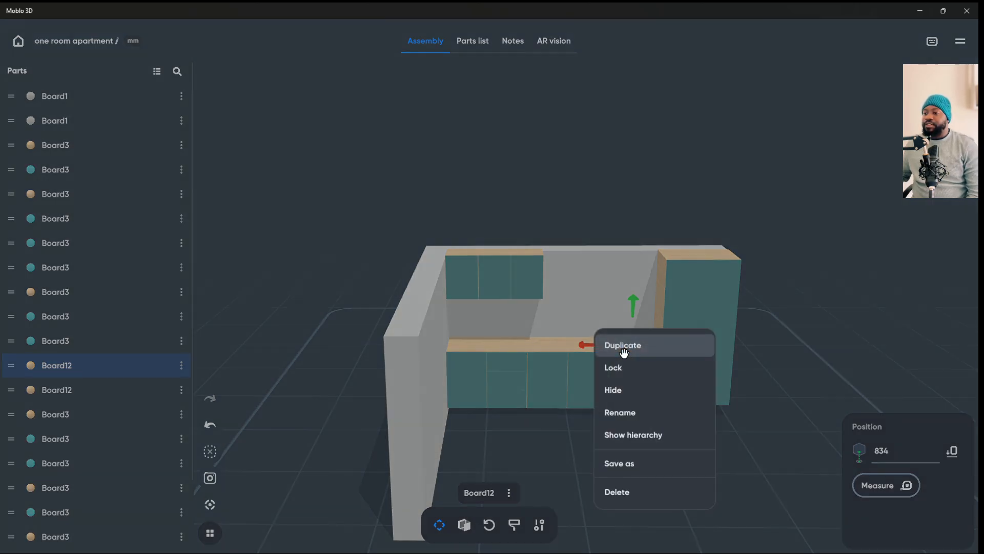
left_click(626, 342)
left_click_drag(639, 361, 648, 457)
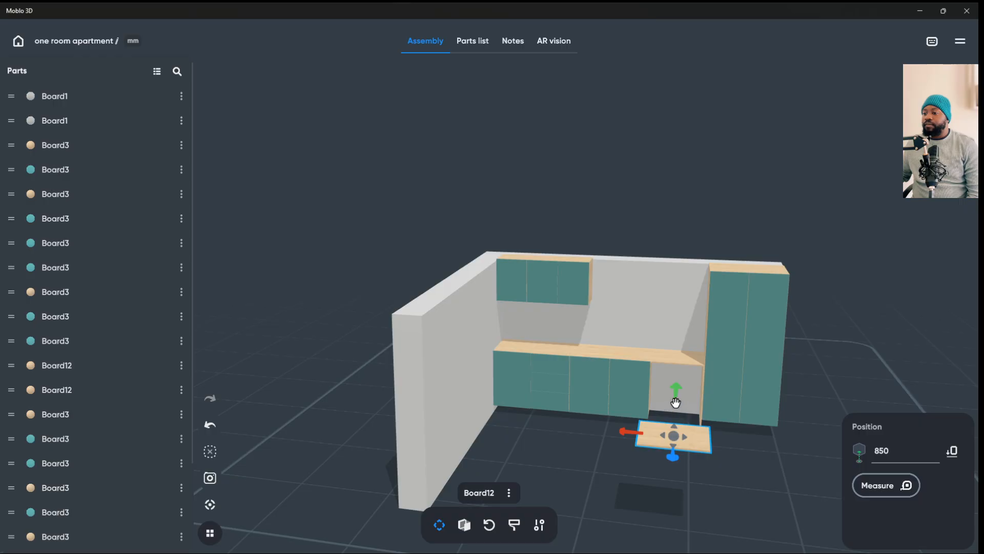
left_click_drag(675, 402, 687, 378)
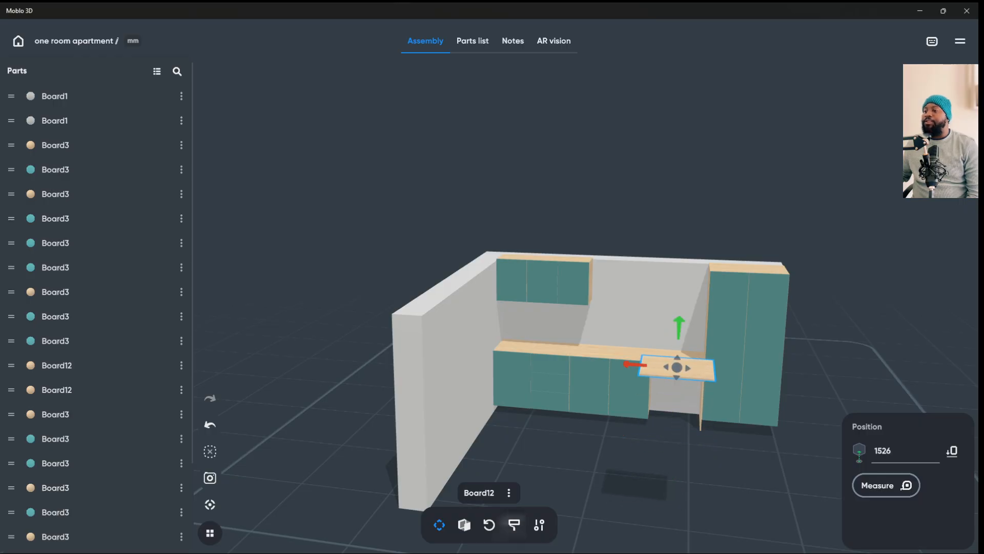
- Resize the duplicated board to 500 mm wide and 350 mm deep
left_click(464, 524)
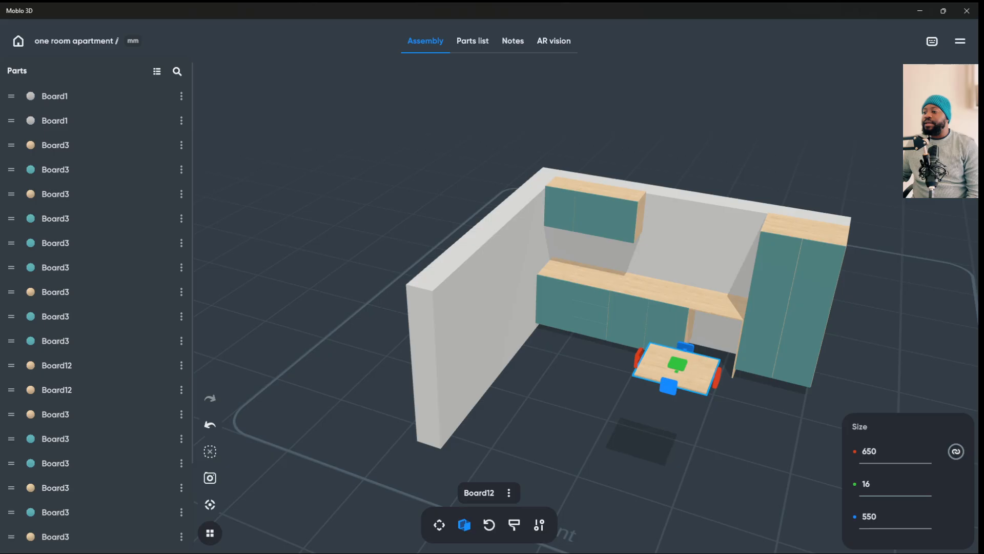
type("350")
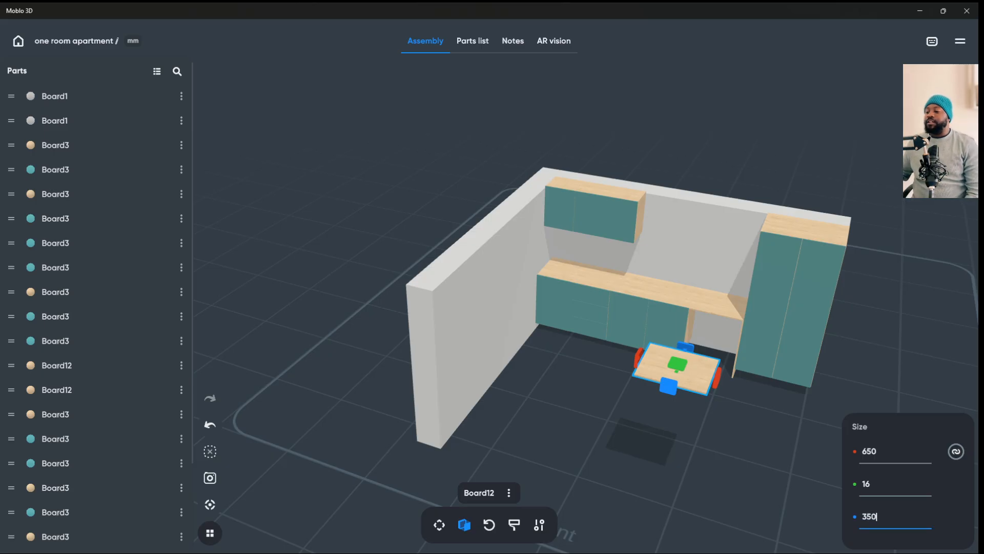
key("Return")
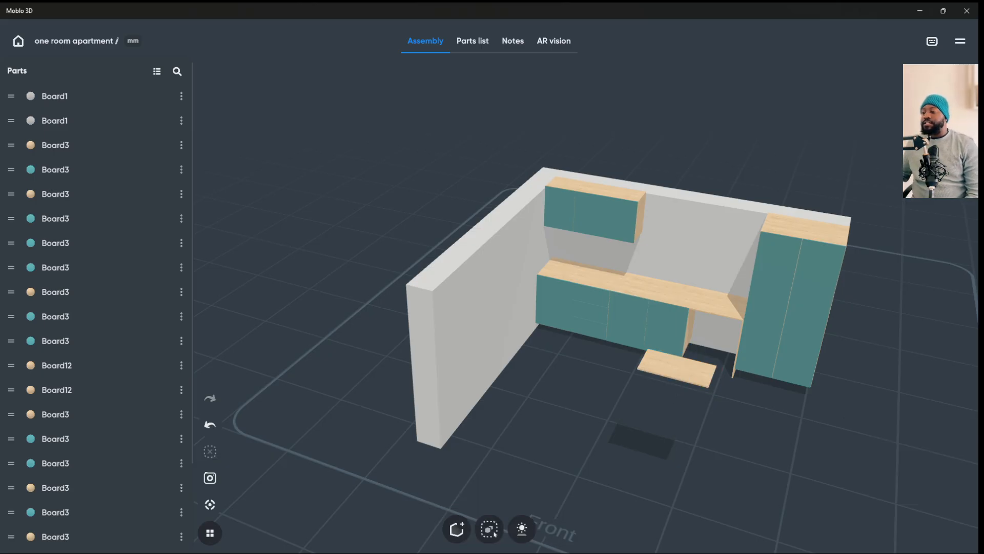
left_click_drag(359, 308, 359, 349)
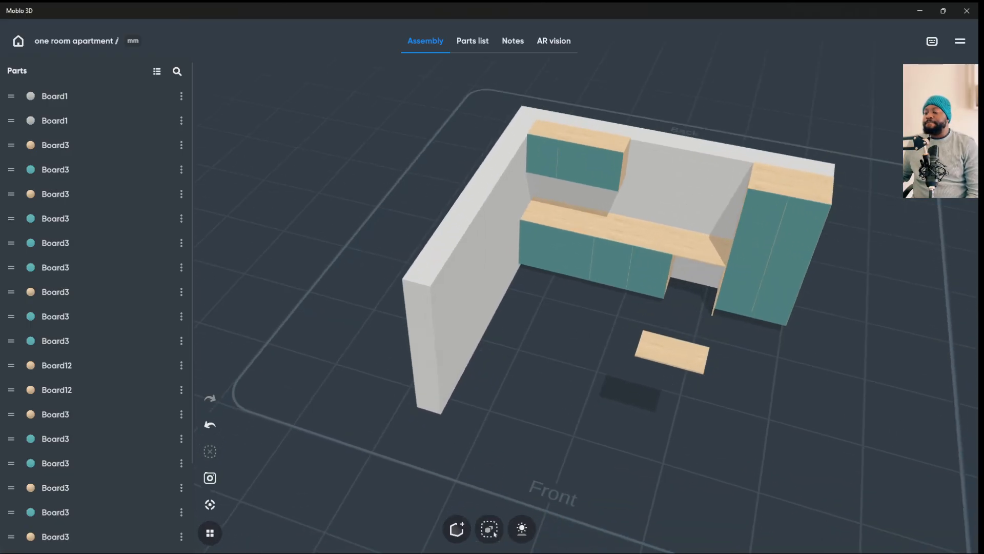
left_click(676, 353)
right_click_drag(713, 366, 744, 277)
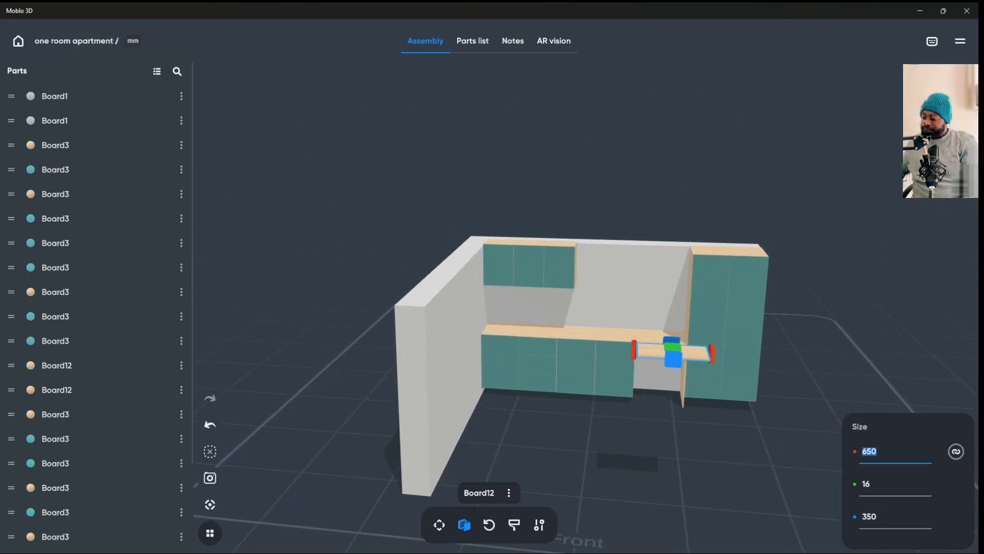
type("50")
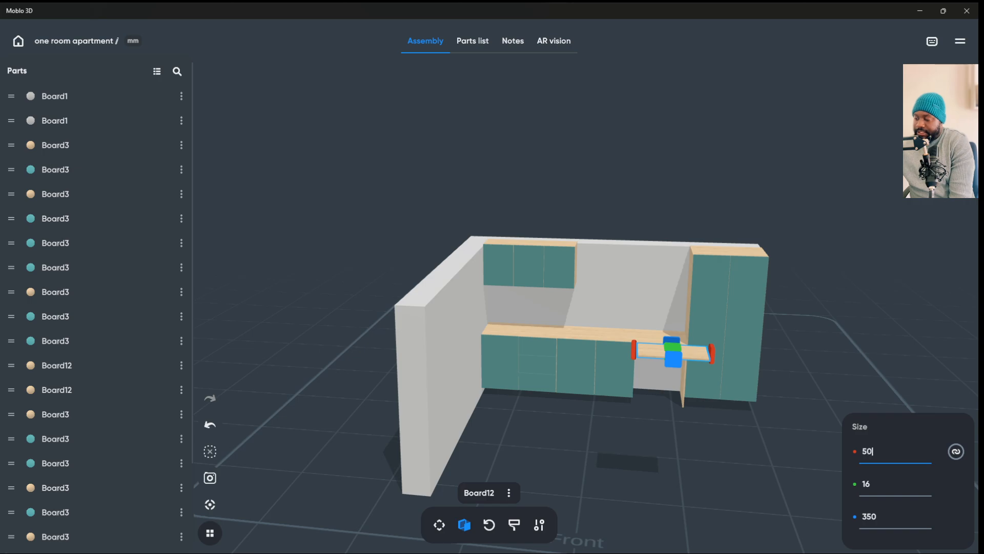
type("0")
key("Return")
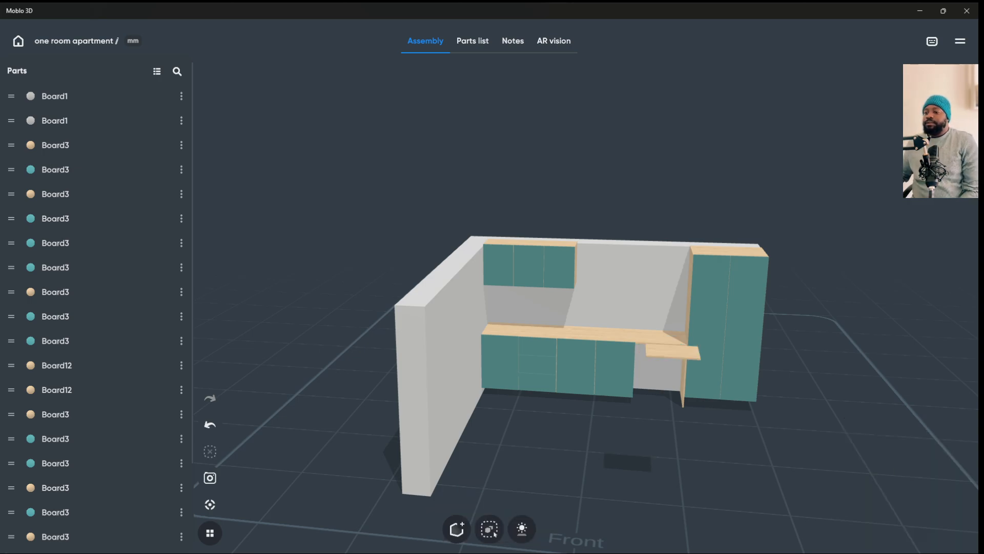
- Raise the 500 by 350 mm board to 1969 mm and push it back towards the back wall
left_click(679, 357)
left_click(439, 524)
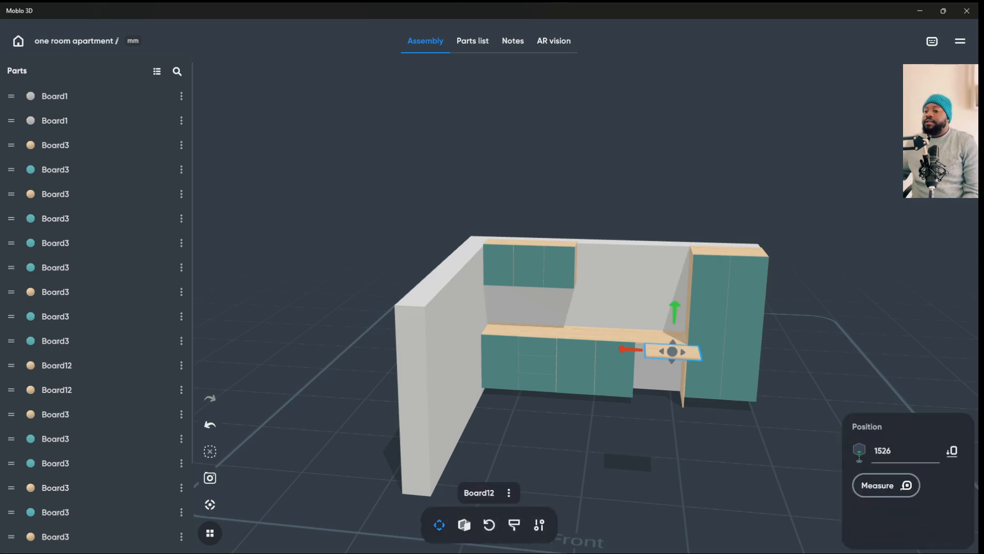
left_click_drag(675, 323, 677, 278)
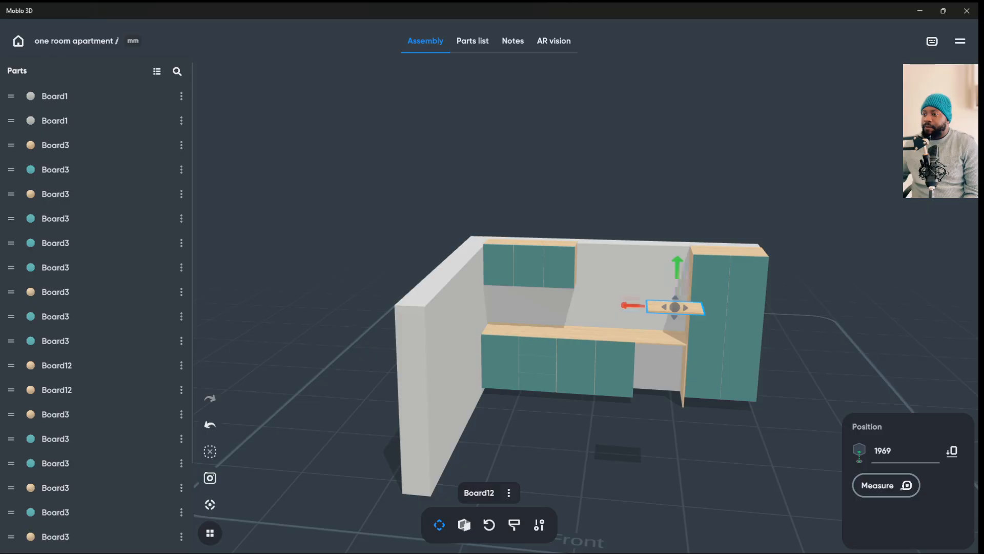
left_click_drag(564, 154, 564, 246)
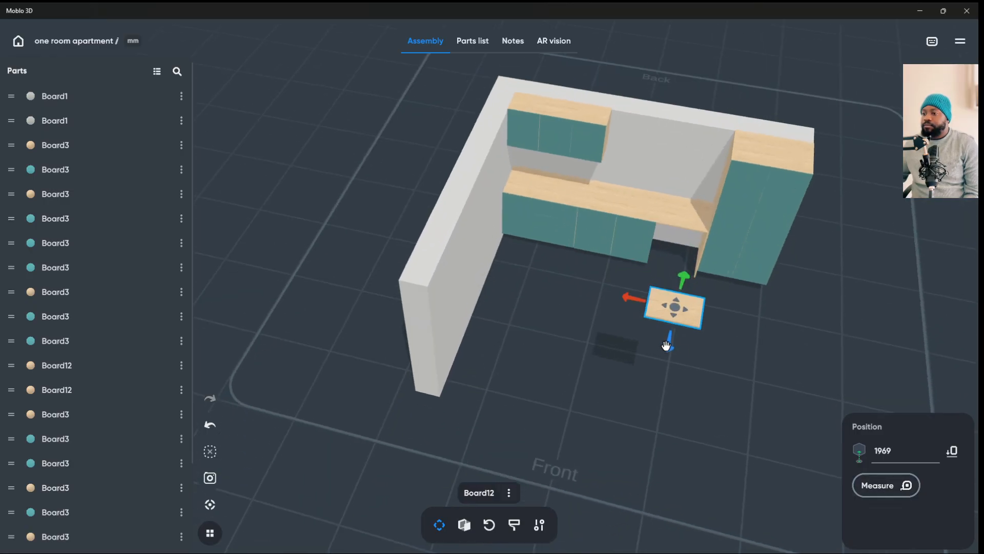
left_click_drag(667, 345, 699, 180)
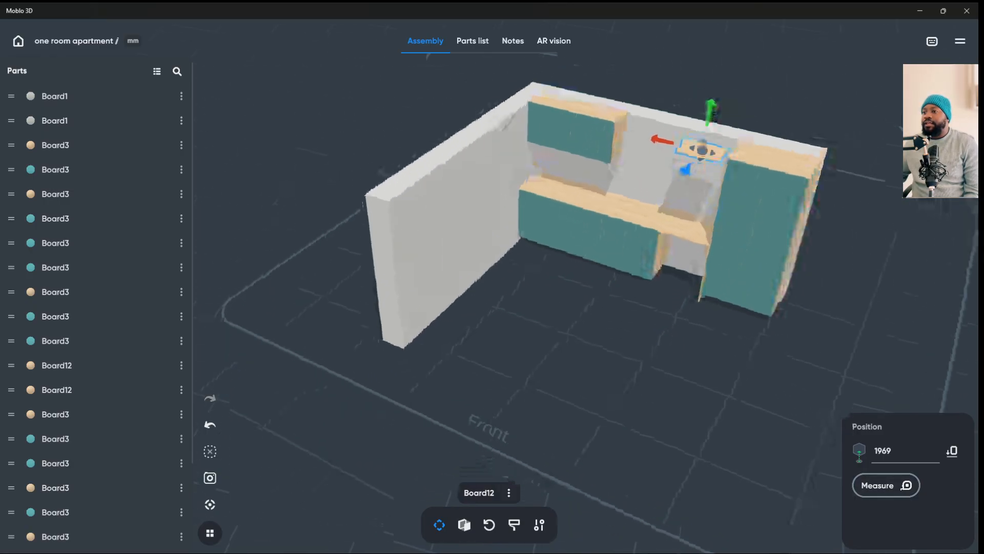
- Slide the board sideways against the end of the upper cabinets and raise it to 2000 mm
left_click_drag(661, 67, 605, 84)
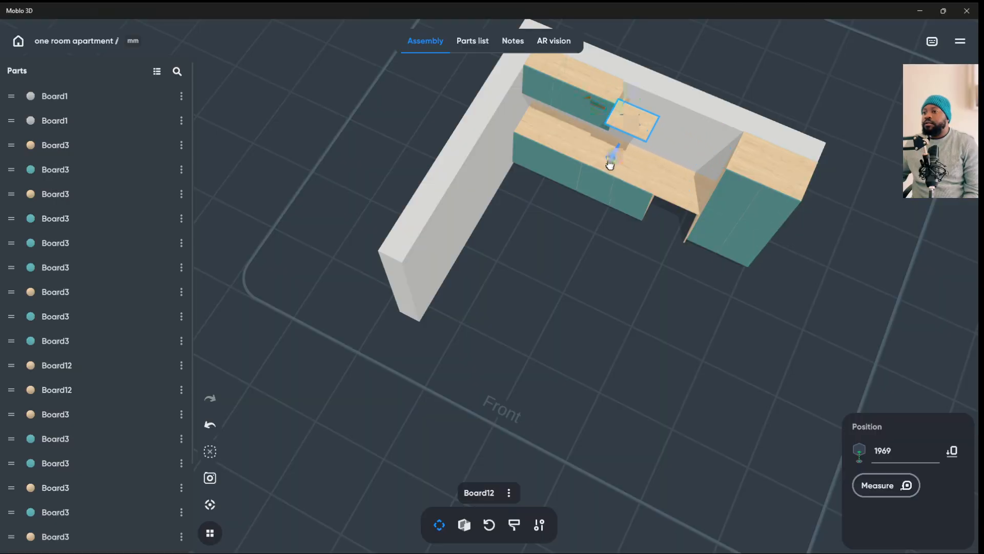
left_click_drag(610, 164, 512, 195)
key("Escape")
scroll(492, 277, "down", 4)
scroll(492, 277, "up", 7)
left_click_drag(512, 277, 518, 187)
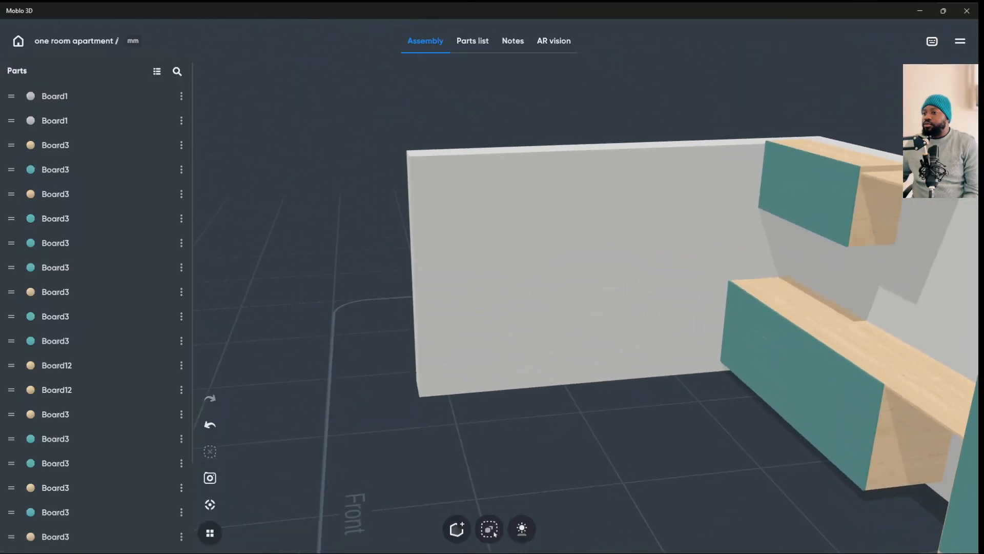
left_click(882, 177)
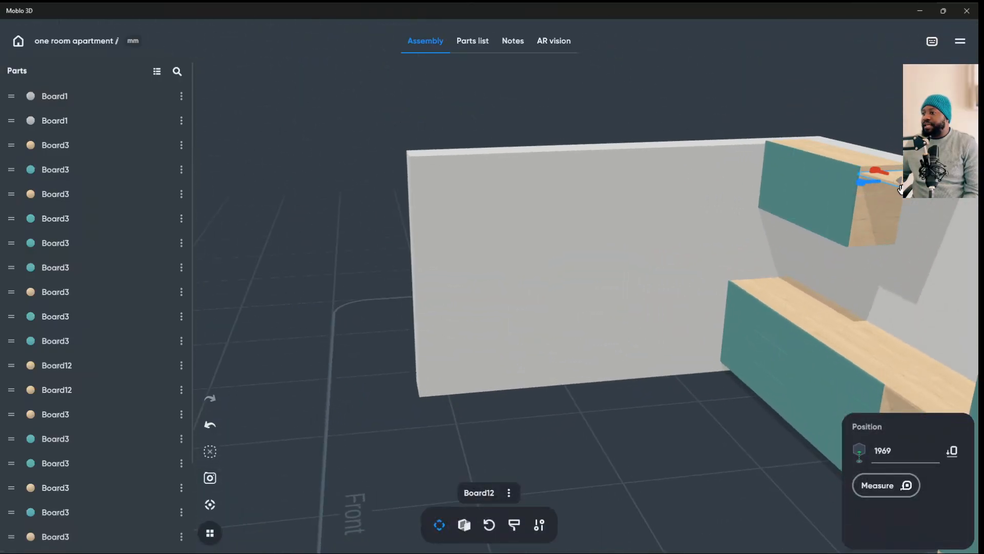
left_click_drag(883, 177, 883, 171)
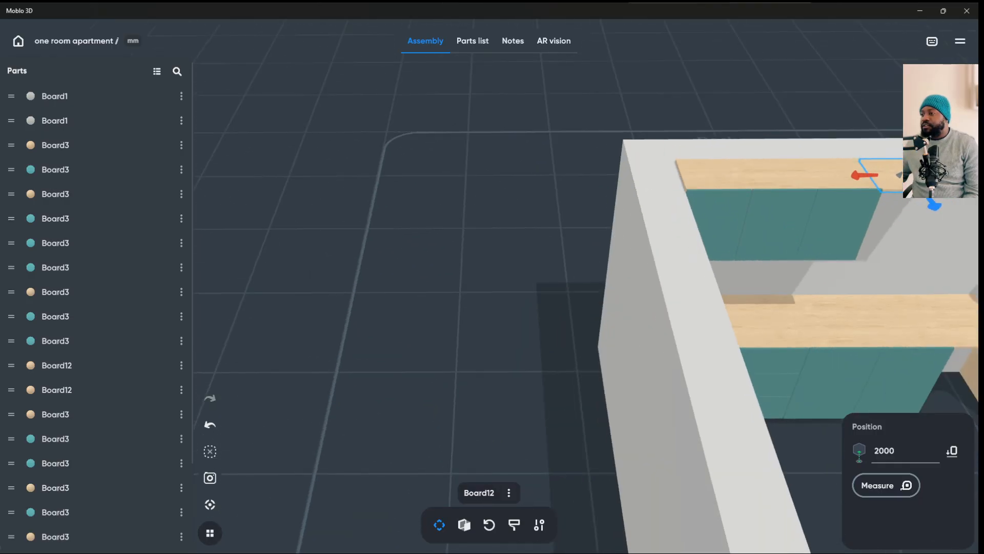
left_click(887, 267)
left_click_drag(886, 266, 835, 182)
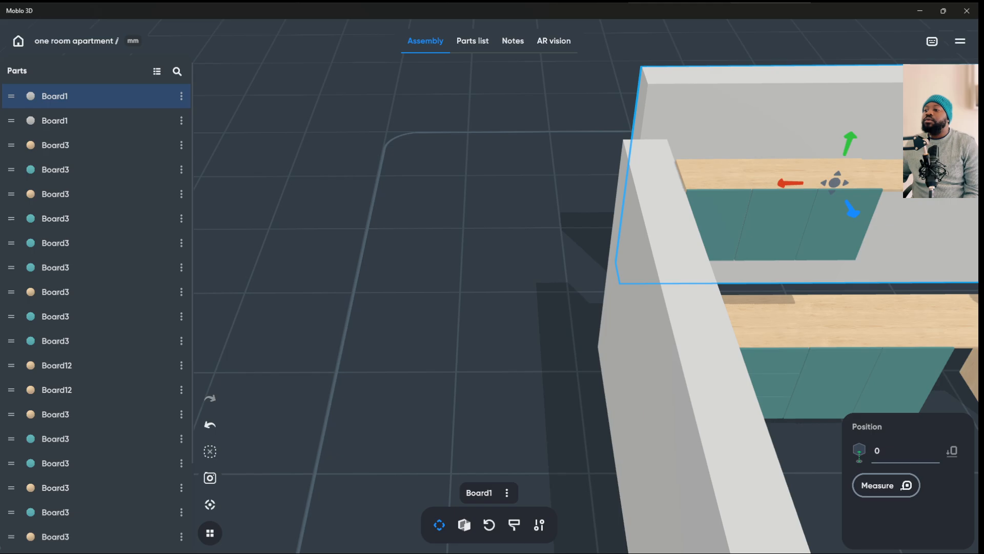
left_click(210, 424)
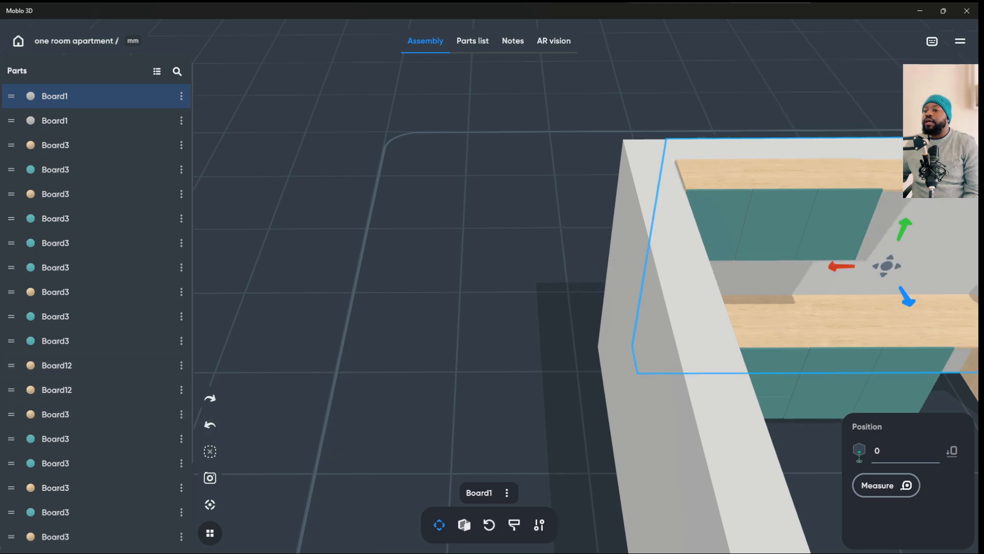
key("Escape")
- Raise the board beside the upper cabinets to 2009 mm, level with the cabinets' top panel
left_click_drag(564, 307, 317, 308)
left_click(537, 444)
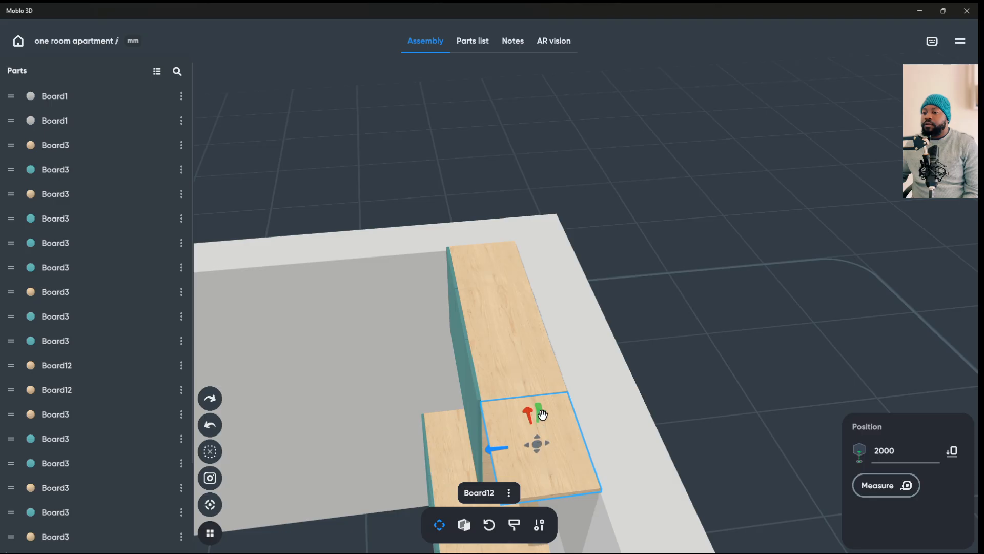
mouse_move(530, 421)
left_mouse_down()
mouse_move(532, 441)
mouse_move(539, 410)
left_mouse_up()
left_click(359, 333)
left_click_drag(359, 333, 461, 302)
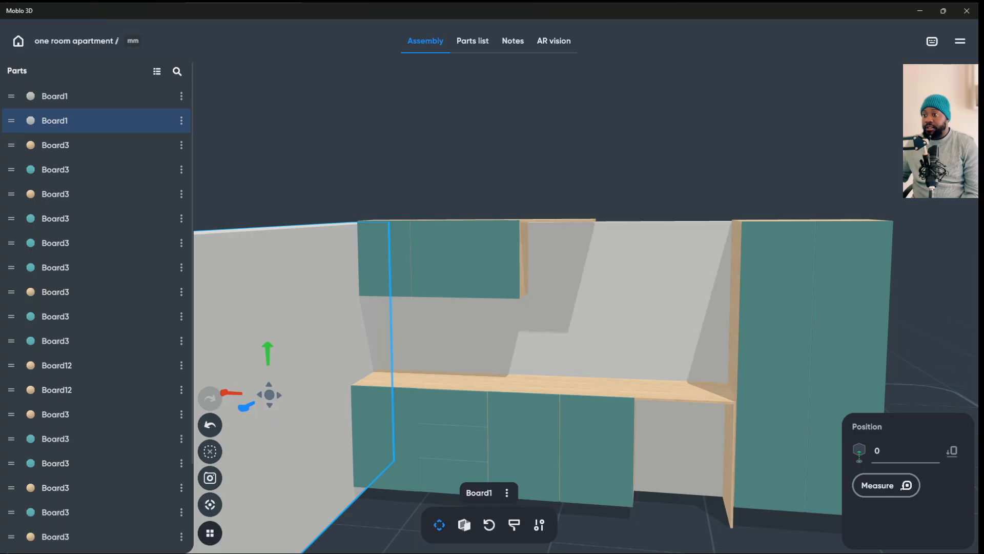
- Duplicate the top board beside the upper cabinets and lower the copy to 1475 mm as the bottom shelf
left_click(559, 220)
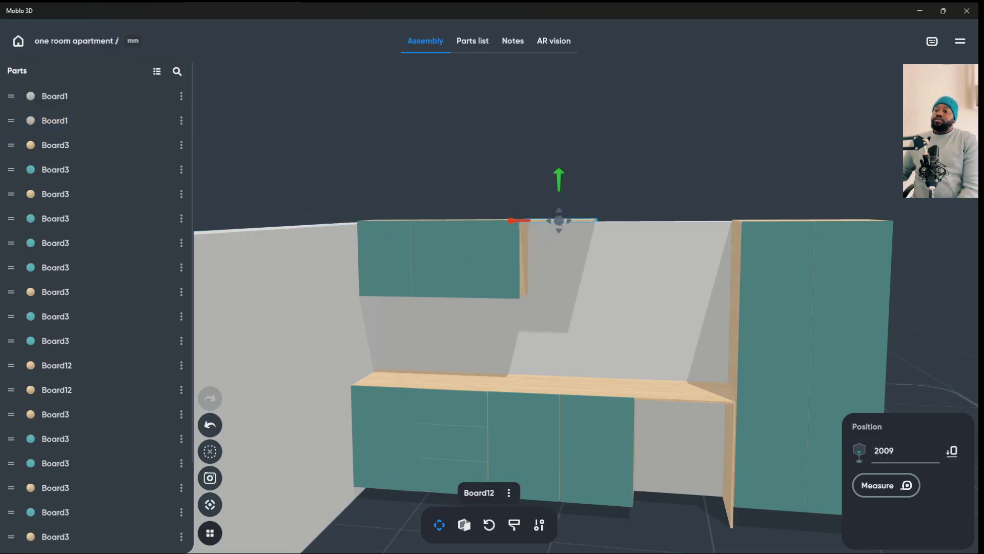
right_click(551, 204)
left_click(575, 213)
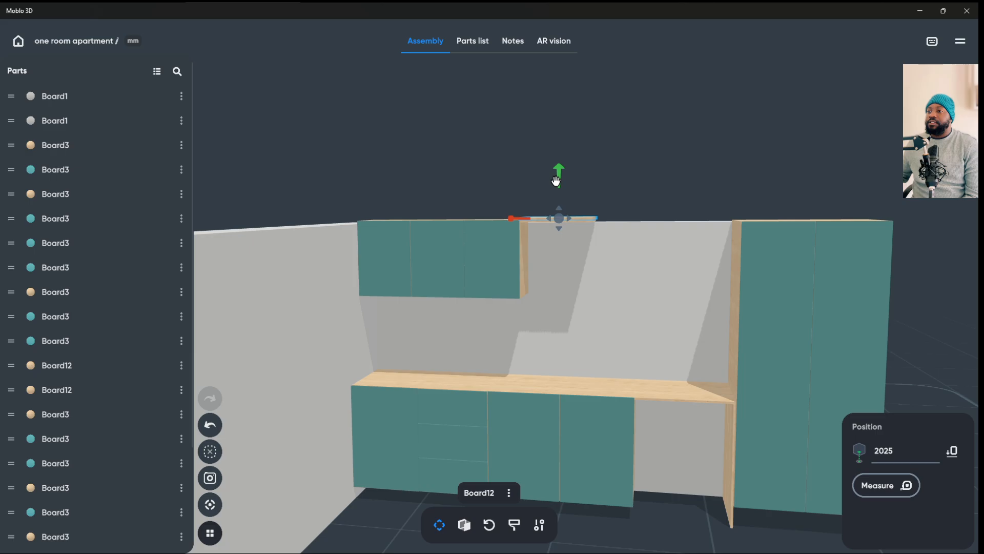
left_click_drag(556, 181, 551, 255)
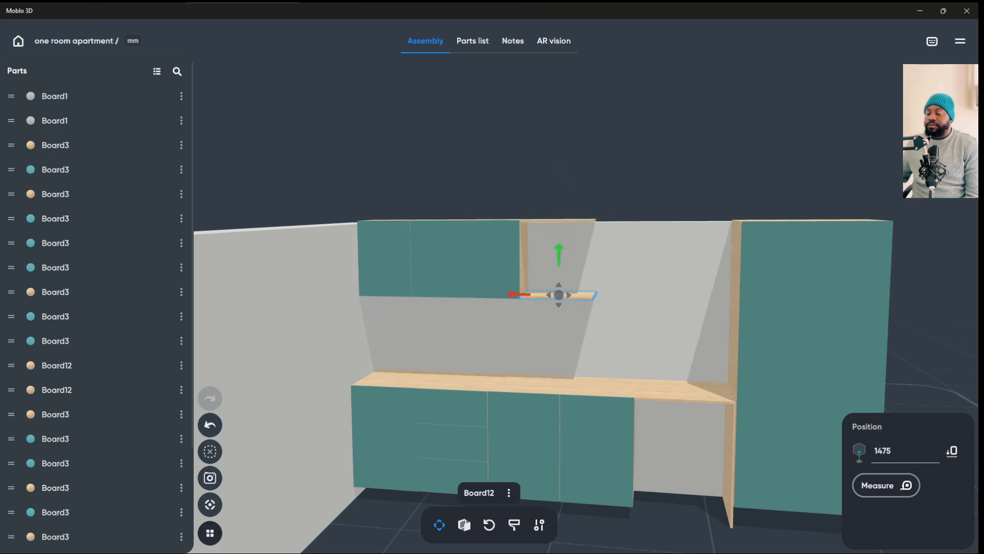
- Duplicate the bottom shelf board and slide the copy sideways along the wall towards the tall cabinet, clear of the shelf
right_click(561, 295)
left_click(561, 286)
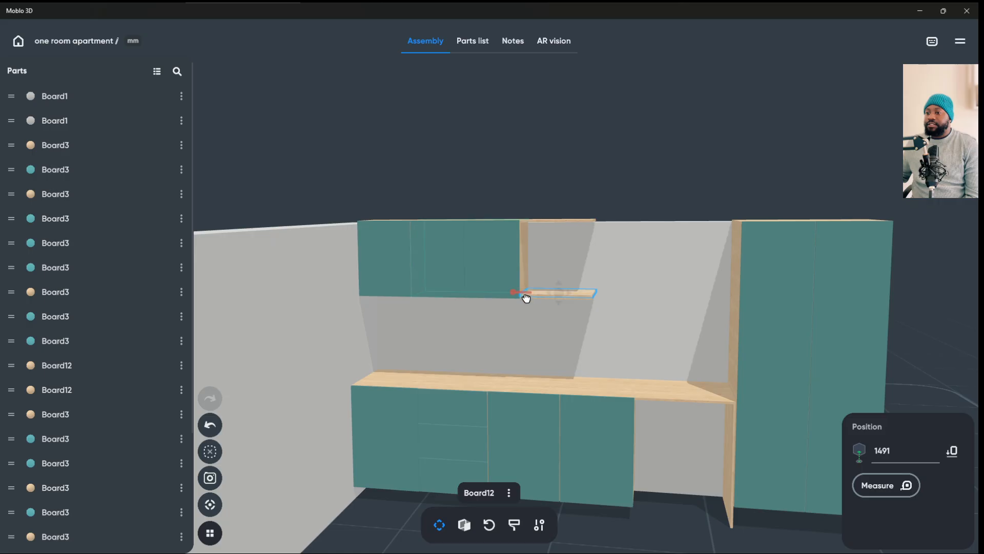
left_click_drag(526, 298, 609, 295)
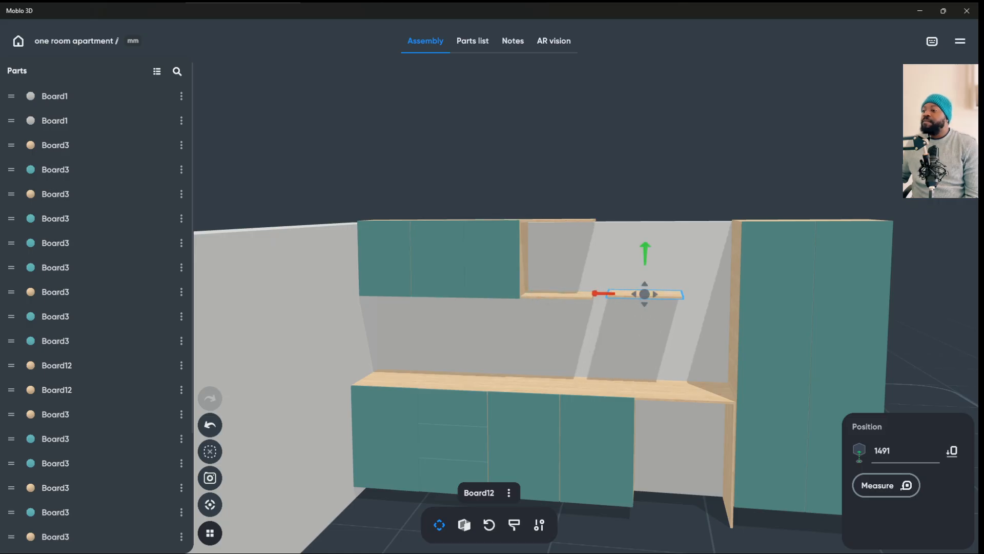
- Rotate the newest board copy 90° about the depth axis so that it stands upright
left_click(489, 524)
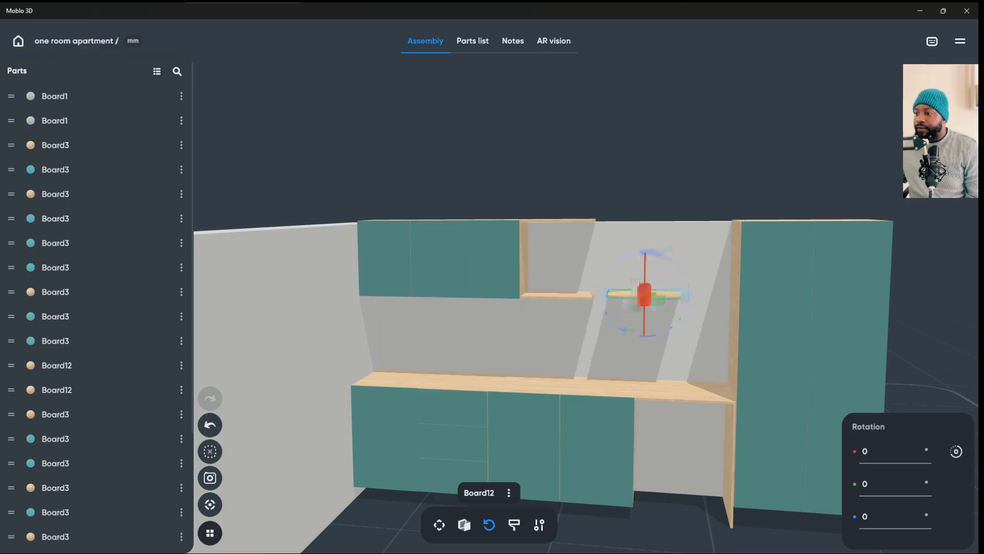
left_click_drag(650, 252, 545, 281)
left_click(545, 281)
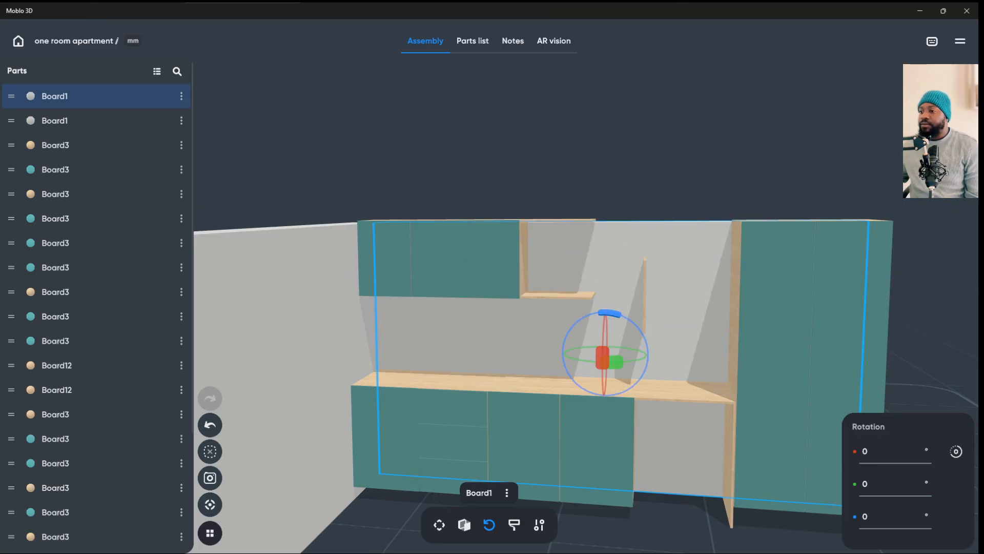
left_click(644, 287)
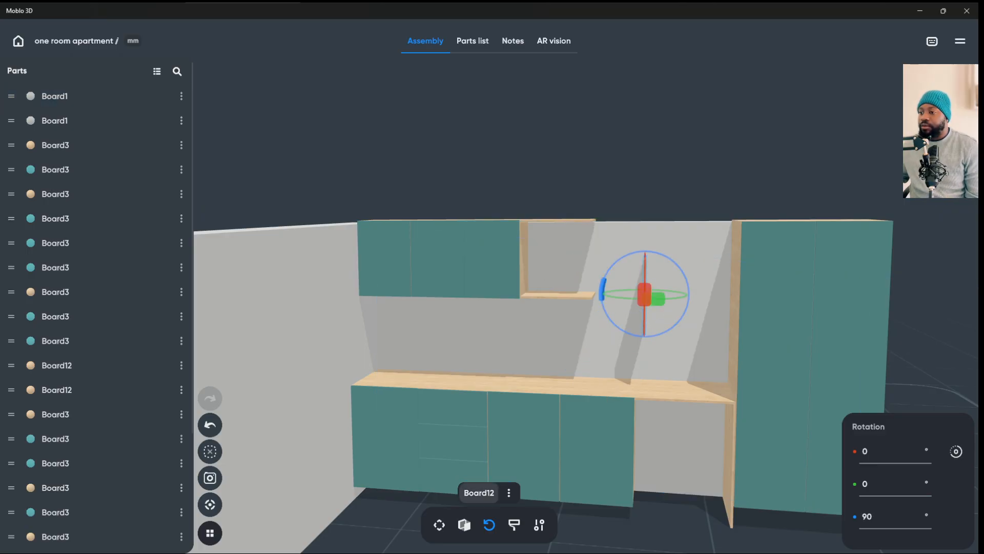
- Raise the upright board to 1449 mm and slide it between the top and bottom boards of the open shelf
left_click(439, 525)
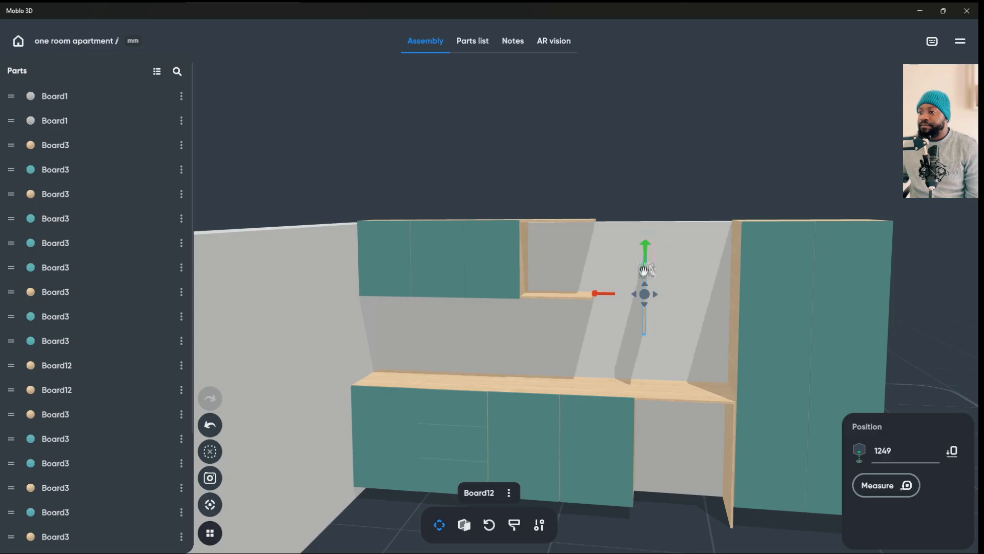
left_click_drag(718, 292, 636, 297)
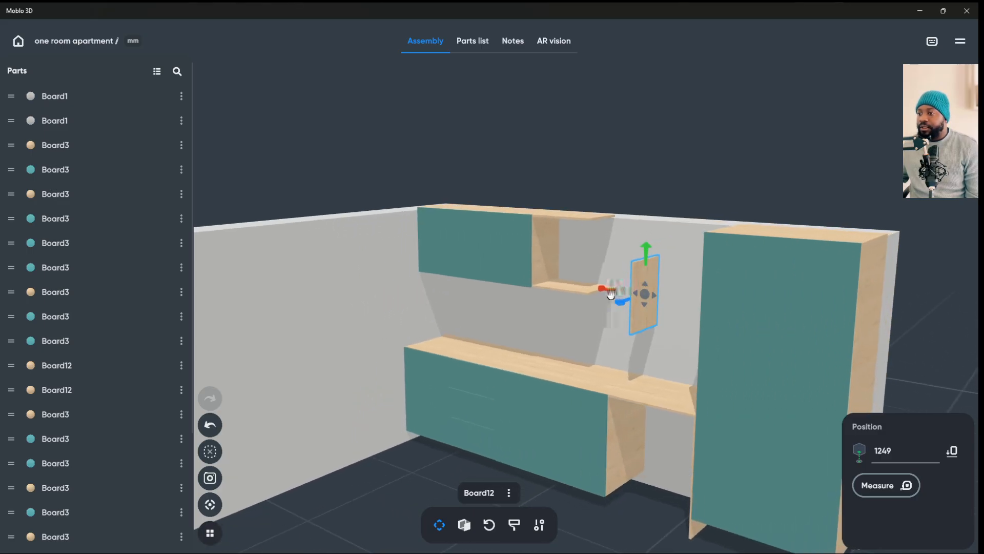
left_click_drag(647, 254, 652, 222)
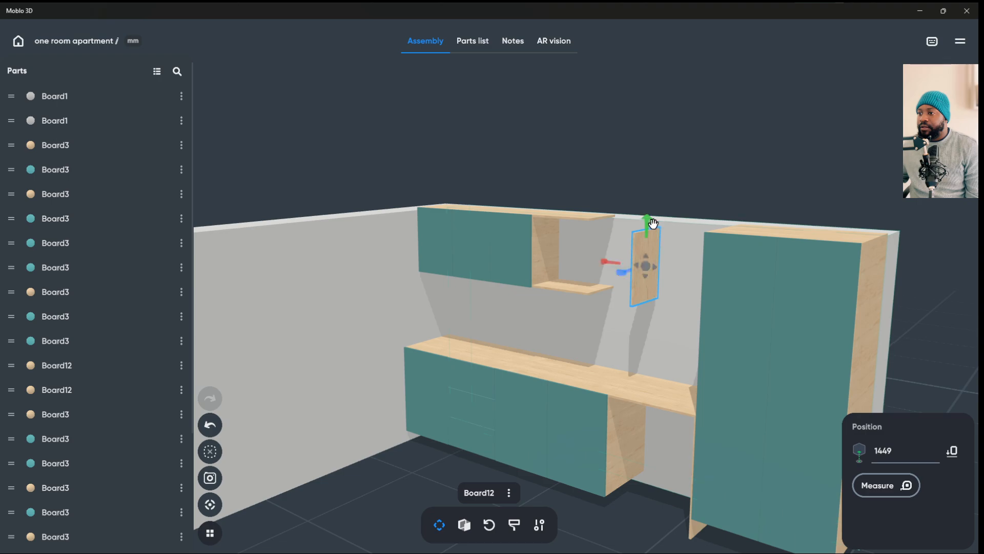
left_click_drag(610, 265, 552, 262)
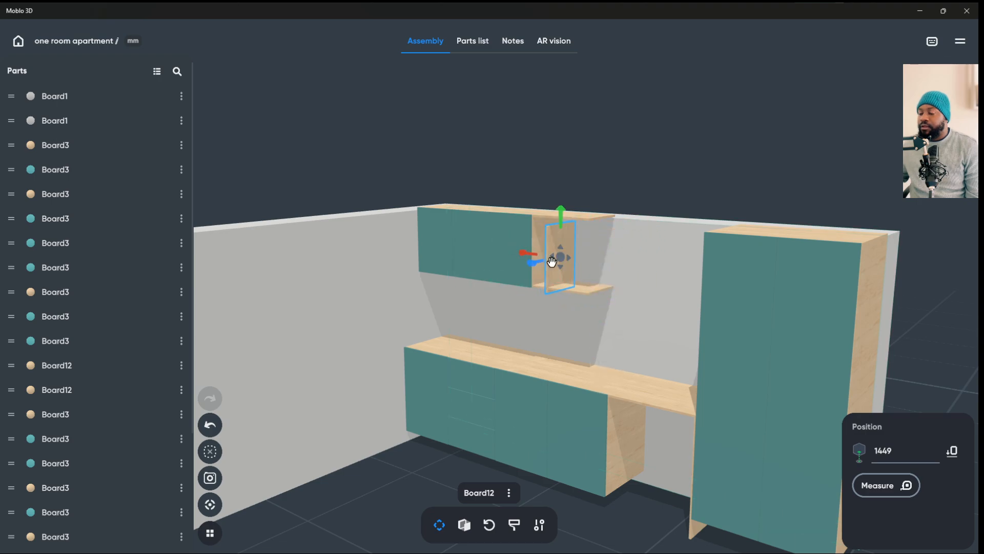
right_click_drag(552, 261, 573, 254)
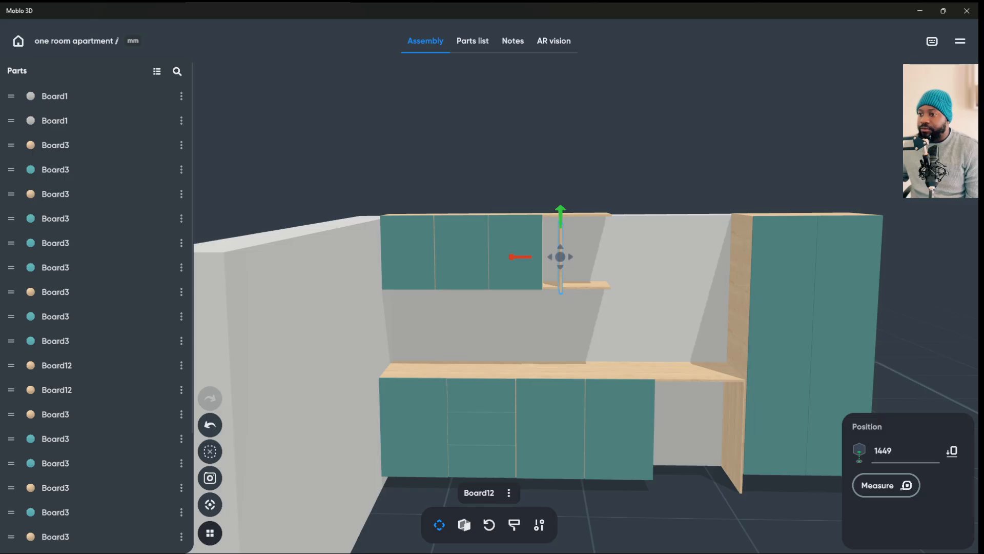
- Raise the upright divider to 1508 mm, above the bottom shelf board
left_click(625, 295)
left_click(562, 252)
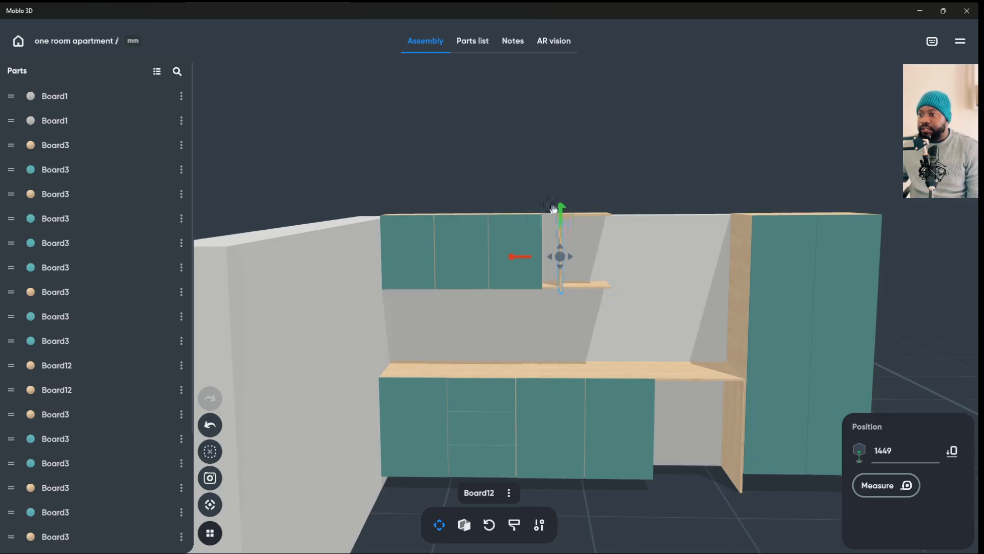
left_click_drag(553, 208, 559, 209)
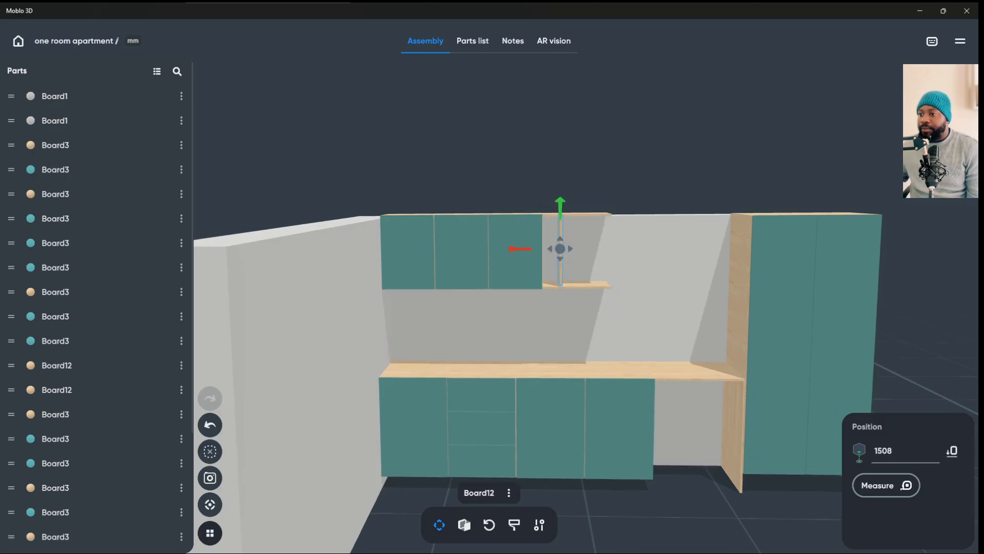
- Stretch the upright divider downwards to a length of 517 mm so that it meets the bottom shelf board
left_click(464, 525)
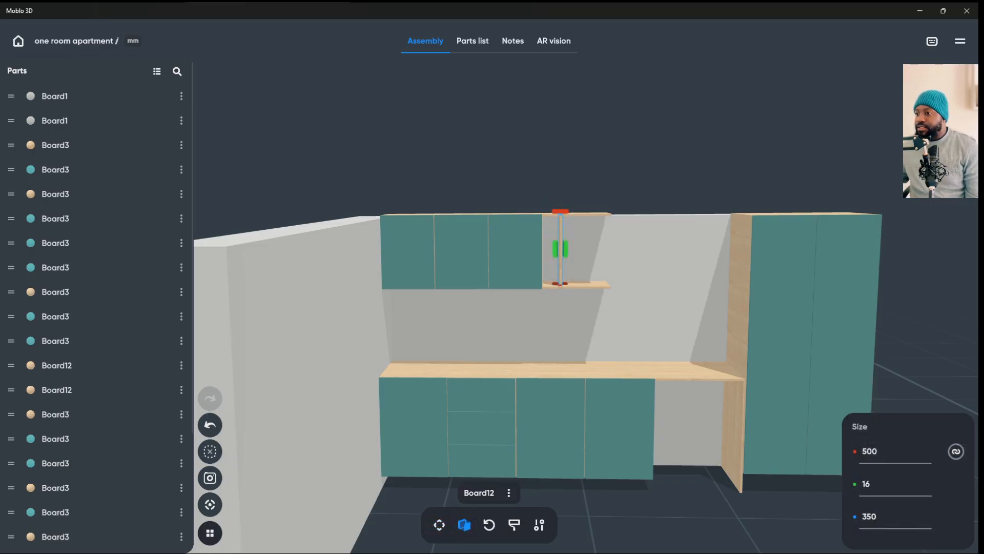
left_click(800, 307)
left_click(287, 359)
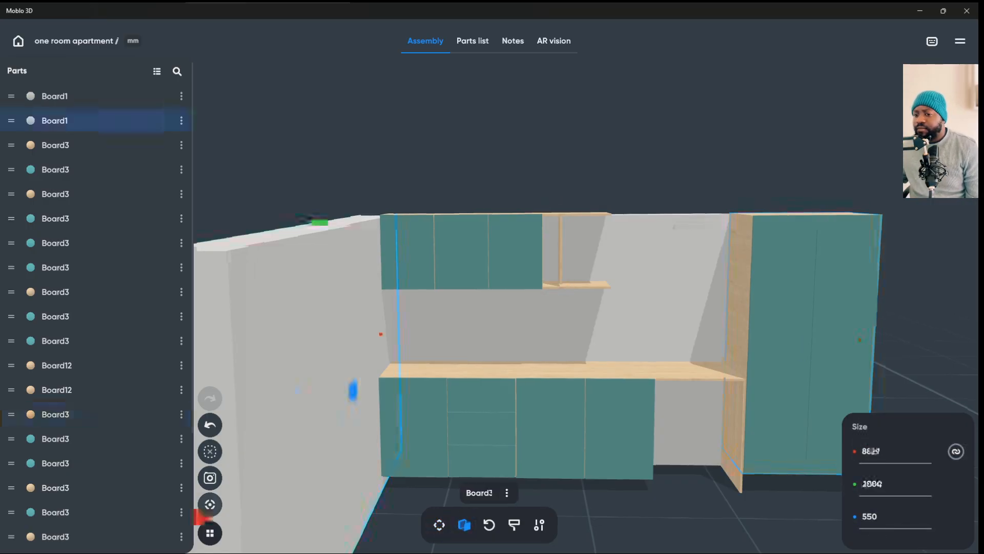
left_click(640, 318)
left_click(560, 248)
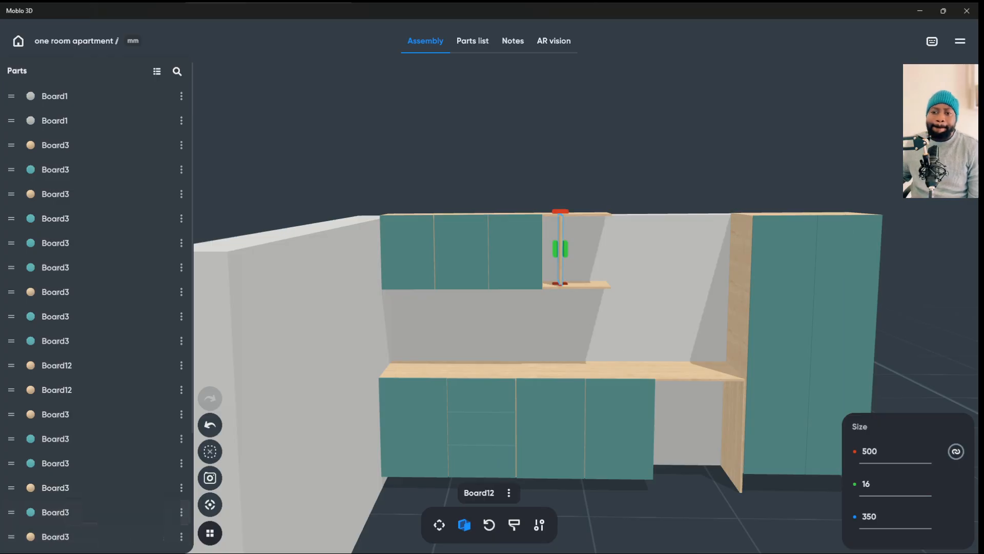
left_click(210, 504)
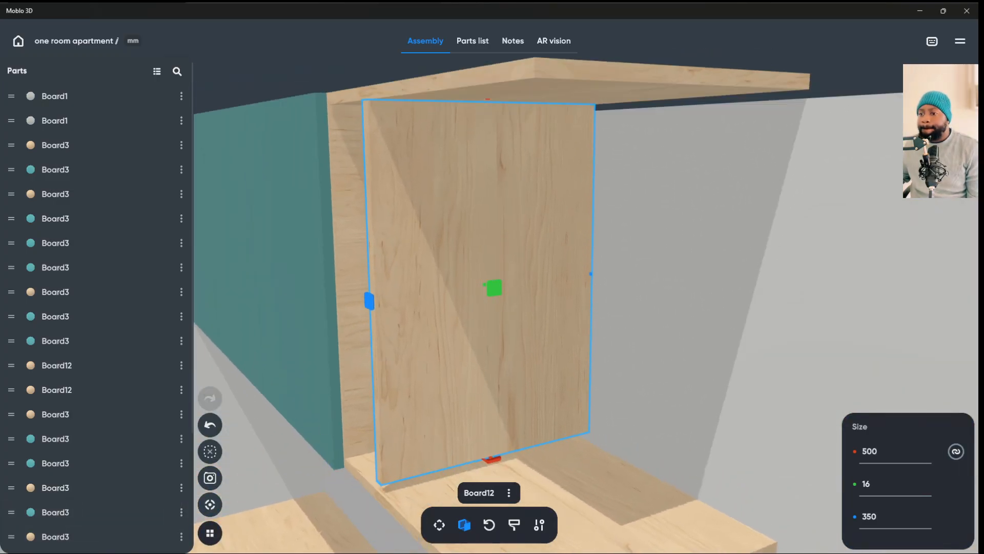
left_click(641, 282)
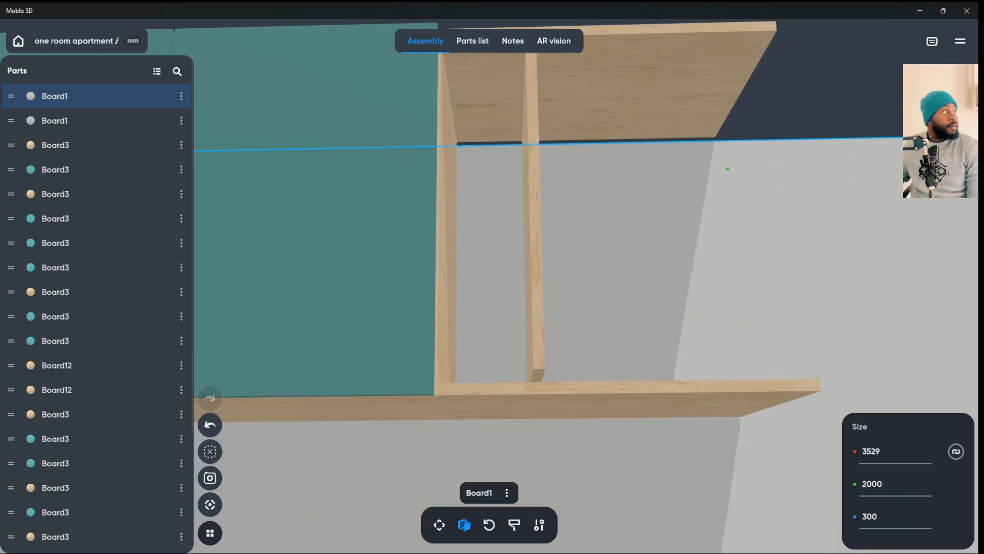
left_click(533, 281)
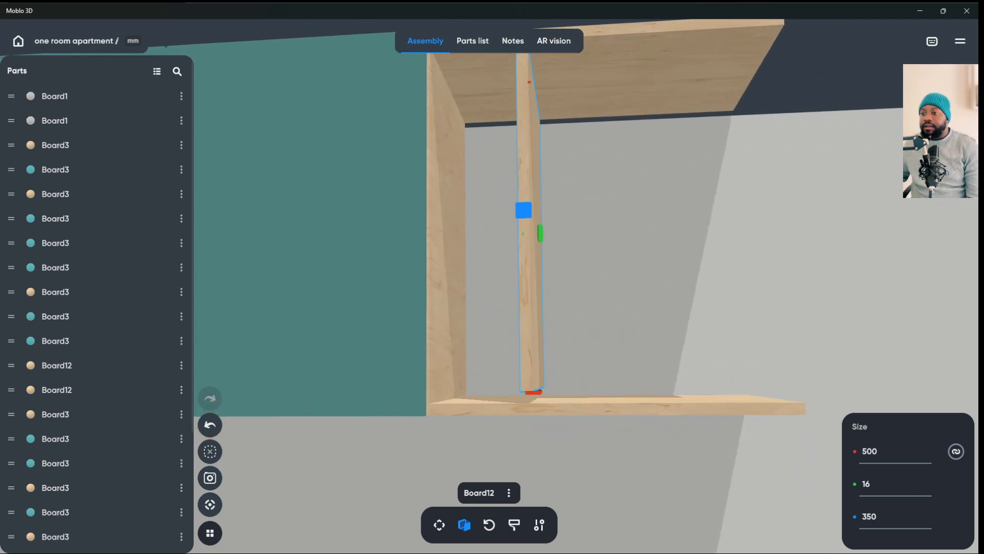
left_click_drag(537, 399, 537, 410)
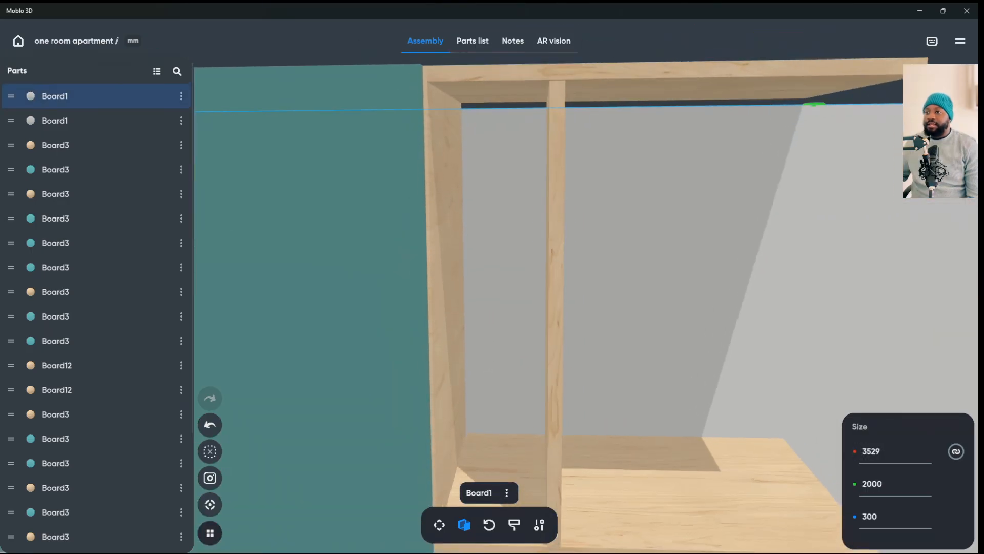
left_click(540, 322)
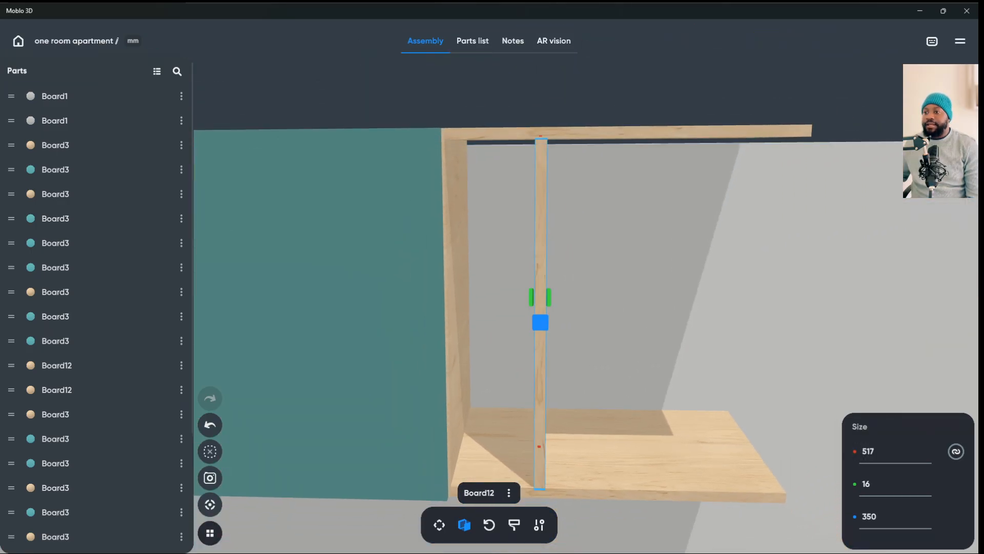
- Slide the upright board sideways until it sits against the end of the teal upper cabinets
left_click(439, 524)
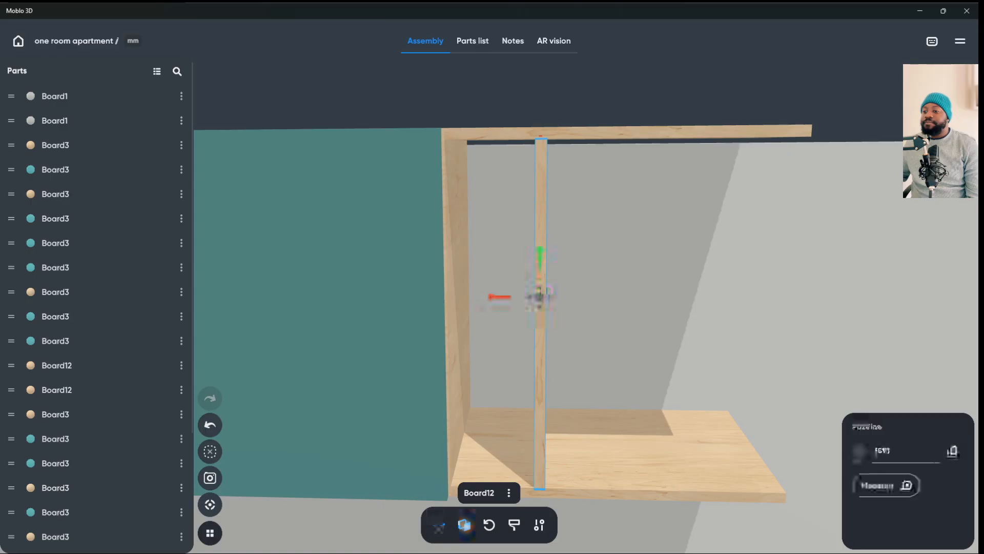
left_click_drag(510, 293, 435, 297)
left_click(564, 287)
mouse_move(564, 287)
left_mouse_down()
mouse_move(590, 234)
mouse_move(564, 276)
left_mouse_up()
left_click(478, 263)
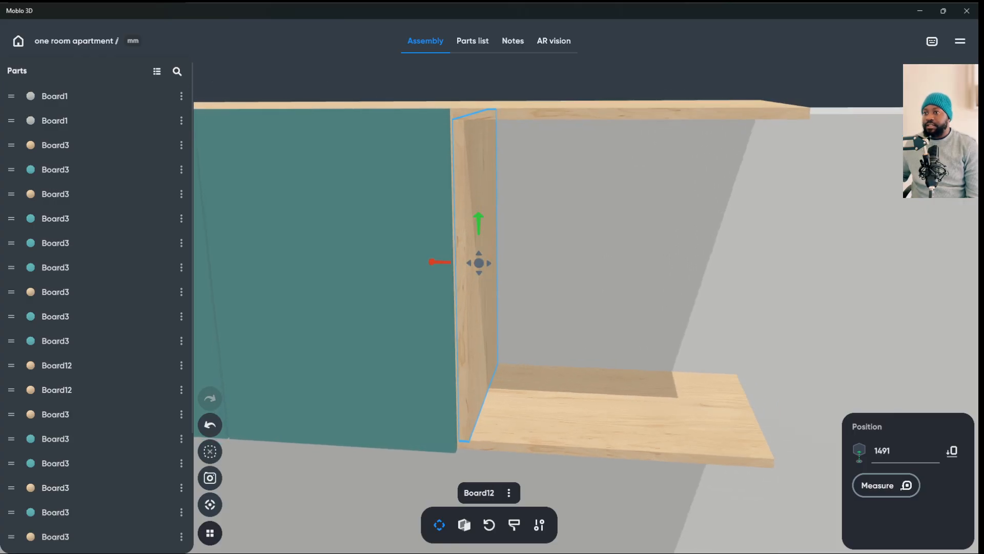
- Duplicate the upright board and slide the copy to the far end of the open shelf unit
right_click(479, 217)
left_click(462, 182)
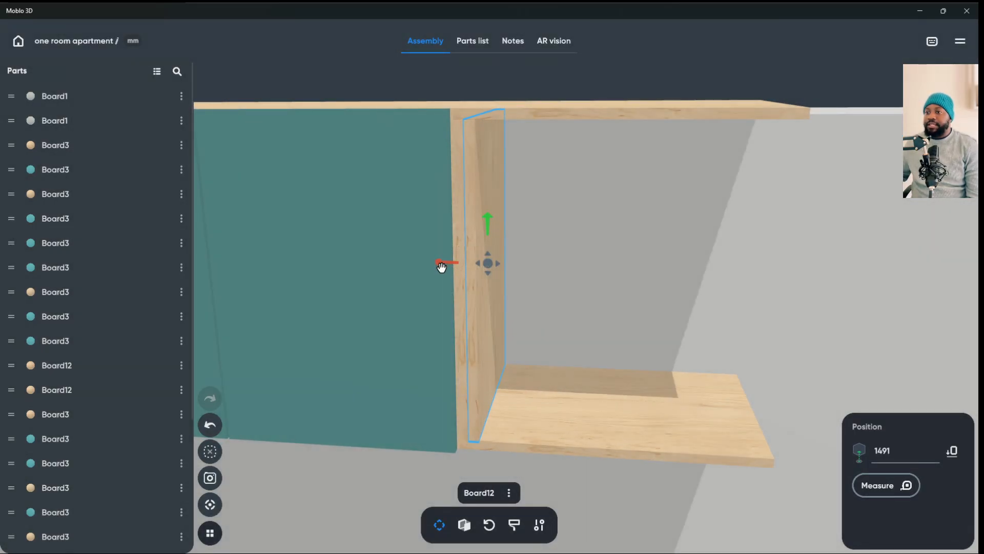
left_click_drag(439, 266, 707, 309)
left_click(911, 286)
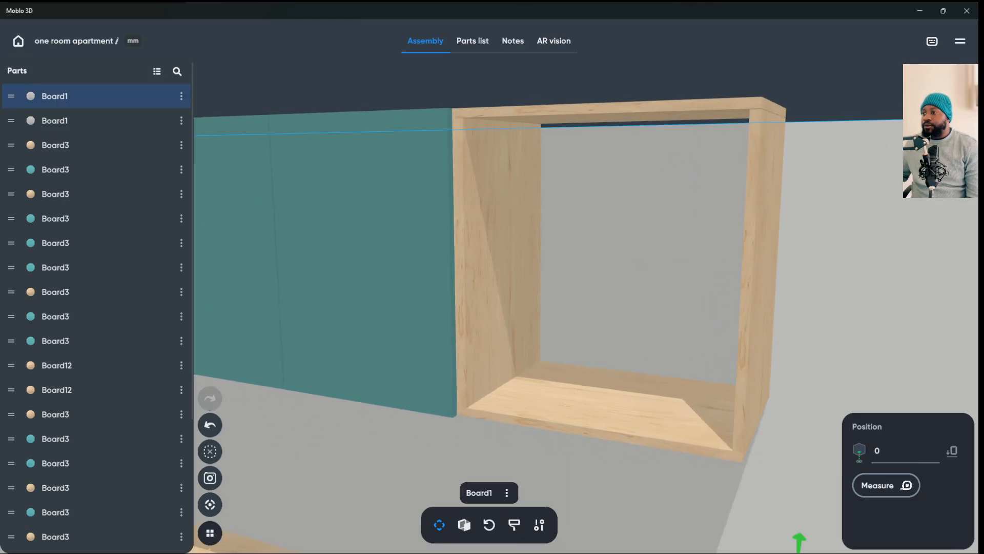
- Duplicate the open shelf unit's top board and pull the copy forward, clear of the frame
left_click_drag(939, 298, 903, 336)
scroll(903, 336, "up", 3)
scroll(782, 323, "down", 3)
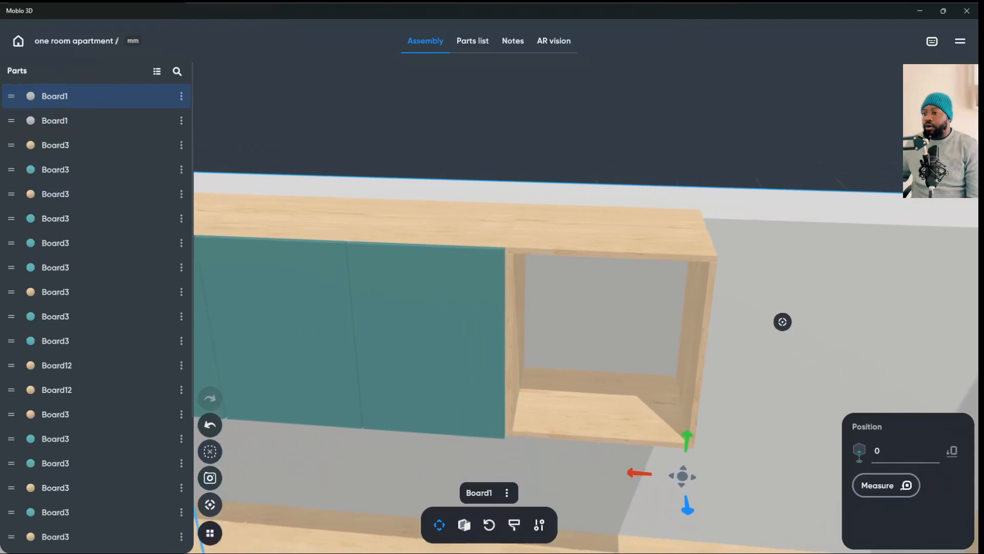
left_click_drag(782, 322, 782, 279)
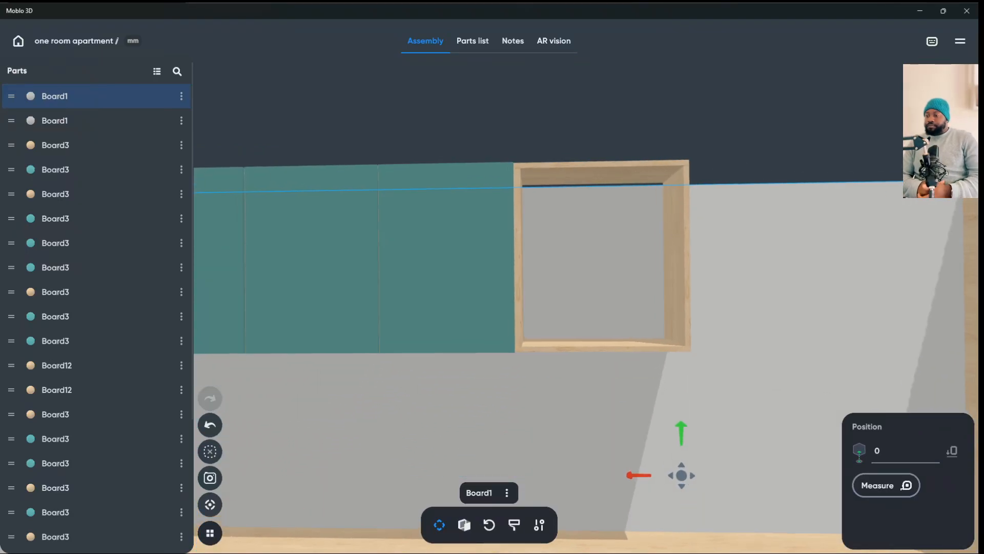
scroll(782, 279, "down", 2)
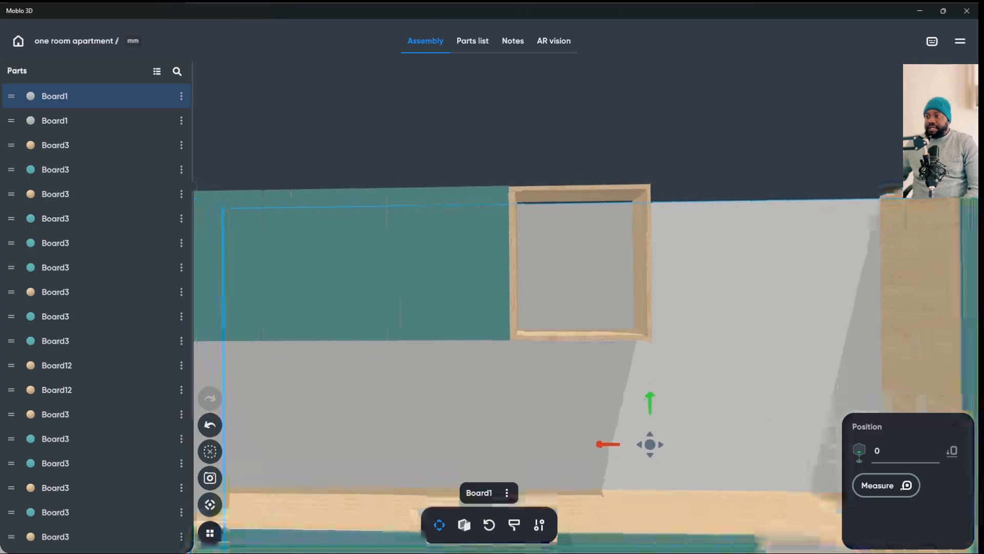
left_click_drag(782, 279, 782, 313)
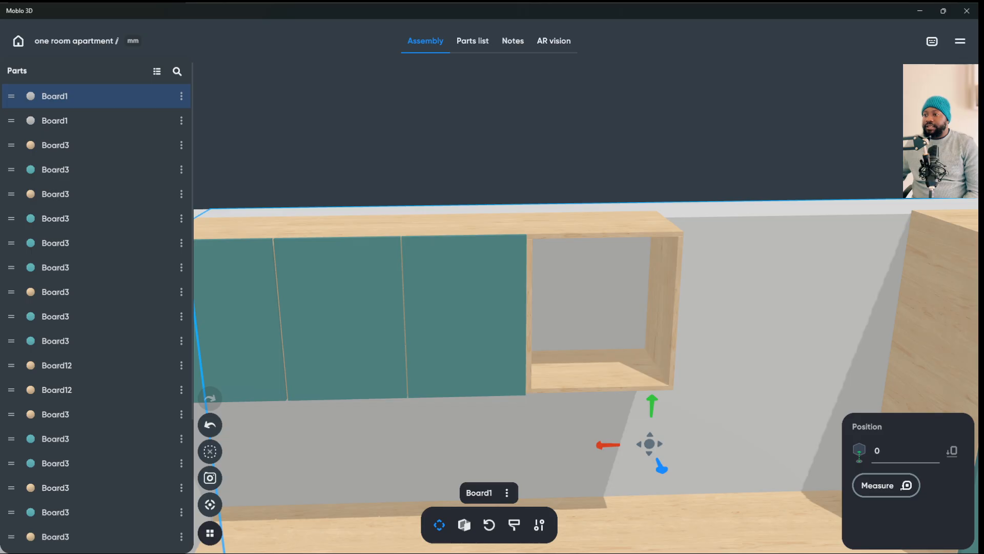
left_click(601, 221)
right_click(601, 219)
left_click(629, 222)
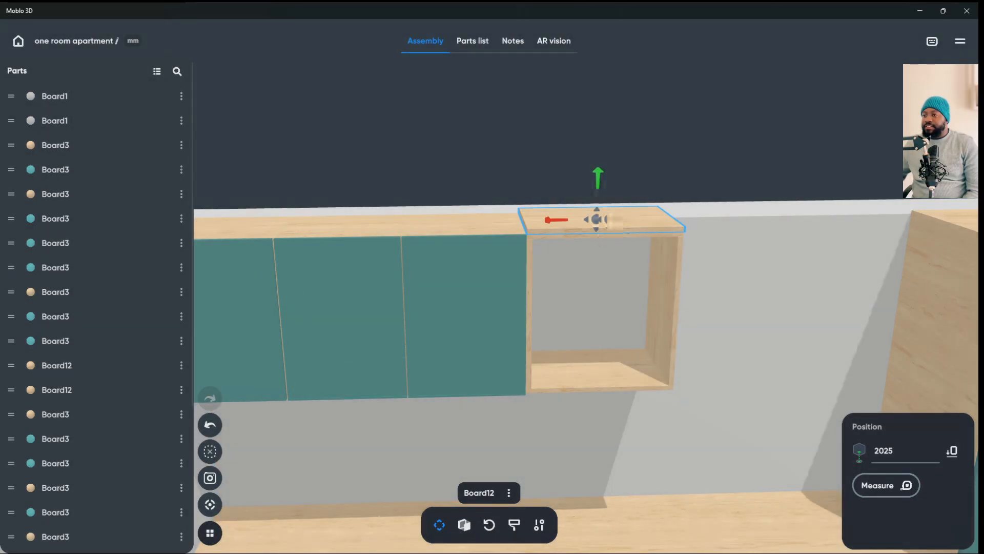
middle_click_drag(615, 221, 615, 248)
left_click_drag(615, 248, 654, 341)
middle_click_drag(654, 340, 579, 331)
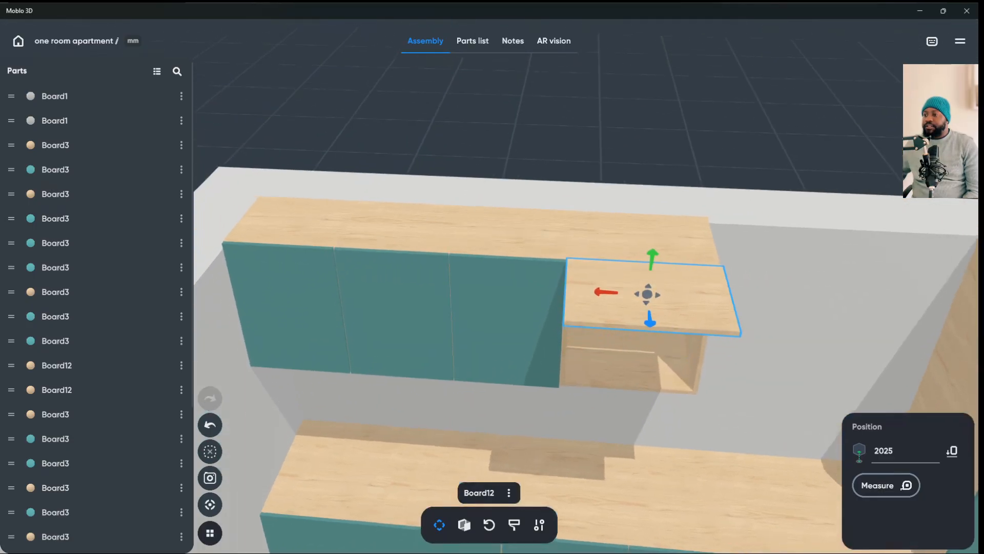
- Shorten the copied board to a length of 480 mm
left_click(464, 525)
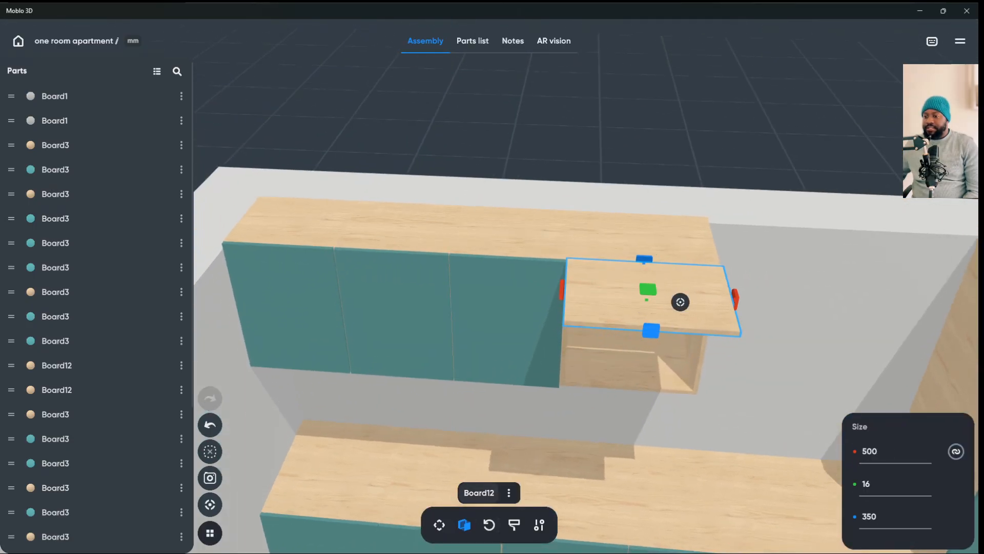
left_click_drag(737, 301, 733, 304)
middle_click_drag(733, 304, 727, 249)
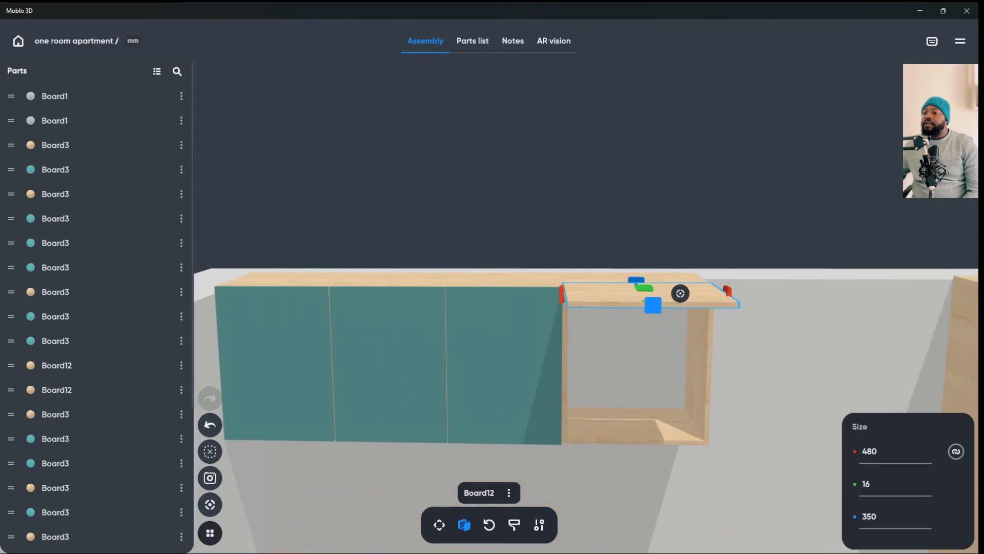
- Lower the copied board to 1760 mm and shift it sideways in line with the cabinet-side upright's inner face
left_click(439, 524)
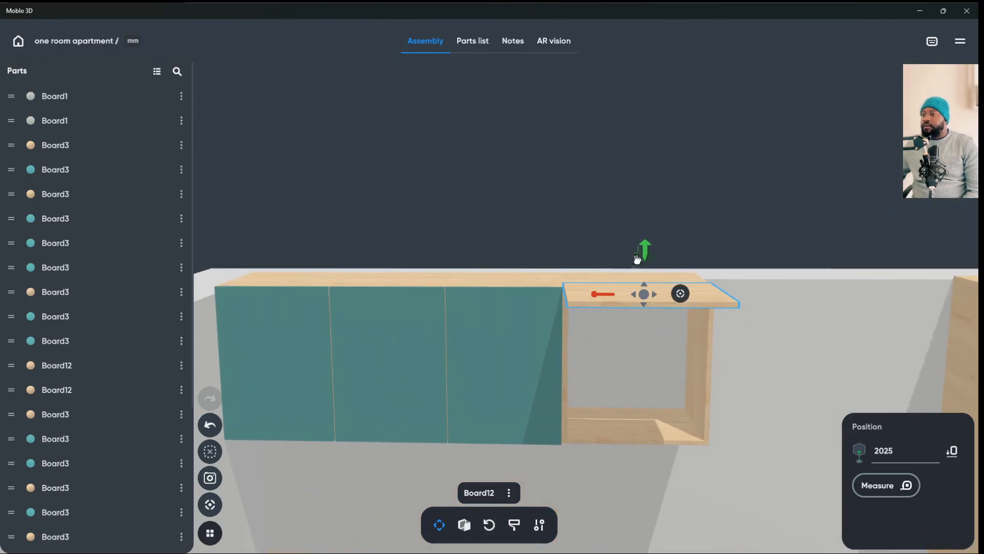
left_click_drag(646, 255, 650, 341)
middle_click_drag(650, 341, 602, 308)
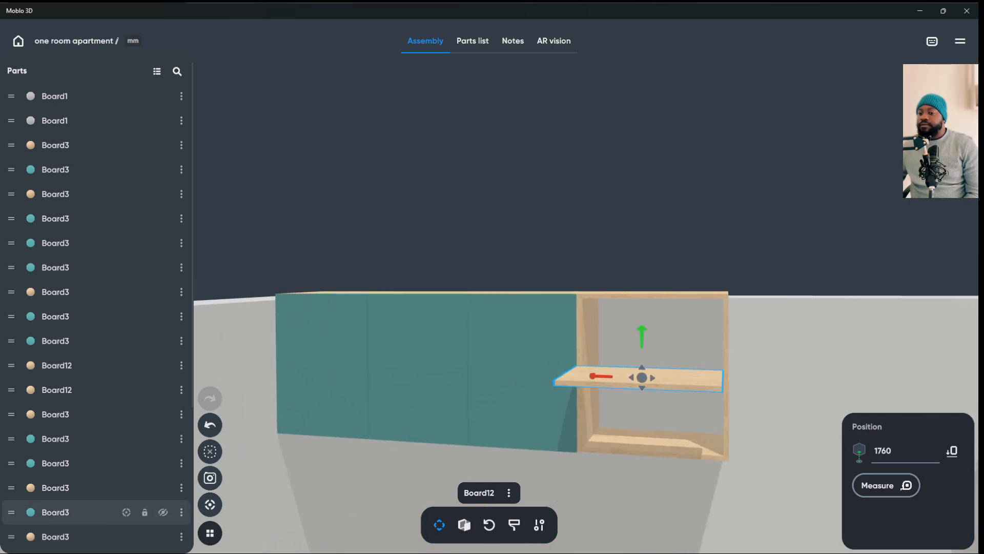
scroll(717, 436, "up", 5)
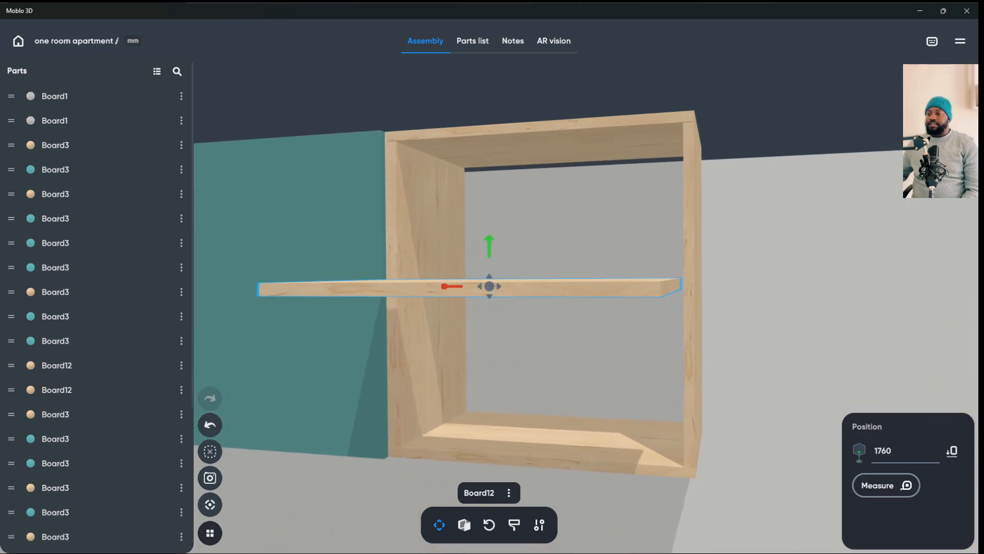
middle_click_drag(590, 358, 718, 358)
left_click_drag(454, 291, 460, 292)
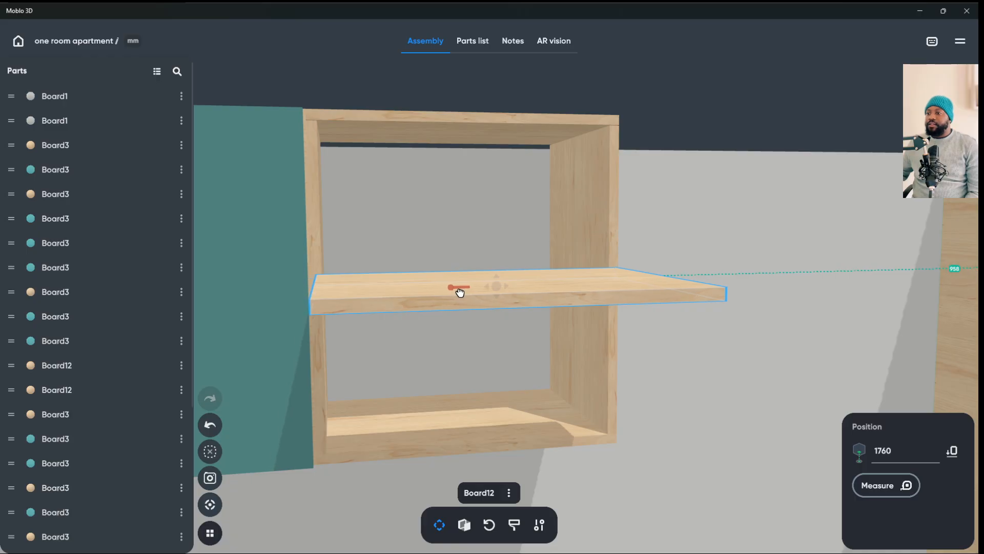
middle_click_drag(460, 292, 480, 379)
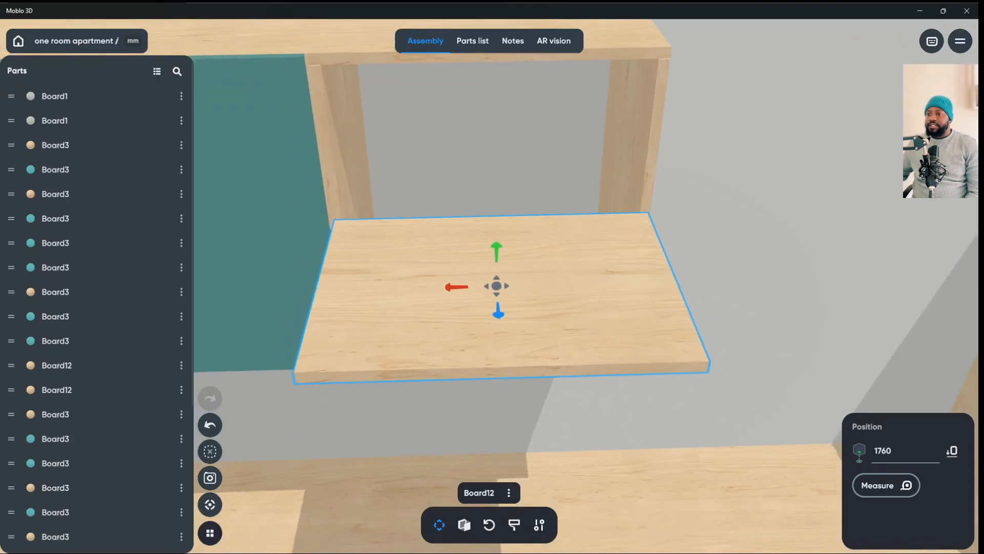
middle_click_drag(589, 307, 613, 375)
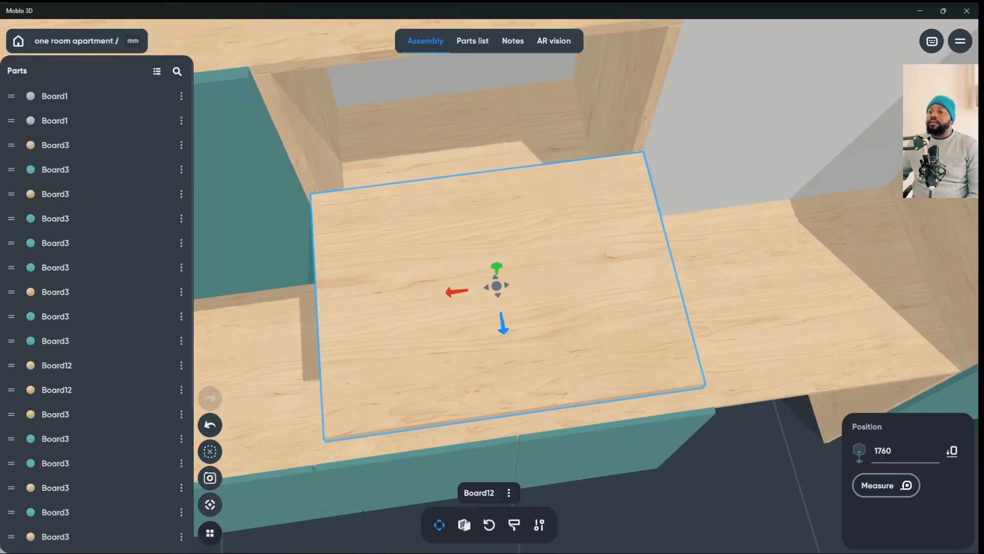
- Trim the middle shelf board's length so that it fits between the two uprights
left_click(464, 525)
left_click_drag(677, 264, 668, 271)
middle_click_drag(666, 328, 615, 220)
- Align the middle shelf board between the uprights and push it back into the open frame
left_click(438, 524)
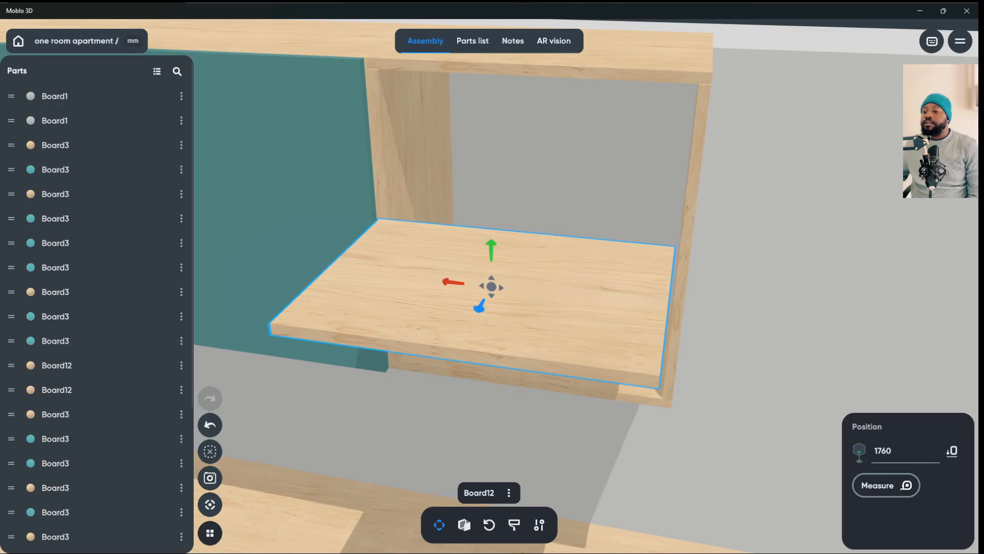
left_click_drag(450, 291, 455, 290)
middle_click_drag(666, 288, 769, 343)
middle_click_drag(667, 287, 635, 312)
left_click_drag(510, 318, 439, 154)
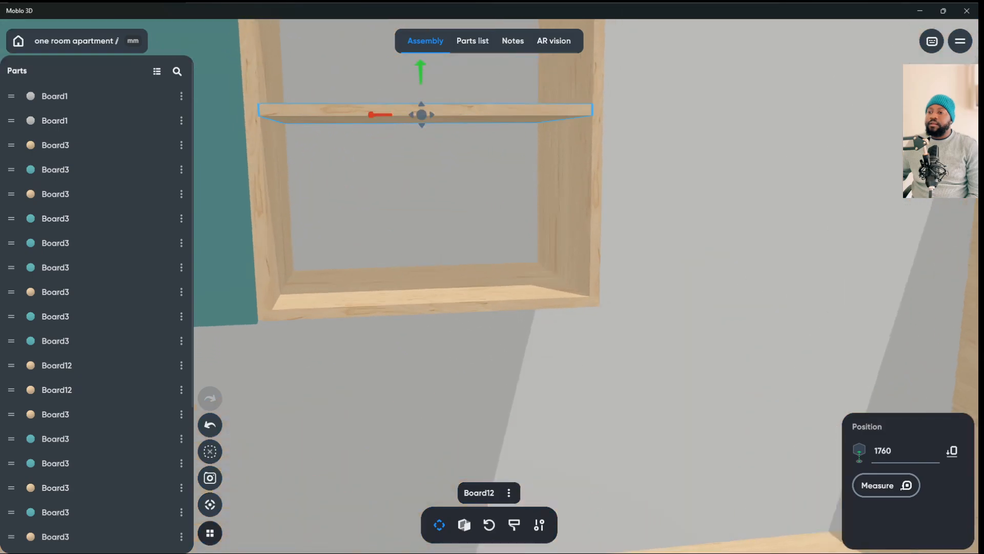
- Examine the open shelf unit and the whole kitchen run from several angles
left_click(687, 241)
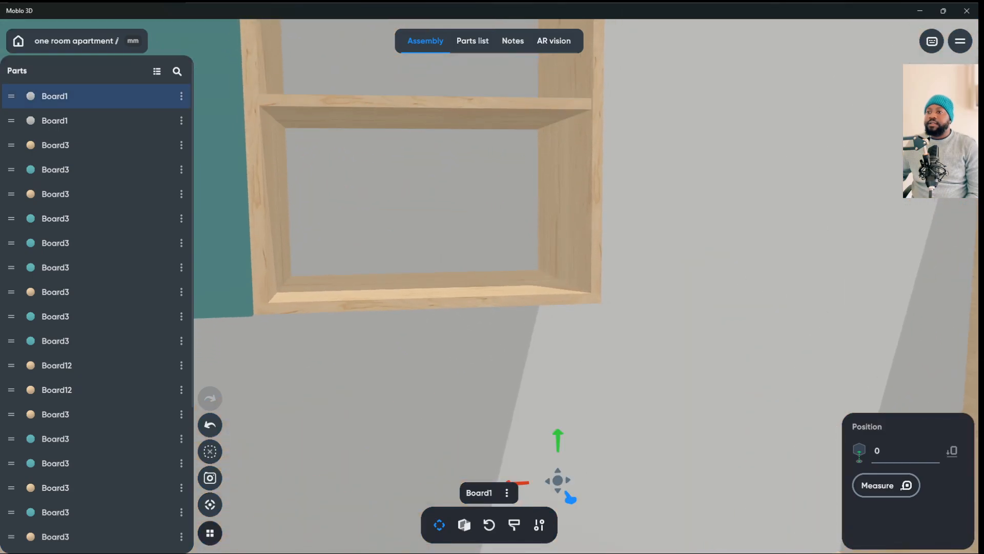
left_click_drag(687, 241, 738, 369)
scroll(492, 277, "down", 3)
scroll(492, 277, "down", 3)
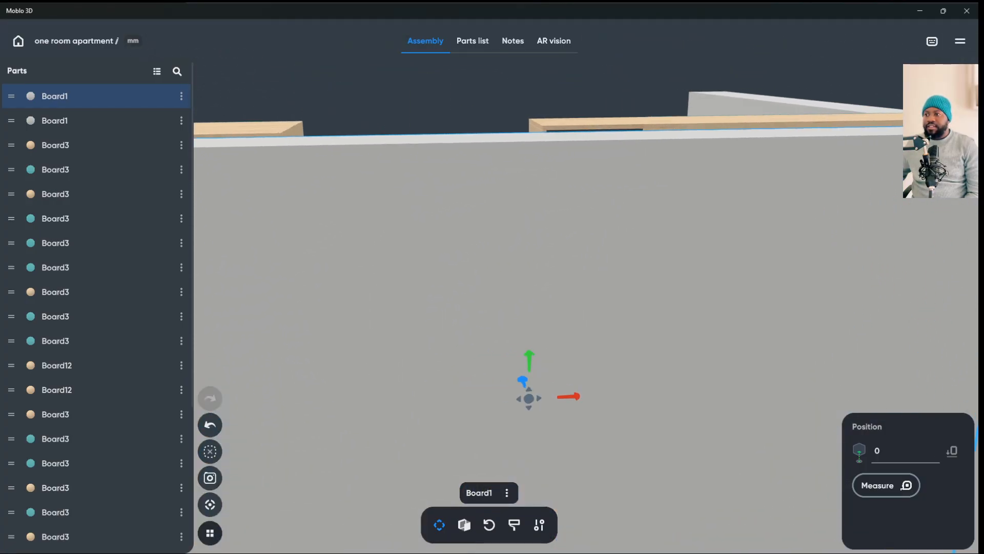
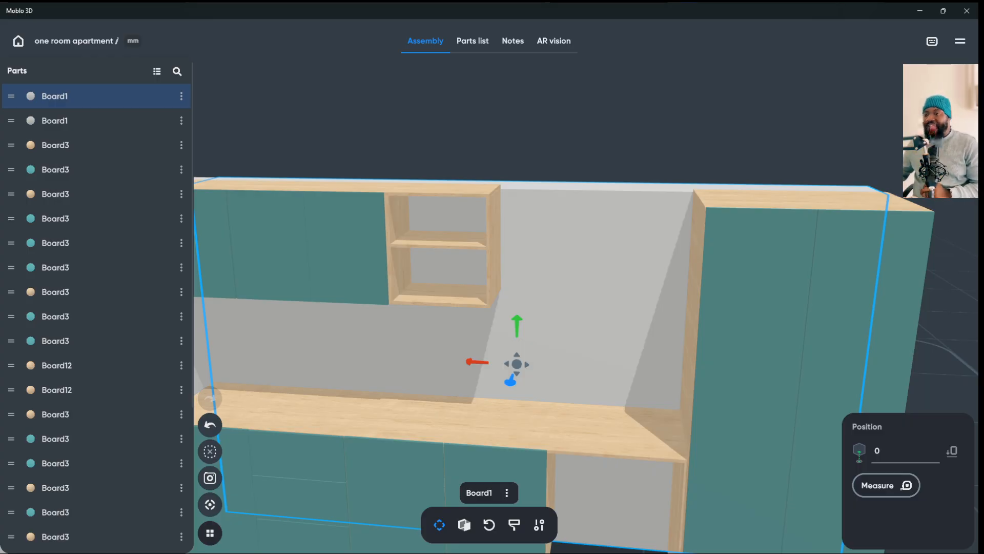
scroll(512, 359, "down", 5)
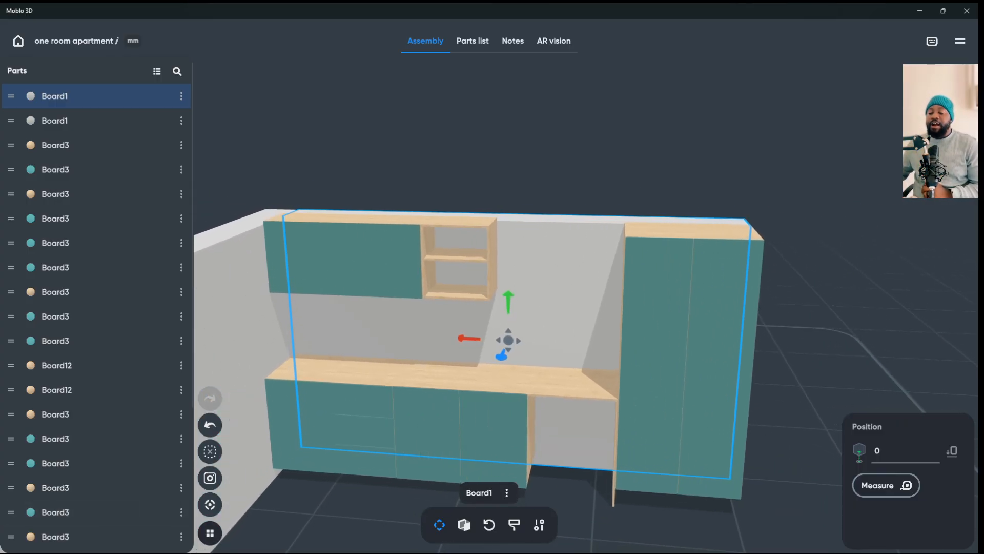
scroll(513, 358, "down", 3)
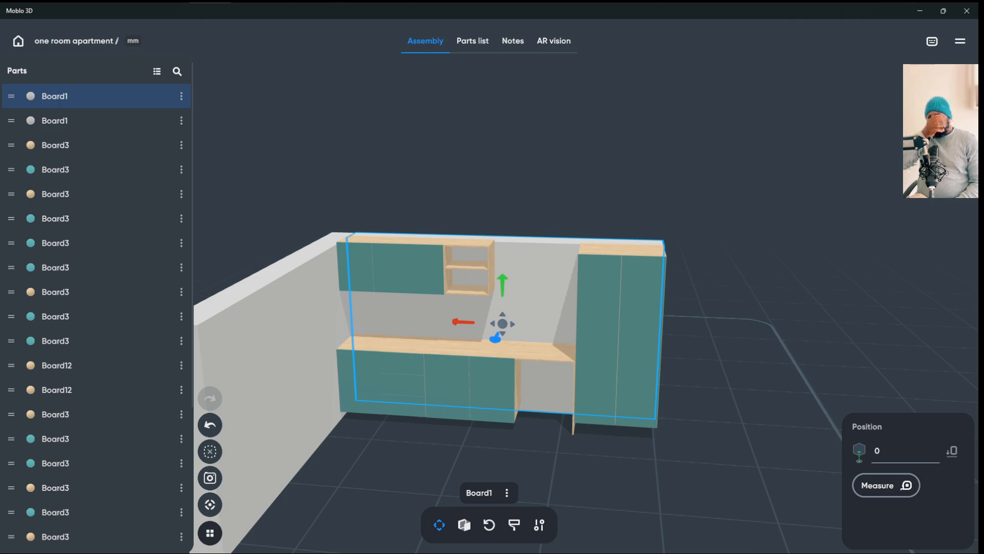
scroll(502, 324, "down", 2)
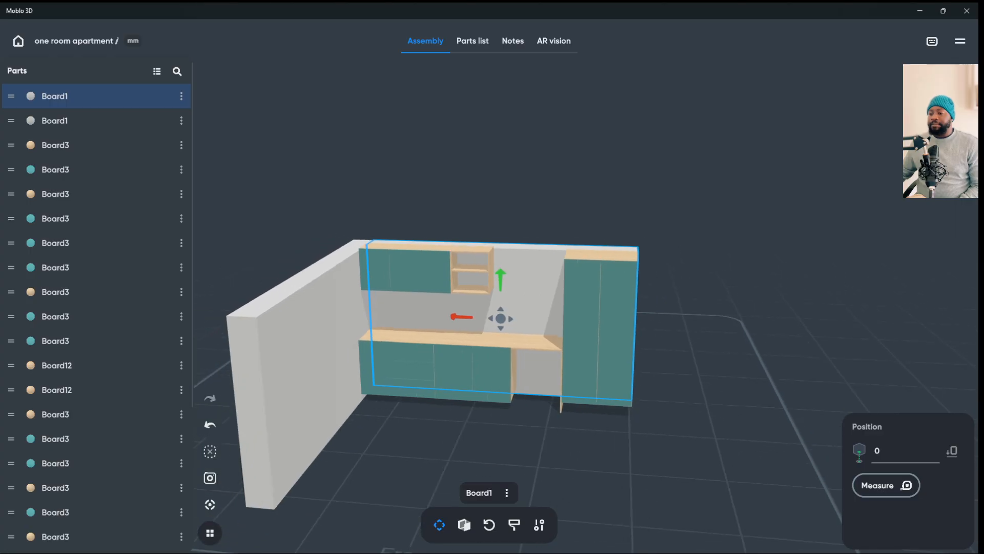
scroll(503, 324, "up", 4)
left_click_drag(667, 205, 707, 205)
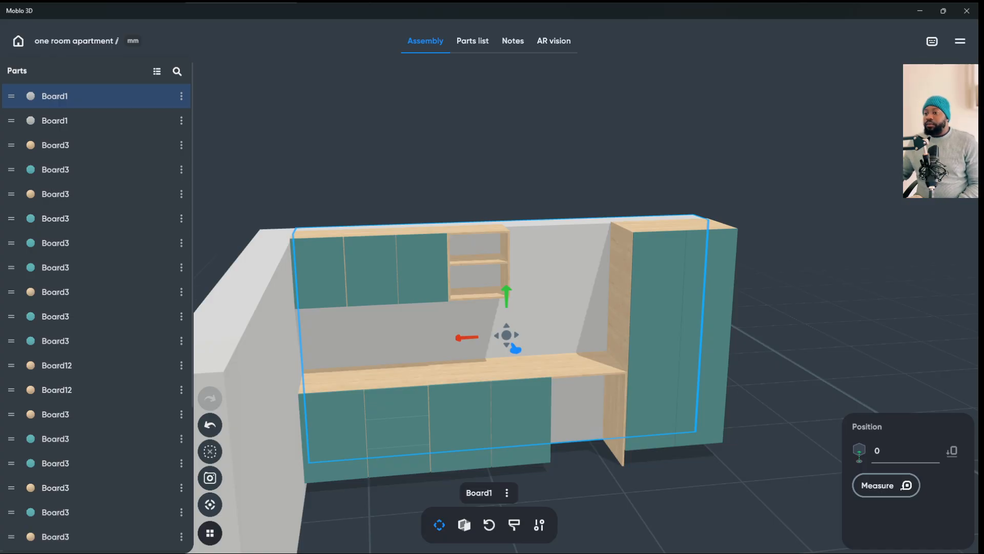
- Duplicate the open shelf's outer upright and slide the copy against the side of the tall cabinet
left_click(505, 277)
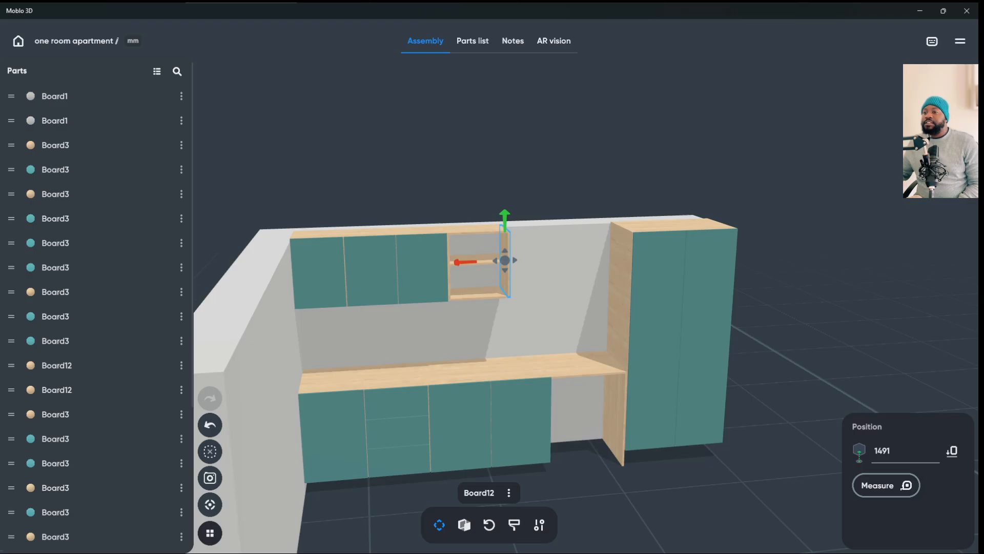
right_click(505, 256)
left_click(504, 250)
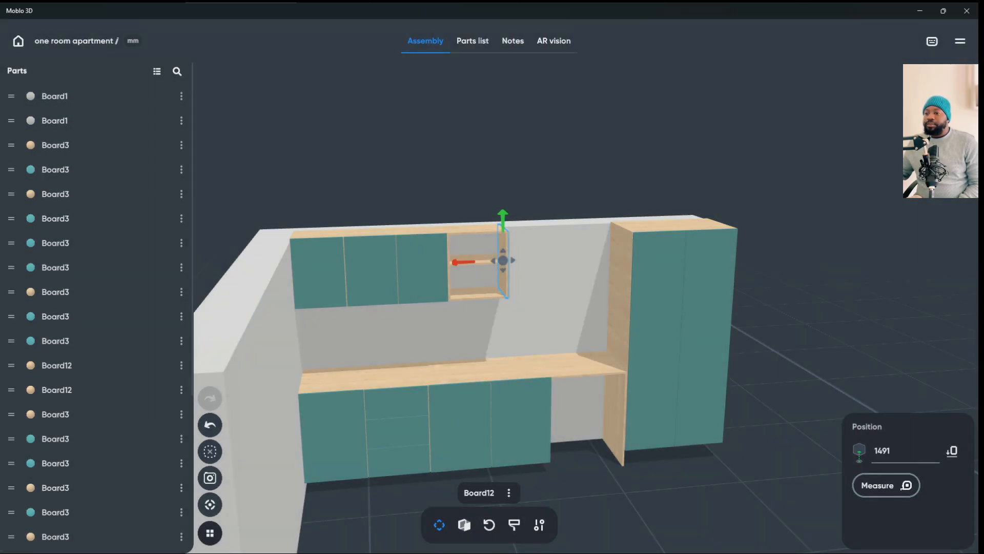
left_click_drag(464, 265, 584, 266)
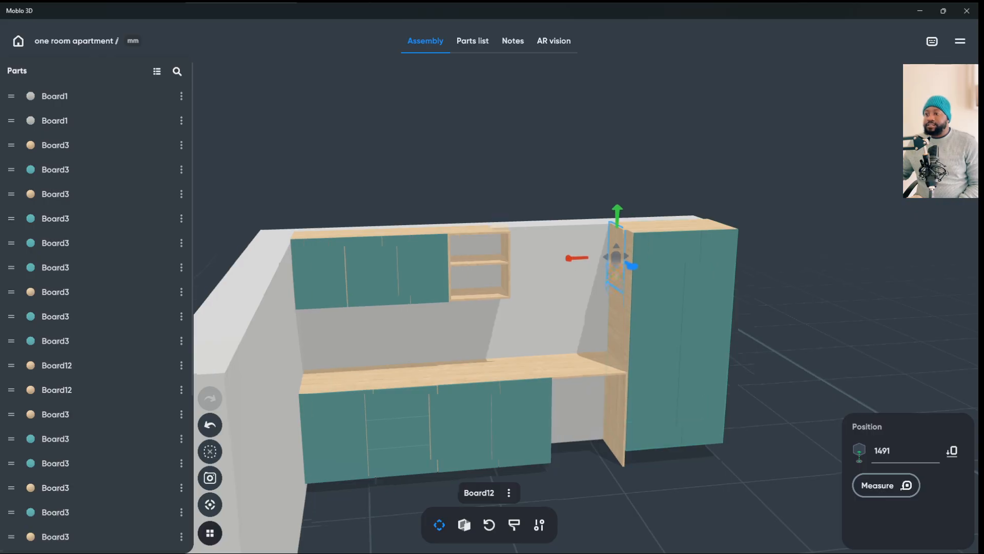
- Duplicate the upright at the tall cabinet and slide one board back about halfway towards the open shelf unit
right_click(615, 262)
key("Escape")
left_click_drag(575, 262, 521, 272)
left_click(55, 96)
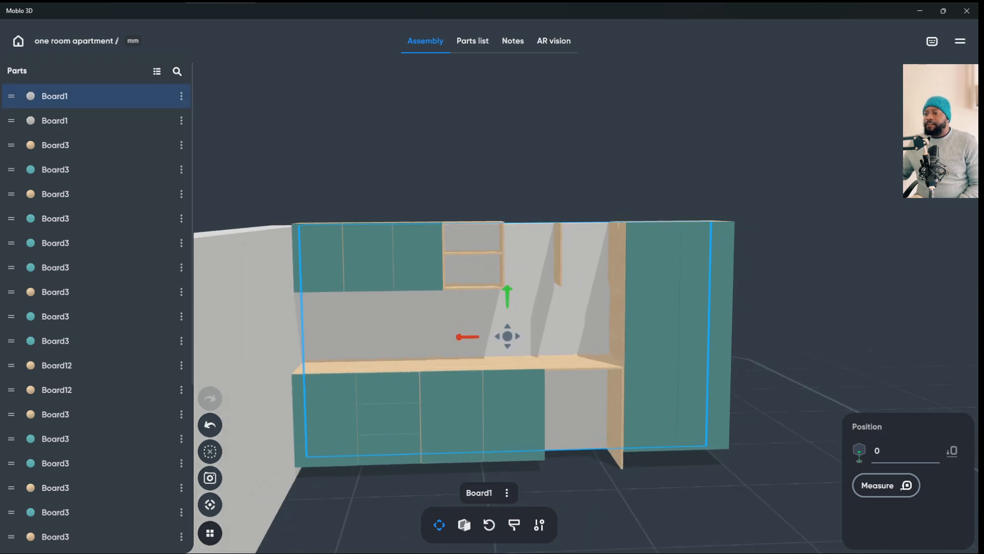
- Stretch both uprights beside the tall cabinet downward, the one against the cabinet to about 696 mm and the other to about 660 mm
left_click(557, 254)
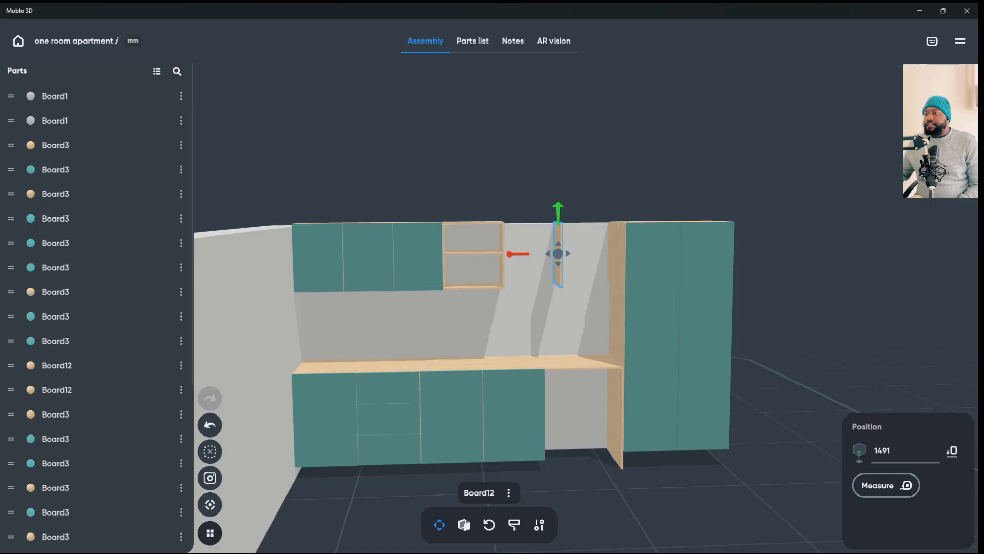
left_click(614, 256)
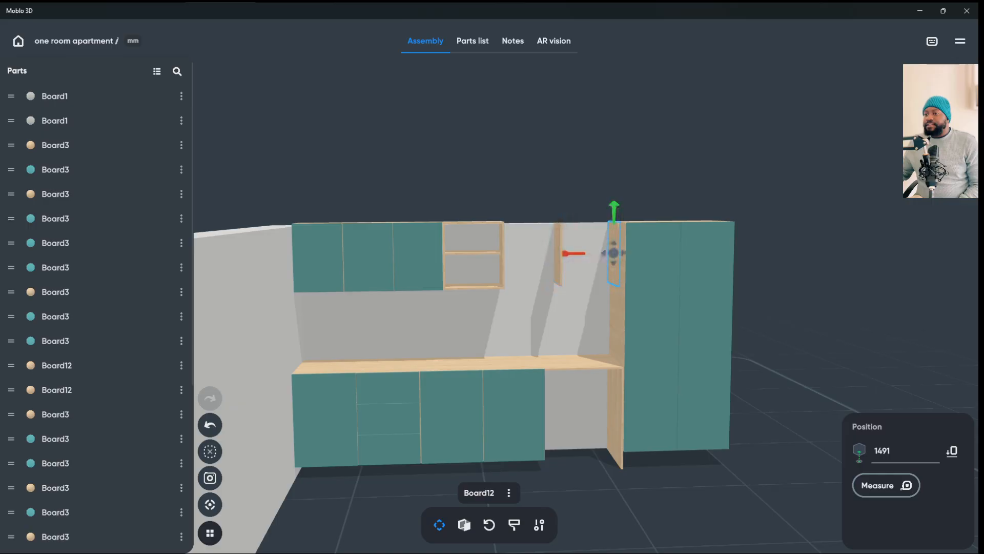
right_click(613, 257)
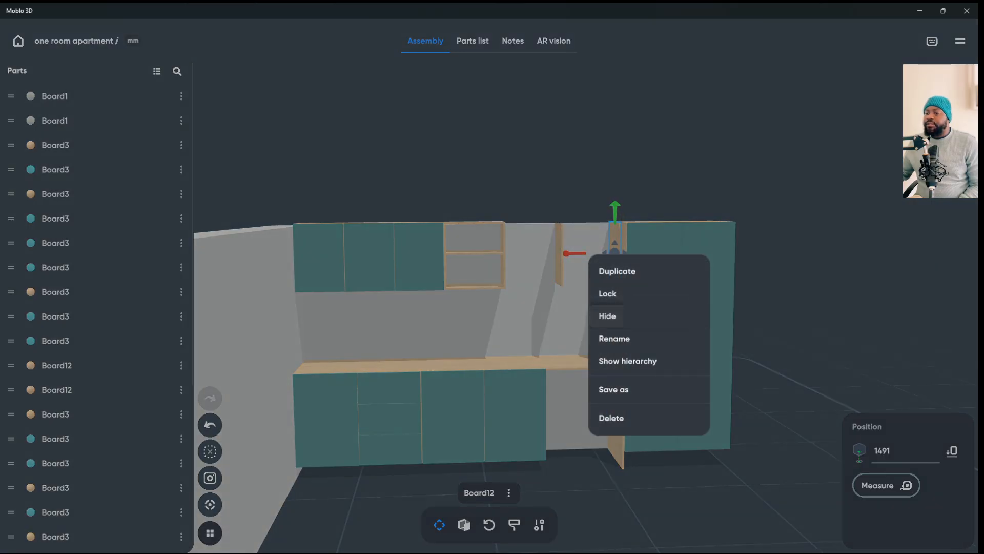
key("Escape")
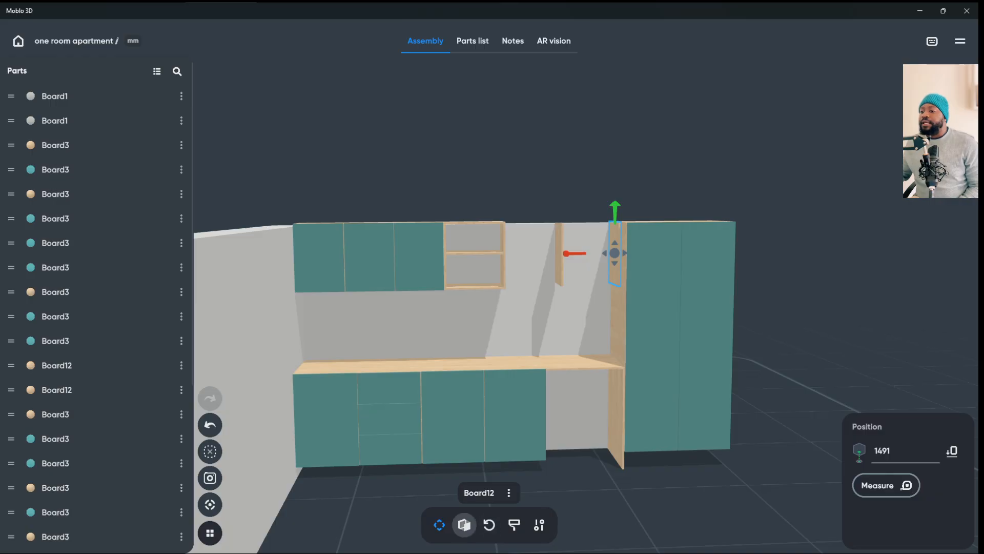
left_click(465, 524)
left_click_drag(611, 288, 612, 311)
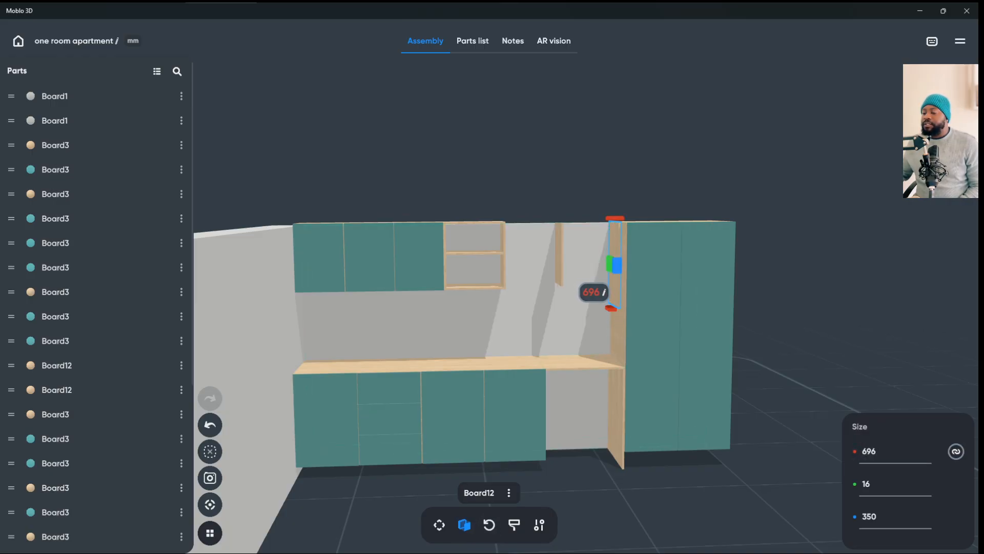
left_click(558, 277)
left_click_drag(560, 288, 559, 306)
- Set the length of both uprights between the open shelf unit and the tall cabinet to 700 mm
left_click(615, 285)
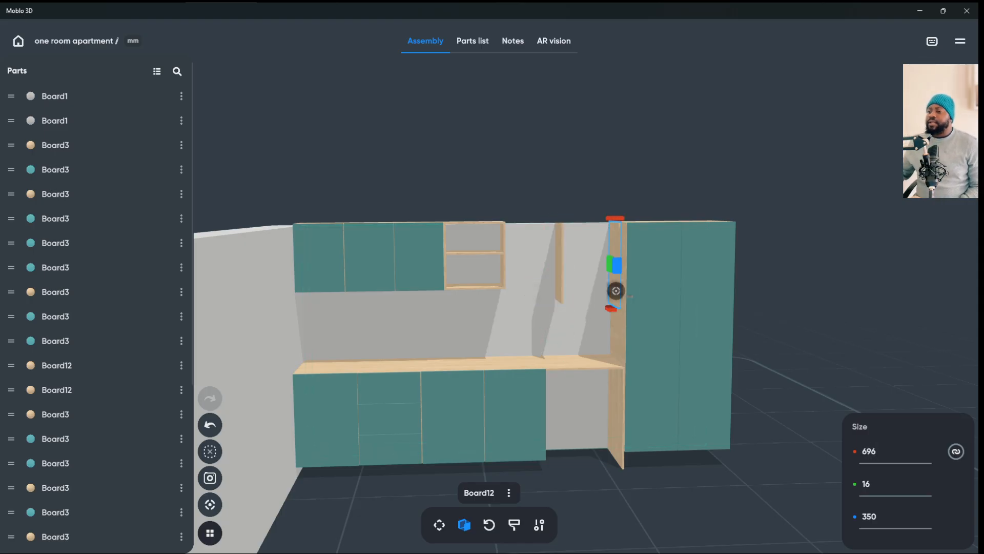
type("700")
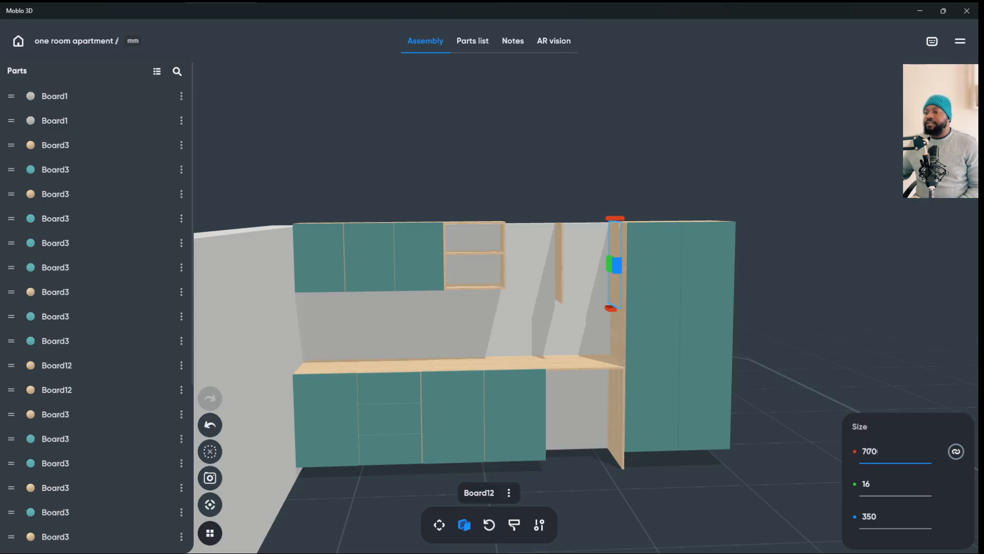
key("Return")
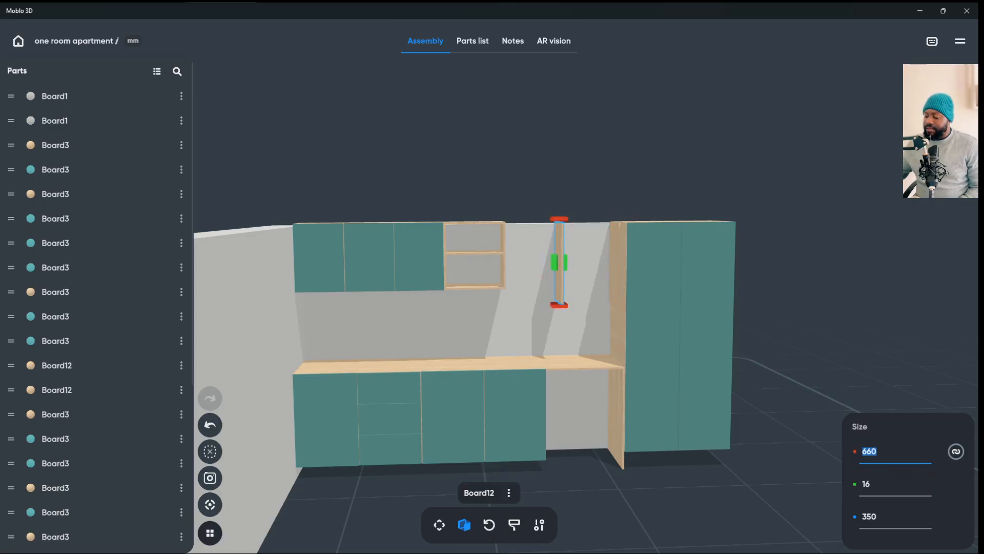
type("700")
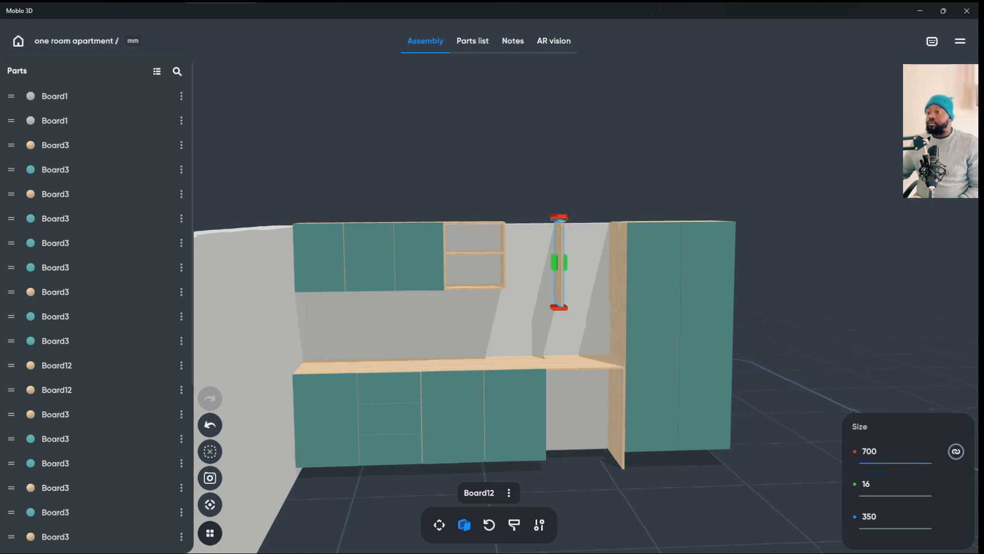
key("Escape")
left_click(559, 262)
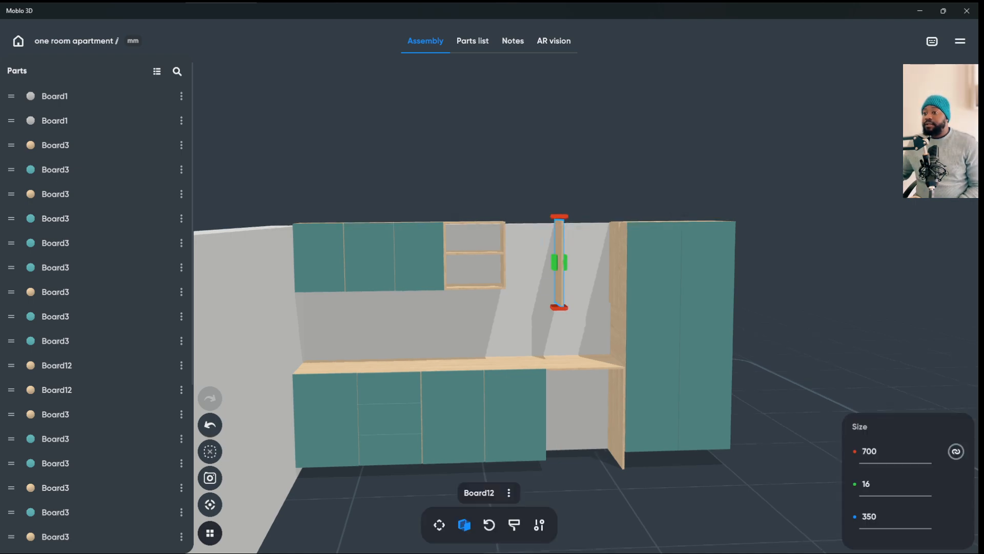
left_click(542, 241)
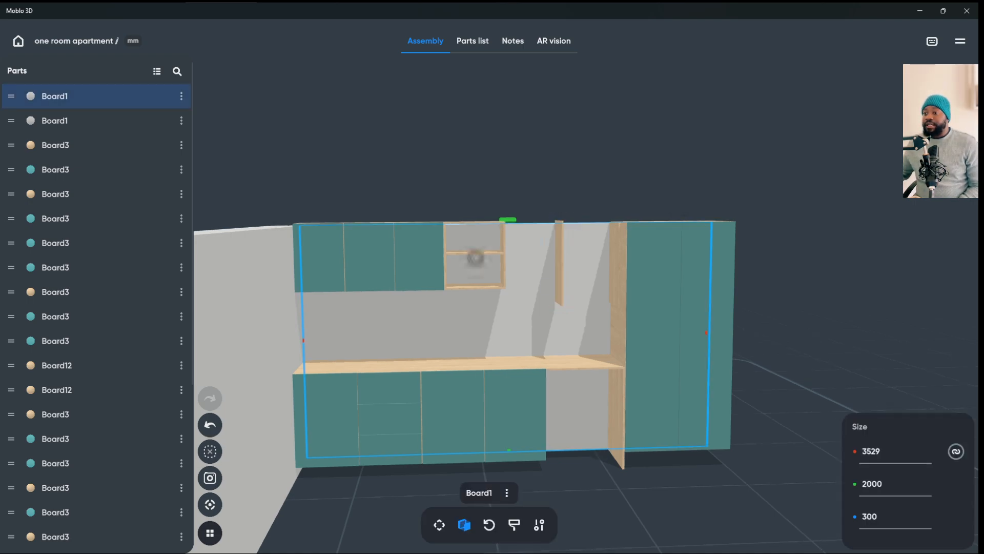
- Duplicate the open shelf unit's top board and move the copy on top of the two 700 mm uprights
scroll(480, 267, "down", 5)
left_click_drag(480, 266, 480, 286)
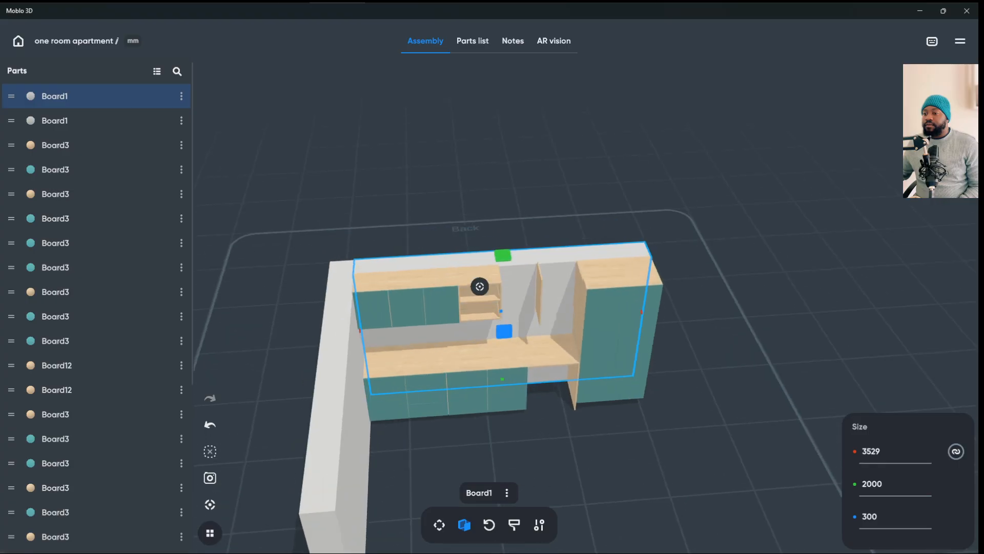
left_click(475, 277)
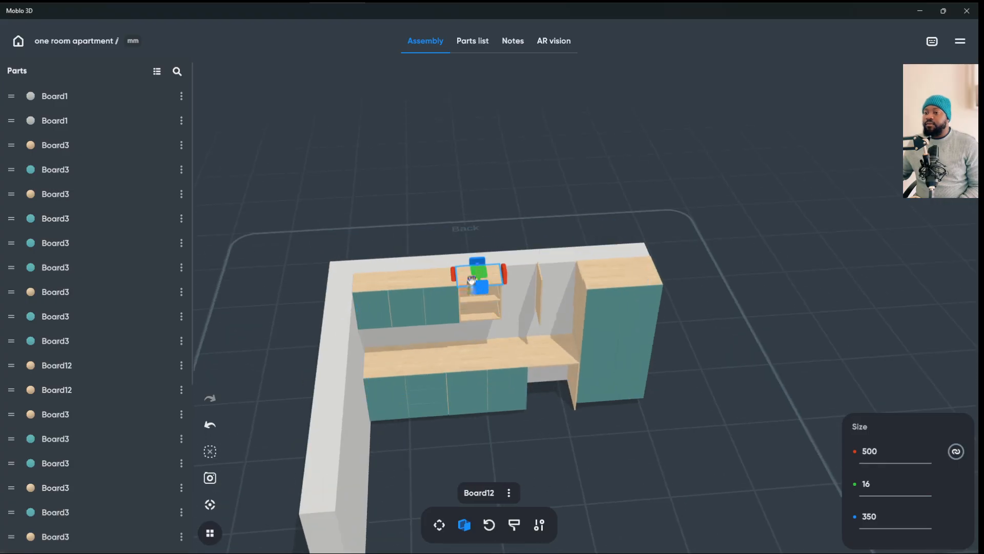
right_click(472, 279)
left_click(472, 272)
left_click_drag(436, 278, 526, 225)
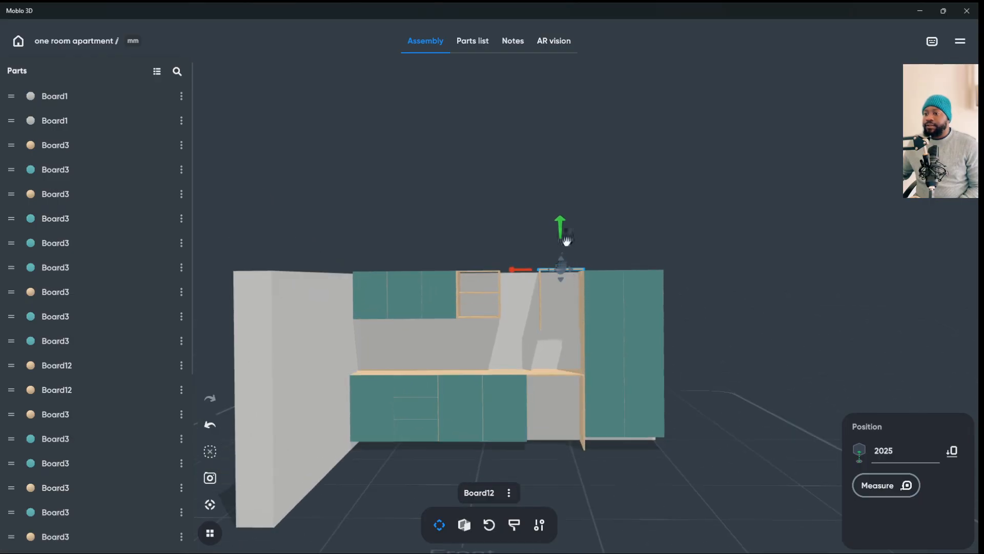
- Duplicate the new top board and lower the copy to the bottom of the uprights to close the frame
right_click(561, 272)
left_click(560, 265)
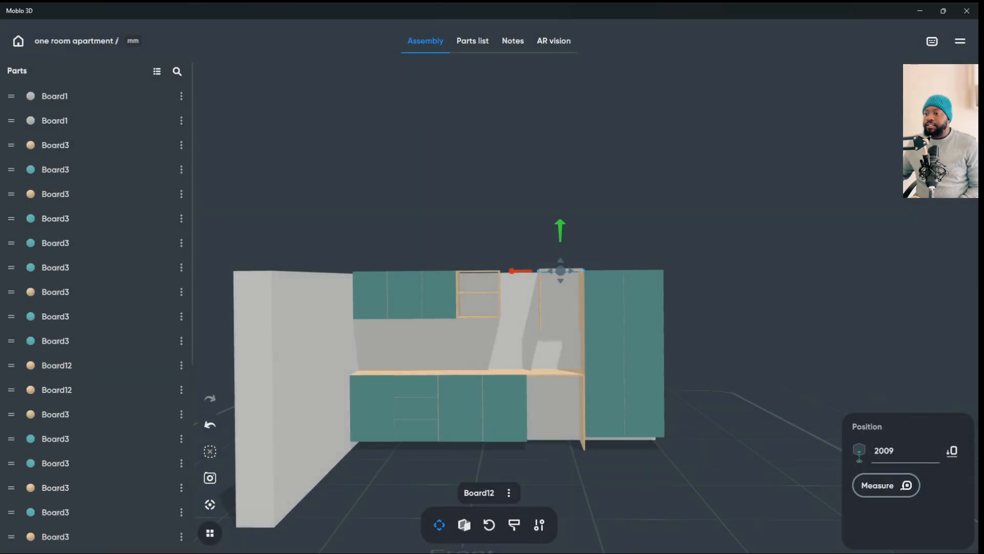
left_click_drag(560, 228, 562, 296)
left_click(505, 353)
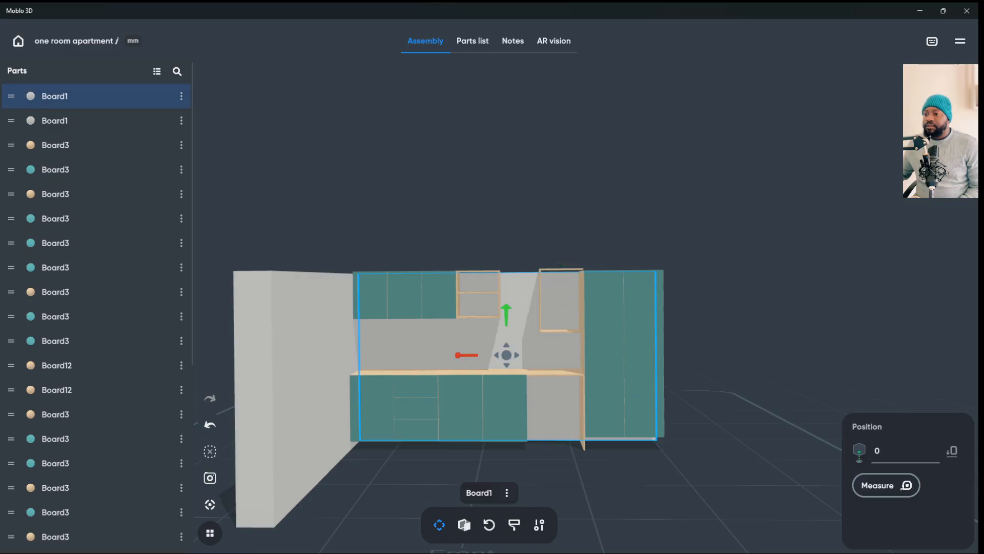
- Examine how the new frame's top board and uprights line up with the neighbouring cabinet tops
scroll(492, 354, "down", 3)
scroll(492, 353, "up", 5)
scroll(498, 307, "up", 5)
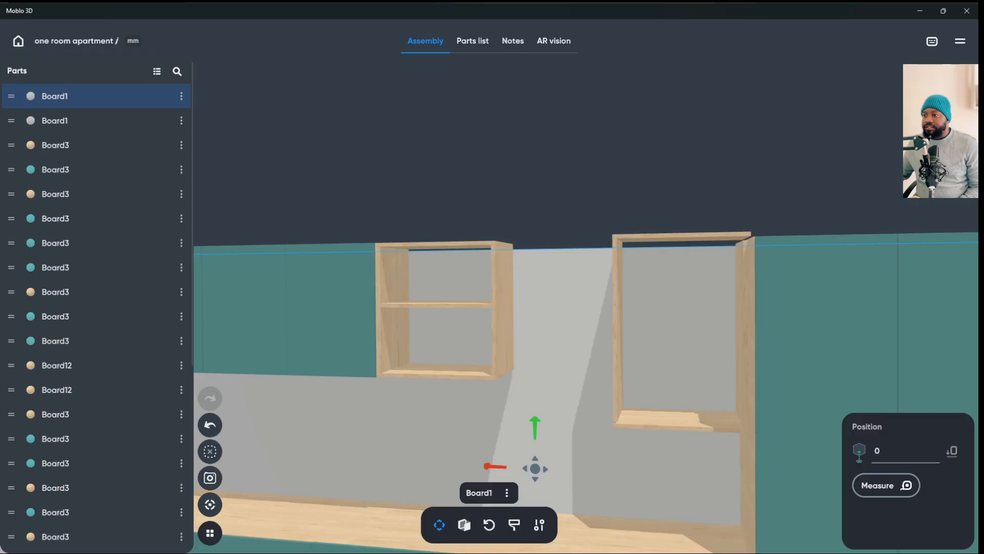
key("Escape")
left_click(680, 237)
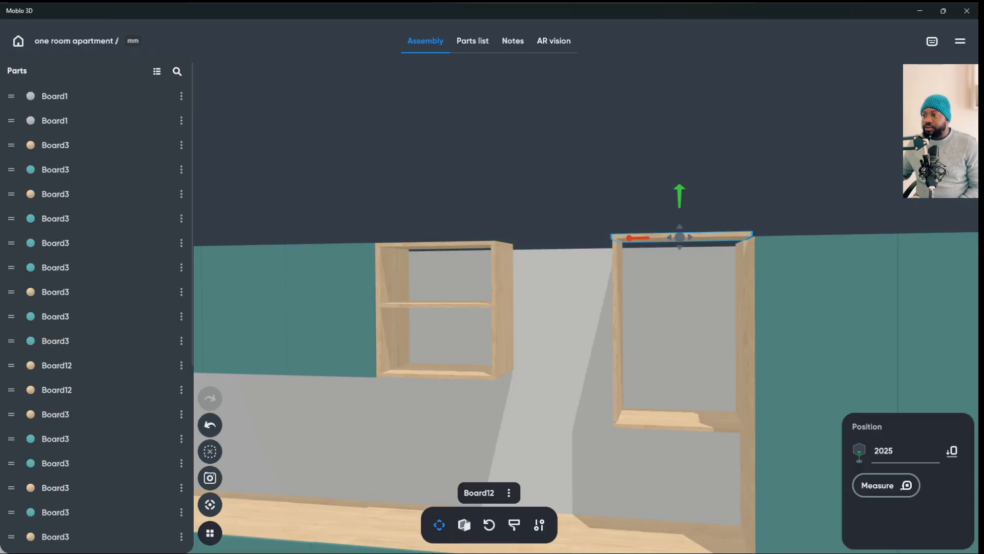
left_click(742, 294)
mouse_move(736, 295)
left_mouse_down()
mouse_move(736, 312)
mouse_move(742, 291)
left_mouse_up()
mouse_move(741, 292)
middle_mouse_down()
mouse_move(741, 354)
mouse_move(710, 313)
mouse_move(735, 325)
mouse_move(752, 291)
middle_mouse_up()
left_click(684, 237)
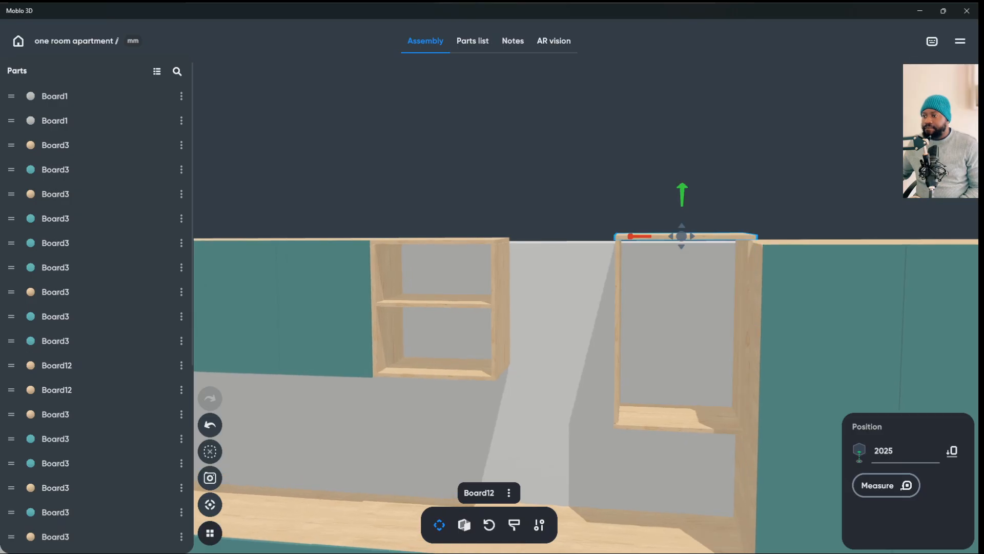
- Stretch the top edge of the back wall slightly upward behind the cabinets
left_click(676, 267)
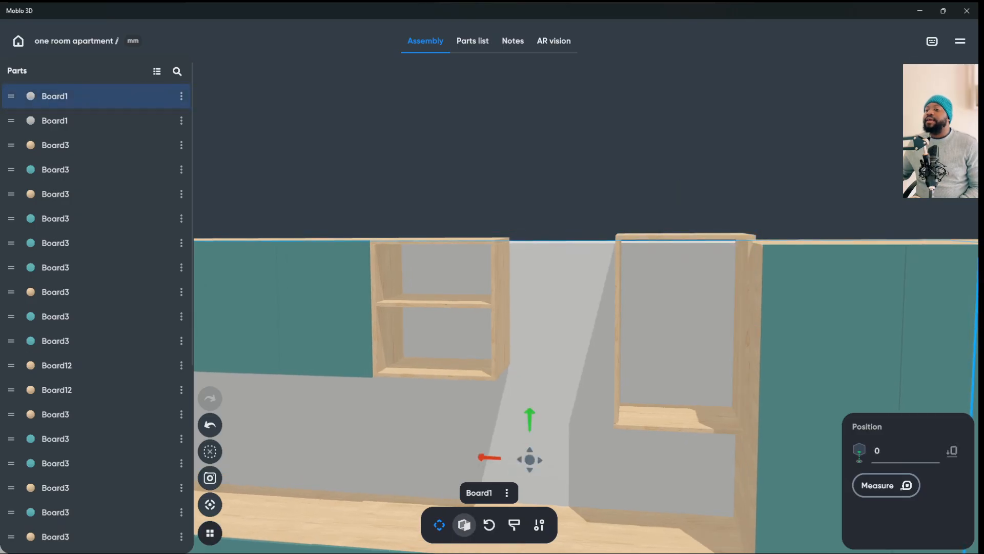
left_click(465, 524)
left_click_drag(529, 238, 533, 236)
left_click(528, 464)
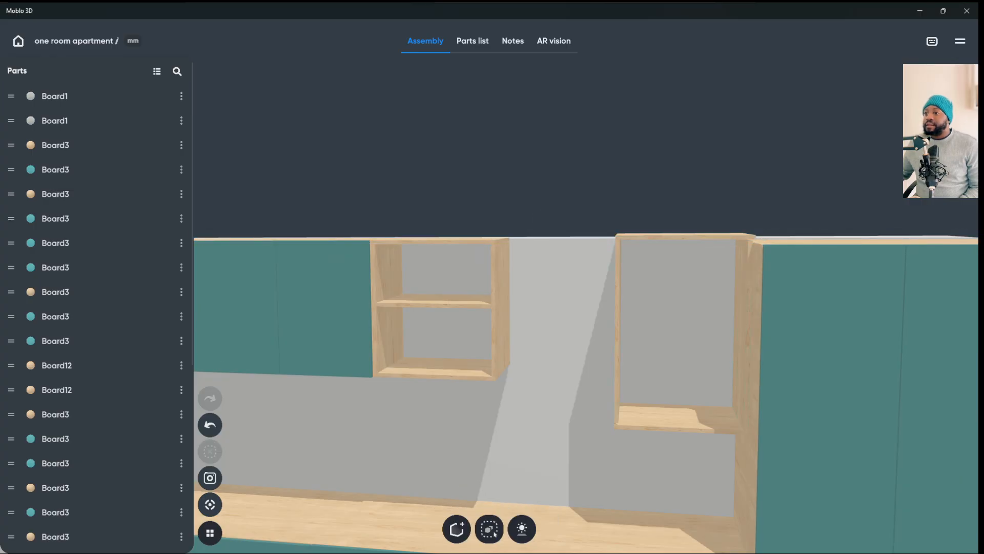
- Lower the new frame's upright nearest the open shelf unit to a height position of 1320 mm
left_click_drag(564, 328, 564, 317)
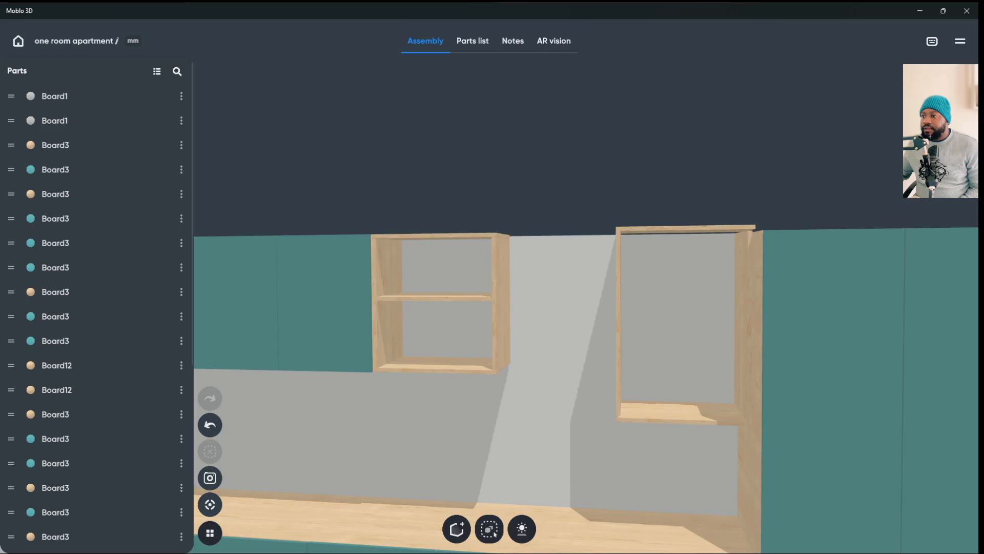
left_click(682, 229)
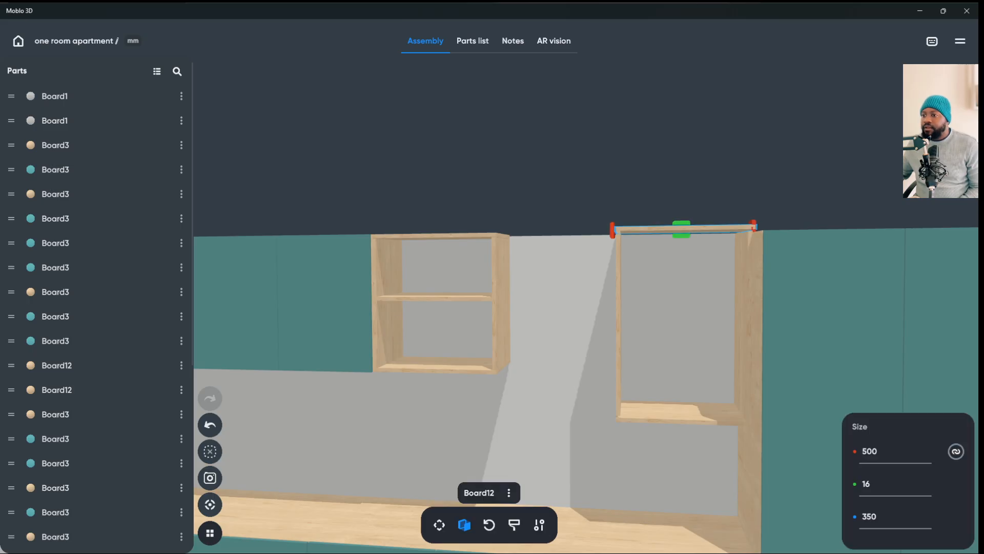
left_click_drag(513, 308, 646, 374)
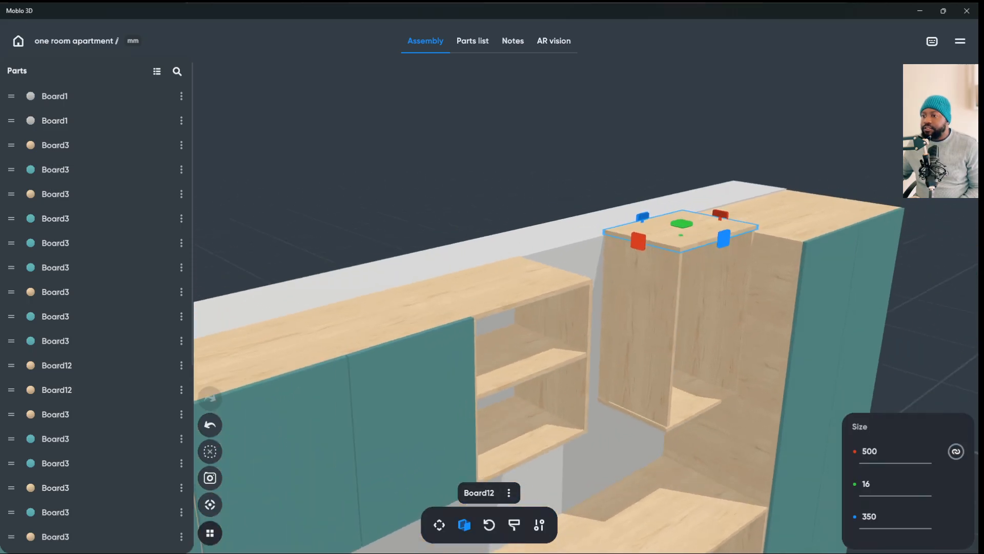
left_click(637, 333)
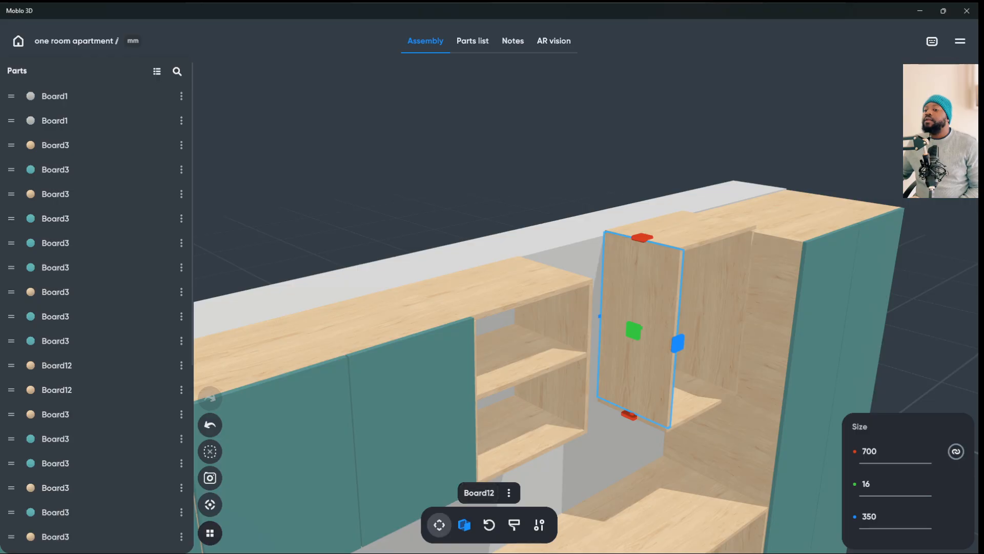
left_click(440, 524)
mouse_move(635, 287)
left_mouse_down()
mouse_move(629, 306)
mouse_move(626, 293)
left_mouse_up()
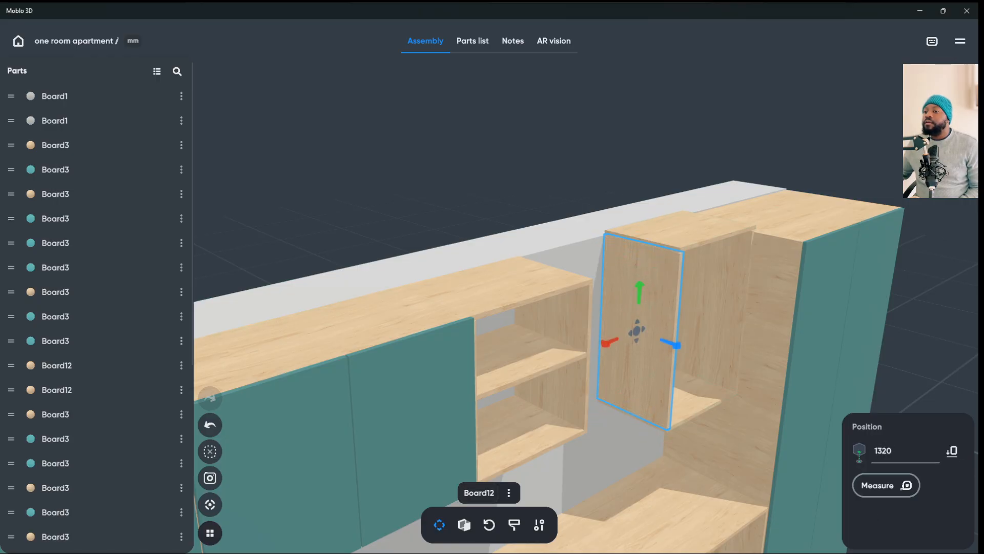
- Lower the top panel of the open wall cabinet next to the tall cabinet to a height position of 2004 mm
left_click(573, 252)
left_click_drag(573, 251, 463, 210)
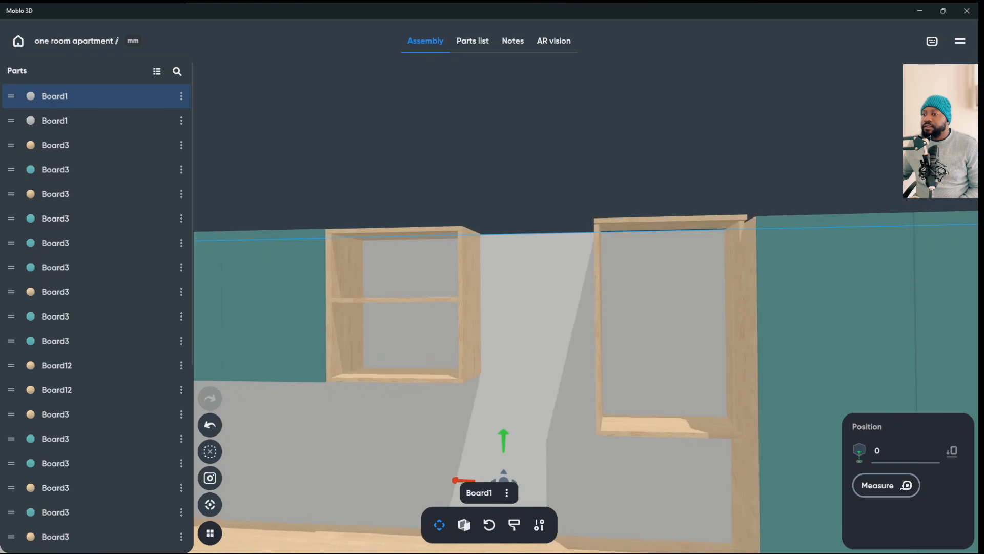
left_click(666, 223)
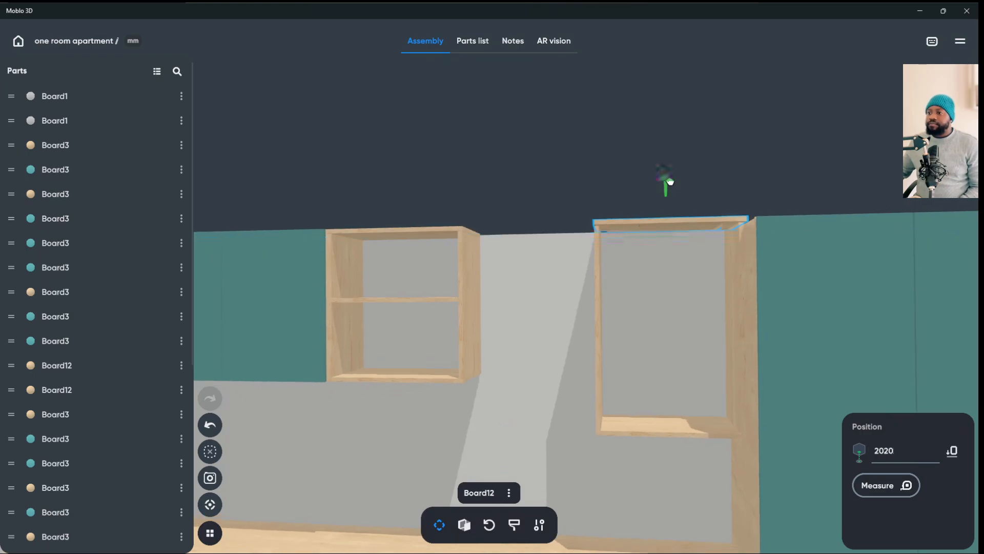
left_click_drag(670, 181, 682, 231)
left_click(592, 265)
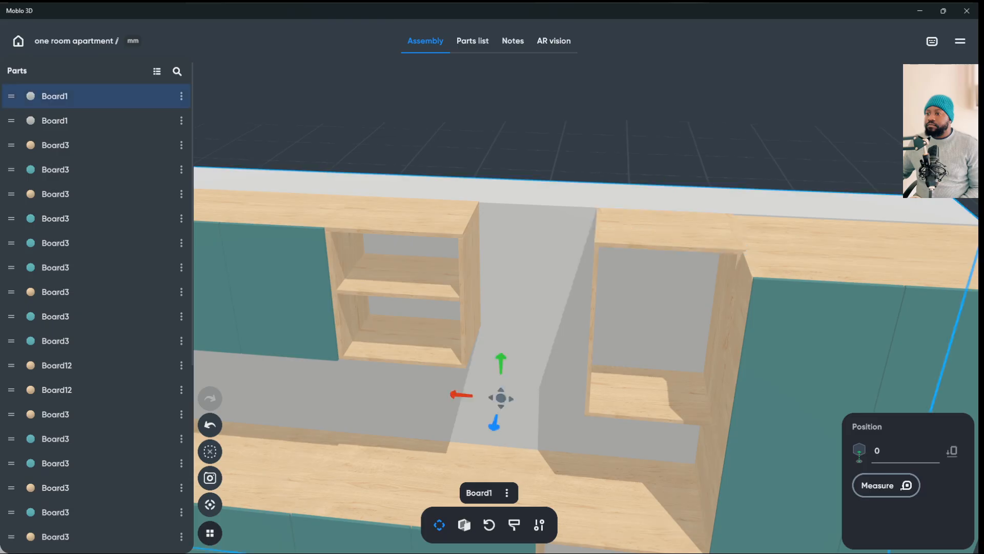
left_click_drag(501, 371, 500, 376)
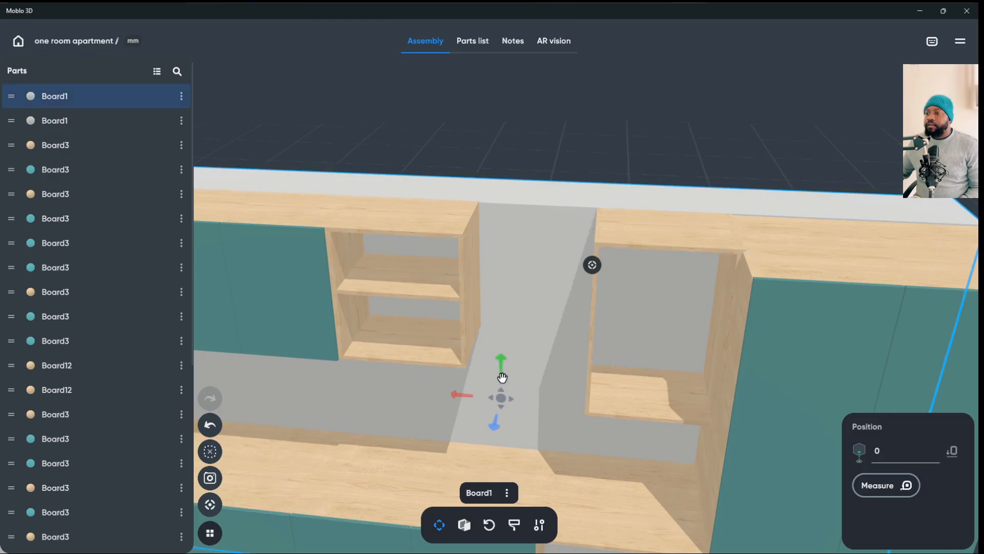
- Lower both side panels of the open wall cabinet to a height position of 1304 mm
left_click(595, 308)
mouse_move(597, 279)
left_mouse_down()
mouse_move(593, 305)
mouse_move(594, 275)
left_mouse_up()
left_click_drag(533, 287, 533, 252)
left_click(523, 287)
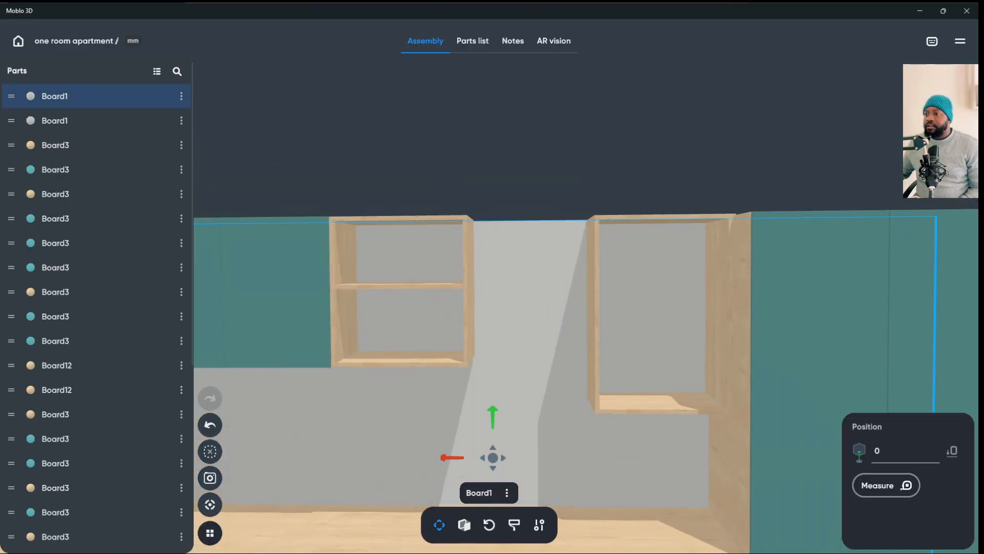
left_click(716, 287)
left_click_drag(717, 267, 681, 299)
left_click(718, 276)
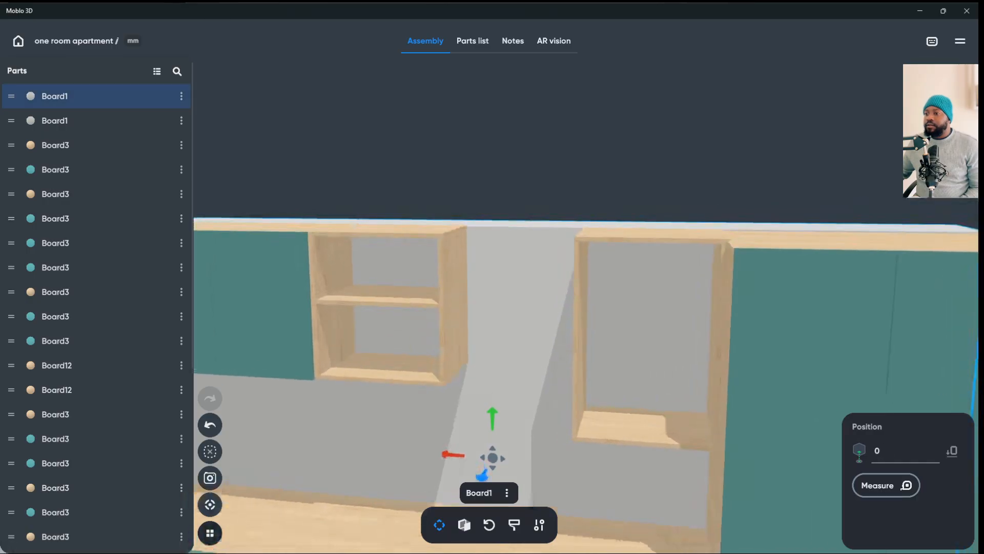
- Shift the wall cabinet's top panel and outer side panel slightly away from the tall cabinet so their outer edges align
left_click(686, 232)
mouse_move(613, 238)
left_mouse_down()
mouse_move(598, 237)
mouse_move(610, 236)
left_mouse_up()
left_click(621, 267)
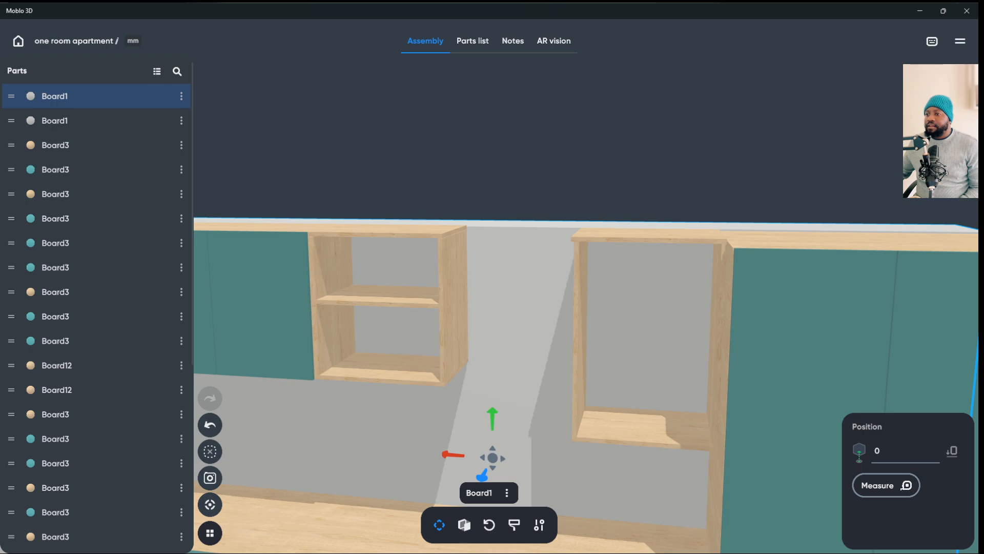
left_click(579, 331)
left_click_drag(551, 334, 545, 334)
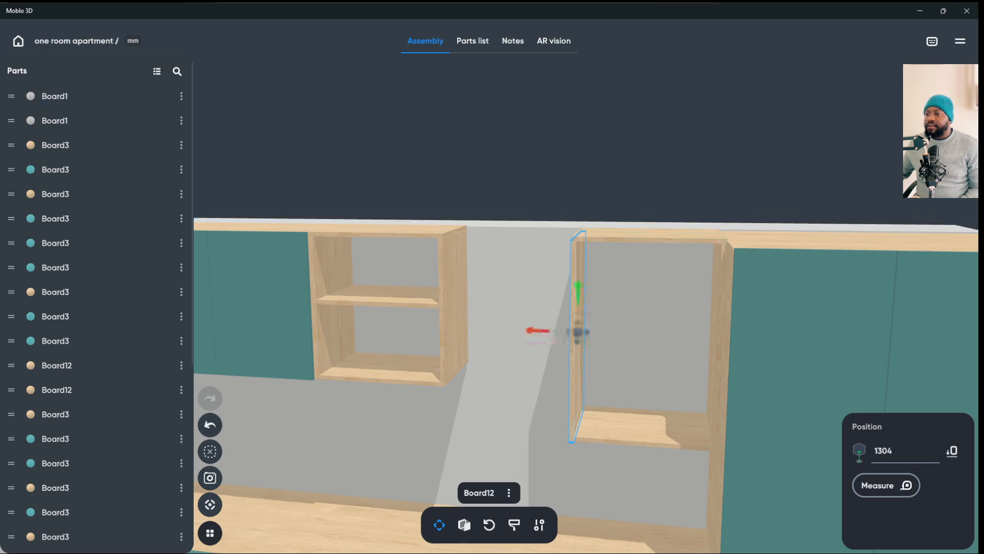
left_click(54, 96)
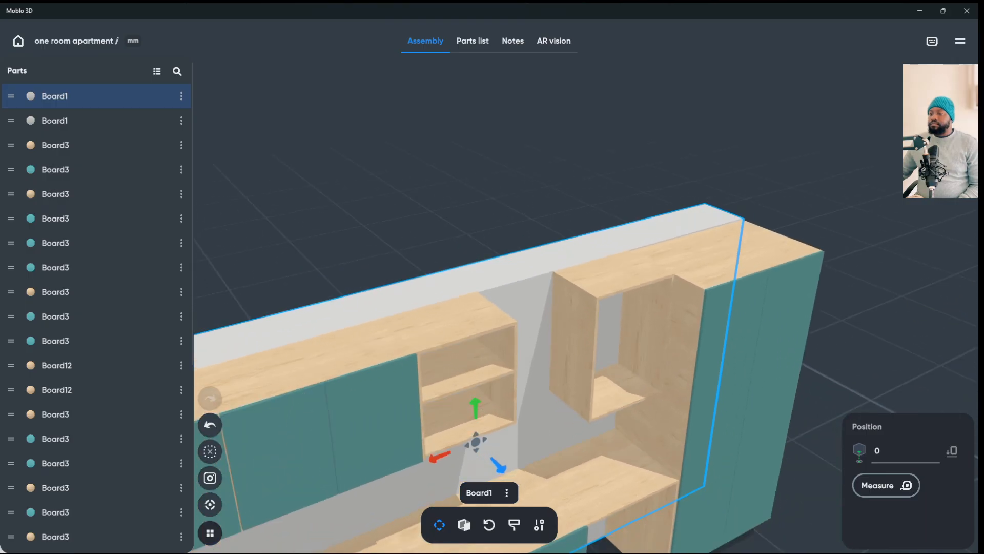
- Set the depth of the wall cabinet's side panel nearest the tall cabinet to 450 mm
left_click(645, 338)
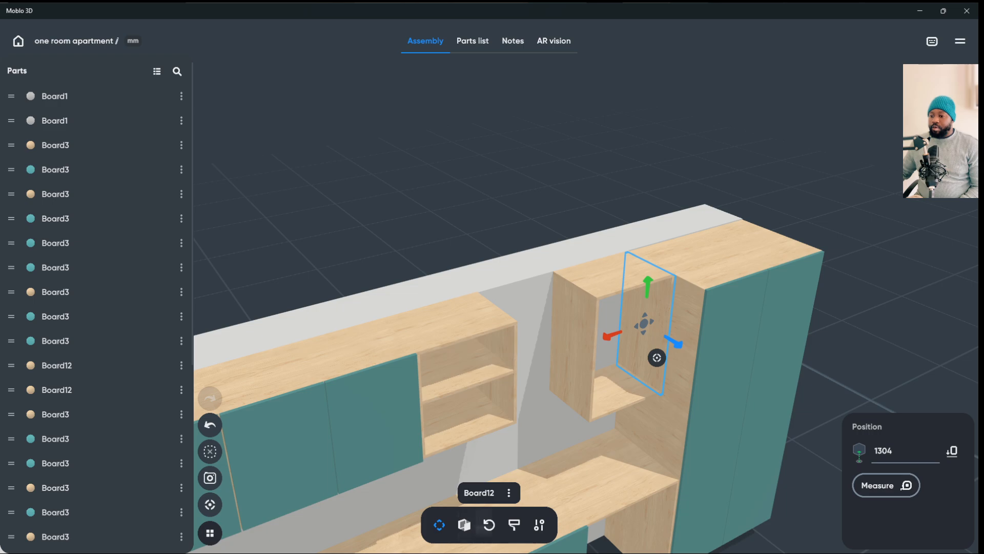
left_click(657, 357)
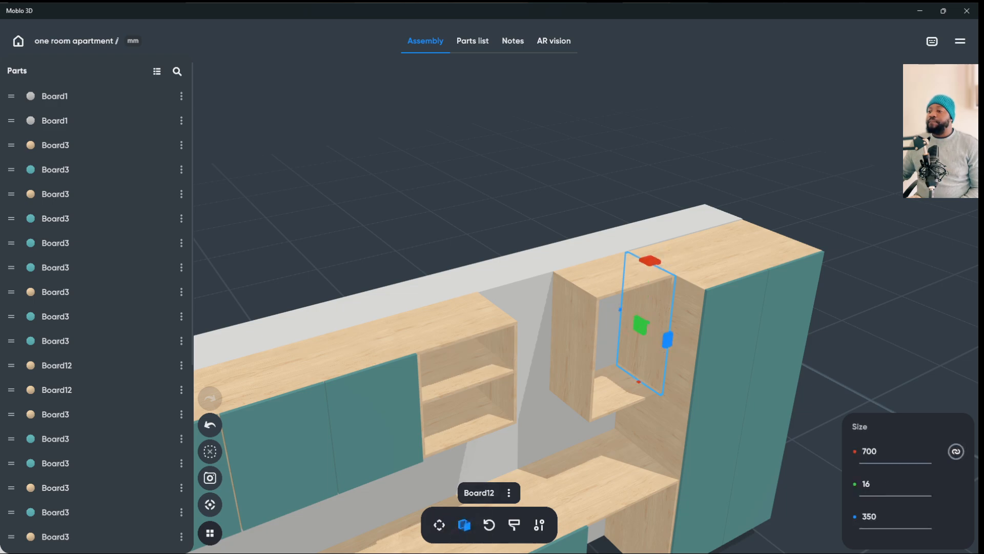
left_click_drag(668, 340, 680, 358)
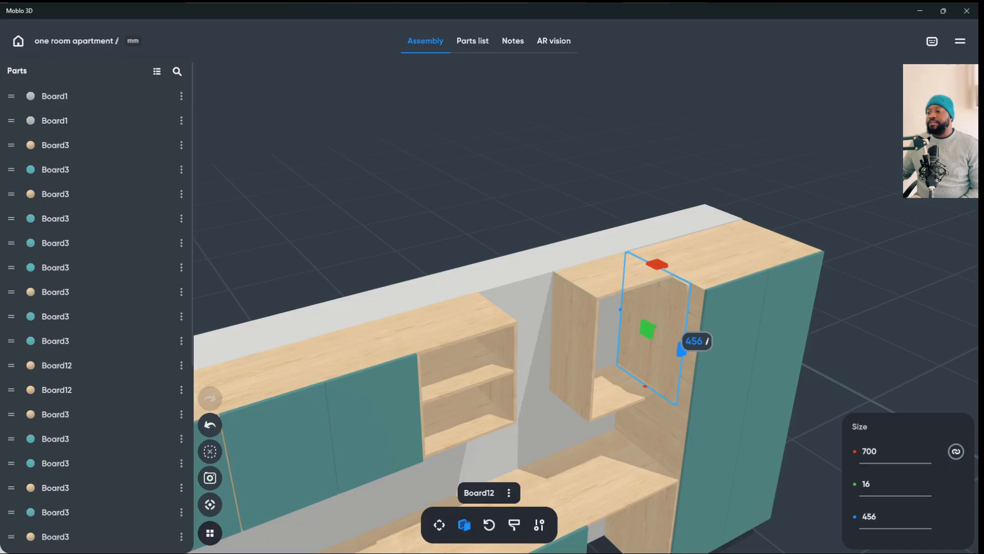
type("450")
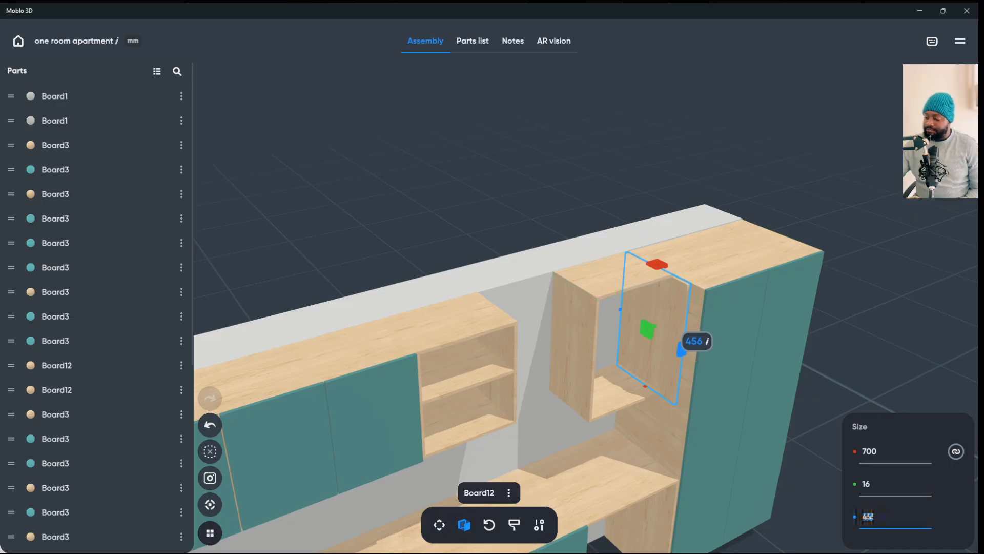
key("Return")
- Set the depth of the wall cabinet's top and bottom panels to 450 mm
left_click(613, 277)
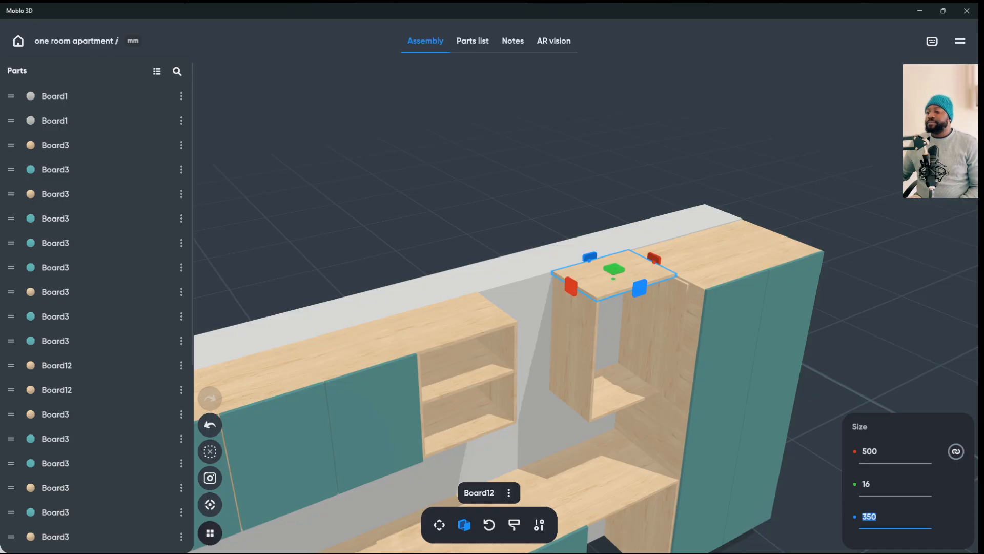
type("450")
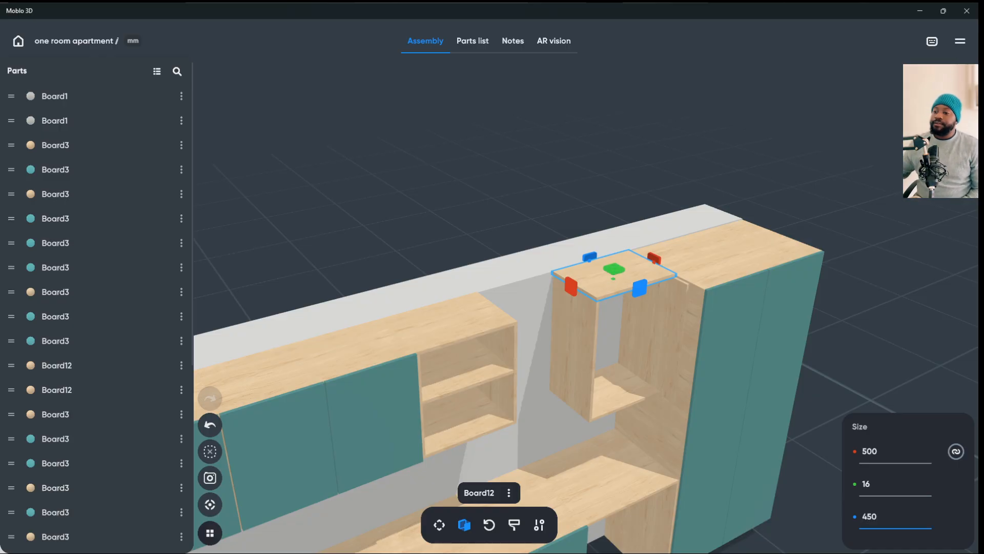
left_click(610, 394)
left_click(870, 516)
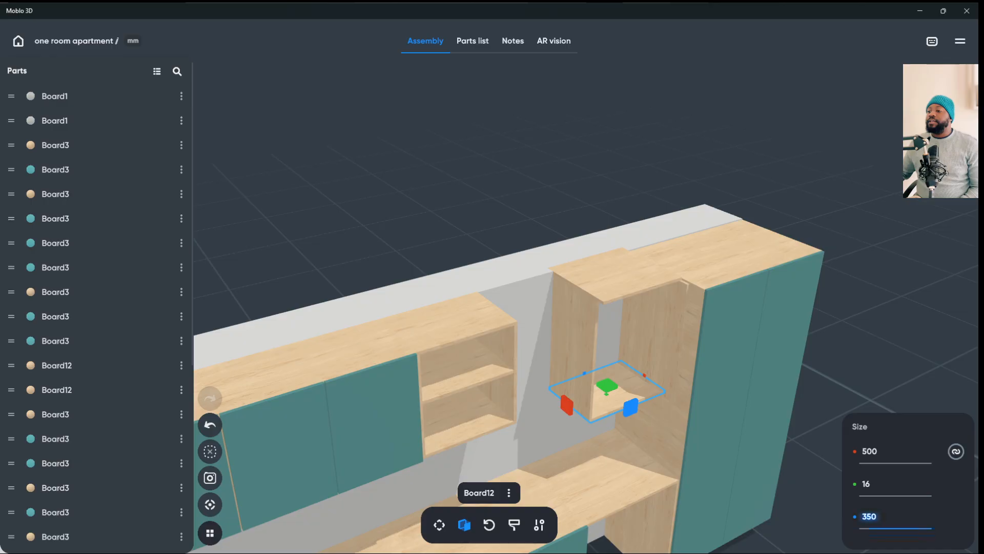
type("45")
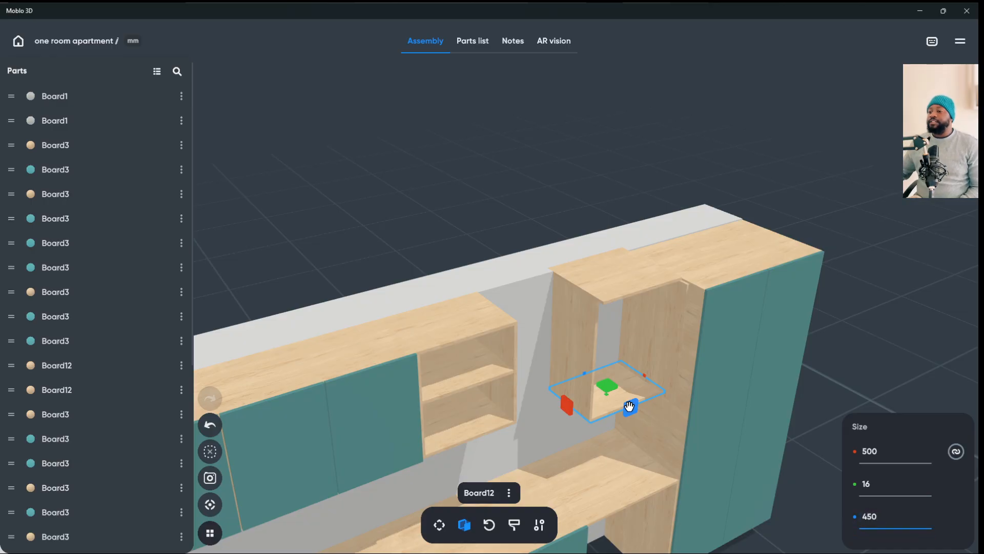
- Set the depth of the wall cabinet's outer side panel to 450 mm
left_click(574, 349)
left_click(870, 517)
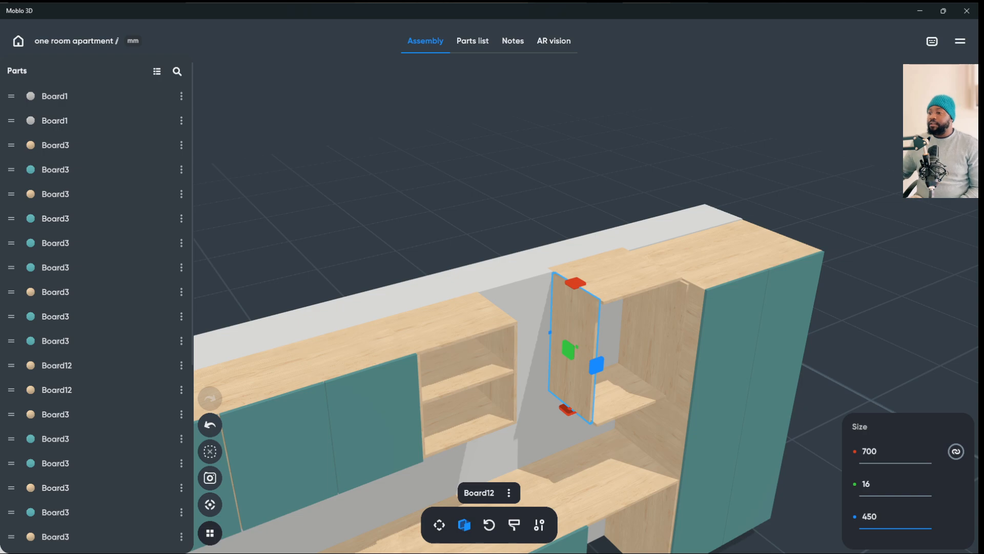
key("Return")
key("Escape")
- Move the wall cabinet's top panel forward so its back edge meets the wall
left_click_drag(521, 215, 589, 328)
scroll(558, 276, "down", 4)
left_click(577, 286)
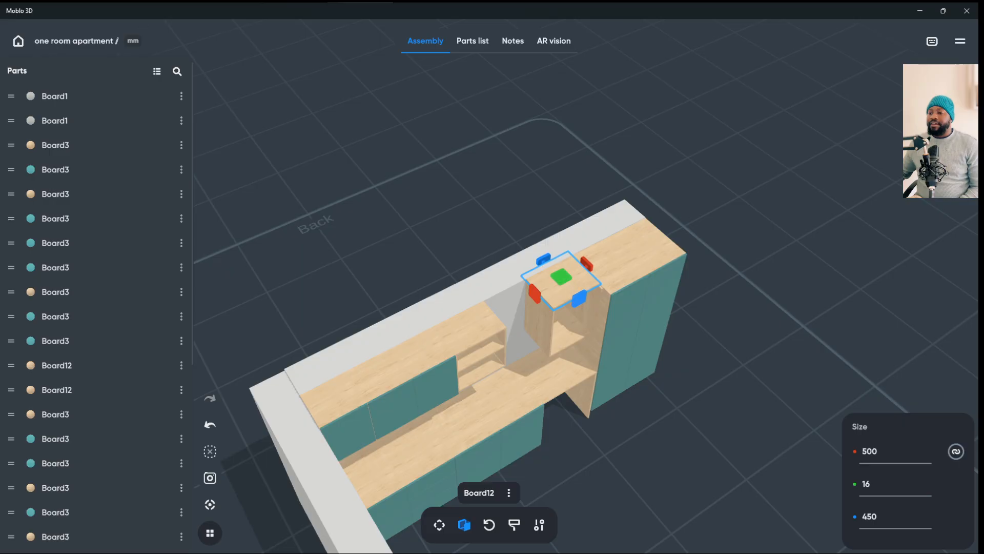
mouse_move(718, 328)
left_mouse_down()
mouse_move(851, 334)
mouse_move(708, 236)
mouse_move(718, 323)
left_mouse_up()
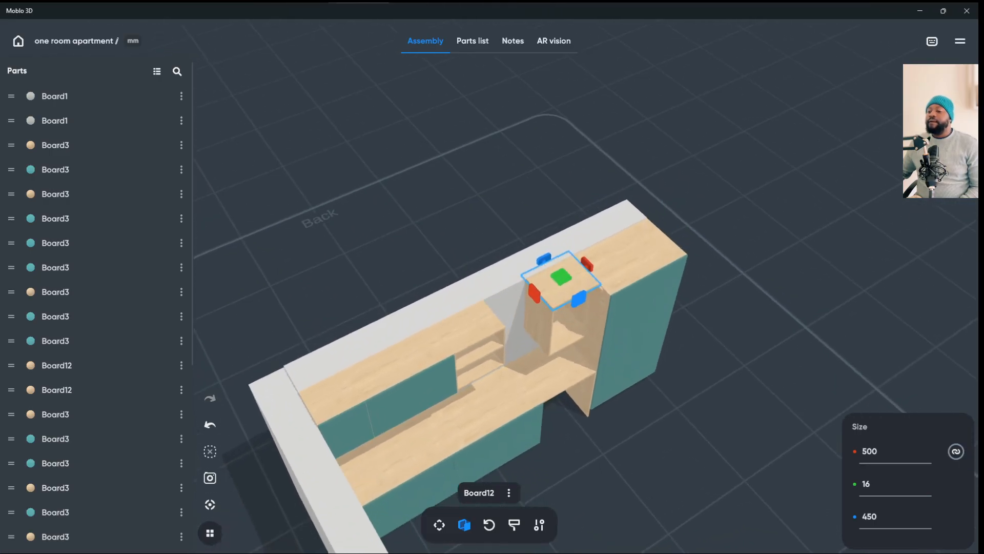
left_click(439, 524)
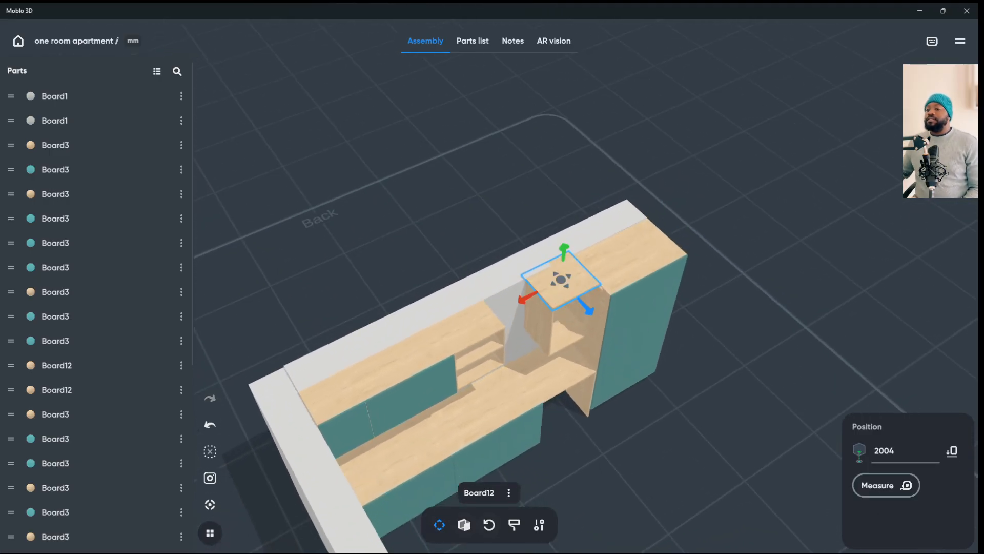
left_click_drag(592, 312, 595, 319)
- Duplicate the wall cabinet's top panel and place the copy at mid-height as a shelf 484 mm wide between the side panels
left_click(718, 328)
left_click_drag(717, 328, 636, 256)
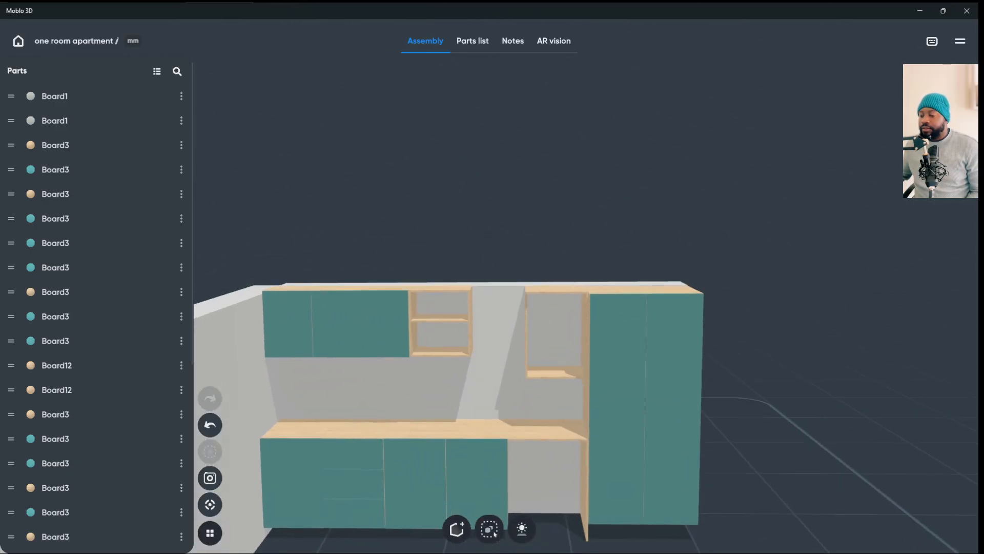
left_click(555, 289)
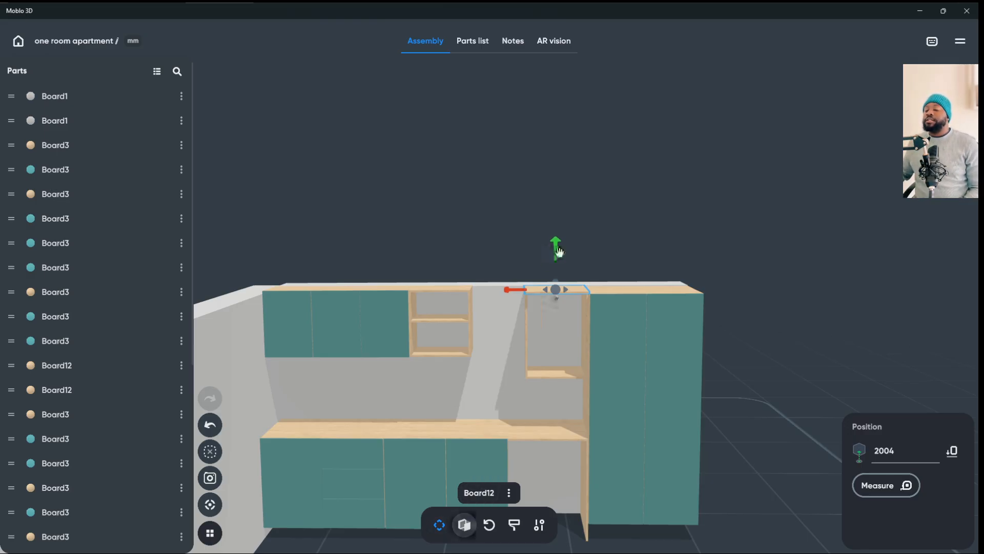
right_click(555, 293)
left_click(556, 287)
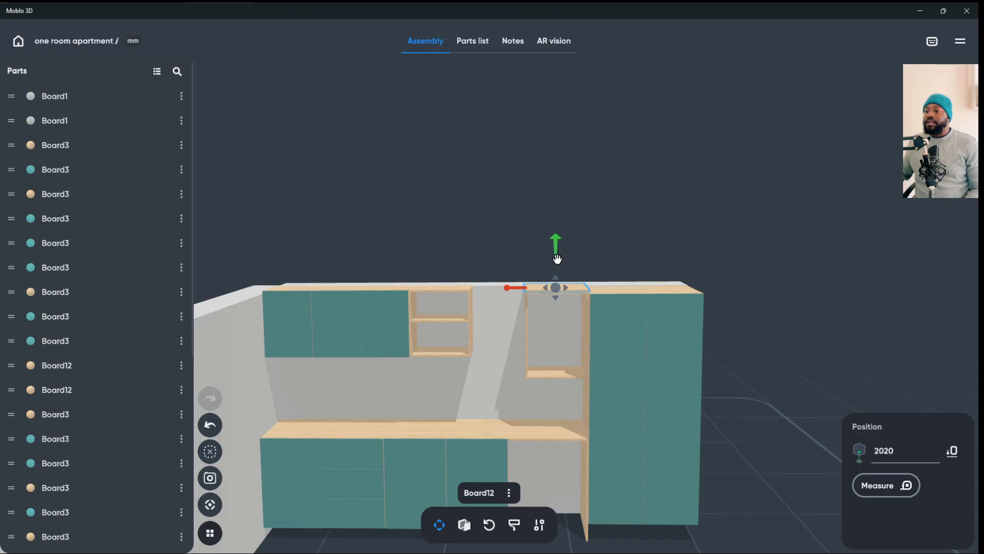
left_click_drag(555, 262, 527, 339)
left_click(464, 524)
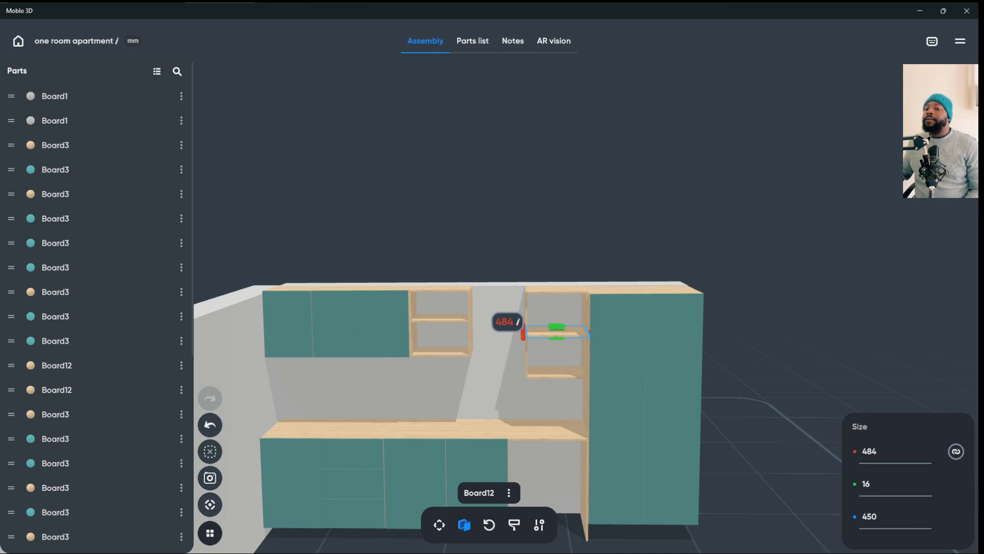
- Move the wall cabinet's outer side panel and bottom panel forward so their edges line up with the top panel
left_click(210, 504)
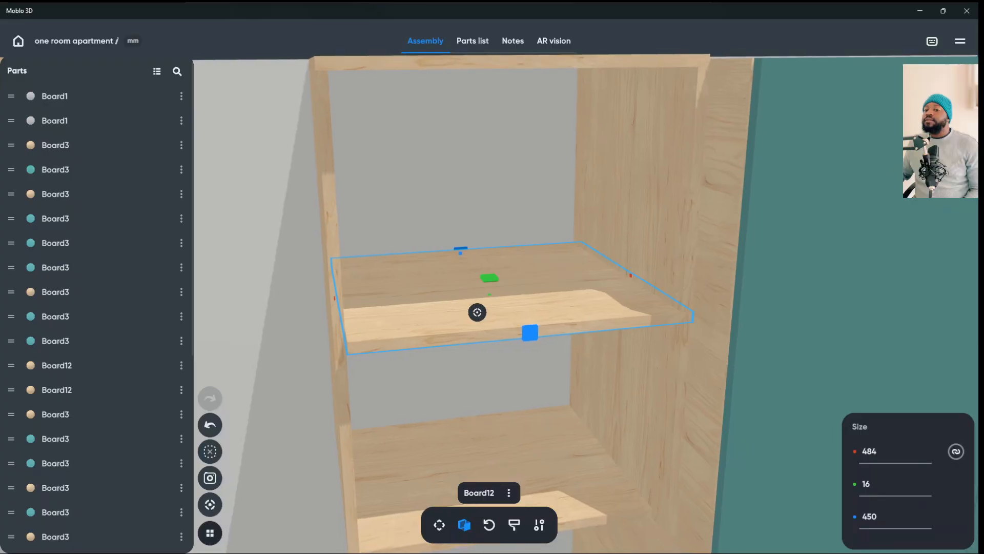
left_click(451, 159)
left_click_drag(452, 205, 451, 185)
left_click_drag(451, 277, 452, 221)
scroll(492, 277, "down", 3)
left_click_drag(451, 257, 602, 256)
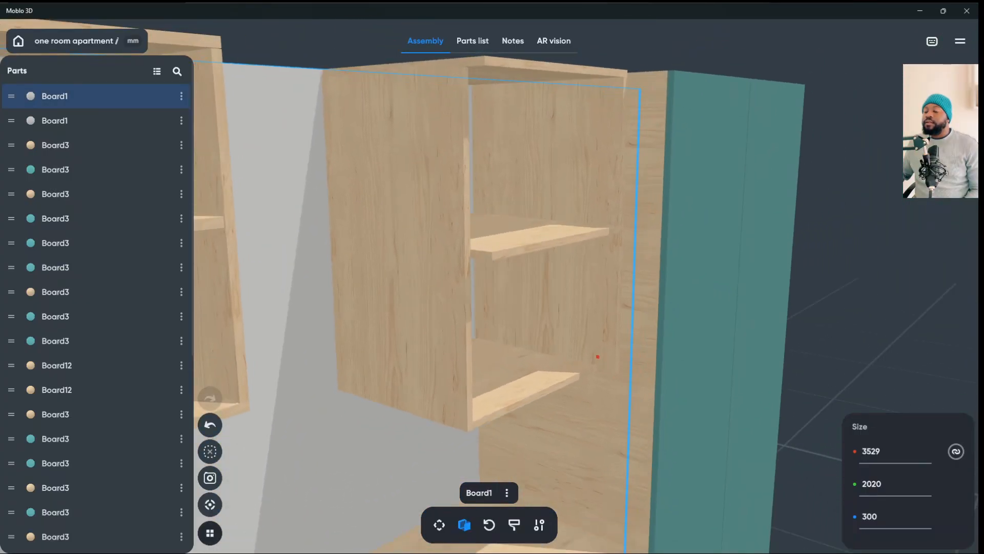
left_click(538, 239)
left_click_drag(538, 238, 600, 323)
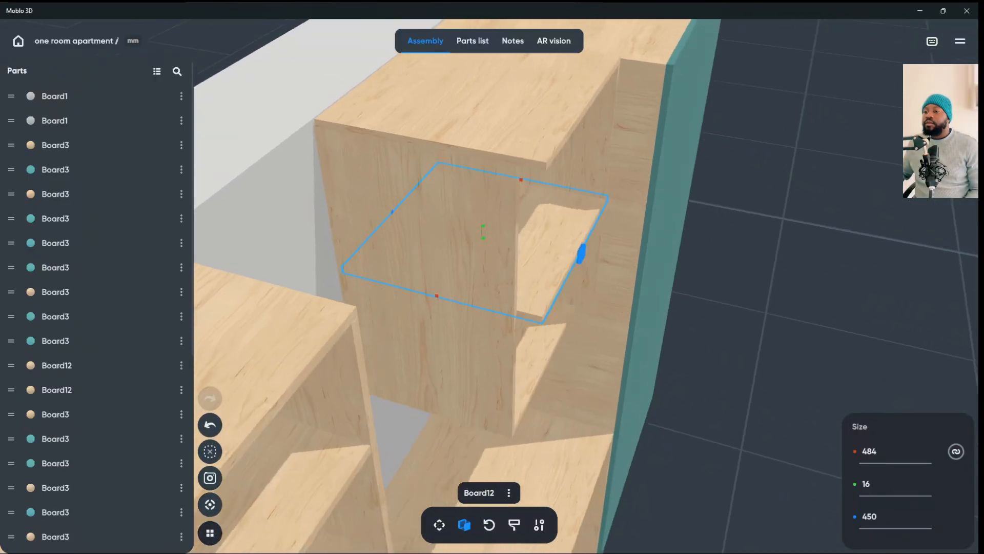
left_click(430, 266)
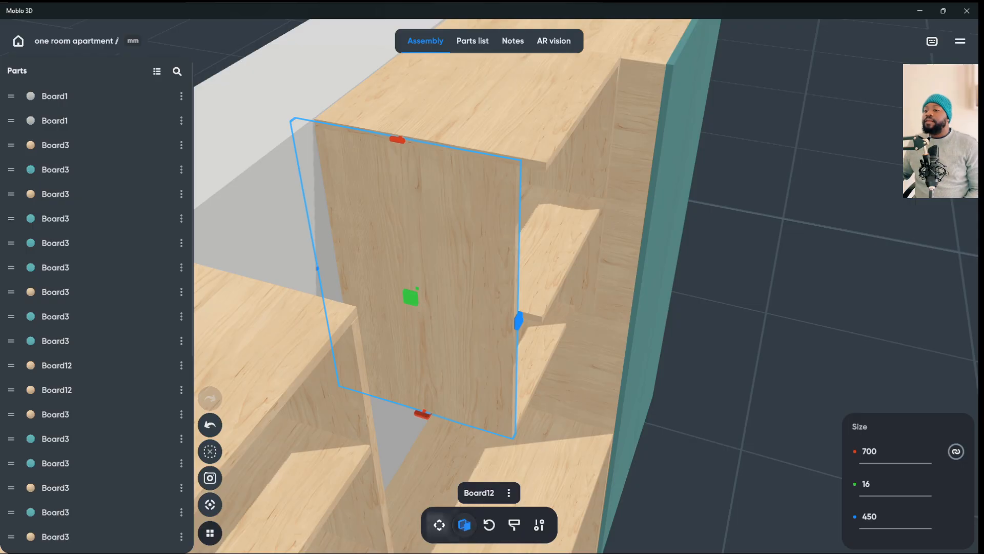
left_click(440, 525)
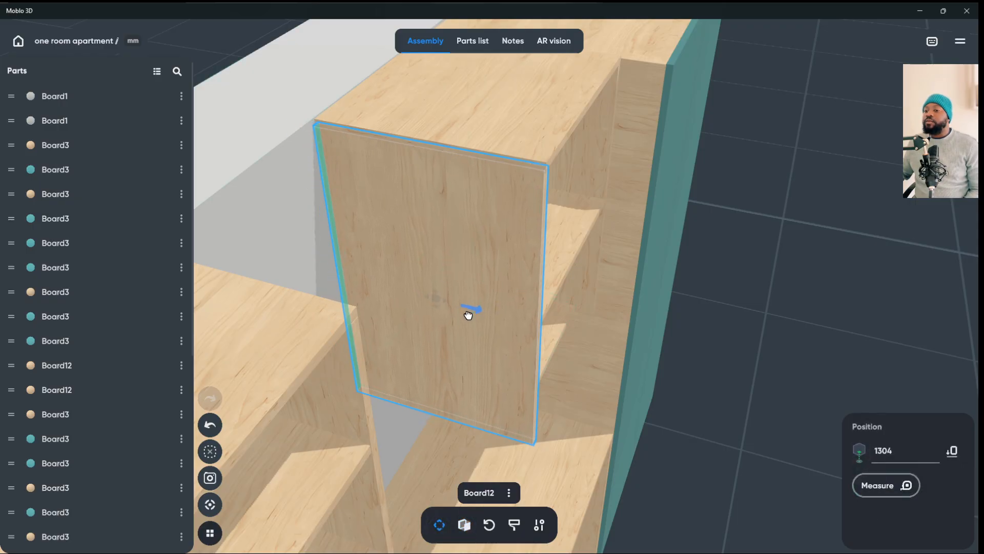
left_click(551, 339)
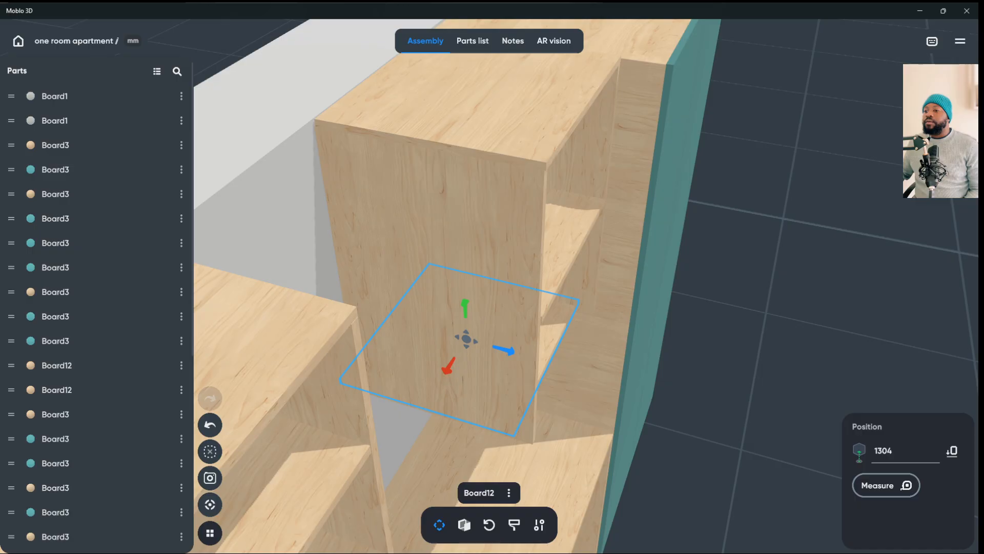
left_click_drag(494, 350, 509, 360)
- Apply the Pastel blue colour to the wall cabinet's outer side panel
middle_click_drag(508, 361, 328, 302)
scroll(486, 317, "down", 4)
middle_click_drag(411, 307, 461, 308)
left_click(431, 260)
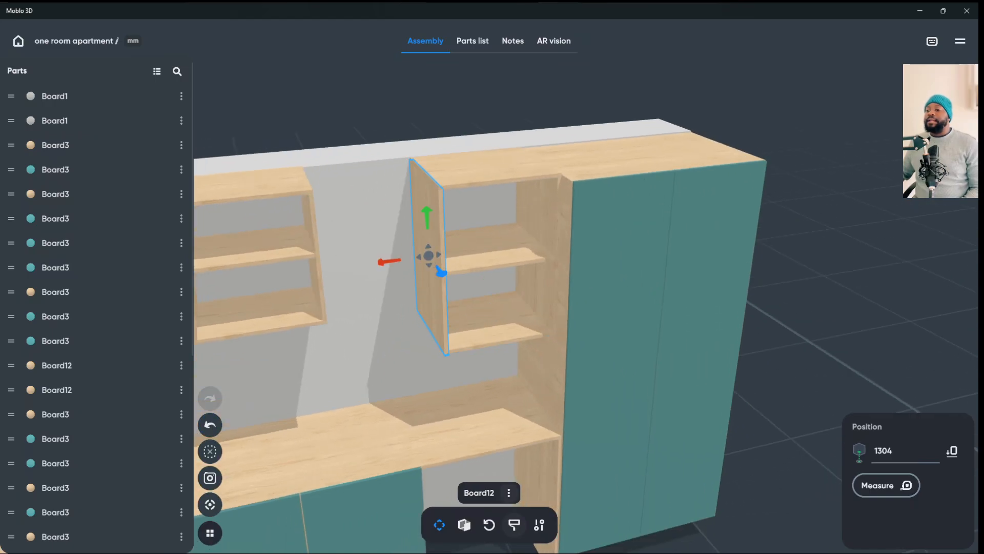
left_click(514, 525)
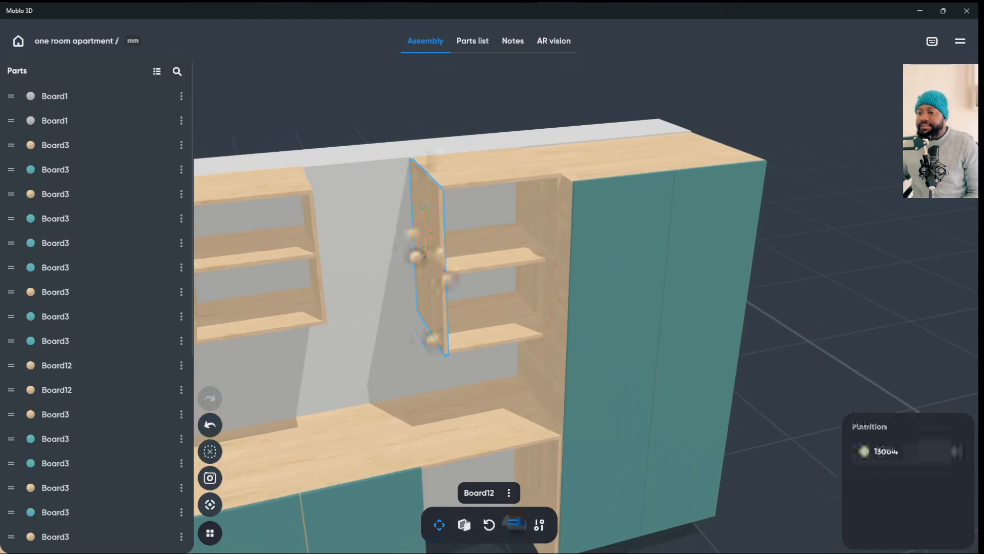
left_click(897, 450)
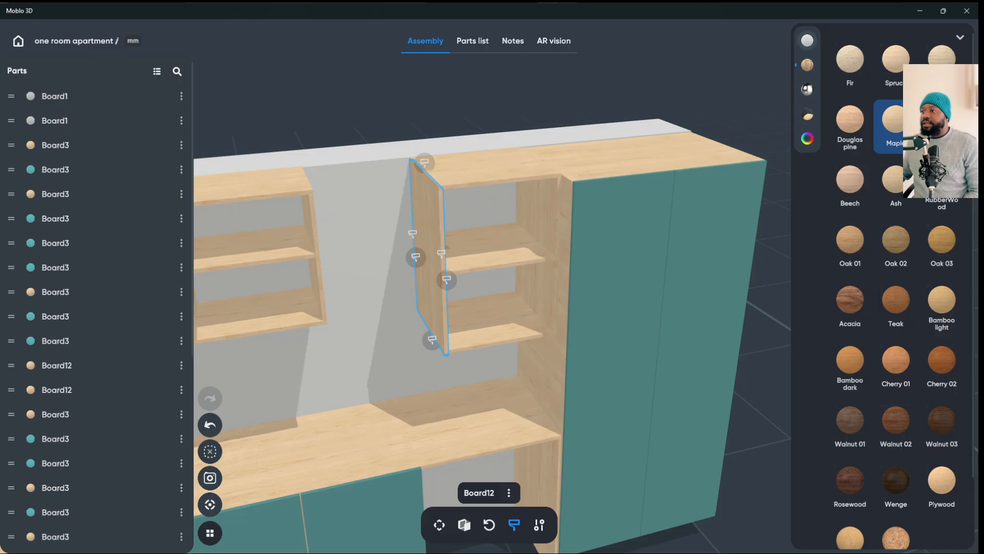
left_click(807, 40)
left_click(942, 239)
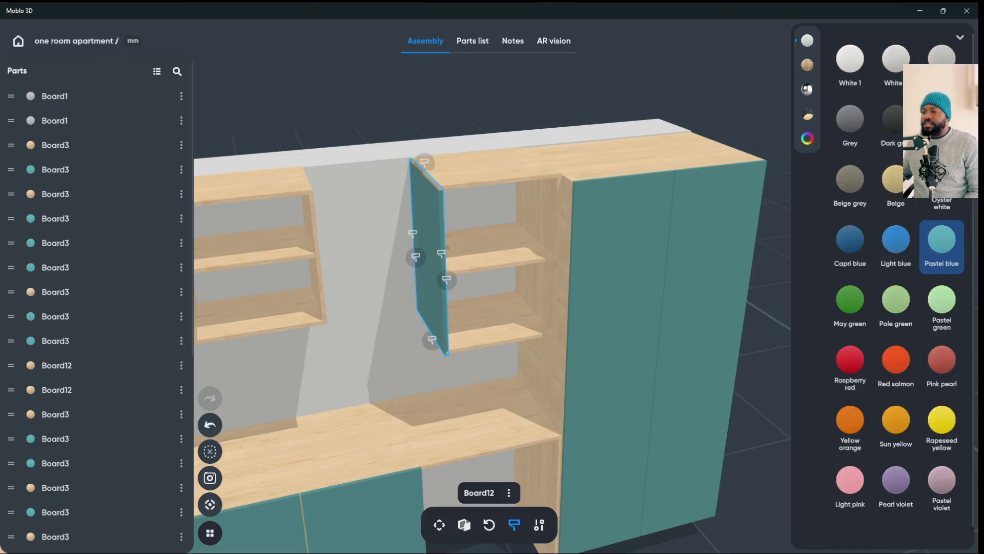
- Apply the Pastel blue colour to the open wall cabinet's top panel and its inner side panel against the tall cabinet
left_click(486, 167)
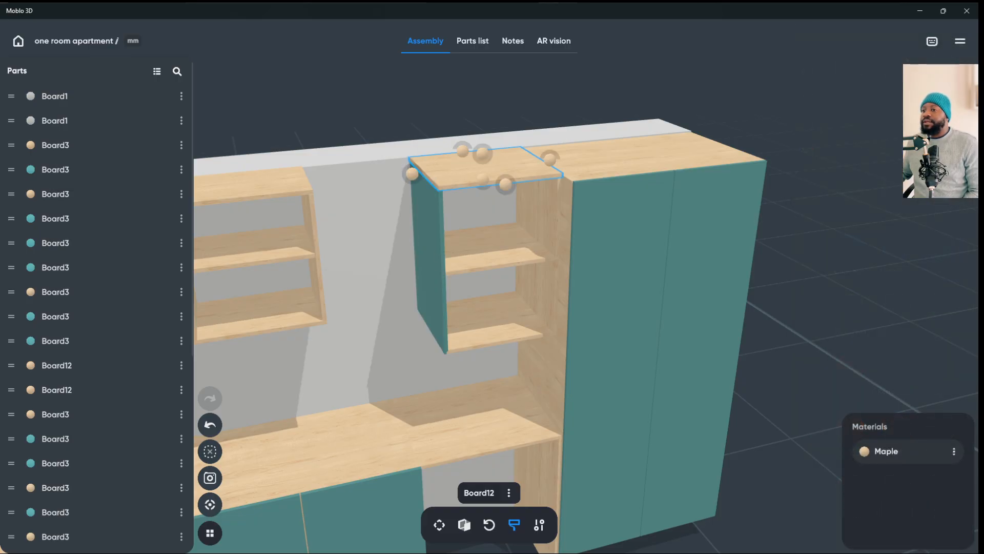
left_click(897, 450)
left_click(807, 40)
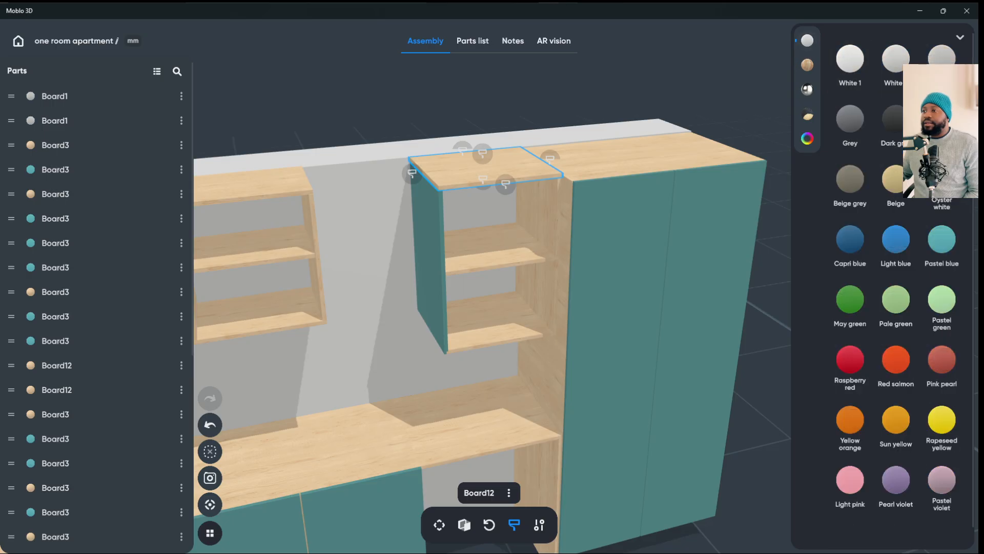
left_click(942, 239)
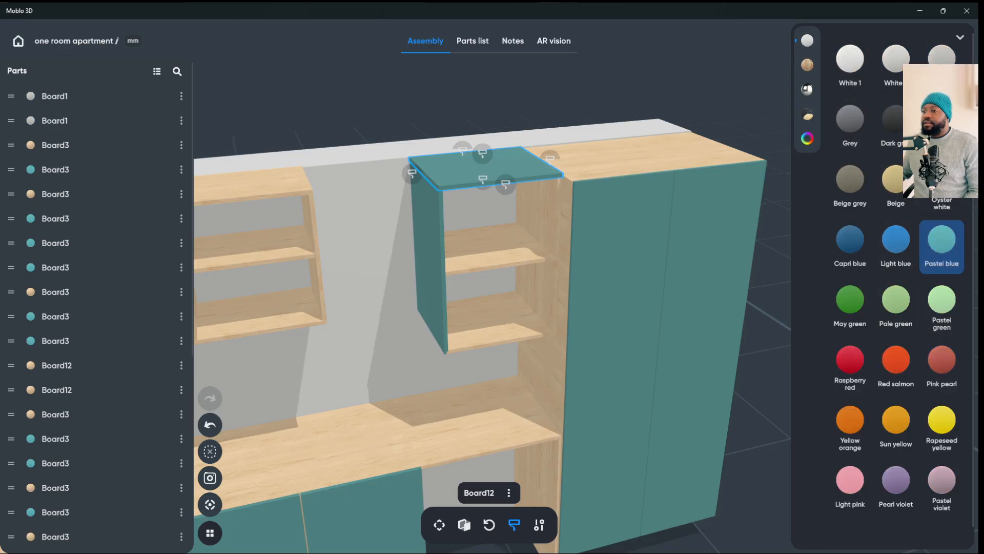
left_click(539, 240)
left_click(898, 451)
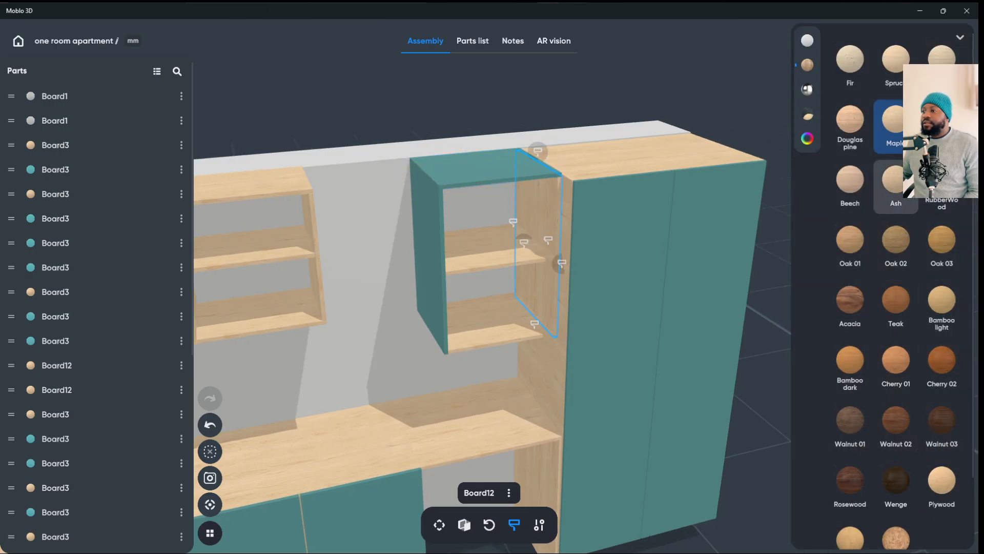
left_click(807, 41)
left_click(941, 239)
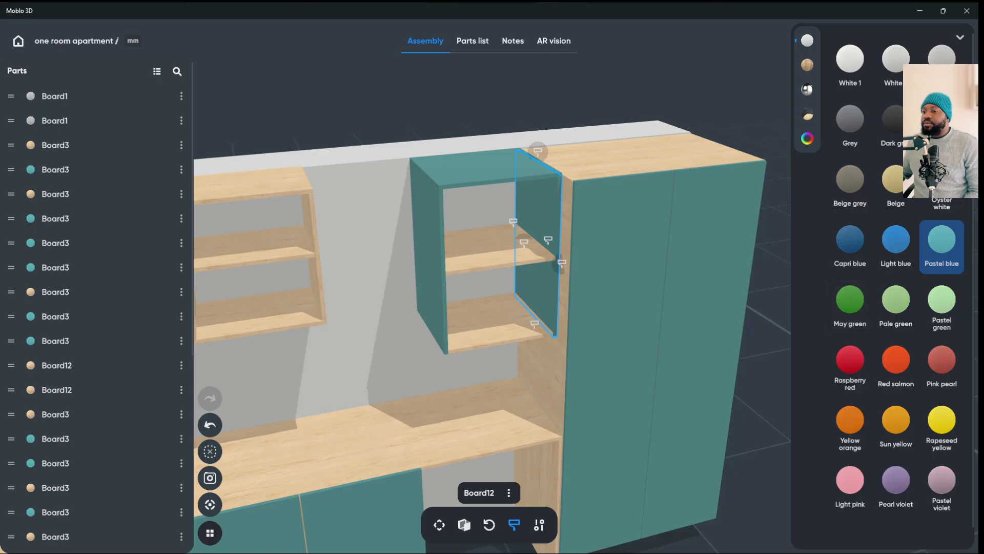
- Apply the Pastel blue colour to the open wall cabinet's bottom panel and middle shelf
left_click(487, 328)
left_click(898, 450)
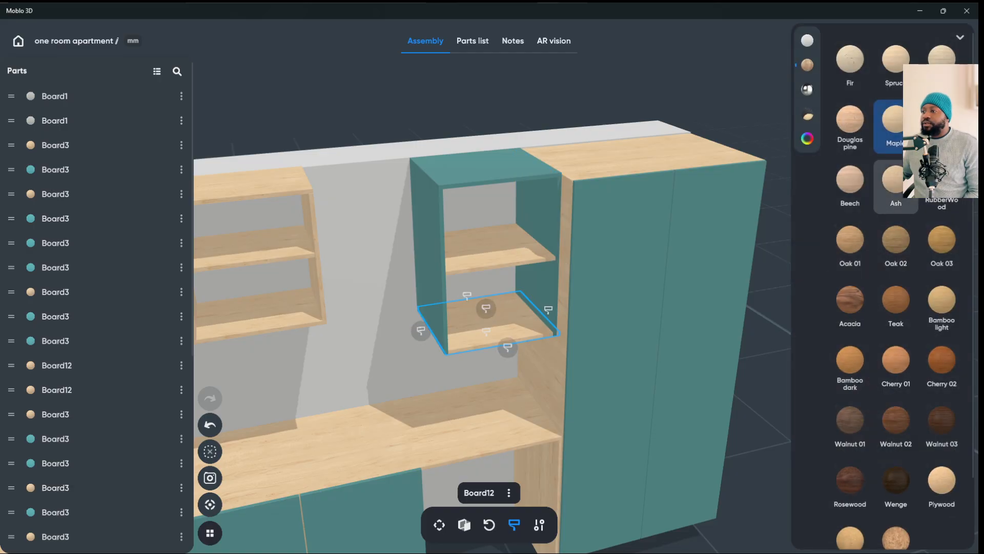
left_click(808, 41)
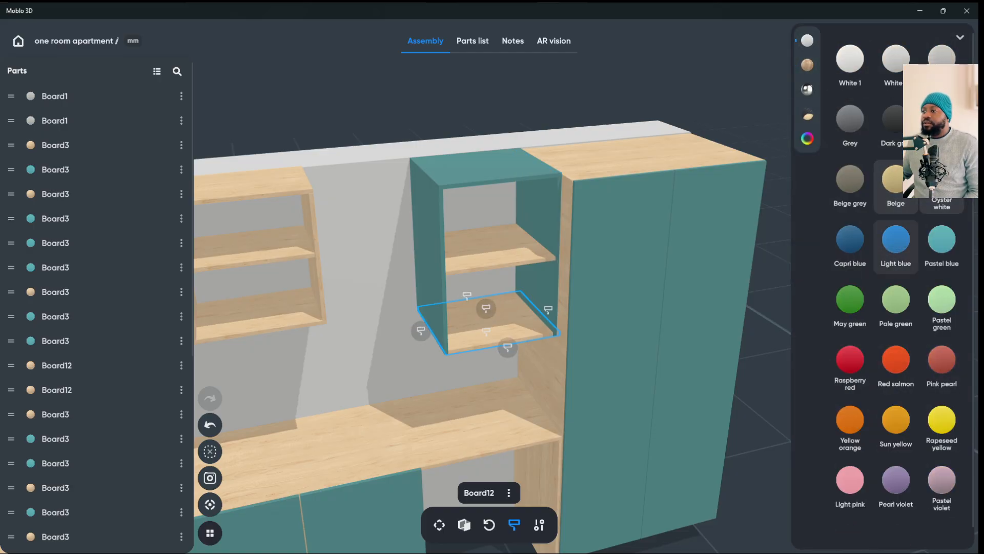
left_click(941, 240)
mouse_move(492, 308)
left_mouse_down()
mouse_move(492, 277)
mouse_move(389, 298)
mouse_move(446, 310)
mouse_move(477, 300)
left_mouse_up()
scroll(492, 307, "down", 4)
scroll(485, 310, "down", 3)
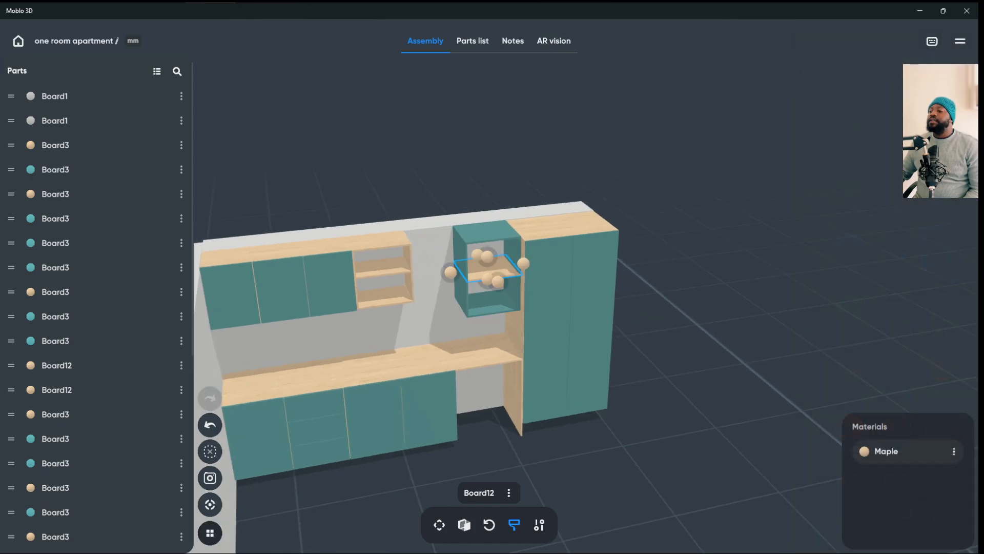
left_click(886, 451)
left_click(808, 40)
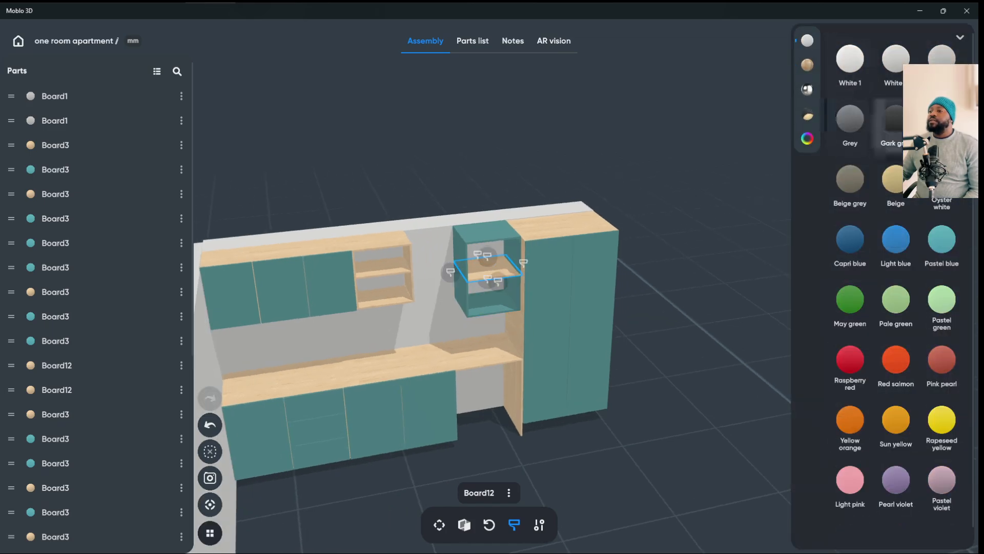
left_click(942, 239)
left_click(666, 333)
- Apply the Pastel blue colour to the upright panel supporting the desk section beside the tall cabinet
mouse_move(666, 334)
left_mouse_down()
mouse_move(800, 323)
mouse_move(761, 326)
left_mouse_up()
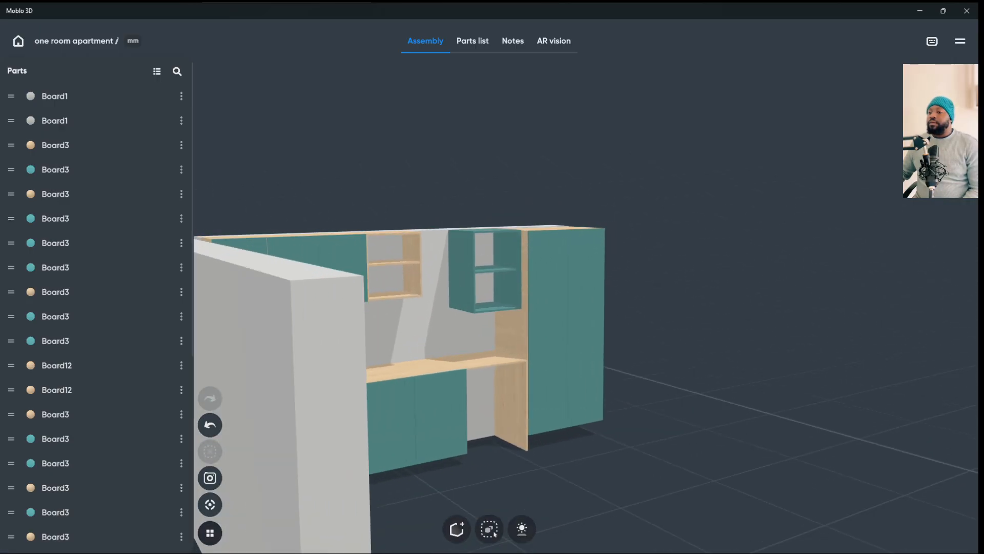
left_click(508, 400)
left_click(872, 450)
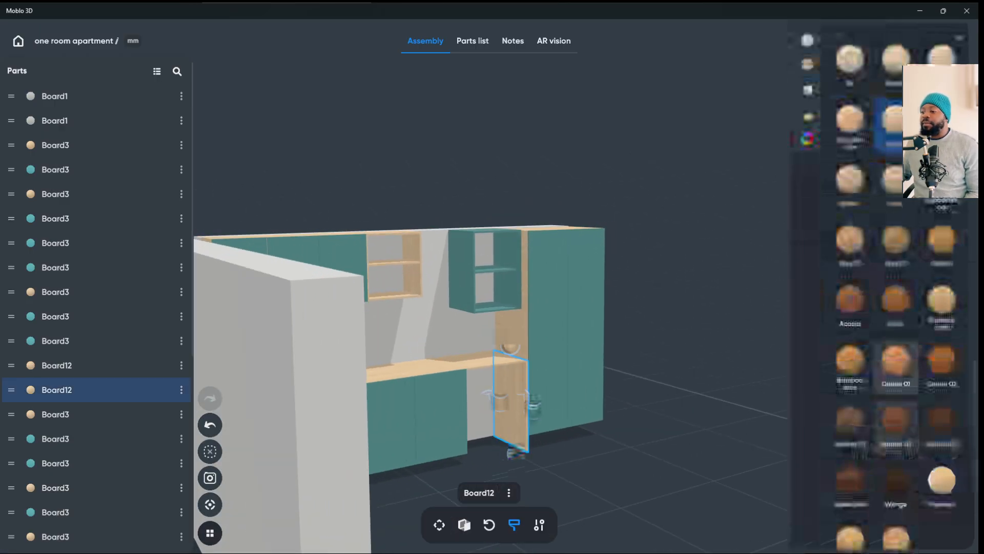
left_click(807, 40)
left_click(941, 239)
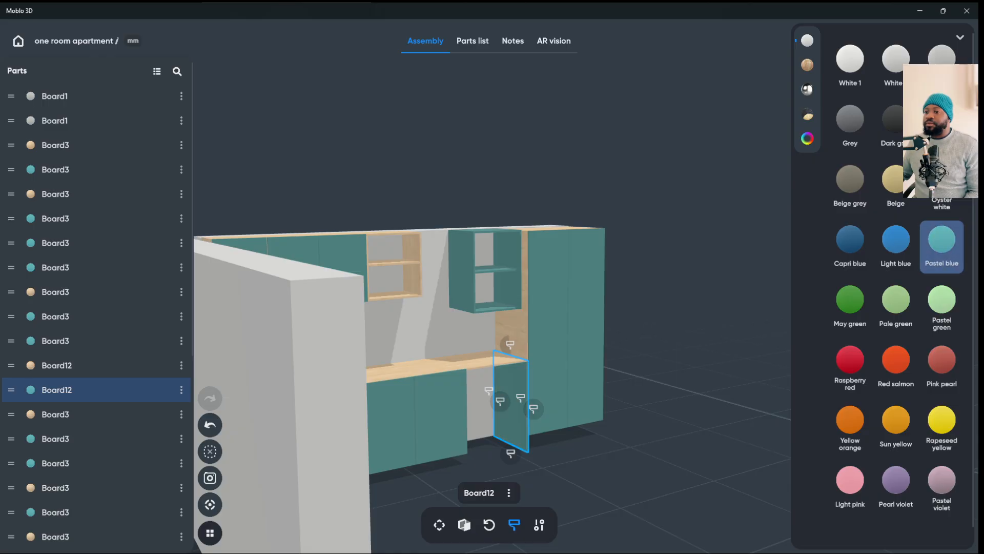
left_click(718, 318)
- Check the side wall's dimensions and examine the cabinet arrangement and free space along it from several angles
left_click_drag(718, 318, 697, 333)
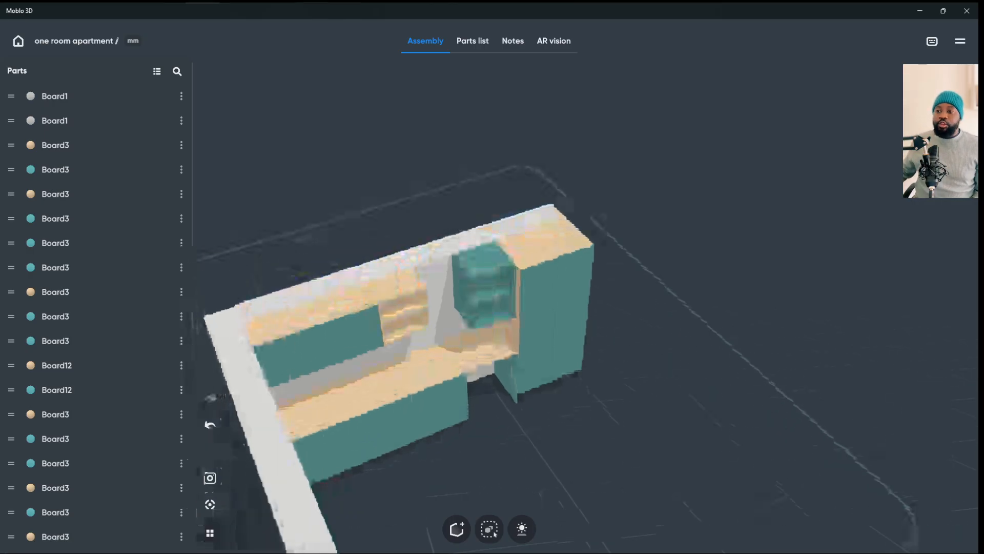
left_click(54, 120)
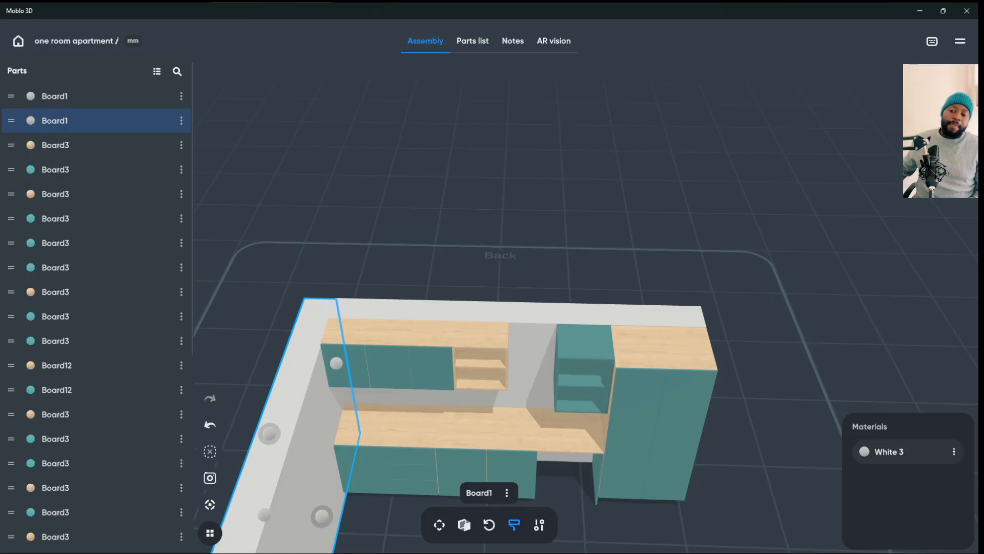
left_click(465, 524)
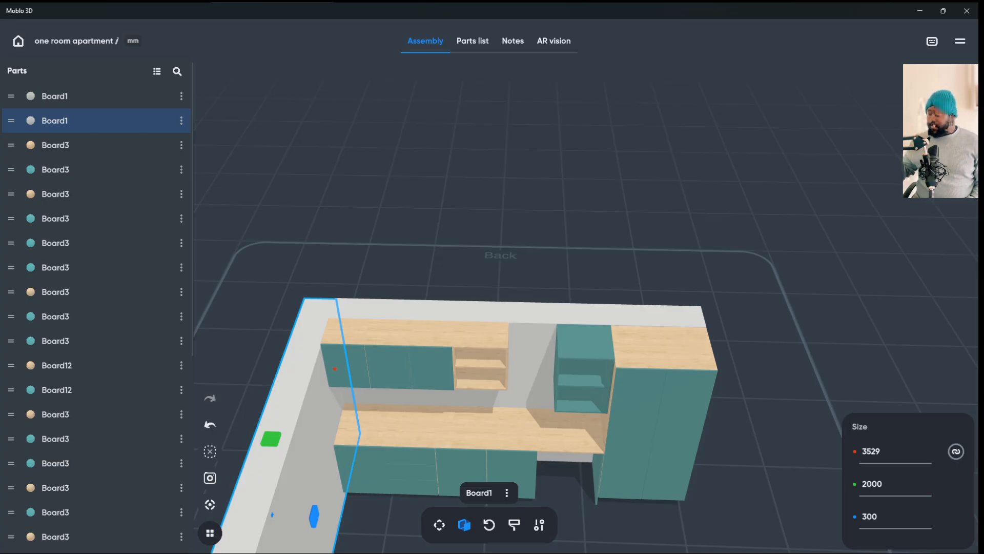
left_click_drag(492, 359, 492, 292)
scroll(492, 410, "down", 3)
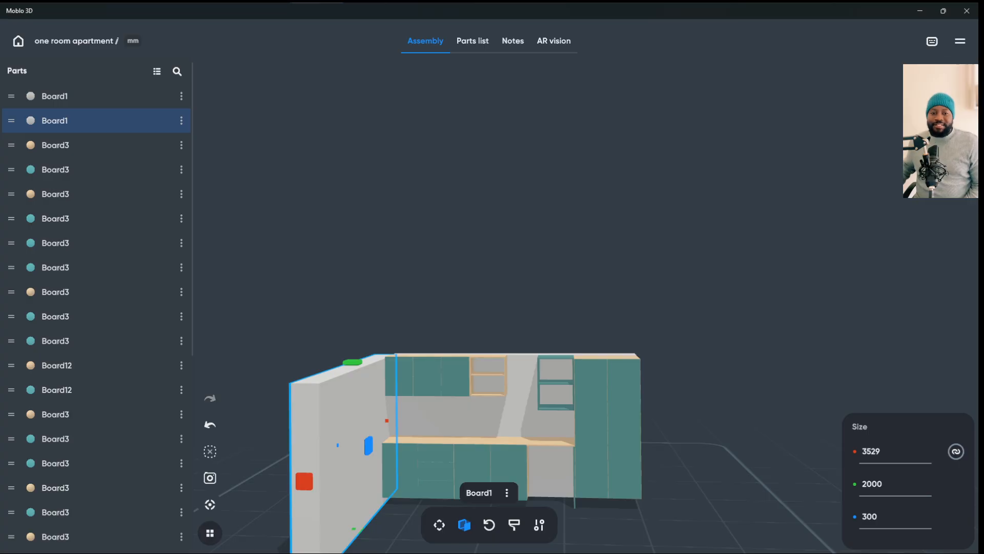
scroll(490, 277, "down", 2)
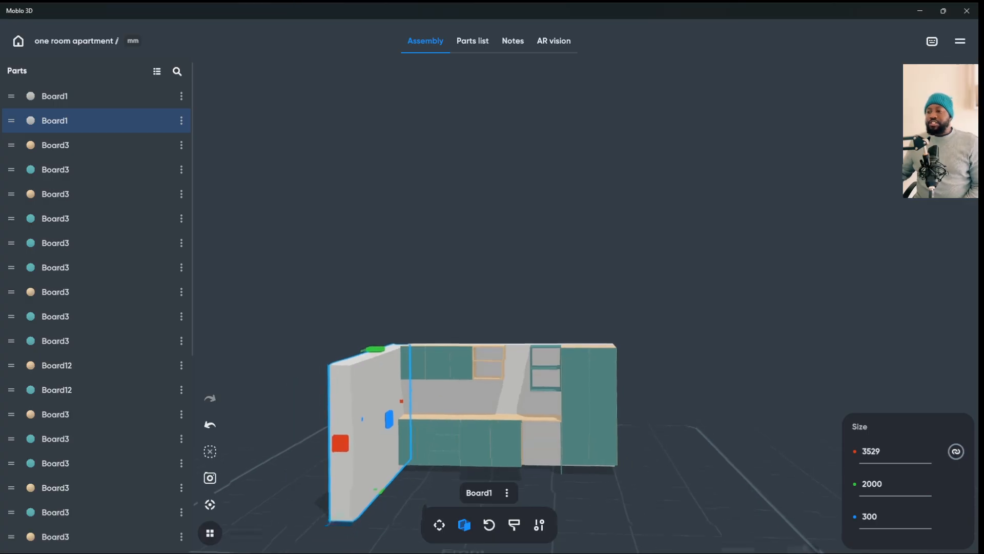
left_click_drag(490, 277, 489, 312)
scroll(490, 277, "up", 2)
scroll(489, 277, "up", 3)
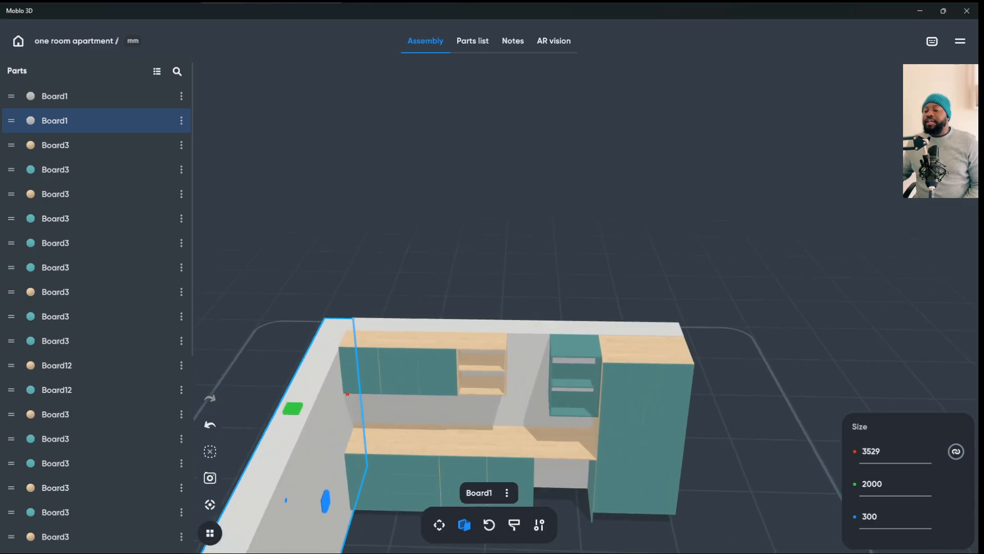
left_click_drag(489, 277, 489, 246)
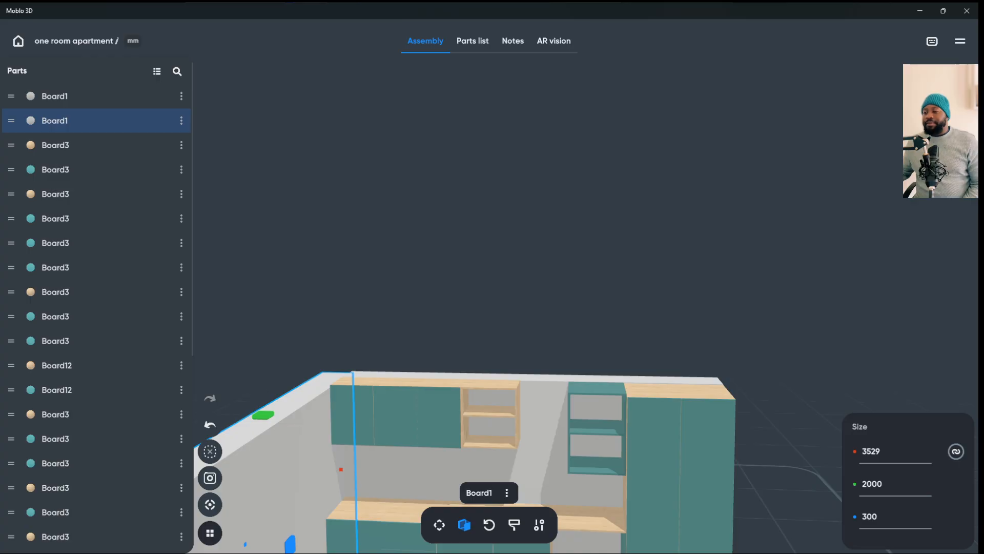
scroll(489, 277, "down", 3)
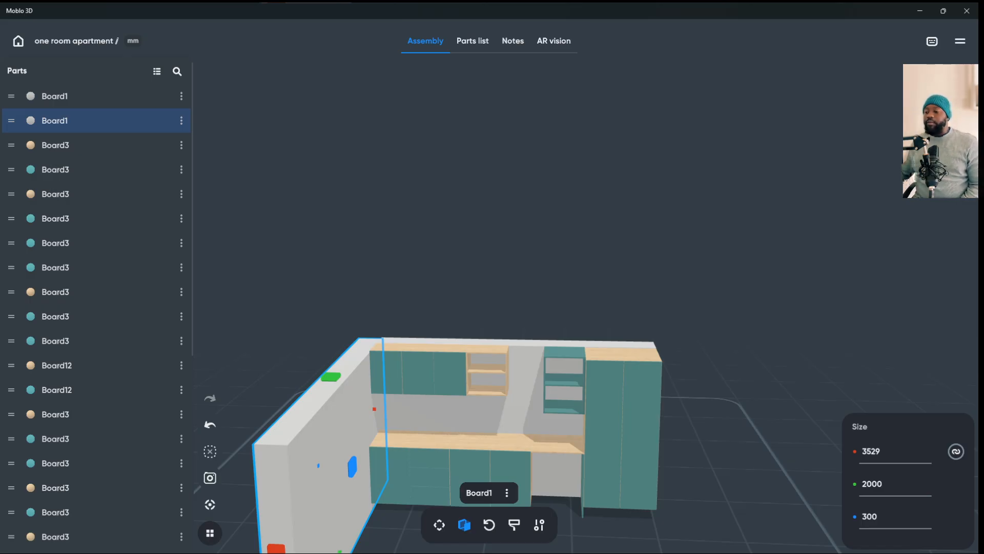
scroll(487, 308, "down", 2)
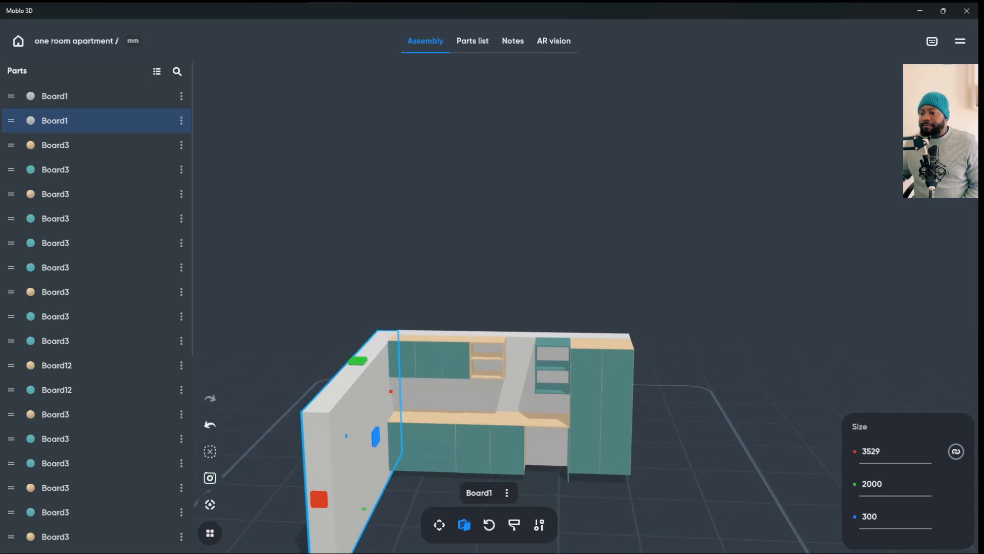
- Duplicate the desktop board beside the tall cabinet and move the copy forward, clear of the cabinets
left_click(545, 422)
right_click(548, 426)
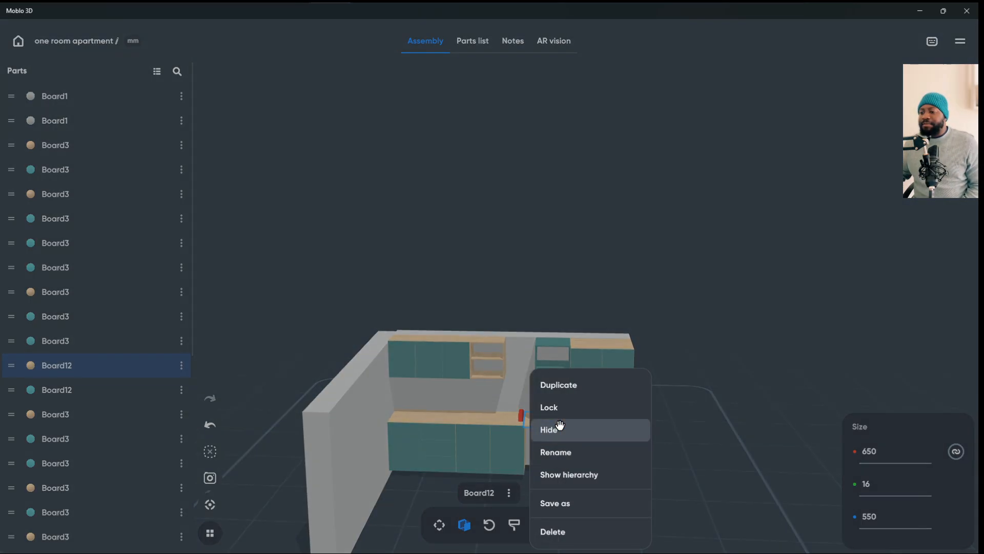
left_click(566, 379)
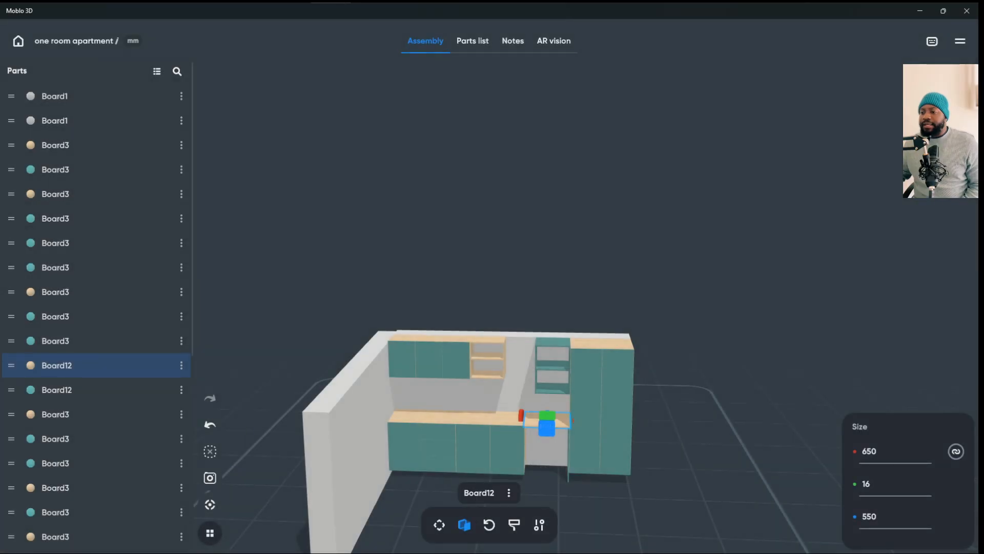
right_click(558, 427)
left_click(565, 390)
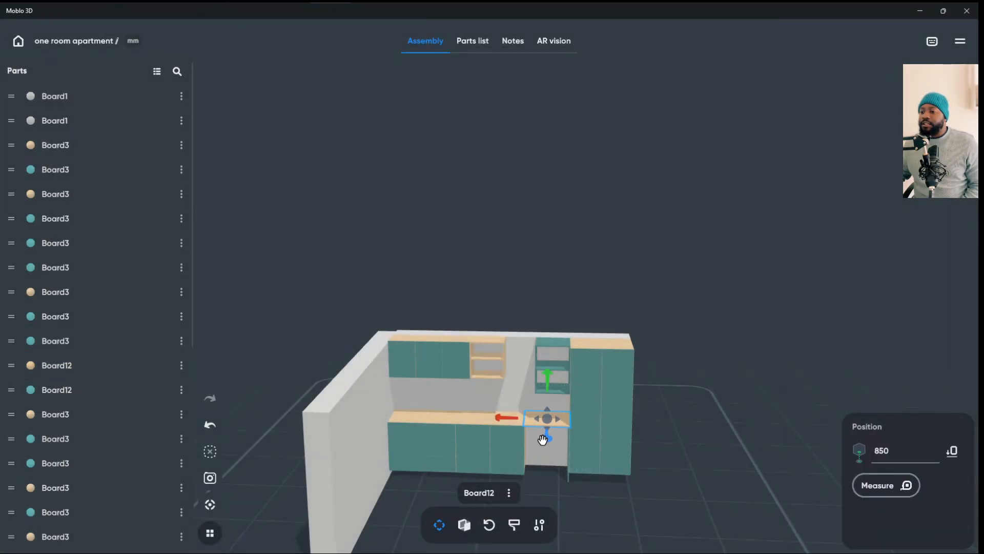
left_click_drag(546, 435, 543, 507)
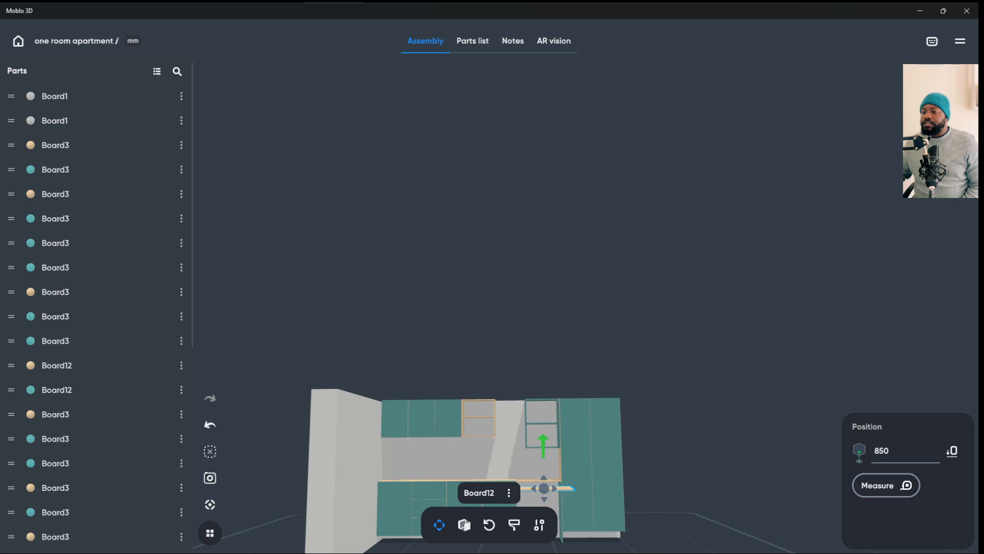
- Stretch the copied board in both directions to a length of 2250 mm
left_click(465, 525)
scroll(492, 451, "down", 2)
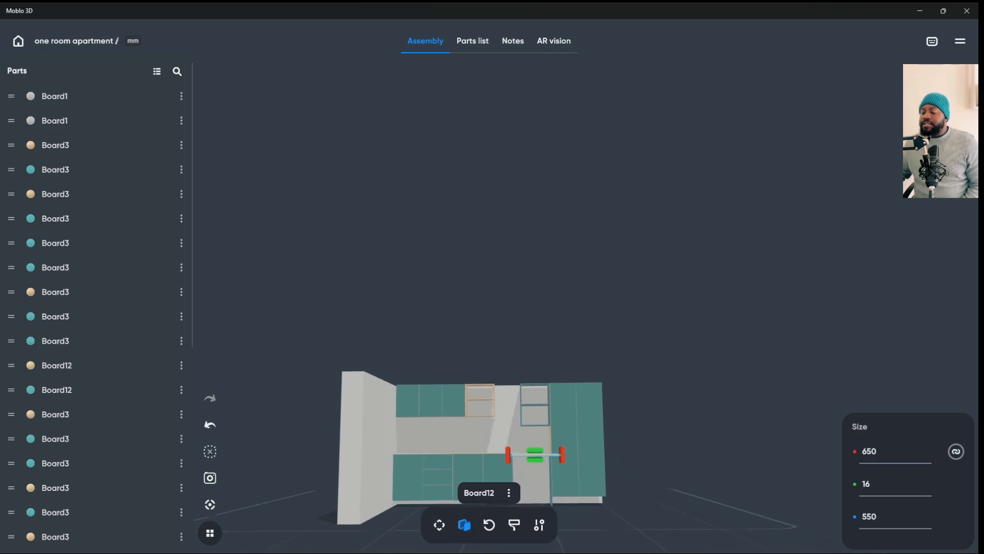
left_click_drag(666, 256, 666, 307)
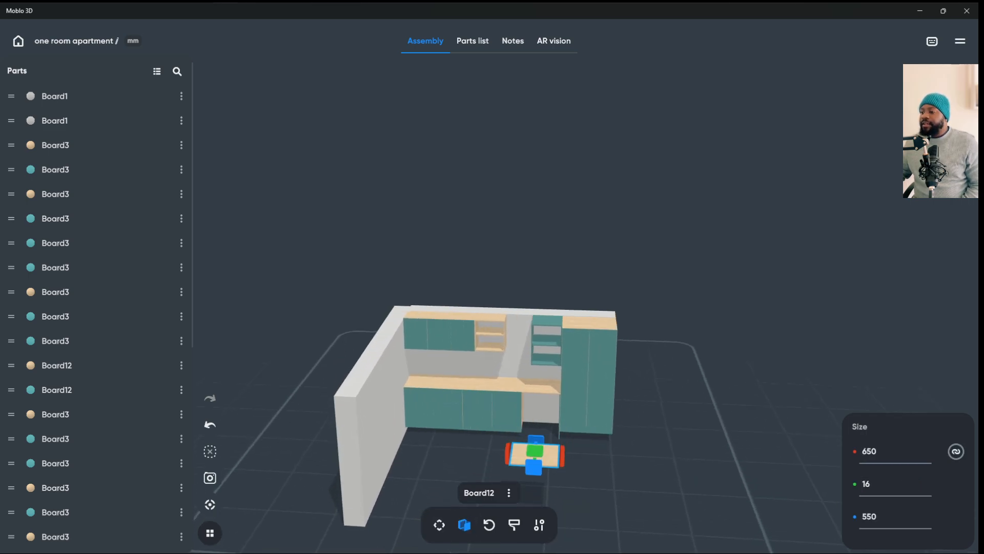
scroll(492, 410, "down", 3)
left_click_drag(551, 437, 637, 448)
left_click_drag(567, 441, 491, 429)
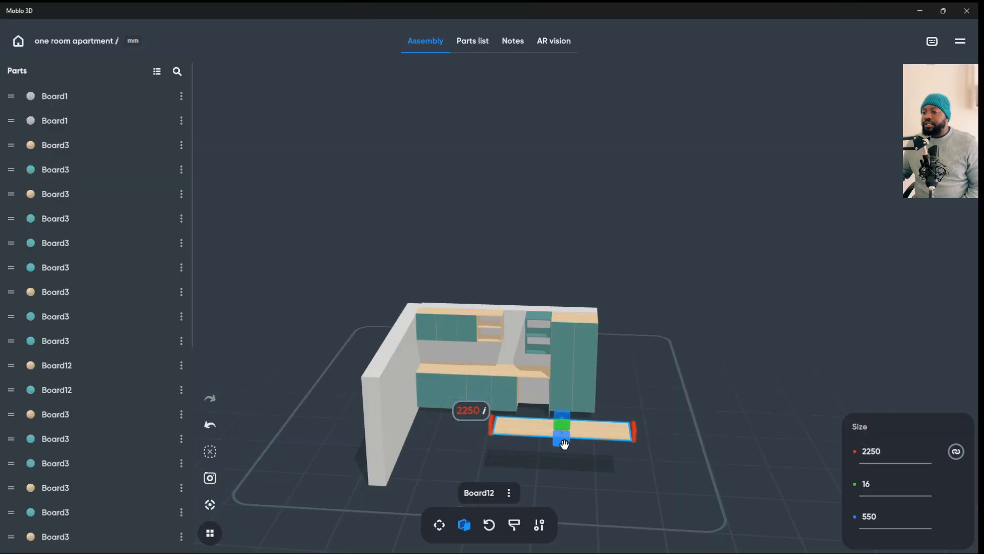
- Set the copied board's depth to 600 mm and its thickness to 32 mm
left_click(869, 516)
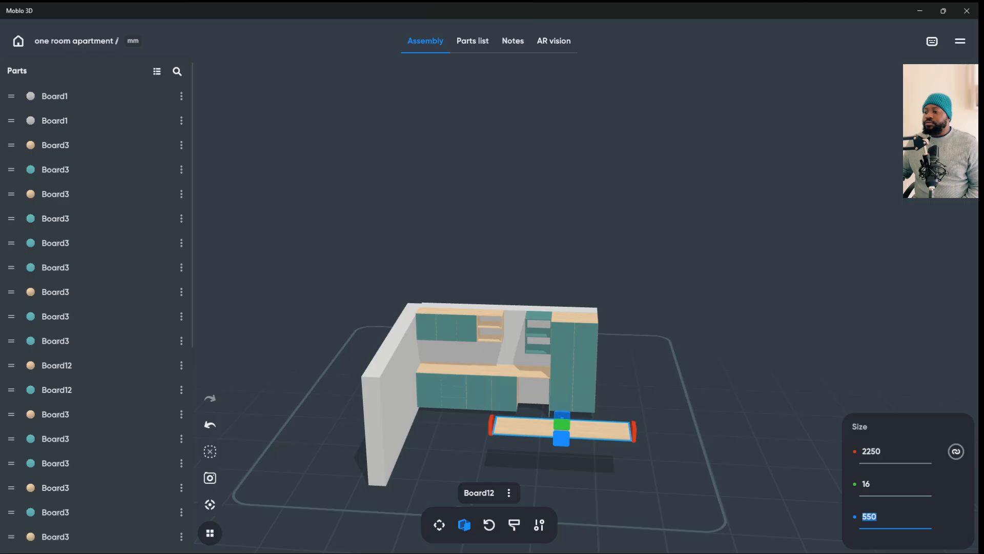
type("600")
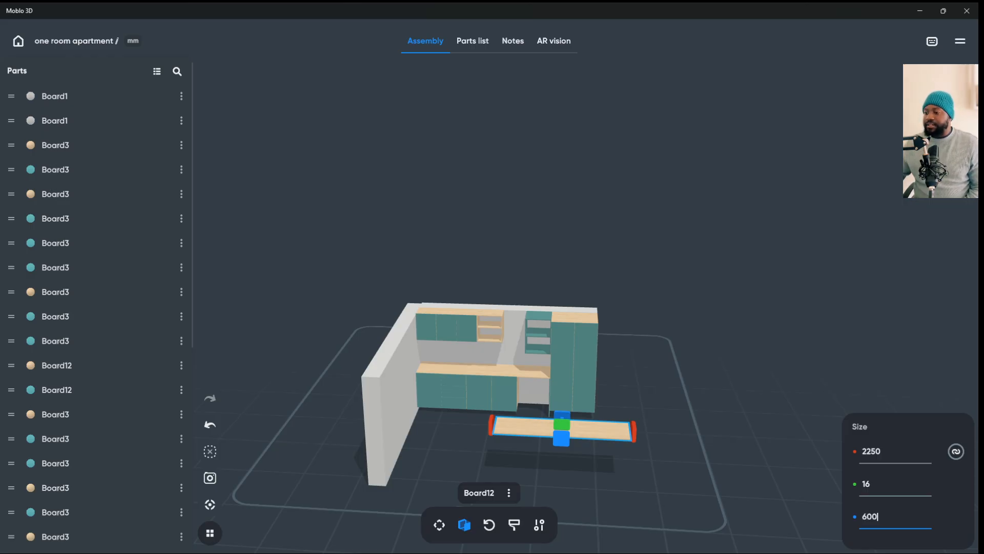
left_click(866, 483)
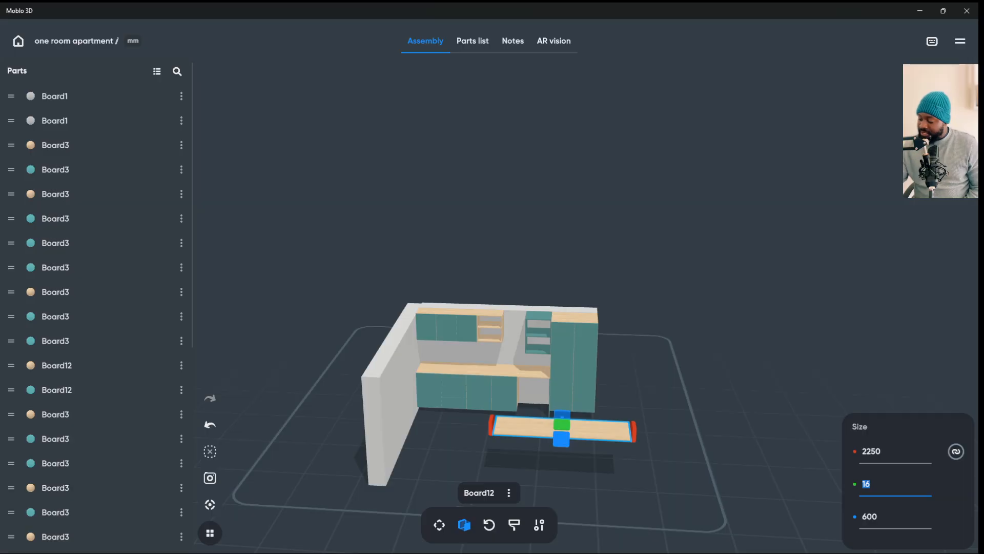
type("32")
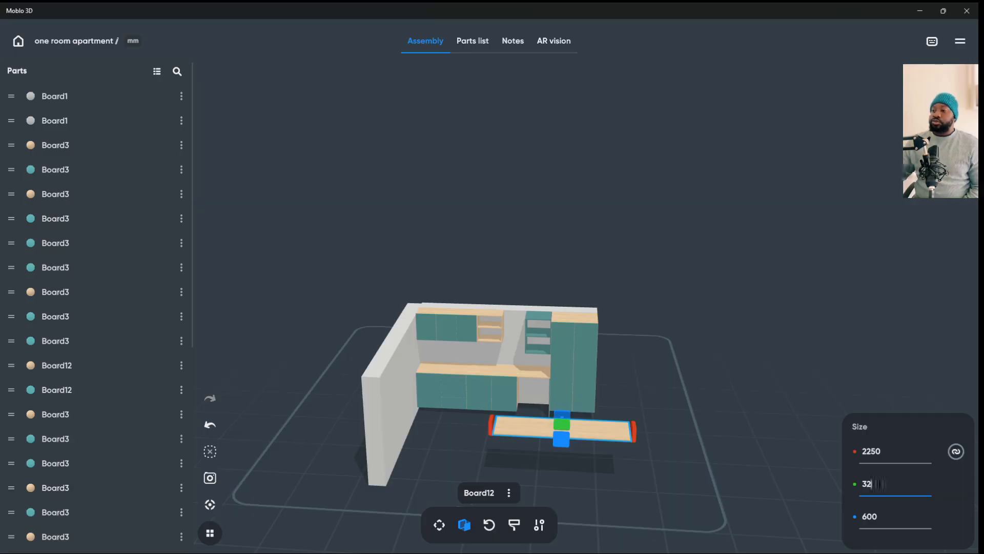
key("Return")
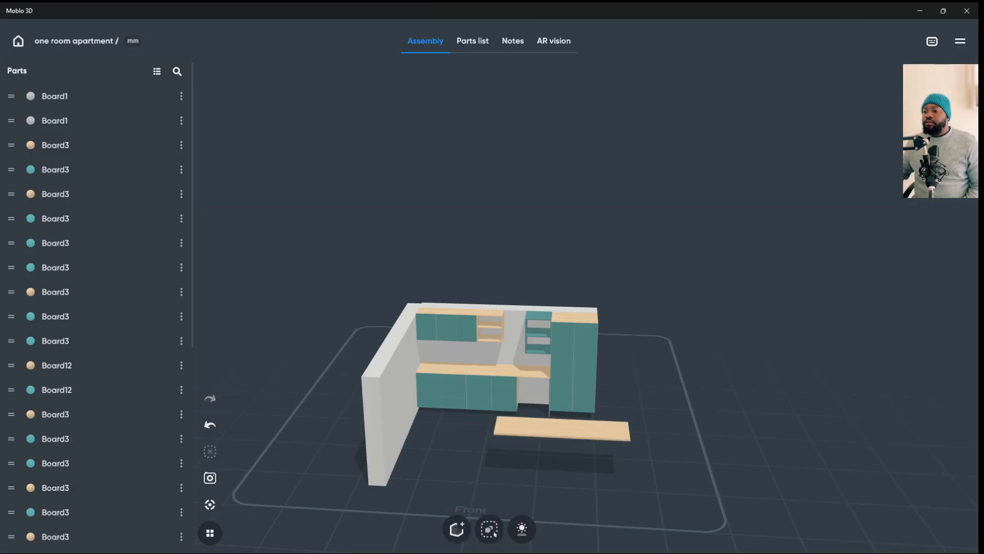
- Recolour the long board in front of the cabinets from the solid colours with a near-black finish
left_click(561, 428)
left_click(514, 524)
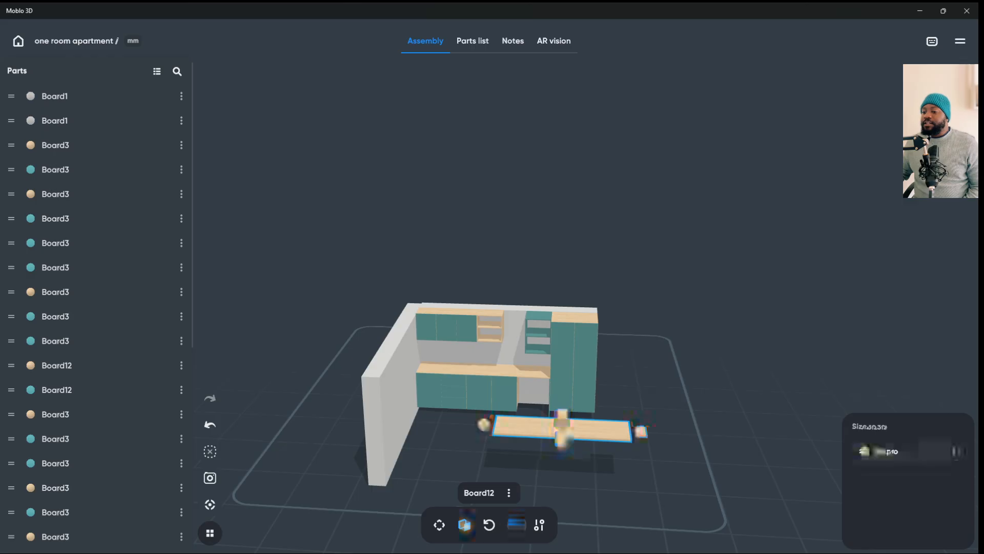
left_click(895, 451)
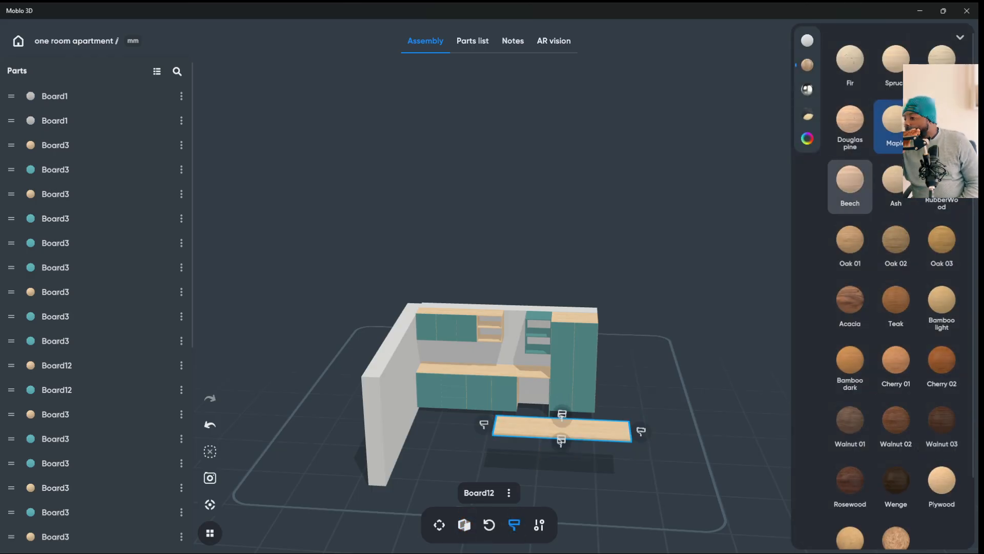
left_click(807, 116)
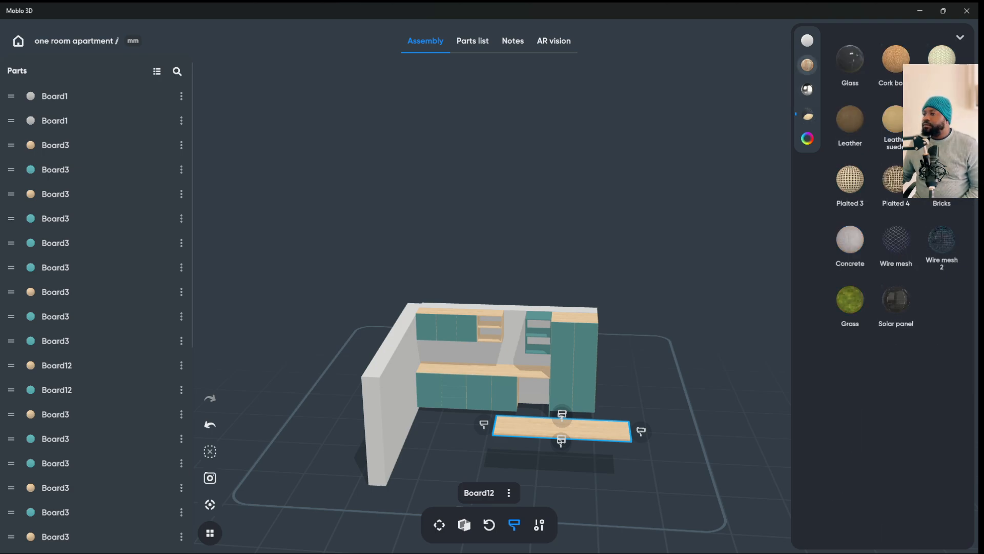
left_click(807, 65)
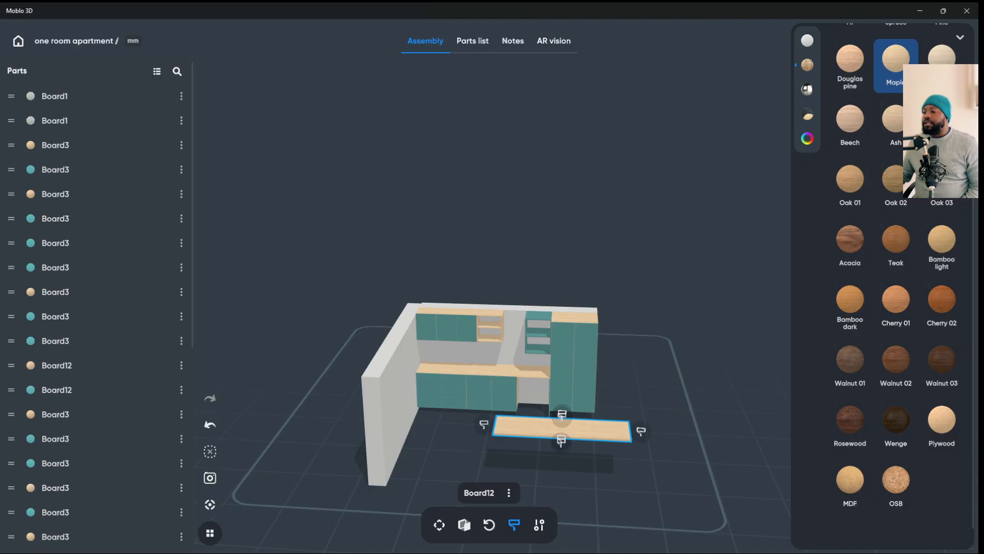
scroll(942, 246, "up", 1)
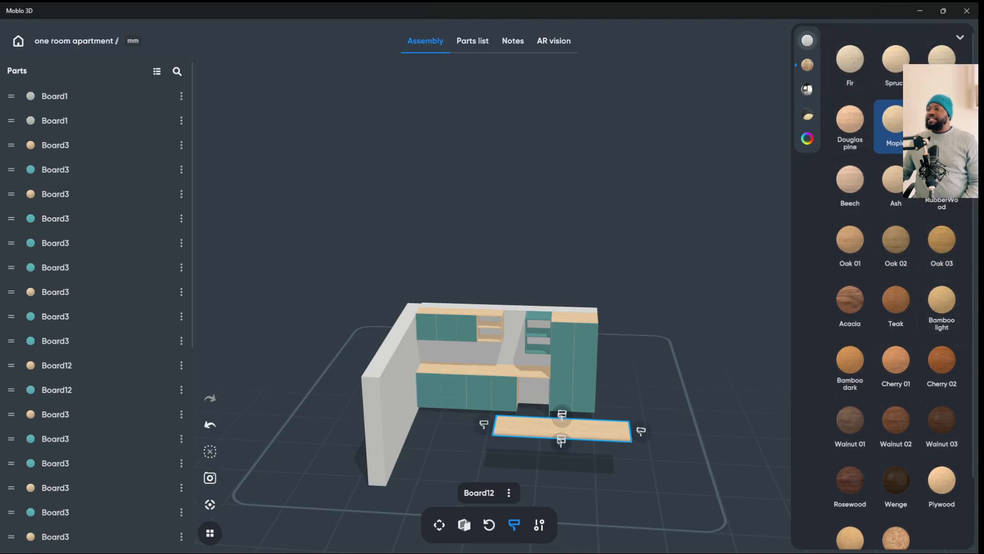
left_click(807, 40)
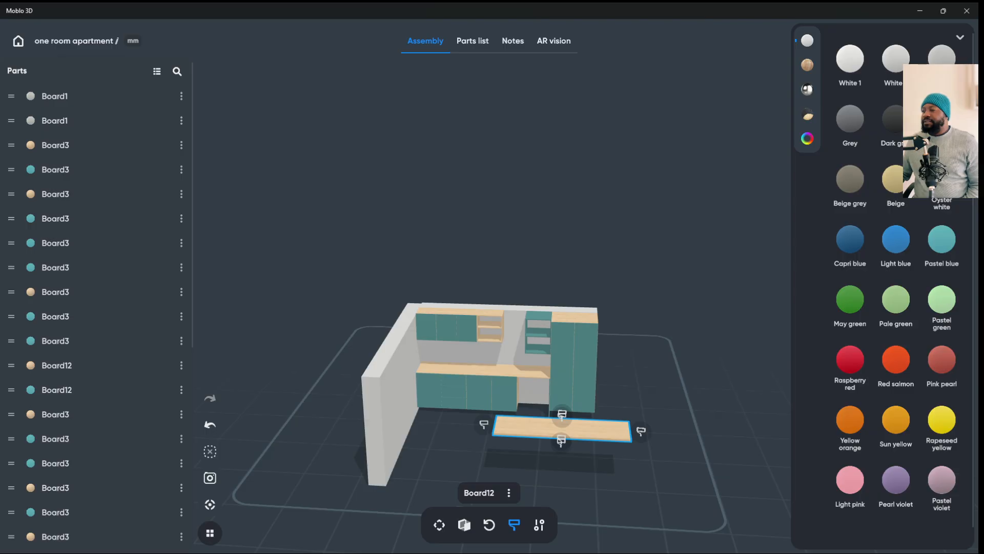
left_click(943, 119)
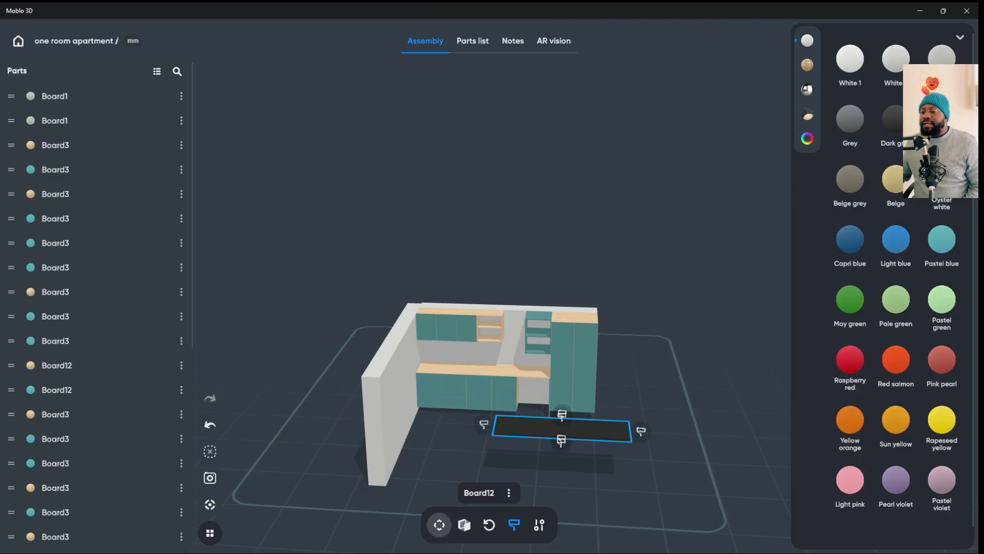
- Move the black board toward the side wall and the base cabinets, and raise it to a height of about 1117 mm
left_click(440, 524)
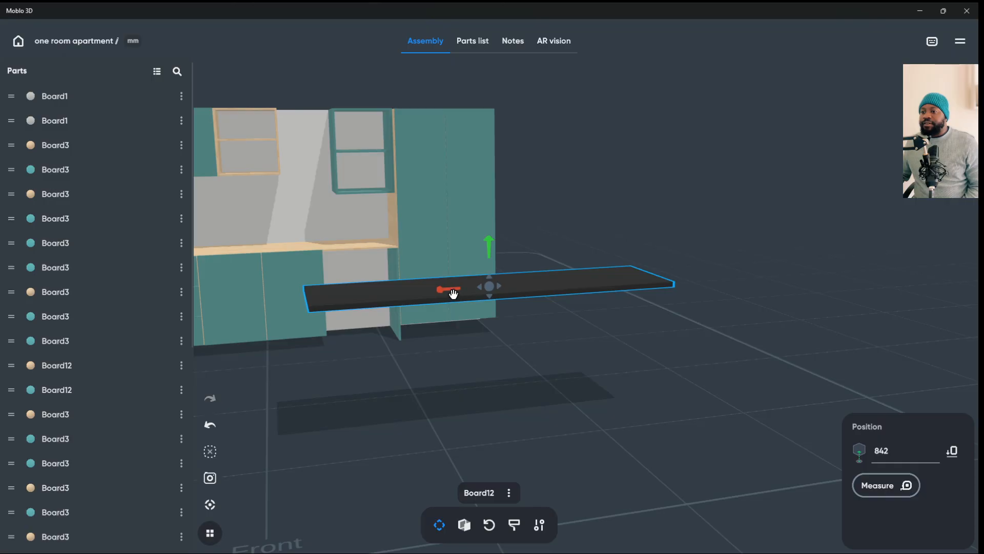
left_click_drag(451, 290, 268, 301)
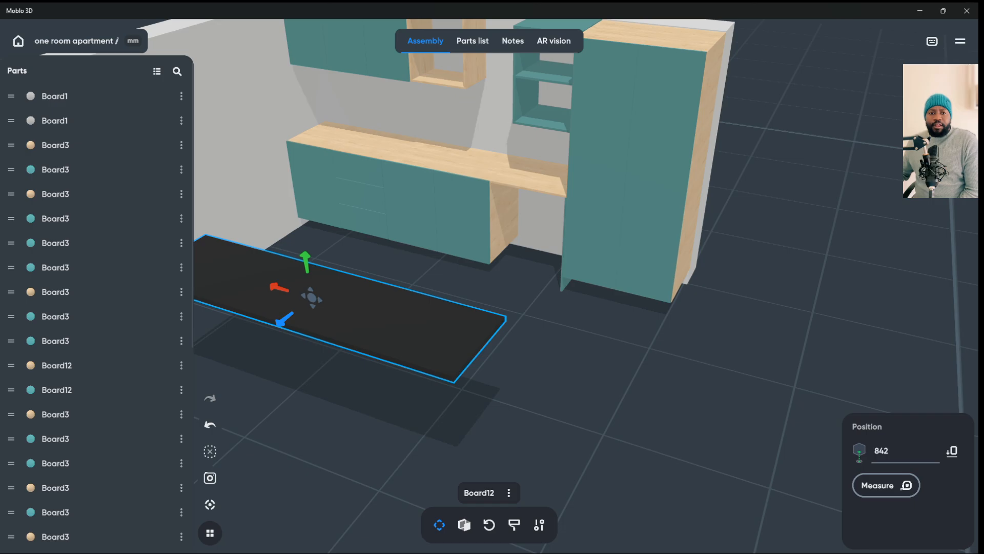
left_click_drag(281, 322, 379, 248)
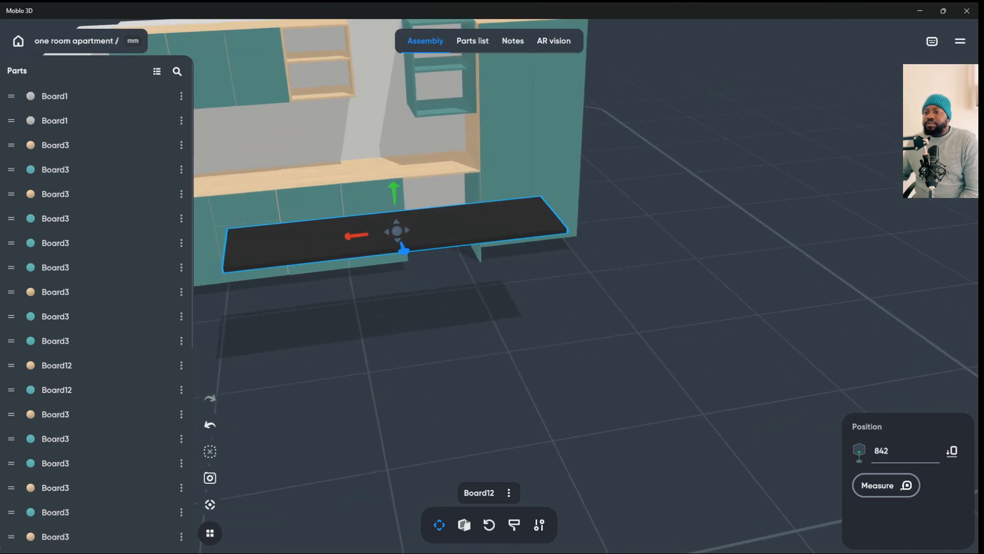
left_click_drag(394, 193, 391, 153)
left_click_drag(357, 201, 278, 208)
left_click_drag(513, 308, 384, 328)
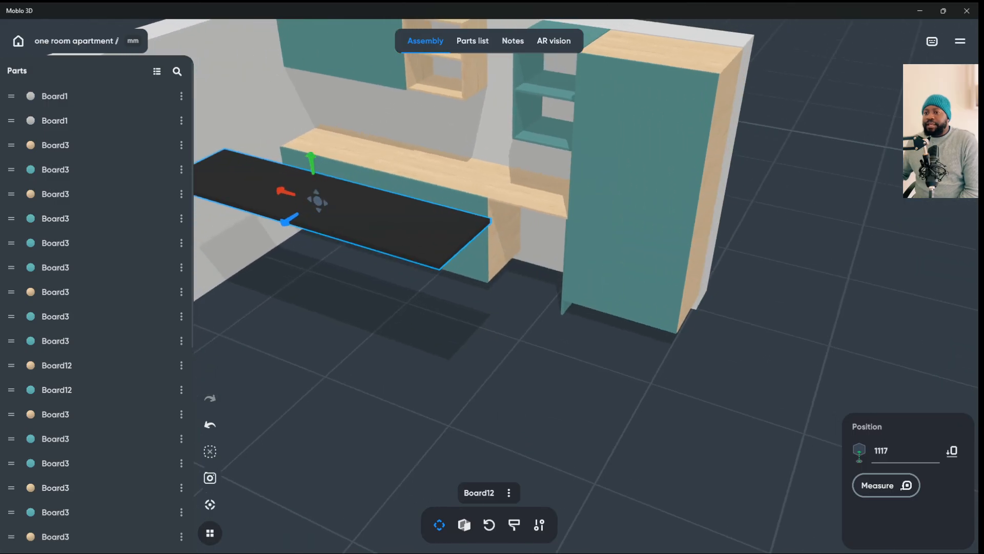
- Stretch the black board's free end toward the tall cabinet to a length of about 2508 mm
left_click(465, 525)
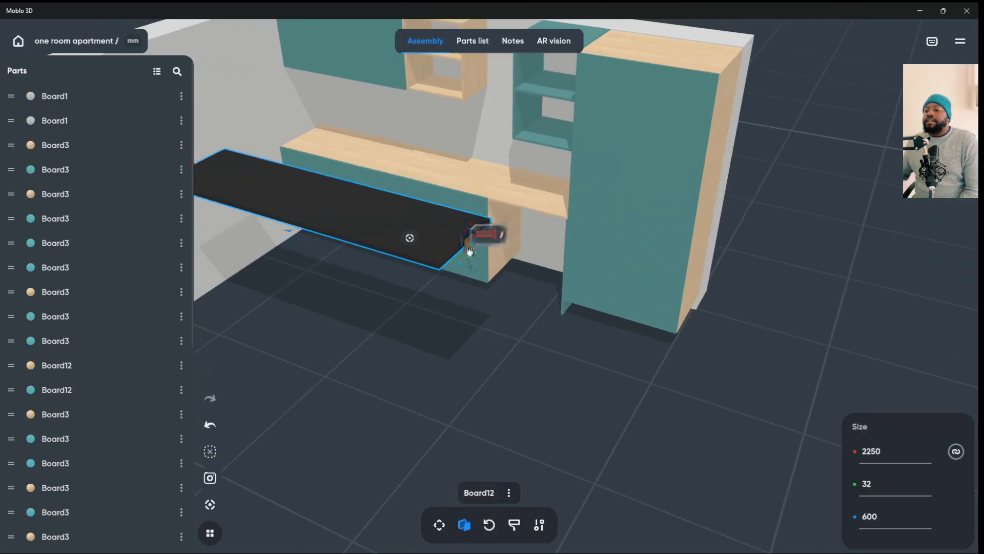
left_click_drag(470, 251, 482, 280)
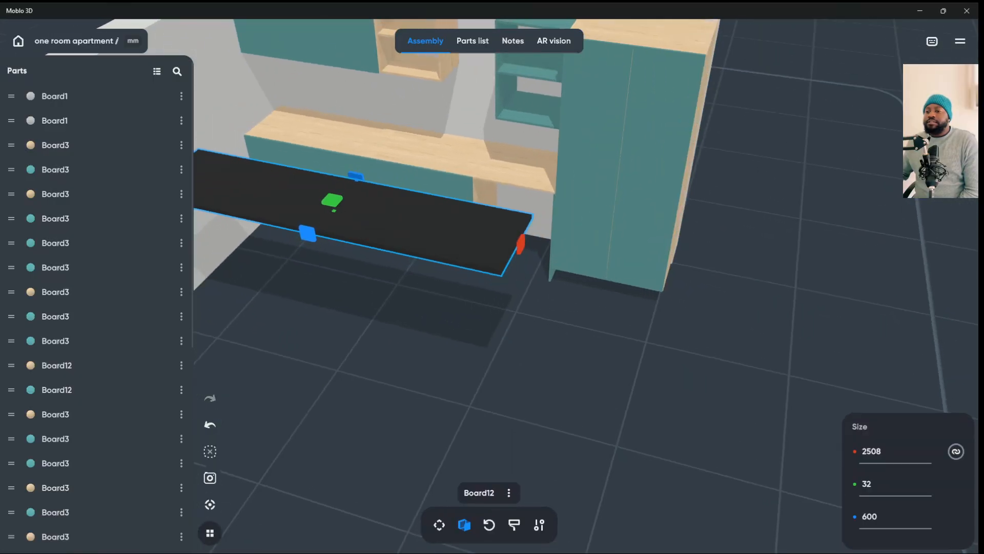
left_click_drag(418, 236, 428, 235)
- Move the black board back over the base cabinets and slide it sideways toward the side wall
left_click(439, 524)
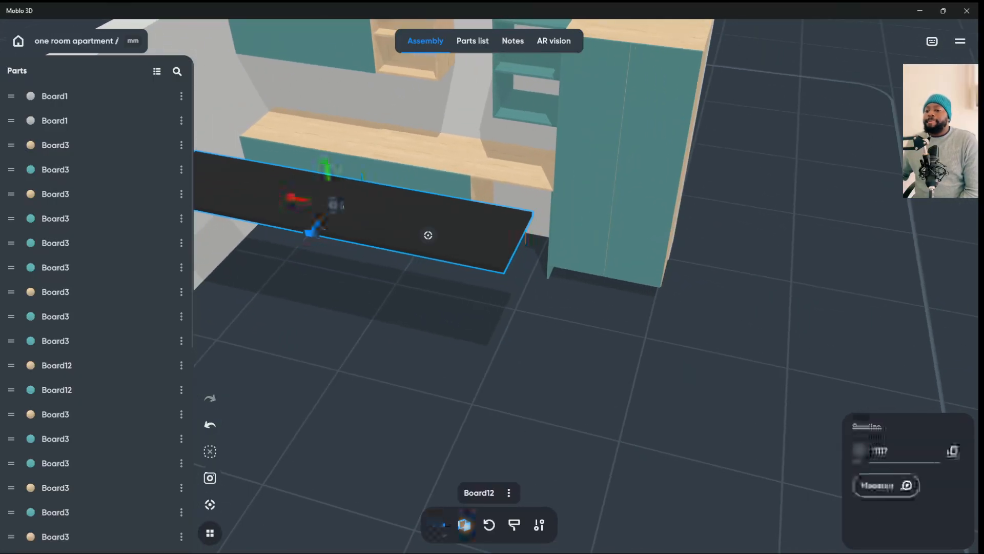
left_click_drag(311, 232, 406, 176)
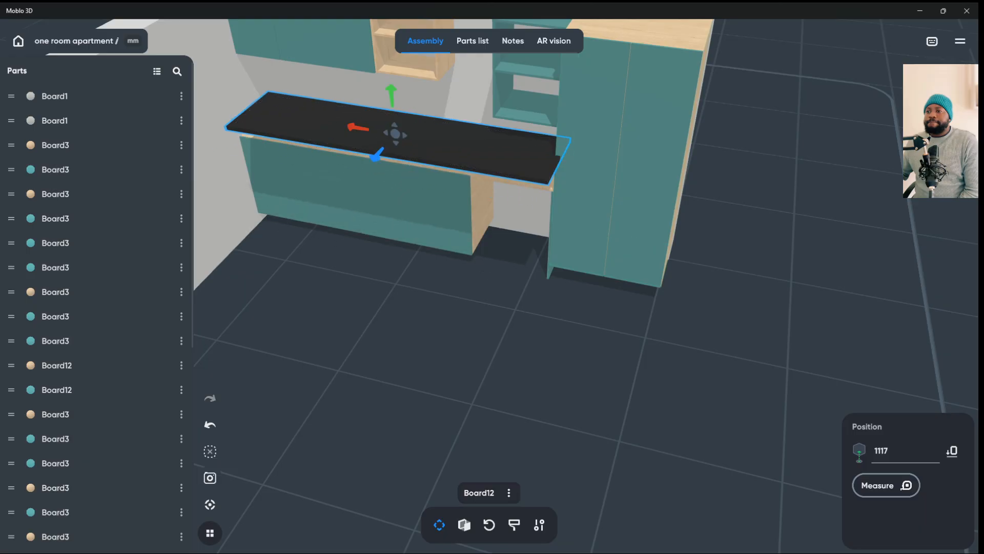
left_click_drag(428, 236, 543, 233)
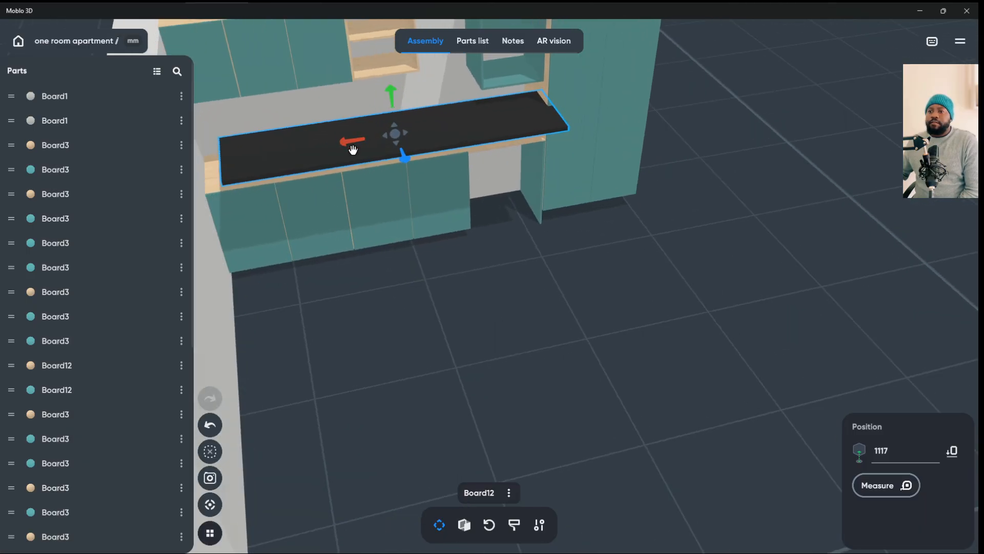
left_click_drag(353, 149, 325, 155)
left_click(359, 318)
left_click_drag(358, 318, 503, 318)
- Extend the black board's end up to the tall cabinet, making it about 2648 mm long
left_click(433, 150)
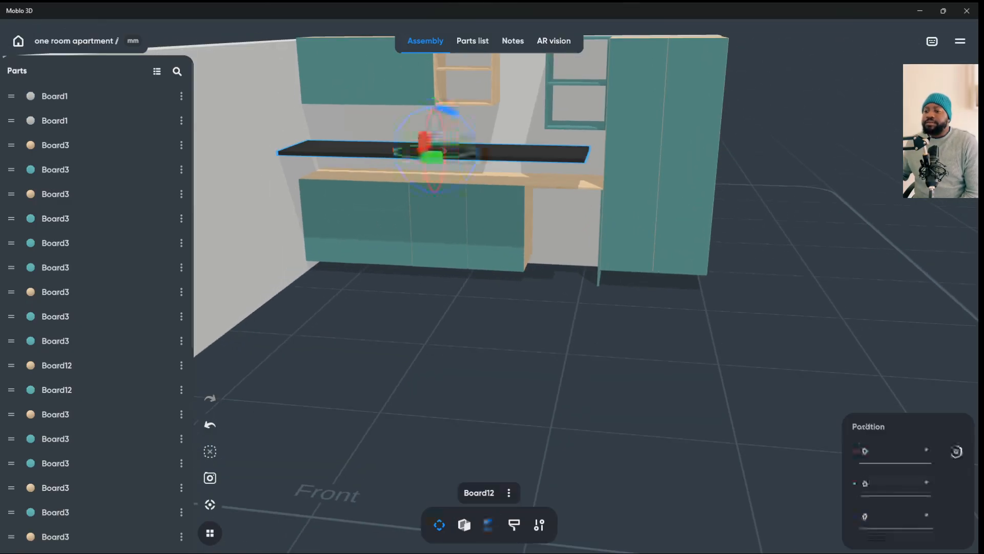
left_click(464, 525)
left_click_drag(595, 162, 608, 160)
left_click(608, 160)
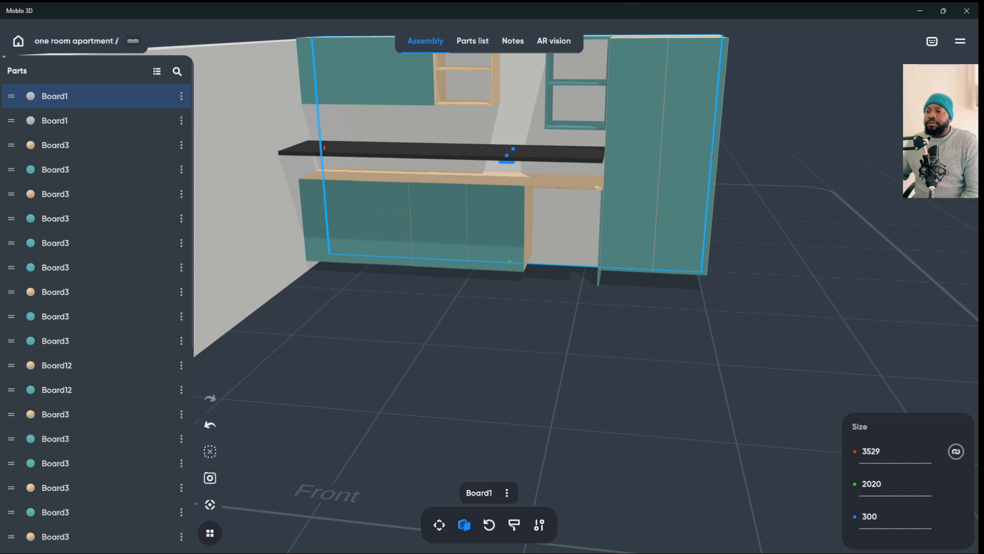
key("Escape")
left_click(462, 153)
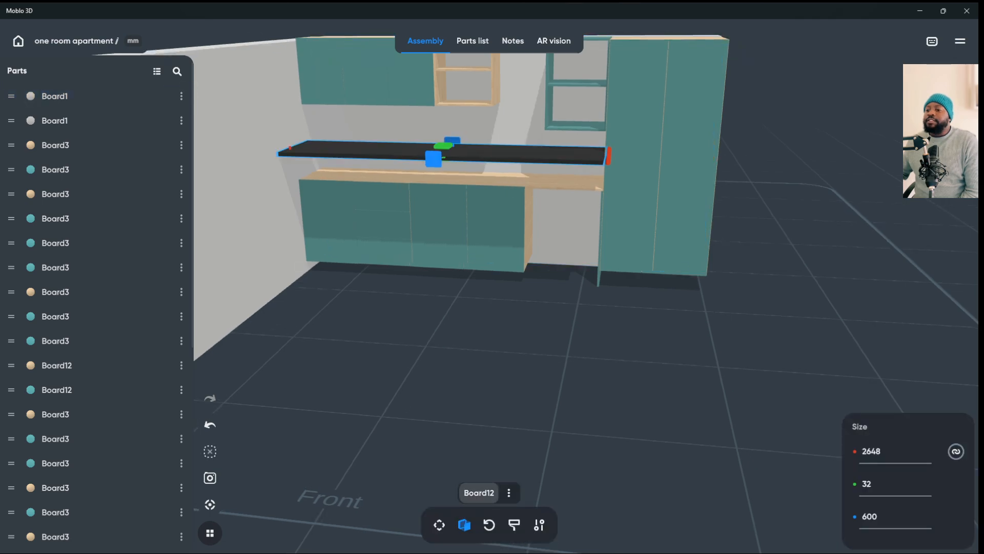
- Lower the black board onto the base cabinets at a height of 850 mm and adjust its position toward the back wall
left_click(440, 524)
left_click_drag(441, 111, 436, 155)
key("Escape")
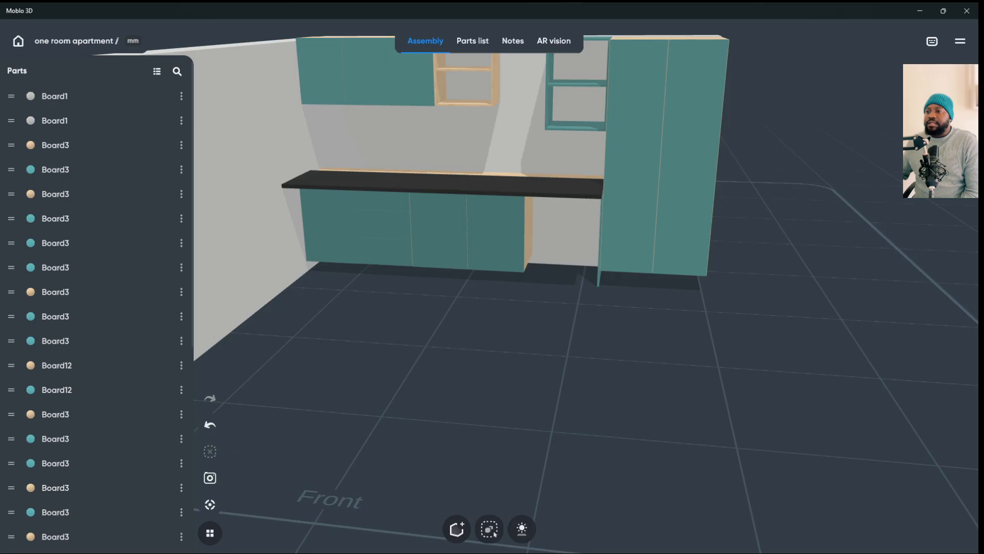
left_click_drag(446, 97, 444, 192)
left_click(443, 192)
left_click_drag(433, 248, 442, 221)
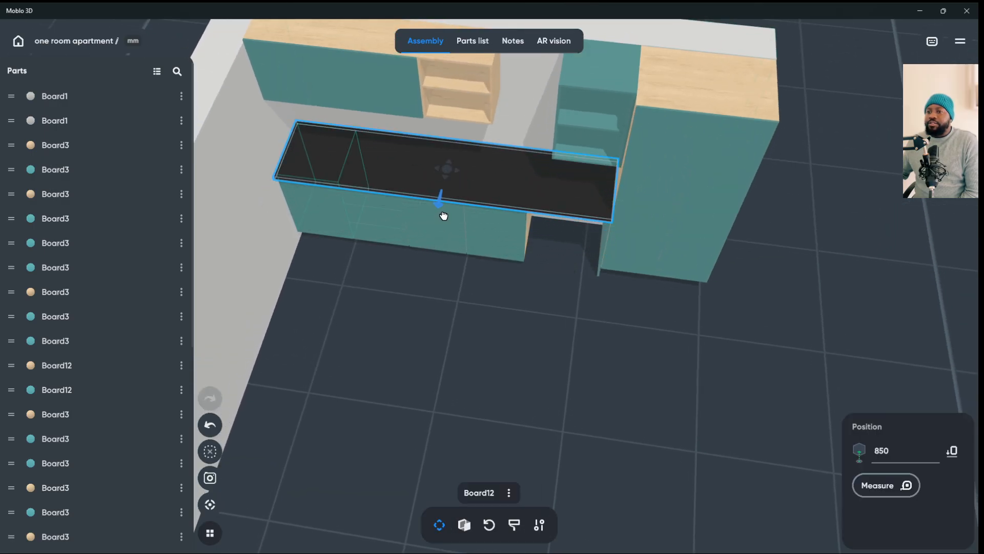
key("Escape")
- Add an M-type handle to the model in front of the base cabinets
left_click_drag(589, 369, 507, 359)
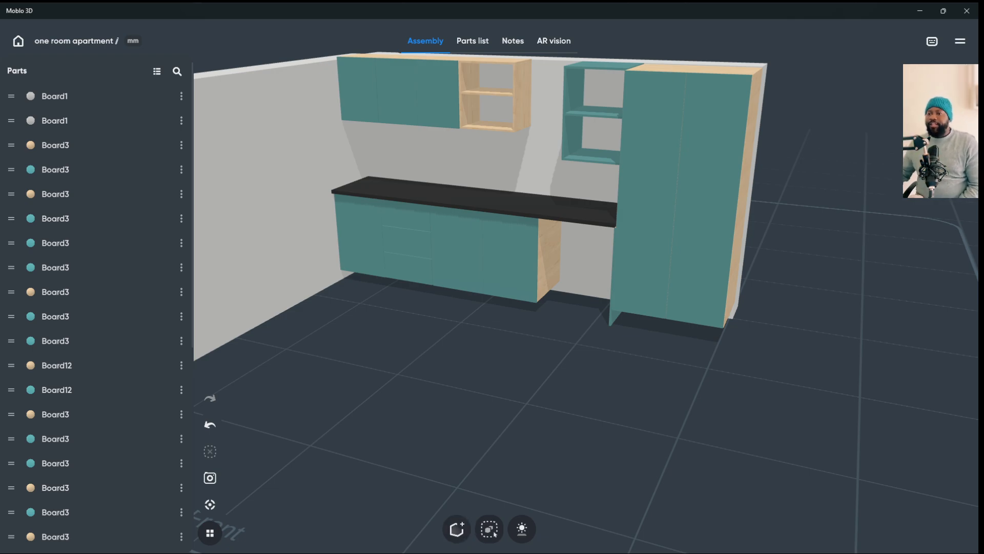
left_click_drag(489, 390, 538, 392)
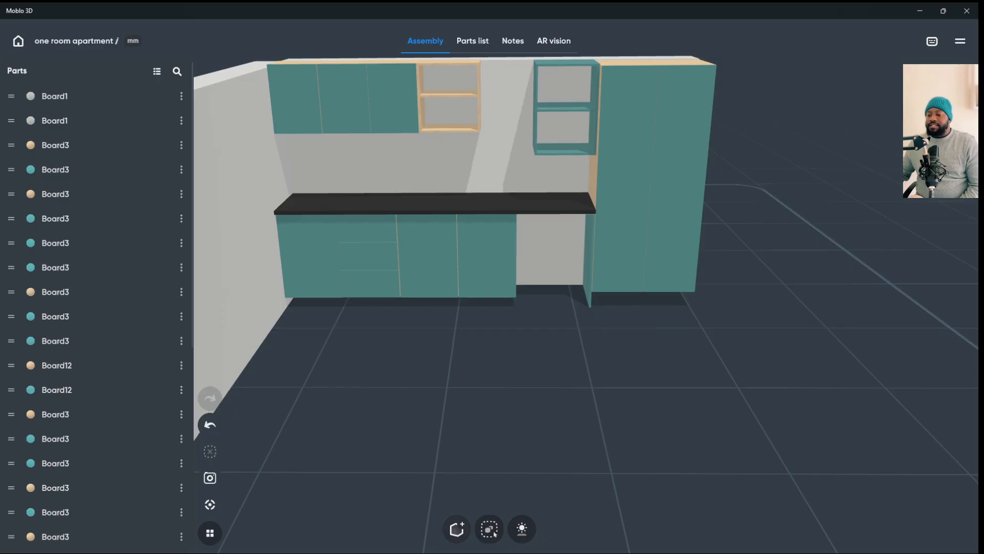
left_click(456, 529)
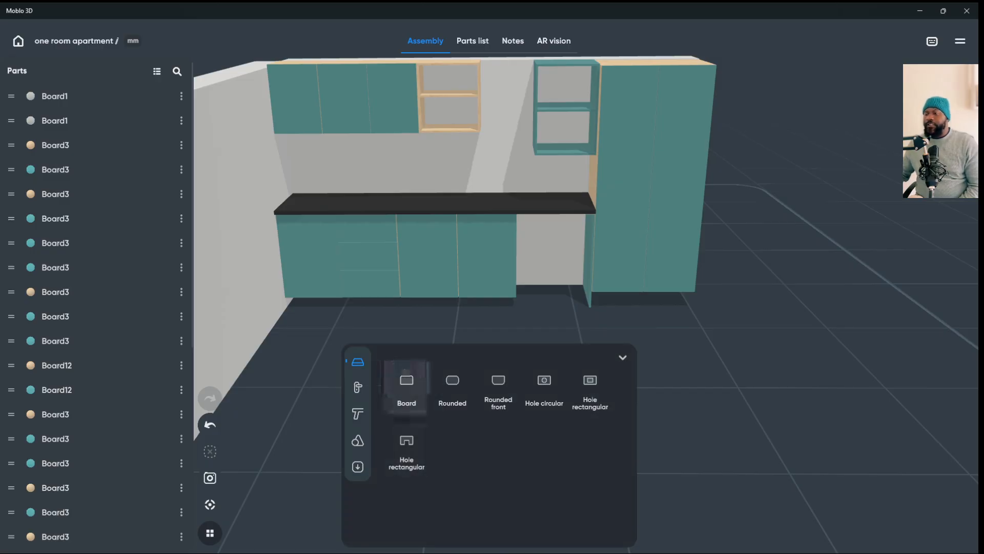
left_click(358, 387)
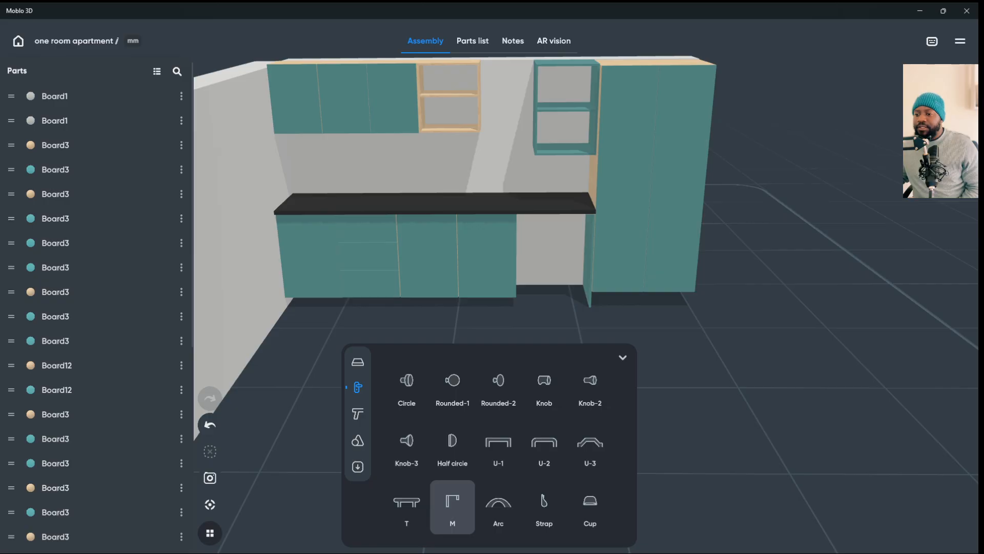
left_click(452, 505)
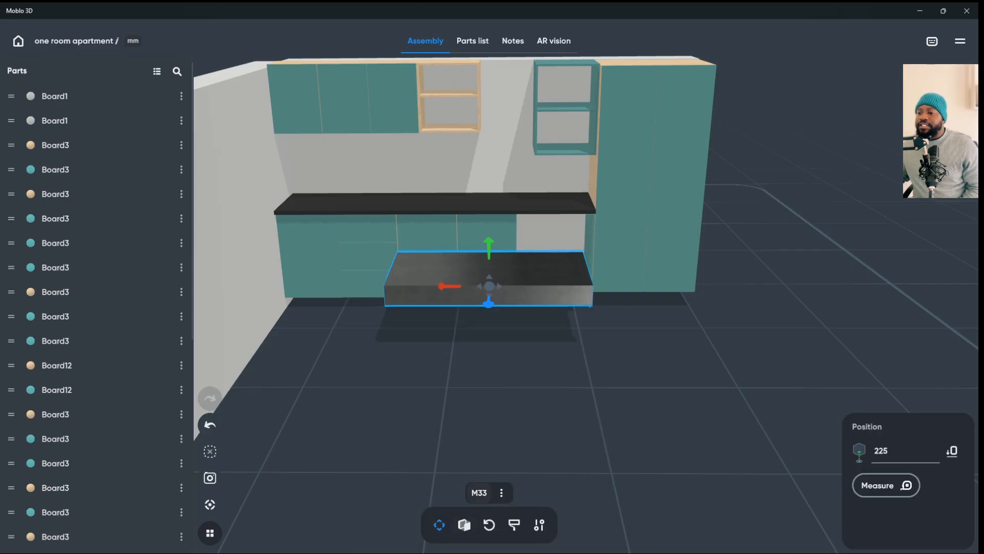
- Try stretching the M handle to about 1846 mm, and set its length to 300 mm
left_click_drag(667, 384, 513, 400)
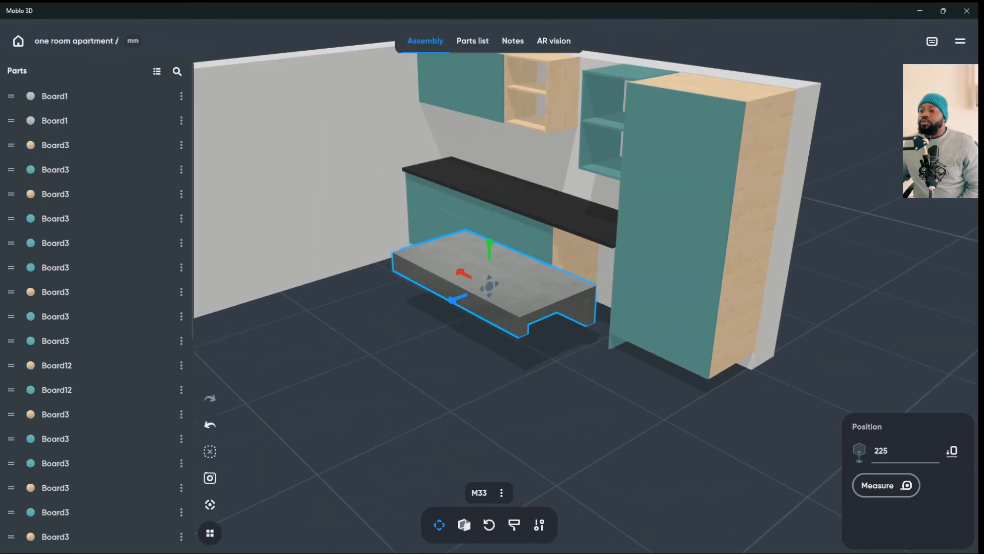
left_click(464, 525)
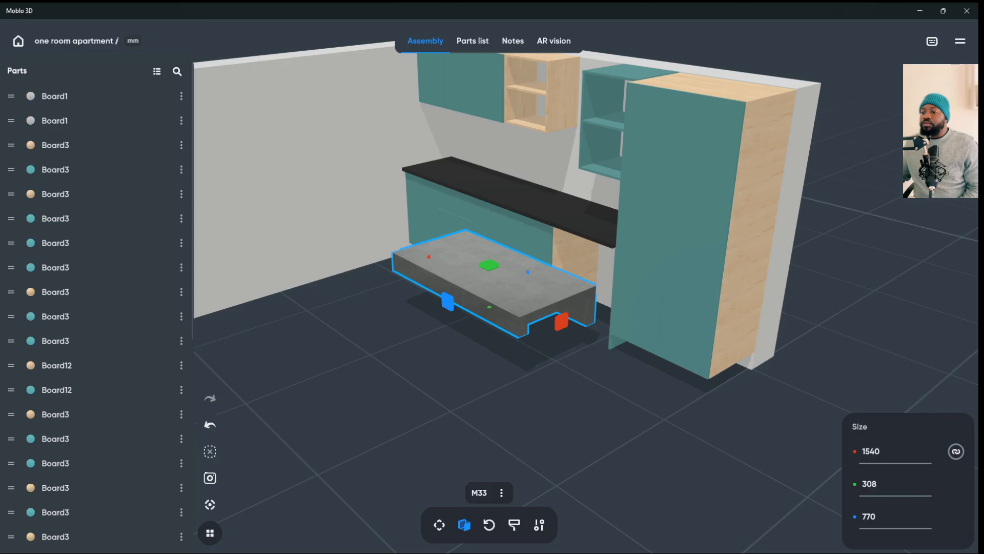
left_click_drag(561, 320, 593, 336)
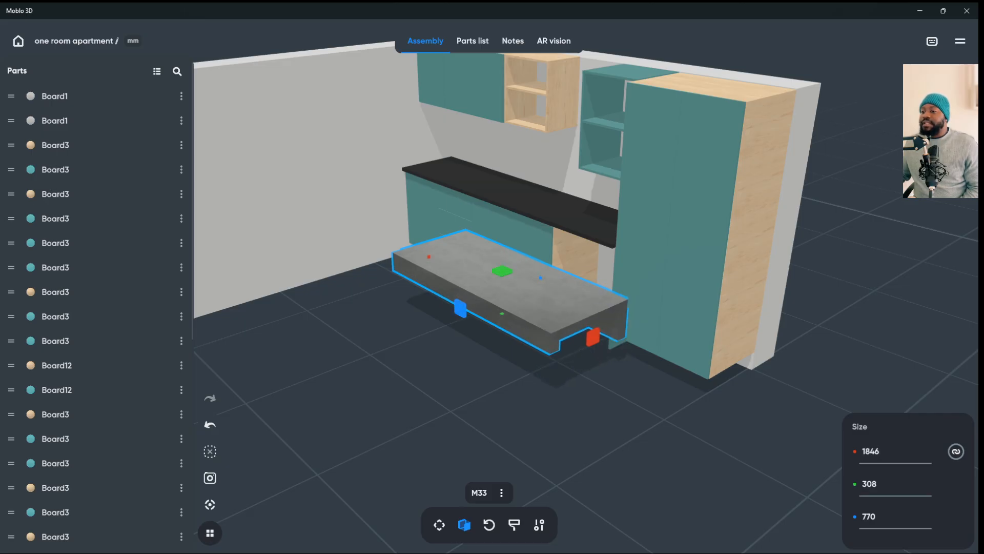
left_click_drag(585, 410, 615, 451)
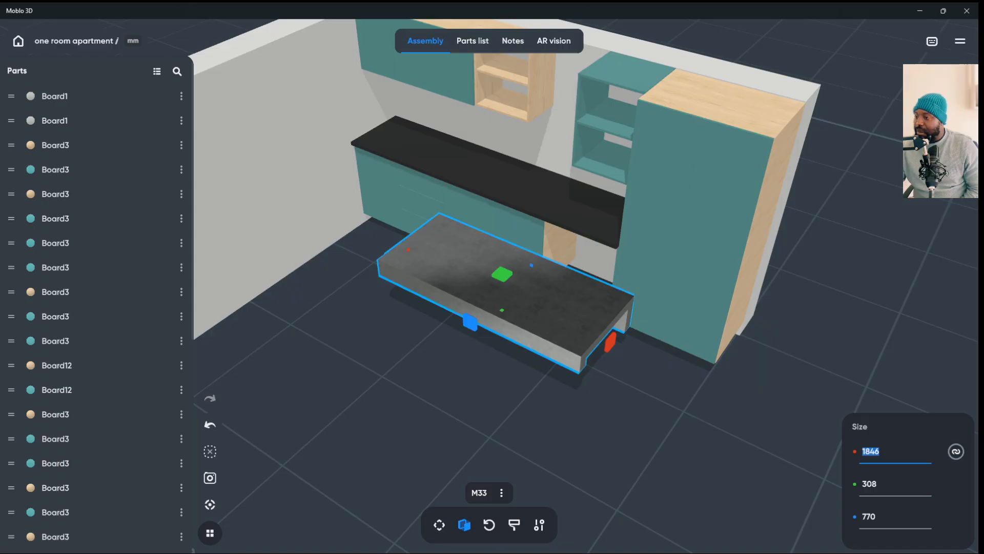
type("00")
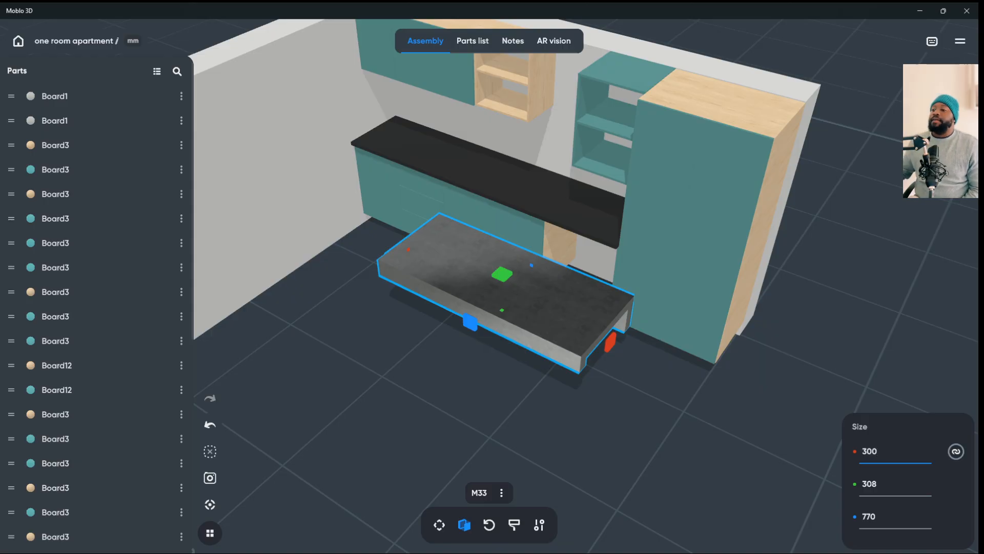
key("Return")
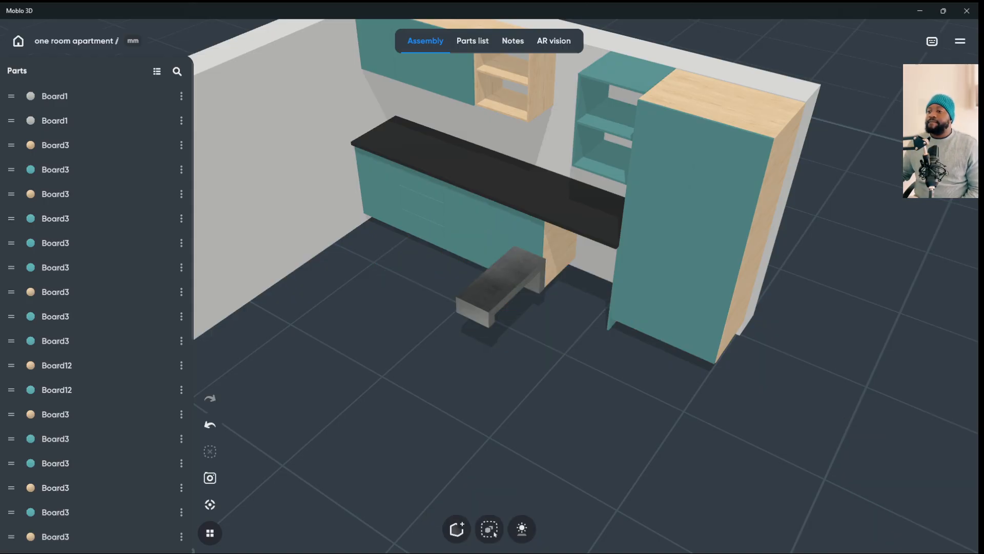
- Try to set the M handle's thickness to 50 mm
mouse_move(590, 358)
left_mouse_down()
mouse_move(589, 426)
mouse_move(589, 344)
left_mouse_up()
left_click(516, 277)
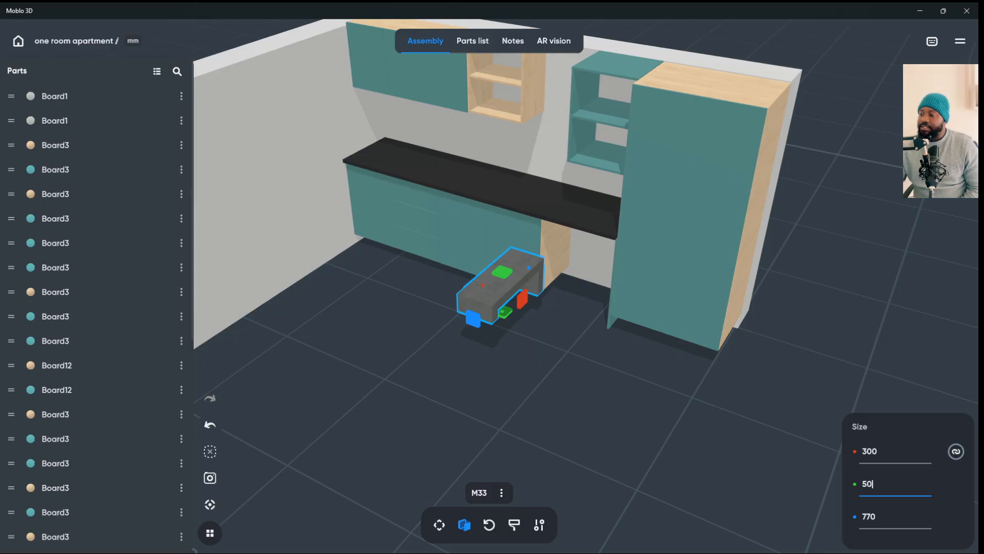
key("Return")
left_click(500, 292)
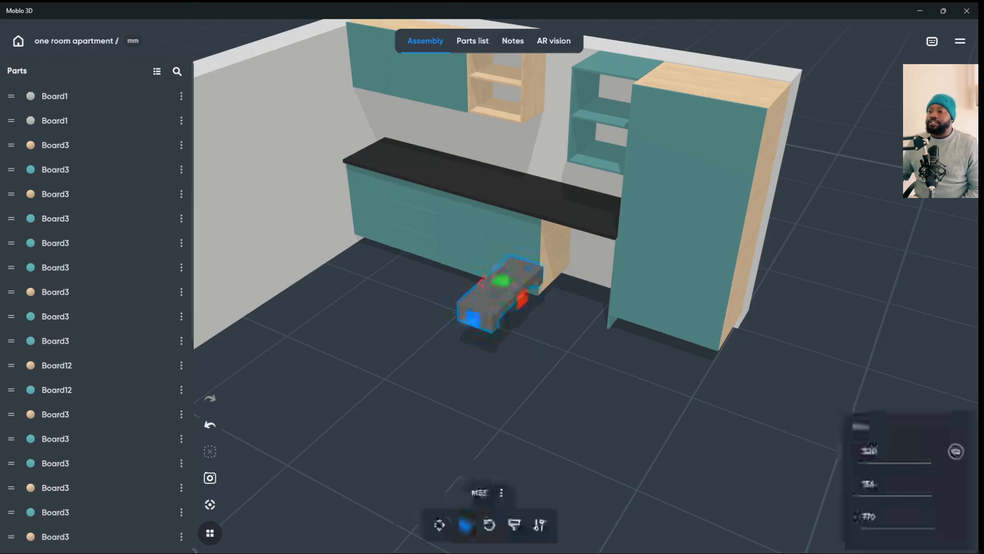
left_click(439, 525)
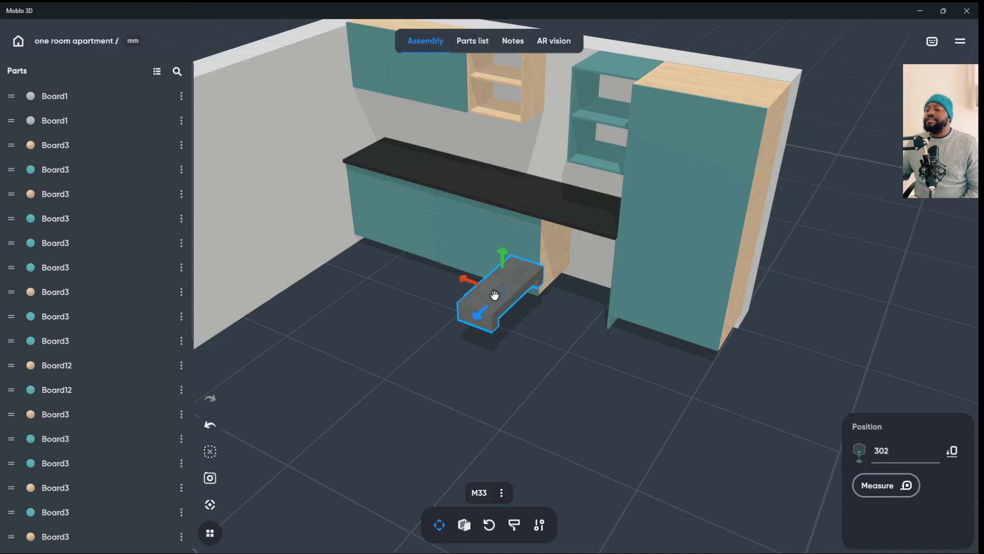
mouse_move(485, 322)
left_mouse_down()
mouse_move(421, 383)
mouse_move(487, 435)
mouse_move(487, 338)
left_mouse_up()
left_click(465, 524)
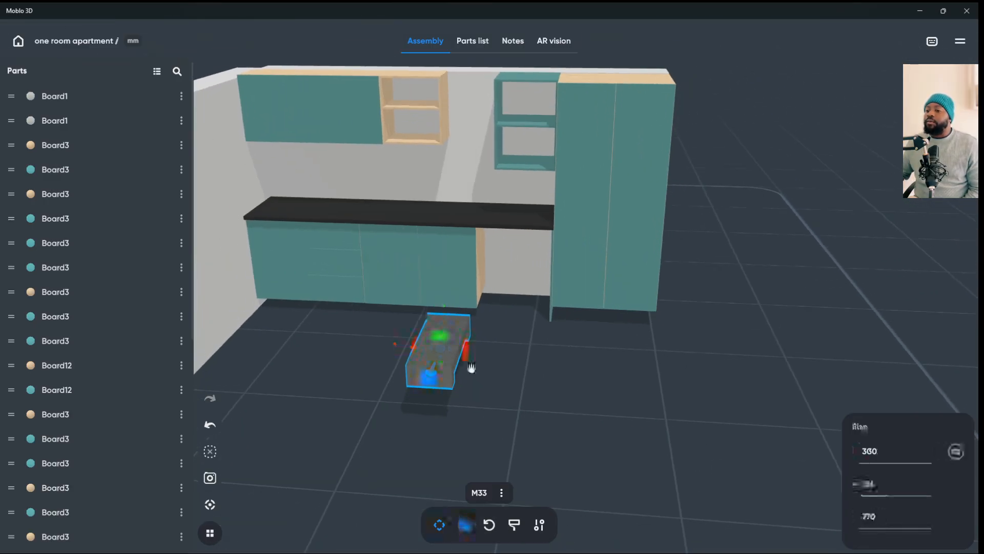
- Rotate the M handle upright by -90° about its blue axis
left_click(489, 525)
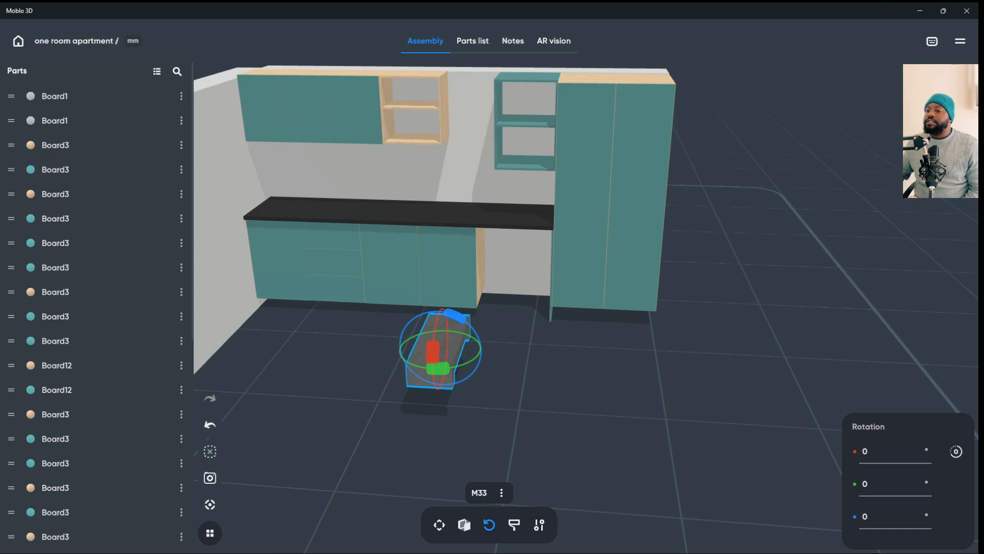
mouse_move(564, 410)
left_mouse_down()
mouse_move(564, 343)
mouse_move(551, 405)
left_mouse_up()
left_click_drag(457, 317, 539, 434)
key("Escape")
left_click(437, 382)
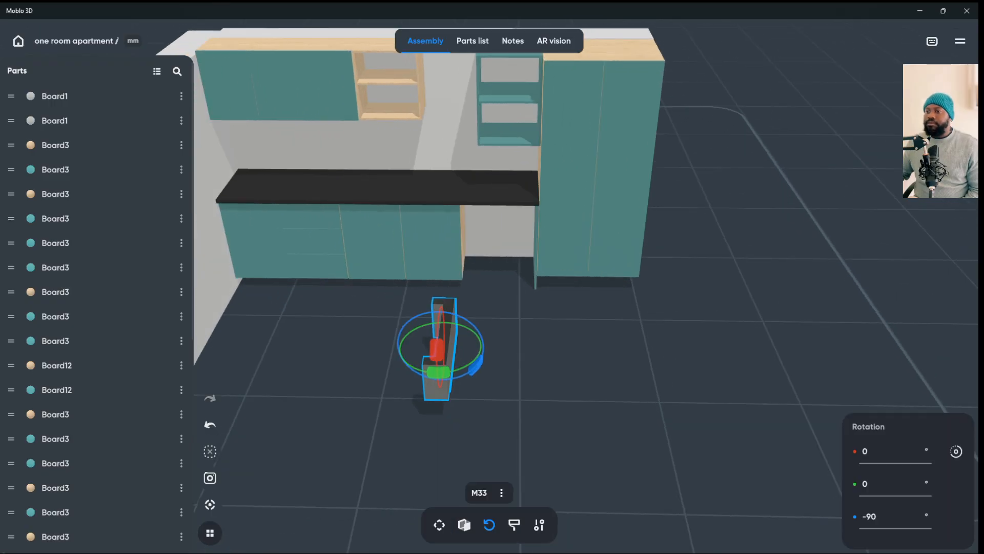
- Resize the upright M handle to about 668 mm long and 234 mm deep
left_click(464, 524)
left_click_drag(435, 380, 468, 345)
left_click_drag(442, 307, 450, 262)
left_click_drag(574, 358, 574, 320)
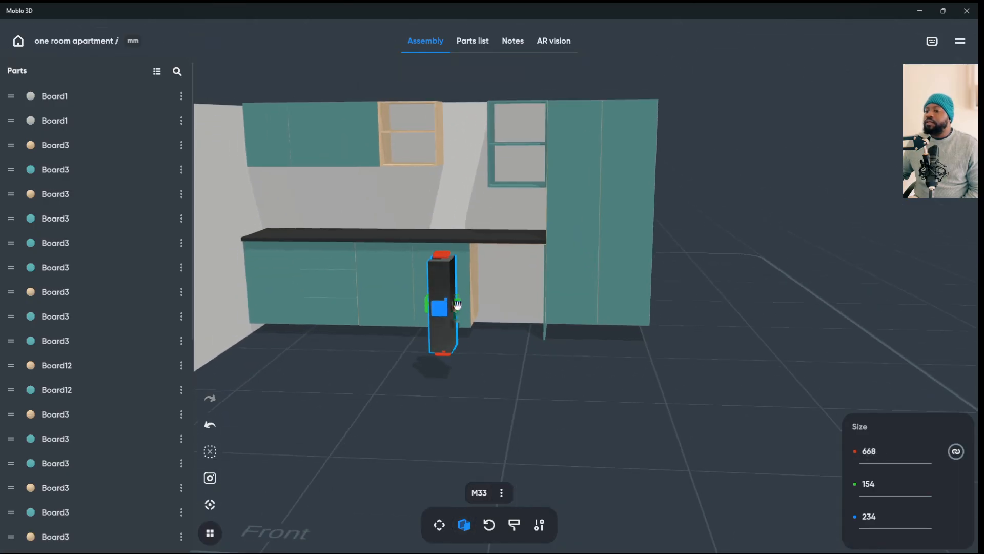
- Try to narrow the upright M handle to a width of 50 mm
left_click_drag(457, 305, 444, 309)
left_click_drag(429, 247, 445, 312)
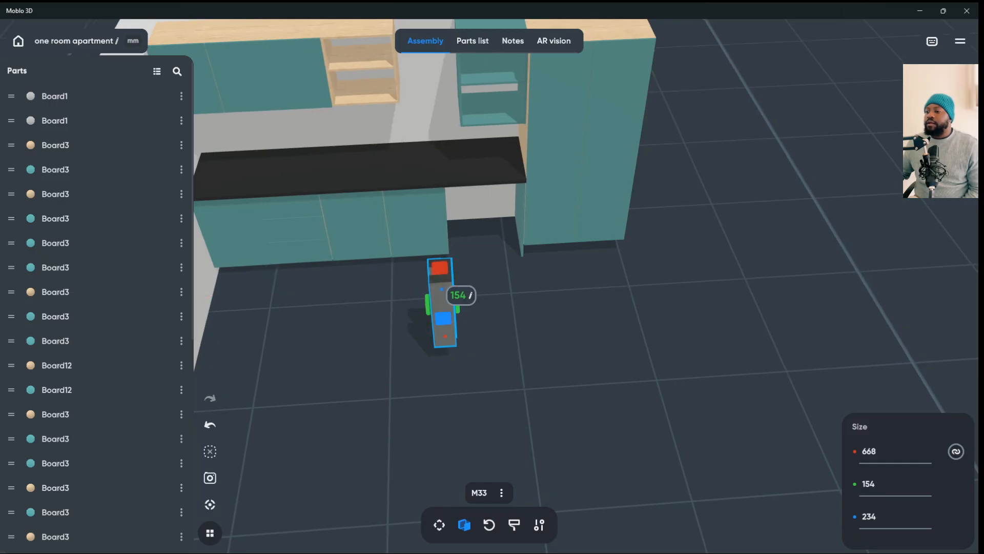
type("50")
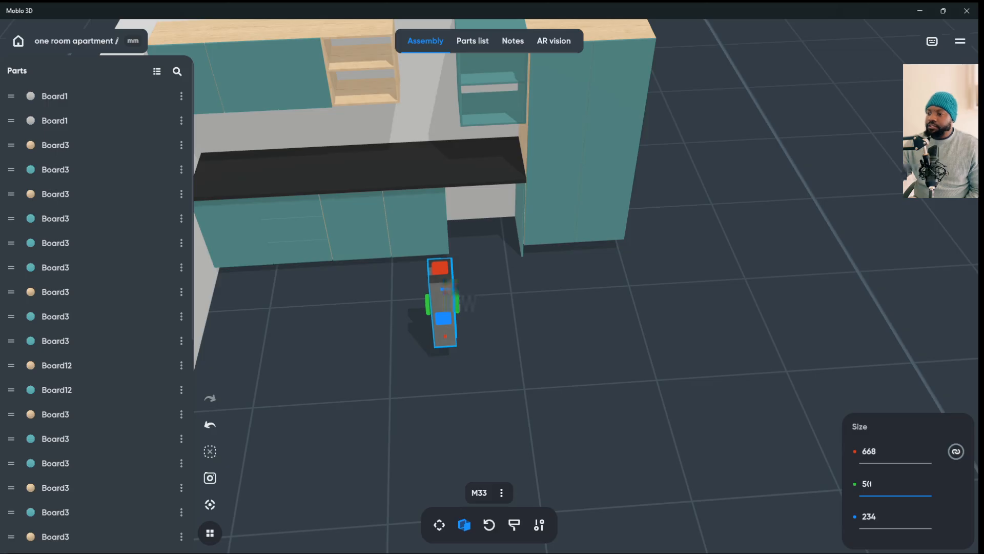
key("Escape")
- Reduce the M handle's depth to about 154 mm and delete the handle from the model
left_click_drag(590, 334, 564, 389)
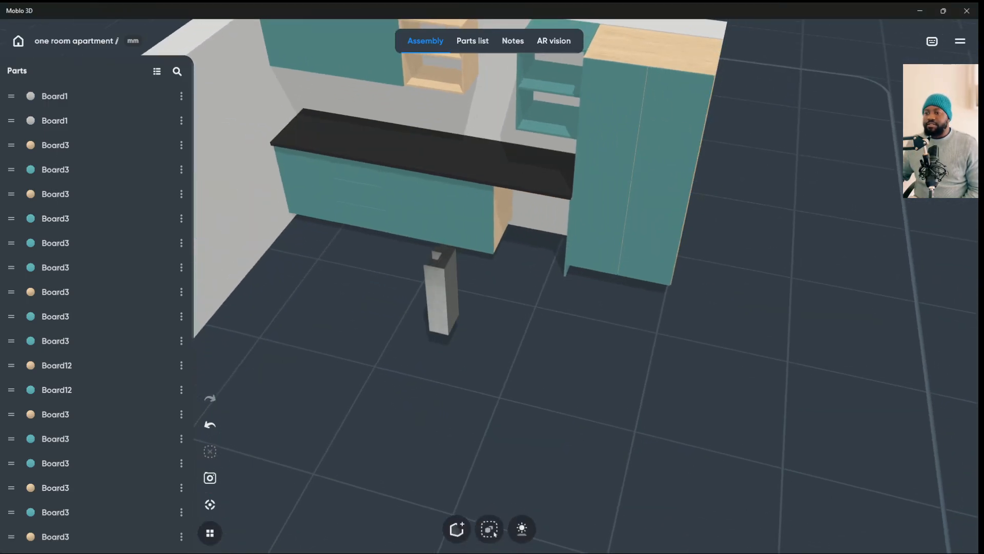
left_click(440, 299)
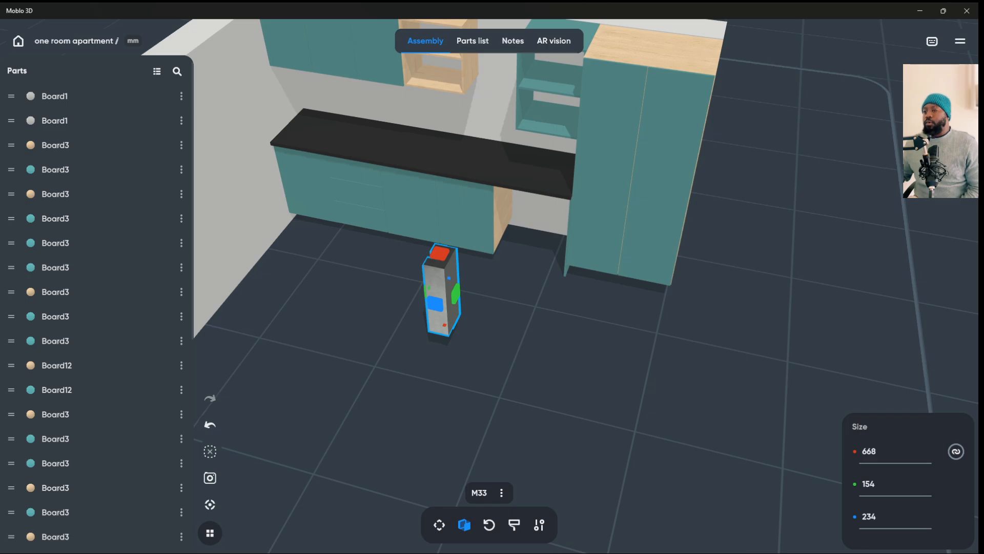
left_click_drag(564, 359, 430, 302)
left_click_drag(400, 226, 437, 302)
left_click_drag(513, 358, 574, 317)
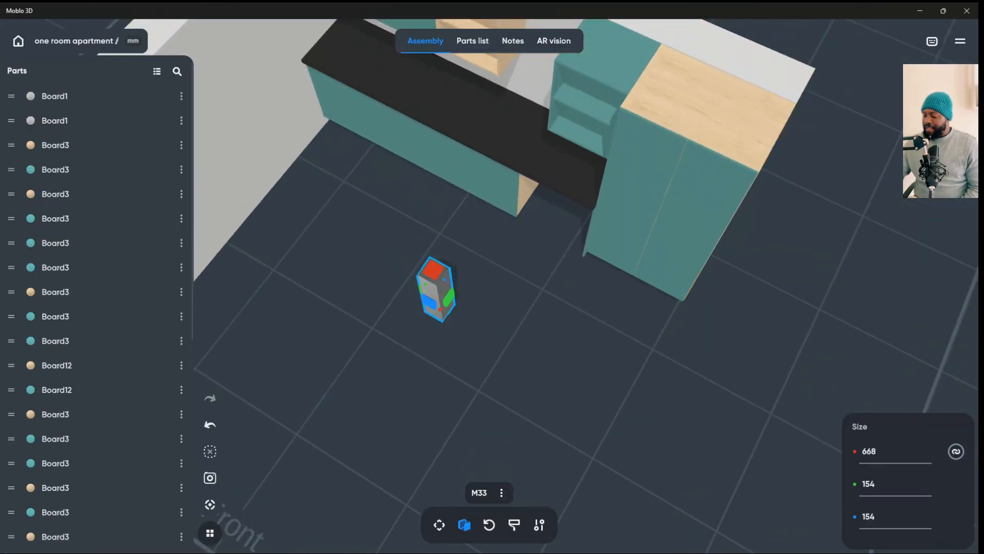
key("Delete")
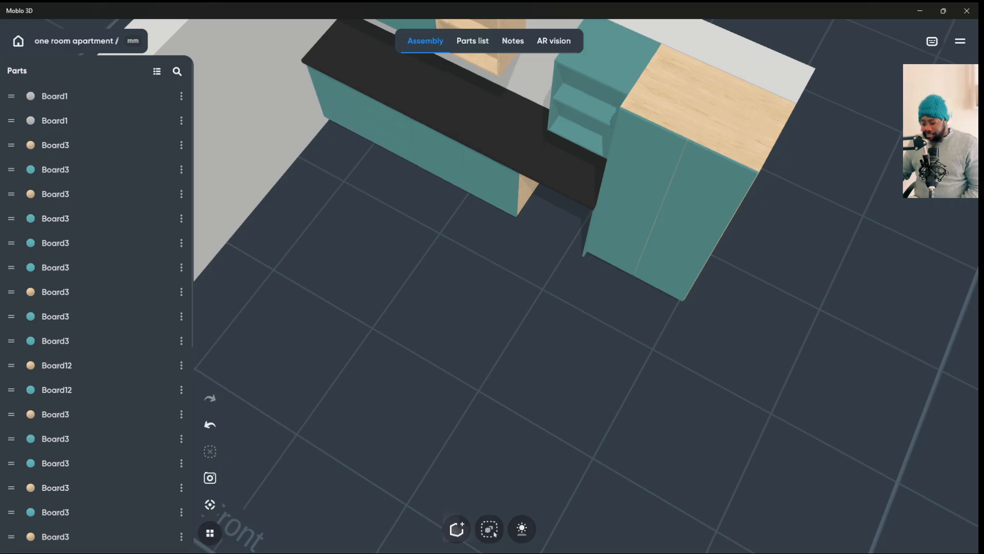
- Add a U-1 handle in front of the cabinets and rotate it -90° about its blue axis to stand upright
left_click(456, 529)
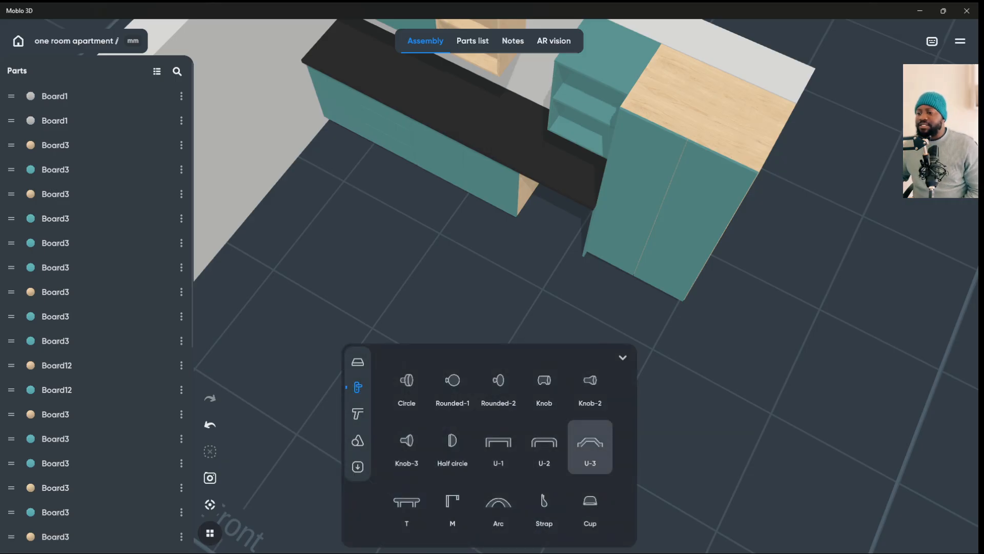
left_click(498, 443)
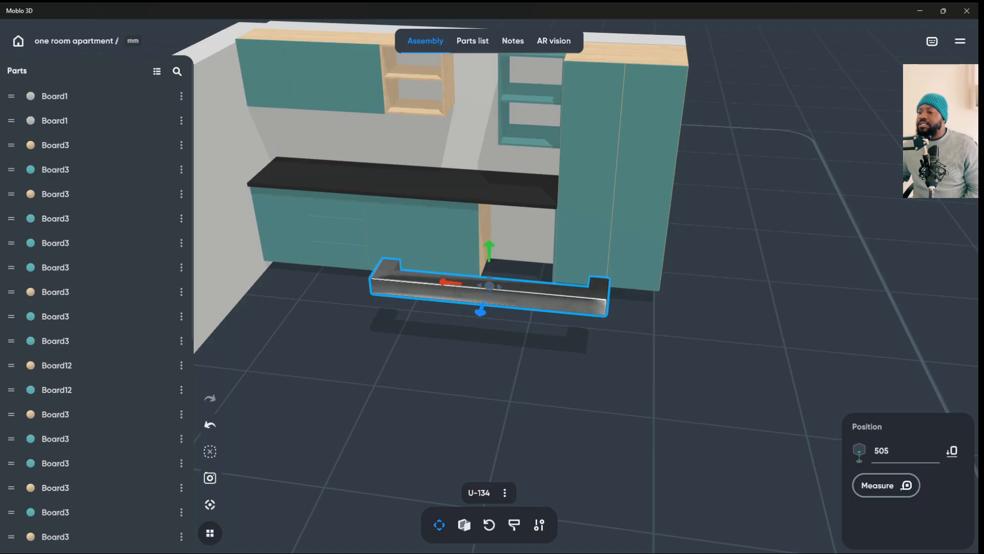
left_click(489, 524)
left_click_drag(510, 259, 513, 354)
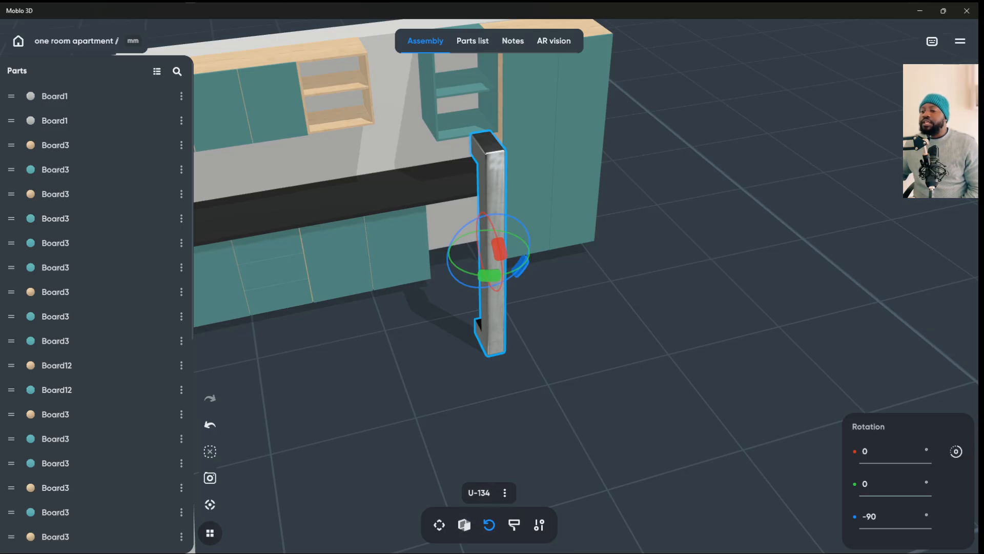
- Resize the U-1 handle to about 773 mm long and 196 mm deep, and delete it
left_click(464, 524)
left_click_drag(496, 265, 728, 374)
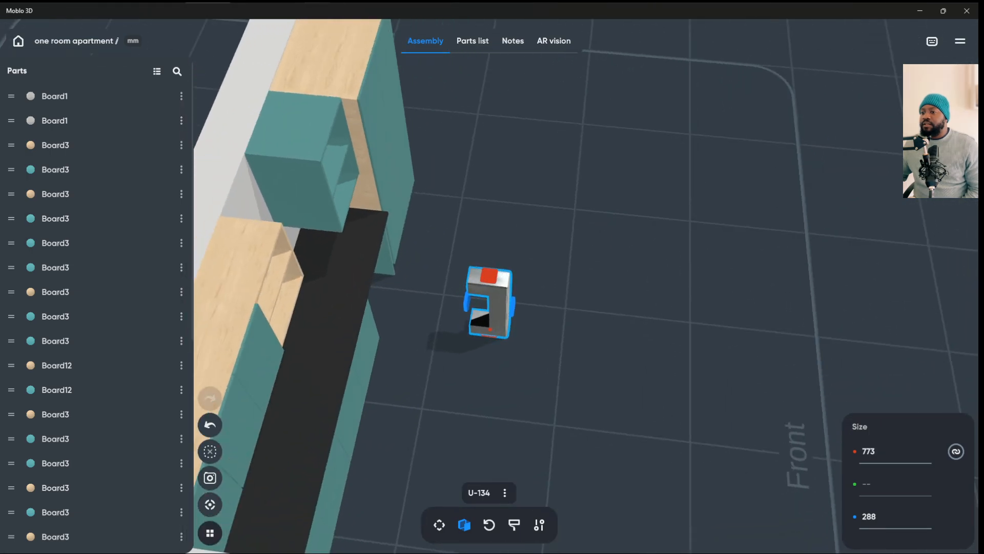
mouse_move(513, 318)
left_mouse_down()
mouse_move(488, 315)
mouse_move(500, 315)
left_mouse_up()
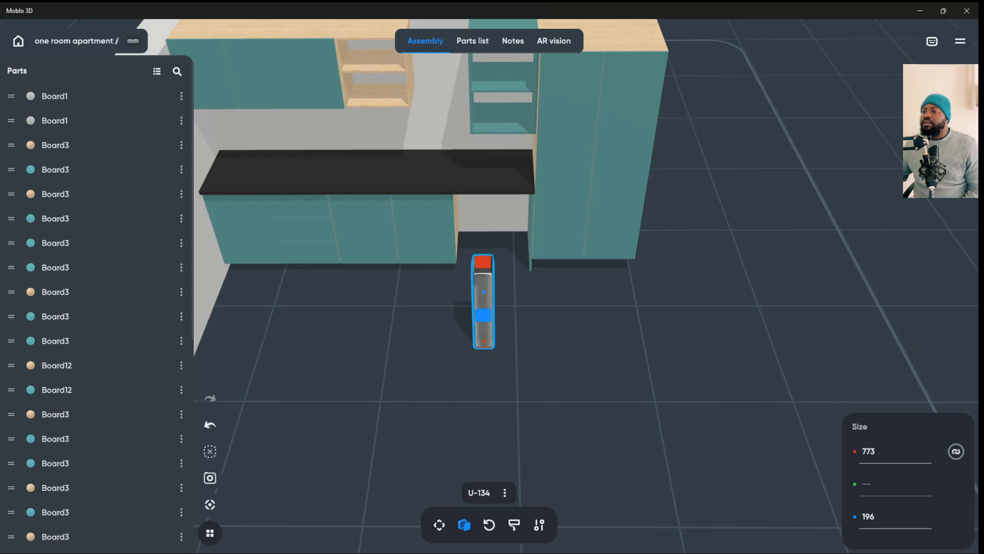
left_click(439, 524)
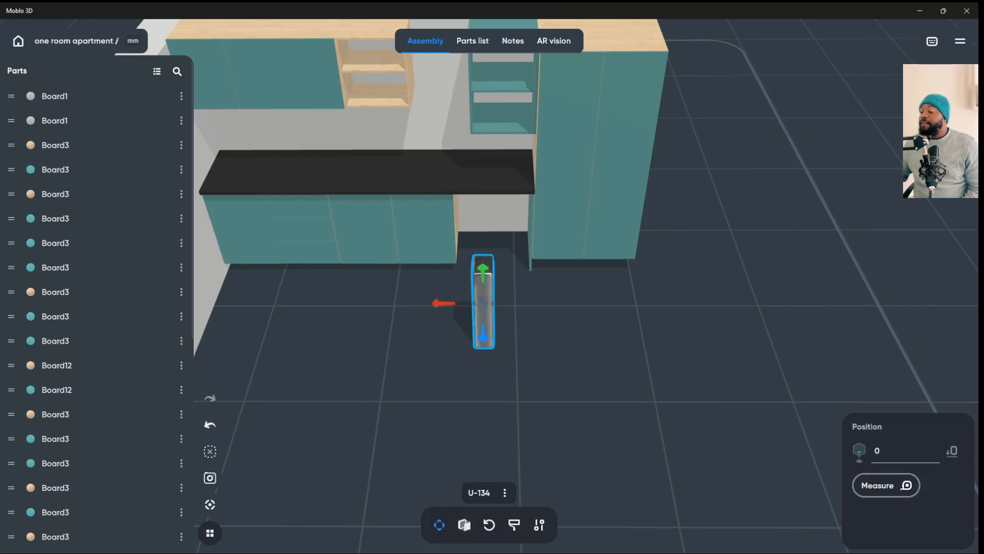
key("Delete")
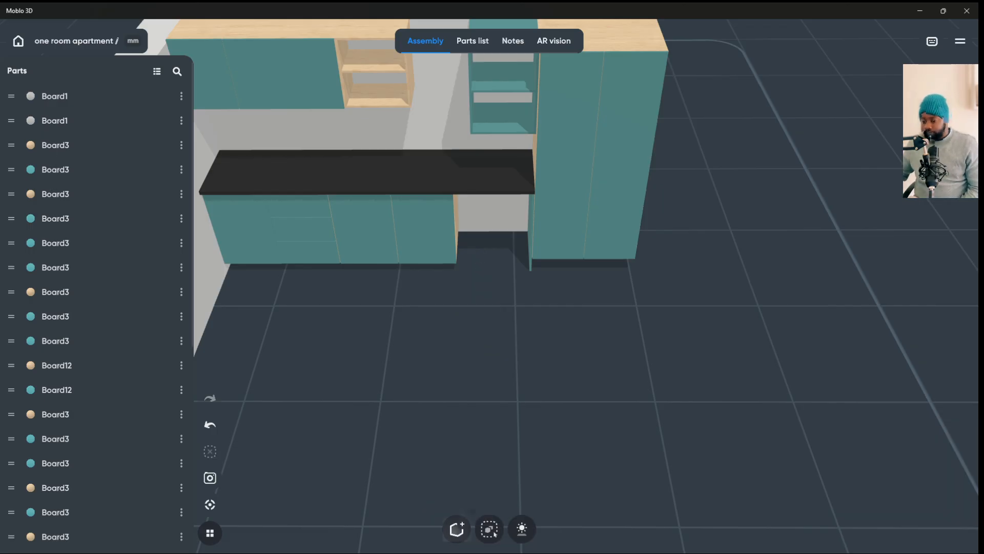
- Add a Half circle handle in front of the base cabinets
left_click(457, 528)
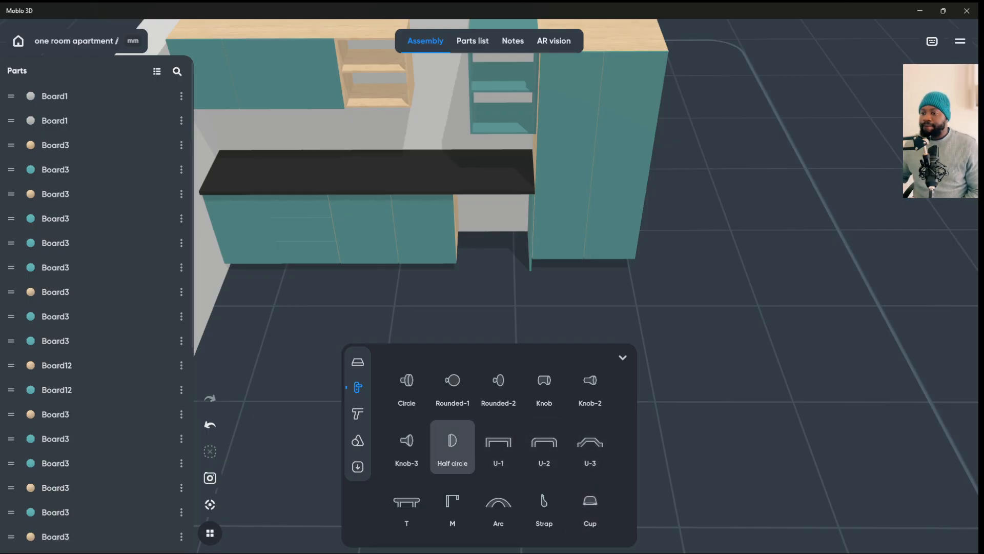
left_click(452, 446)
mouse_move(666, 333)
left_mouse_down()
mouse_move(513, 308)
mouse_move(615, 313)
mouse_move(674, 296)
mouse_move(623, 295)
mouse_move(671, 338)
left_mouse_up()
- Shrink the half-circle handle to about 139 mm wide and 42 mm deep
left_click(464, 524)
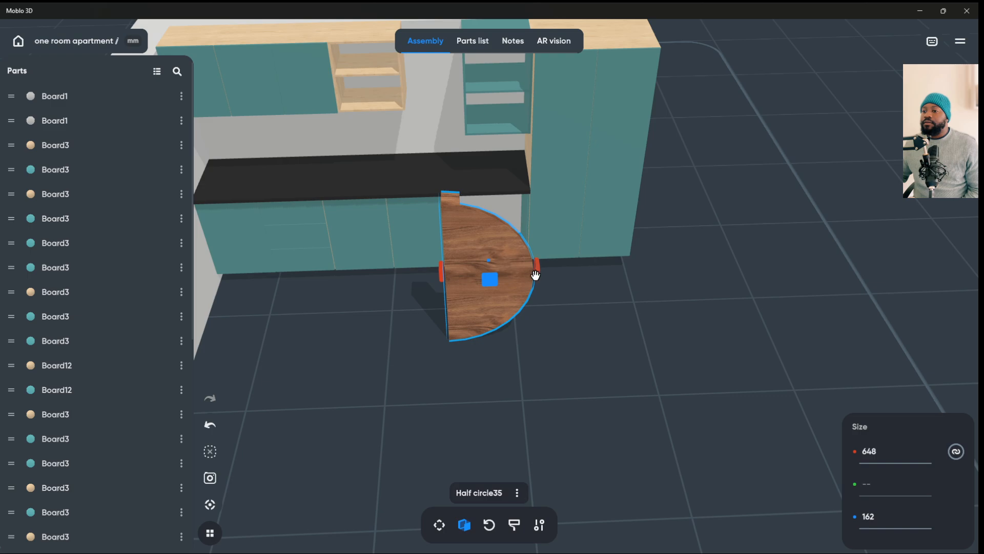
left_click_drag(536, 275, 467, 270)
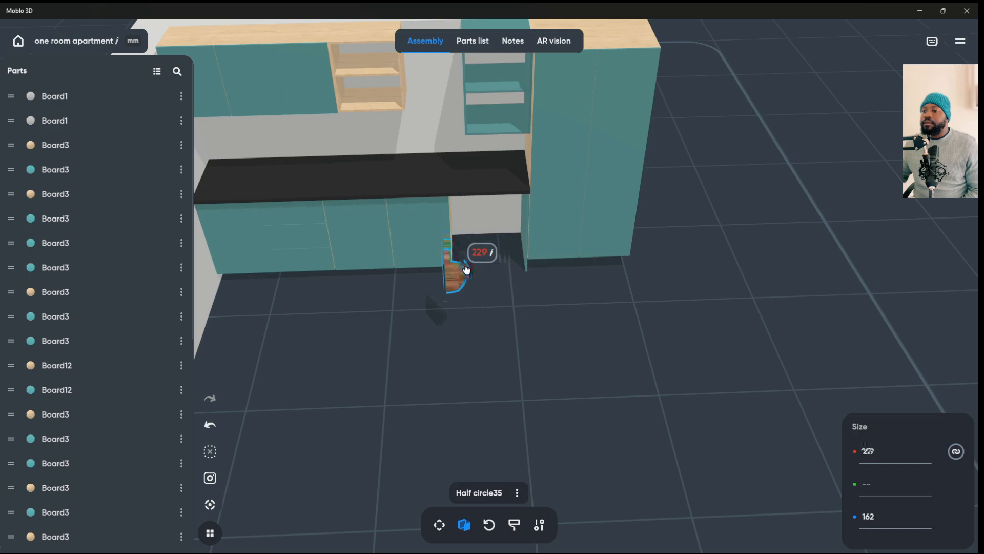
left_click_drag(671, 338, 672, 300)
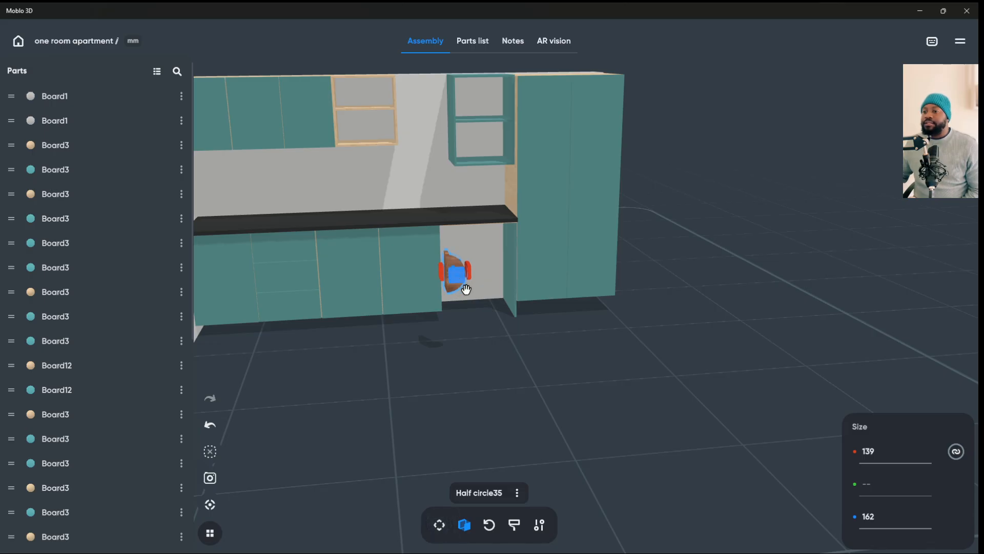
middle_click_drag(458, 282, 477, 281)
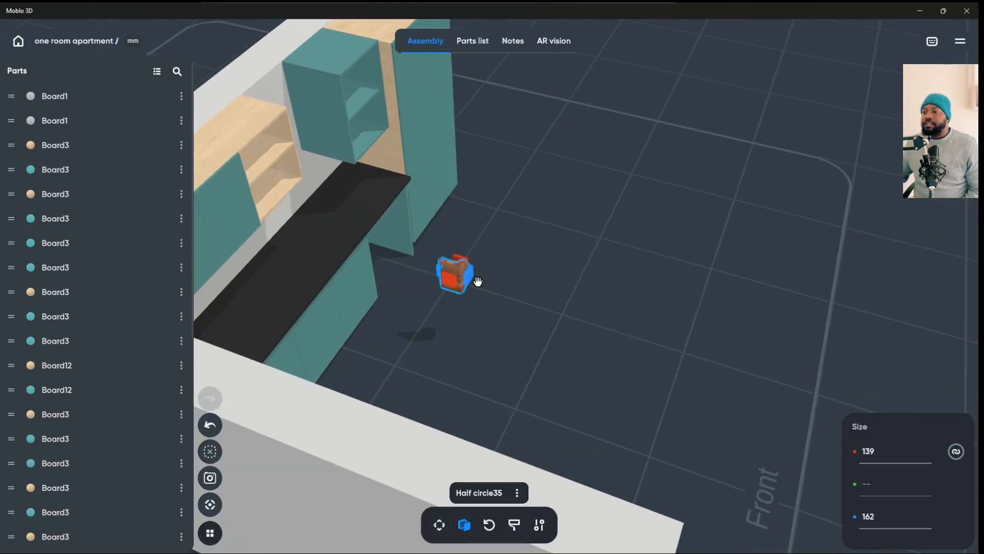
left_click_drag(469, 282, 451, 283)
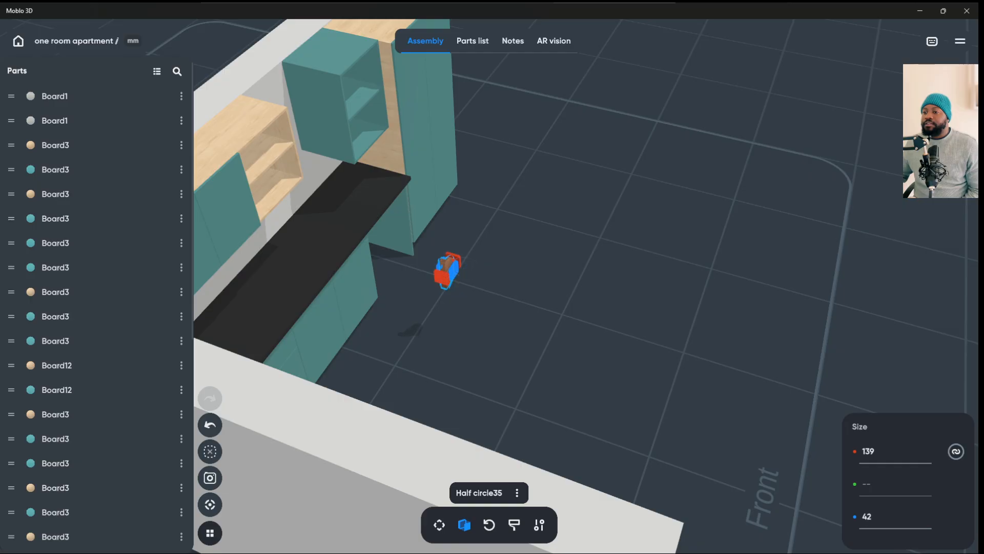
left_click(479, 297)
middle_click_drag(479, 297, 359, 256)
- Change the half-circle handle's material from wood to solid black
left_click(496, 262)
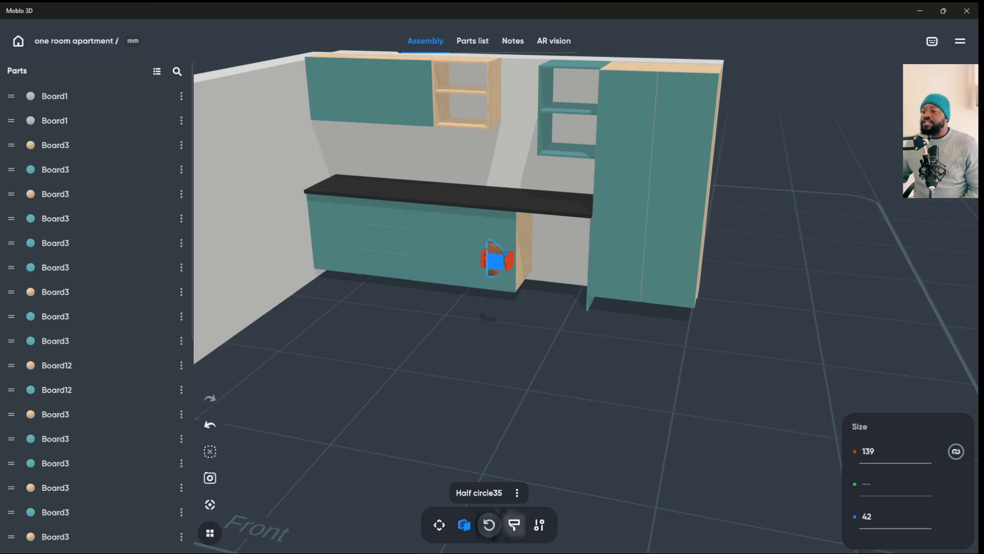
left_click(514, 524)
left_click(494, 263)
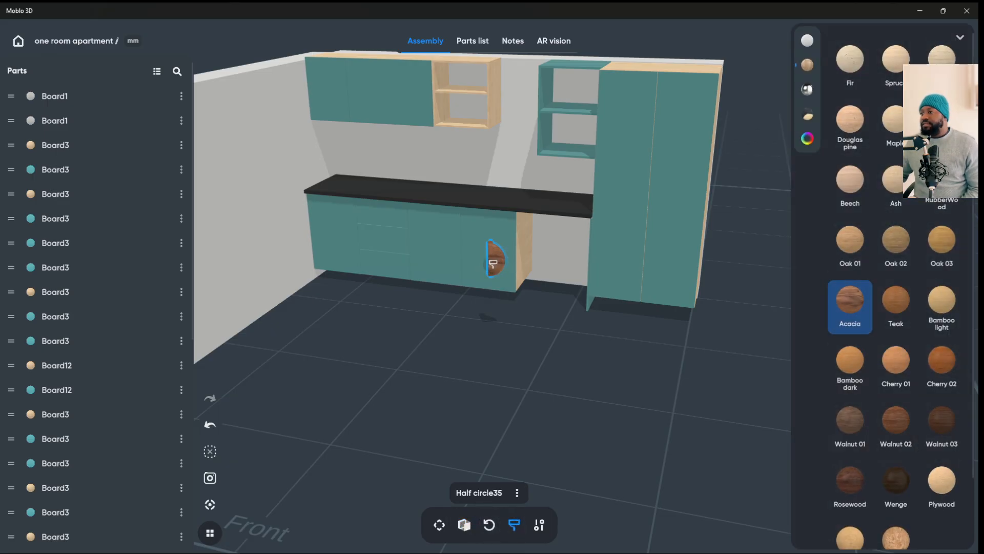
left_click(807, 41)
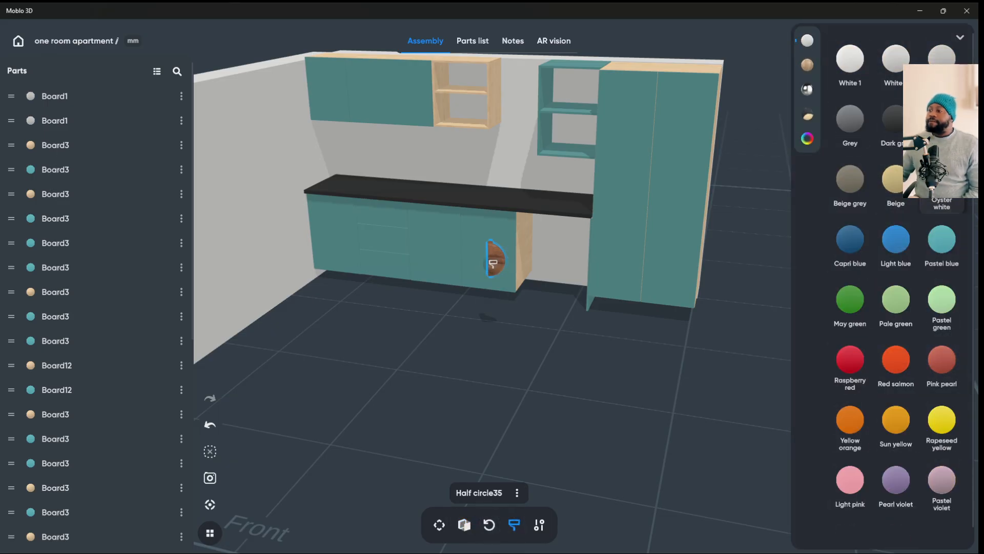
left_click(941, 119)
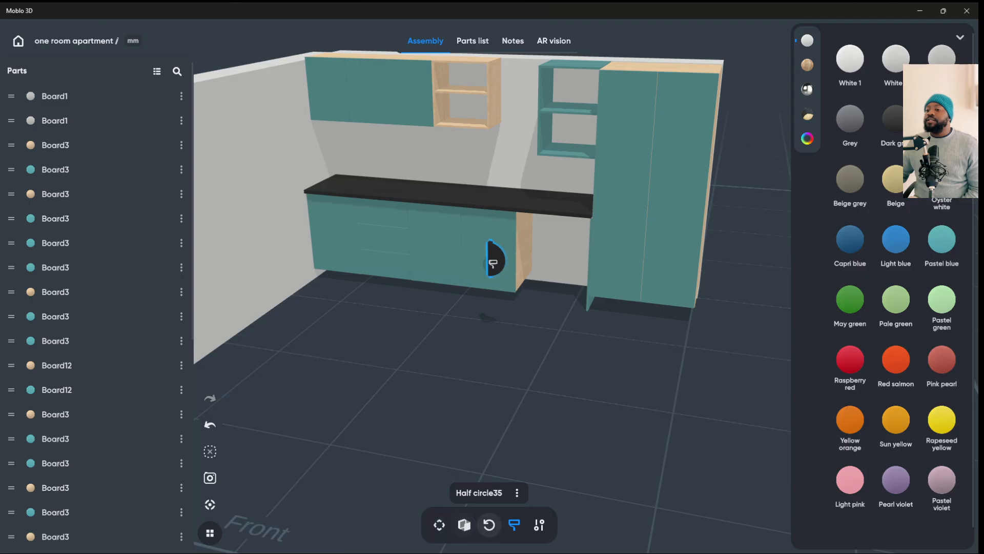
- Move the black half-circle handle onto the tall cabinet's front at a height of 599 mm, its straight edge along the gap between the doors
left_click(440, 524)
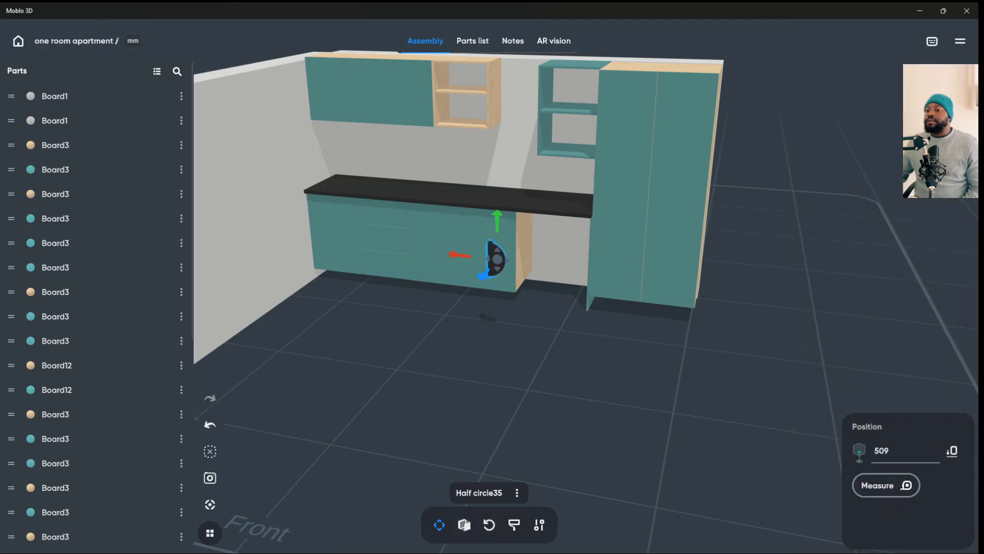
left_click_drag(496, 259, 634, 276)
left_click_drag(667, 348, 622, 390)
left_click(211, 504)
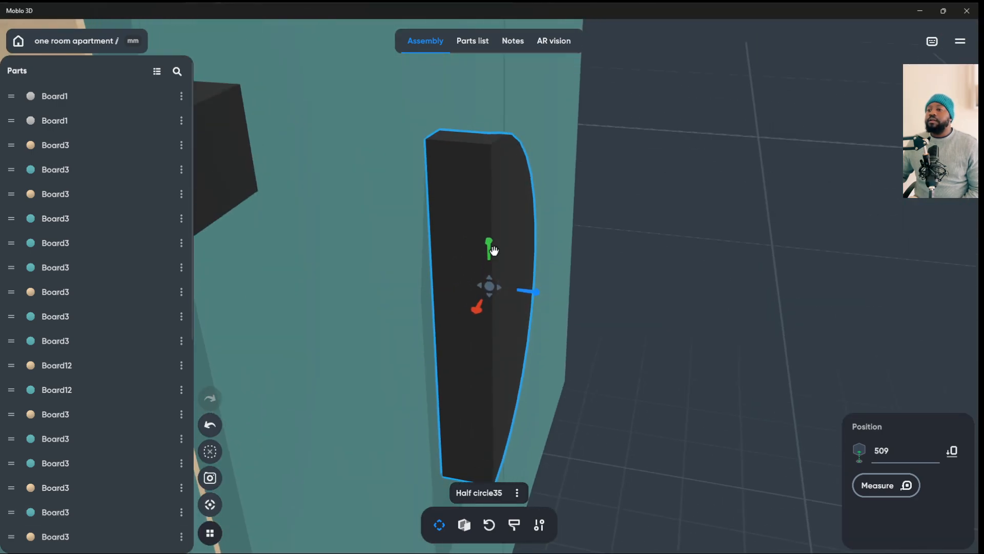
left_click_drag(494, 250, 478, 149)
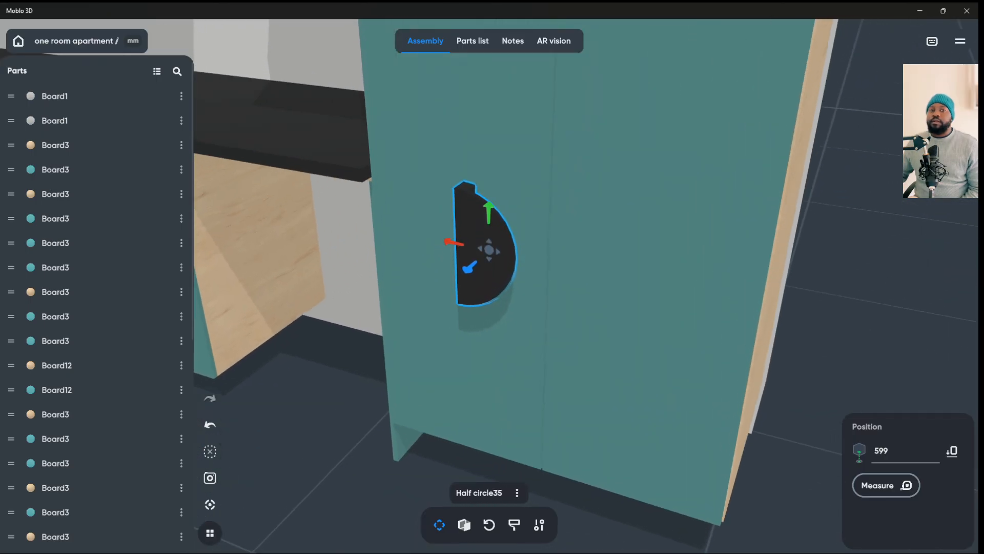
left_click_drag(462, 249, 552, 258)
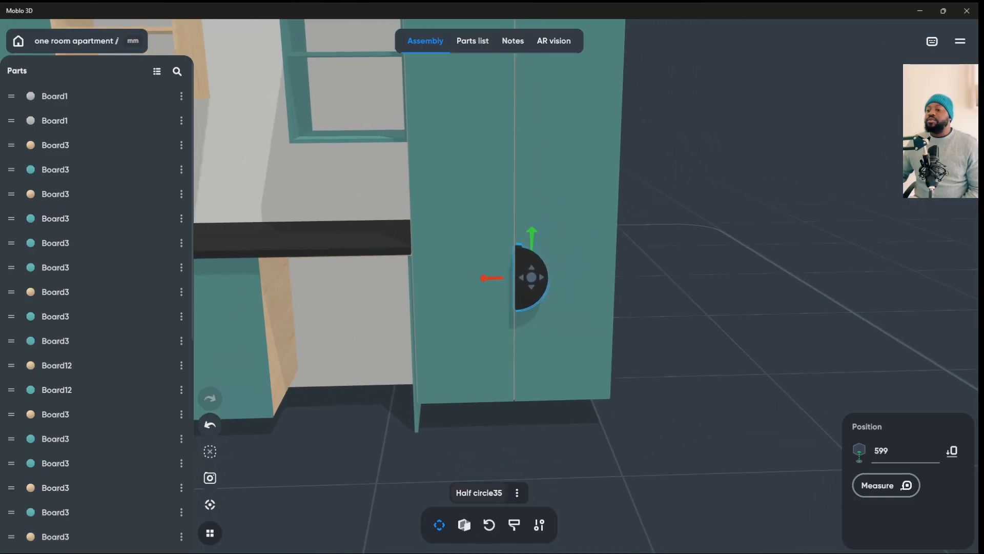
- Raise the black half-circle handle on the tall cabinet's front to a height of 983 mm
left_click(569, 318)
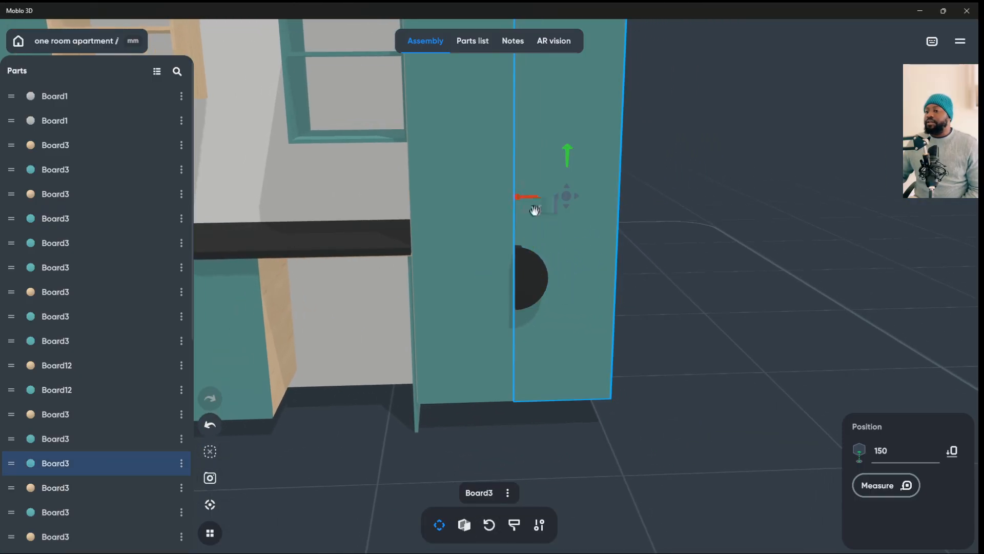
left_click(545, 273)
left_click_drag(531, 249, 526, 152)
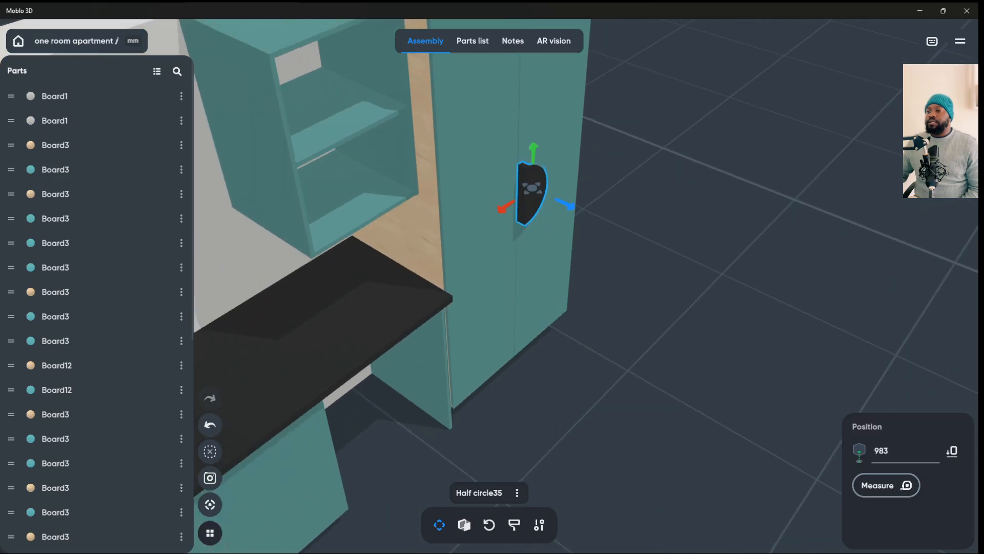
- Shrink the tall cabinet's half-circle handle to 71 mm wide and make it thinner
left_click(465, 525)
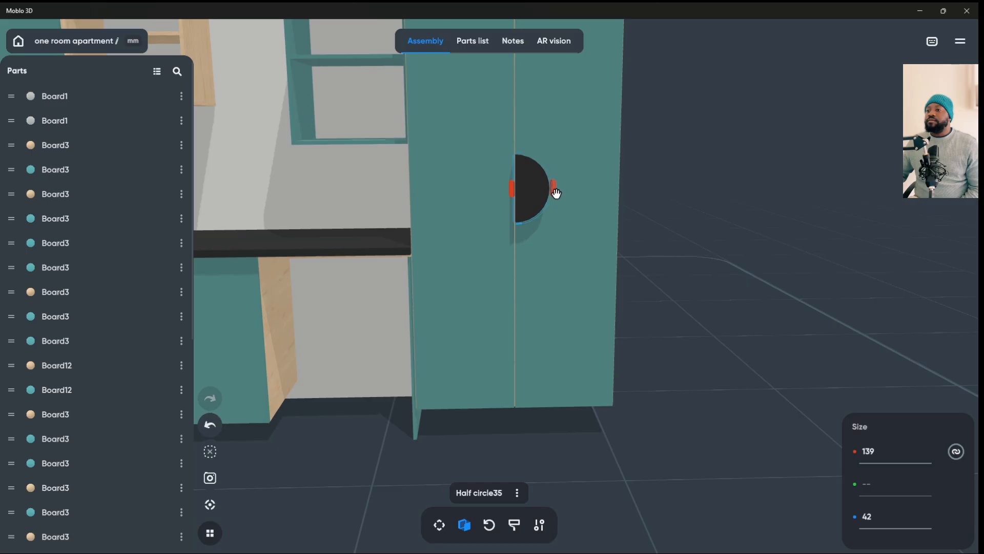
left_click_drag(556, 192, 538, 195)
right_click_drag(539, 195, 542, 199)
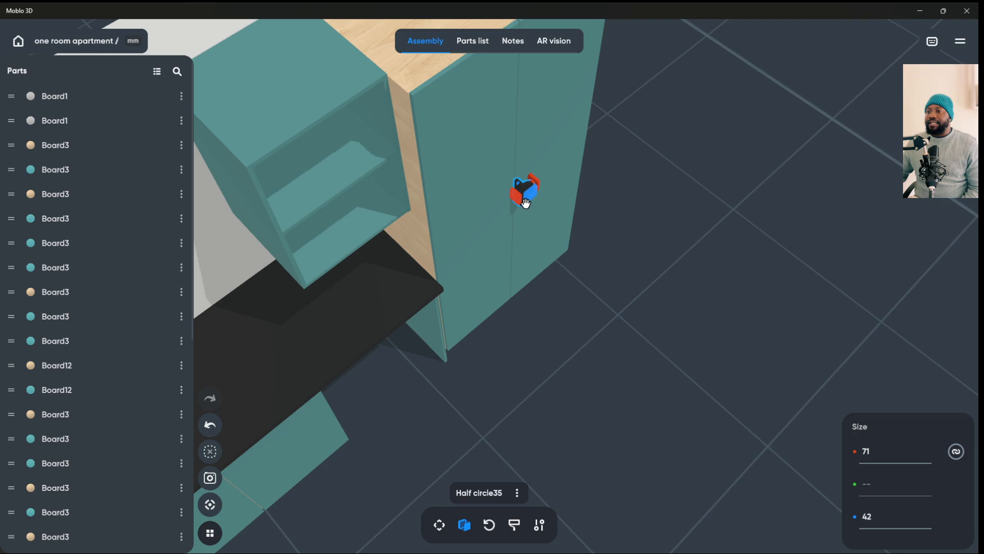
left_click_drag(529, 201, 524, 198)
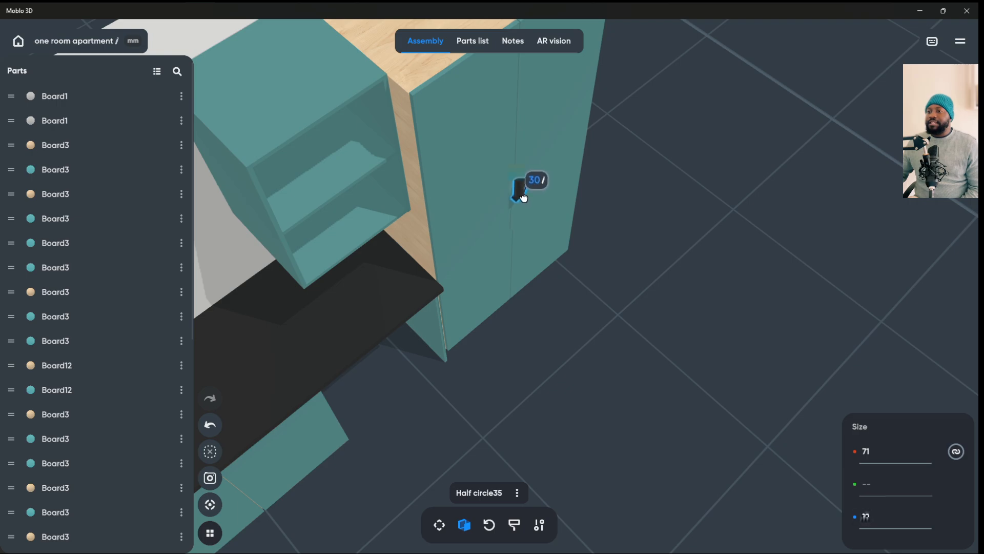
key("Escape")
right_click_drag(523, 198, 463, 120)
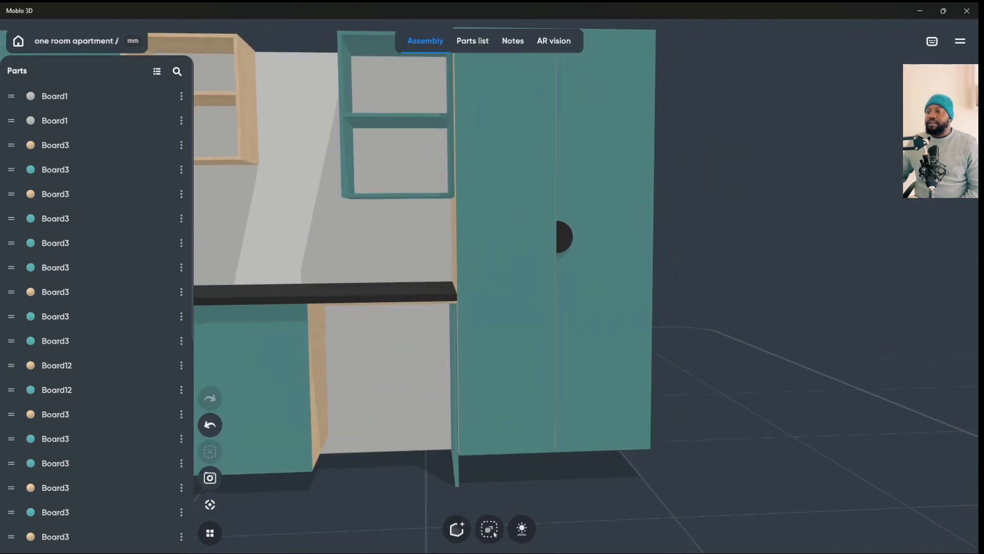
- Duplicate the tall cabinet's handle and shift the copy sideways onto the left door, level with the original
left_click(563, 235)
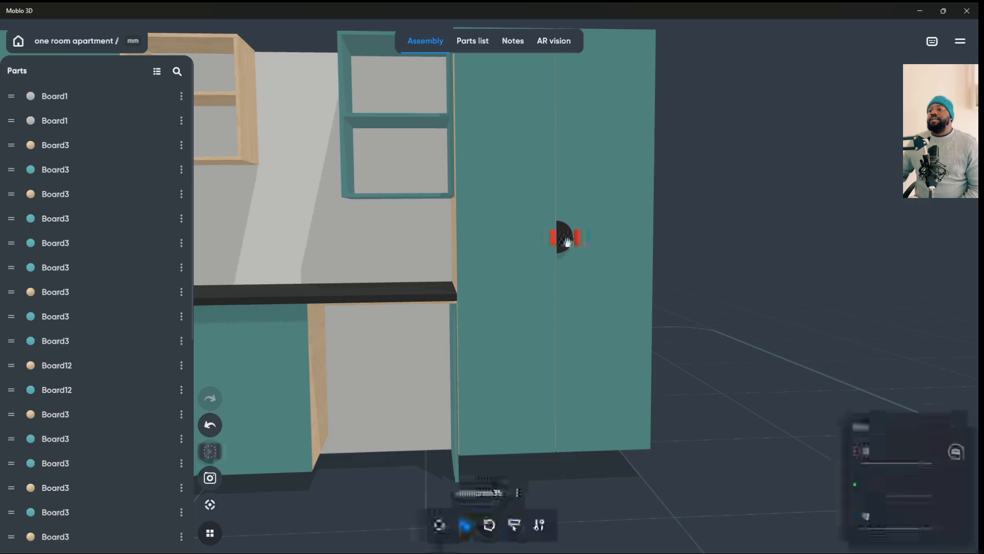
right_click(564, 235)
left_click(566, 232)
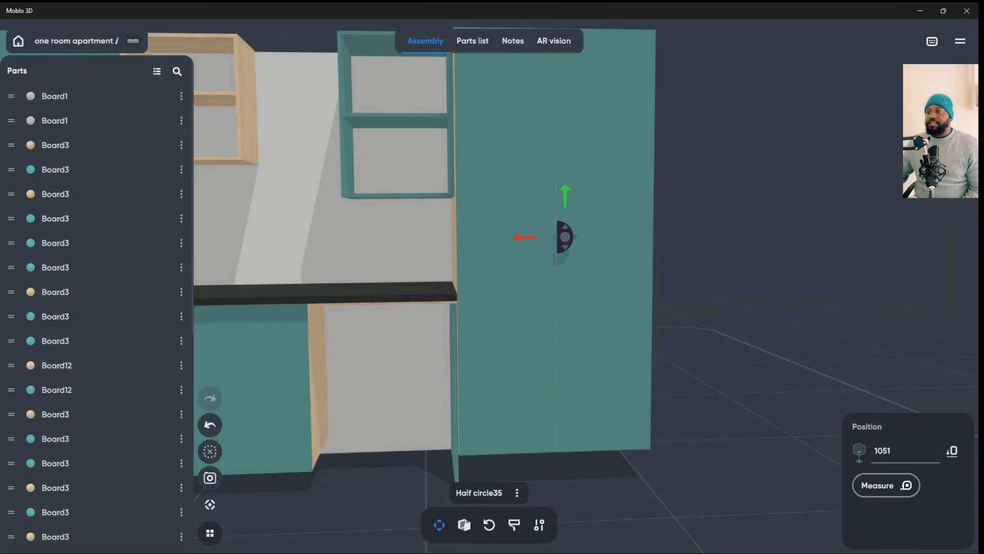
left_click_drag(526, 247, 499, 245)
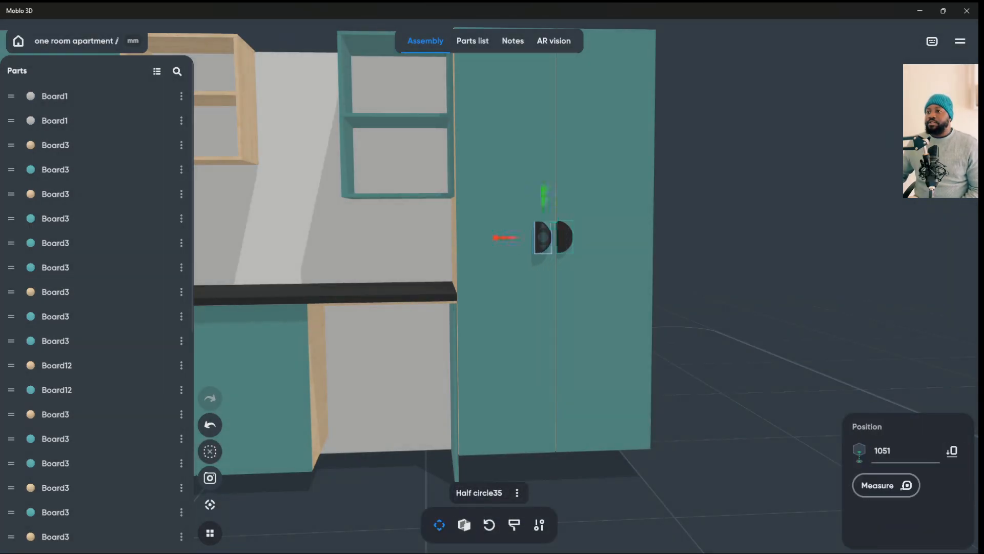
- Rotate the copied handle 180° so its straight edge faces the gap between the doors
left_click(489, 525)
left_click_drag(551, 196, 358, 193)
key("Escape")
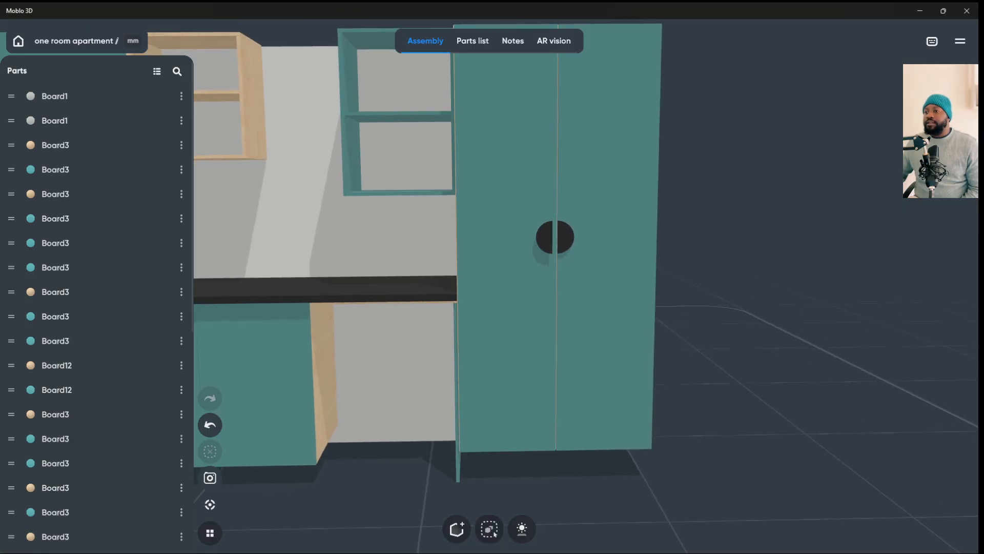
- Move the rotated handle up to the door gap so both halves form a full circle
left_click(544, 247)
left_click_drag(718, 257, 706, 320)
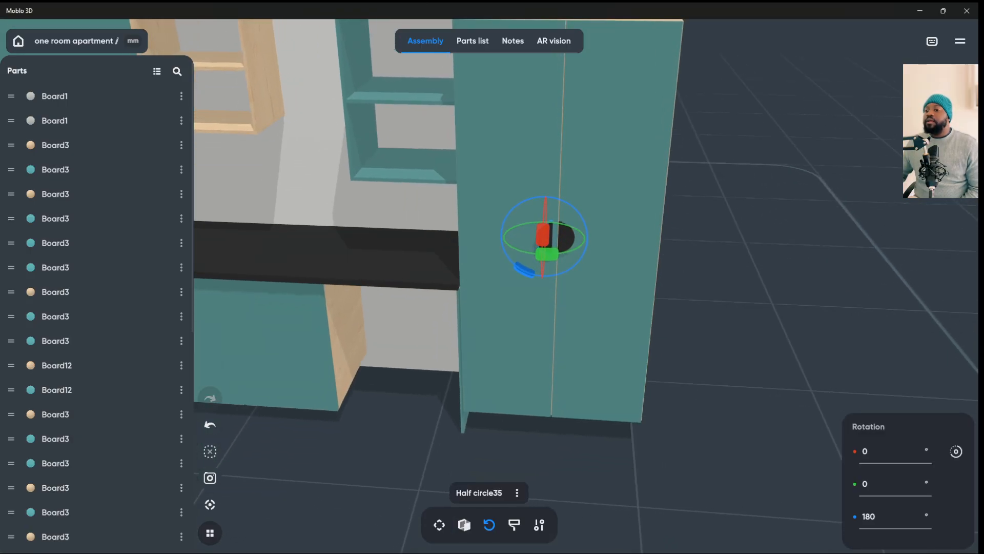
left_click(465, 525)
left_click(440, 524)
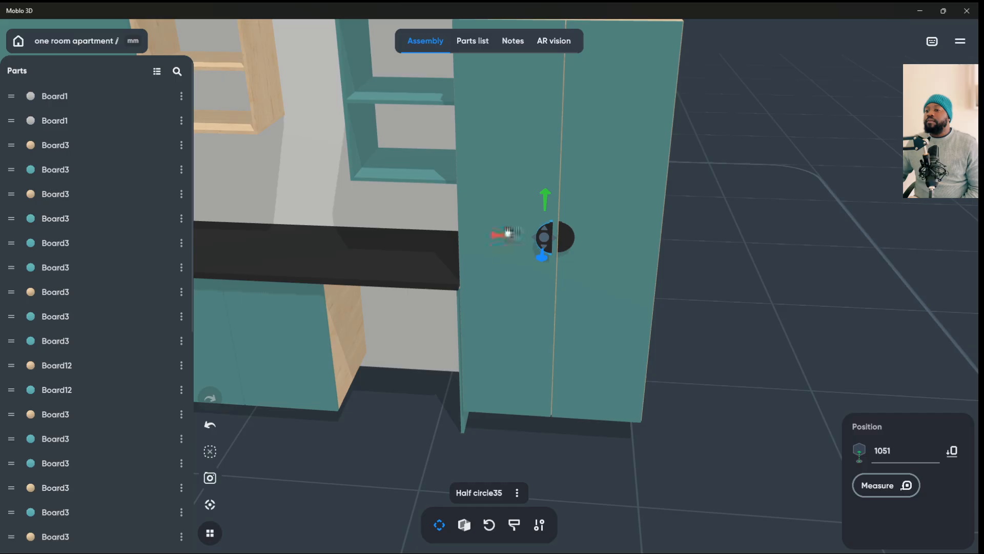
left_click_drag(508, 233, 509, 241)
left_click(717, 257)
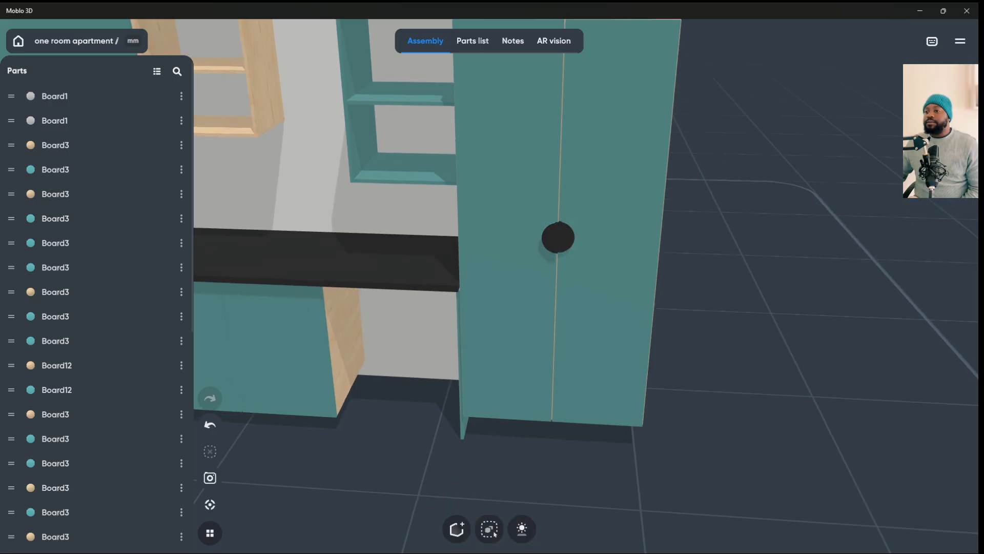
- Adjust the left handle's depth position so it sits against the tall cabinet's door
left_click_drag(718, 256, 769, 328)
left_click(528, 211)
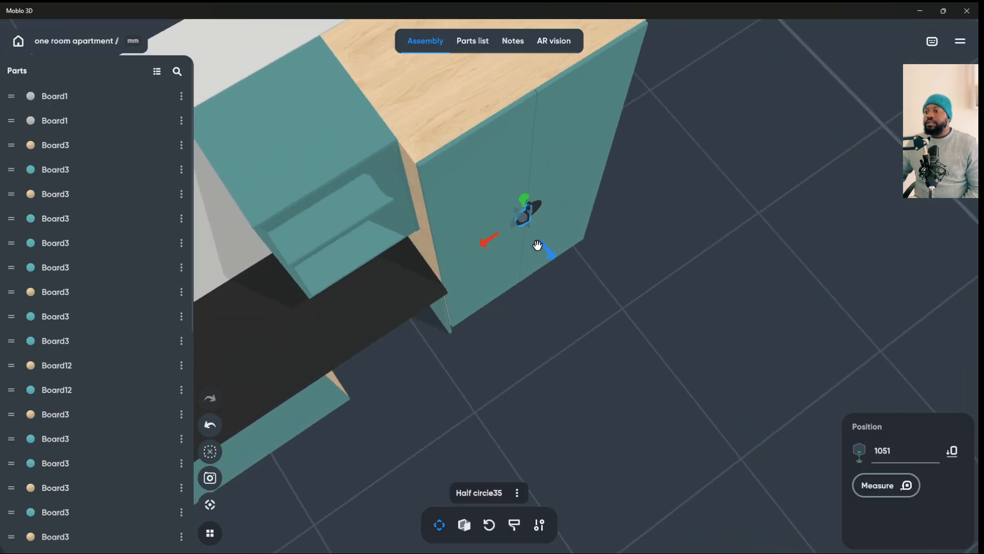
left_click_drag(551, 262, 547, 259)
left_click(666, 287)
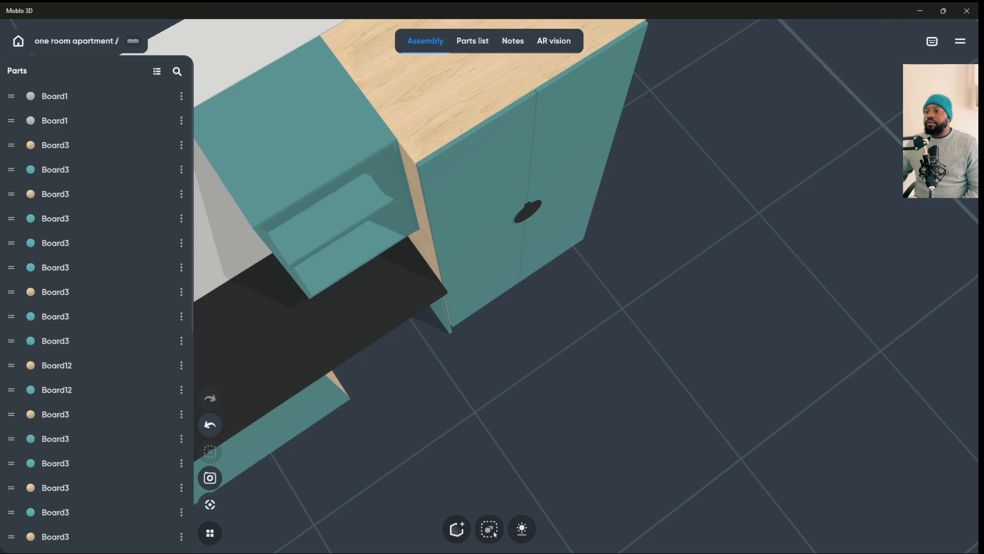
left_click_drag(666, 287, 615, 215)
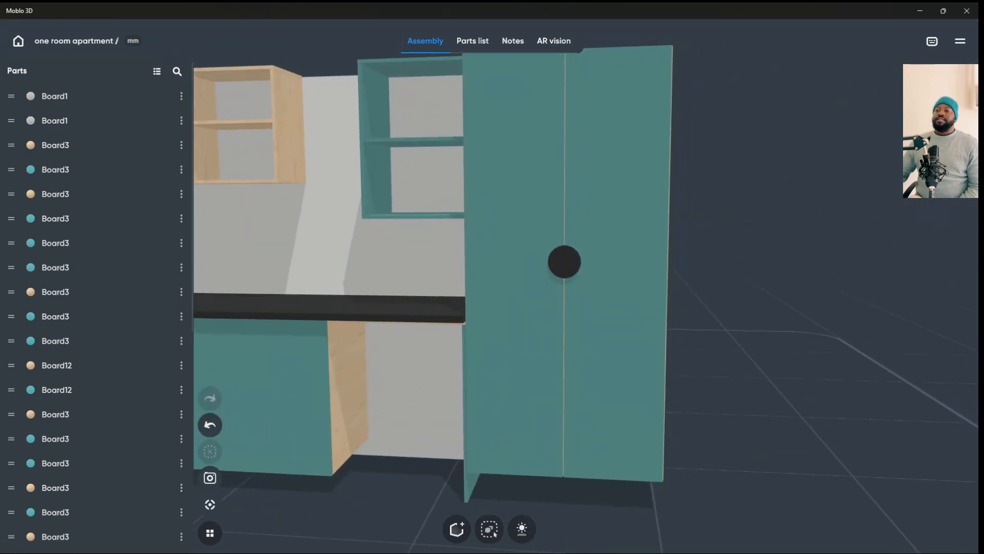
- Duplicate the left half-circle handle of the tall cabinet
right_click(540, 231)
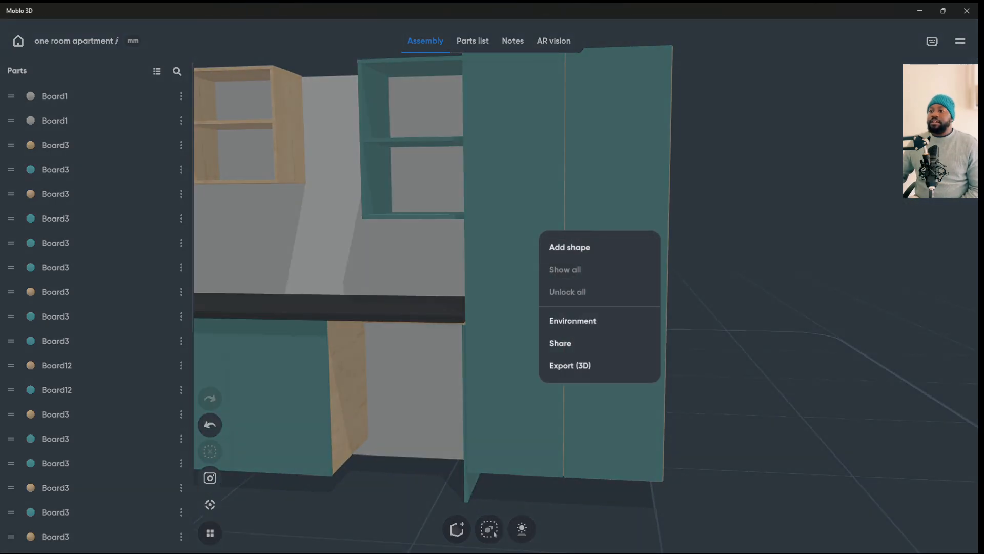
left_click(564, 262)
right_click(534, 241)
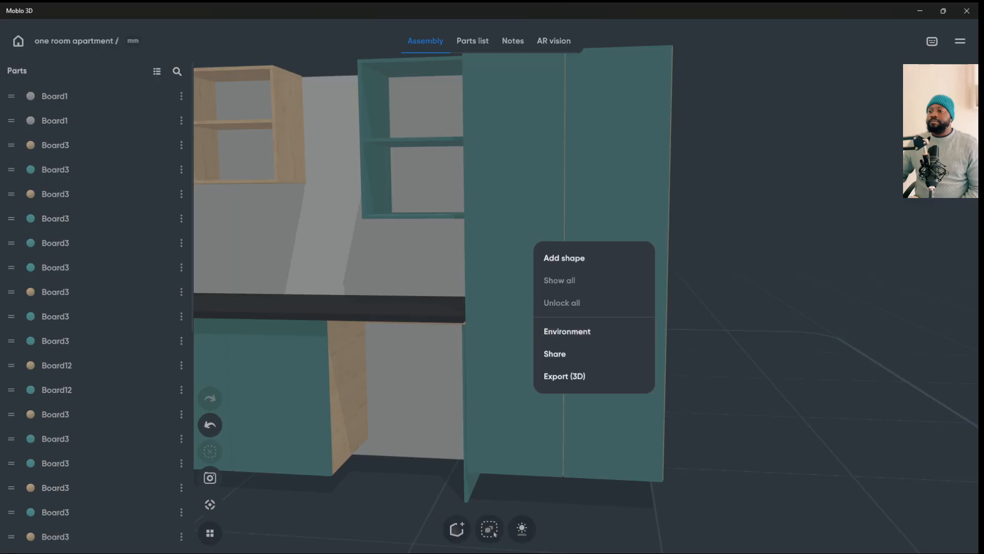
left_click(523, 262)
left_click(558, 271)
right_click(558, 272)
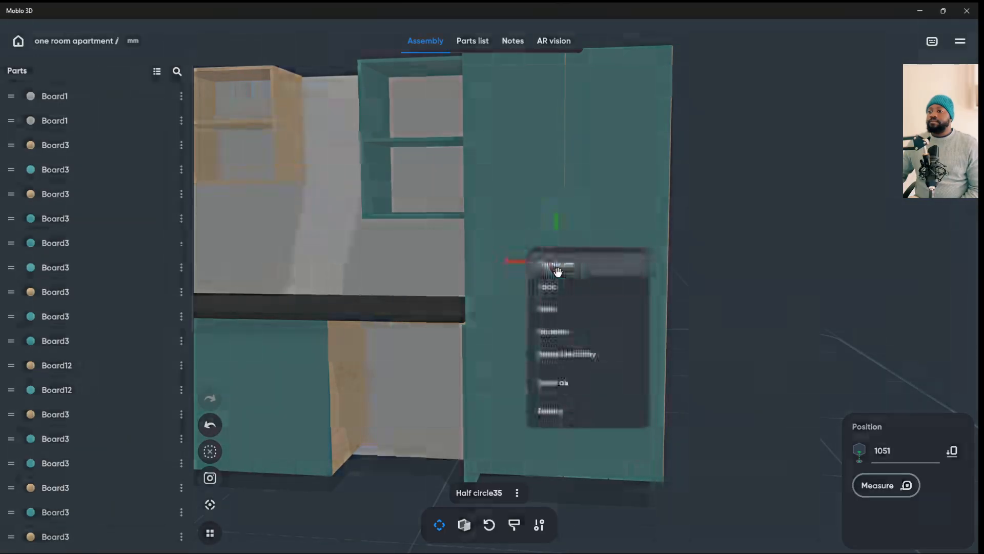
left_click(558, 273)
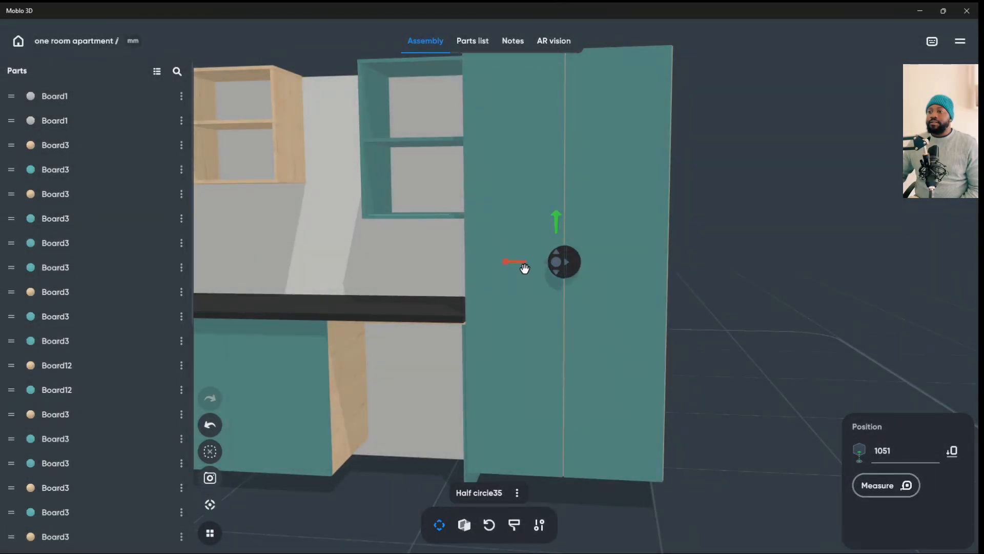
- Move the copied left handle sideways from the tall cabinet to the two-door base cabinet
left_click_drag(524, 267, 451, 333)
left_click_drag(466, 264, 278, 329)
left_click_drag(288, 339, 372, 299)
left_click(210, 504)
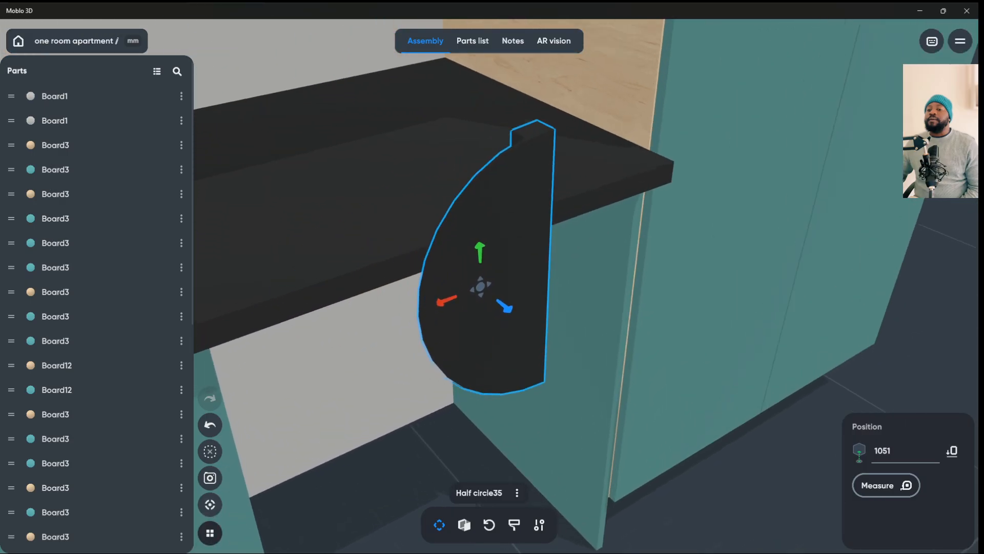
scroll(532, 307, "down", 6)
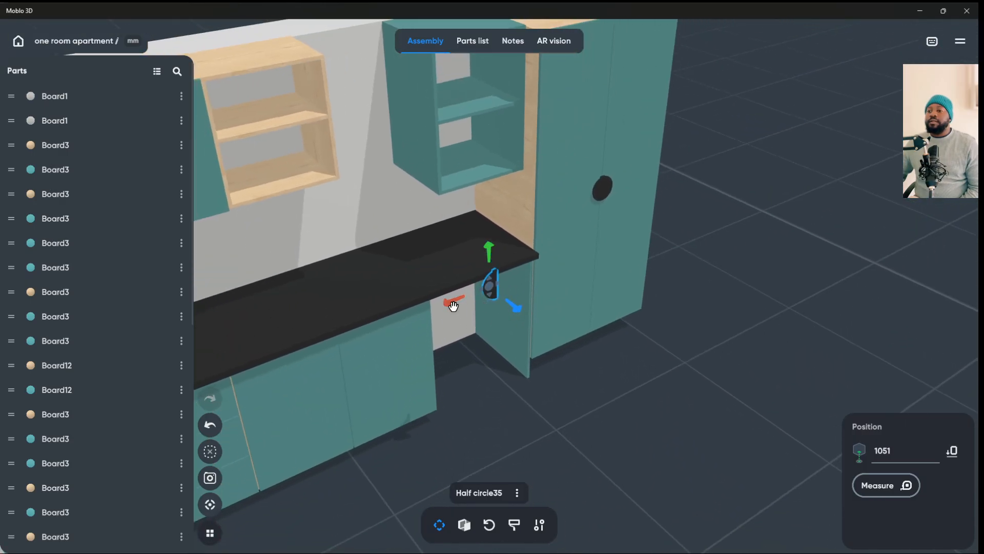
left_click_drag(453, 306, 272, 379)
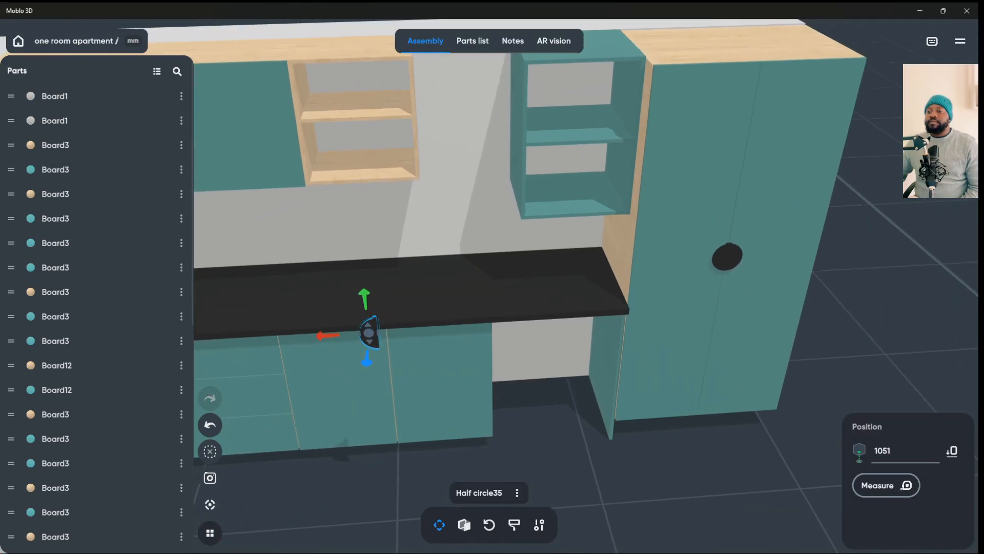
- Lower the copied handle to a height of 676 mm and seat it on the base cabinet's left door, along the door gap
left_click_drag(564, 435, 507, 435)
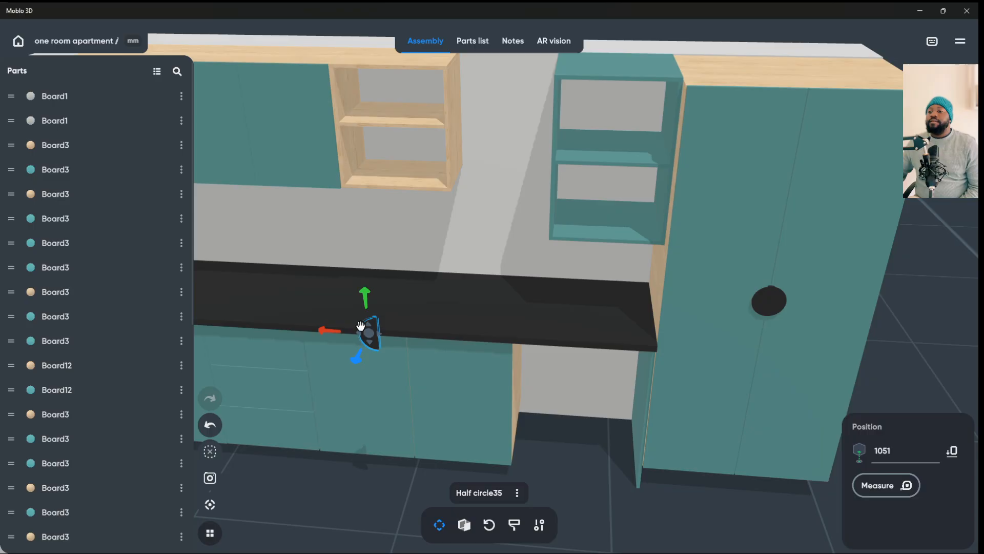
left_click_drag(359, 303, 364, 361)
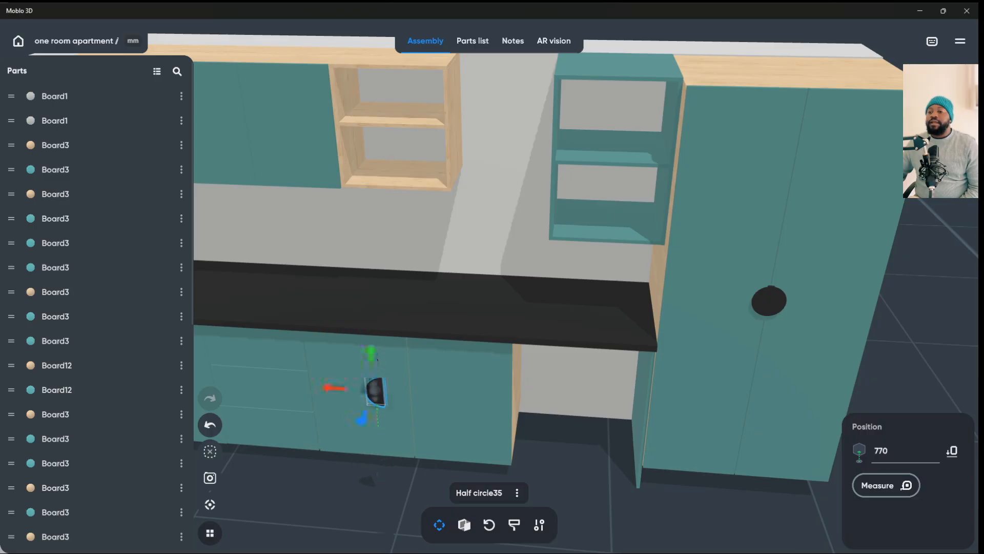
scroll(417, 352, "down", 3)
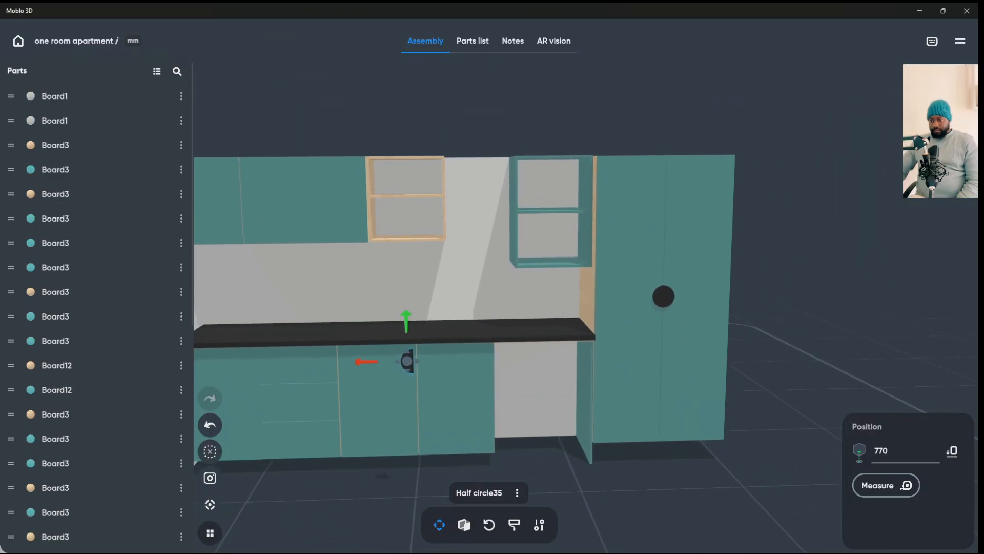
left_click_drag(421, 320, 419, 332)
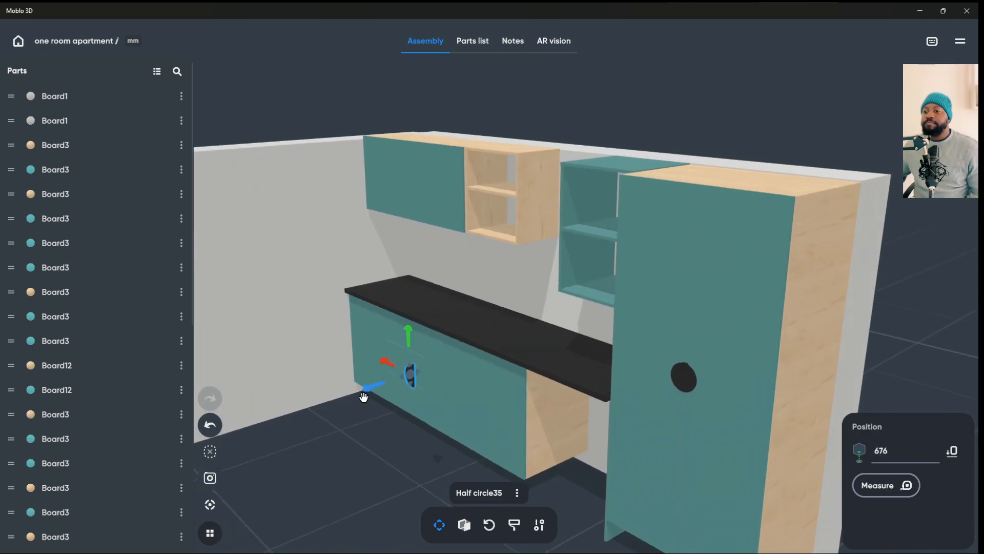
left_click(430, 378)
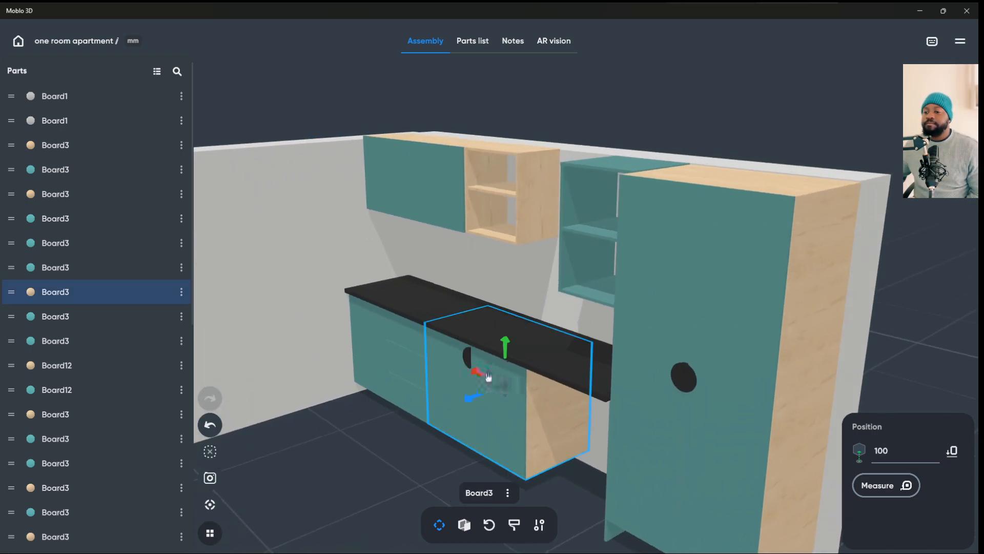
left_click_drag(488, 377, 590, 379)
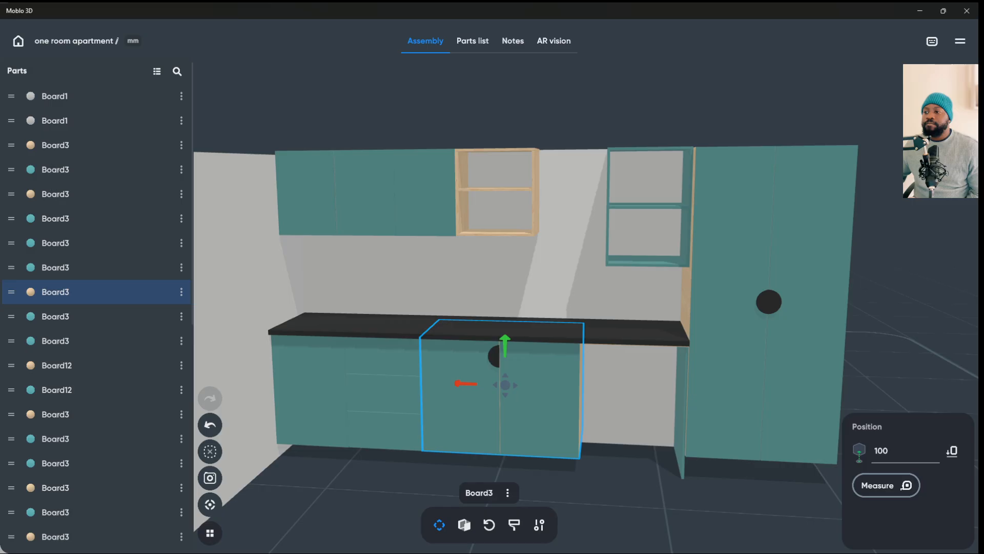
- Duplicate the right half-circle handle of the tall cabinet
left_click(781, 302)
right_click(780, 303)
left_click(782, 302)
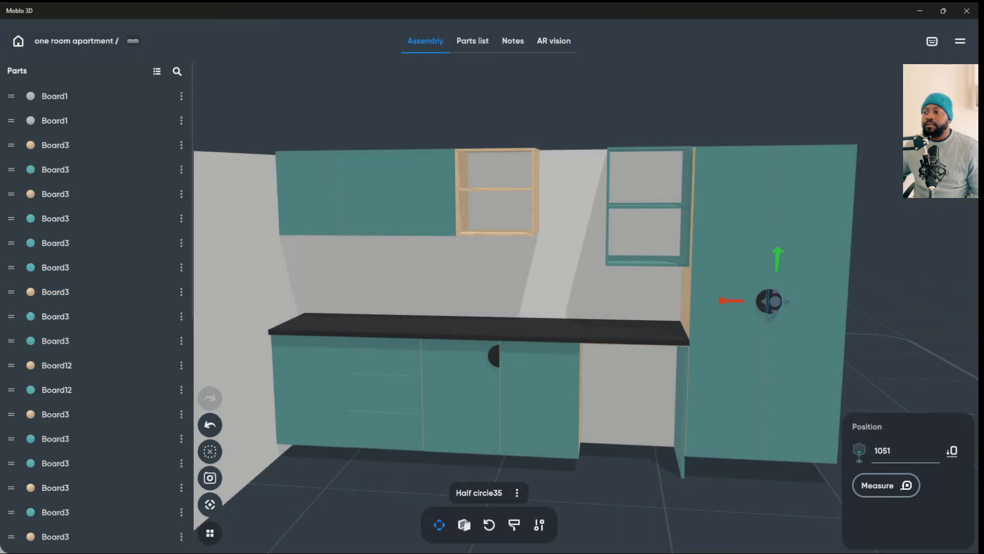
- Move the copied right handle onto the base cabinet's right door at 676 mm height, completing the circle with the left handle
left_click_drag(774, 264, 774, 340)
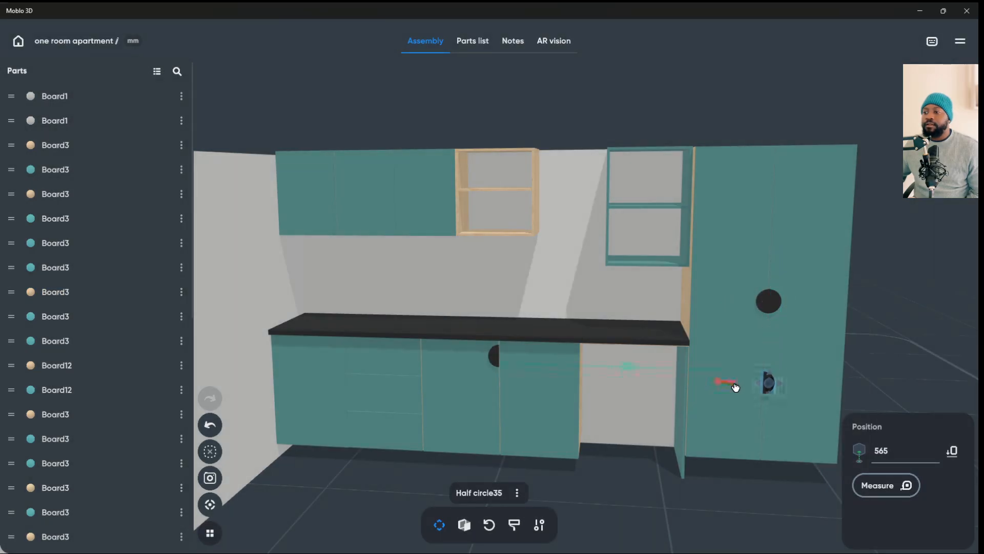
left_click_drag(724, 379, 499, 381)
left_click_drag(532, 343, 535, 320)
left_click_drag(506, 362, 476, 353)
left_click_drag(504, 310, 503, 319)
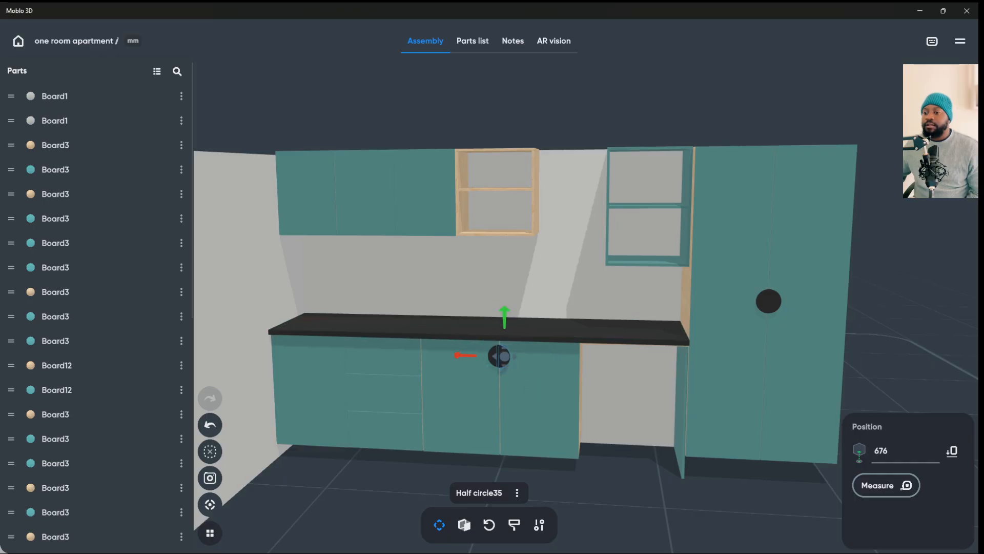
left_click(539, 399)
key("Escape")
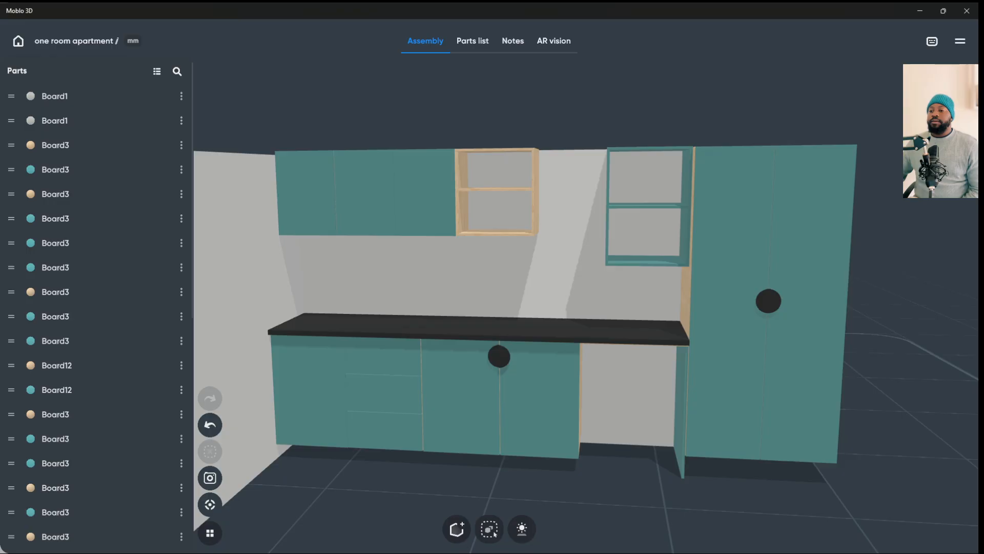
- Duplicate the left half-circle handle of the two-door base cabinet and place the copy at the right edge of the leftmost base door
right_click(461, 336)
key("Escape")
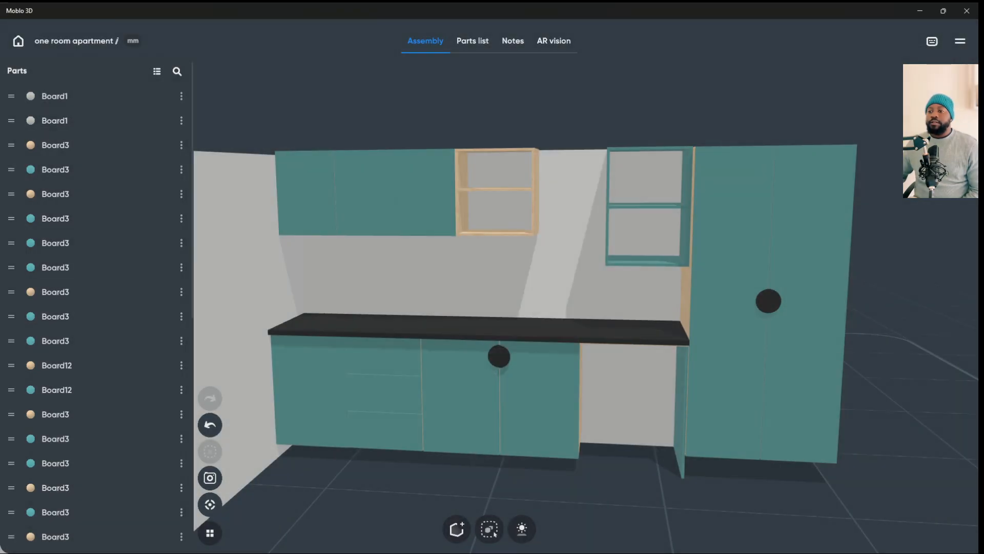
left_click(498, 356)
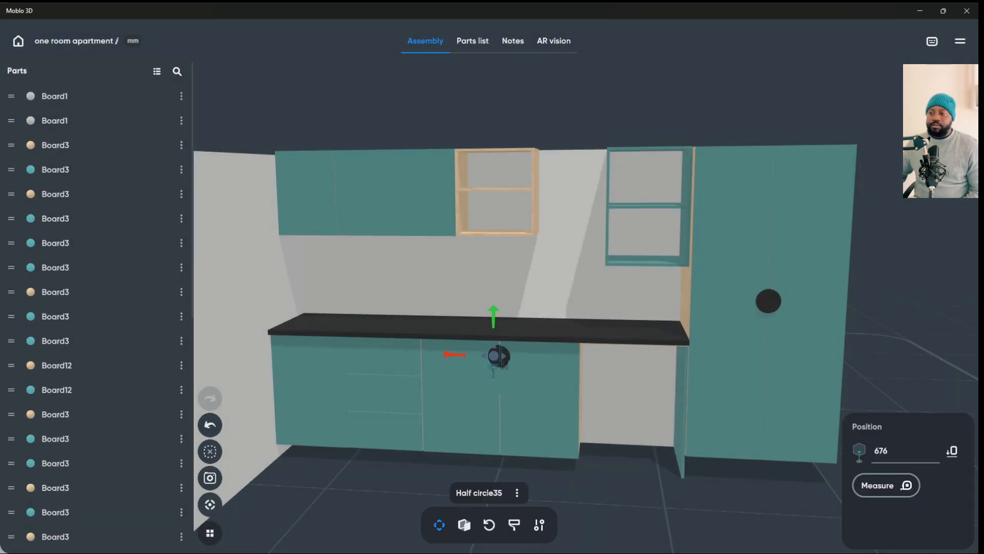
right_click(499, 358)
left_click(494, 363)
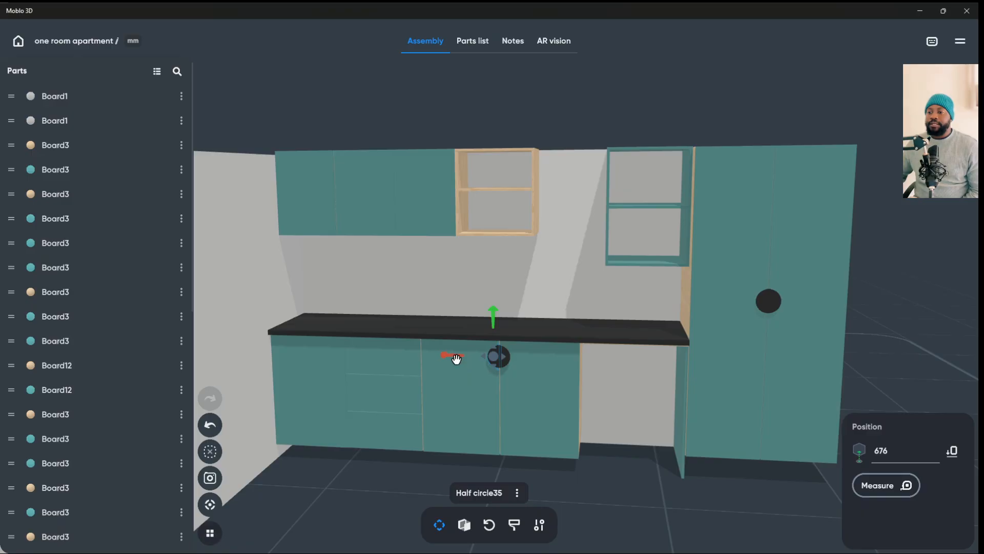
left_click_drag(456, 358, 301, 364)
key("Escape")
left_click_drag(500, 348, 499, 329)
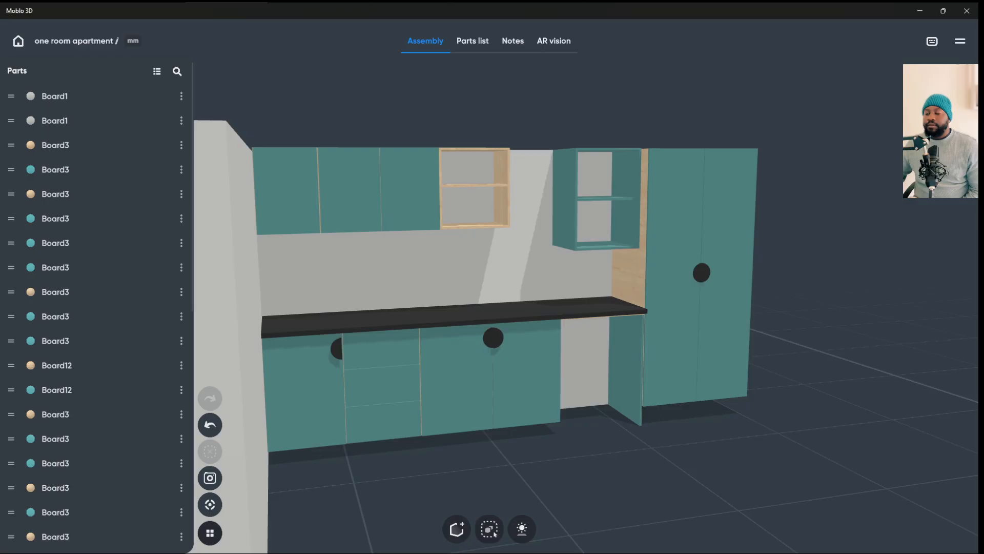
- Duplicate the two-door base cabinet's left handle again and shift the copy sideways towards the drawer unit
left_click(490, 341)
right_click(489, 341)
left_click(493, 339)
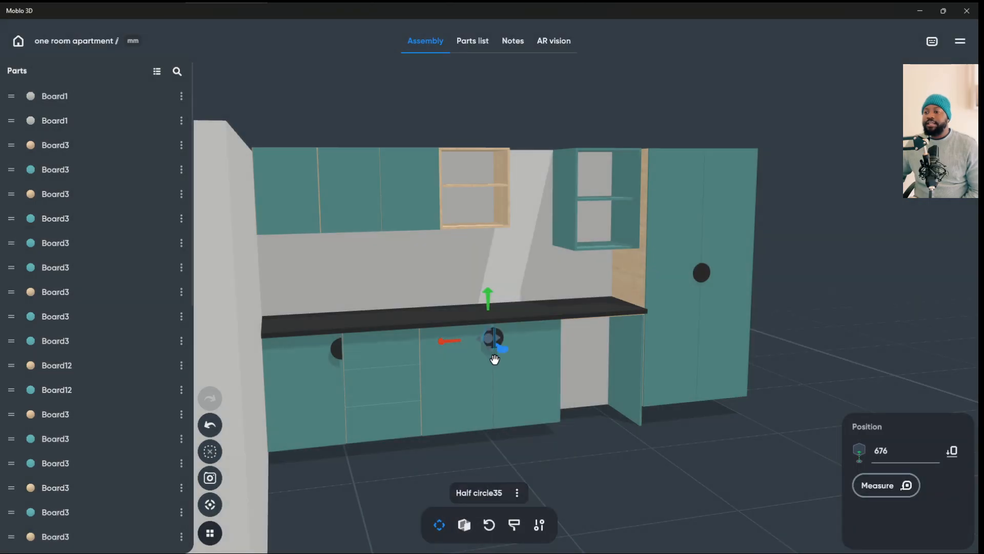
left_click_drag(494, 359, 514, 385)
left_click_drag(454, 345, 403, 353)
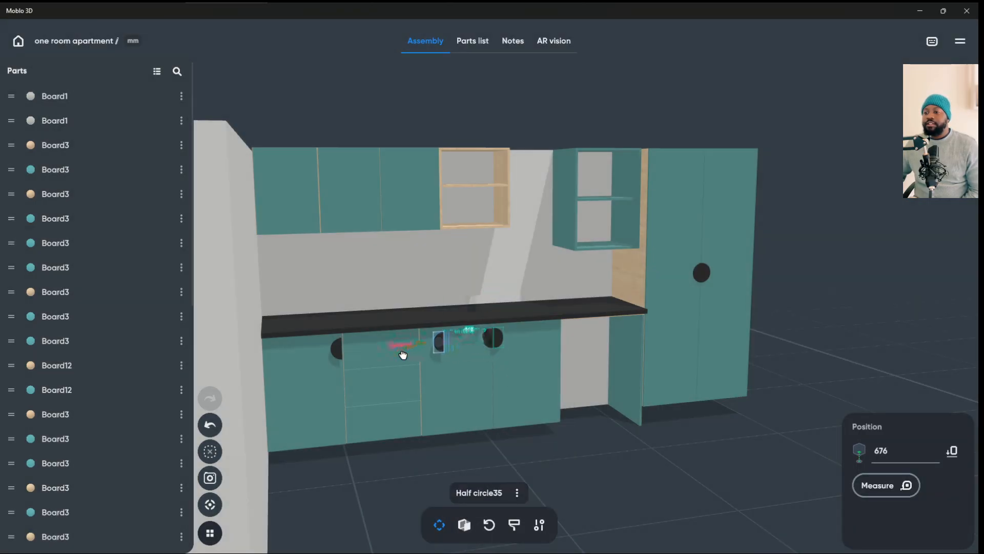
- Rotate the copied handle to -90° around the blue axis and center it on the top drawer front at 712 mm height
left_click(489, 525)
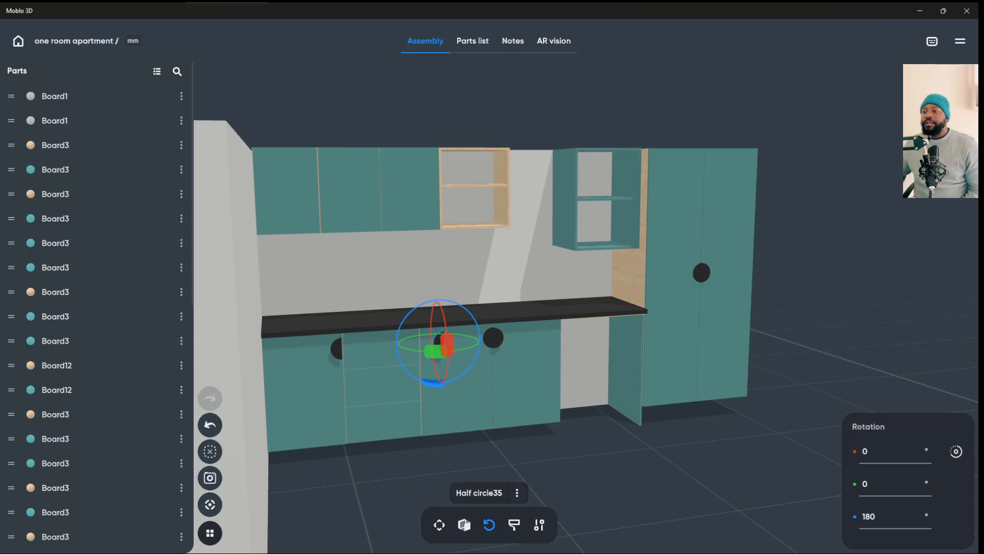
left_click_drag(424, 395, 532, 352)
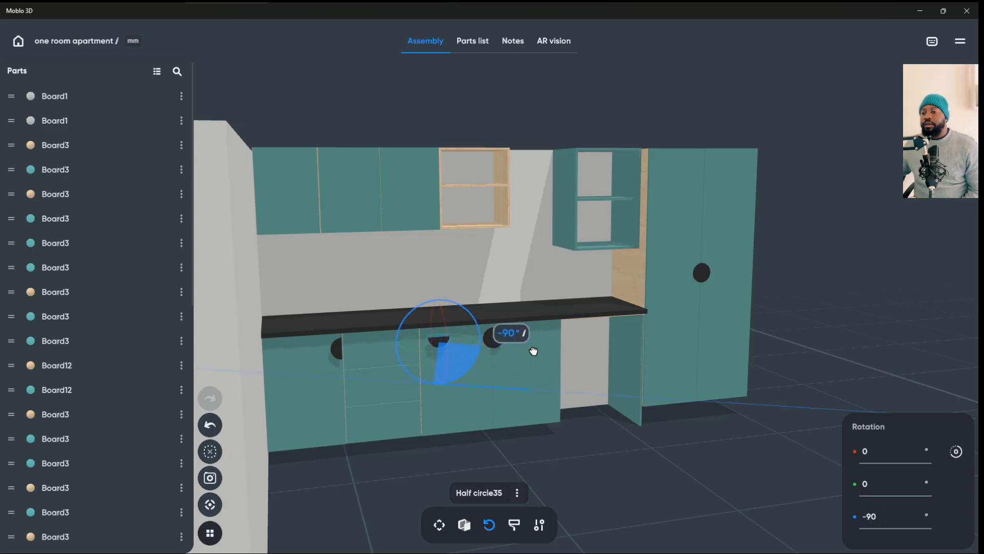
left_click(464, 361)
left_click(439, 343)
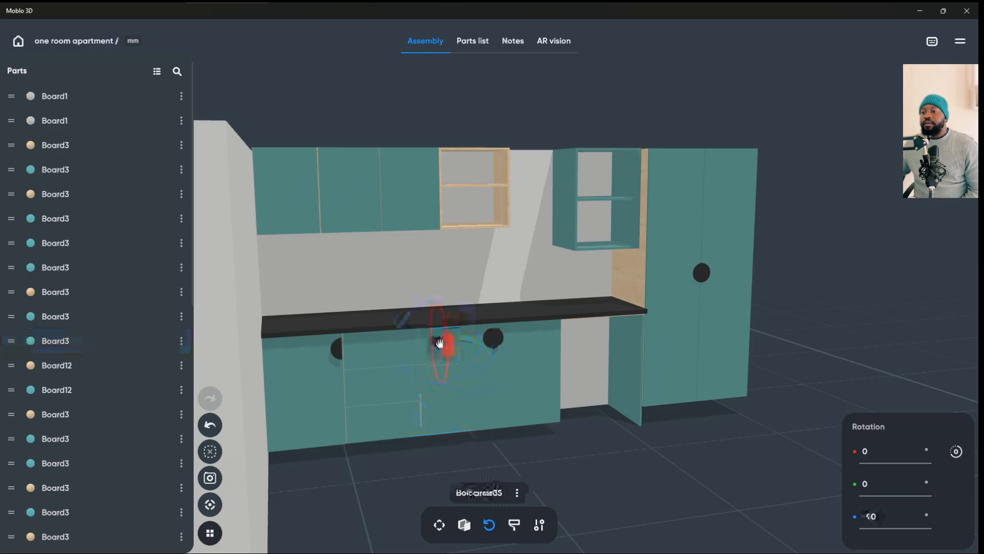
left_click(439, 524)
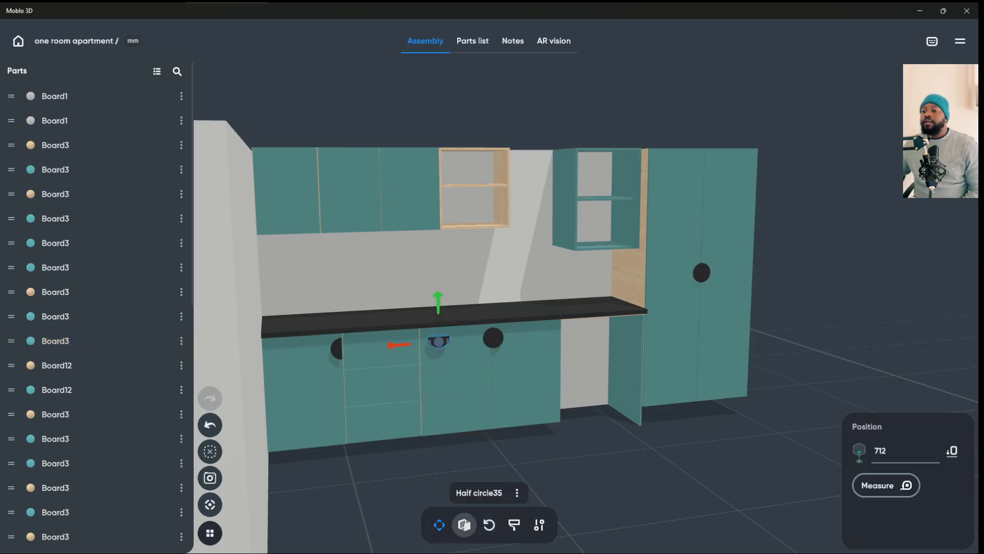
left_click_drag(402, 355, 346, 347)
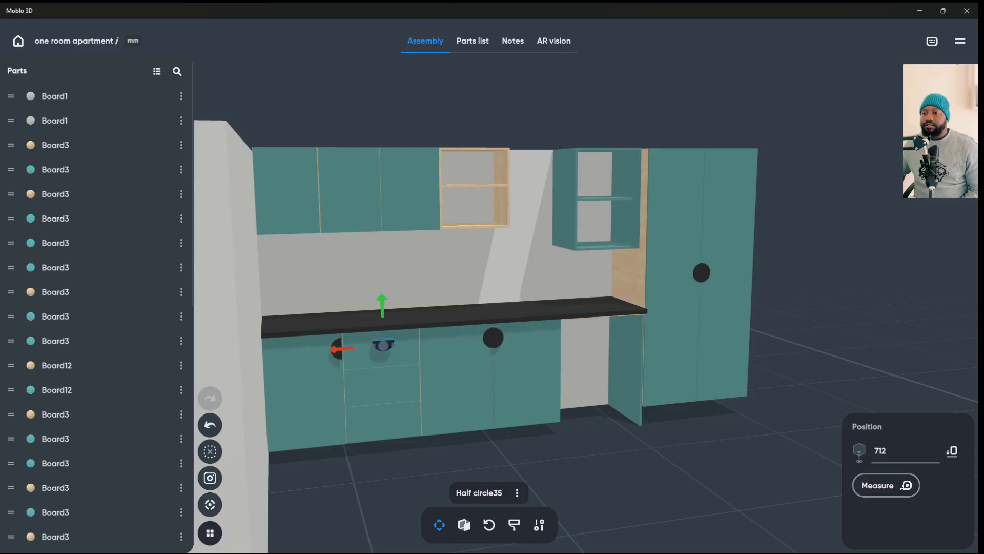
- Copy the top drawer's handle down to the middle drawer front at 462 mm and the bottom drawer front at 229 mm
right_click(384, 352)
left_click(391, 366)
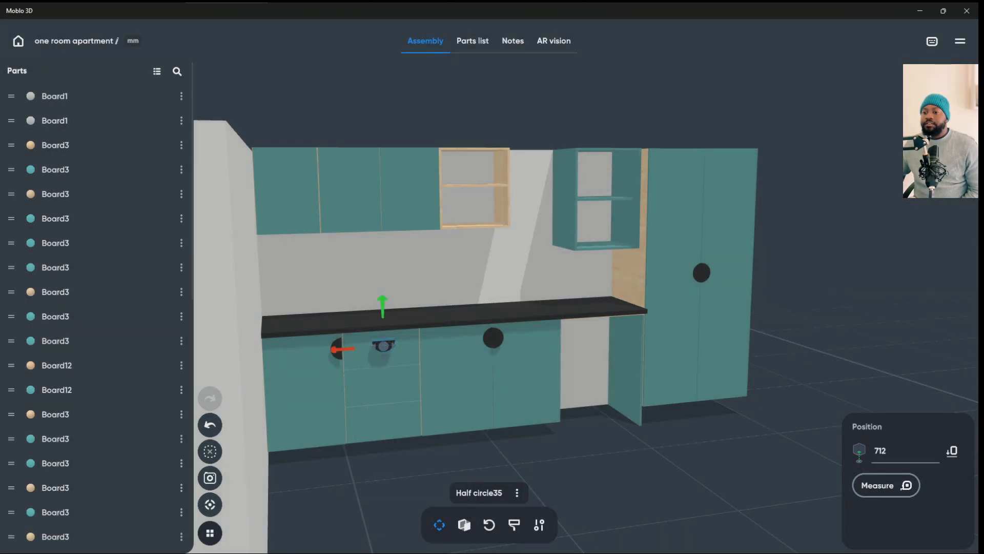
left_click_drag(386, 315, 386, 382)
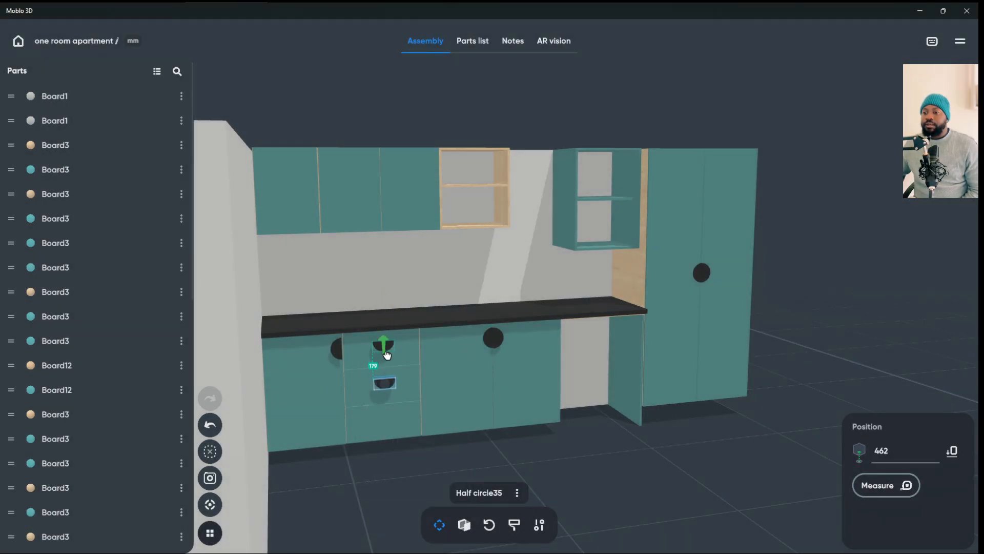
right_click(385, 388)
left_click(385, 383)
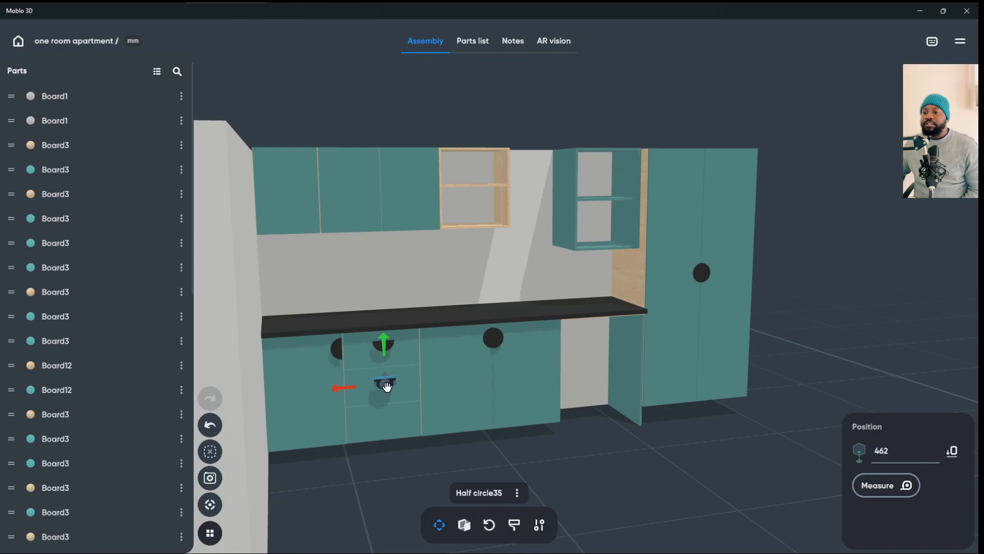
left_click_drag(381, 344, 385, 416)
- Push the bottom drawer's handle back against its drawer front
left_click_drag(667, 379, 720, 380)
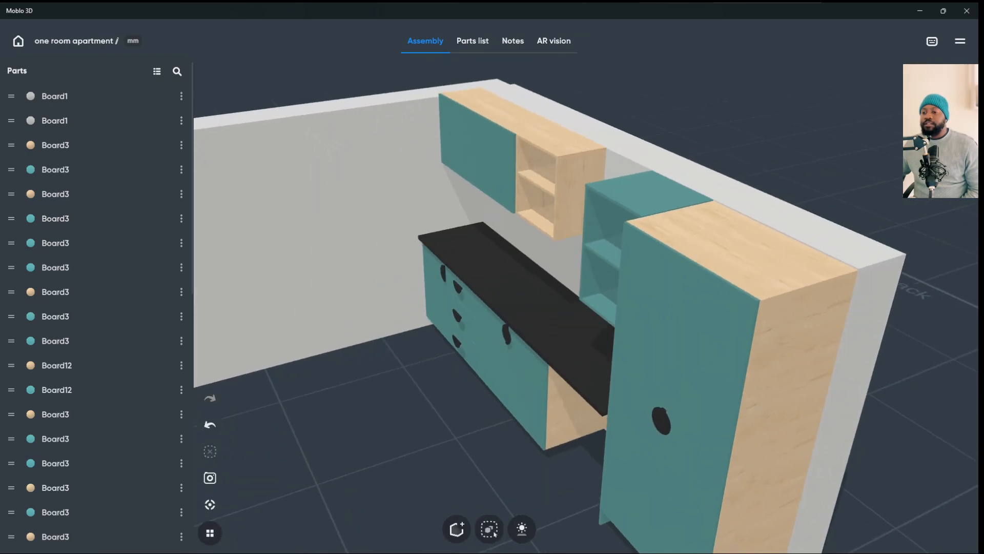
left_click(455, 348)
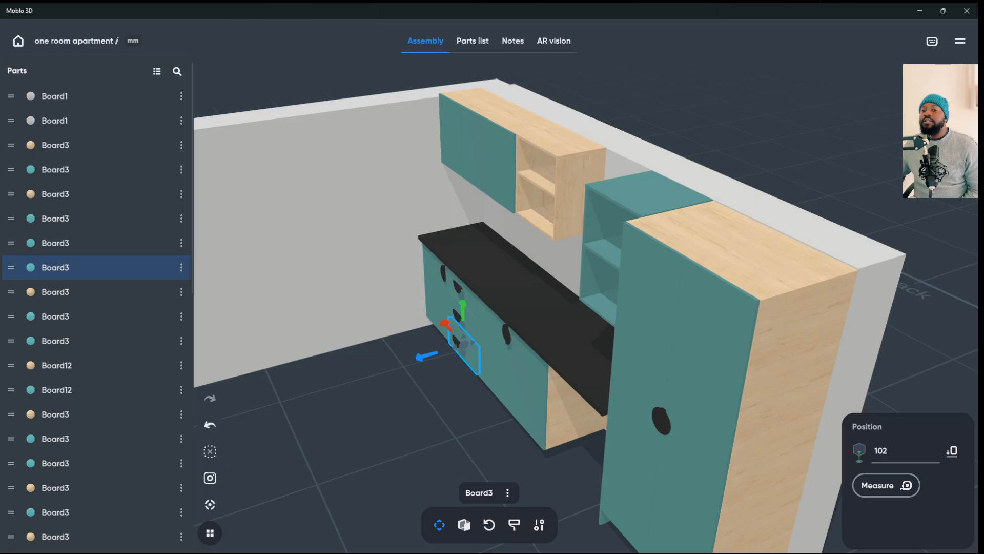
scroll(449, 314, "up", 5)
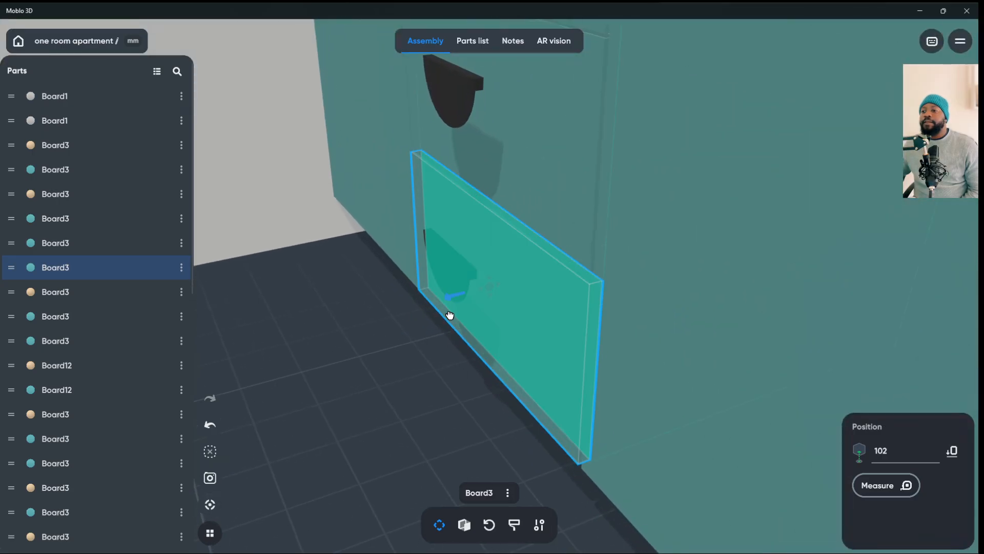
left_click(447, 269)
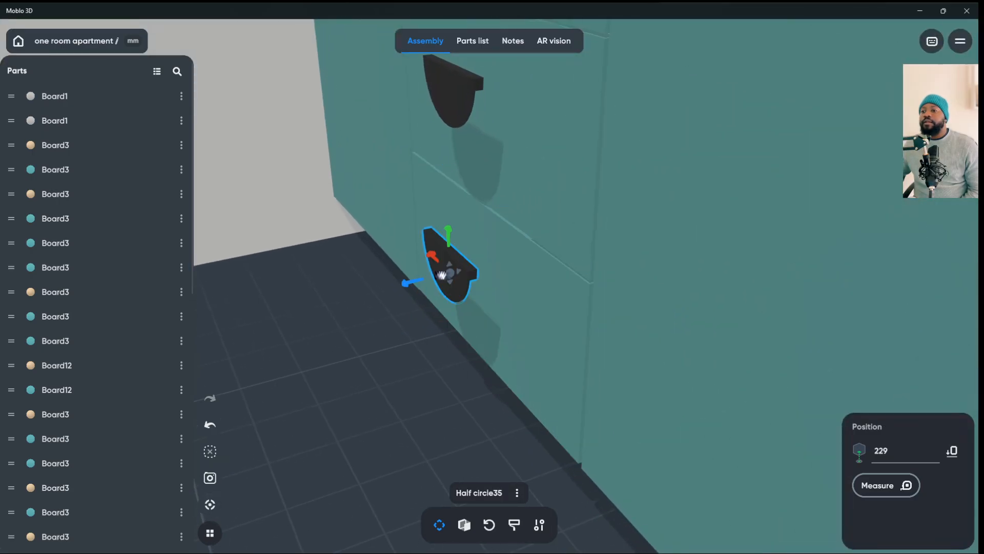
left_click_drag(419, 290, 442, 287)
- Push the middle drawer's handle back so it sits against its drawer front
left_click(456, 94)
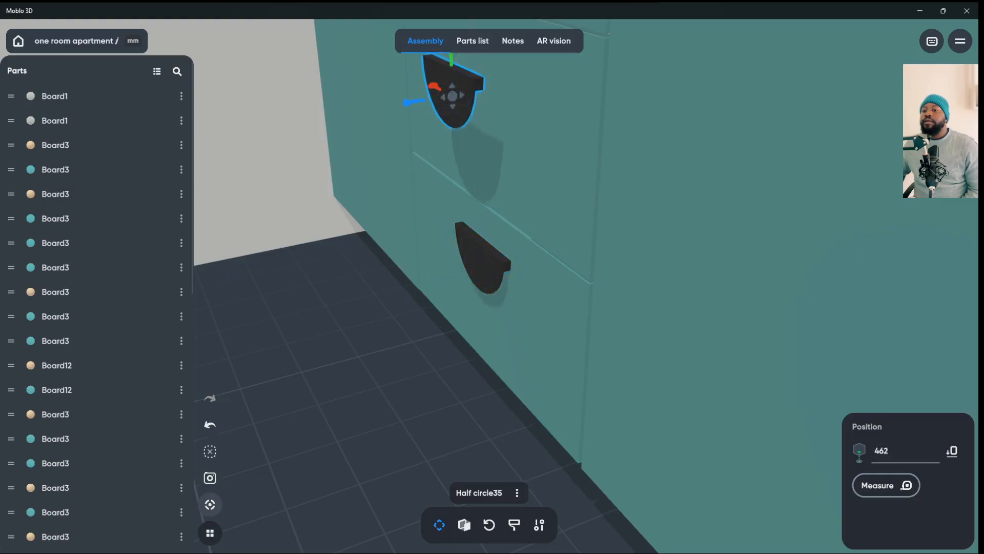
left_click(210, 504)
left_click_drag(440, 304, 518, 287)
- Push the top drawer's handle back against its front, in line with the other two drawer handles
scroll(492, 286, "down", 5)
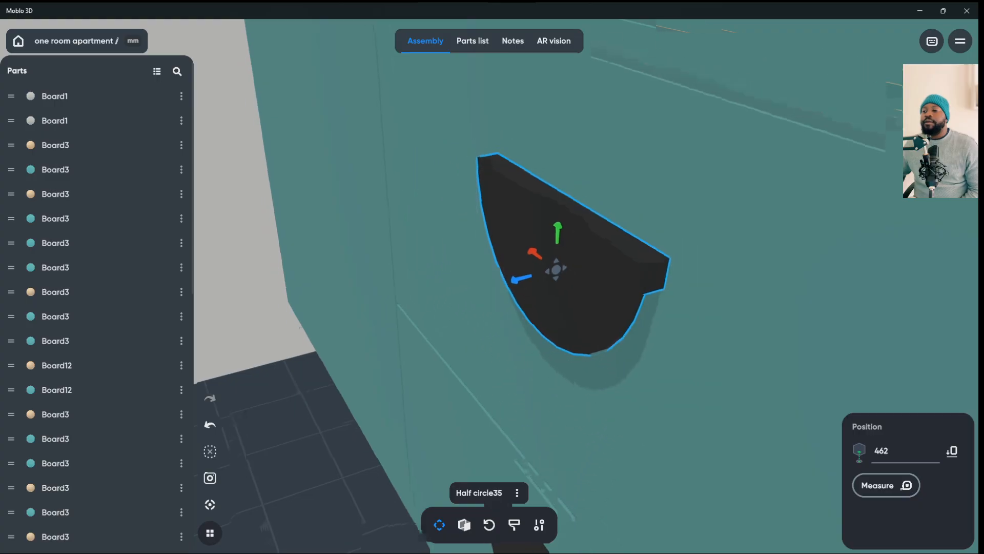
left_click(495, 119)
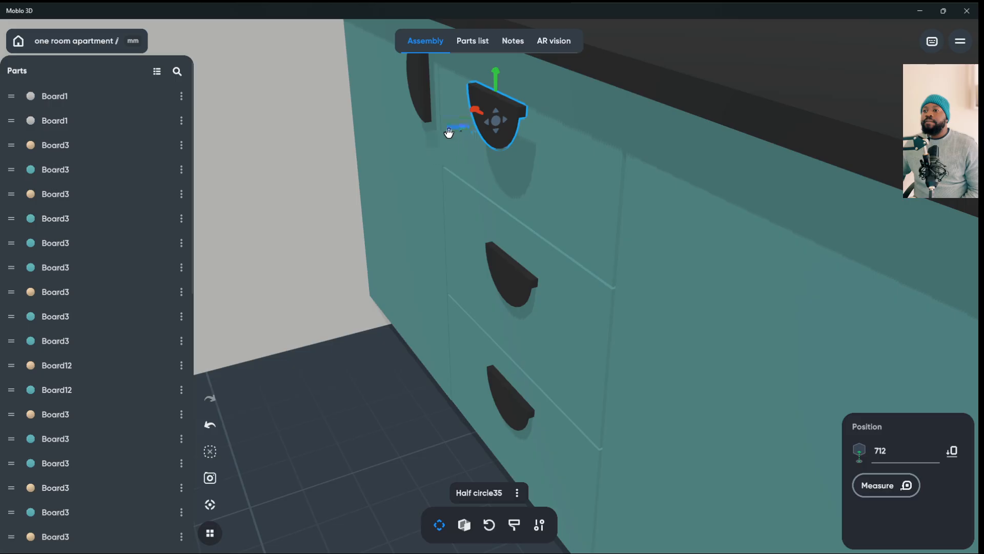
left_click_drag(449, 129, 582, 95)
left_click(464, 129)
scroll(464, 129, "down", 5)
scroll(492, 277, "down", 8)
left_click_drag(492, 277, 517, 287)
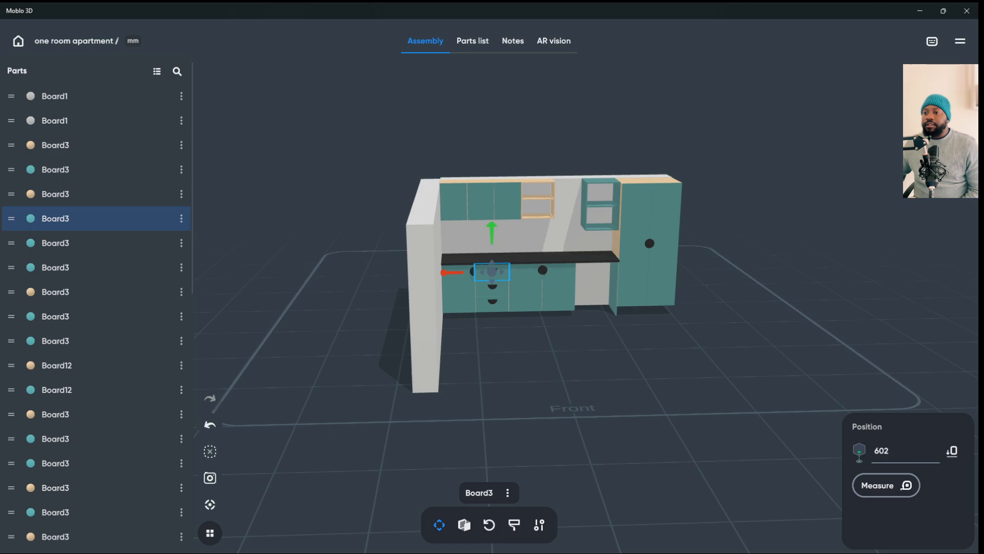
scroll(446, 253, "up", 6)
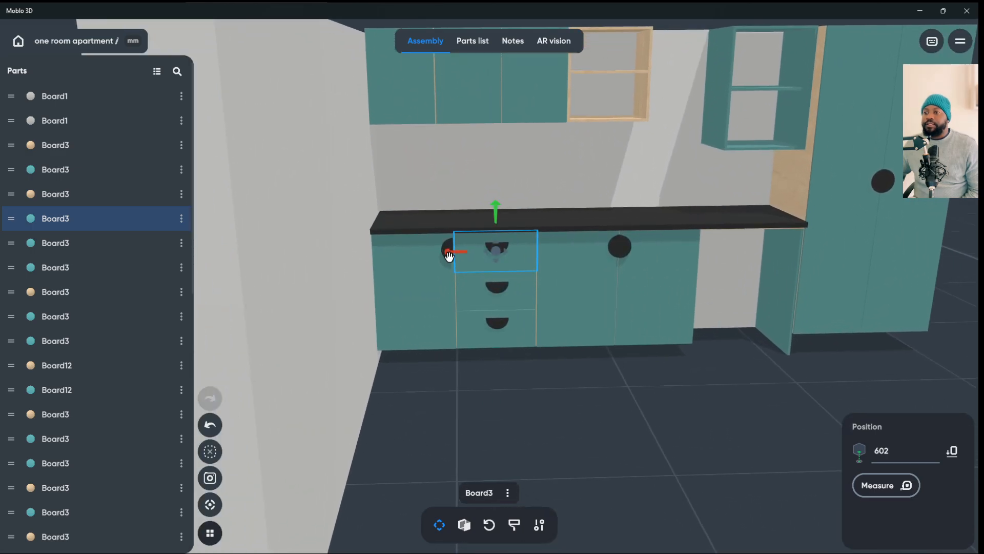
right_click(449, 256)
left_click(463, 255)
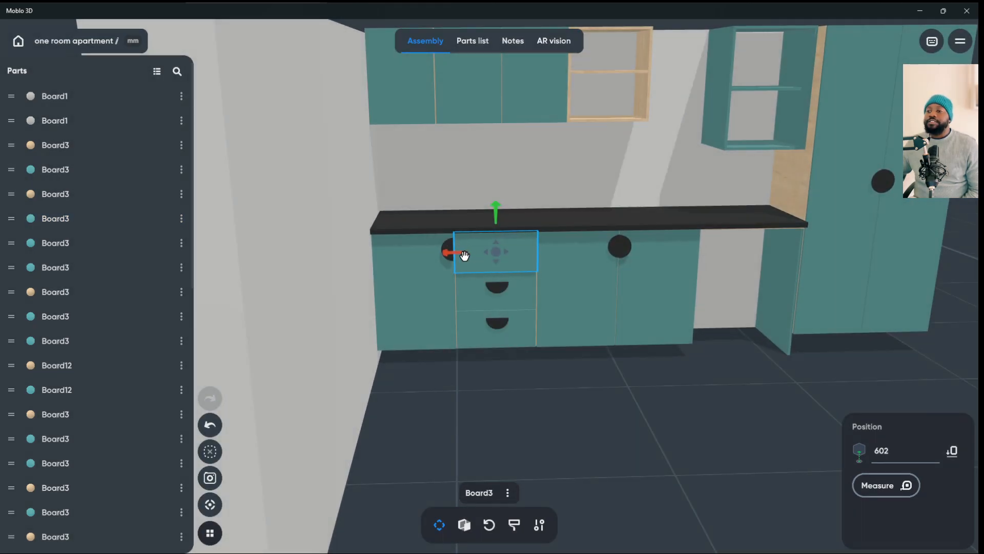
left_click_drag(494, 261, 580, 465)
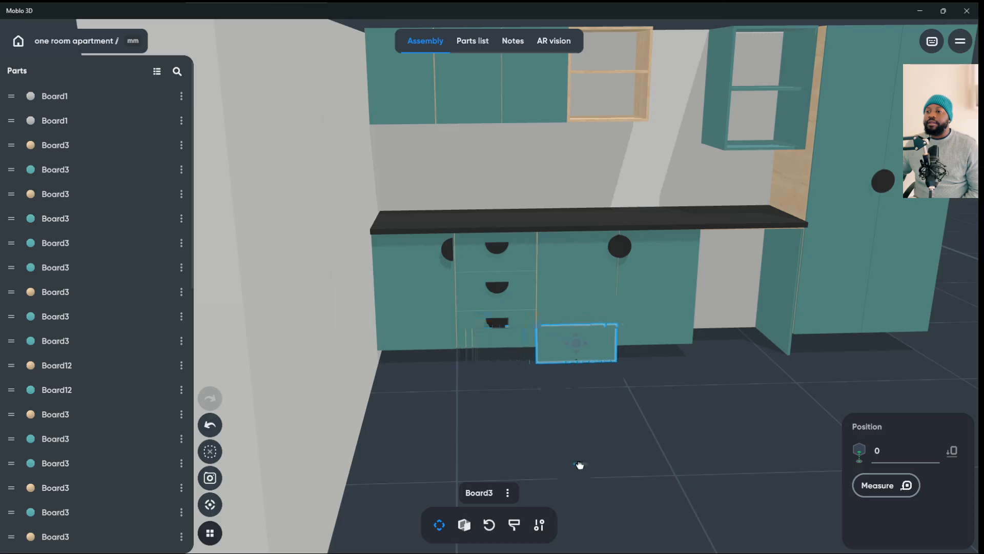
key("Delete")
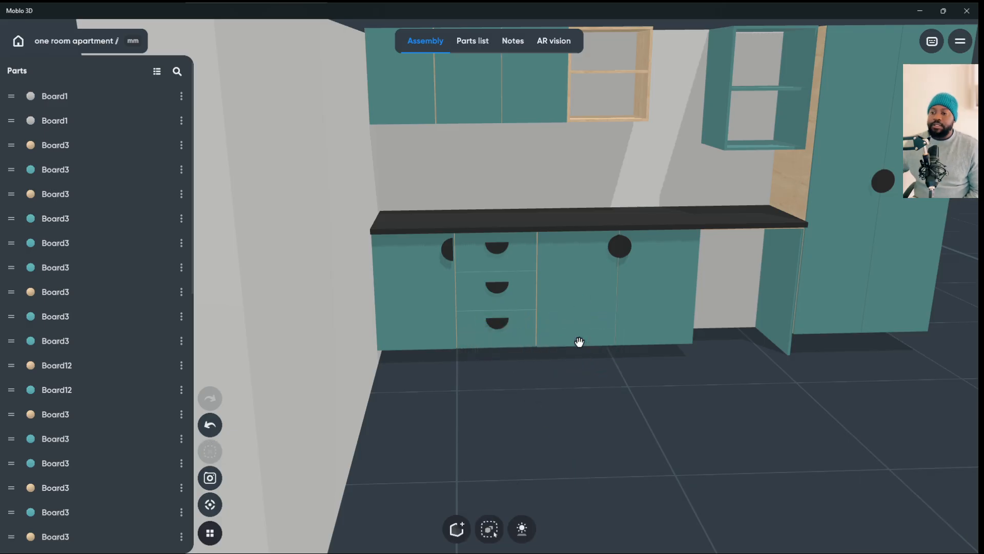
- Duplicate the leftmost base door's handle and move the copy to the lower right corner of the leftmost wall cabinet door at 1491 mm
left_click(446, 250)
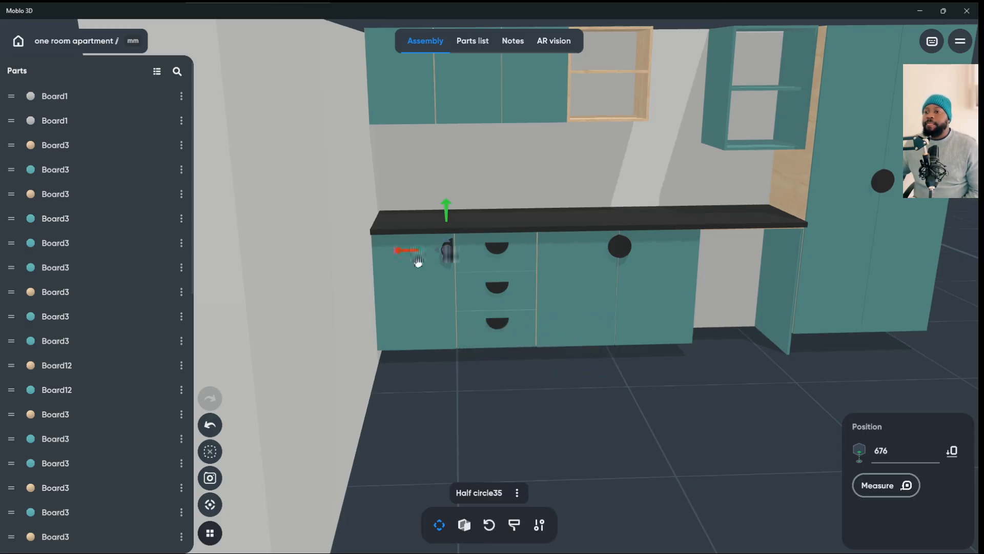
right_click(443, 250)
left_click(451, 248)
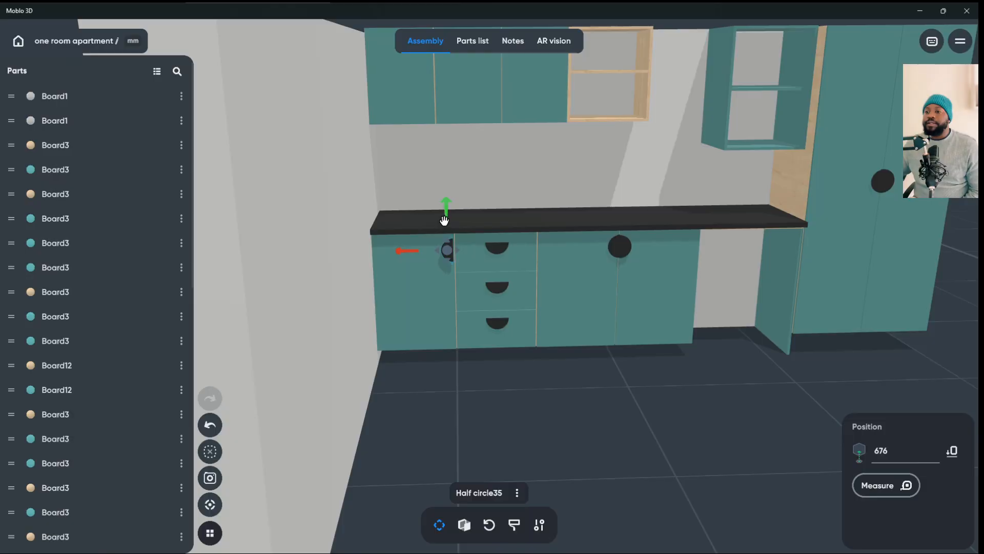
left_click_drag(446, 218, 399, 114)
left_click(405, 164)
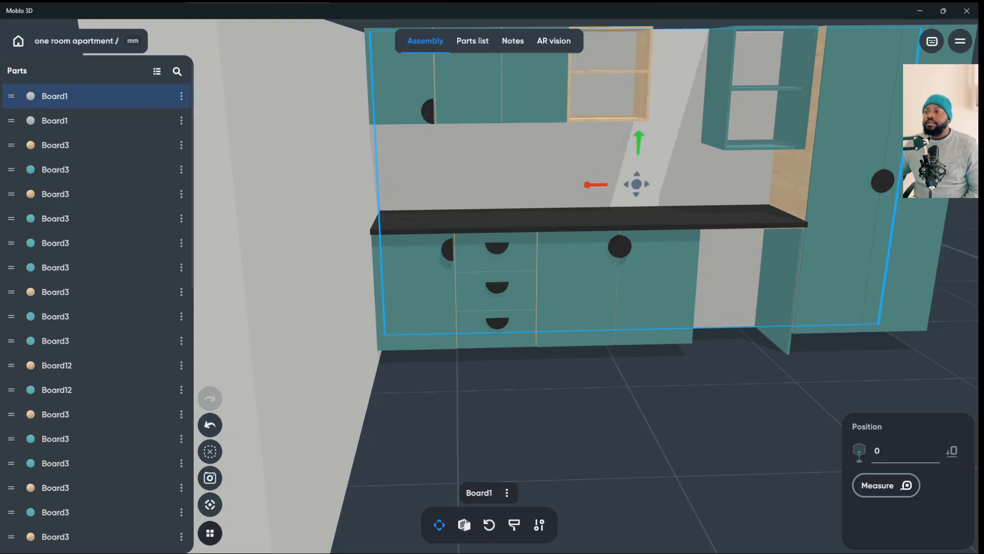
right_click(404, 94)
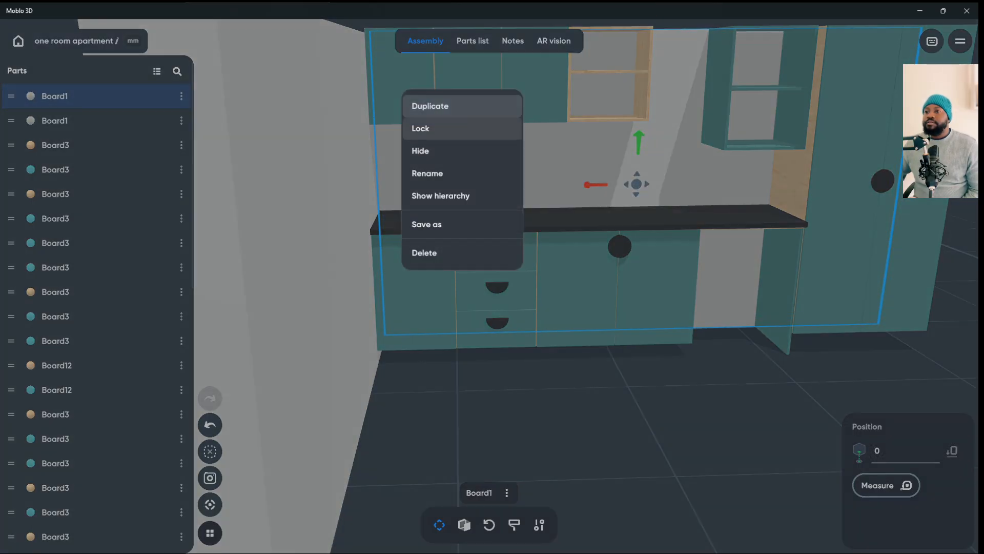
left_click(420, 150)
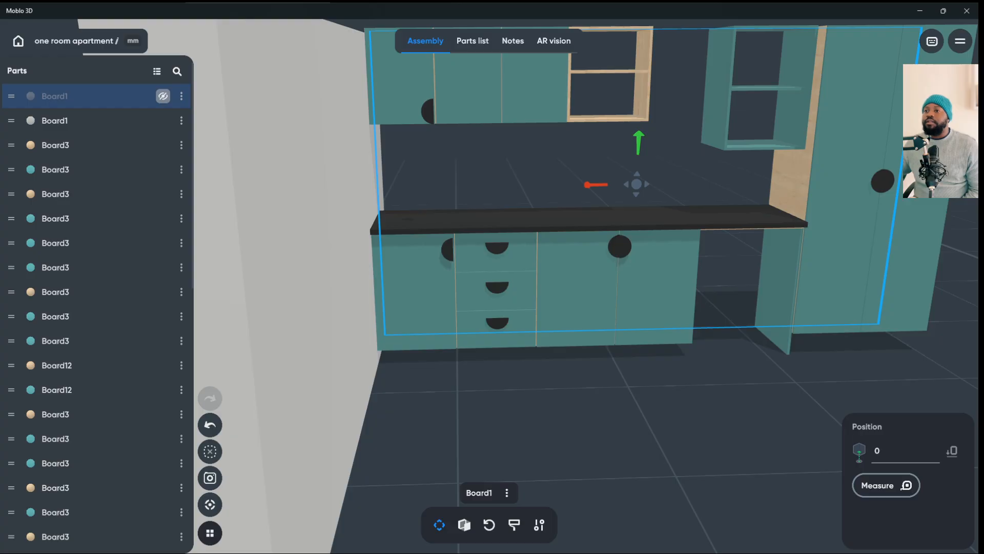
key("ctrl+z")
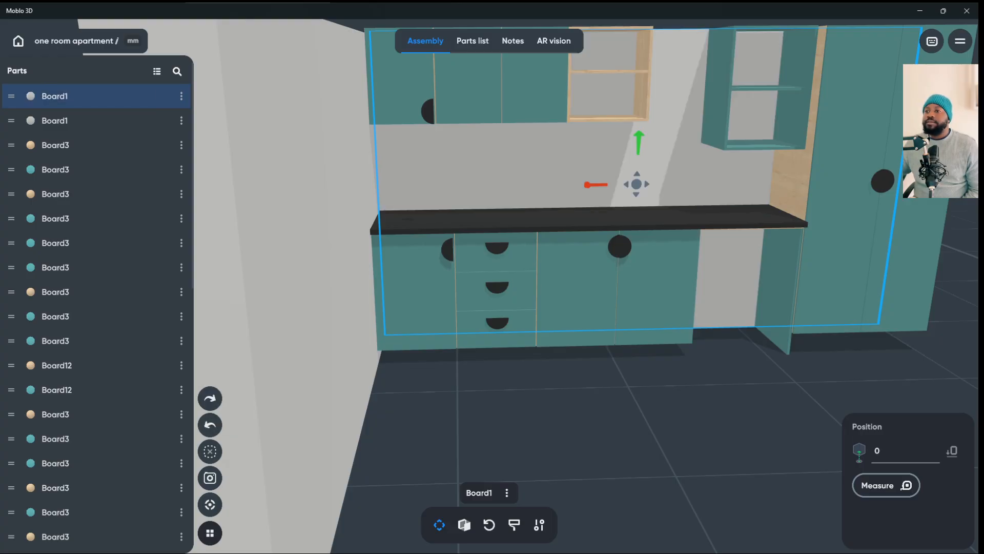
- Duplicate the leftmost wall cabinet door's handle and move the copy sideways to the lower right corner of the middle wall door
left_click(428, 110)
right_click(405, 97)
left_click(425, 110)
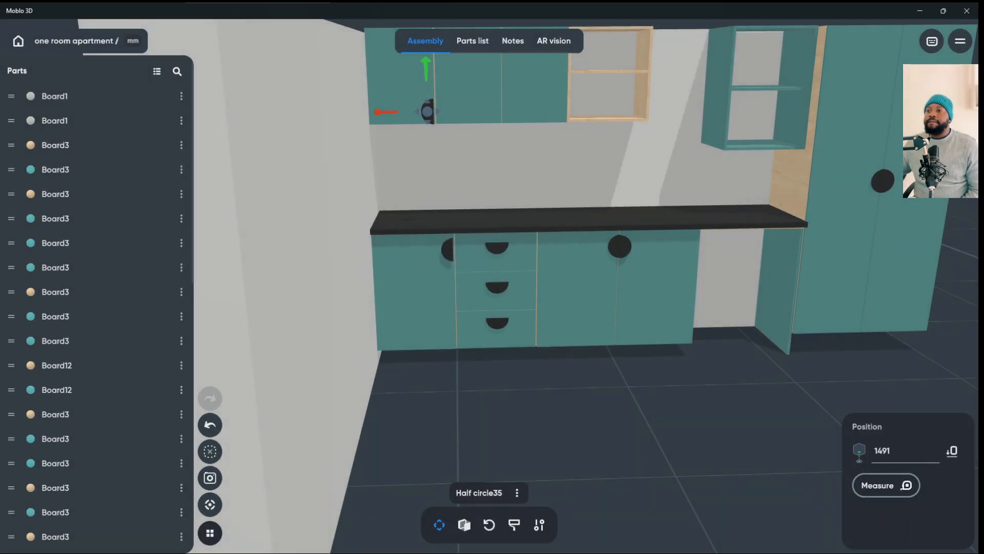
left_click_drag(387, 112, 442, 121)
right_click(491, 114)
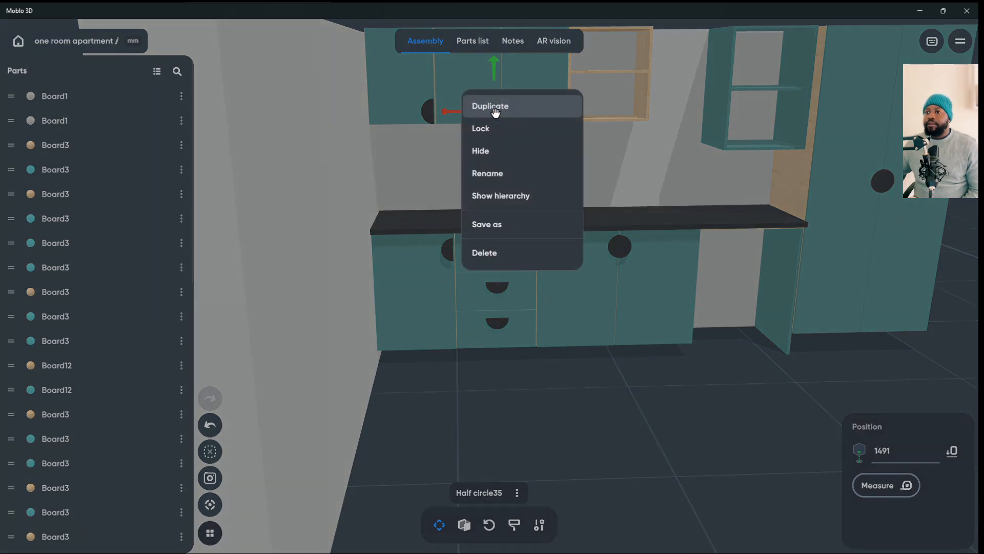
left_click(502, 109)
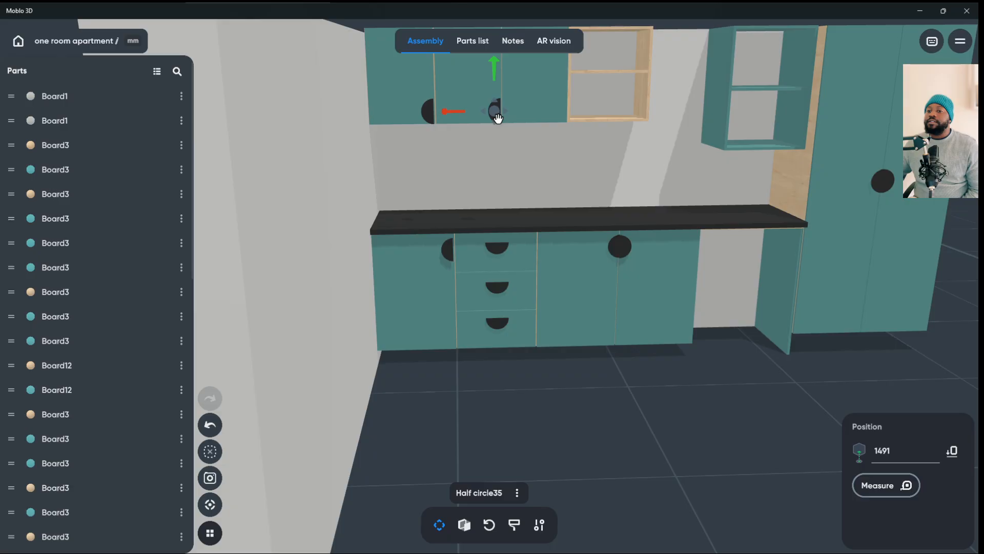
key("ctrl+z")
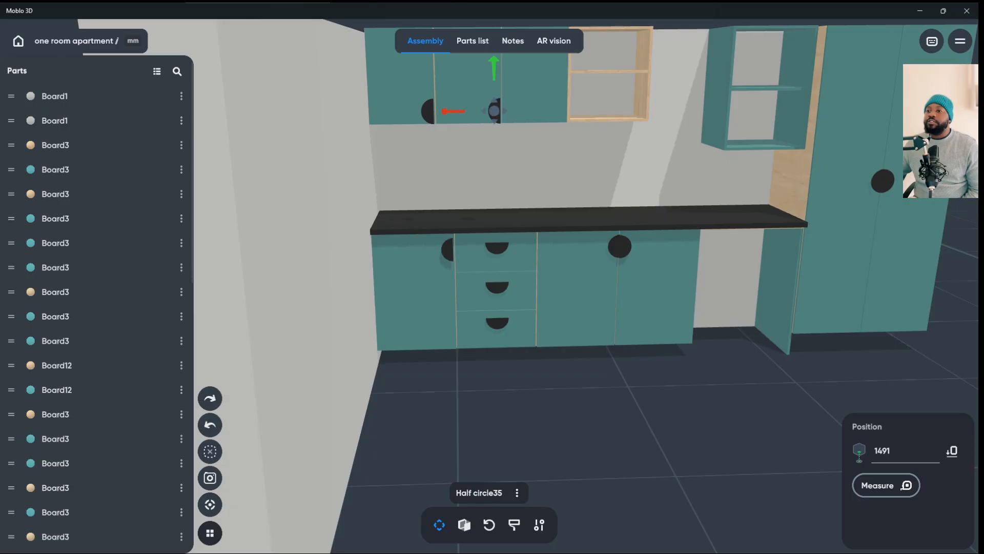
- Try to duplicate the right base door's handle and move it up to the lower left corner of the rightmost wall door at 1493 mm
right_click(603, 232)
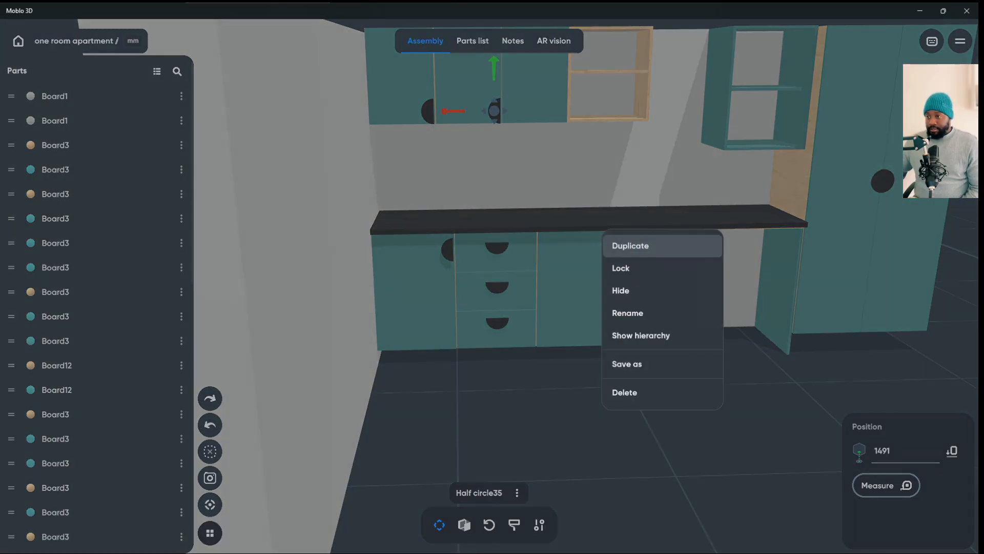
left_click(628, 245)
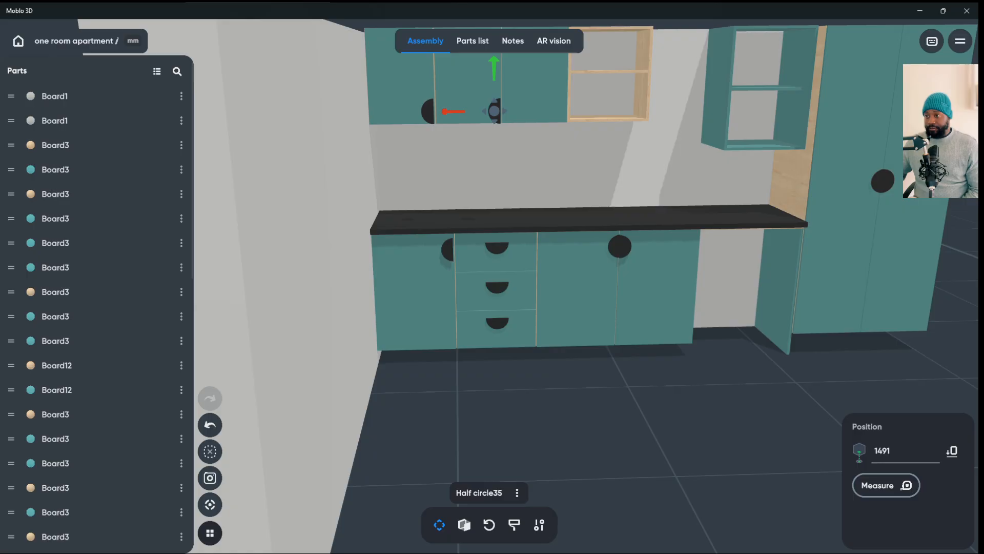
left_click(626, 250)
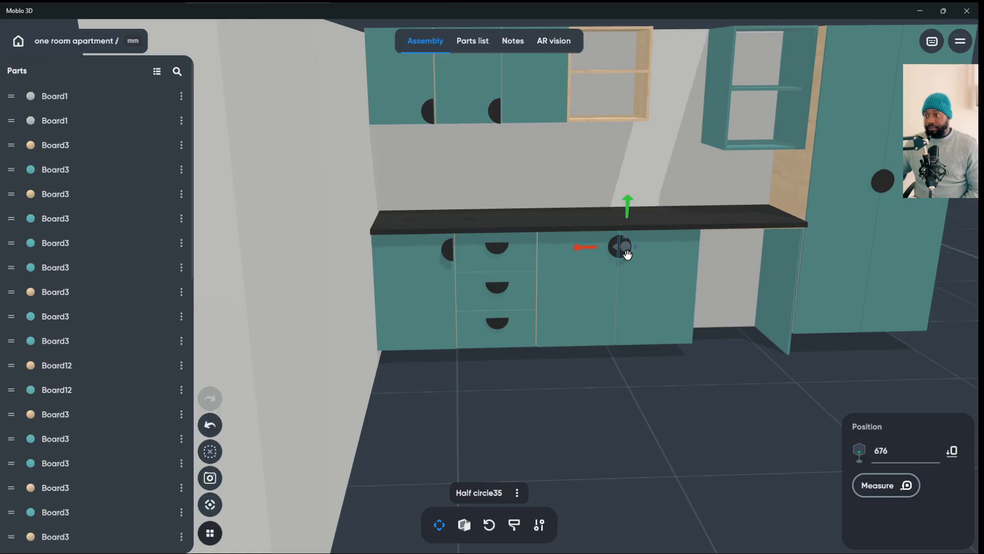
left_click_drag(628, 206, 634, 105)
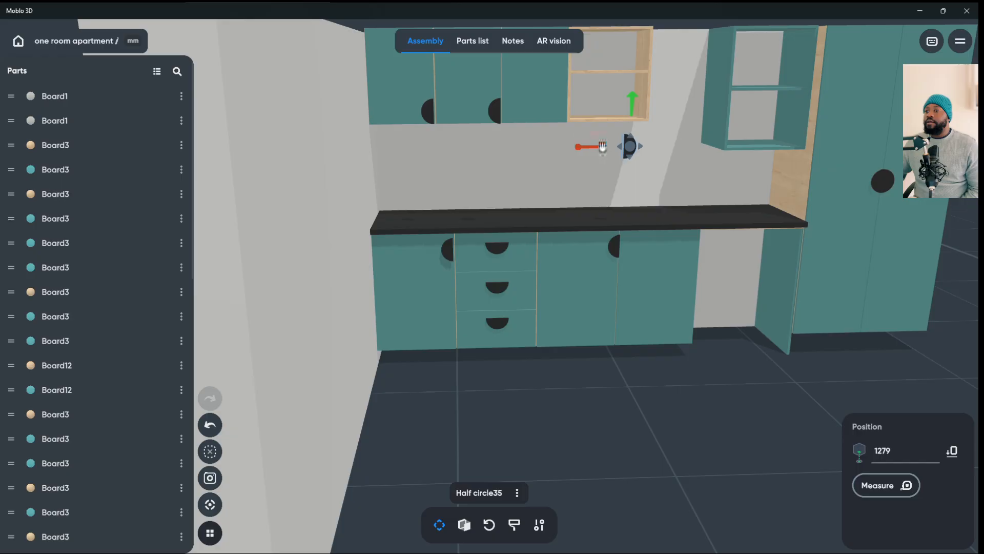
left_click_drag(602, 147, 522, 81)
left_click_drag(495, 113, 501, 113)
left_click_drag(508, 71, 508, 73)
left_click_drag(478, 114, 479, 115)
left_click(478, 115)
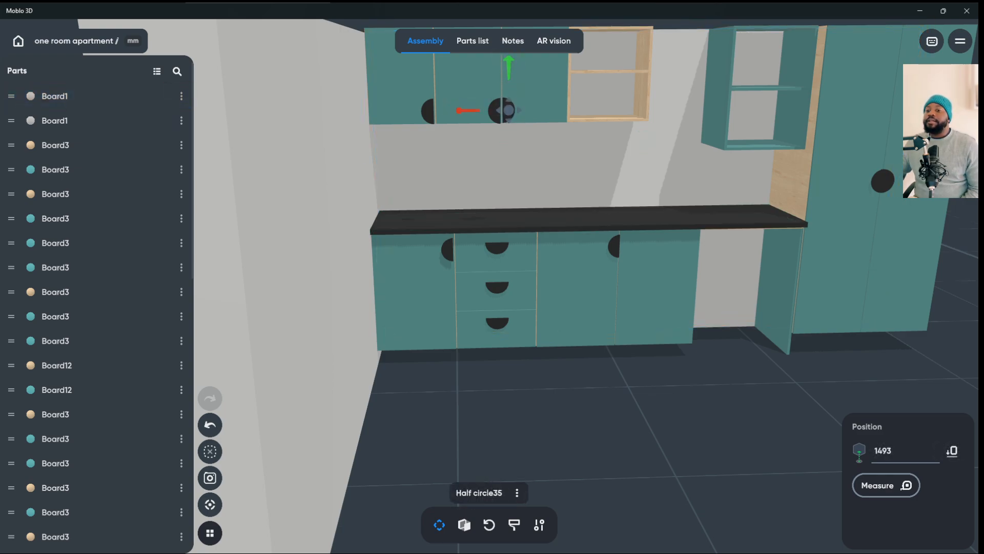
- Push the rightmost wall door's handle back against the door front, with its straight edge just beside the gap to the middle door
left_click(210, 505)
left_click_drag(446, 296, 276, 320)
left_click_drag(455, 292, 720, 287)
left_click_drag(605, 307, 779, 292)
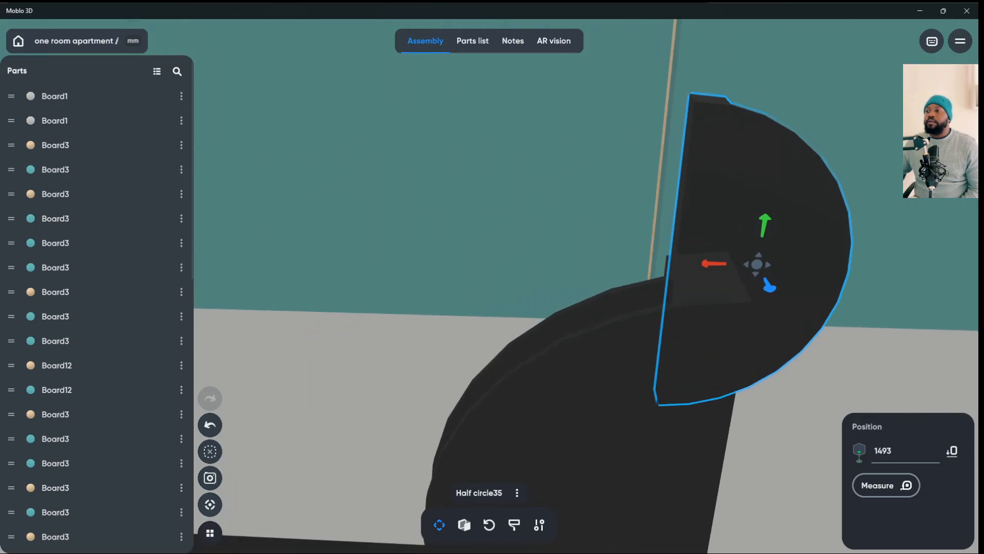
left_click_drag(716, 267, 738, 270)
left_click_drag(604, 308, 533, 293)
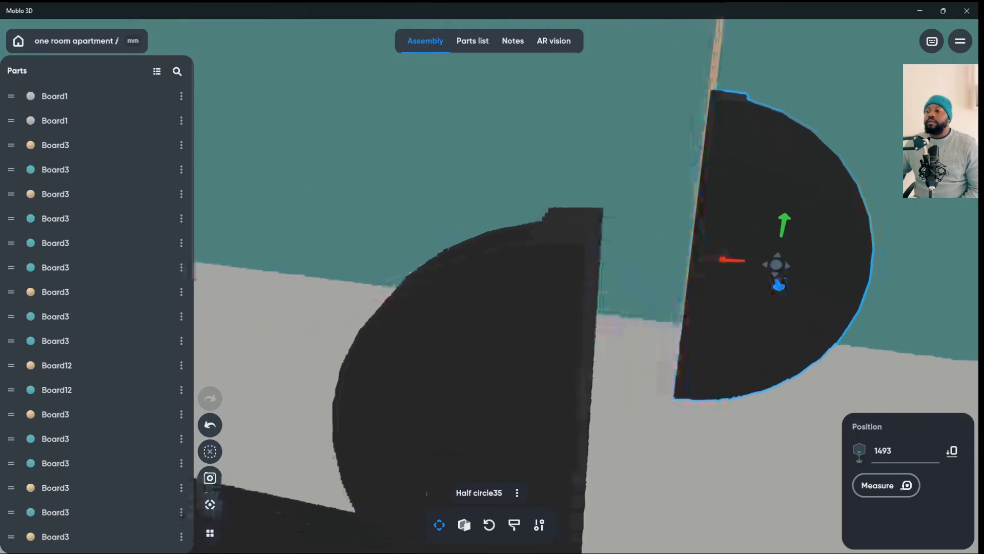
left_click_drag(785, 292, 810, 238)
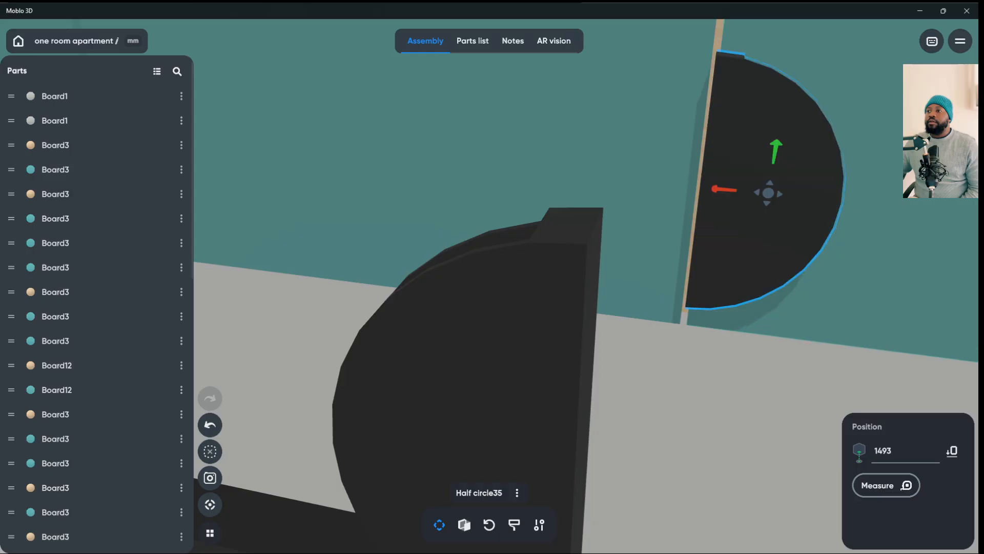
left_click_drag(715, 190, 725, 190)
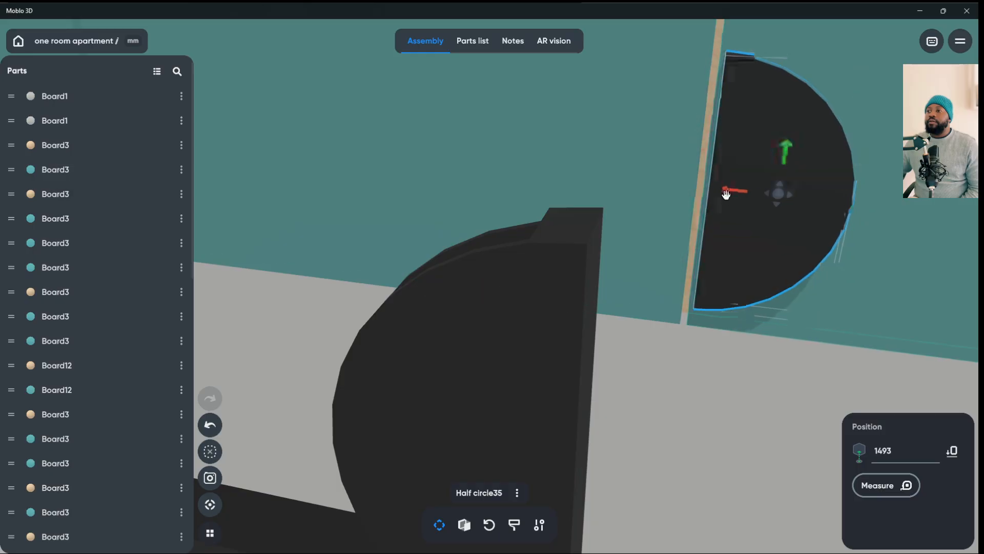
- Push one of the middle wall door's two overlapping handles back to the door, and delete the duplicate
left_click(462, 369)
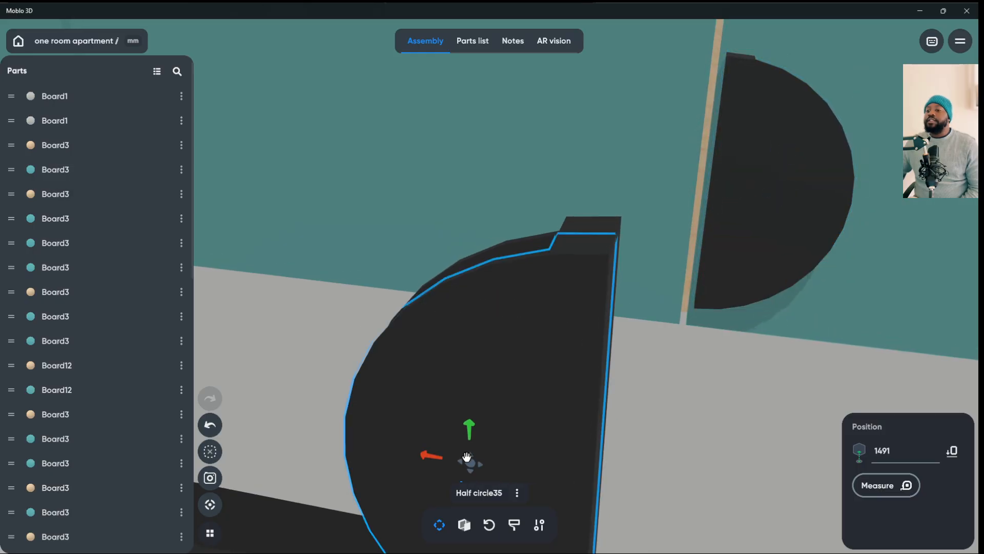
left_click_drag(667, 384, 615, 410)
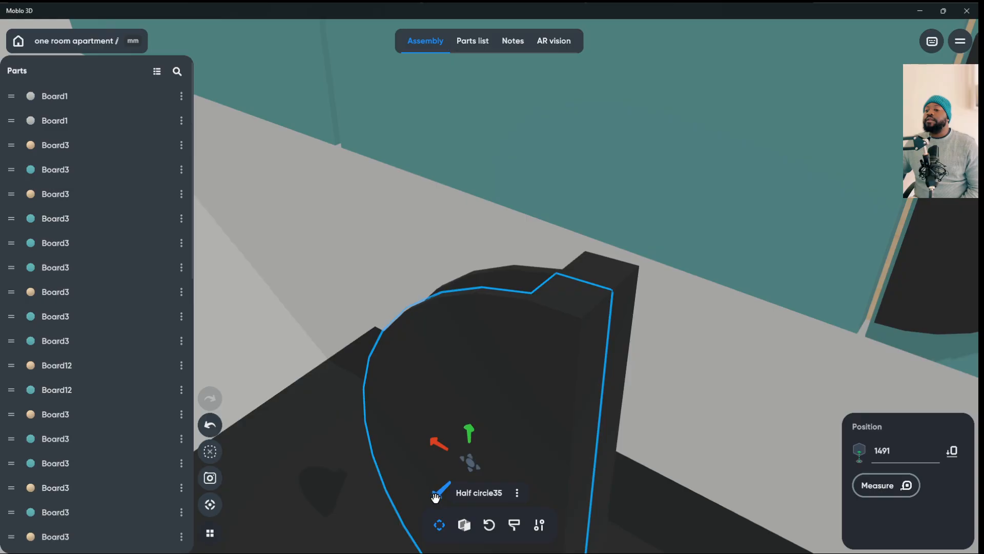
left_click_drag(435, 496, 881, 194)
scroll(586, 286, "down", 3)
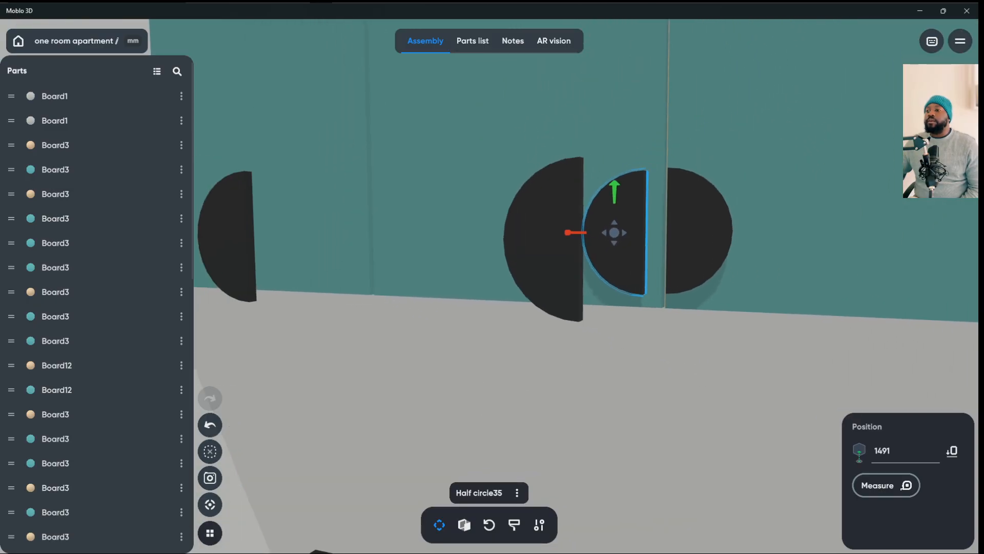
right_click(522, 233)
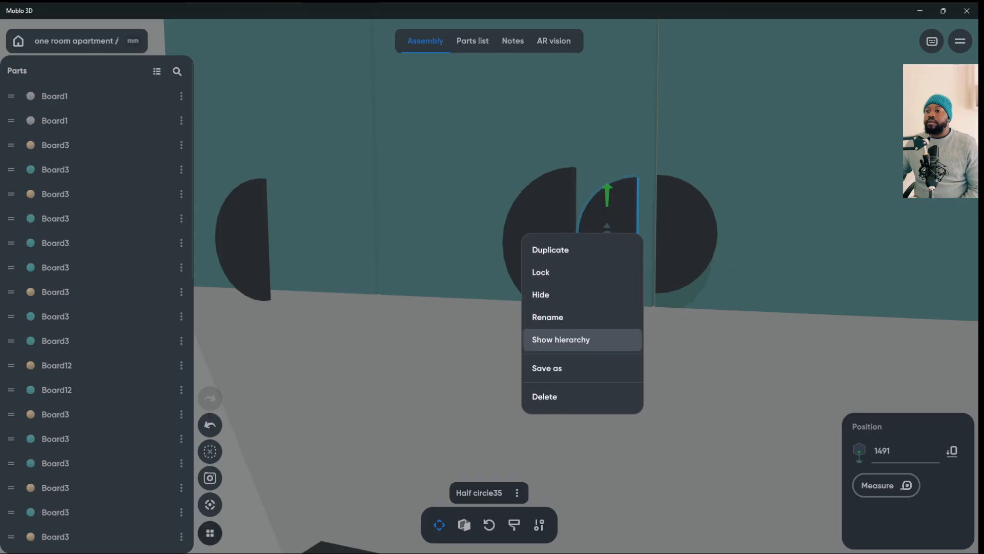
left_click(544, 396)
- Push the remaining middle wall door handle back so it sits against the door front
left_click(541, 245)
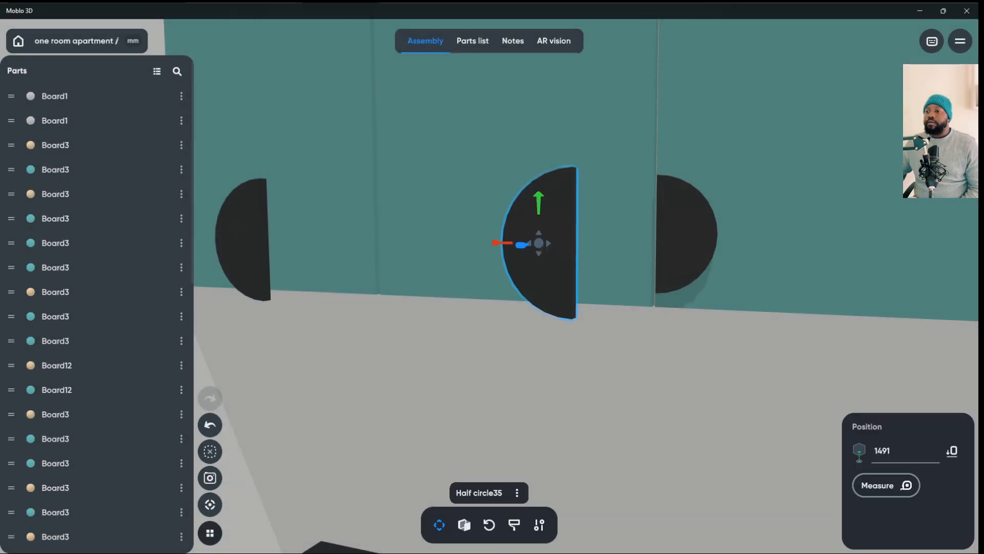
left_click_drag(520, 245, 609, 229)
middle_click_drag(609, 229, 611, 274)
left_click_drag(598, 269, 599, 285)
left_click(597, 313)
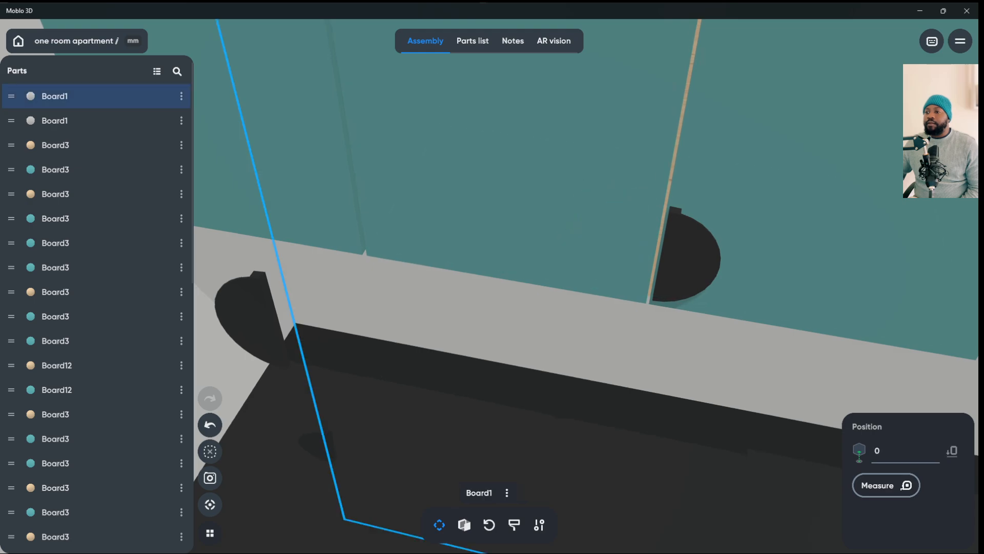
left_click(590, 267)
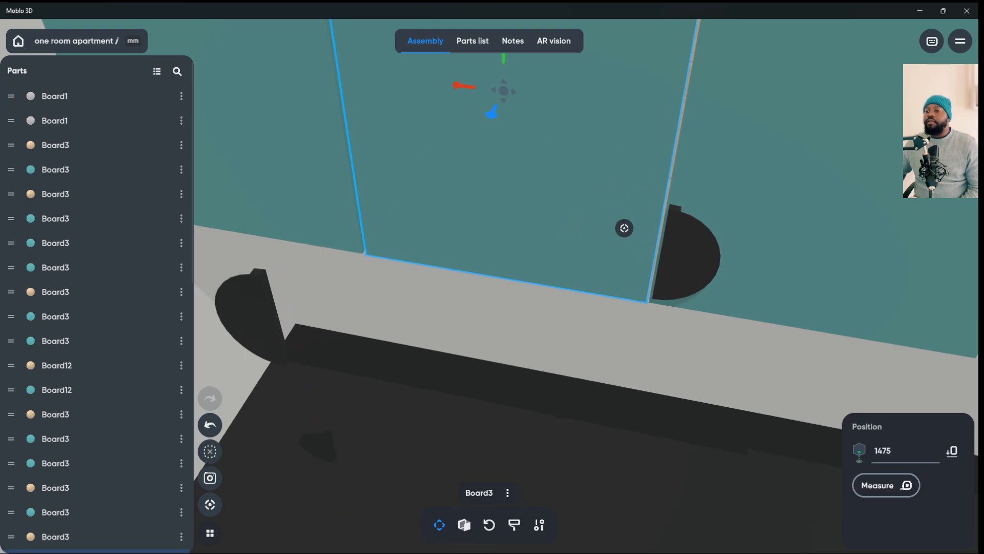
key("ctrl+z")
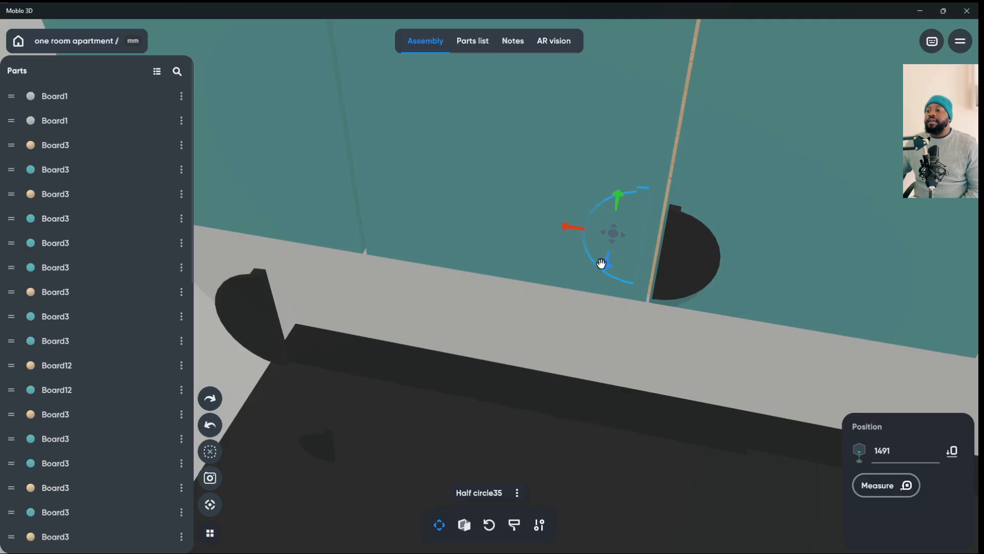
left_click_drag(602, 264, 600, 288)
left_click(601, 303)
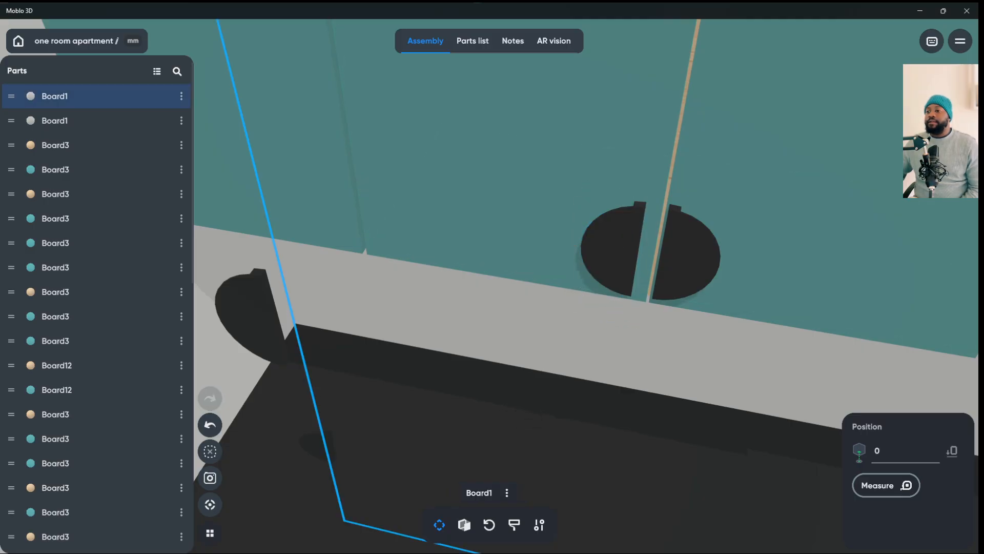
- Slide the middle and rightmost wall door handles towards each other so they form a full circle across the door gap
left_click(606, 281)
mouse_move(577, 252)
left_mouse_down()
mouse_move(568, 252)
mouse_move(583, 251)
left_mouse_up()
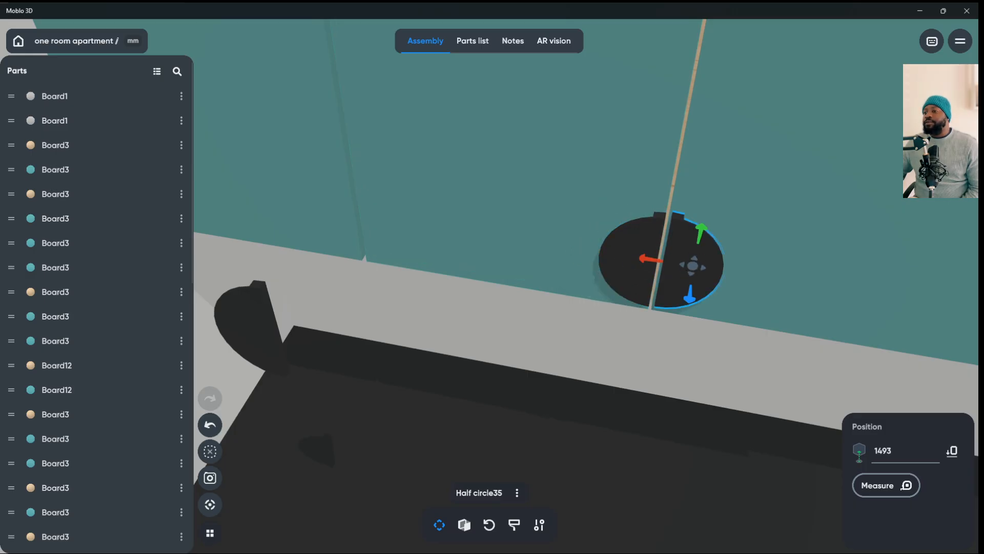
left_click_drag(654, 267, 653, 268)
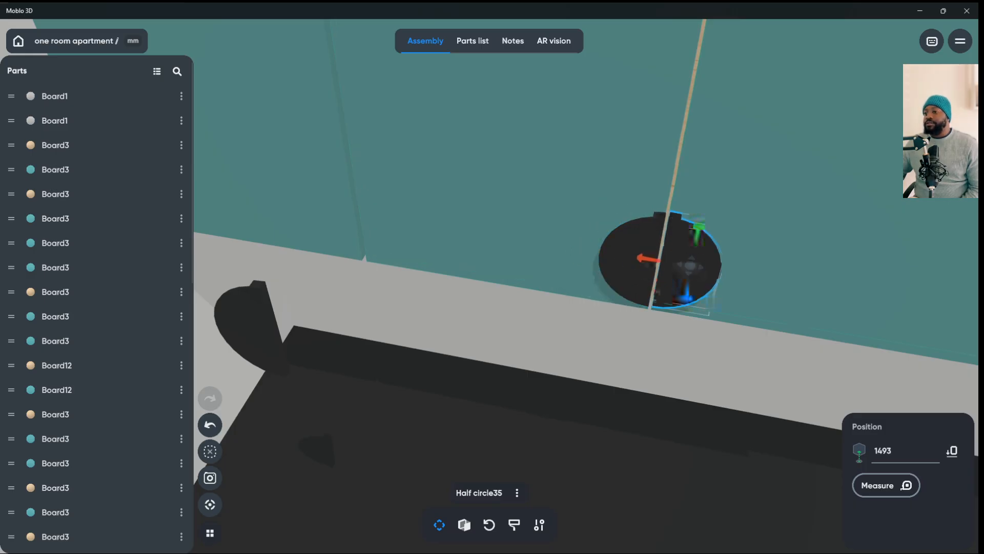
left_click_drag(462, 369, 510, 295)
left_click(510, 390)
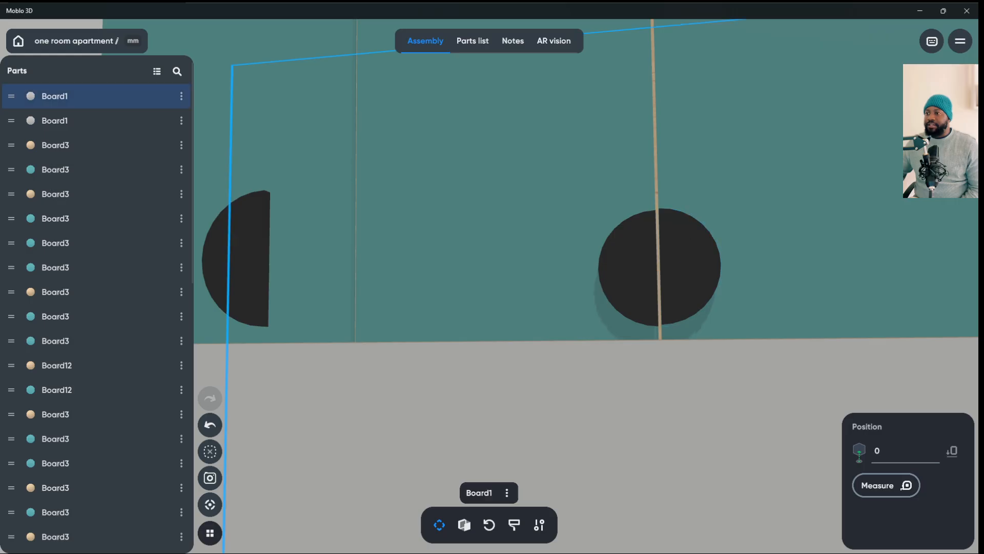
left_click(695, 272)
left_click_drag(691, 234, 690, 234)
left_click(690, 379)
- Push the leftmost wall door's handle back so it sits against its door front
left_click_drag(490, 287, 574, 369)
scroll(490, 286, "down", 5)
scroll(492, 277, "down", 1)
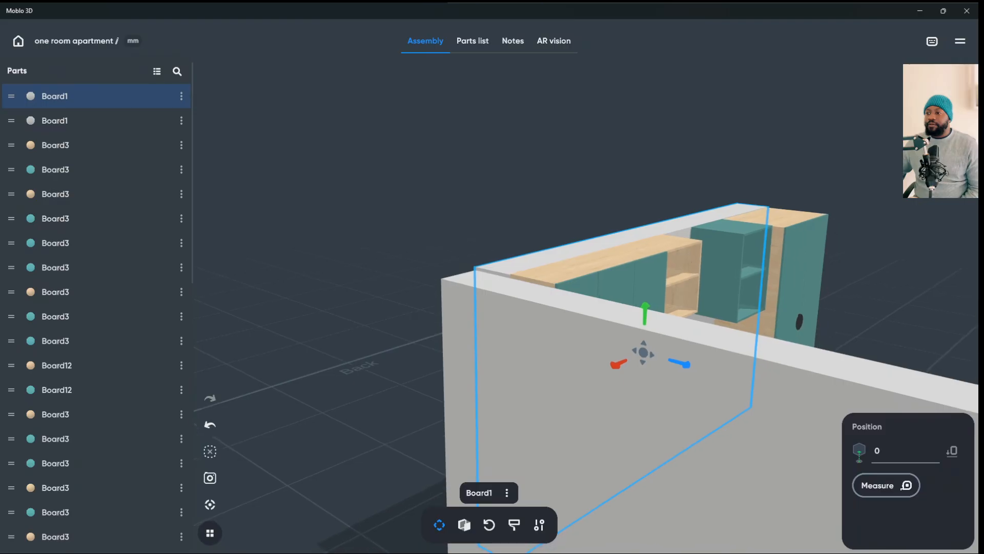
left_click_drag(492, 277, 339, 322)
left_click(480, 386)
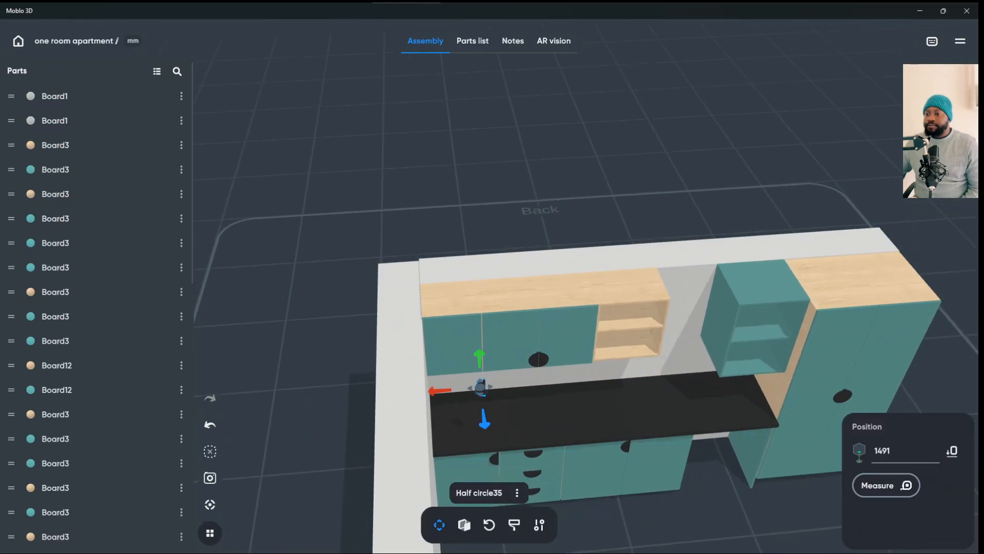
left_click_drag(492, 277, 492, 215)
left_click(210, 504)
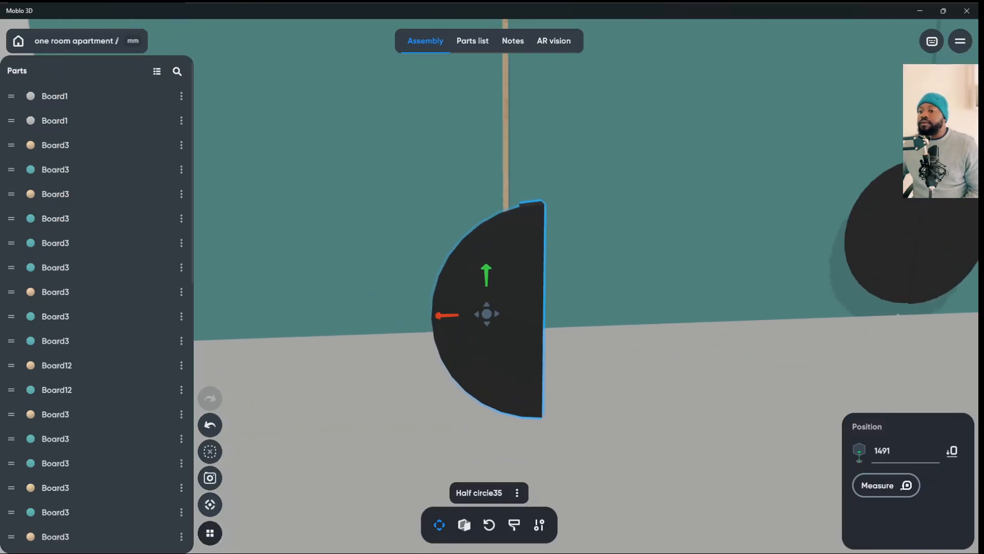
left_click_drag(492, 276, 610, 400)
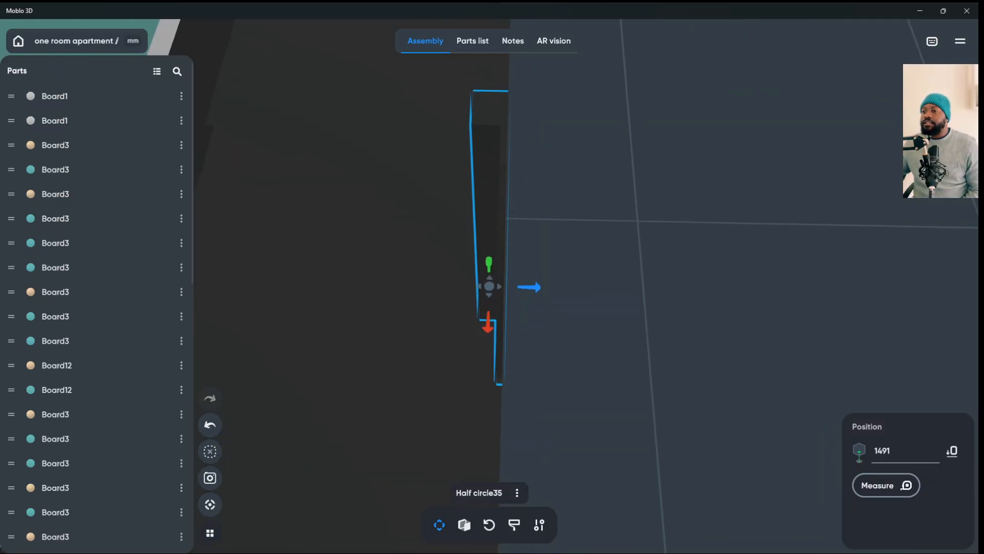
left_click_drag(533, 291, 242, 284)
left_click_drag(492, 276, 492, 174)
scroll(492, 277, "down", 3)
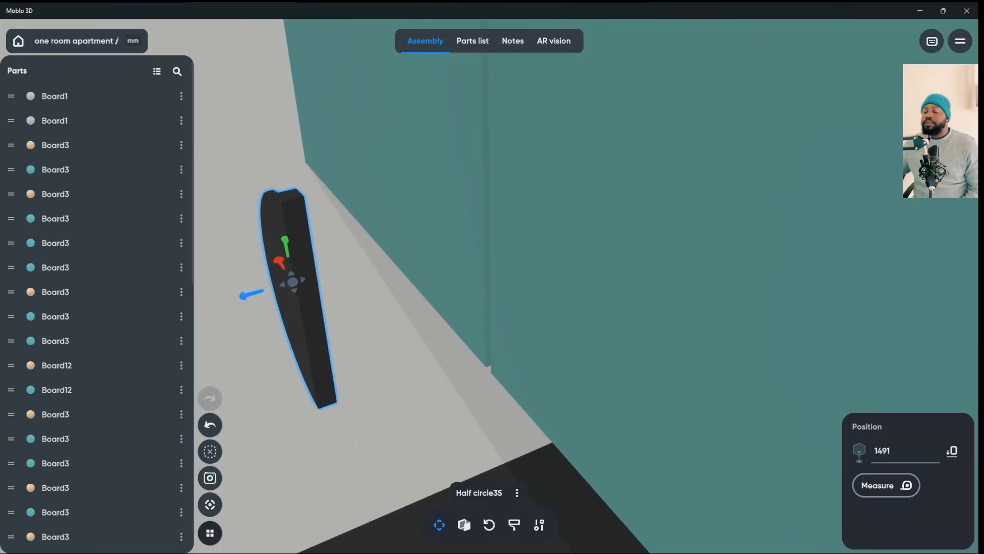
left_click_drag(284, 298, 584, 354)
left_click(416, 258)
- Duplicate the tall cabinet's right door handle and move the copy in front of the right base door at 547 mm
scroll(145, 364, "down", 1)
scroll(489, 286, "down", 2)
scroll(489, 286, "down", 4)
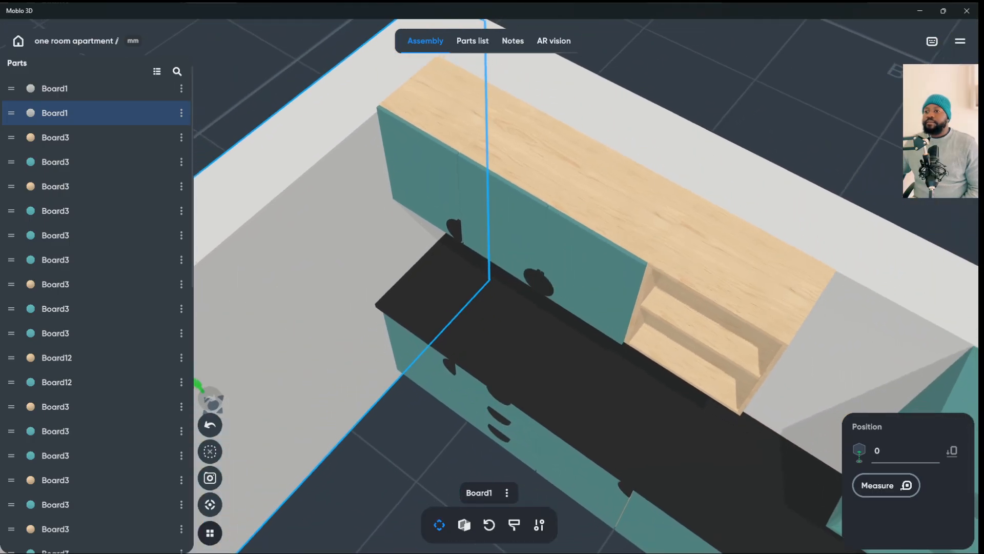
scroll(490, 286, "down", 5)
left_click_drag(490, 307, 590, 236)
key("Escape")
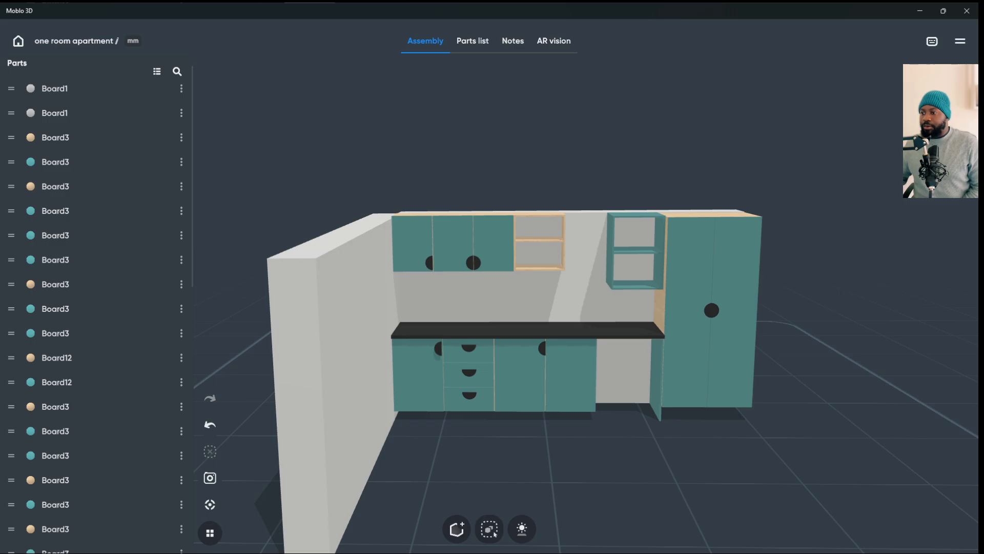
left_click(714, 310)
right_click(712, 309)
left_click(716, 308)
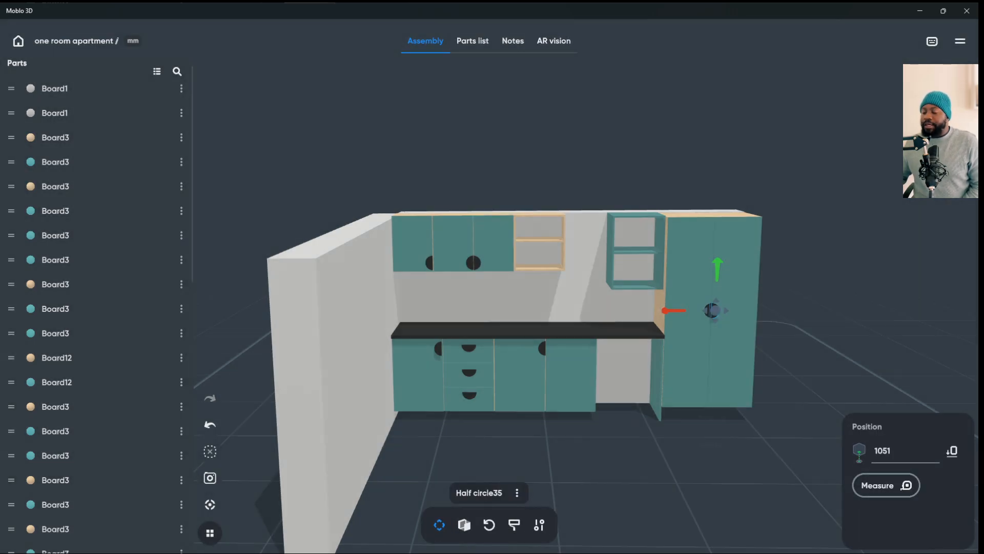
left_click_drag(714, 268, 523, 361)
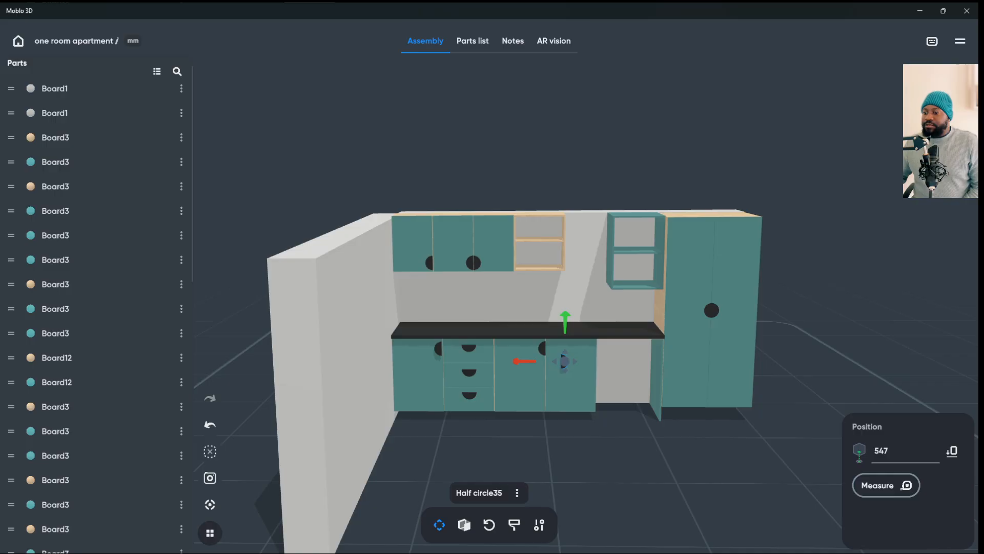
- Raise the copied handle to 644 mm and slide it sideways to the upper left corner of the right base door
mouse_move(567, 326)
left_mouse_down()
mouse_move(565, 314)
mouse_move(564, 323)
left_mouse_up()
left_click_drag(536, 355, 526, 354)
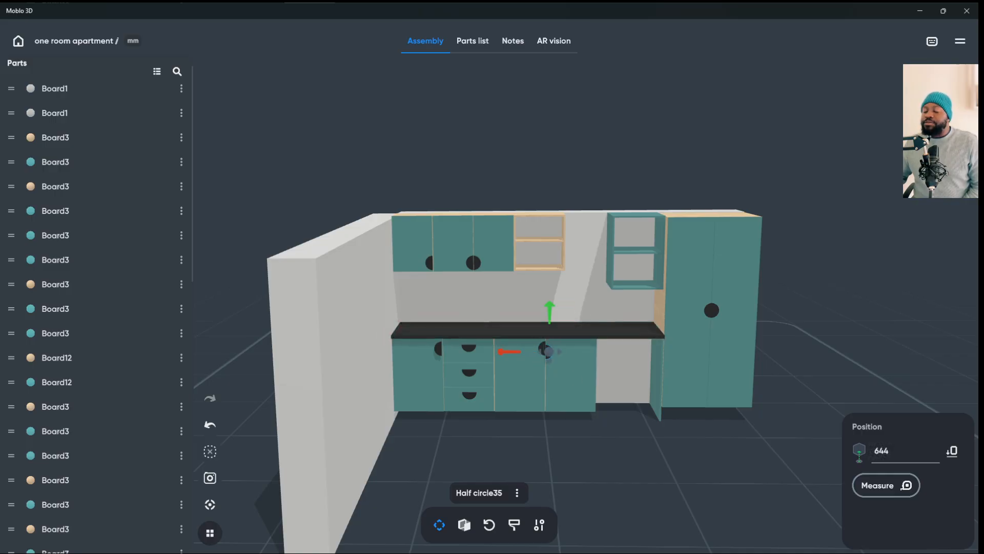
left_click_drag(616, 128, 718, 153)
left_click_drag(512, 372, 523, 372)
key("Escape")
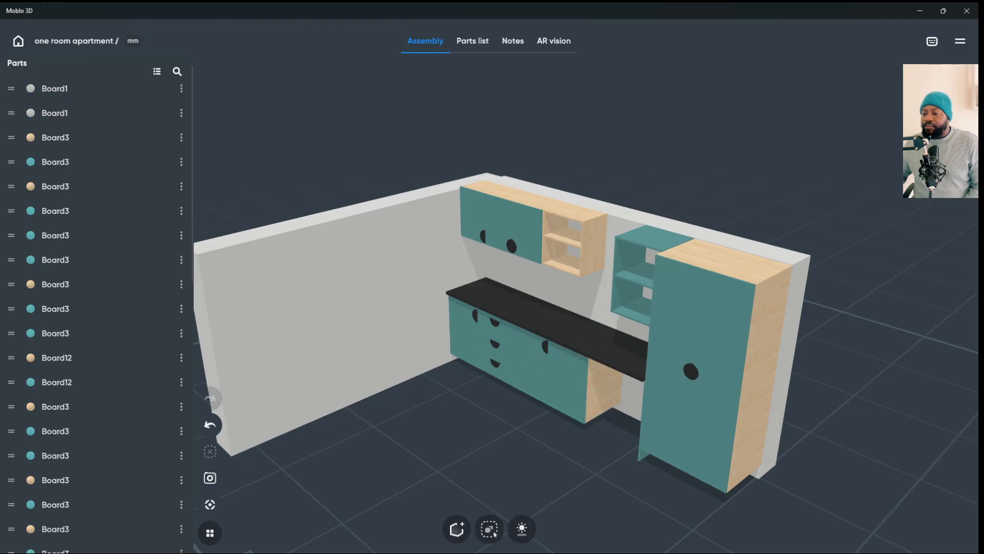
- Undo the last handle change and raise the right base door's handle to 676 mm, forming a full circle with its neighbour
key("ctrl+z")
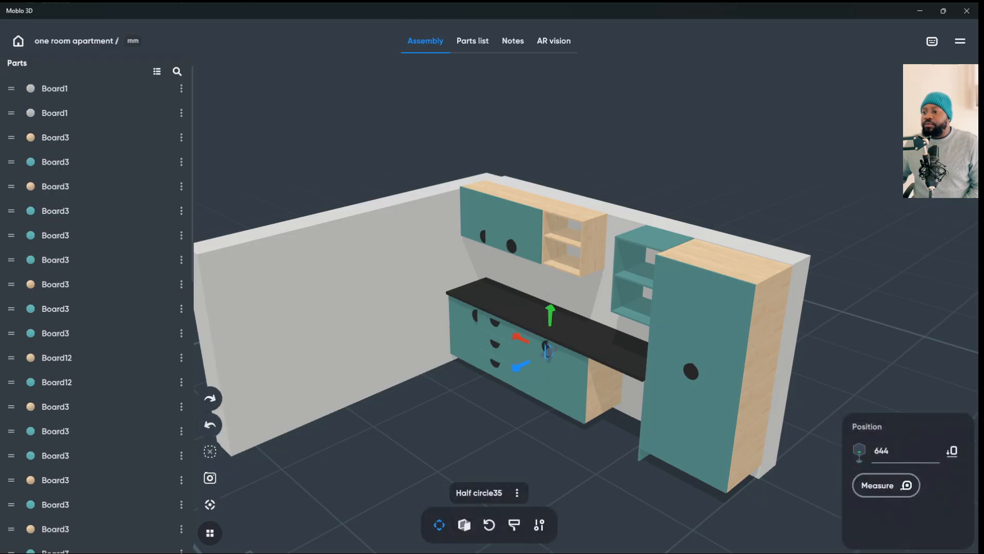
key("Escape")
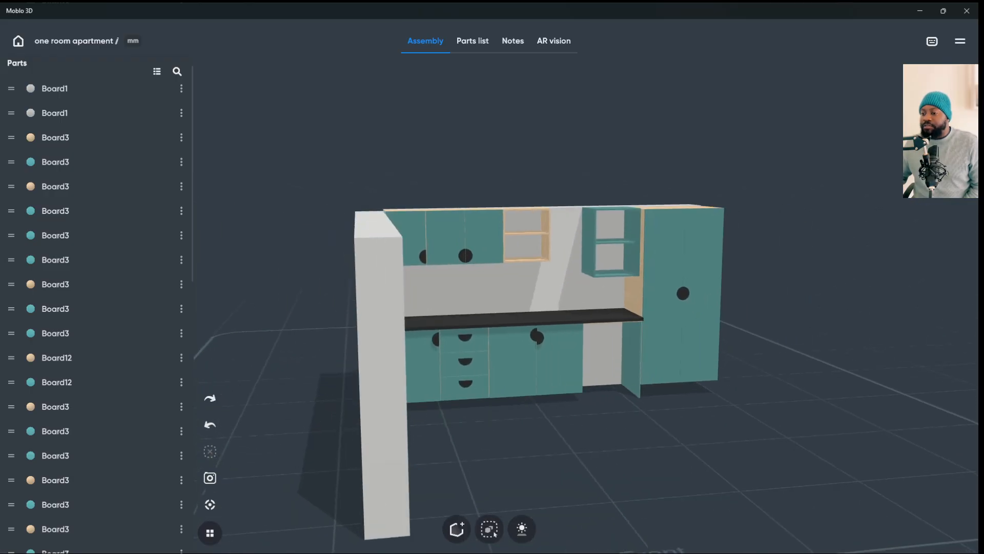
scroll(486, 288, "up", 5)
left_click(605, 403)
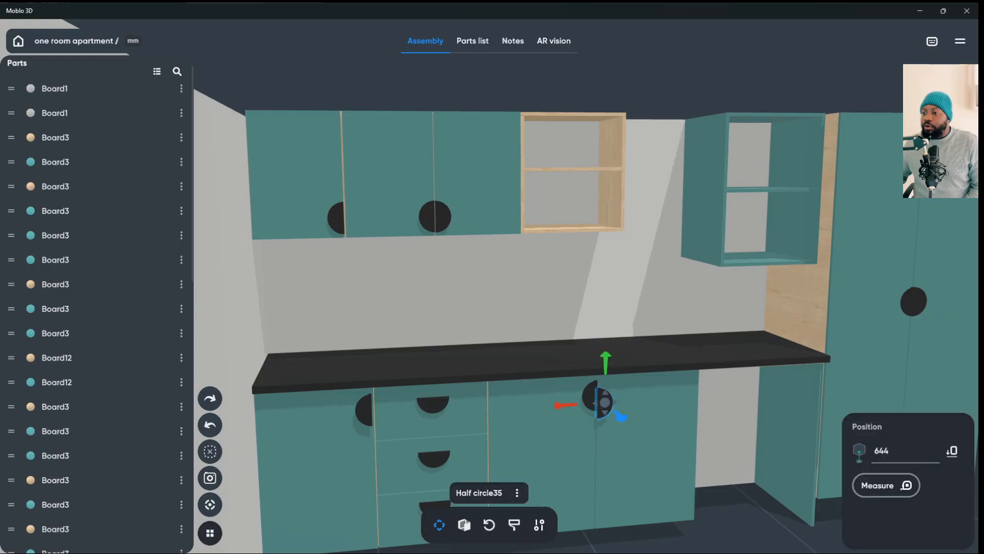
left_click_drag(609, 365, 611, 370)
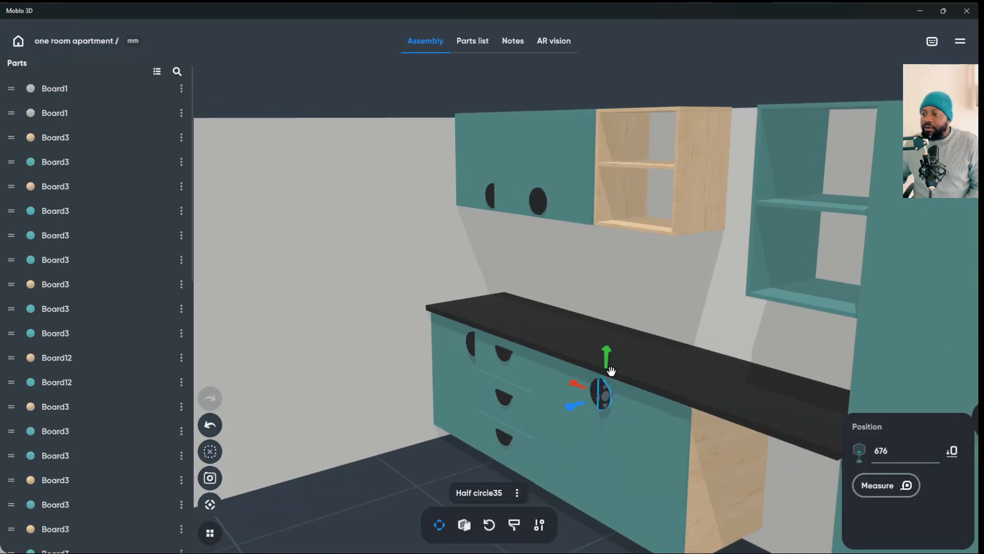
left_click(622, 451)
left_click(618, 451)
key("Escape")
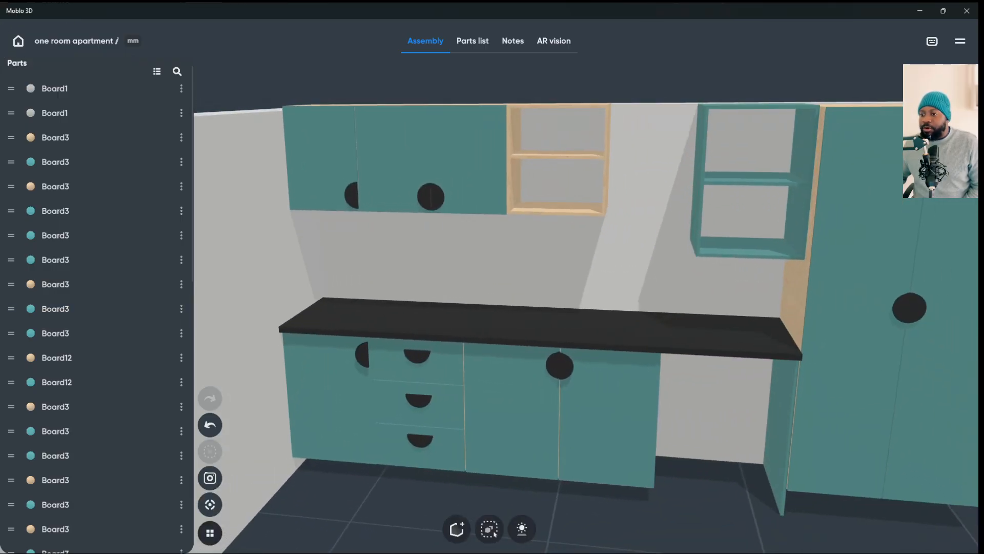
- Adjust the depth of the right base door's handle so it sits against the door front
left_click(563, 367)
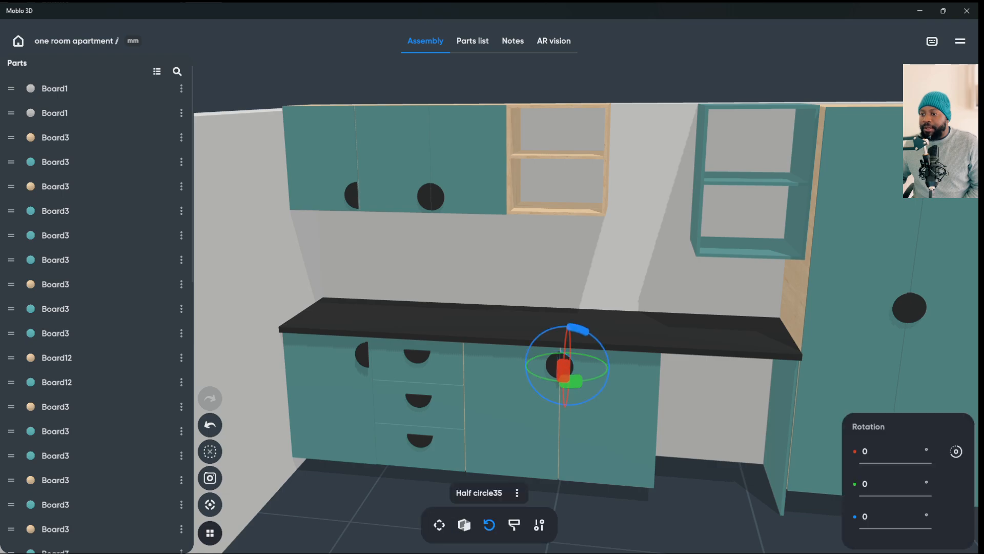
left_click_drag(666, 256, 743, 251)
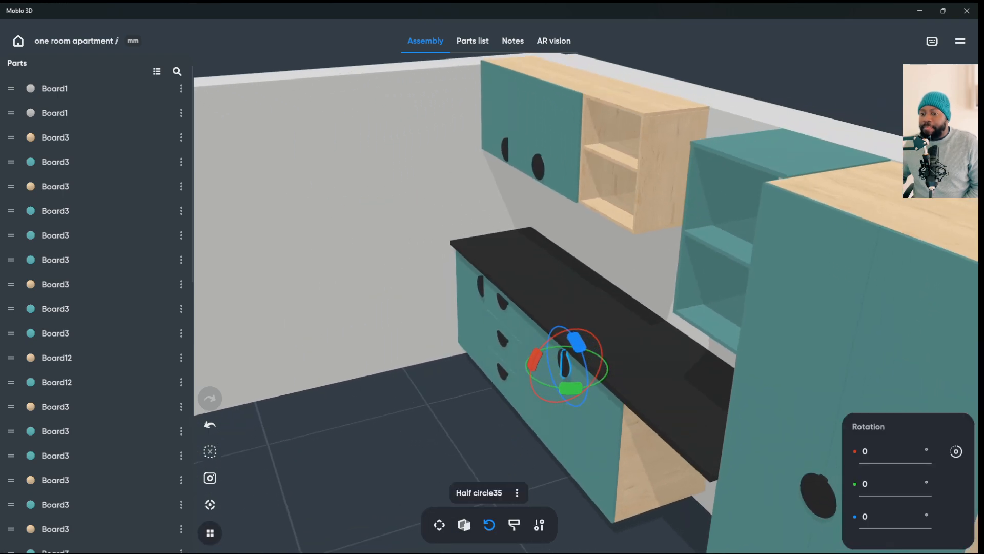
left_click(439, 524)
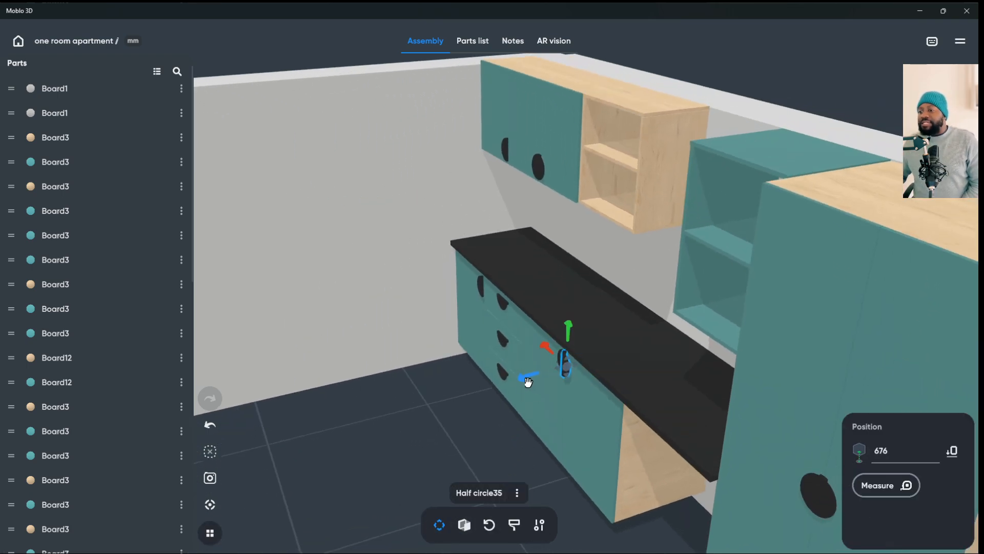
left_click_drag(528, 381, 530, 386)
left_click(462, 410)
left_click_drag(461, 410, 615, 410)
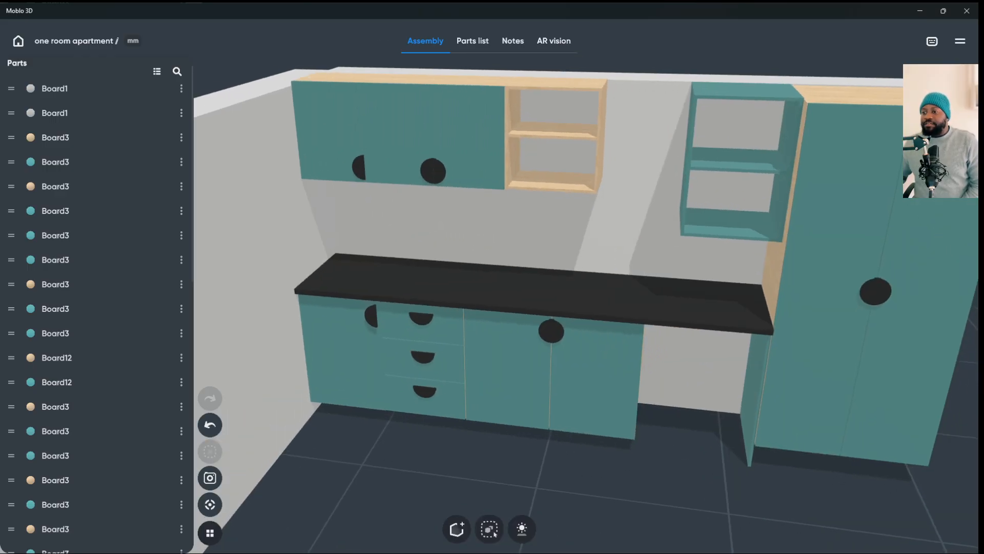
scroll(586, 308, "down", 3)
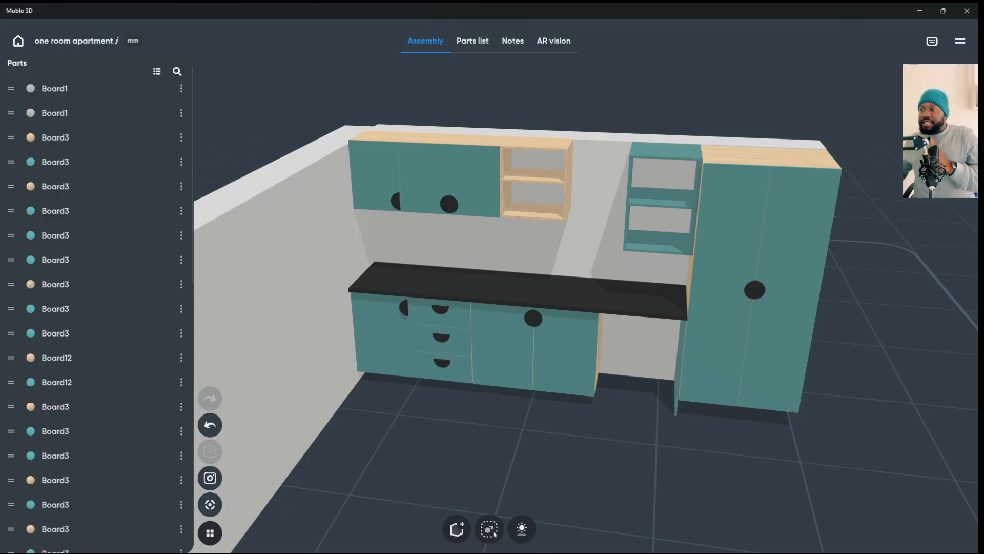
- Create a custom material for the top board of the teal open wall shelf
left_click(665, 151)
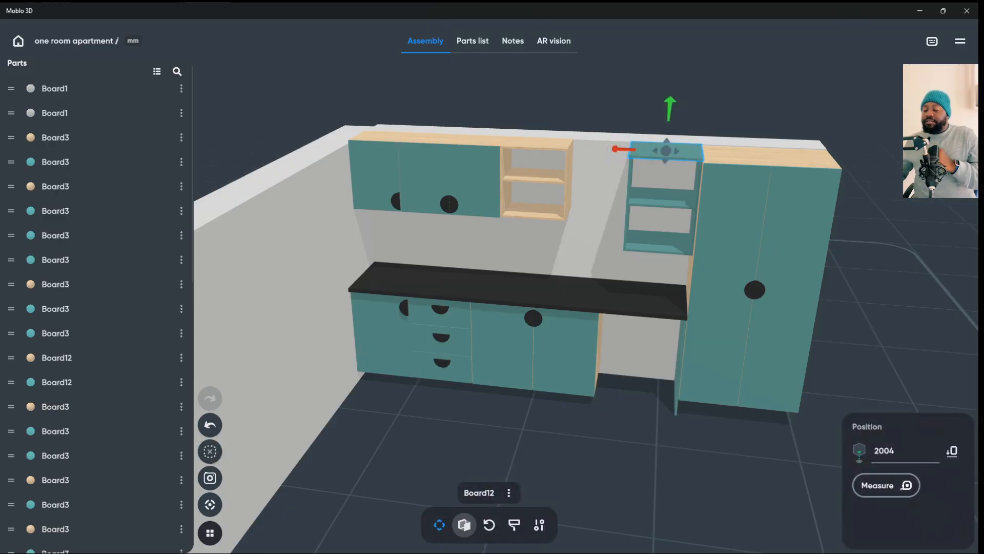
left_click(514, 525)
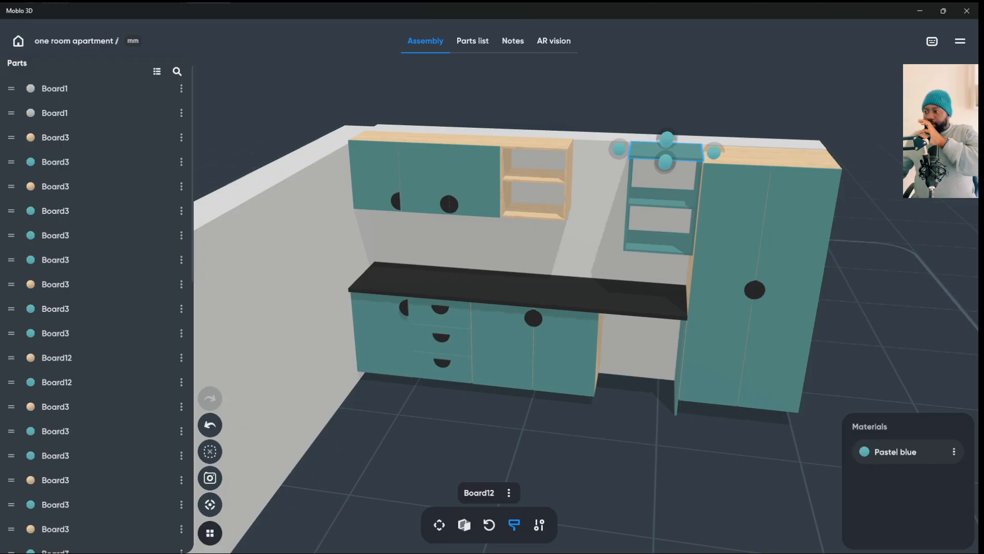
left_click(895, 451)
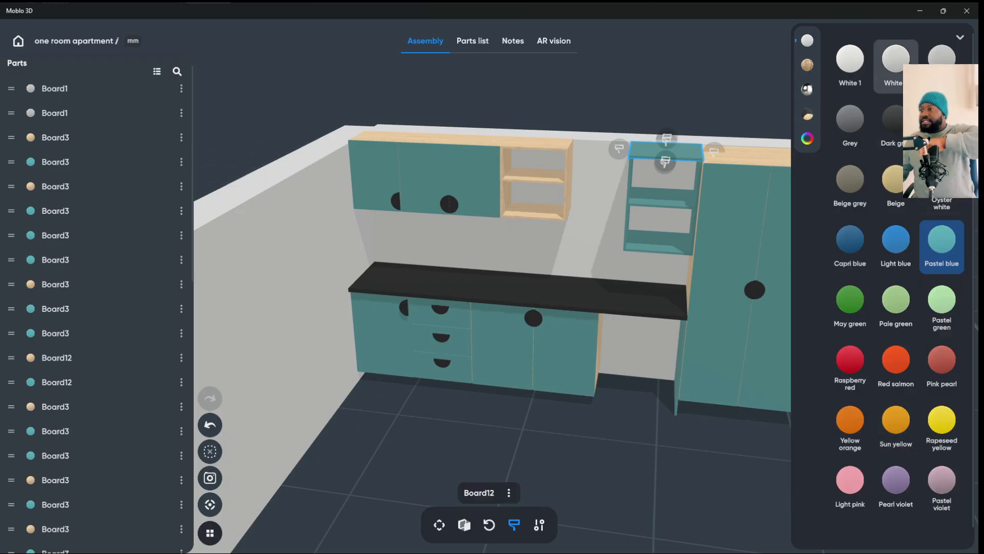
left_click(807, 139)
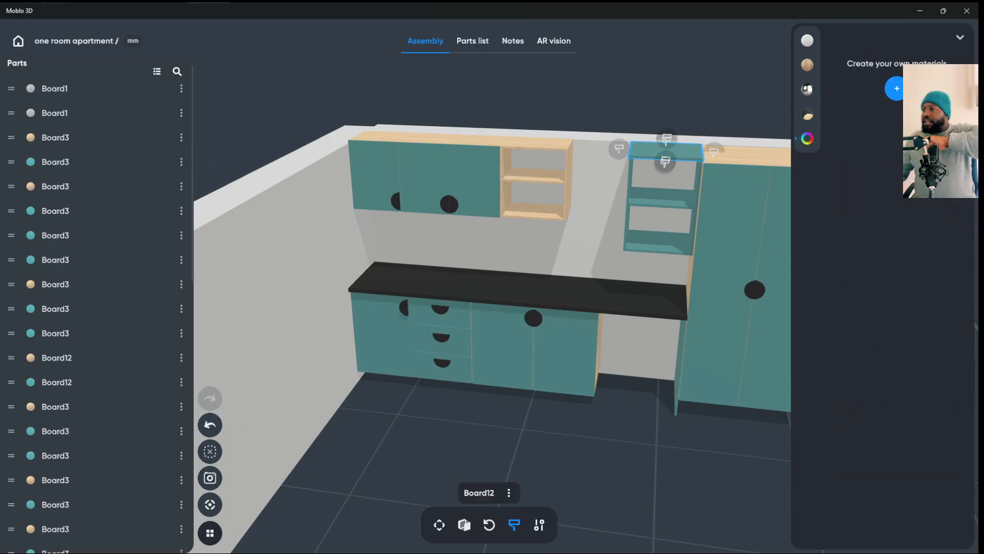
left_click(896, 88)
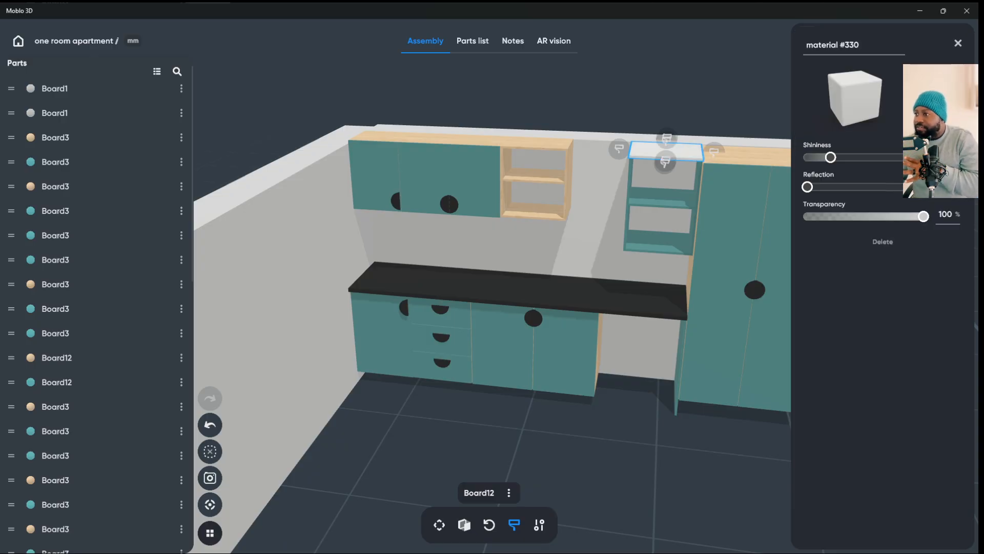
- Try a muted pink colour, RGB 197, 167, 167, for the custom material and cancel the colour choice
left_click(922, 88)
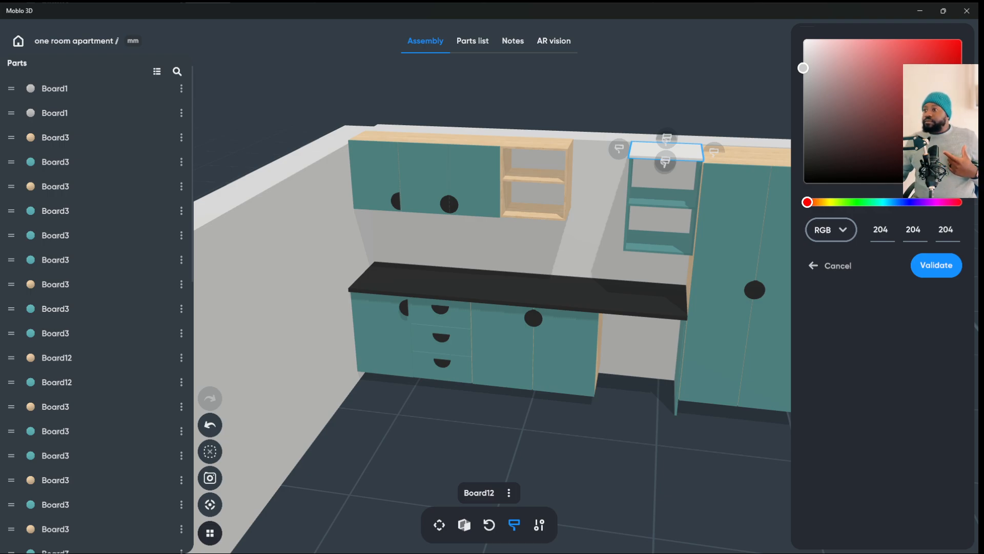
left_click_drag(803, 68, 827, 72)
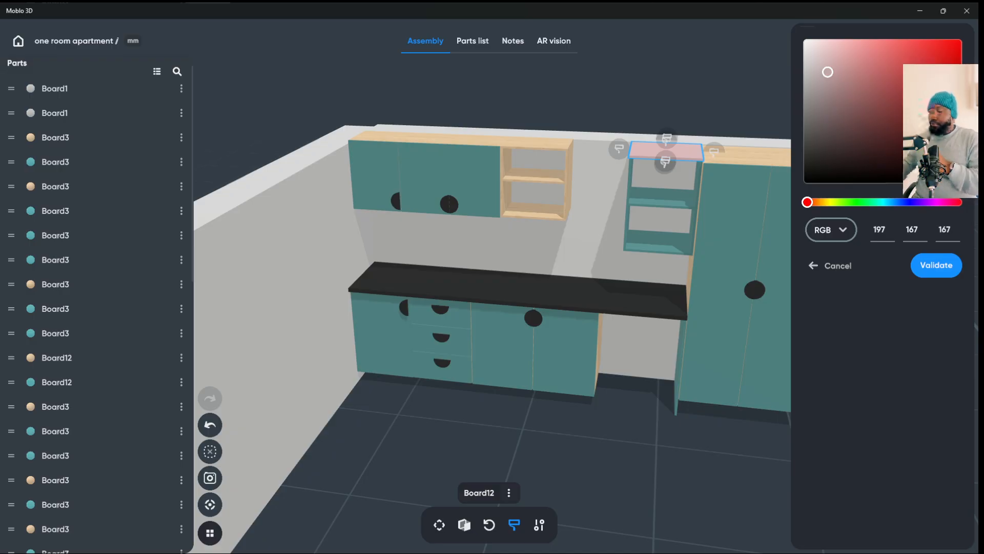
key("Escape")
- Close the custom material settings, undo the material change on the shelf's top board and deselect the board
left_click(832, 44)
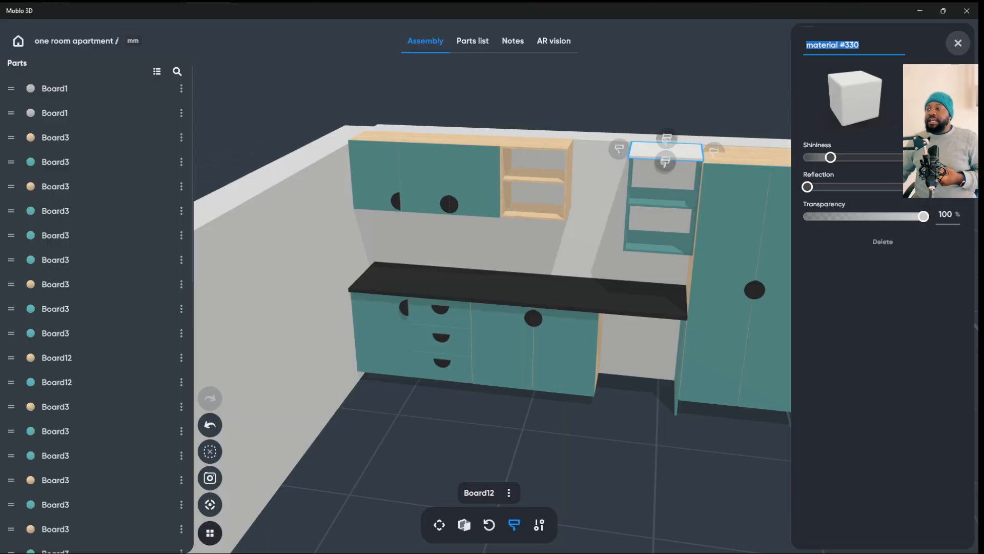
left_click(958, 43)
left_click(960, 37)
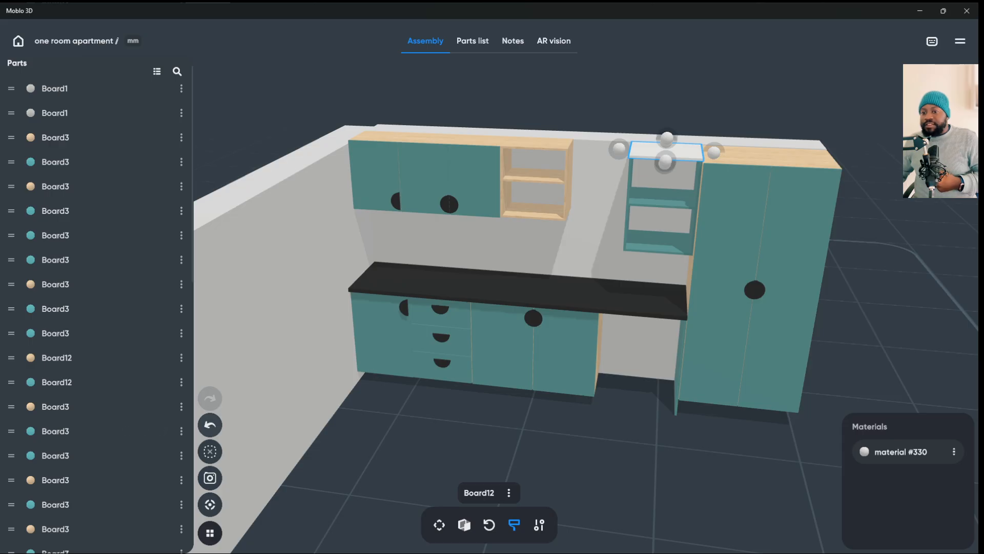
left_click(210, 424)
left_click(210, 451)
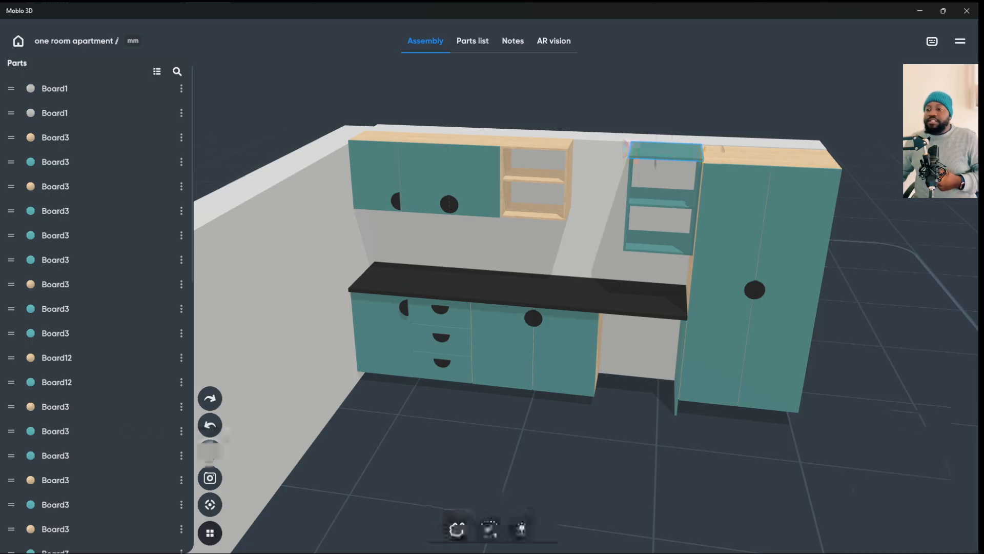
scroll(489, 277, "down", 3)
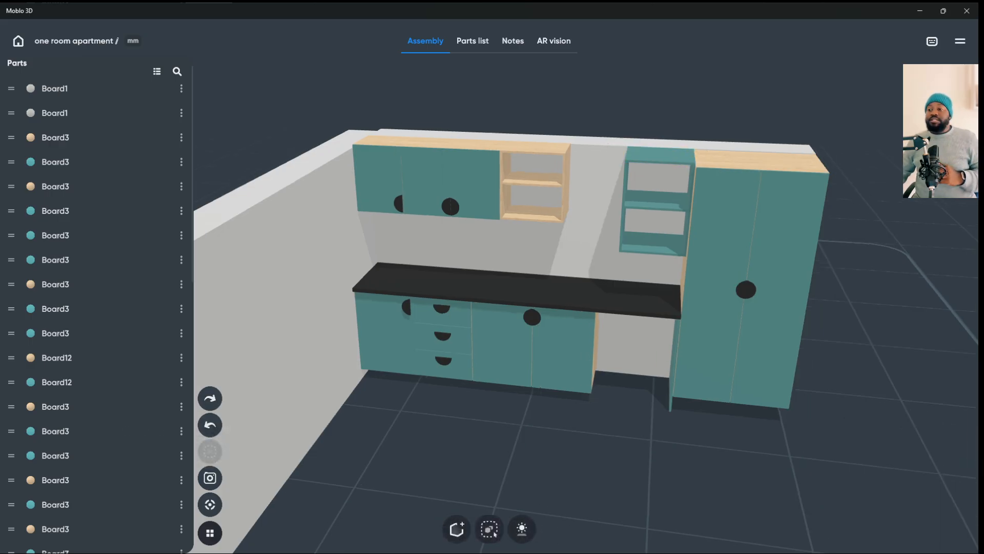
left_click_drag(490, 287, 490, 236)
scroll(490, 287, "down", 3)
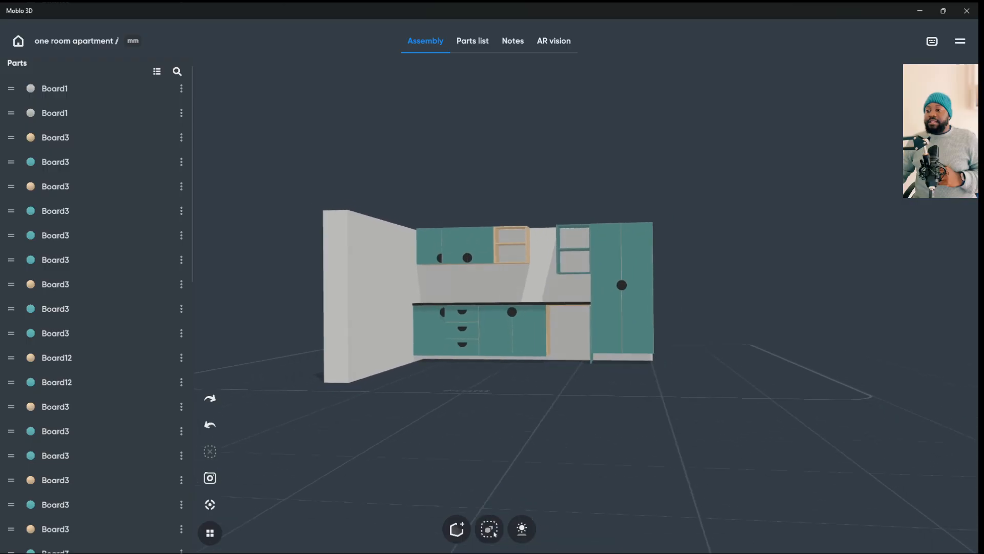
scroll(489, 287, "up", 4)
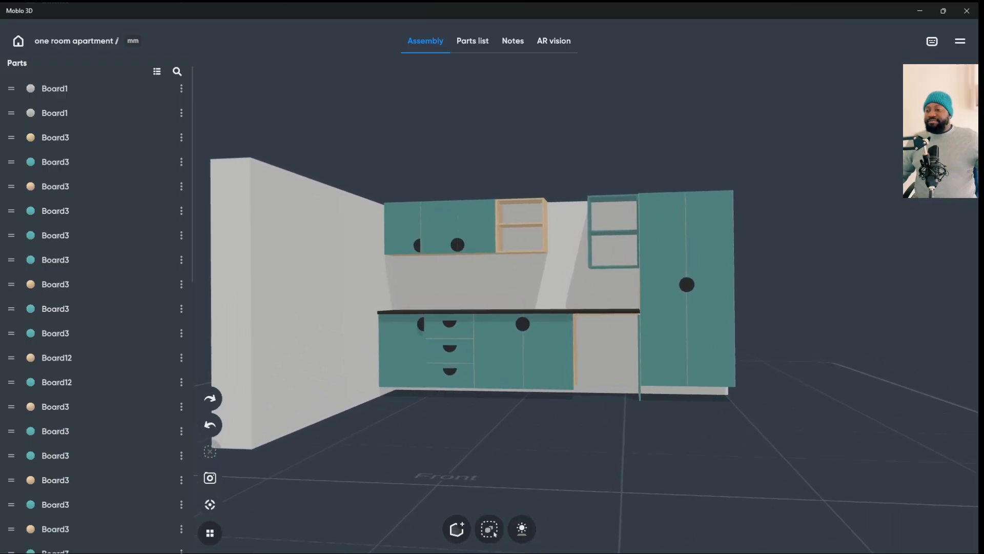
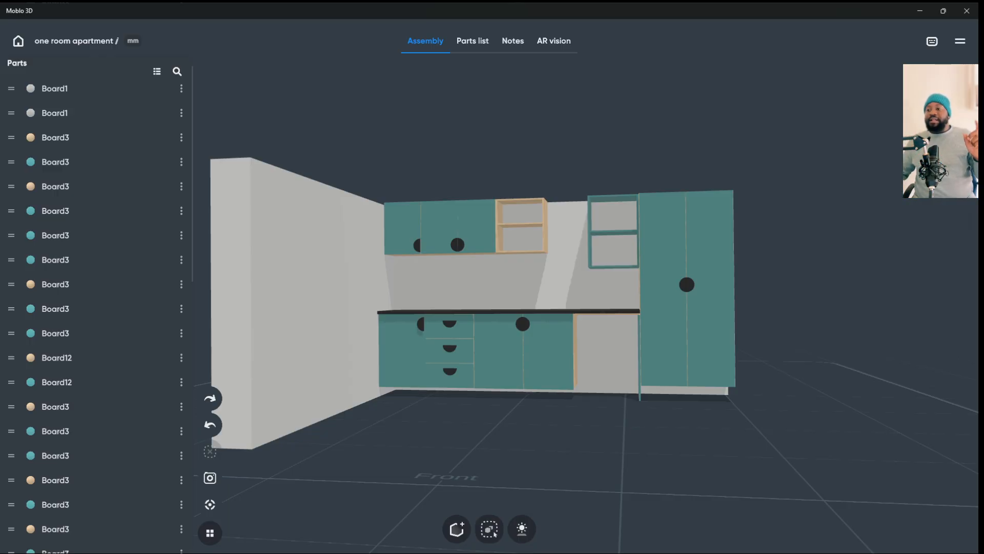
left_click(548, 359)
left_click(439, 525)
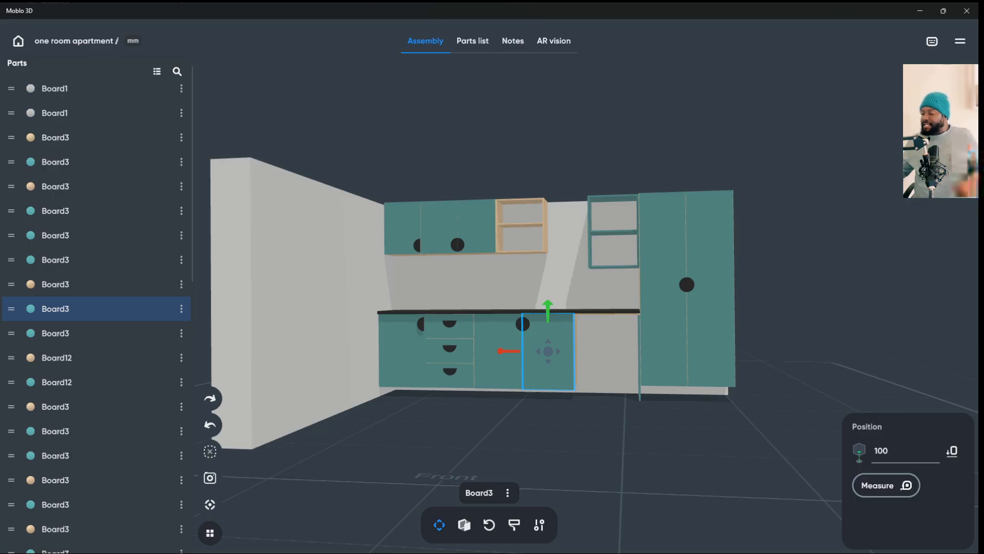
left_click(464, 525)
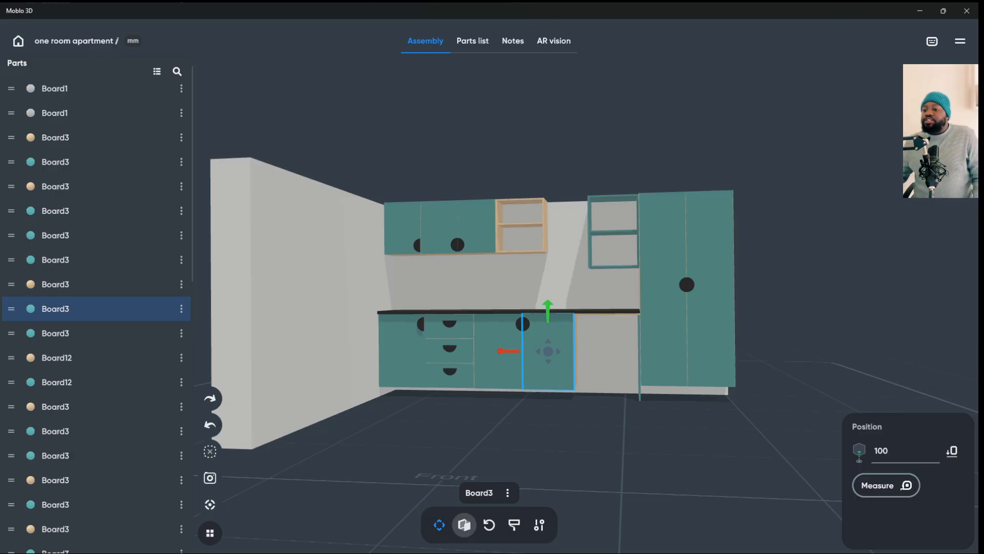
key("Escape")
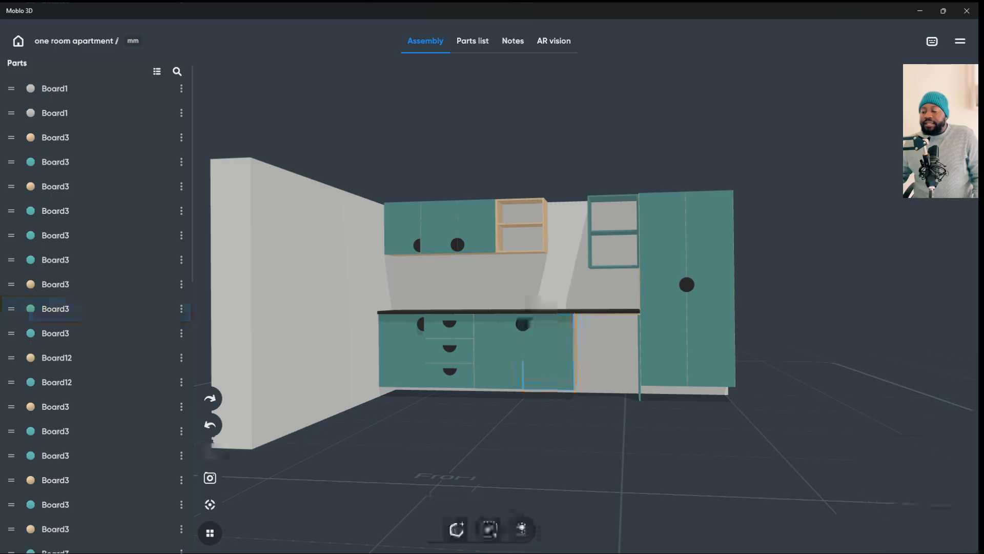
- Add a new board and move it out in front of the base cabinets, clear of the worktop
left_click(455, 527)
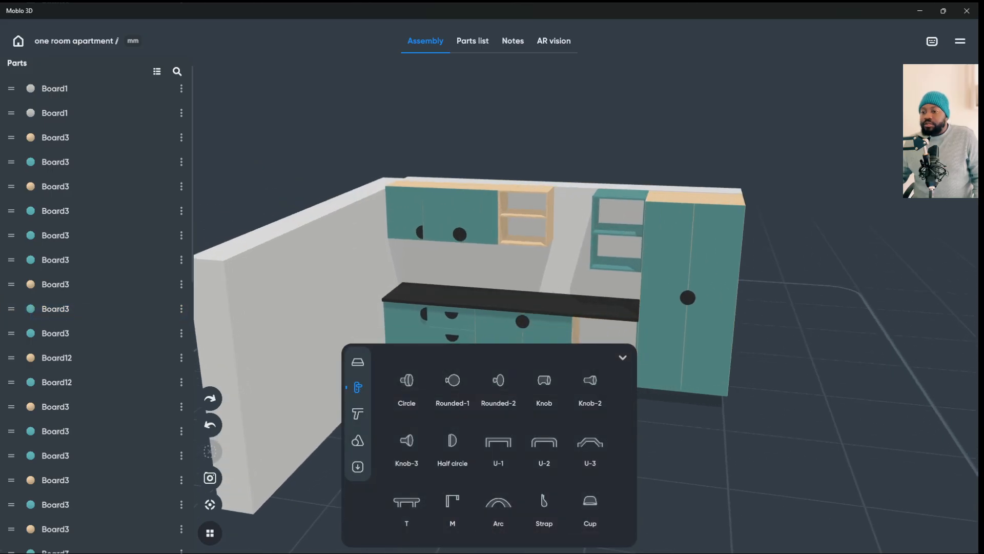
left_click(357, 361)
left_click(407, 385)
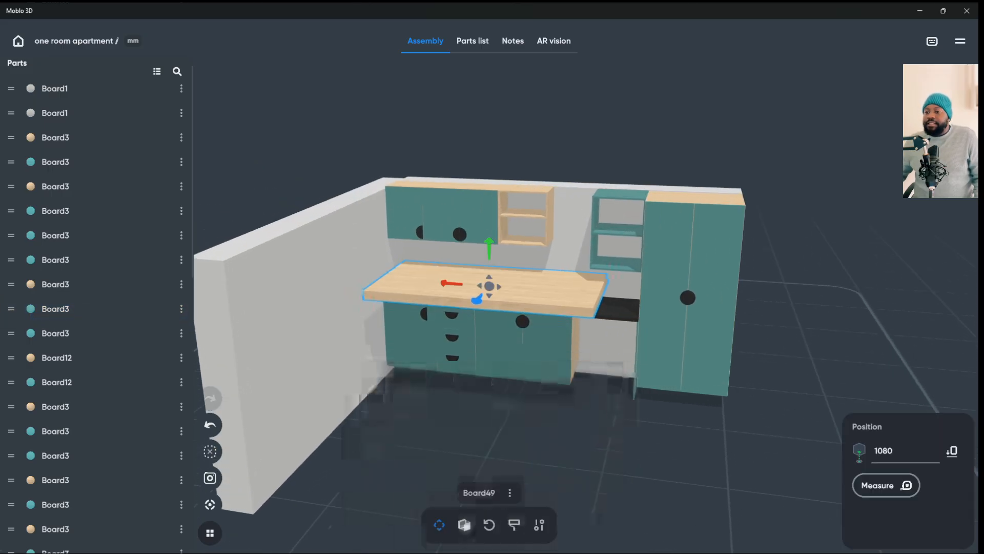
left_click_drag(479, 303, 391, 395)
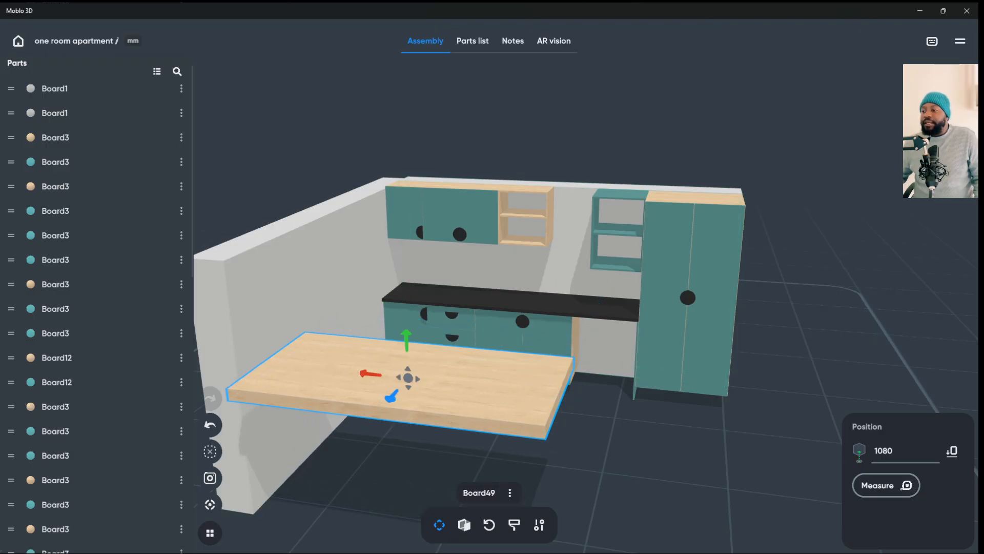
- Set the new board's height to 100 mm and its depth to 15 mm
left_click(465, 524)
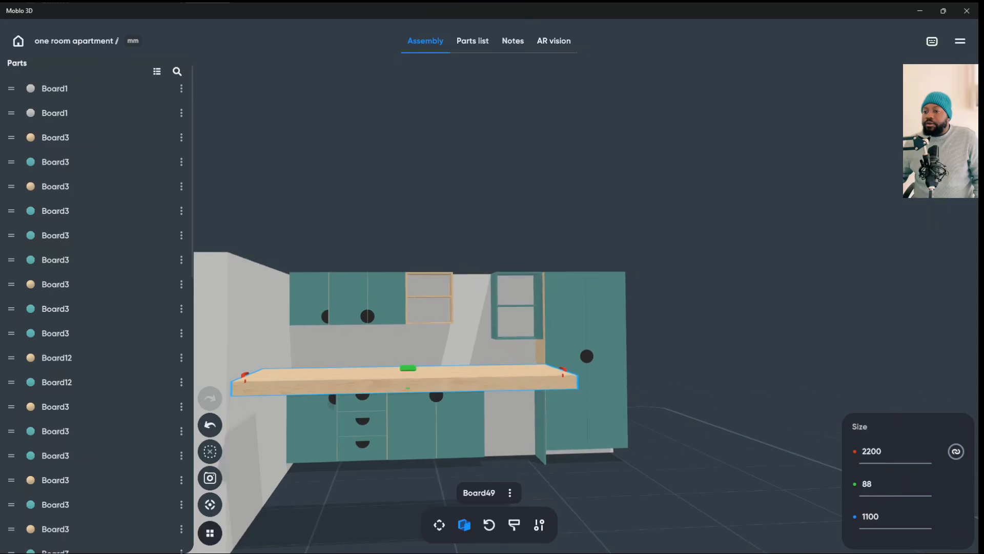
left_click(867, 483)
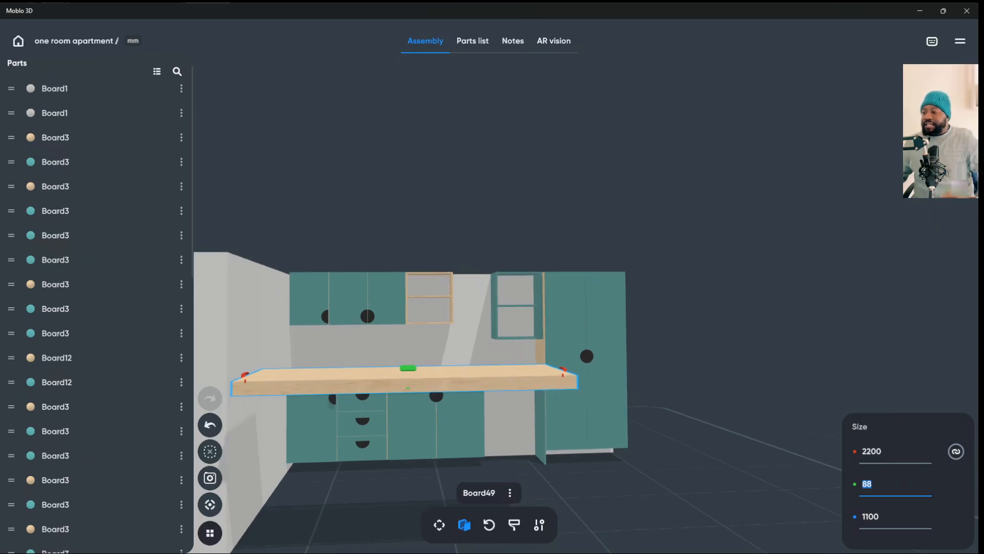
type("50")
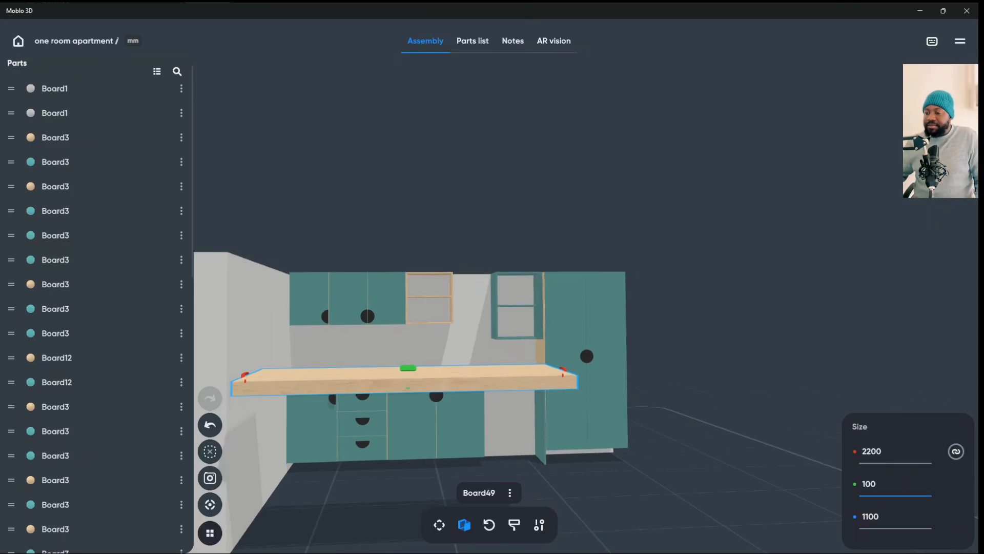
key("Return")
left_click(560, 378)
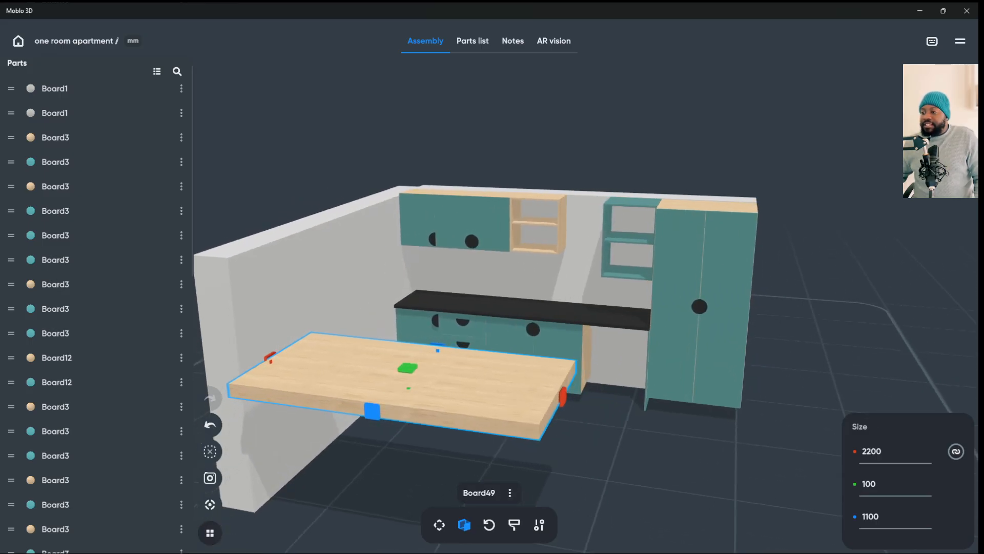
left_click(871, 516)
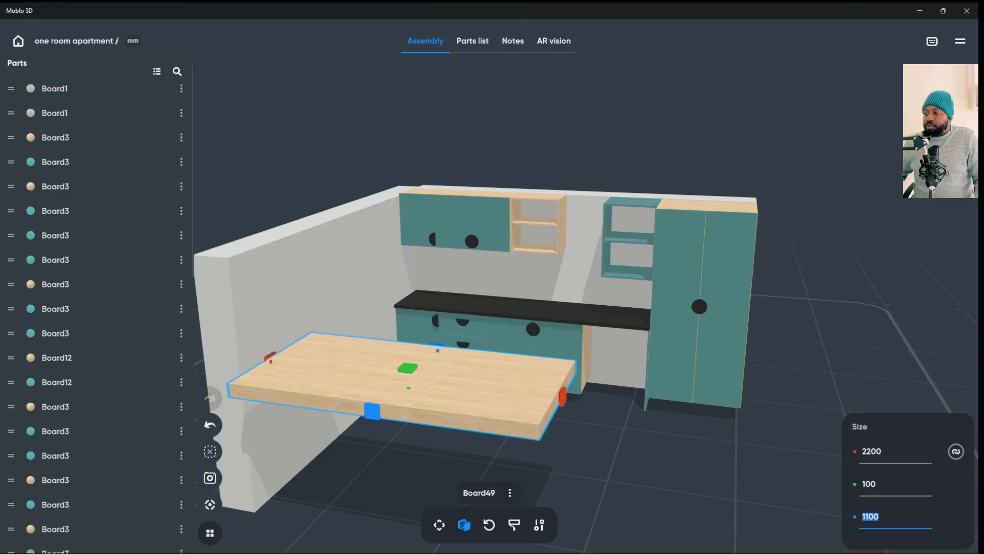
type("15")
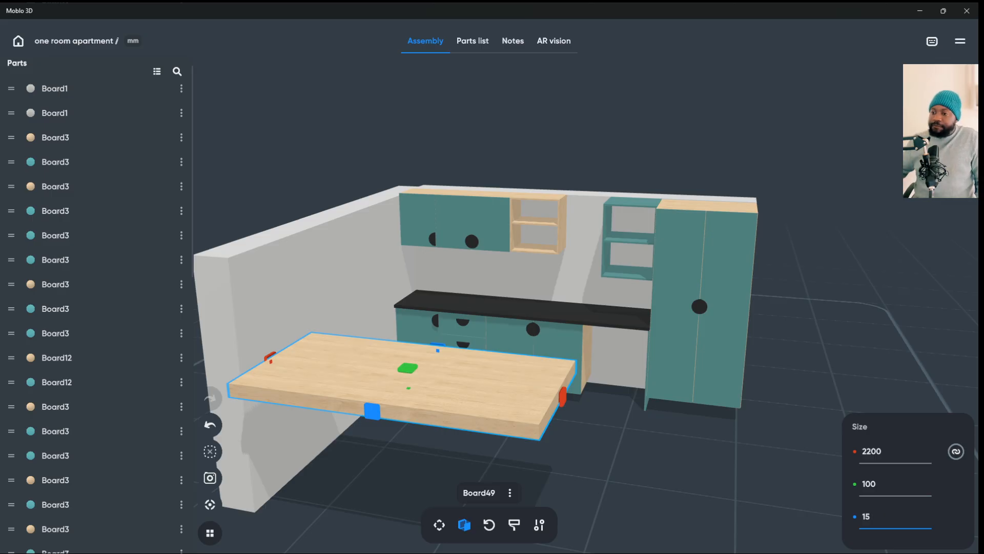
key("Return")
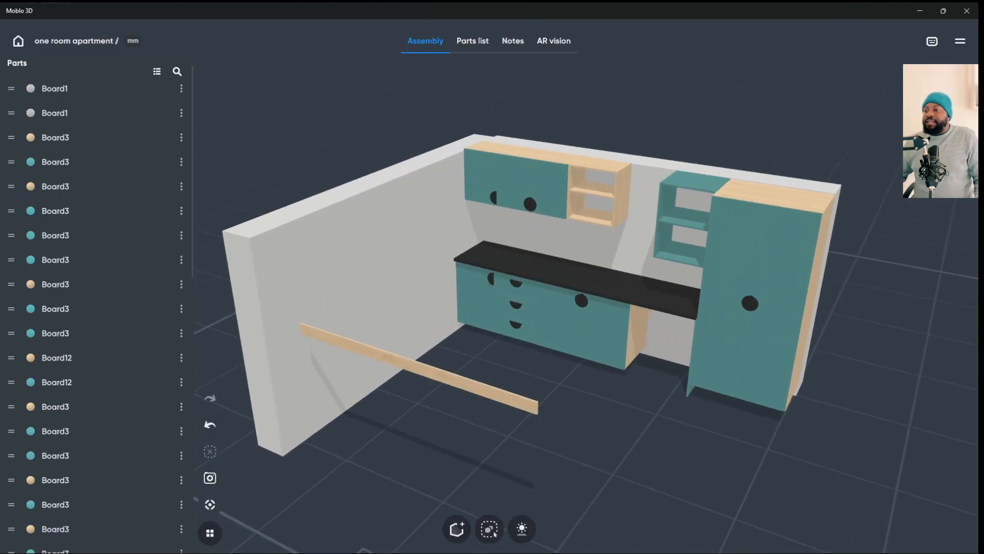
- Apply the solid Dark grey colour to the whole narrow board in front of the base cabinets
left_click_drag(589, 333, 687, 285)
left_click(416, 381)
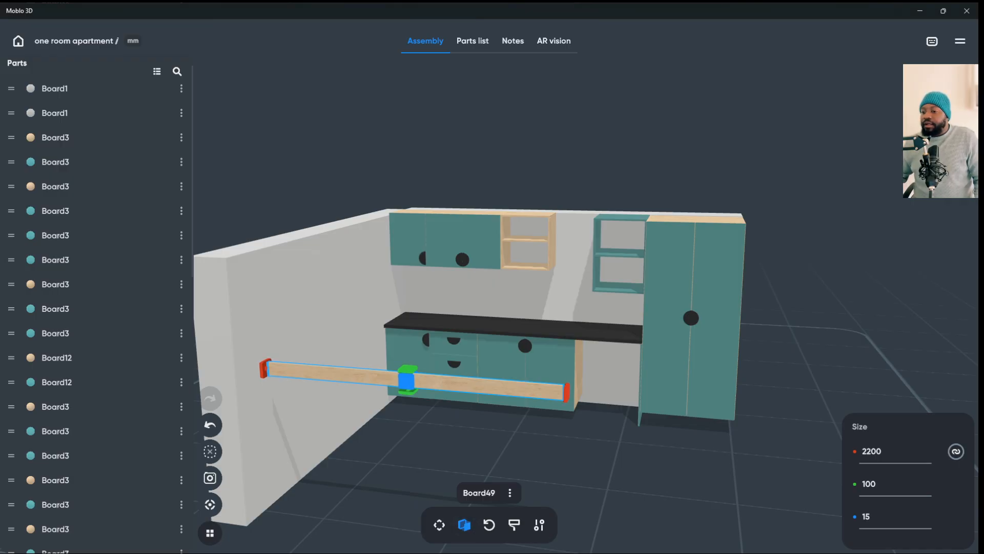
left_click(439, 524)
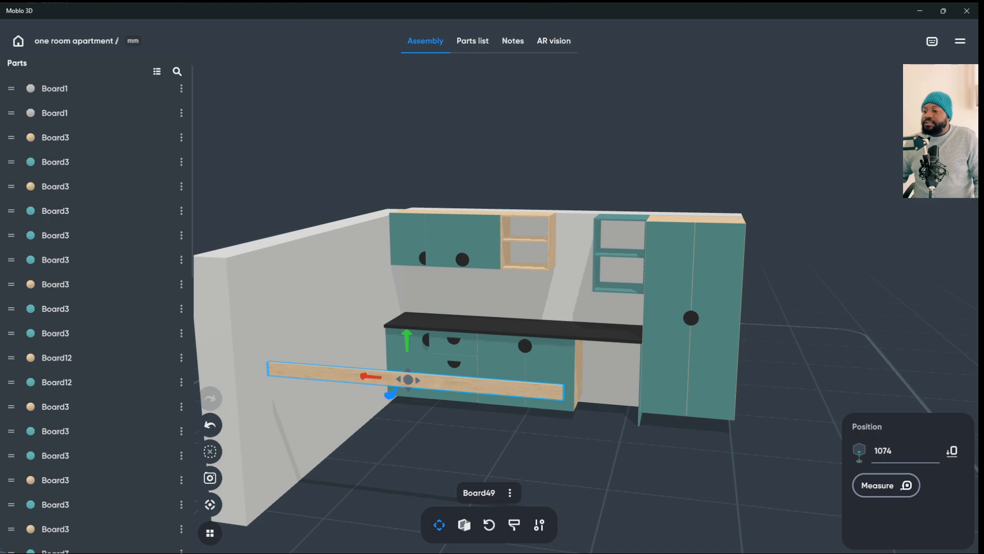
left_click(513, 524)
left_click(898, 451)
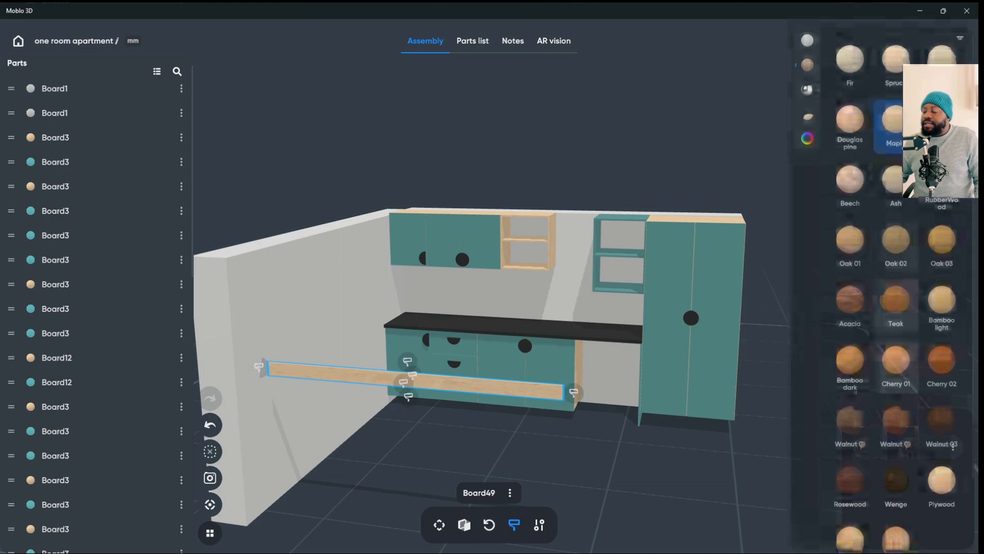
left_click(807, 40)
left_click(892, 123)
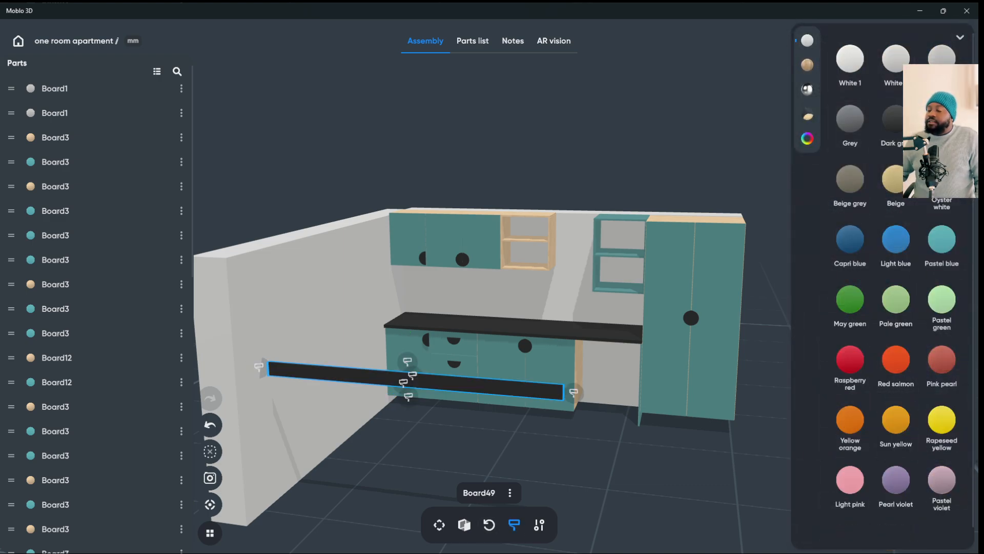
- Shorten the dark board from its free end to a length of about 1671 mm
left_click(440, 524)
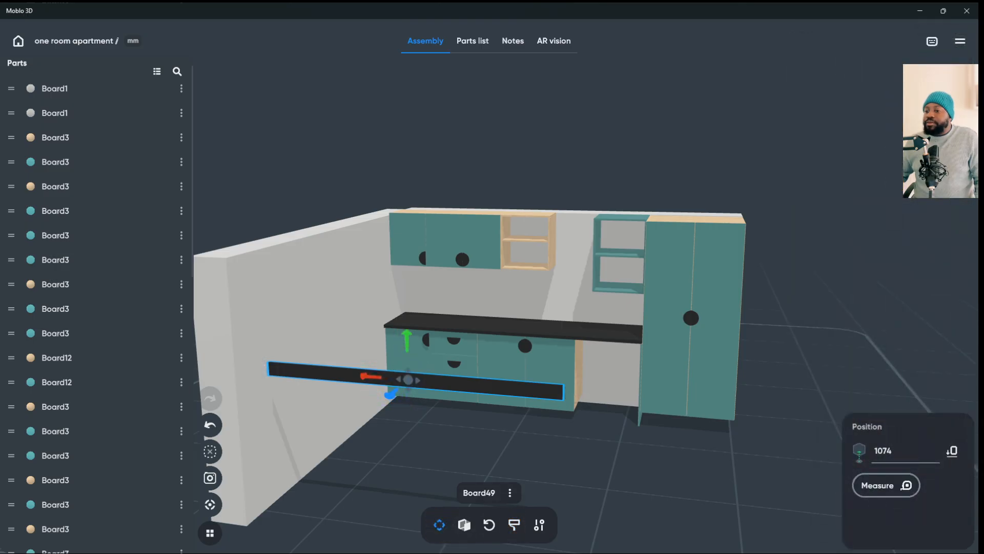
left_click(464, 524)
left_click_drag(566, 392, 489, 400)
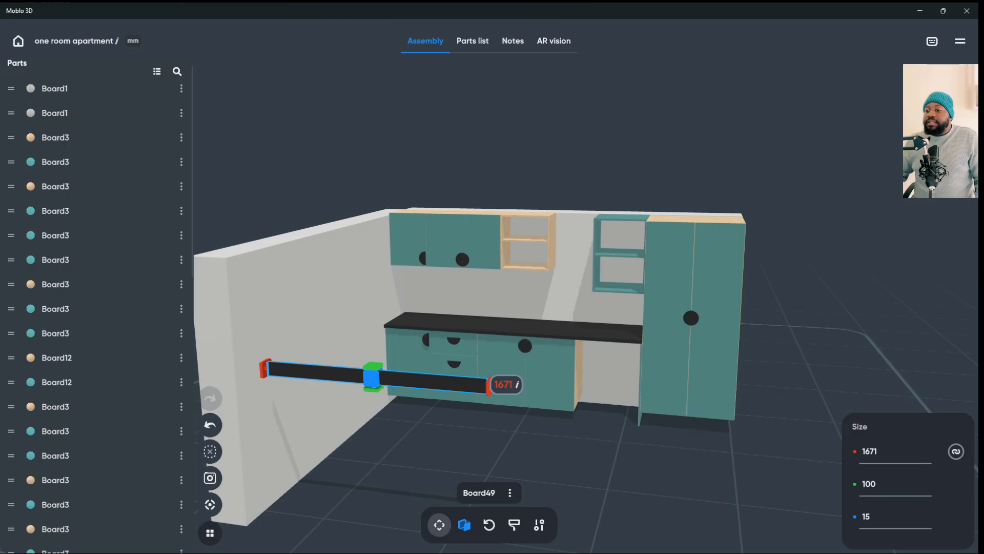
- Lower the dark board onto the floor so that its height position is 0
left_click(439, 524)
left_click_drag(373, 340, 374, 407)
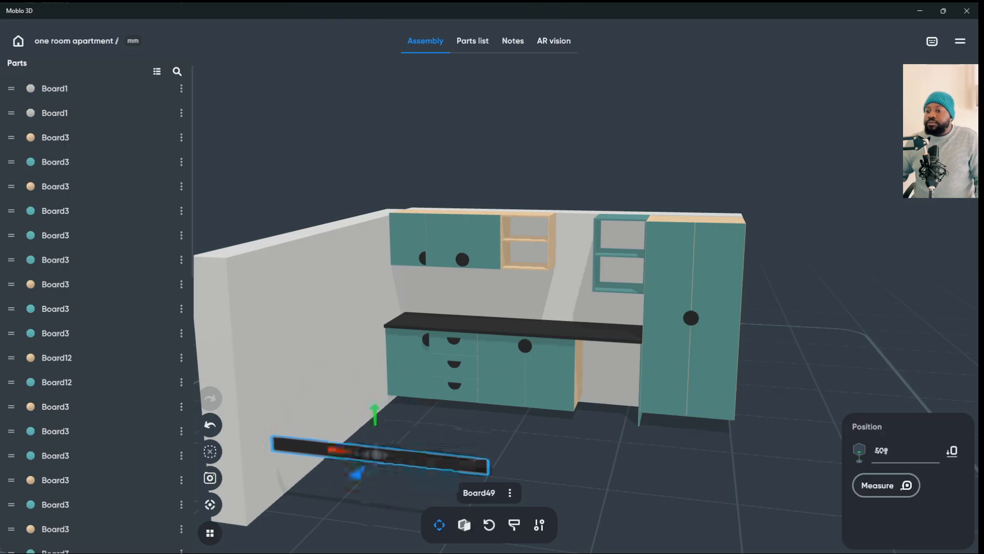
key("Escape")
scroll(476, 366, "down", 3)
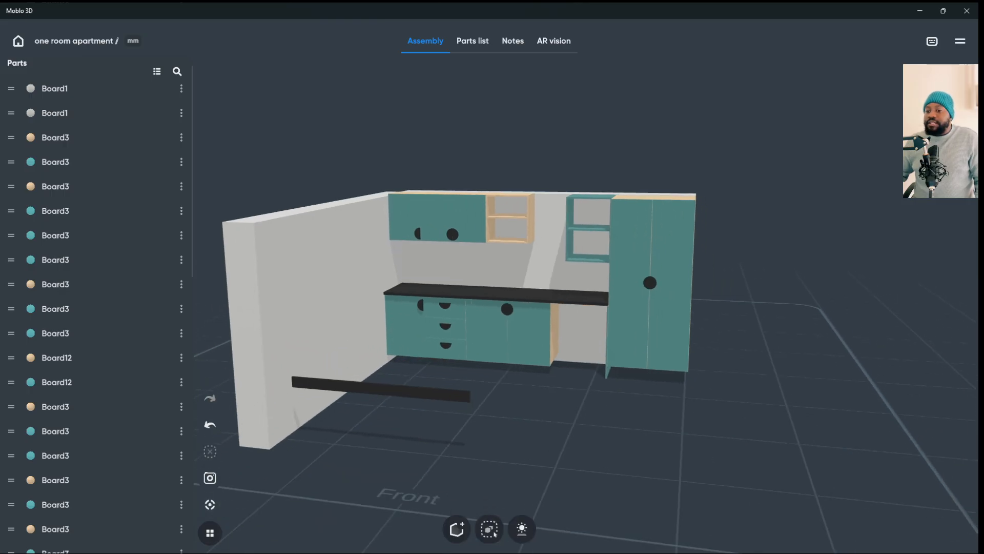
left_click(379, 366)
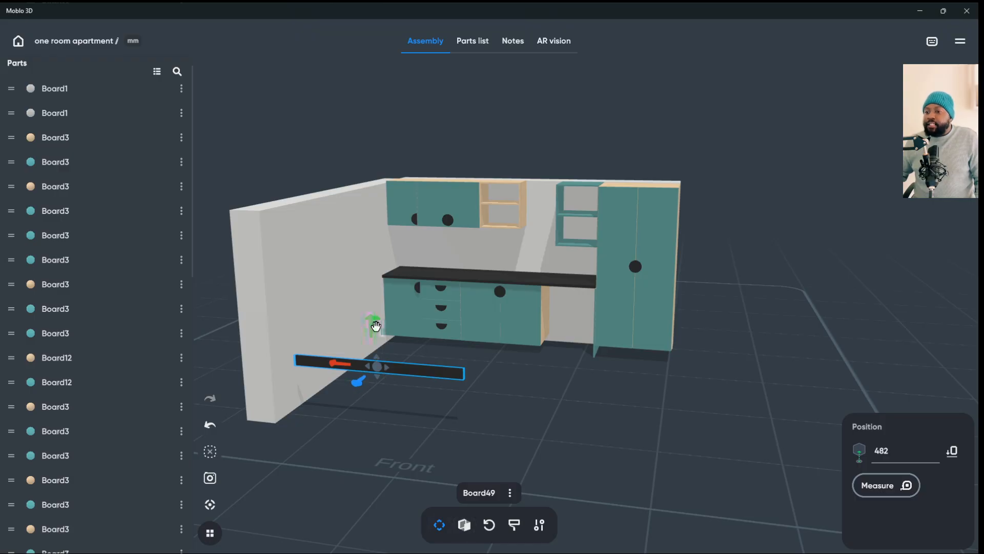
left_click_drag(376, 326, 376, 389)
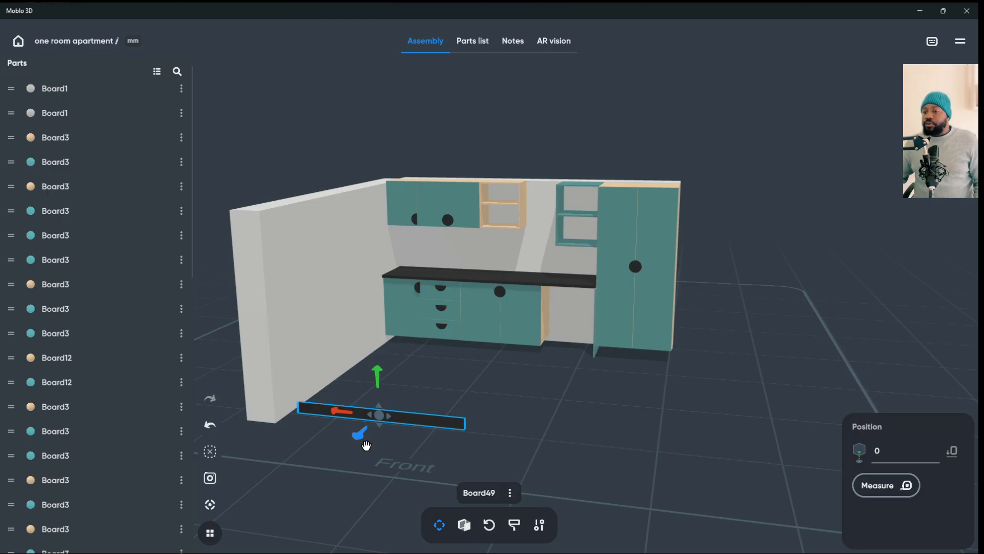
- Move the dark board back under the base cabinets as a plinth and align its end with the side wall
left_click_drag(366, 445, 449, 364)
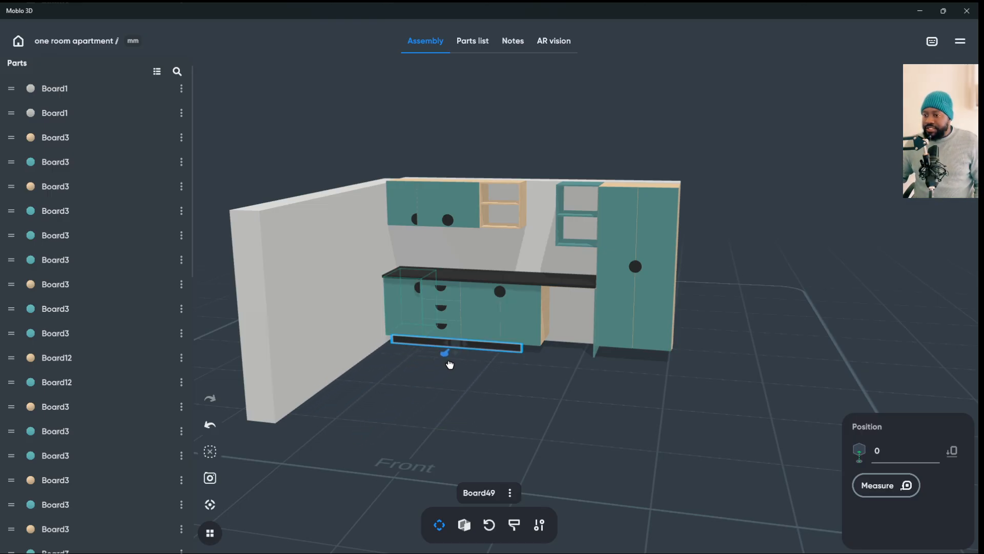
left_click_drag(492, 390, 459, 390)
left_click(210, 504)
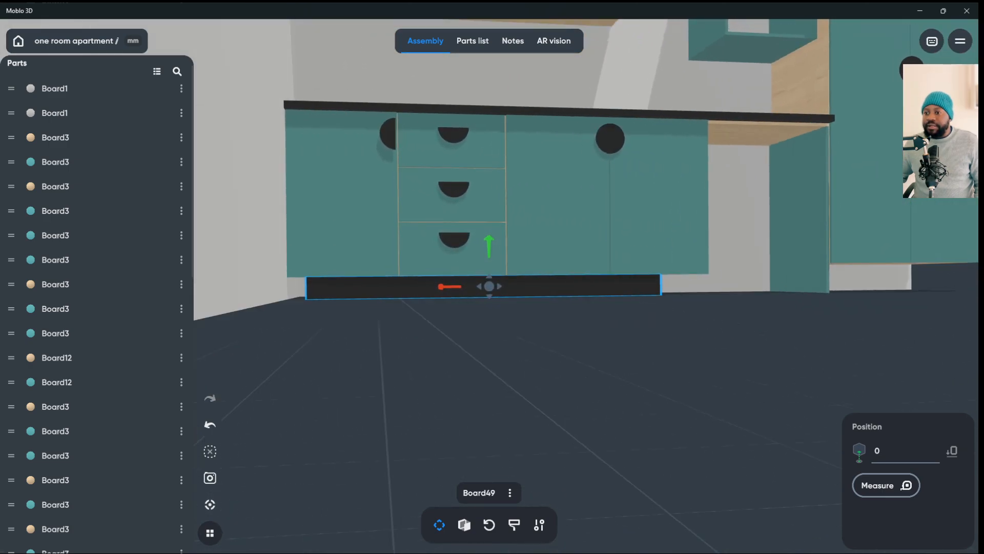
left_click_drag(455, 293, 429, 294)
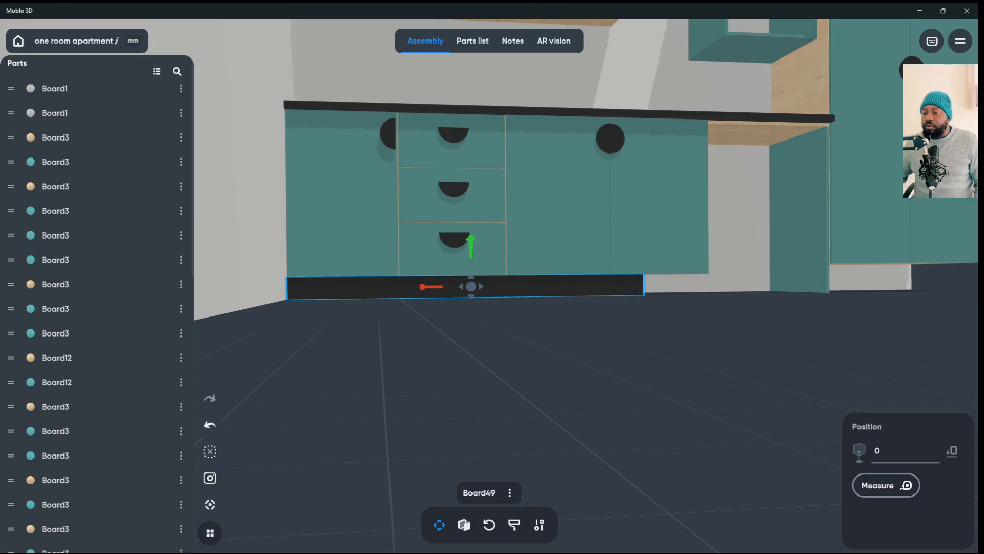
left_click_drag(459, 390, 513, 370)
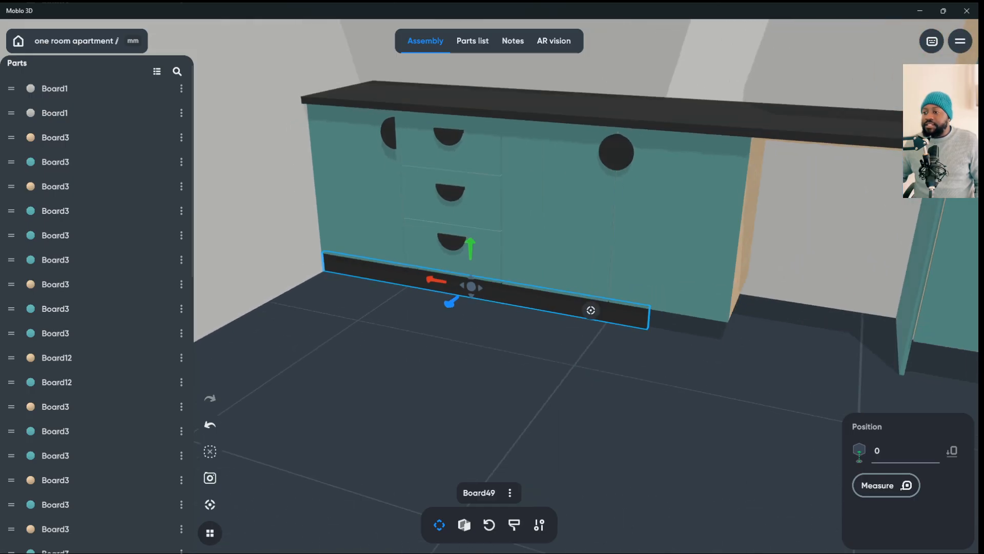
- Lengthen the plinth board to about 1946 mm, up to the open end of the base cabinets
left_click(464, 524)
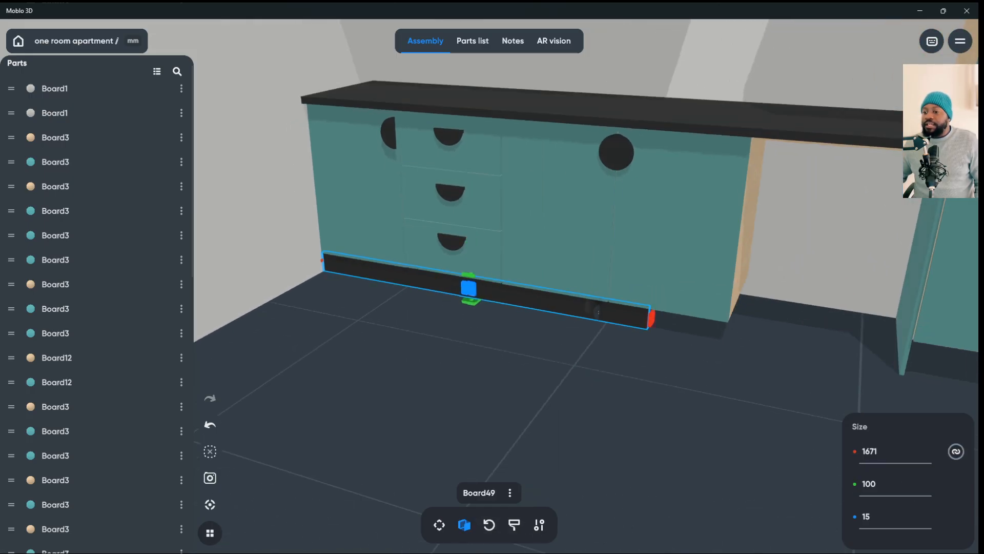
left_click_drag(651, 329, 716, 355)
key("Escape")
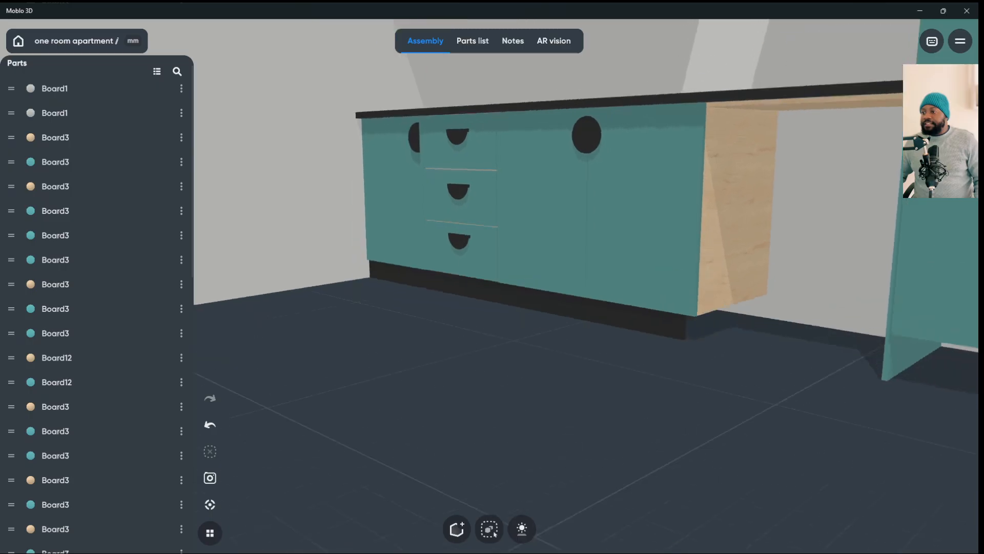
- Duplicate the plinth board, pull the copy out in front of the cabinets and shorten it to a small piece
left_click(626, 310)
right_click(626, 310)
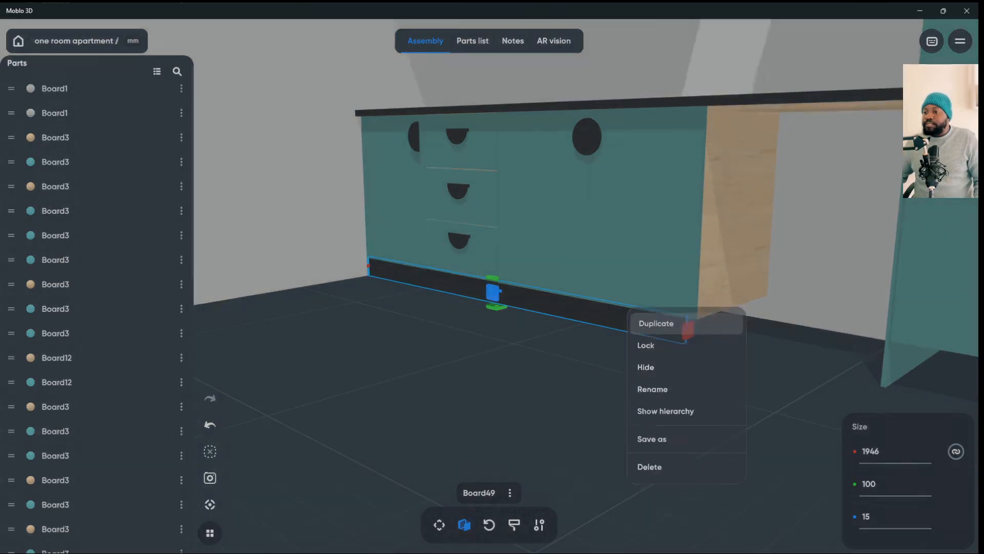
left_click(684, 325)
left_click_drag(456, 301, 368, 320)
left_click(464, 525)
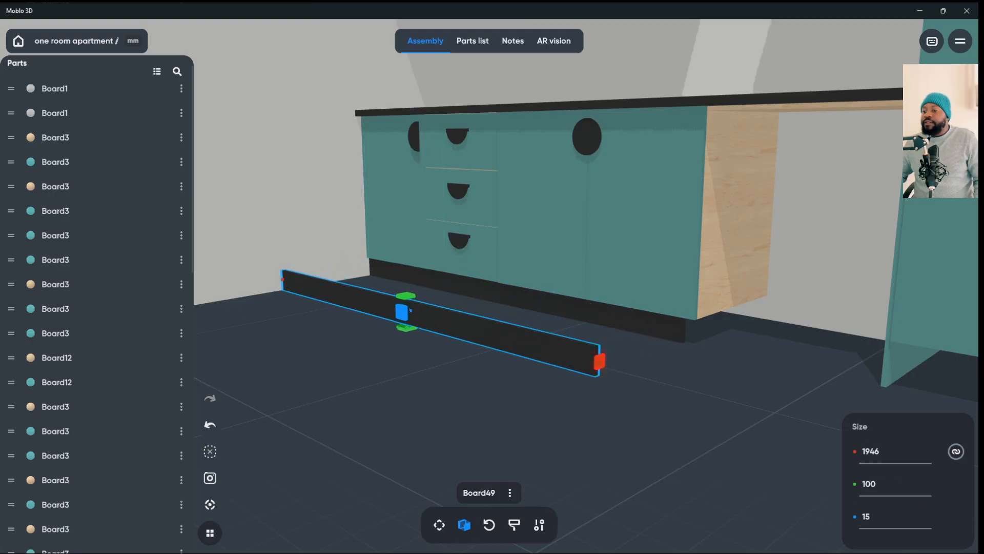
left_click_drag(599, 367, 340, 297)
key("Escape")
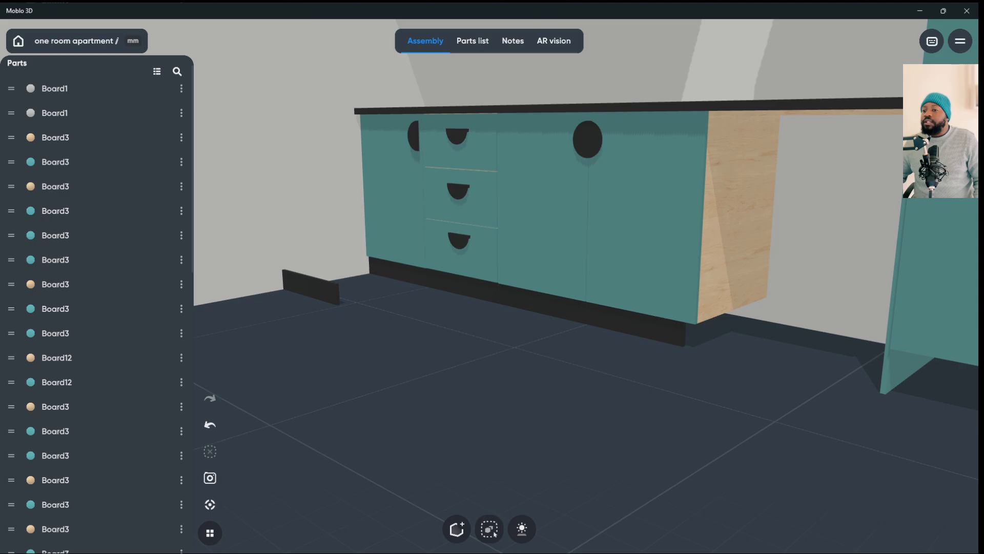
- Move the short plinth piece near the open end of the base cabinets and rotate it -90° about the vertical axis
left_click(311, 285)
left_click(439, 525)
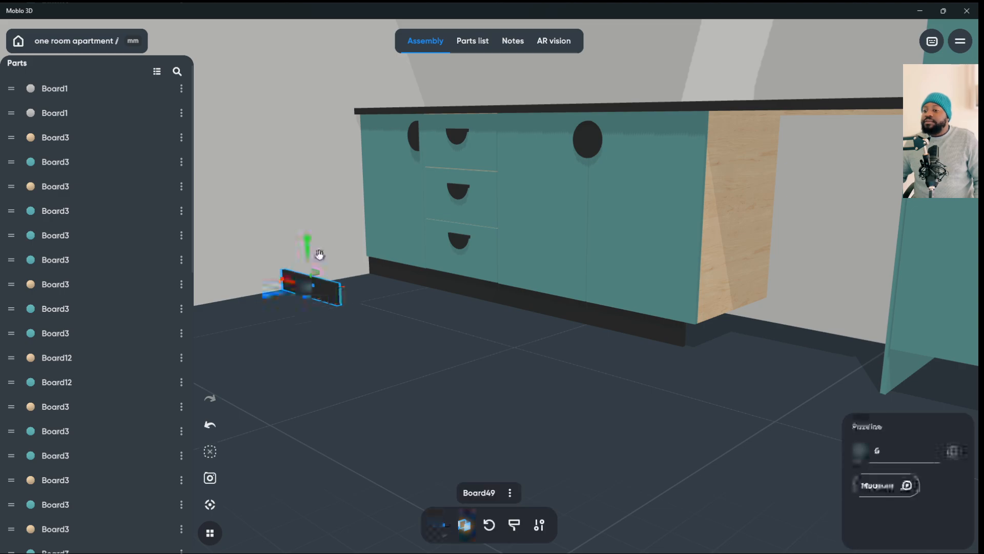
left_click_drag(291, 284, 580, 464)
left_click(489, 524)
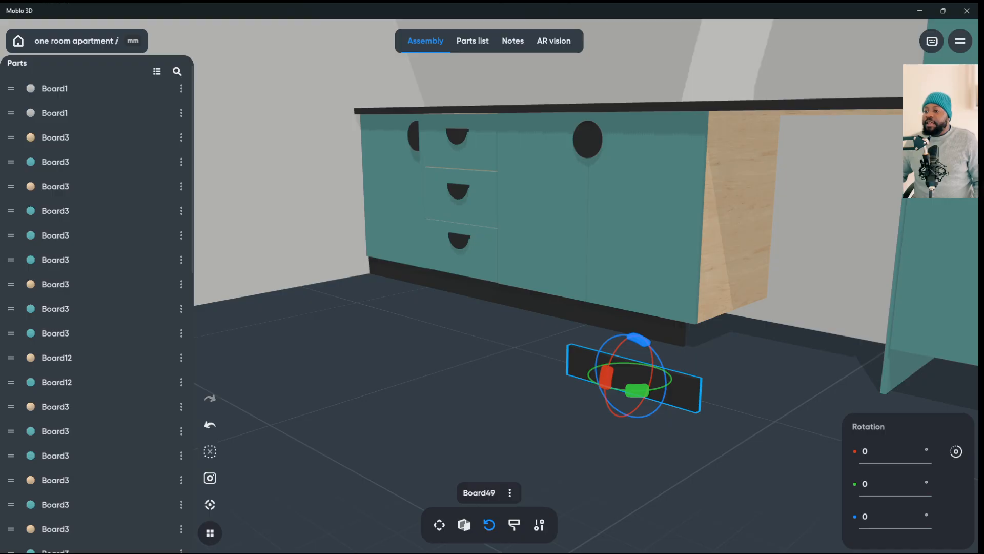
left_click_drag(637, 391, 730, 342)
left_click(730, 343)
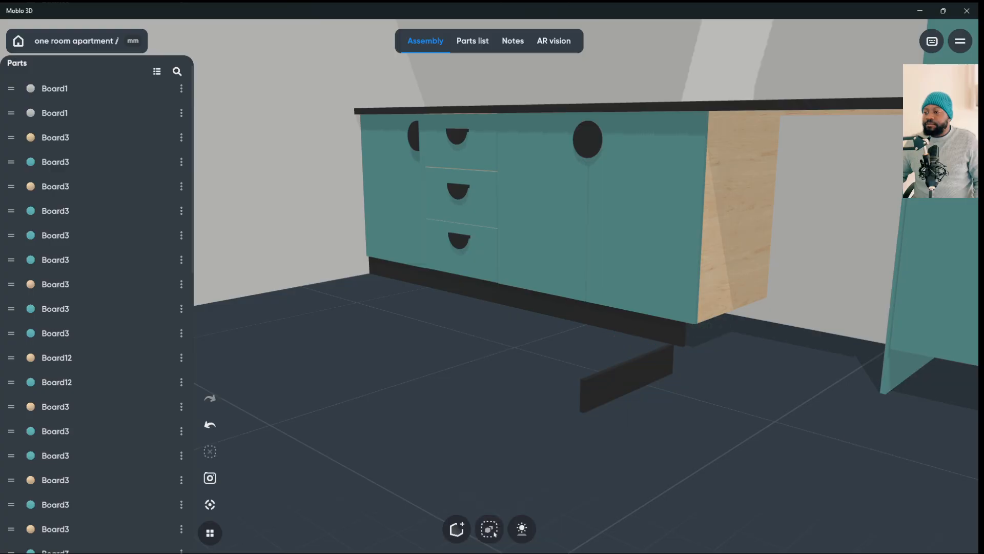
- Move the rotated plinth piece sideways against the end of the front plinth, under the cabinet's wooden side panel
left_click(625, 379)
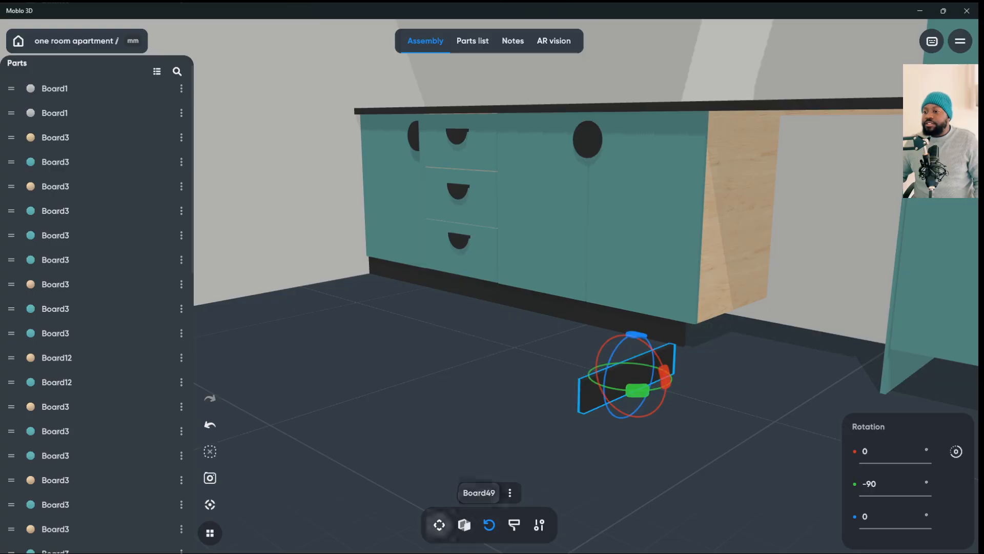
left_click(440, 524)
left_click_drag(609, 392, 715, 365)
left_click(210, 504)
left_click_drag(410, 358, 553, 400)
left_click_drag(442, 287, 363, 292)
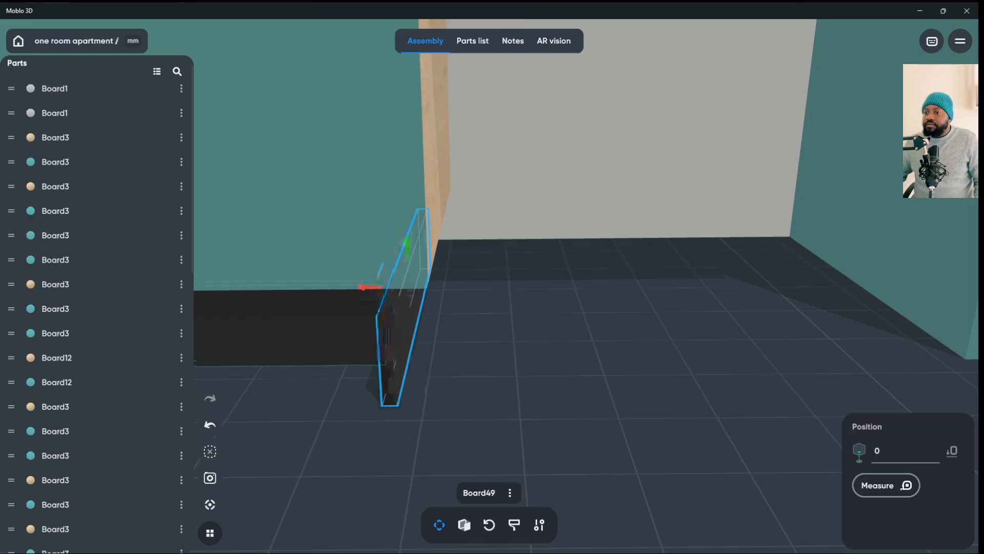
left_click_drag(585, 333, 497, 322)
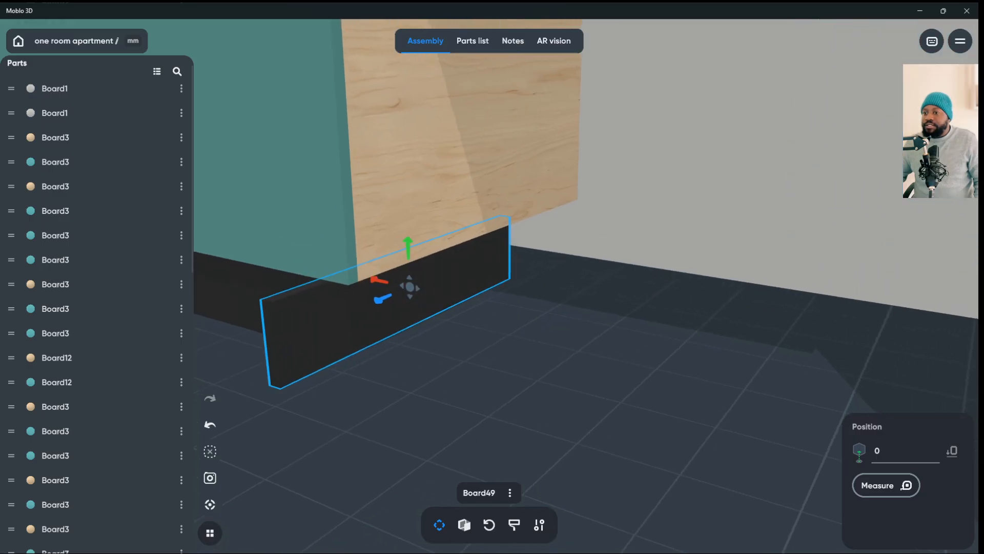
- Slide the side plinth piece along the cabinet's depth until its front edge meets the front plinth at the corner
left_click_drag(379, 304, 568, 319)
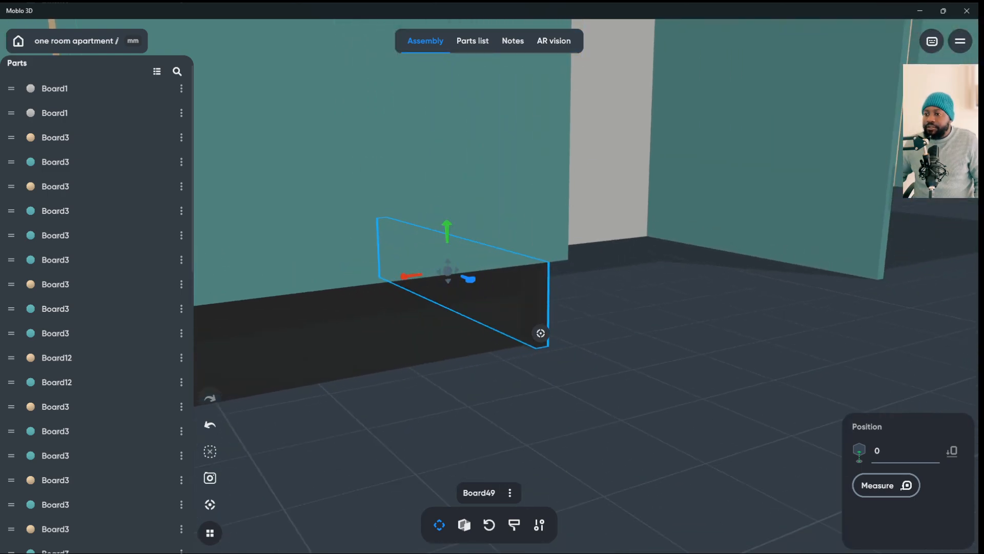
left_click_drag(478, 284, 312, 333)
left_click_drag(505, 312, 425, 289)
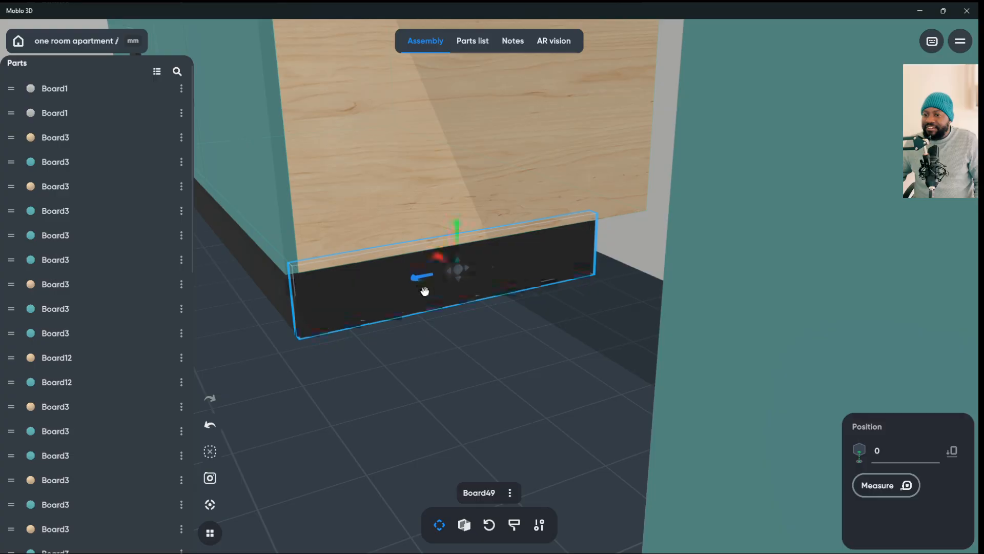
key("Escape")
left_click(425, 289)
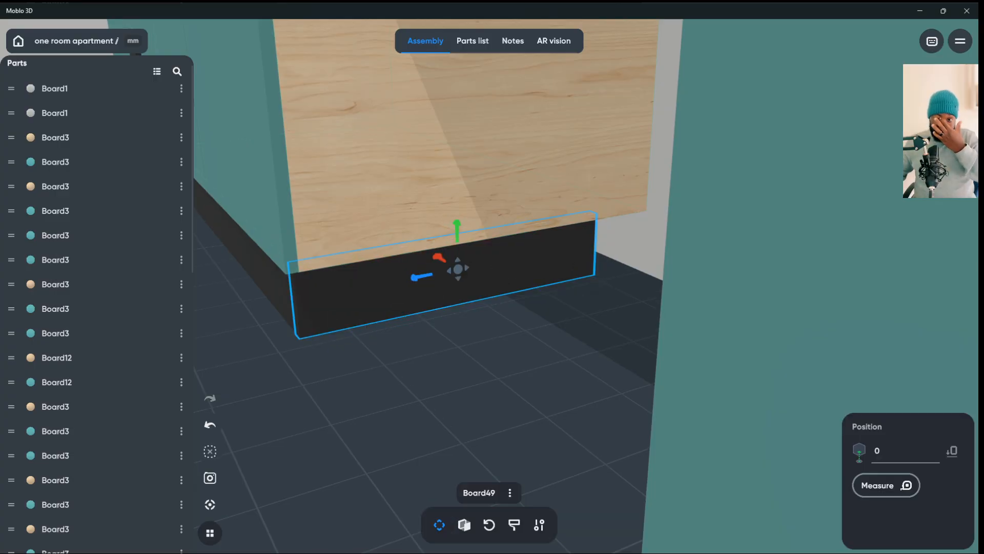
- Extend the side plinth under the base cabinet's wooden side panel back toward the wall to a length of 550 mm
key("Escape")
left_click(435, 275)
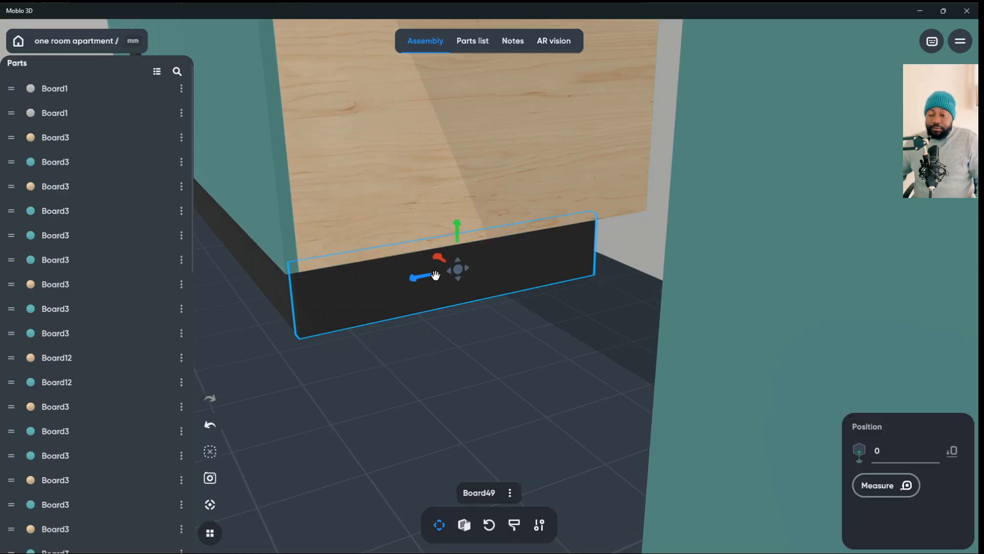
left_click(465, 524)
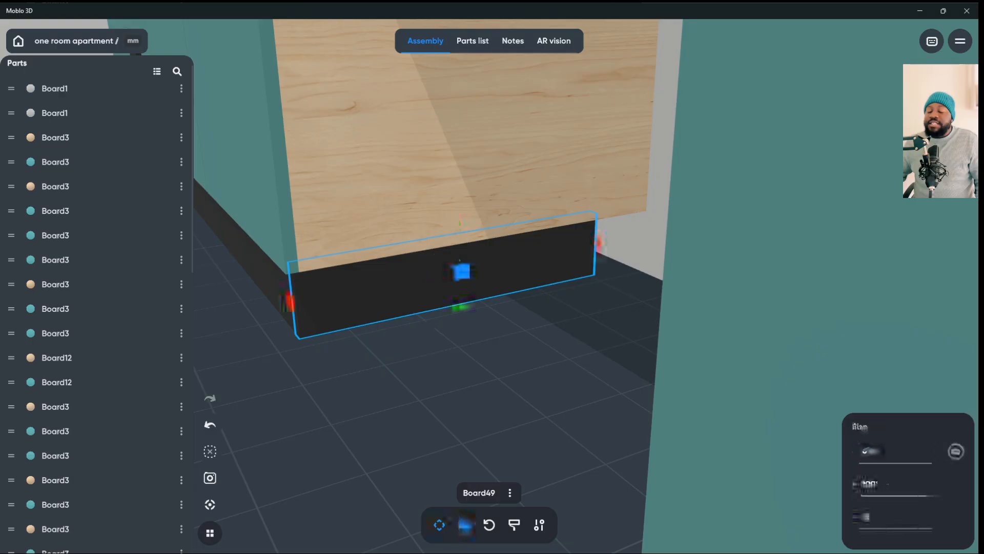
left_click_drag(603, 256, 635, 256)
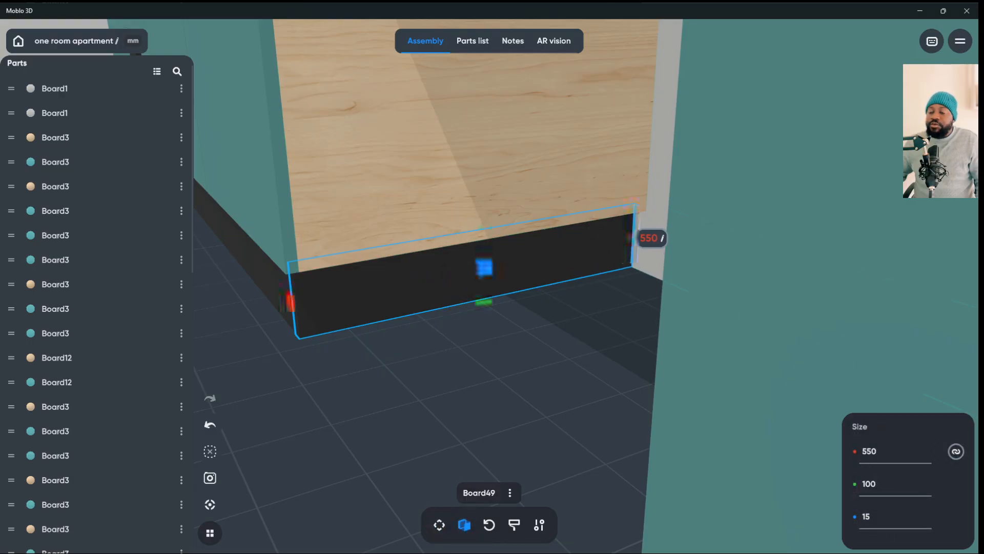
key("Escape")
- Shift the side plinth sideways until it sits against the end of the base cabinets' front plinth
middle_click_drag(492, 276, 672, 269)
left_click(486, 301)
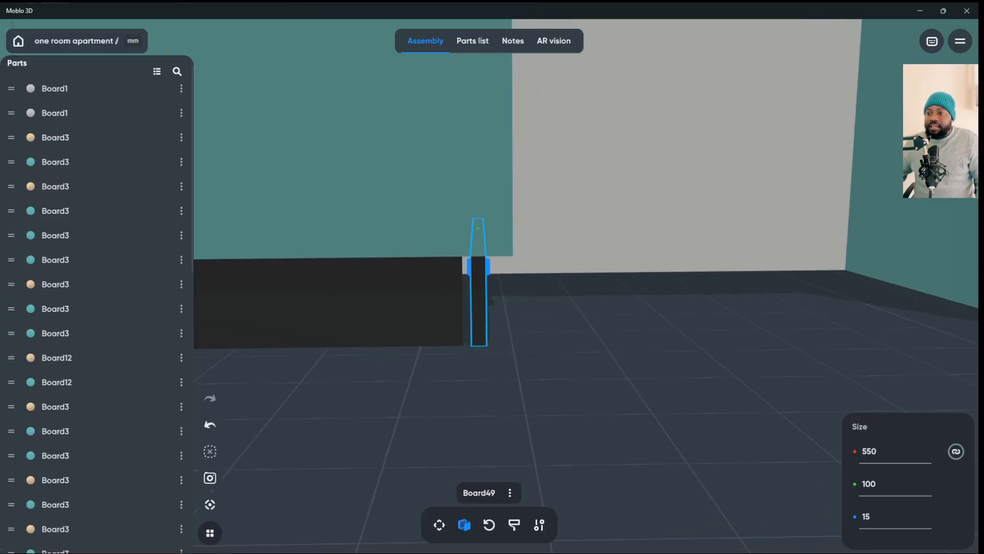
left_click(440, 524)
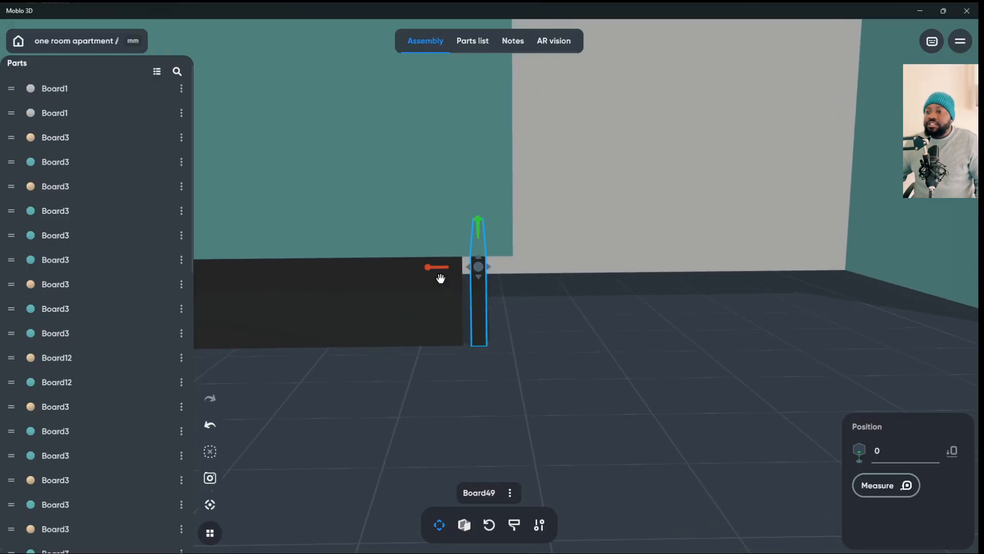
left_click_drag(437, 268, 428, 271)
left_click_drag(586, 359, 482, 354)
scroll(586, 287, "down", 3)
- Duplicate the side plinth and move the copy forward and across to the open end of the tall cabinet
left_click(485, 280)
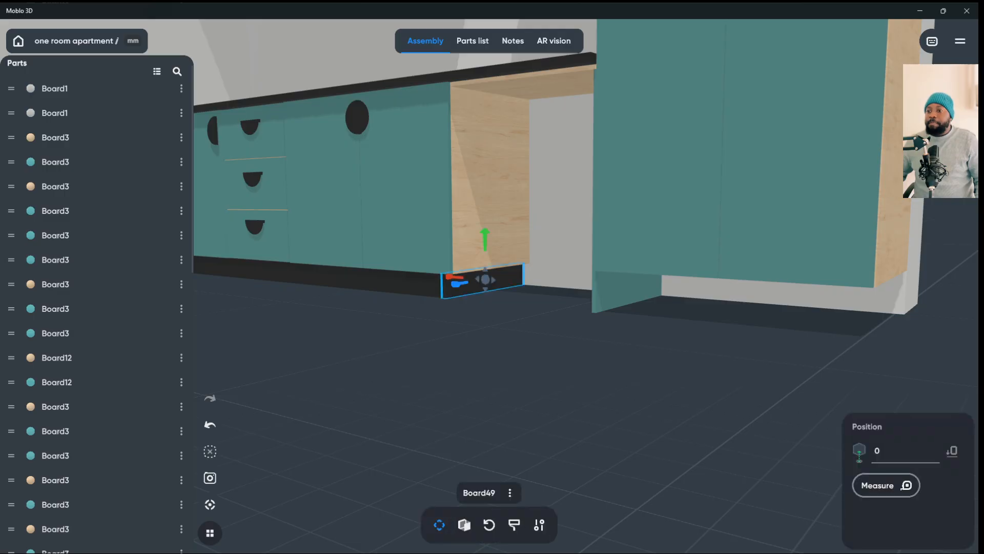
left_click_drag(666, 359, 631, 348)
right_click(487, 281)
left_click(488, 282)
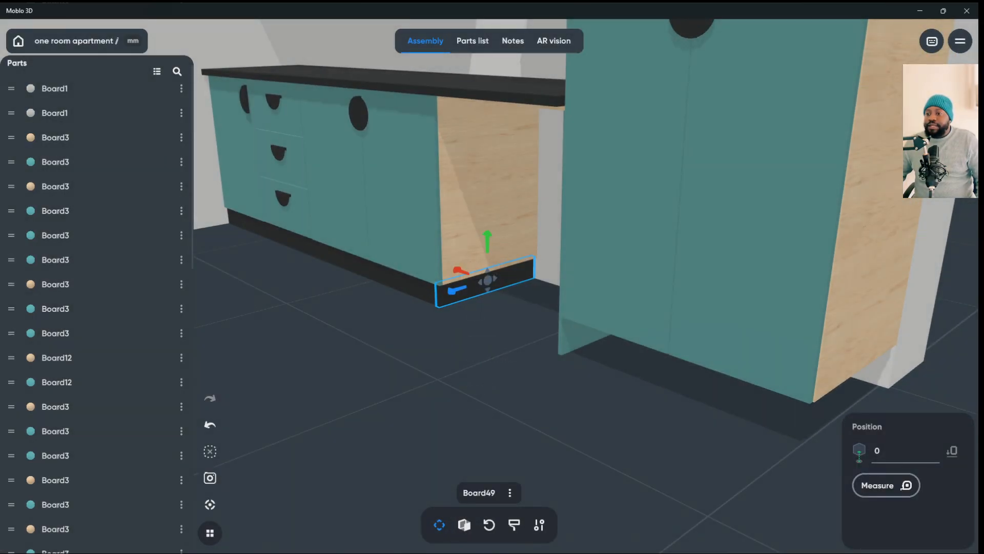
left_click_drag(458, 292, 669, 480)
mouse_move(669, 479)
right_mouse_down()
mouse_move(679, 500)
mouse_move(670, 487)
right_mouse_up()
left_click_drag(670, 486, 780, 464)
right_click_drag(780, 464, 728, 462)
- Slide the copied plinth back against the wall under the tall cabinet's side panel and set its height to 150 mm
scroll(586, 286, "down", 3)
scroll(587, 286, "down", 1)
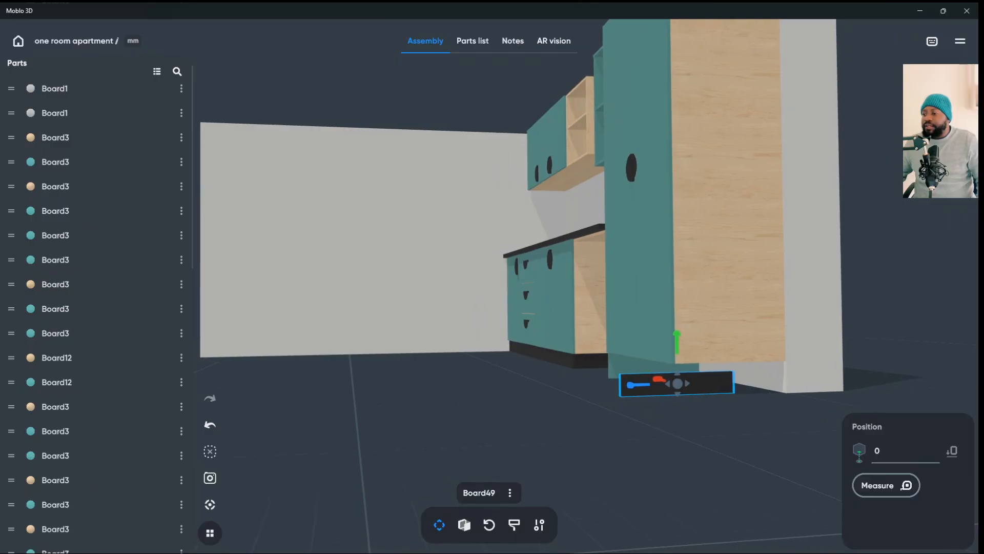
left_click_drag(626, 391, 680, 394)
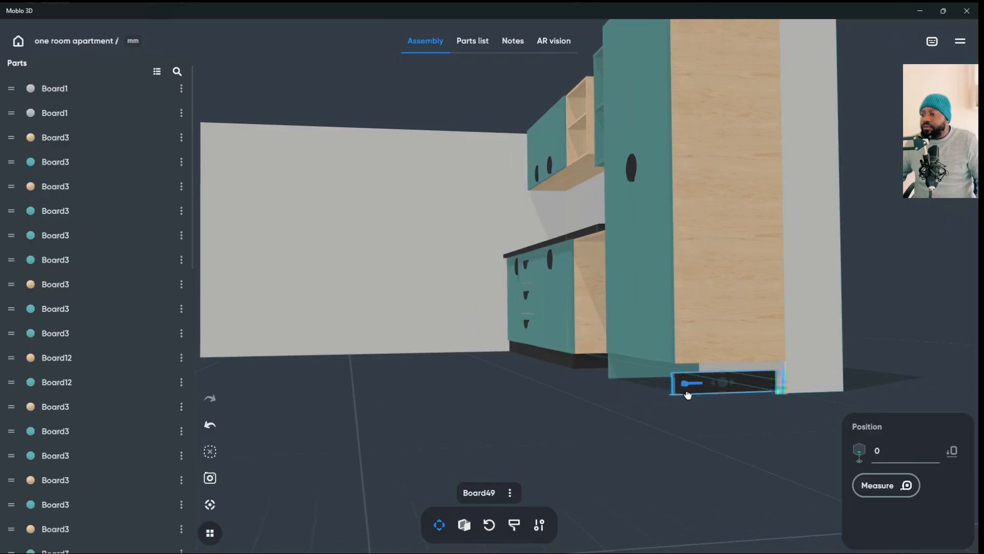
right_click_drag(689, 396, 756, 400)
left_click(465, 525)
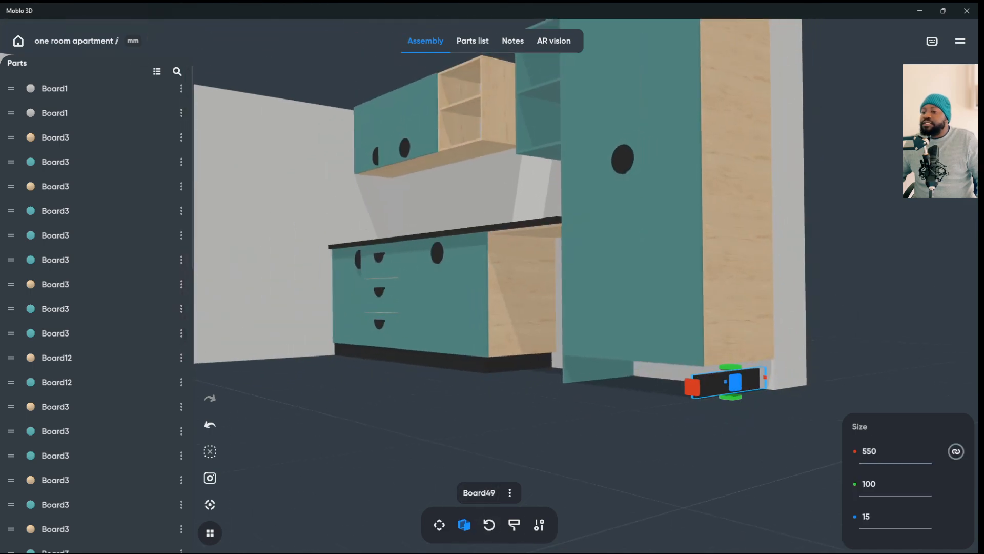
left_click_drag(733, 375, 732, 365)
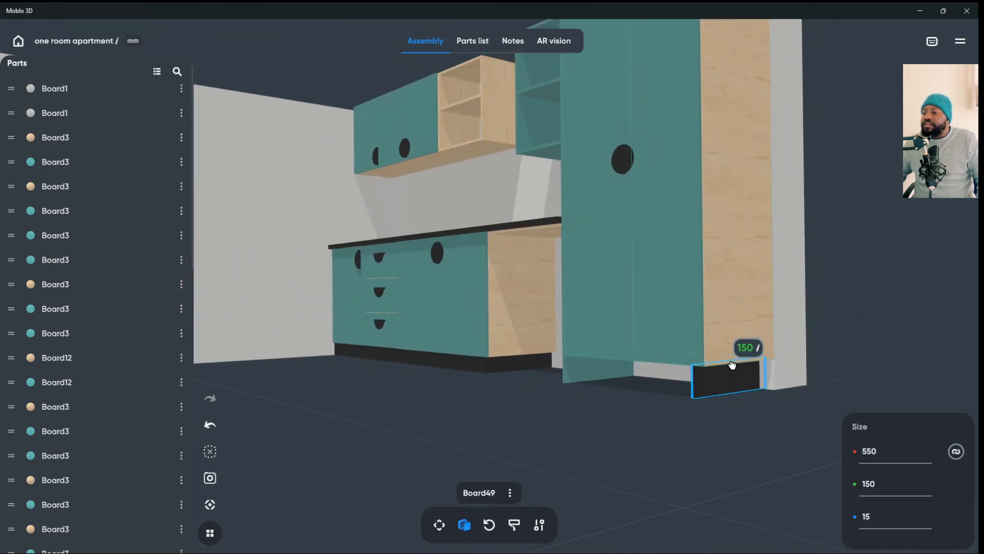
key("Escape")
- Duplicate the tall cabinet's side plinth, move the copy toward the cabinet's middle and rotate it to 0°, parallel to the doors
left_click_drag(492, 277, 556, 269)
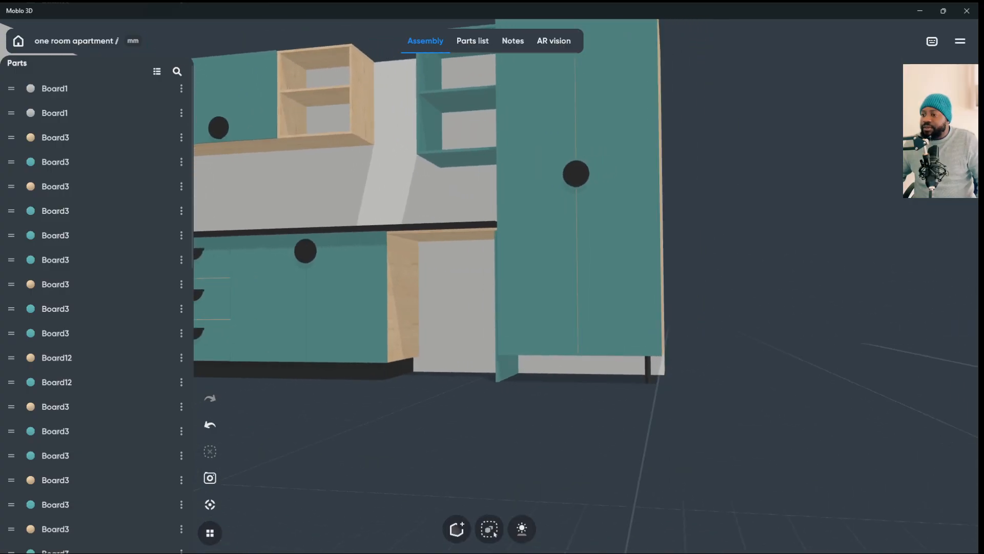
left_click(649, 365)
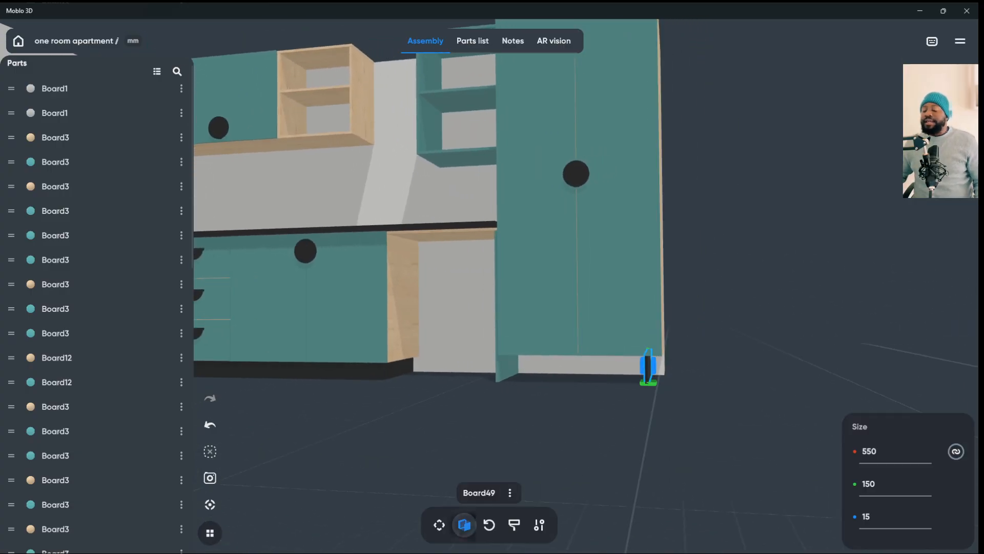
right_click(653, 375)
left_click(643, 365)
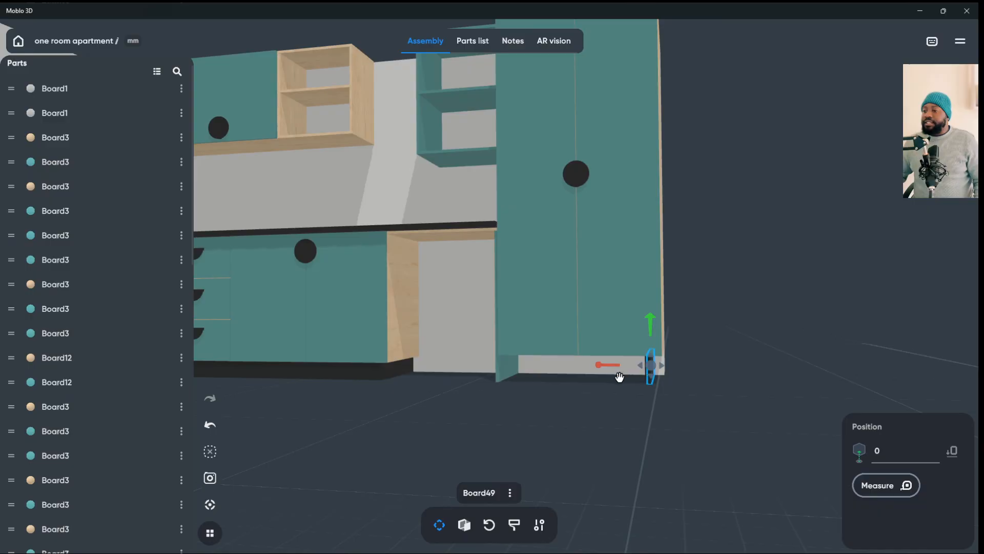
left_click_drag(615, 368, 518, 359)
left_click(489, 524)
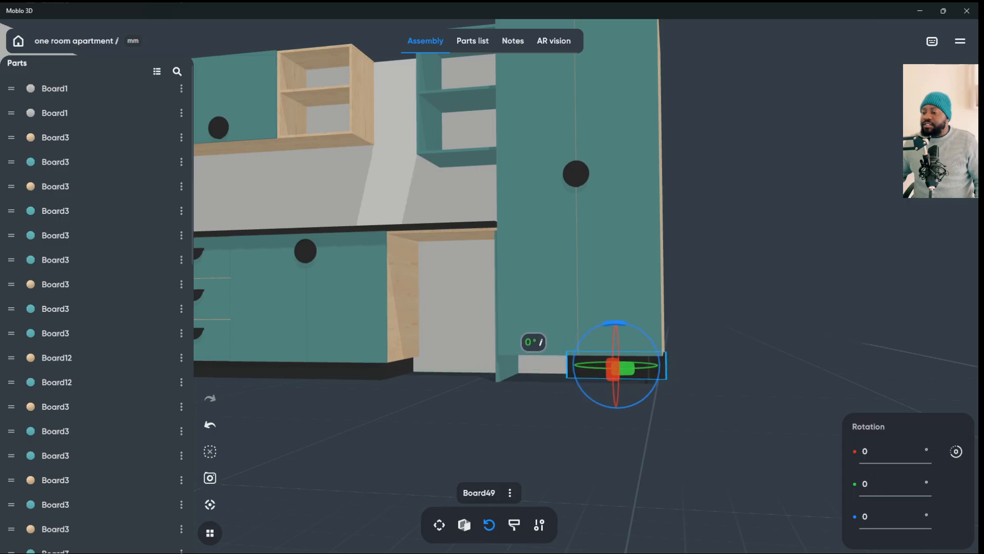
left_click_drag(769, 257, 708, 266)
- Move the rotated plinth forward under the tall cabinet's doors and line it up with the front edge of the side plinth
left_click(439, 524)
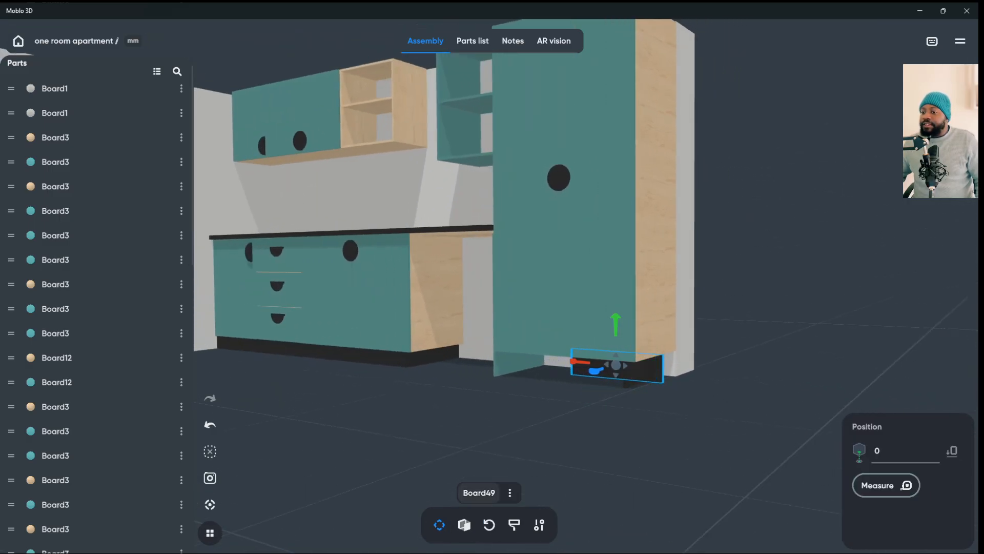
left_click_drag(584, 382, 529, 386)
scroll(562, 385, "up", 3)
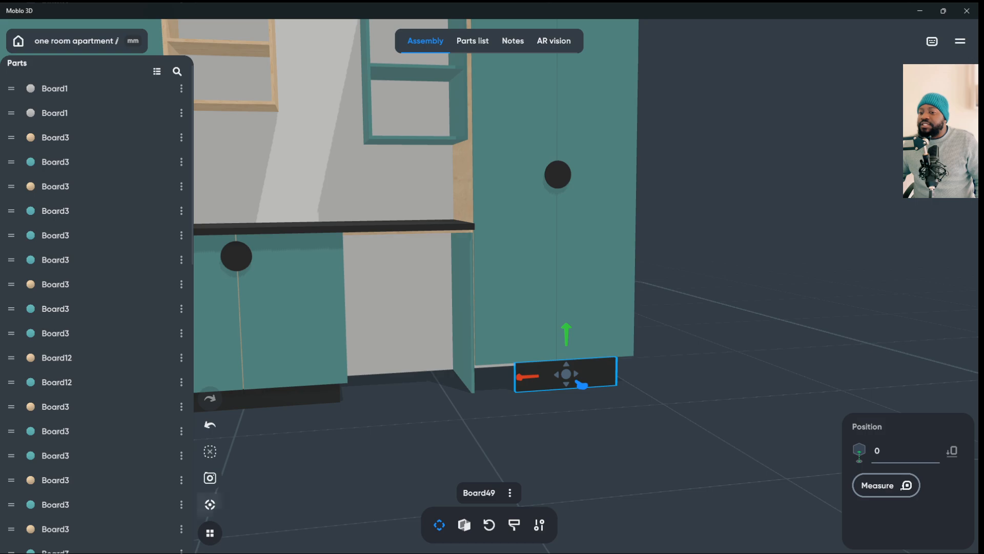
left_click(209, 504)
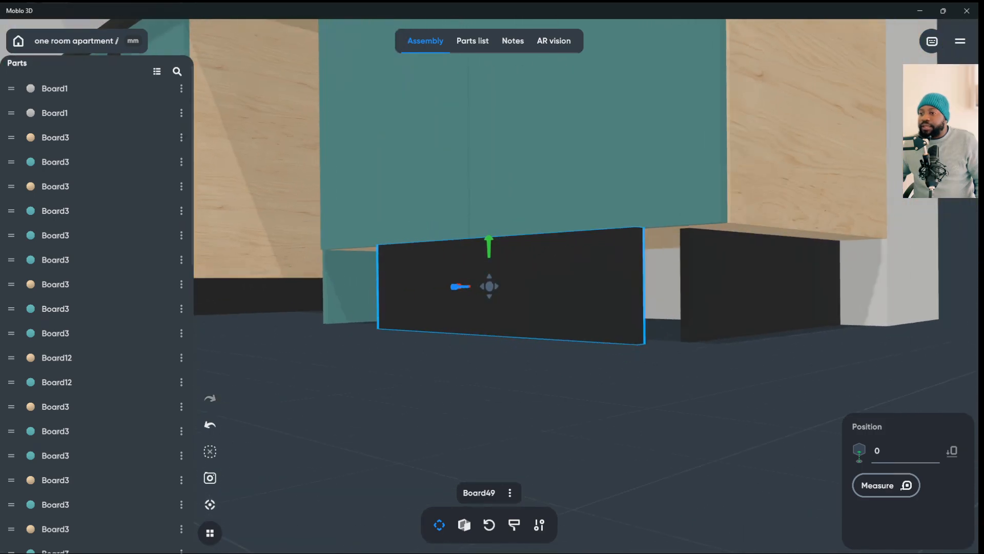
left_click_drag(464, 294, 502, 290)
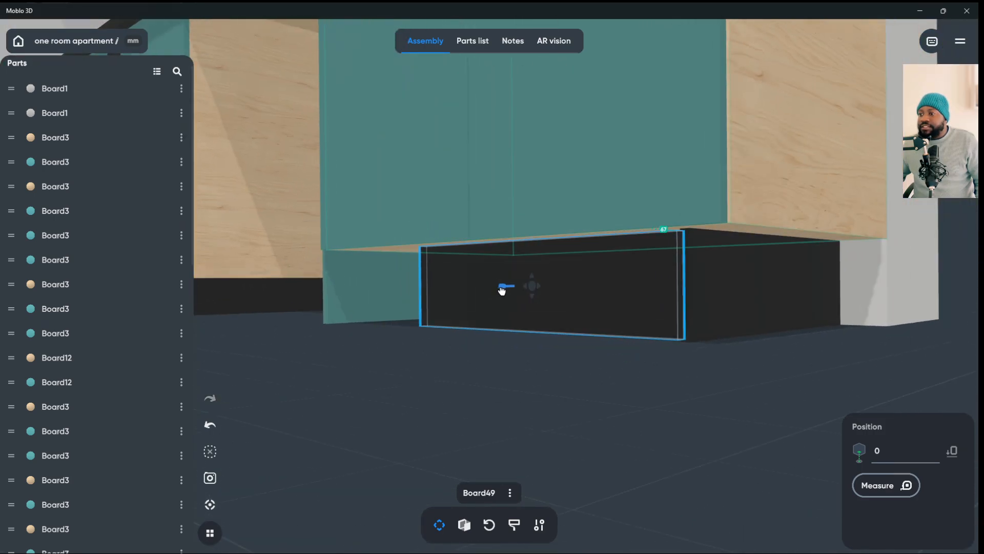
right_click_drag(502, 290, 718, 290)
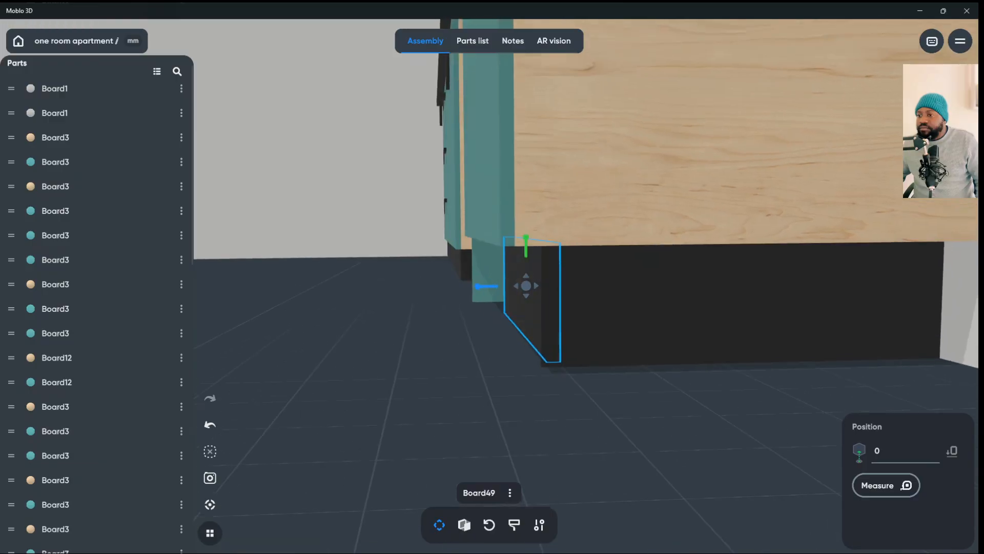
mouse_move(499, 291)
left_mouse_down()
mouse_move(486, 292)
mouse_move(512, 293)
mouse_move(487, 296)
left_mouse_up()
double_click(517, 308)
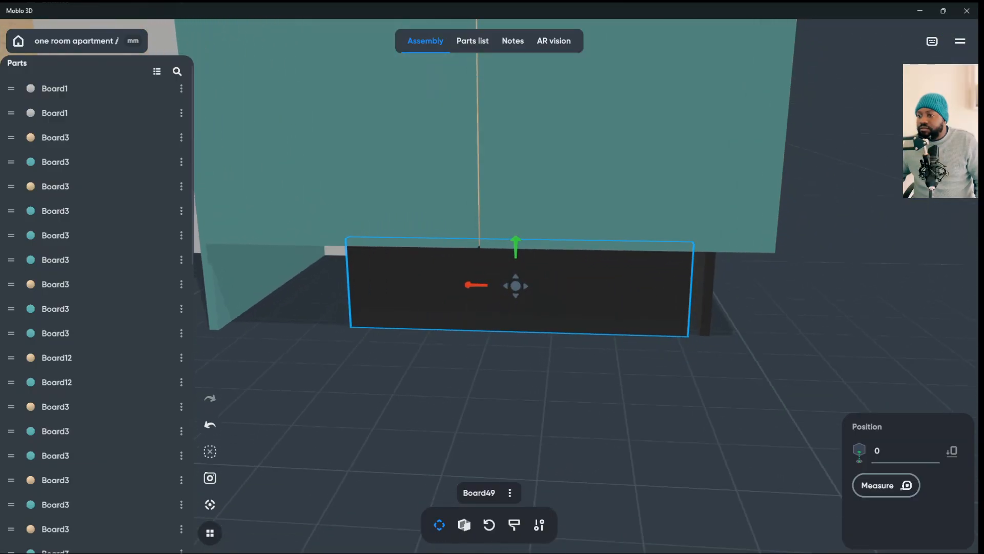
- Stretch both ends of the tall cabinet's front plinth to reach from the teal side panel to the side plinth
left_click(465, 524)
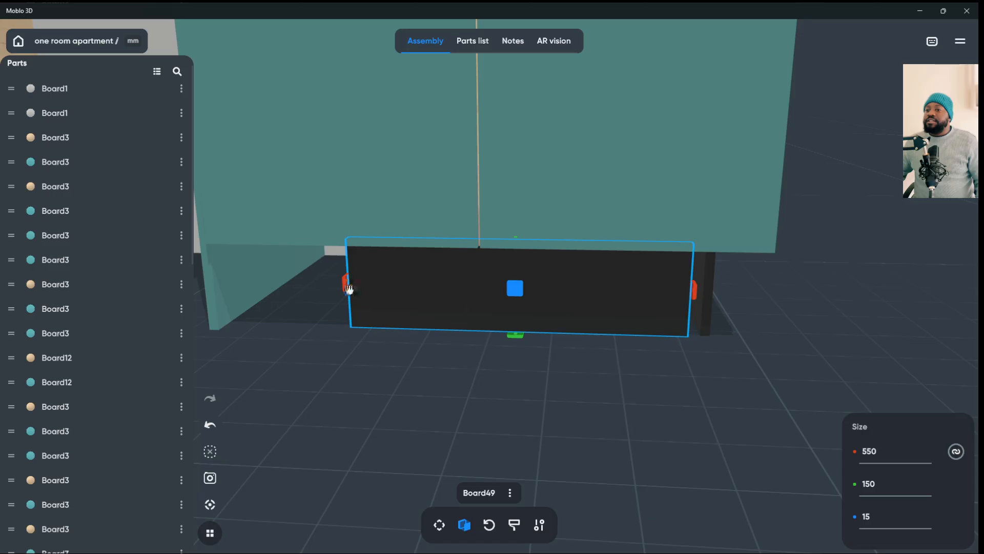
left_click_drag(344, 285, 216, 285)
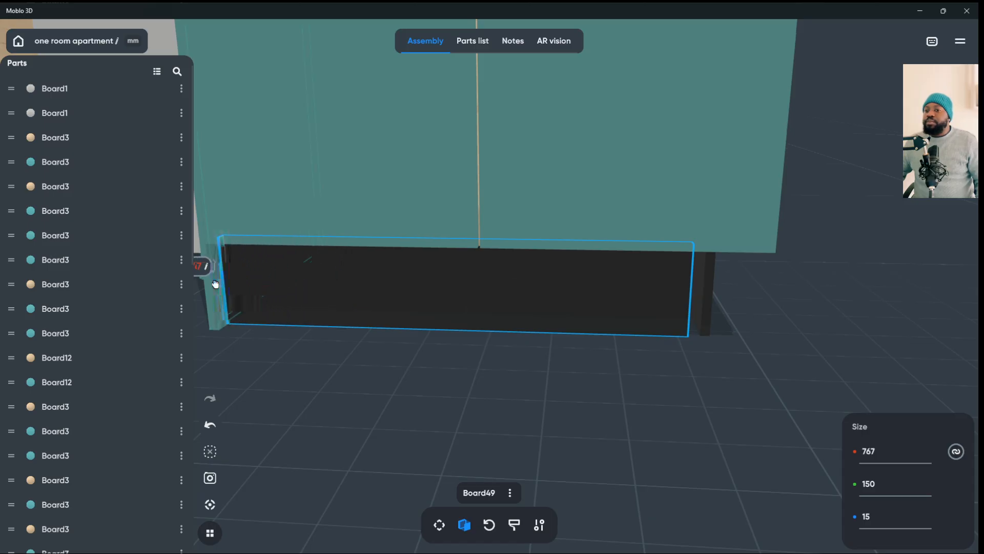
key("Escape")
left_click(448, 286)
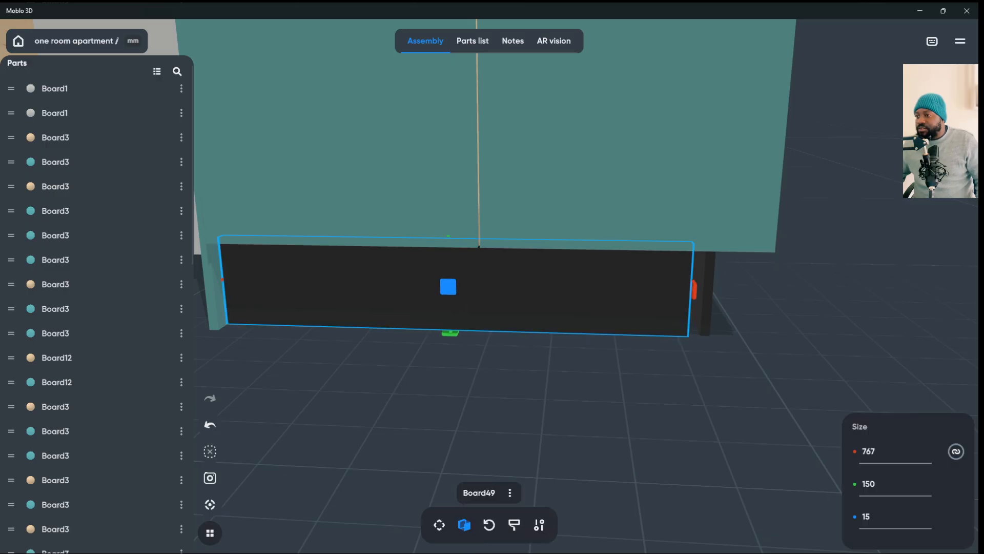
mouse_move(694, 289)
left_mouse_down()
mouse_move(715, 290)
mouse_move(708, 295)
left_mouse_up()
key("Escape")
- Examine the whole kitchen from several angles and review the full list of parts
left_click_drag(708, 359, 625, 367)
scroll(453, 284, "down", 3)
scroll(490, 277, "down", 2)
scroll(490, 277, "down", 4)
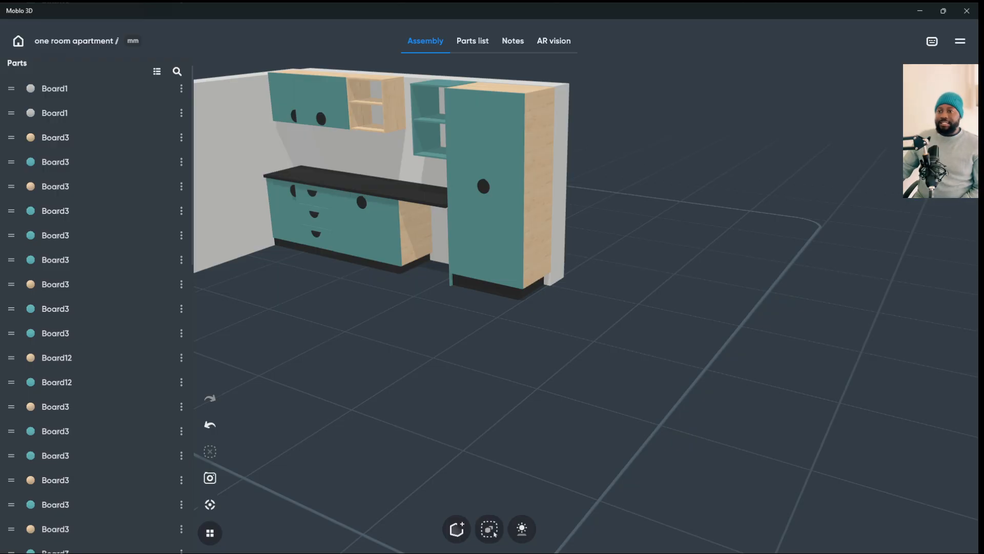
scroll(392, 231, "down", 5)
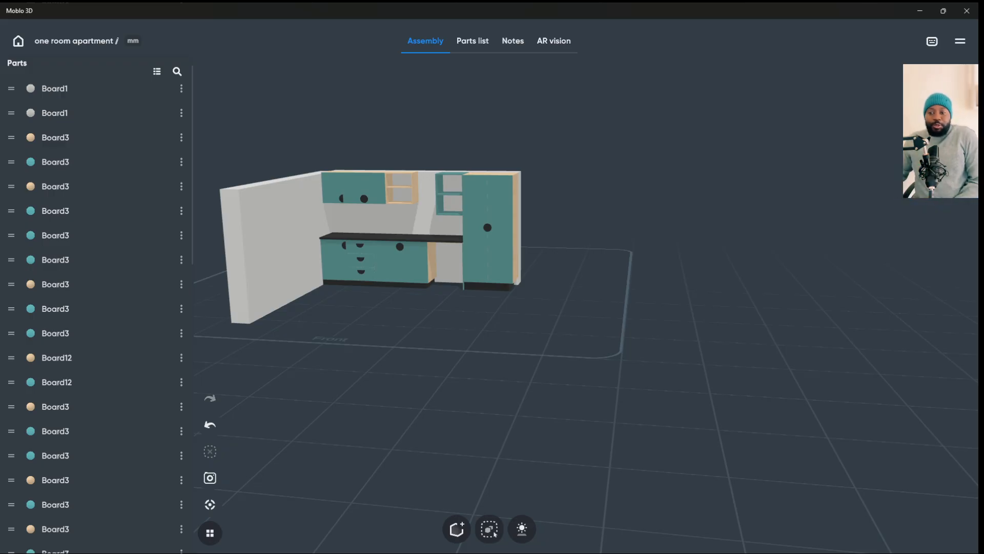
left_click_drag(620, 354, 612, 389)
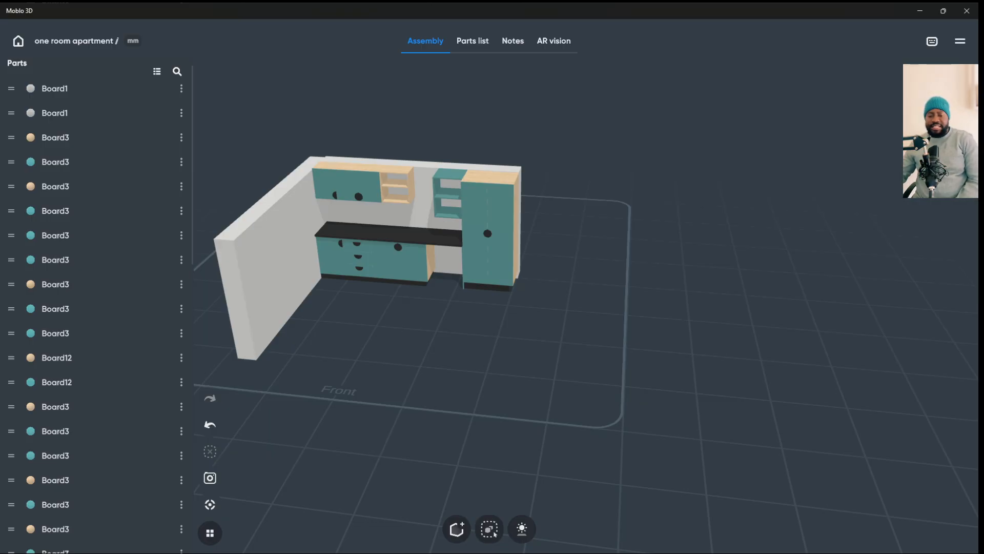
left_click_drag(359, 338, 400, 318)
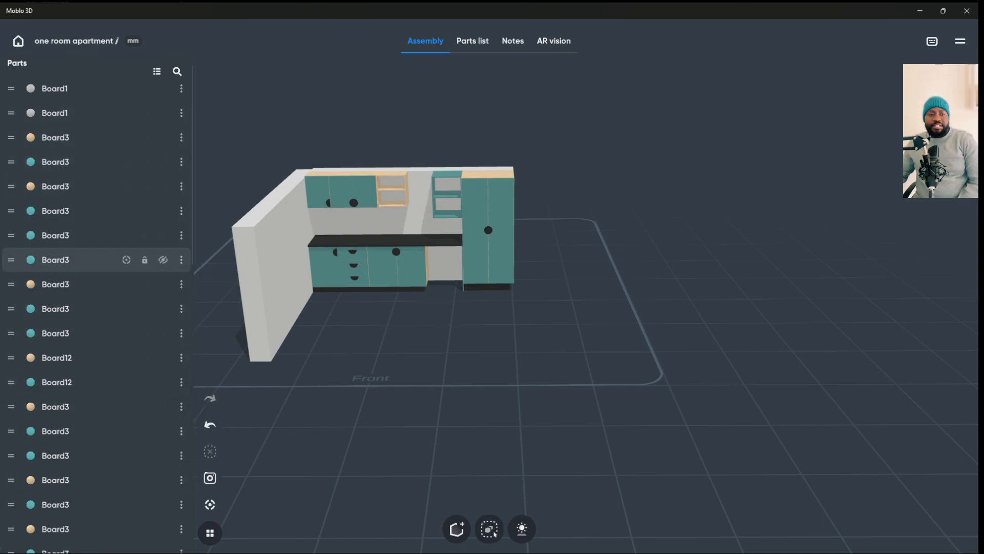
scroll(97, 211, "up", 1)
scroll(96, 211, "down", 10)
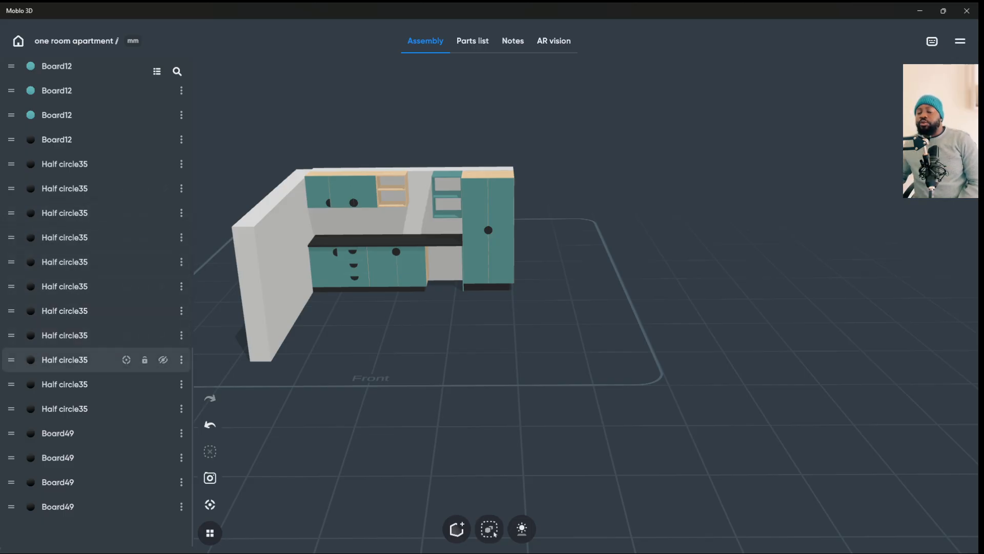
scroll(97, 360, "up", 10)
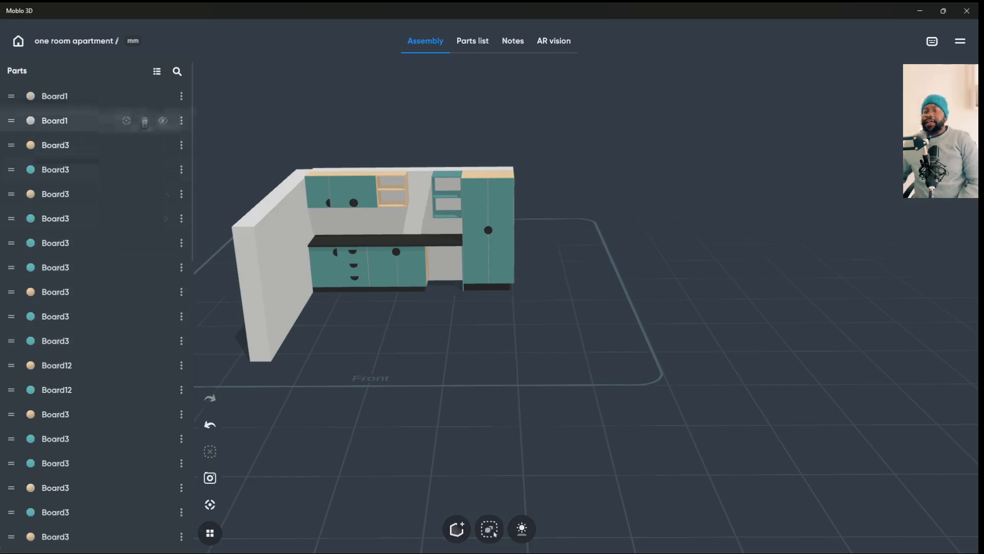
- Rename the board that forms the long back wall behind the kitchen cabinets as "wall 1"
left_click(97, 96)
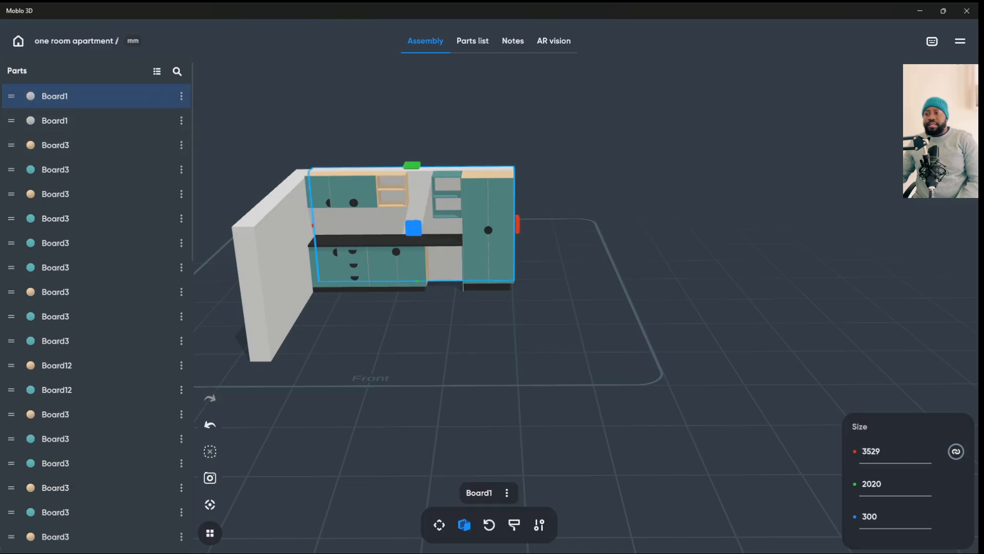
left_click(77, 120)
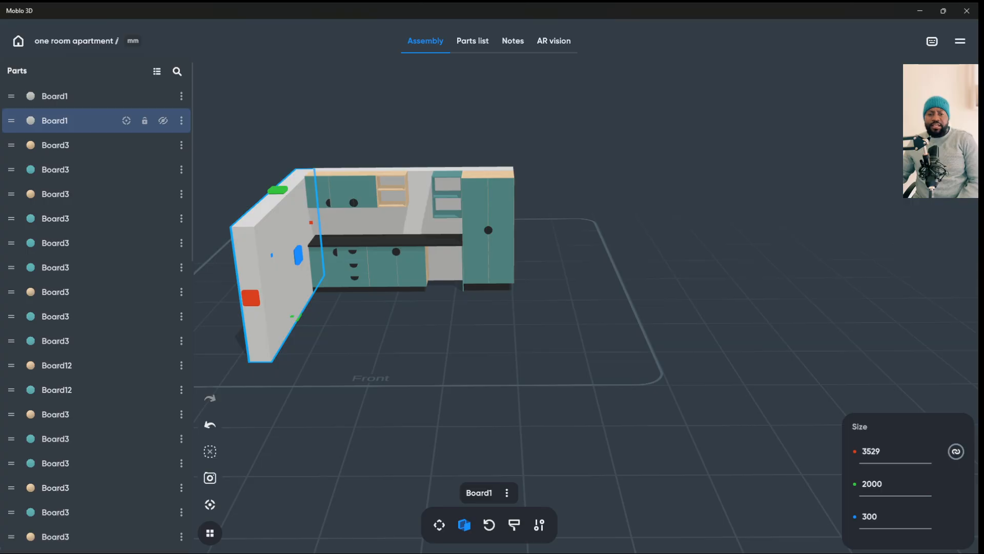
left_click(77, 96)
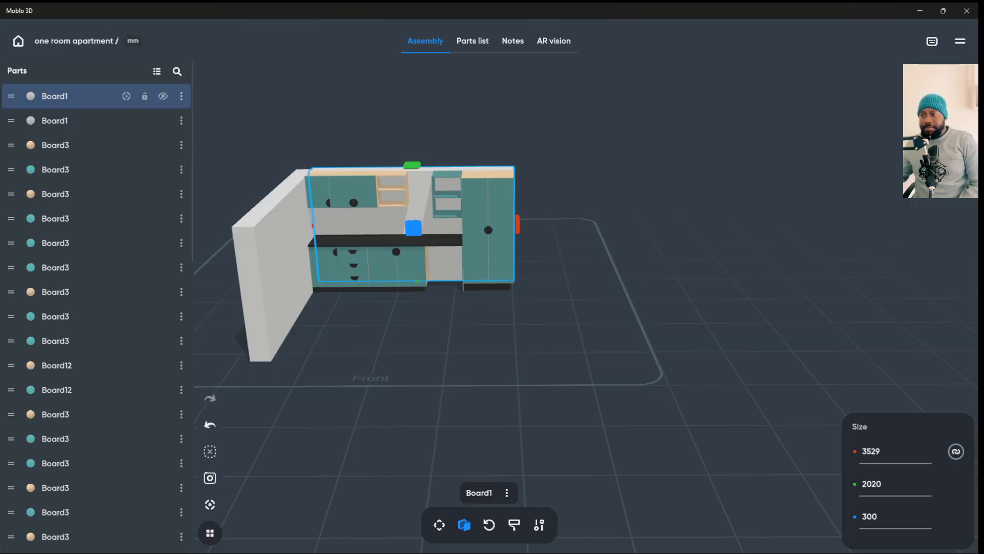
left_click_drag(590, 257, 589, 313)
left_click(181, 96)
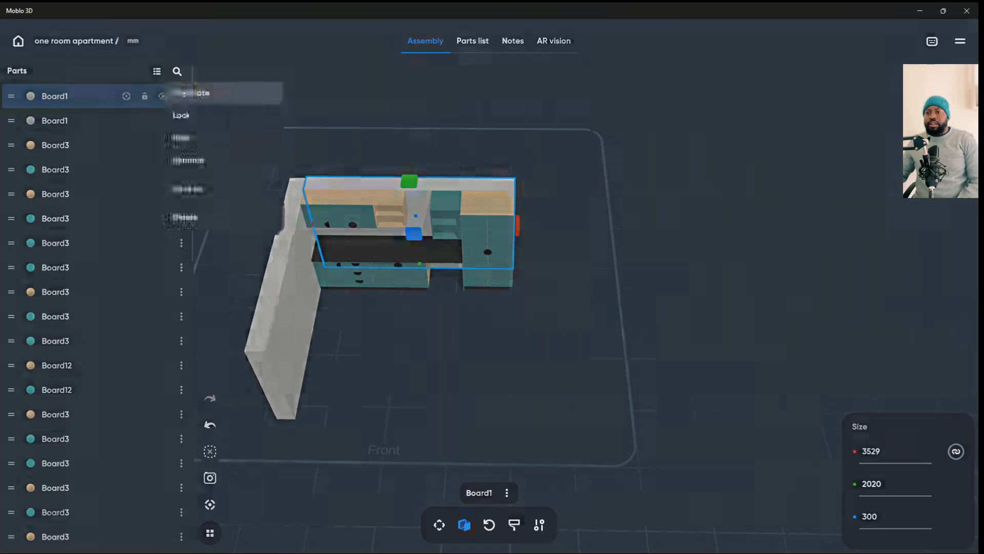
left_click(188, 160)
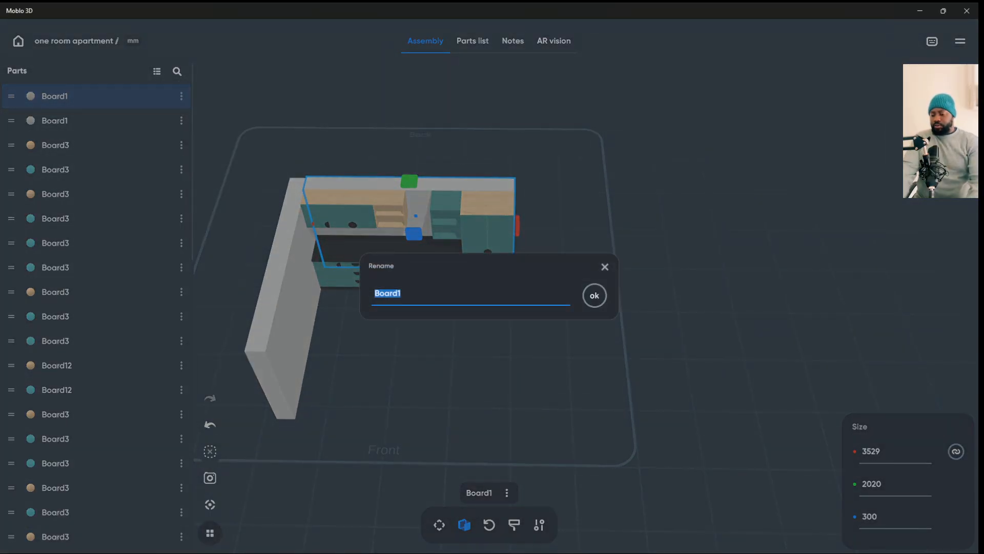
type("wallk")
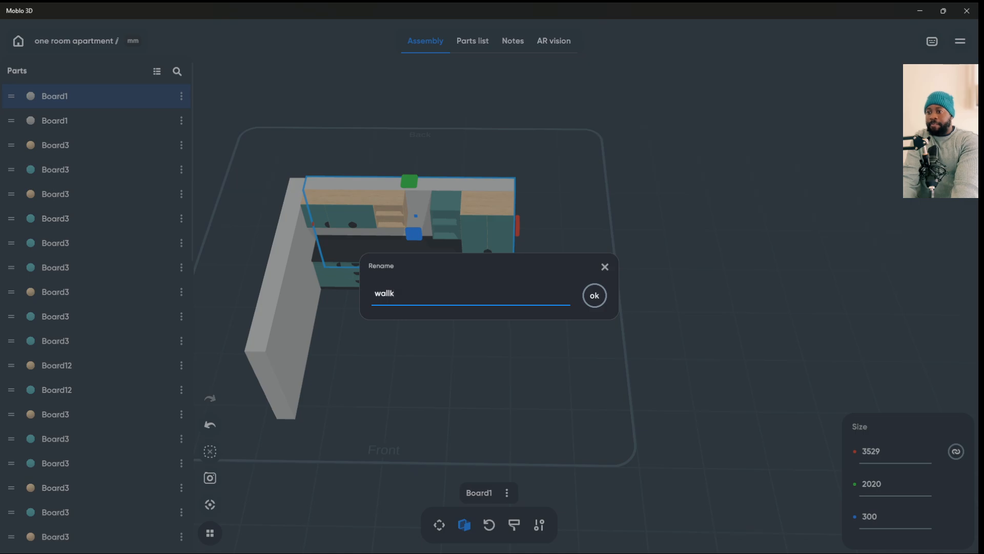
key("BackSpace")
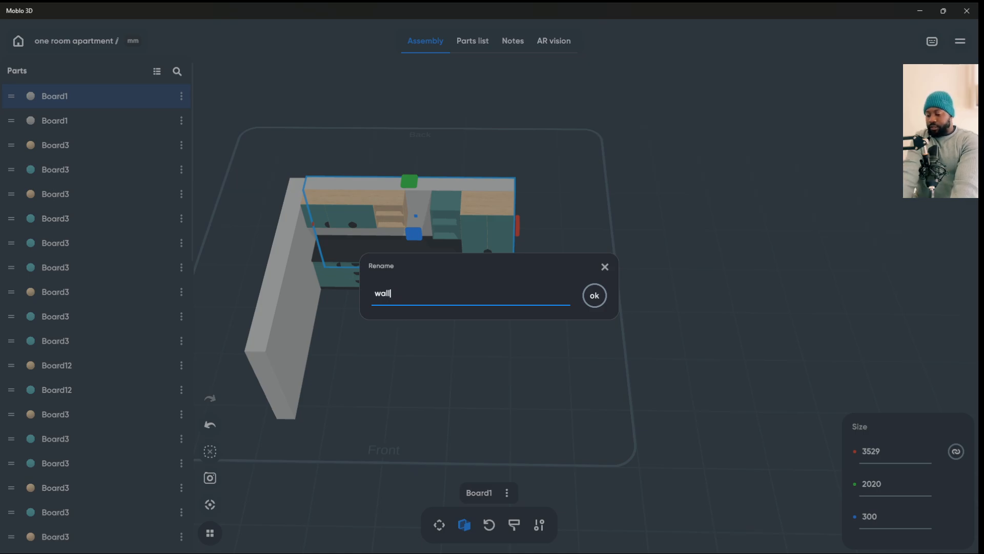
type("1")
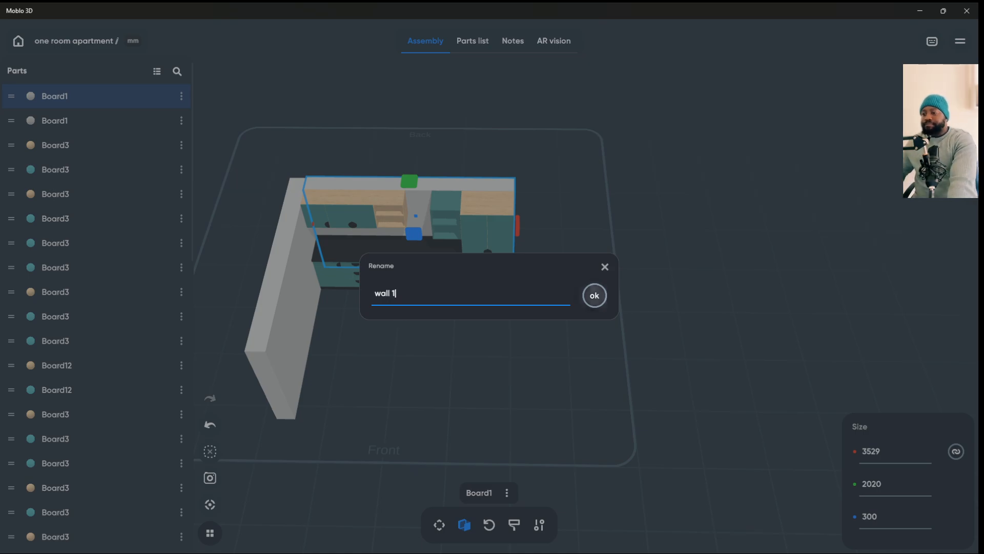
left_click(595, 295)
left_click(77, 120)
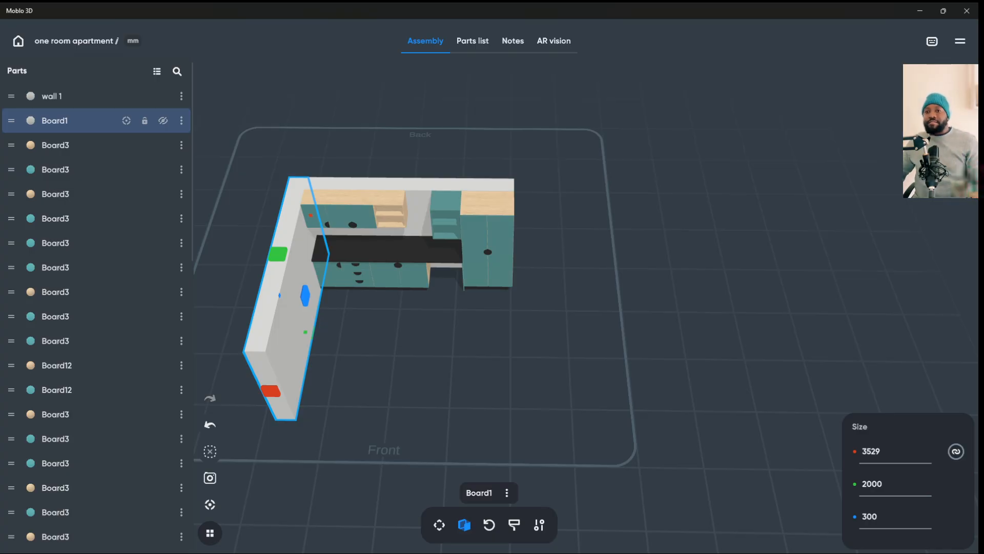
left_click(181, 121)
left_click(192, 117)
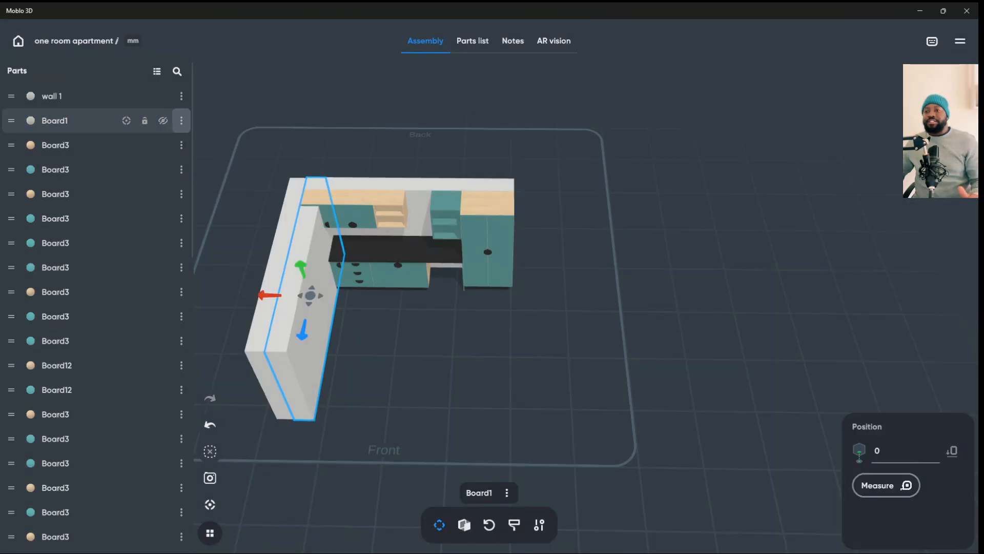
left_click(210, 424)
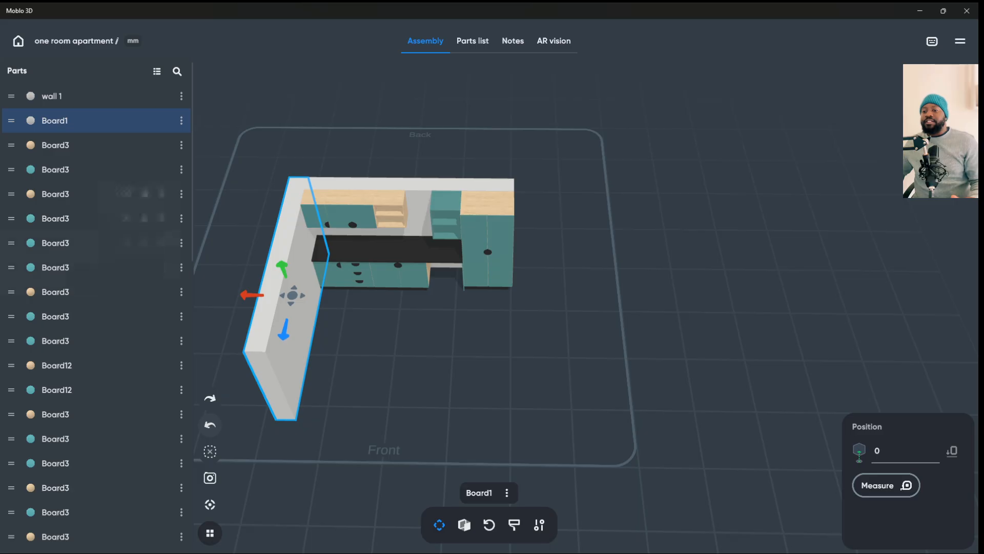
- Rename the board that forms the side wall, perpendicular to the back wall, as "wall 2"
left_click(181, 120)
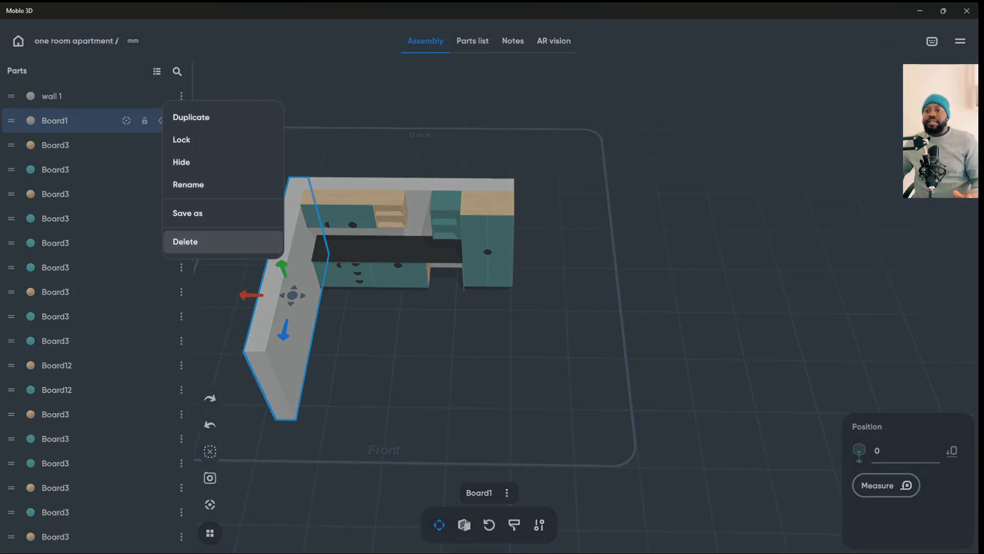
left_click(188, 185)
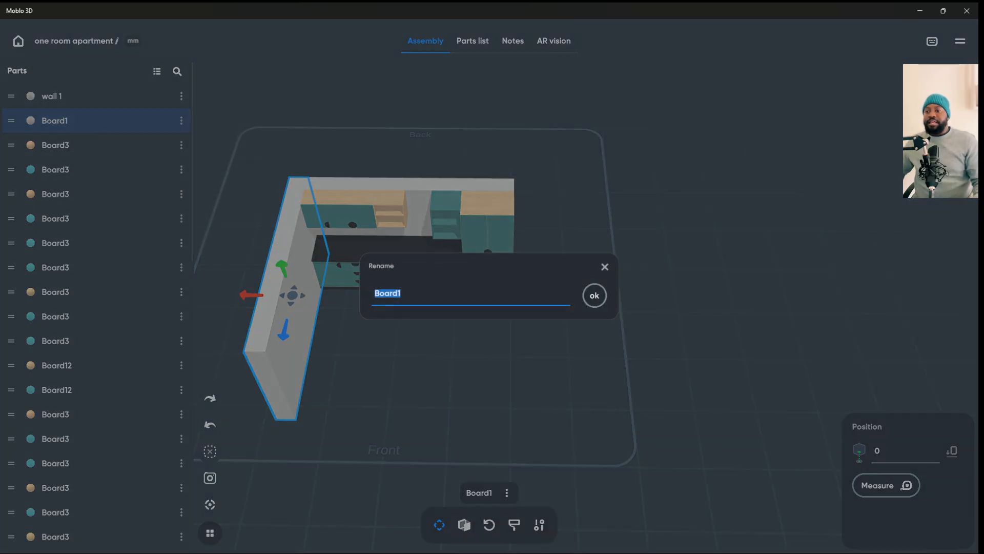
type("wall 2")
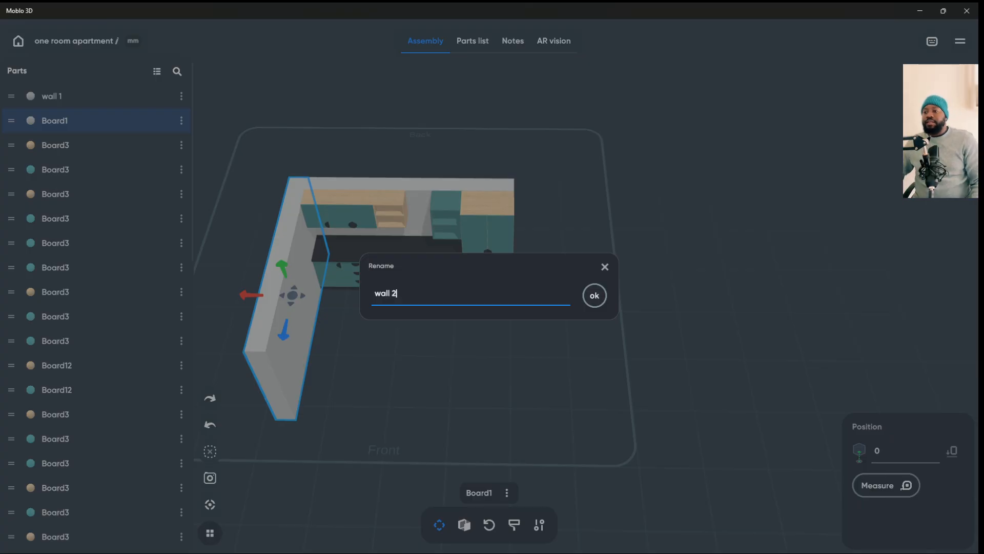
key("Return")
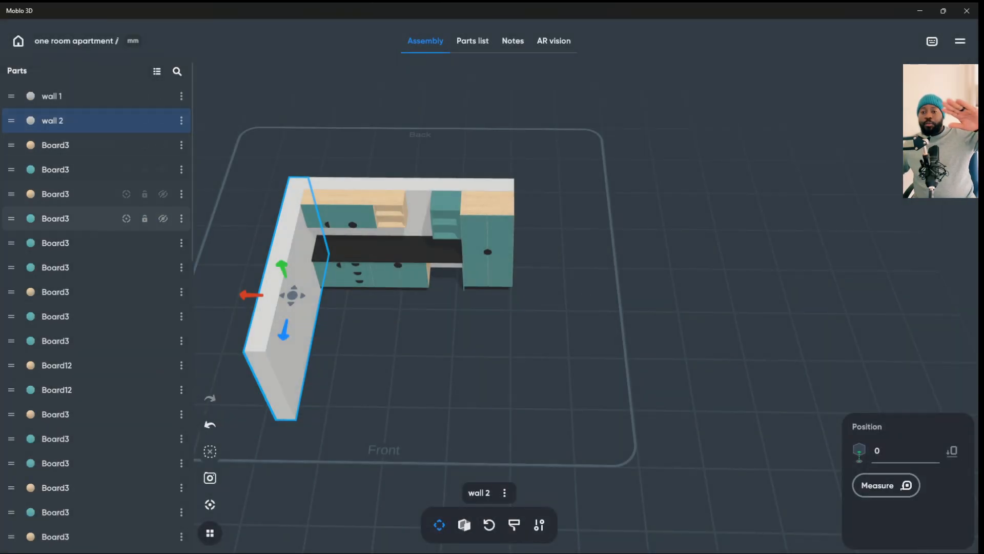
scroll(97, 307, "down", 10)
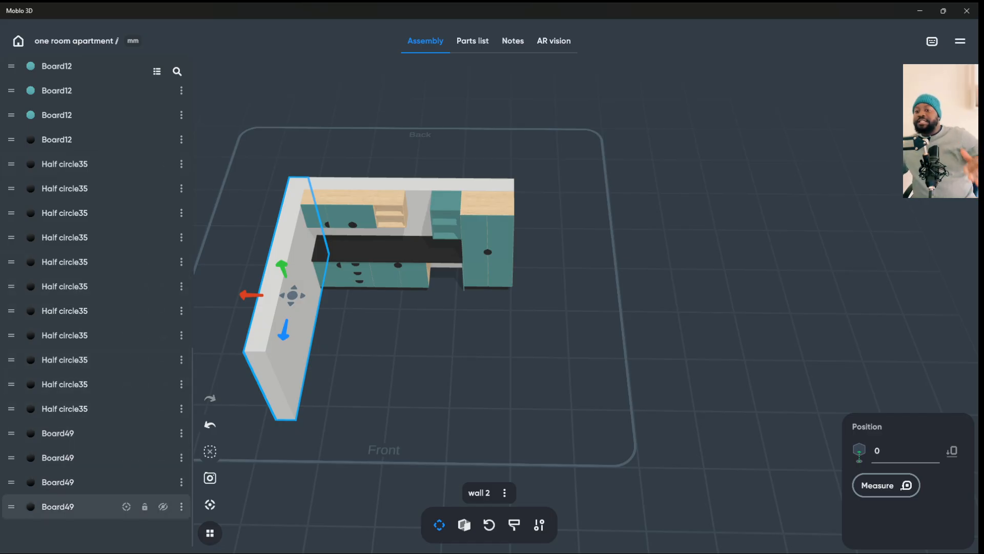
scroll(98, 287, "up", 2)
scroll(98, 308, "up", 5)
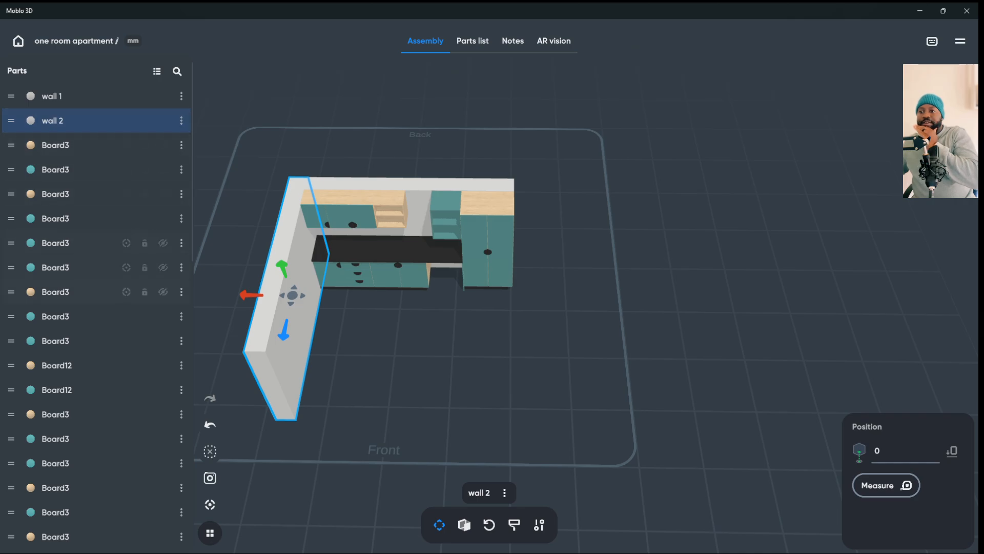
left_click(77, 243)
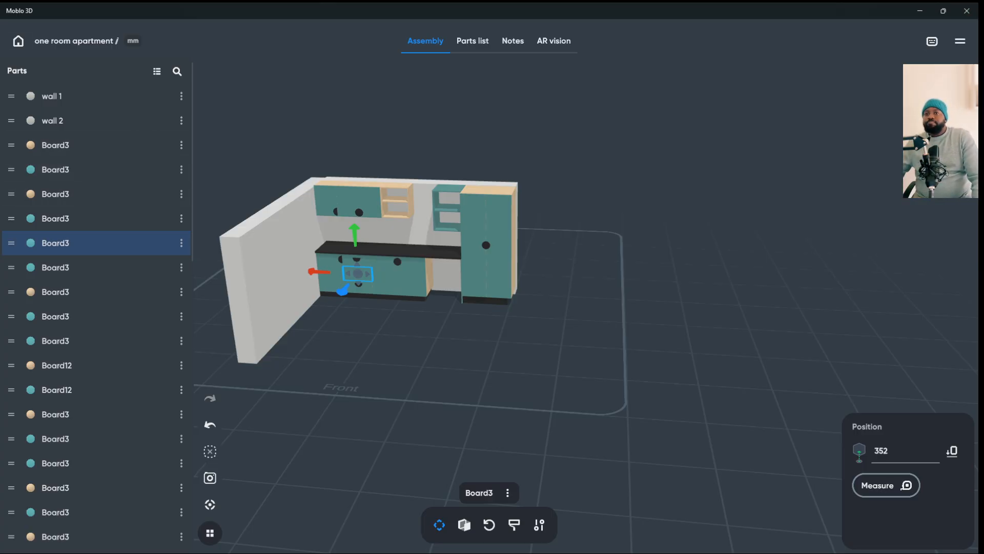
- Leave the one room apartment project for the home screen, saving the kitchen model
left_click(960, 41)
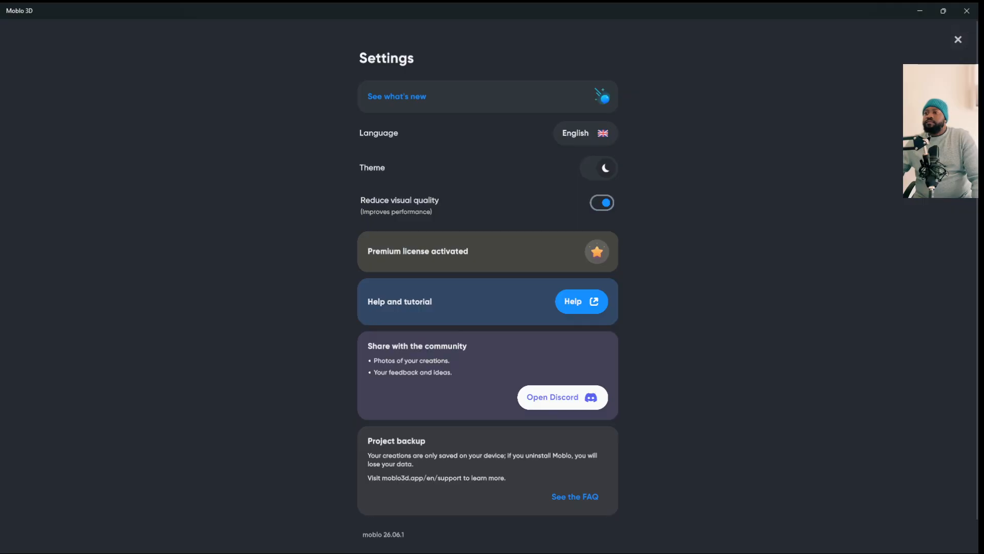
left_click(958, 39)
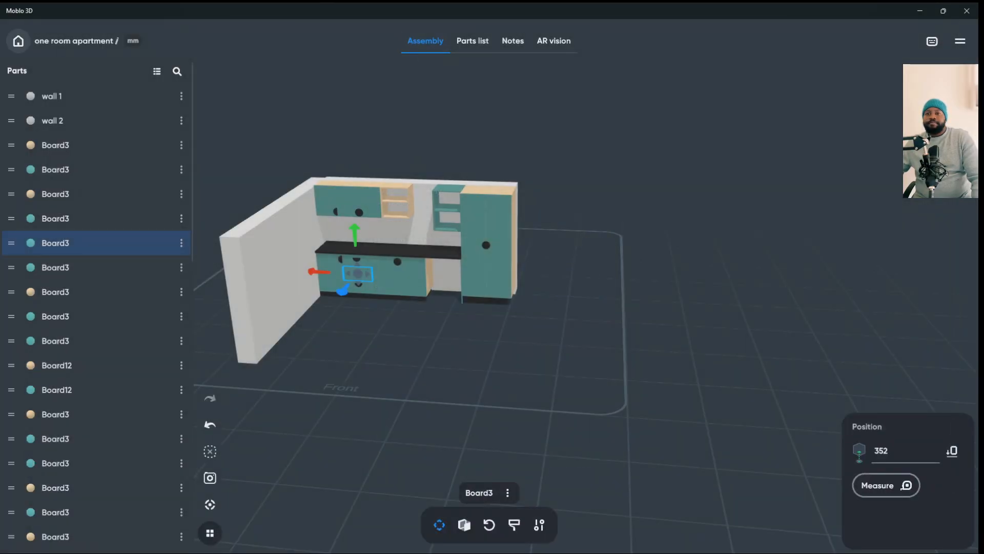
left_click(19, 42)
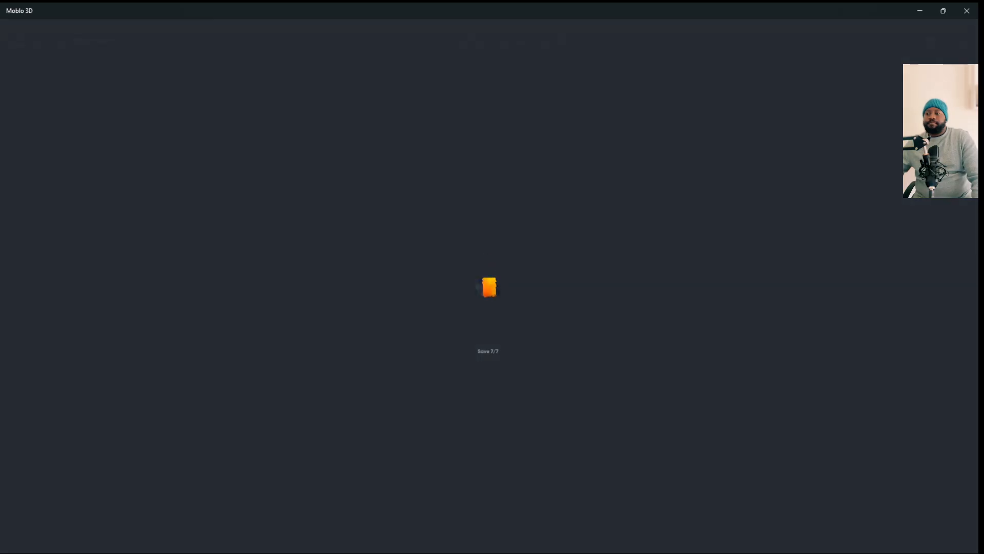